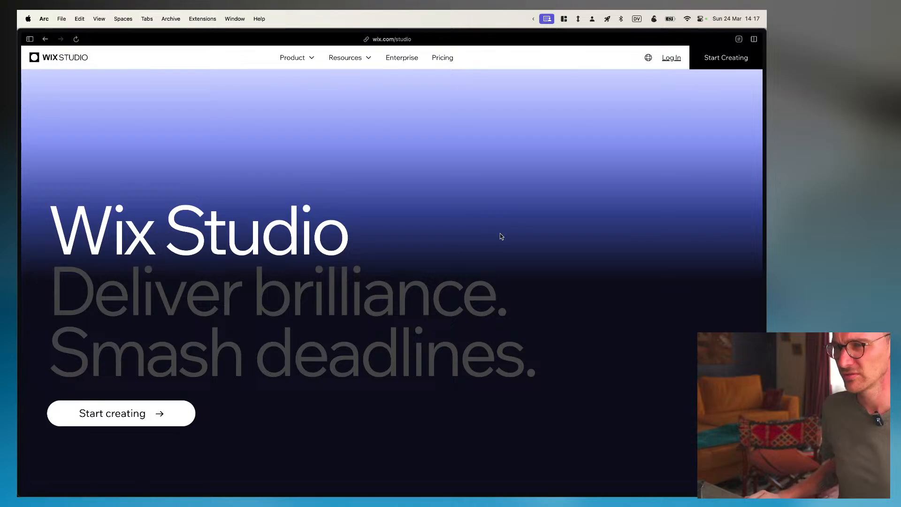
# Switch to OBS Studio, select the webcam's Video Capture Device source in the Main scene preview, and return to the Wix Studio page
pyautogui.press('super+Tab')
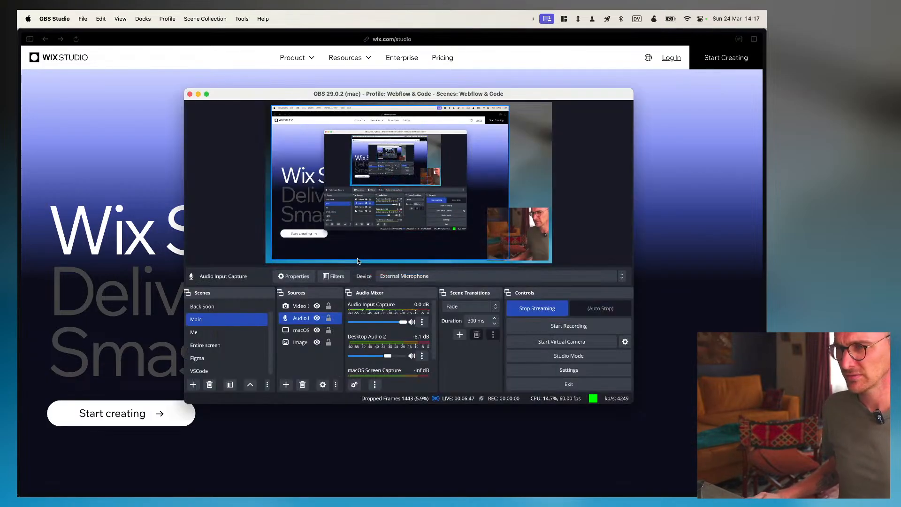
pyautogui.click(527, 233)
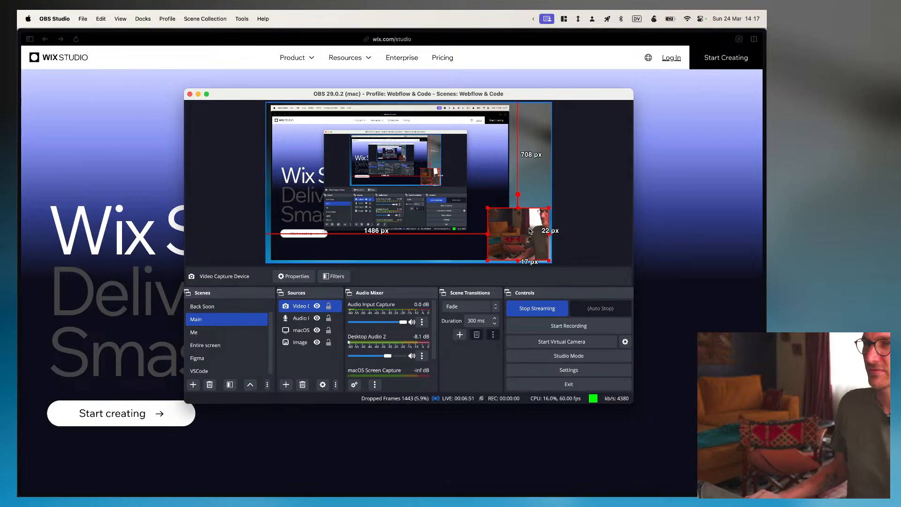
pyautogui.click(517, 194)
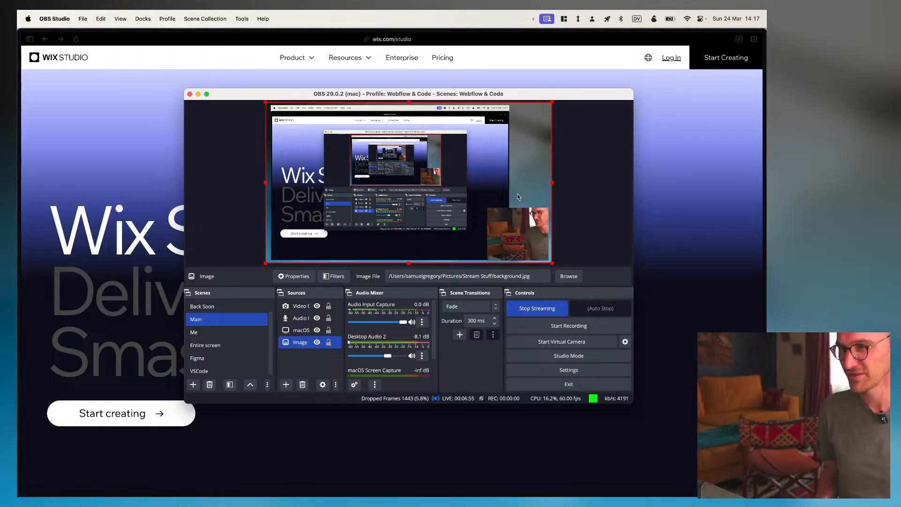
pyautogui.click(520, 222)
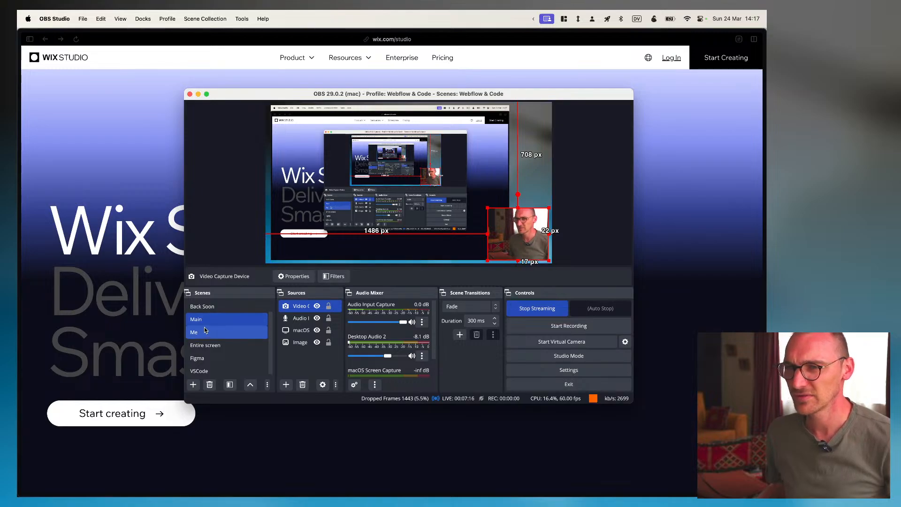
pyautogui.doubleClick(88, 217)
pyautogui.click(246, 188)
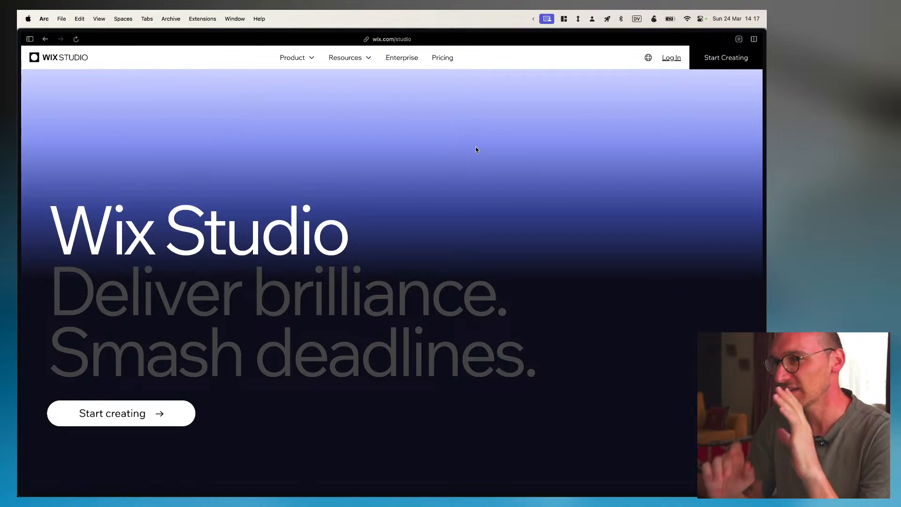
# Start a recording in OBS Studio and return to the Wix Studio page in the browser
pyautogui.moveTo(749, 141)
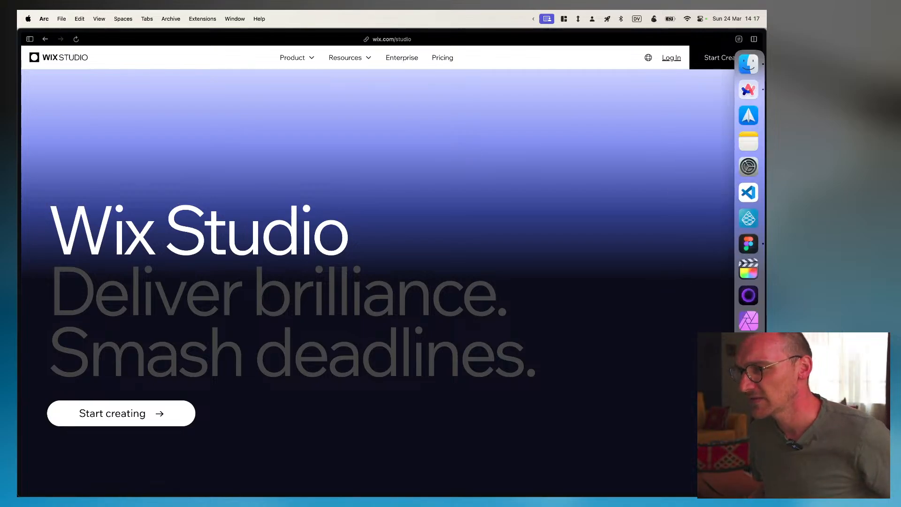
pyautogui.click(748, 373)
pyautogui.click(543, 326)
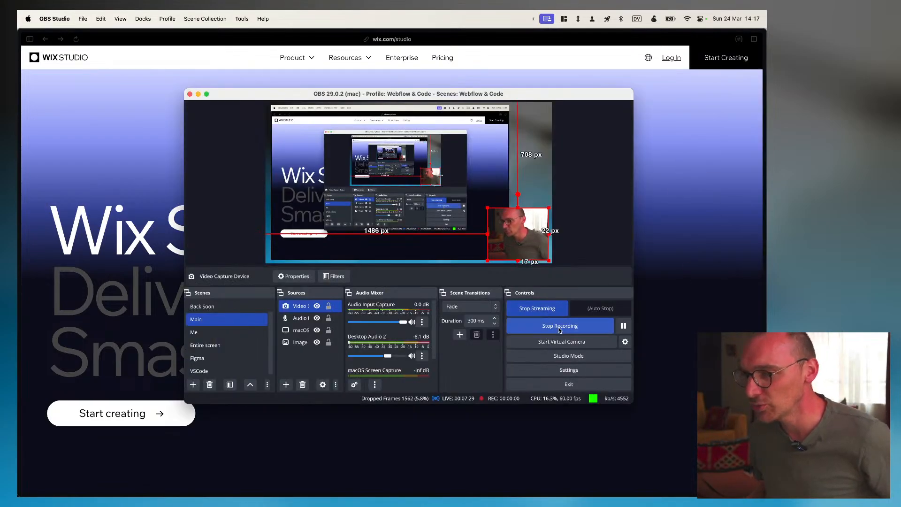
pyautogui.click(683, 355)
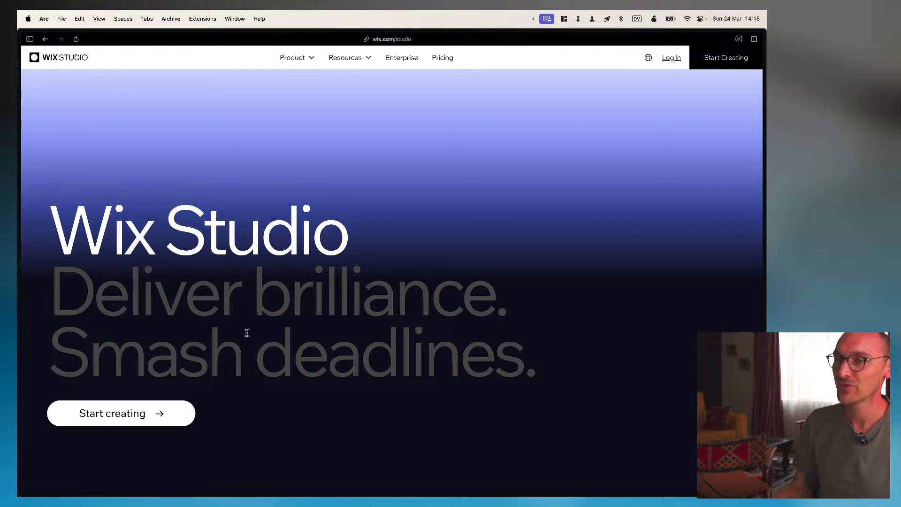
# Skim the Wix Studio landing page from the hero to the responsive AI section and back to the beginning
pyautogui.scroll(-3, 247, 333)
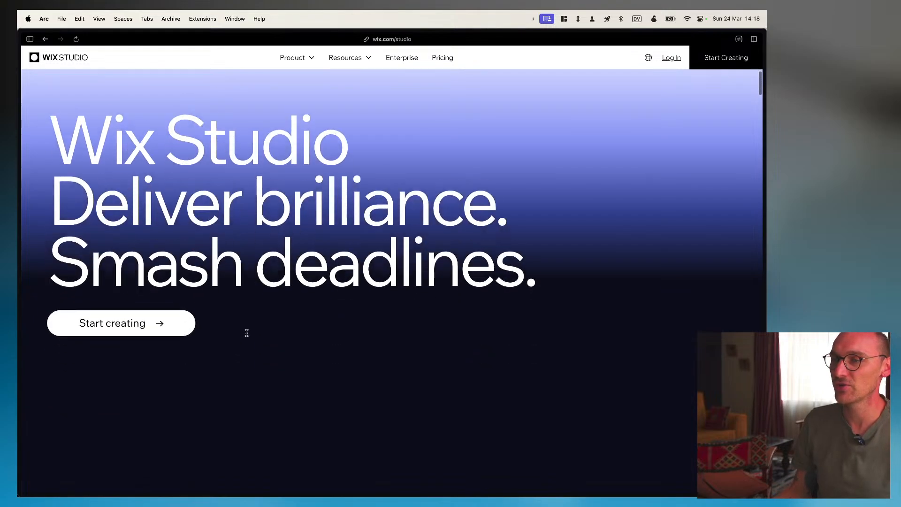
pyautogui.scroll(-5, 247, 332)
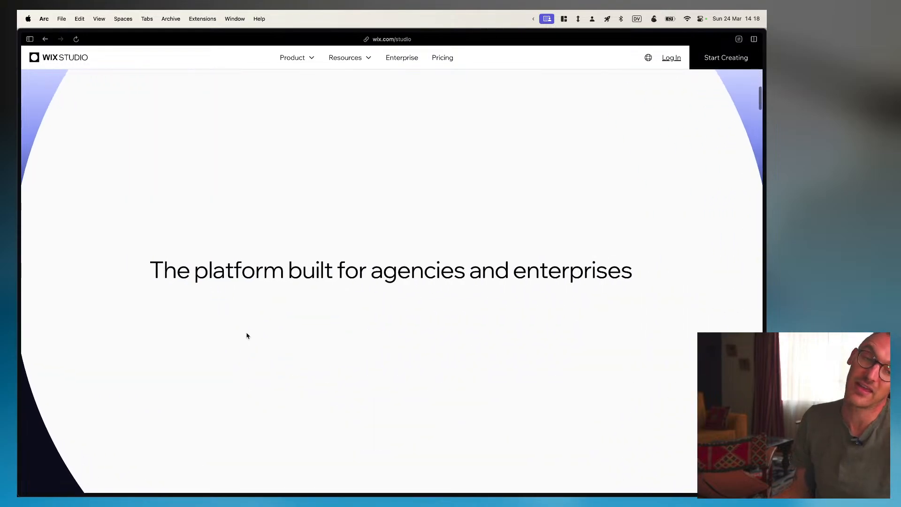
pyautogui.scroll(-5, 247, 334)
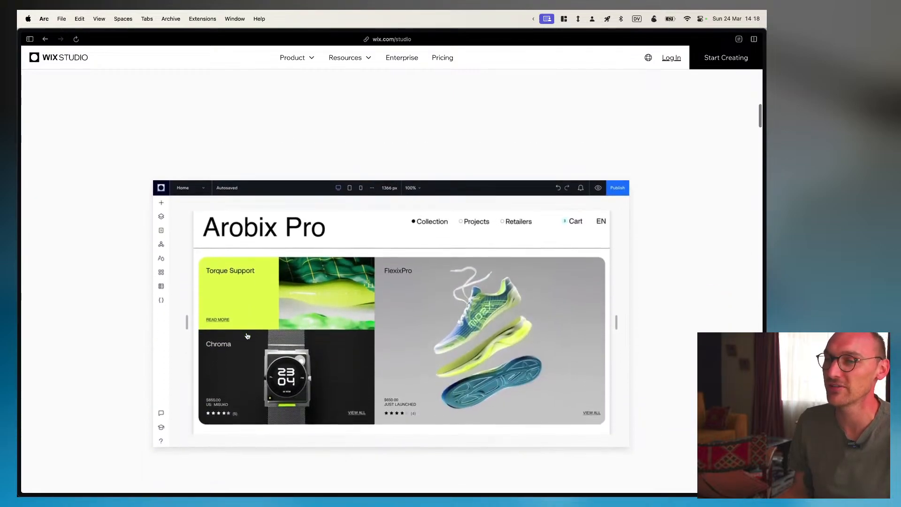
pyautogui.scroll(-2, 247, 335)
pyautogui.scroll(-1, 248, 336)
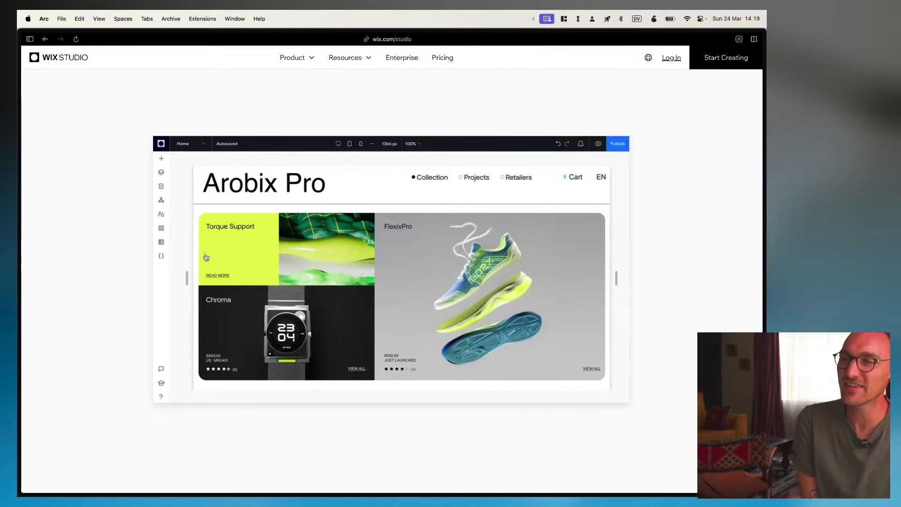
pyautogui.scroll(-5, 206, 257)
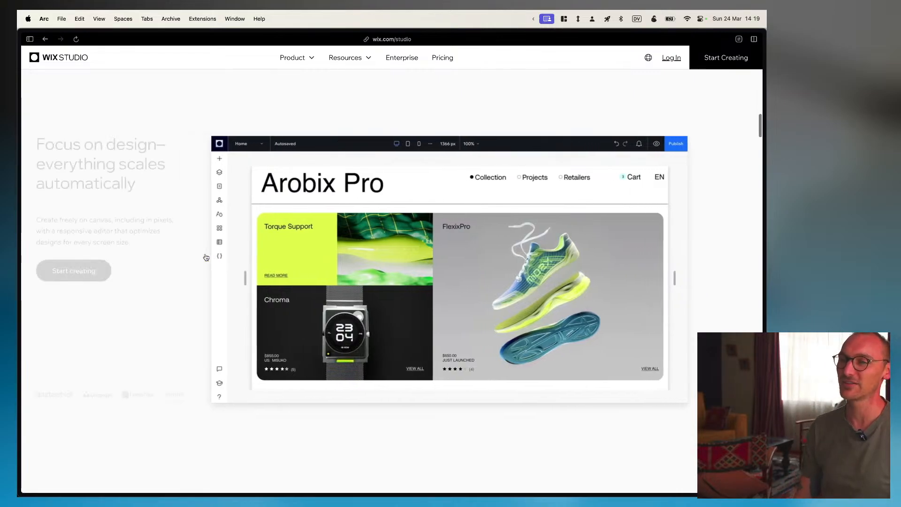
pyautogui.scroll(-10, 205, 258)
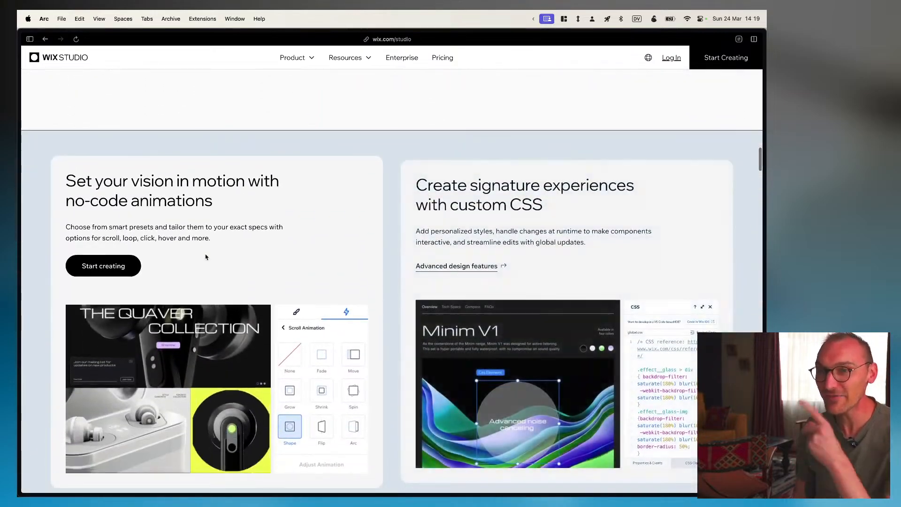
pyautogui.scroll(-10, 205, 257)
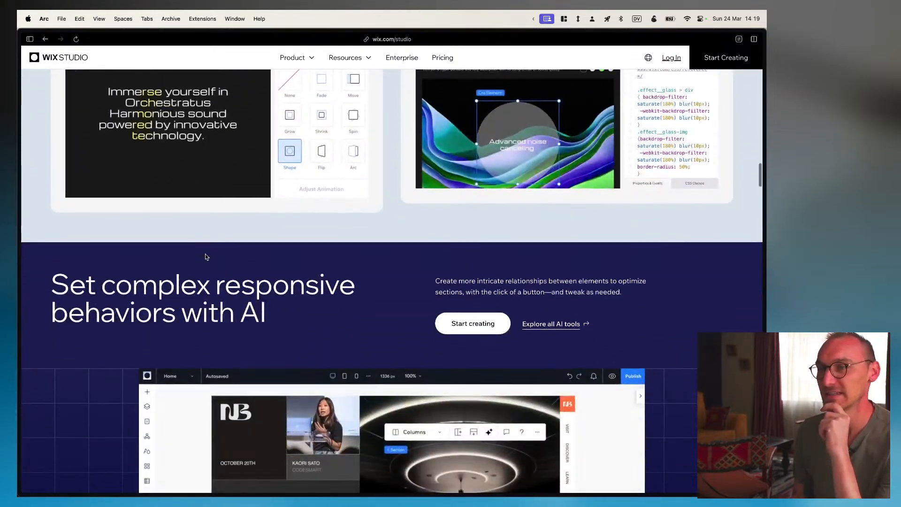
pyautogui.scroll(-3, 205, 257)
pyautogui.scroll(12, 206, 258)
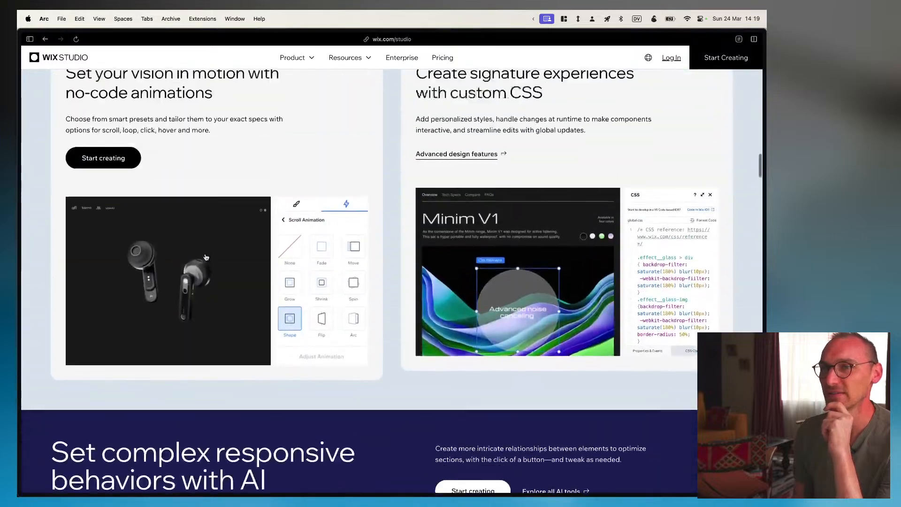
pyautogui.scroll(15, 206, 258)
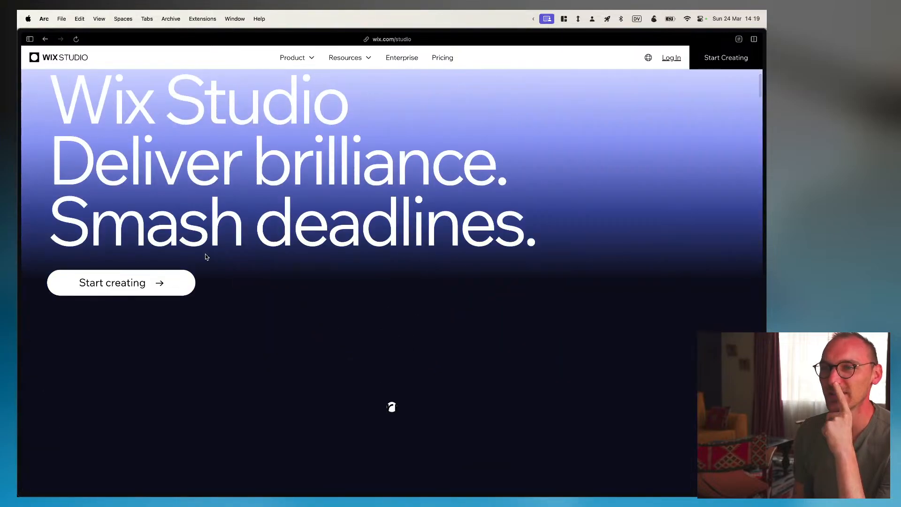
# Examine the agencies and enterprises intro and the "Focus on design—everything scales automatically" section with its responsive editor demo
pyautogui.scroll(-5, 206, 257)
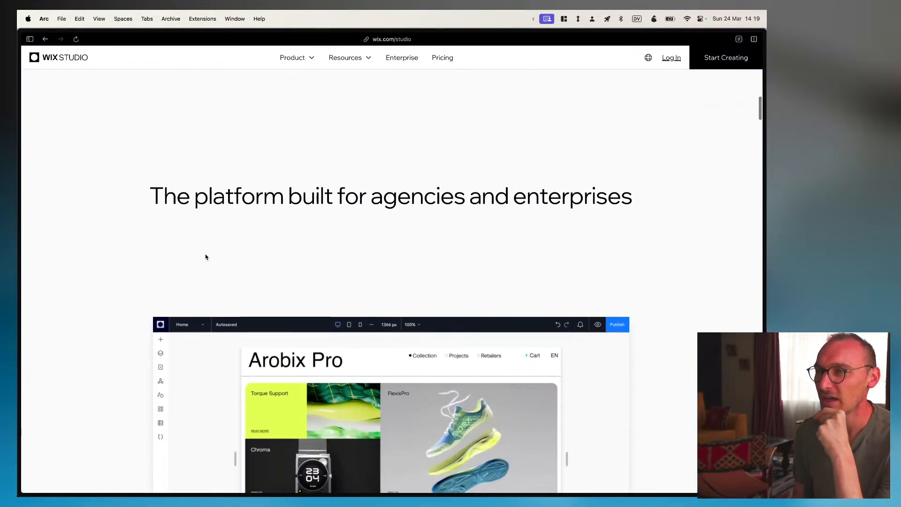
pyautogui.scroll(-2, 205, 258)
pyautogui.scroll(3, 206, 257)
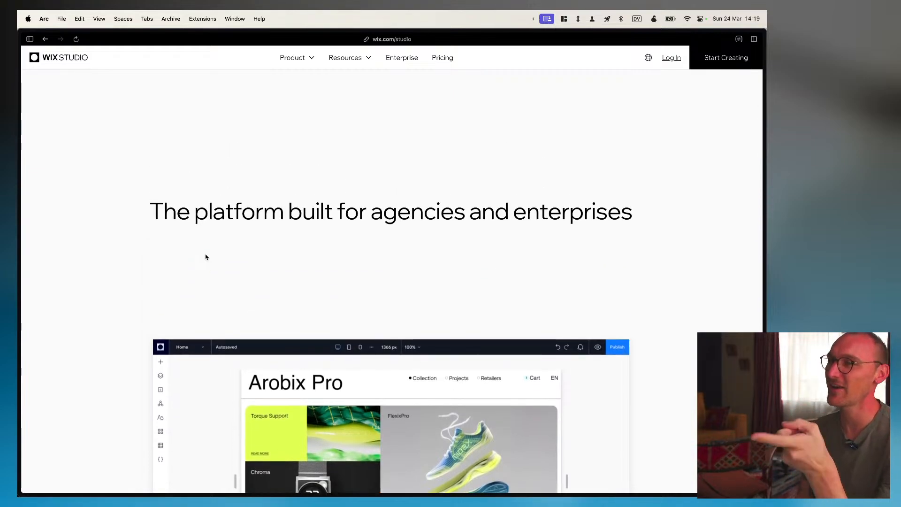
pyautogui.scroll(-1, 206, 257)
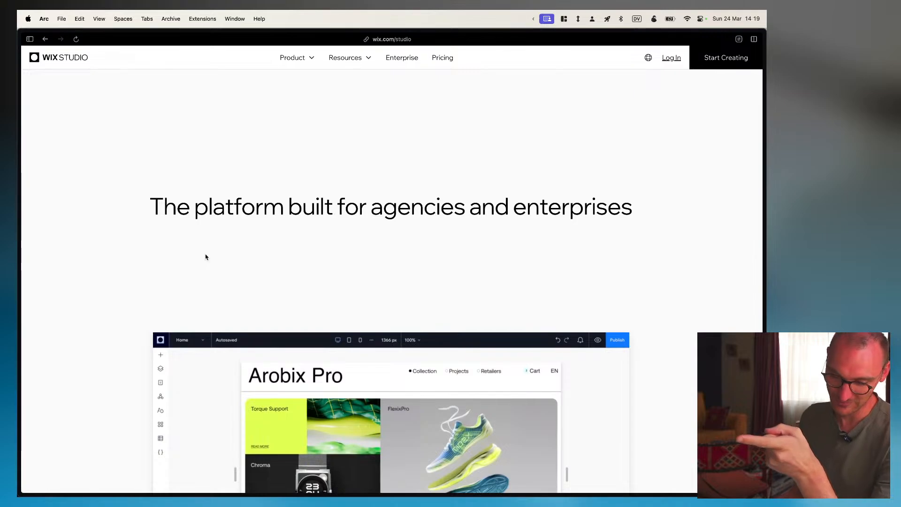
pyautogui.scroll(-5, 206, 258)
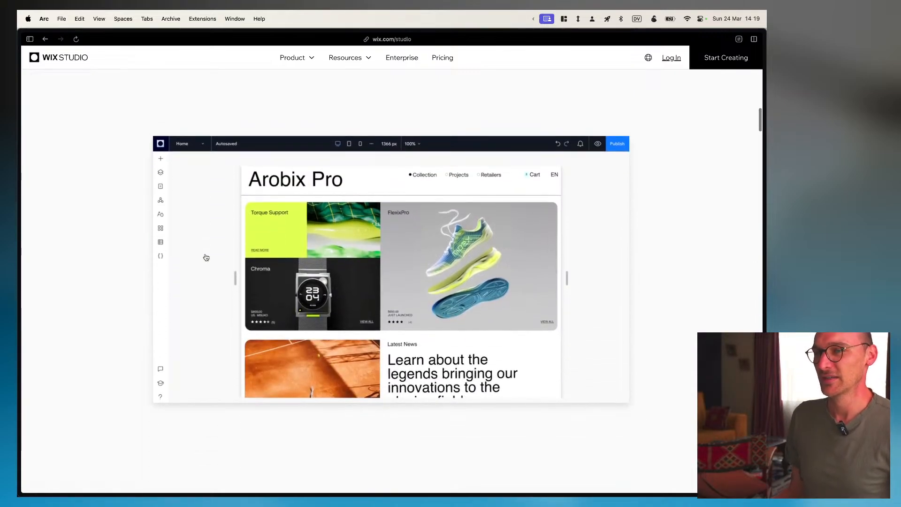
pyautogui.scroll(-5, 206, 257)
pyautogui.scroll(2, 206, 257)
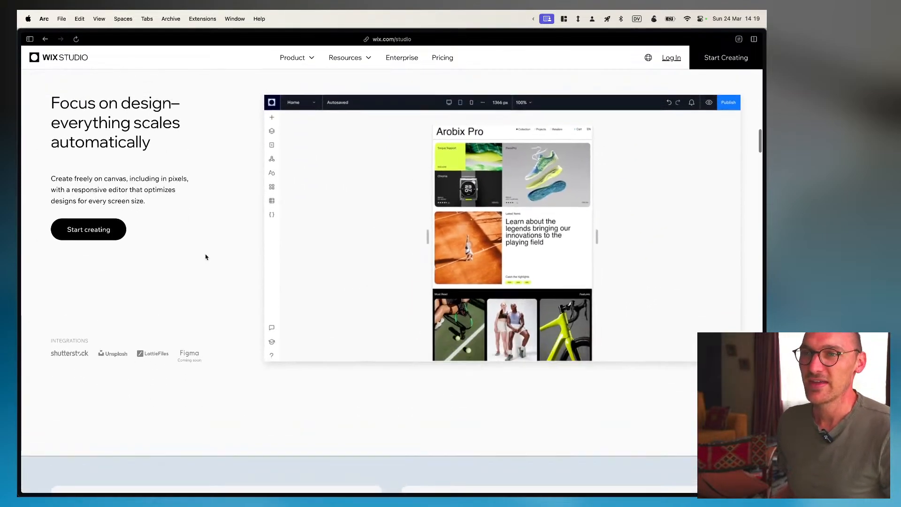
pyautogui.scroll(-1, 205, 257)
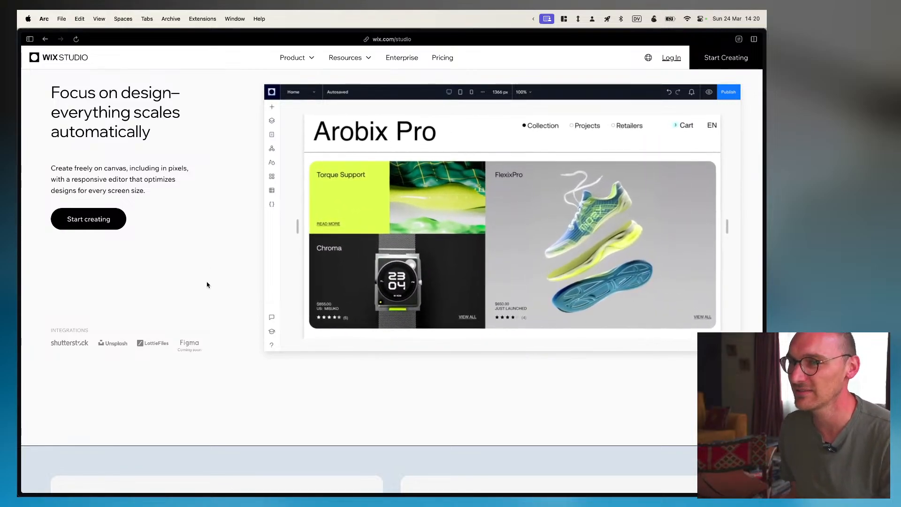
pyautogui.scroll(-2, 207, 287)
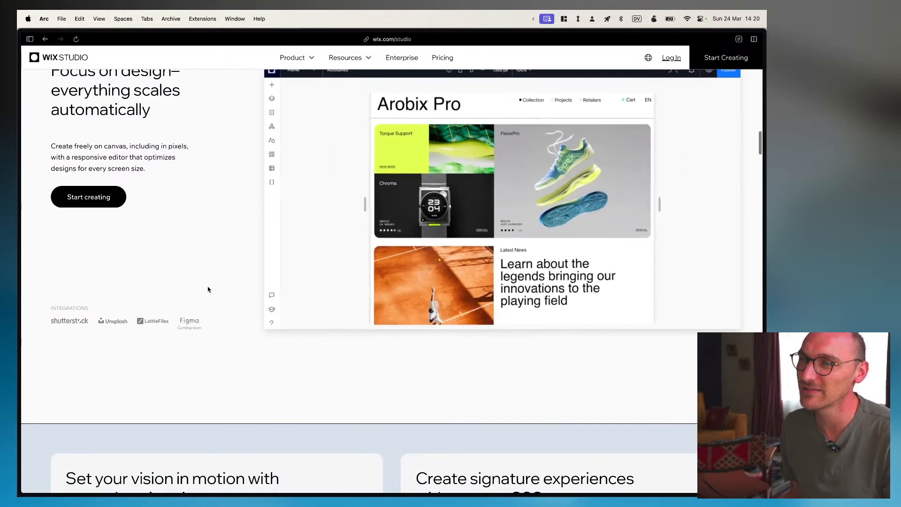
pyautogui.scroll(-1, 209, 289)
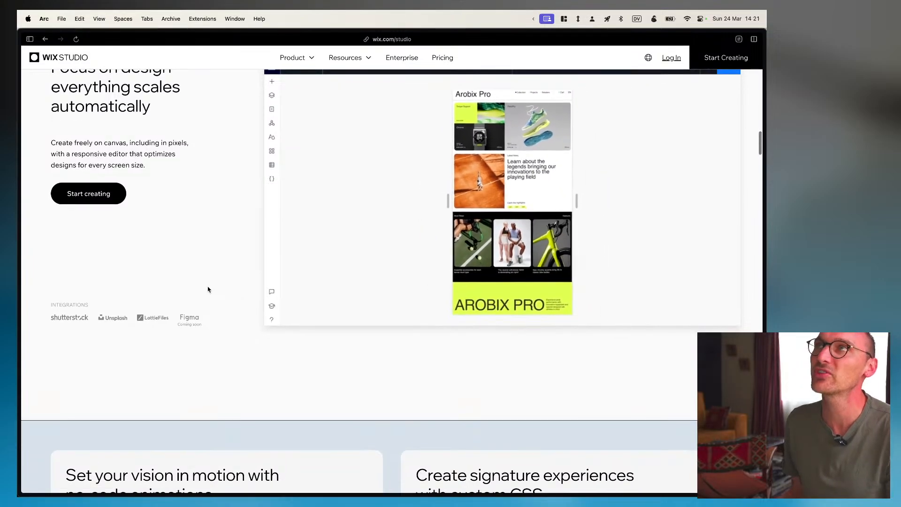
pyautogui.scroll(-1, 208, 289)
pyautogui.scroll(1, 209, 289)
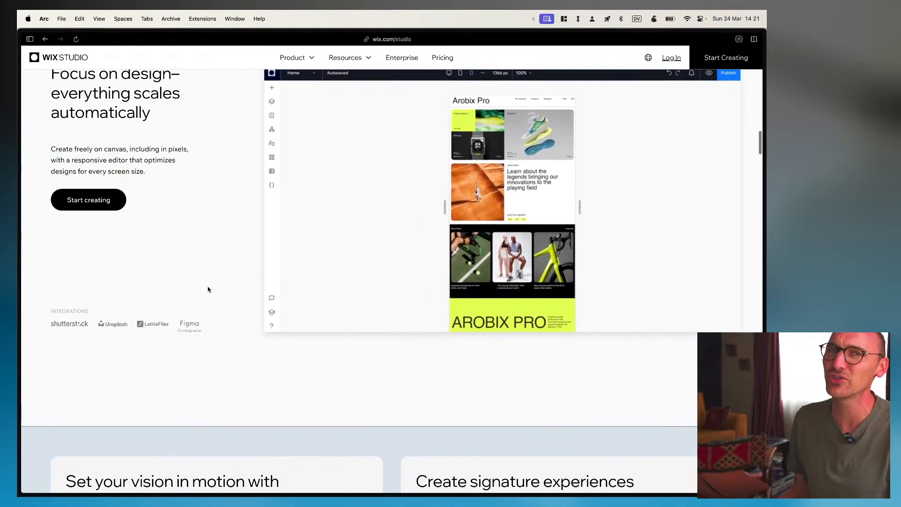
pyautogui.scroll(-1, 208, 289)
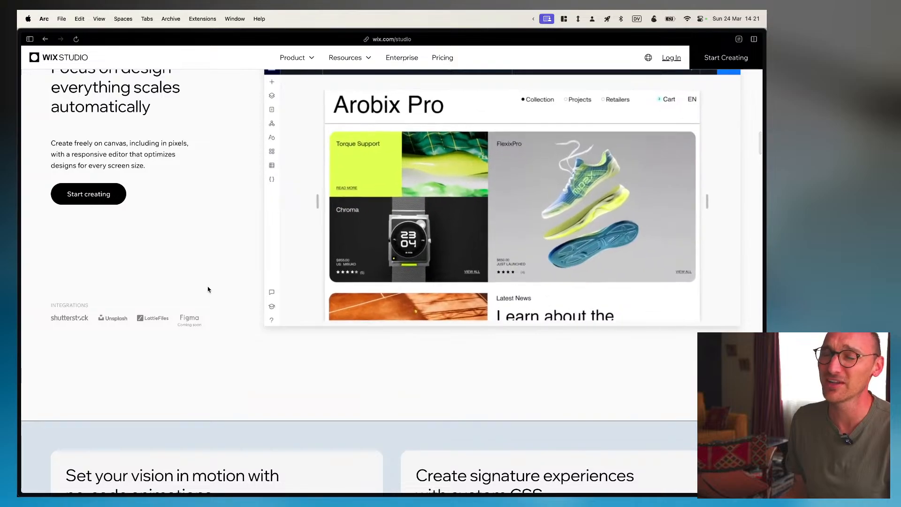
pyautogui.scroll(5, 208, 290)
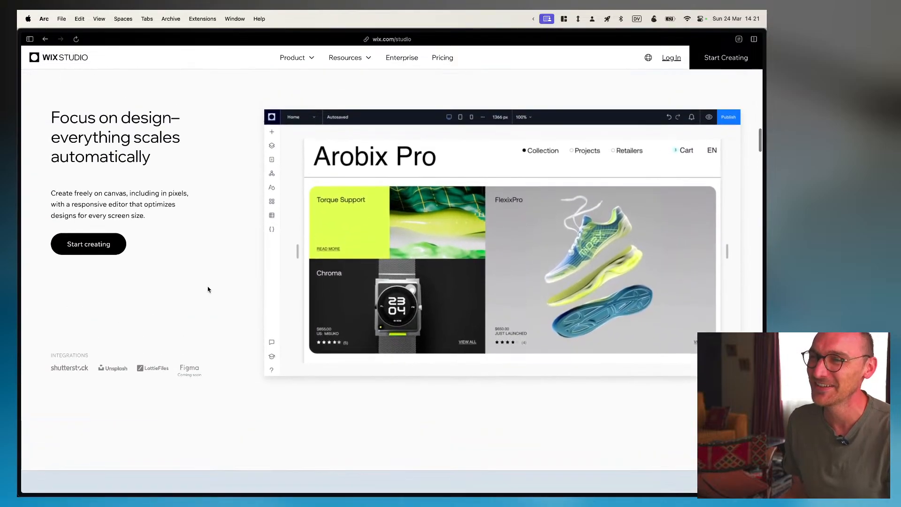
# Examine the no-code animations and custom CSS feature cards, continuing to the section on complex responsive behaviors with AI
pyautogui.scroll(-10, 208, 290)
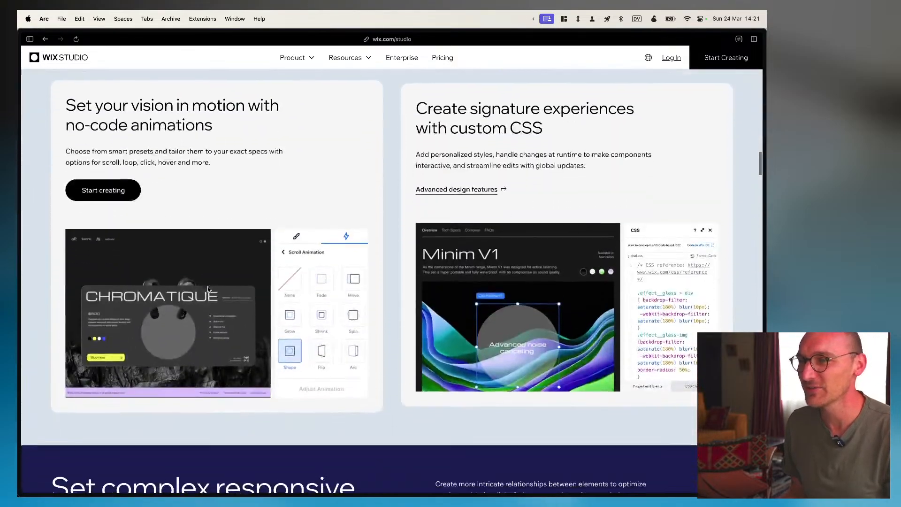
pyautogui.scroll(2, 208, 289)
pyautogui.scroll(-1, 208, 289)
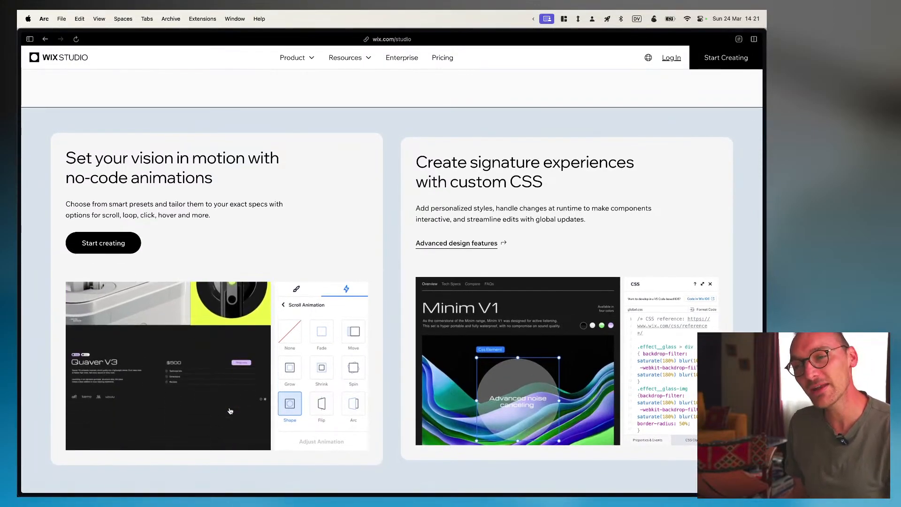
pyautogui.scroll(-2, 336, 430)
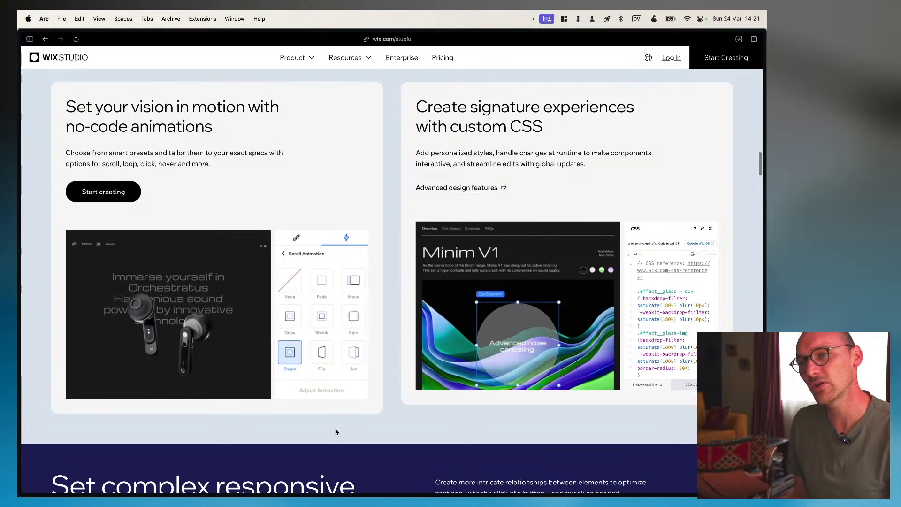
pyautogui.scroll(2, 337, 432)
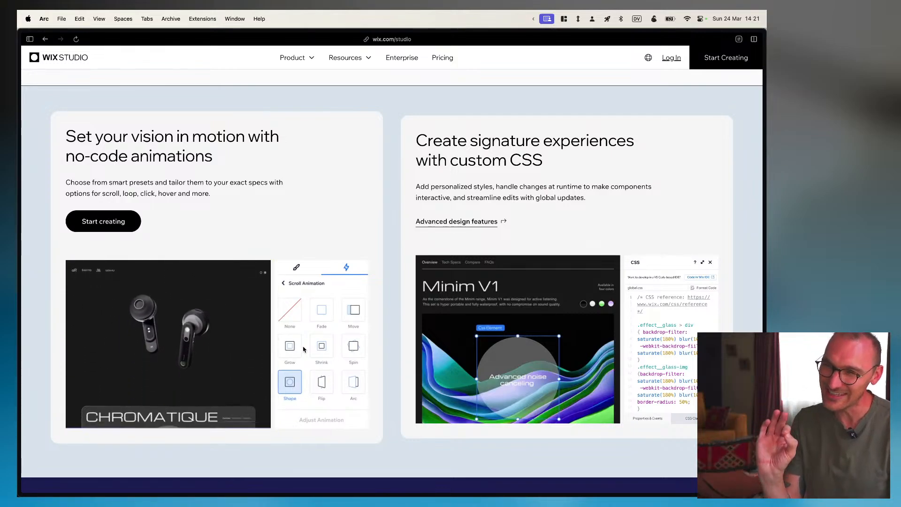
pyautogui.scroll(-1, 303, 350)
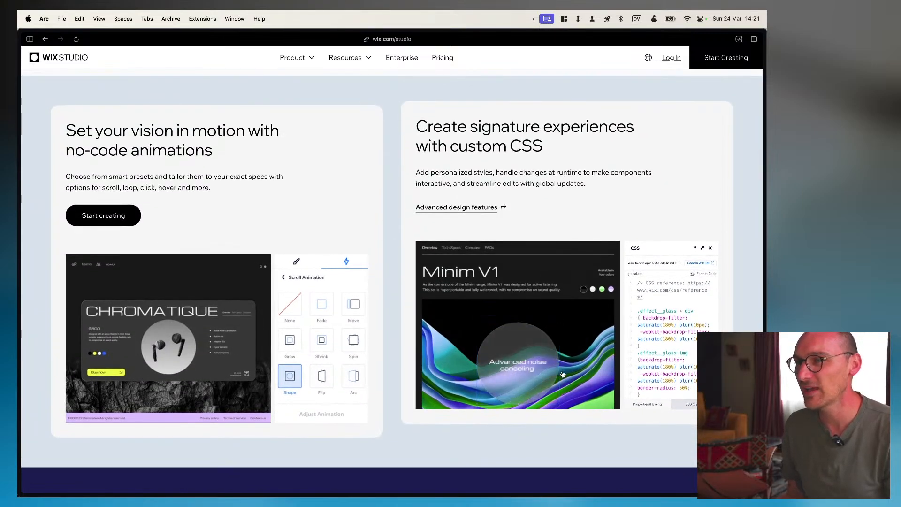
pyautogui.scroll(-1, 525, 328)
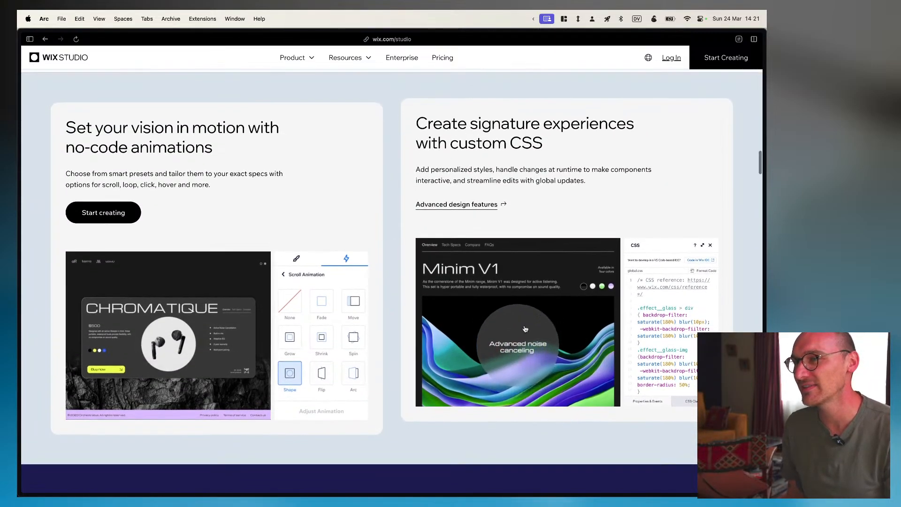
pyautogui.scroll(-1, 525, 328)
pyautogui.scroll(-10, 530, 339)
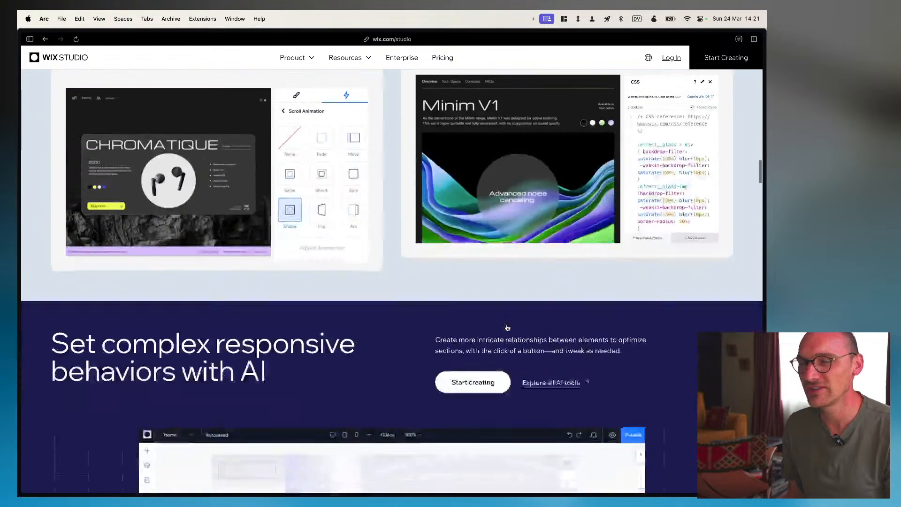
# Examine the demo of AI generating a responsive design in the "Set complex responsive behaviors with AI" section
pyautogui.scroll(-1, 507, 328)
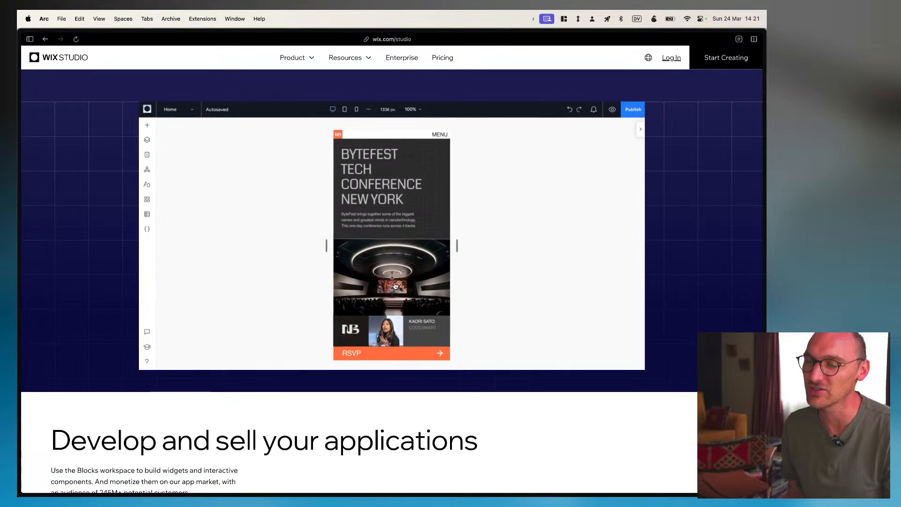
pyautogui.scroll(2, 396, 282)
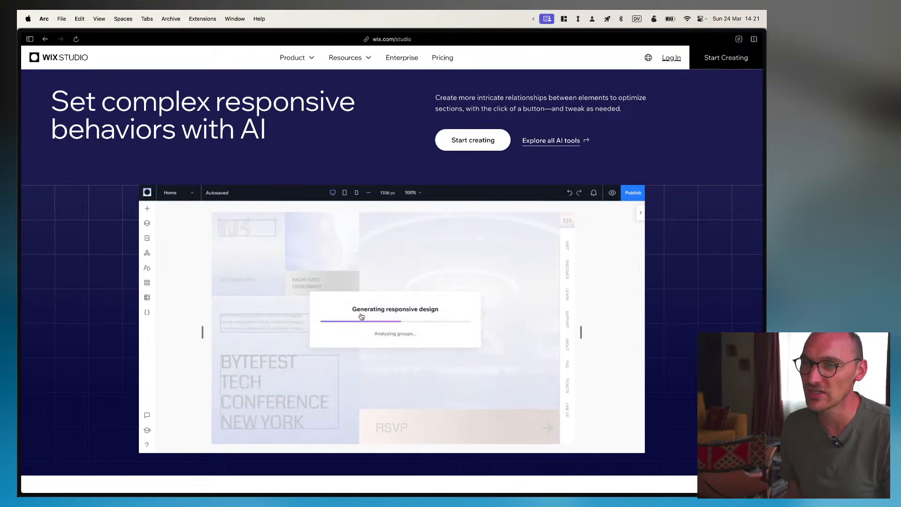
pyautogui.scroll(-3, 361, 316)
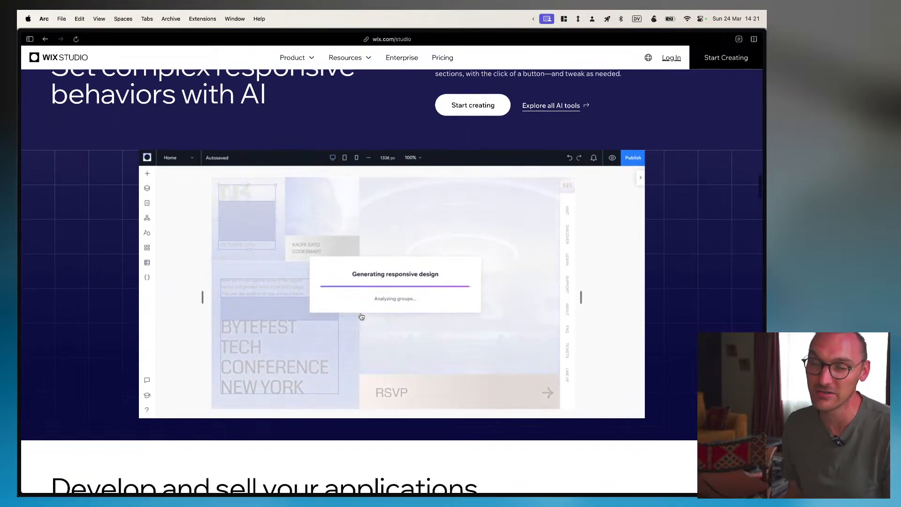
# Examine the "Develop and sell your applications" section with its widget and app carousel and revenue cards
pyautogui.scroll(-6, 361, 317)
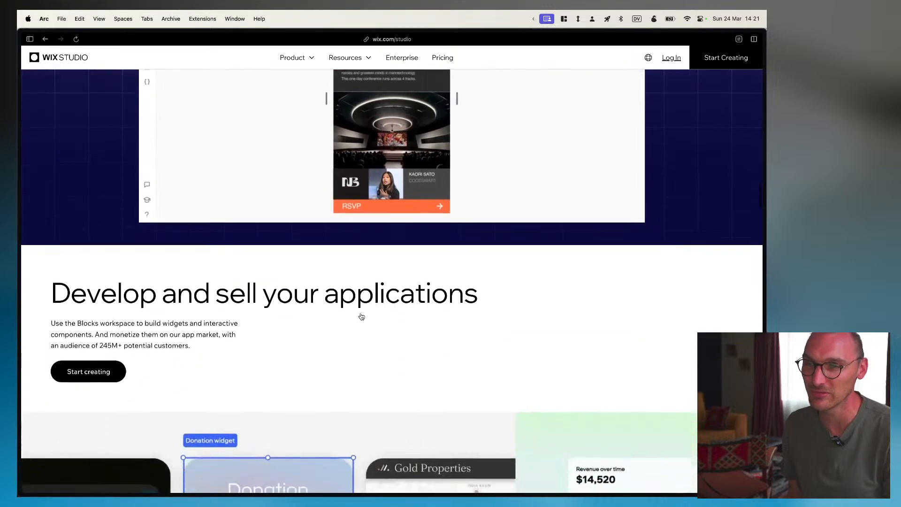
pyautogui.scroll(-2, 361, 316)
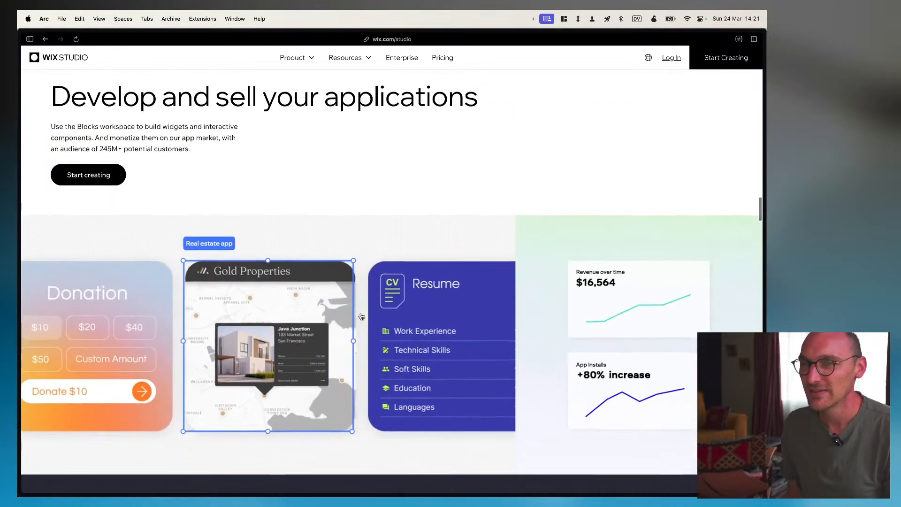
pyautogui.scroll(-1, 361, 316)
pyautogui.scroll(1, 361, 317)
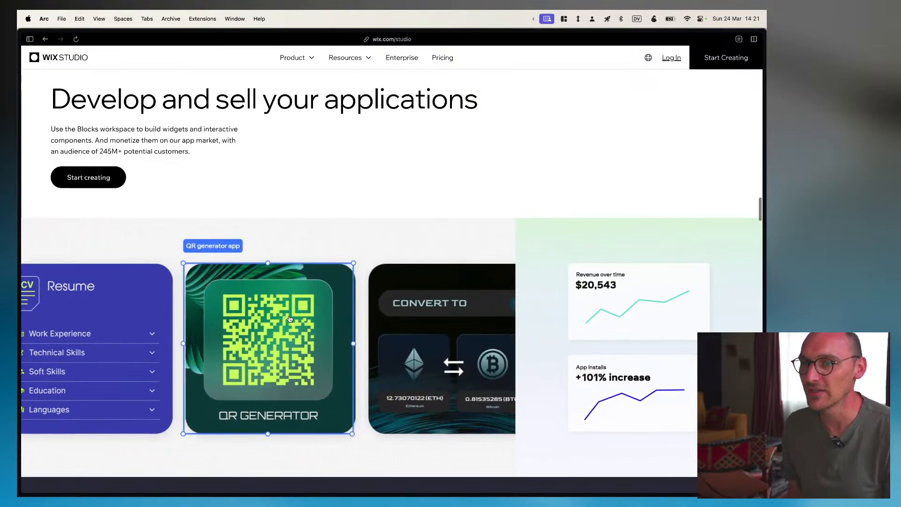
pyautogui.scroll(-1, 298, 315)
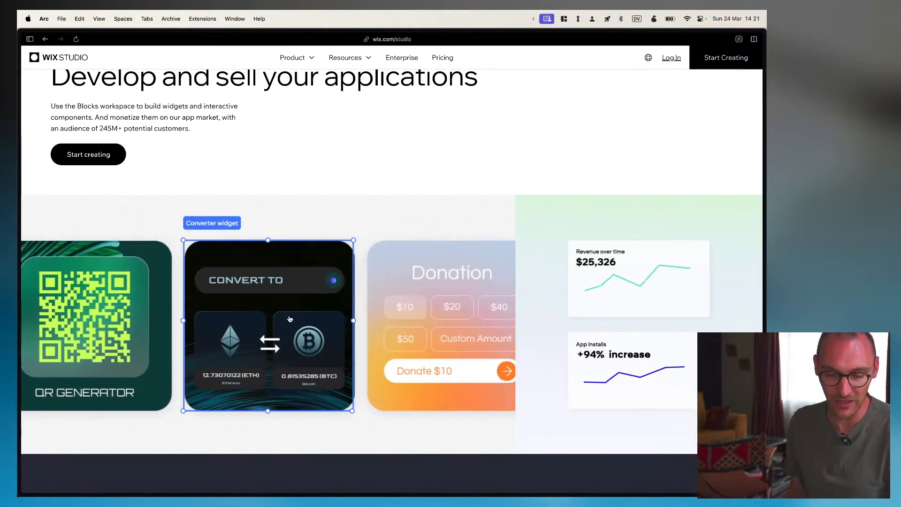
pyautogui.scroll(-5, 290, 319)
pyautogui.scroll(5, 290, 320)
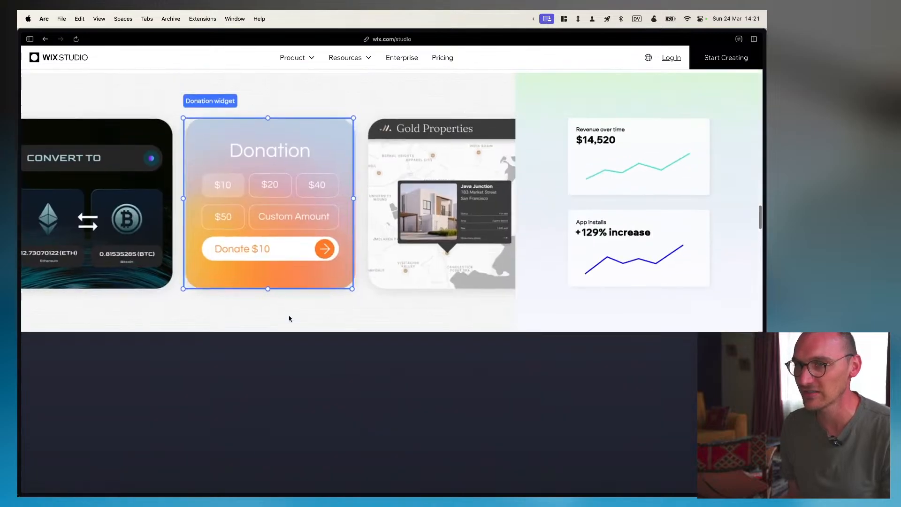
# Examine the "Code on your terms, in a robust environment" section with its AI Assistant code demo and listed integrations
pyautogui.scroll(-7, 290, 317)
pyautogui.scroll(-3, 289, 318)
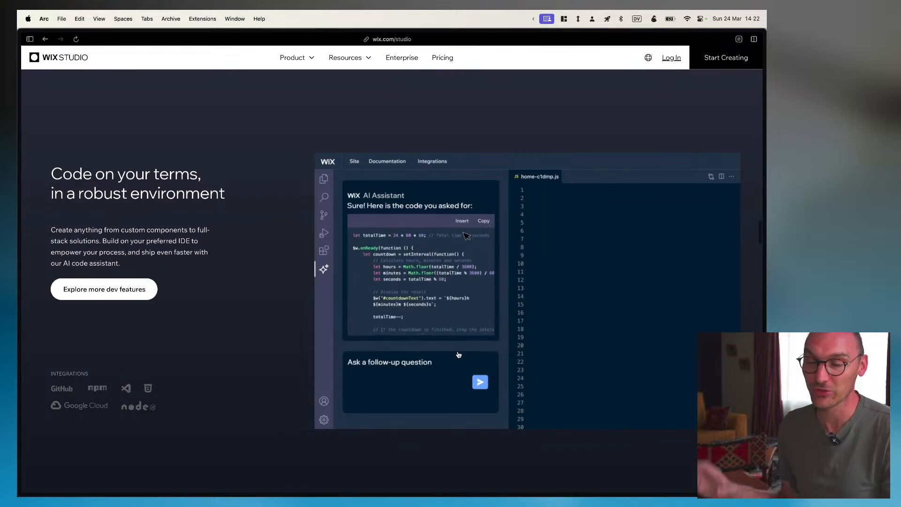
pyautogui.scroll(-2, 458, 354)
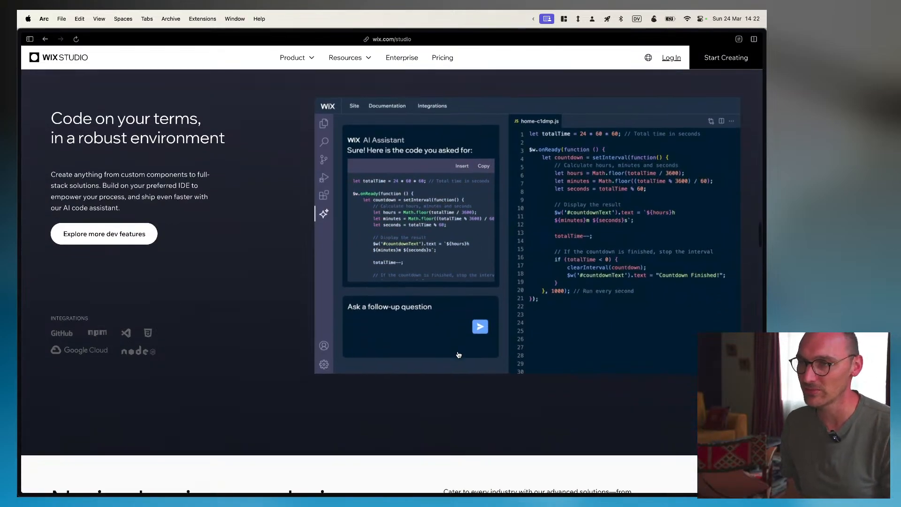
pyautogui.scroll(-3, 459, 354)
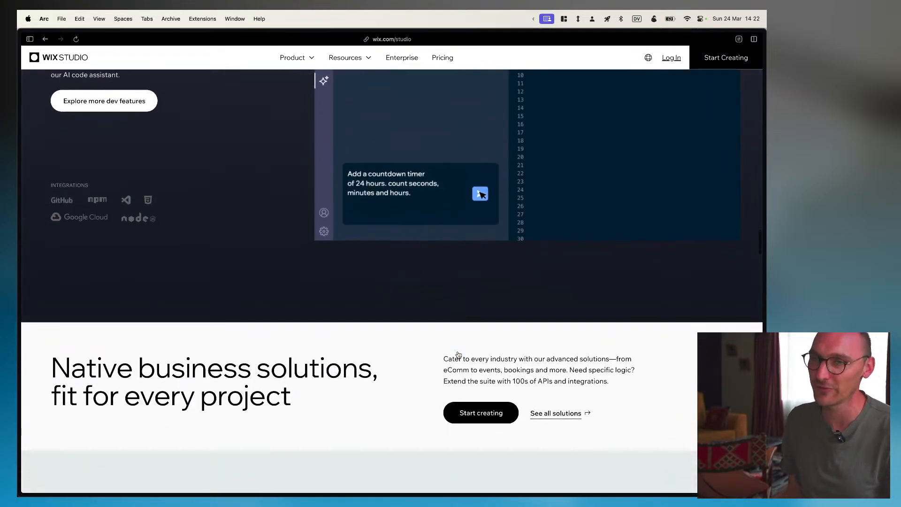
pyautogui.scroll(4, 455, 356)
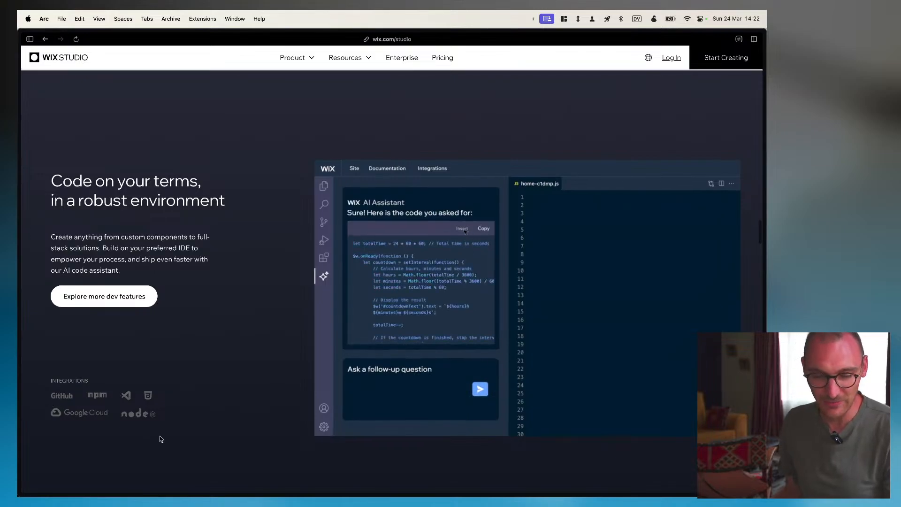
# Skim the native business solutions and team workflows sections, return up the landing page, and open the Wix Studio pricing page
pyautogui.scroll(-2, 160, 437)
pyautogui.scroll(-8, 160, 439)
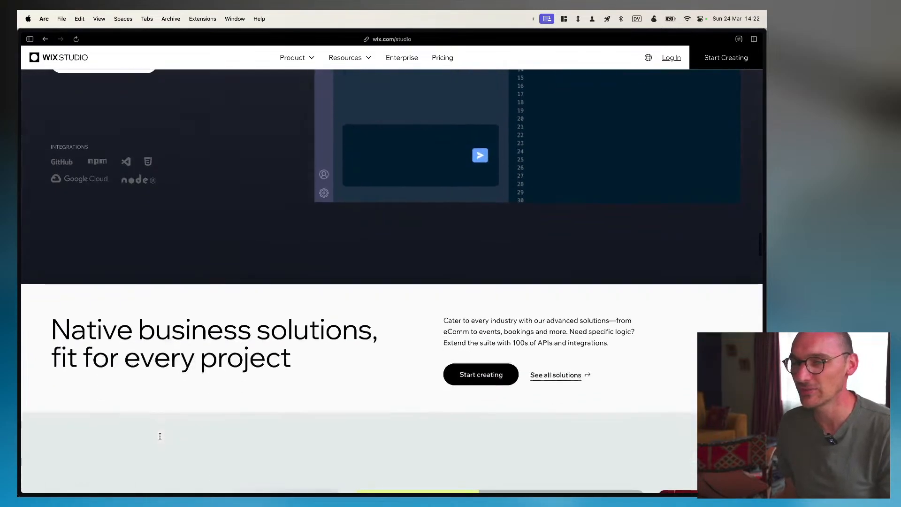
pyautogui.scroll(-3, 160, 439)
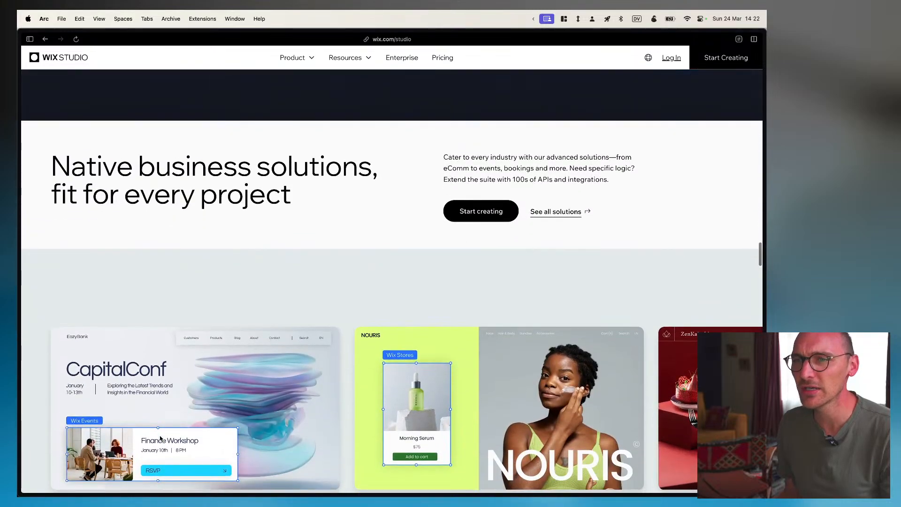
pyautogui.scroll(-10, 160, 439)
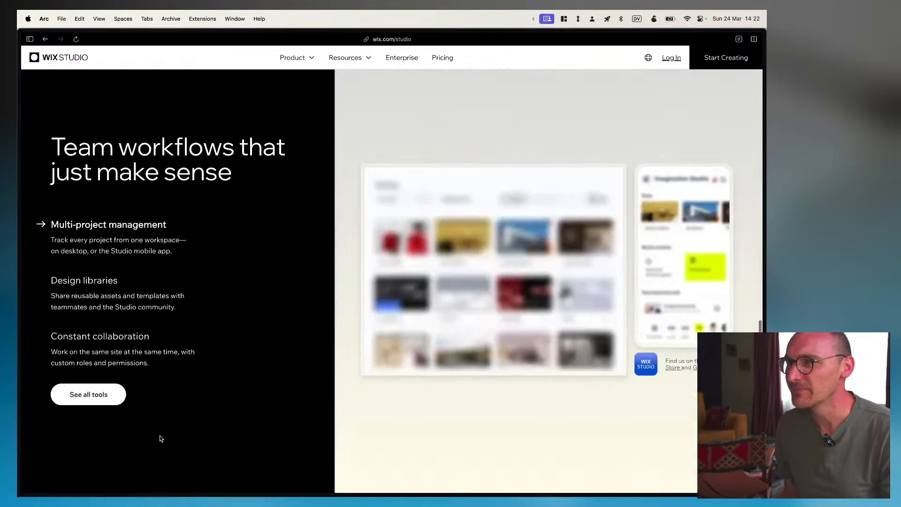
pyautogui.scroll(20, 160, 439)
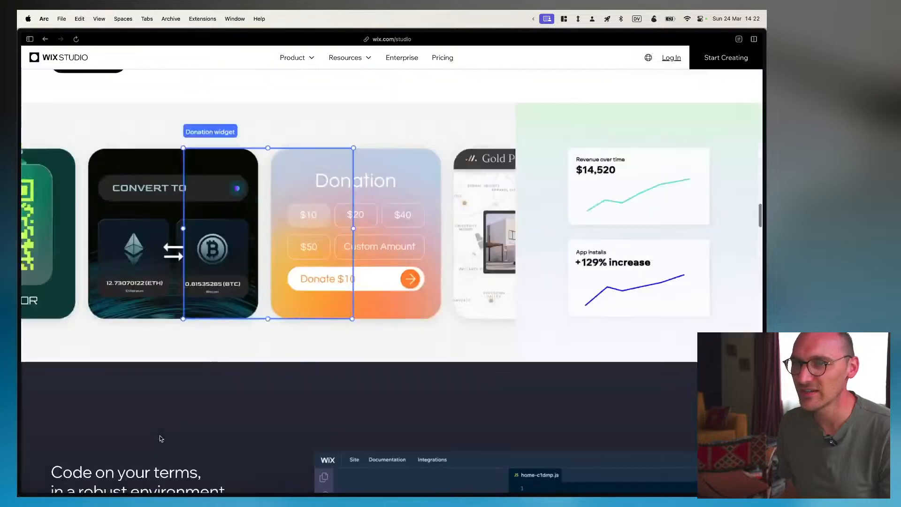
pyautogui.scroll(5, 160, 439)
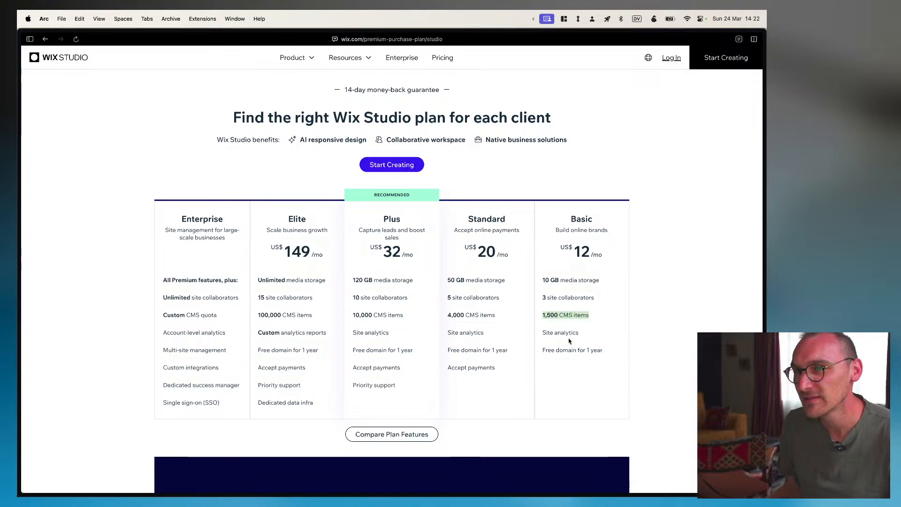
# Skim the Wix Studio plan cards, included features and comparison table as far as built-in infrastructure, and return to the plan cards
pyautogui.scroll(-1, 569, 342)
pyautogui.scroll(1, 569, 341)
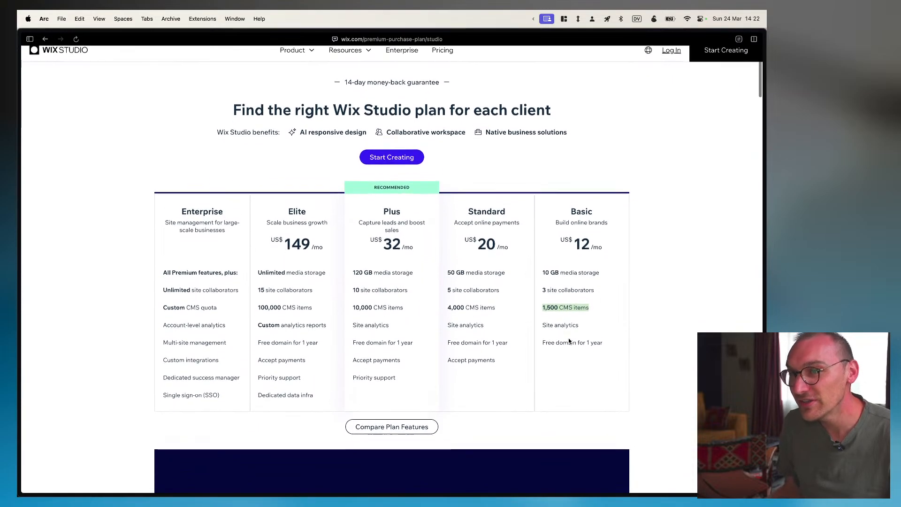
pyautogui.scroll(-1, 570, 341)
pyautogui.scroll(-10, 570, 330)
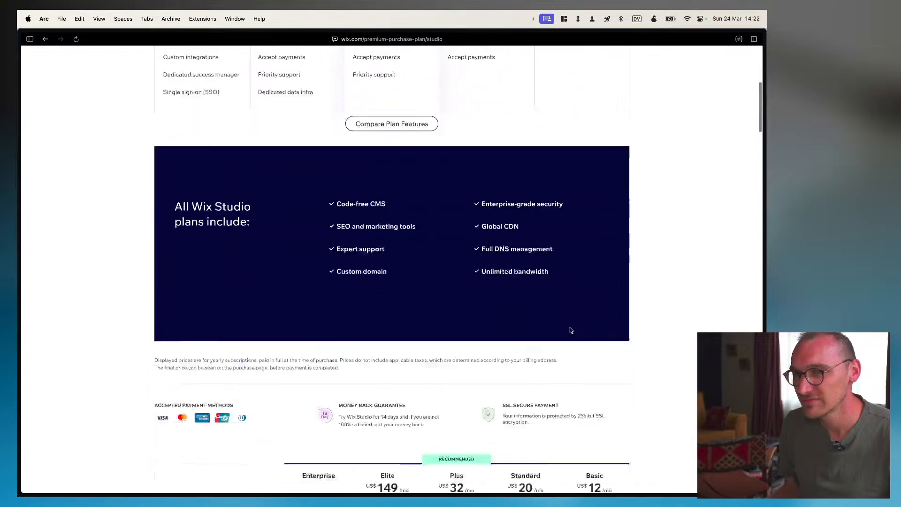
pyautogui.scroll(-2, 570, 330)
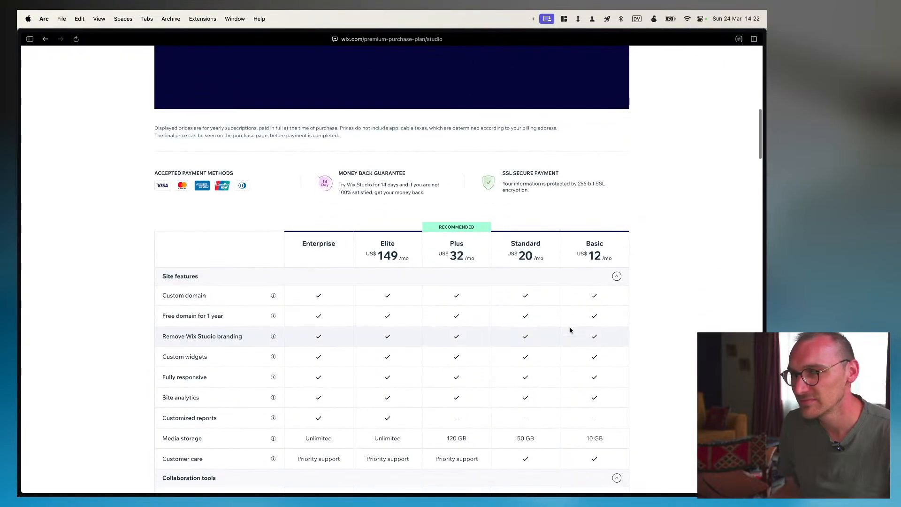
pyautogui.scroll(-5, 571, 330)
pyautogui.scroll(-15, 570, 330)
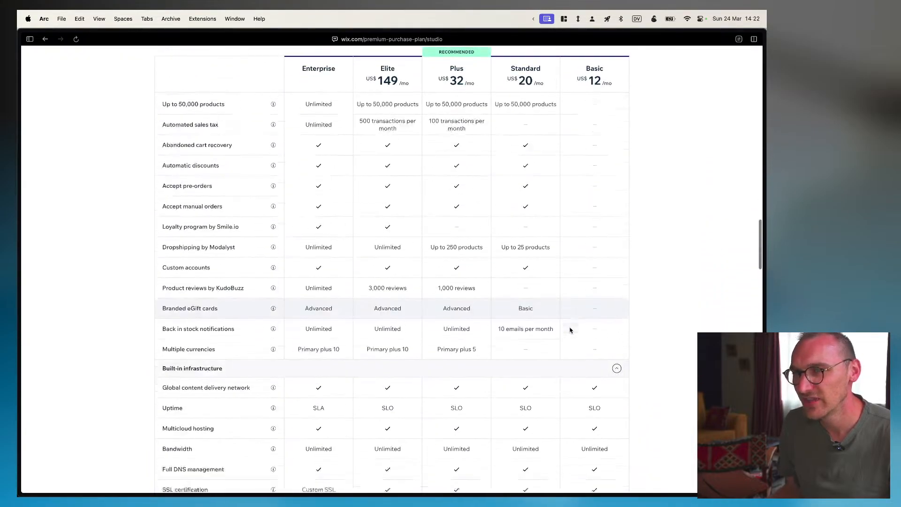
pyautogui.scroll(15, 570, 330)
pyautogui.scroll(20, 571, 330)
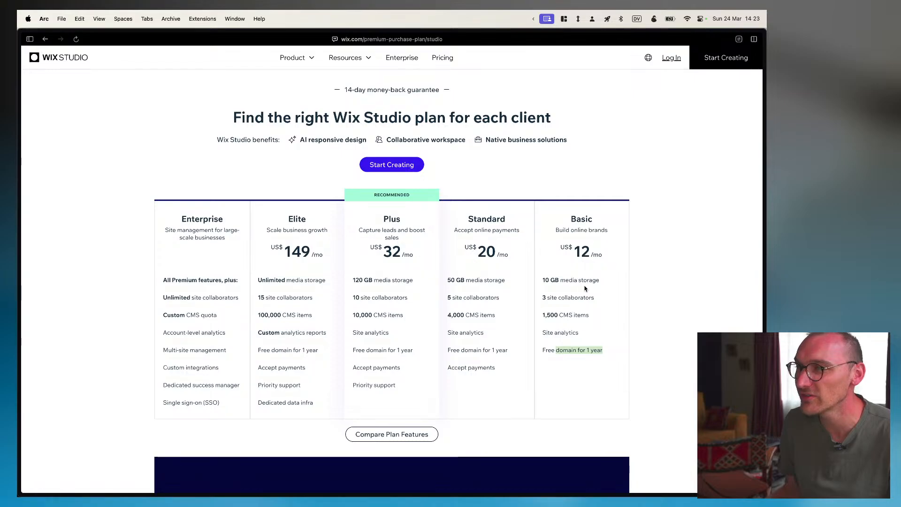
# Look through the plan comparison table's eCommerce, compute platform, developer tools and enterprise rows, and return to the site features
pyautogui.scroll(-1, 599, 292)
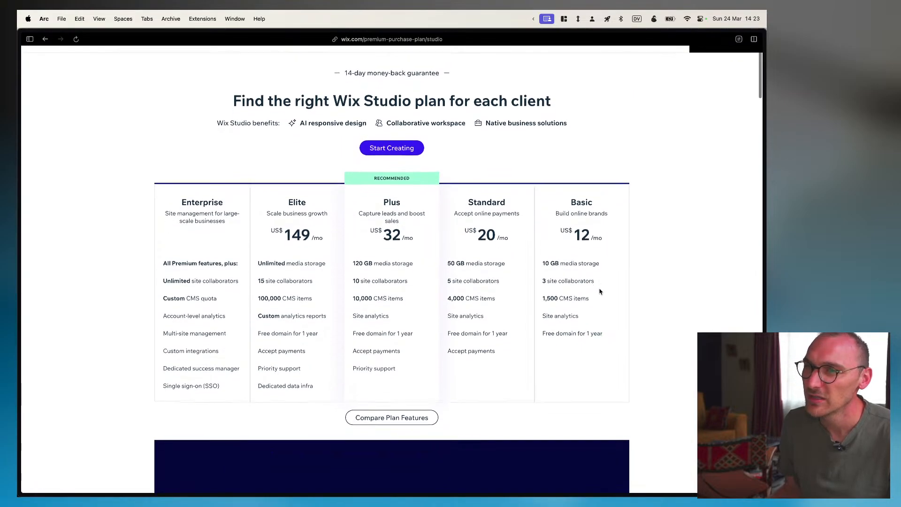
pyautogui.scroll(-20, 599, 291)
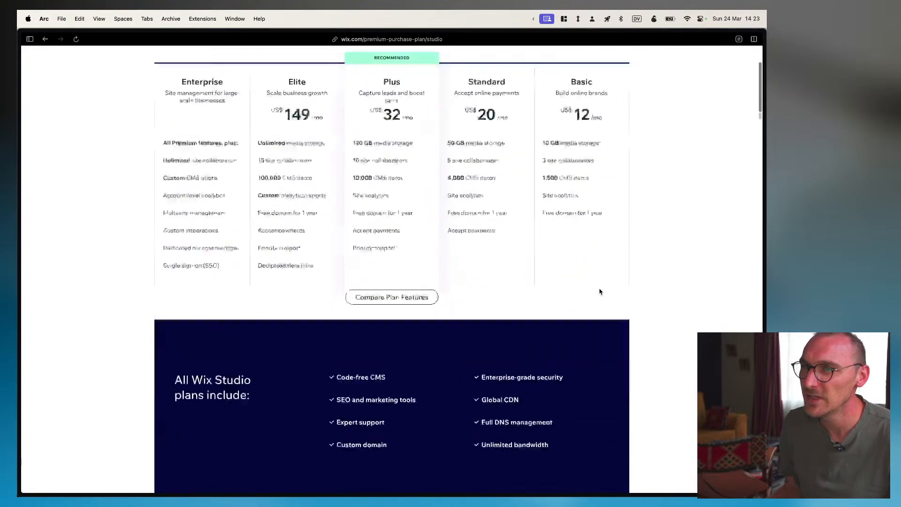
pyautogui.scroll(-8, 599, 292)
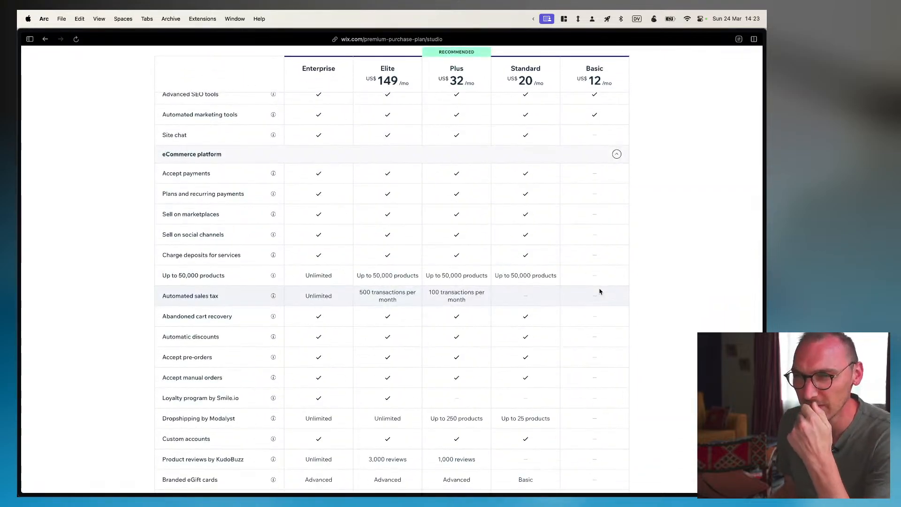
pyautogui.scroll(-10, 599, 291)
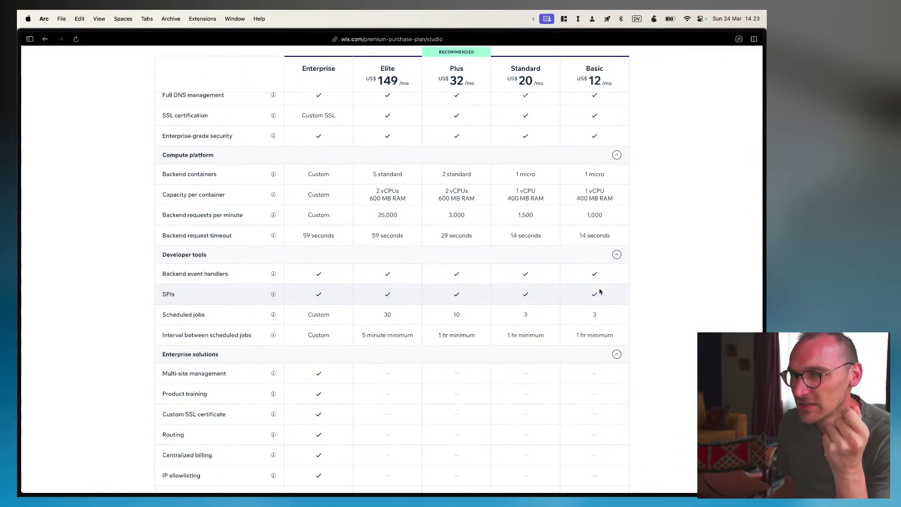
pyautogui.scroll(15, 599, 291)
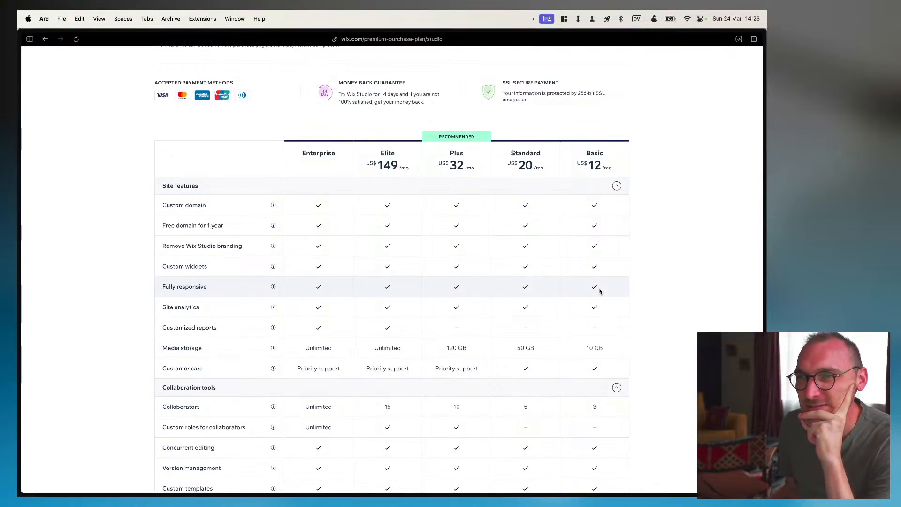
# Compare the plans' site features, collaboration tools and data platform limits row by row, focusing on the Basic plan
pyautogui.scroll(-1, 600, 292)
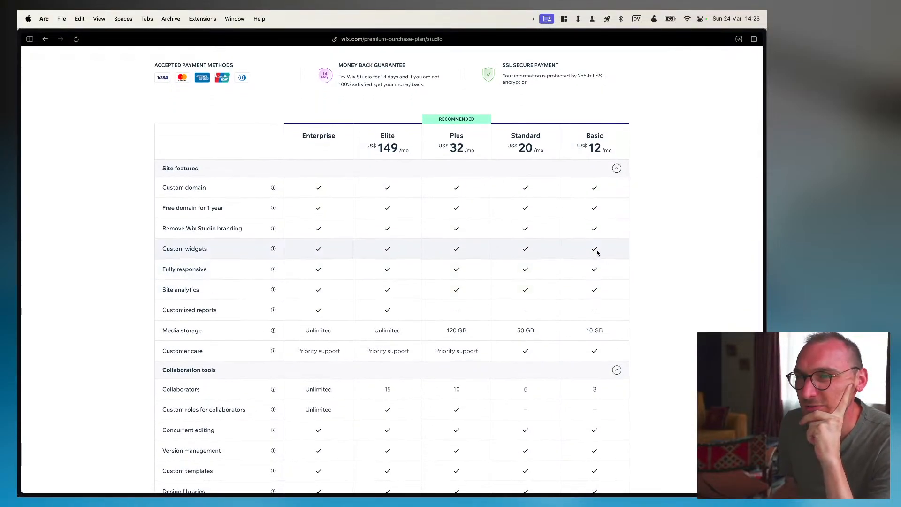
pyautogui.scroll(-2, 600, 282)
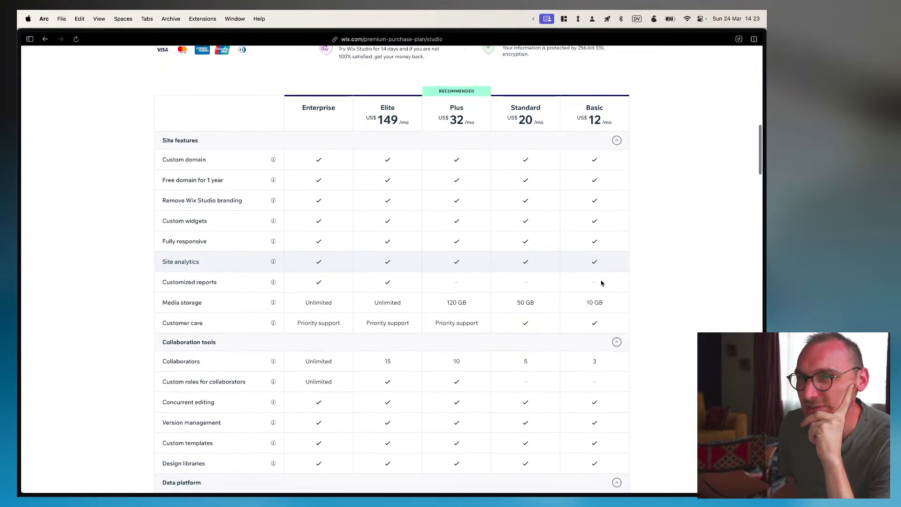
pyautogui.scroll(-1, 602, 283)
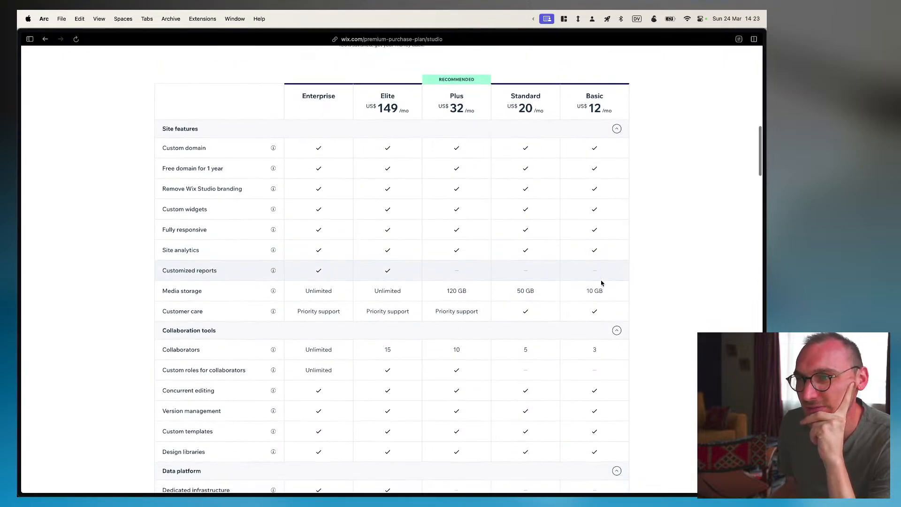
pyautogui.scroll(-3, 601, 283)
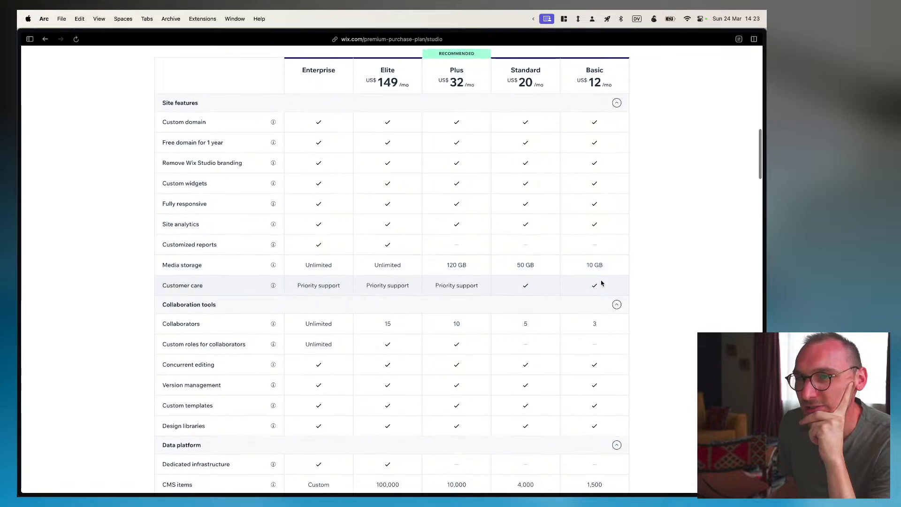
pyautogui.scroll(-4, 601, 282)
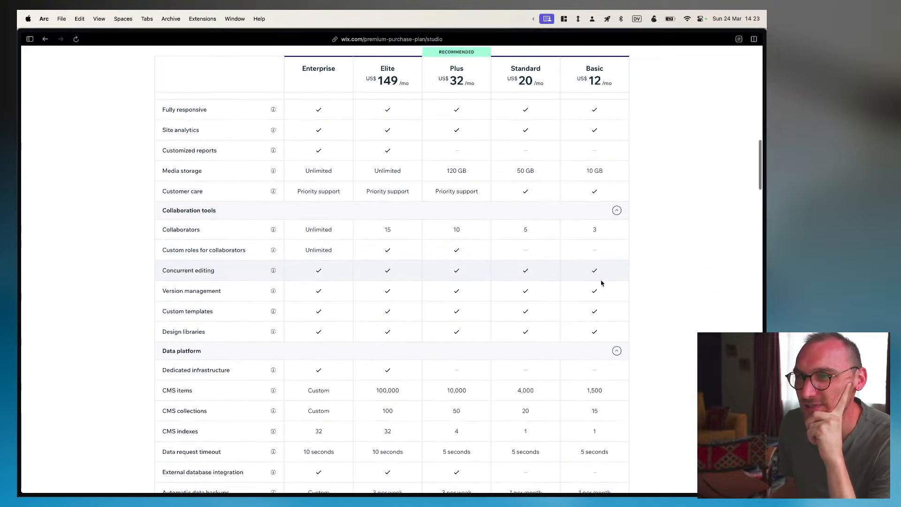
pyautogui.scroll(-2, 601, 283)
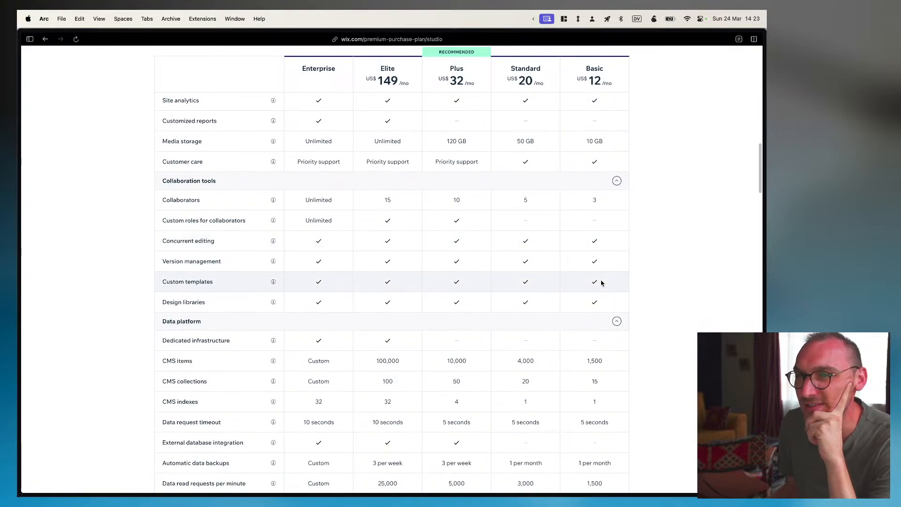
# View the information for the Concurrent editing feature under Collaboration tools
pyautogui.rightClick(601, 283)
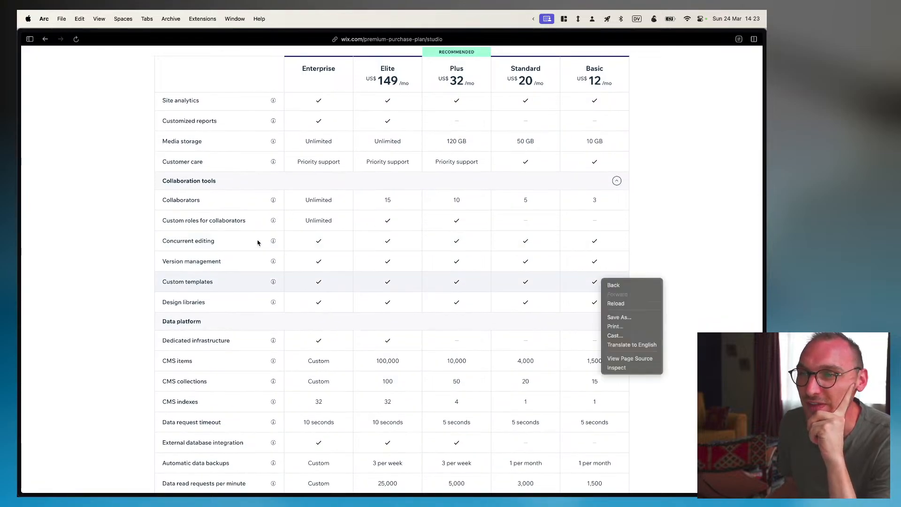
pyautogui.click(274, 241)
pyautogui.moveTo(274, 242)
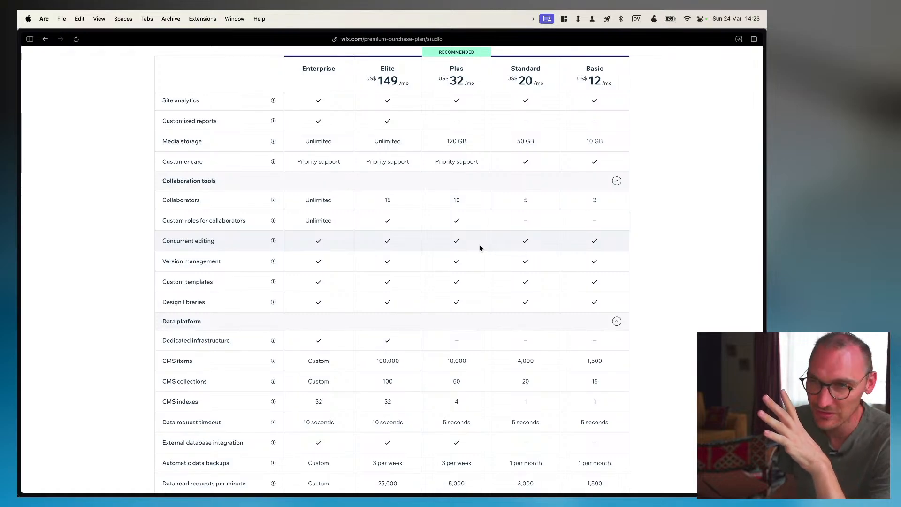
# Compare the plans' remaining collaboration tools and data platform rows, including CMS limits, external database integration and automatic backups
pyautogui.scroll(-3, 480, 248)
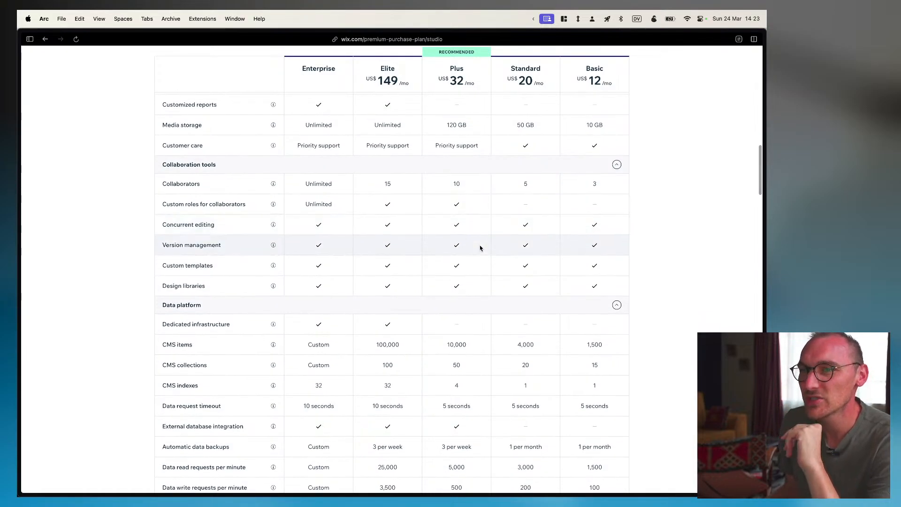
pyautogui.scroll(-2, 481, 247)
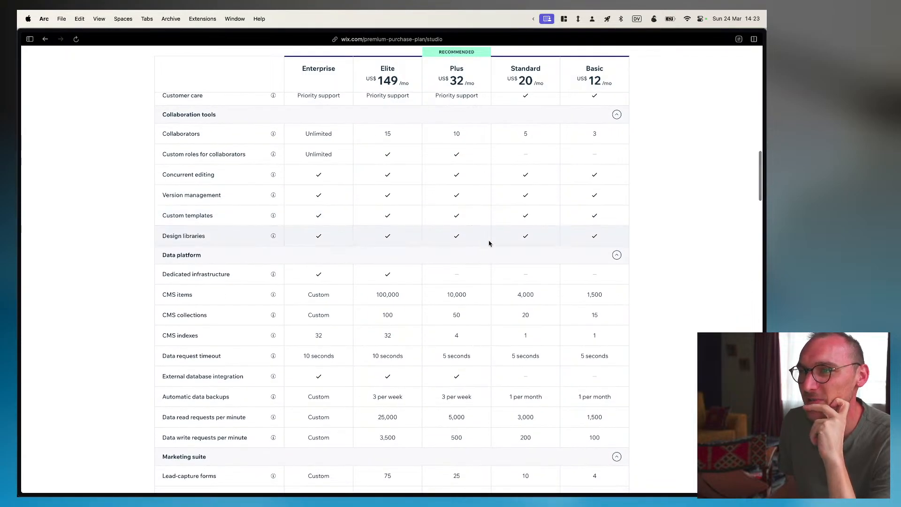
pyautogui.scroll(-2, 489, 243)
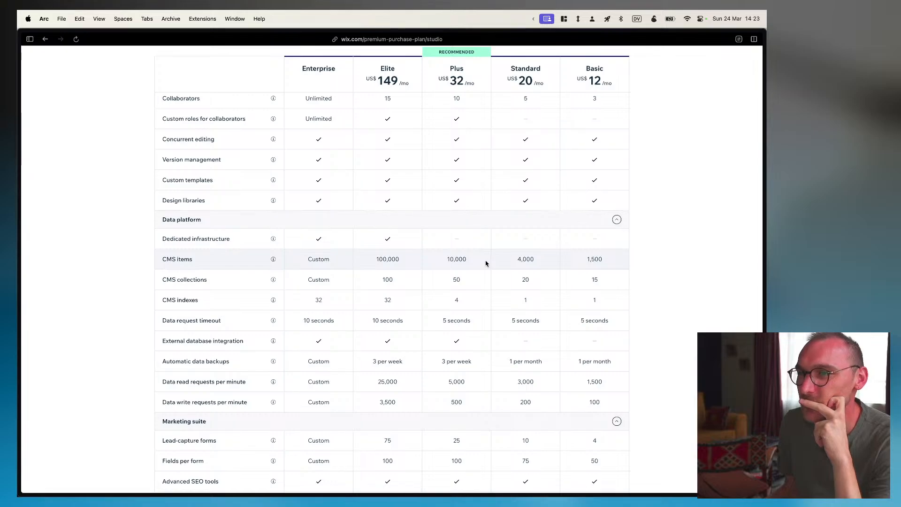
pyautogui.scroll(-2, 489, 267)
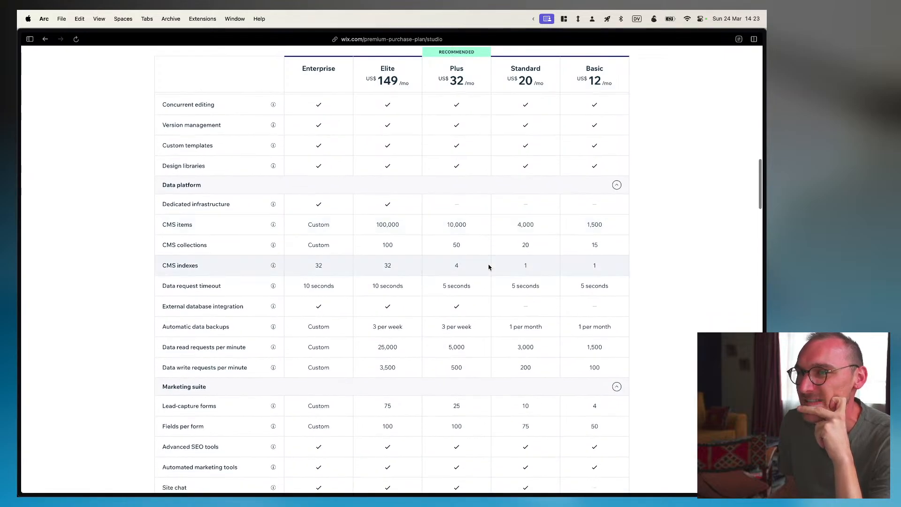
pyautogui.scroll(-2, 489, 267)
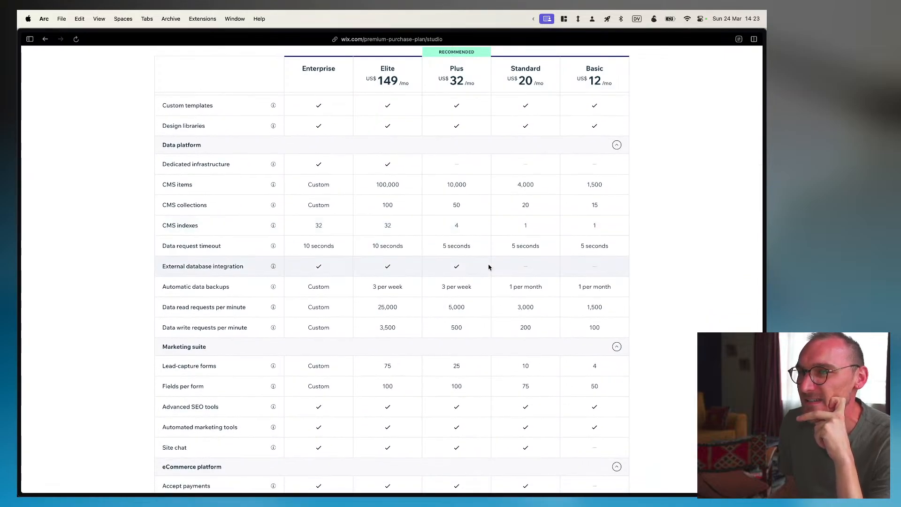
pyautogui.scroll(-1, 489, 267)
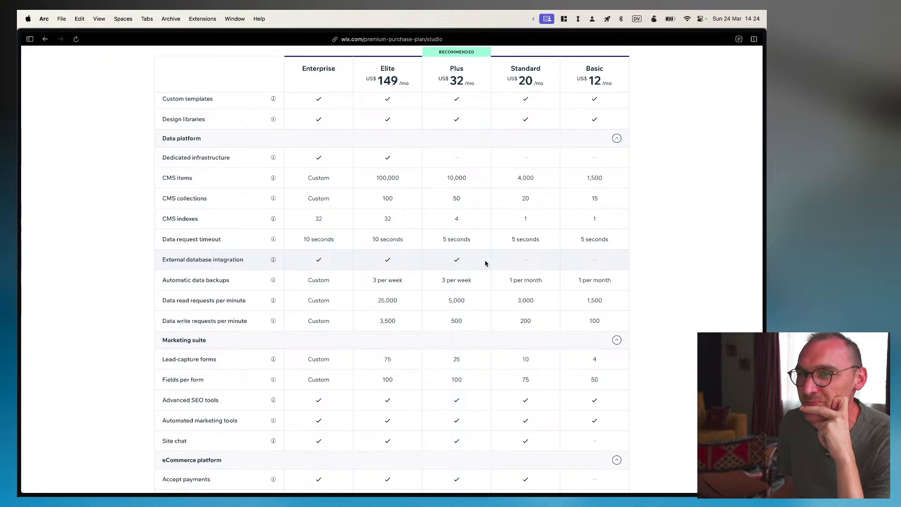
pyautogui.scroll(-3, 486, 264)
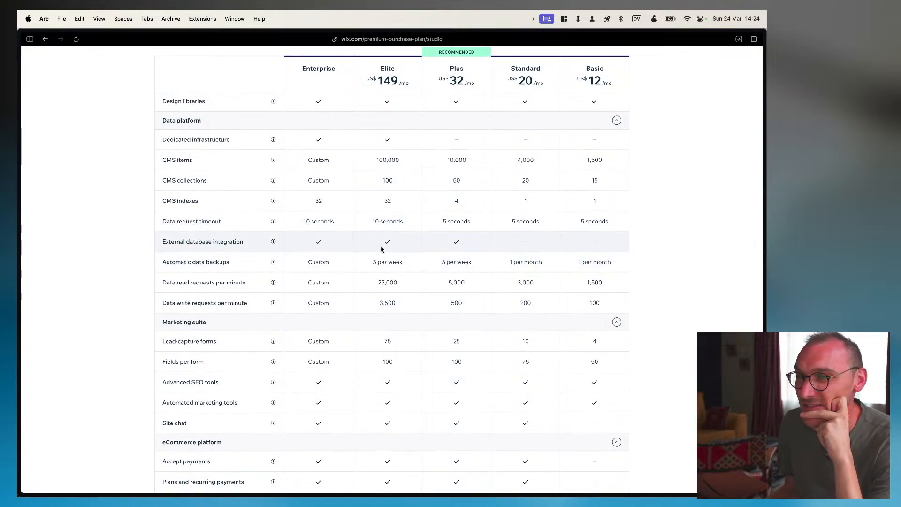
pyautogui.scroll(-3, 585, 258)
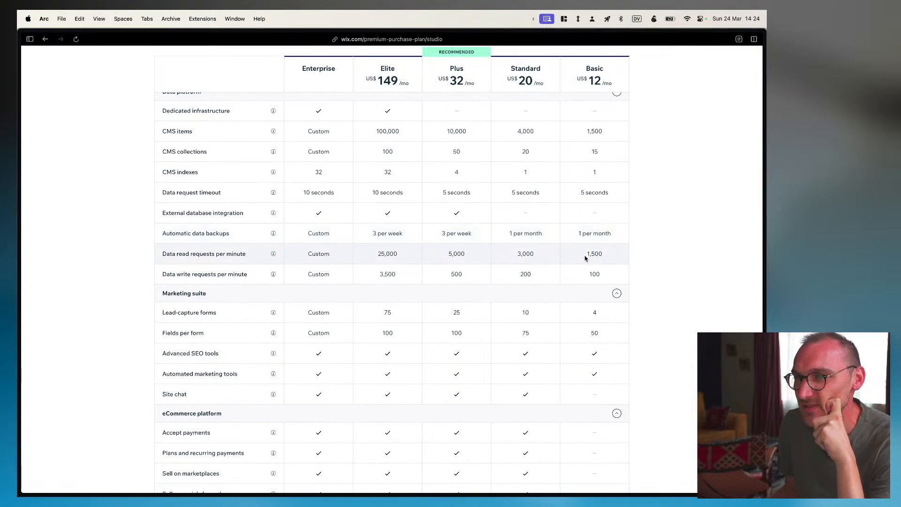
# Review the marketing suite and eCommerce platform rows of the comparison table across all plans
pyautogui.scroll(-5, 585, 258)
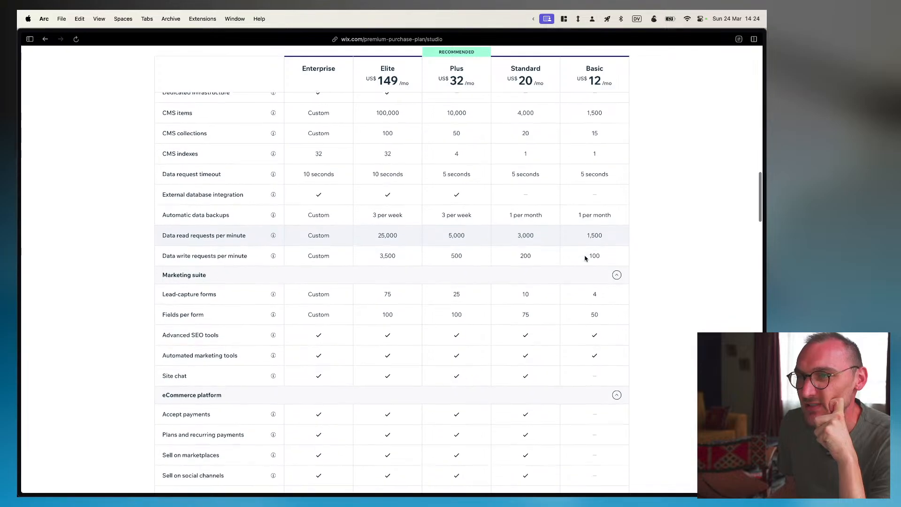
pyautogui.scroll(-7, 586, 258)
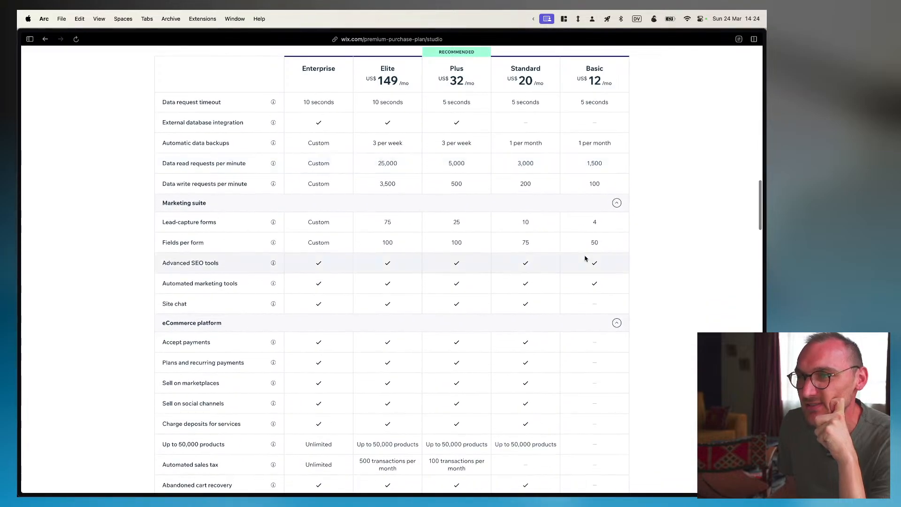
pyautogui.scroll(-4, 585, 259)
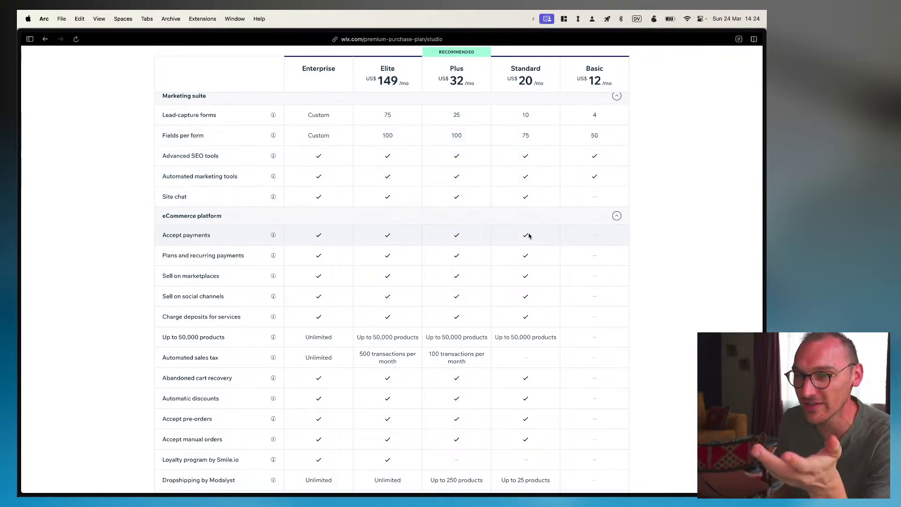
pyautogui.scroll(-1, 528, 235)
pyautogui.scroll(-4, 529, 235)
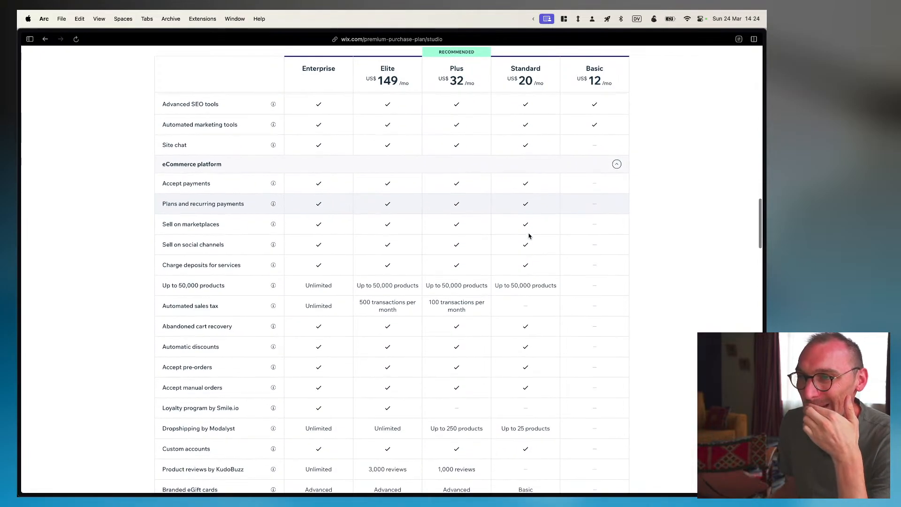
pyautogui.scroll(-4, 528, 234)
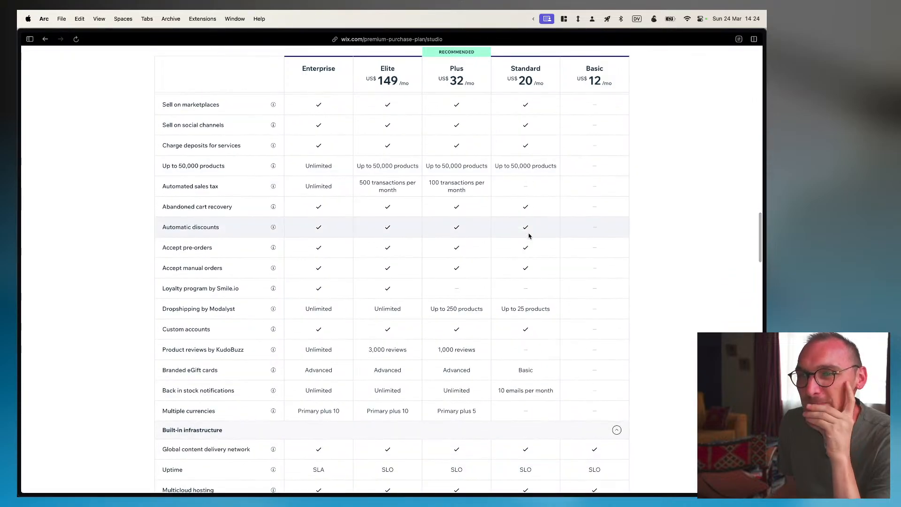
pyautogui.scroll(-1, 526, 237)
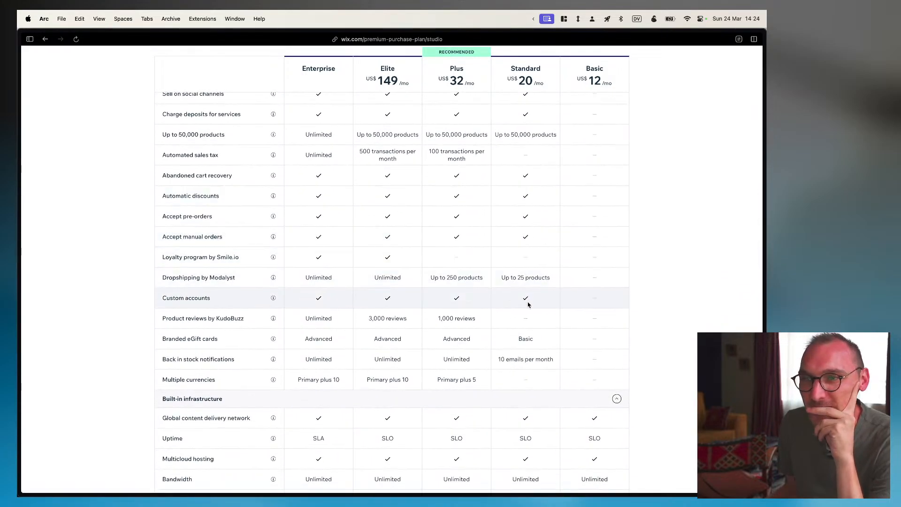
pyautogui.scroll(-3, 528, 304)
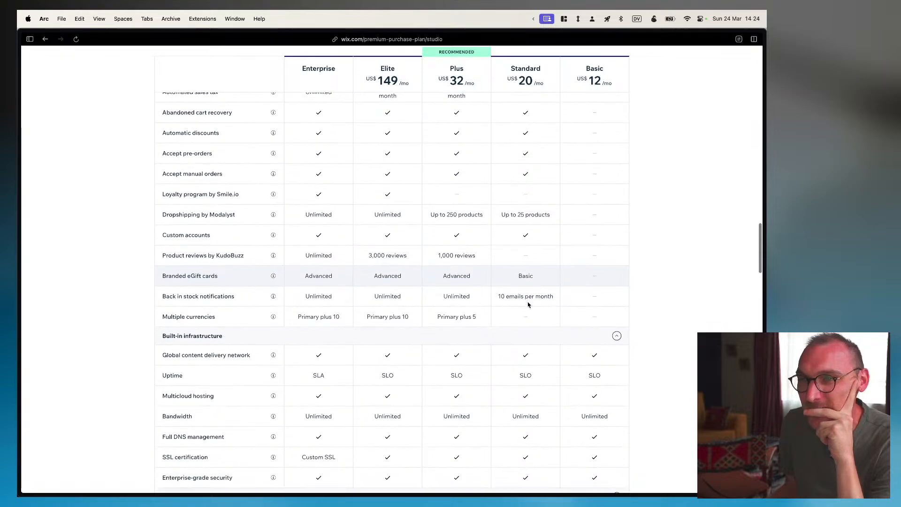
# Examine the built-in infrastructure and compute platform rows, comparing hosting, security and backend request limits per plan
pyautogui.scroll(-6, 528, 305)
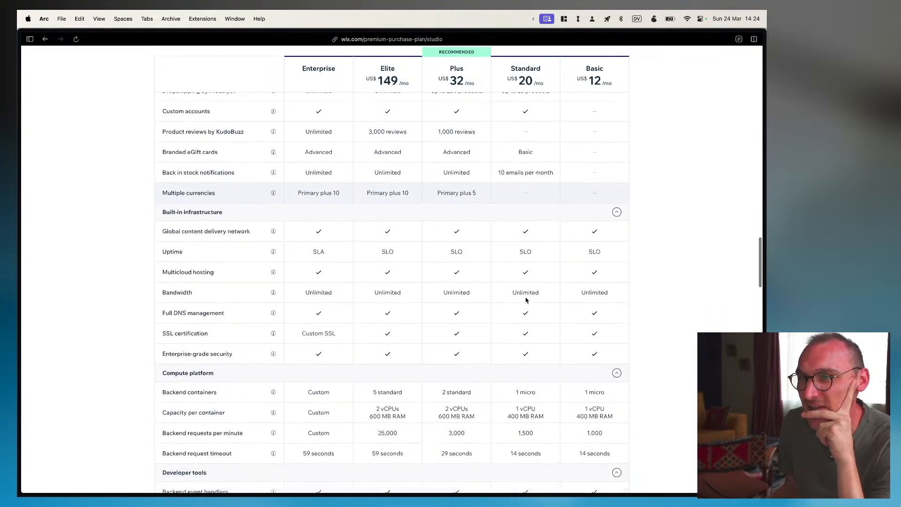
pyautogui.scroll(-1, 525, 300)
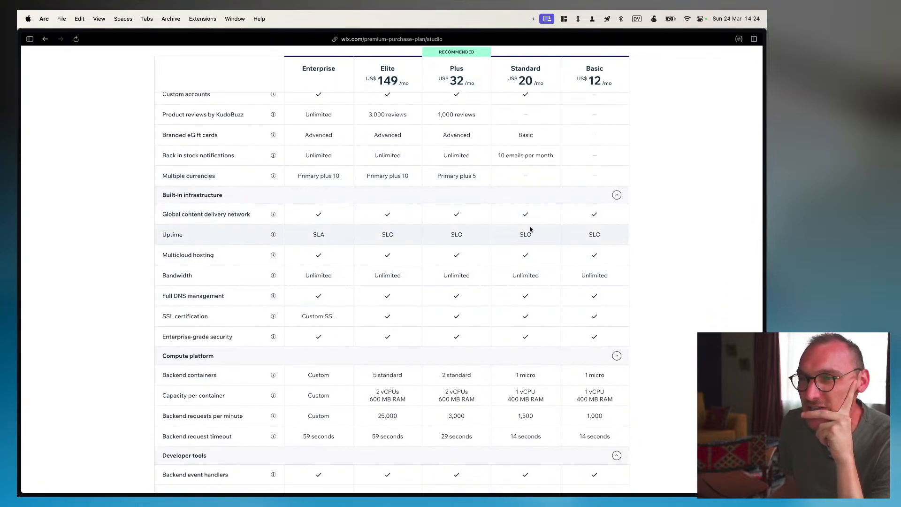
pyautogui.scroll(-2, 528, 307)
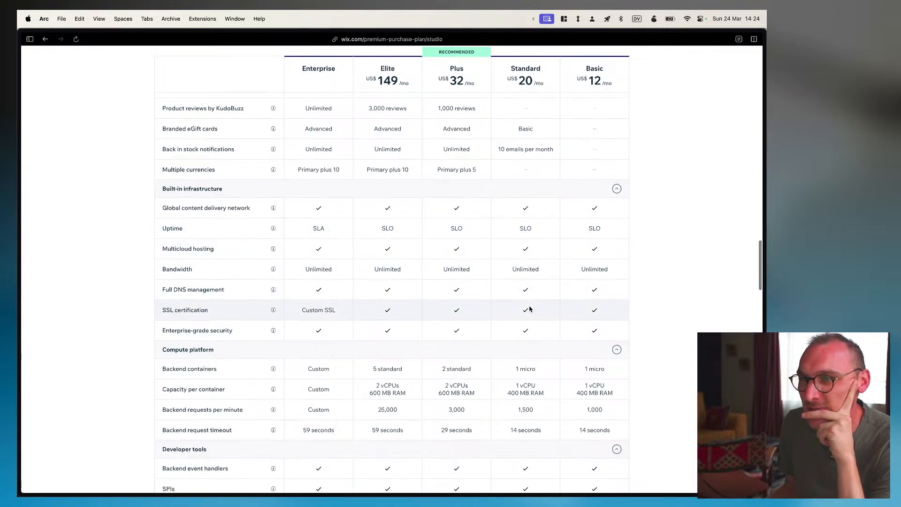
pyautogui.scroll(-4, 530, 308)
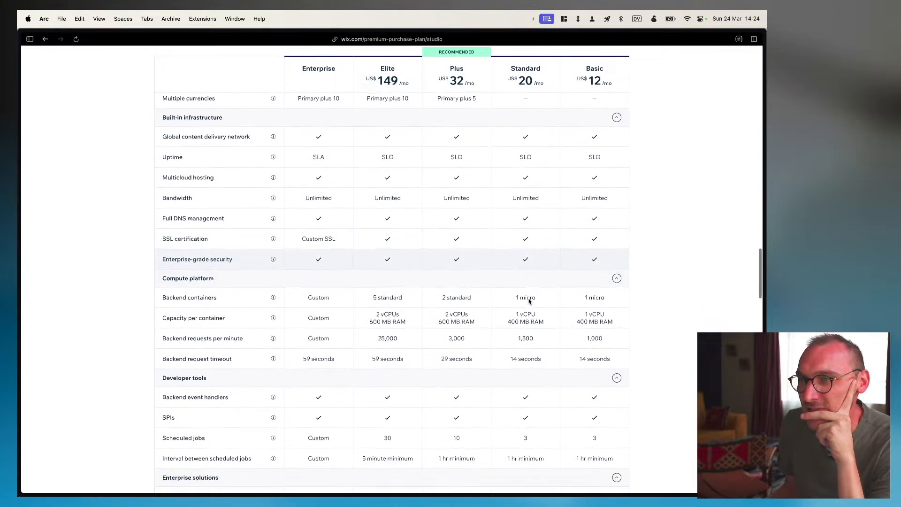
pyautogui.scroll(-3, 529, 301)
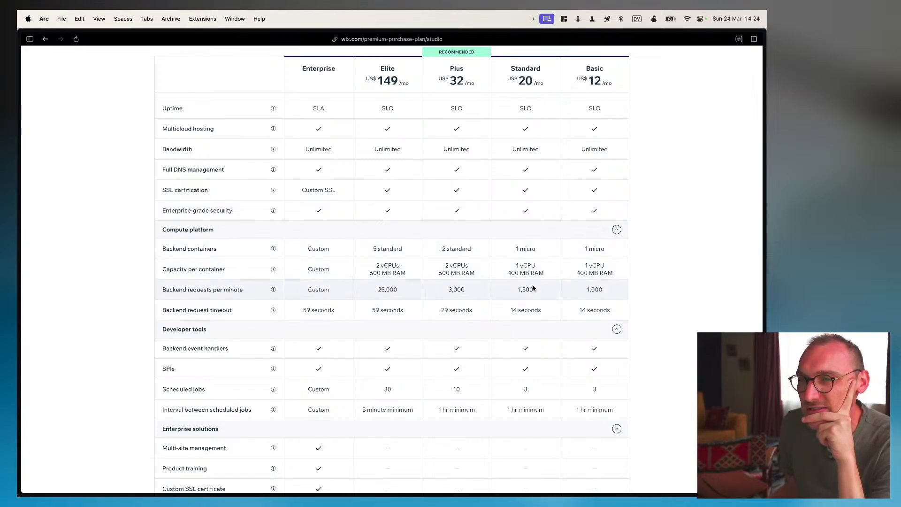
pyautogui.scroll(7, 533, 288)
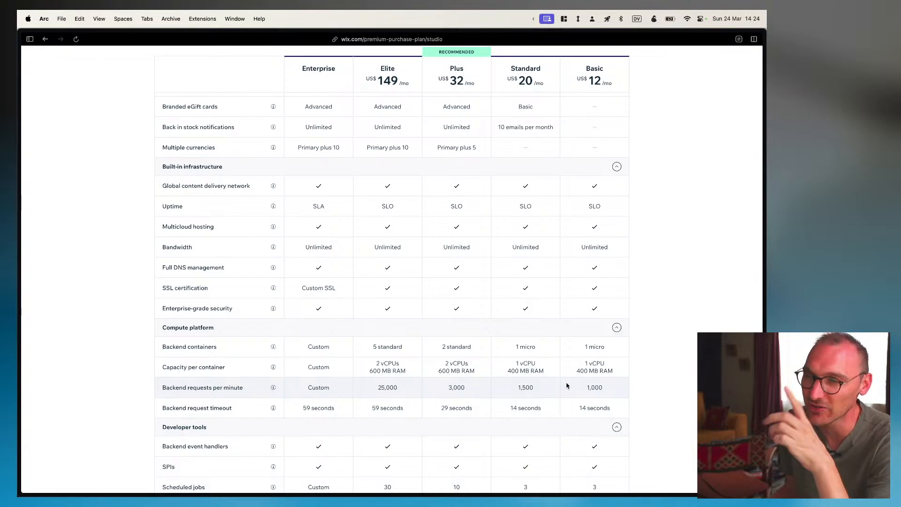
pyautogui.scroll(-14, 567, 386)
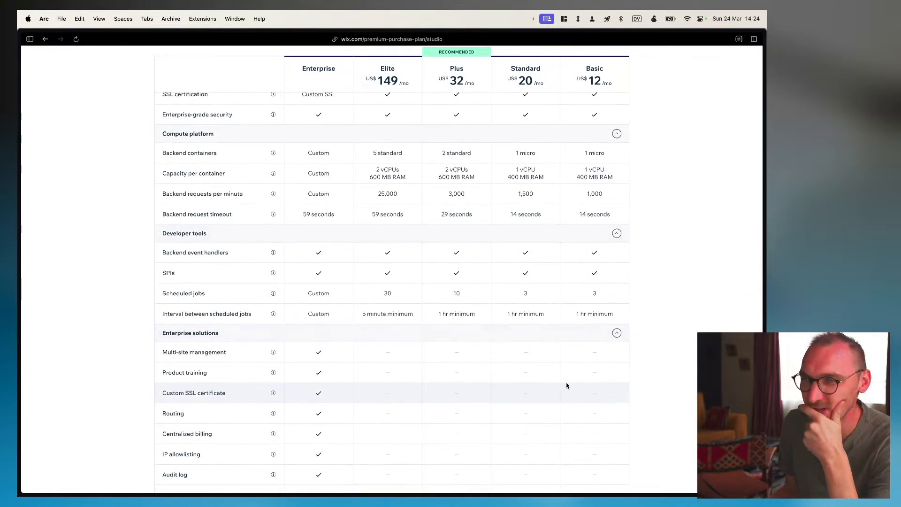
# Read through the developer tools and enterprise solutions rows of the plan comparison table
pyautogui.scroll(-1, 567, 386)
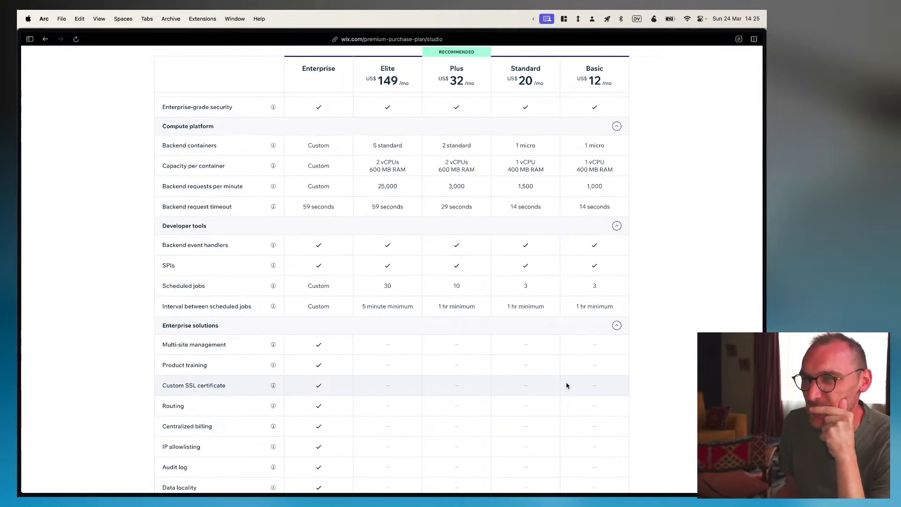
pyautogui.scroll(-5, 567, 386)
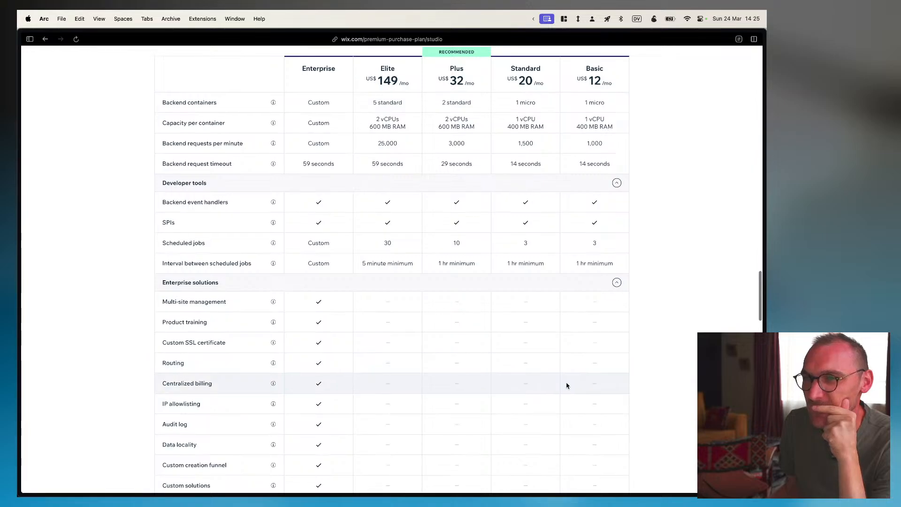
pyautogui.scroll(-15, 566, 385)
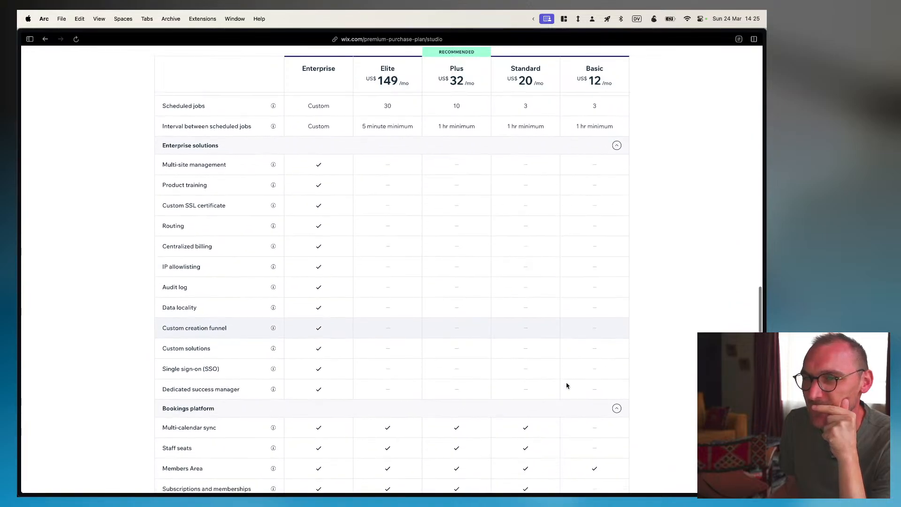
pyautogui.scroll(-1, 566, 386)
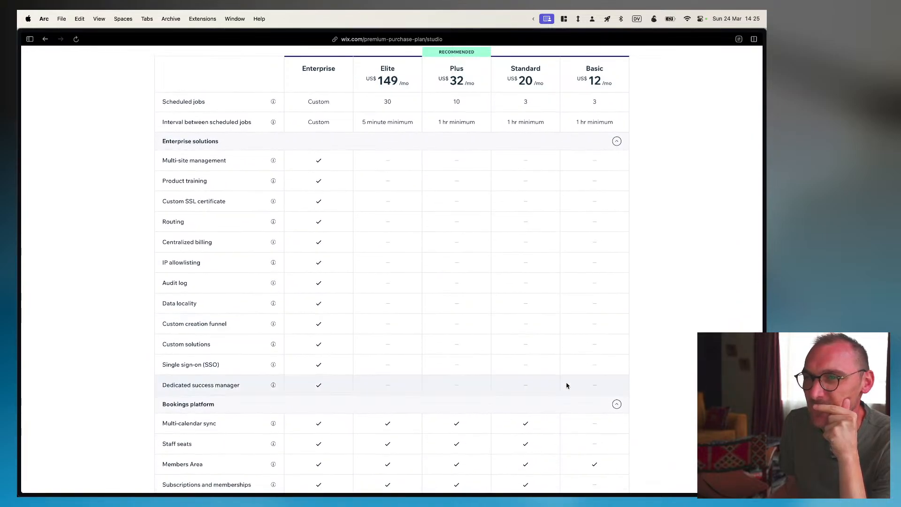
pyautogui.moveTo(274, 225)
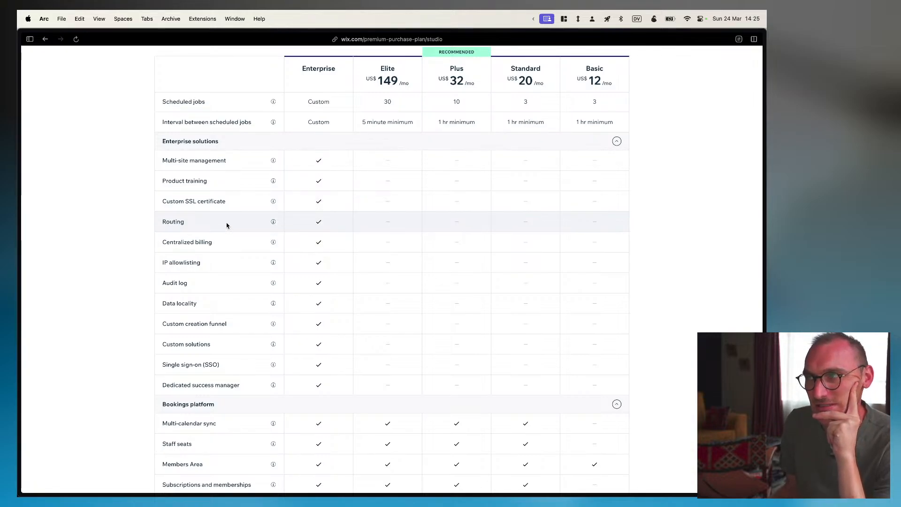
pyautogui.scroll(-3, 227, 226)
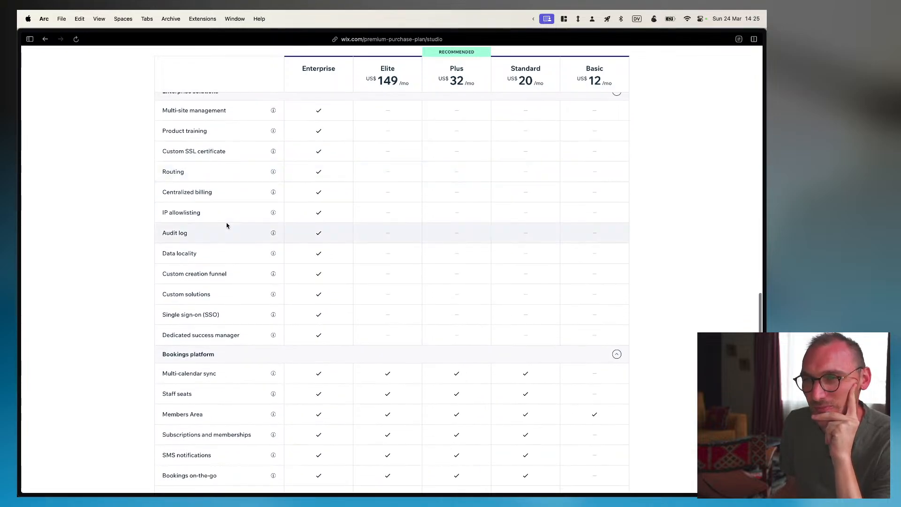
# Skim the bookings, event, restaurant, Wix Fit and content monetization rows through to the end of the comparison table
pyautogui.scroll(-5, 230, 342)
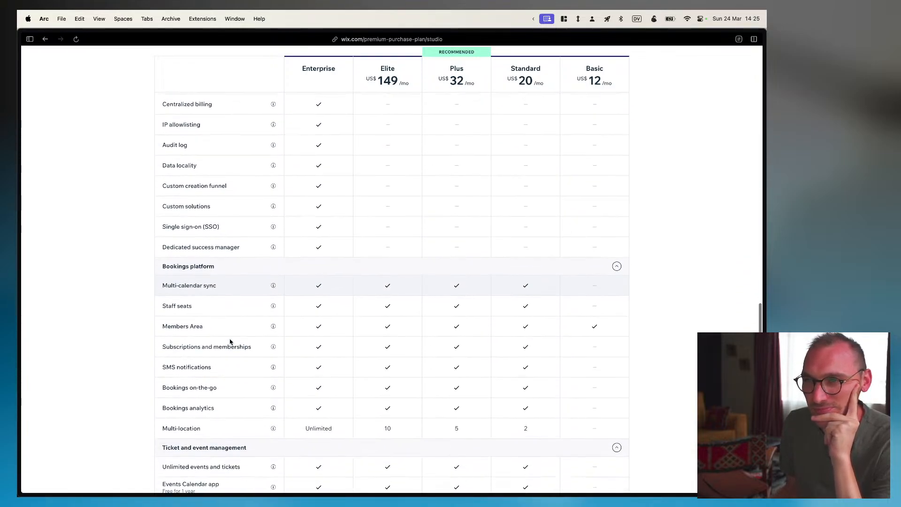
pyautogui.scroll(-8, 230, 341)
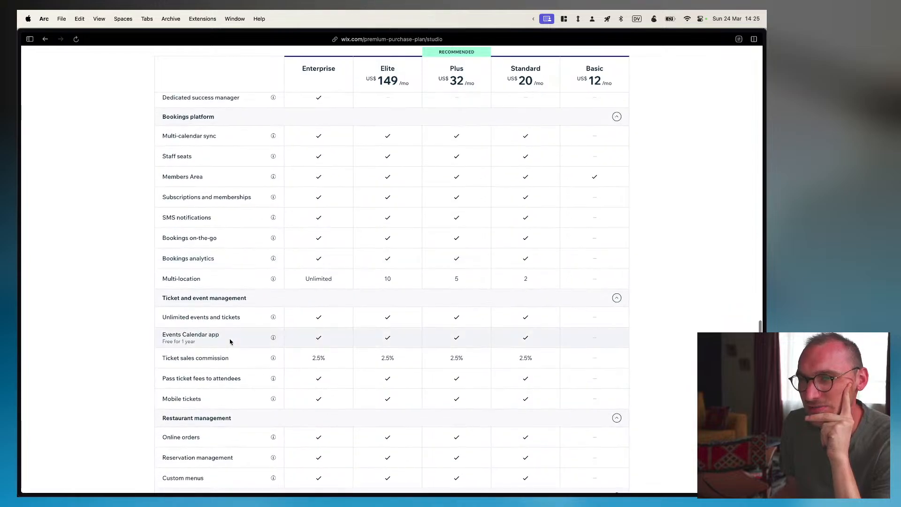
pyautogui.scroll(-4, 230, 342)
pyautogui.scroll(-2, 230, 342)
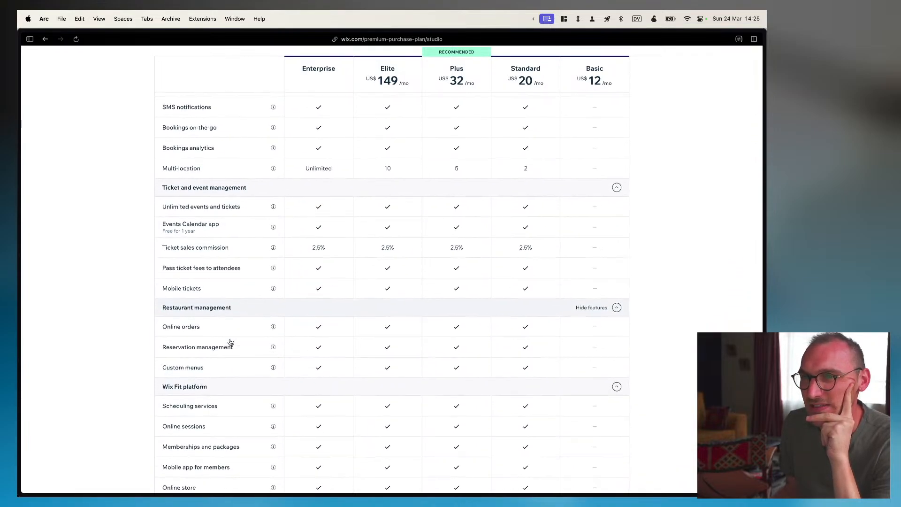
pyautogui.scroll(-9, 230, 342)
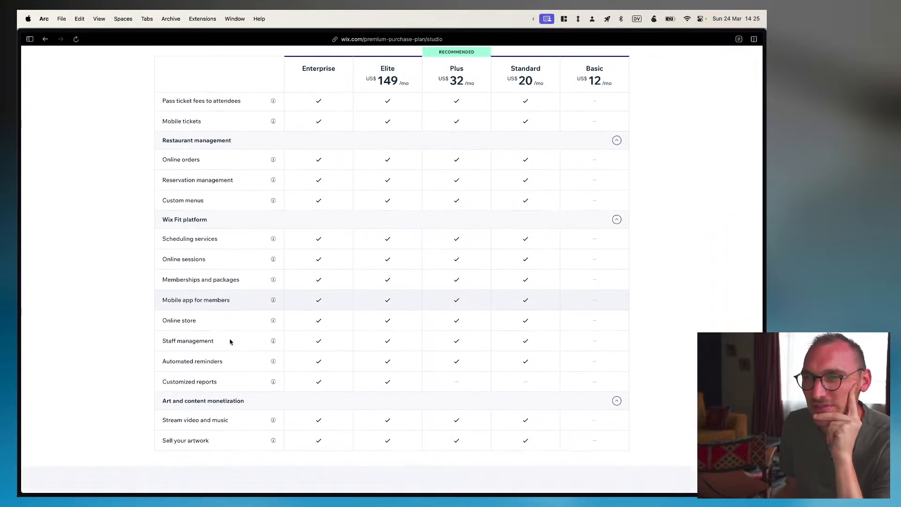
pyautogui.scroll(-6, 230, 342)
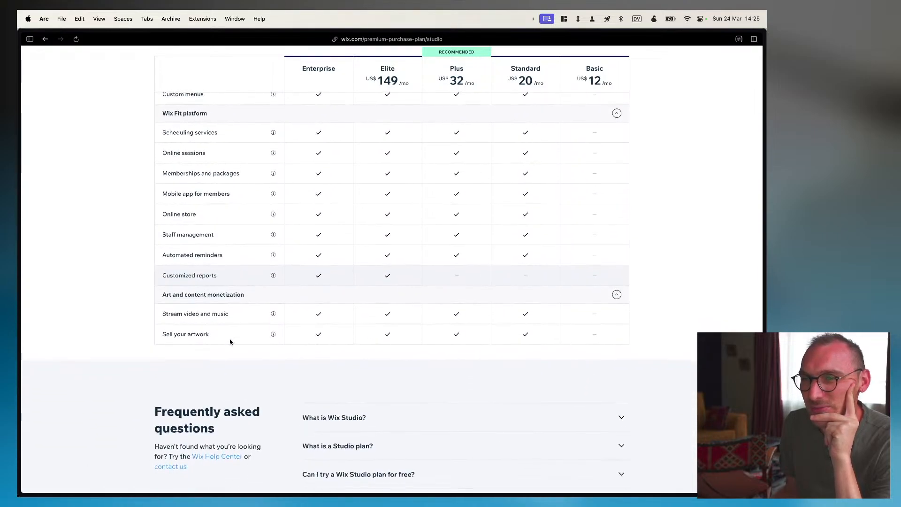
# Start creating with Wix Studio from the plans page heading to enter the Studio workspace
pyautogui.scroll(20, 230, 341)
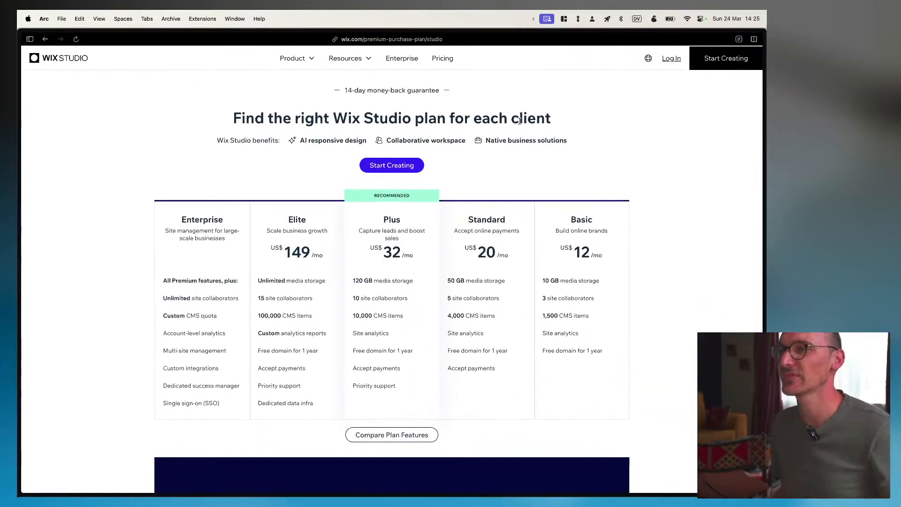
pyautogui.click(392, 166)
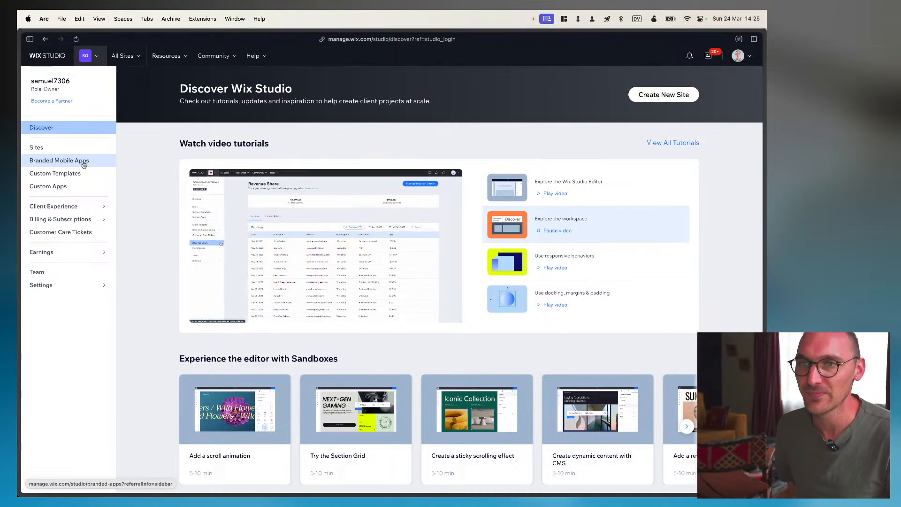
# Create a new Studio site starting from a blank canvas
pyautogui.moveTo(74, 212)
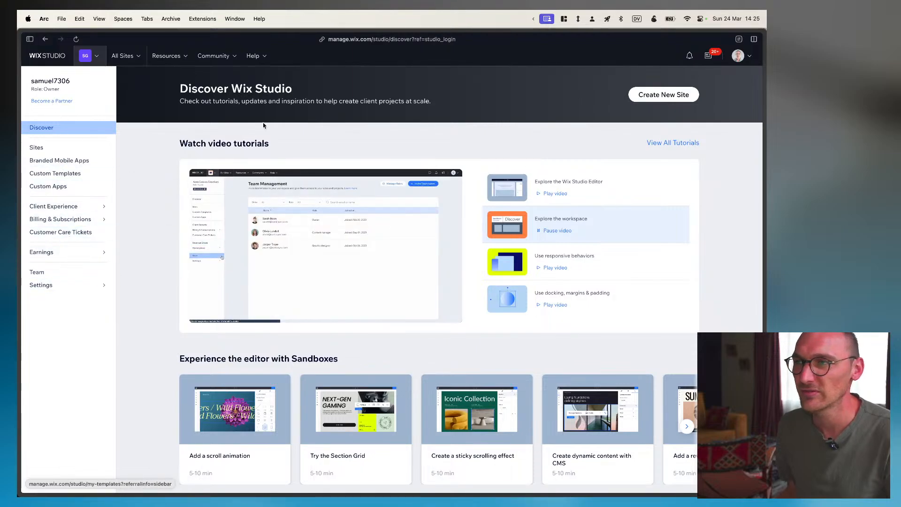
pyautogui.click(671, 95)
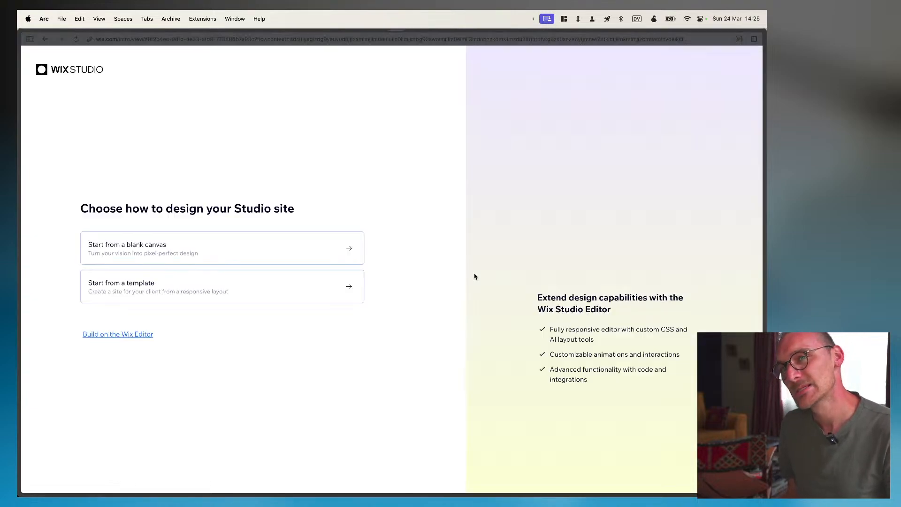
pyautogui.click(184, 254)
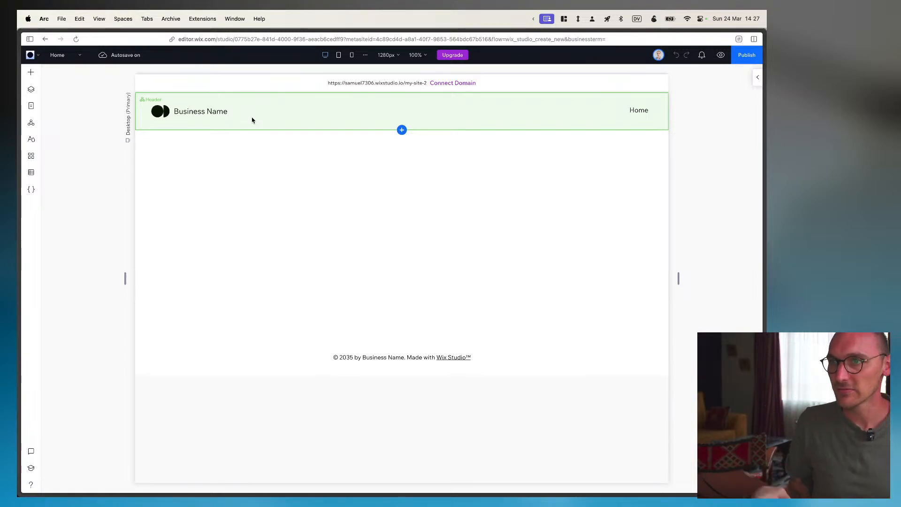
# Try deleting the header and footer from the blank Home page, and undo both deletions
pyautogui.click(281, 117)
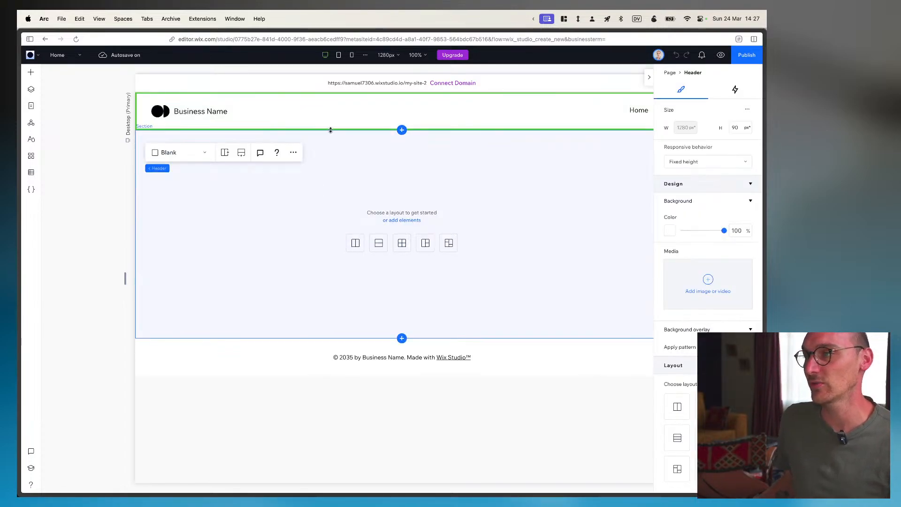
pyautogui.click(79, 161)
pyautogui.click(343, 122)
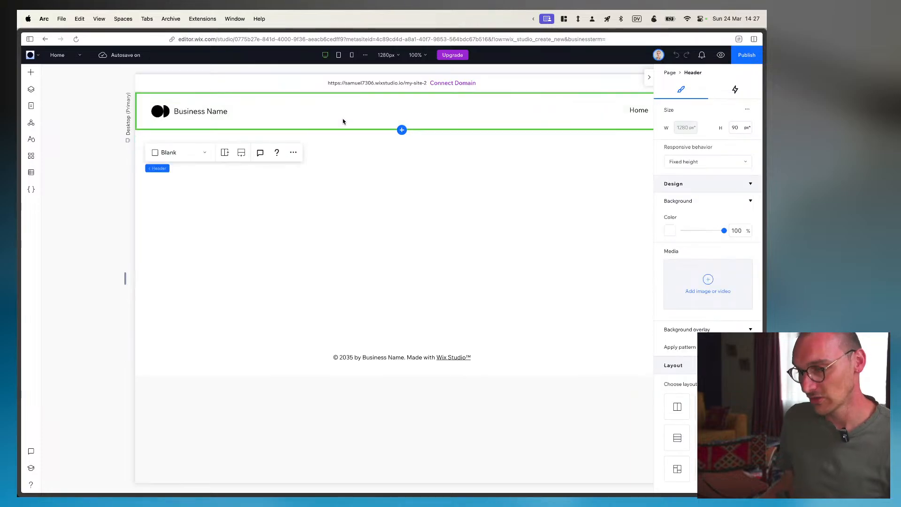
pyautogui.press('Delete')
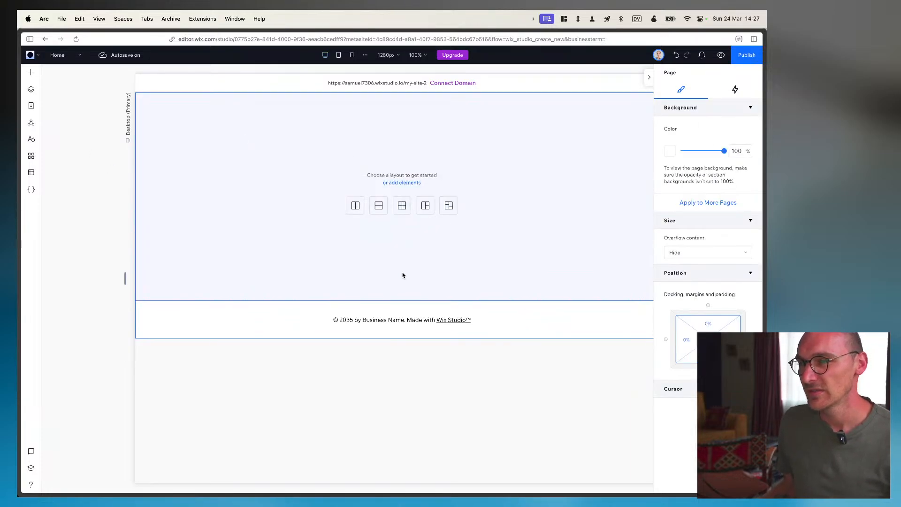
pyautogui.click(272, 316)
pyautogui.press('Delete')
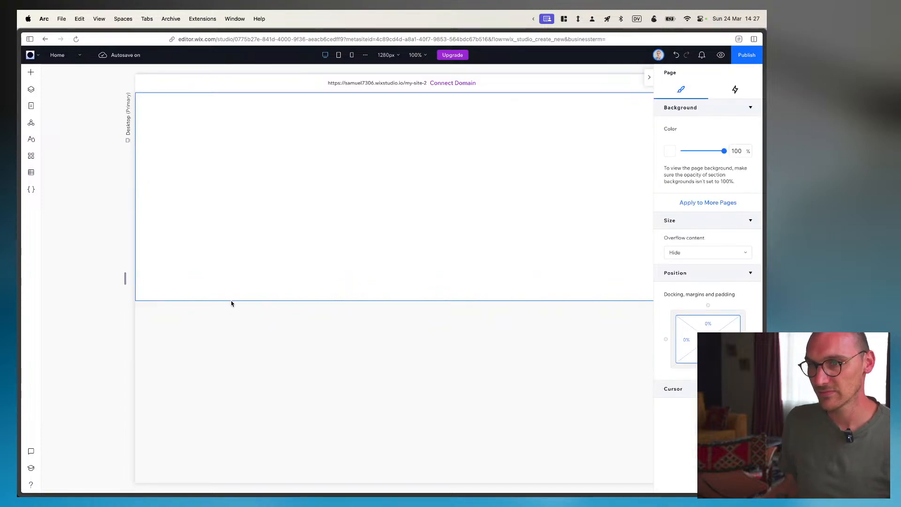
pyautogui.press('super+z')
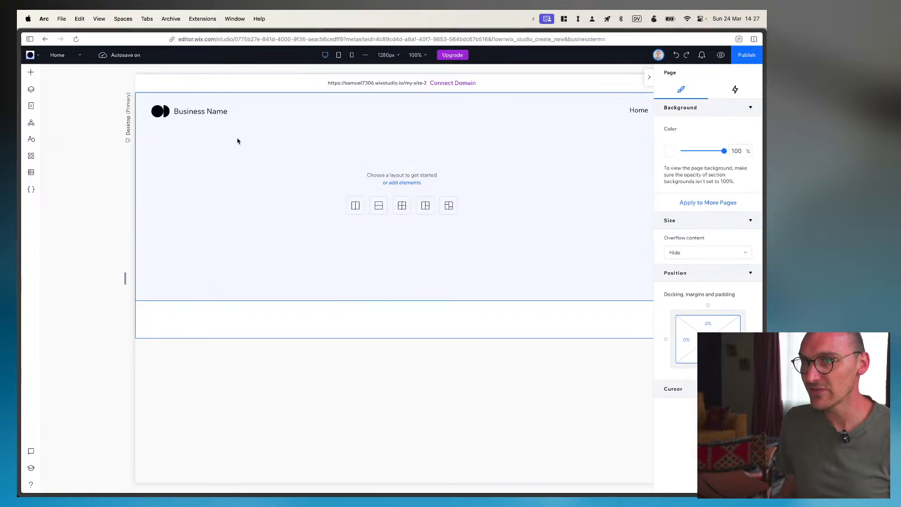
pyautogui.press('super+z')
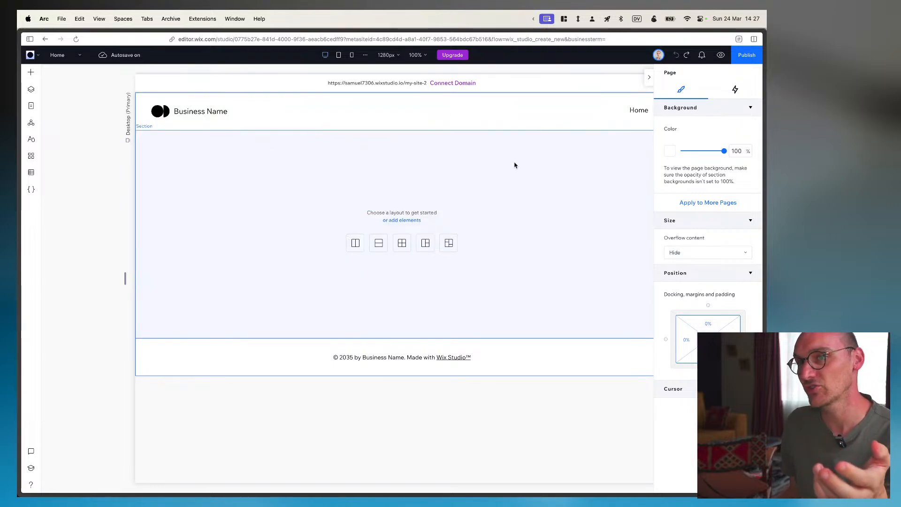
# Look through the Quick Add elements, the saved assets and the Welcome section designs available for the page
pyautogui.hscroll(3, 515, 165)
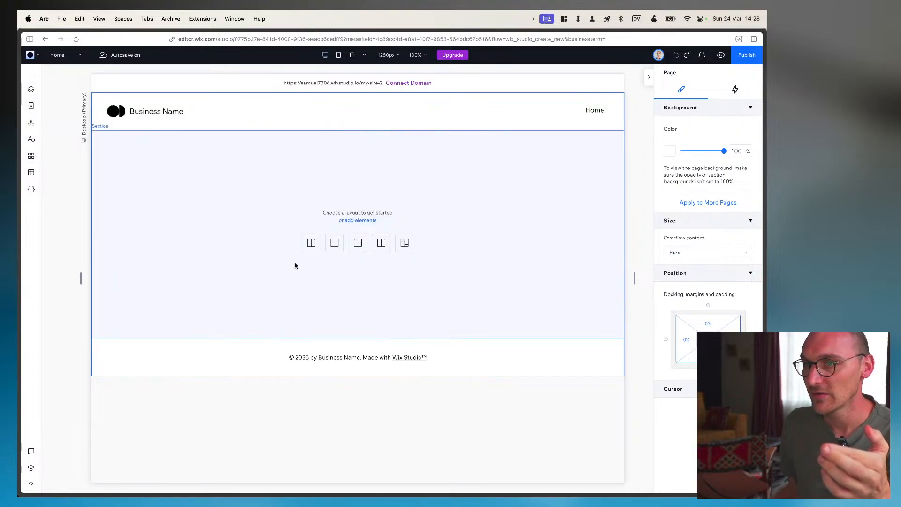
pyautogui.click(31, 72)
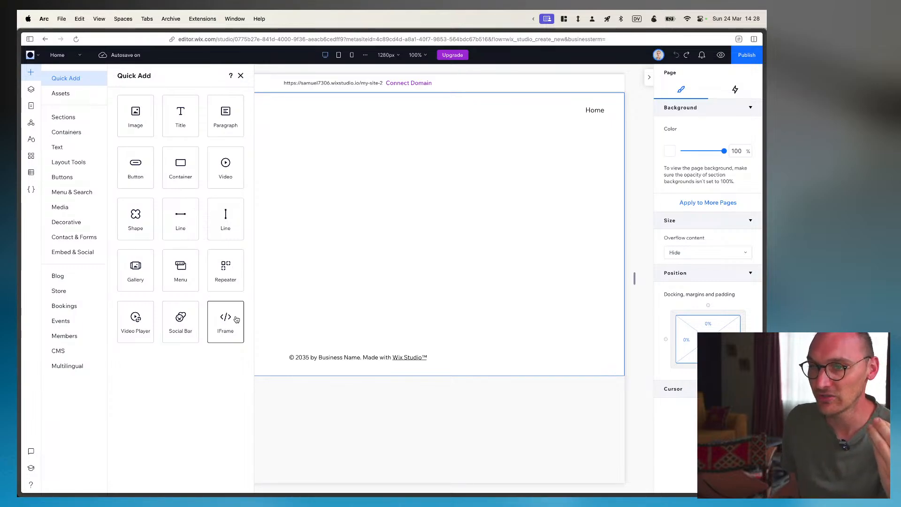
pyautogui.click(74, 96)
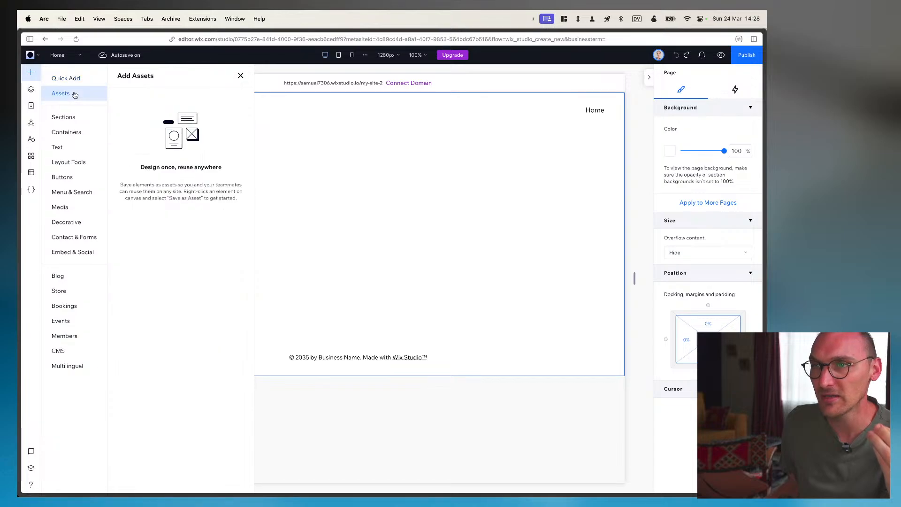
pyautogui.click(69, 118)
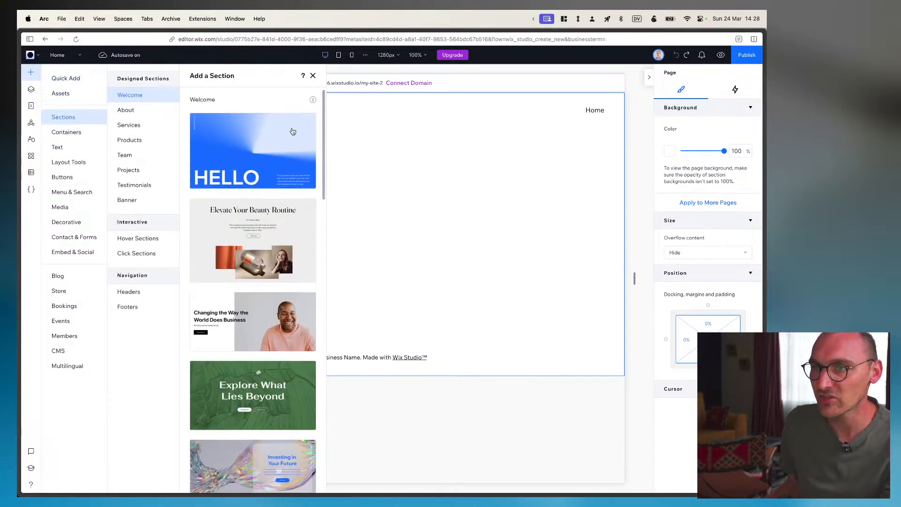
pyautogui.scroll(-3, 241, 311)
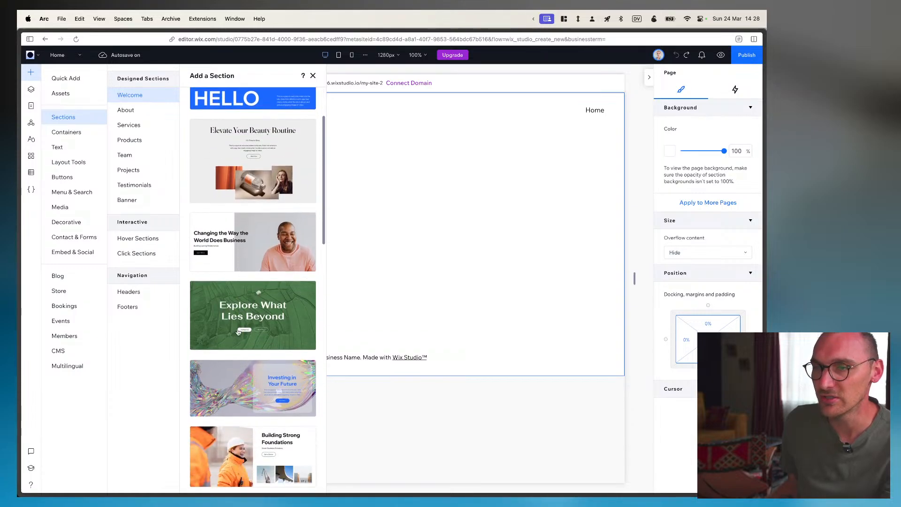
pyautogui.scroll(-4, 238, 332)
pyautogui.scroll(4, 260, 300)
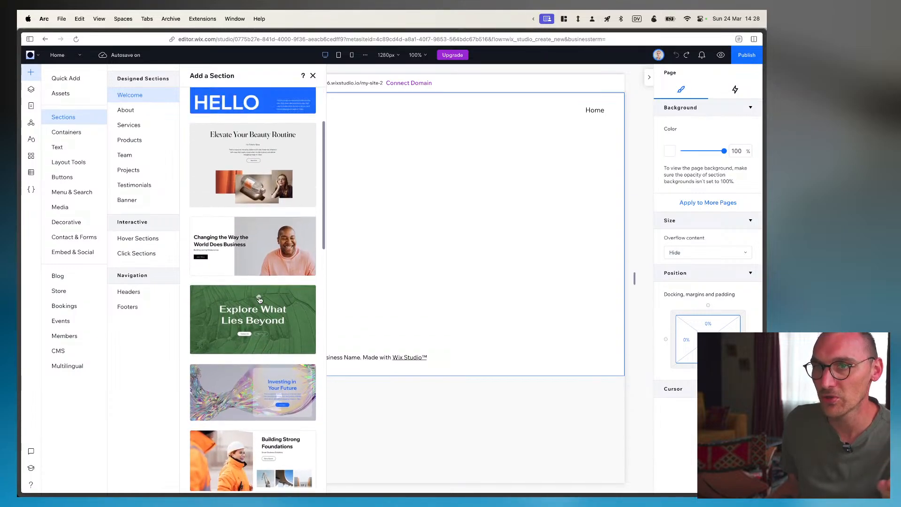
pyautogui.scroll(3, 259, 300)
pyautogui.scroll(-1, 201, 254)
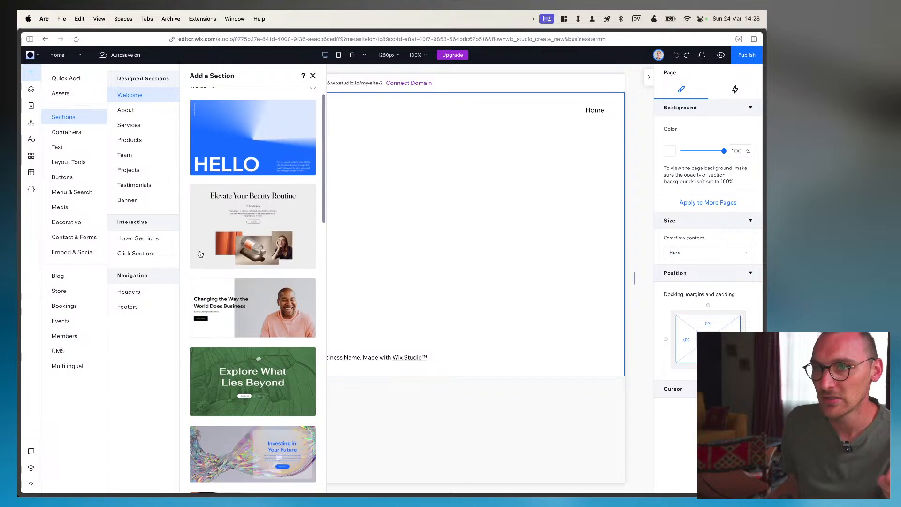
# Browse the About, Services, Products, Team, Projects, Testimonials, Banner and Hover section designs
pyautogui.click(135, 111)
pyautogui.click(135, 125)
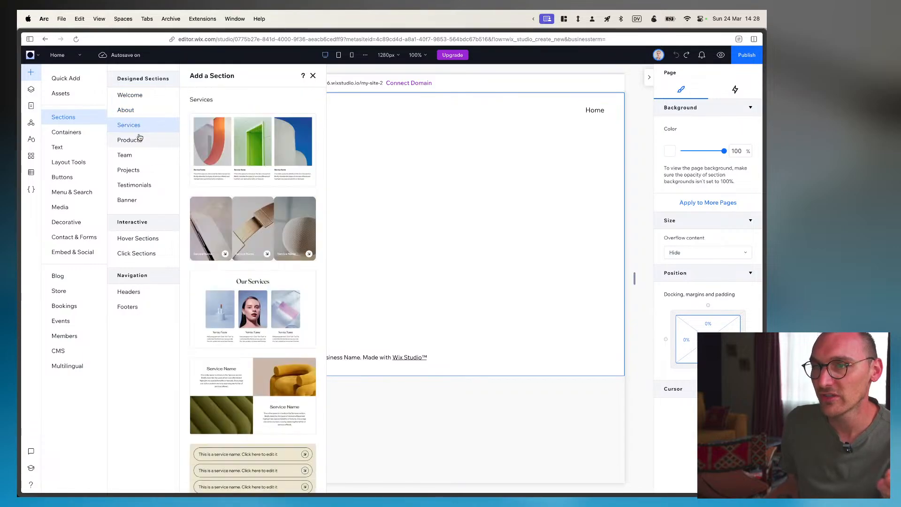
pyautogui.click(139, 140)
pyautogui.click(135, 155)
pyautogui.click(135, 171)
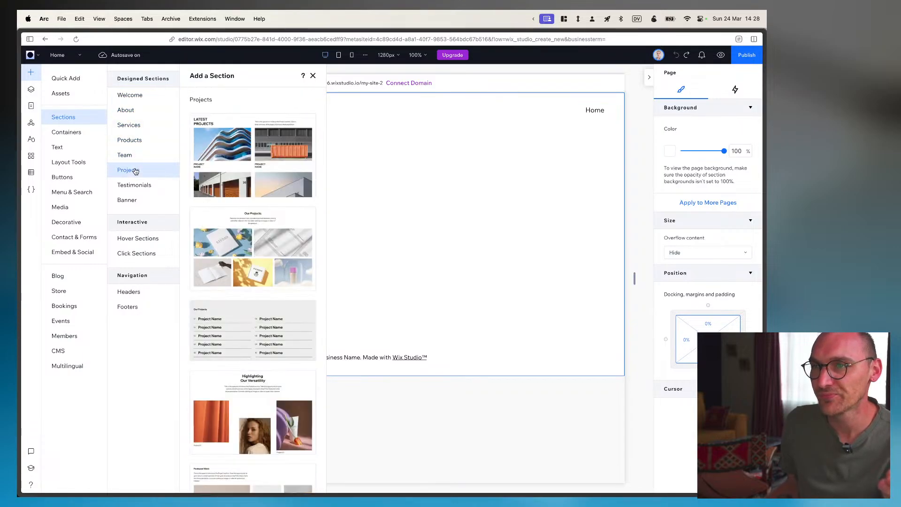
pyautogui.click(135, 185)
pyautogui.click(139, 200)
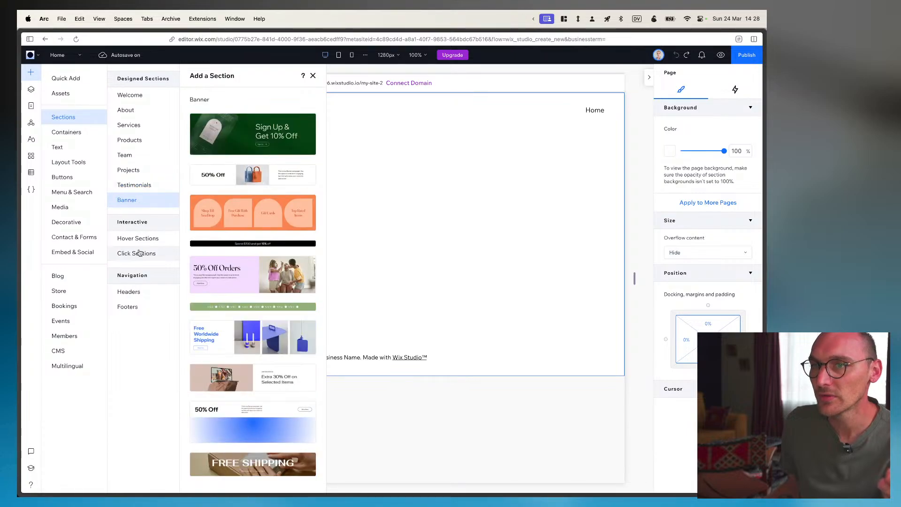
pyautogui.click(139, 239)
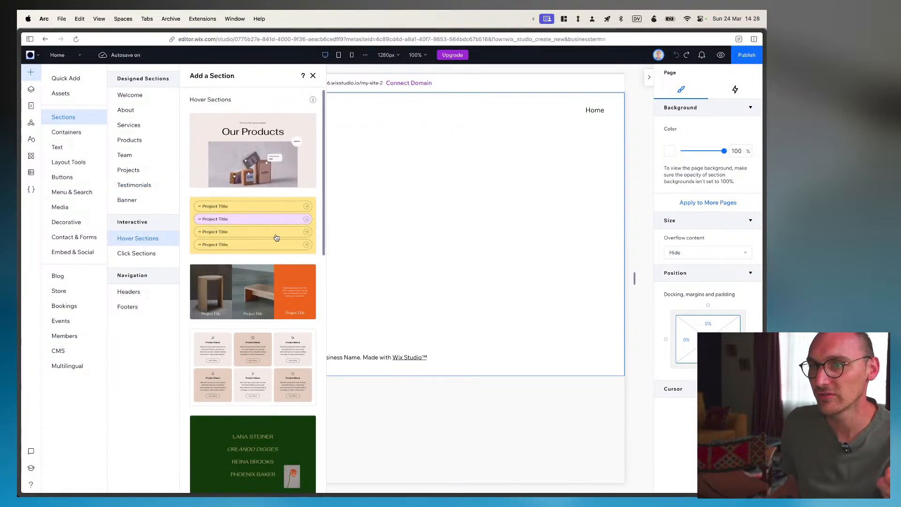
# Try adding the plain white empty container to the blank section, and delete it again
pyautogui.click(66, 132)
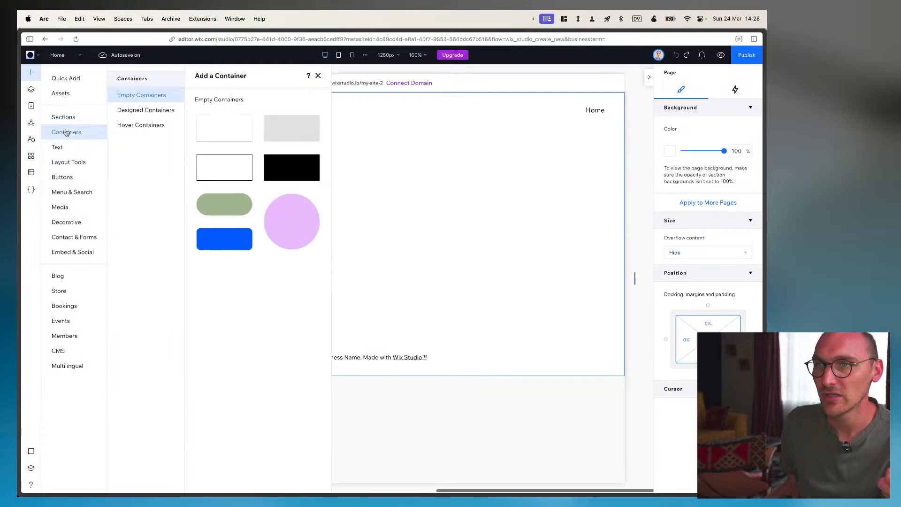
pyautogui.click(219, 139)
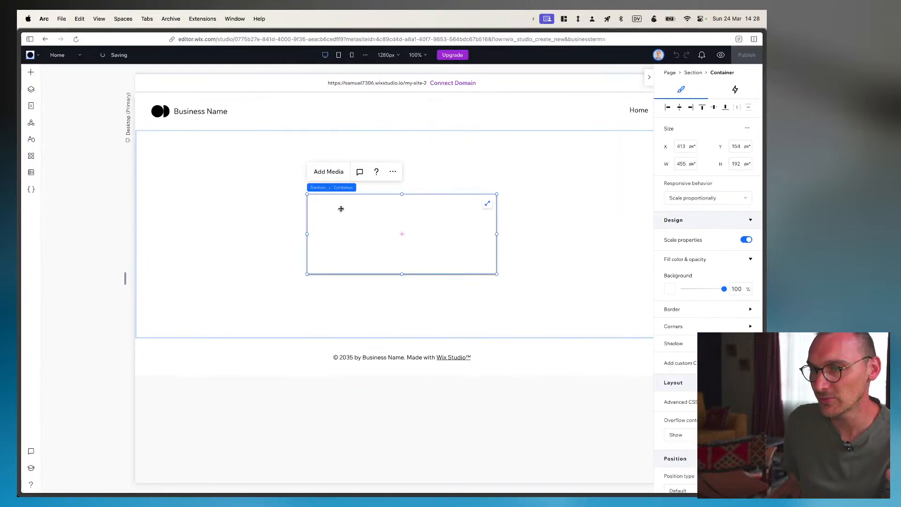
pyautogui.press('Delete')
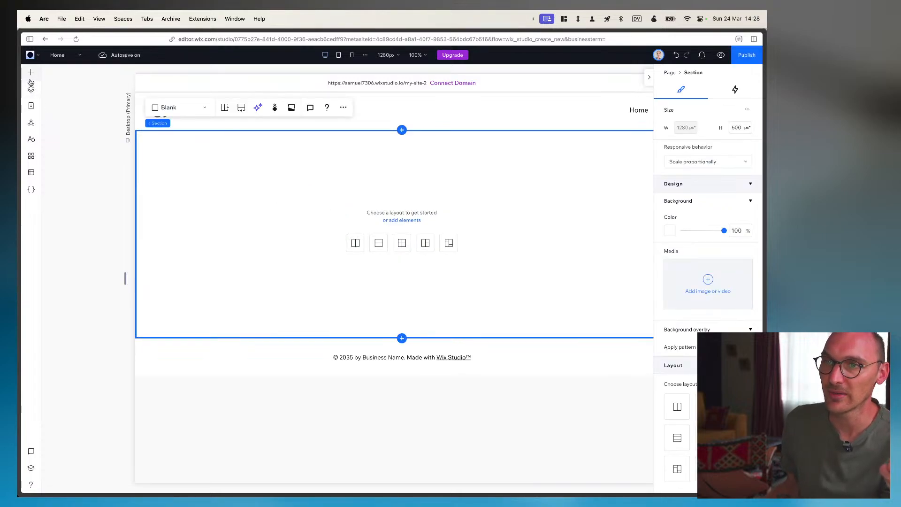
# Review the layout tools on offer, from section grids, repeaters, tabs, accordions, slideshow repeaters and lightboxes to CSS grids and flexboxes
pyautogui.click(30, 72)
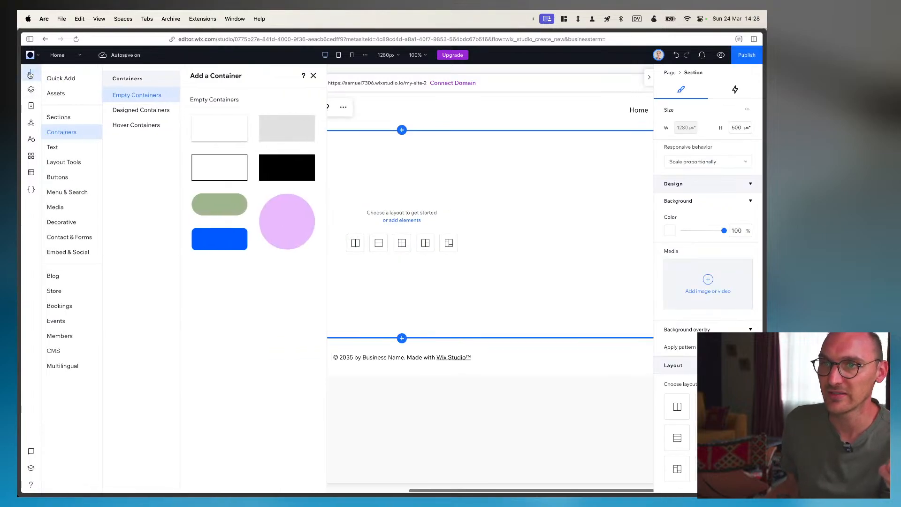
pyautogui.click(79, 162)
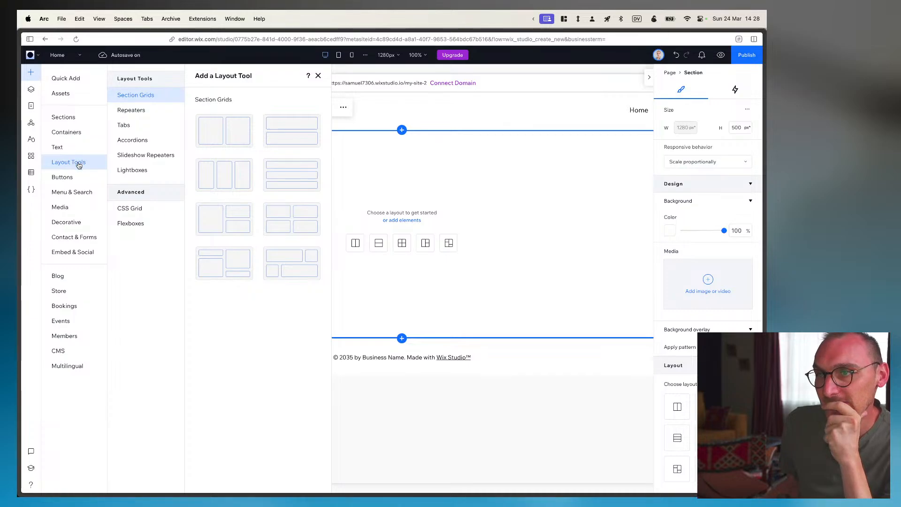
pyautogui.click(141, 112)
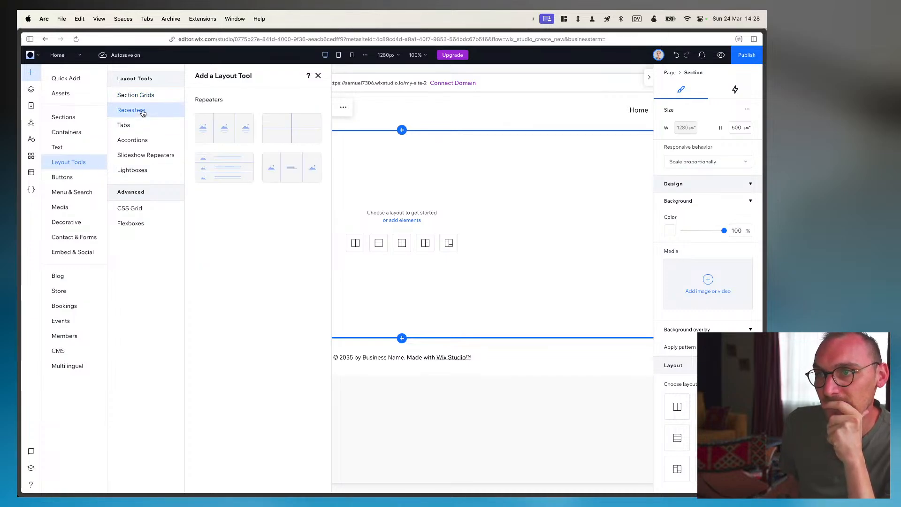
pyautogui.click(141, 127)
pyautogui.click(141, 140)
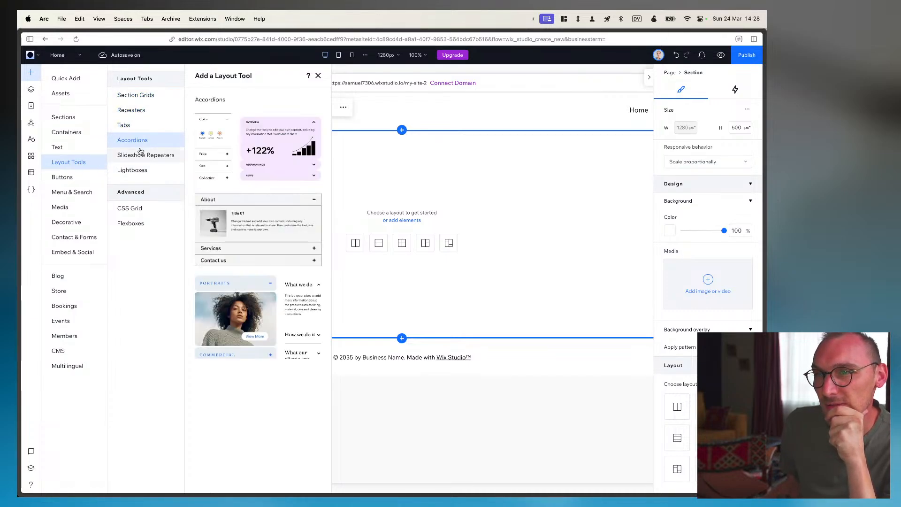
pyautogui.click(141, 156)
pyautogui.click(140, 172)
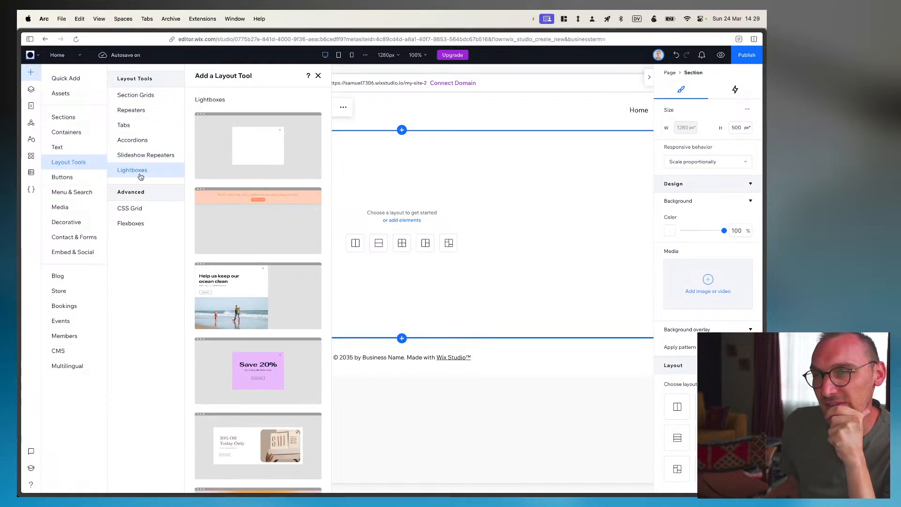
pyautogui.click(139, 156)
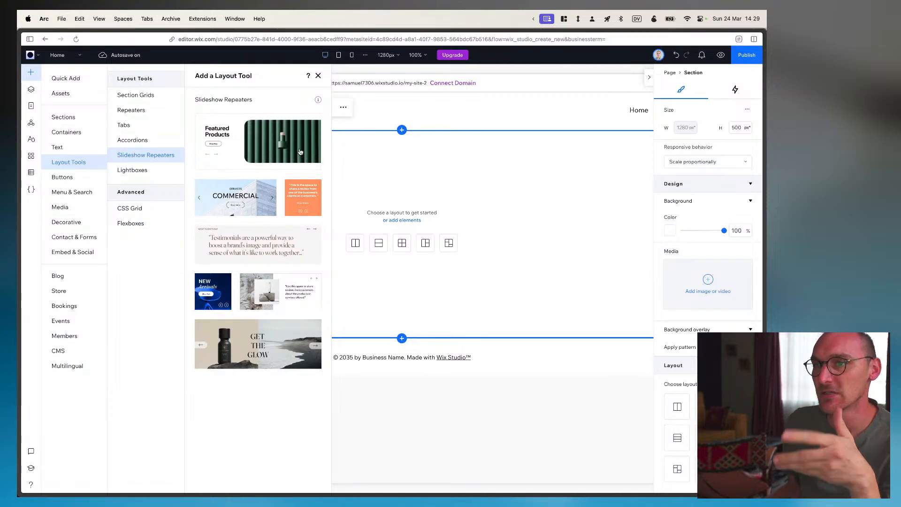
pyautogui.click(142, 209)
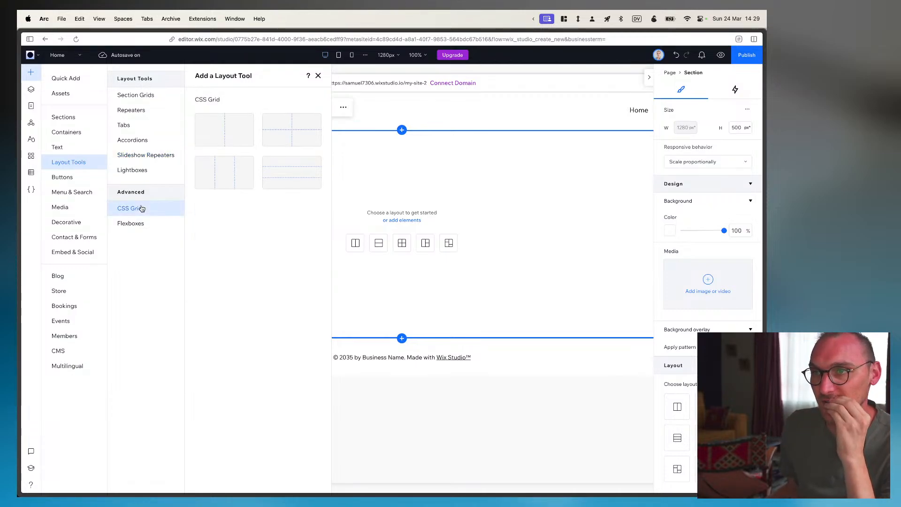
pyautogui.click(136, 224)
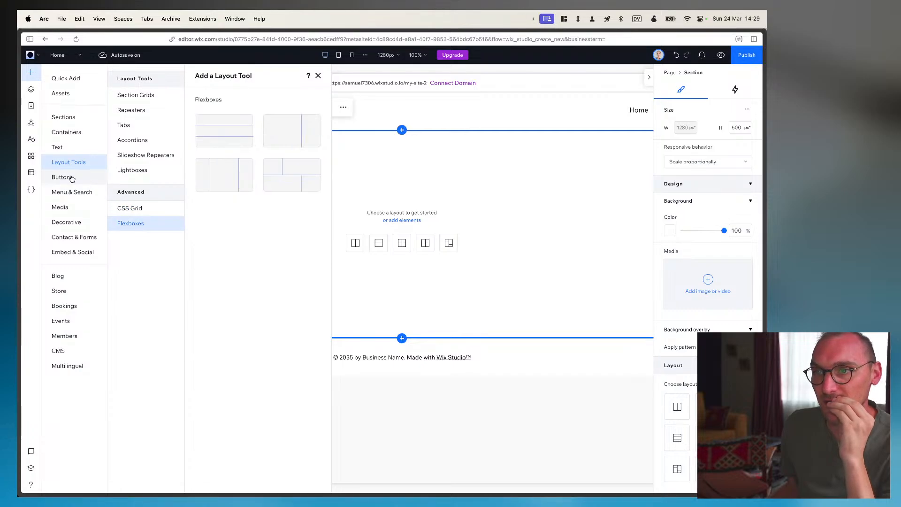
# Browse the button, menu and search, and media elements that can be added
pyautogui.click(72, 178)
pyautogui.click(73, 196)
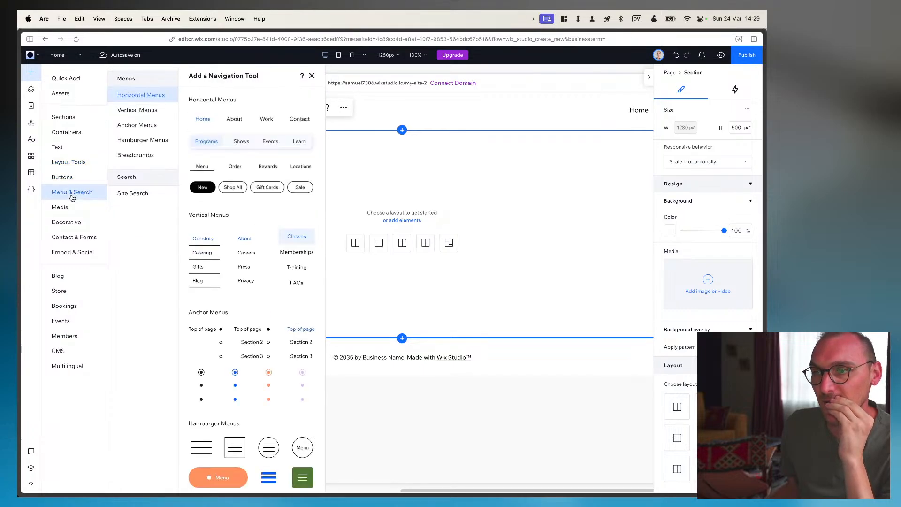
pyautogui.click(73, 214)
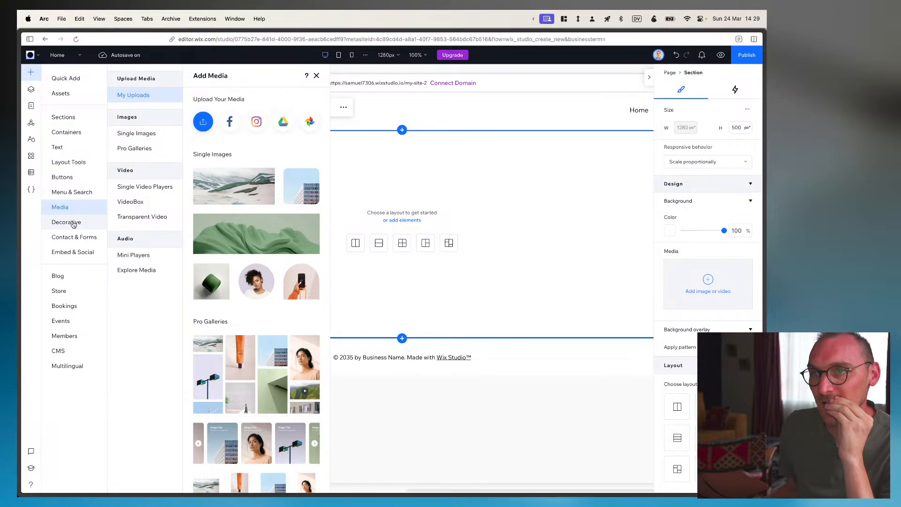
# Review the site's layers, pages and global sections, plus the typography styles from Heading 1 to Paragraph 3
pyautogui.click(31, 89)
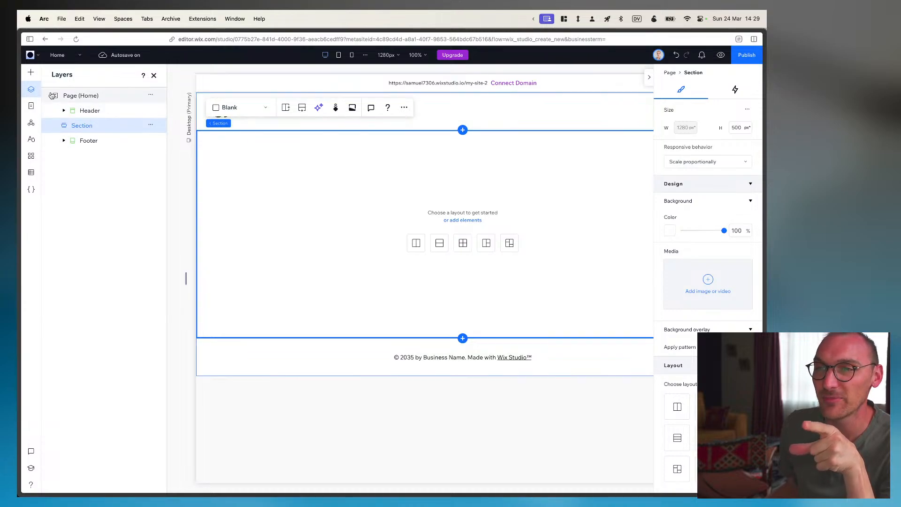
pyautogui.click(32, 107)
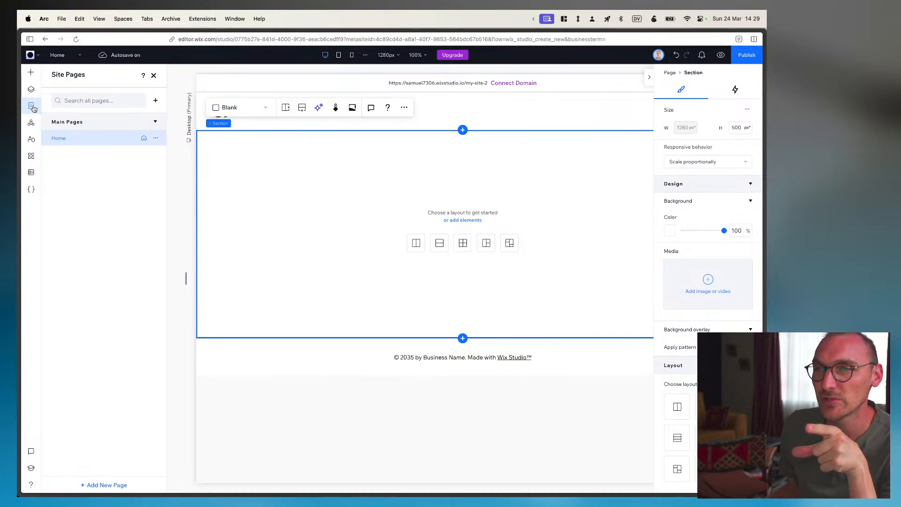
pyautogui.click(28, 125)
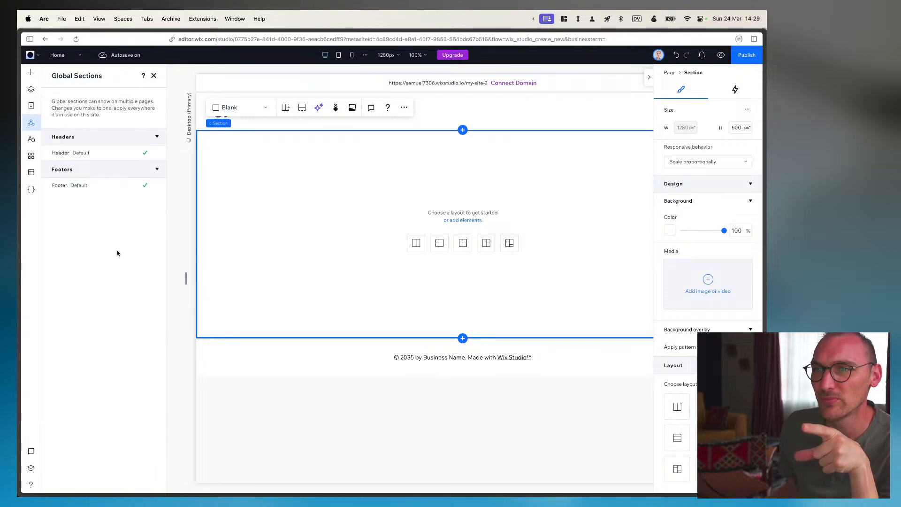
pyautogui.click(31, 140)
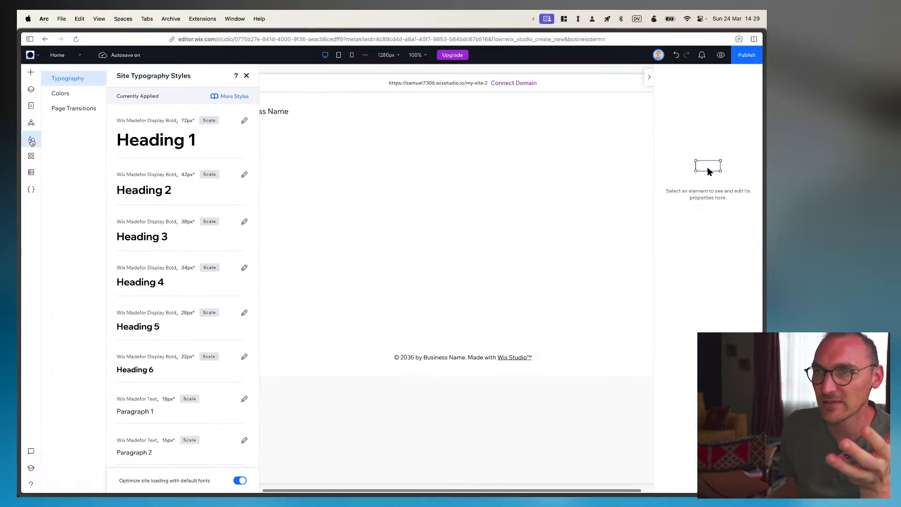
pyautogui.scroll(-2, 169, 333)
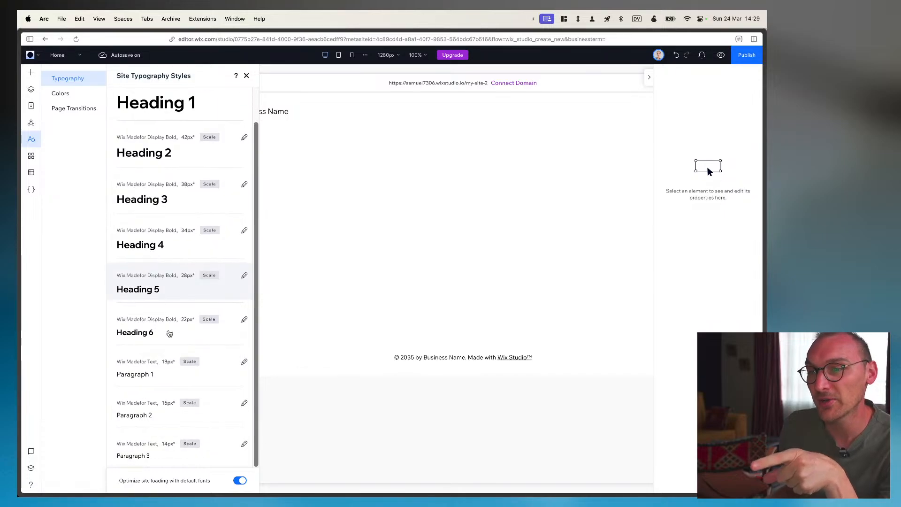
pyautogui.scroll(2, 169, 334)
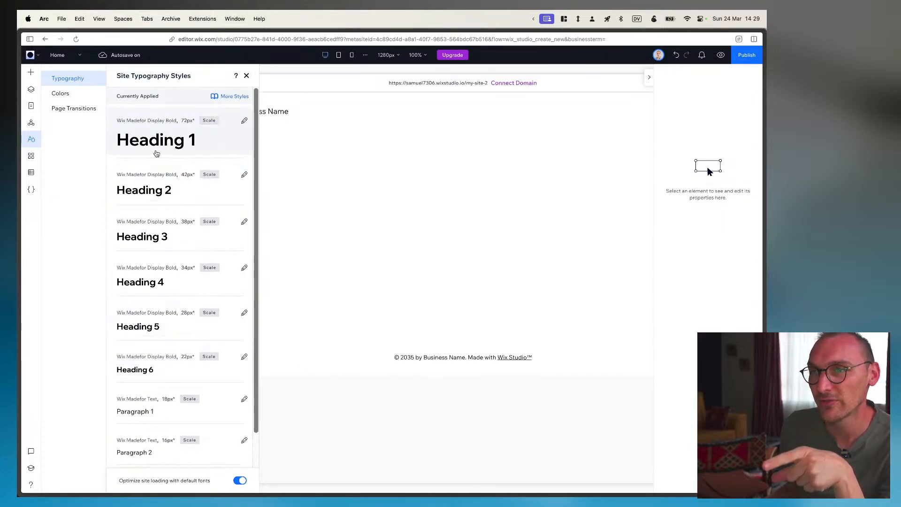
pyautogui.scroll(-1, 151, 316)
pyautogui.scroll(1, 153, 318)
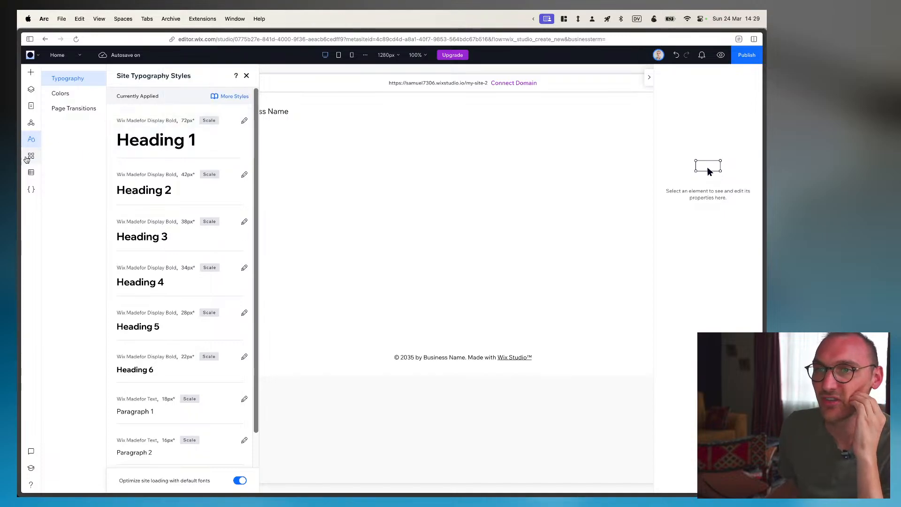
# Look through the popular apps, the CMS offer and the coding features available for the site
pyautogui.click(31, 158)
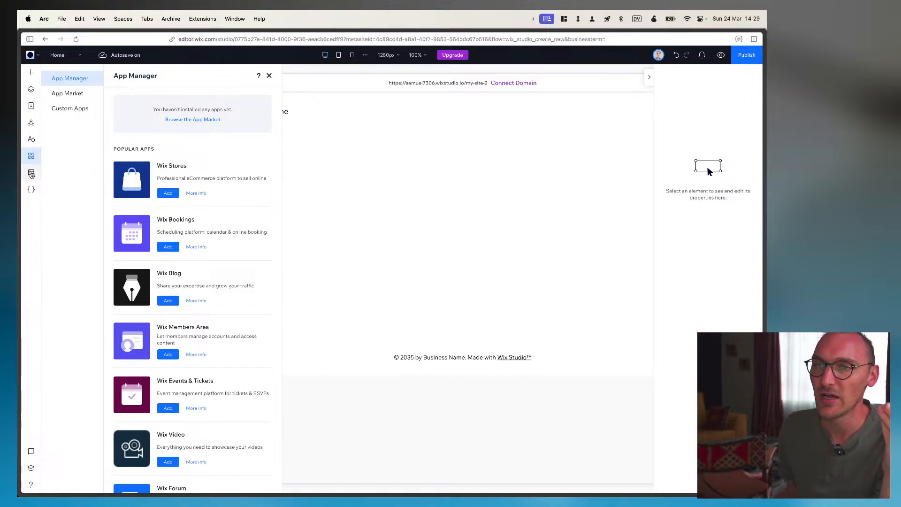
pyautogui.click(32, 178)
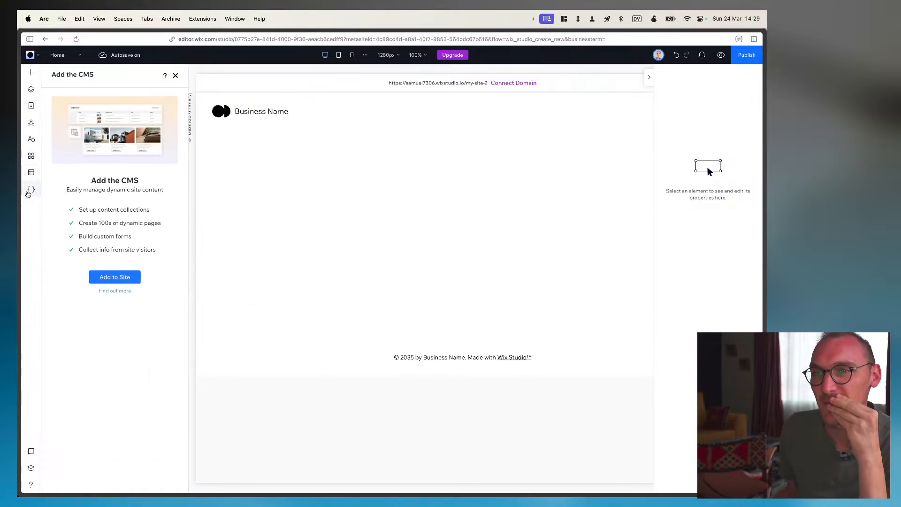
pyautogui.click(30, 191)
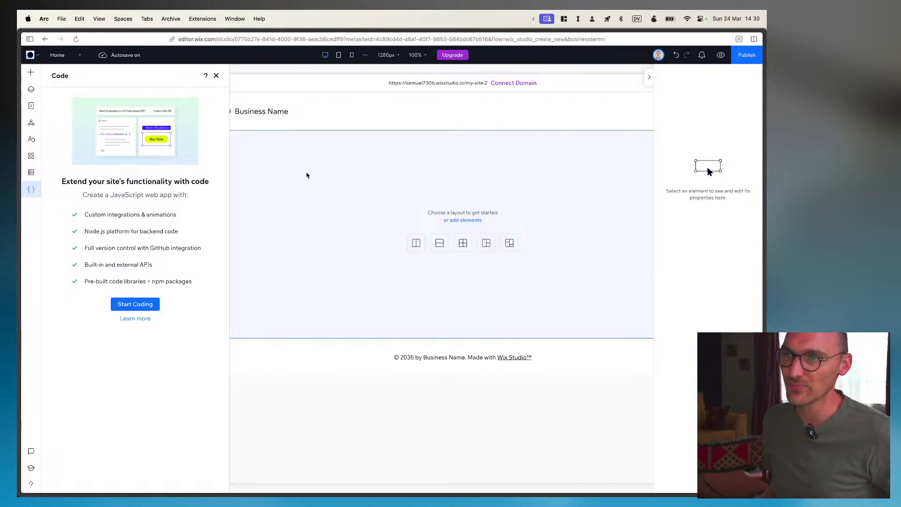
pyautogui.click(307, 175)
pyautogui.click(410, 125)
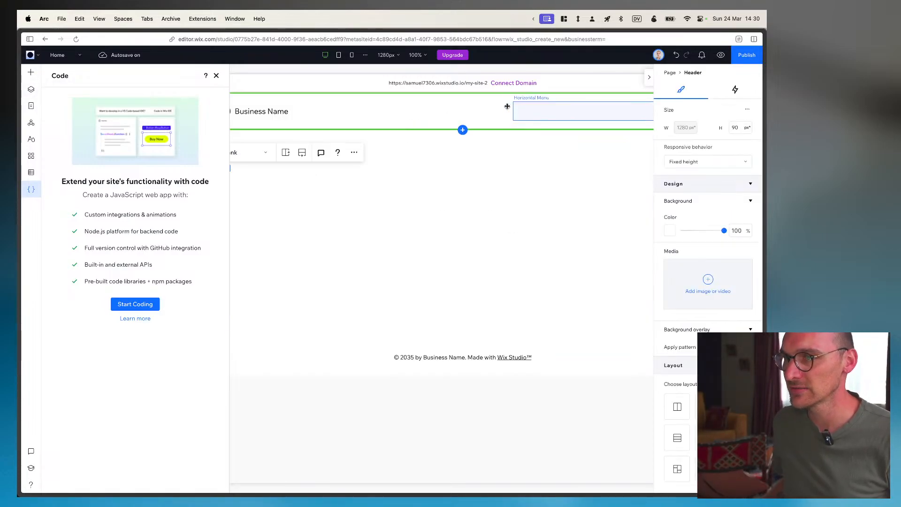
# Switch to Figma and examine the Shiny Iceberg landing page design in Frame 37, focusing on its hero section
pyautogui.press('super+Tab')
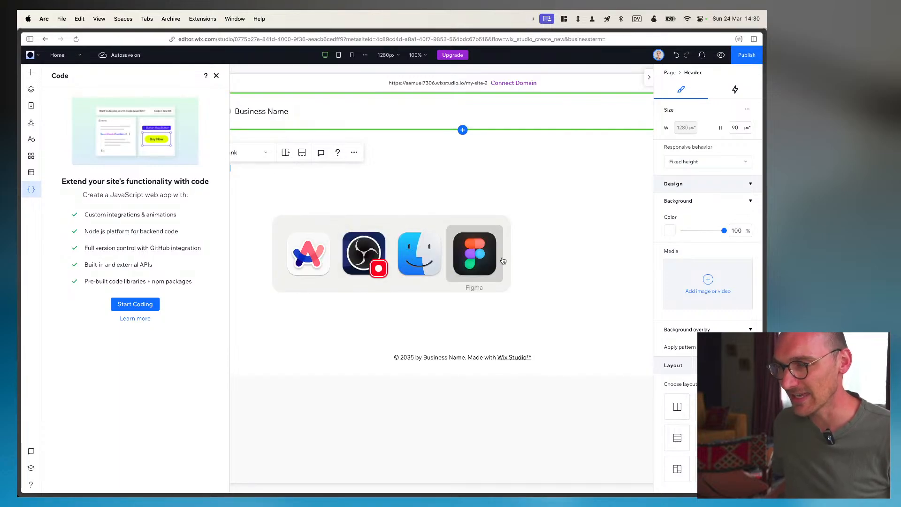
pyautogui.click(486, 265)
pyautogui.hscroll(3, 397, 248)
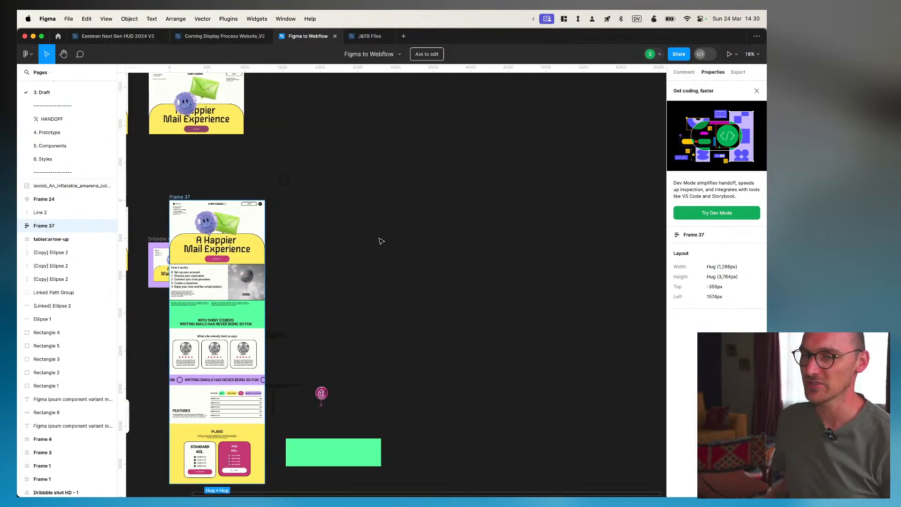
pyautogui.hscroll(-5, 380, 241)
pyautogui.scroll(-1, 407, 243)
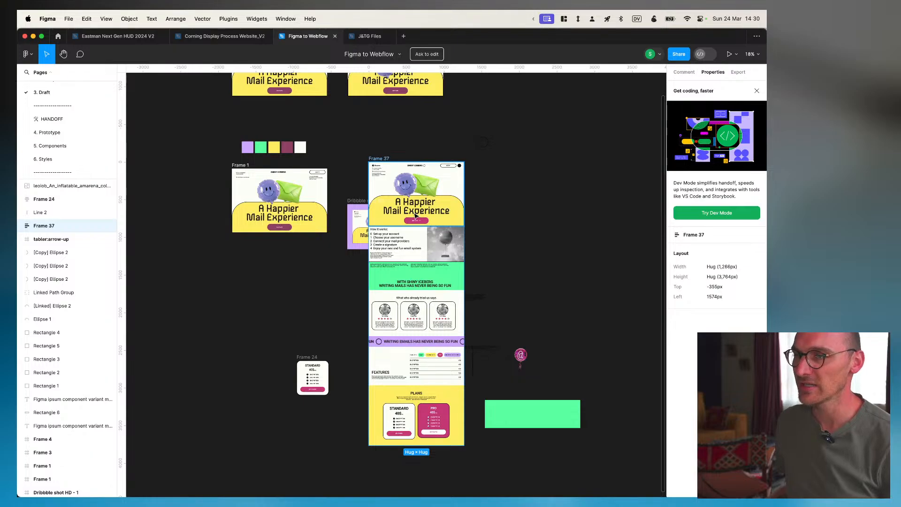
pyautogui.scroll(5, 407, 243)
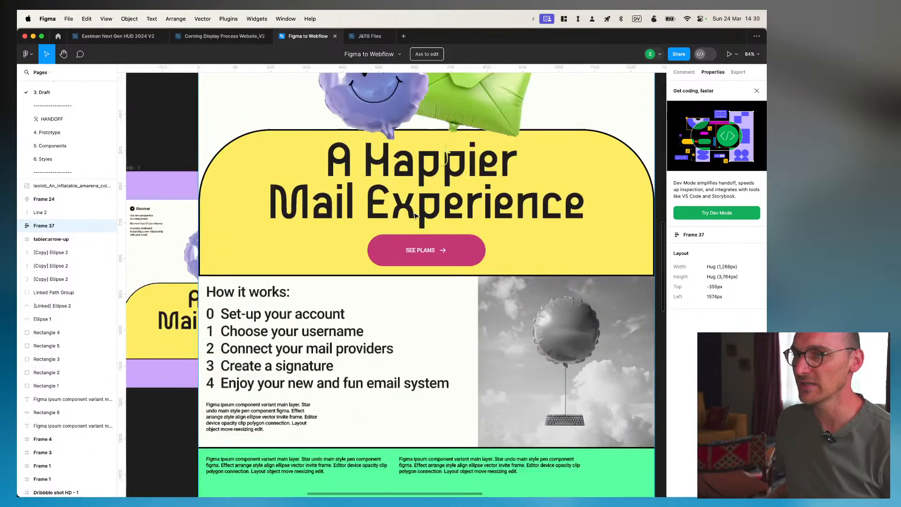
pyautogui.scroll(3, 415, 216)
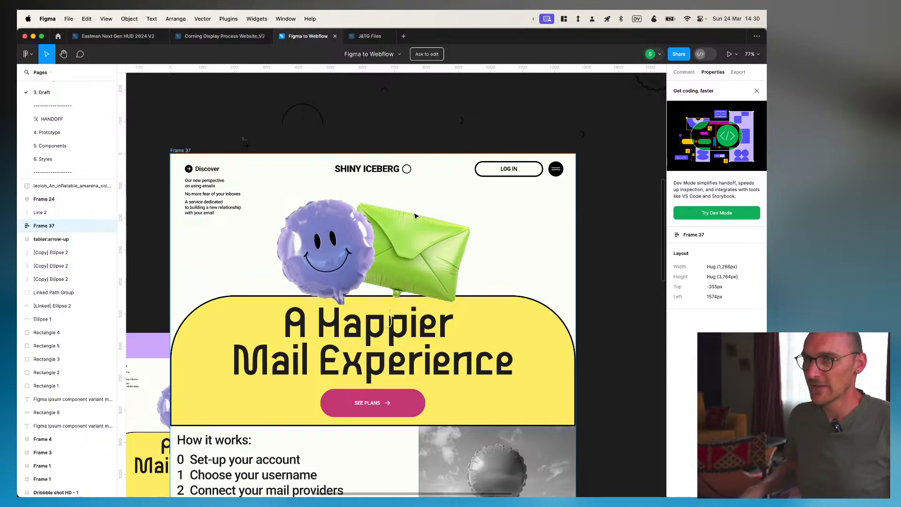
pyautogui.scroll(-2, 415, 216)
pyautogui.scroll(3, 415, 216)
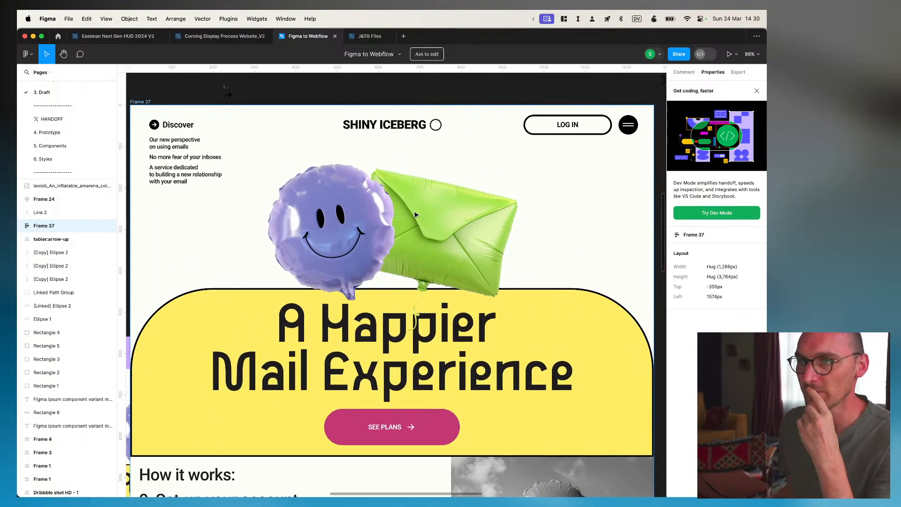
# Inspect the hero and "How it works" frames and the green section below them in the Figma design
pyautogui.click(198, 124)
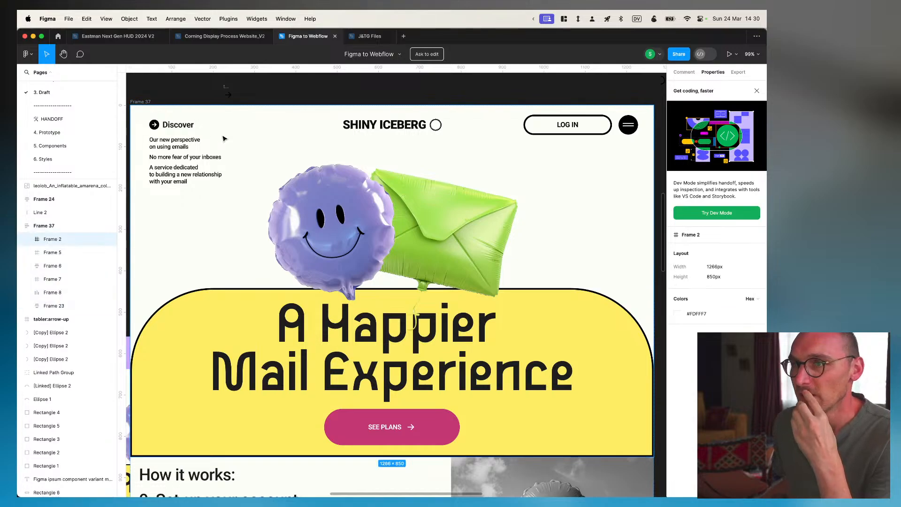
pyautogui.scroll(-5, 459, 279)
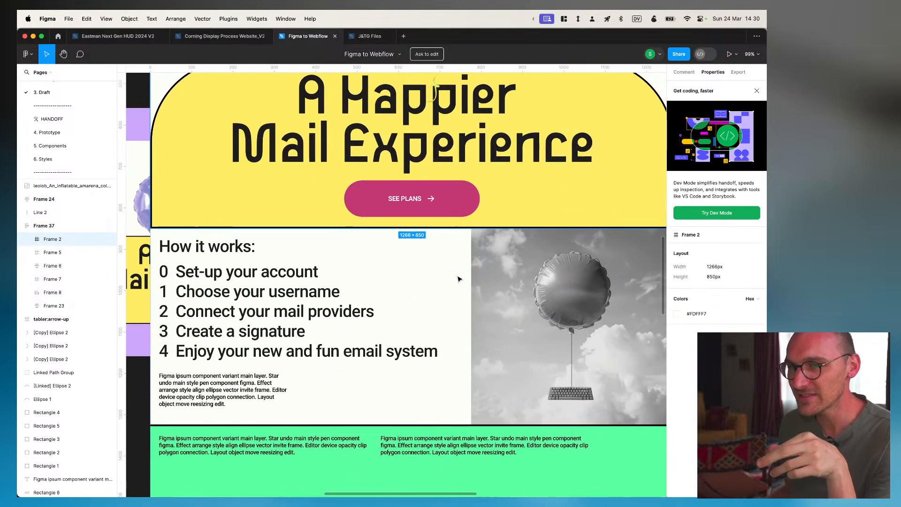
pyautogui.scroll(10, 398, 311)
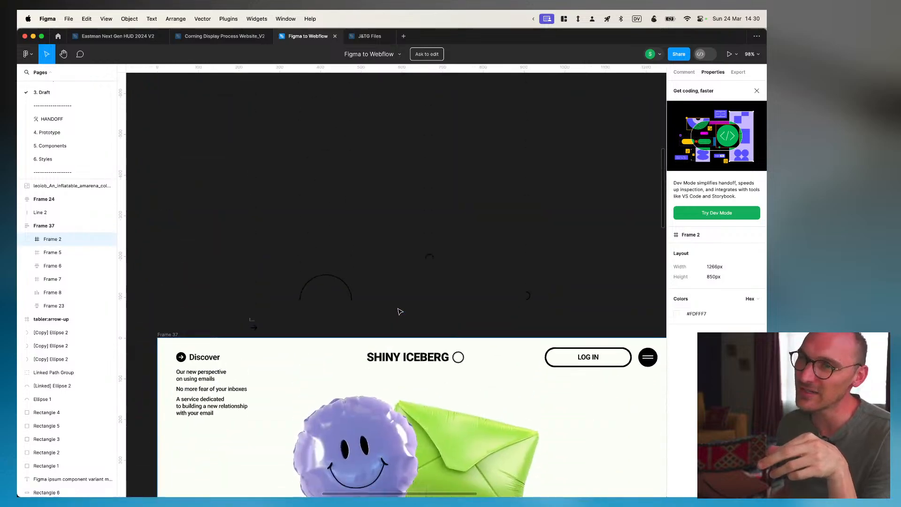
pyautogui.scroll(-3, 353, 294)
pyautogui.scroll(-10, 350, 381)
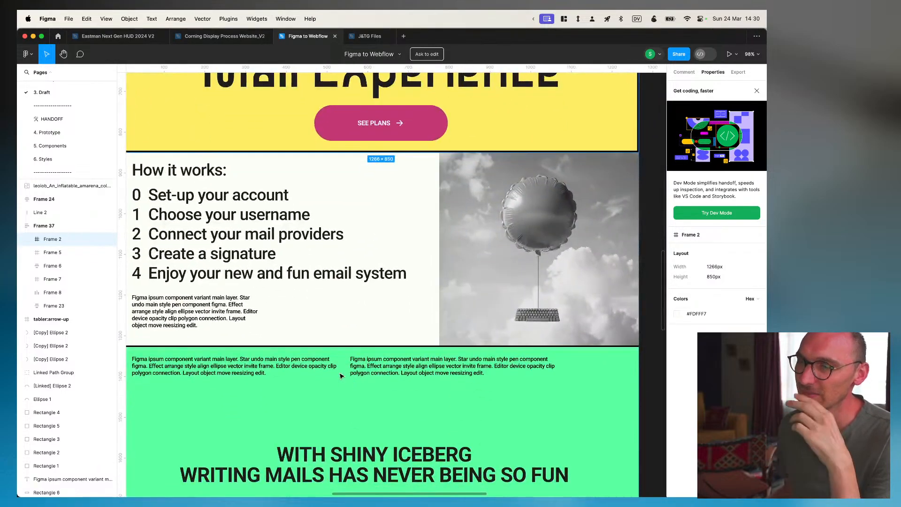
pyautogui.hscroll(-2, 357, 242)
pyautogui.rightClick(356, 243)
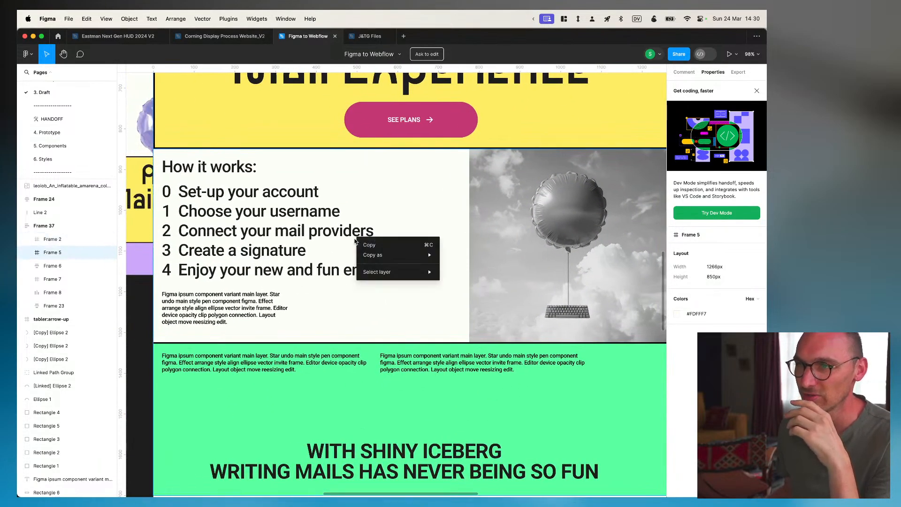
pyautogui.click(381, 175)
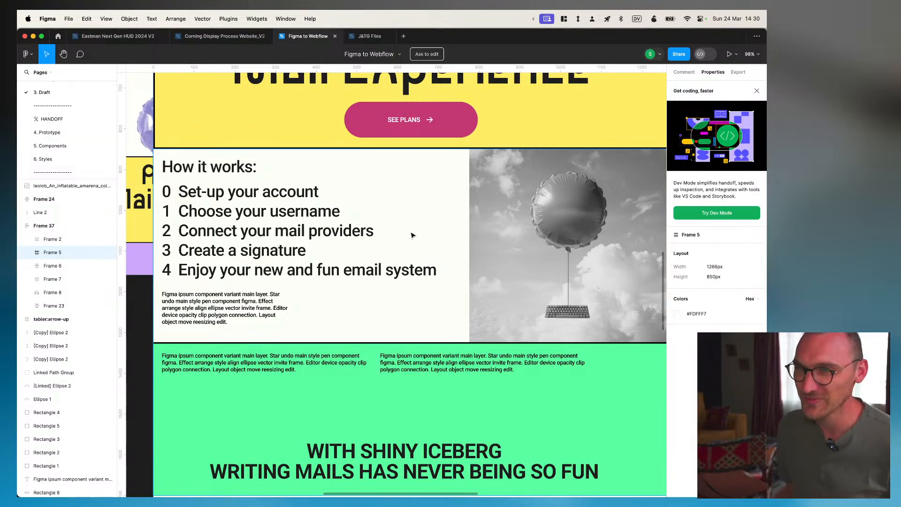
pyautogui.scroll(-3, 412, 235)
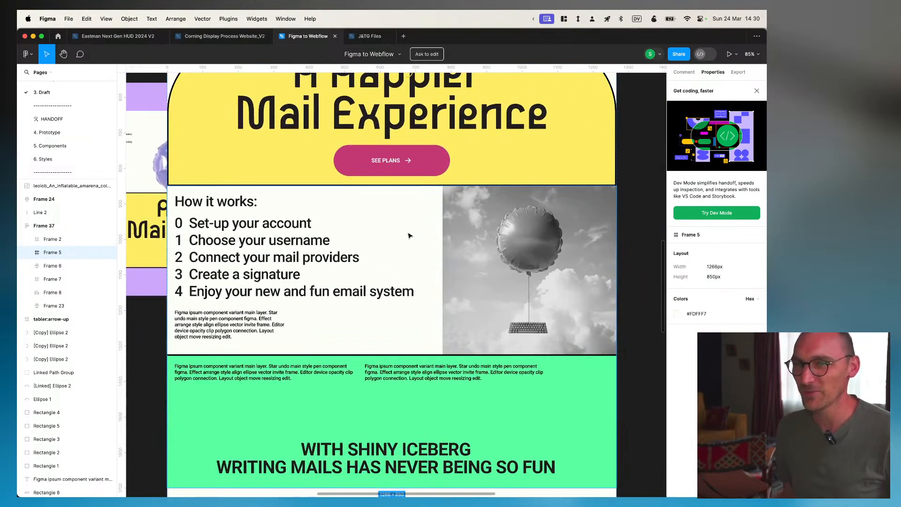
# Return to the Wix Studio editor in Arc, close the code information and place a quick-add container in the blank section
pyautogui.press('super+Tab')
pyautogui.click(364, 254)
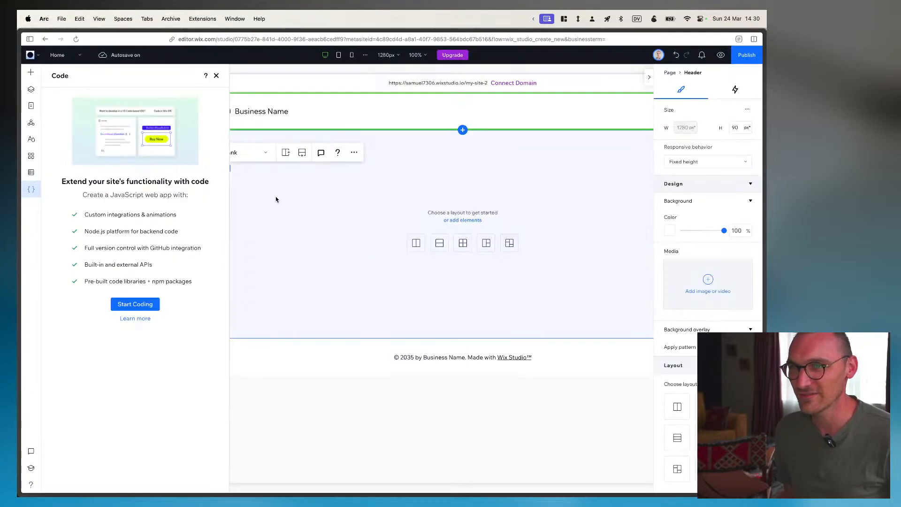
pyautogui.click(217, 75)
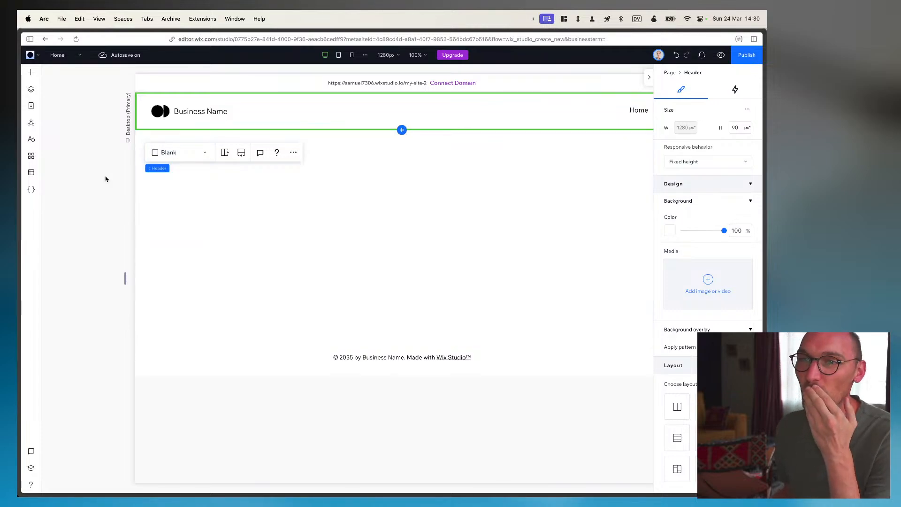
pyautogui.click(31, 72)
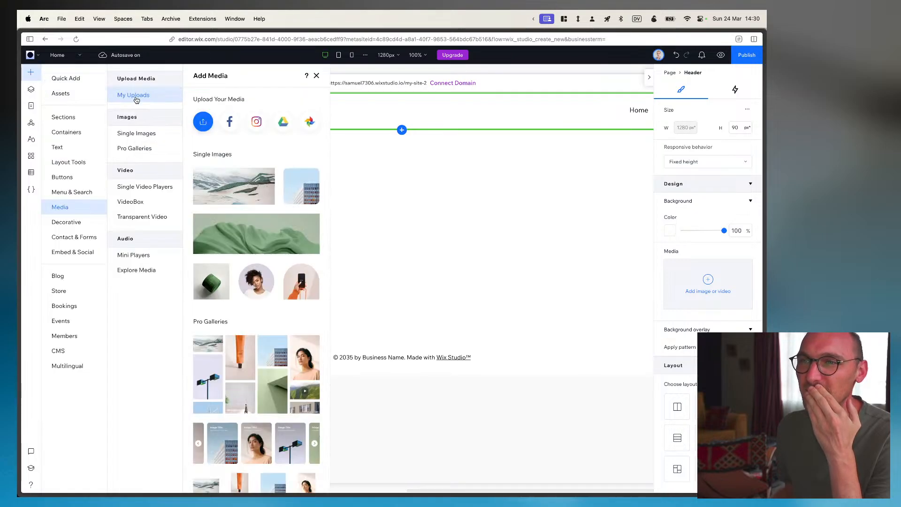
pyautogui.click(60, 79)
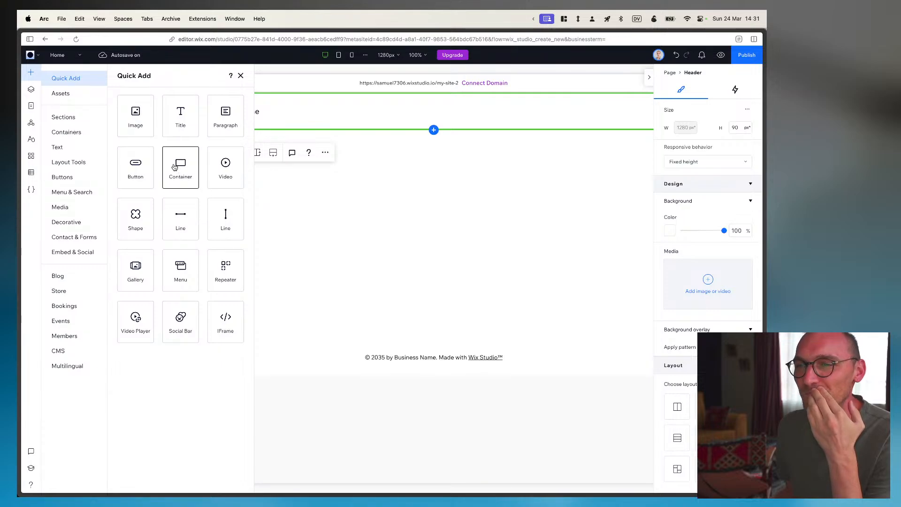
pyautogui.moveTo(182, 176); pyautogui.dragTo(422, 248)
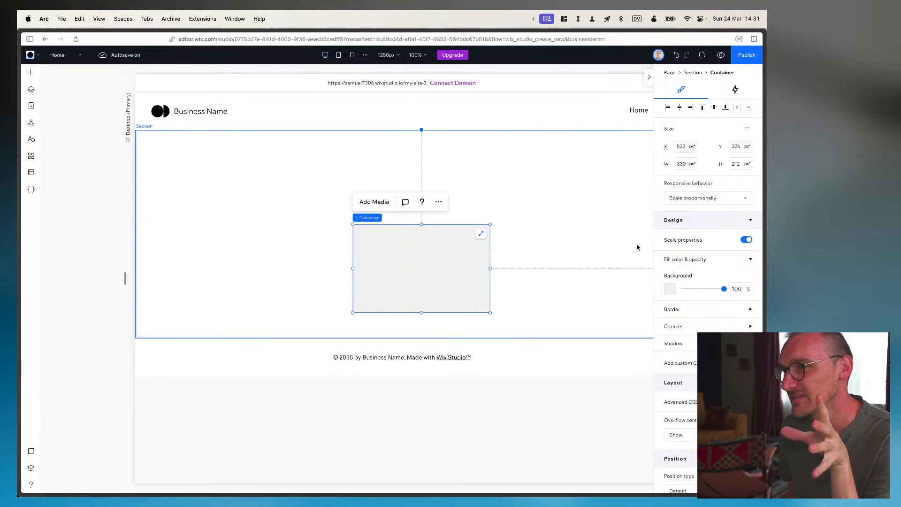
# Try out the container's automatic docking by moving it to the section's left half and back to the right half
pyautogui.scroll(-5, 677, 320)
pyautogui.scroll(-4, 677, 320)
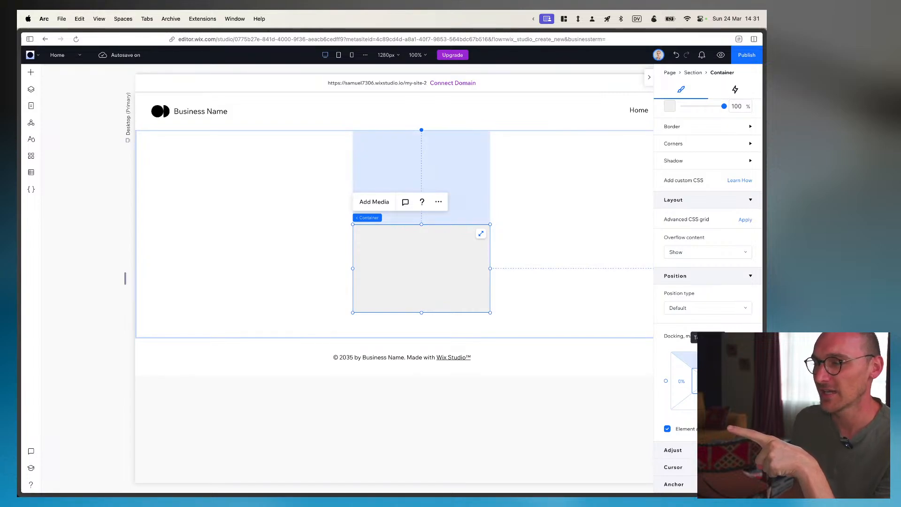
pyautogui.moveTo(472, 277); pyautogui.dragTo(278, 274)
pyautogui.moveTo(126, 281)
pyautogui.mouseDown()
pyautogui.moveTo(224, 274)
pyautogui.moveTo(112, 277)
pyautogui.moveTo(184, 278)
pyautogui.moveTo(123, 279)
pyautogui.mouseUp()
pyautogui.moveTo(257, 274); pyautogui.dragTo(493, 242)
pyautogui.scroll(-5, 692, 377)
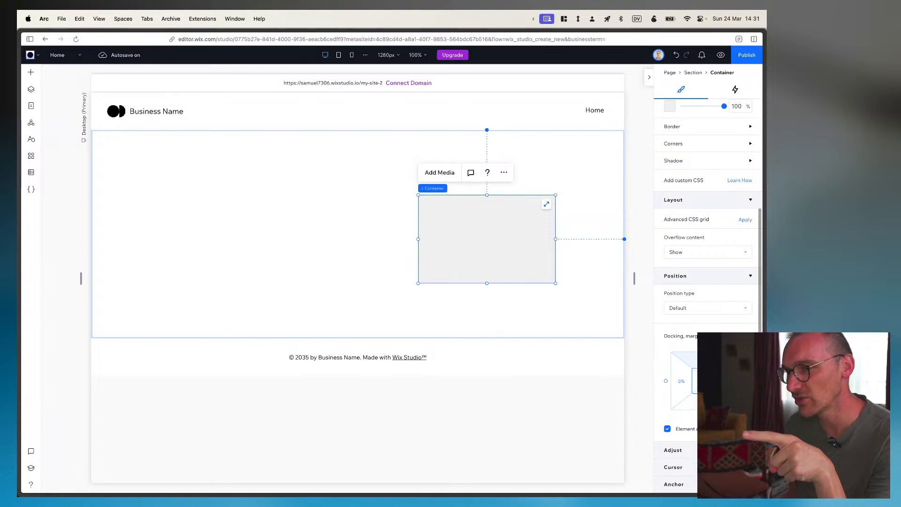
# Turn off the container's automatic docking, dock it to the section's top edge and move it to about X 781, Y 85 px
pyautogui.click(667, 429)
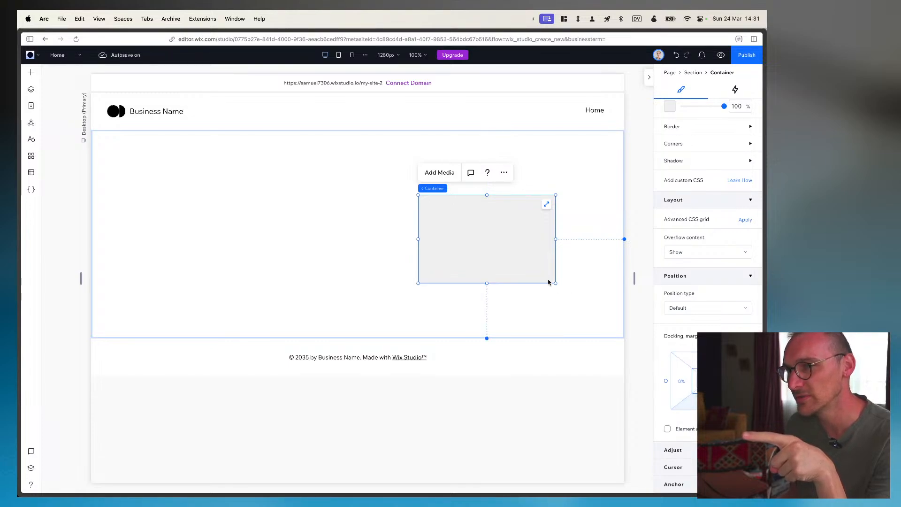
pyautogui.moveTo(513, 229); pyautogui.dragTo(556, 220)
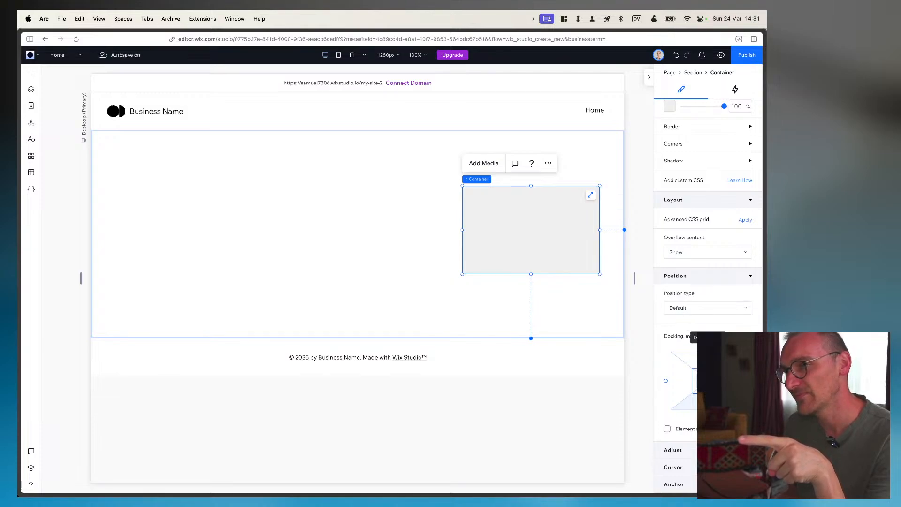
pyautogui.click(708, 348)
pyautogui.moveTo(558, 233); pyautogui.dragTo(526, 222)
pyautogui.scroll(5, 690, 302)
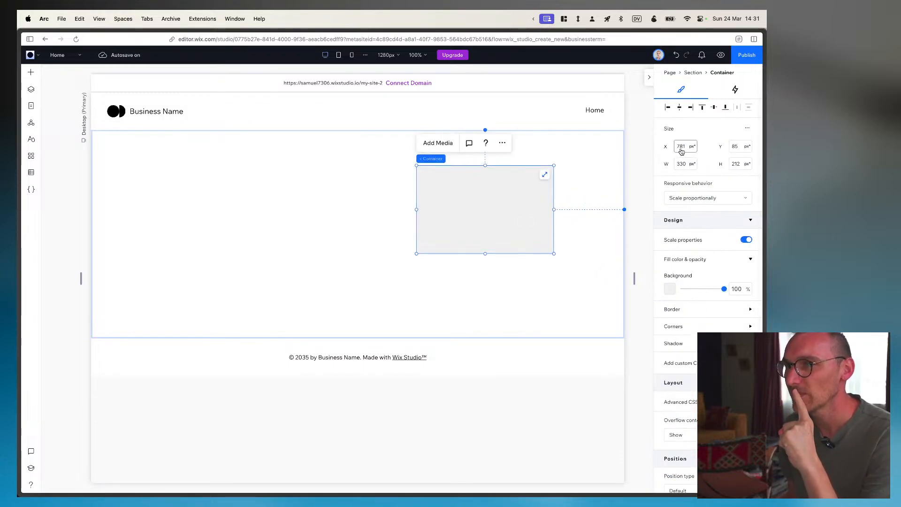
pyautogui.moveTo(696, 149)
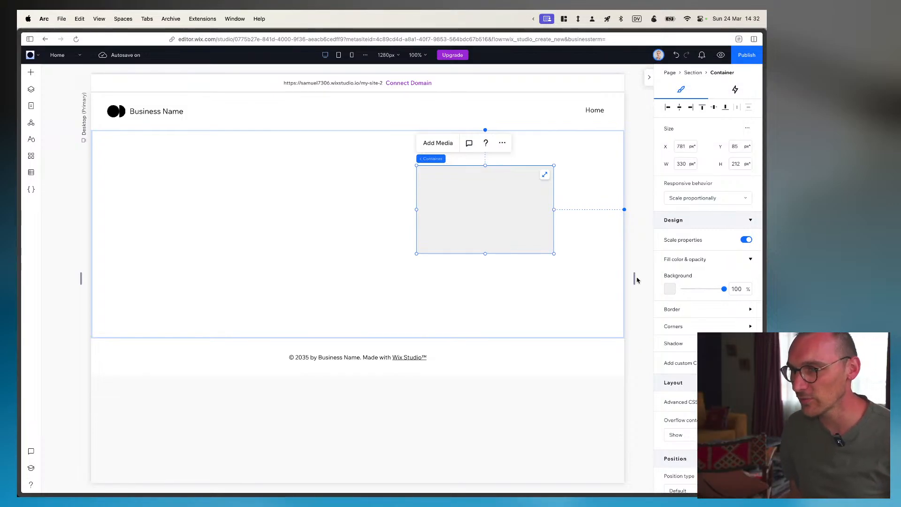
# Test the page at a narrower canvas width and move the container to about X 571, Y 97 px
pyautogui.moveTo(633, 280); pyautogui.dragTo(453, 294)
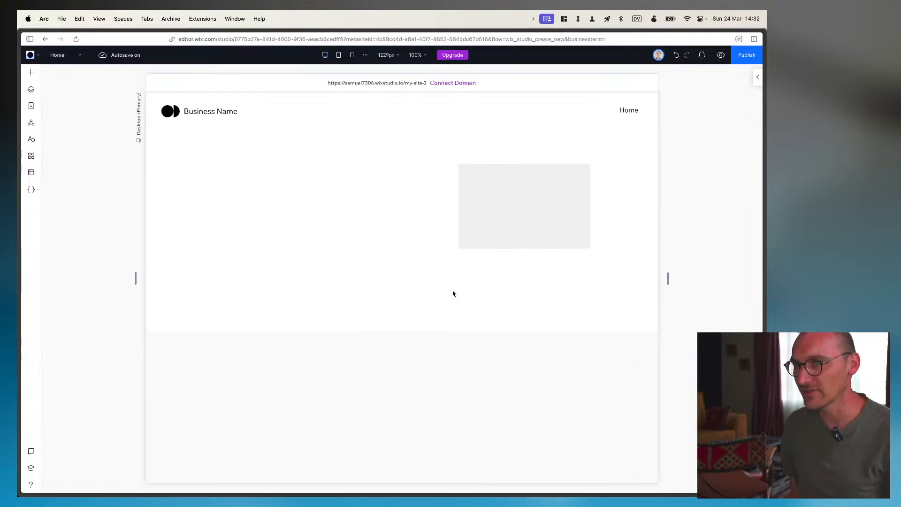
pyautogui.click(510, 206)
pyautogui.click(511, 206)
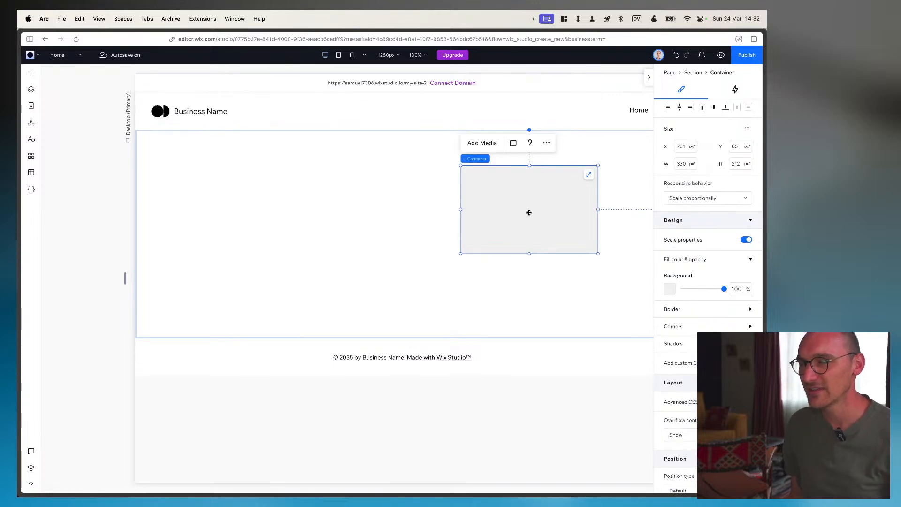
pyautogui.moveTo(527, 211); pyautogui.dragTo(439, 216)
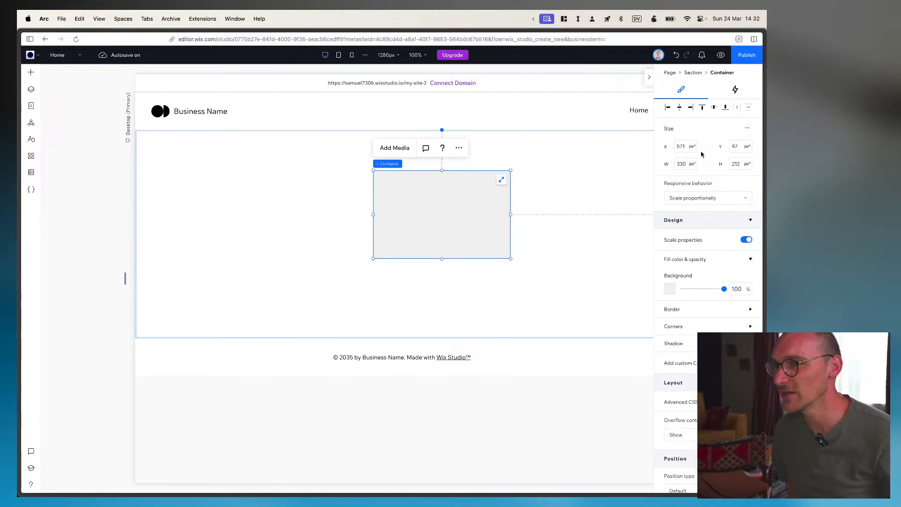
# Try the Relative width responsive behavior on the container, then set it back to Scale proportionally
pyautogui.scroll(-1, 708, 188)
pyautogui.click(711, 186)
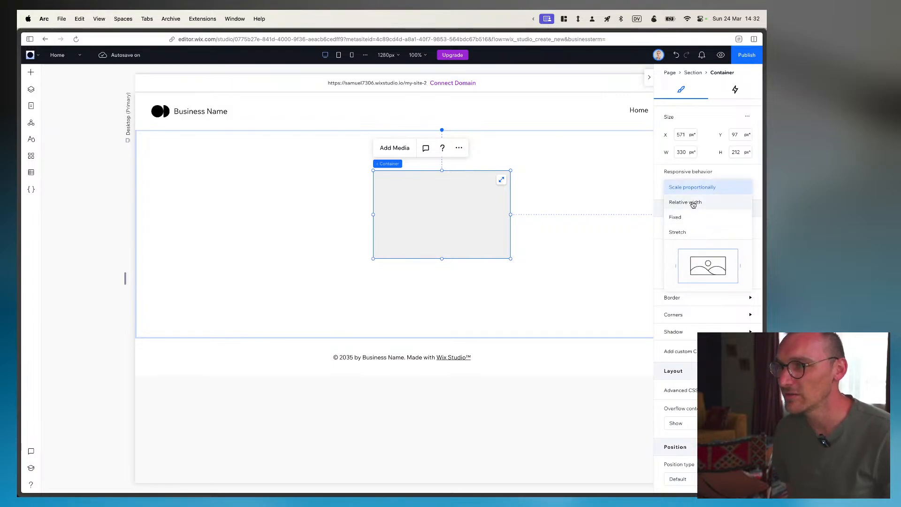
pyautogui.click(693, 202)
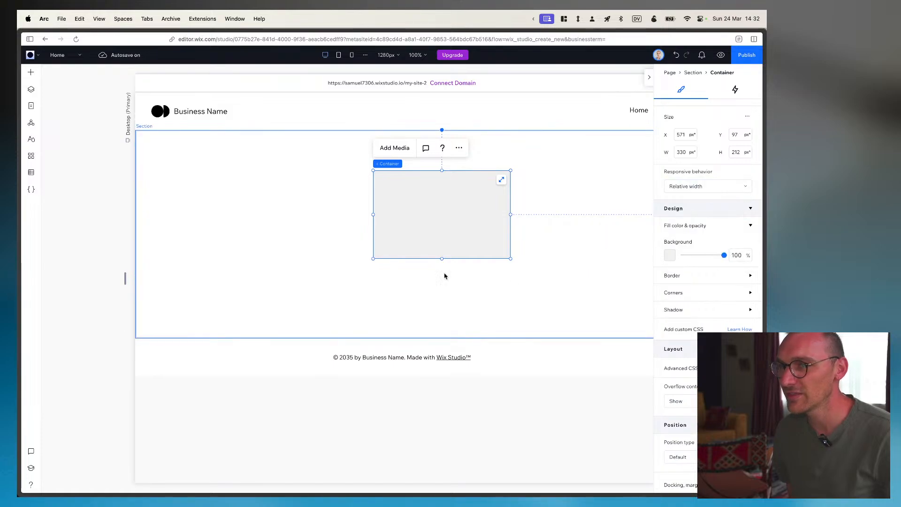
pyautogui.click(124, 280)
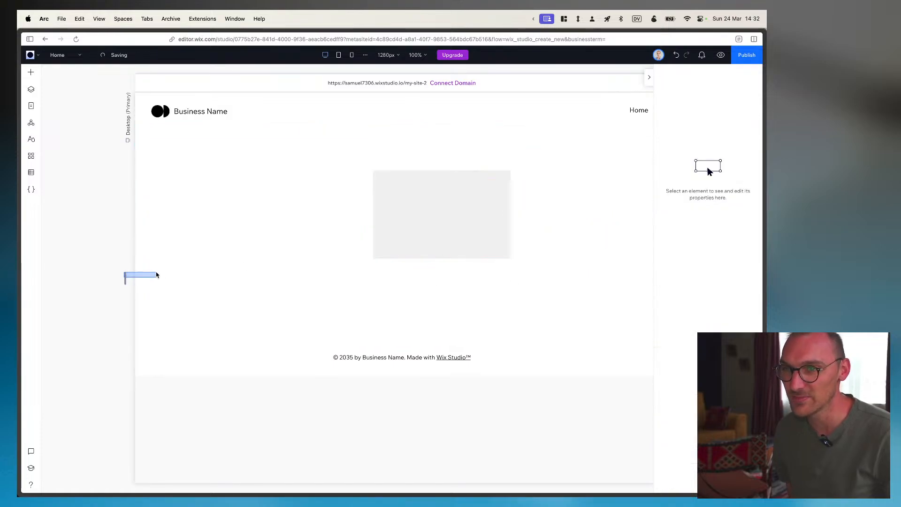
pyautogui.moveTo(125, 281)
pyautogui.mouseDown()
pyautogui.moveTo(173, 277)
pyautogui.moveTo(125, 278)
pyautogui.mouseUp()
pyautogui.click(449, 213)
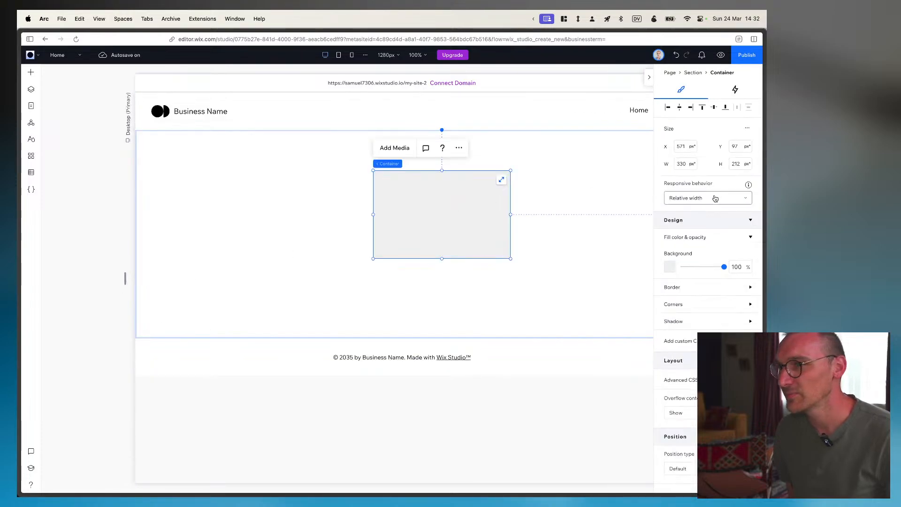
pyautogui.click(713, 198)
pyautogui.click(688, 186)
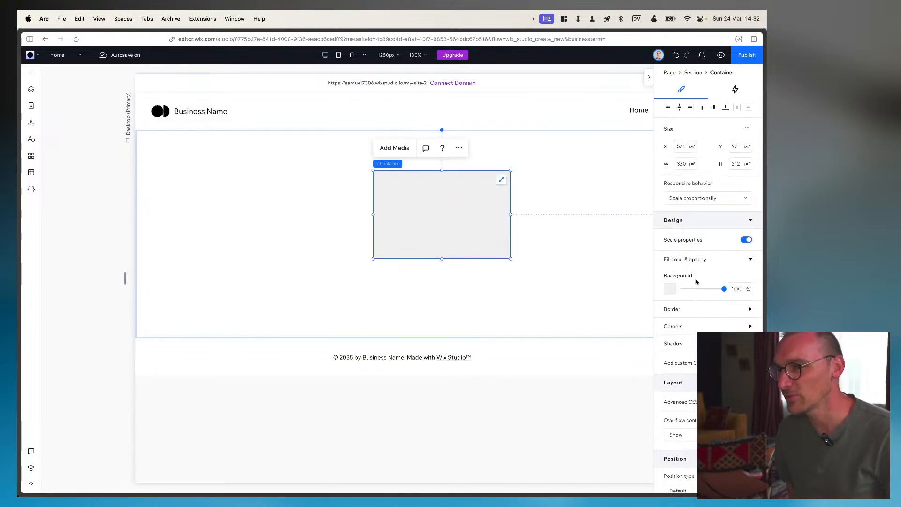
# Look through the container's design, layout and position properties
pyautogui.scroll(-5, 694, 271)
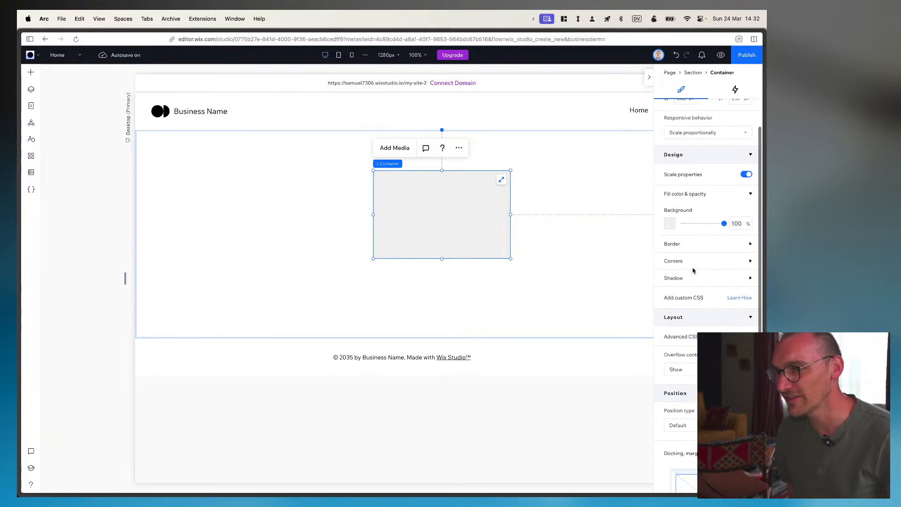
pyautogui.scroll(-2, 694, 270)
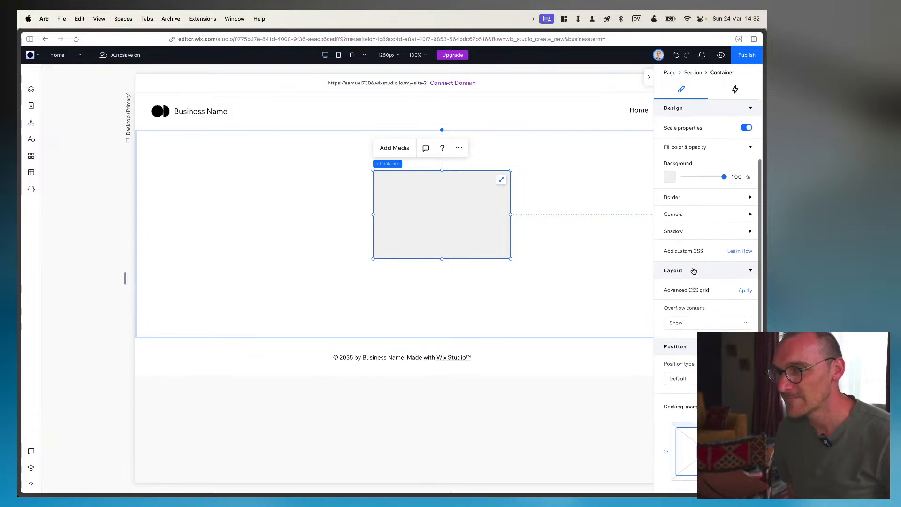
pyautogui.scroll(-1, 693, 271)
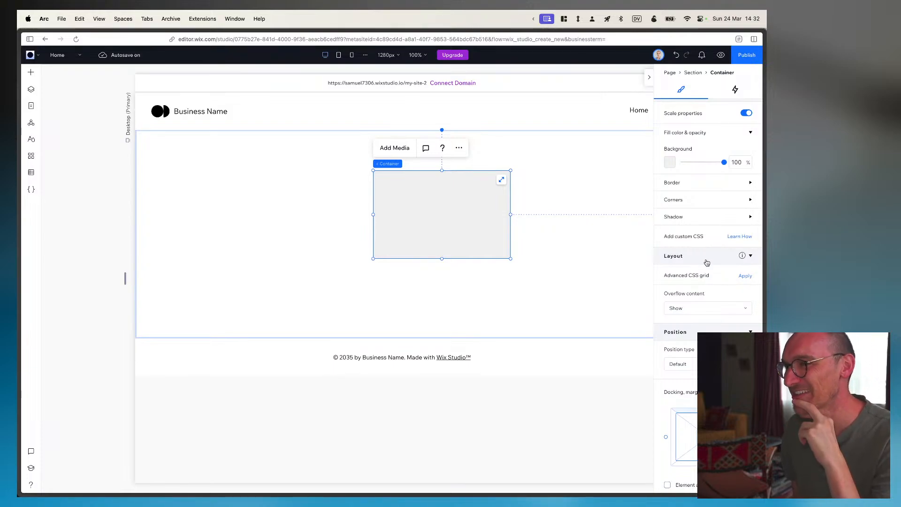
pyautogui.scroll(4, 707, 263)
pyautogui.scroll(2, 707, 263)
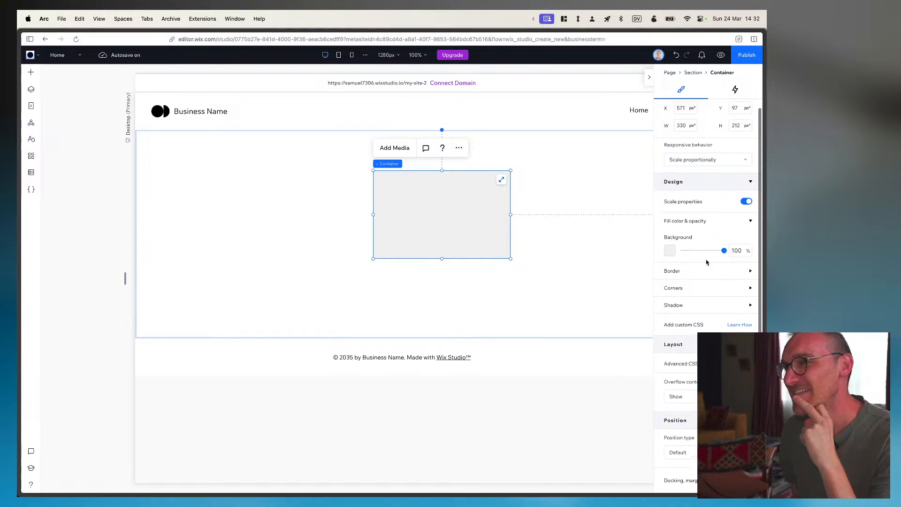
pyautogui.scroll(-4, 697, 316)
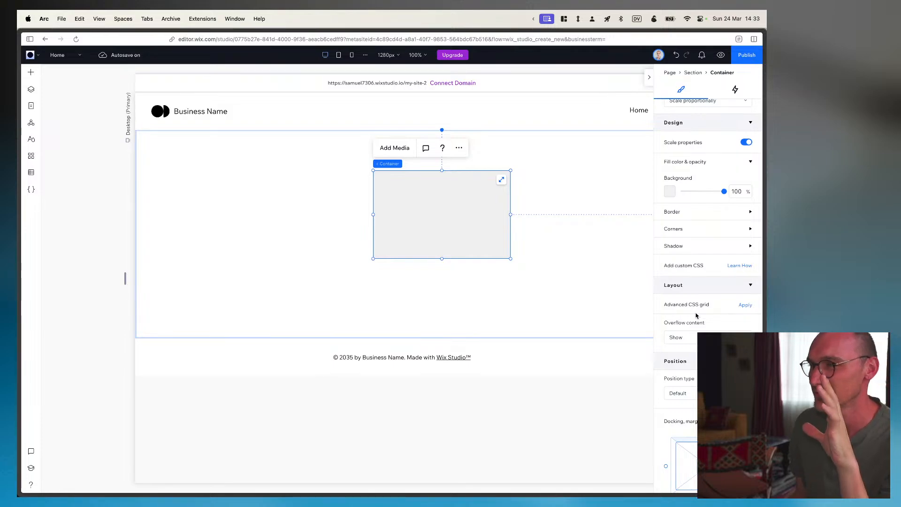
pyautogui.scroll(-6, 696, 315)
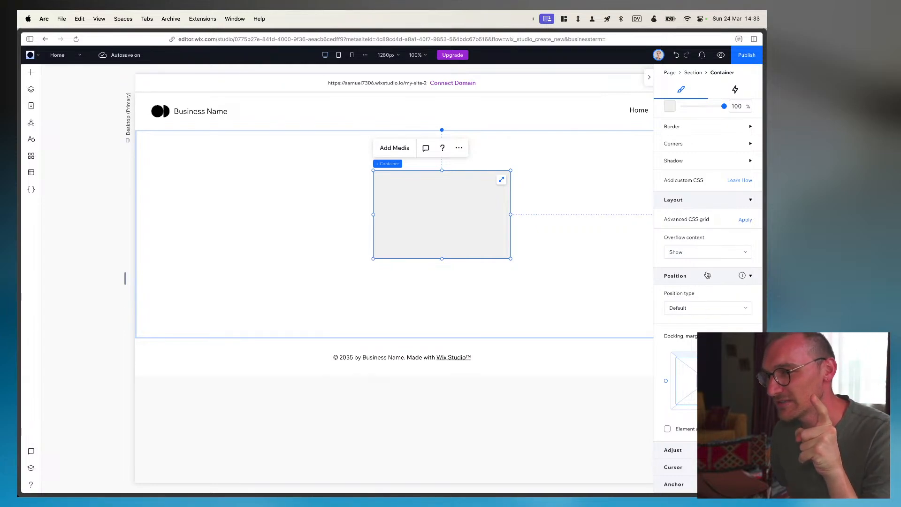
# Shift the container to about X 605 px, then center it horizontally and vertically in the section
pyautogui.moveTo(453, 217); pyautogui.dragTo(467, 217)
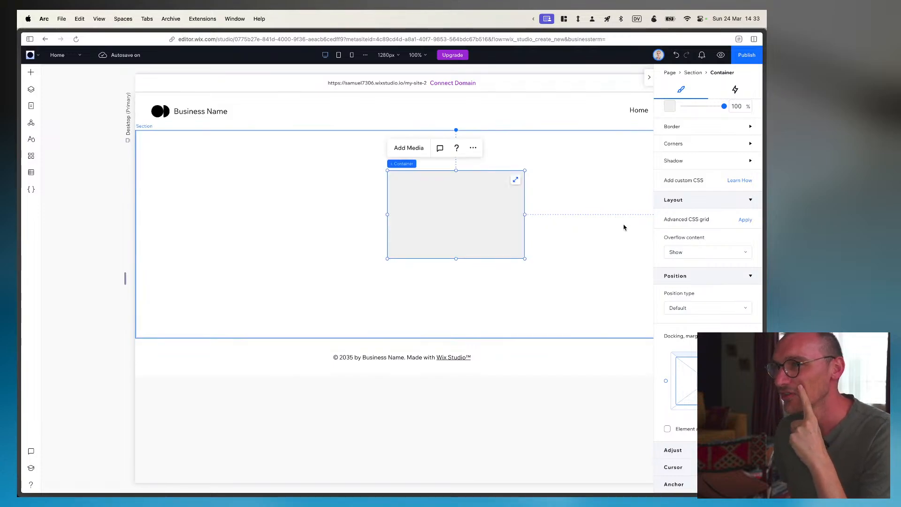
pyautogui.scroll(9, 706, 239)
pyautogui.scroll(4, 708, 240)
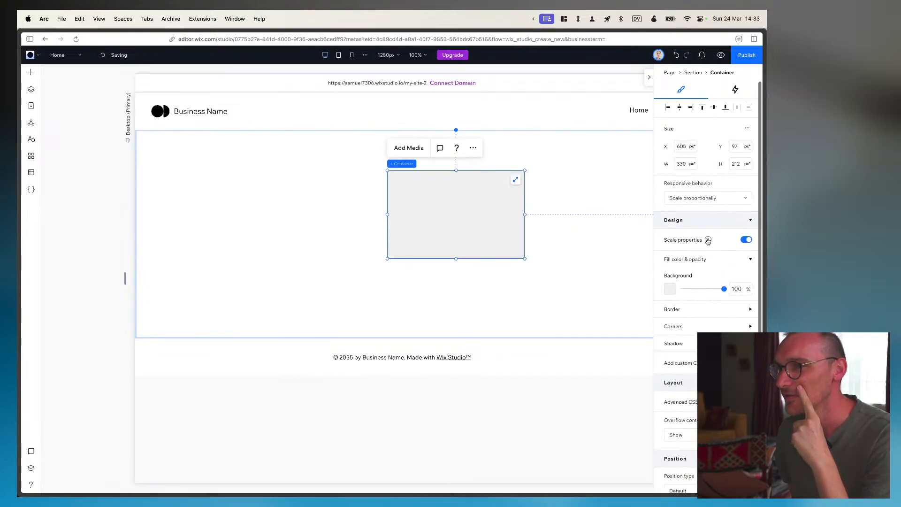
pyautogui.click(680, 110)
pyautogui.click(714, 108)
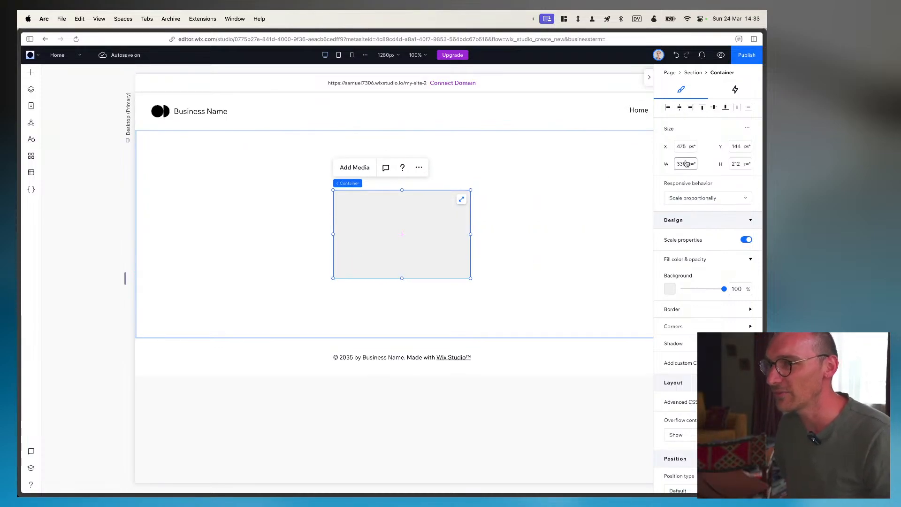
# Try to set the centered container's X position to 100 px and check its position type options
pyautogui.click(682, 147)
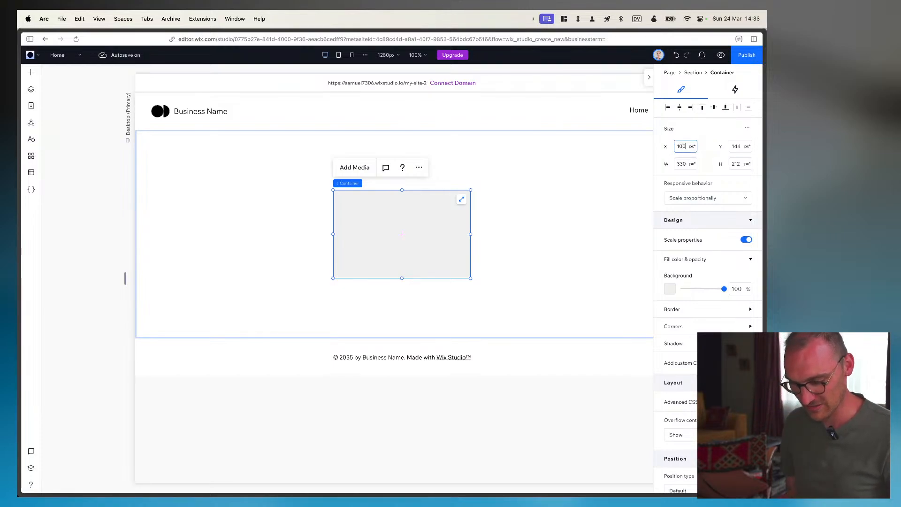
pyautogui.scroll(-2, 694, 195)
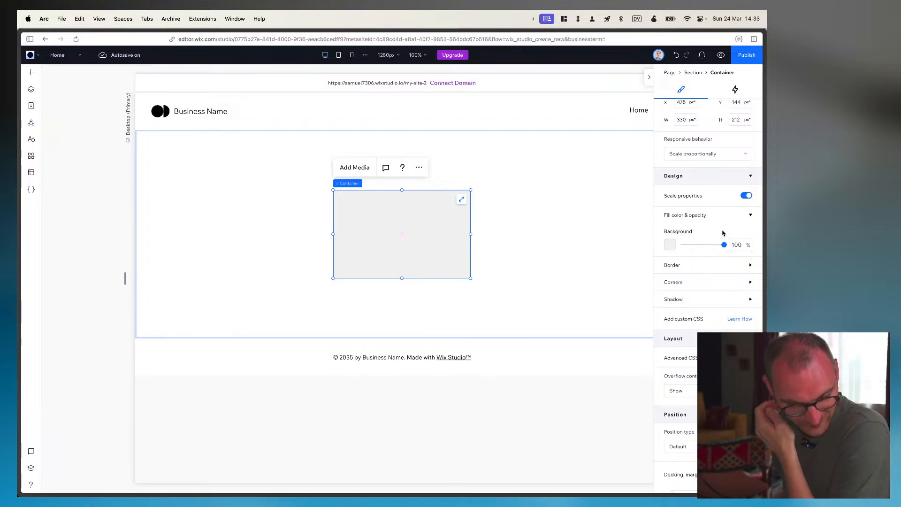
pyautogui.scroll(-5, 723, 233)
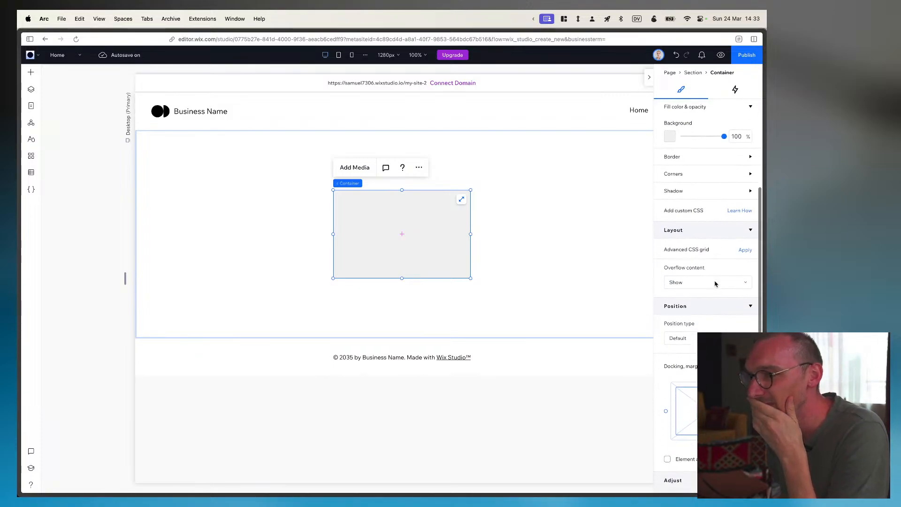
pyautogui.click(716, 338)
pyautogui.click(707, 324)
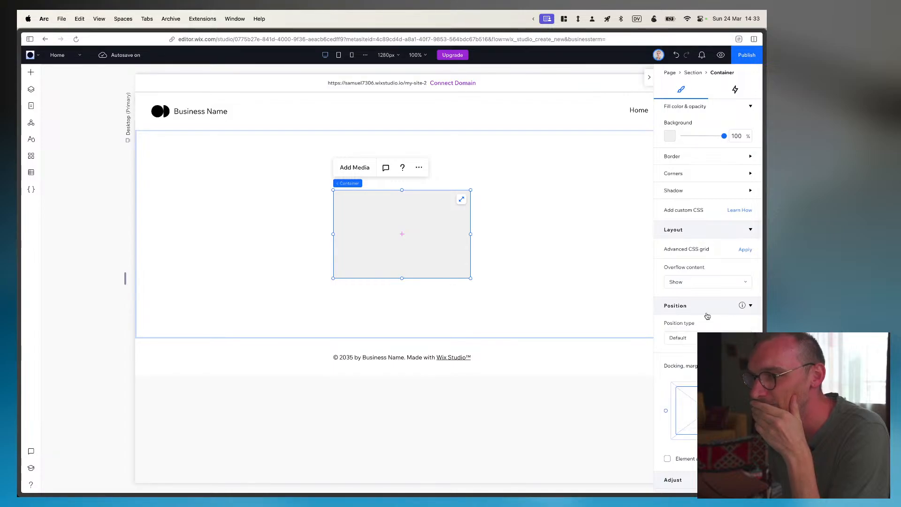
pyautogui.scroll(-1, 704, 298)
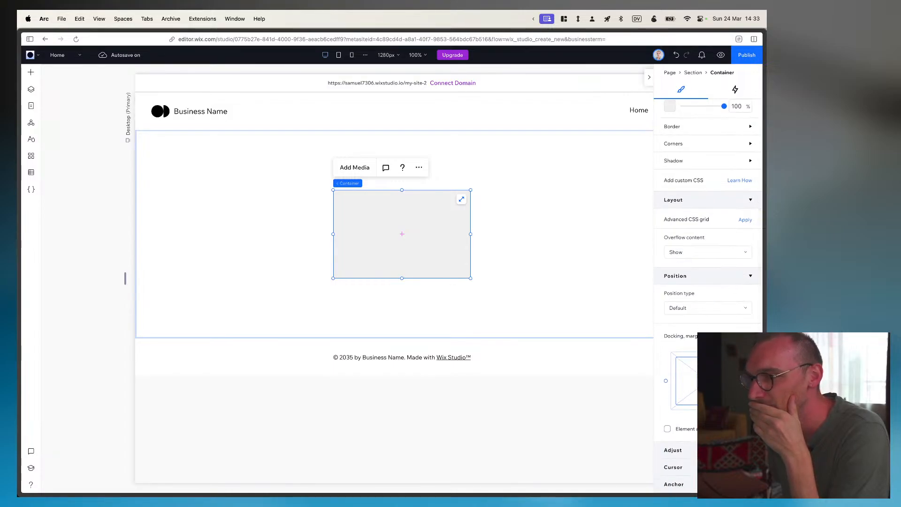
pyautogui.scroll(7, 696, 334)
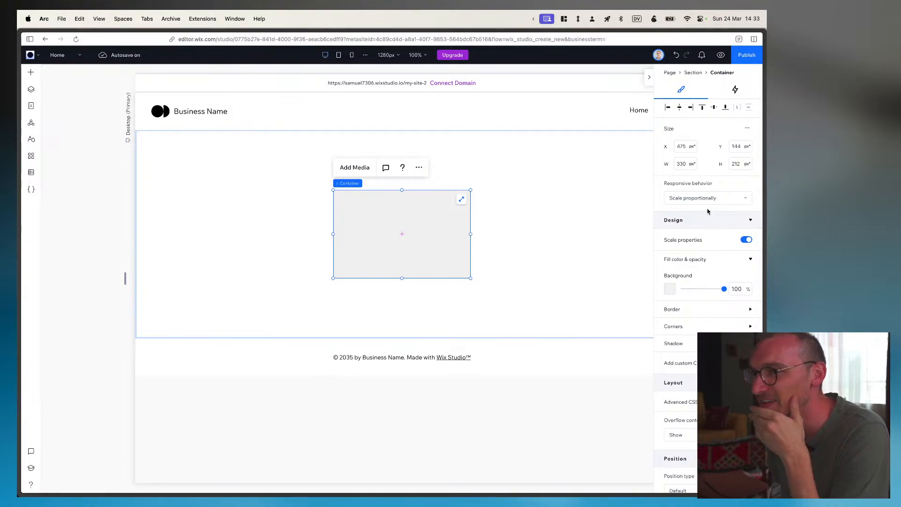
# Turn on advanced sizing for the container
pyautogui.click(682, 165)
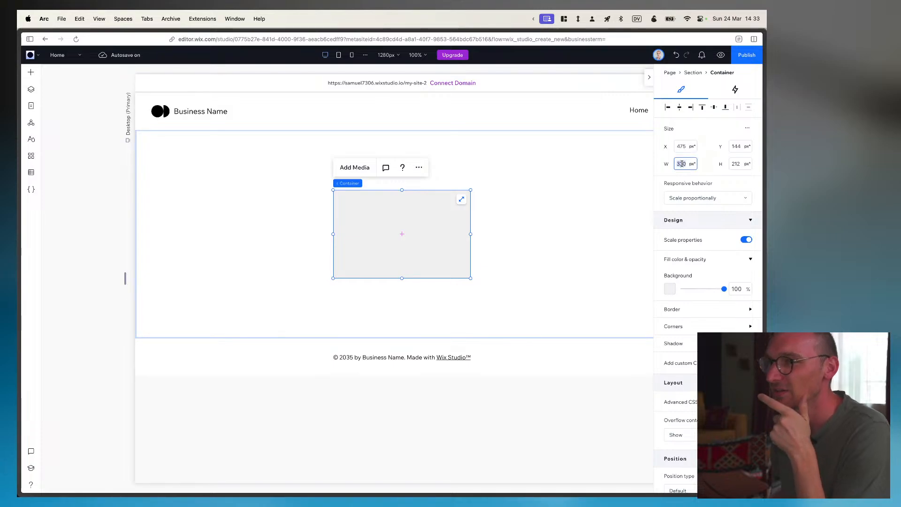
pyautogui.click(738, 148)
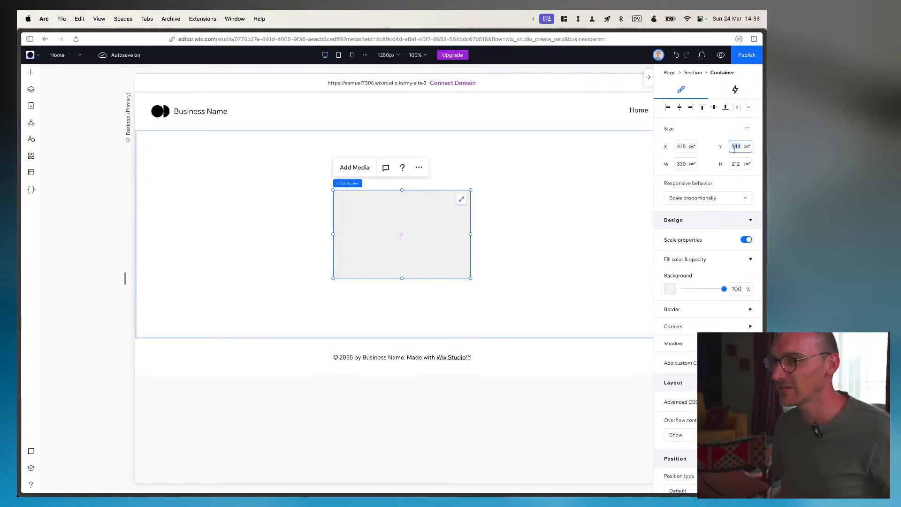
pyautogui.press('Return')
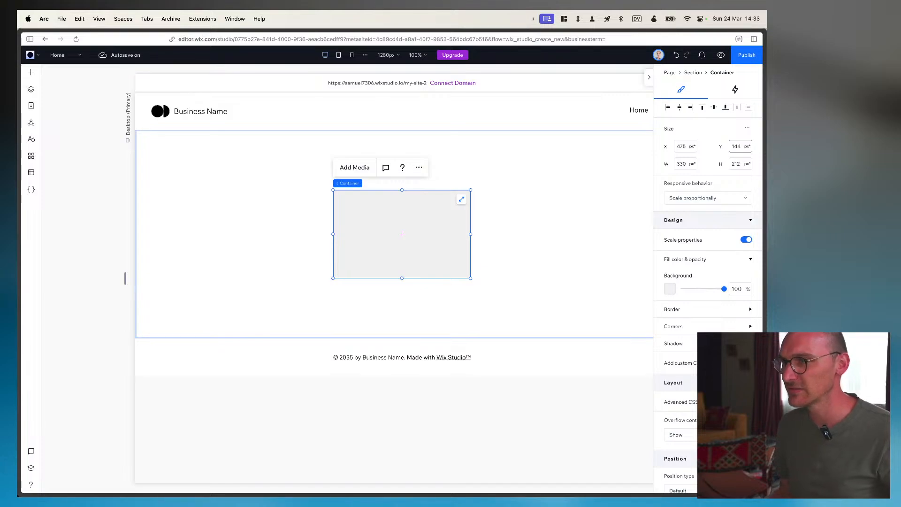
pyautogui.click(747, 127)
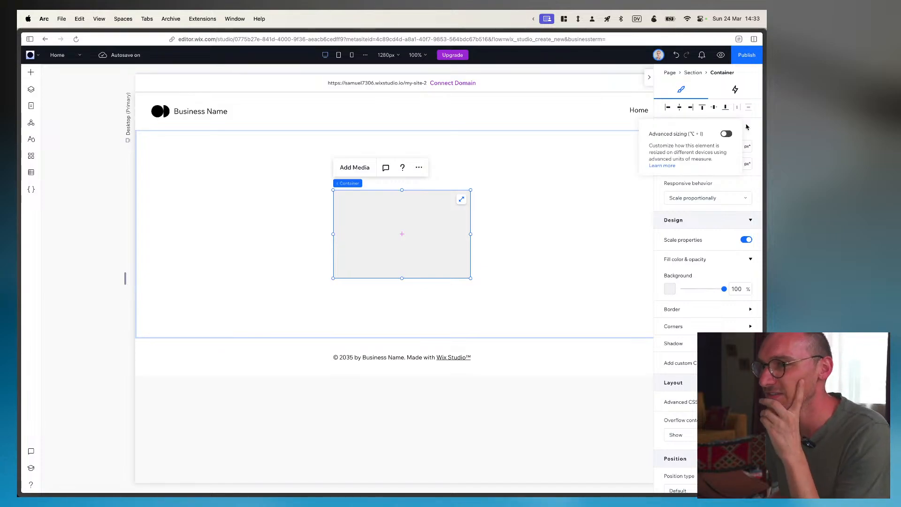
pyautogui.hotkey('alt', 'i')
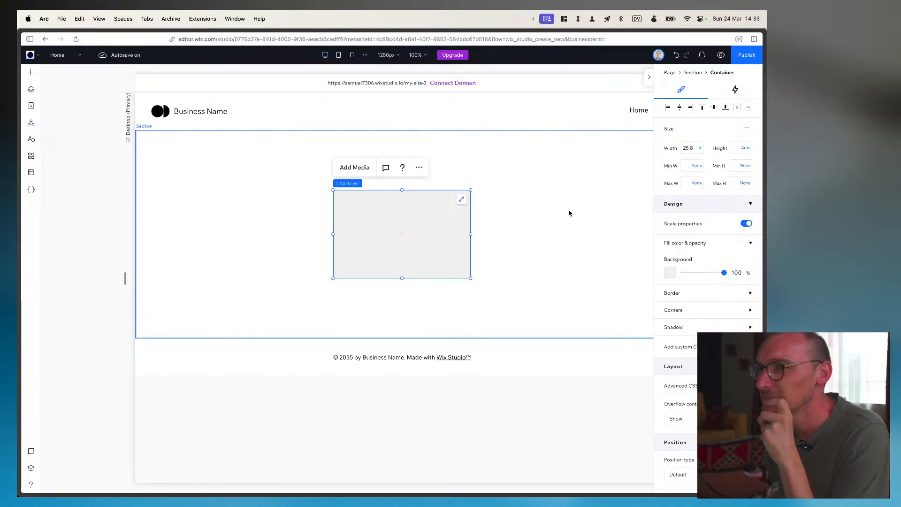
# Move the container into the section's upper-left corner at X 0, Y 0 and resize it to about 687 × 386 px
pyautogui.moveTo(439, 238); pyautogui.dragTo(304, 223)
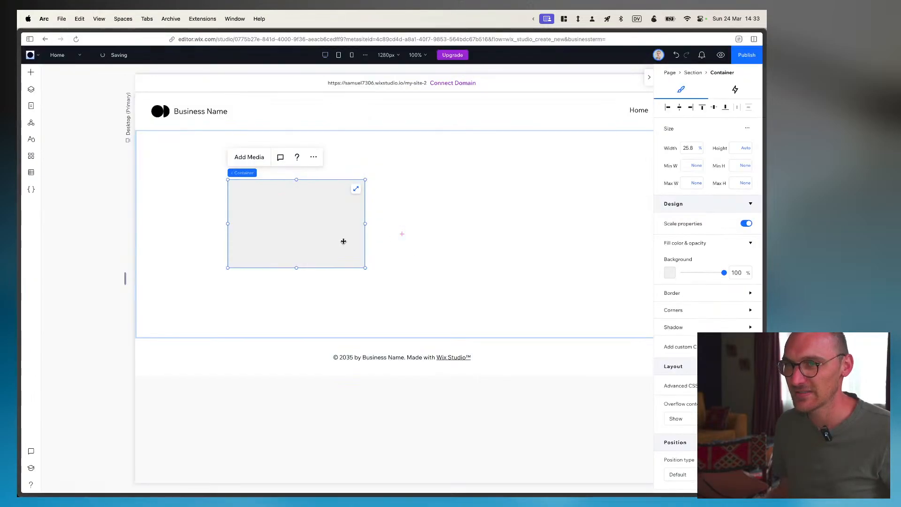
pyautogui.moveTo(342, 241); pyautogui.dragTo(271, 198)
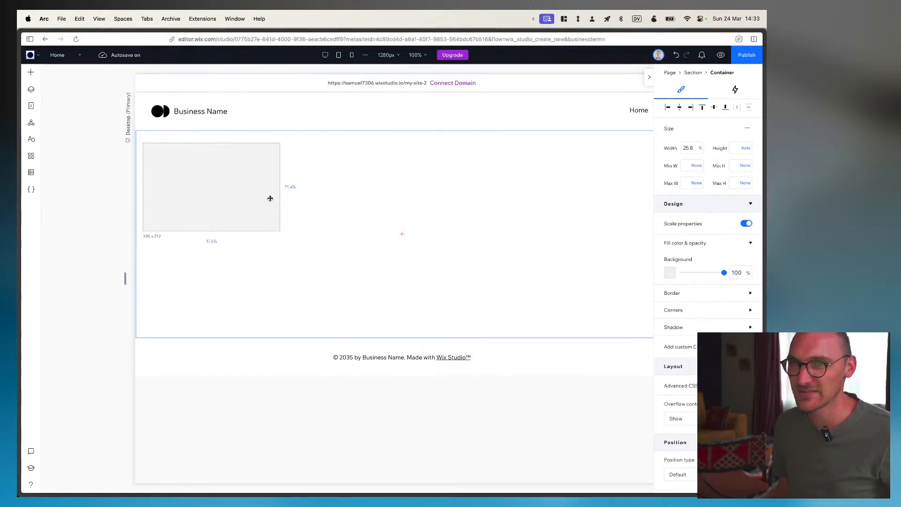
pyautogui.moveTo(280, 231); pyautogui.dragTo(440, 342)
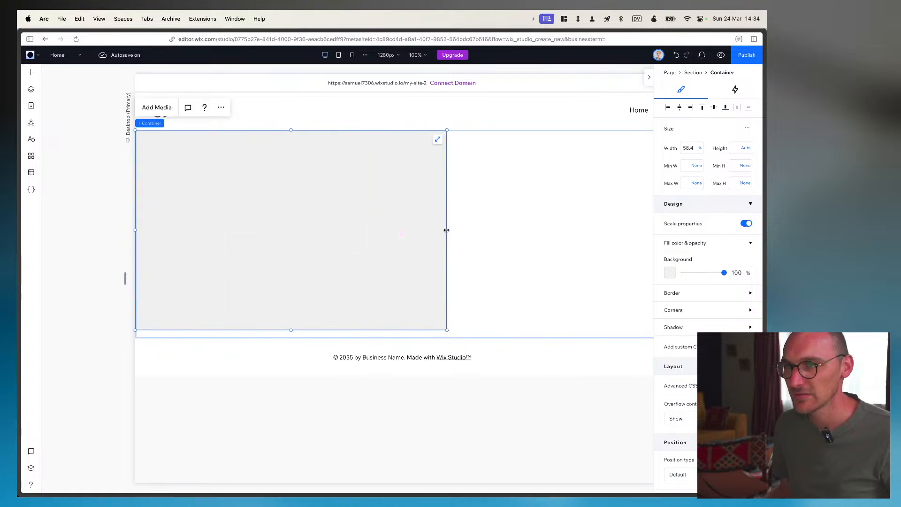
pyautogui.moveTo(446, 230); pyautogui.dragTo(436, 229)
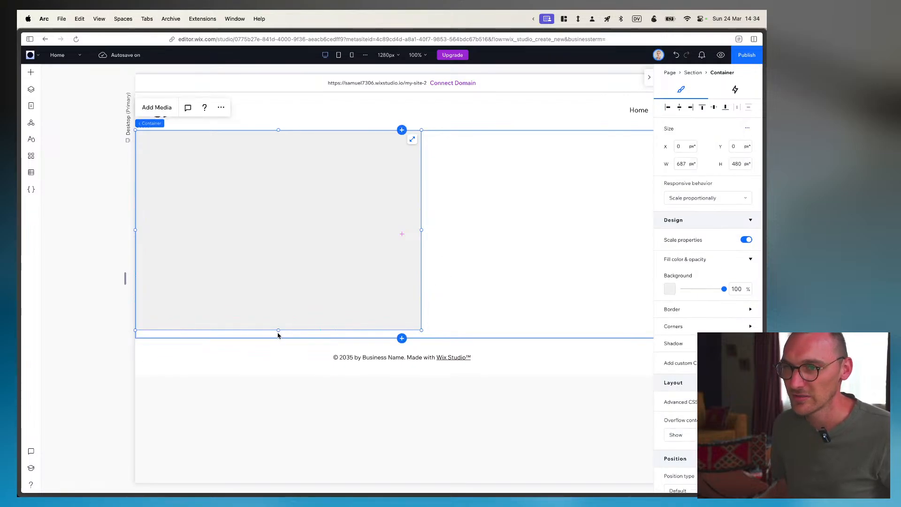
pyautogui.moveTo(279, 330); pyautogui.dragTo(276, 290)
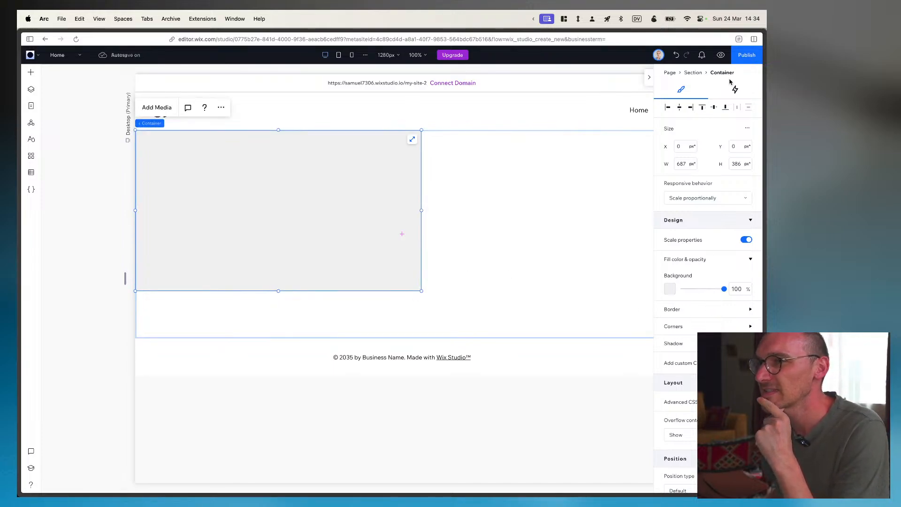
# Apply a two-column layout to the section that holds the container
pyautogui.click(32, 89)
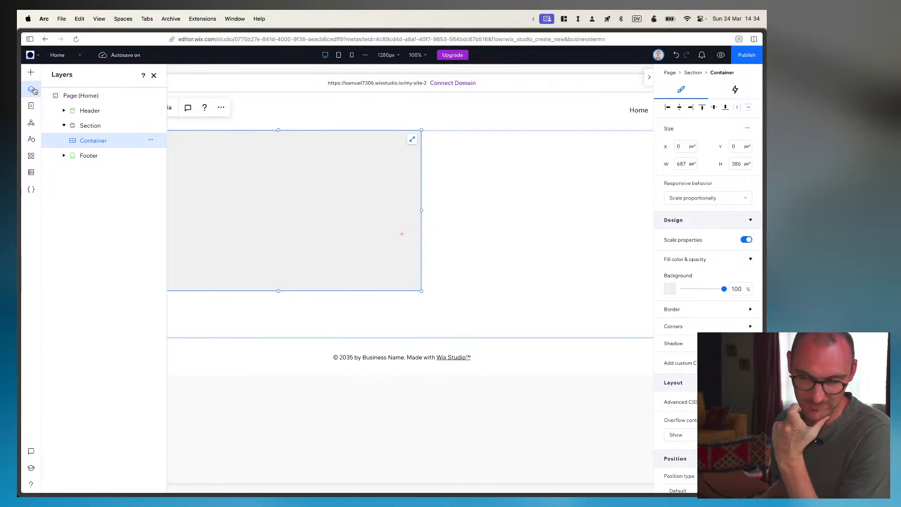
pyautogui.click(105, 126)
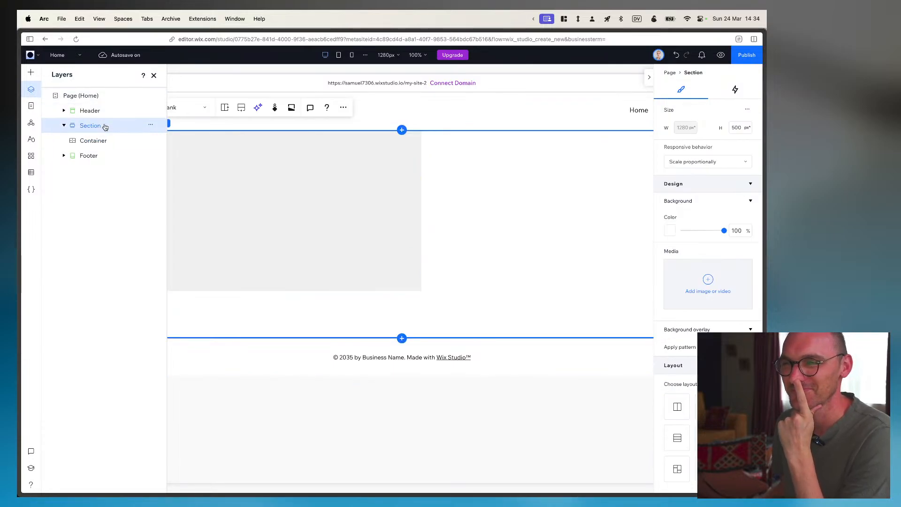
pyautogui.click(99, 142)
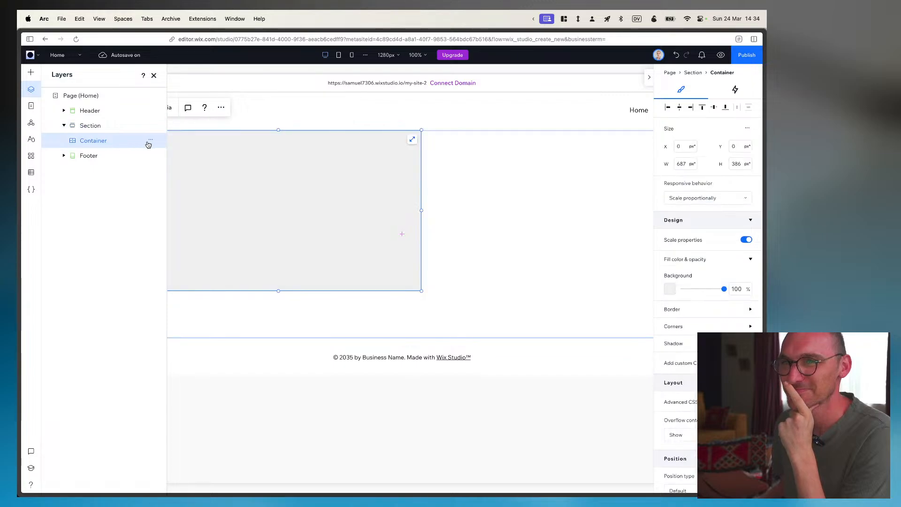
pyautogui.click(86, 126)
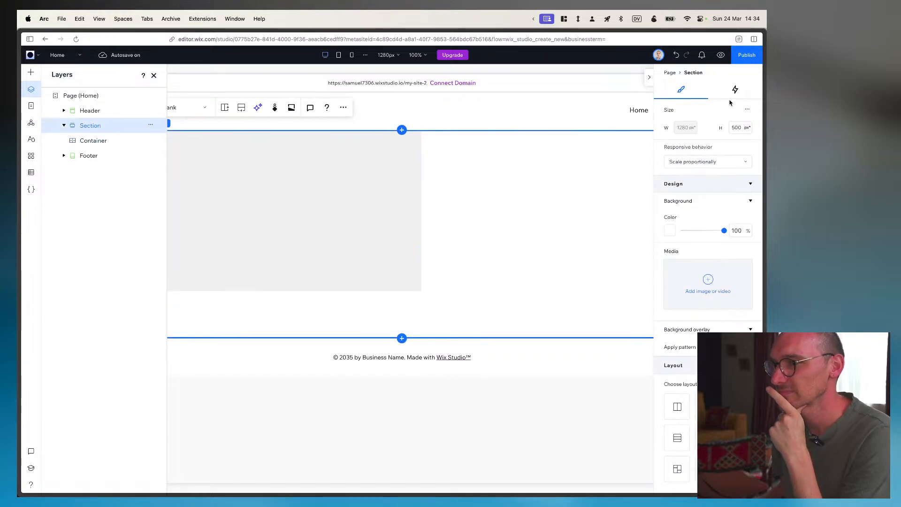
pyautogui.scroll(-3, 699, 257)
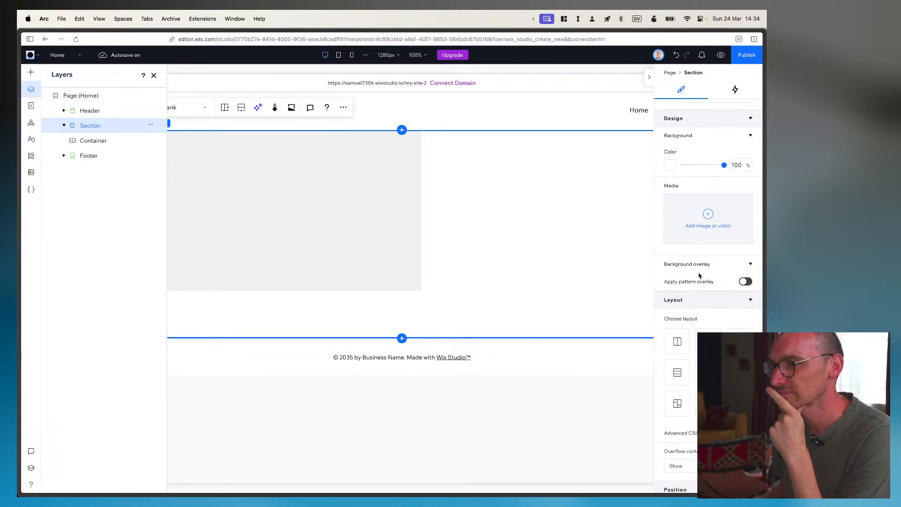
pyautogui.click(678, 342)
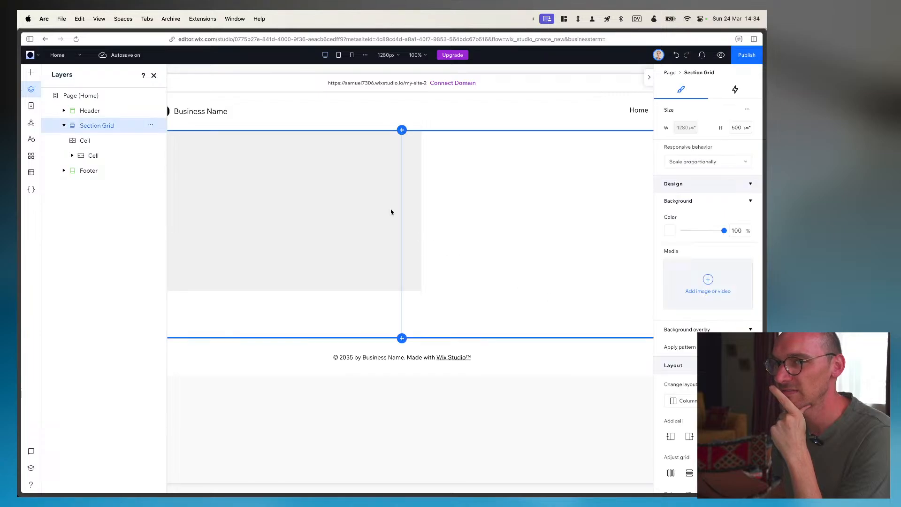
# Resize the container in the section grid's left cell to about 504 × 340 px and place it at X 0, Y 0
pyautogui.click(91, 154)
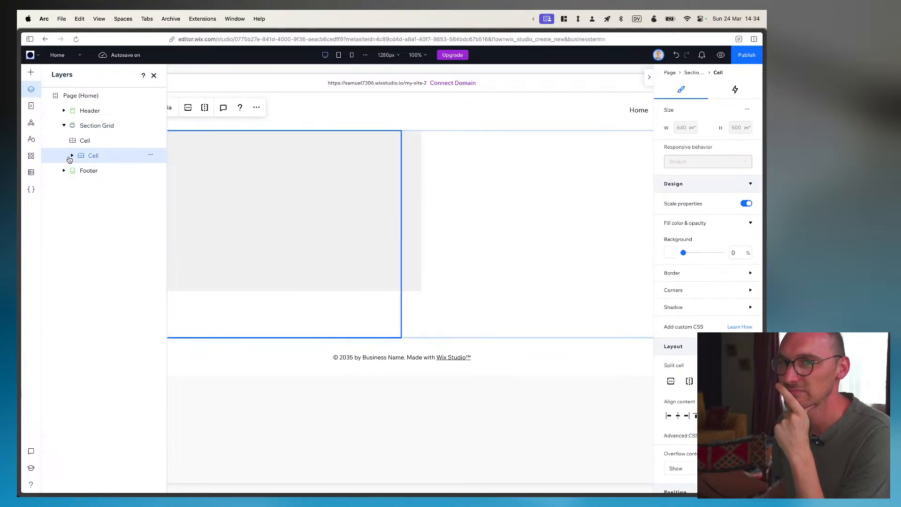
pyautogui.click(71, 156)
pyautogui.click(278, 207)
pyautogui.moveTo(278, 207); pyautogui.dragTo(319, 234)
pyautogui.moveTo(447, 237); pyautogui.dragTo(399, 238)
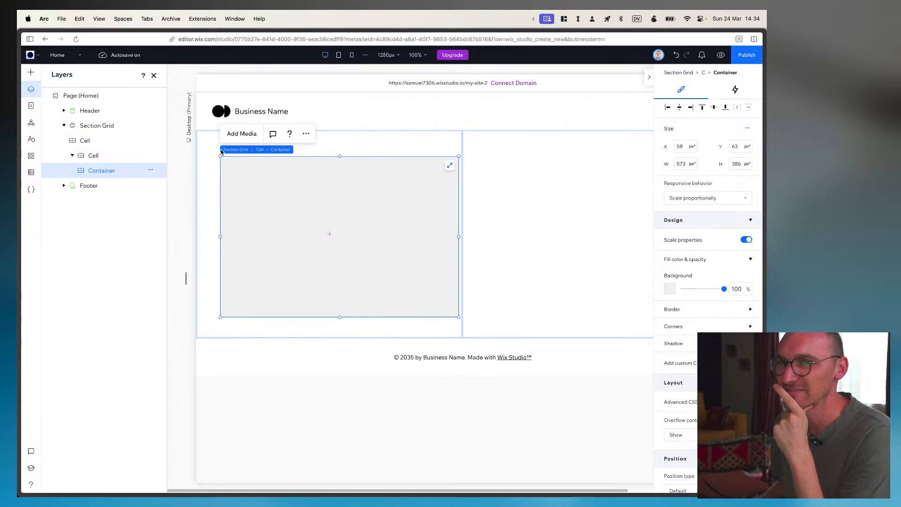
pyautogui.moveTo(220, 156); pyautogui.dragTo(249, 177)
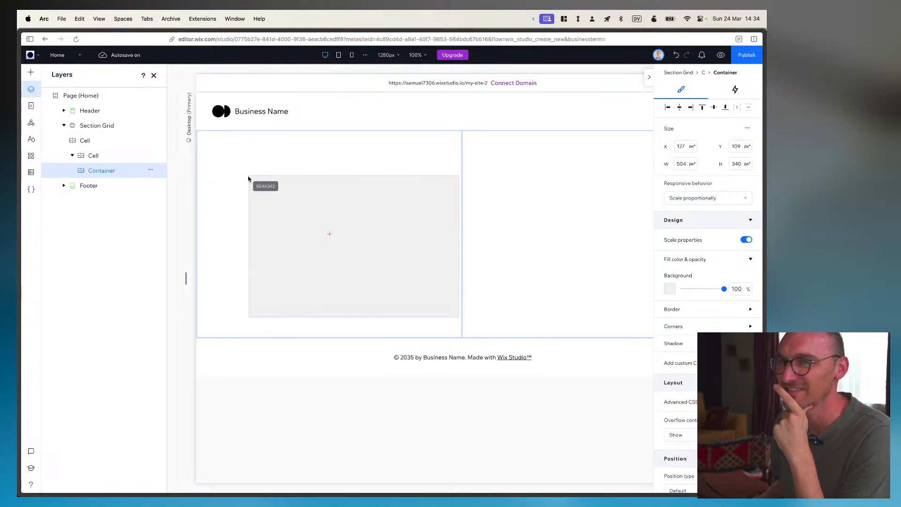
pyautogui.moveTo(354, 219); pyautogui.dragTo(304, 177)
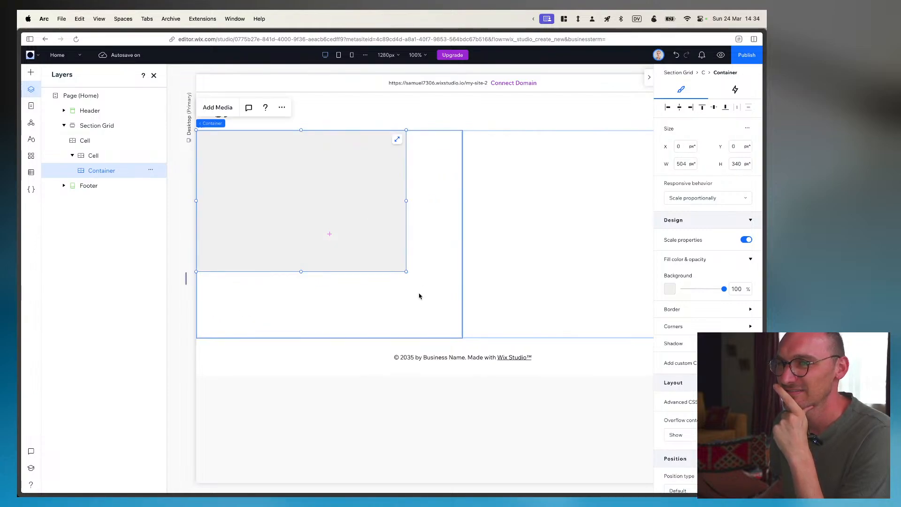
# Enlarge the container to about 639 × 431 px across the left cell and center it vertically
pyautogui.moveTo(374, 244); pyautogui.dragTo(376, 244)
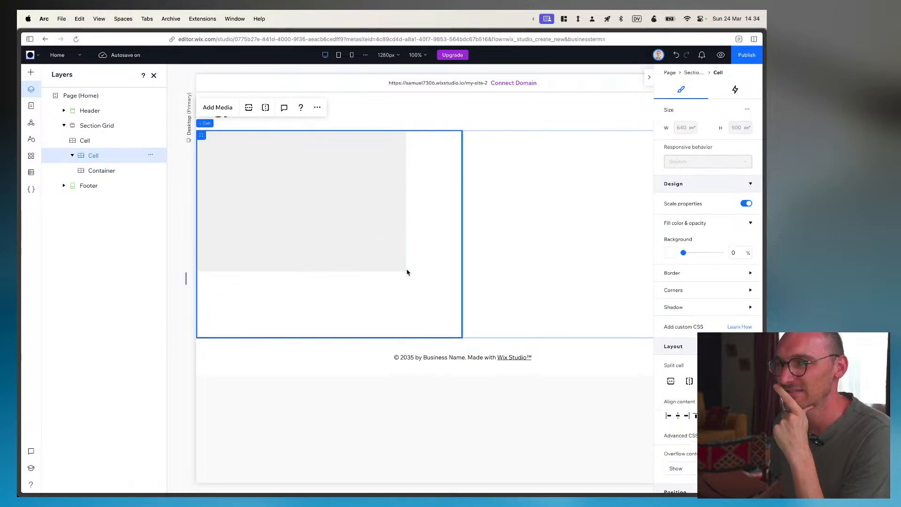
pyautogui.moveTo(407, 271); pyautogui.dragTo(430, 357)
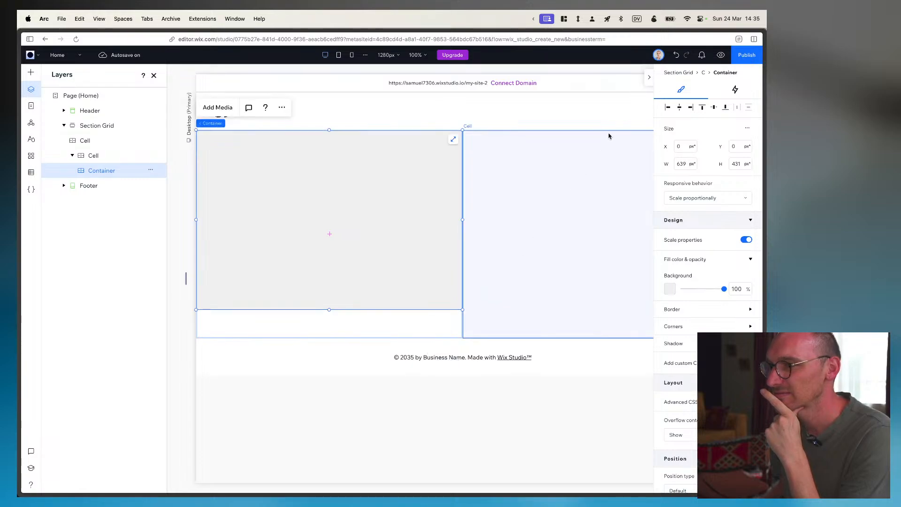
pyautogui.click(714, 108)
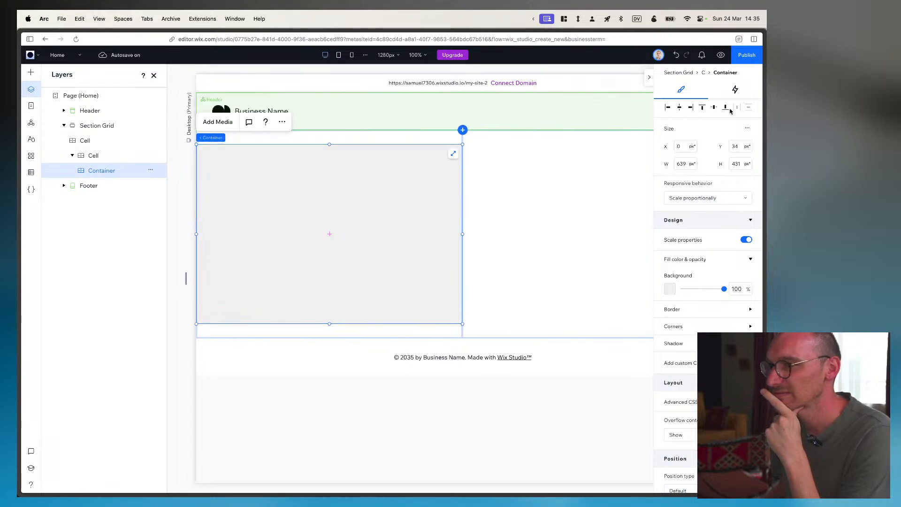
pyautogui.scroll(-1, 701, 184)
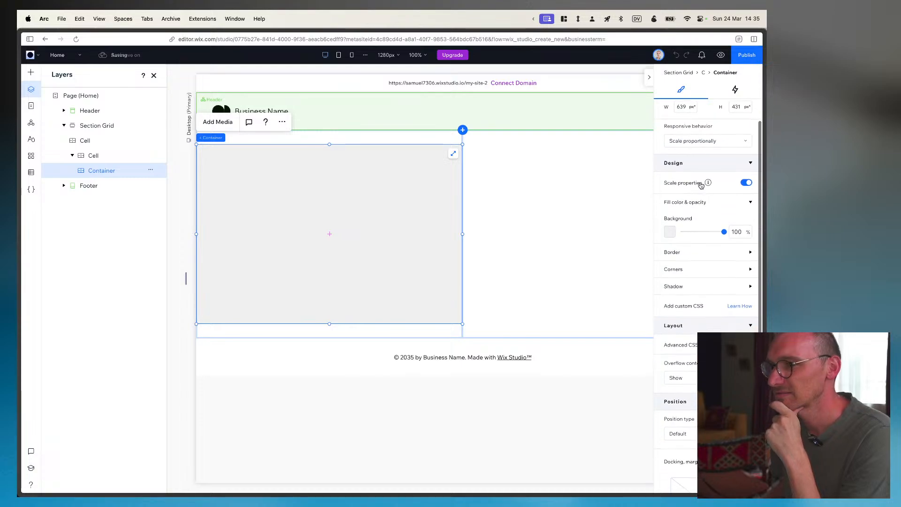
# Check the left cell's background color choices and bring up the site color styles for the theme colors
pyautogui.click(90, 154)
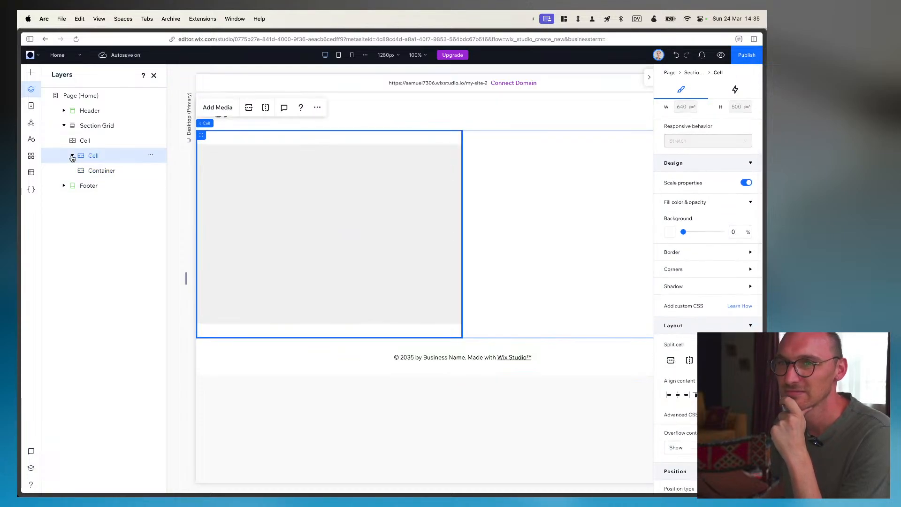
pyautogui.click(72, 157)
pyautogui.click(73, 157)
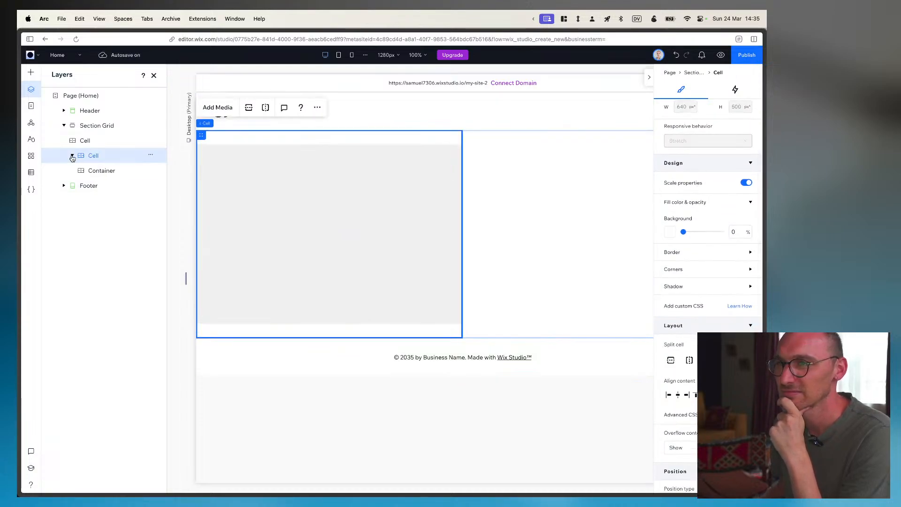
pyautogui.click(92, 170)
pyautogui.click(91, 157)
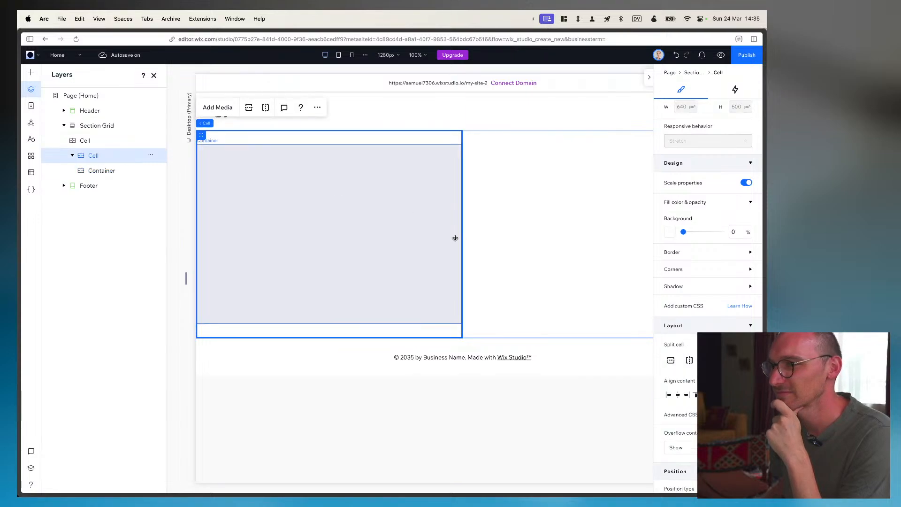
pyautogui.click(673, 234)
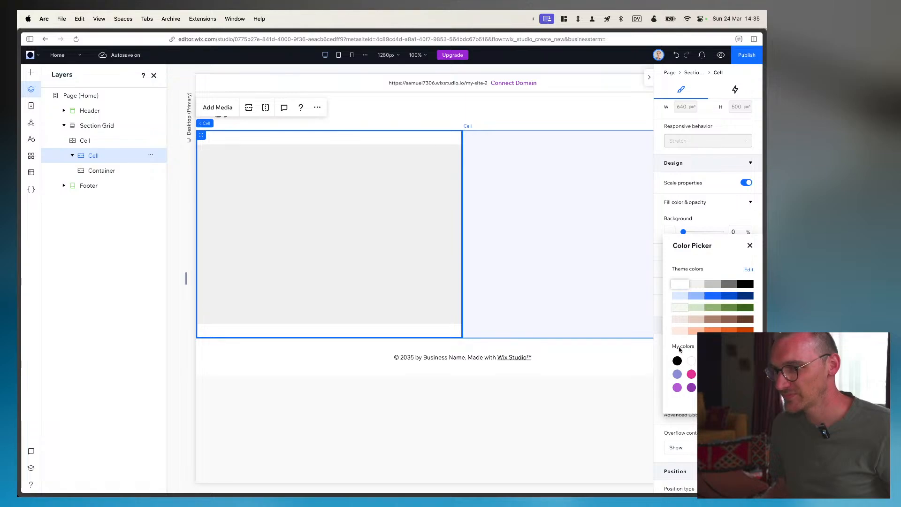
pyautogui.click(749, 270)
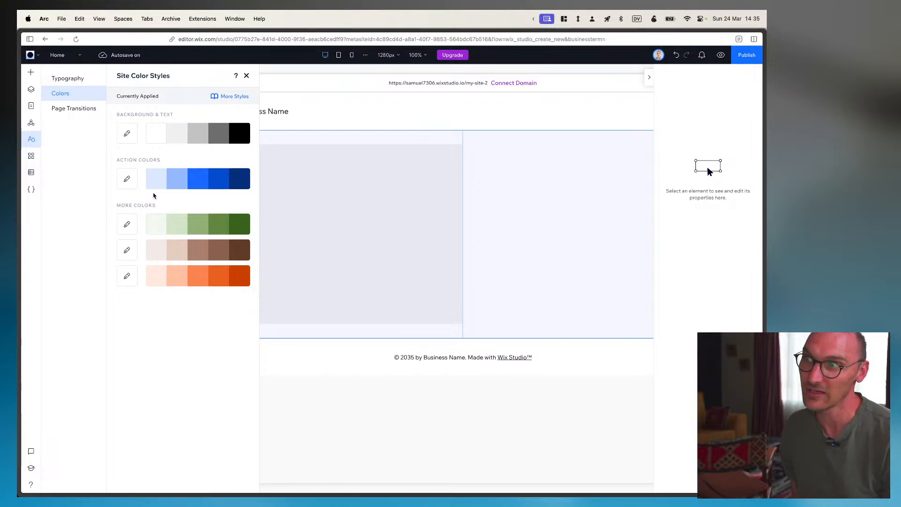
# Stretch the container to the left cell's full height, at Y 0 and 500 px high
pyautogui.click(362, 213)
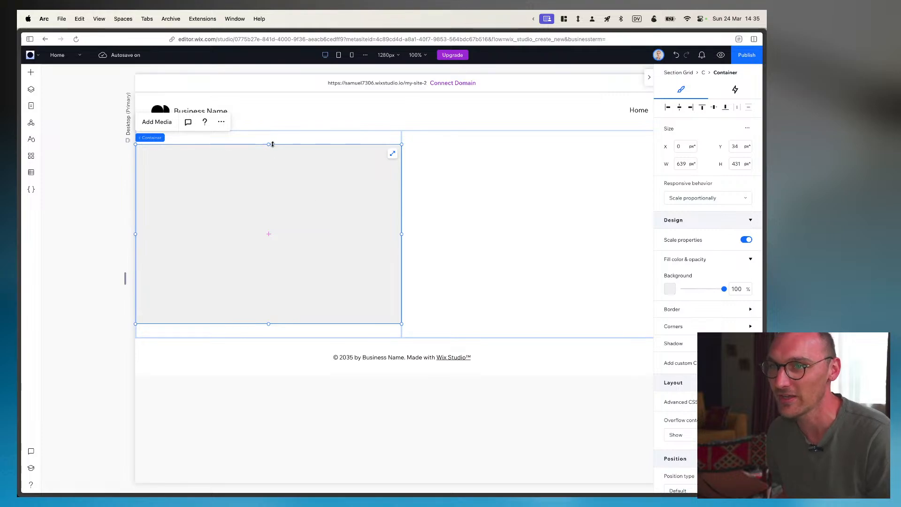
pyautogui.moveTo(271, 144); pyautogui.dragTo(278, 128)
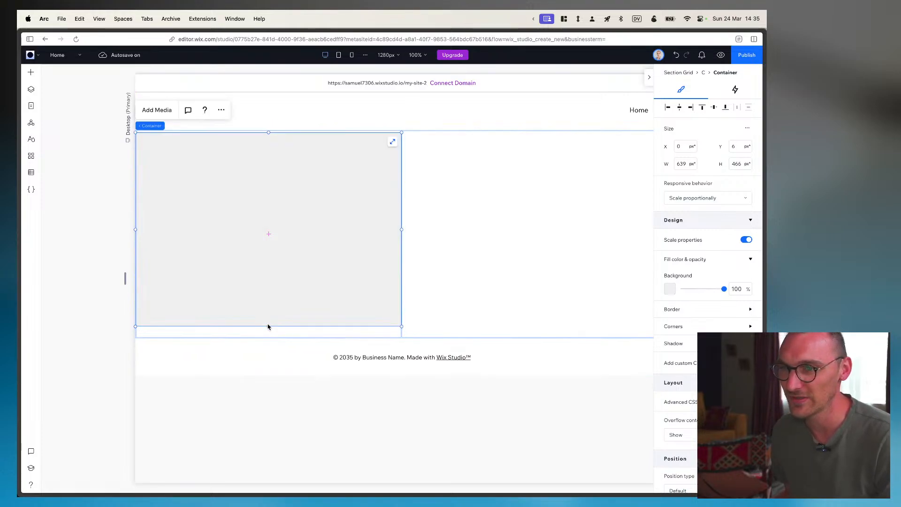
pyautogui.moveTo(268, 324); pyautogui.dragTo(268, 338)
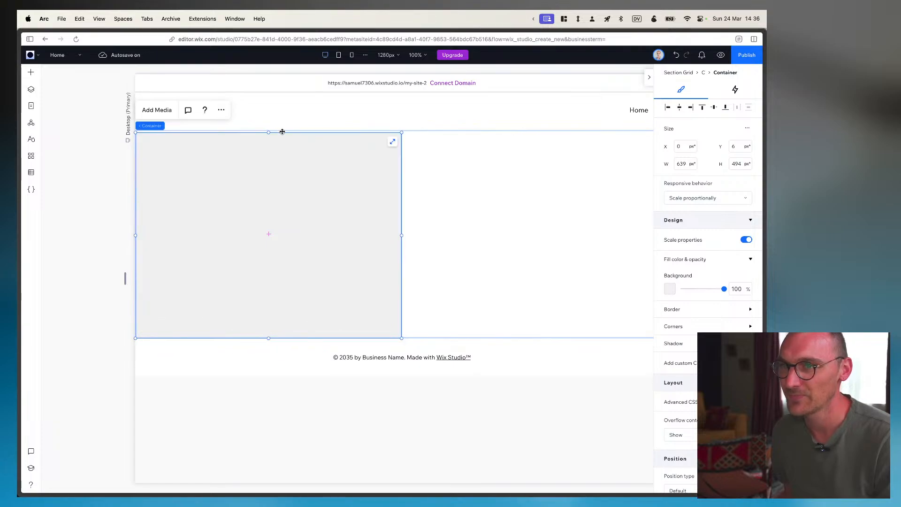
pyautogui.moveTo(269, 131); pyautogui.dragTo(270, 130)
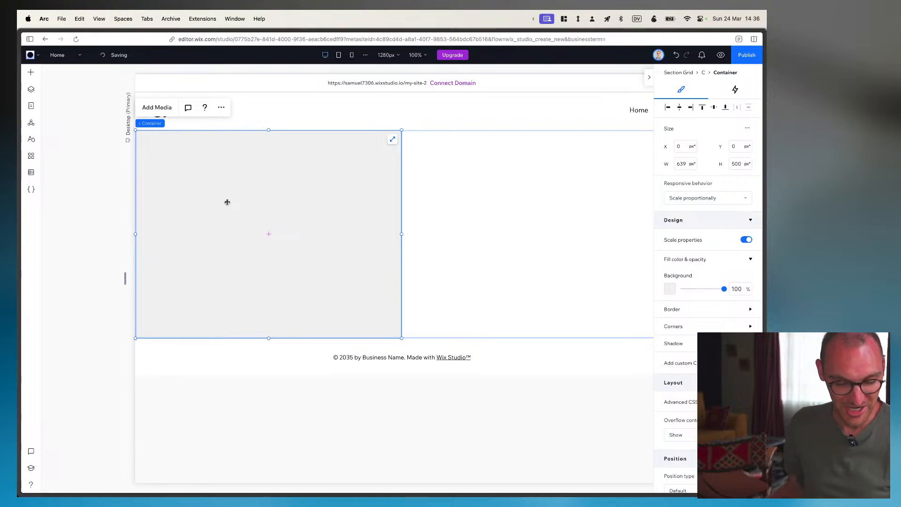
# Try moving the container over to the right cell, and undo the move
pyautogui.moveTo(228, 201); pyautogui.dragTo(498, 207)
pyautogui.press('super+z')
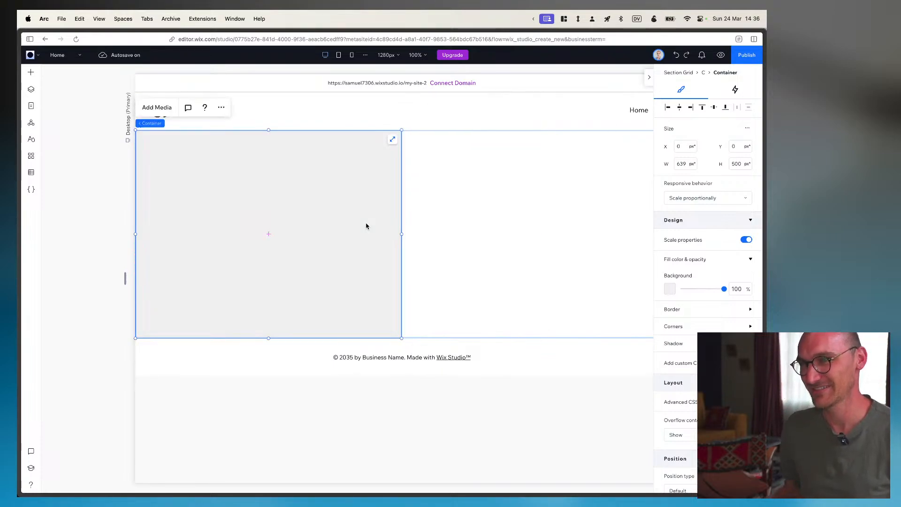
# Widen the grid's left column to about 793 px and fit its container to the same width
pyautogui.moveTo(401, 227); pyautogui.dragTo(471, 203)
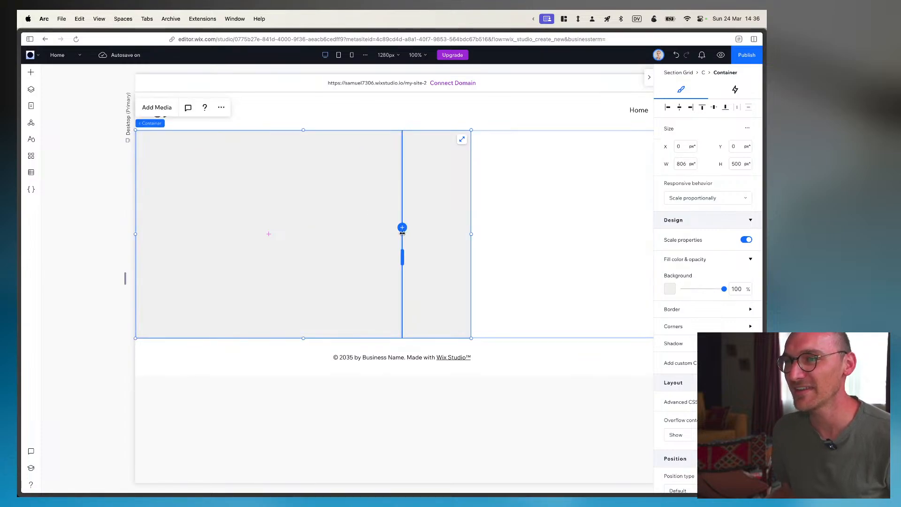
pyautogui.moveTo(401, 228); pyautogui.dragTo(467, 221)
pyautogui.click(508, 222)
pyautogui.click(387, 229)
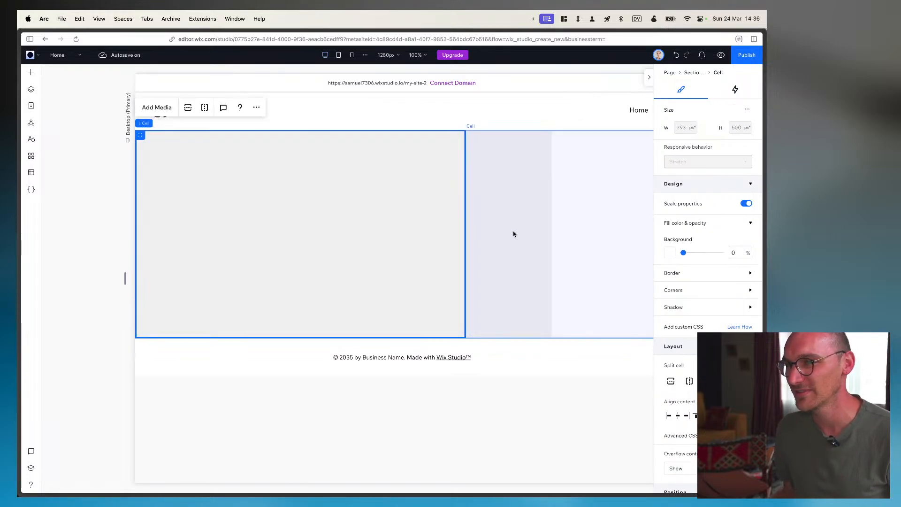
pyautogui.click(382, 189)
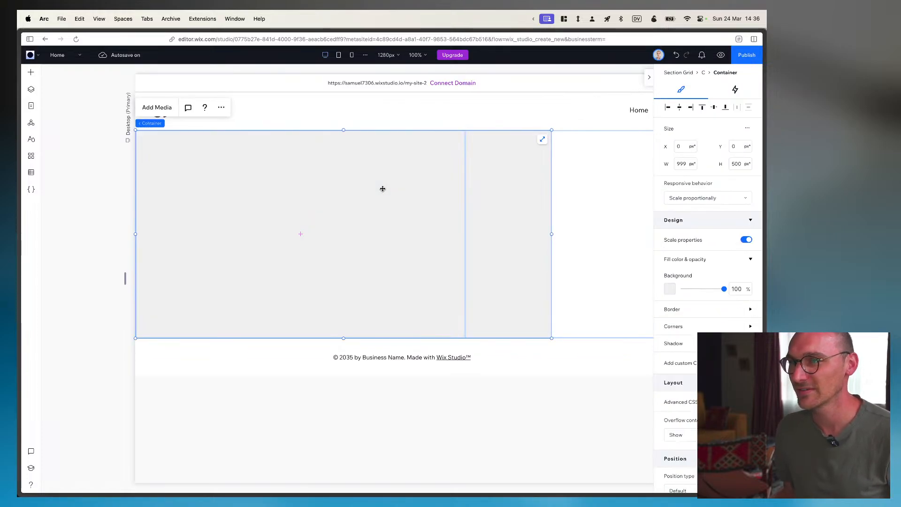
pyautogui.moveTo(552, 234); pyautogui.dragTo(466, 233)
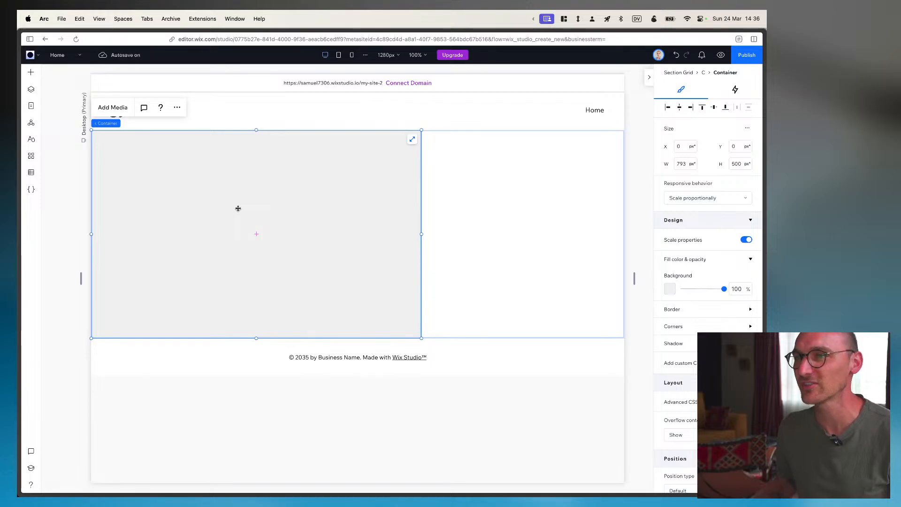
# Add a new container to the right cell and stretch it to fill the whole cell
pyautogui.click(519, 244)
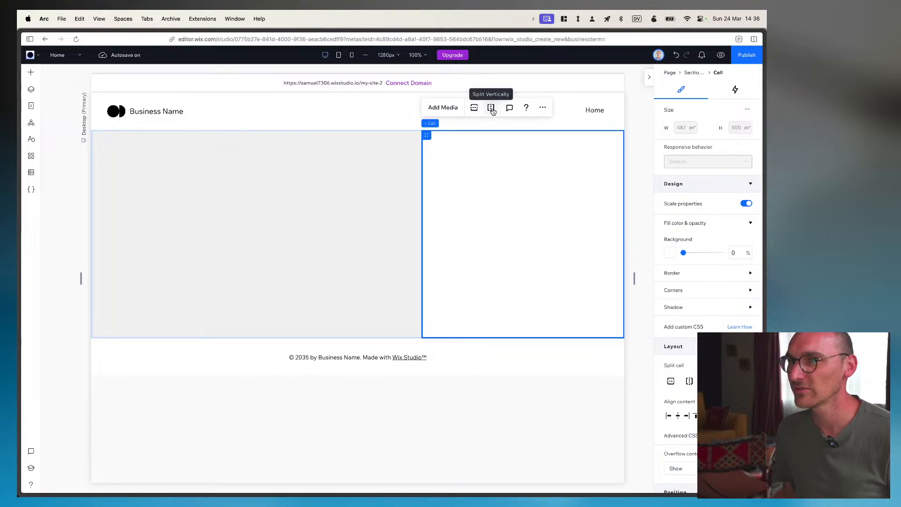
pyautogui.click(31, 74)
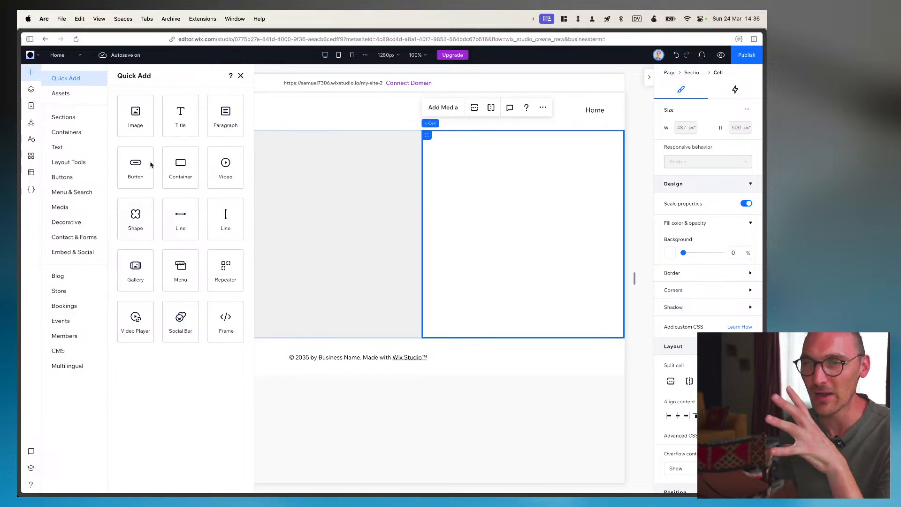
pyautogui.moveTo(180, 167); pyautogui.dragTo(505, 199)
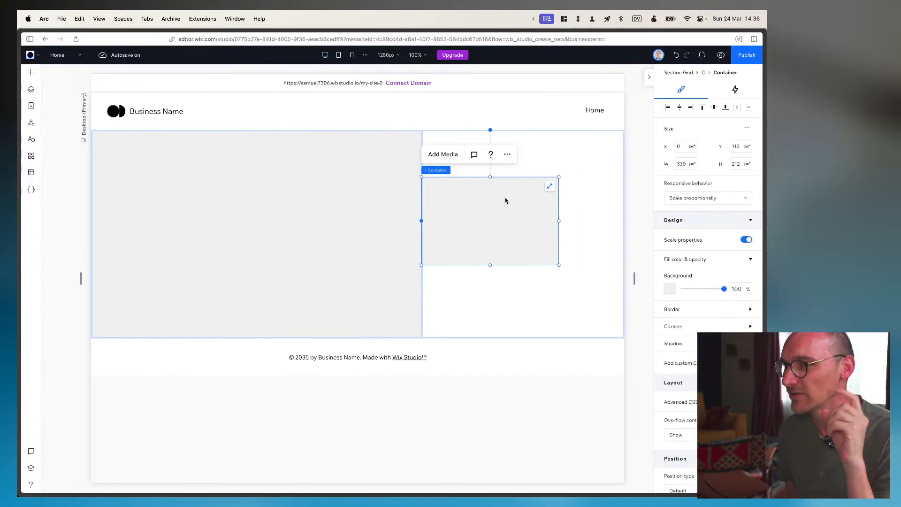
pyautogui.click(551, 188)
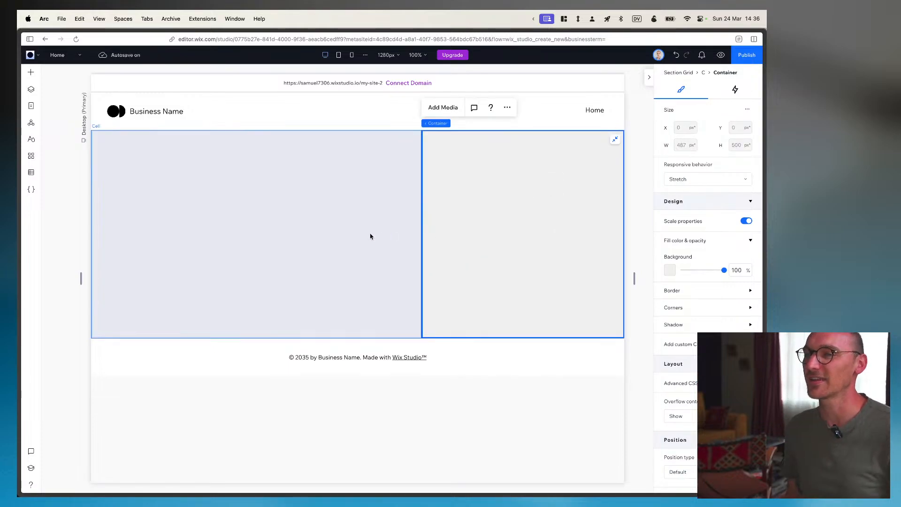
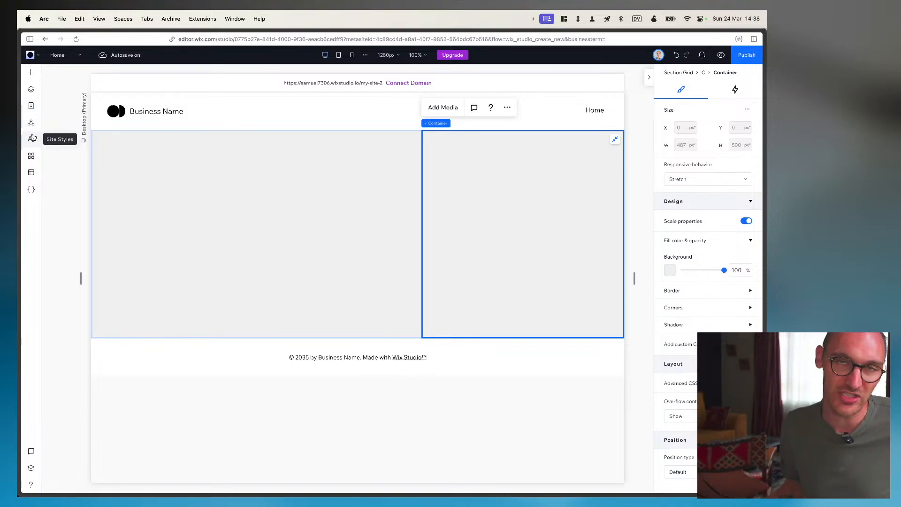
# Look through the popular apps offered for the site in the App Manager
pyautogui.click(34, 158)
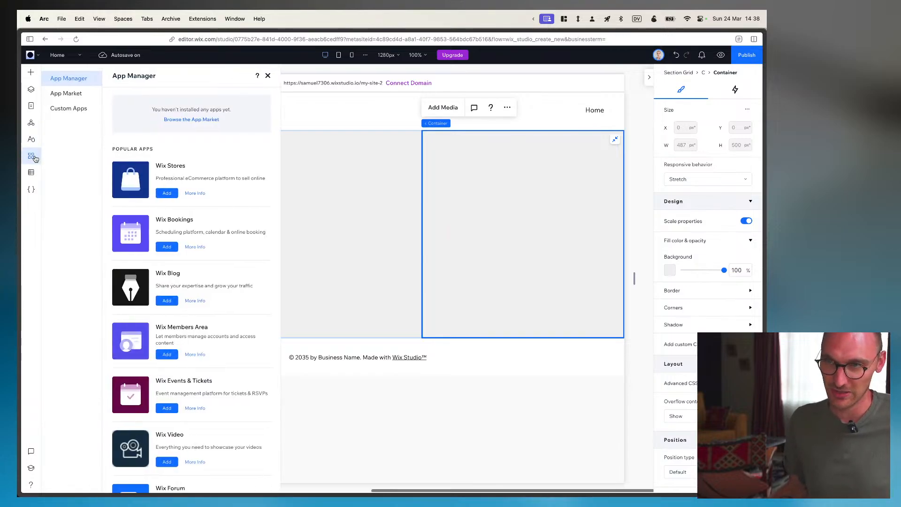
pyautogui.scroll(-5, 140, 303)
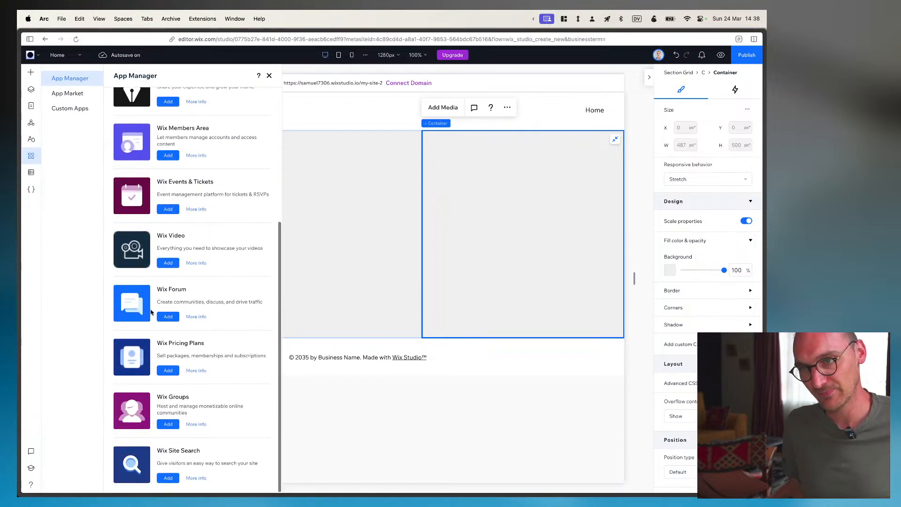
# Close the App Manager and take a brief look at the site styles
pyautogui.scroll(5, 177, 410)
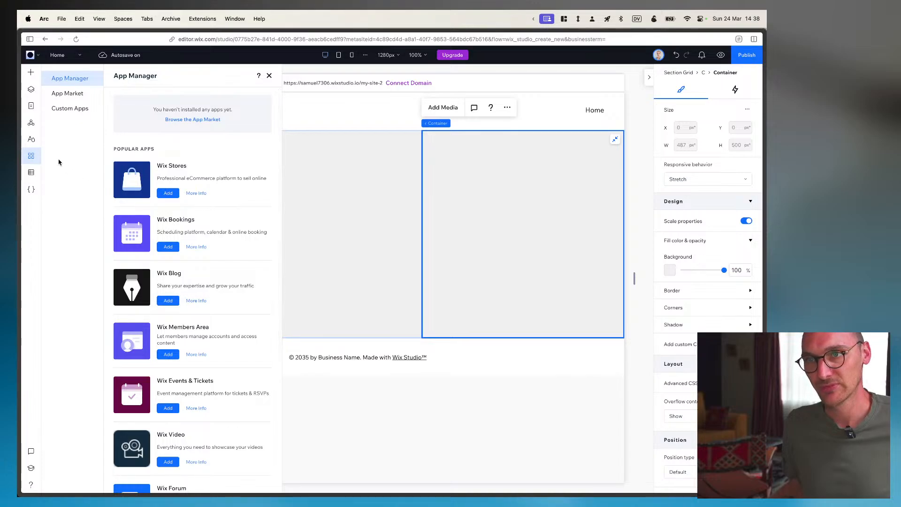
pyautogui.click(33, 159)
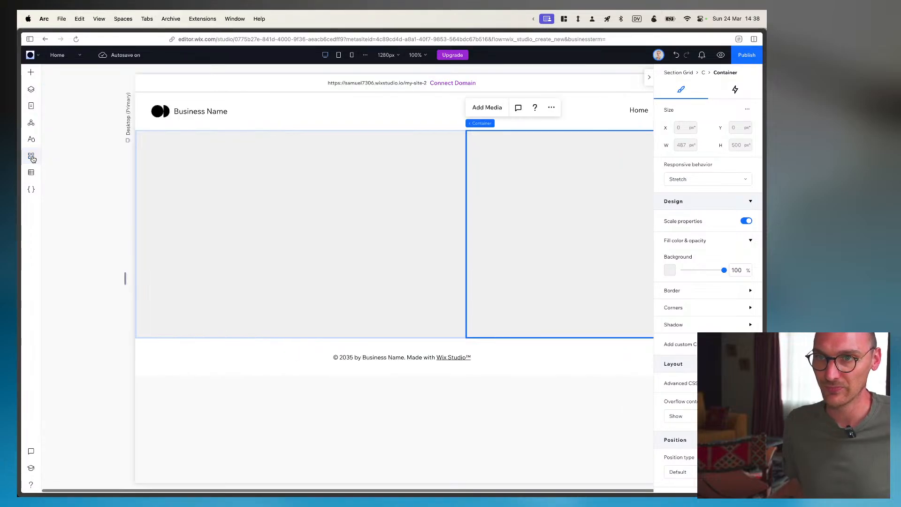
pyautogui.click(31, 139)
pyautogui.click(32, 141)
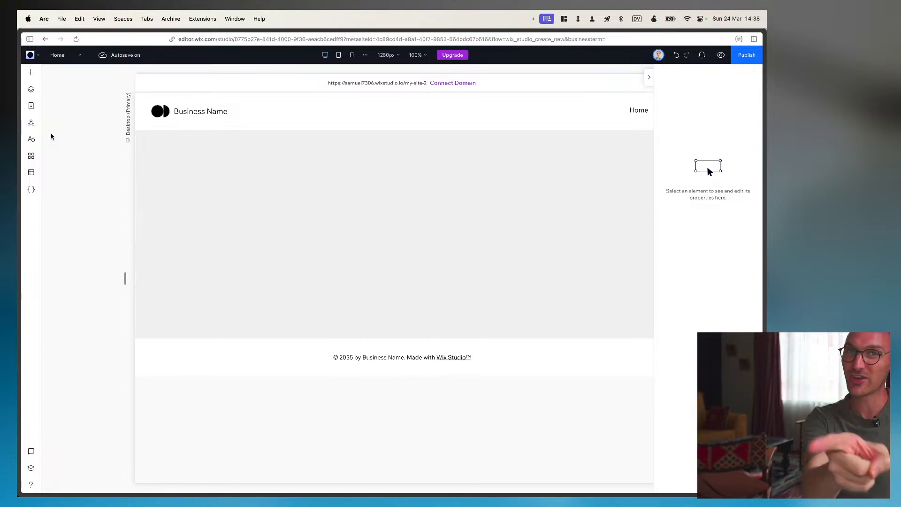
# Select the left cell's container and release it from full-cell size to 555 × 350 px
pyautogui.click(254, 226)
pyautogui.click(448, 219)
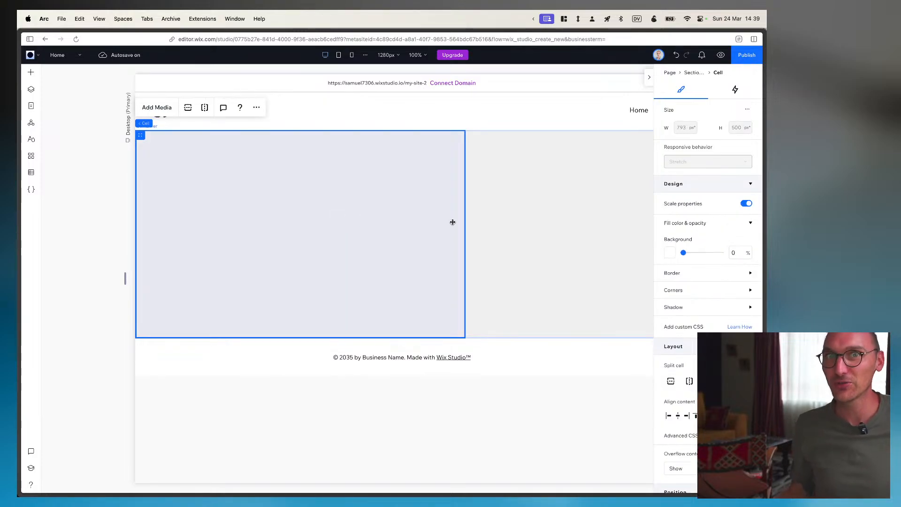
pyautogui.click(567, 221)
pyautogui.click(379, 220)
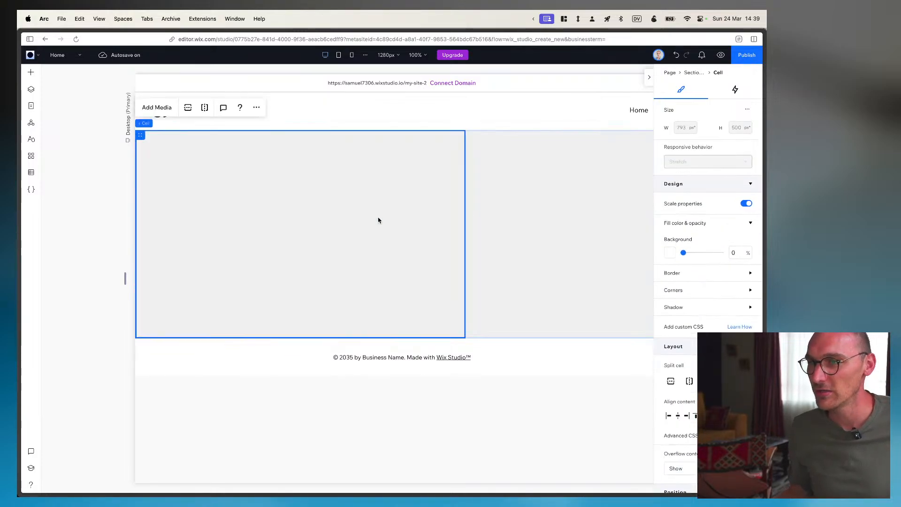
pyautogui.click(410, 264)
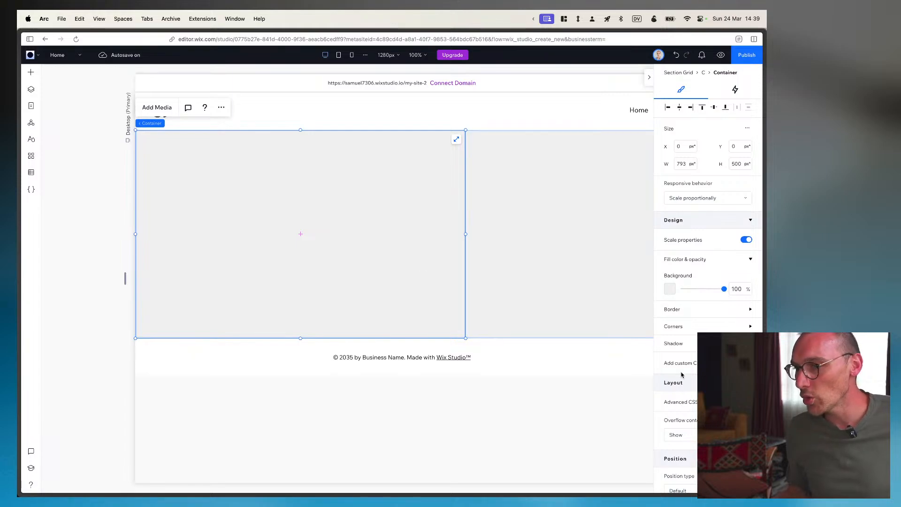
pyautogui.scroll(-2, 684, 373)
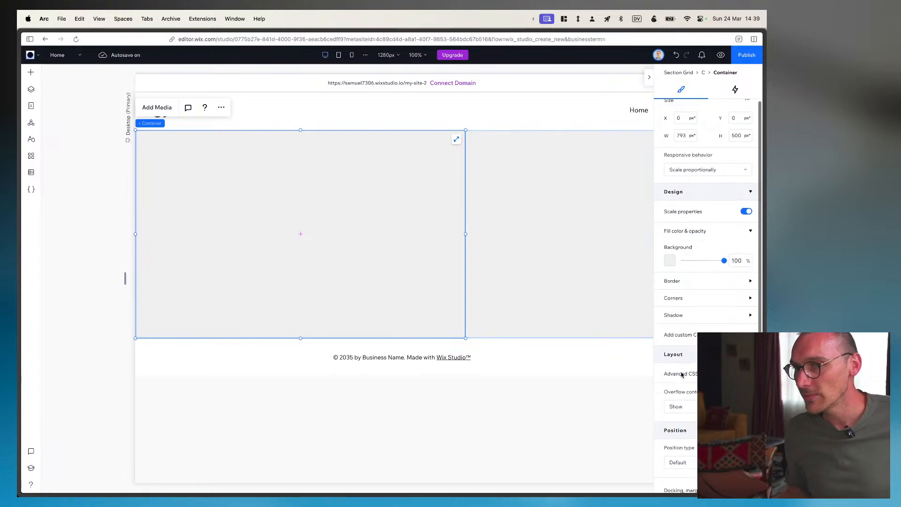
pyautogui.click(455, 143)
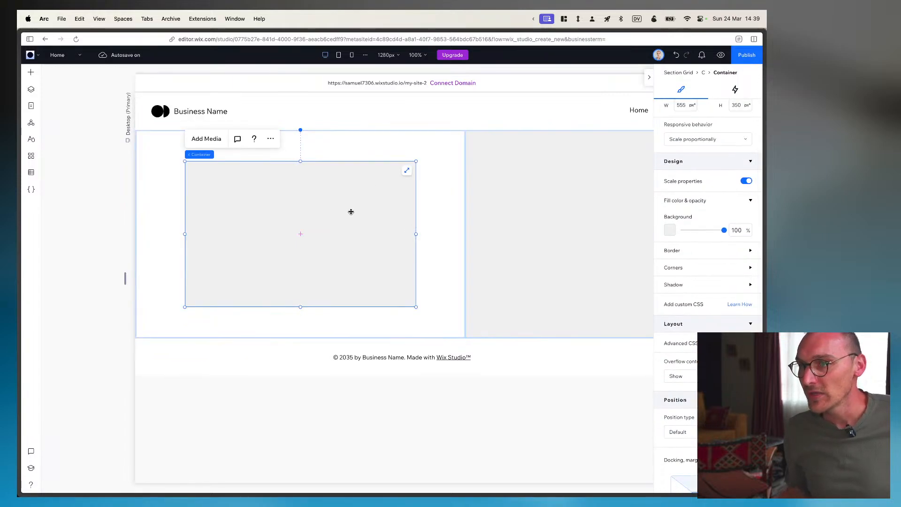
pyautogui.scroll(-3, 699, 305)
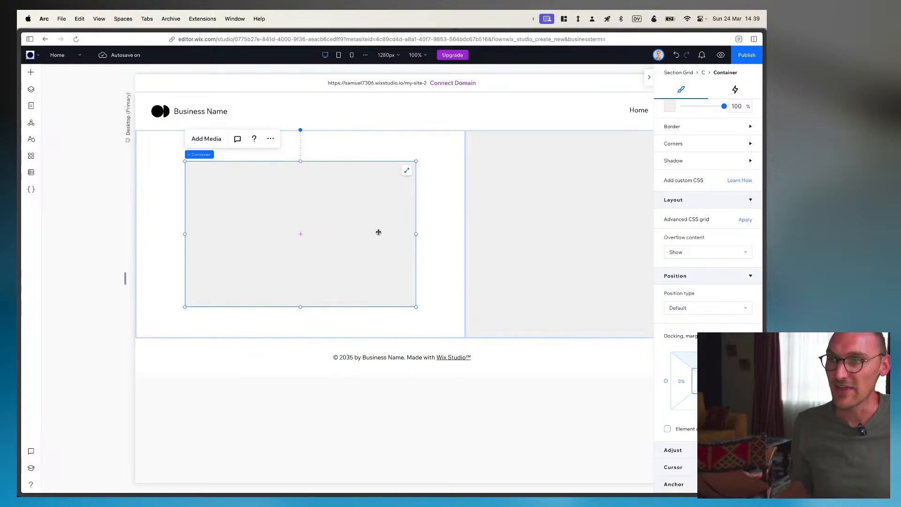
# Move the container up and to the right within the left cell, to about X 185 px and Y 49 px
pyautogui.moveTo(378, 231)
pyautogui.mouseDown()
pyautogui.moveTo(330, 218)
pyautogui.moveTo(388, 221)
pyautogui.moveTo(375, 228)
pyautogui.mouseUp()
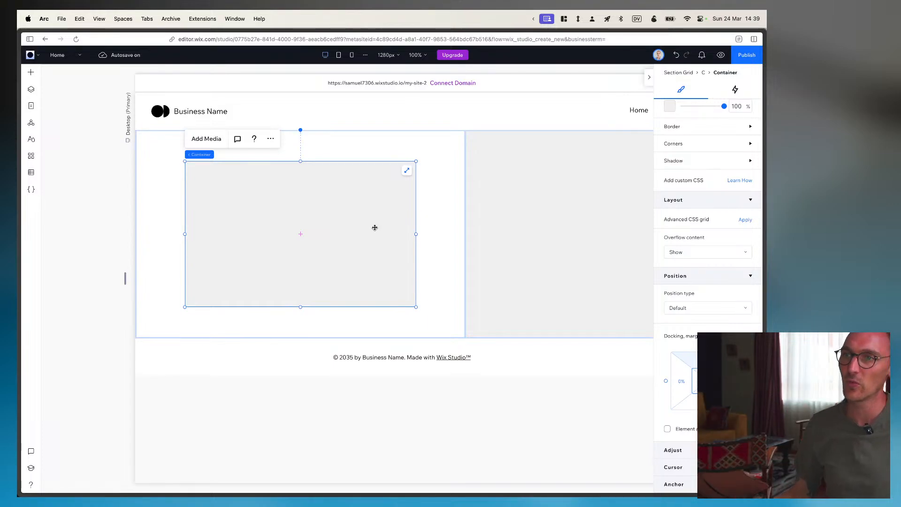
pyautogui.moveTo(375, 227); pyautogui.dragTo(402, 219)
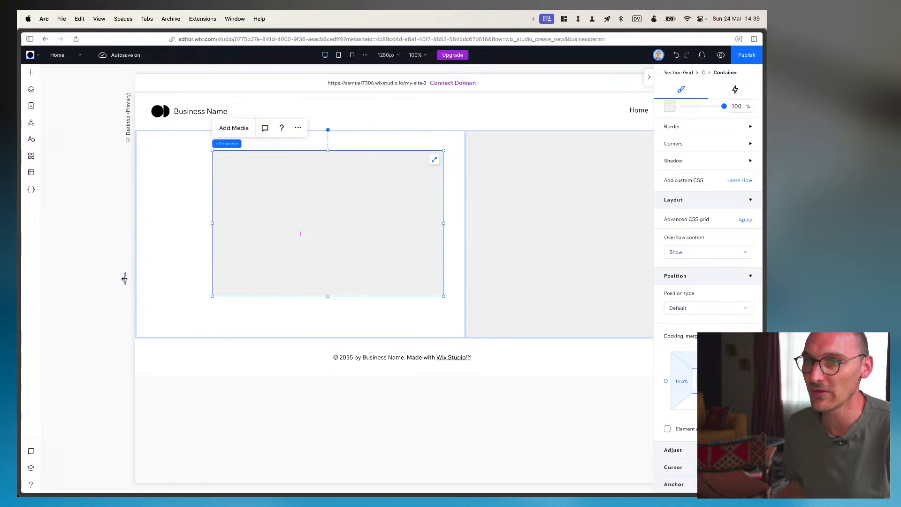
pyautogui.moveTo(124, 279)
pyautogui.mouseDown()
pyautogui.moveTo(183, 279)
pyautogui.moveTo(126, 278)
pyautogui.mouseUp()
pyautogui.click(292, 235)
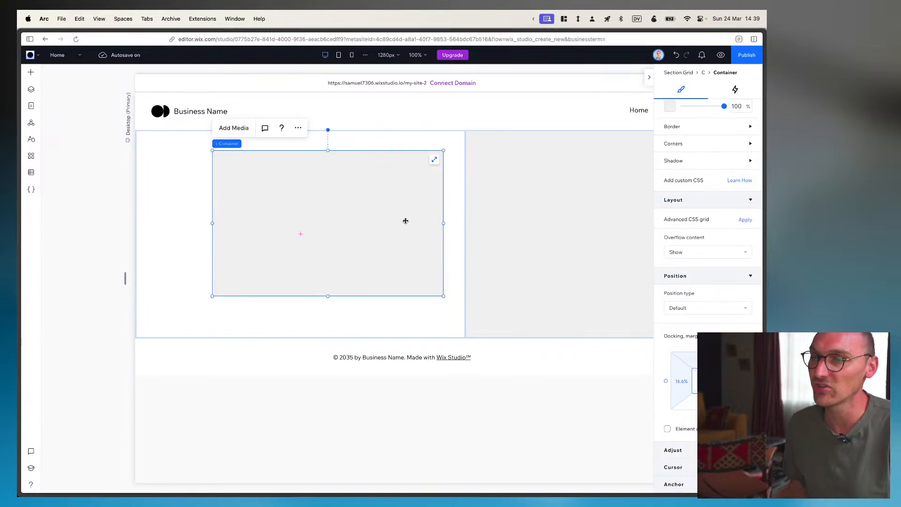
# Read the explanation of the pixel value for the container's X position
pyautogui.scroll(5, 695, 150)
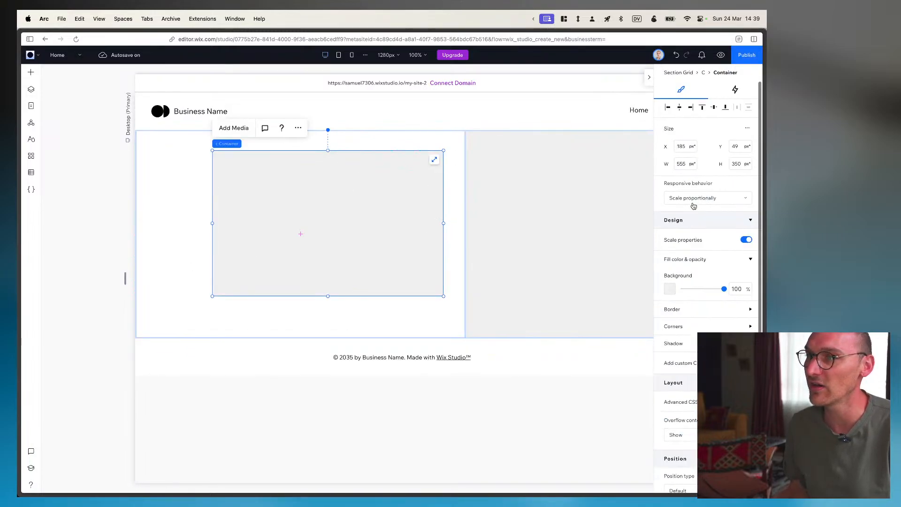
pyautogui.scroll(10, 695, 150)
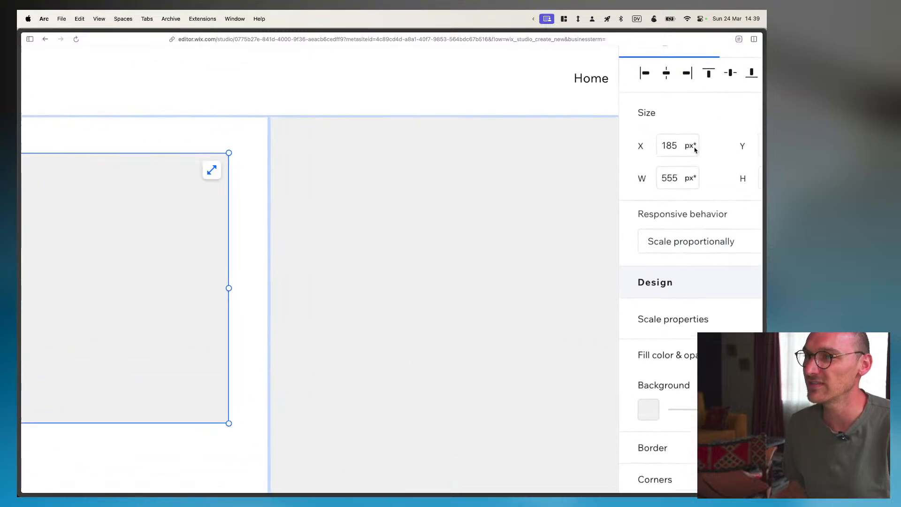
pyautogui.moveTo(695, 149)
pyautogui.scroll(1, 688, 151)
pyautogui.scroll(3, 688, 150)
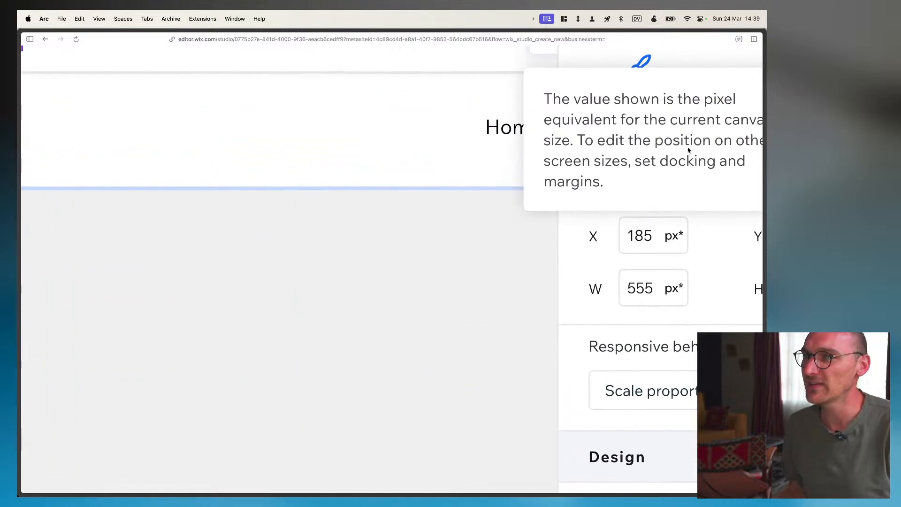
pyautogui.scroll(-10, 670, 155)
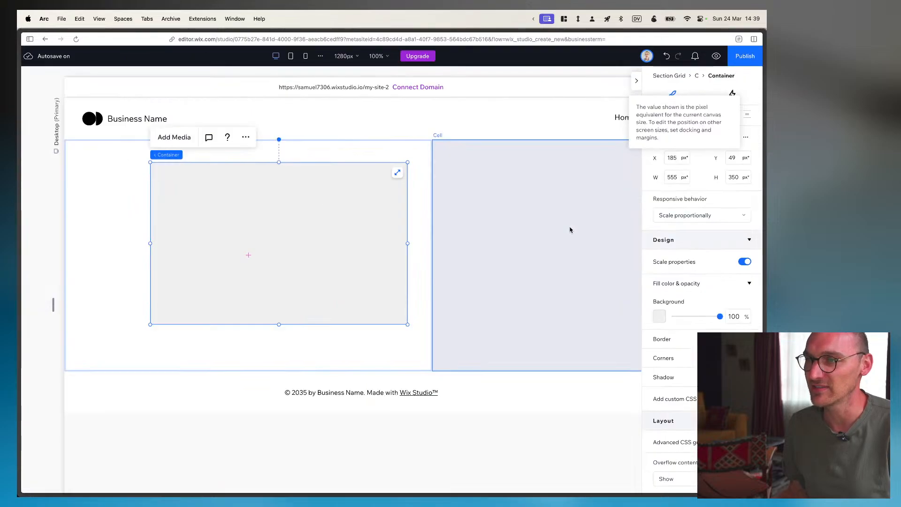
# Stretch the left container to fill its cell and review its layout and position settings
pyautogui.click(397, 173)
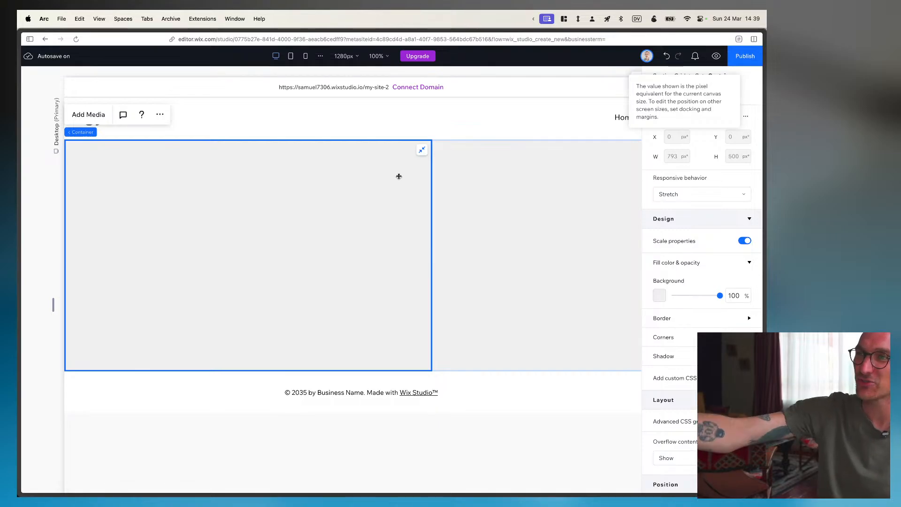
pyautogui.scroll(-3, 239, 252)
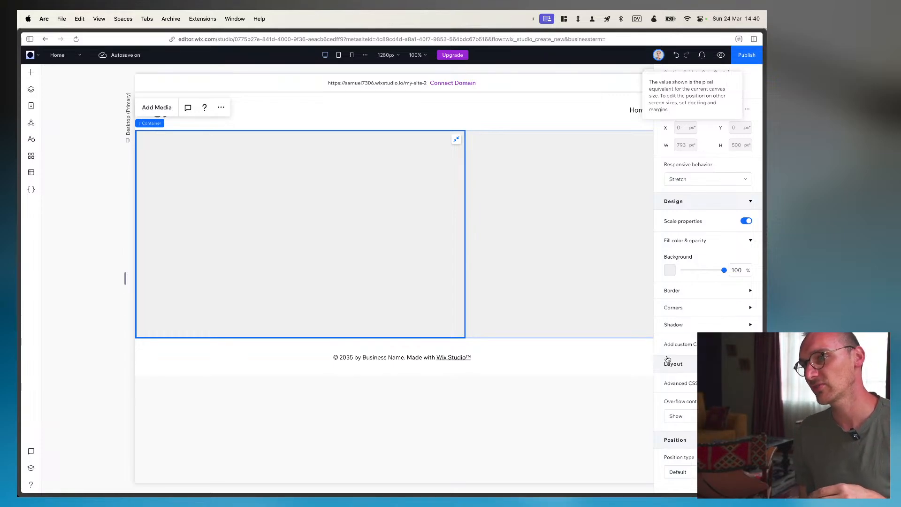
pyautogui.scroll(-5, 670, 393)
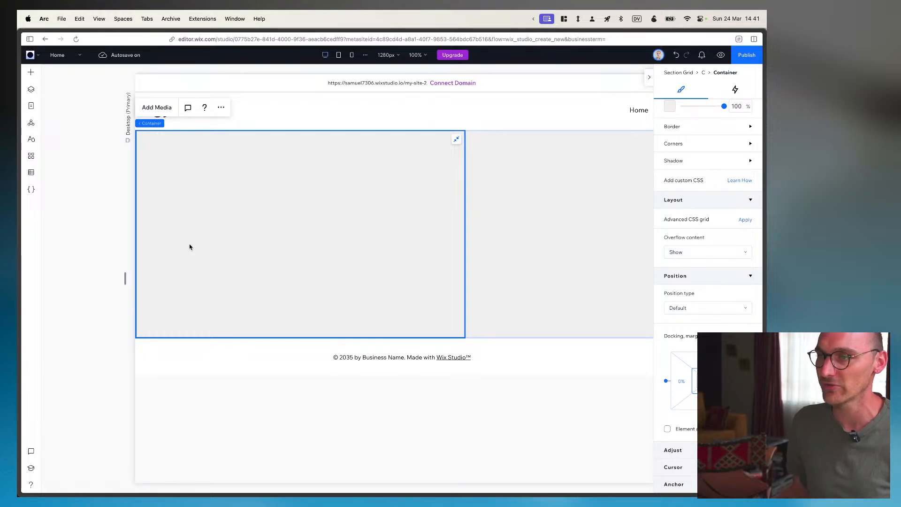
# Switch to Figma, copy the Frame 5 colour code #FDFFF7, and return to Wix Studio
pyautogui.press('super+Tab')
pyautogui.press('super+Tab')
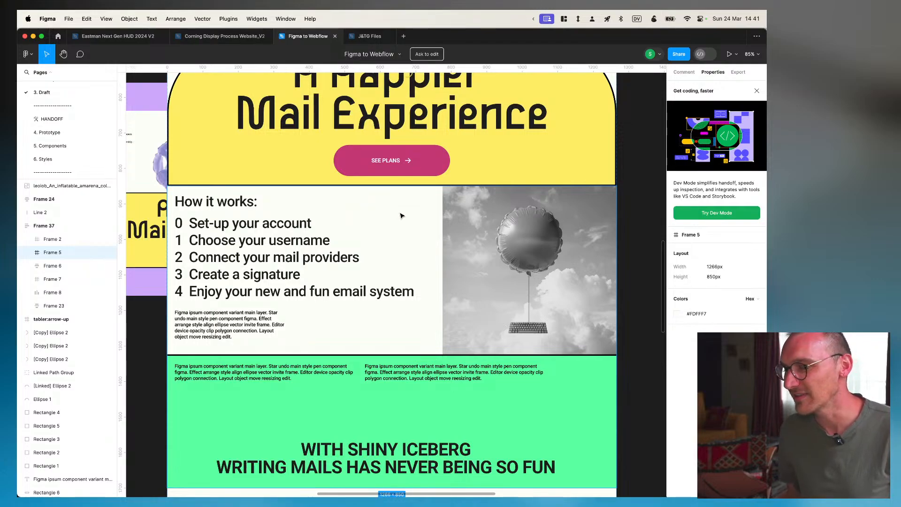
pyautogui.click(696, 313)
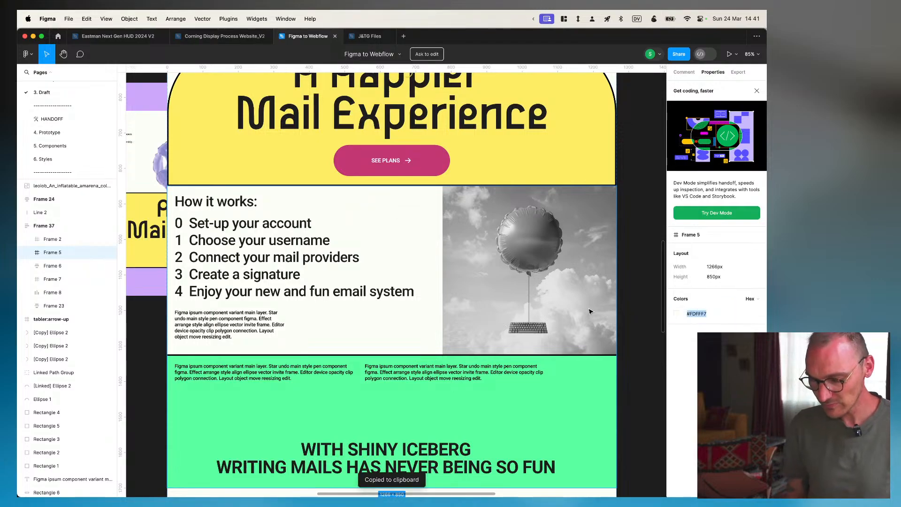
pyautogui.press('super+c')
pyautogui.press('super+Tab')
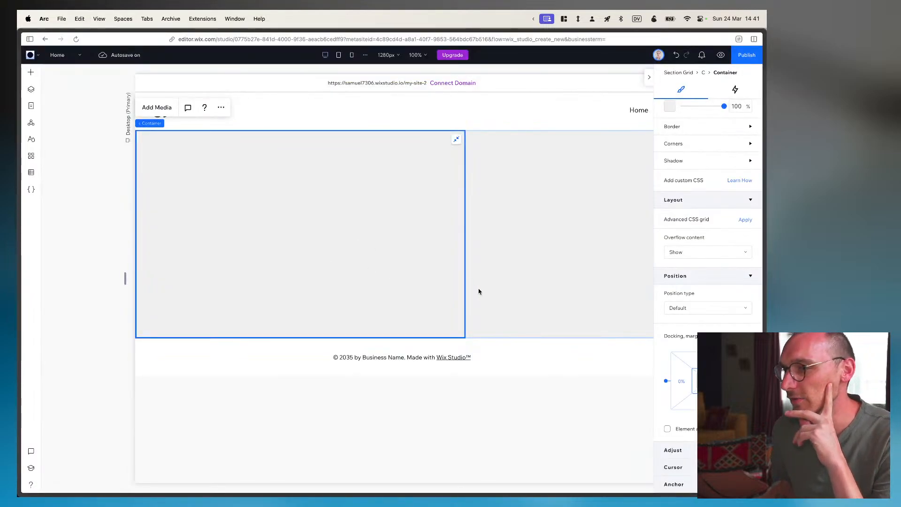
# Open the site colour styles for editing from the left container's background colour
pyautogui.scroll(4, 680, 279)
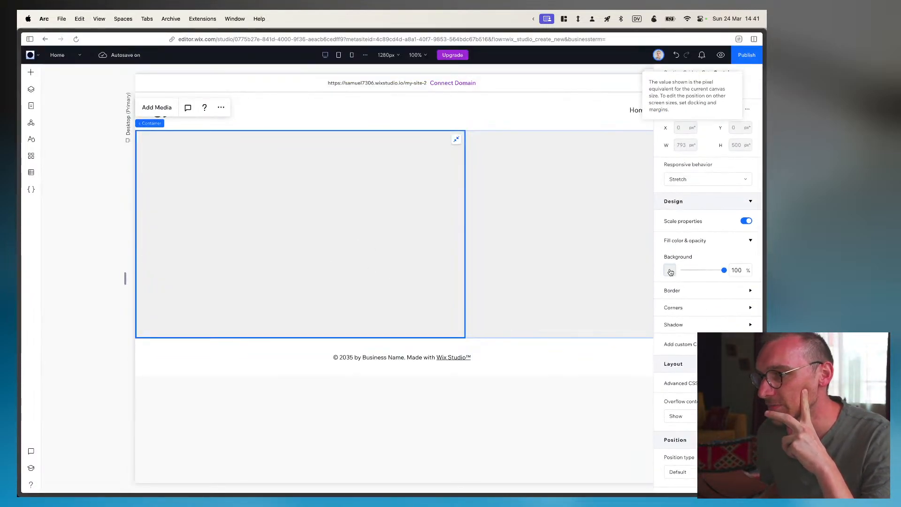
pyautogui.click(670, 271)
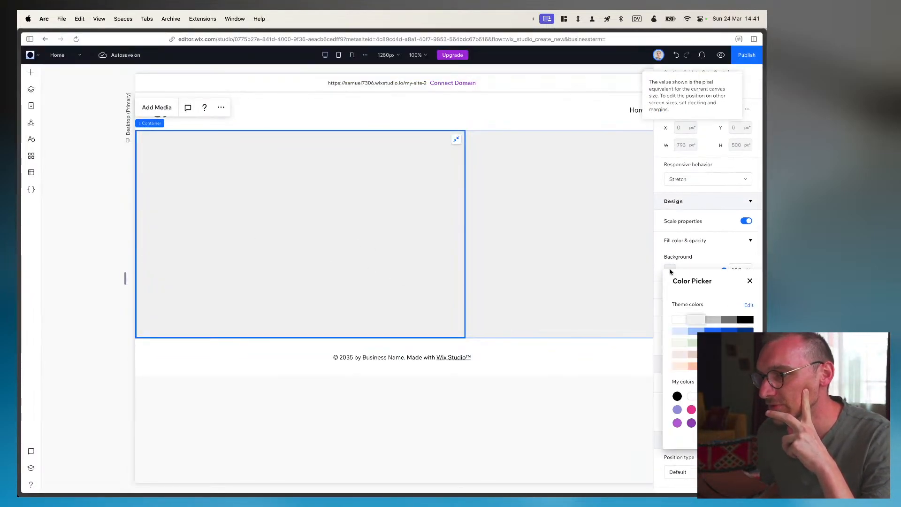
pyautogui.click(749, 306)
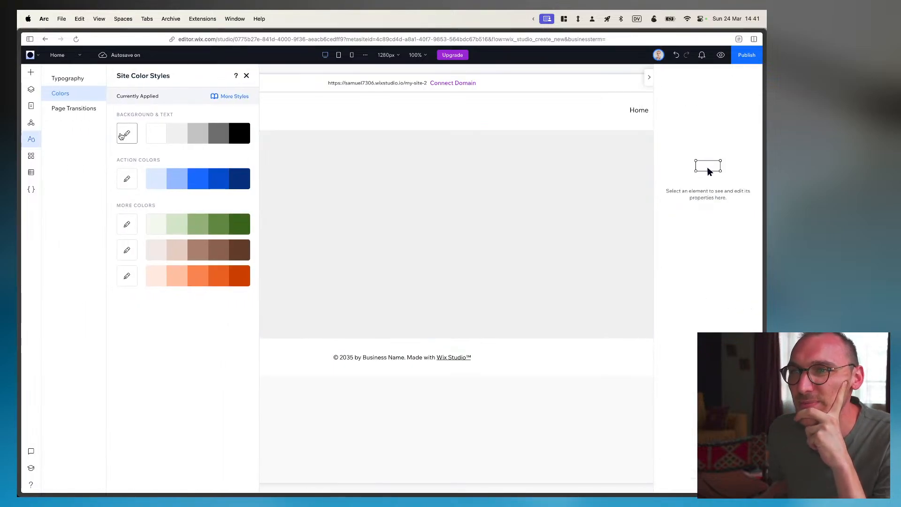
# Switch to Figma to check the colours used in the page design, and return to Wix Studio
pyautogui.press('super+Tab')
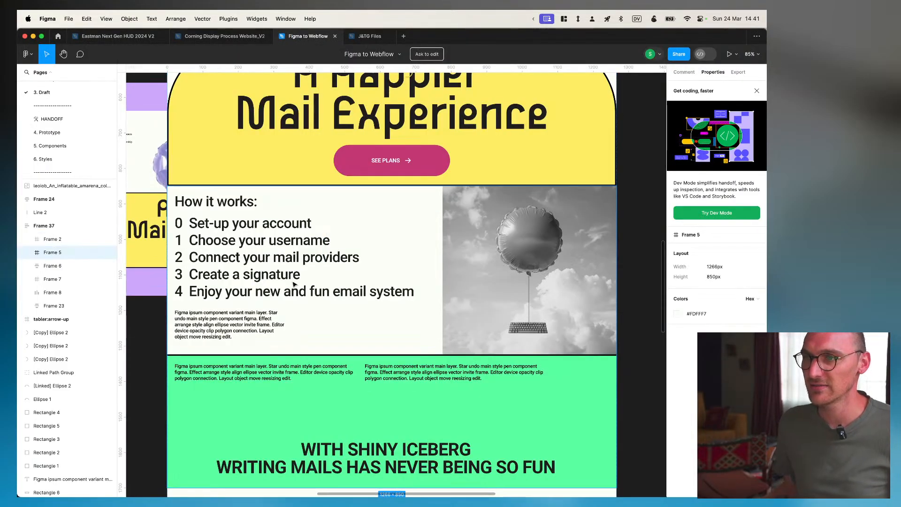
pyautogui.scroll(7, 294, 285)
pyautogui.scroll(-5, 293, 284)
pyautogui.press('super+Tab')
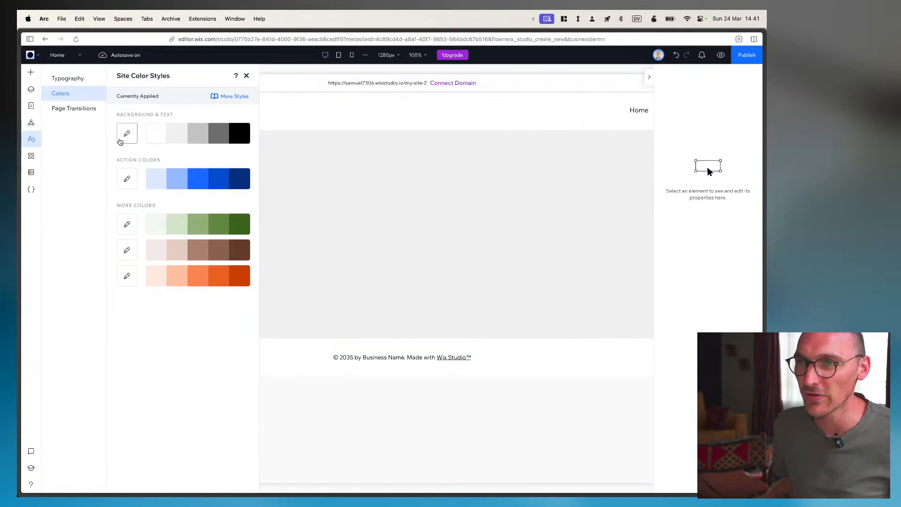
# Change the first Background & Text site colour to #FDFFF7 and apply it
pyautogui.click(126, 135)
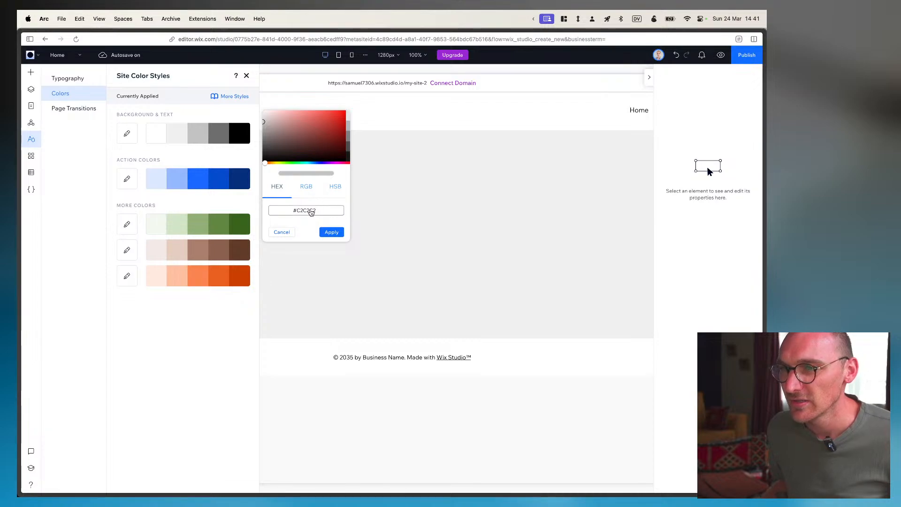
pyautogui.click(157, 136)
pyautogui.click(157, 135)
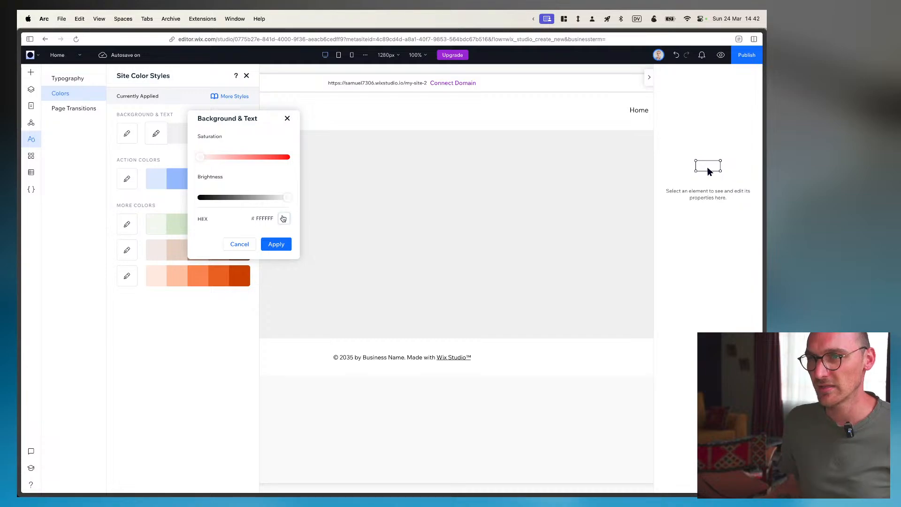
pyautogui.click(287, 222)
pyautogui.doubleClick(346, 234)
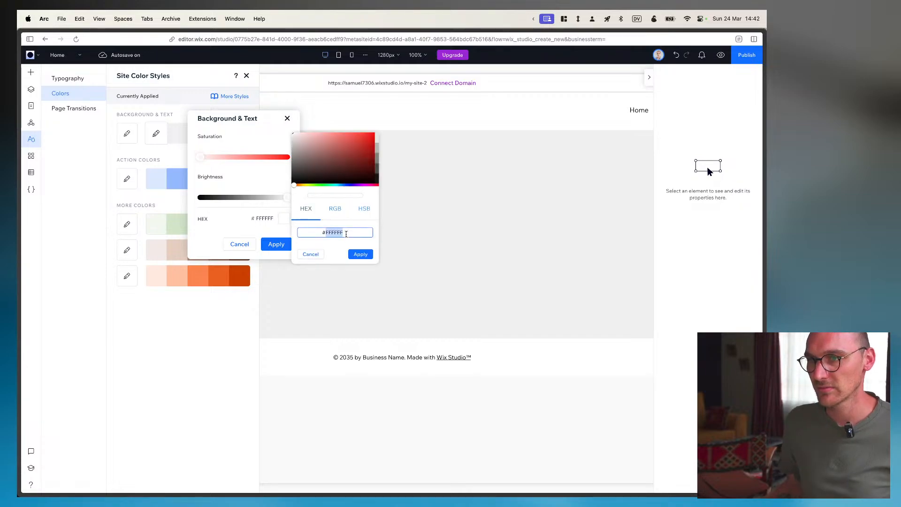
pyautogui.write('FDFFF7')
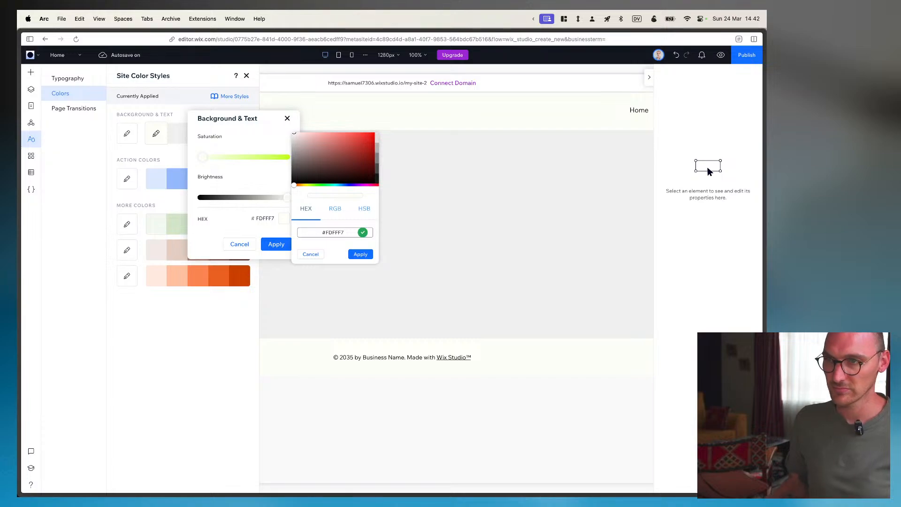
pyautogui.click(360, 254)
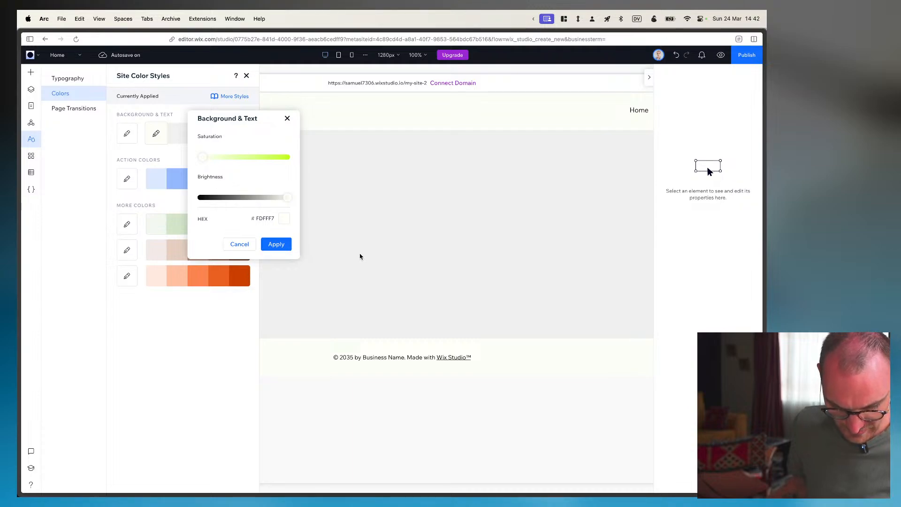
pyautogui.click(265, 244)
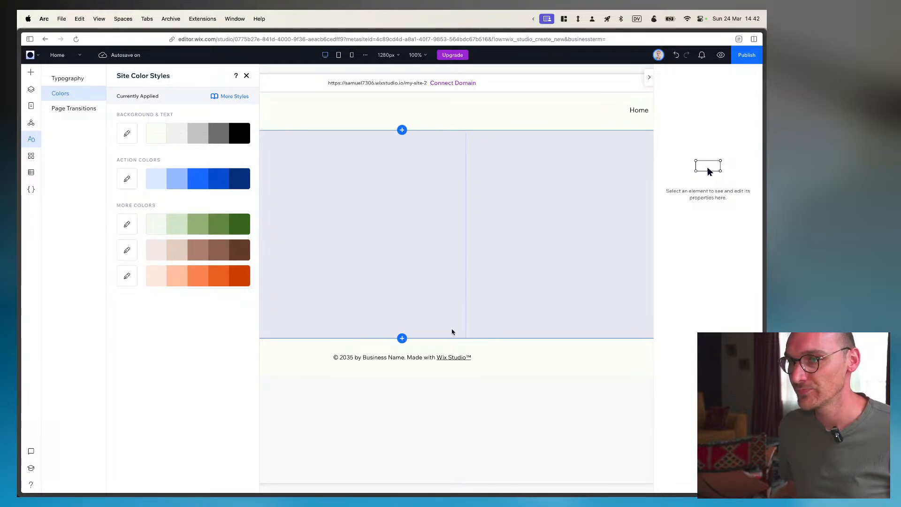
# Set the left container's background to the first Background & Text theme colour
pyautogui.click(356, 207)
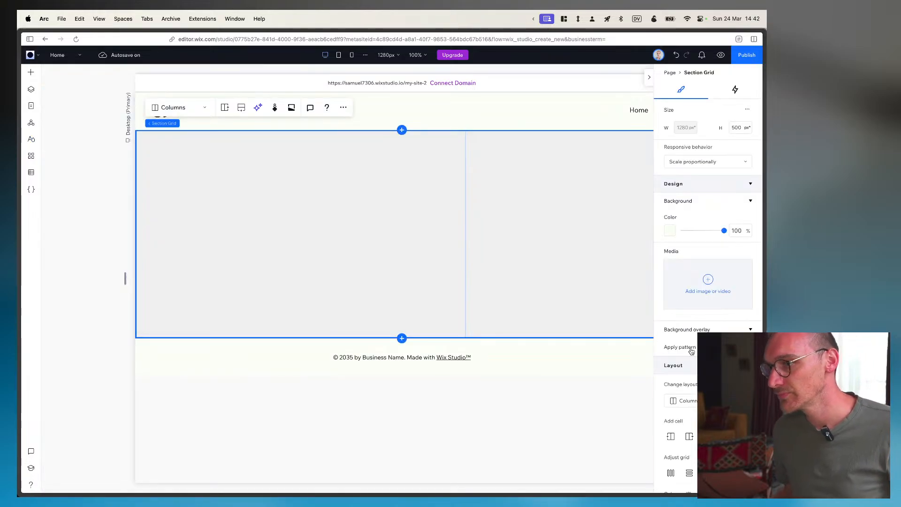
pyautogui.scroll(-2, 693, 329)
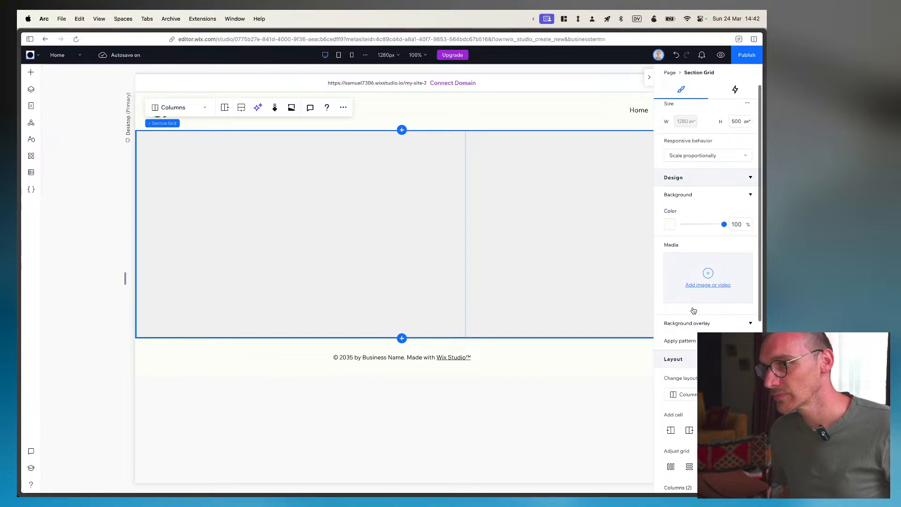
pyautogui.click(285, 169)
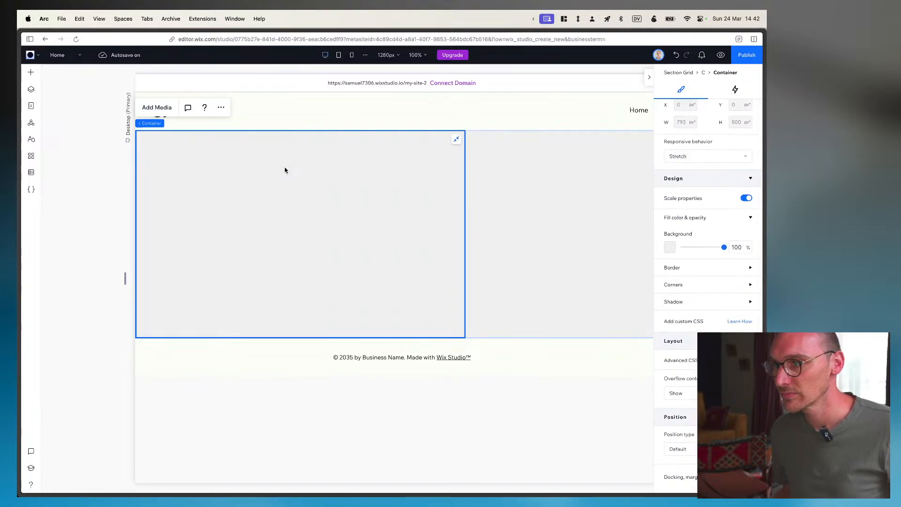
pyautogui.click(670, 248)
pyautogui.click(679, 301)
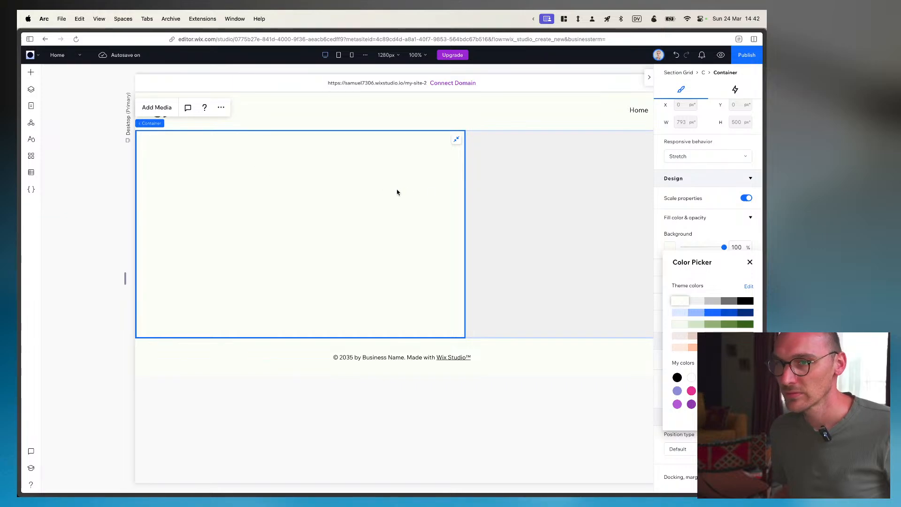
pyautogui.click(519, 202)
# Check the "How it works" section in Figma, return to Wix Studio and set the left container's background opacity to 34%
pyautogui.press('super+Tab')
pyautogui.press('super+Tab')
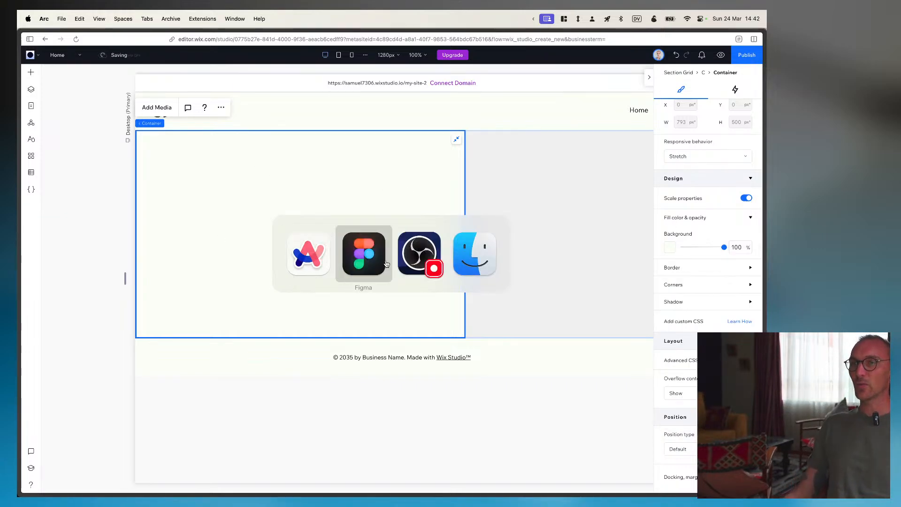
pyautogui.scroll(10, 378, 267)
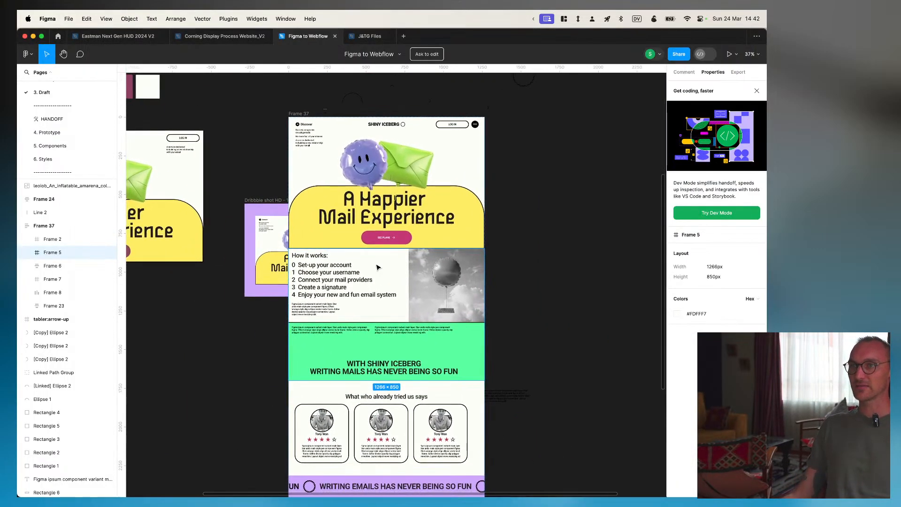
pyautogui.press('super+Tab')
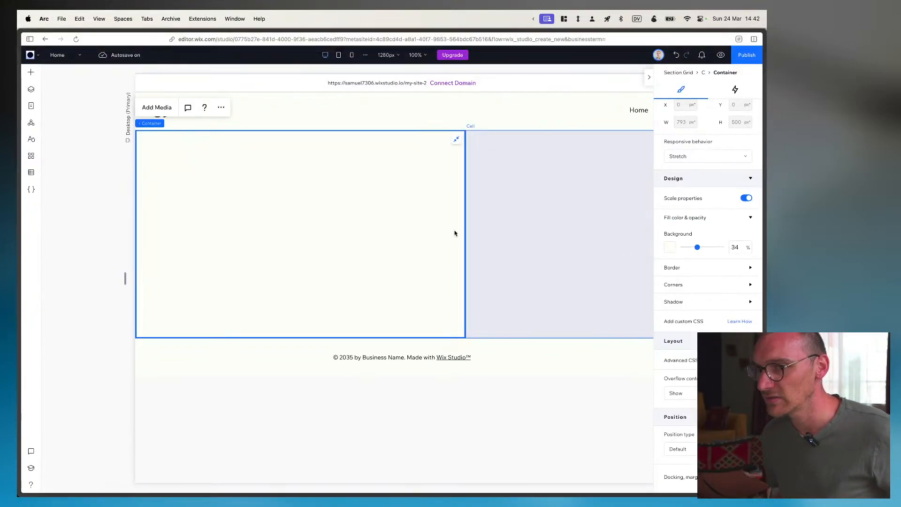
# Switch to Figma and export the black-and-white balloon image from Frame 5 as a 2x JPG into the Pictures folder
pyautogui.press('super+Tab')
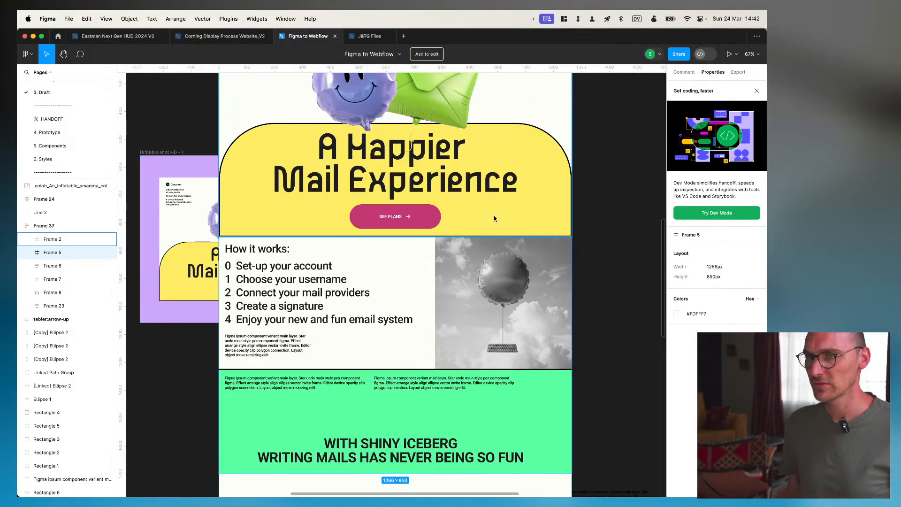
pyautogui.click(464, 301)
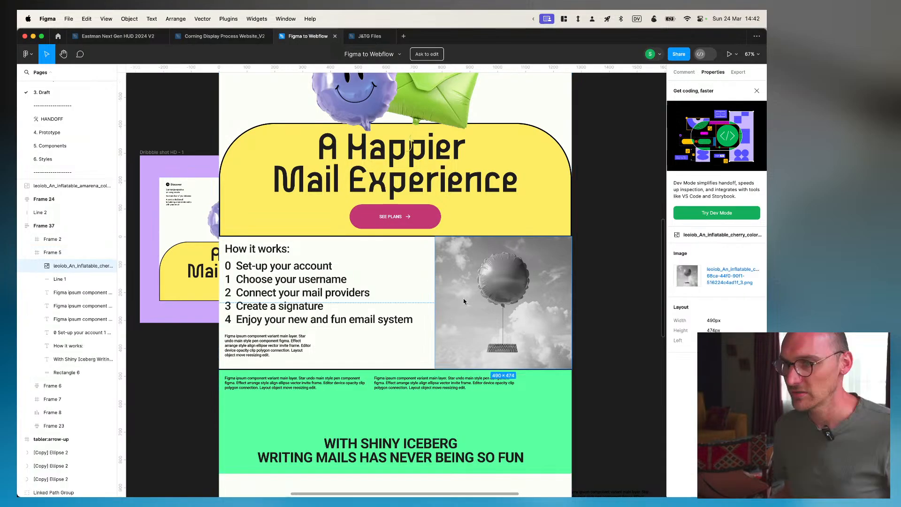
pyautogui.rightClick(470, 300)
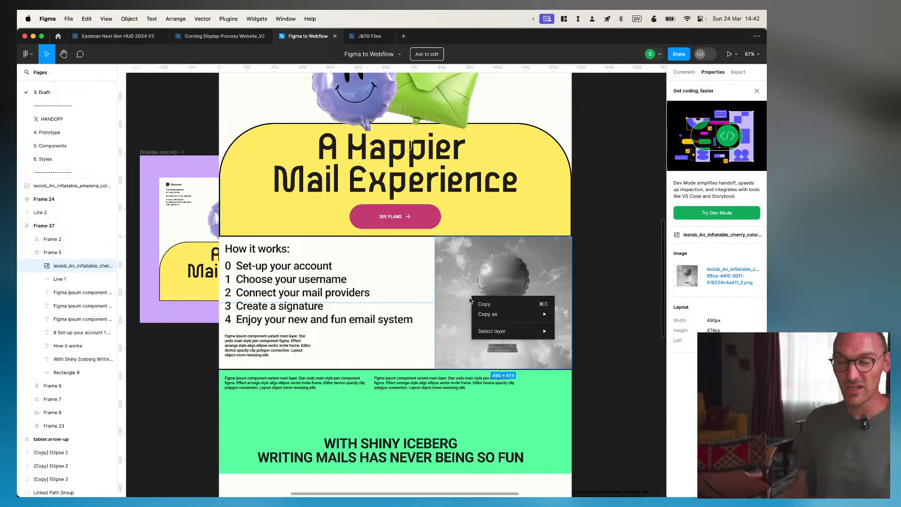
pyautogui.click(495, 268)
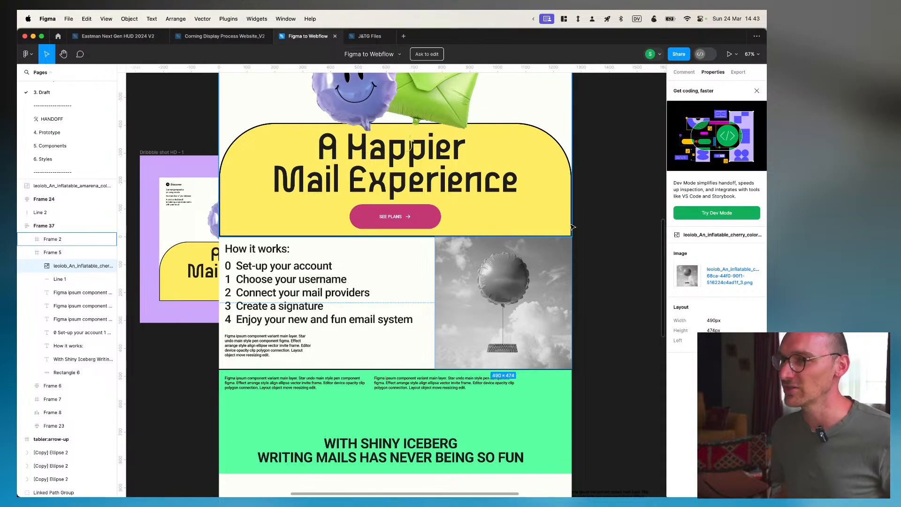
pyautogui.click(739, 72)
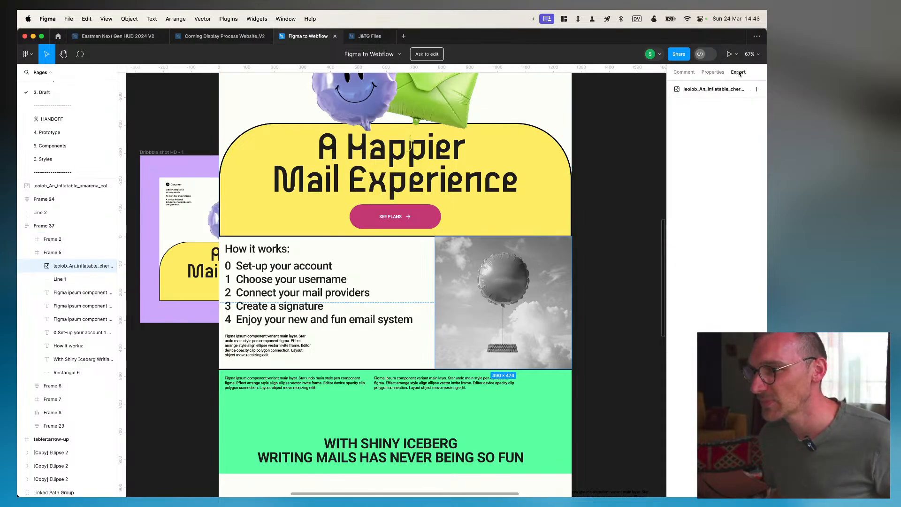
pyautogui.click(756, 90)
pyautogui.click(733, 104)
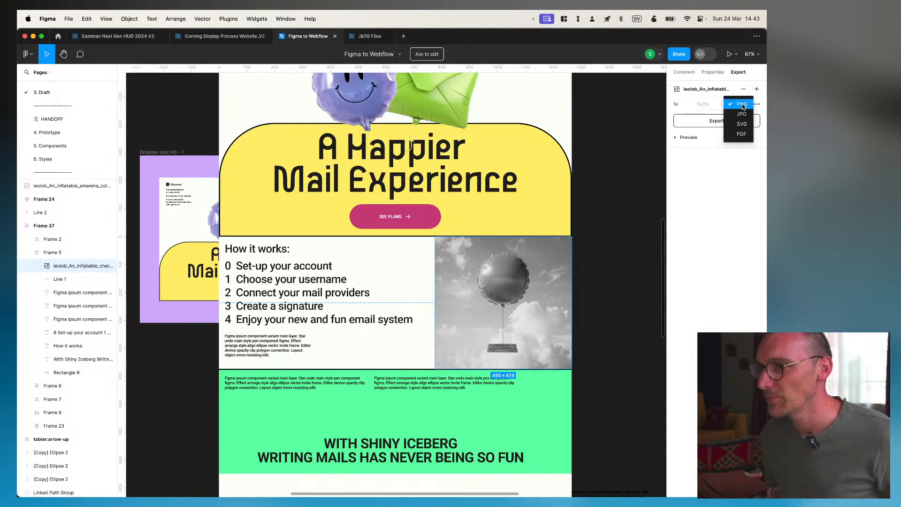
pyautogui.click(742, 114)
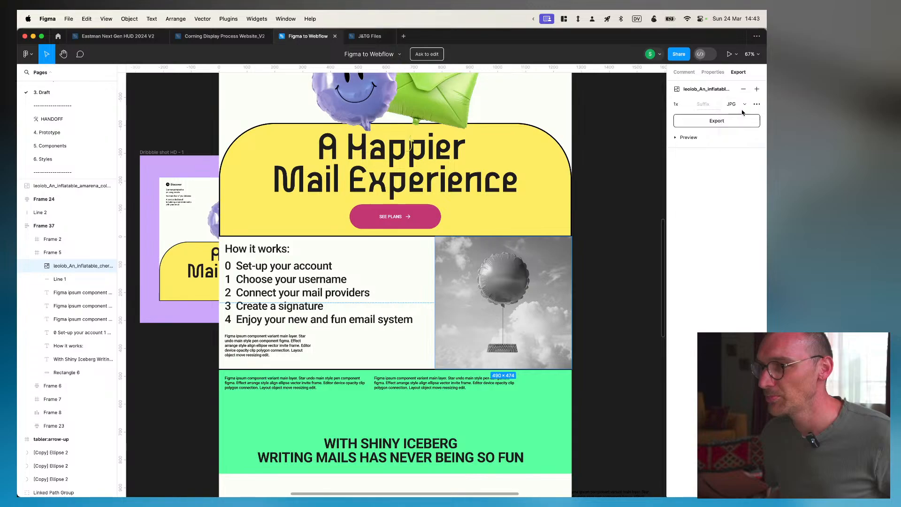
pyautogui.click(717, 121)
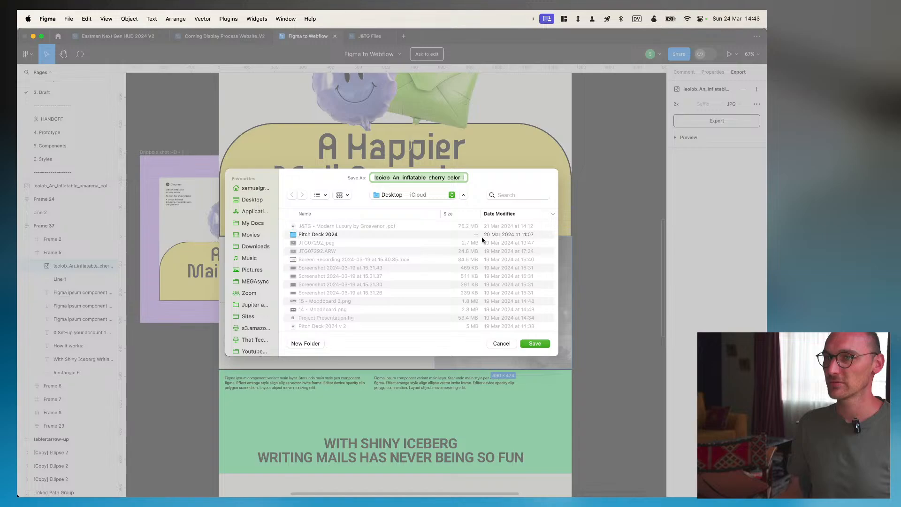
pyautogui.click(252, 270)
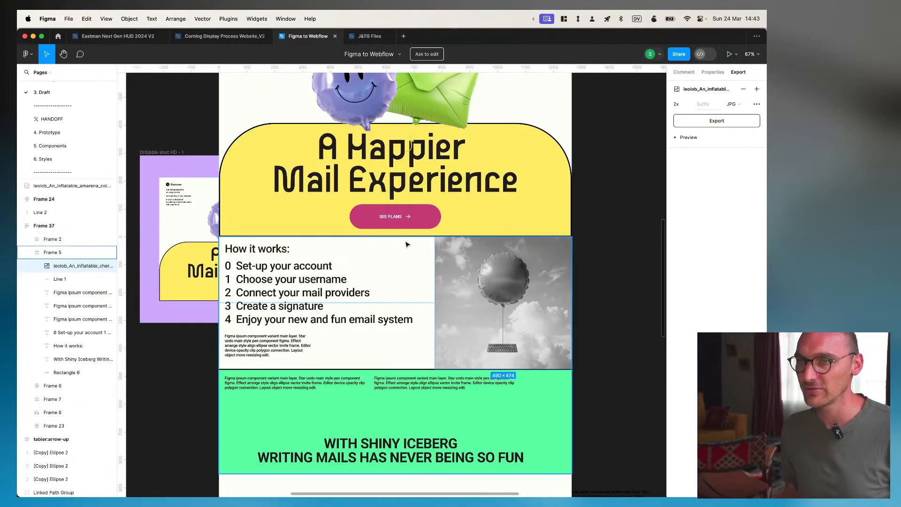
# Switch to Finder and open the Pictures folder in a new window over the Wix Studio editor
pyautogui.press('super+Tab')
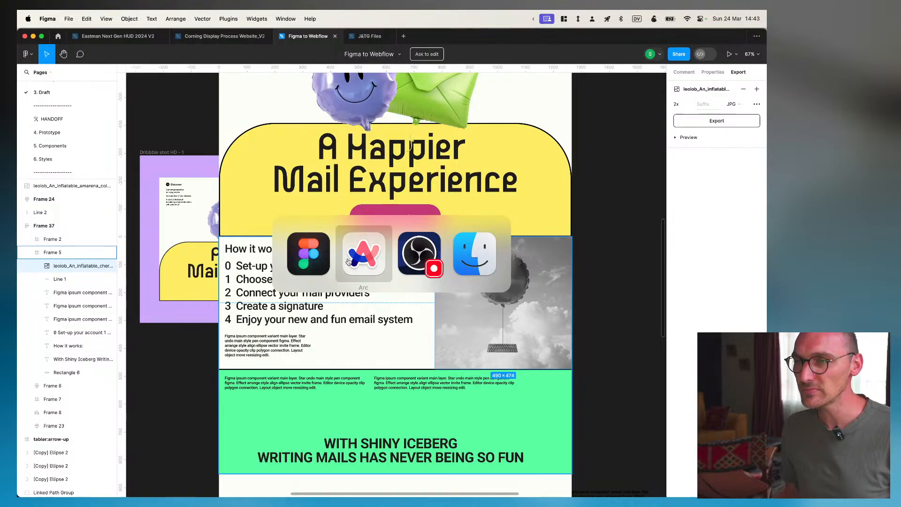
pyautogui.click(476, 262)
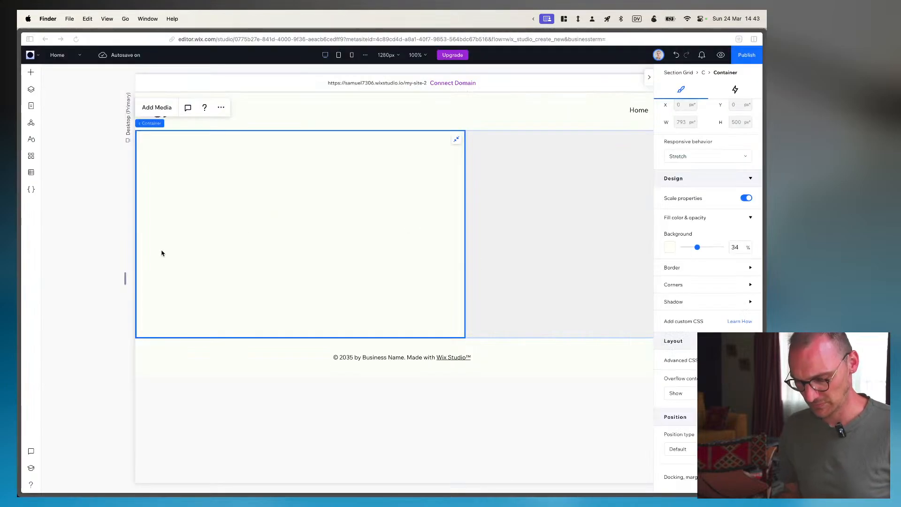
pyautogui.press('super+n')
pyautogui.click(222, 211)
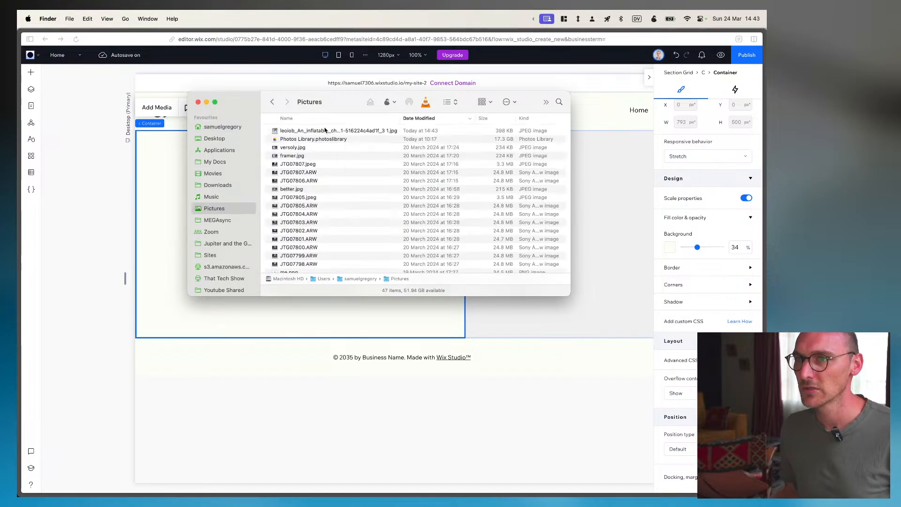
# Try to place the exported balloon JPG from the Pictures folder directly into the right grid cell, and return to the editor
pyautogui.moveTo(328, 131); pyautogui.dragTo(603, 230)
pyautogui.click(332, 351)
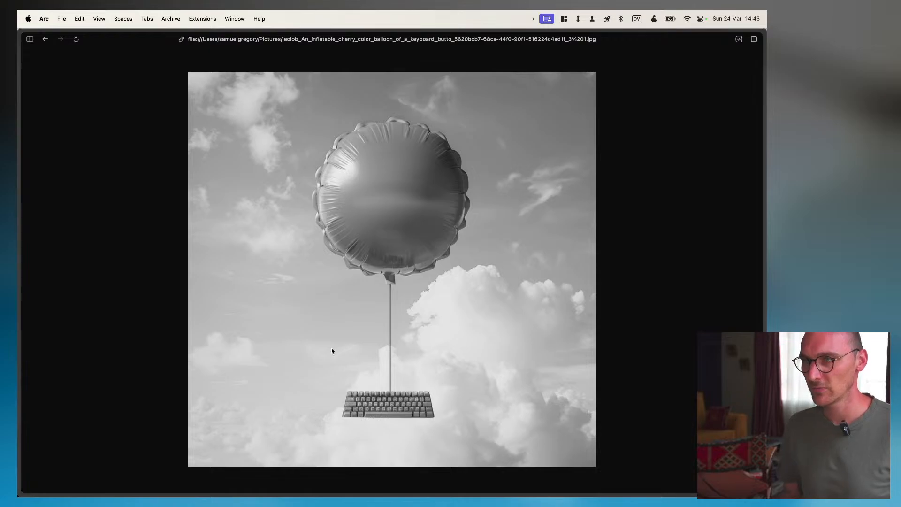
pyautogui.click(44, 39)
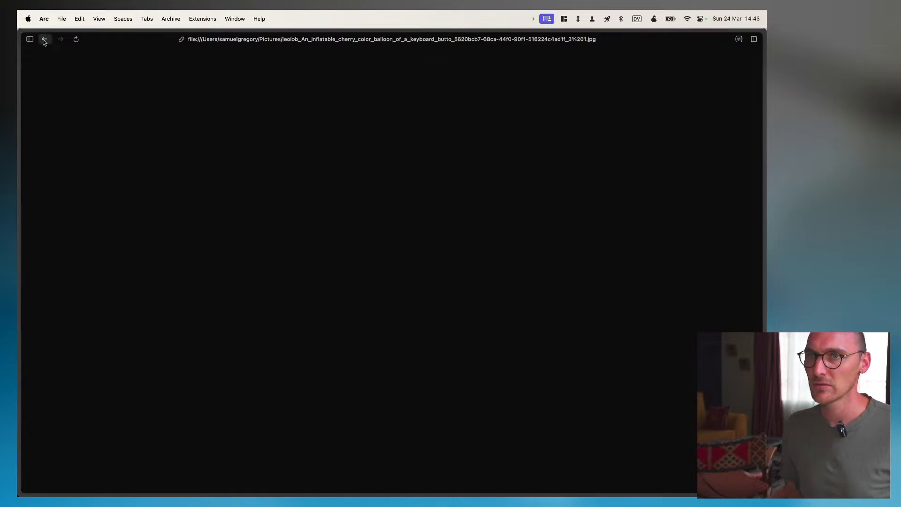
# Add an image element to the right grid cell and stretch it to fill the cell
pyautogui.click(499, 213)
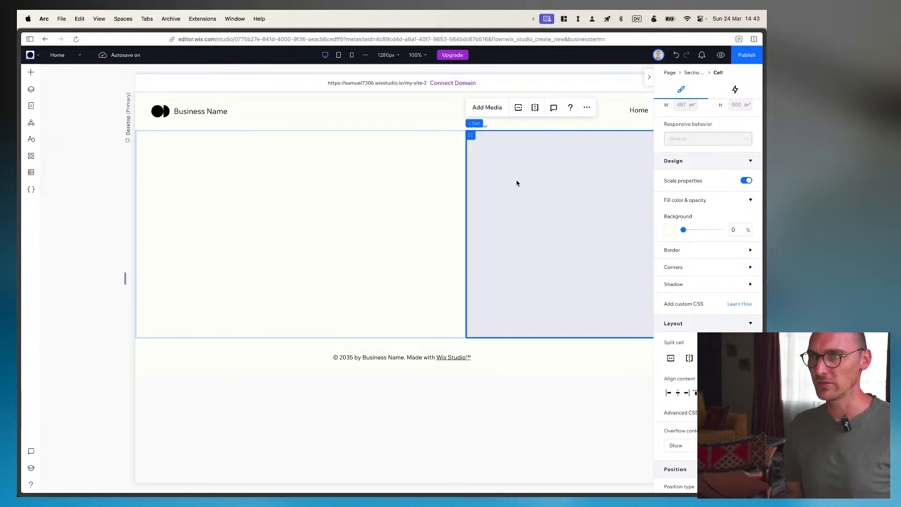
pyautogui.press('i')
pyautogui.press('i')
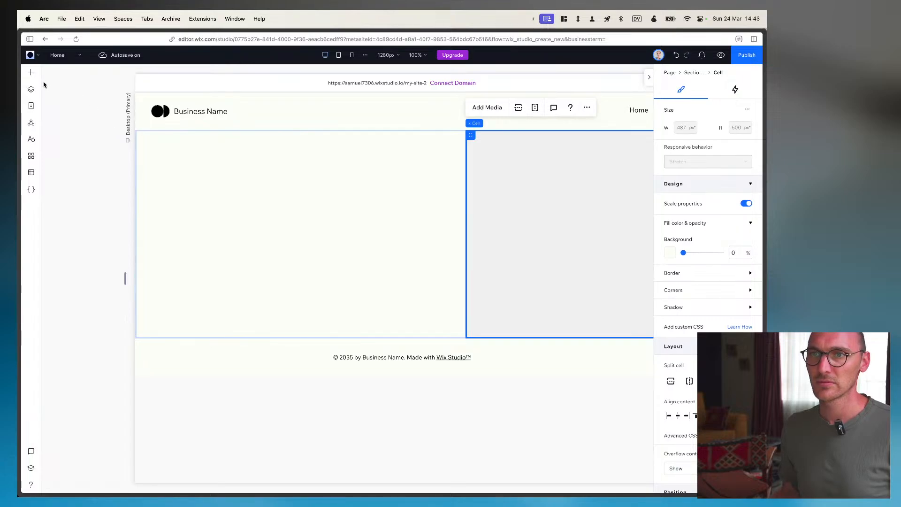
pyautogui.click(31, 72)
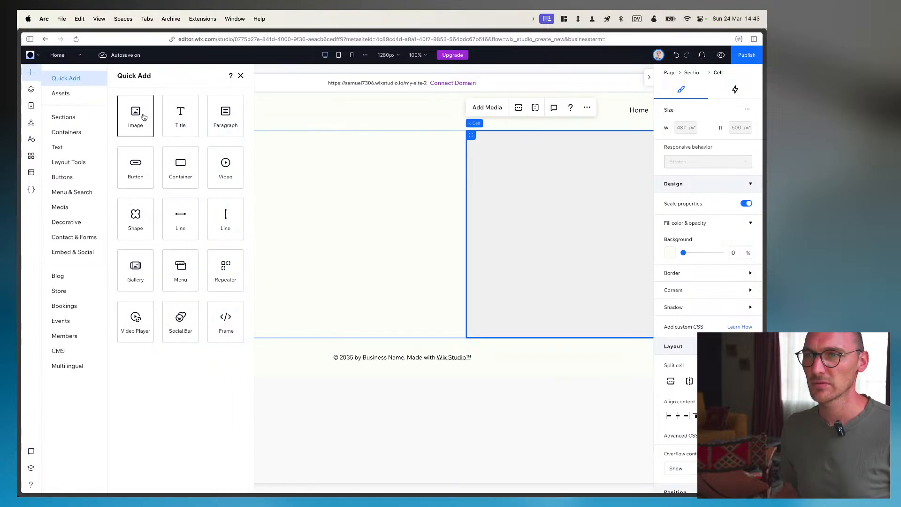
pyautogui.moveTo(144, 117); pyautogui.dragTo(589, 260)
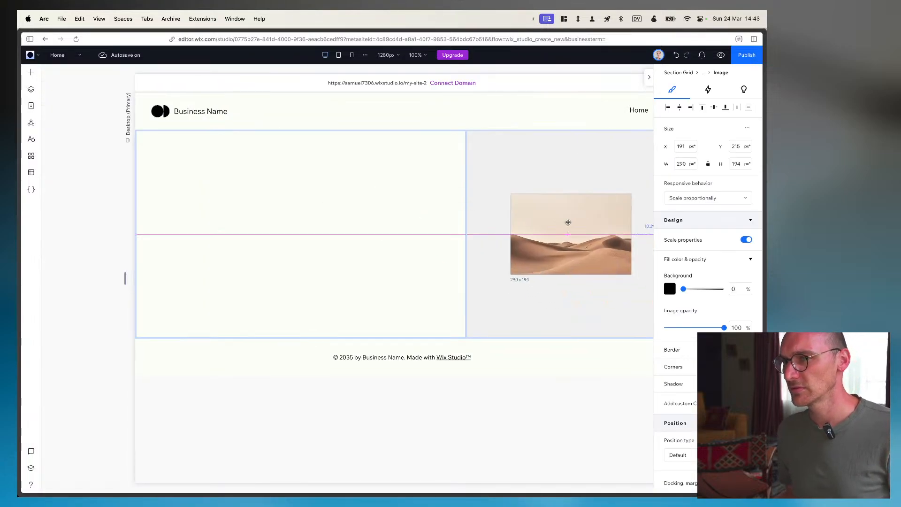
pyautogui.moveTo(568, 222)
pyautogui.mouseDown()
pyautogui.moveTo(529, 177)
pyautogui.moveTo(585, 217)
pyautogui.mouseUp()
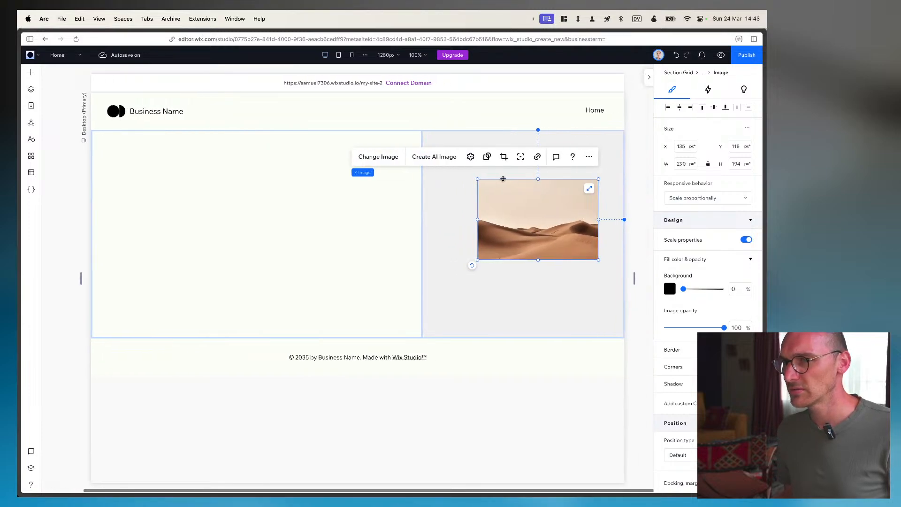
pyautogui.click(590, 189)
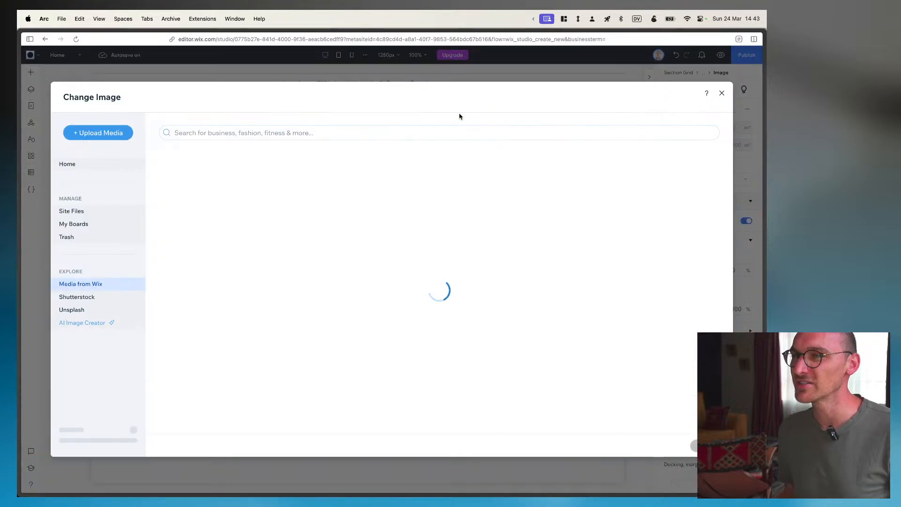
# Upload the exported balloon JPG from the Pictures folder to Site Files and use it as the right cell's image
pyautogui.press('super+Tab')
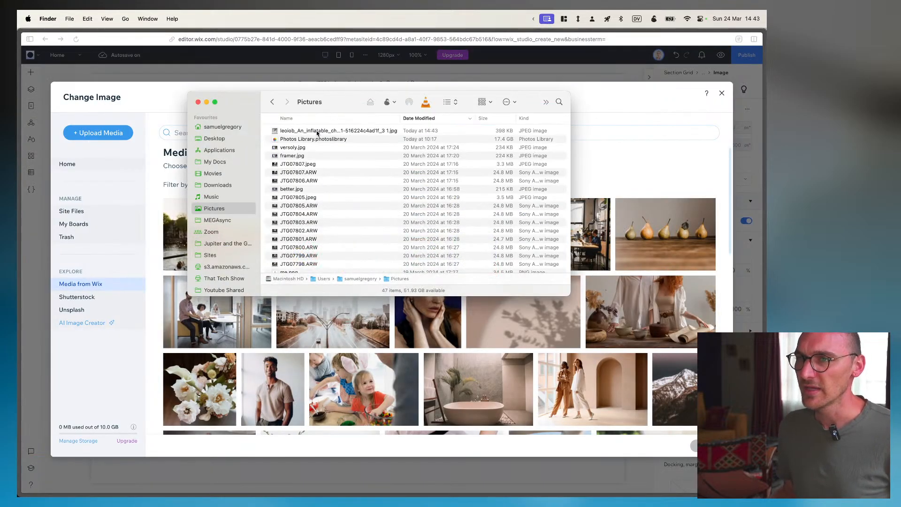
pyautogui.moveTo(318, 133); pyautogui.dragTo(590, 256)
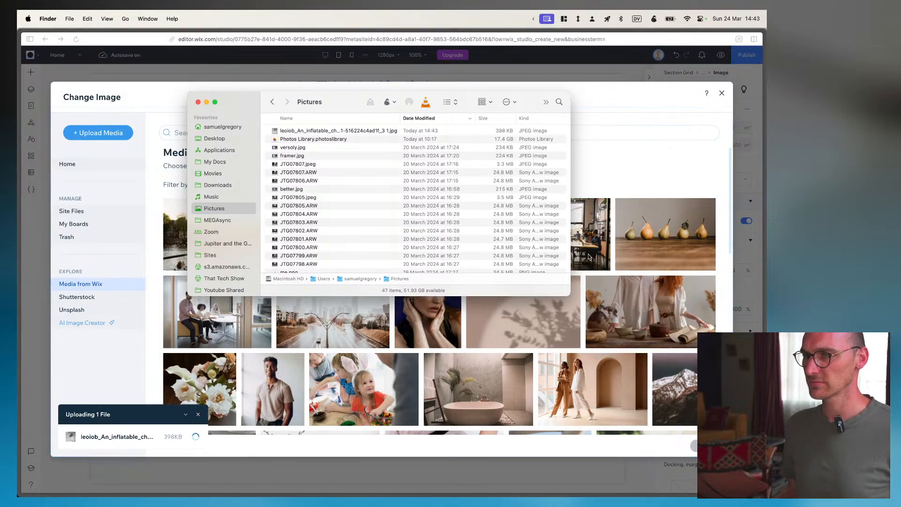
pyautogui.click(657, 163)
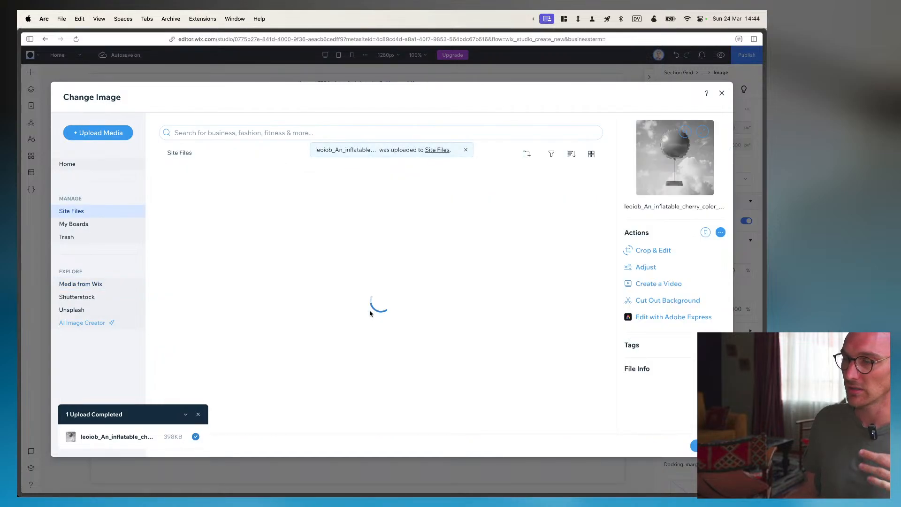
pyautogui.click(695, 445)
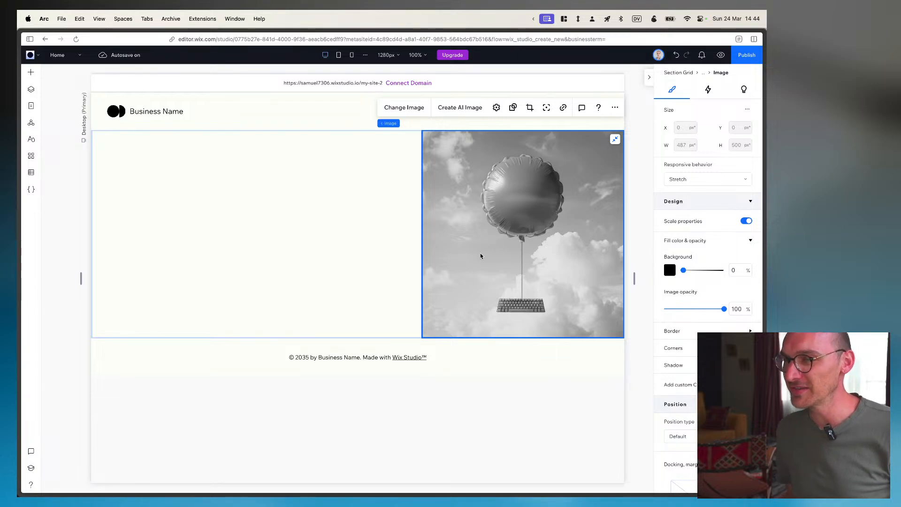
# Check the "How it works" section in Figma, and place a title element in the left grid cell at about X 36, Y 28 px
pyautogui.press('super+Tab')
pyautogui.click(419, 256)
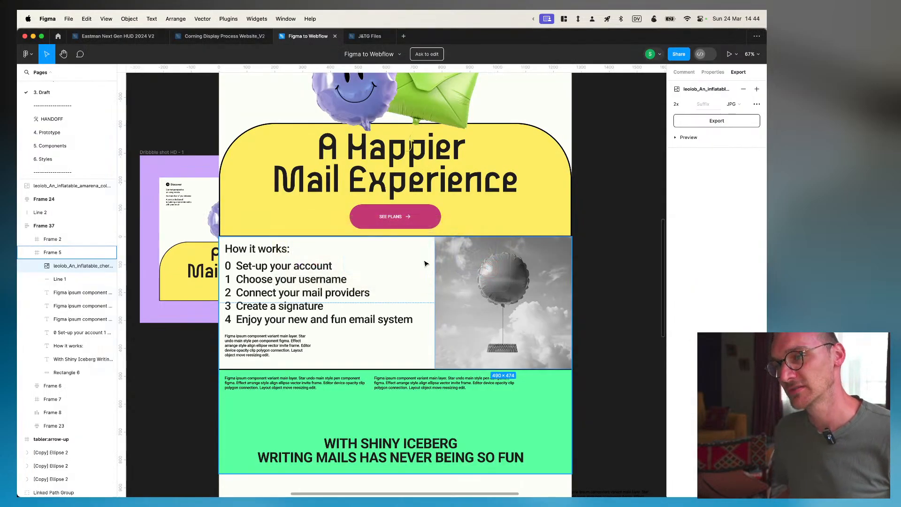
pyautogui.press('super+Tab')
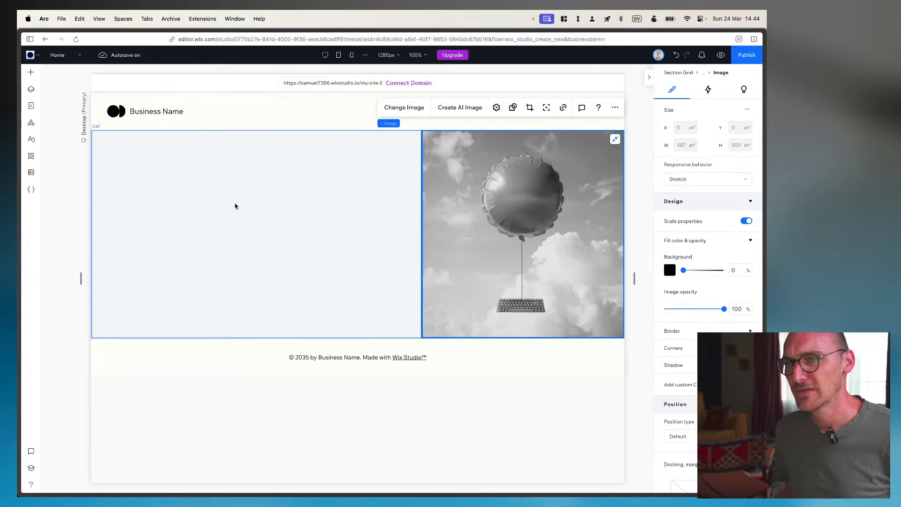
pyautogui.press('super+Tab')
pyautogui.press('super+Tab')
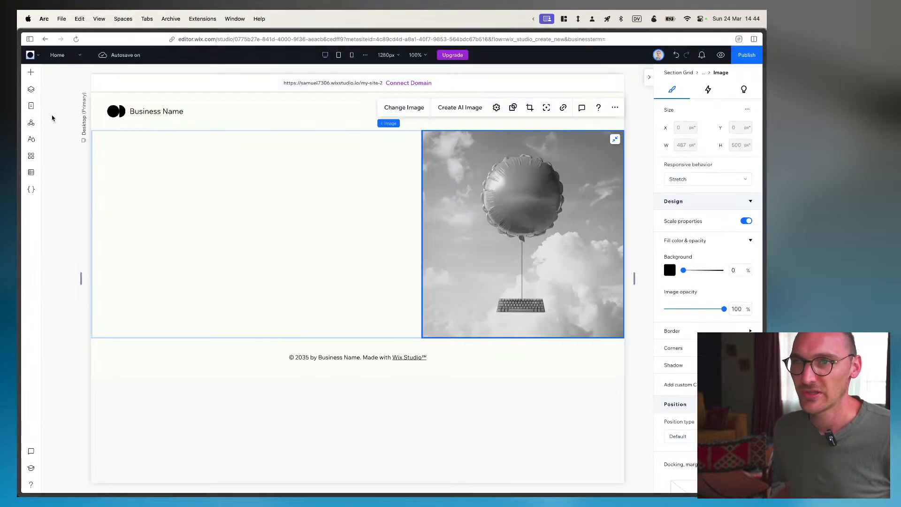
pyautogui.click(31, 72)
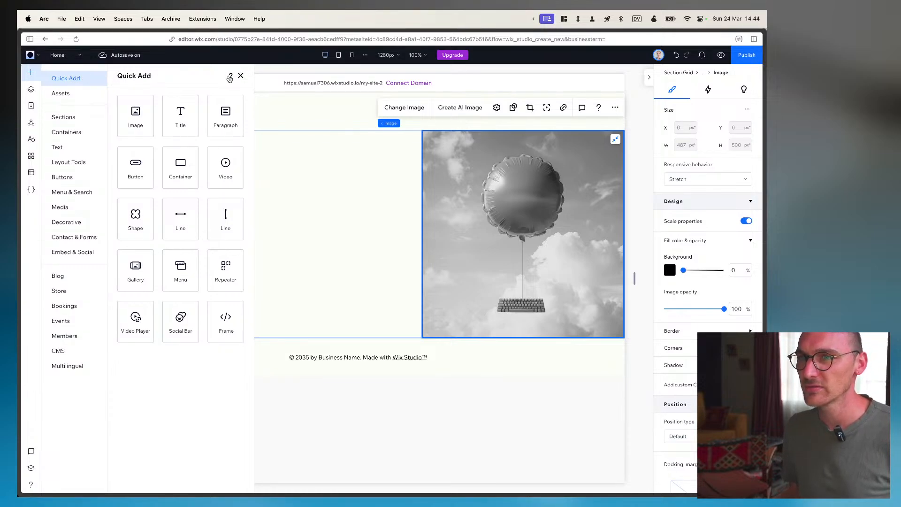
pyautogui.moveTo(182, 121); pyautogui.dragTo(203, 158)
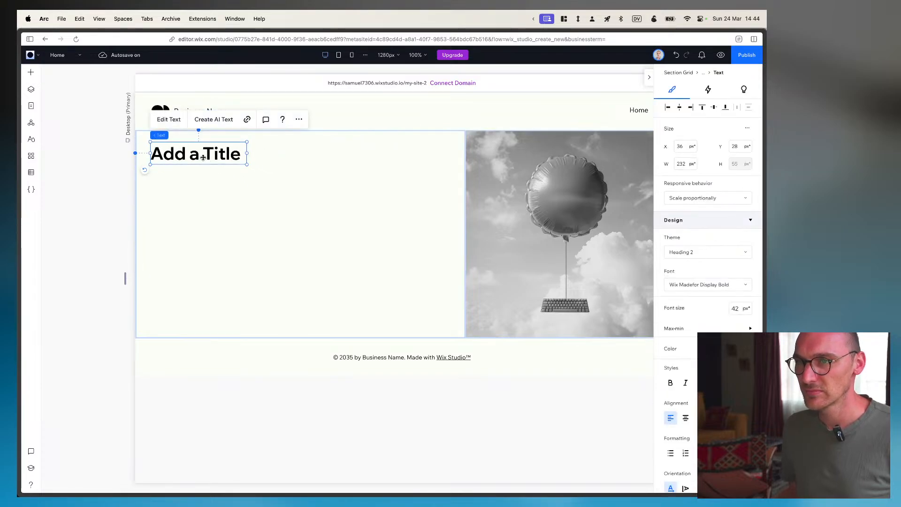
# Copy the "How it works:" heading from Figma and replace the Wix Studio title's placeholder text with it
pyautogui.press('super+Tab')
pyautogui.doubleClick(266, 250)
pyautogui.press('super+c')
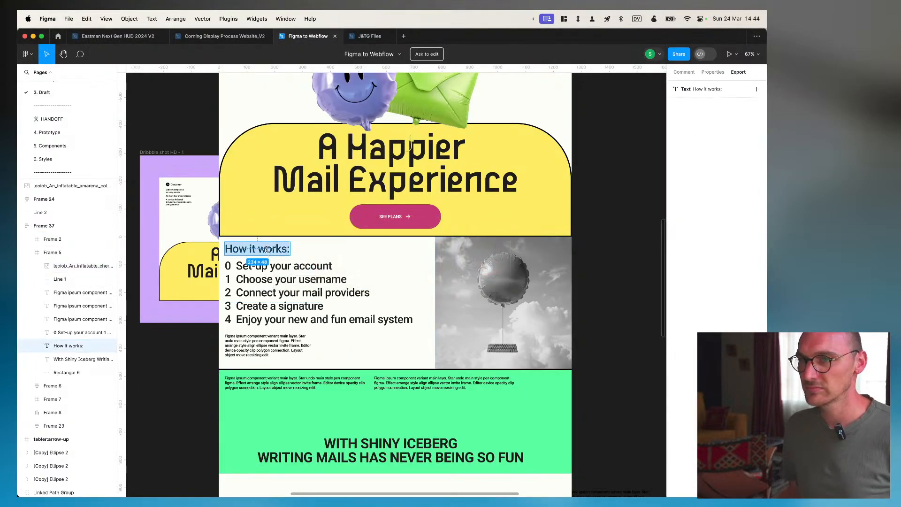
pyautogui.press('super+Tab')
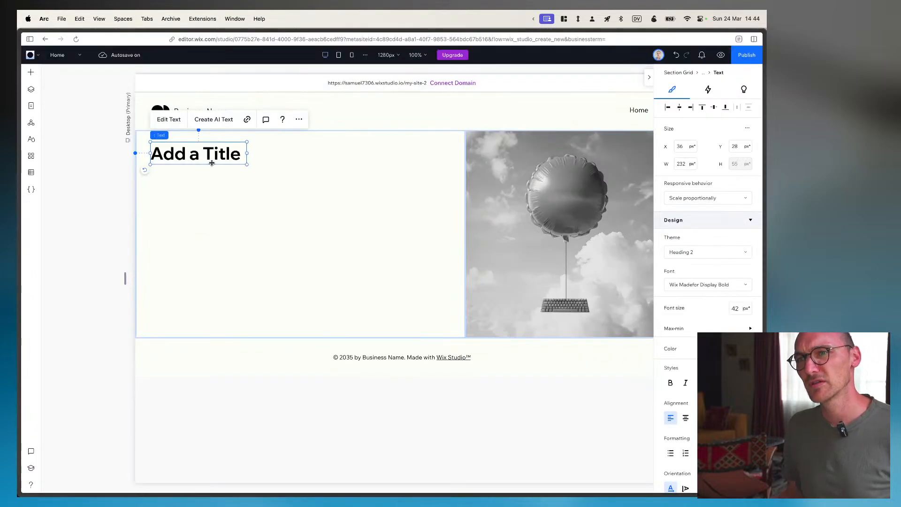
pyautogui.doubleClick(212, 163)
pyautogui.press('super+v')
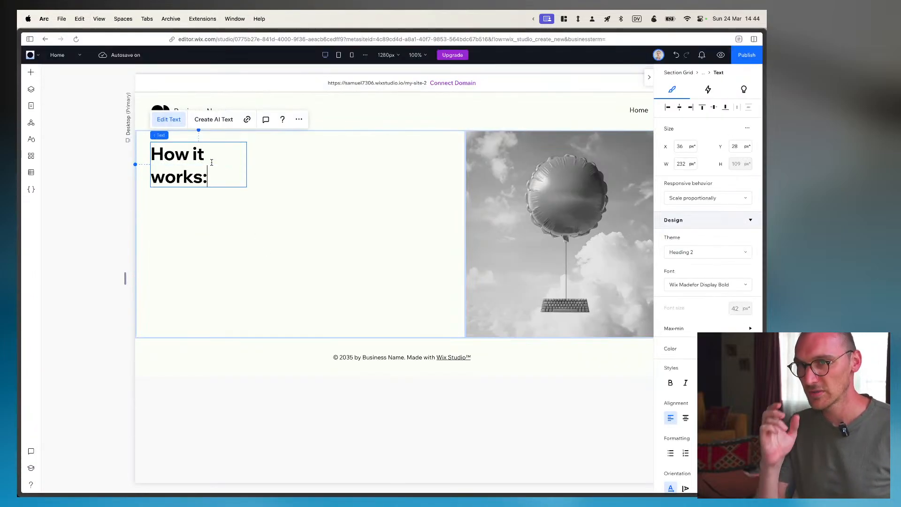
pyautogui.click(280, 234)
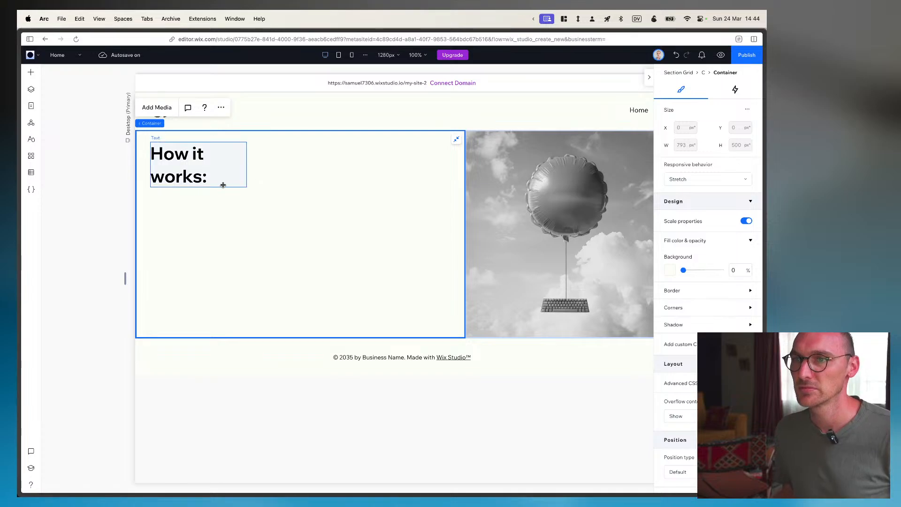
# Widen the "How it works:" title box to about 301 px so the heading fits on one line
pyautogui.moveTo(126, 279); pyautogui.dragTo(152, 276)
pyautogui.click(170, 164)
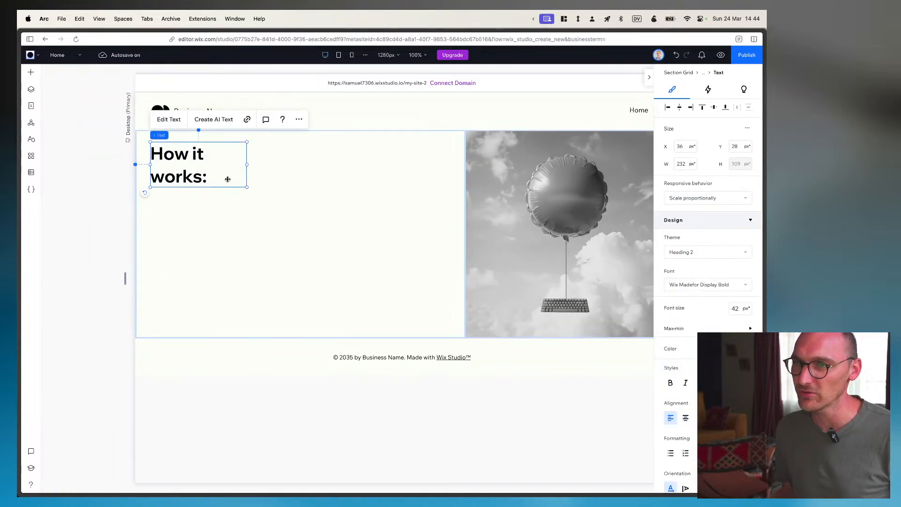
pyautogui.moveTo(248, 165); pyautogui.dragTo(279, 164)
# Look up the heading's typography in Figma, and set the "How it works:" title's font size to 40 px in Wix Studio
pyautogui.press('super+Tab')
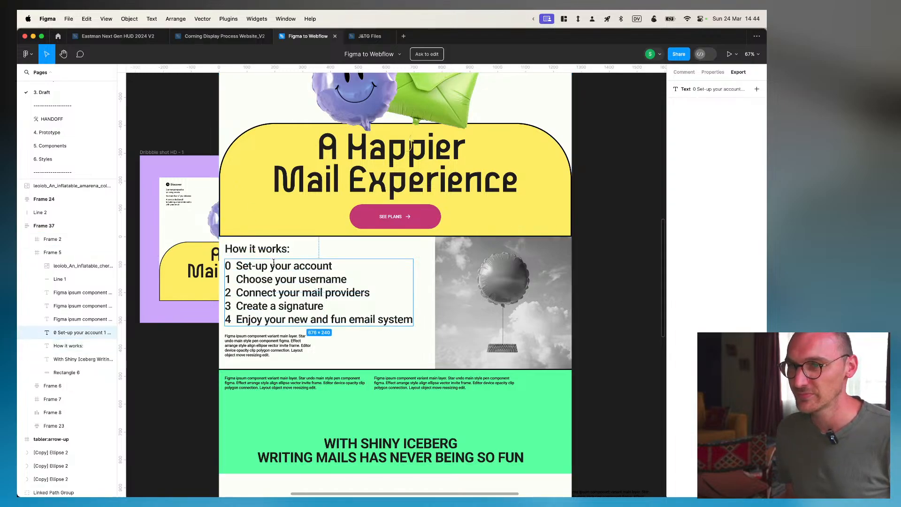
pyautogui.click(717, 74)
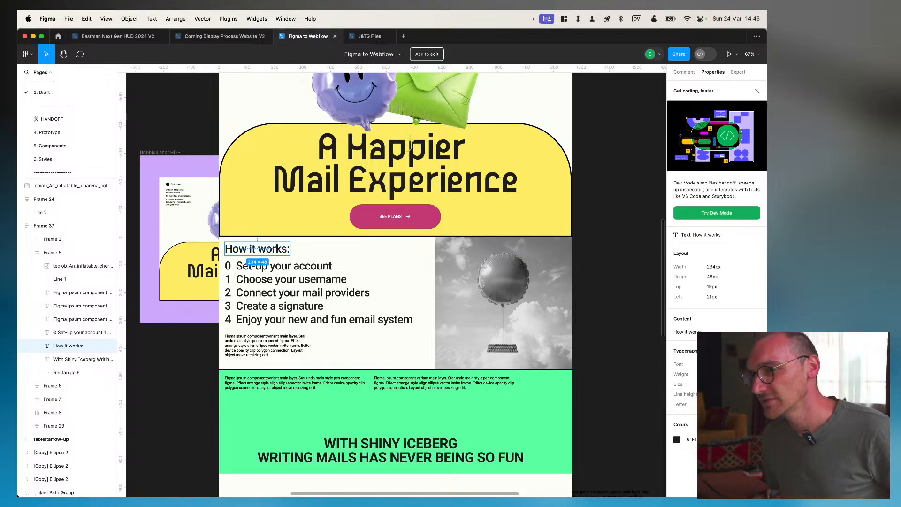
pyautogui.press('super+Tab')
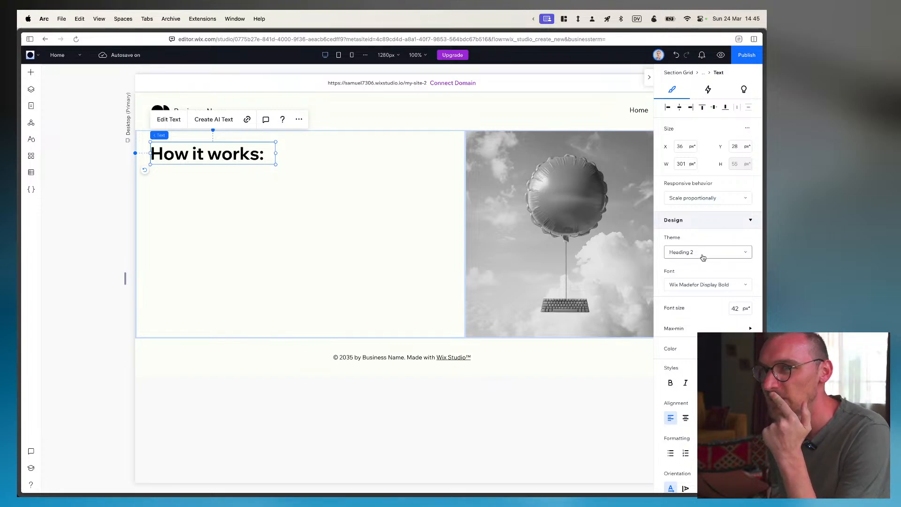
pyautogui.scroll(-2, 703, 257)
pyautogui.scroll(-1, 703, 257)
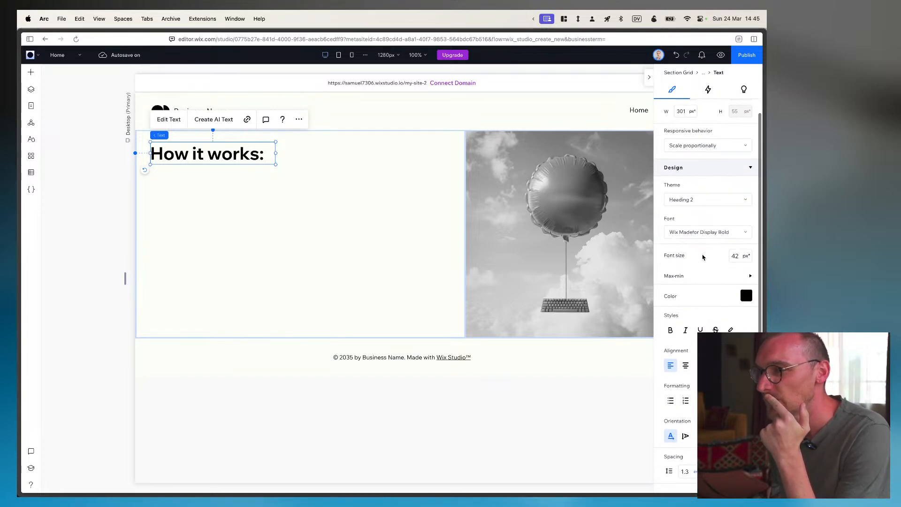
pyautogui.click(729, 257)
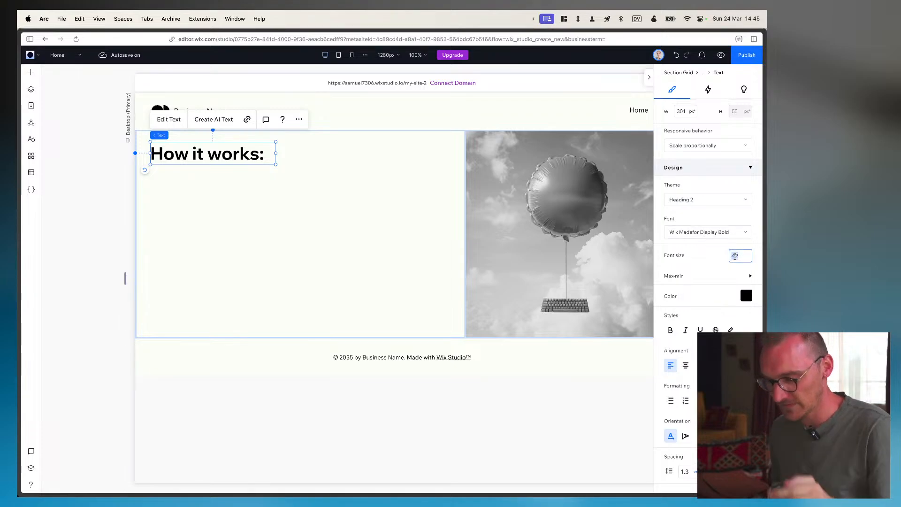
pyautogui.write('40')
pyautogui.press('Return')
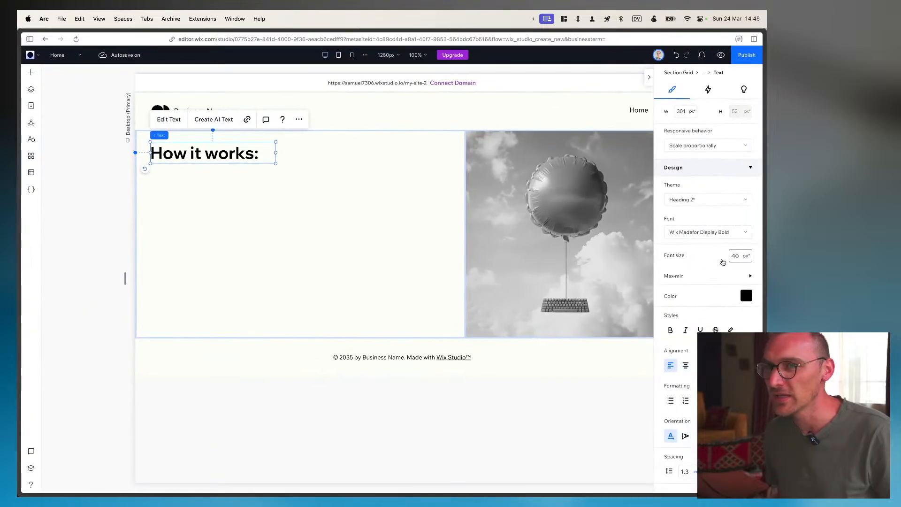
# Narrow the canvas temporarily to test the section's responsive behaviour, and select the left grid cell
pyautogui.moveTo(126, 278); pyautogui.dragTo(262, 307)
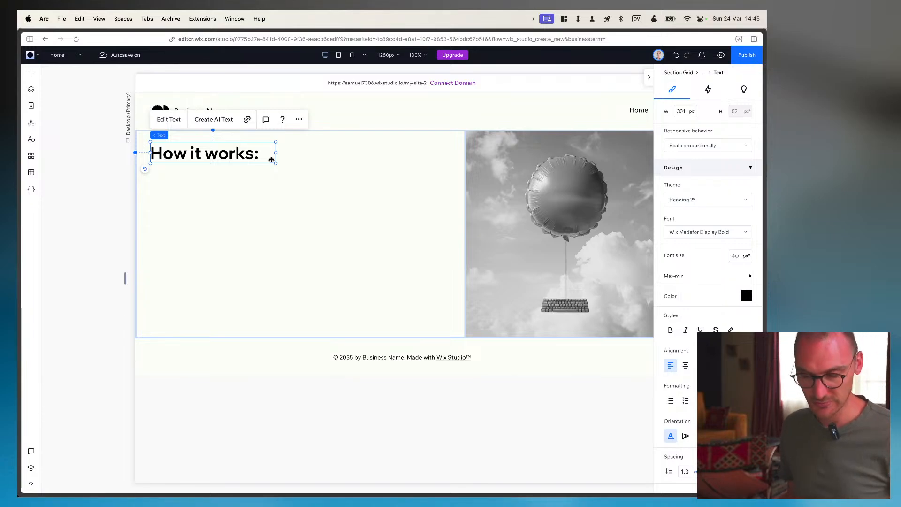
pyautogui.click(293, 237)
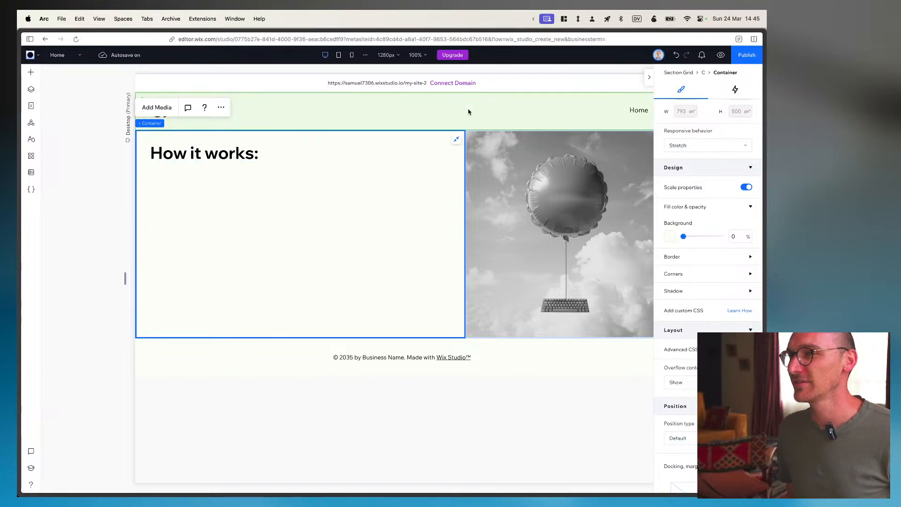
pyautogui.click(390, 181)
# Copy the five-item setup list from Figma and paste it into a new title element in Wix Studio's left grid cell
pyautogui.press('super+Tab')
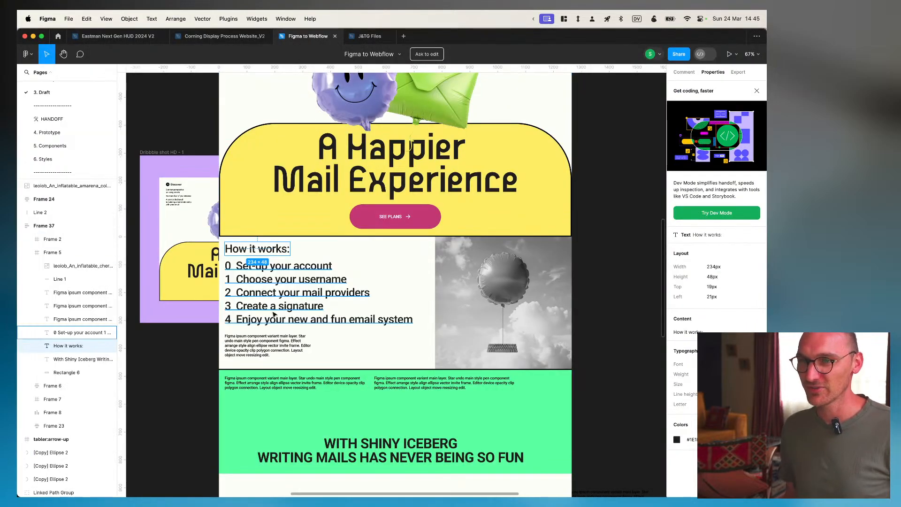
pyautogui.tripleClick(269, 281)
pyautogui.press('super+a')
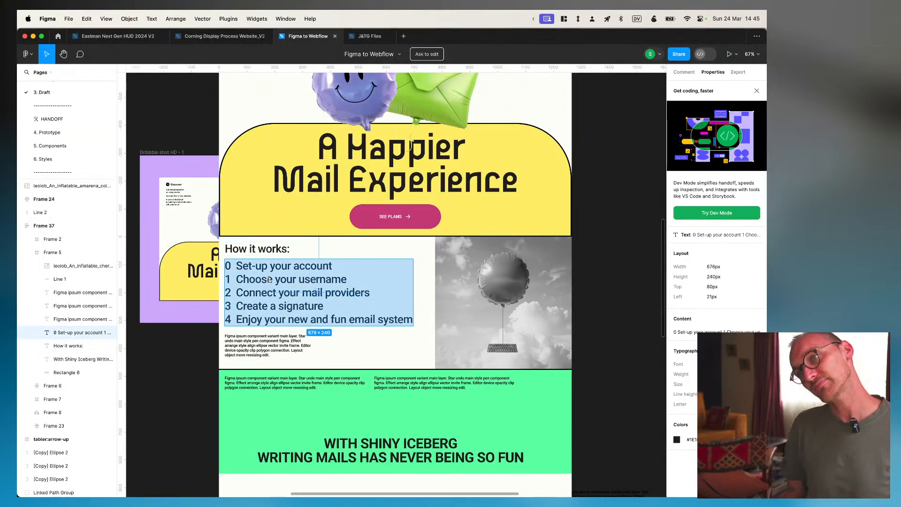
pyautogui.press('super+Tab')
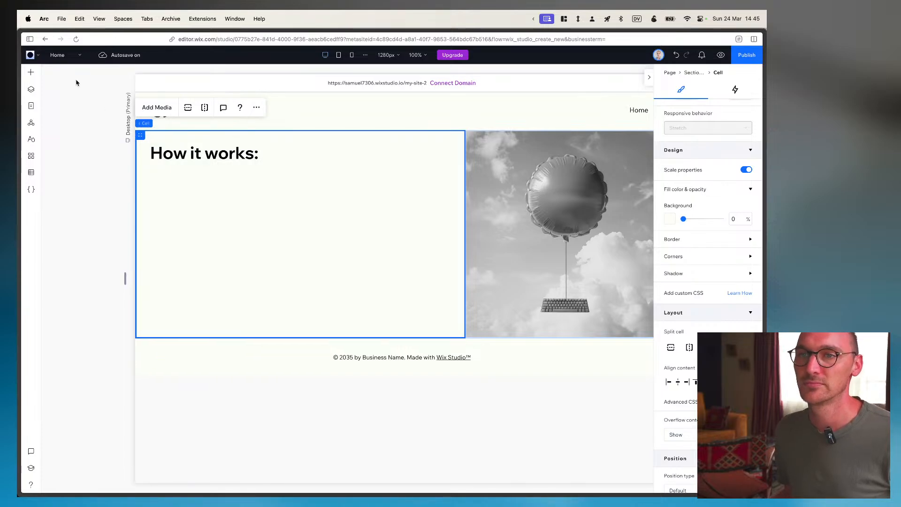
pyautogui.click(33, 75)
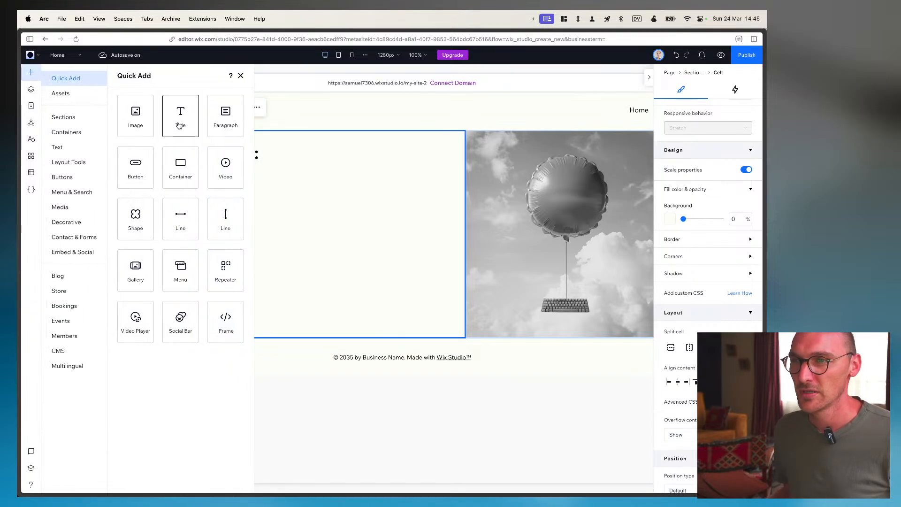
pyautogui.click(178, 125)
pyautogui.doubleClick(288, 234)
pyautogui.press('super+a')
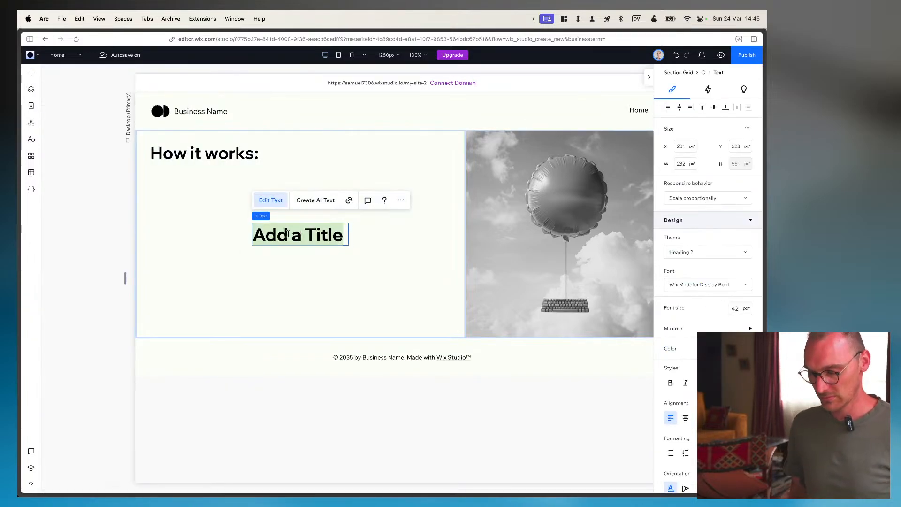
pyautogui.press('super+v')
pyautogui.click(382, 235)
# Widen the list text box to about 622 px and position it under the heading at about X 36, Y 114 px
pyautogui.moveTo(342, 262); pyautogui.dragTo(233, 338)
pyautogui.moveTo(276, 315); pyautogui.dragTo(438, 316)
pyautogui.moveTo(281, 291); pyautogui.dragTo(253, 217)
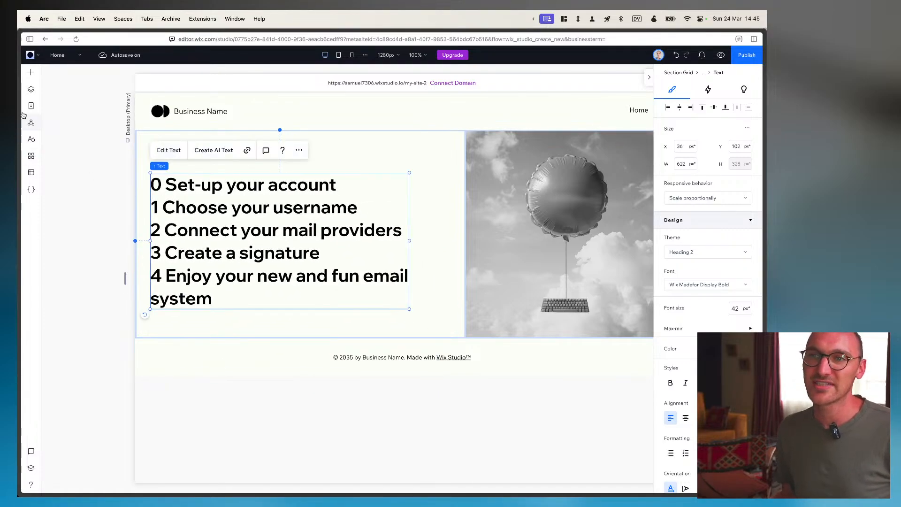
pyautogui.click(31, 72)
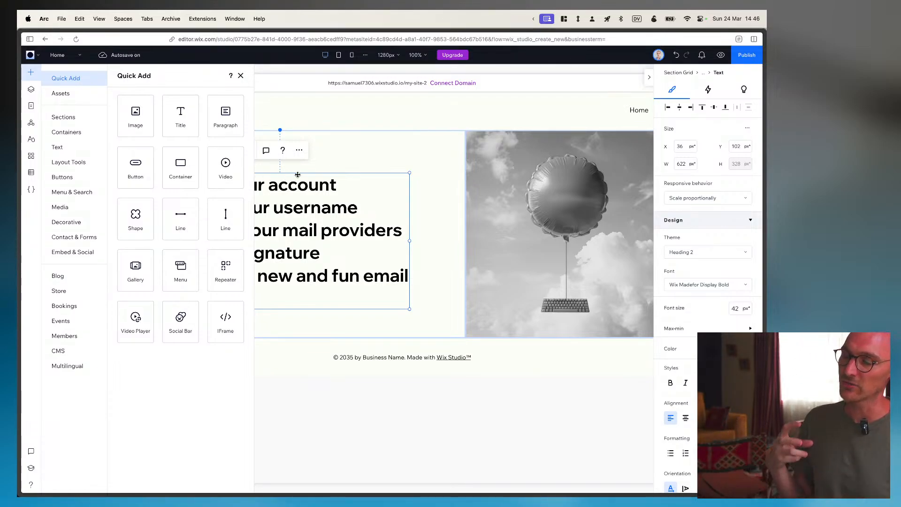
pyautogui.click(344, 219)
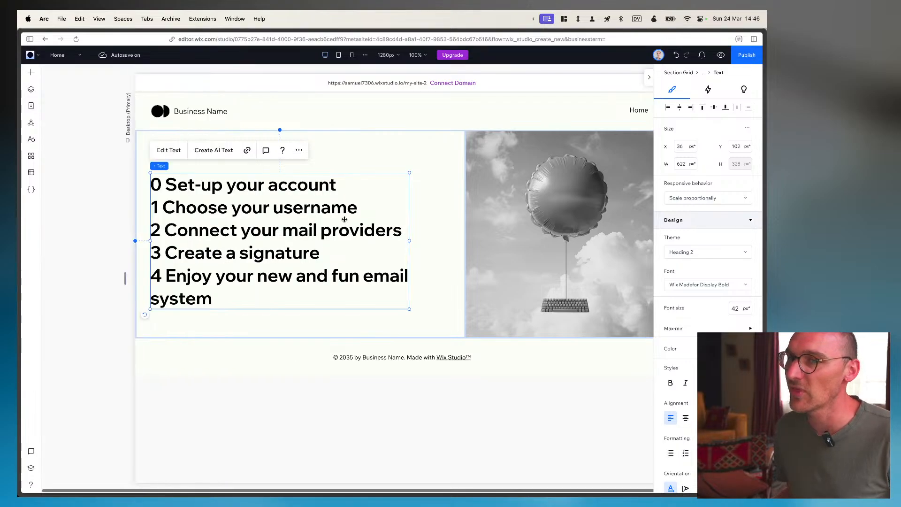
pyautogui.moveTo(263, 227); pyautogui.dragTo(244, 233)
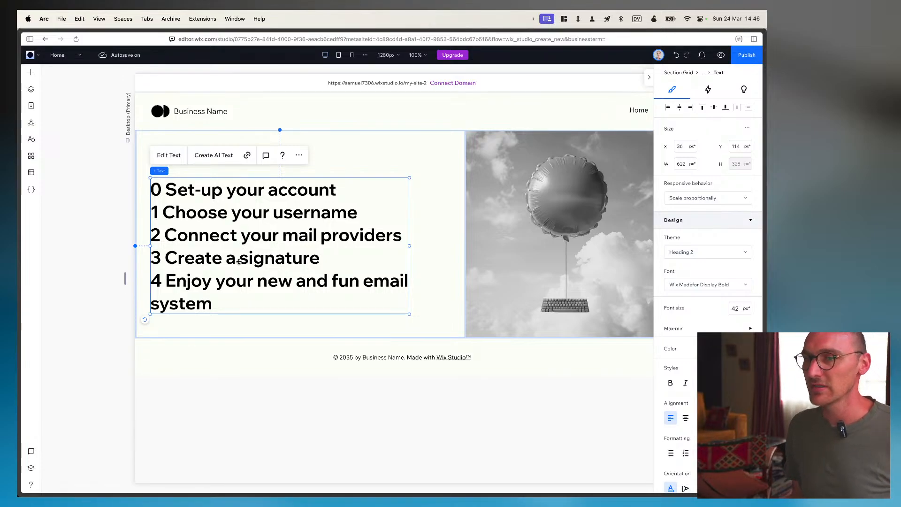
# Delete the pasted five-item list text from the left grid cell
pyautogui.press('super+Tab')
pyautogui.press('super+Tab')
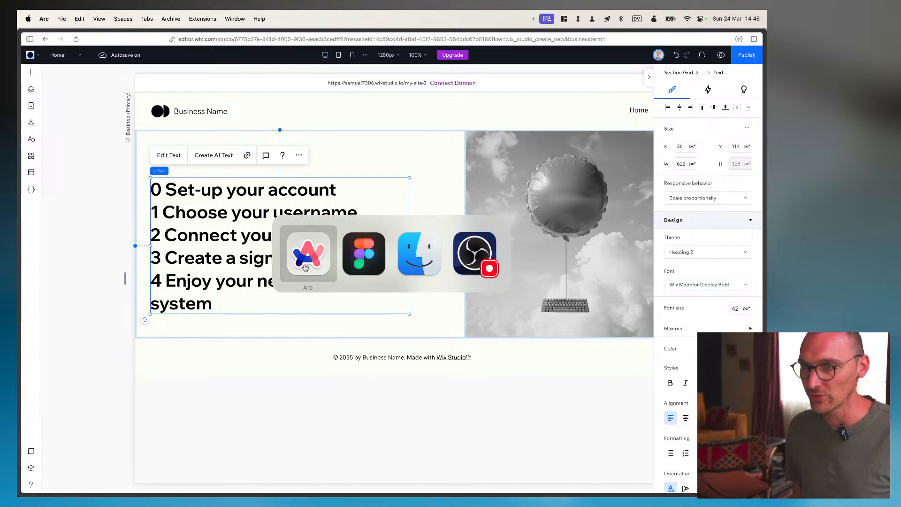
pyautogui.press('super+Tab')
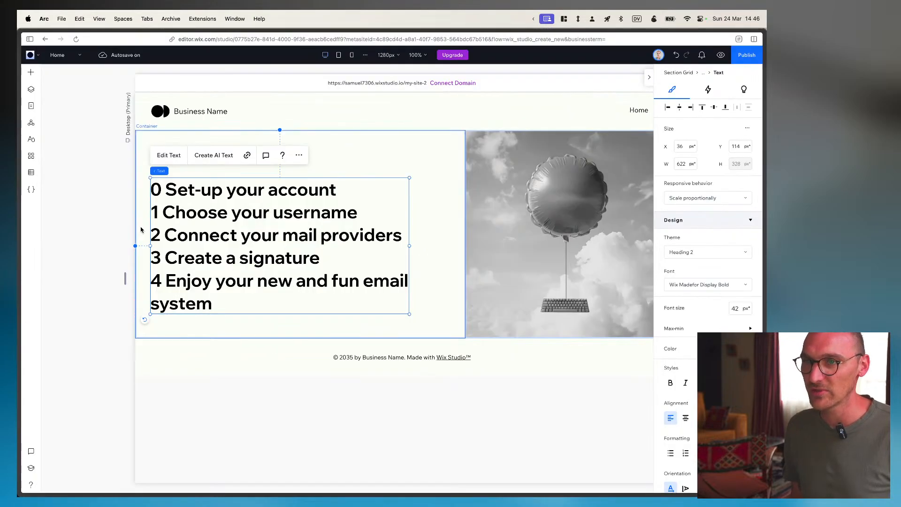
pyautogui.click(142, 230)
pyautogui.click(218, 247)
pyautogui.press('Delete')
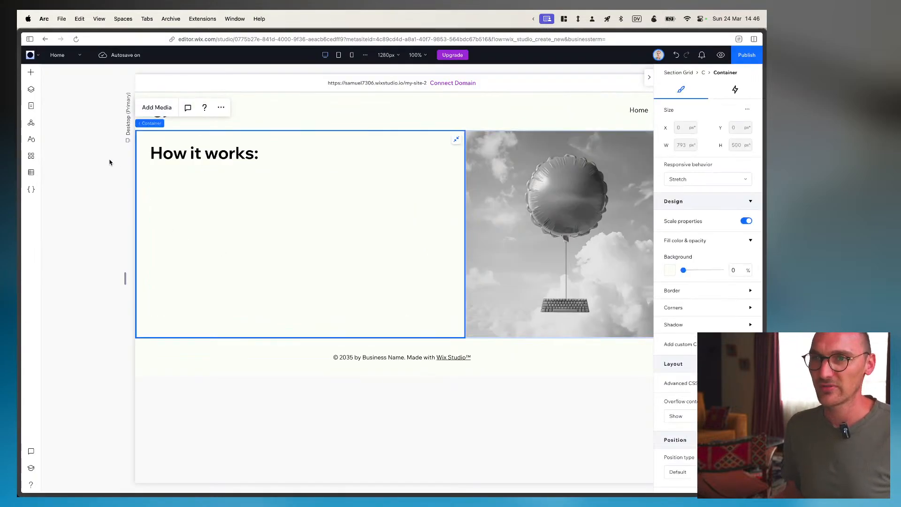
# Look through the addable elements for a list element, checking text, assets, sections, containers, layout tools, buttons and navigation menus
pyautogui.click(31, 75)
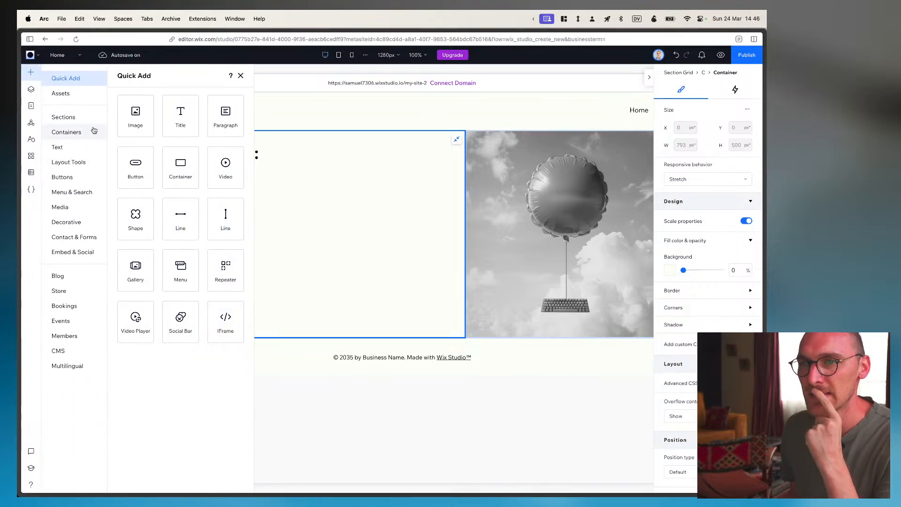
pyautogui.click(76, 148)
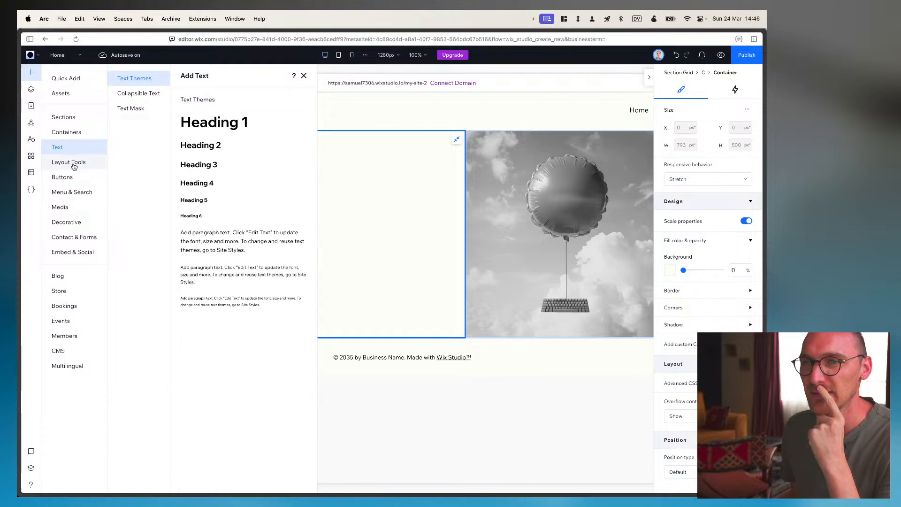
pyautogui.click(66, 99)
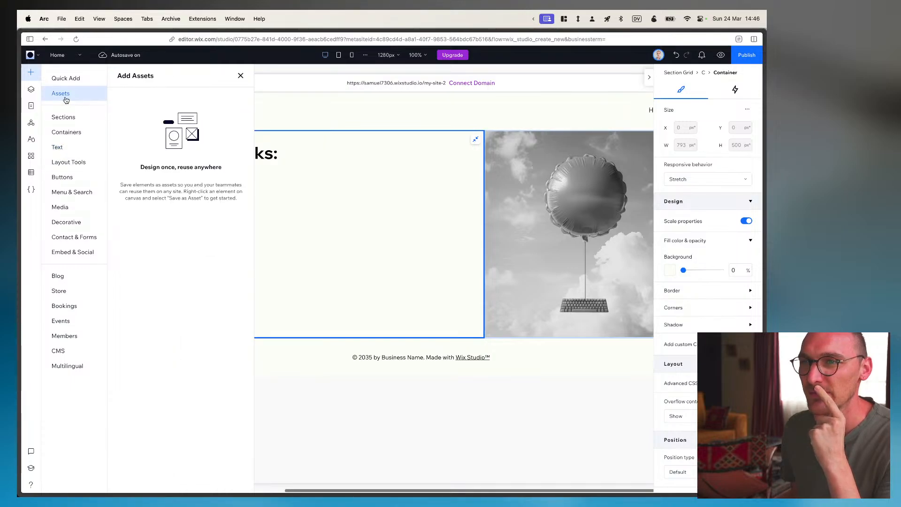
pyautogui.click(67, 79)
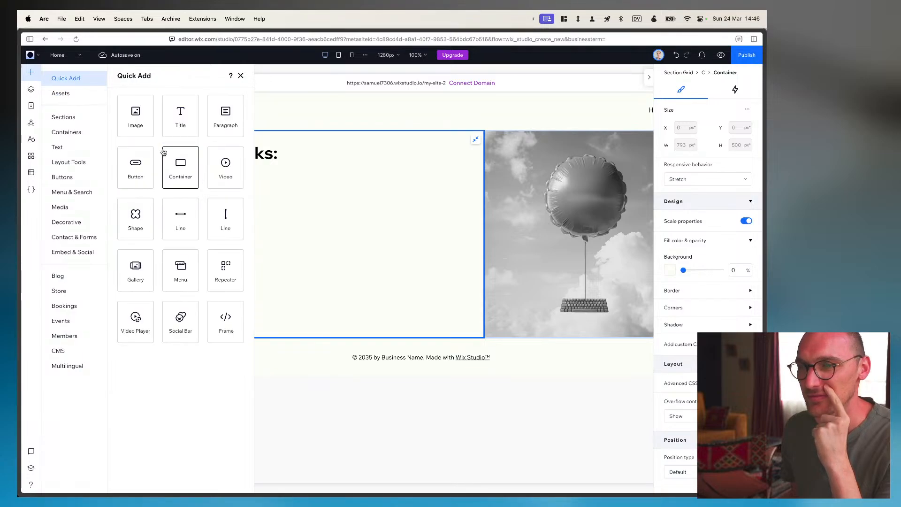
pyautogui.click(66, 94)
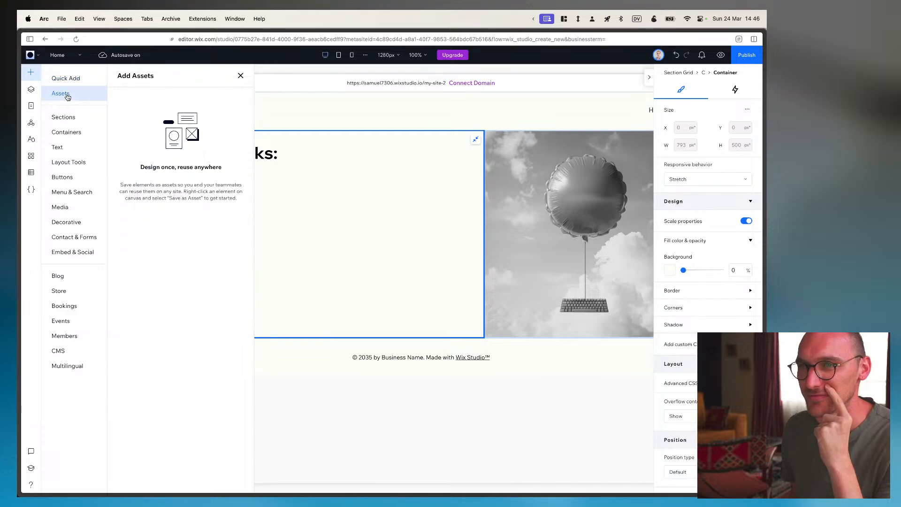
pyautogui.click(68, 119)
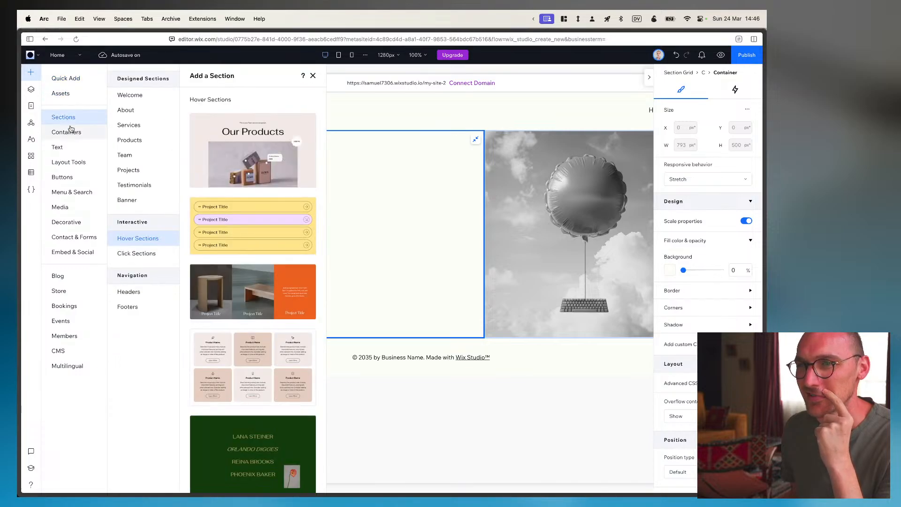
pyautogui.click(70, 131)
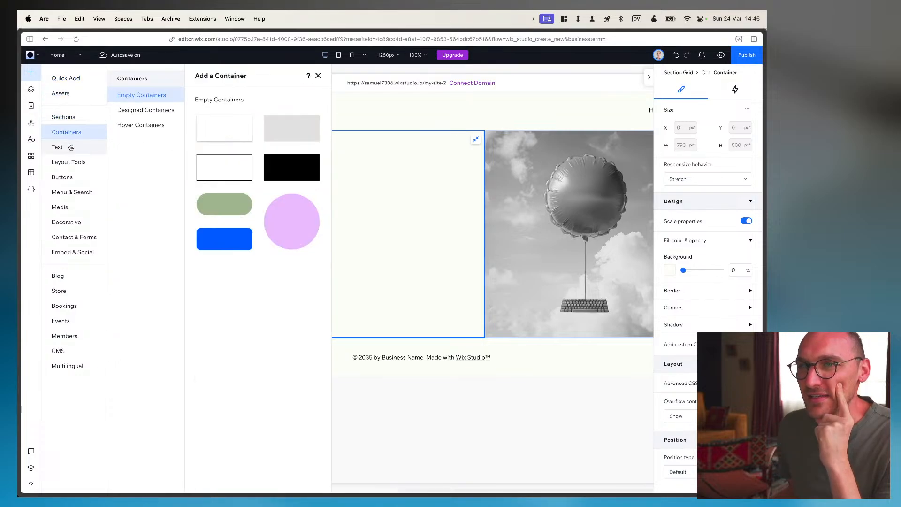
pyautogui.click(69, 163)
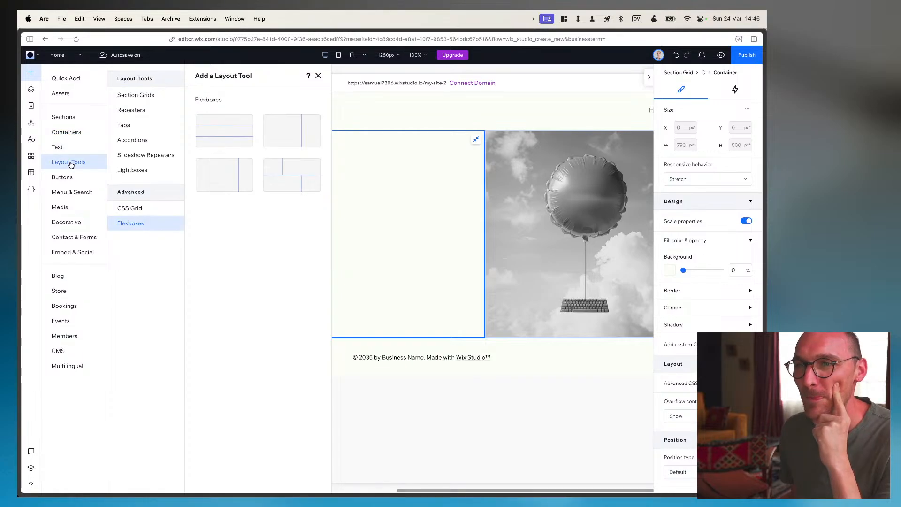
pyautogui.click(65, 178)
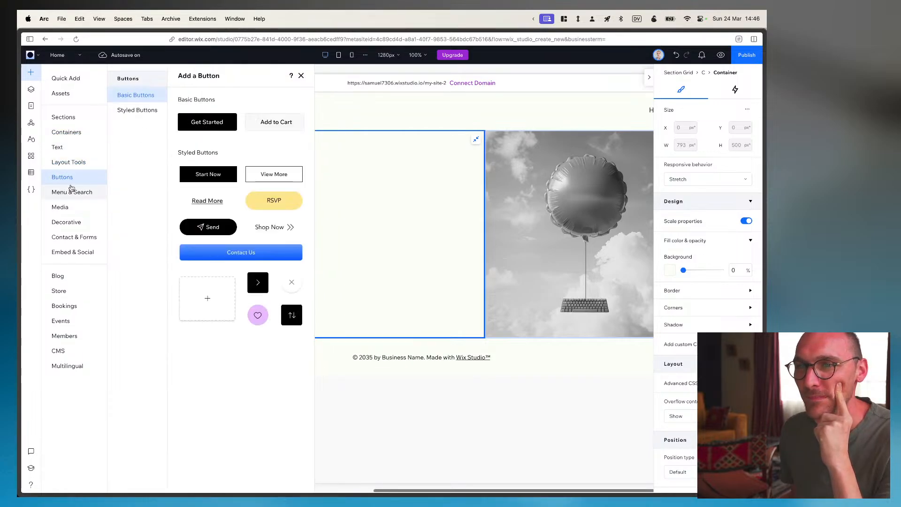
pyautogui.click(71, 191)
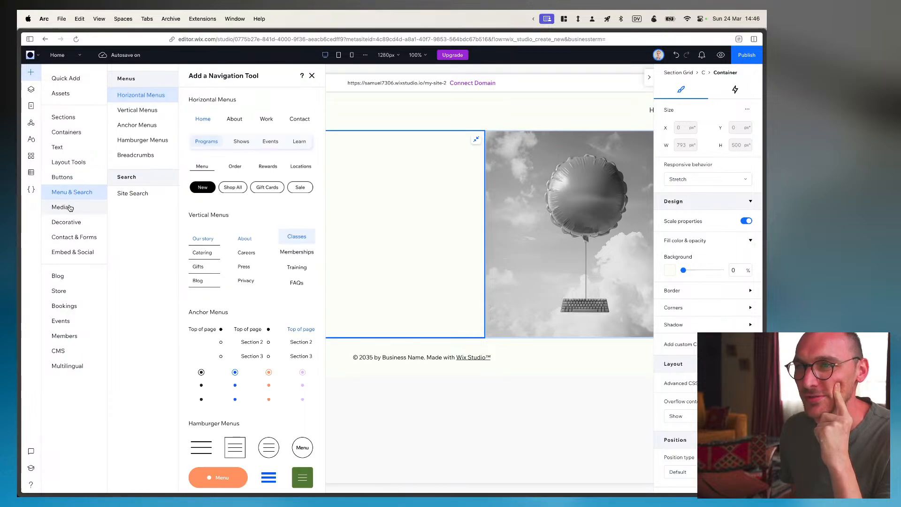
# Examine the decorative, text mask, VideoBox, contact form and embed elements for a list option, and return to the quick-add elements
pyautogui.click(70, 228)
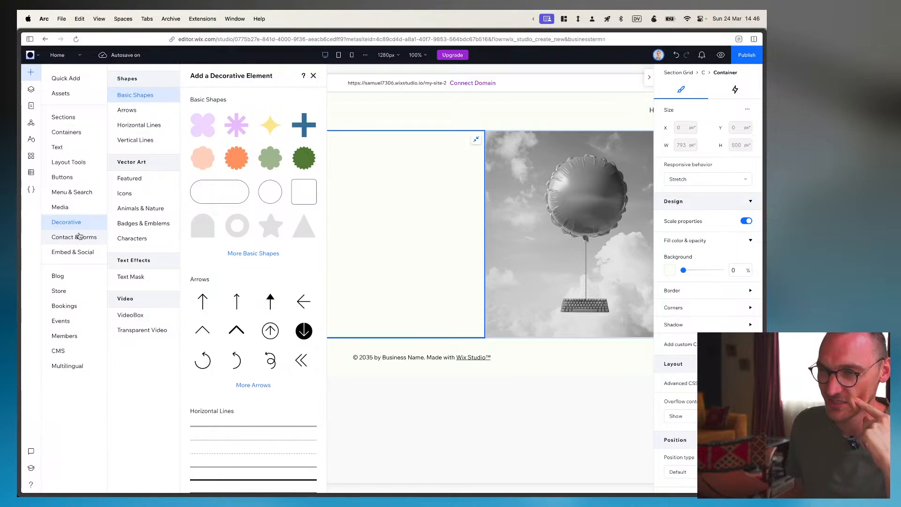
pyautogui.click(142, 280)
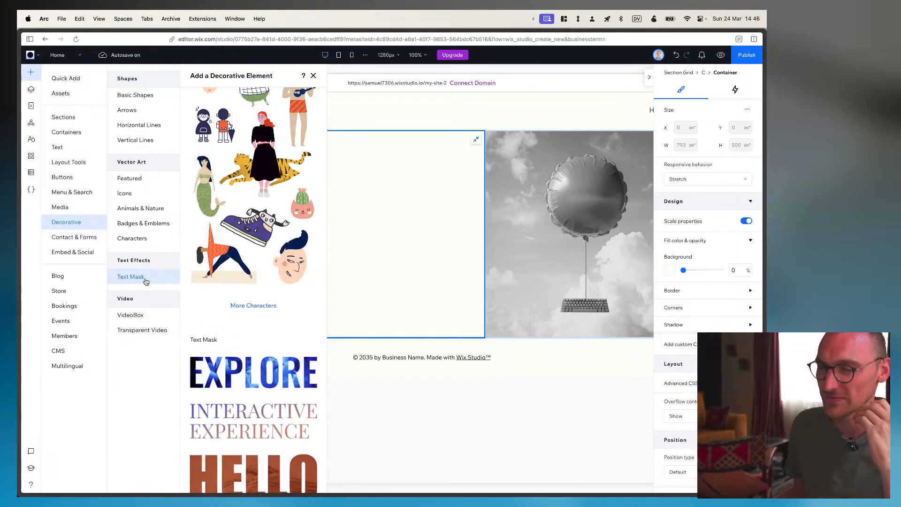
pyautogui.click(136, 314)
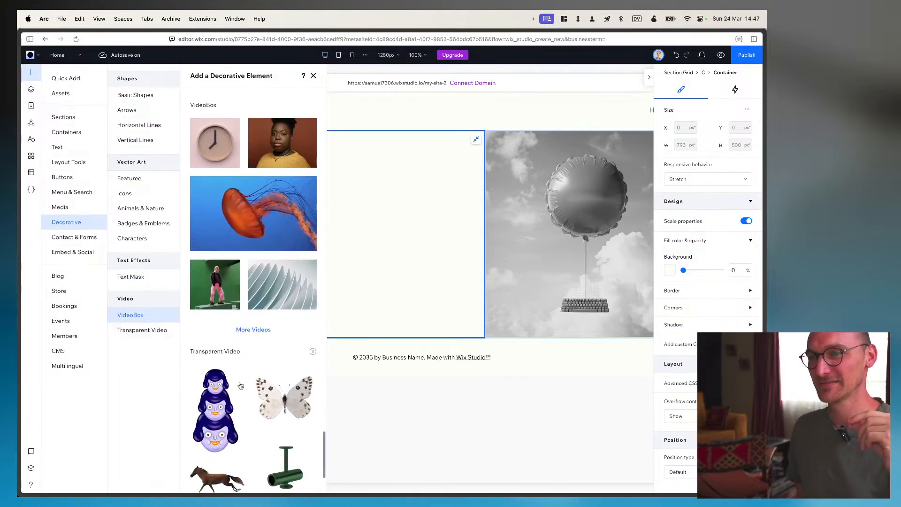
pyautogui.click(84, 237)
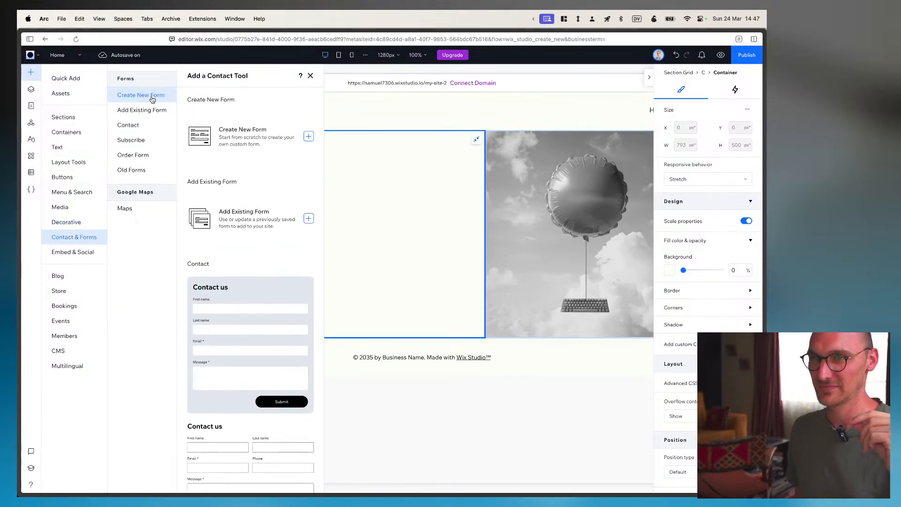
pyautogui.scroll(-5, 235, 223)
pyautogui.scroll(-8, 235, 224)
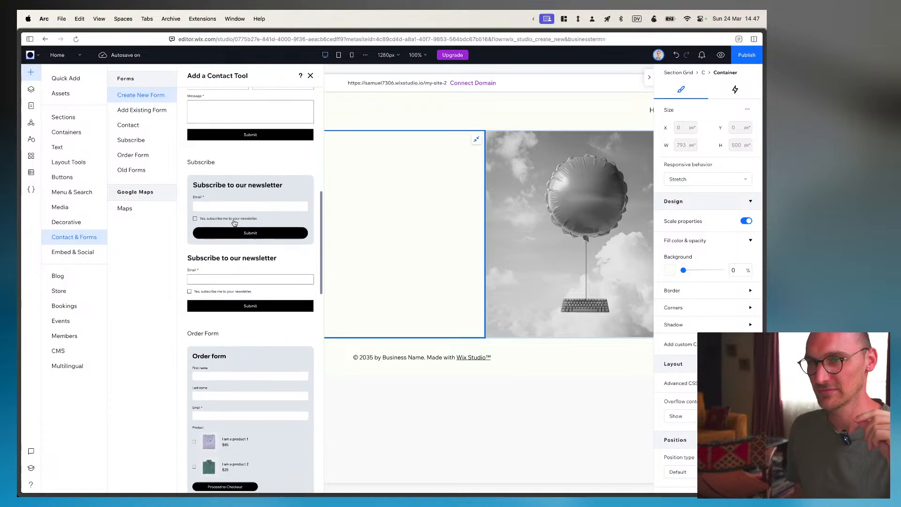
pyautogui.scroll(-2, 235, 223)
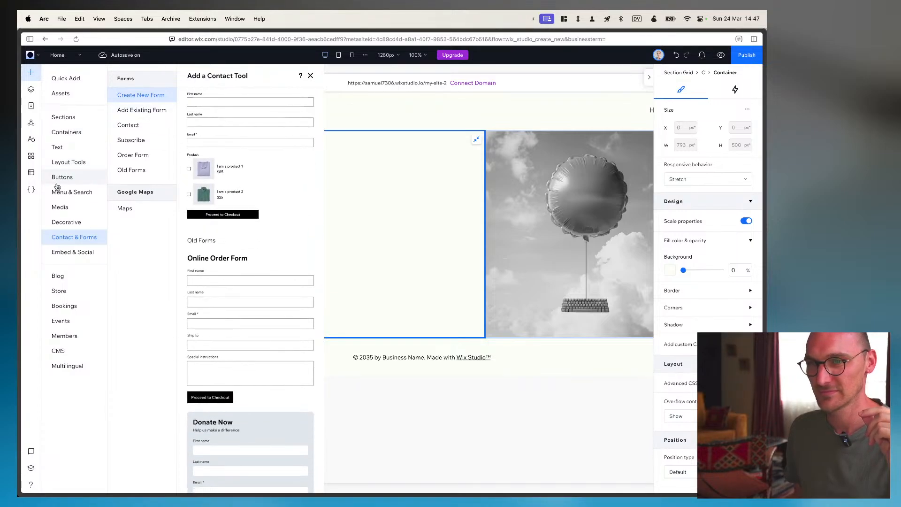
pyautogui.click(75, 252)
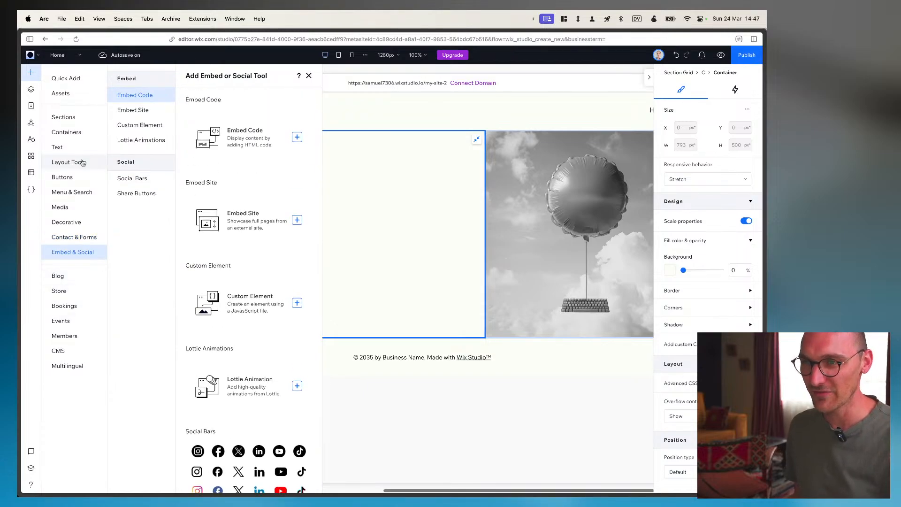
pyautogui.click(66, 79)
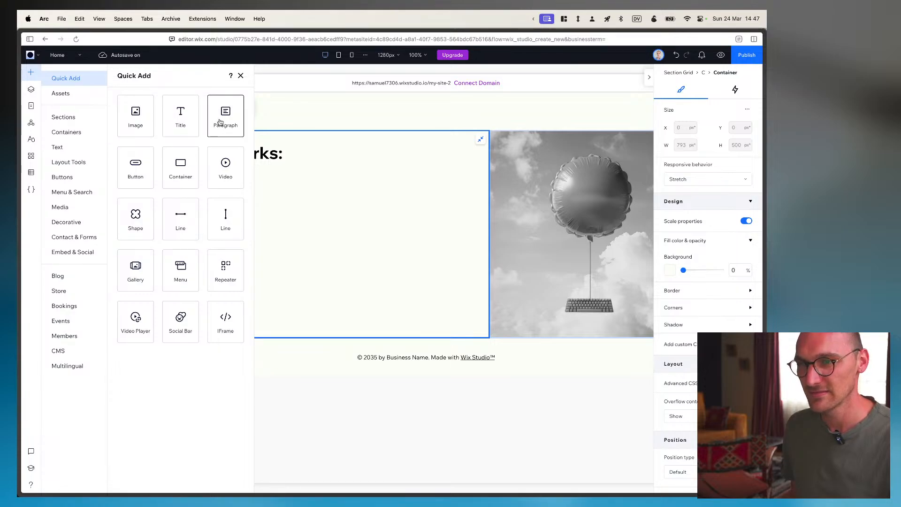
# Add a paragraph: "0 Set-up your account, 1 Choose your username, 2 Connect your mail providers, 3 Create a signature, 4 Enjoy your new and fun email system"
pyautogui.moveTo(221, 122); pyautogui.dragTo(306, 251)
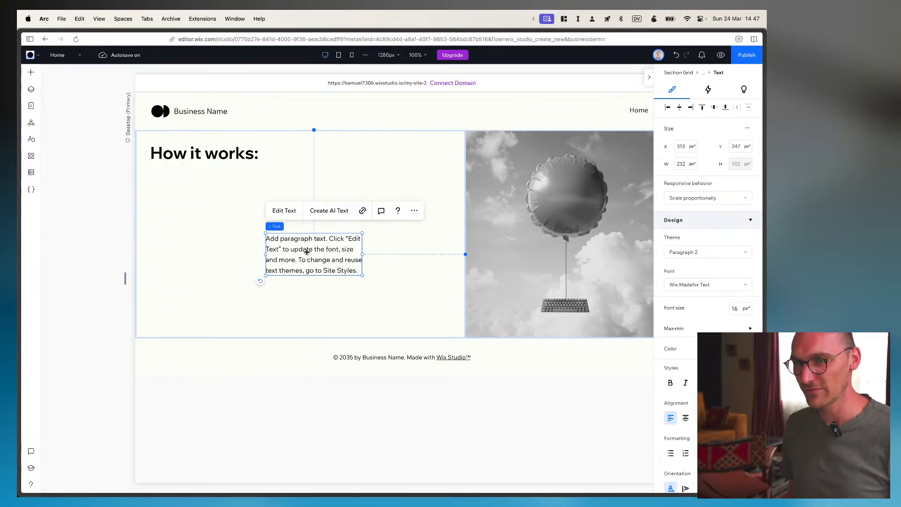
pyautogui.doubleClick(306, 252)
pyautogui.write('0 Set-up your account 1 Choose your username 2 Connect your mail providers 3 Create a signature 4 Enjoy your new and fun email system')
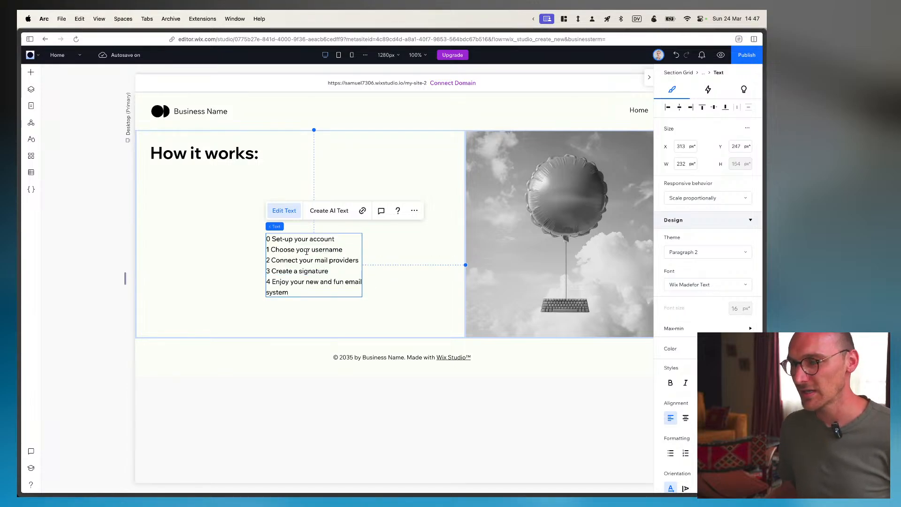
# Format all the lines of the new paragraph as a numbered list
pyautogui.moveTo(294, 294); pyautogui.dragTo(266, 238)
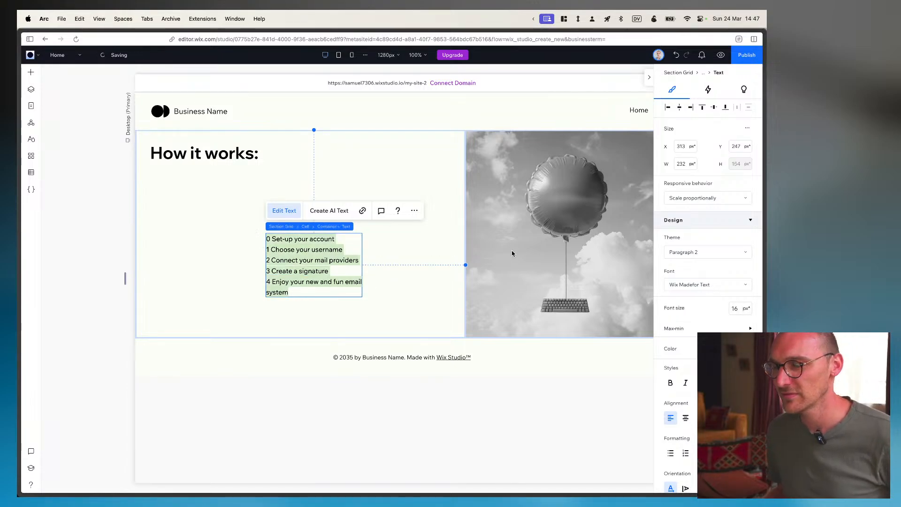
pyautogui.scroll(-5, 713, 310)
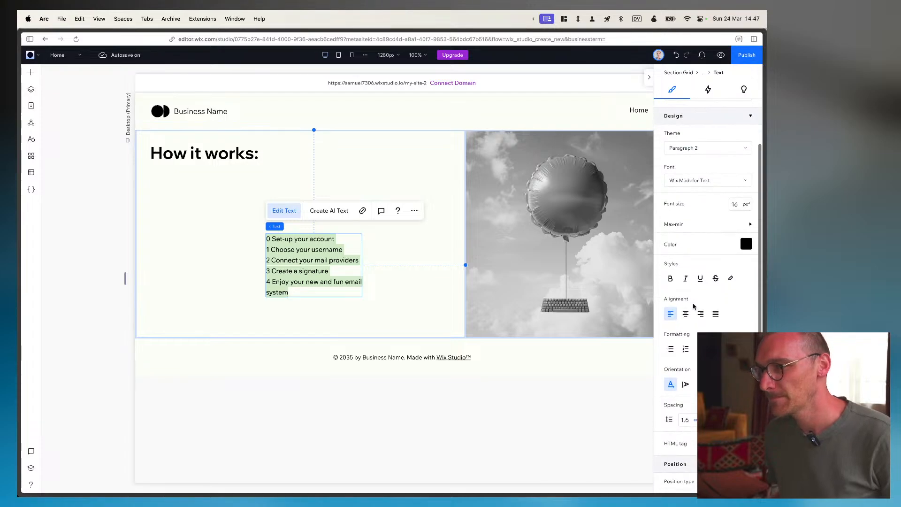
pyautogui.click(686, 274)
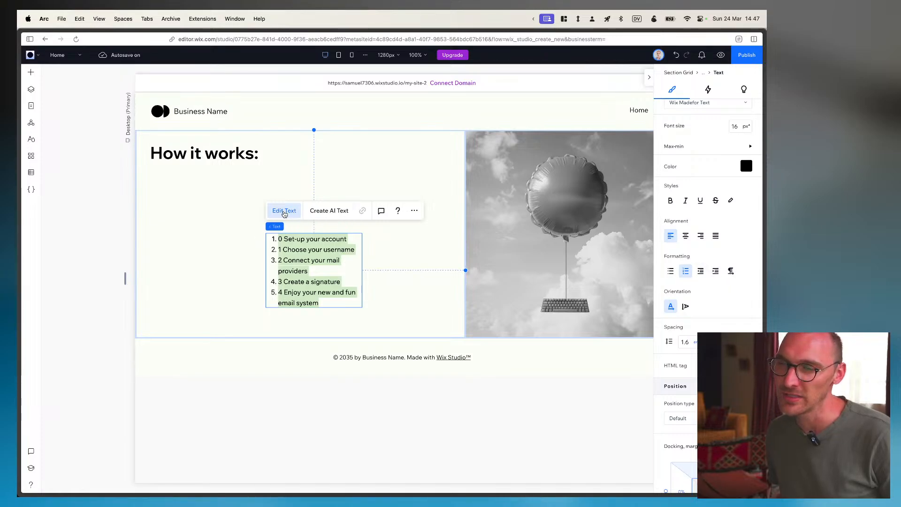
# Remove the leftover digits 0 to 4 from the start of the five list items, keeping the automatic numbering
pyautogui.click(286, 238)
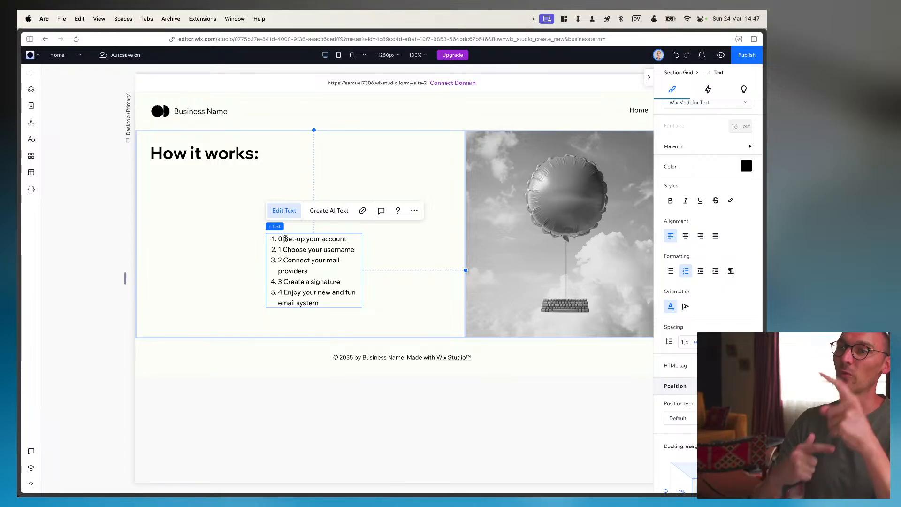
pyautogui.press('BackSpace')
pyautogui.press('BackSpace')
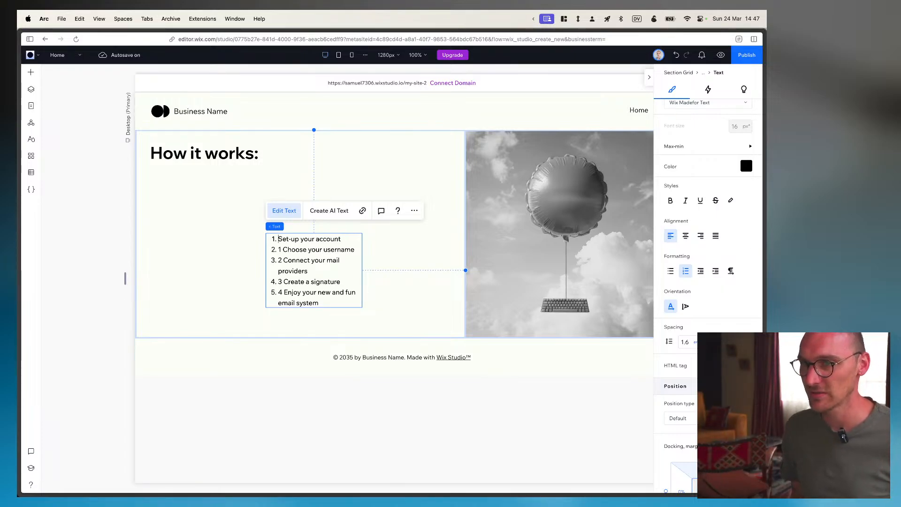
pyautogui.press('BackSpace')
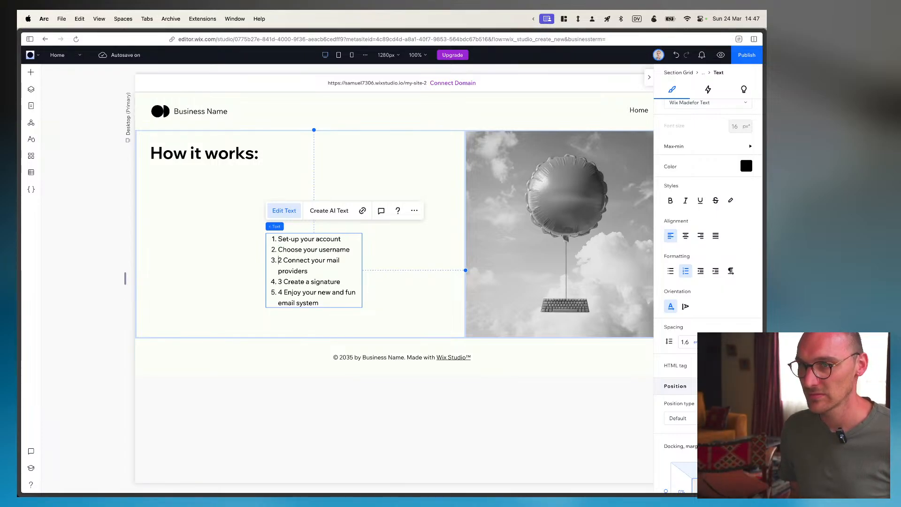
pyautogui.hotkey('shift', 'Right')
pyautogui.hotkey('shift', 'Right')
pyautogui.press('BackSpace')
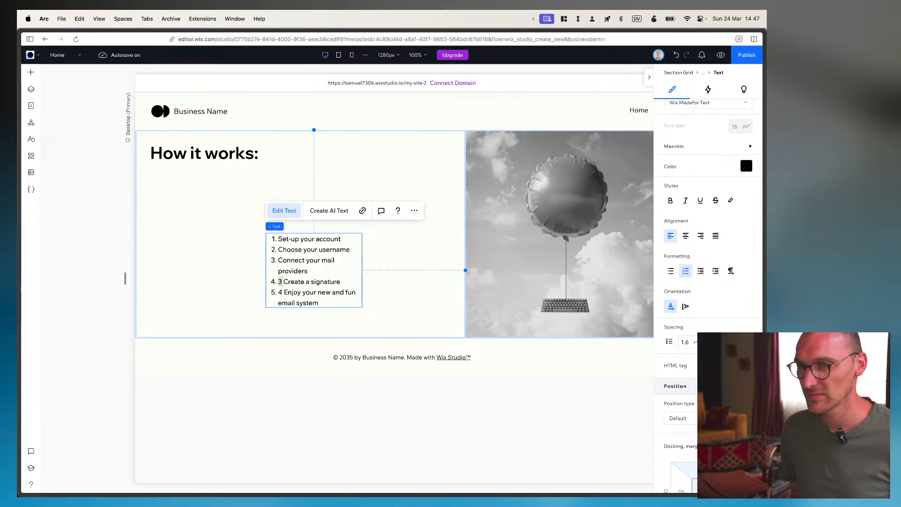
pyautogui.press('BackSpace')
pyautogui.press('Down')
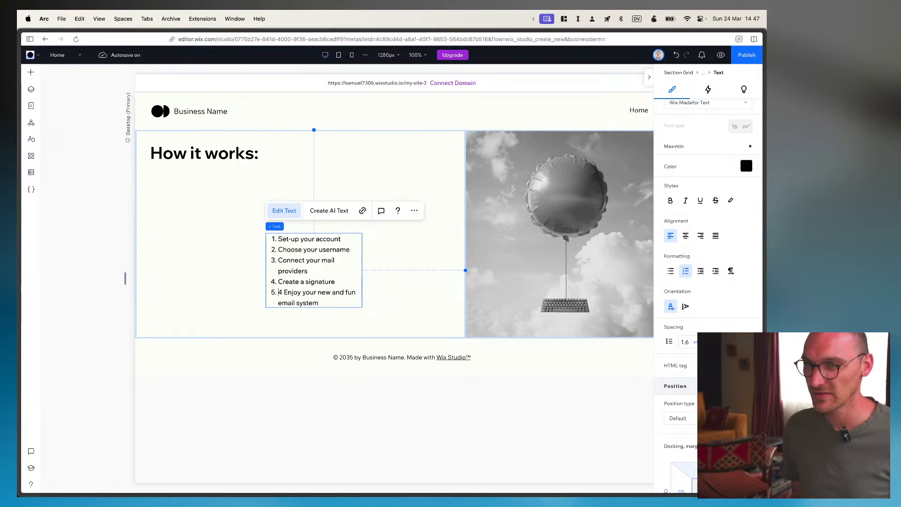
pyautogui.hotkey('shift', 'Right')
pyautogui.press('BackSpace')
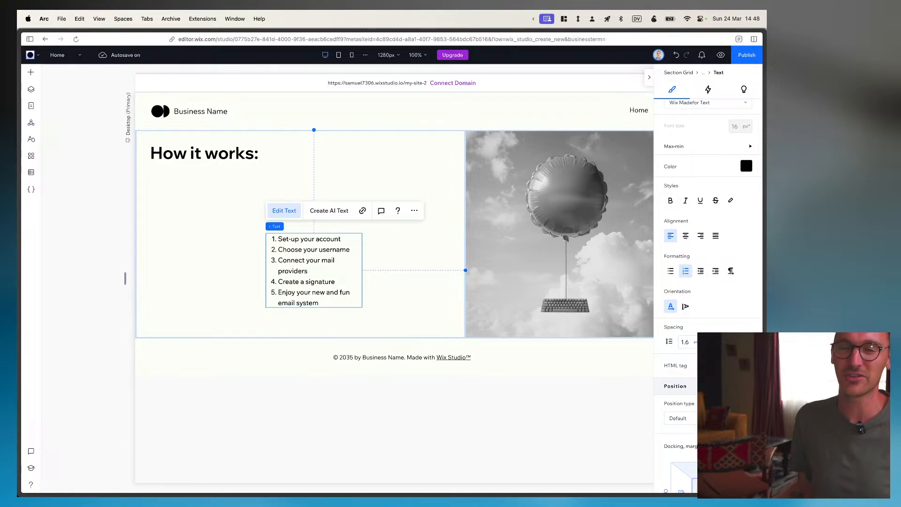
# Move the numbered list beneath the "How it works:" heading, aligned with the heading's left edge
pyautogui.click(245, 249)
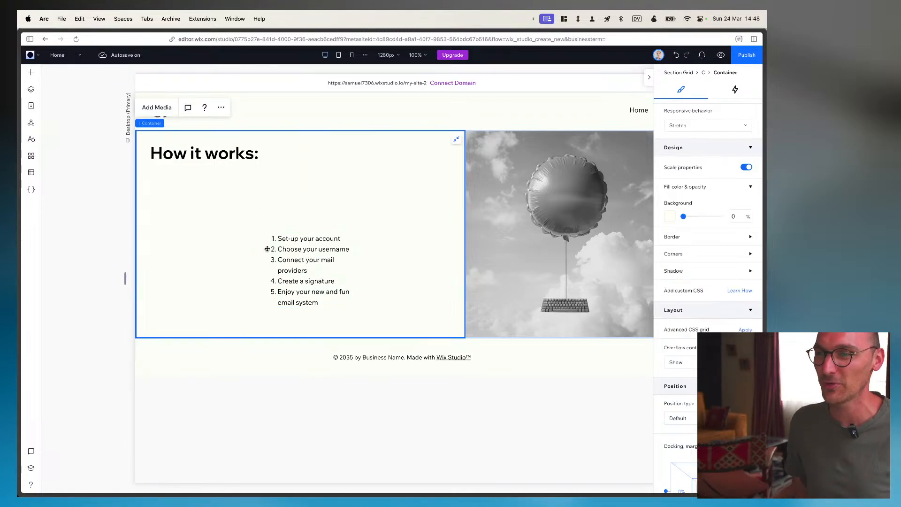
pyautogui.click(282, 246)
pyautogui.moveTo(304, 257); pyautogui.dragTo(187, 202)
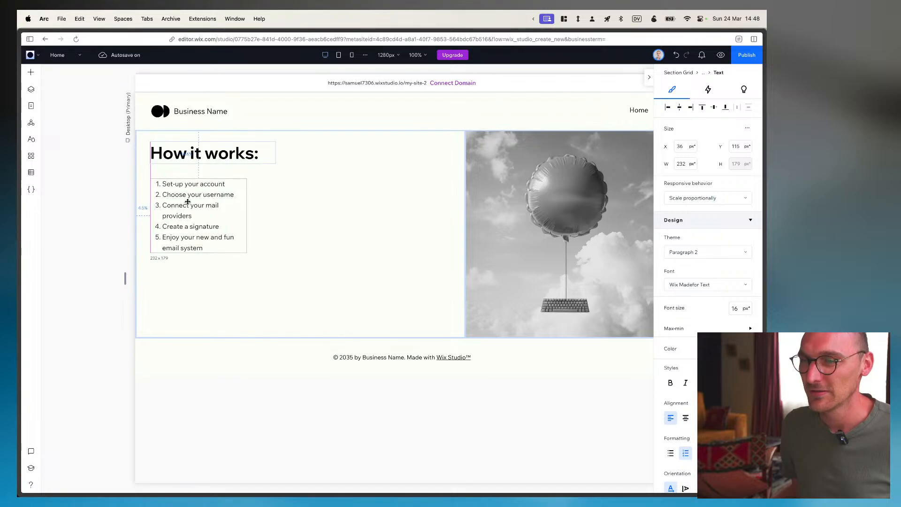
# Switch to the Figma design to inspect the typography of the "How it works" list, and return to Wix Studio
pyautogui.press('super+Tab')
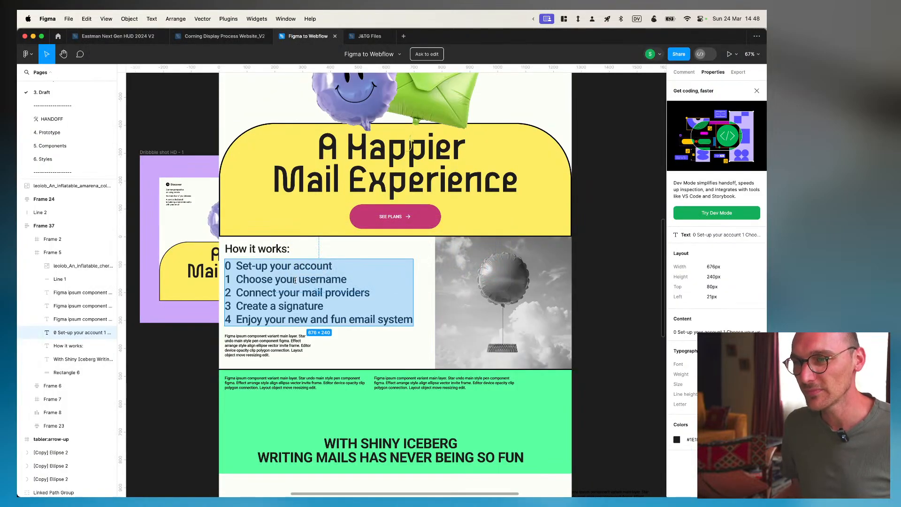
pyautogui.tripleClick(295, 280)
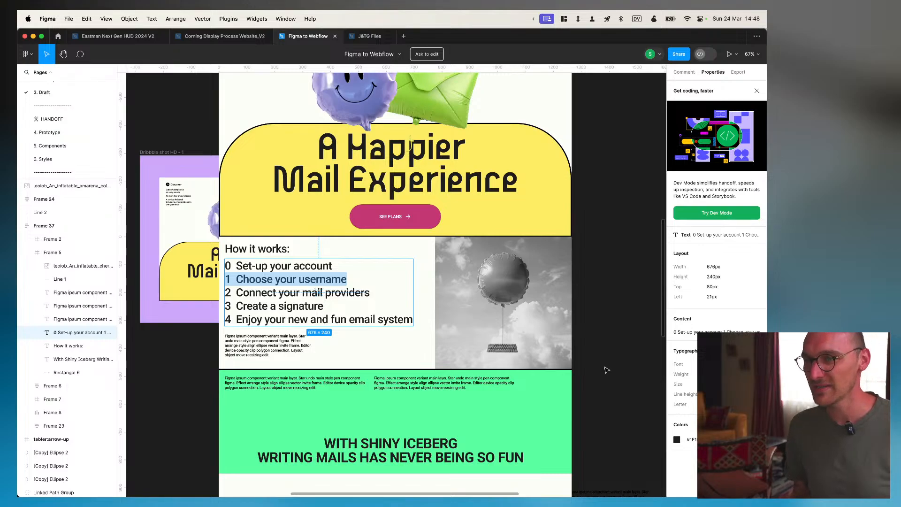
pyautogui.press('super+Tab')
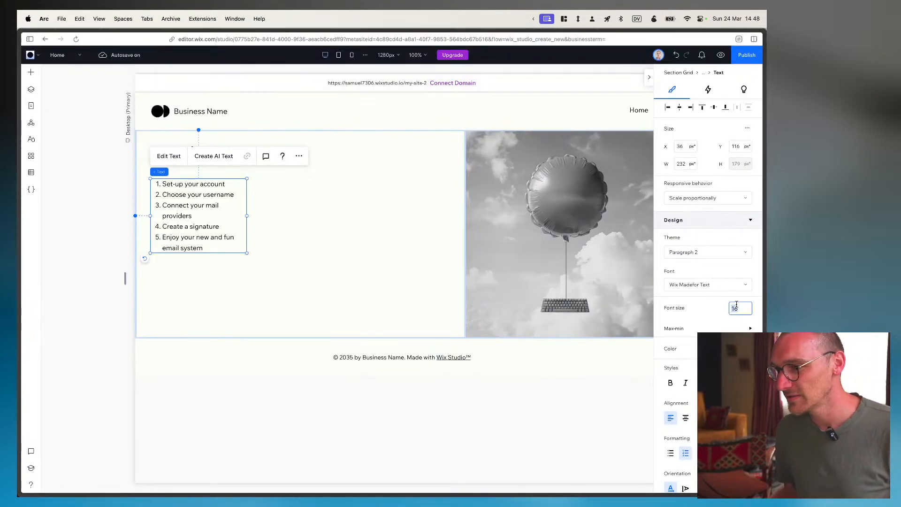
# Set the numbered list's font size to 40 px and widen its text box to about 570 px
pyautogui.write('40')
pyautogui.press('Return')
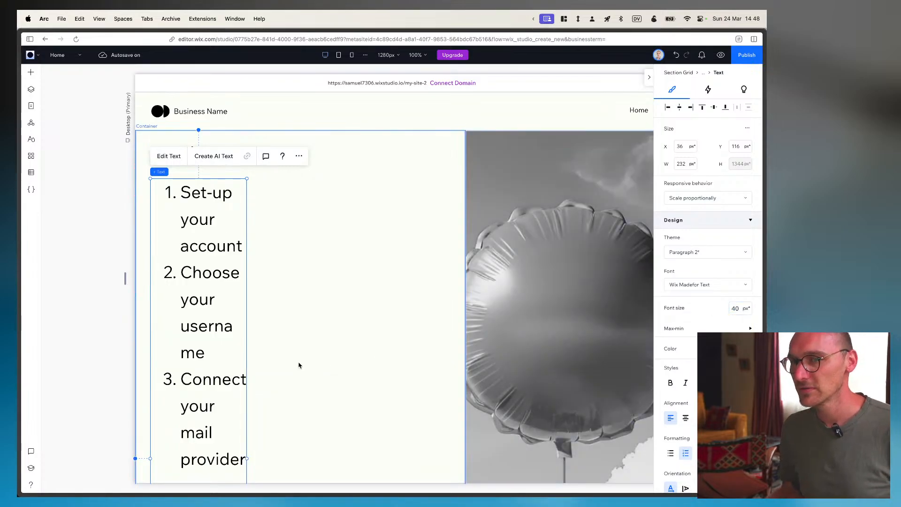
pyautogui.moveTo(247, 365); pyautogui.dragTo(398, 351)
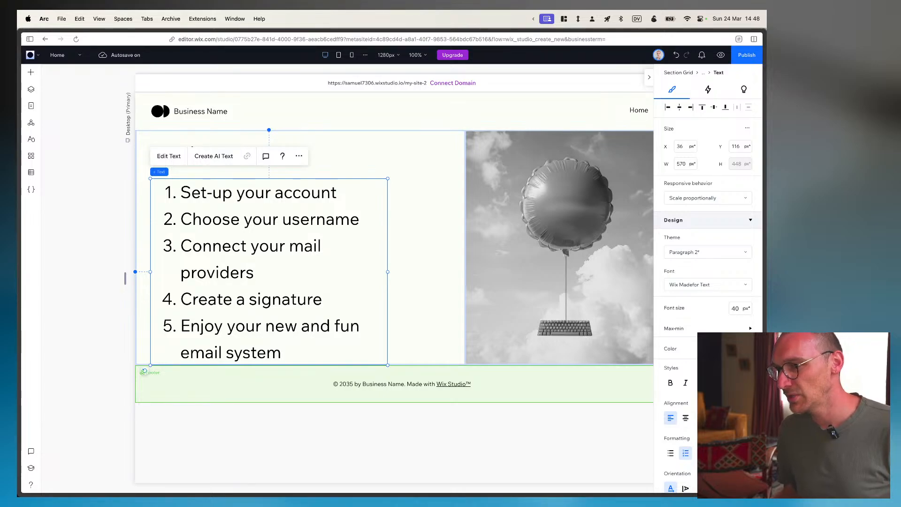
# Examine the numbered list's text settings, including the available HTML tags and the position type
pyautogui.scroll(-3, 708, 211)
pyautogui.scroll(-7, 707, 300)
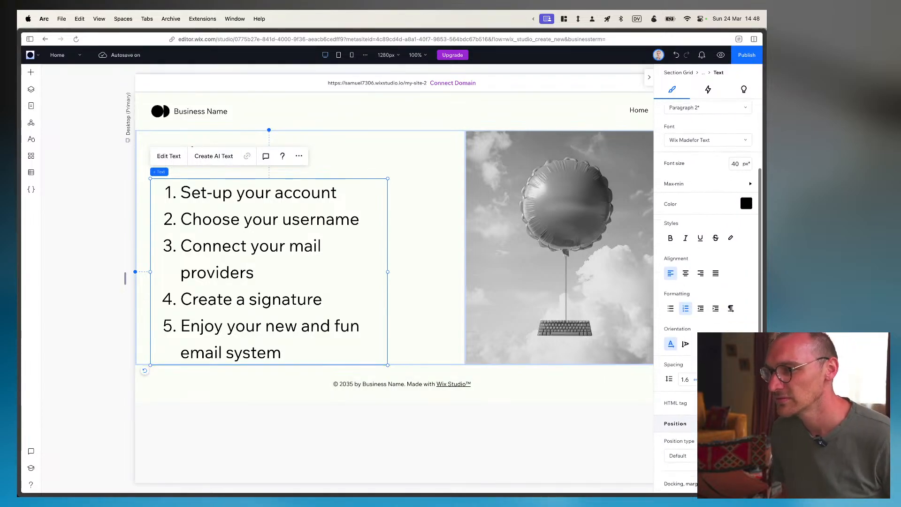
pyautogui.scroll(-1, 721, 305)
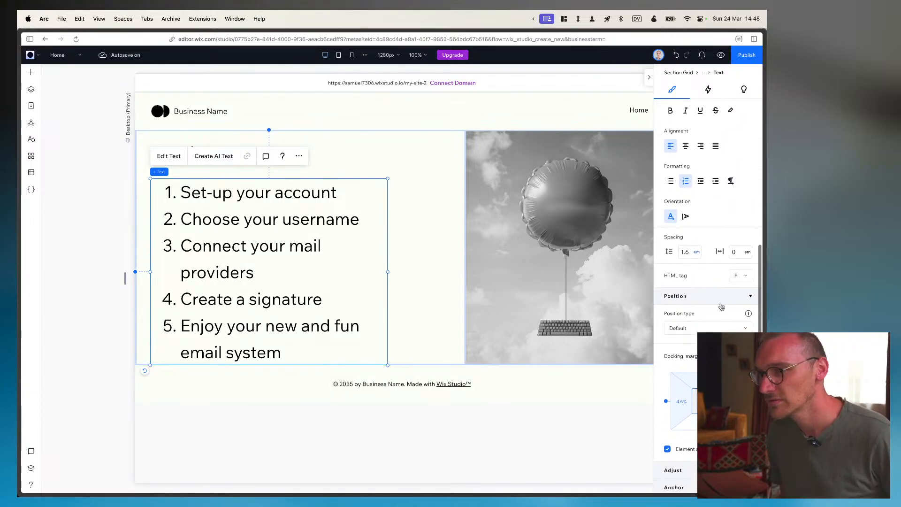
pyautogui.click(738, 277)
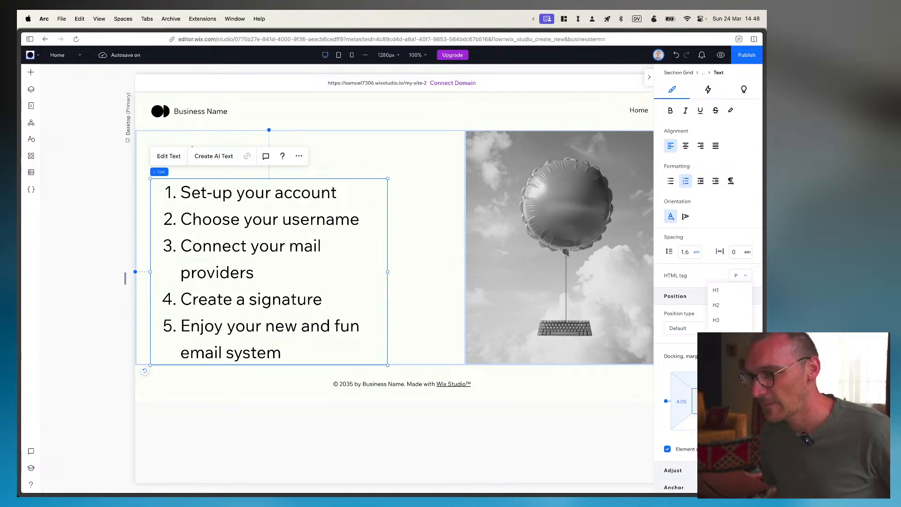
pyautogui.click(706, 287)
pyautogui.scroll(-1, 706, 287)
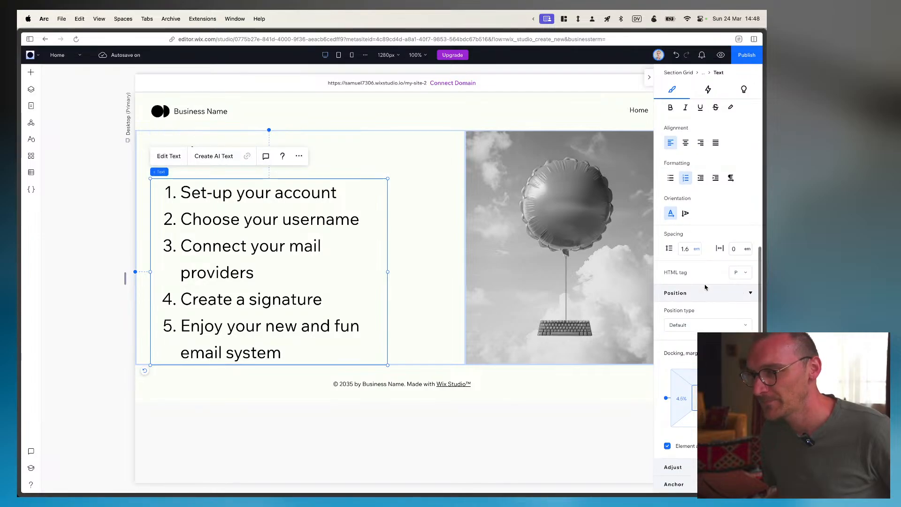
pyautogui.click(741, 330)
pyautogui.click(730, 325)
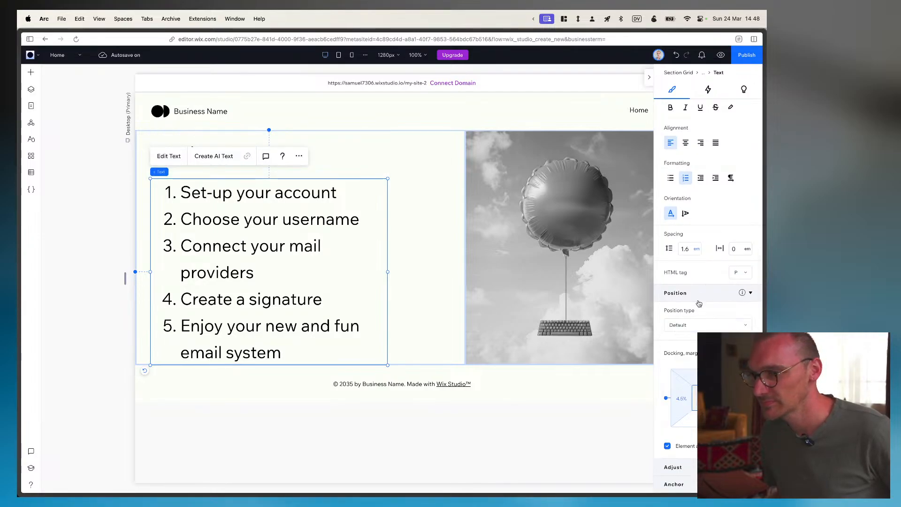
# Move the numbered list up so it sits directly beneath the "How it works:" heading
pyautogui.moveTo(220, 232); pyautogui.dragTo(221, 216)
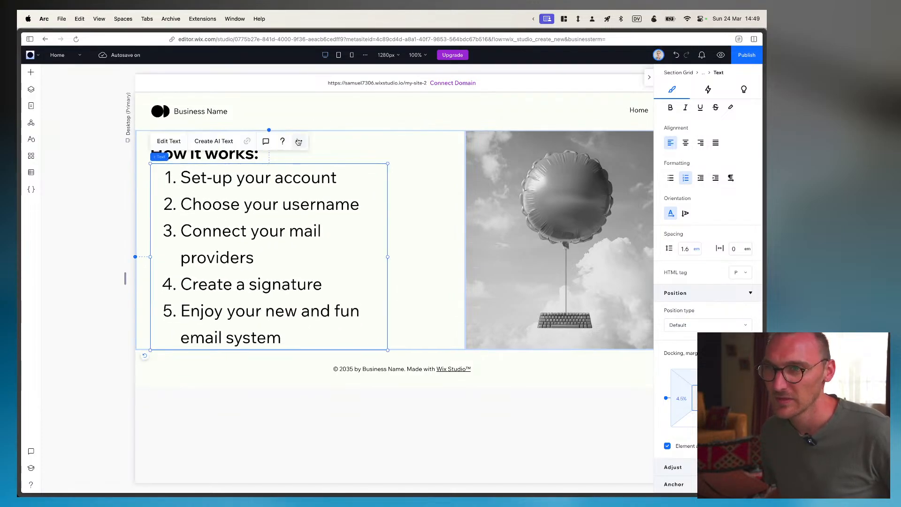
# Select the container around the heading and list and examine its layout, position, docking, padding and adjustment settings
pyautogui.click(346, 141)
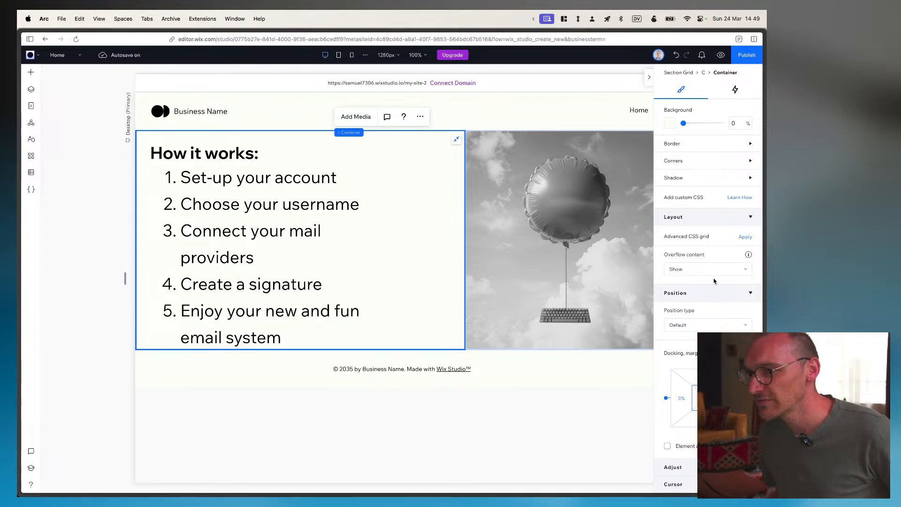
pyautogui.scroll(3, 714, 281)
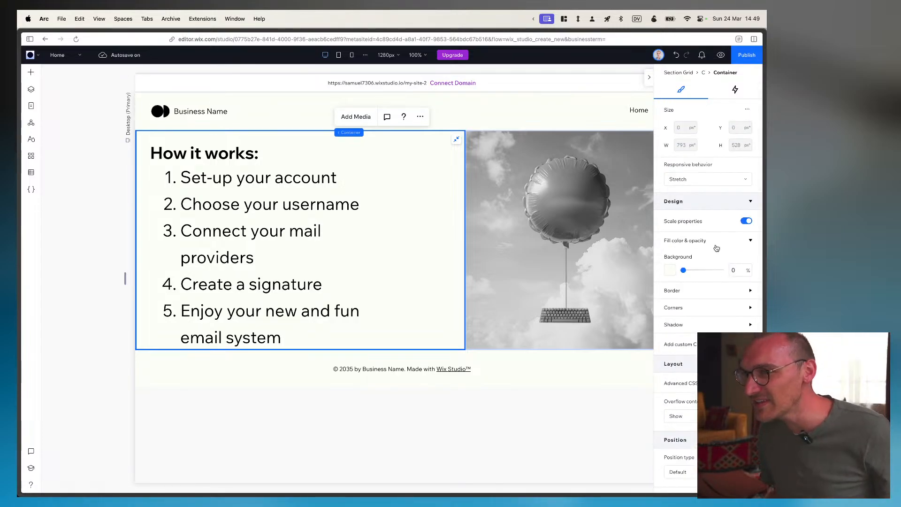
pyautogui.scroll(-2, 696, 384)
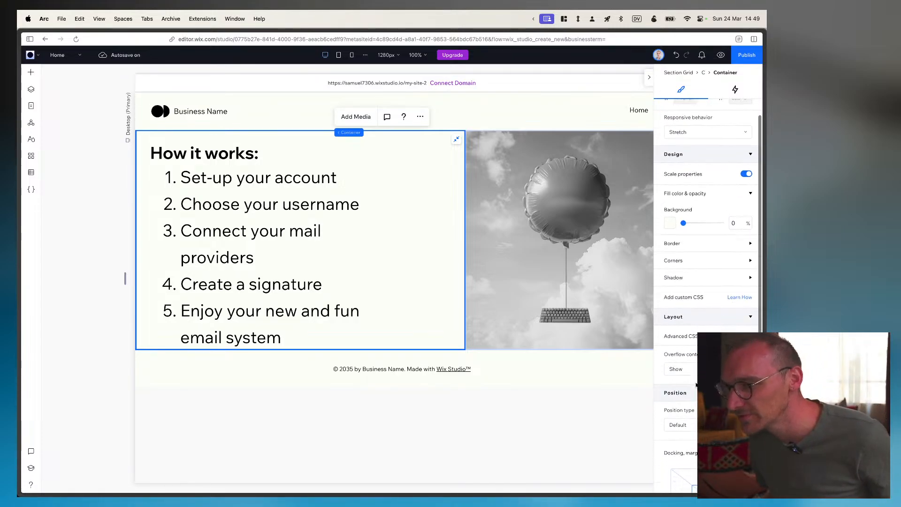
pyautogui.click(701, 317)
pyautogui.click(700, 317)
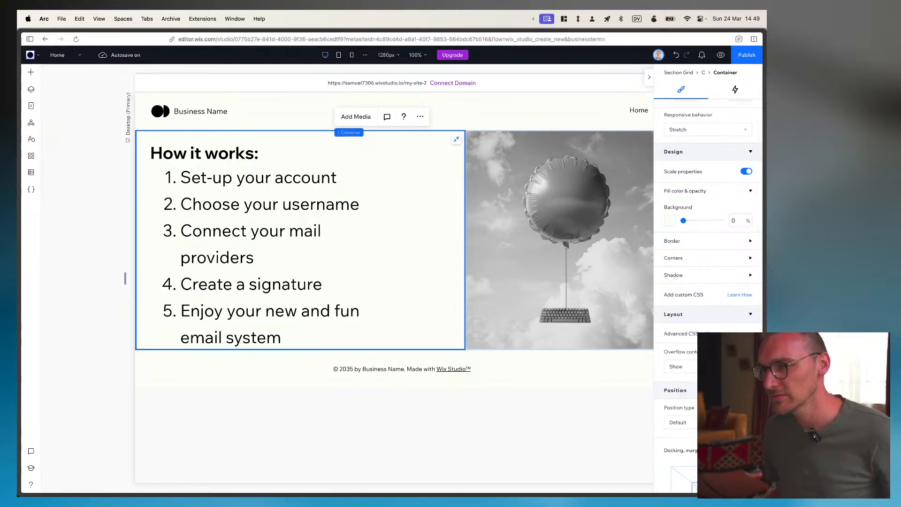
pyautogui.scroll(-5, 708, 281)
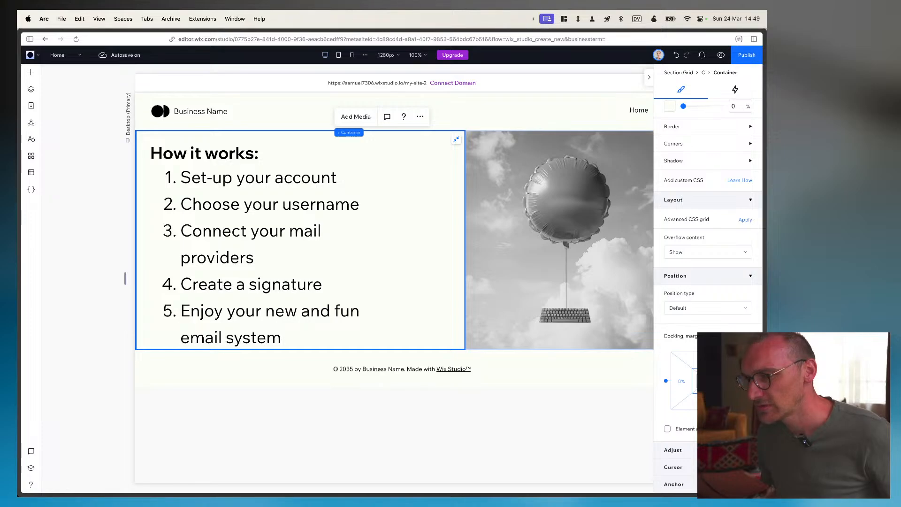
pyautogui.scroll(-6, 708, 281)
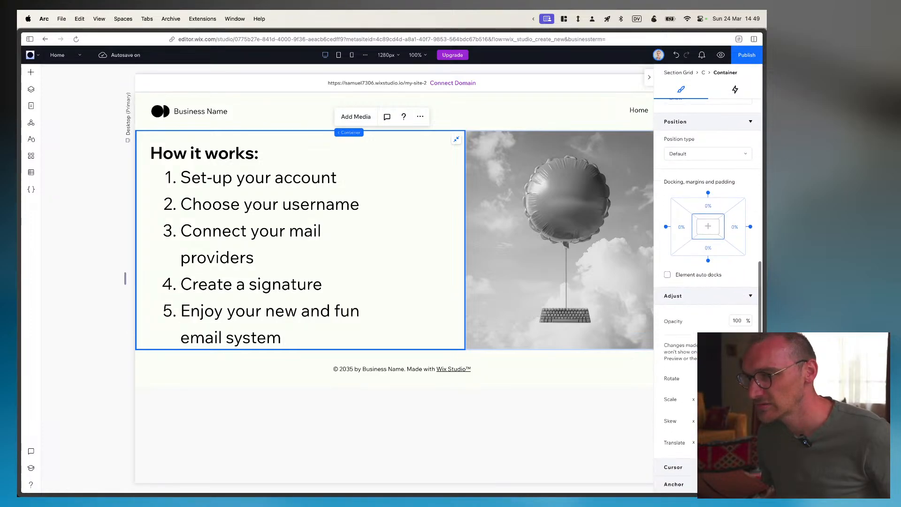
pyautogui.scroll(-3, 696, 474)
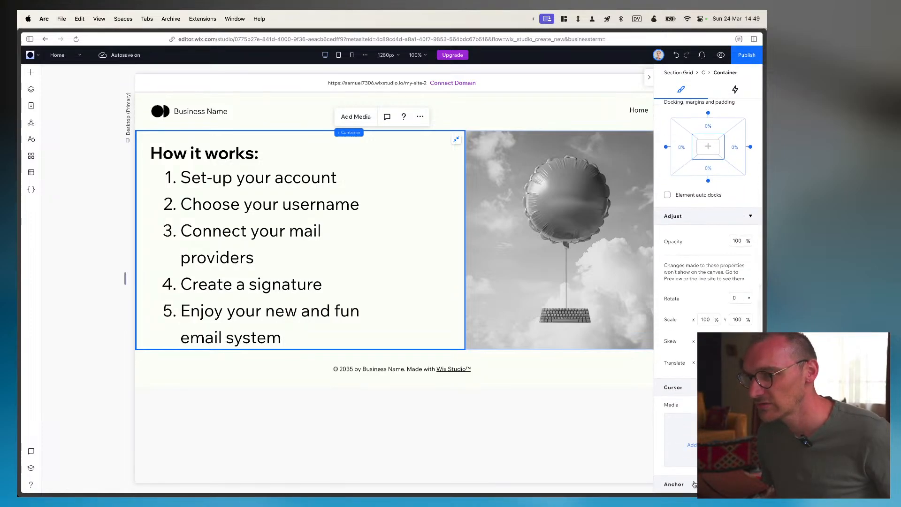
pyautogui.scroll(-1, 694, 486)
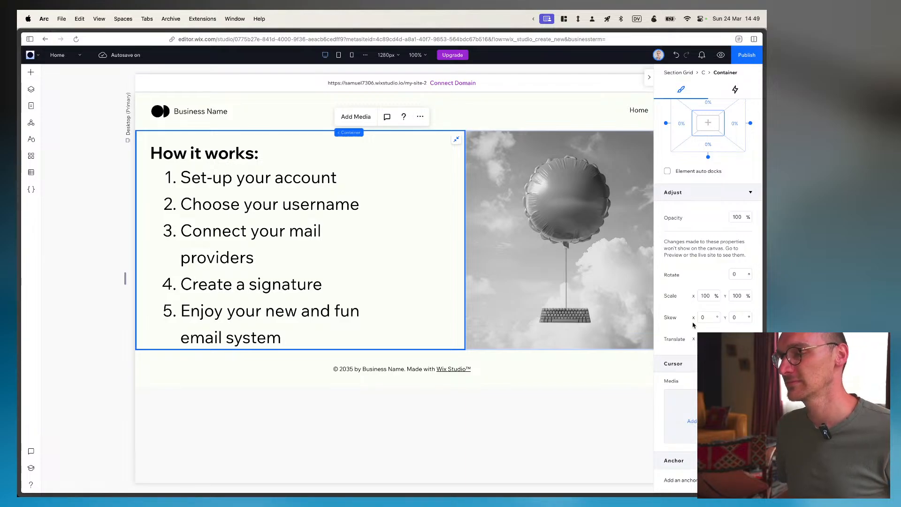
pyautogui.scroll(4, 692, 338)
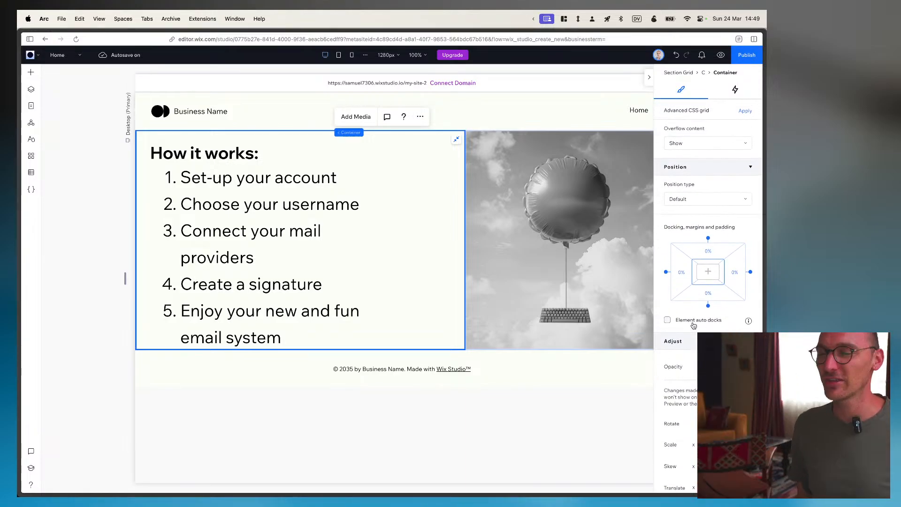
pyautogui.scroll(1, 680, 328)
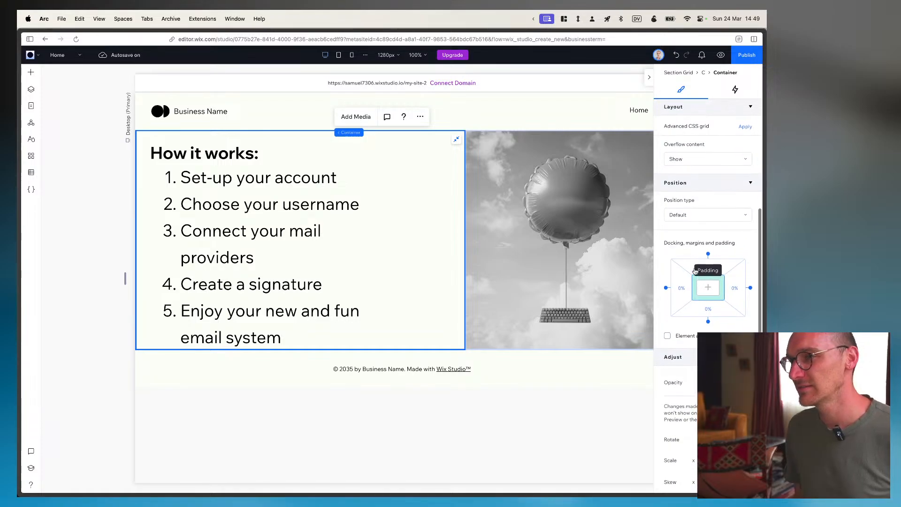
pyautogui.scroll(4, 666, 310)
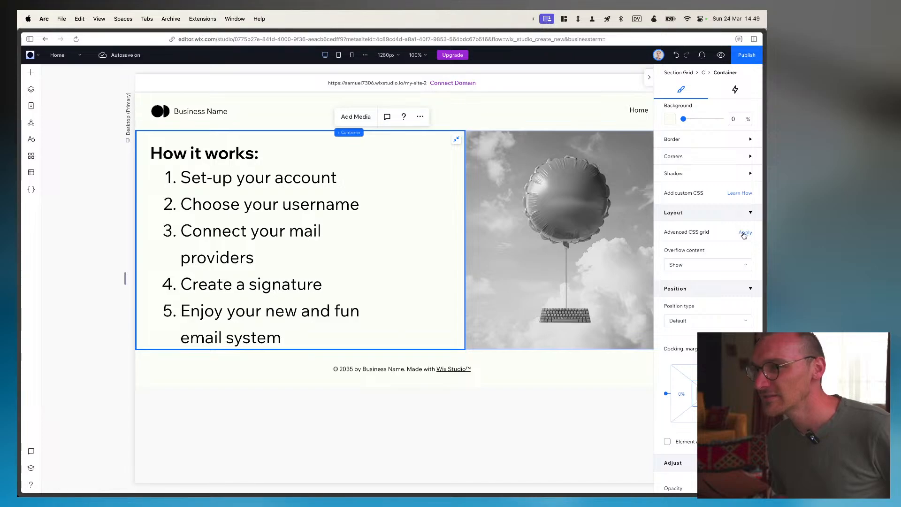
# Apply an advanced CSS grid to the container around the heading and list, using the 1x1 layout
pyautogui.click(746, 233)
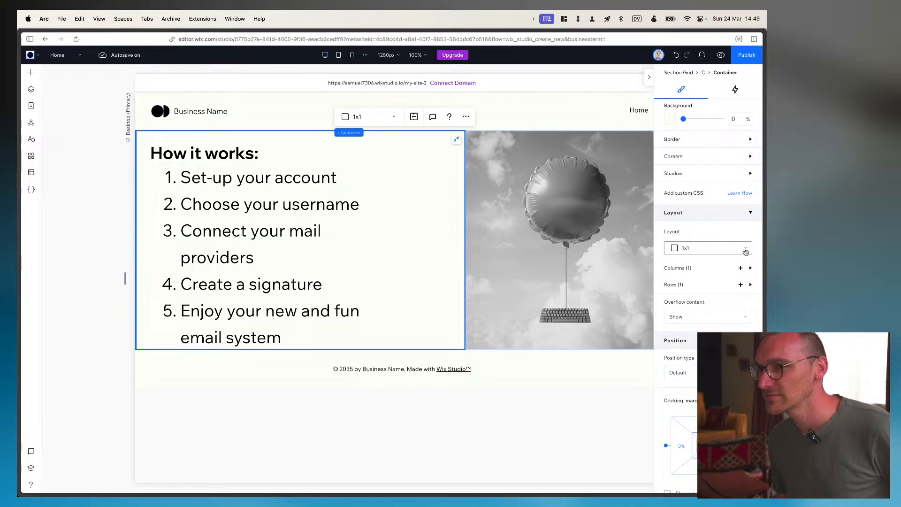
pyautogui.click(746, 251)
pyautogui.click(728, 239)
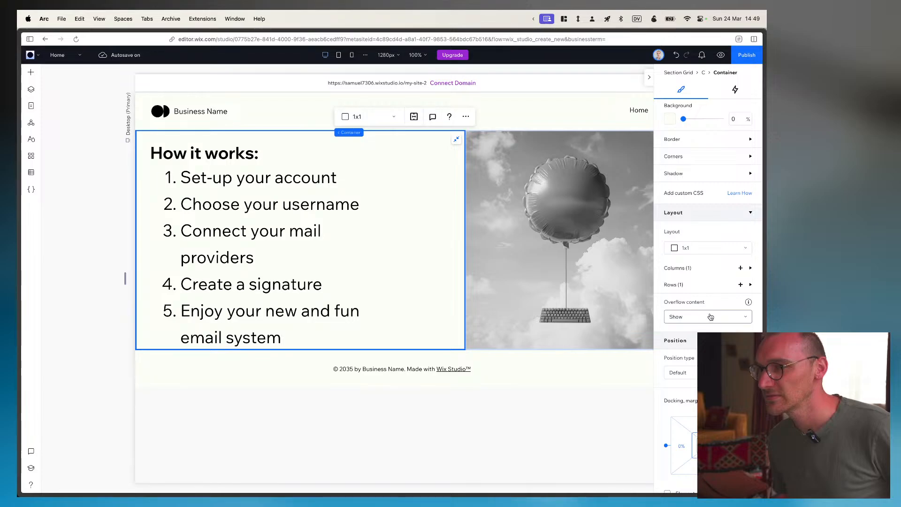
pyautogui.scroll(3, 725, 256)
pyautogui.scroll(2, 724, 256)
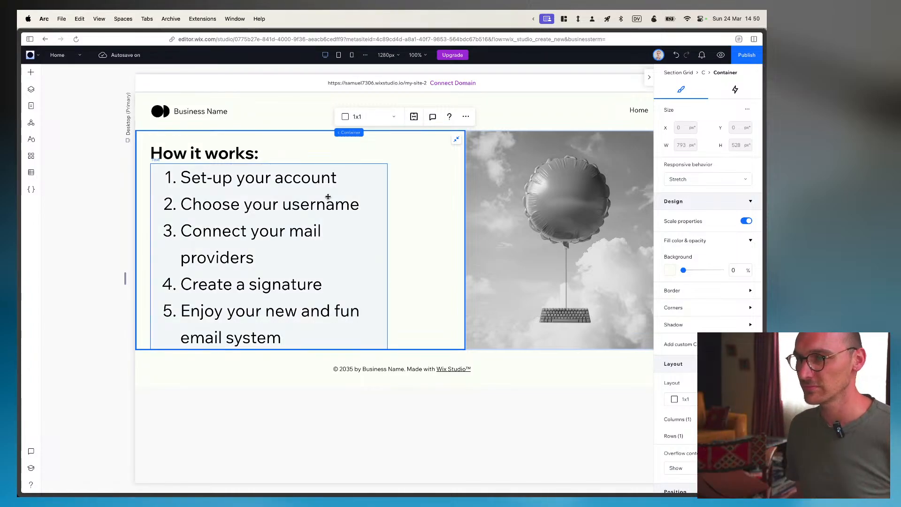
# Examine the commands available for the container around the heading and list, including Quick Add, Reorganize DOM Order and Copy Element Design
pyautogui.click(441, 191)
pyautogui.click(393, 163)
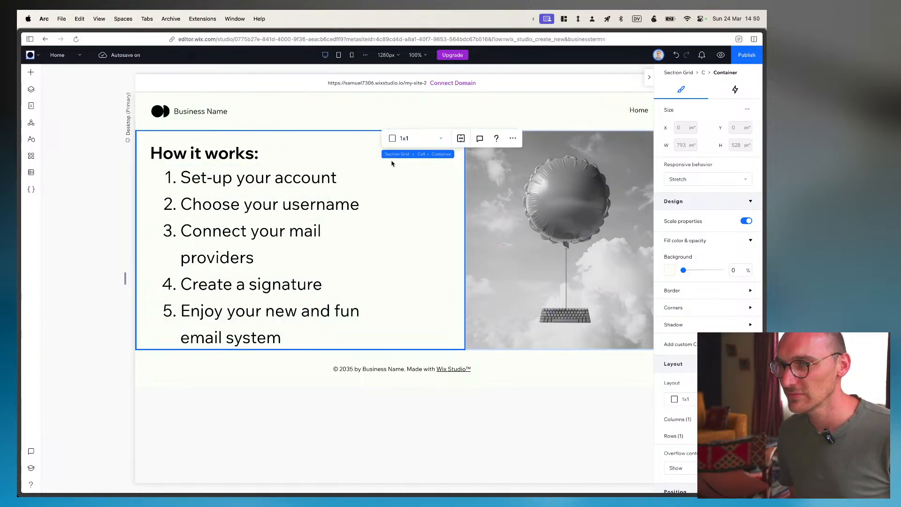
pyautogui.click(298, 146)
pyautogui.rightClick(176, 141)
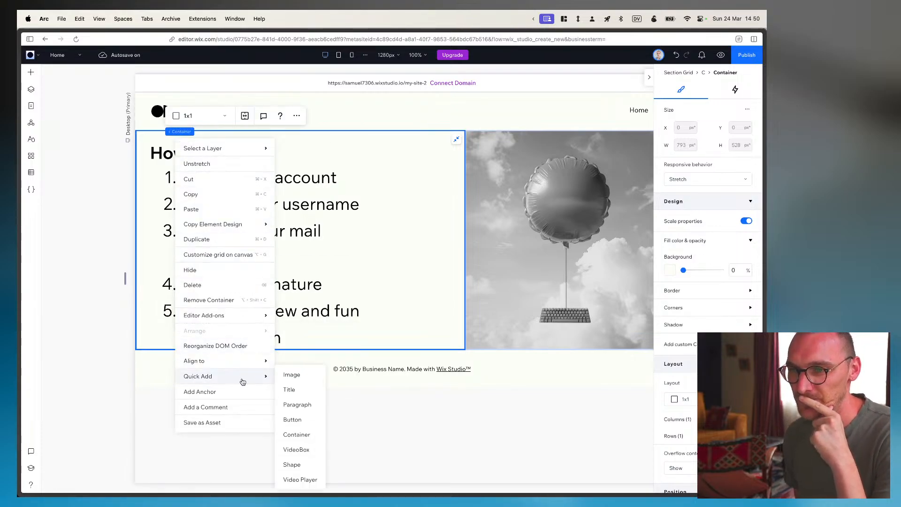
pyautogui.moveTo(239, 384)
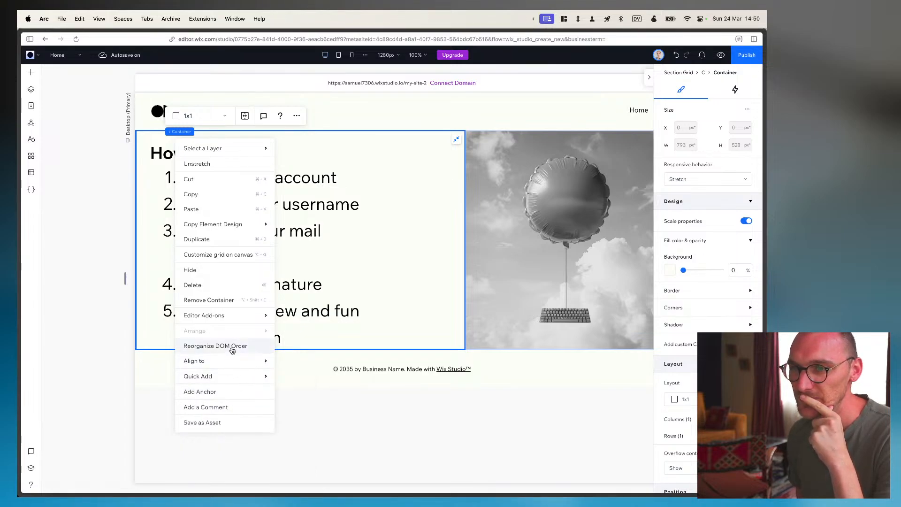
pyautogui.moveTo(230, 313)
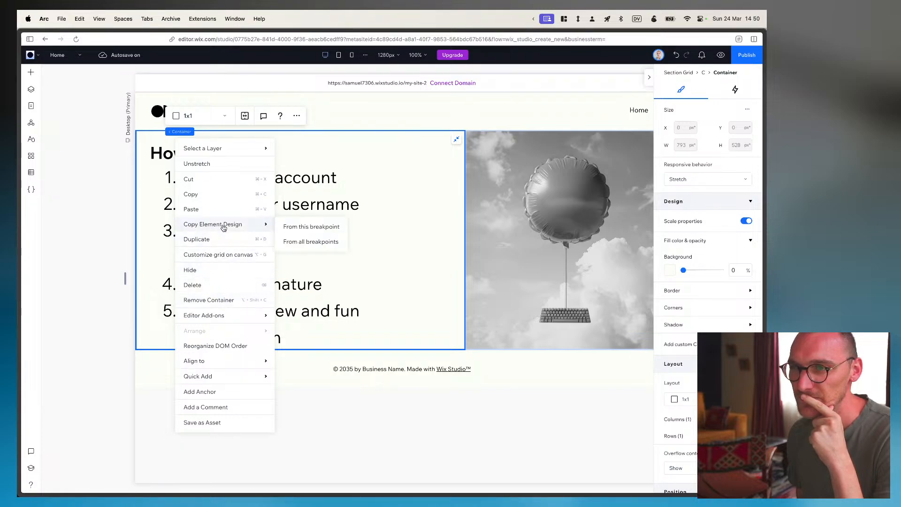
pyautogui.click(367, 180)
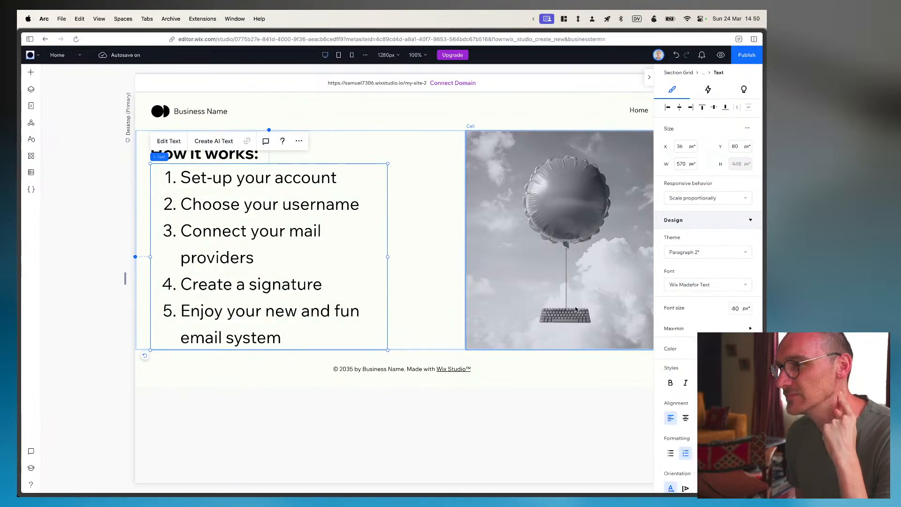
# Examine the container's design settings, grid layout presets and responsive behavior options
pyautogui.click(452, 195)
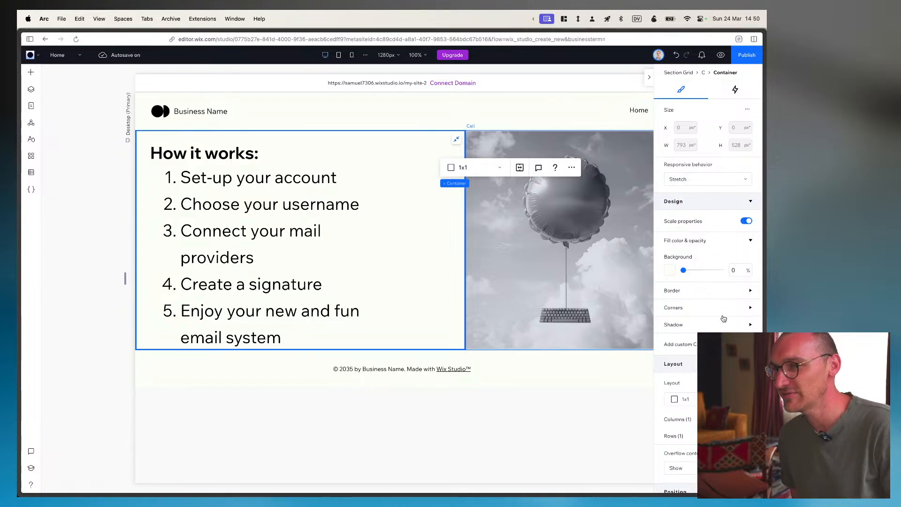
pyautogui.scroll(-2, 709, 256)
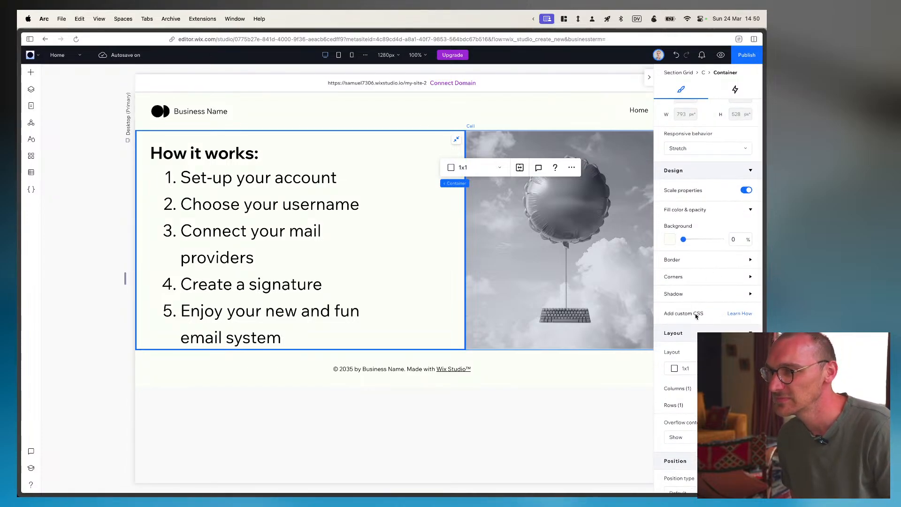
pyautogui.scroll(-2, 697, 317)
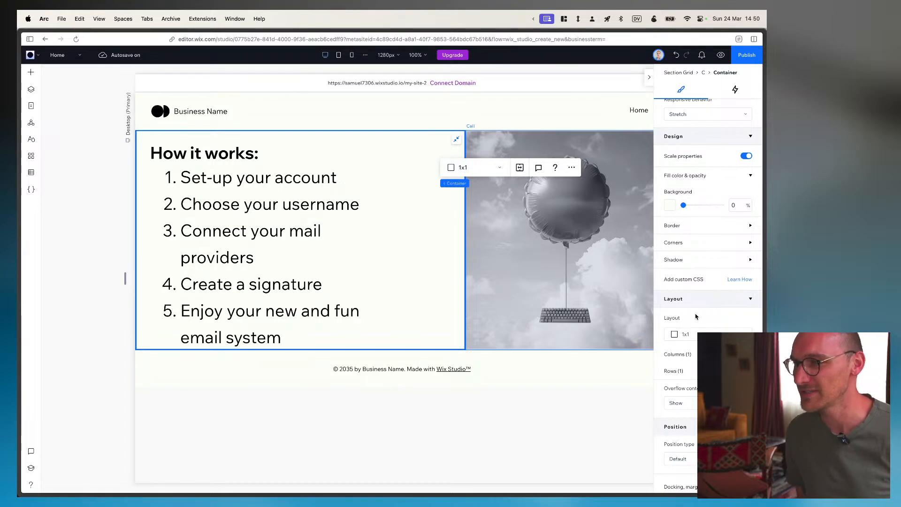
pyautogui.scroll(3, 696, 316)
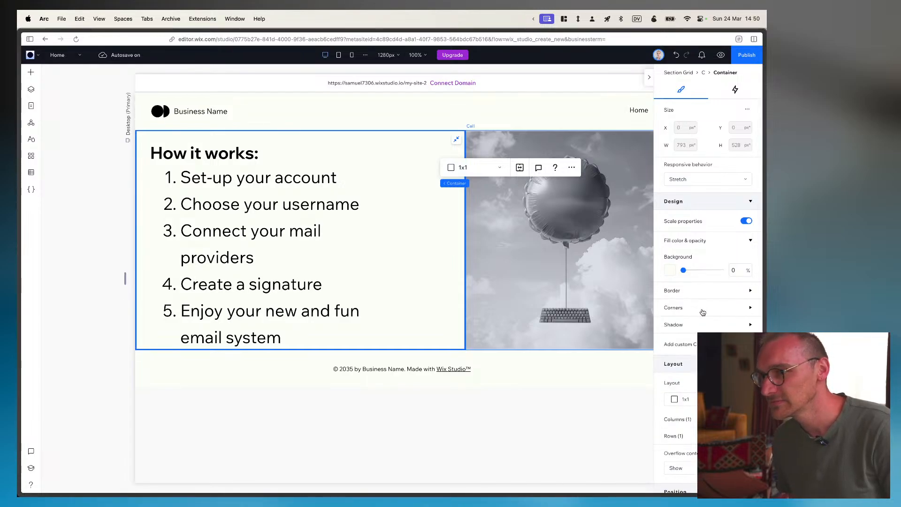
pyautogui.scroll(-6, 703, 312)
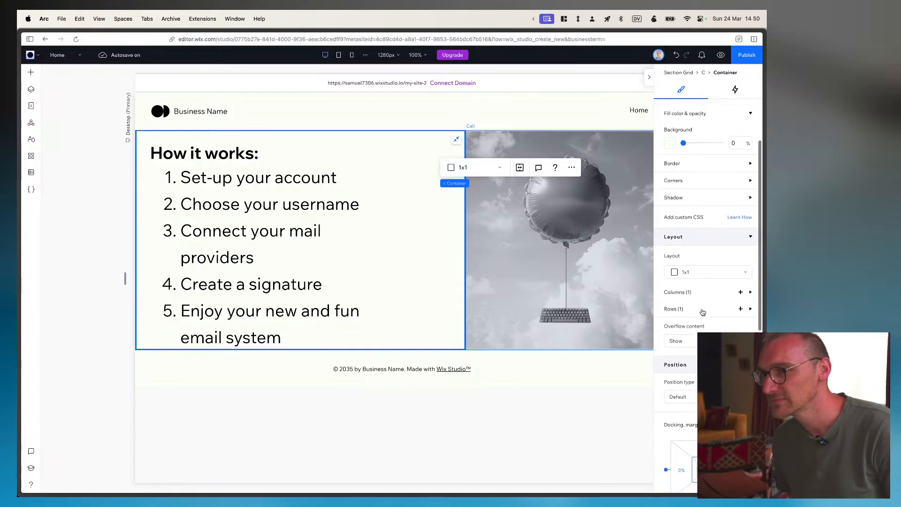
pyautogui.click(745, 249)
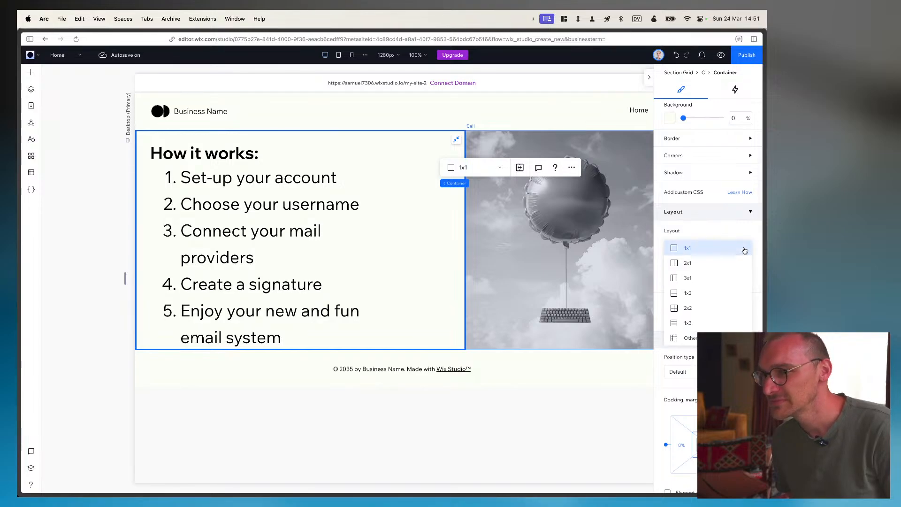
pyautogui.click(745, 249)
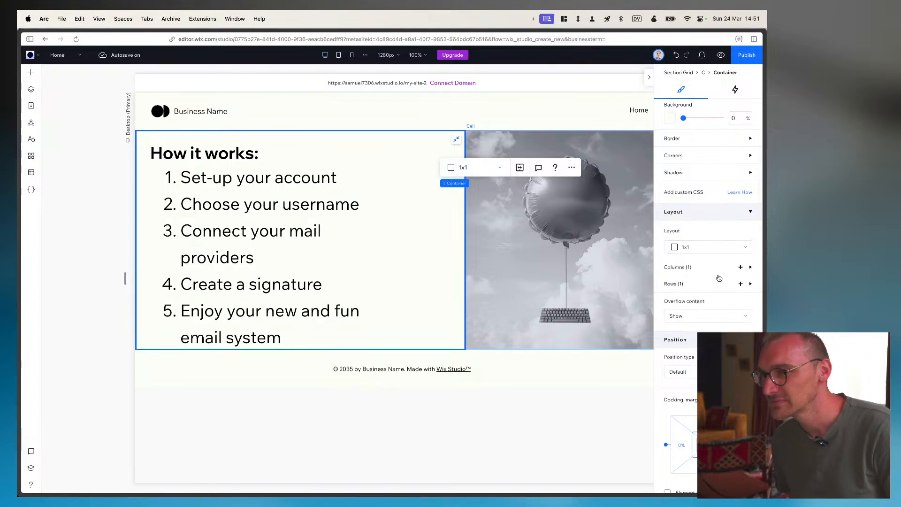
pyautogui.scroll(5, 738, 226)
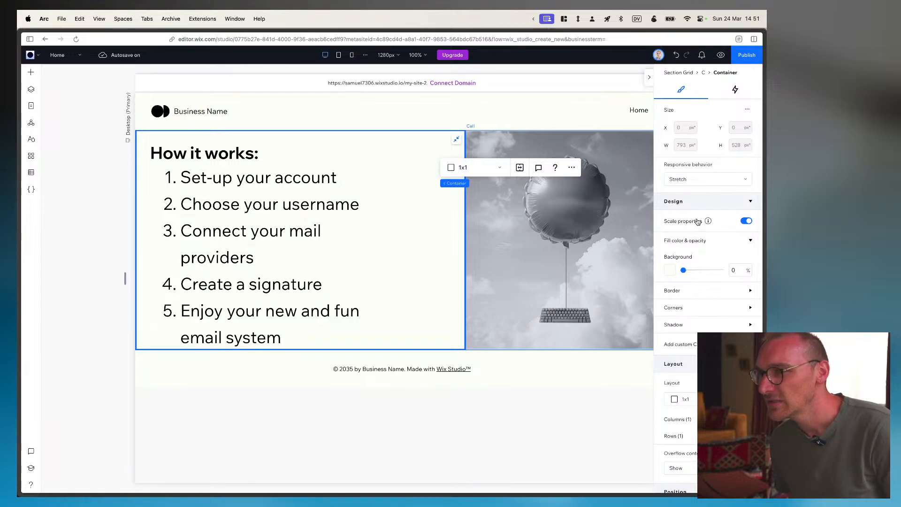
pyautogui.click(713, 180)
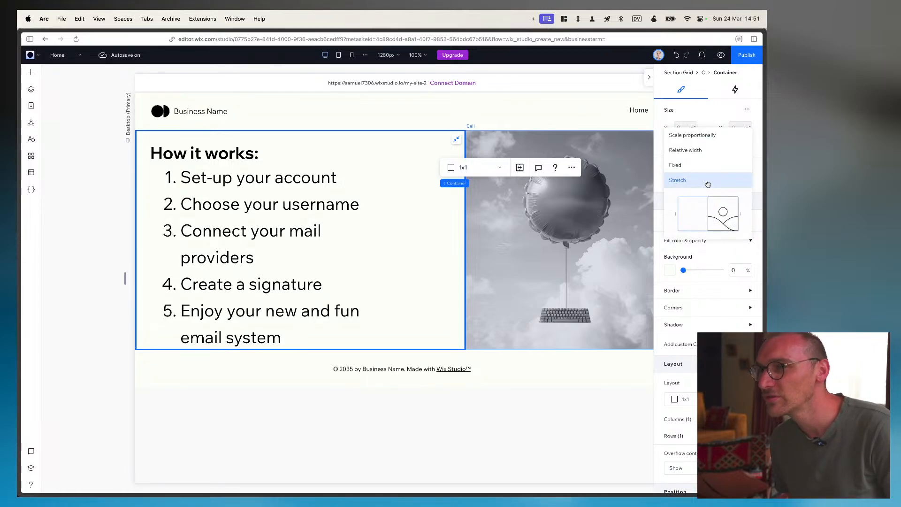
pyautogui.click(707, 183)
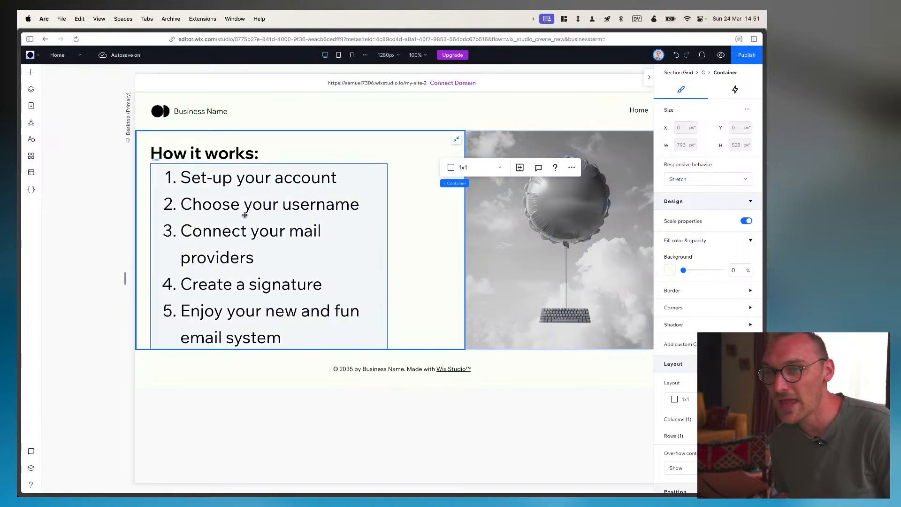
# Try to add a horizontal grid line near the container's upper edge, then undo it and finish customizing the grid
pyautogui.click(376, 147)
pyautogui.click(432, 176)
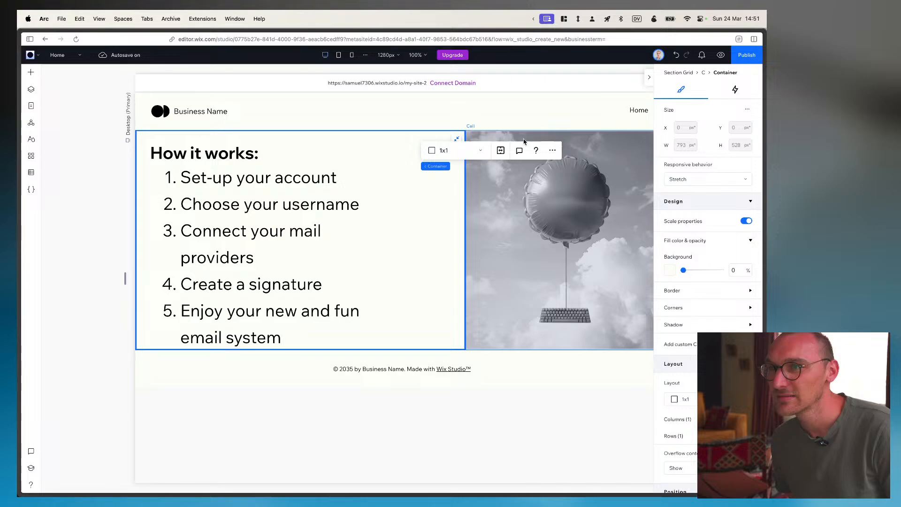
pyautogui.click(502, 150)
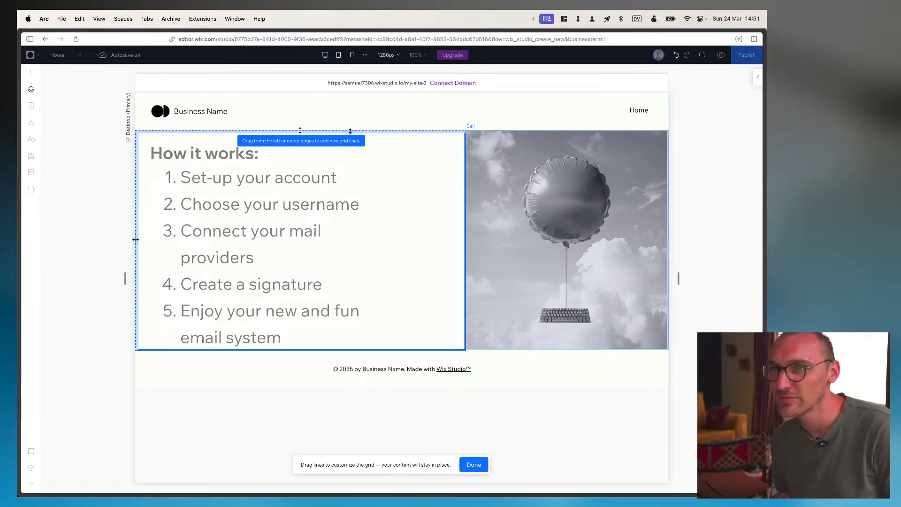
pyautogui.moveTo(350, 131); pyautogui.dragTo(349, 169)
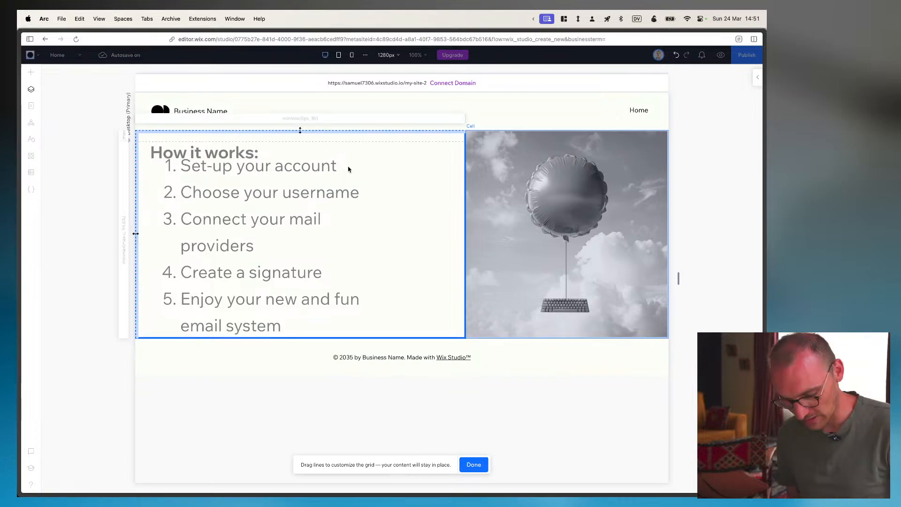
pyautogui.press('super+z')
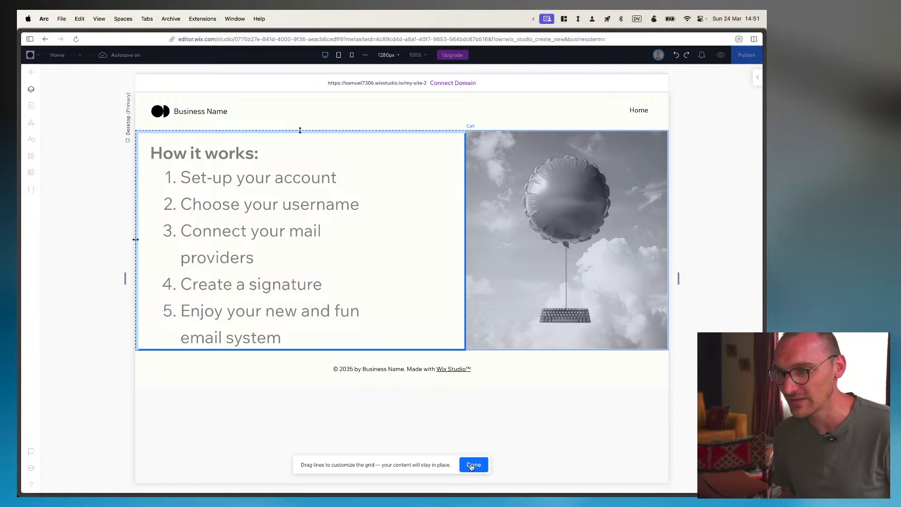
pyautogui.click(473, 466)
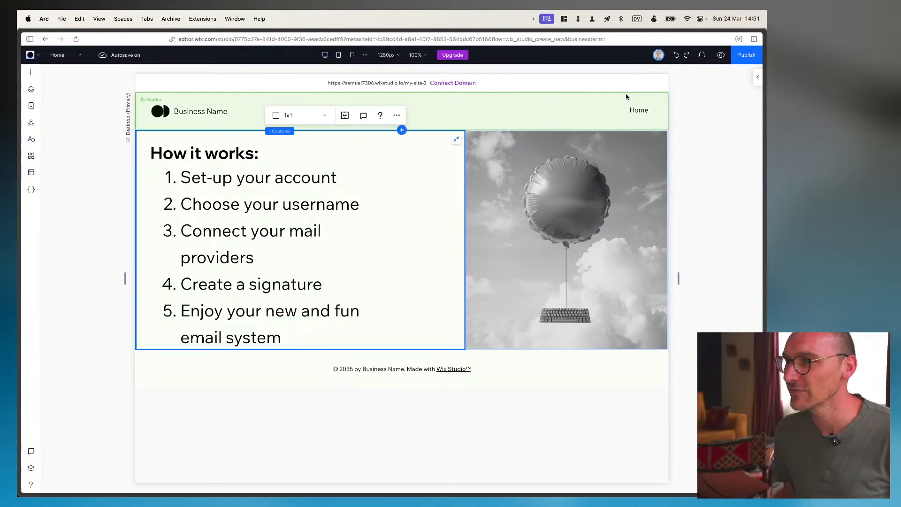
# Examine the container's column and row settings, docking and adjustment properties, and collapse the Adjust section
pyautogui.click(758, 77)
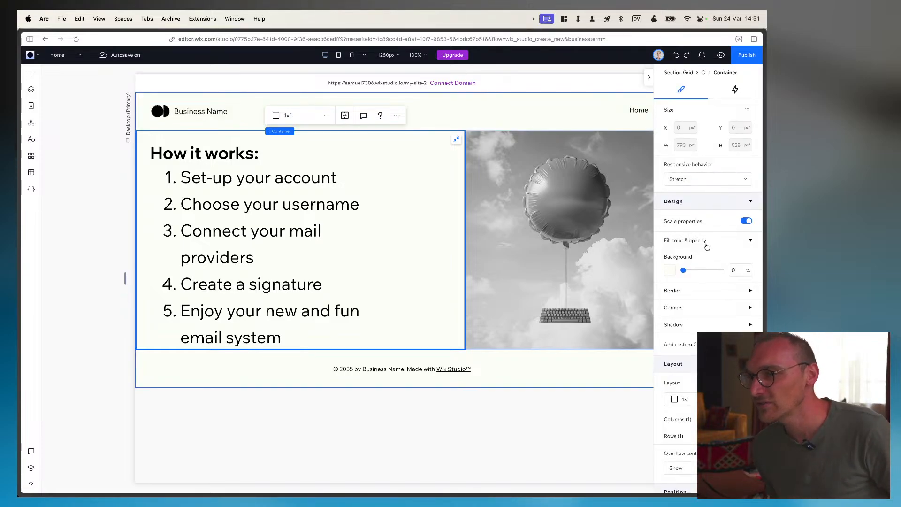
pyautogui.scroll(-3, 715, 245)
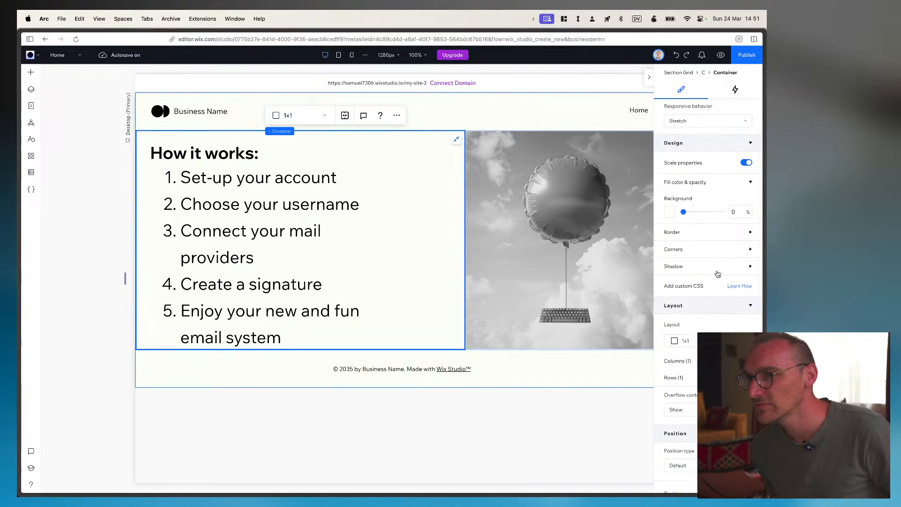
pyautogui.scroll(-5, 703, 281)
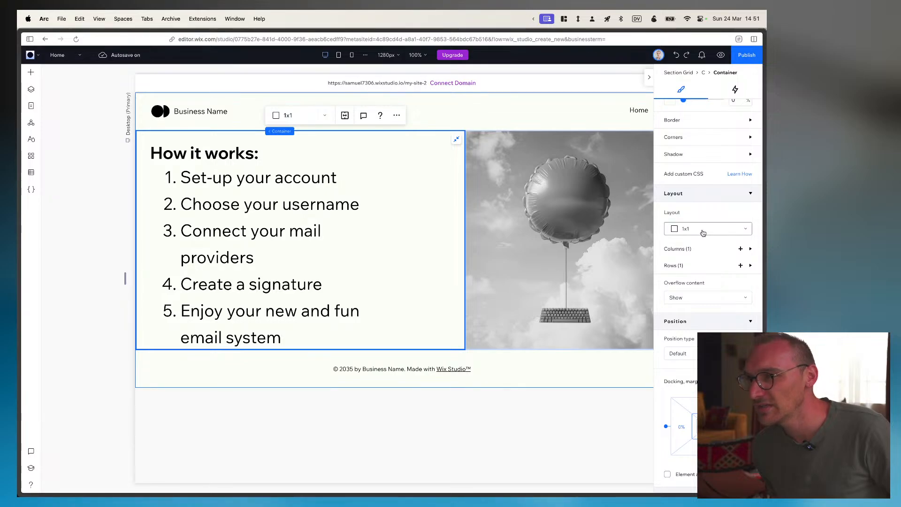
pyautogui.click(751, 249)
pyautogui.click(752, 251)
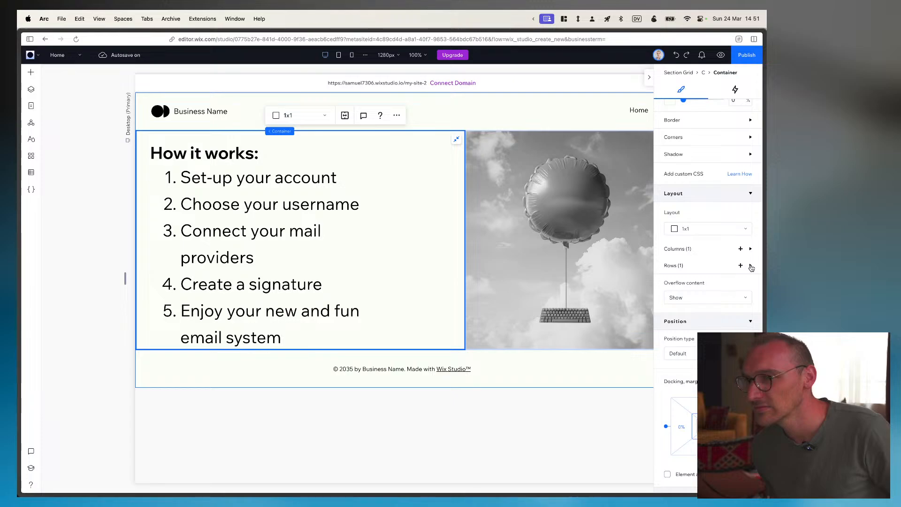
pyautogui.click(752, 267)
pyautogui.click(752, 268)
pyautogui.scroll(-1, 731, 308)
pyautogui.scroll(-9, 731, 308)
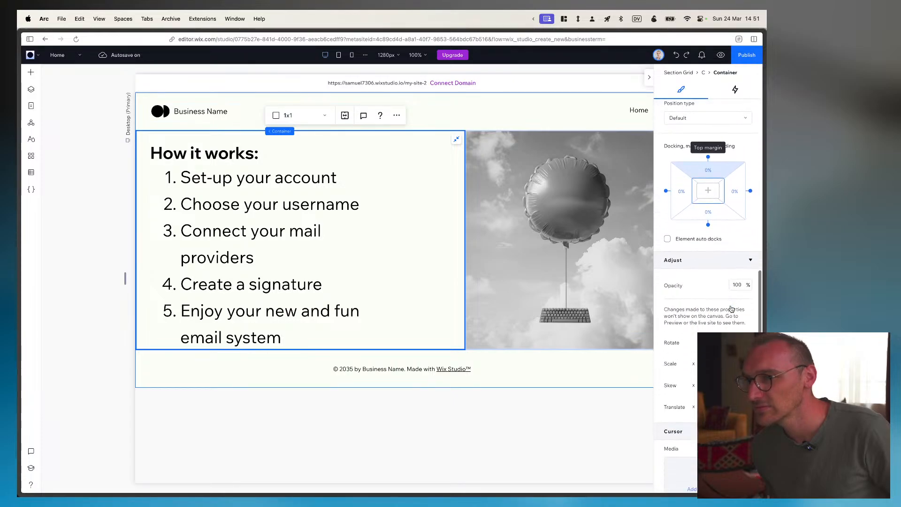
pyautogui.scroll(-1, 731, 308)
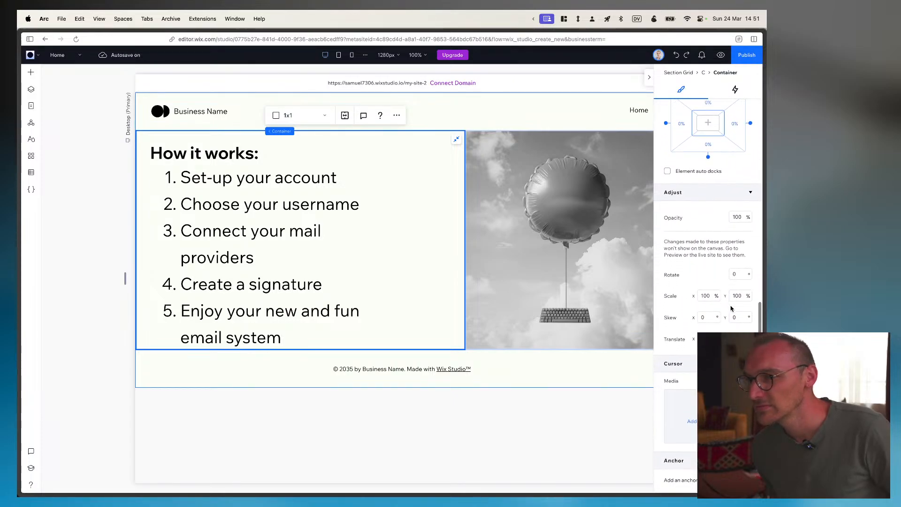
pyautogui.click(726, 193)
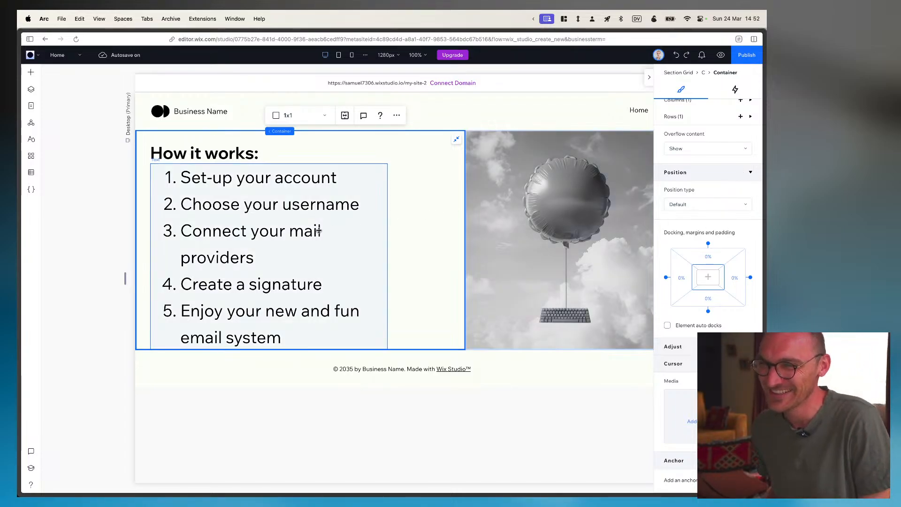
# Select the container around the list and examine its position type options
pyautogui.click(378, 230)
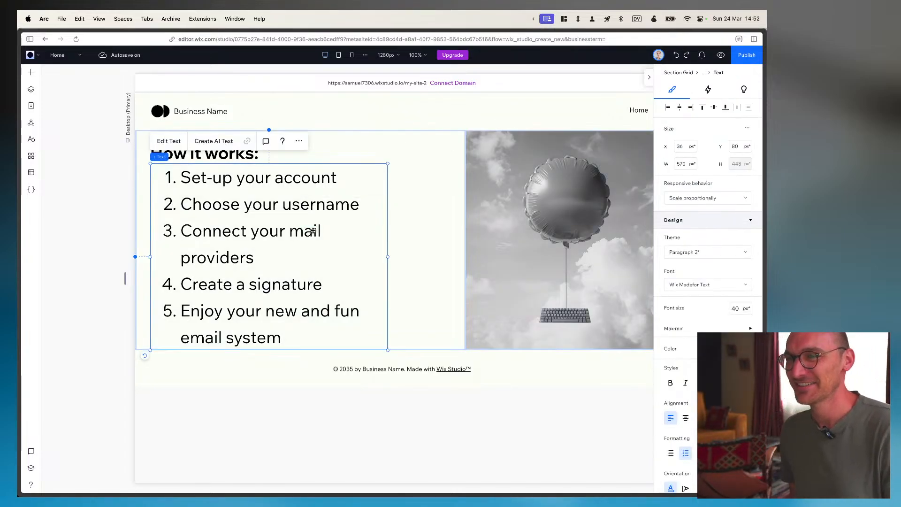
pyautogui.click(365, 141)
pyautogui.scroll(-7, 708, 282)
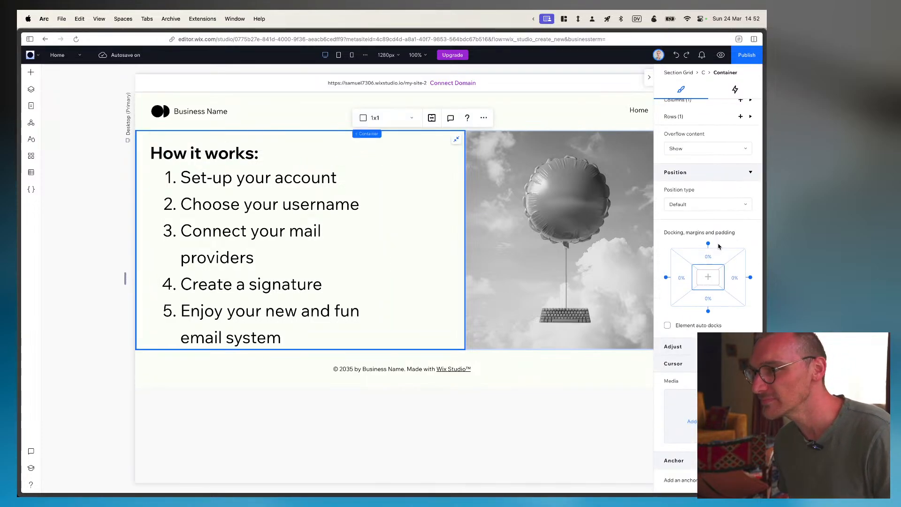
pyautogui.click(697, 204)
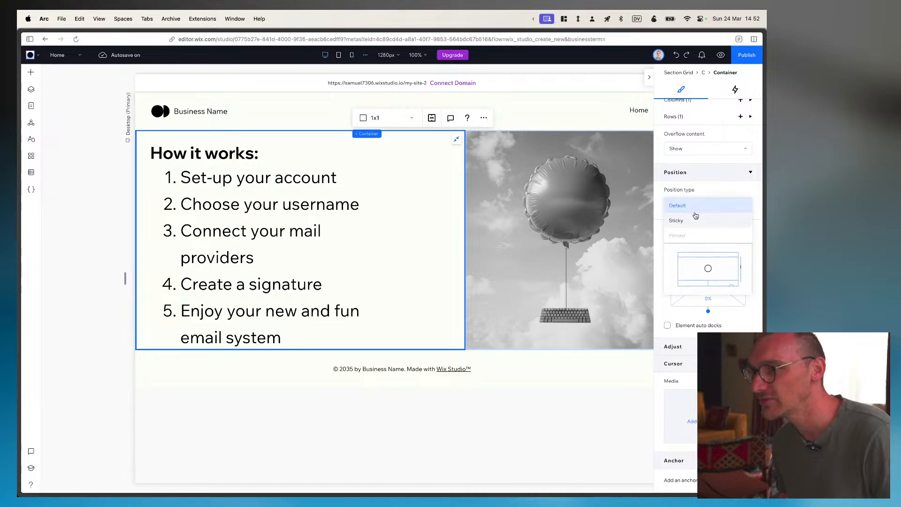
pyautogui.click(704, 187)
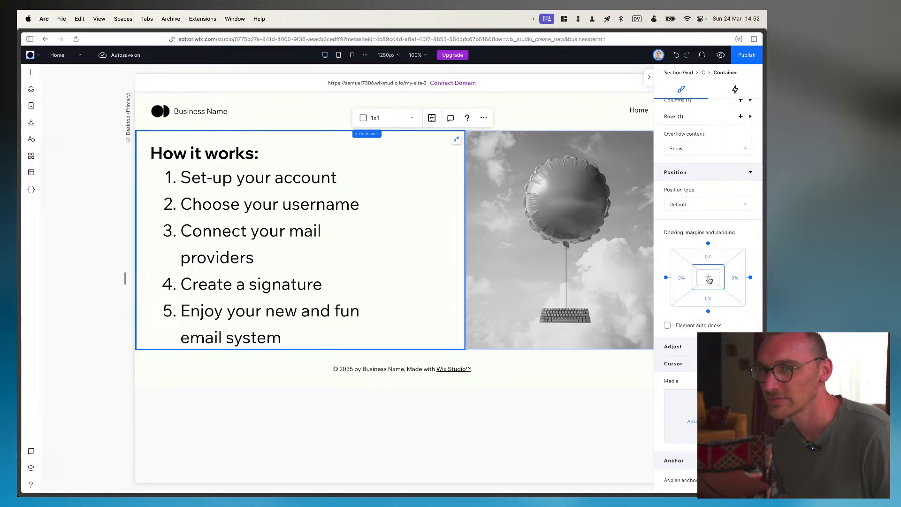
# Move the numbered list slightly up toward the "How it works:" heading and reselect its container
pyautogui.click(277, 197)
pyautogui.moveTo(277, 197)
pyautogui.mouseDown()
pyautogui.moveTo(264, 207)
pyautogui.moveTo(277, 192)
pyautogui.mouseUp()
pyautogui.click(349, 144)
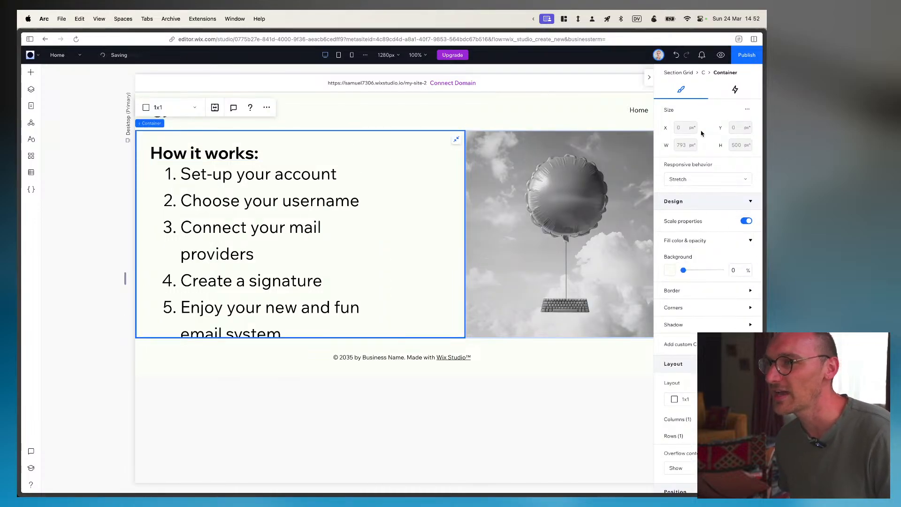
# Try advanced sizing on the container around the heading and list, and switch it back off
pyautogui.click(747, 109)
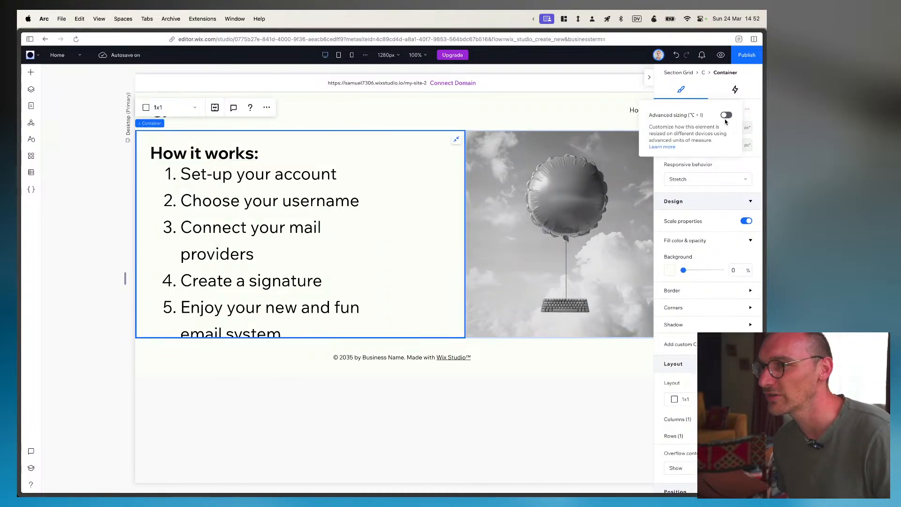
pyautogui.click(726, 116)
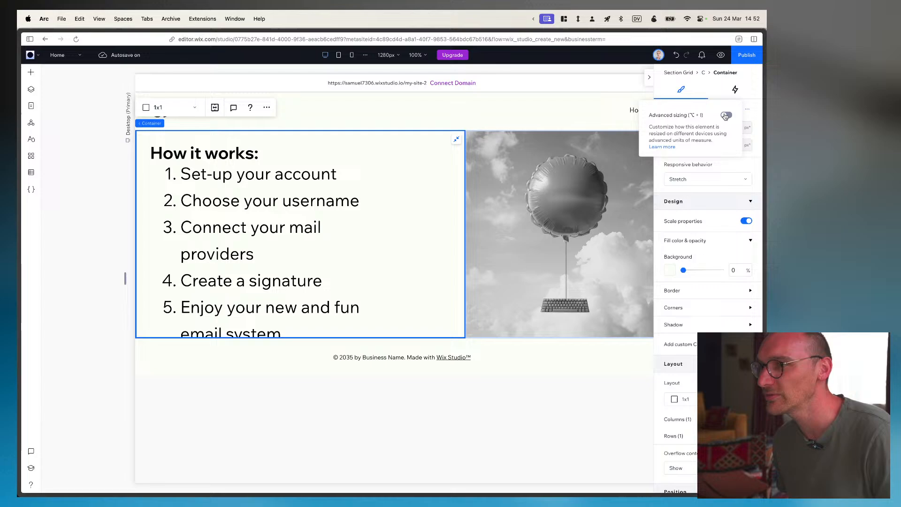
pyautogui.click(752, 116)
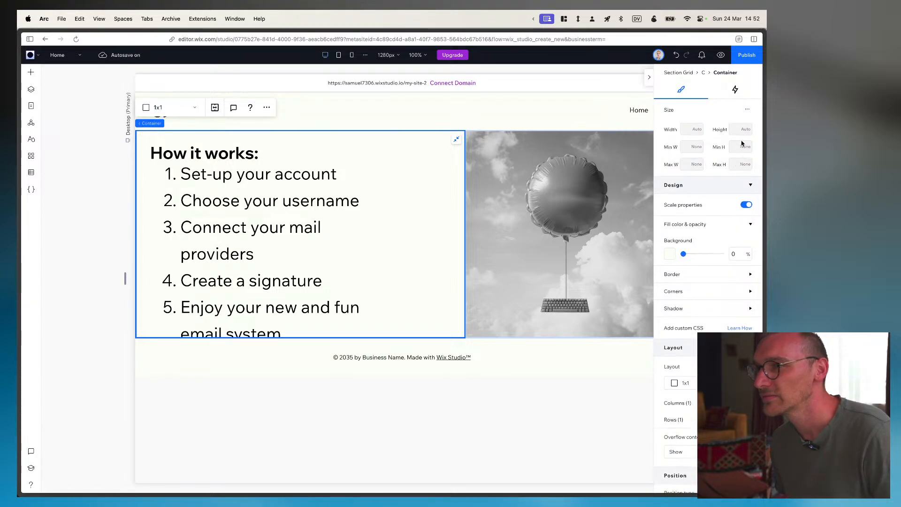
pyautogui.click(749, 109)
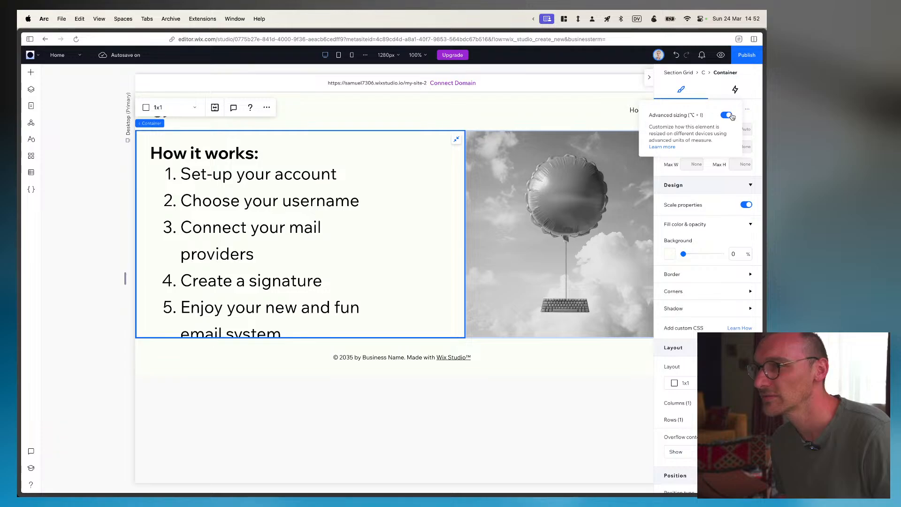
pyautogui.click(726, 115)
# Examine the container's responsive behavior, scale properties and grid layout options, keeping Stretch and a grid of 1 column and 1 row
pyautogui.click(720, 179)
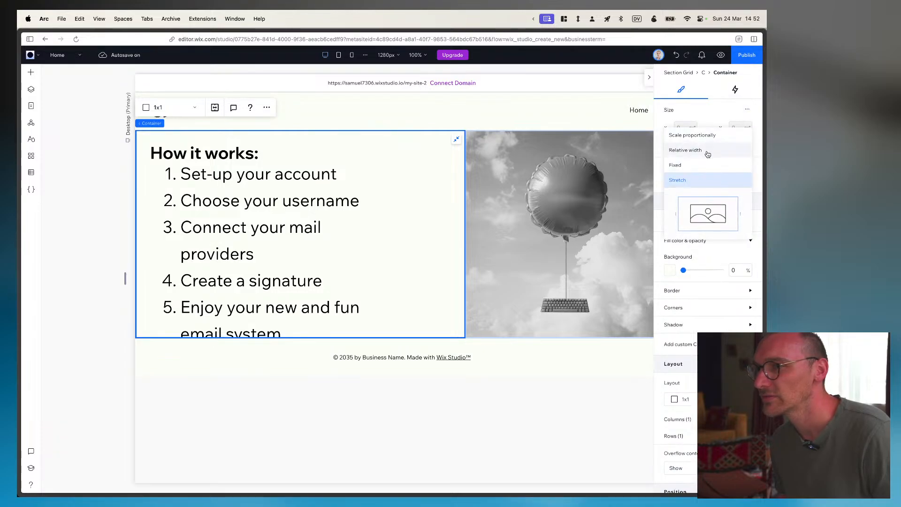
pyautogui.click(704, 181)
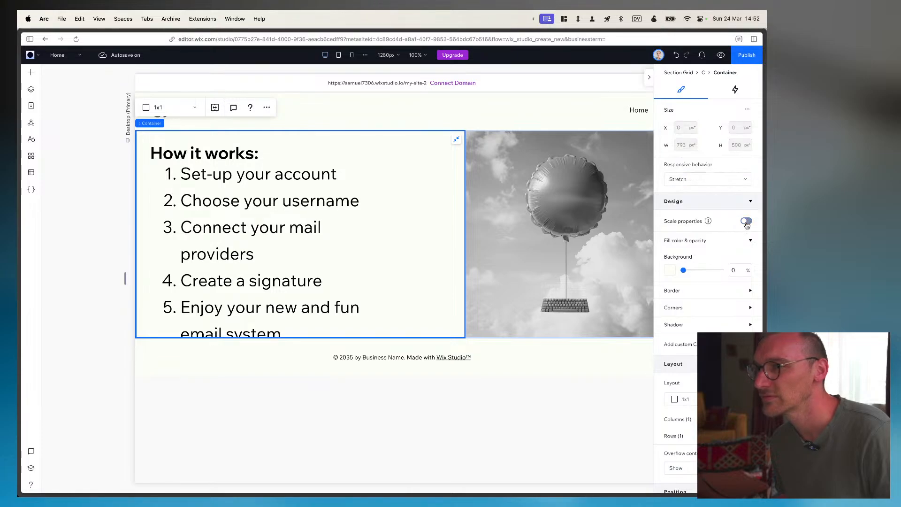
pyautogui.moveTo(707, 223)
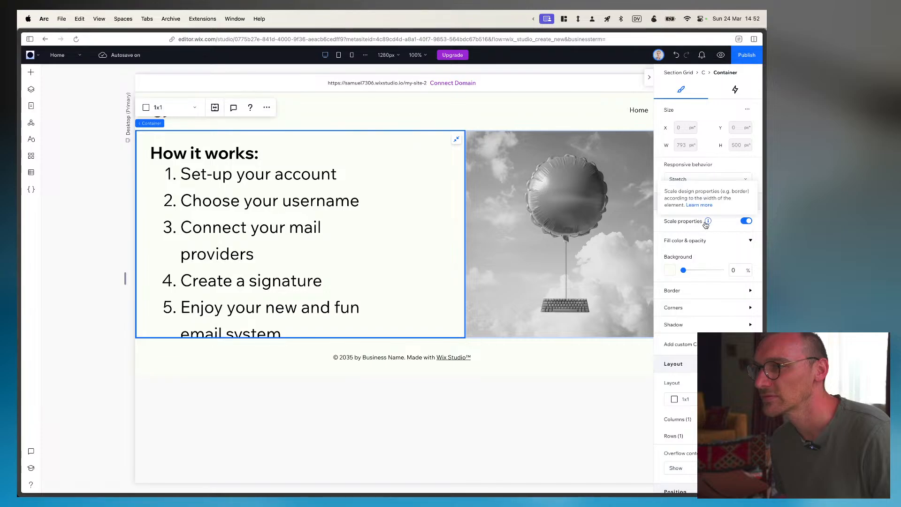
pyautogui.scroll(-2, 723, 255)
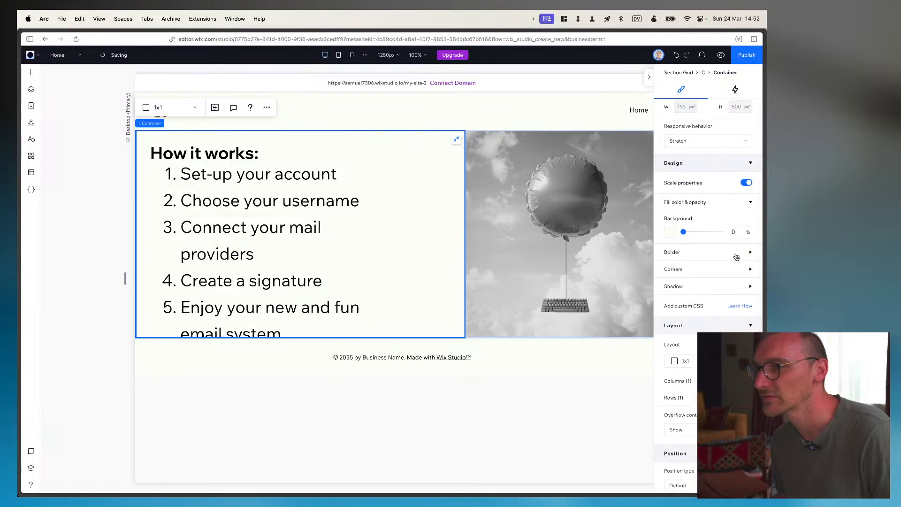
pyautogui.scroll(-4, 736, 257)
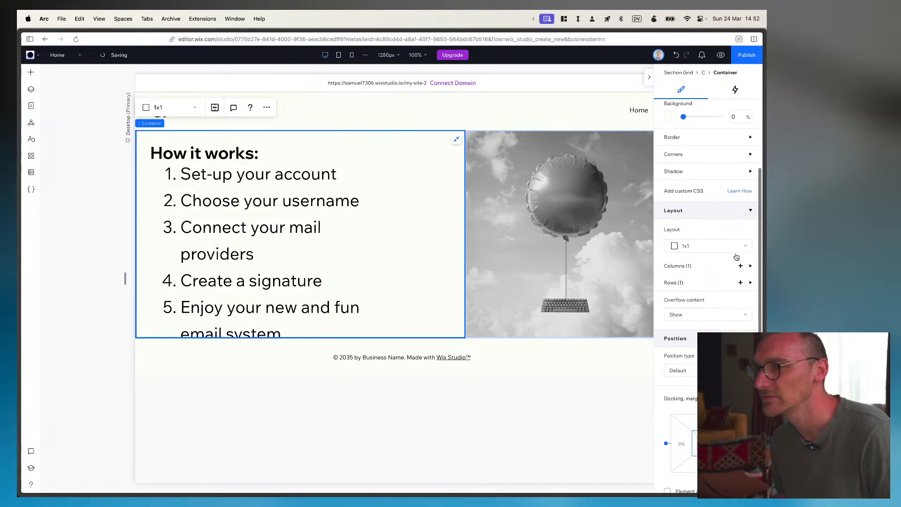
pyautogui.click(722, 248)
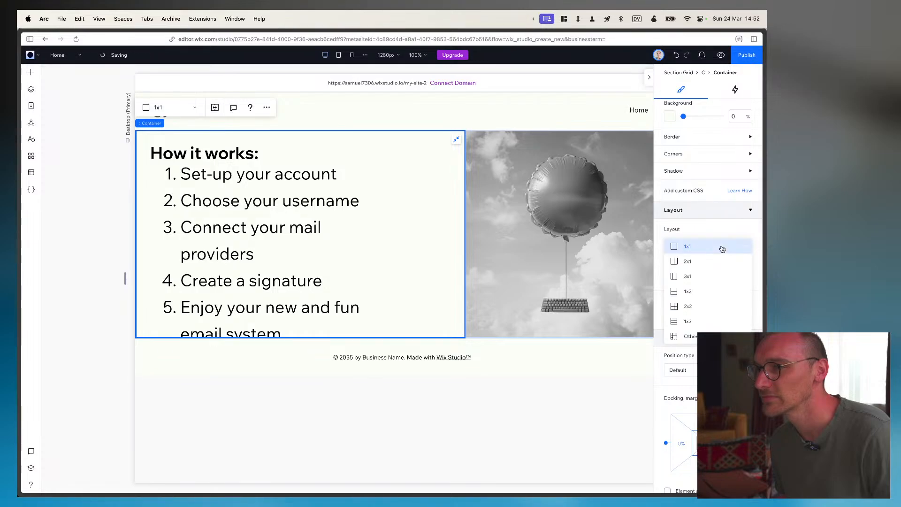
pyautogui.click(692, 337)
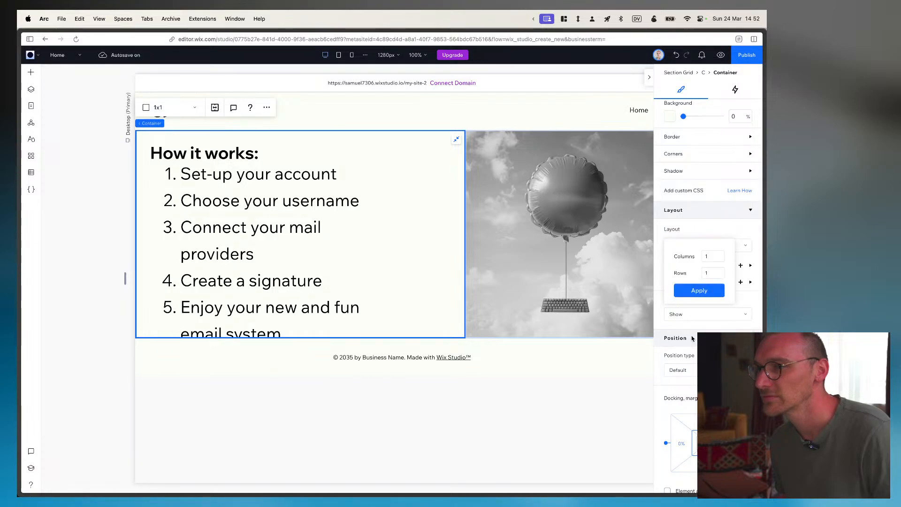
pyautogui.click(699, 290)
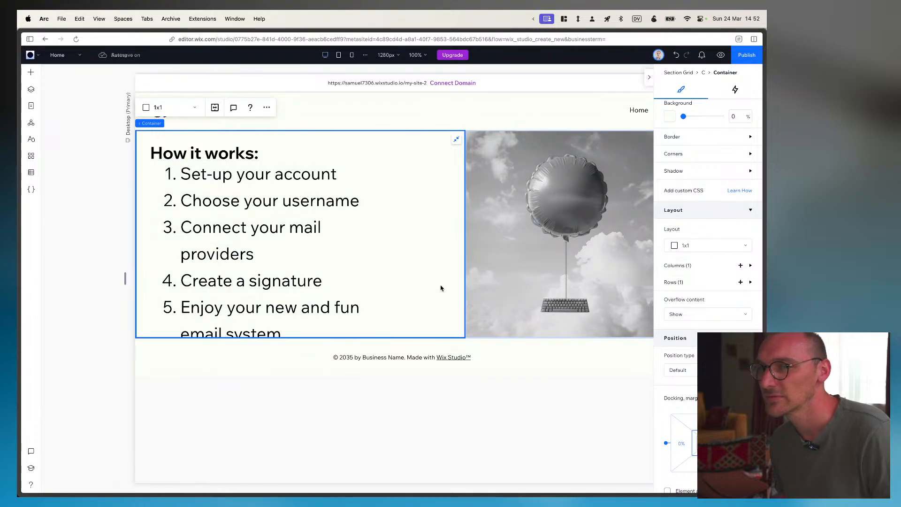
# Browse the designed sections and add the "Our Story" section from the About category below the "How it works" section
pyautogui.click(31, 72)
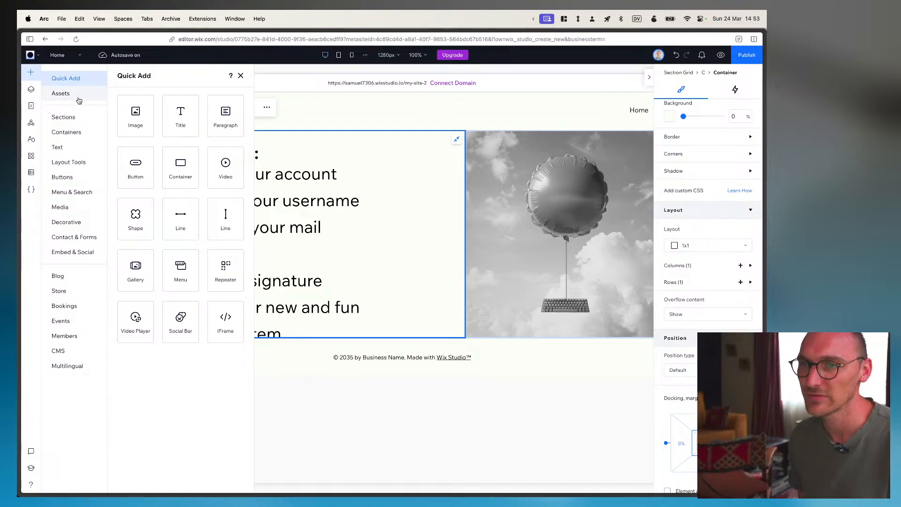
pyautogui.click(67, 116)
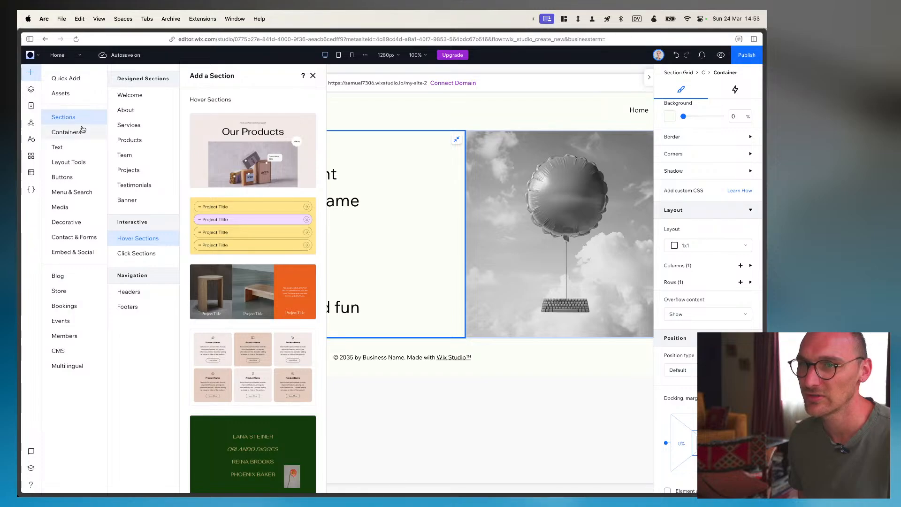
pyautogui.click(140, 96)
pyautogui.click(137, 112)
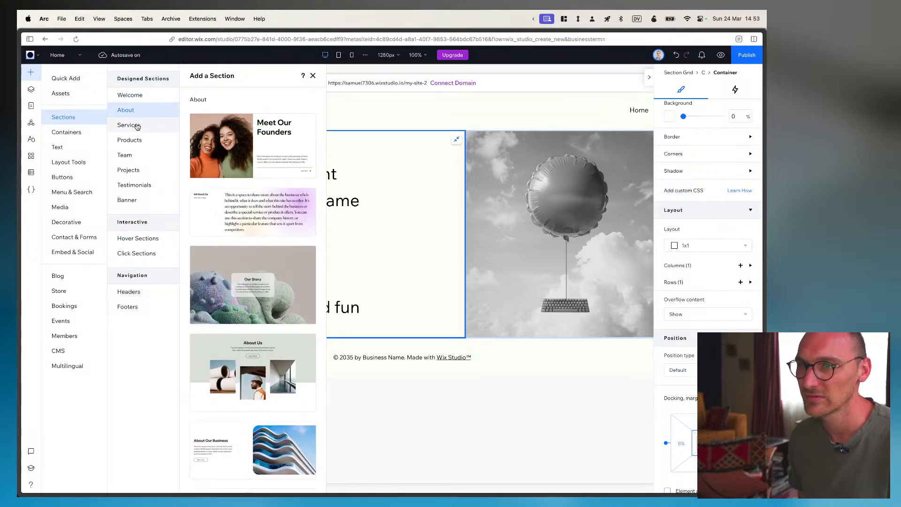
pyautogui.click(136, 125)
pyautogui.click(133, 111)
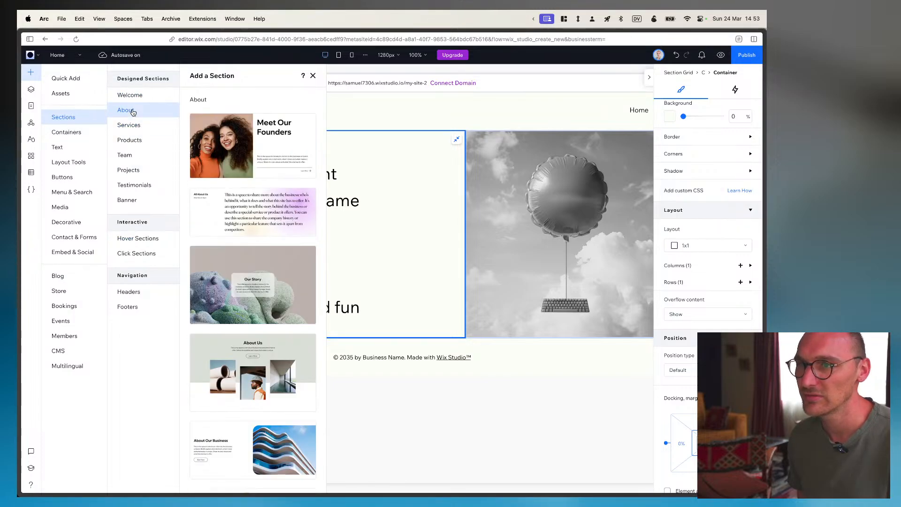
pyautogui.moveTo(218, 285)
pyautogui.mouseDown()
pyautogui.moveTo(377, 374)
pyautogui.moveTo(388, 353)
pyautogui.moveTo(375, 331)
pyautogui.mouseUp()
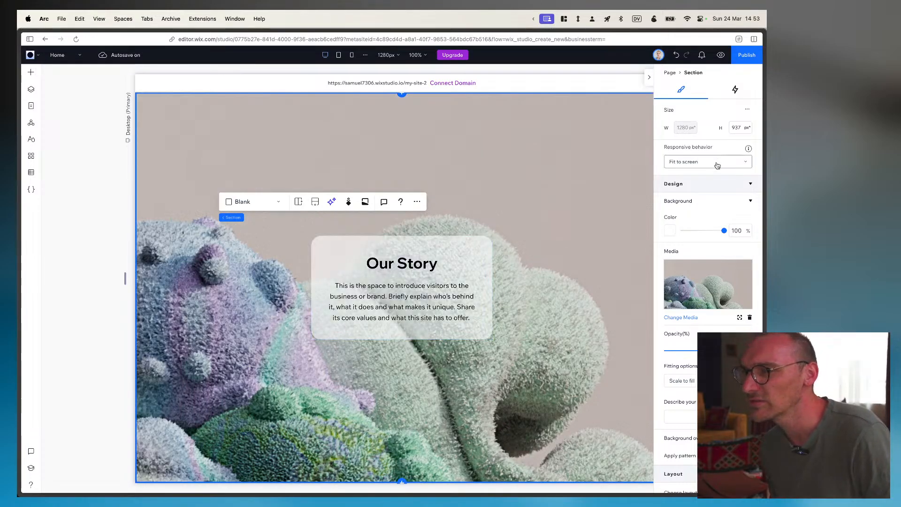
# Examine the "Our Story" section's responsive behavior options, background and layout settings
pyautogui.click(717, 162)
pyautogui.click(714, 163)
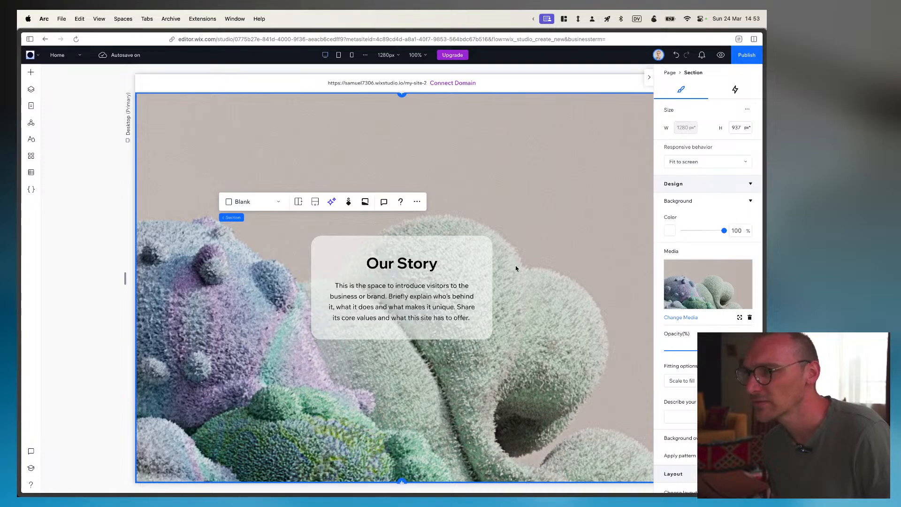
pyautogui.scroll(3, 515, 268)
pyautogui.scroll(-2, 616, 275)
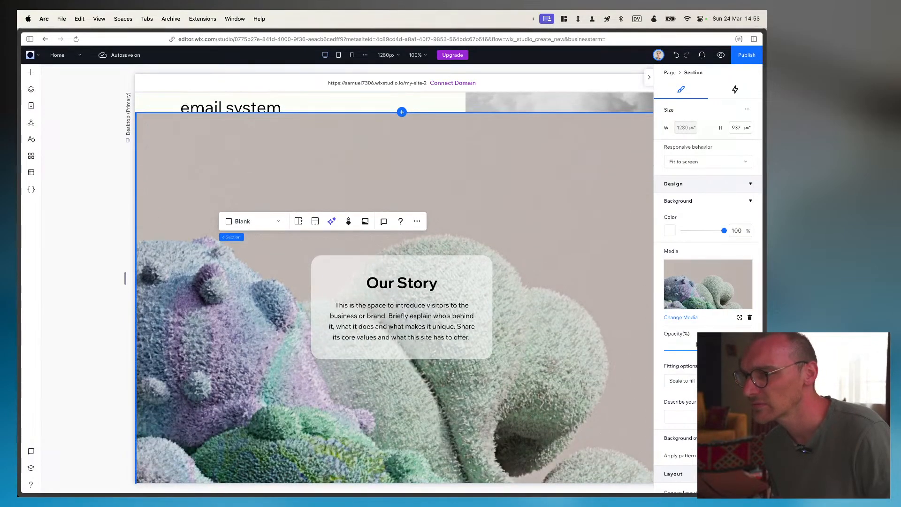
pyautogui.scroll(-1, 696, 344)
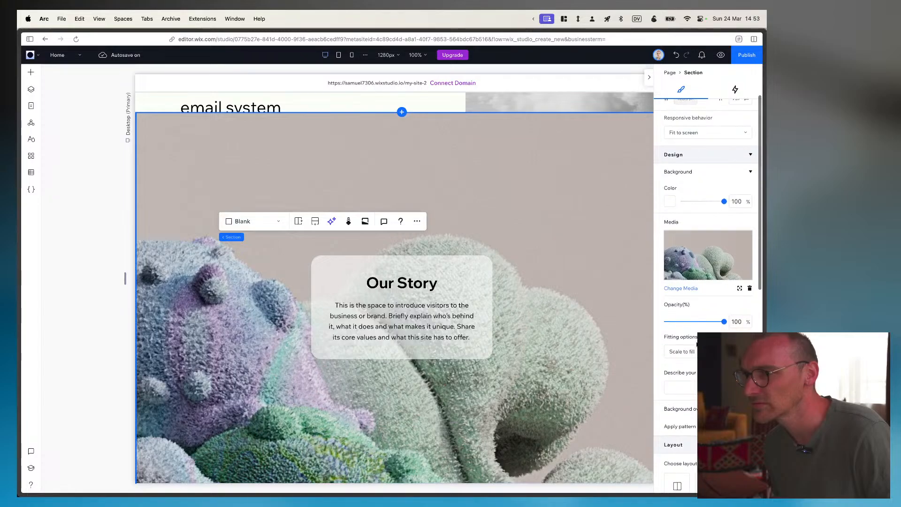
pyautogui.scroll(-3, 696, 345)
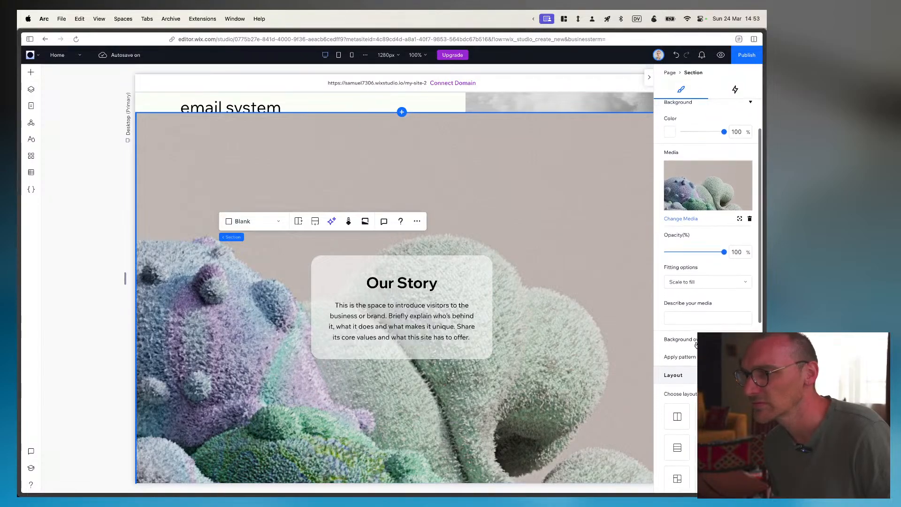
# Show the page layers, select the container inside the "Our Story" section, and examine its layout, position and size settings
pyautogui.click(30, 90)
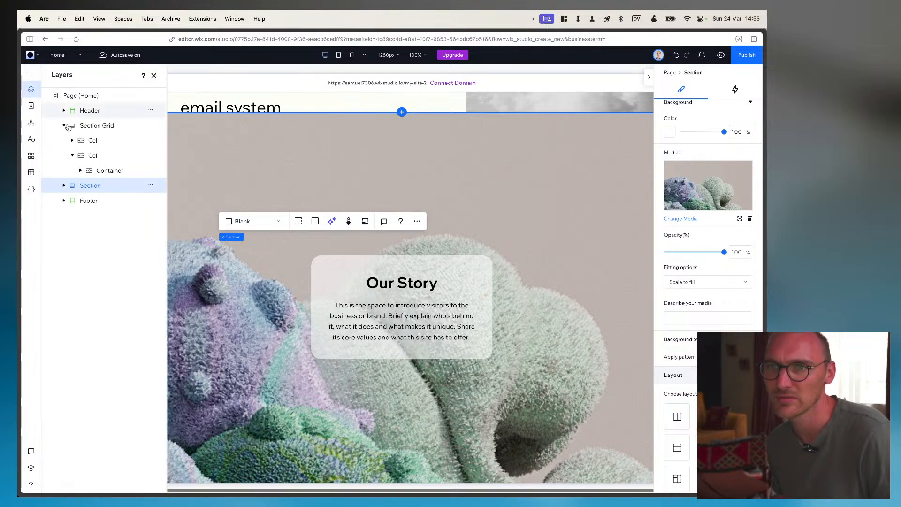
pyautogui.click(64, 185)
pyautogui.click(93, 203)
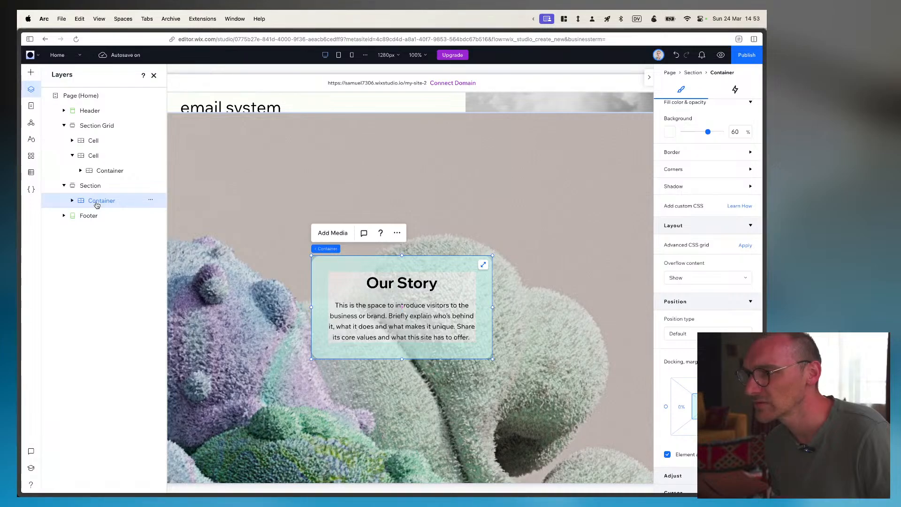
pyautogui.scroll(-5, 691, 371)
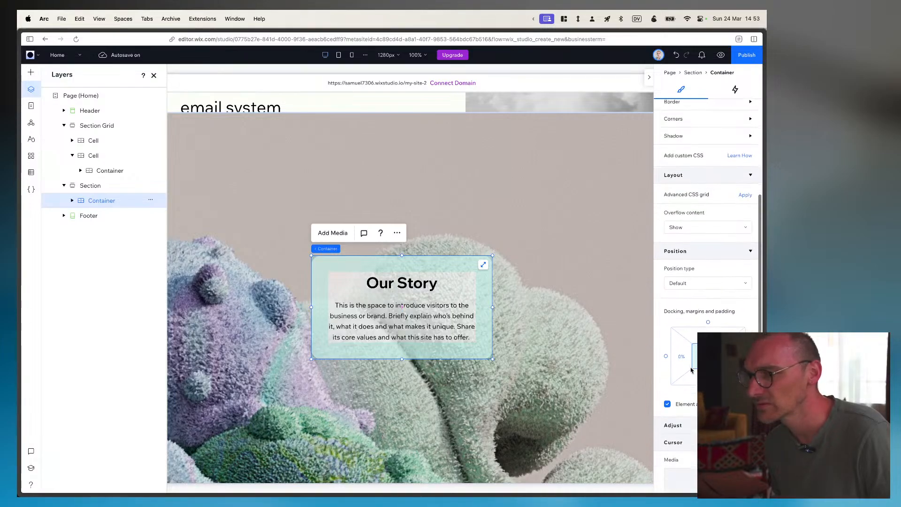
pyautogui.scroll(10, 692, 371)
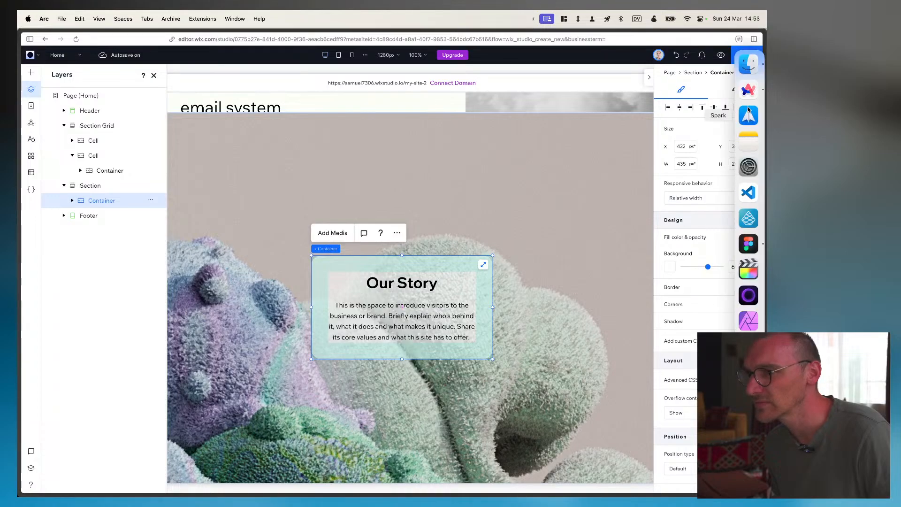
pyautogui.scroll(5, 295, 148)
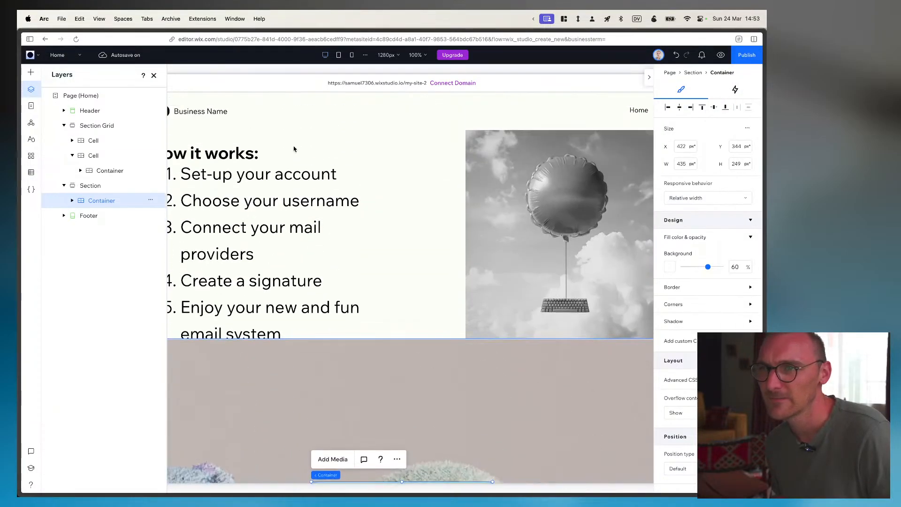
# Try to set the height of the "How it works" Section Grid to 100%
pyautogui.click(353, 146)
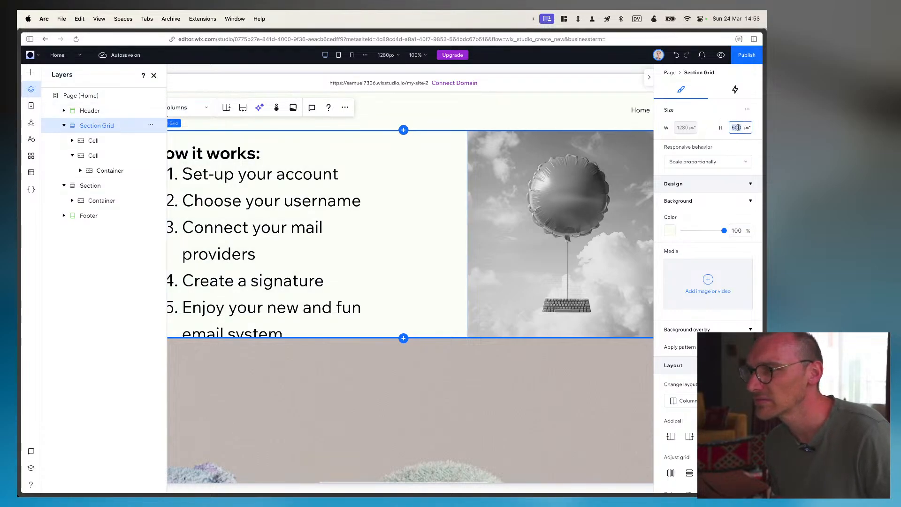
pyautogui.write('100%')
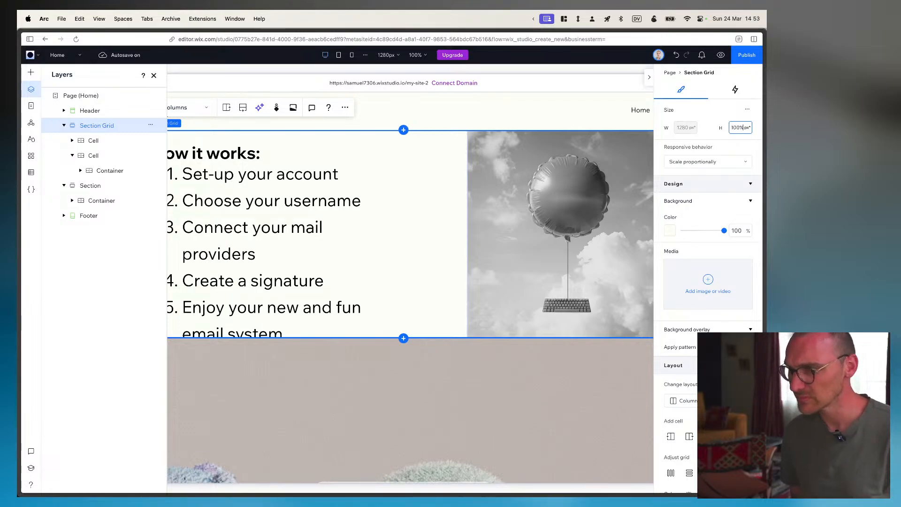
pyautogui.press('Return')
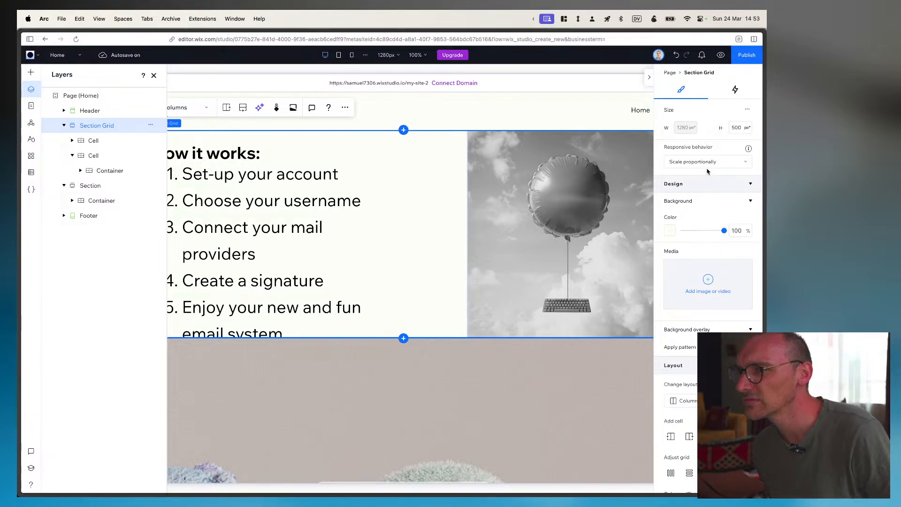
# Set the "How it works" section's responsive behavior to Fit to screen, switch it back to Scale proportionally, and check the section
pyautogui.click(707, 165)
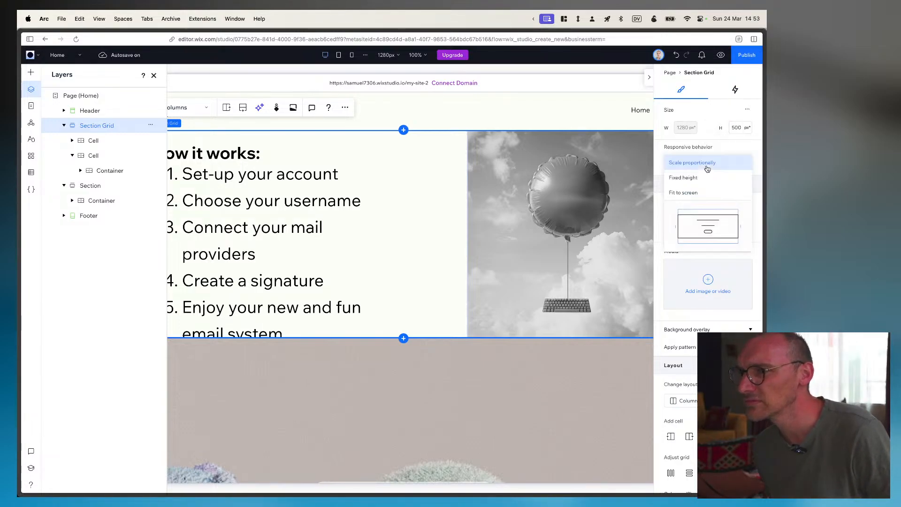
pyautogui.click(695, 193)
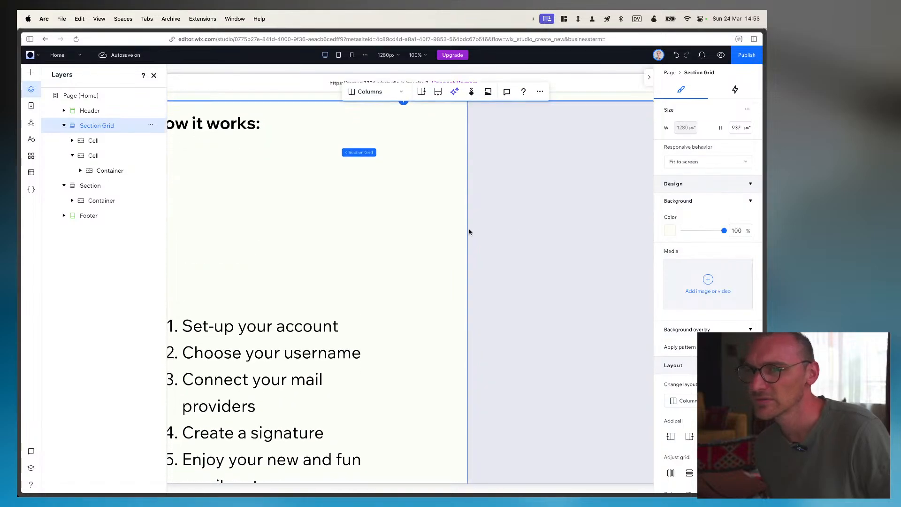
pyautogui.click(698, 163)
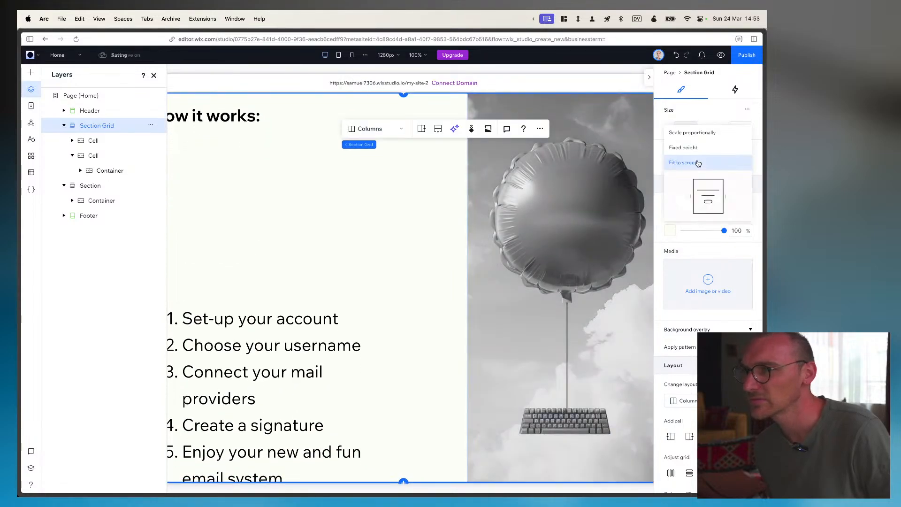
pyautogui.click(690, 131)
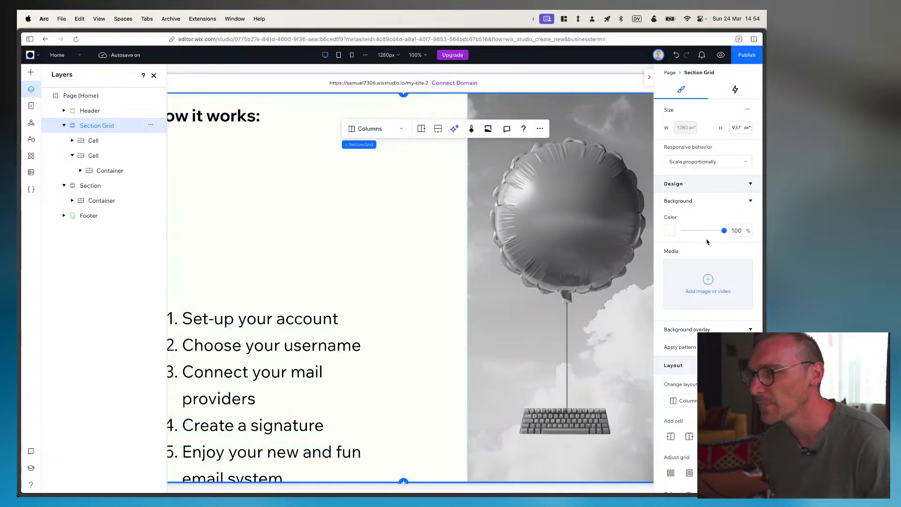
pyautogui.scroll(-4, 373, 328)
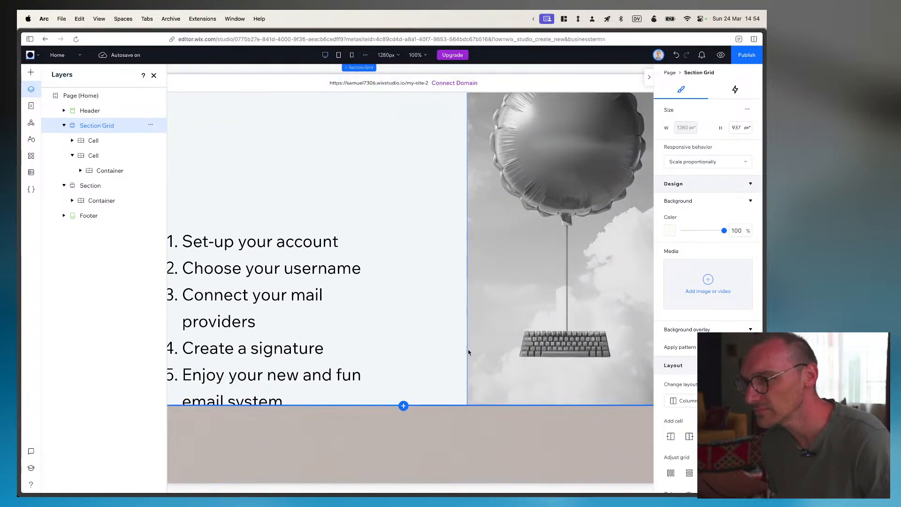
pyautogui.scroll(-3, 680, 434)
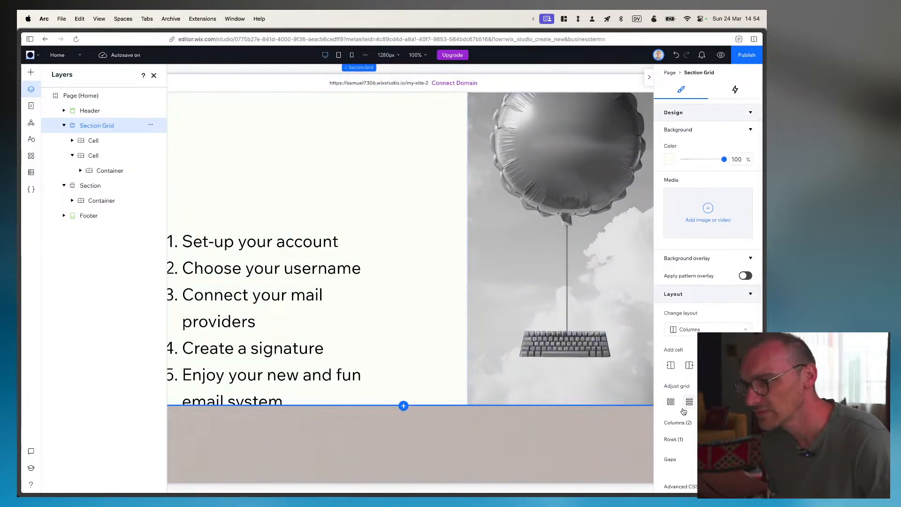
# Examine the layout and position settings of the "How it works" Section Grid and of the cell holding the balloon image
pyautogui.scroll(-3, 684, 411)
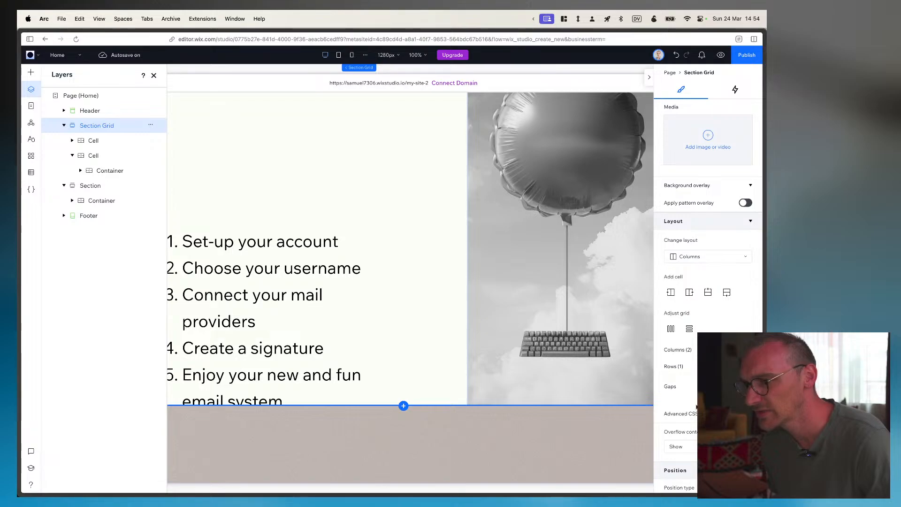
pyautogui.scroll(-2, 697, 407)
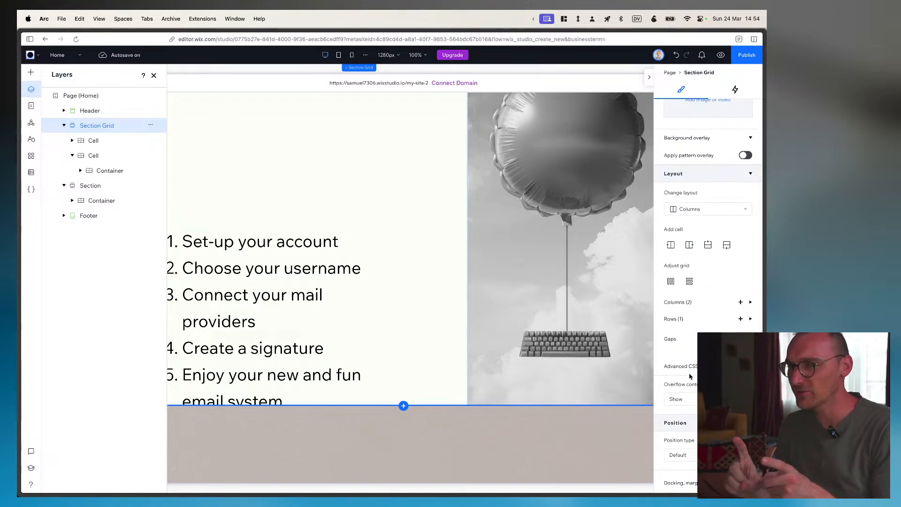
pyautogui.scroll(3, 346, 242)
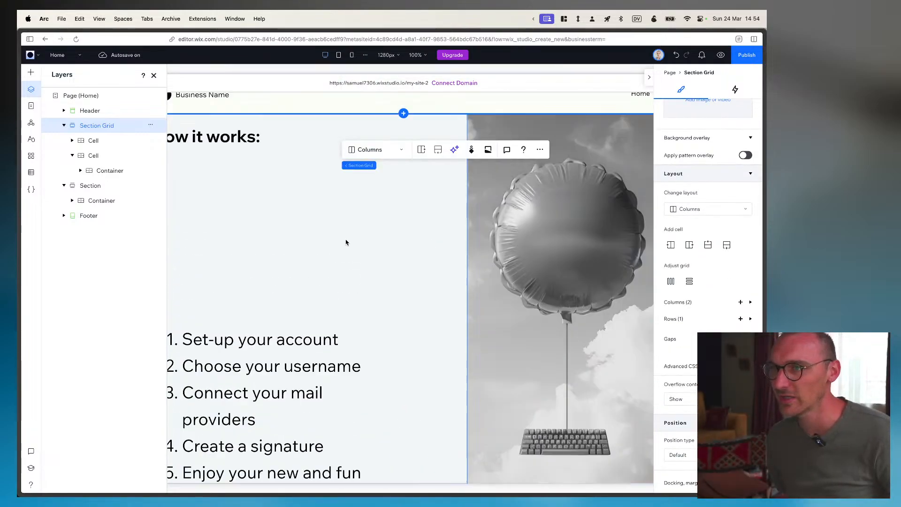
pyautogui.scroll(-2, 346, 242)
pyautogui.scroll(2, 346, 242)
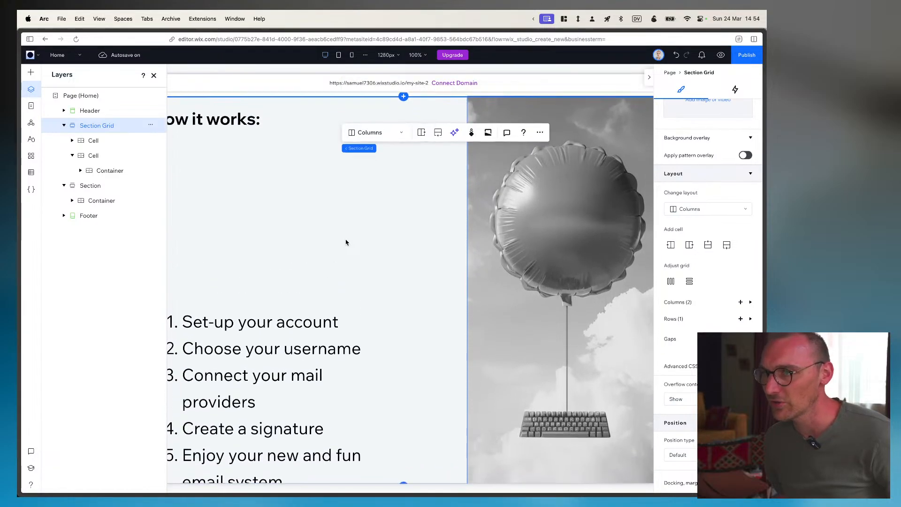
pyautogui.scroll(-1, 345, 242)
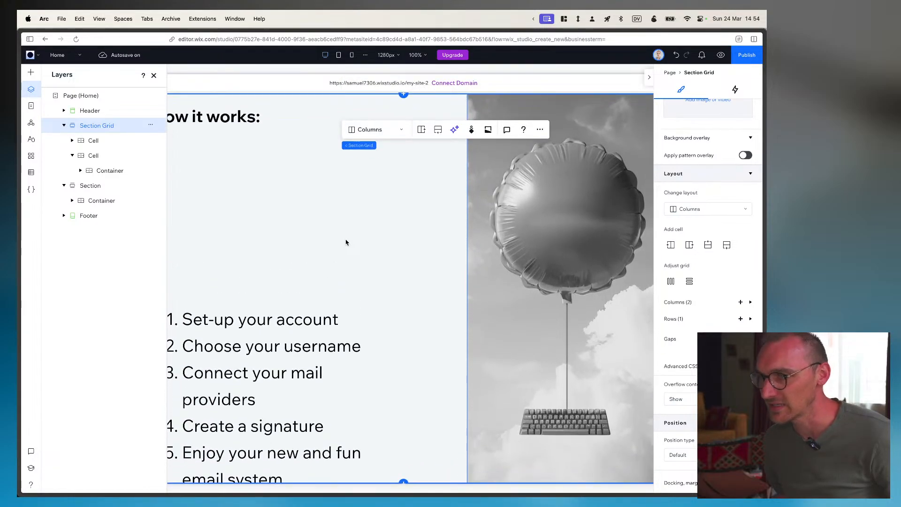
pyautogui.click(91, 141)
pyautogui.click(73, 155)
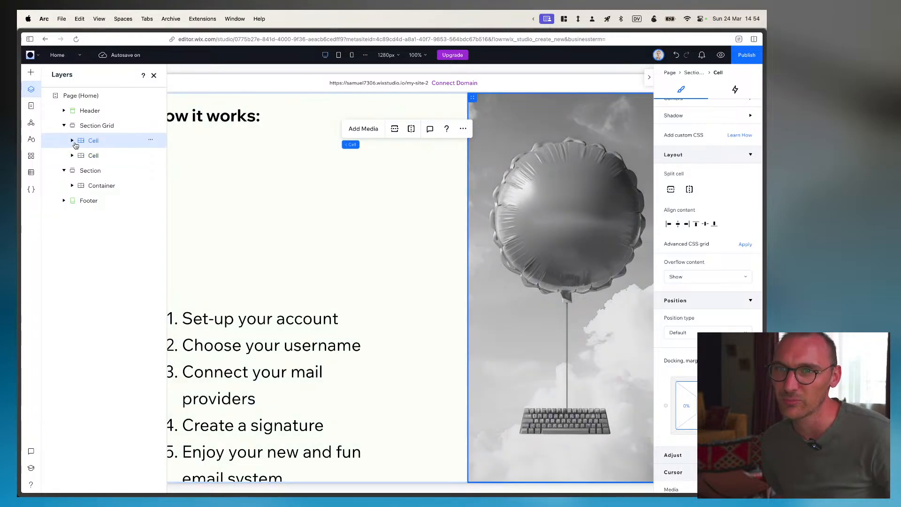
# Publish the site on the free Wix Studio domain as my-site-2, open the Site Checker and dismiss the publishing confirmation
pyautogui.click(747, 55)
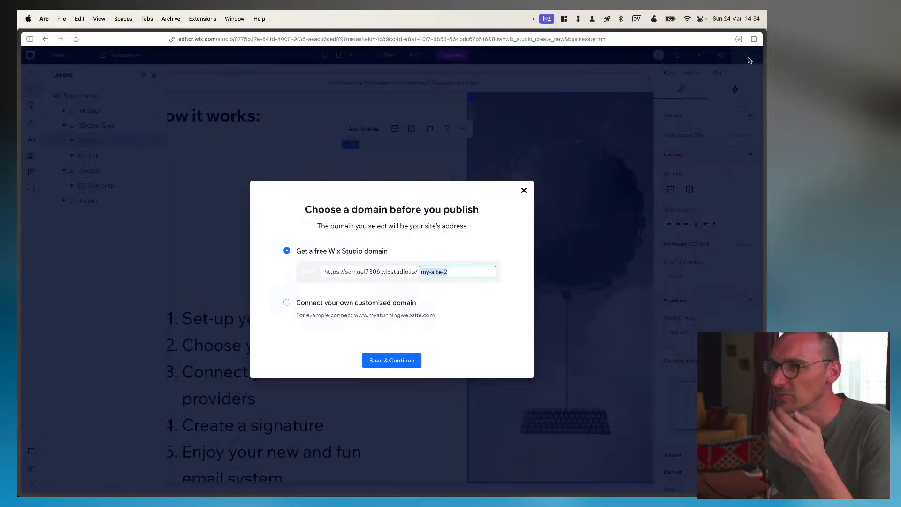
pyautogui.click(381, 362)
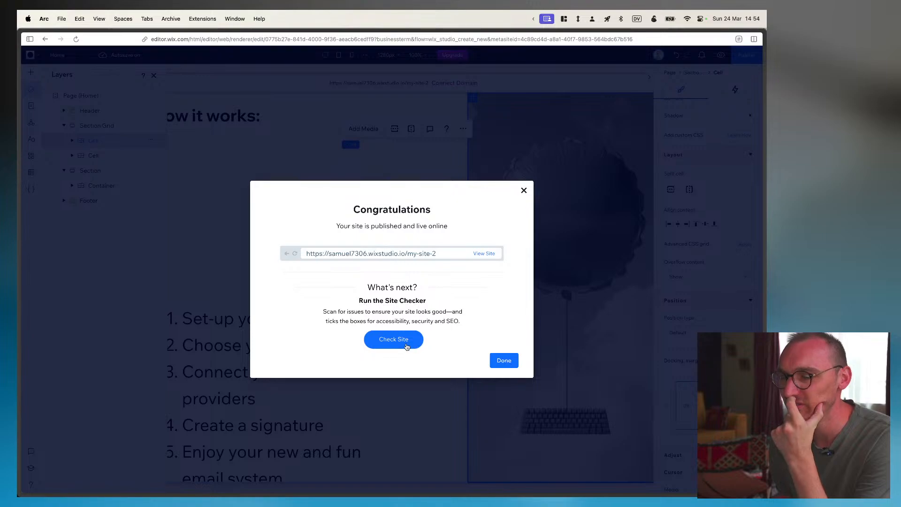
pyautogui.click(406, 347)
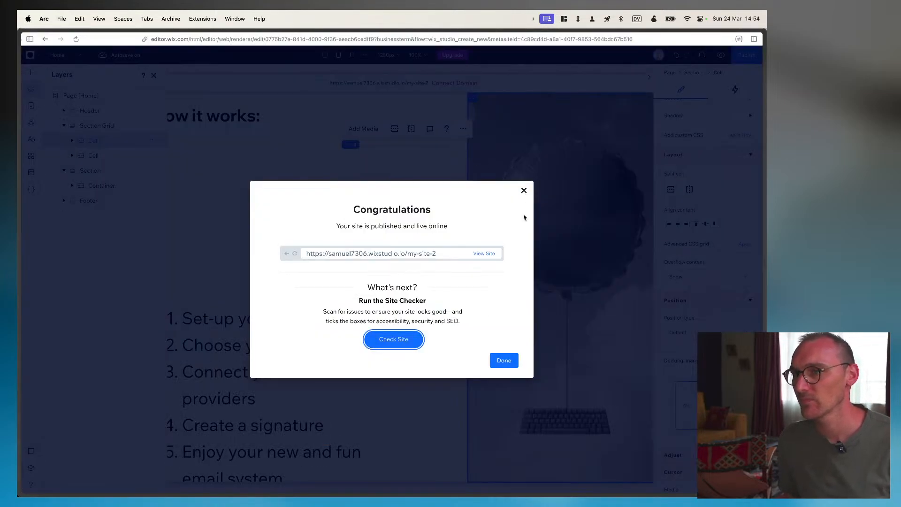
pyautogui.click(505, 364)
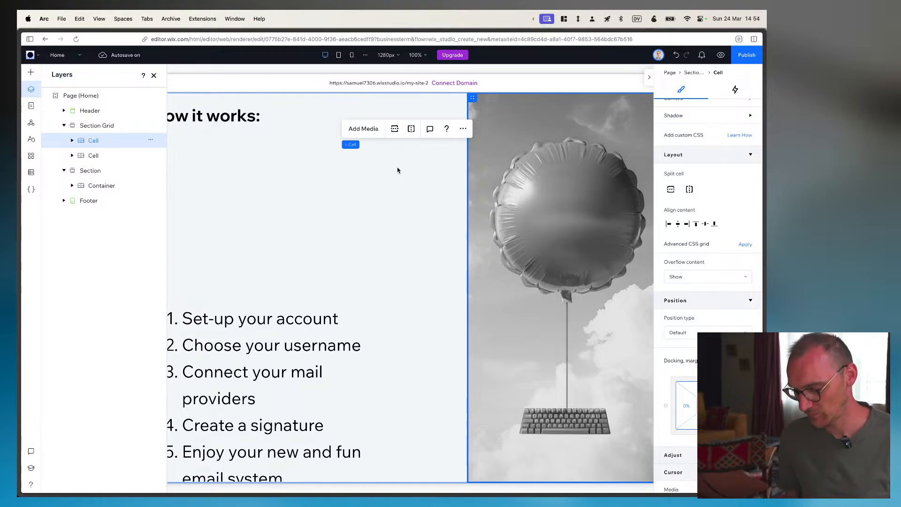
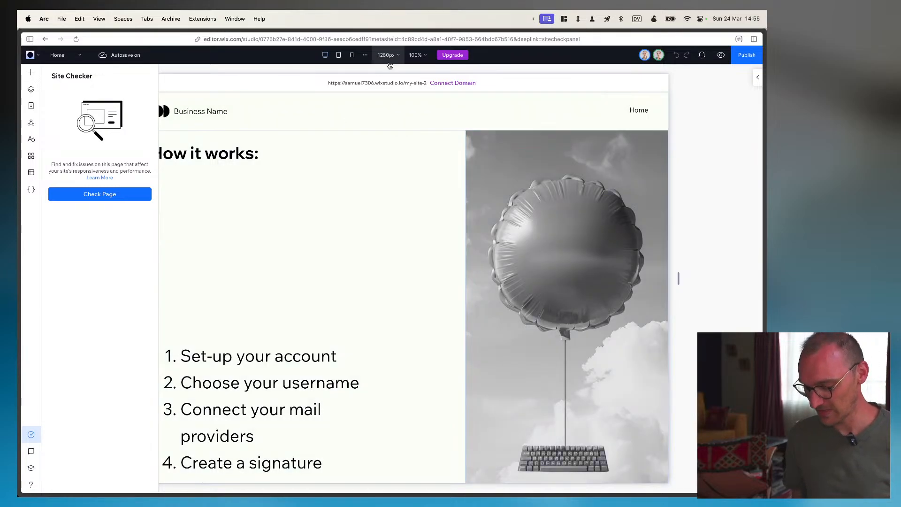
# Publish the site again from the Site Checker editor session and view the live site
pyautogui.hotkey('ctrl', 'Tab')
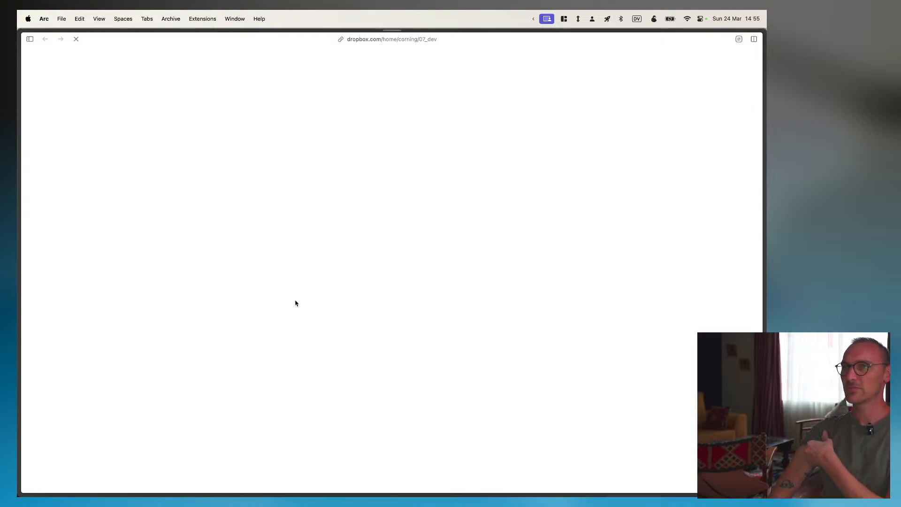
pyautogui.hotkey('ctrl', 'Tab')
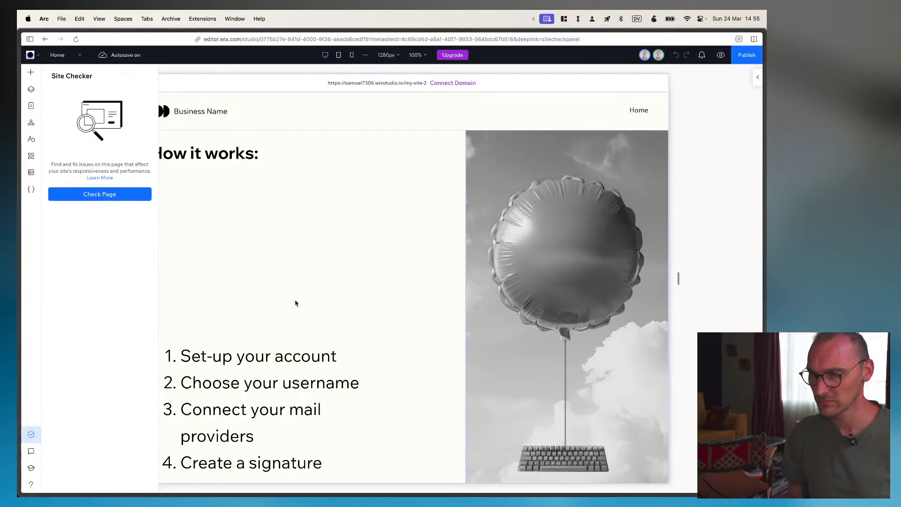
pyautogui.click(746, 55)
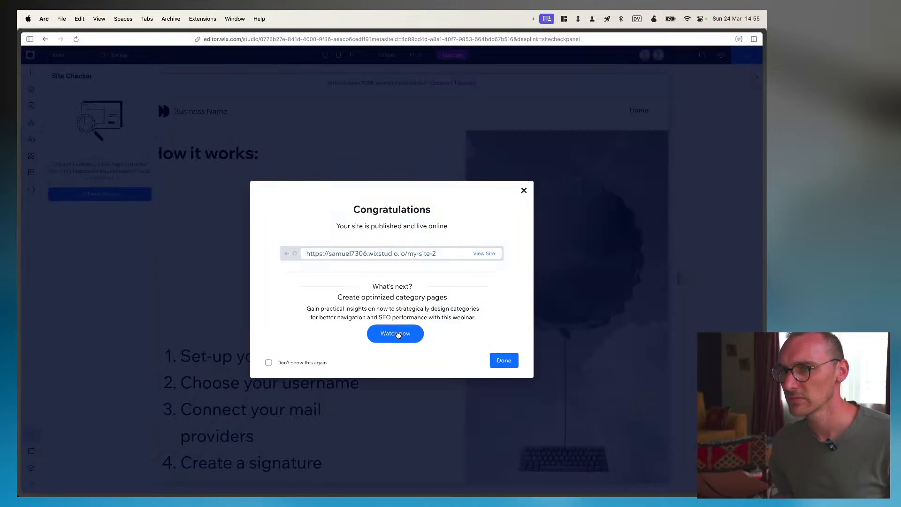
pyautogui.click(488, 255)
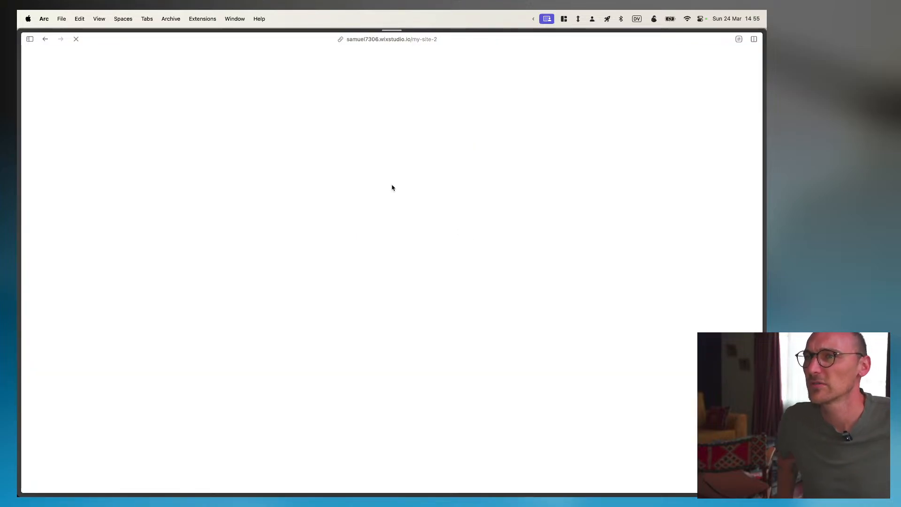
# Inspect the live page's code, examining the "How it works" text container, its empty background div and the h2 heading
pyautogui.rightClick(347, 200)
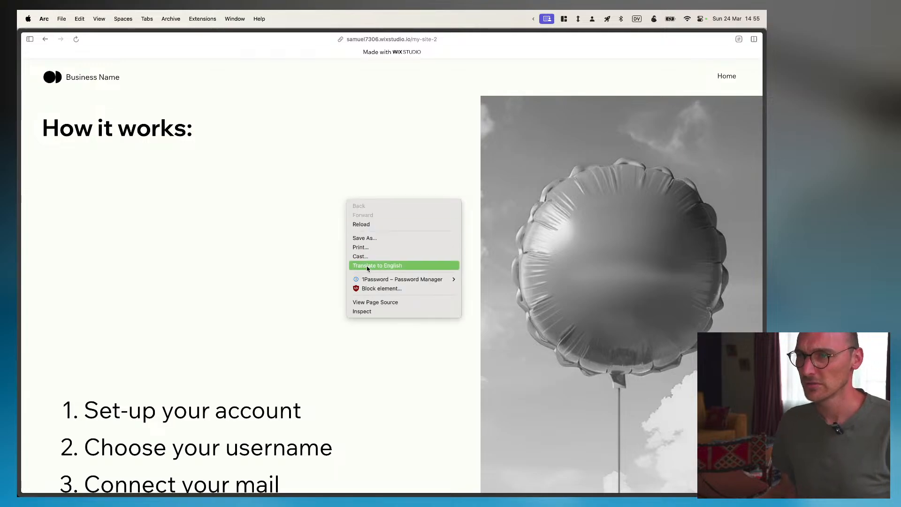
pyautogui.click(373, 311)
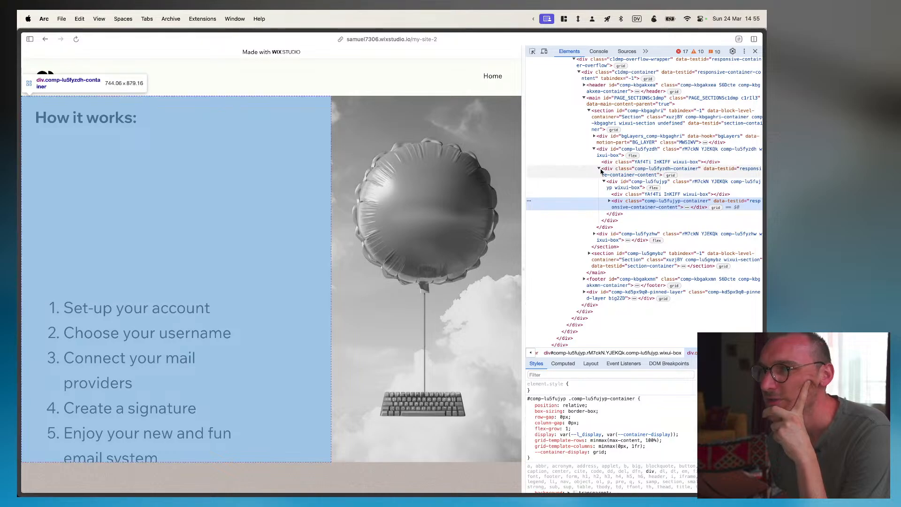
pyautogui.click(622, 194)
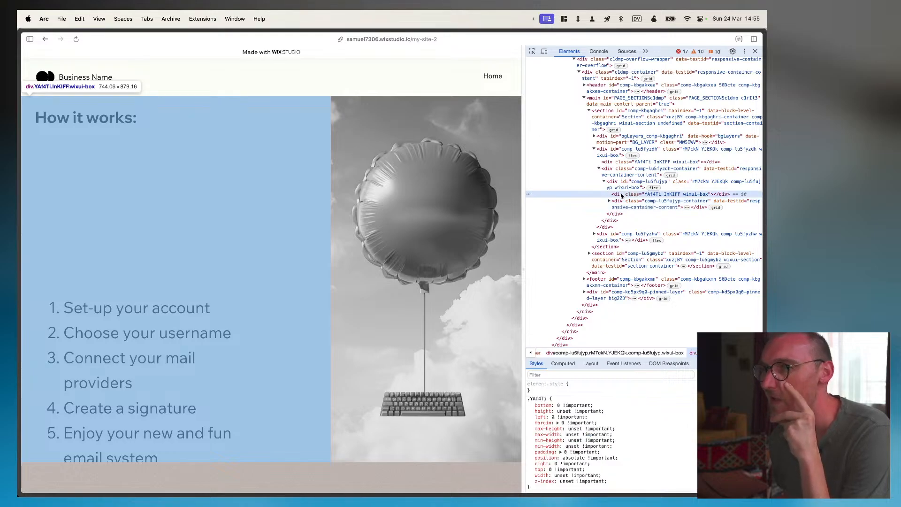
pyautogui.click(619, 202)
pyautogui.click(610, 202)
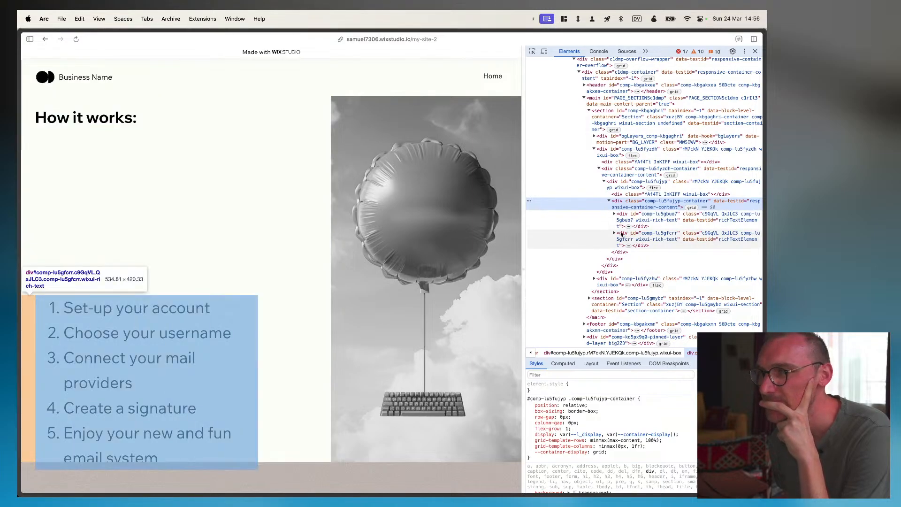
pyautogui.click(614, 214)
pyautogui.click(629, 233)
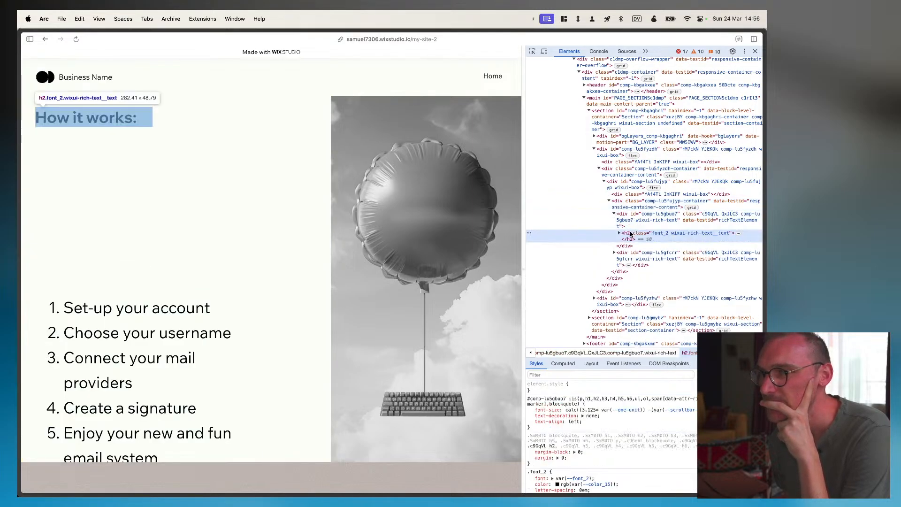
# Inspect the rich-text wrappers of the numbered list and heading, and the styles of the grid container around them
pyautogui.scroll(-1, 627, 237)
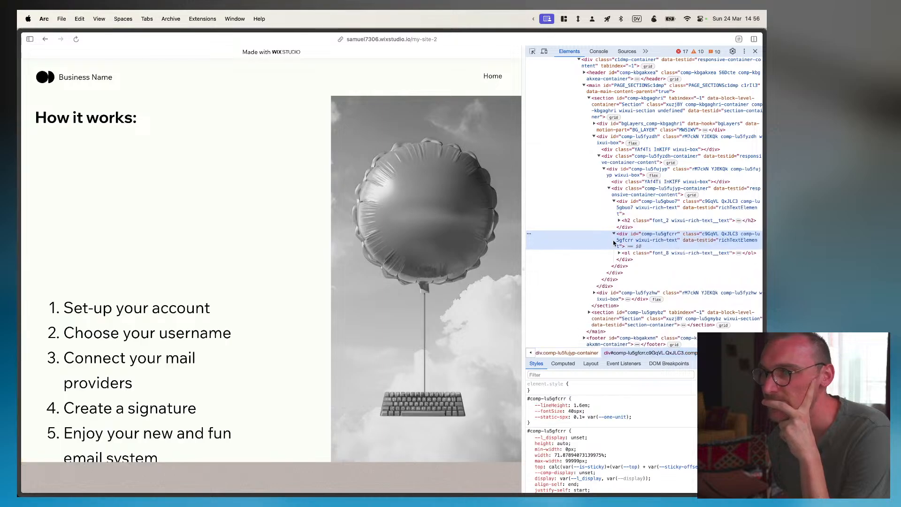
pyautogui.click(614, 240)
pyautogui.scroll(-1, 624, 200)
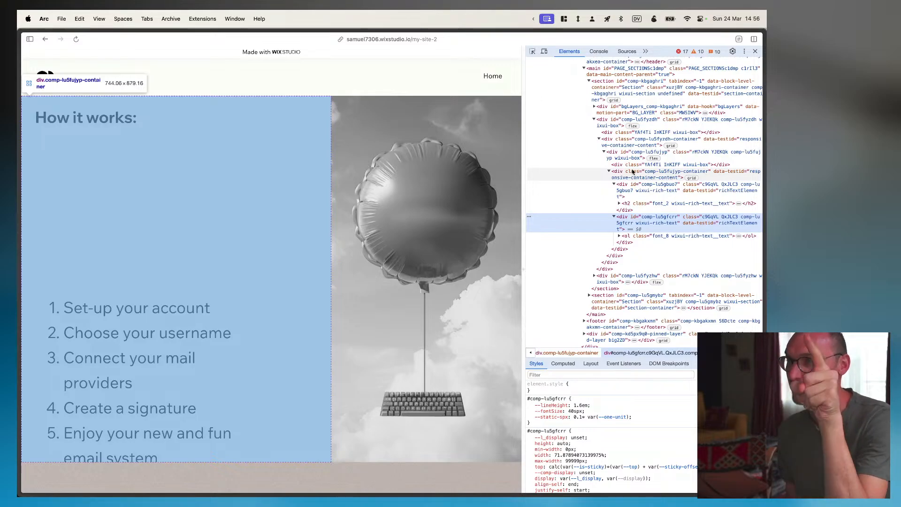
pyautogui.click(614, 184)
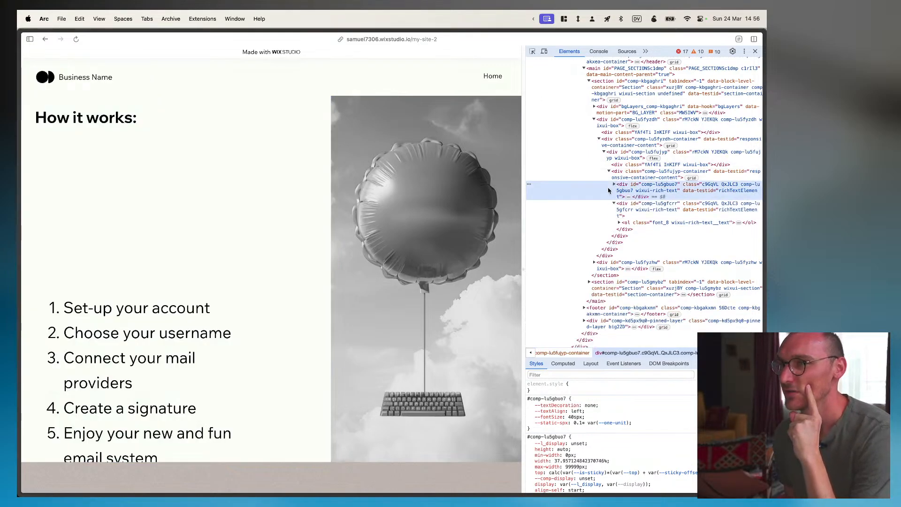
pyautogui.click(614, 203)
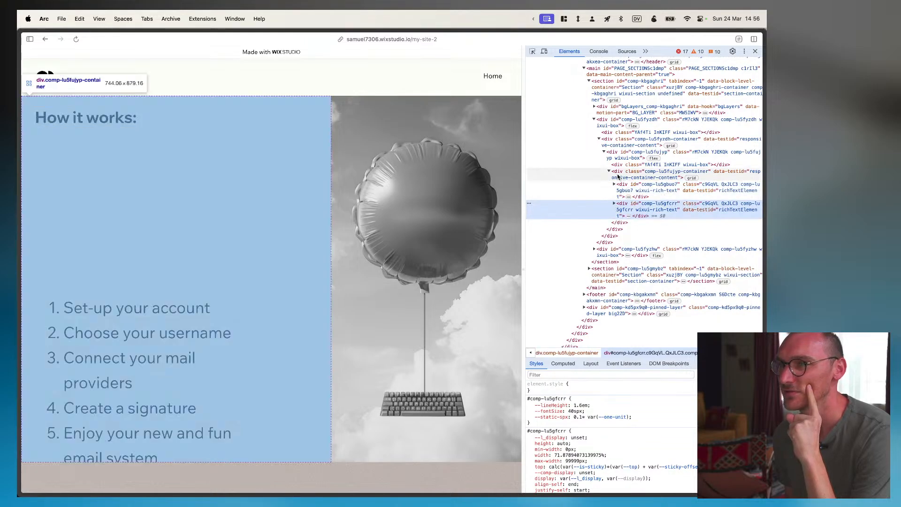
pyautogui.click(610, 172)
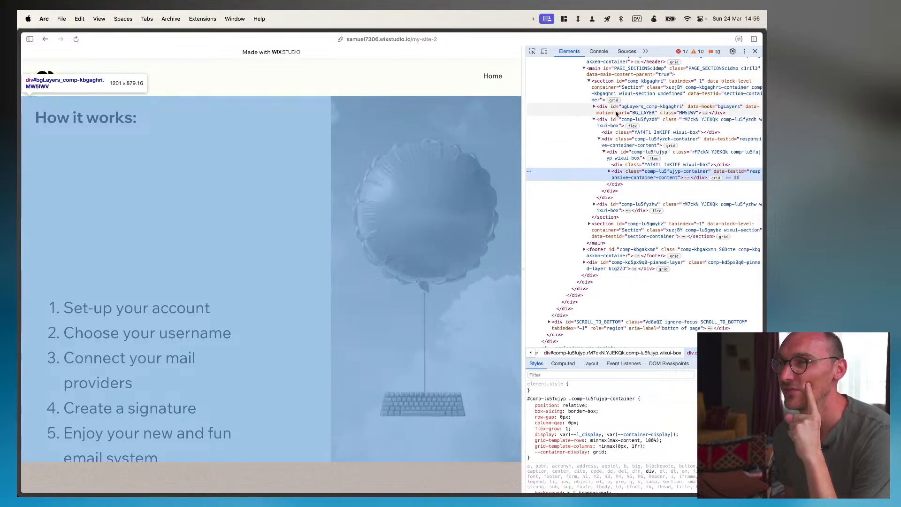
# Delete the empty background div beside the text container in the live page's code and check the page down to "Our Story"
pyautogui.click(609, 172)
pyautogui.click(615, 165)
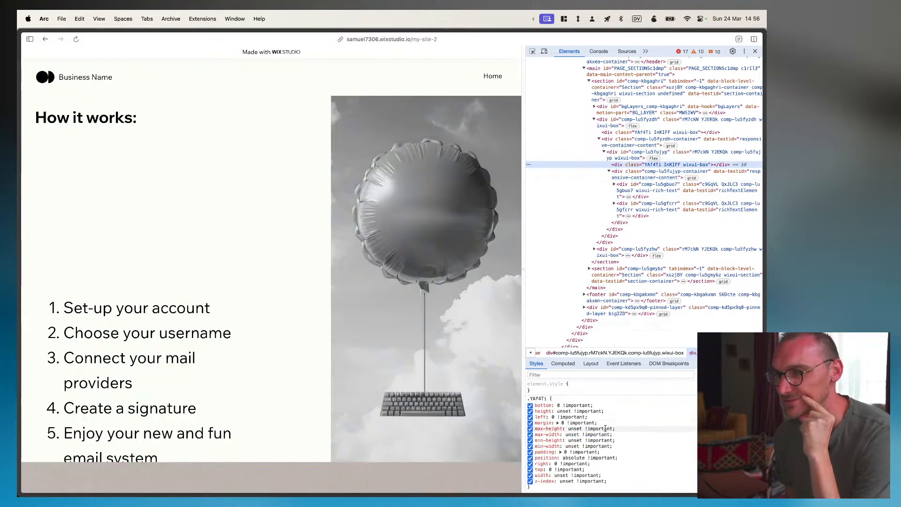
pyautogui.press('Delete')
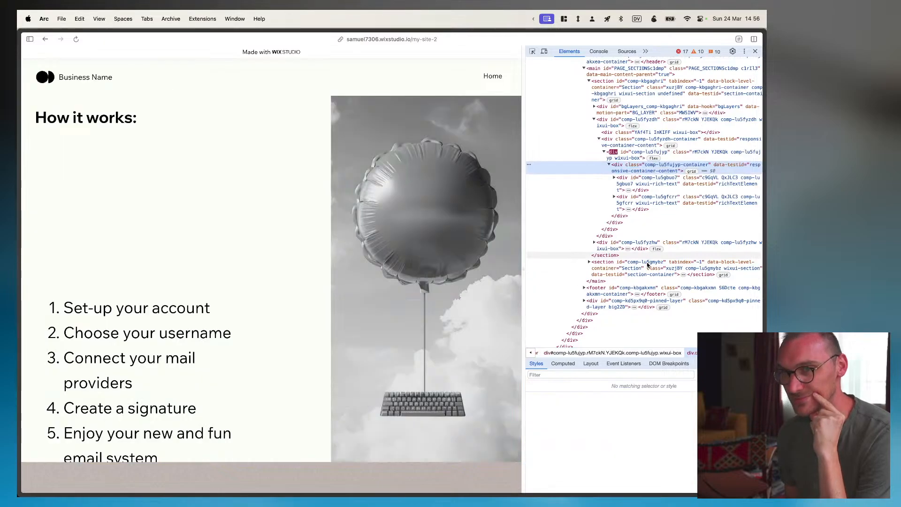
pyautogui.scroll(-5, 406, 277)
pyautogui.scroll(4, 403, 286)
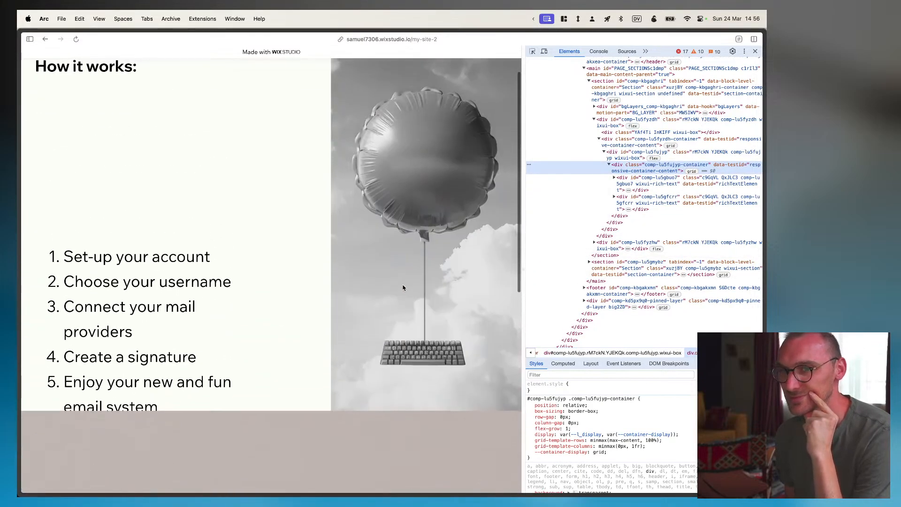
pyautogui.scroll(-7, 403, 286)
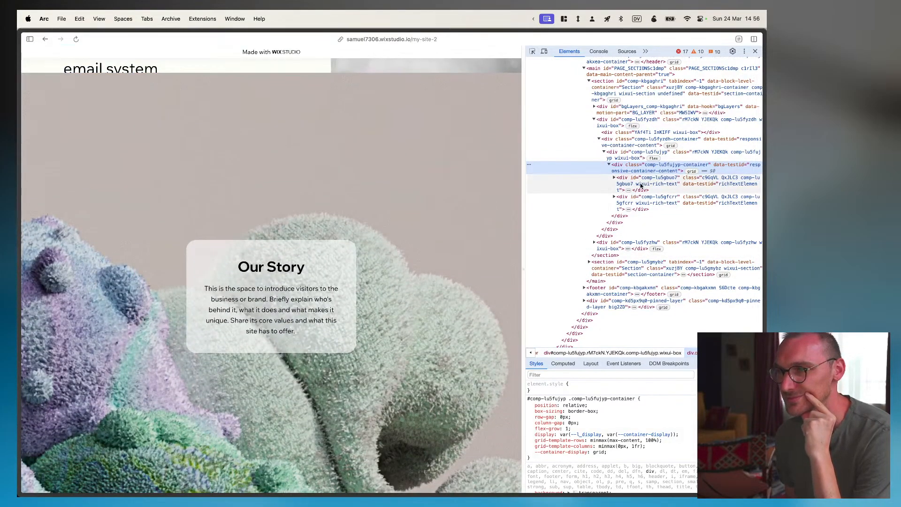
# Inspect the heading's wrapper, the "Set-up your account" item and the styles of its ordered list
pyautogui.click(635, 185)
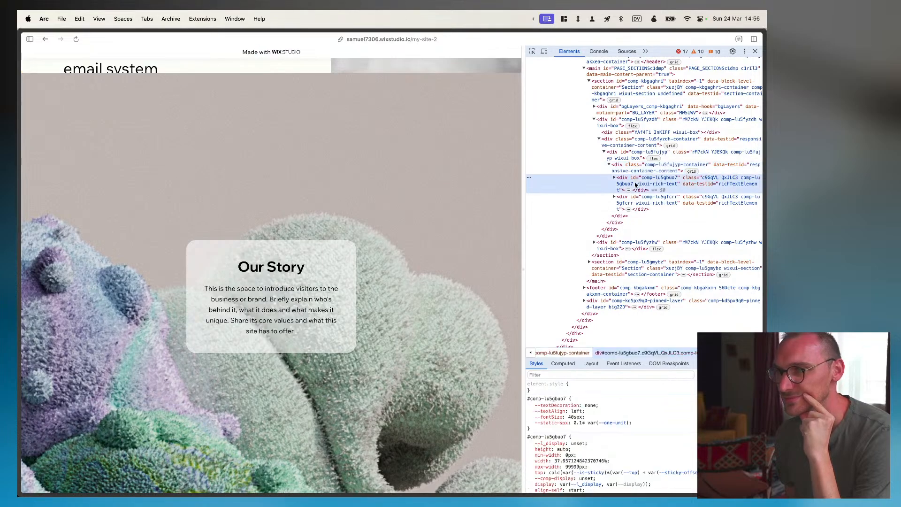
pyautogui.scroll(6, 287, 136)
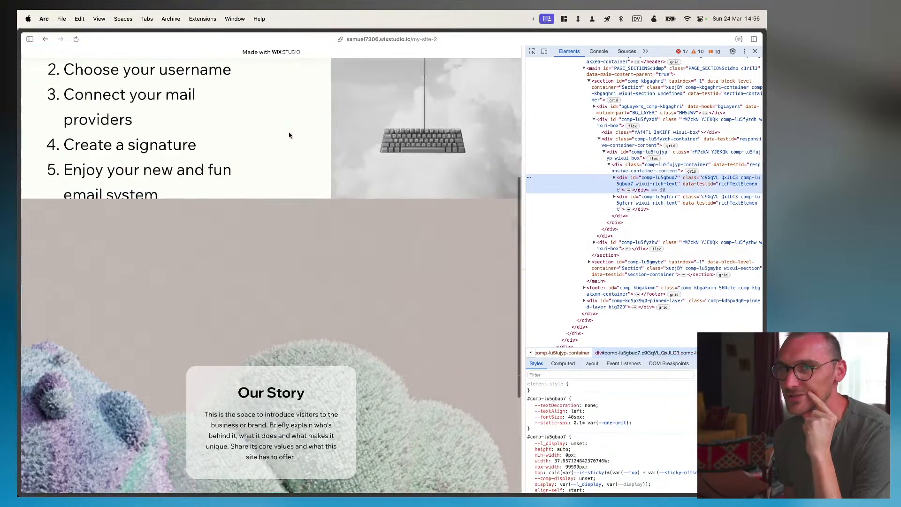
pyautogui.rightClick(164, 182)
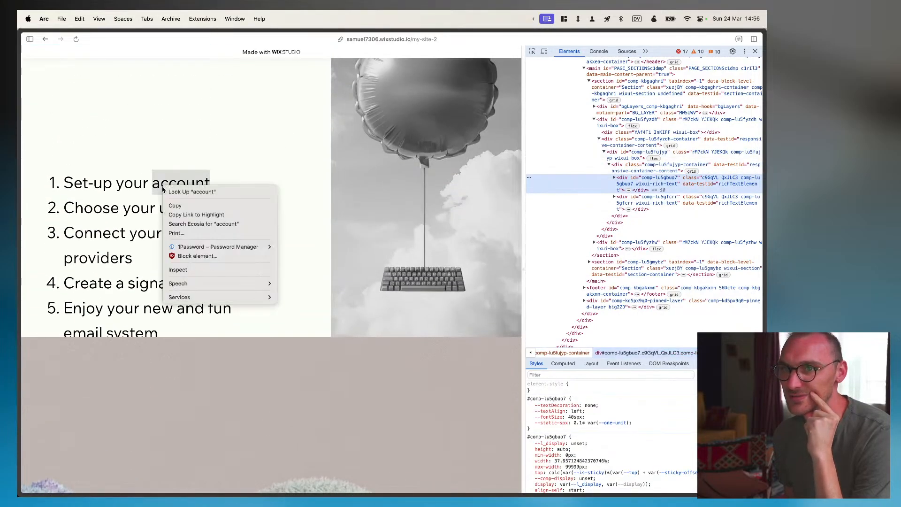
pyautogui.click(187, 270)
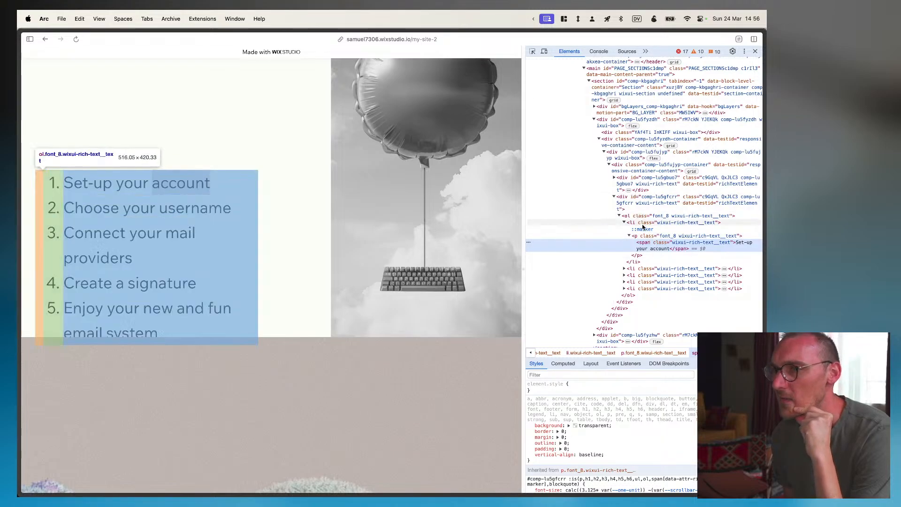
pyautogui.click(631, 217)
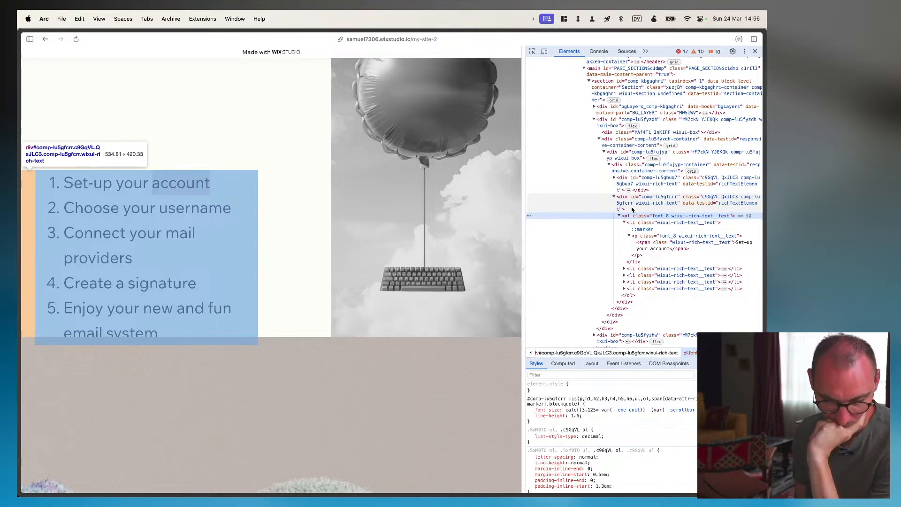
pyautogui.scroll(3, 408, 190)
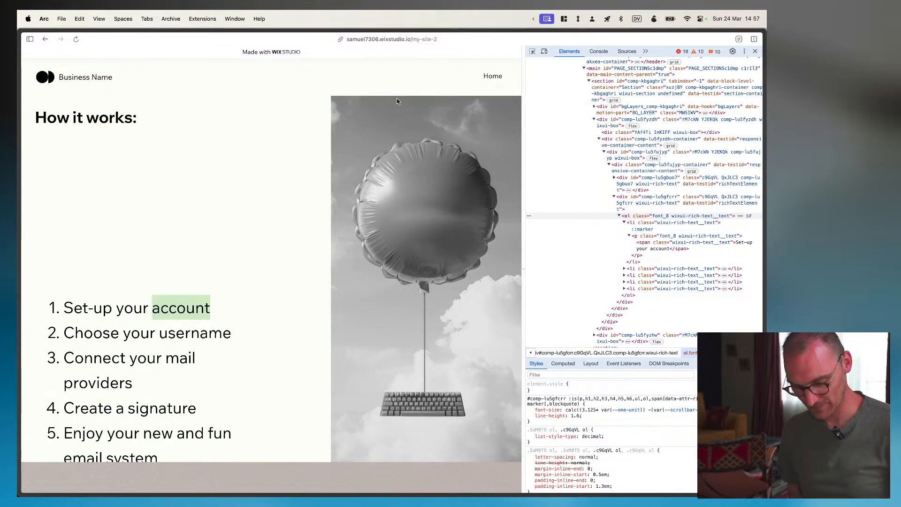
# Return to the Wix Studio editor, dismiss the publish confirmation and reduce the "How it works" section's height to about 598 px
pyautogui.hotkey('ctrl', 'Tab')
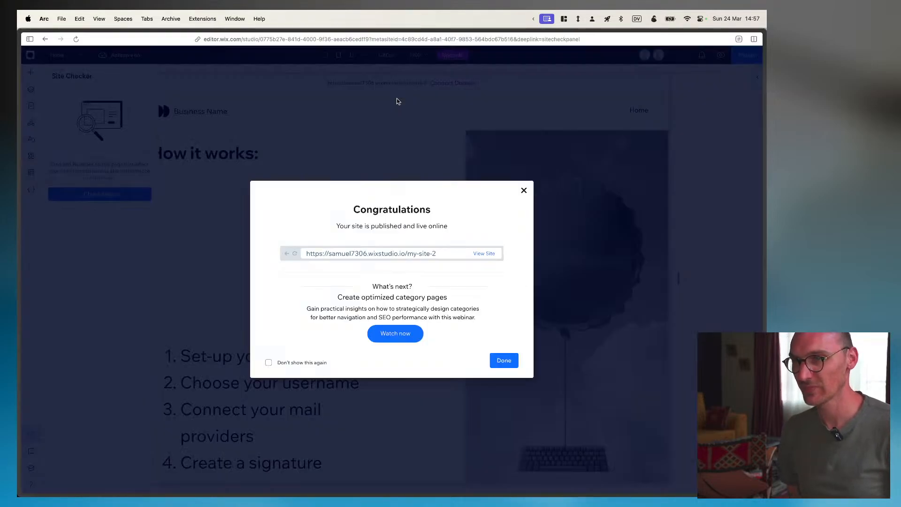
pyautogui.click(524, 191)
pyautogui.click(235, 199)
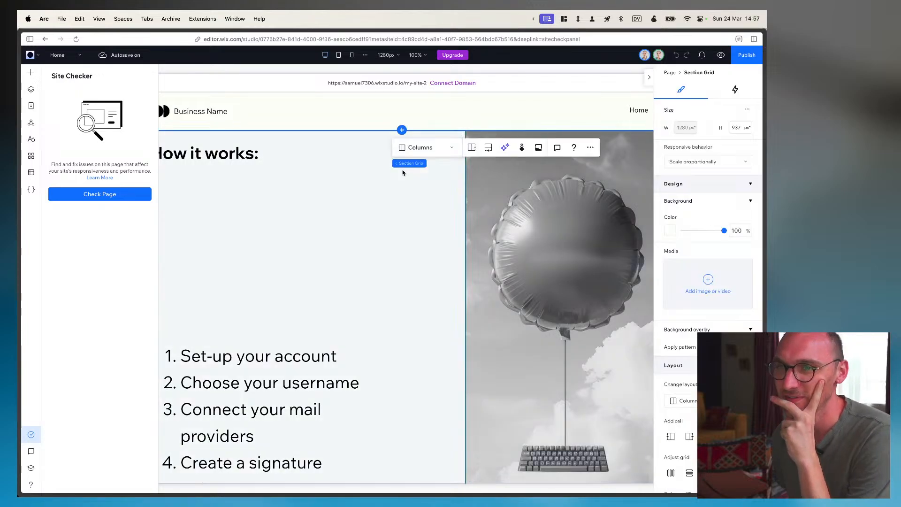
pyautogui.scroll(-5, 252, 253)
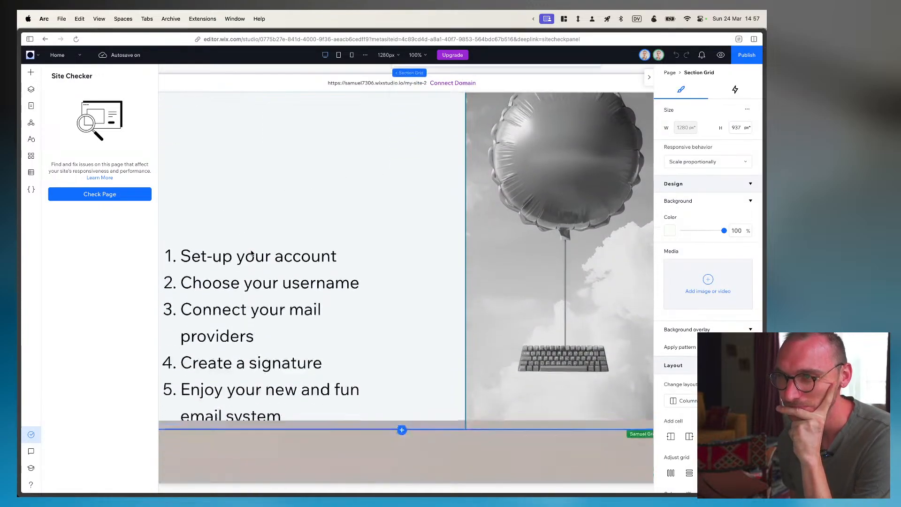
pyautogui.scroll(2, 252, 253)
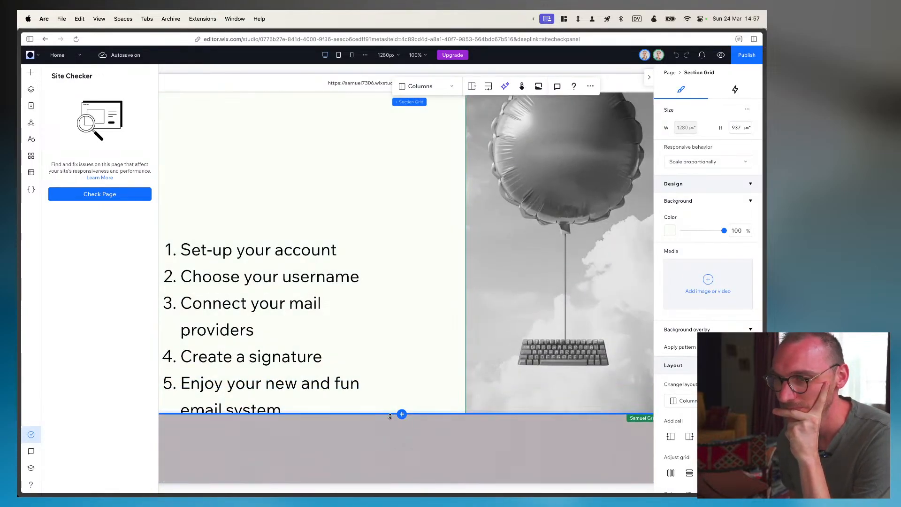
pyautogui.moveTo(392, 414); pyautogui.dragTo(368, 273)
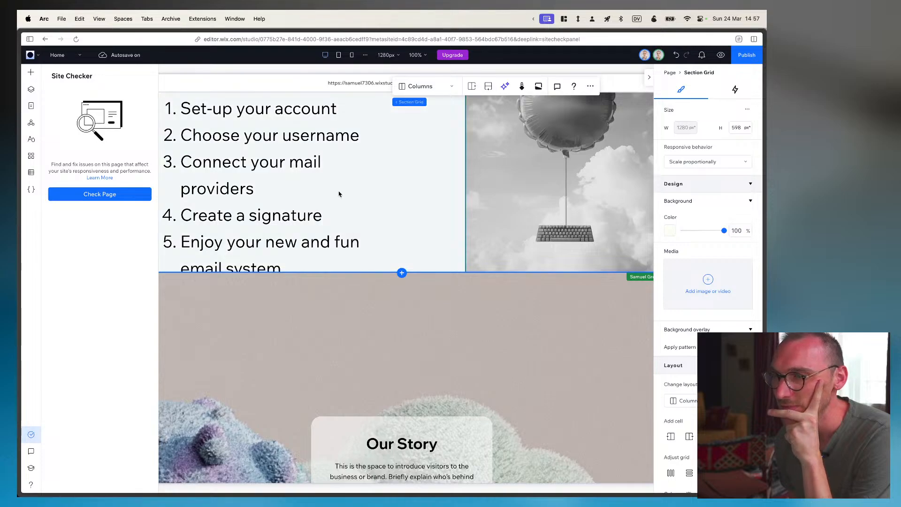
# Turn on advanced sizing for the "How it works" section grid
pyautogui.scroll(3, 339, 194)
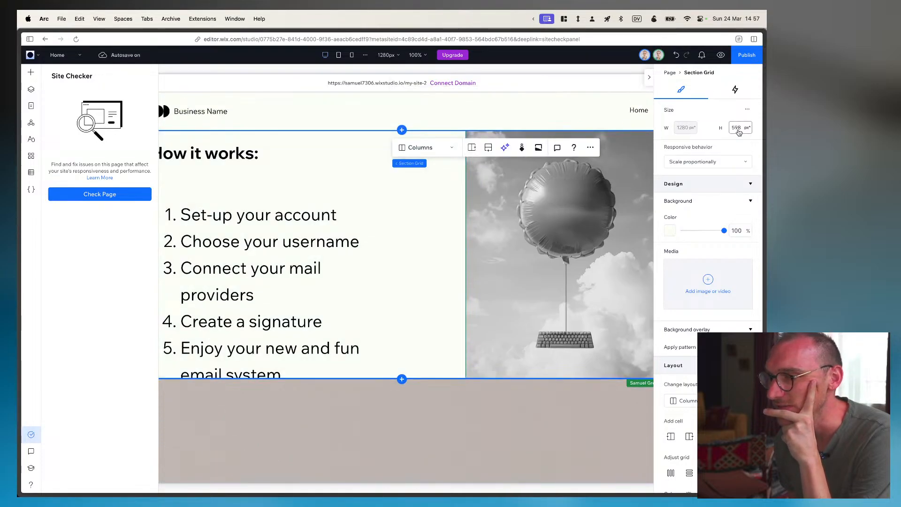
pyautogui.click(750, 110)
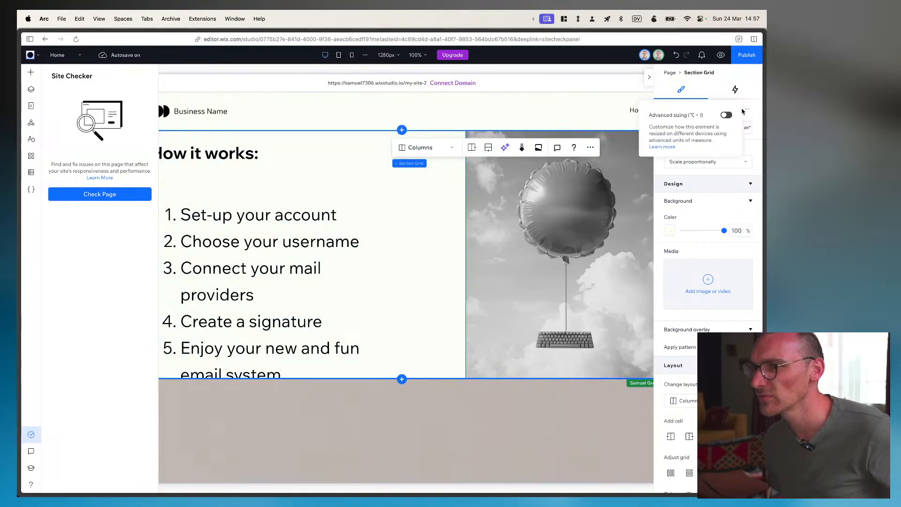
pyautogui.click(726, 116)
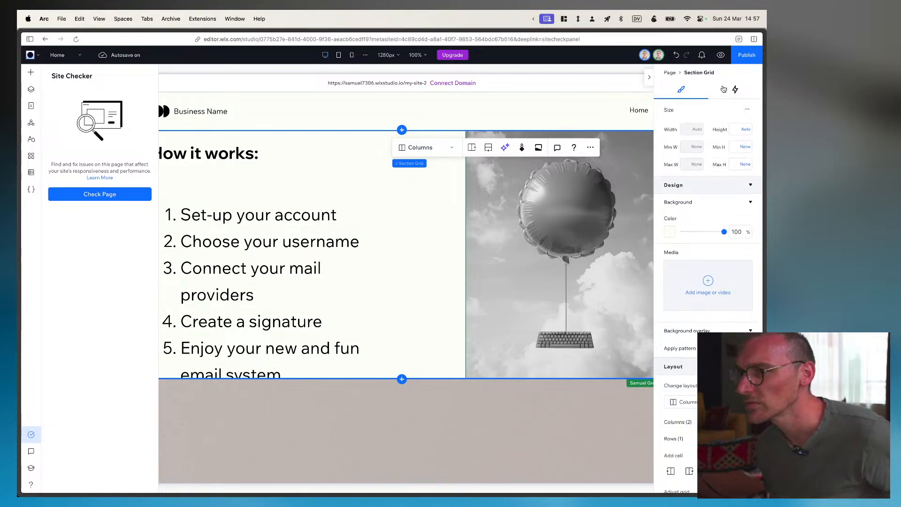
# Move the numbered list up in its container to Y 122 px
pyautogui.click(345, 228)
pyautogui.click(226, 257)
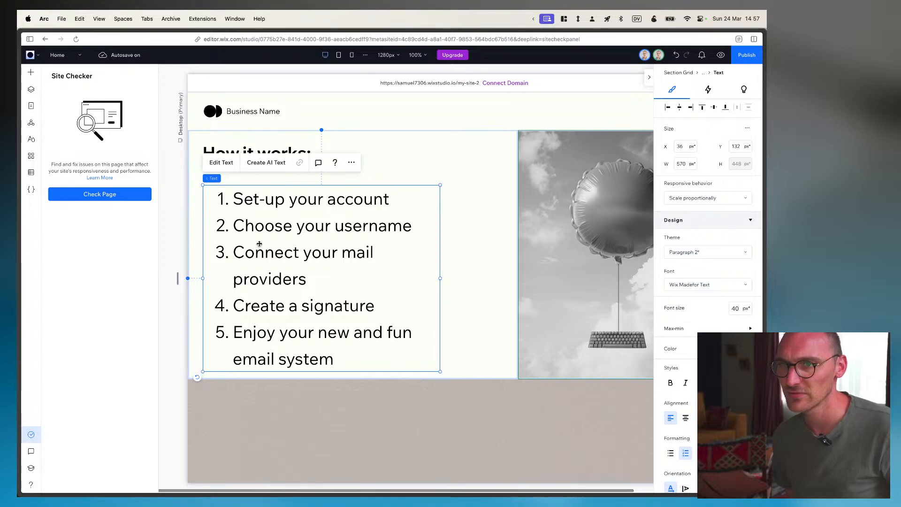
pyautogui.moveTo(234, 241); pyautogui.dragTo(259, 238)
# Compare the numbered list with its container and check the container's responsive behavior options, keeping Stretch
pyautogui.click(406, 165)
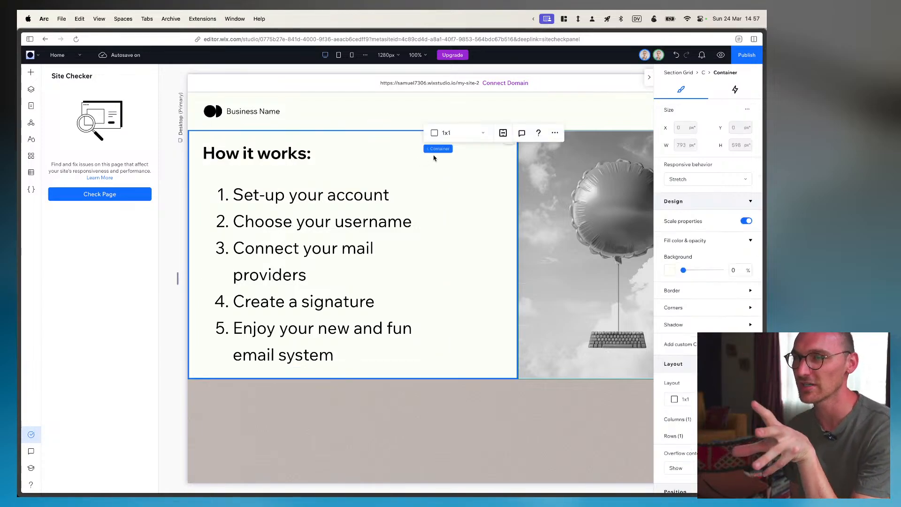
pyautogui.click(333, 304)
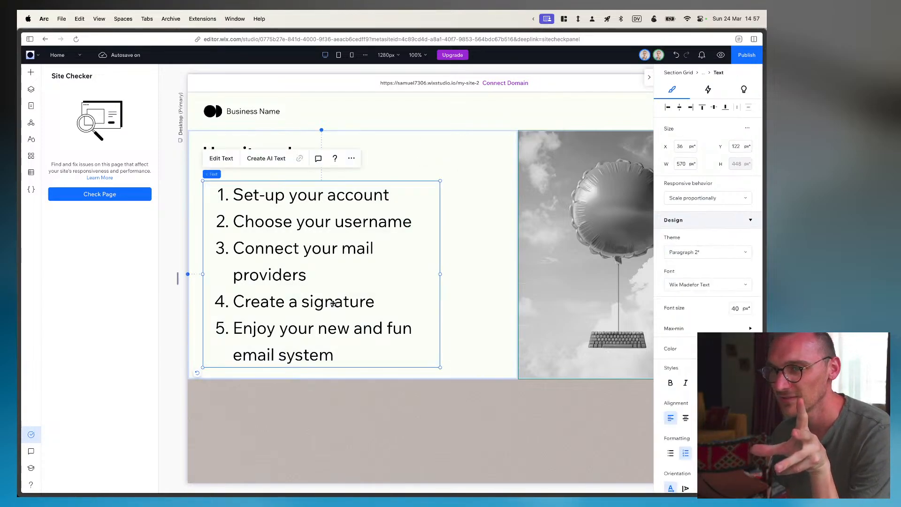
pyautogui.click(472, 322)
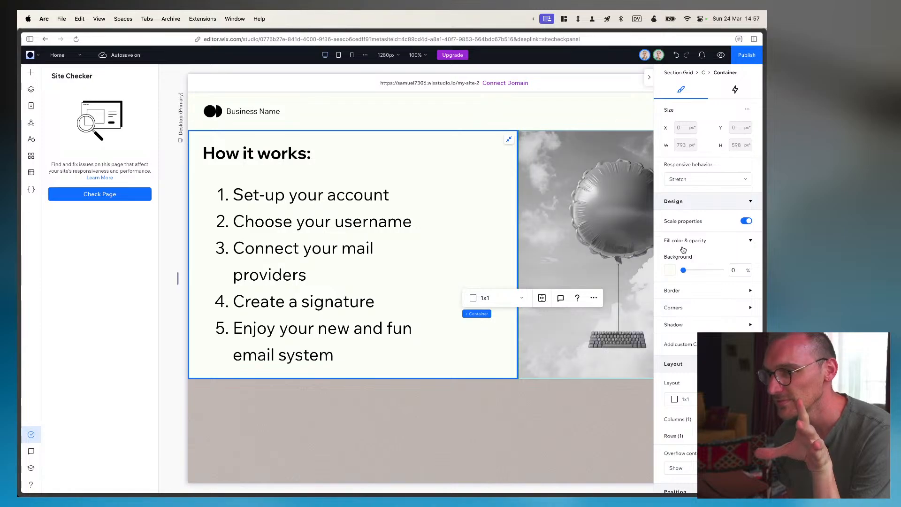
pyautogui.click(692, 179)
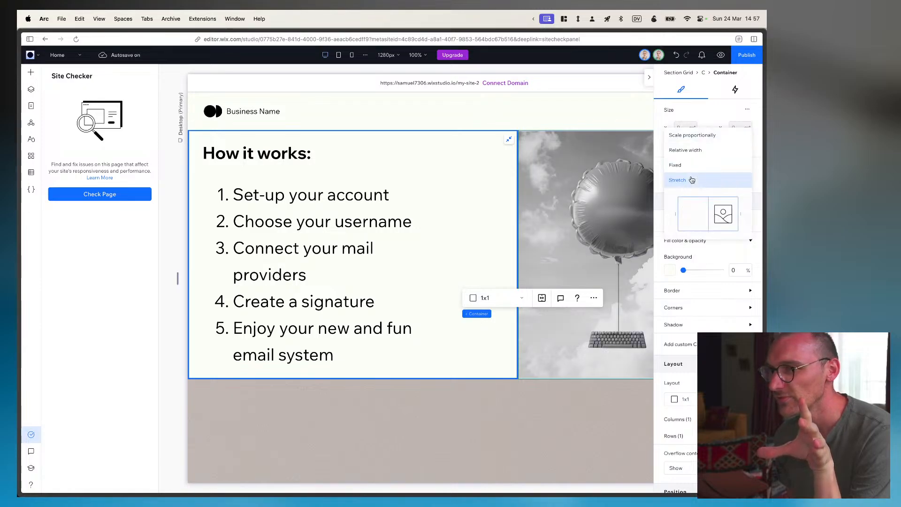
pyautogui.click(692, 179)
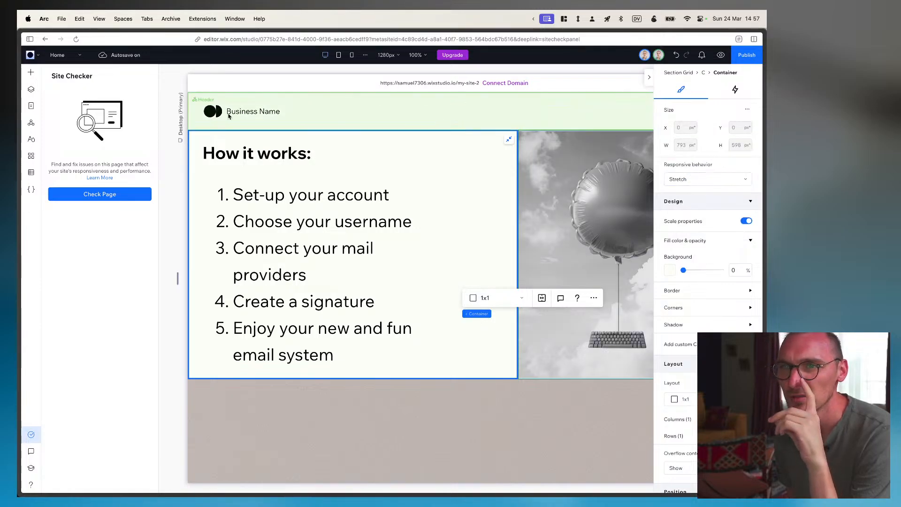
# Examine the section grid's layer structure, including the image cell with its container and image, and their size settings
pyautogui.click(31, 89)
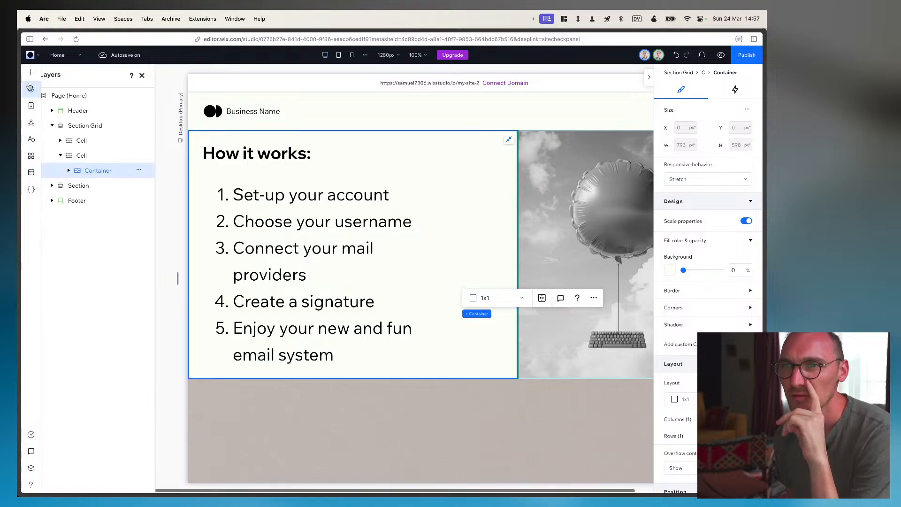
pyautogui.click(93, 125)
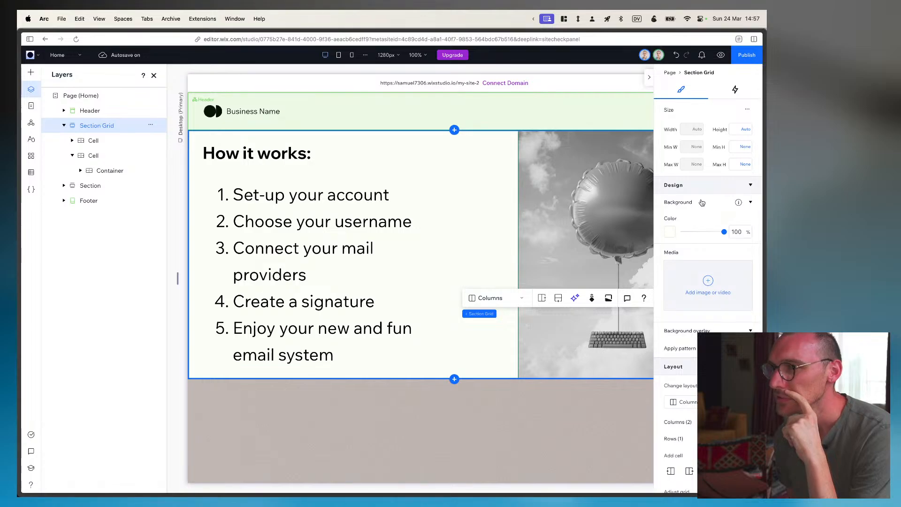
pyautogui.click(94, 141)
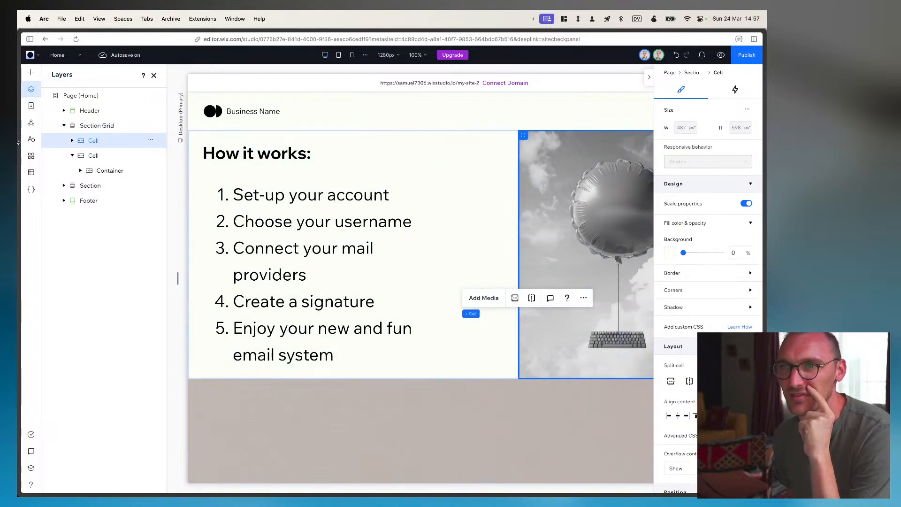
pyautogui.click(73, 141)
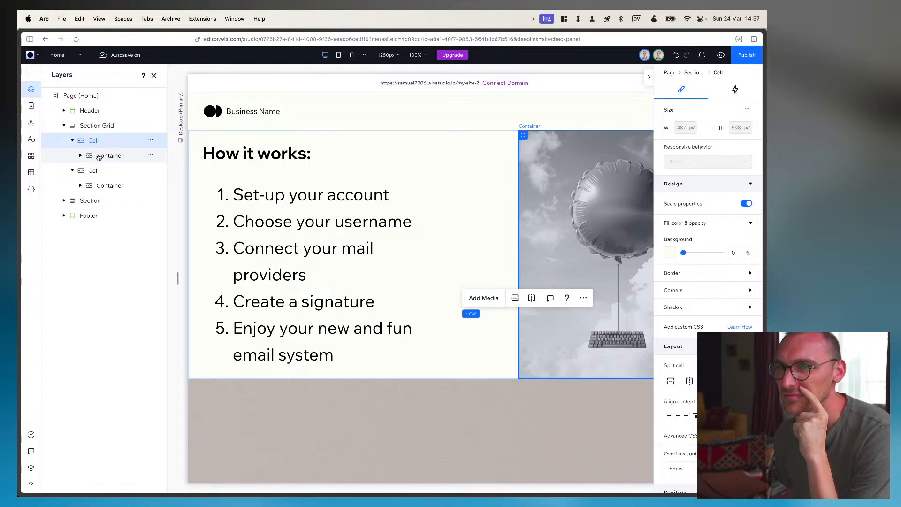
pyautogui.click(80, 157)
pyautogui.click(97, 171)
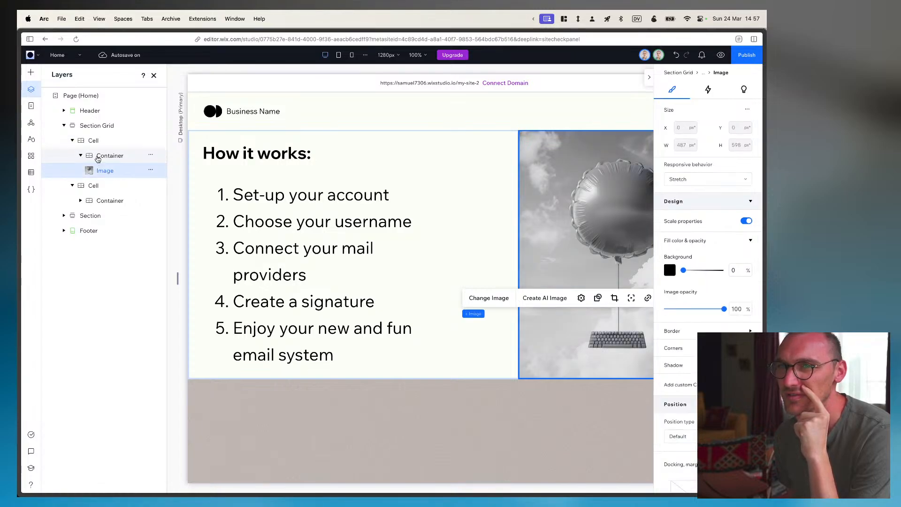
pyautogui.click(96, 157)
pyautogui.click(80, 143)
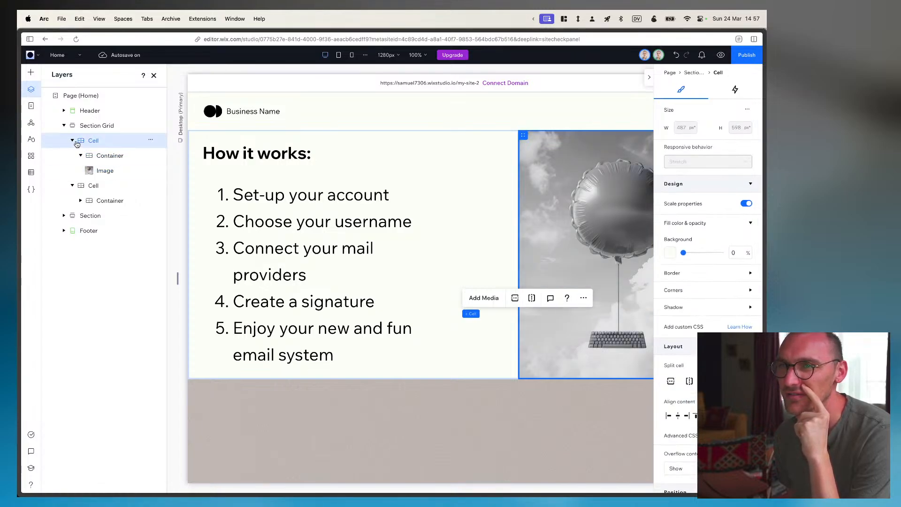
pyautogui.click(72, 141)
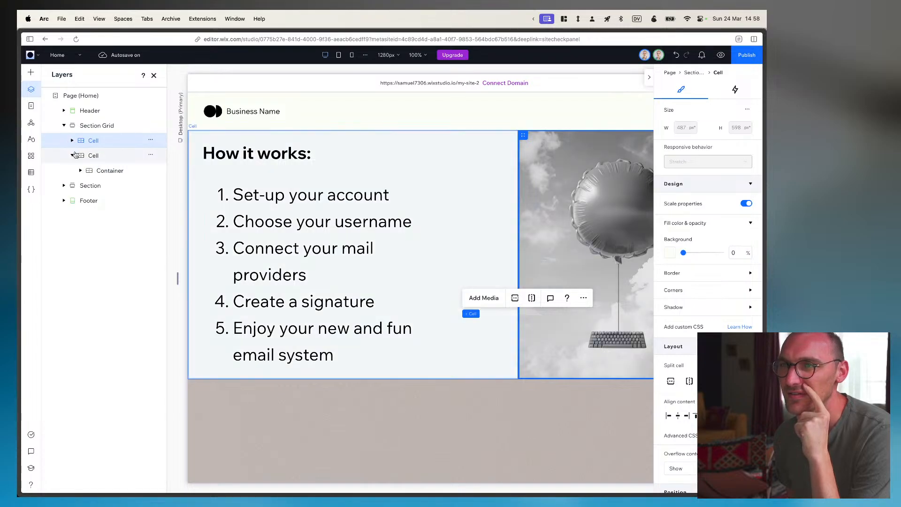
# Move the text cell above the image cell in the section grid's layer order and expand the image cell
pyautogui.click(77, 158)
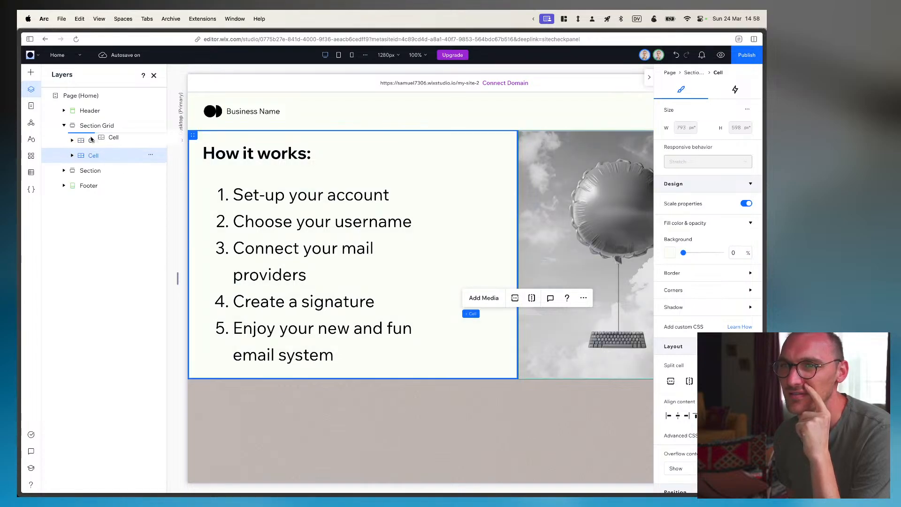
pyautogui.moveTo(92, 139); pyautogui.dragTo(92, 139)
pyautogui.click(71, 156)
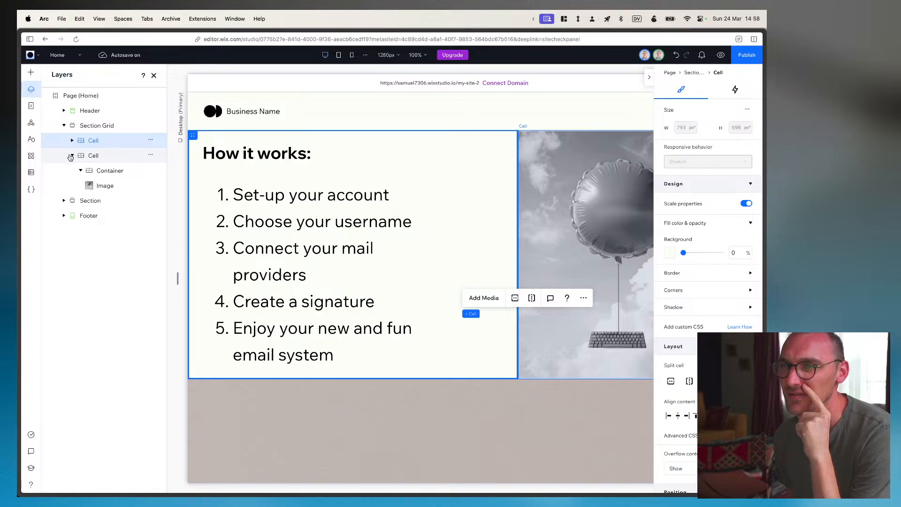
pyautogui.moveTo(92, 184); pyautogui.dragTo(112, 169)
# Place the numbered list above the "How it works:" heading in the text container's layer order
pyautogui.click(72, 140)
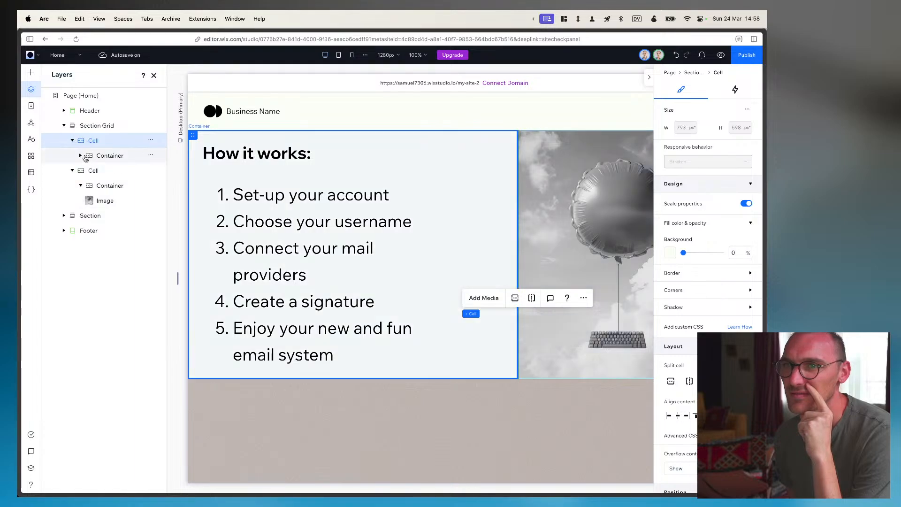
pyautogui.click(81, 156)
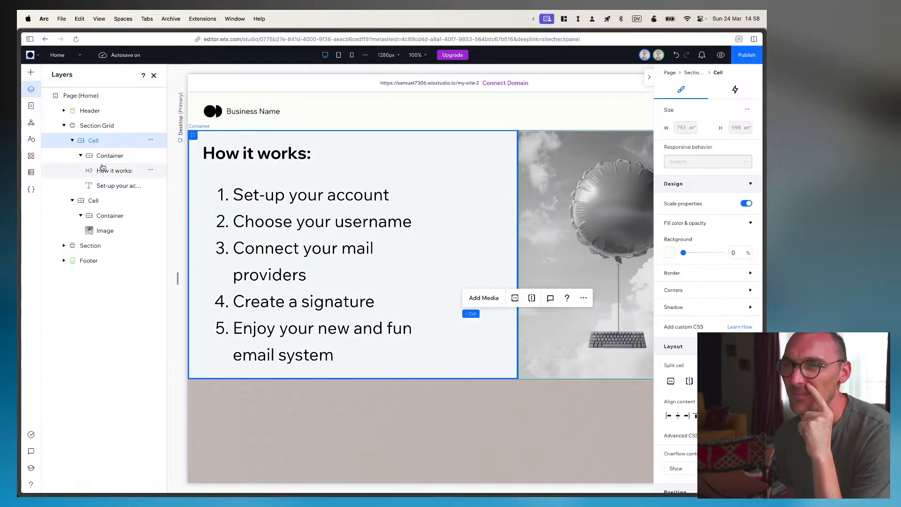
pyautogui.moveTo(105, 173); pyautogui.dragTo(100, 150)
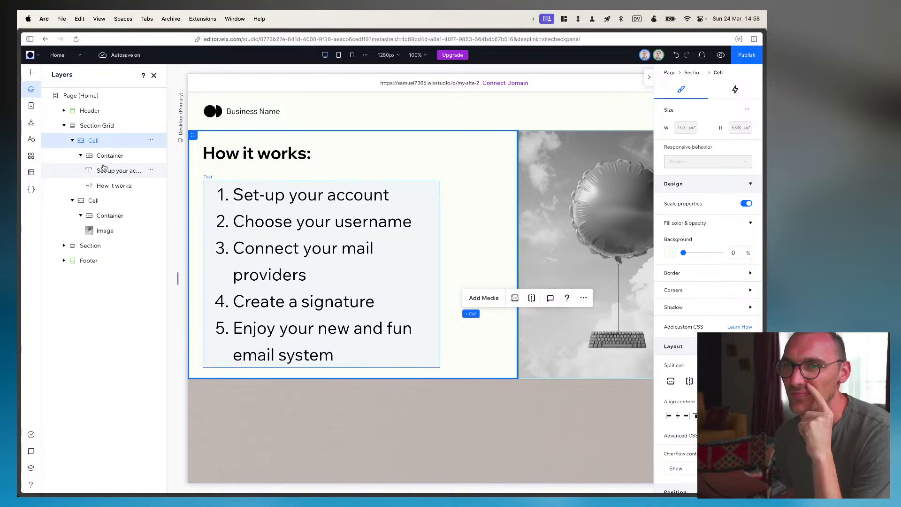
# Change the text container's responsive behavior from Stretch to Relative width
pyautogui.click(101, 156)
pyautogui.click(678, 180)
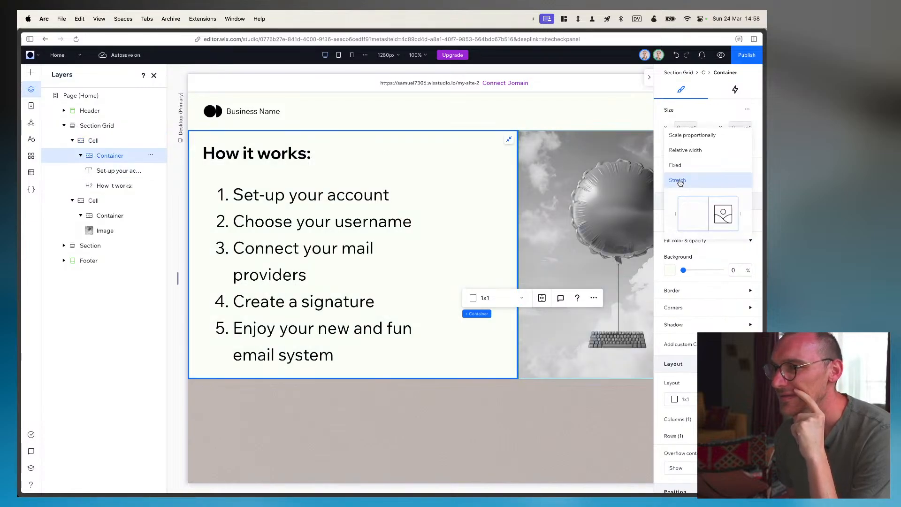
pyautogui.click(700, 149)
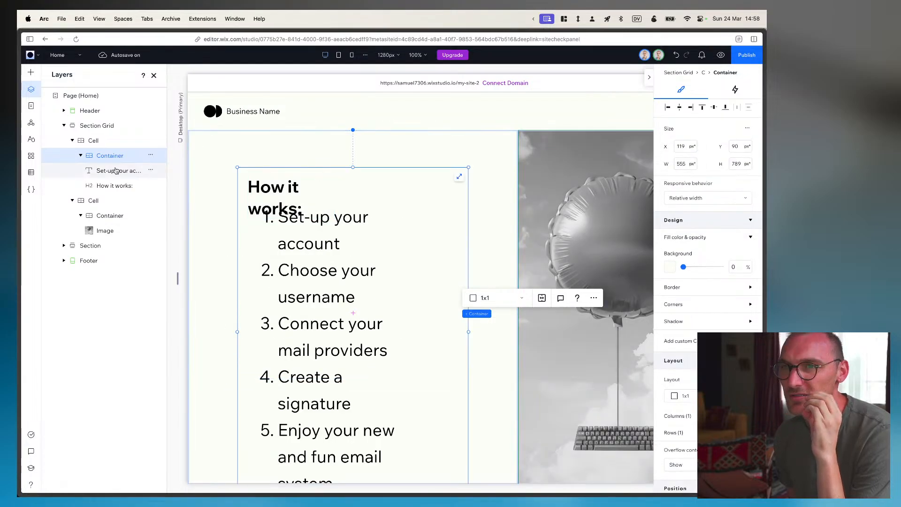
# Check the text cell's layout settings and remove the text container's top margin so it sits at Y 0
pyautogui.click(94, 141)
pyautogui.scroll(-5, 704, 305)
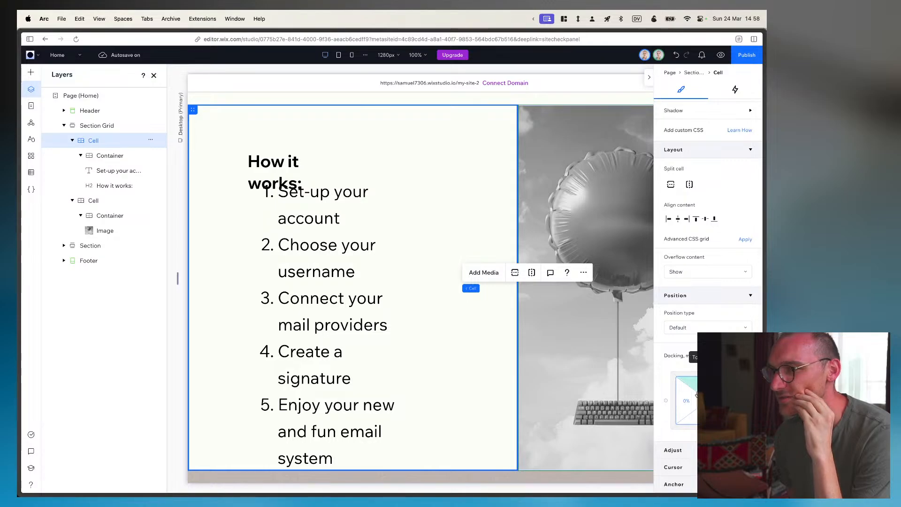
pyautogui.click(422, 264)
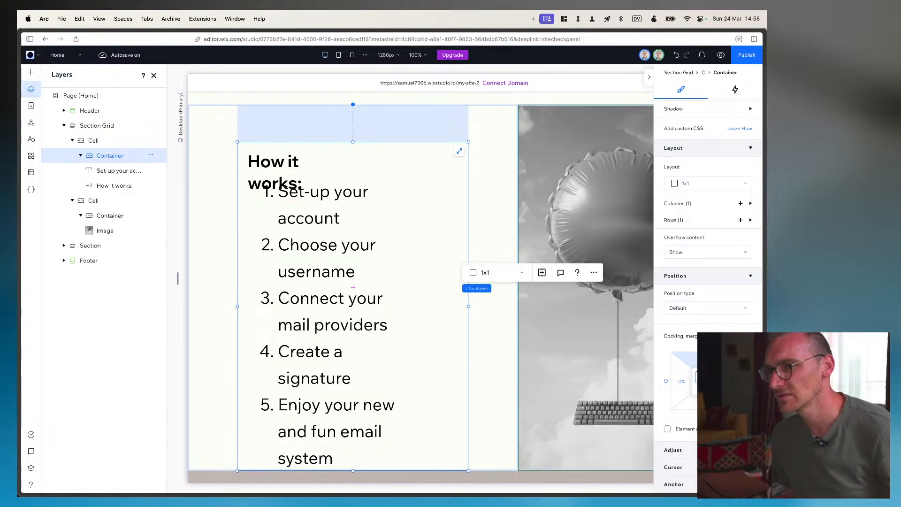
pyautogui.click(684, 352)
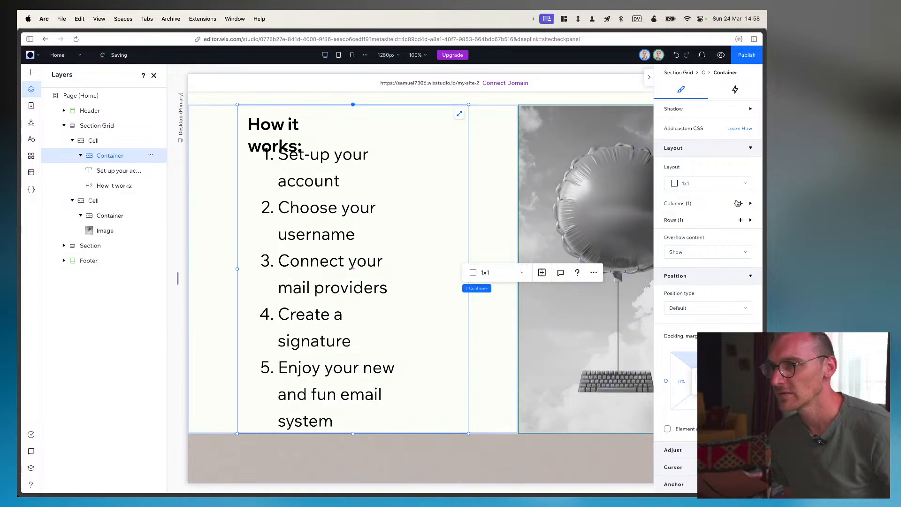
# Set the text container's responsive behavior back to Stretch
pyautogui.scroll(5, 737, 203)
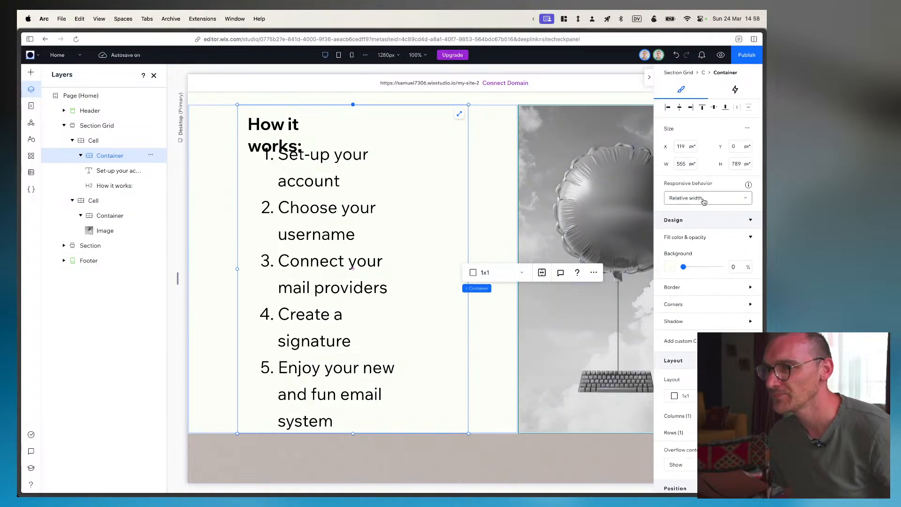
pyautogui.click(704, 200)
pyautogui.click(699, 229)
# Review the text container's position settings, the heading, the text cell and the section grid's sizing
pyautogui.scroll(-5, 699, 230)
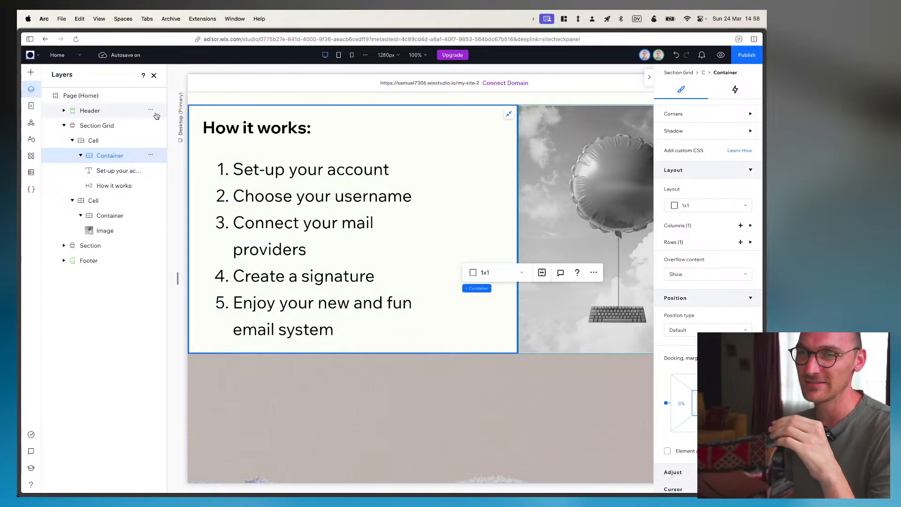
pyautogui.click(119, 186)
pyautogui.click(108, 140)
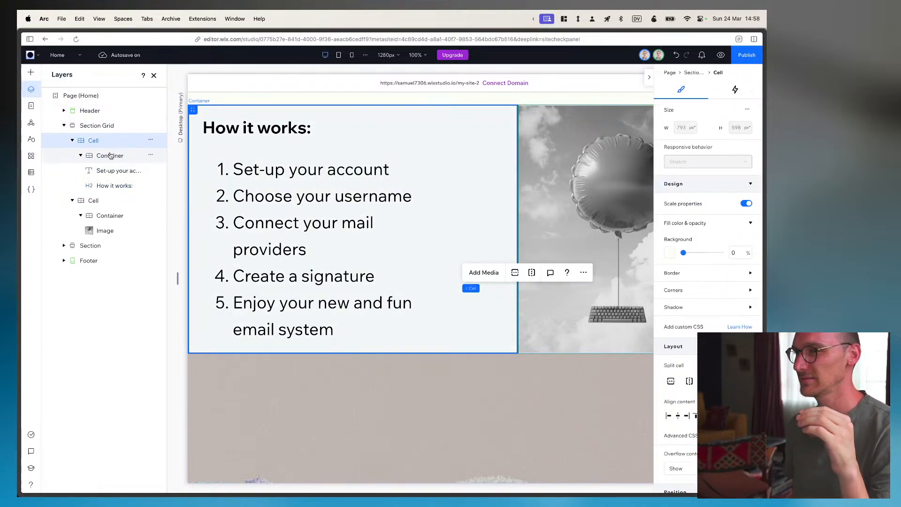
pyautogui.click(100, 126)
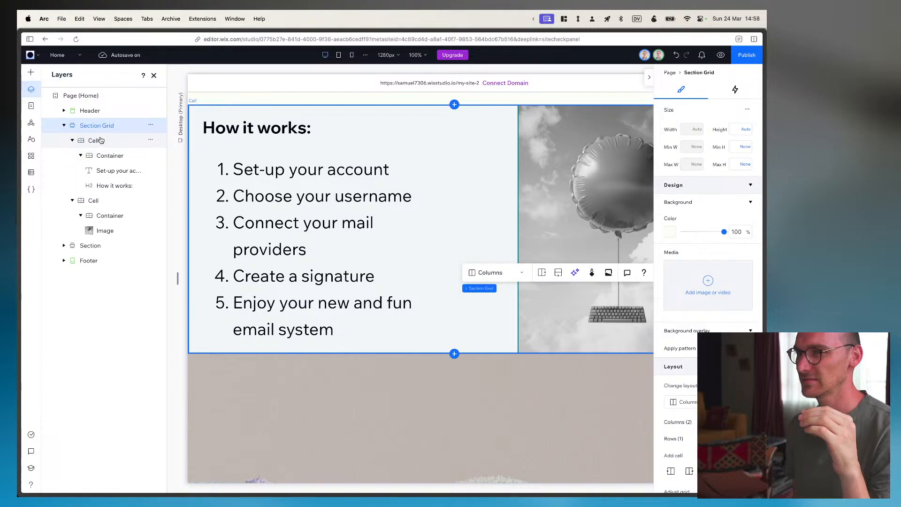
# Set the text container's responsive behavior to Relative width and widen it on both sides to about 711 px at X 38
pyautogui.click(110, 156)
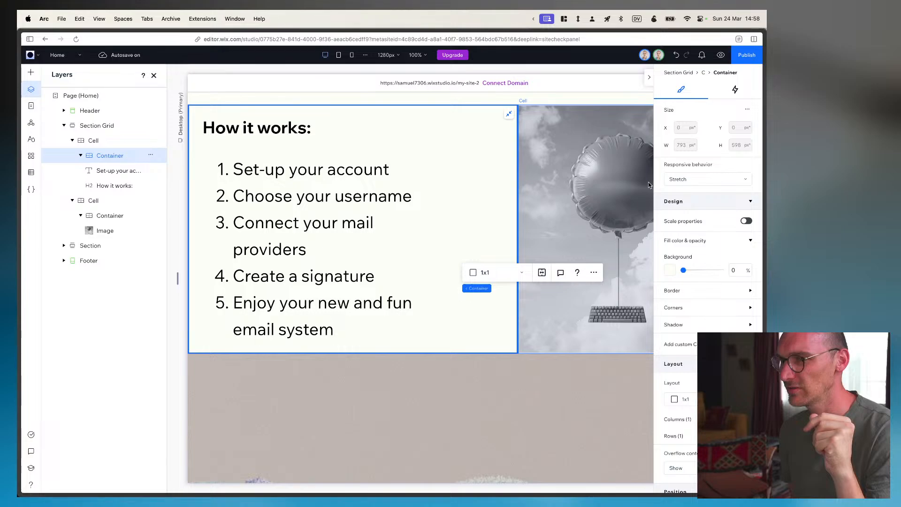
pyautogui.click(681, 179)
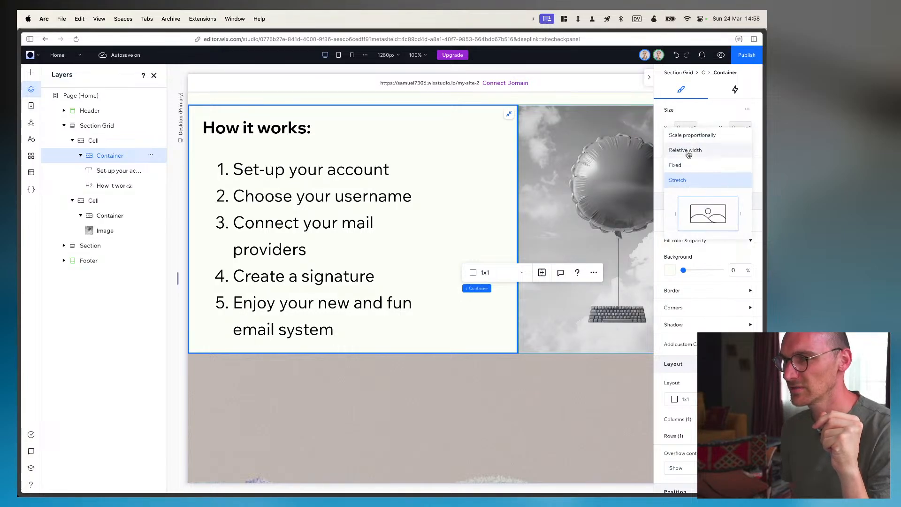
pyautogui.click(689, 151)
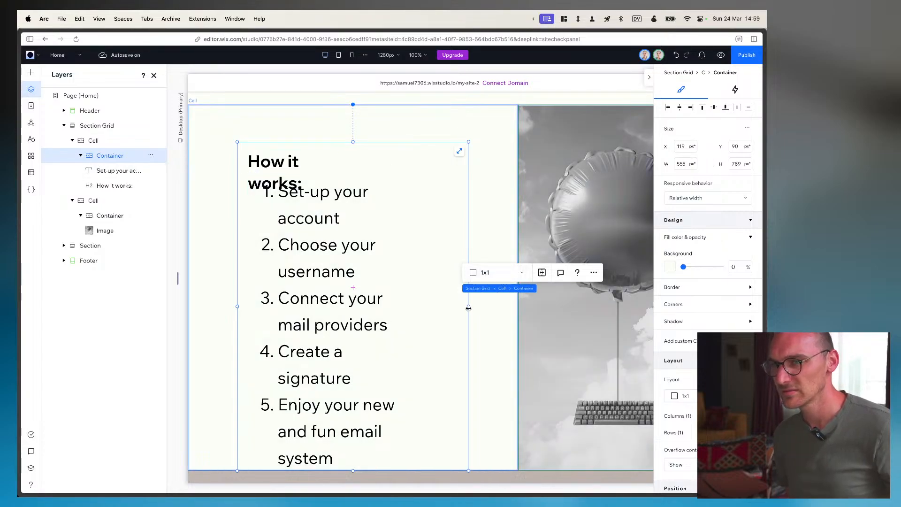
pyautogui.moveTo(469, 306); pyautogui.dragTo(500, 306)
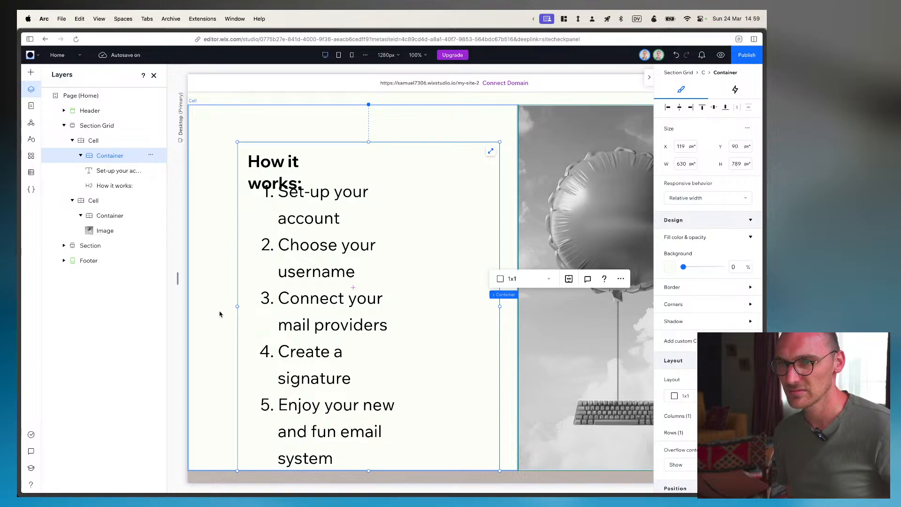
pyautogui.click(238, 307)
pyautogui.moveTo(238, 306); pyautogui.dragTo(203, 305)
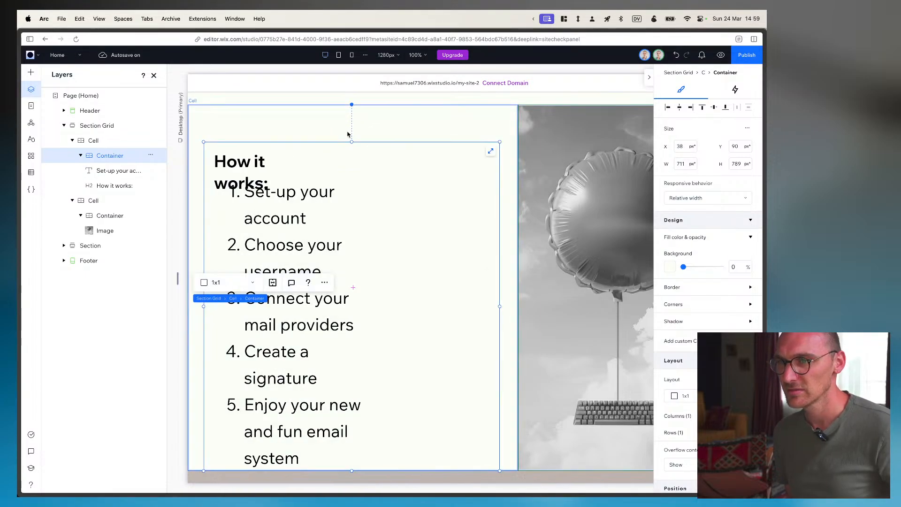
# Switch to Figma to check the "How it works:" heading's top offset, and back in Wix Studio set the text container's top margin to 19 px
pyautogui.press('super+Tab')
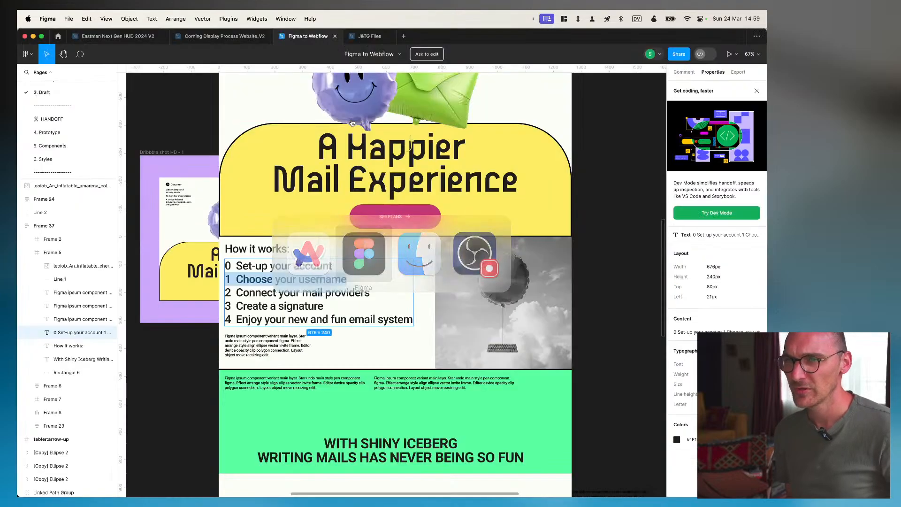
pyautogui.click(277, 249)
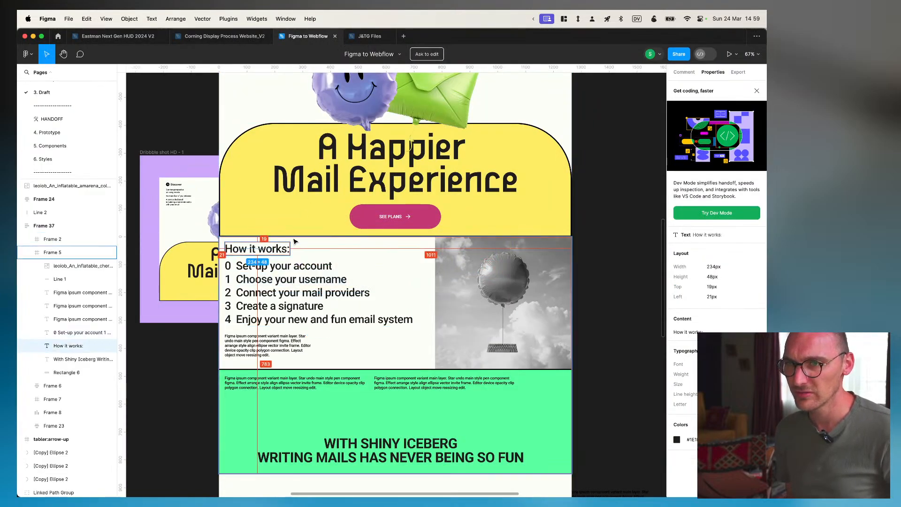
pyautogui.press('super+Tab')
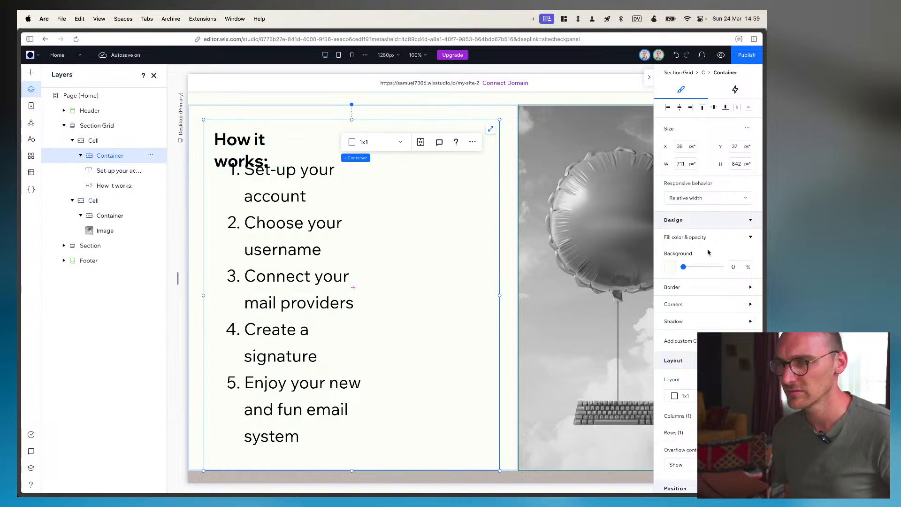
pyautogui.scroll(-5, 709, 252)
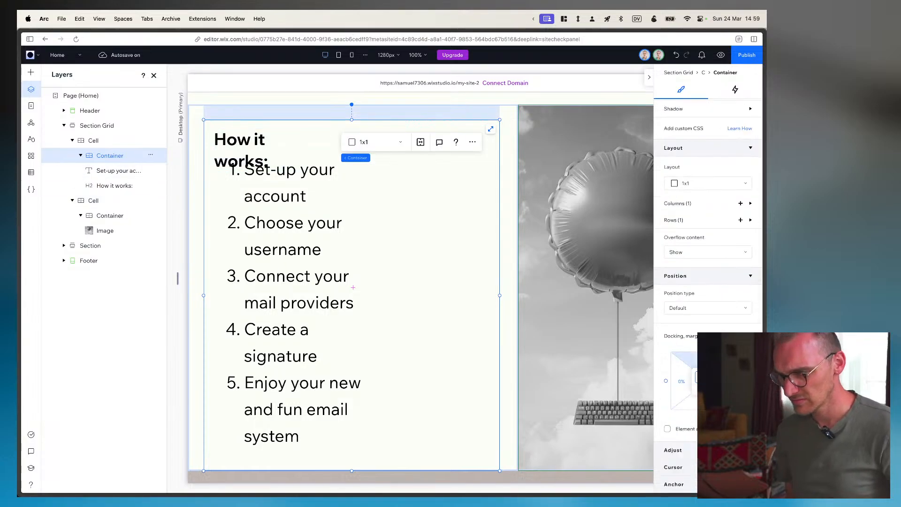
pyautogui.press('Return')
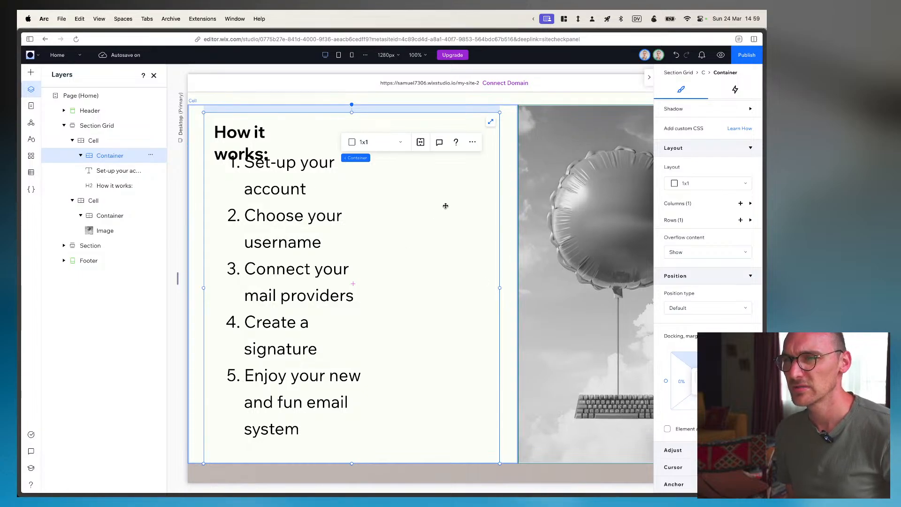
pyautogui.scroll(-2, 446, 206)
pyautogui.scroll(3, 445, 206)
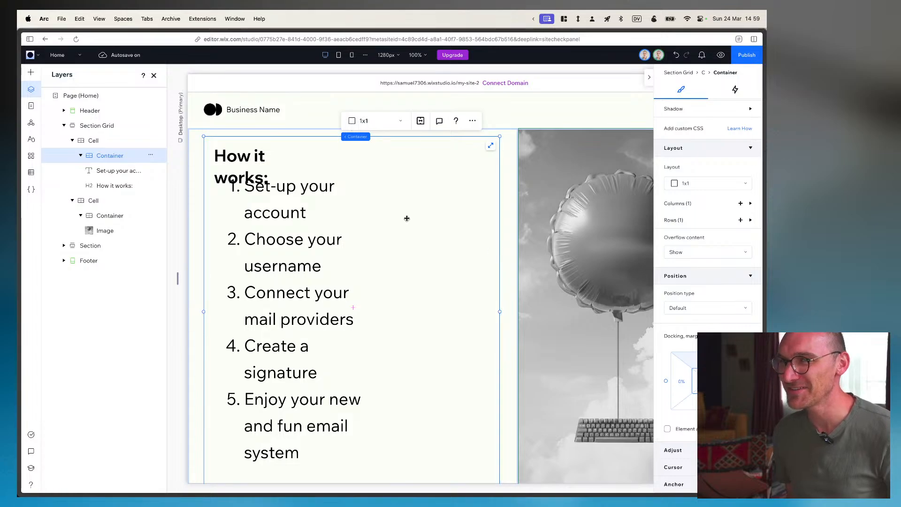
# Switch to Figma, inspect the section's frame and copy the small paragraph below the numbered list
pyautogui.press('super+Tab')
pyautogui.press('super+Tab')
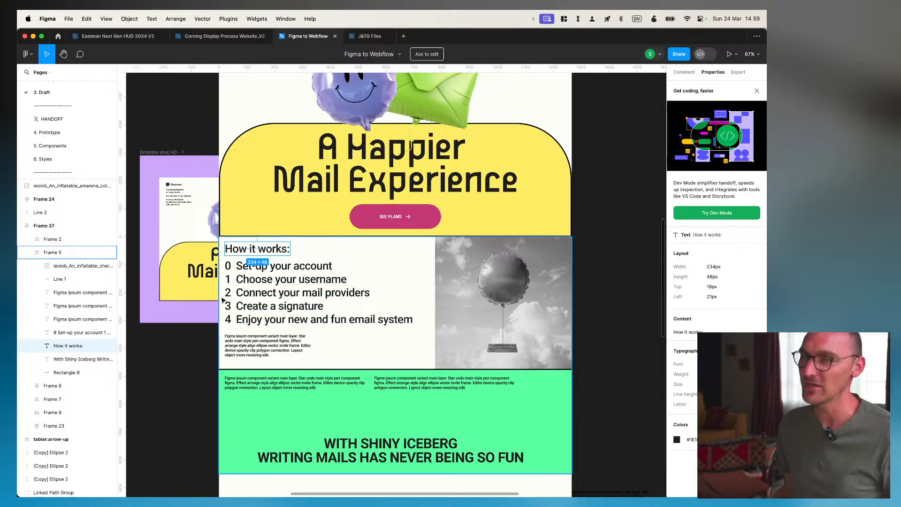
pyautogui.click(415, 245)
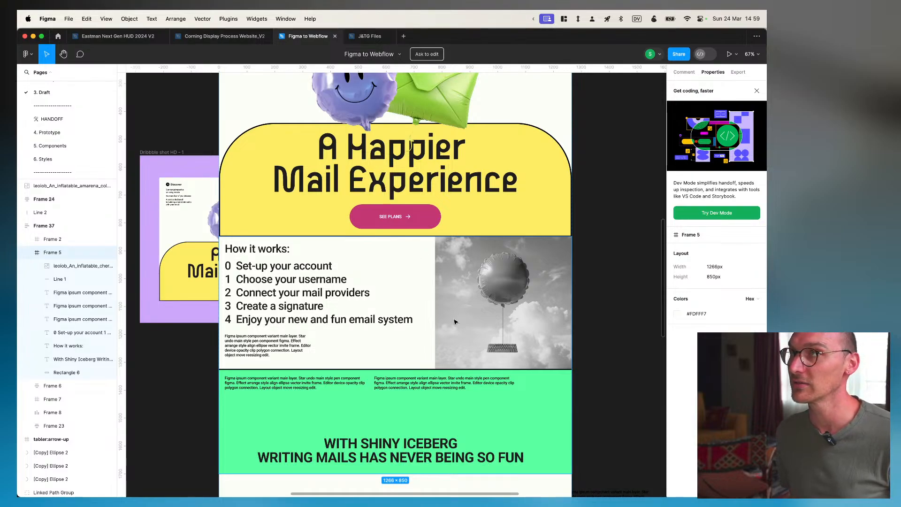
pyautogui.scroll(-3, 454, 322)
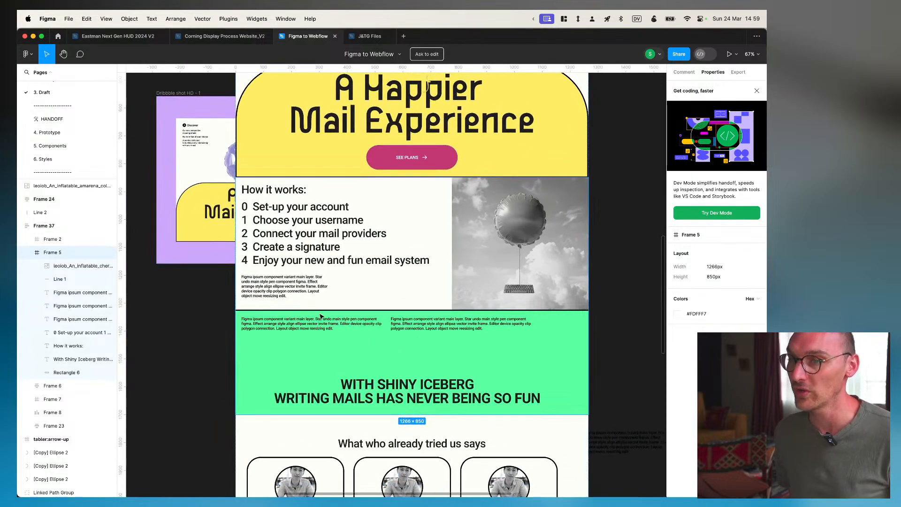
pyautogui.click(275, 281)
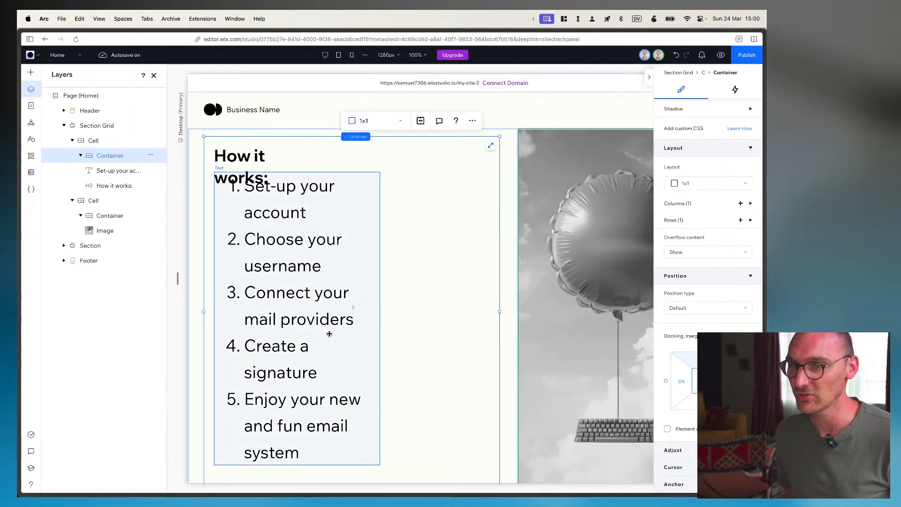
# In Wix Studio, widen the "How it works:" heading to about 460 px, widen the numbered list and move it slightly below the heading
pyautogui.scroll(-1, 328, 331)
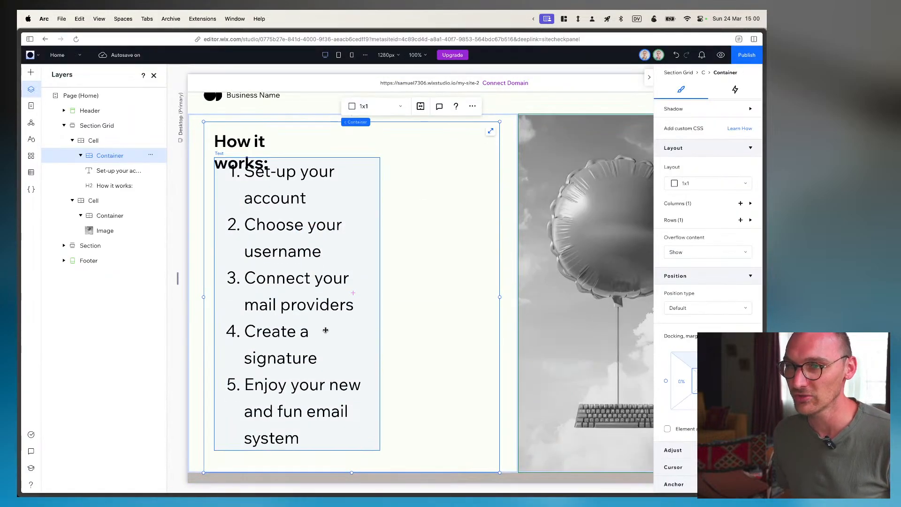
pyautogui.click(281, 277)
pyautogui.click(301, 152)
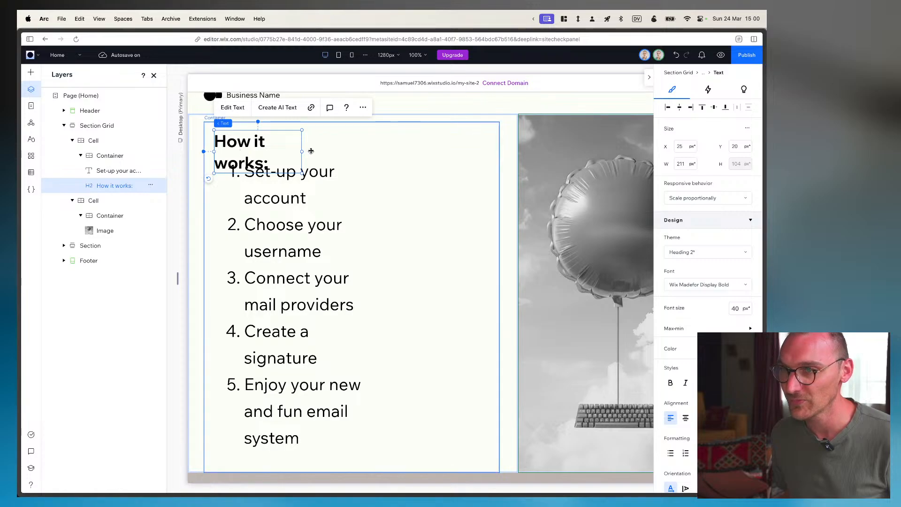
pyautogui.moveTo(300, 152); pyautogui.dragTo(338, 152)
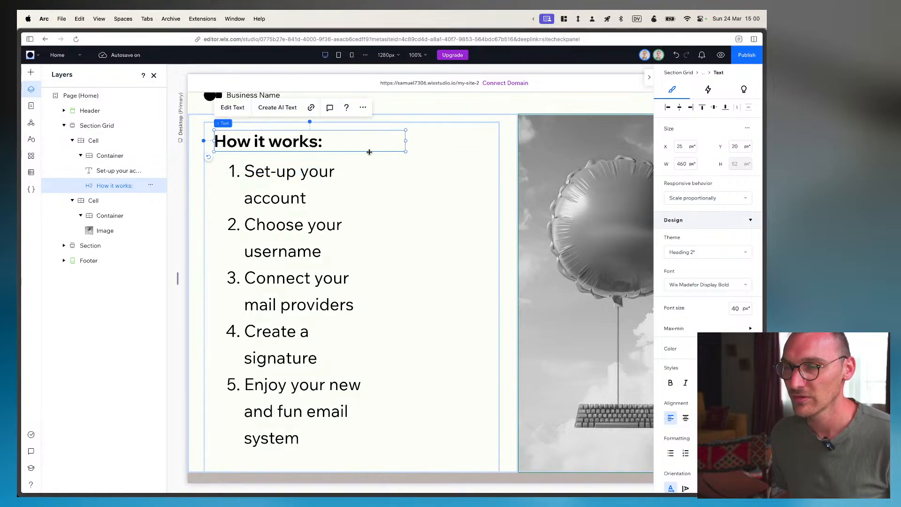
pyautogui.click(298, 190)
pyautogui.moveTo(380, 304); pyautogui.dragTo(473, 301)
pyautogui.moveTo(364, 248); pyautogui.dragTo(362, 249)
# Add a paragraph inside the text container below the list and replace its placeholder with the copied "Figma ipsum component" text
pyautogui.click(246, 351)
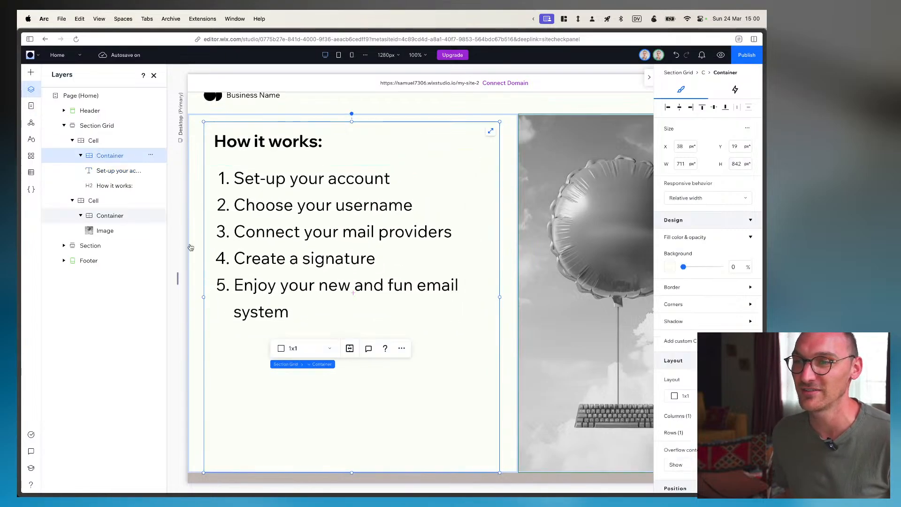
pyautogui.rightClick(246, 351)
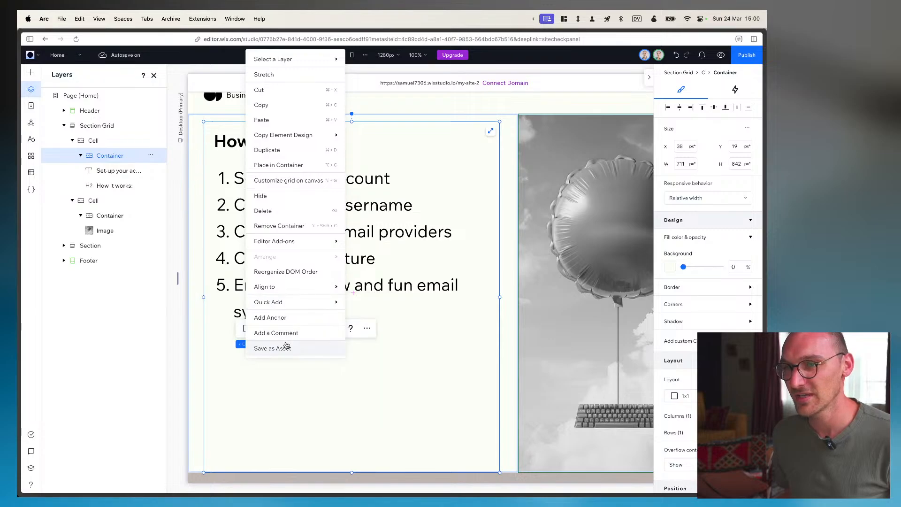
pyautogui.moveTo(288, 307)
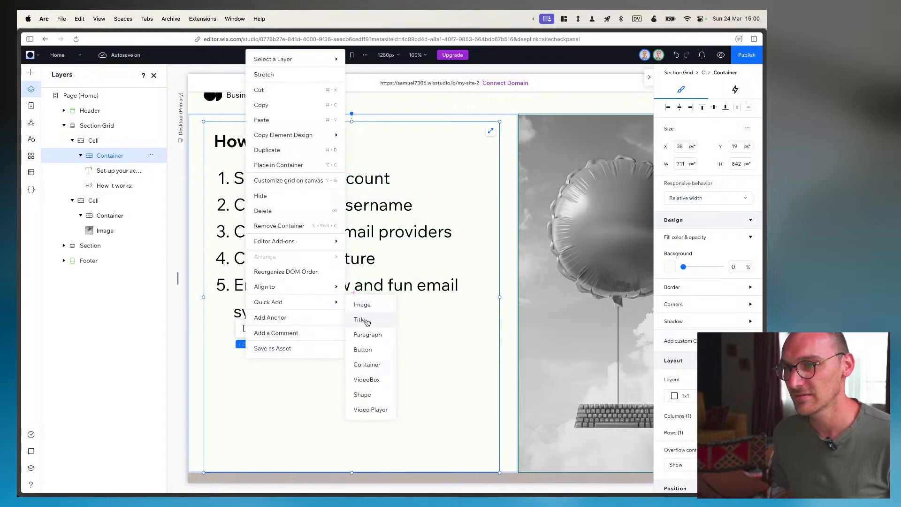
pyautogui.click(365, 335)
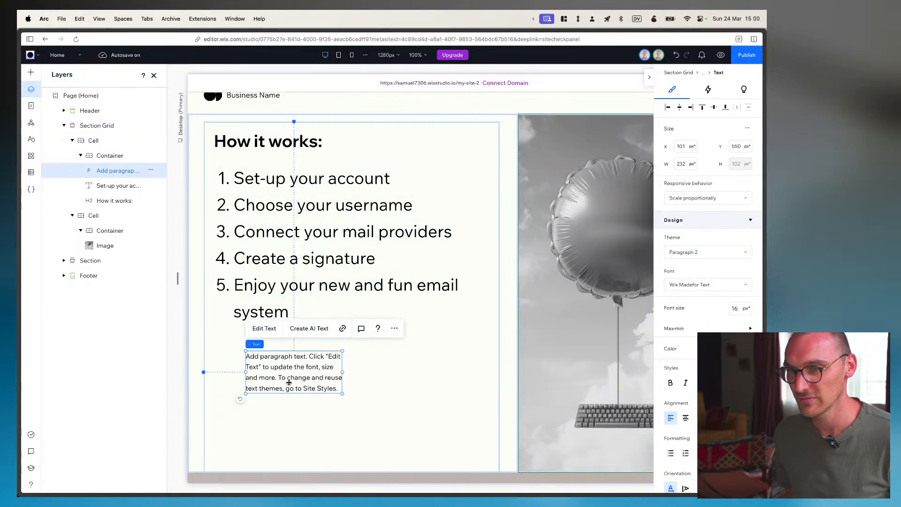
pyautogui.doubleClick(289, 382)
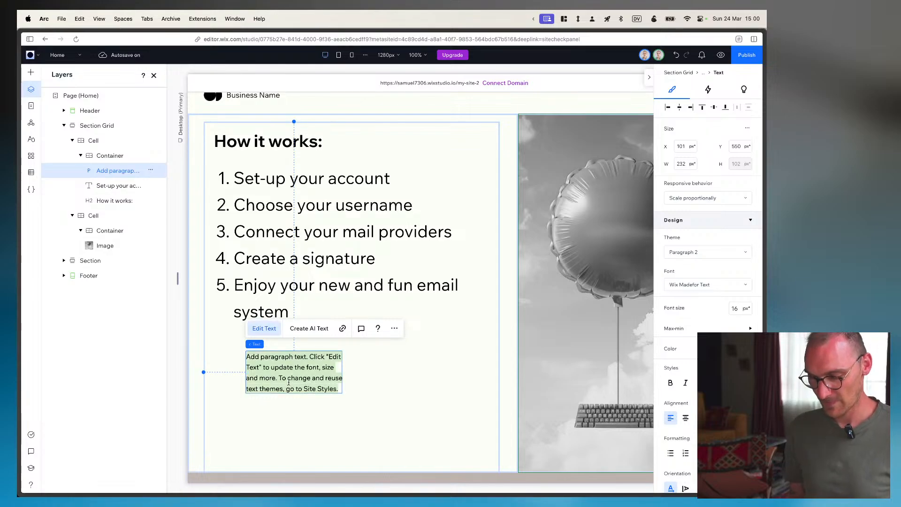
pyautogui.write('Figma ipsum component variant main layer. Main style pencil component figma. Effect image style align ellipse vector invite frame. Editor device opacity clip polygon connection. Layout object move reesizing edit.')
pyautogui.click(439, 410)
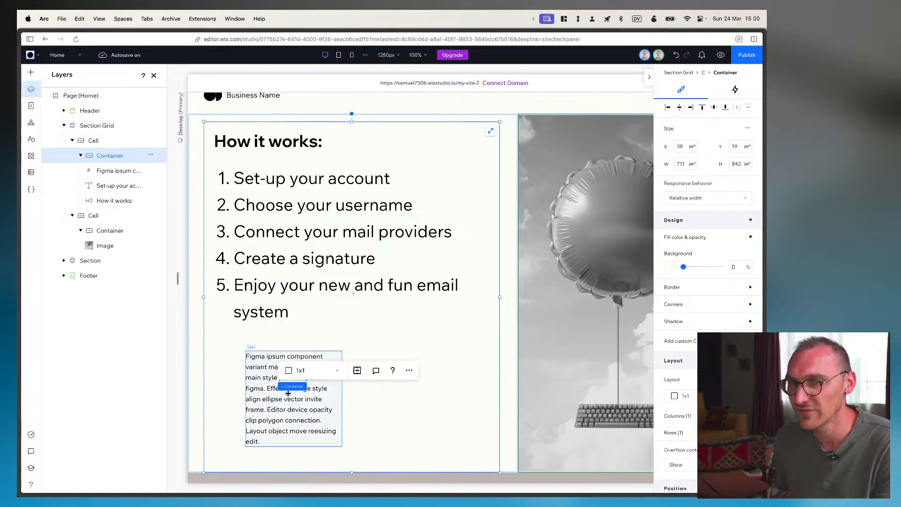
# Widen the new paragraph to about 531 px and move it to the container's left edge, directly under the list
pyautogui.click(288, 394)
pyautogui.moveTo(341, 399); pyautogui.dragTo(464, 399)
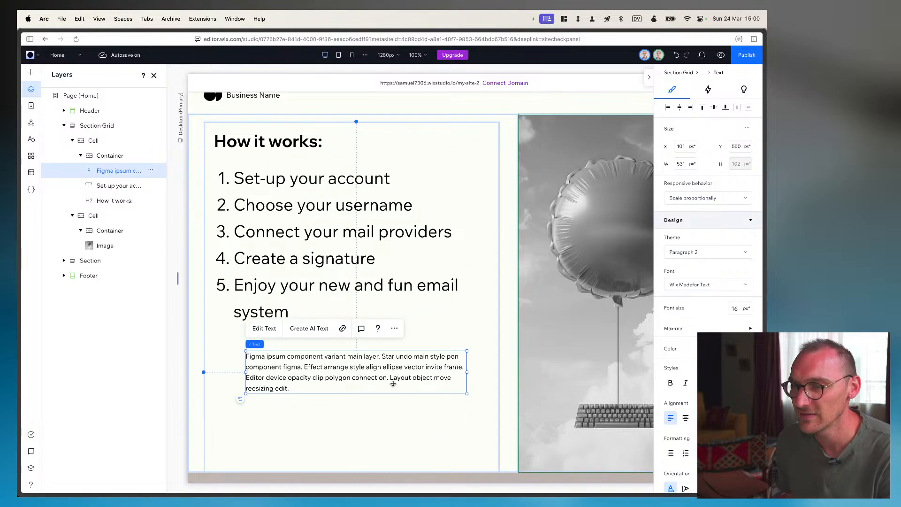
pyautogui.moveTo(387, 378); pyautogui.dragTo(348, 364)
pyautogui.click(394, 403)
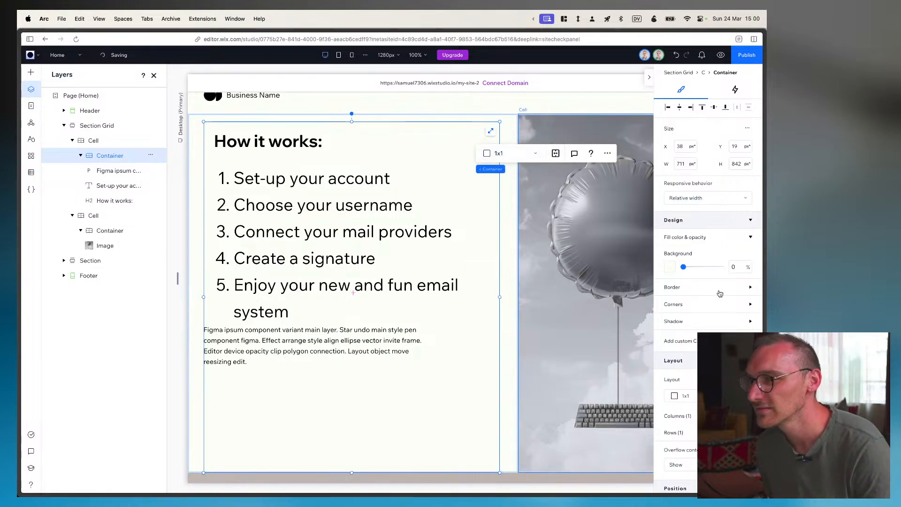
# Examine the text container's layout, position, size and advanced sizing settings
pyautogui.scroll(-2, 719, 293)
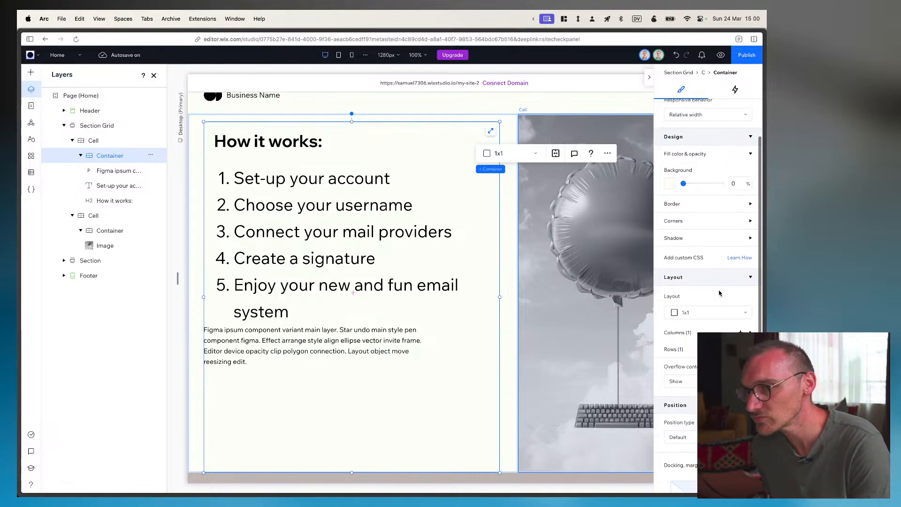
pyautogui.scroll(-8, 714, 295)
pyautogui.click(695, 306)
pyautogui.click(695, 308)
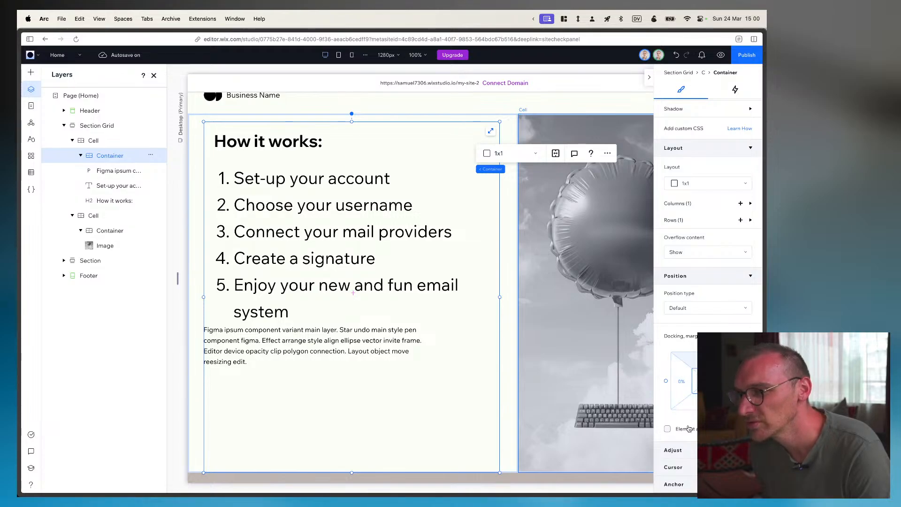
pyautogui.scroll(7, 700, 301)
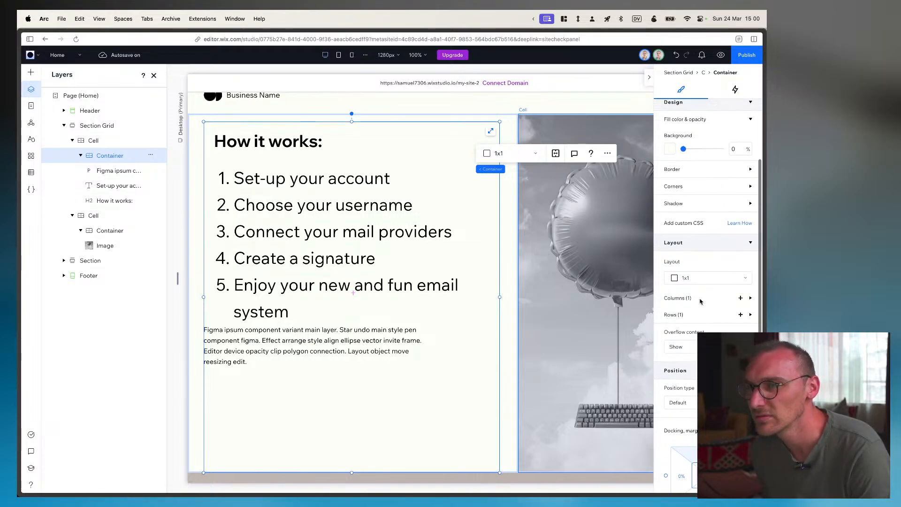
pyautogui.scroll(7, 701, 301)
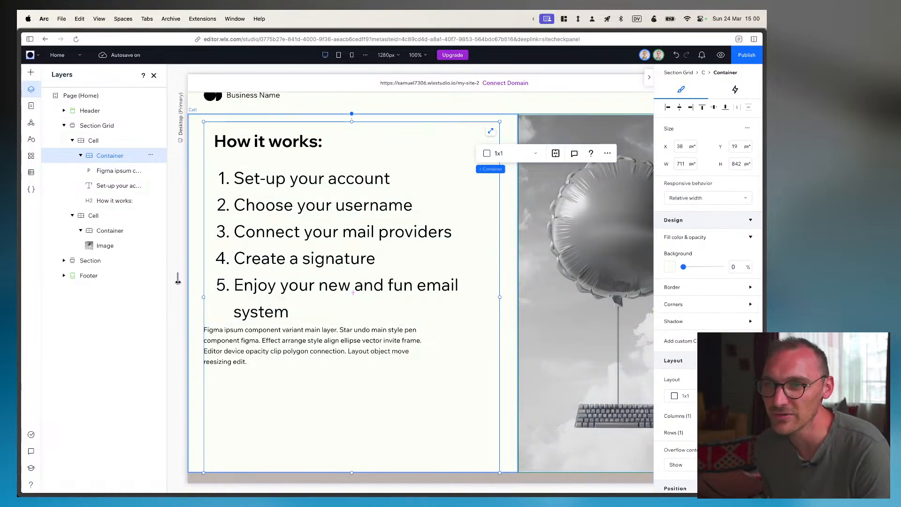
pyautogui.moveTo(178, 279); pyautogui.dragTo(204, 300)
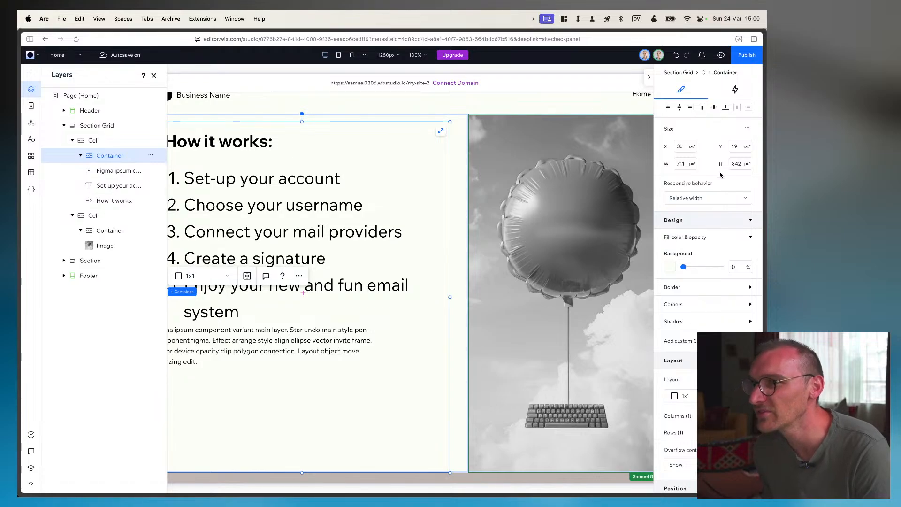
pyautogui.click(749, 130)
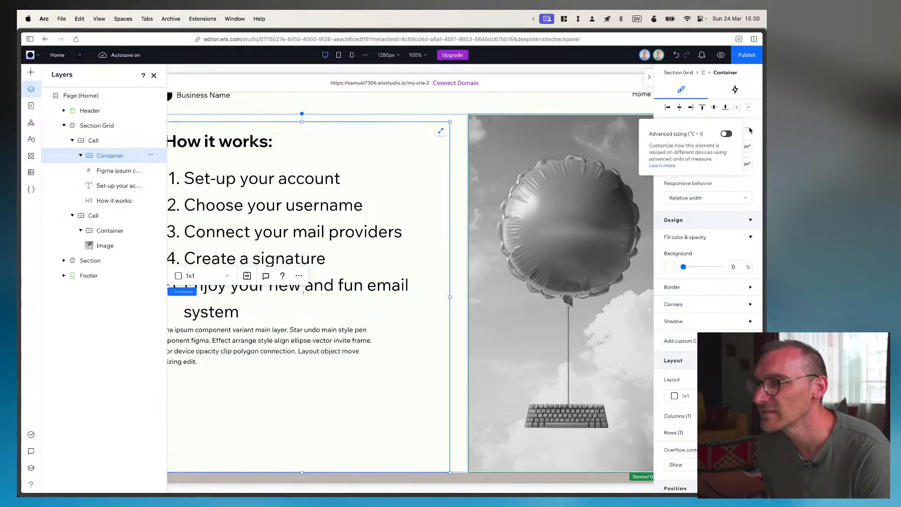
pyautogui.click(749, 130)
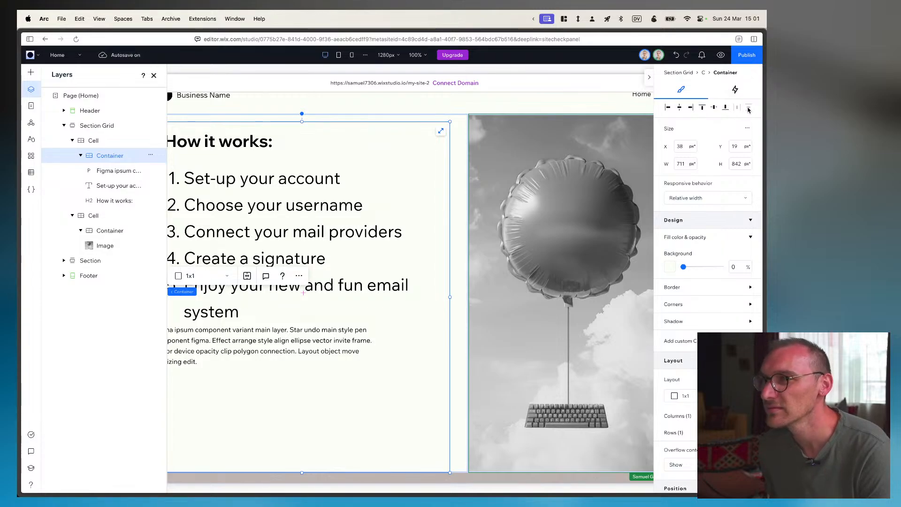
# Stretch the text container to fill its cell
pyautogui.click(151, 155)
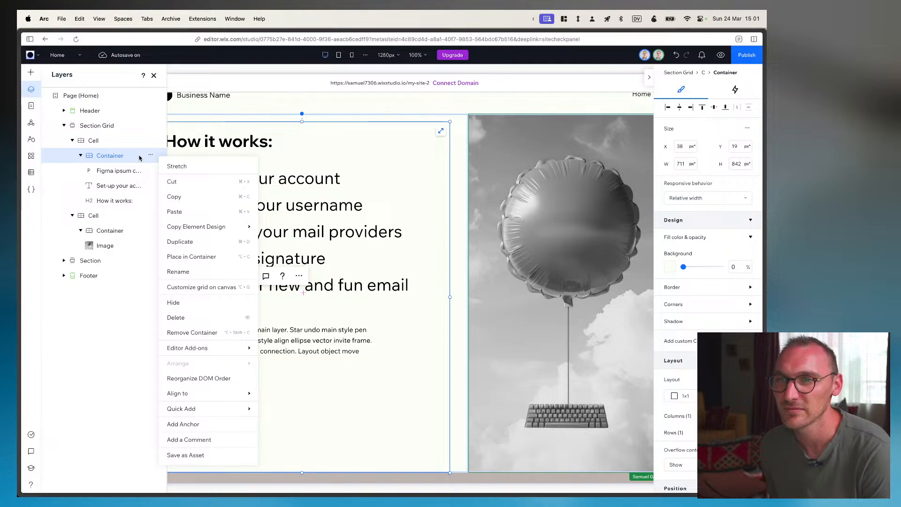
pyautogui.click(173, 166)
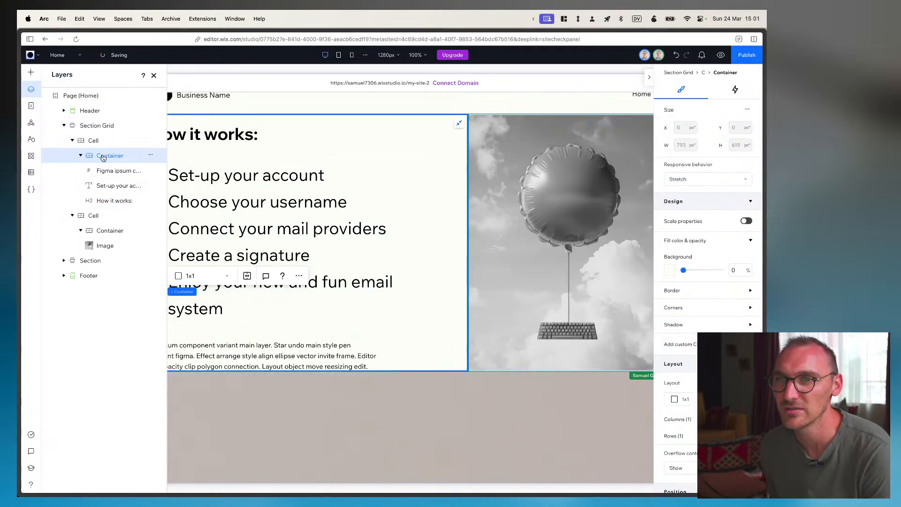
# Add top and bottom padding to the text container, switching to Figma between the two to check the spacing around the paragraph
pyautogui.scroll(-5, 708, 282)
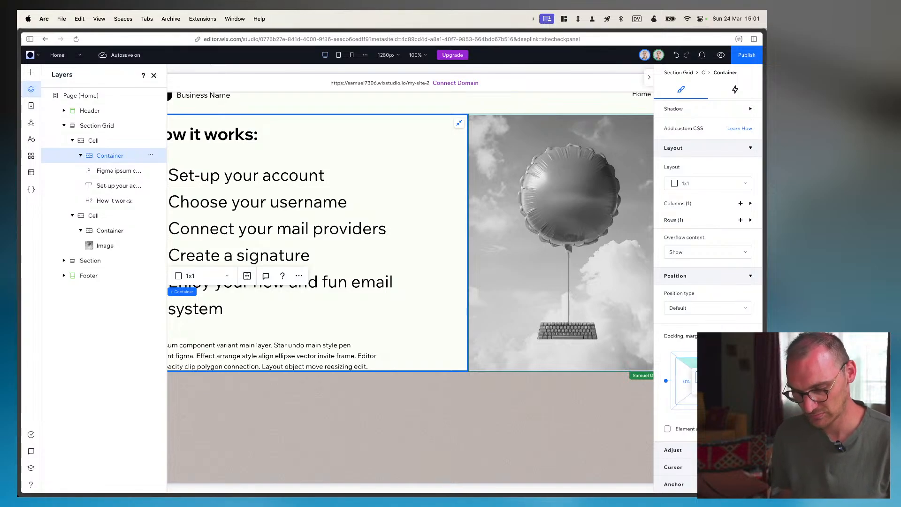
pyautogui.press('Return')
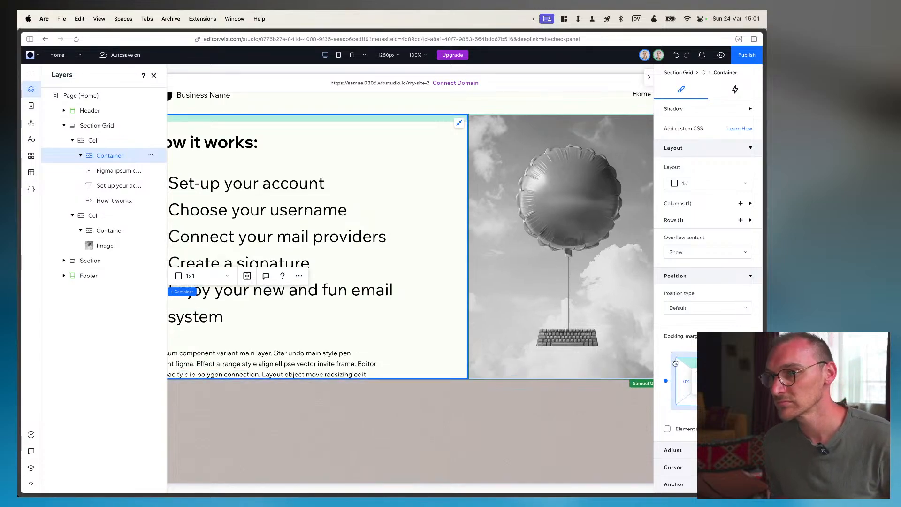
pyautogui.press('super+Tab')
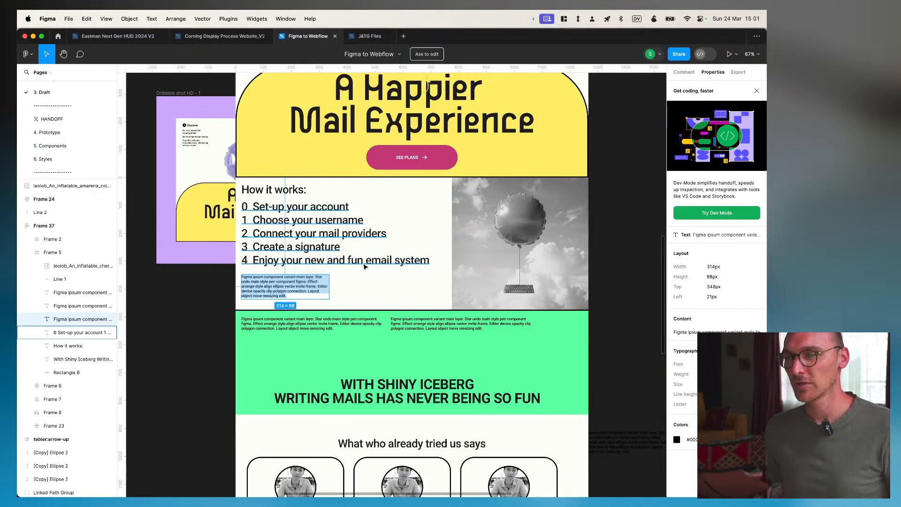
pyautogui.click(347, 310)
pyautogui.click(291, 296)
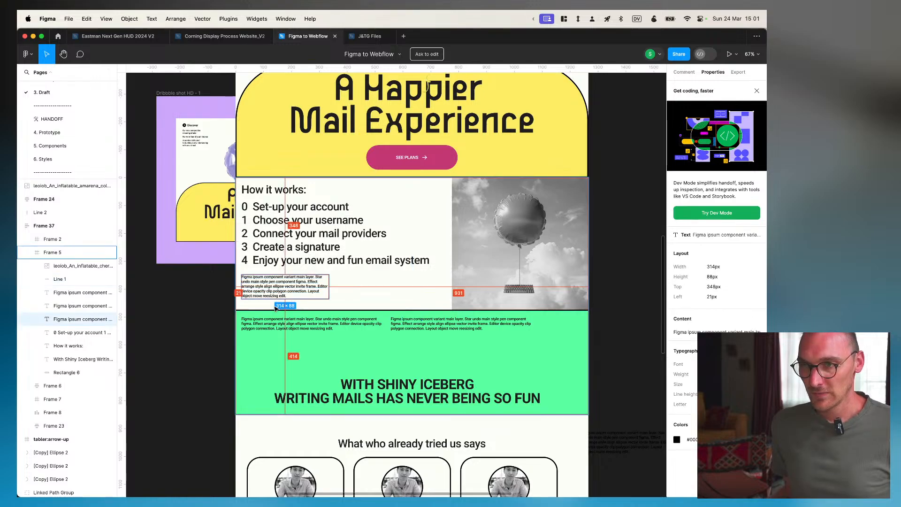
pyautogui.press('super+Tab')
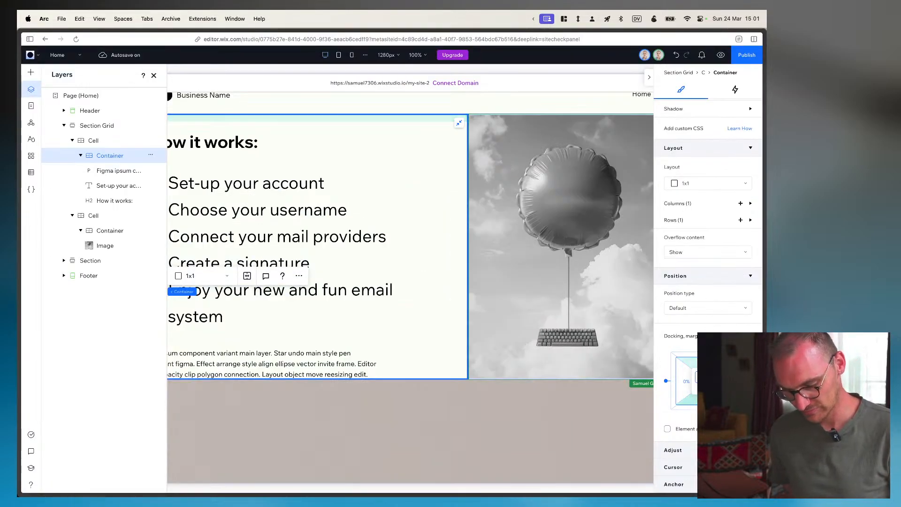
pyautogui.press('Return')
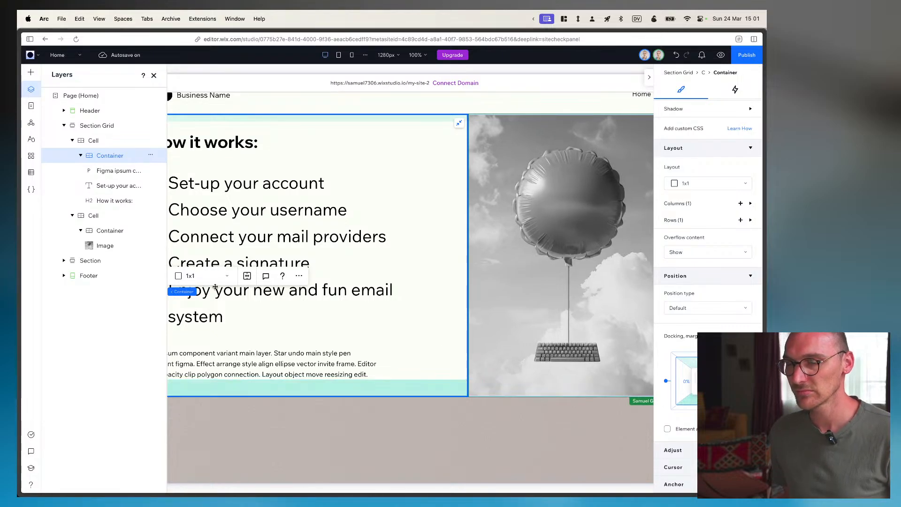
# Set the responsive behavior of the "How it works:" heading to Hug
pyautogui.click(356, 145)
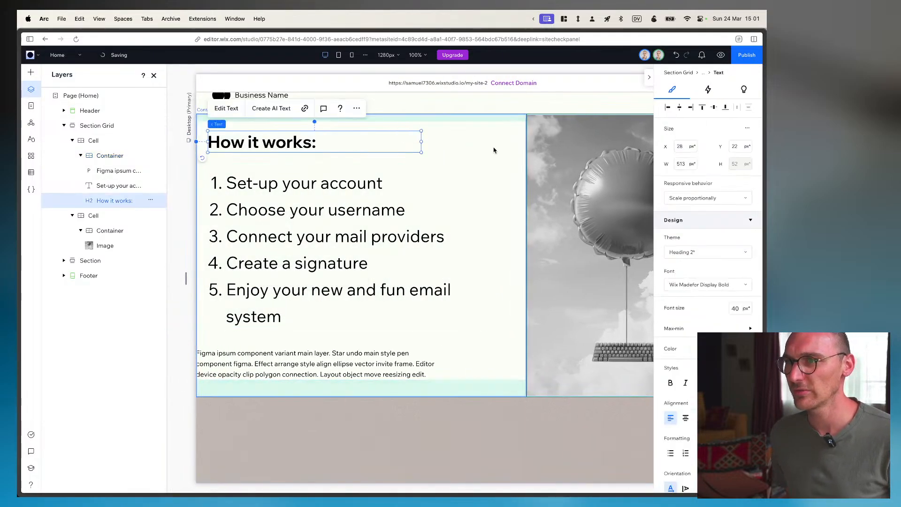
pyautogui.click(494, 150)
pyautogui.click(332, 137)
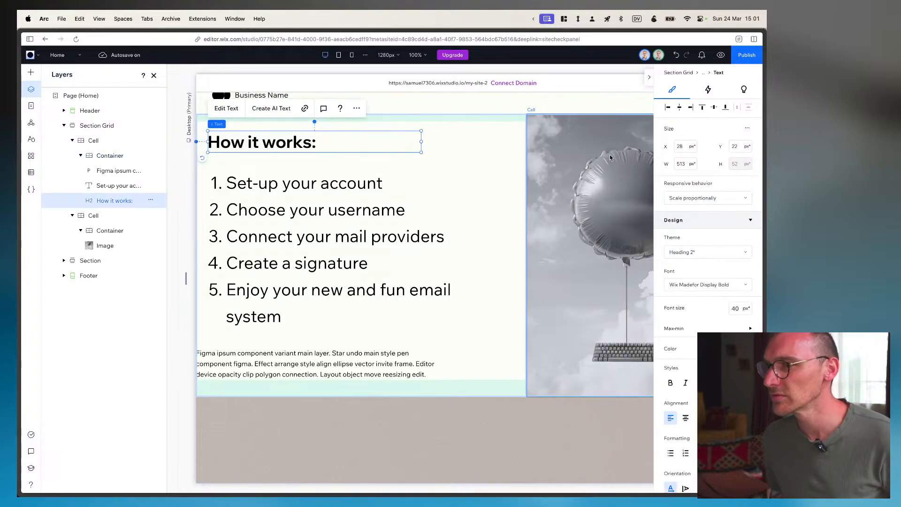
pyautogui.click(699, 198)
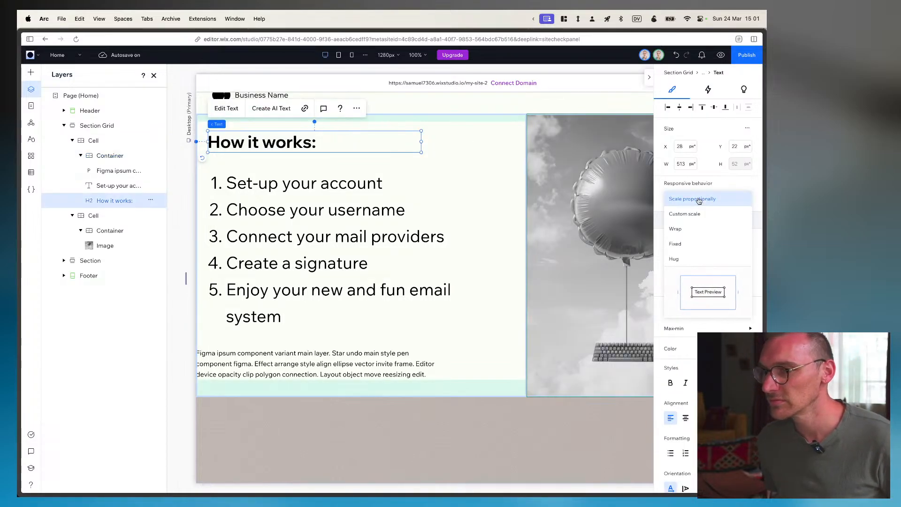
pyautogui.click(691, 259)
# Set the numbered list's responsive behavior to Hug
pyautogui.click(322, 181)
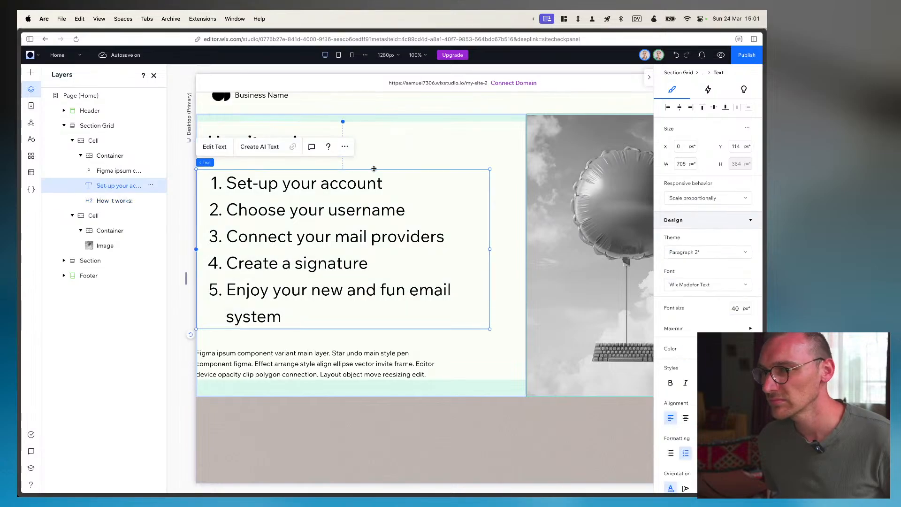
pyautogui.click(704, 198)
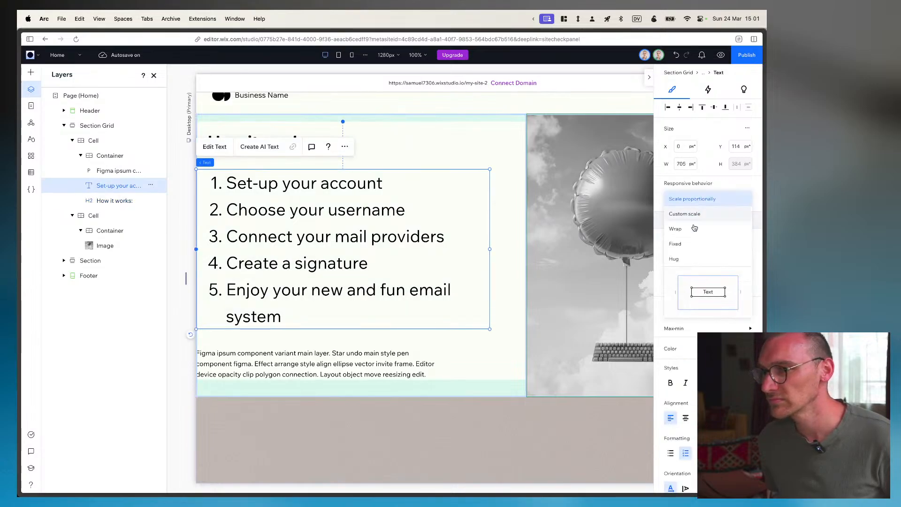
pyautogui.click(687, 259)
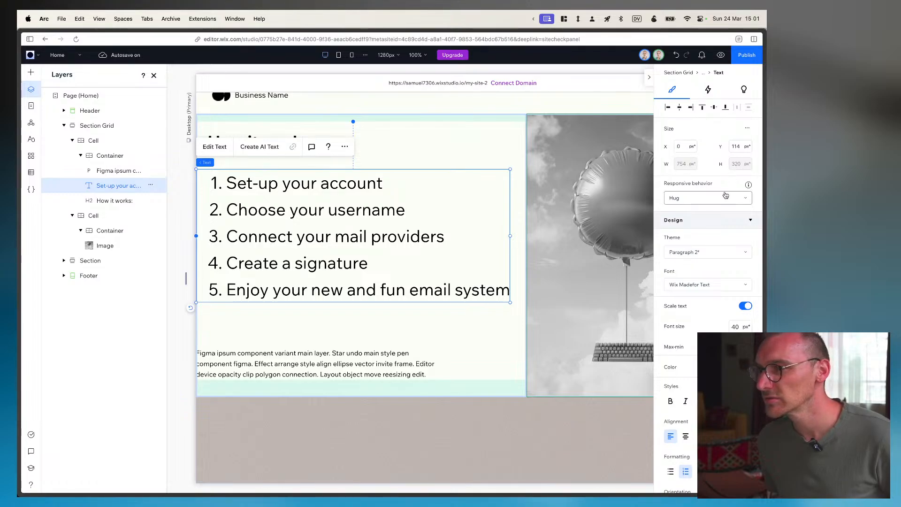
# Examine the list's font size limits, spacing and HTML tag options, and look over the paragraph's and the container's settings
pyautogui.scroll(-3, 726, 195)
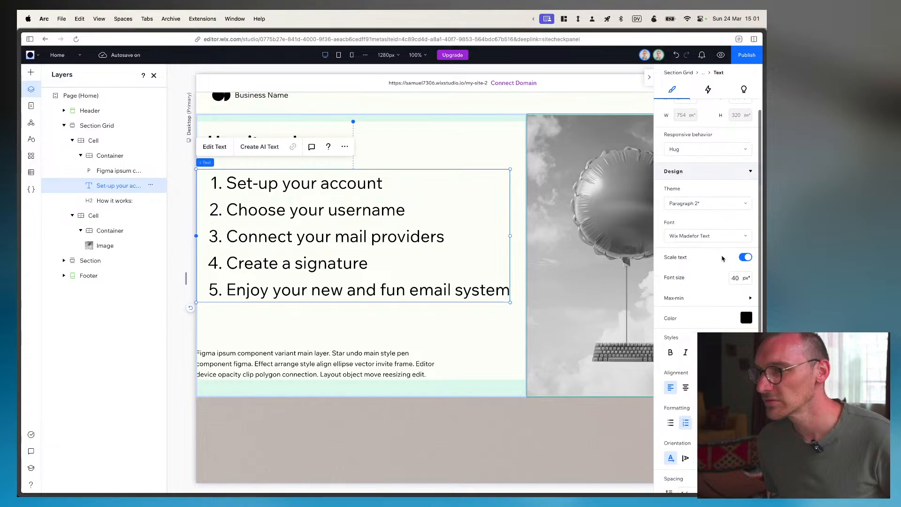
pyautogui.scroll(-4, 722, 259)
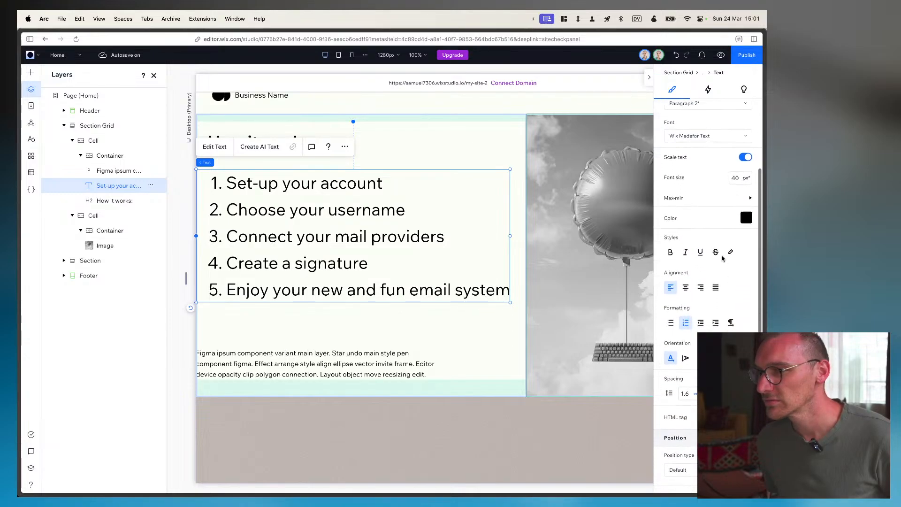
pyautogui.click(738, 186)
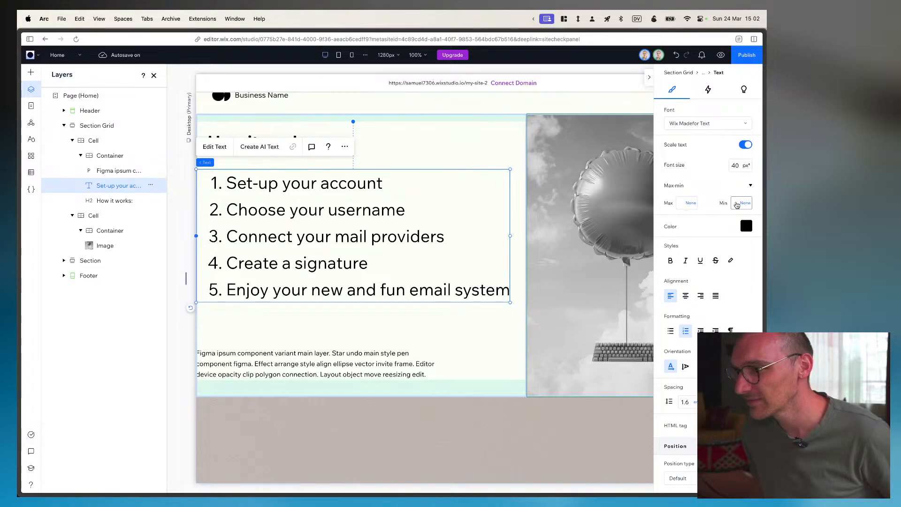
pyautogui.click(746, 185)
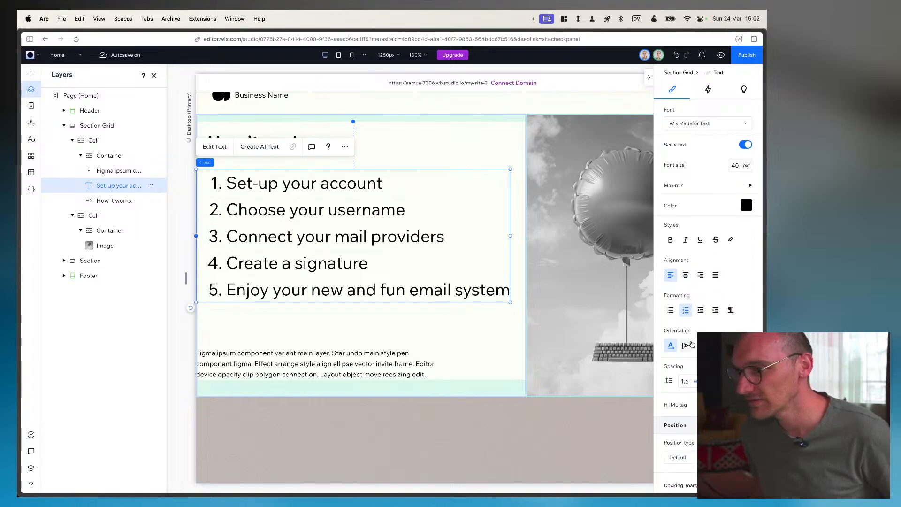
pyautogui.scroll(-5, 689, 277)
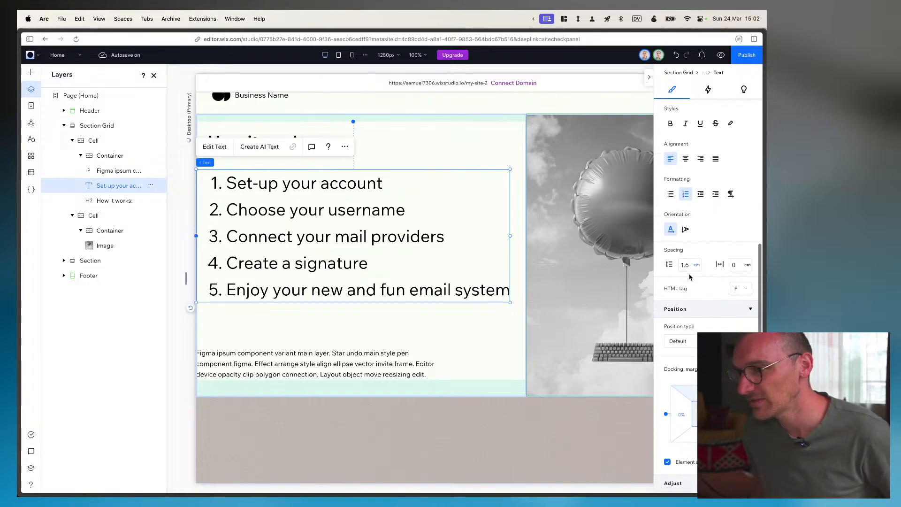
pyautogui.click(745, 273)
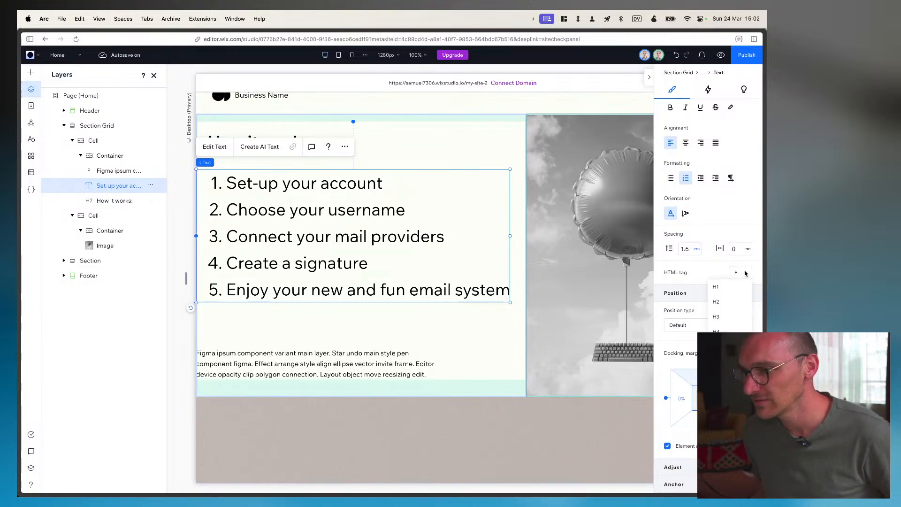
pyautogui.click(268, 355)
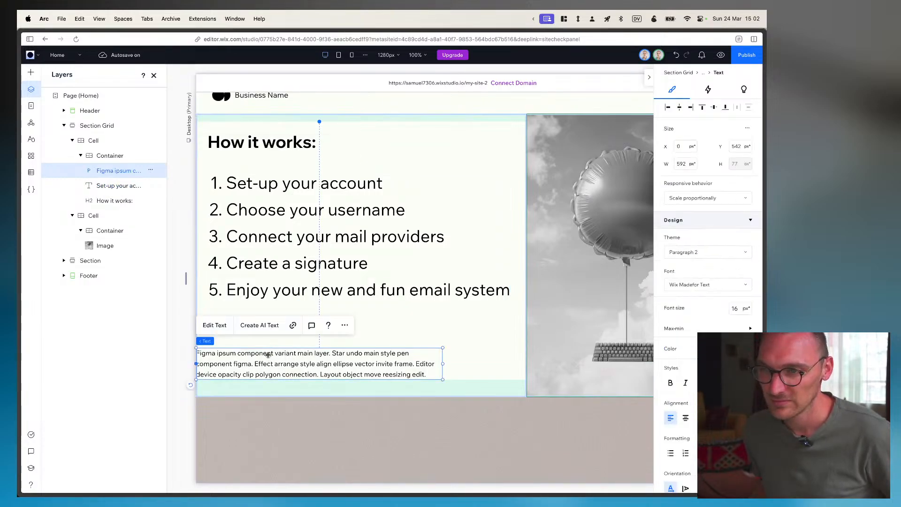
pyautogui.click(377, 135)
pyautogui.click(260, 132)
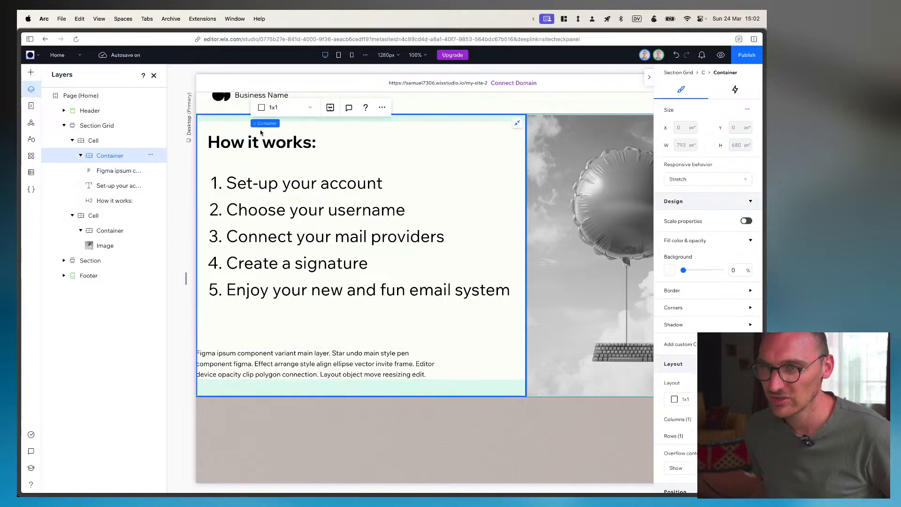
# Reorder the text container's layers with the heading first, the list second and the "Figma ipsum" paragraph last
pyautogui.click(105, 172)
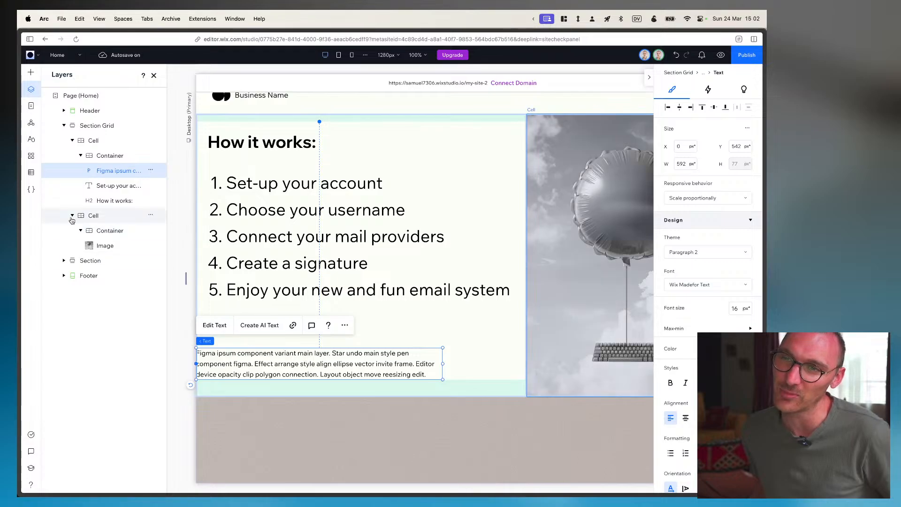
pyautogui.moveTo(130, 169); pyautogui.dragTo(100, 170)
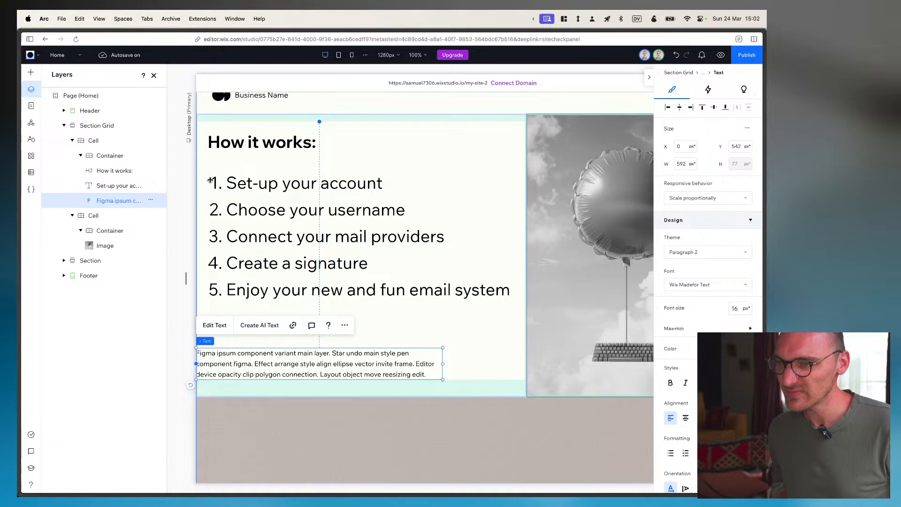
pyautogui.press('Escape')
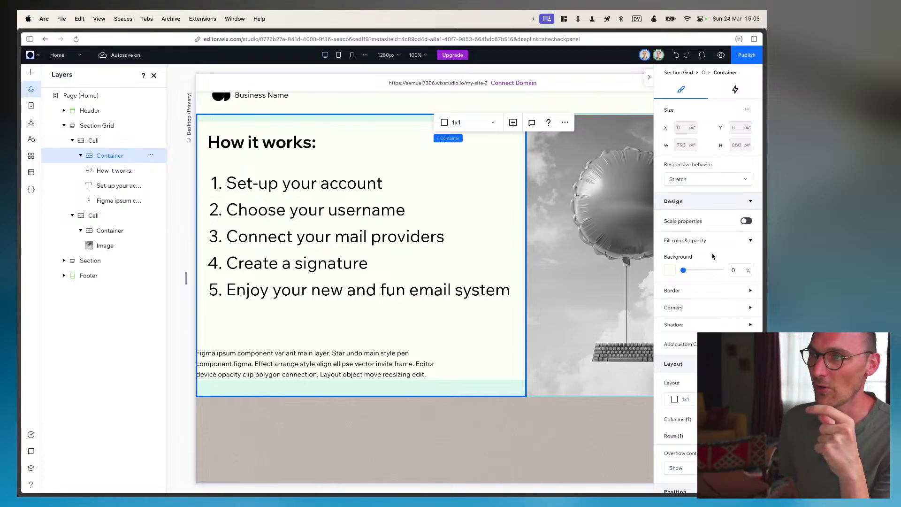
# Examine the text container's grid layout options, overflow, position and advanced sizing settings
pyautogui.scroll(-5, 691, 202)
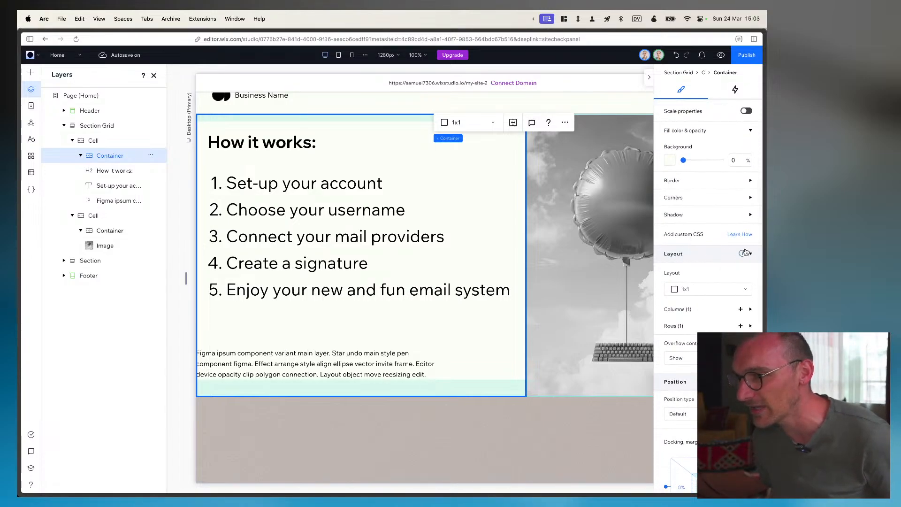
pyautogui.moveTo(742, 254)
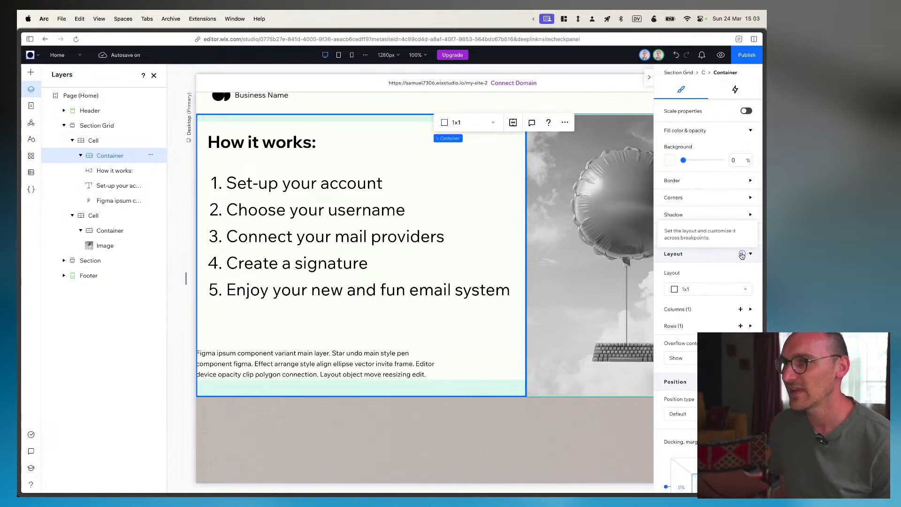
pyautogui.click(711, 289)
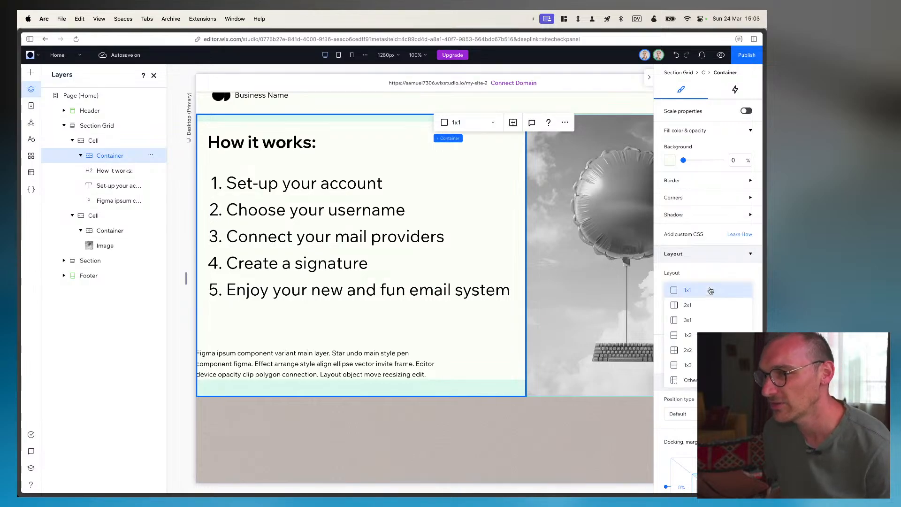
pyautogui.click(709, 271)
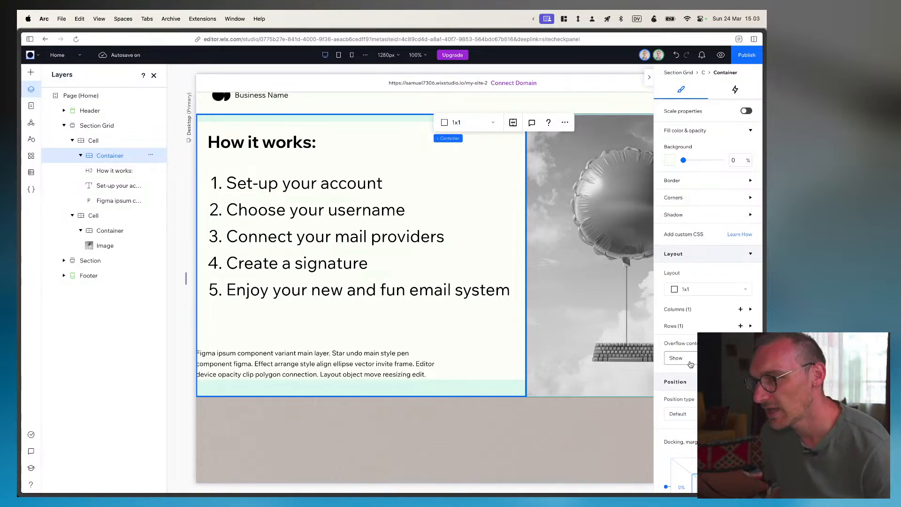
pyautogui.scroll(-1, 690, 365)
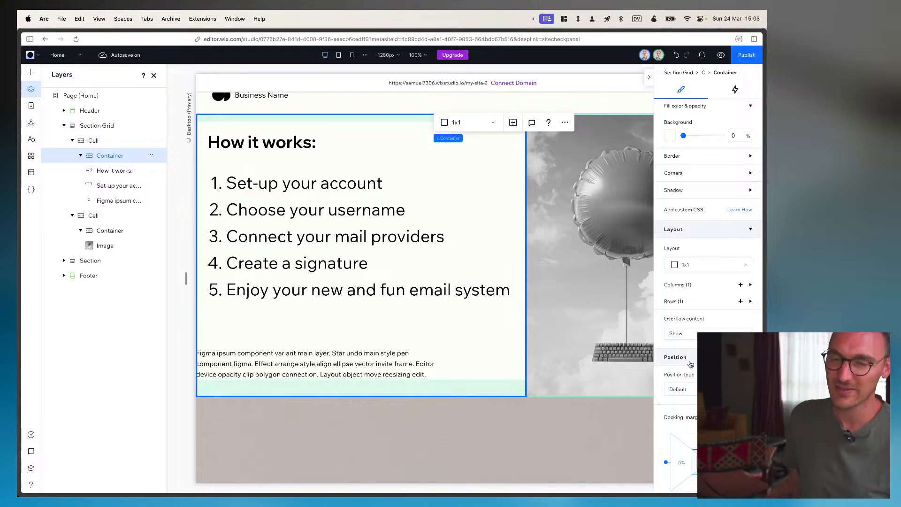
pyautogui.scroll(-3, 690, 364)
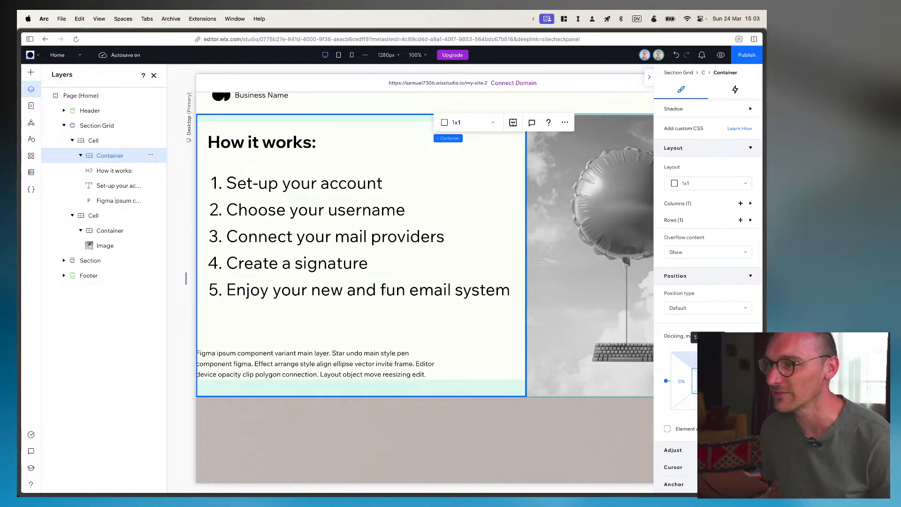
pyautogui.scroll(4, 706, 270)
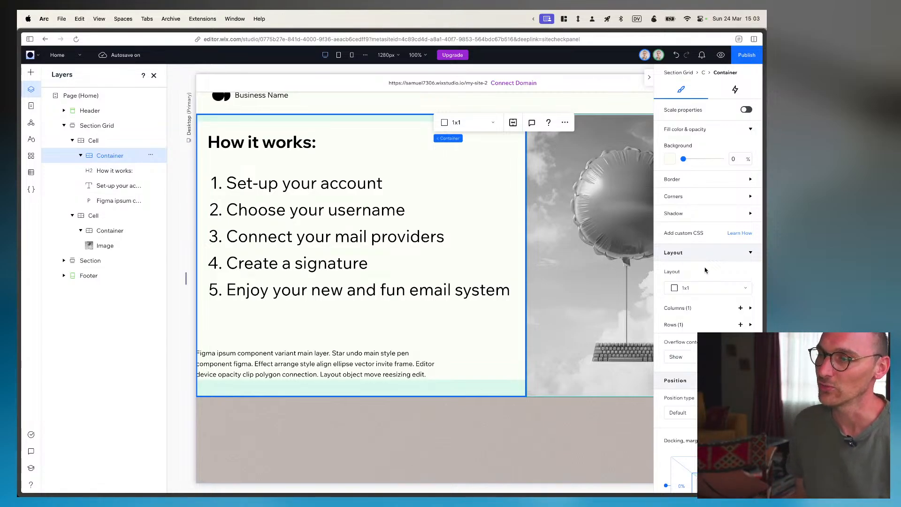
pyautogui.scroll(2, 705, 270)
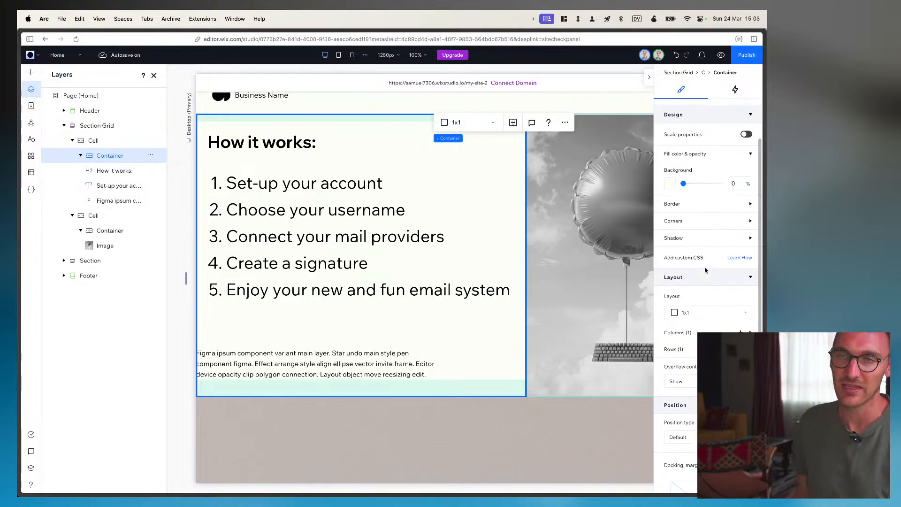
pyautogui.scroll(4, 705, 271)
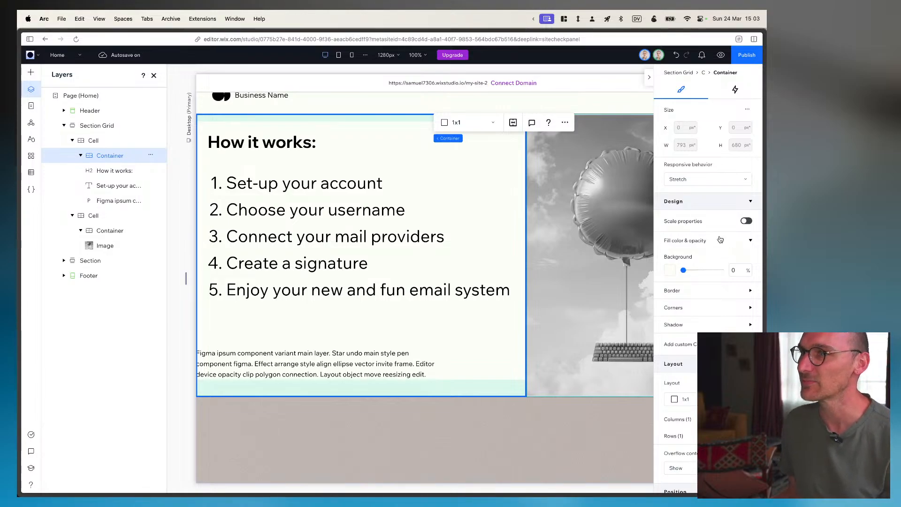
pyautogui.click(748, 108)
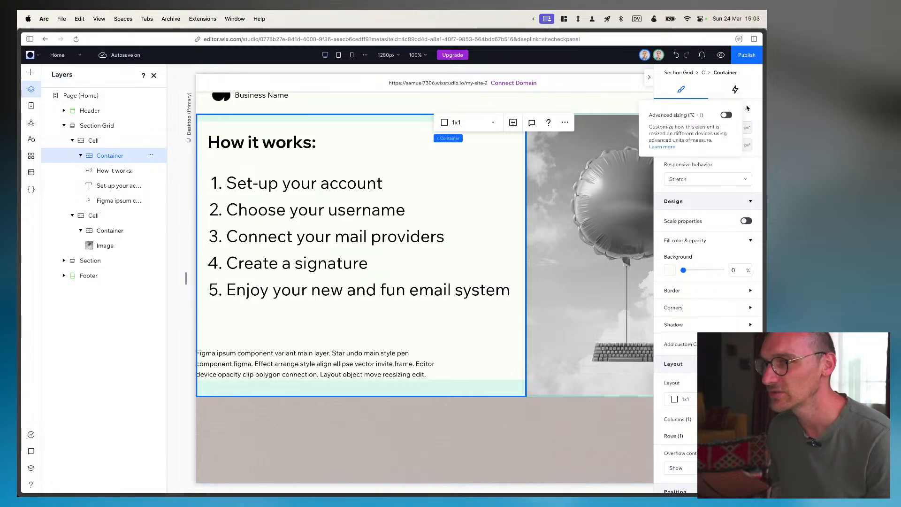
pyautogui.click(727, 116)
pyautogui.click(710, 174)
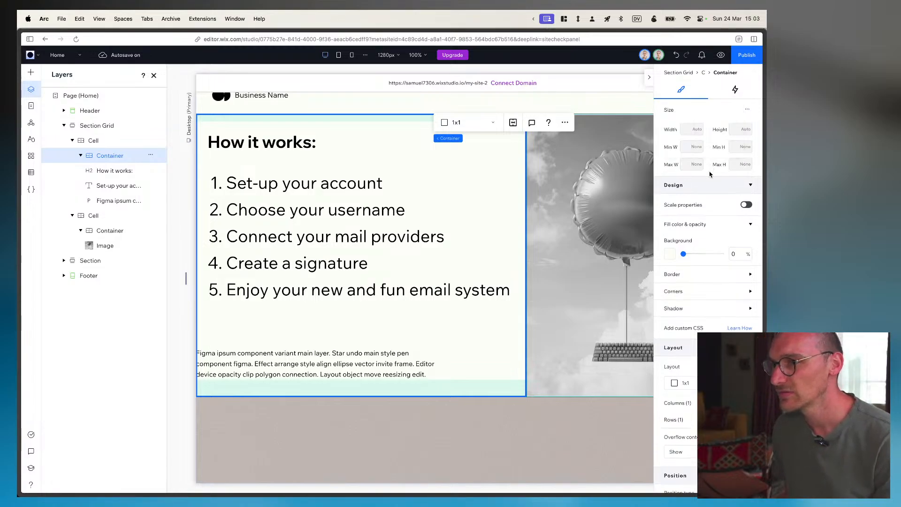
pyautogui.click(745, 111)
pyautogui.click(727, 115)
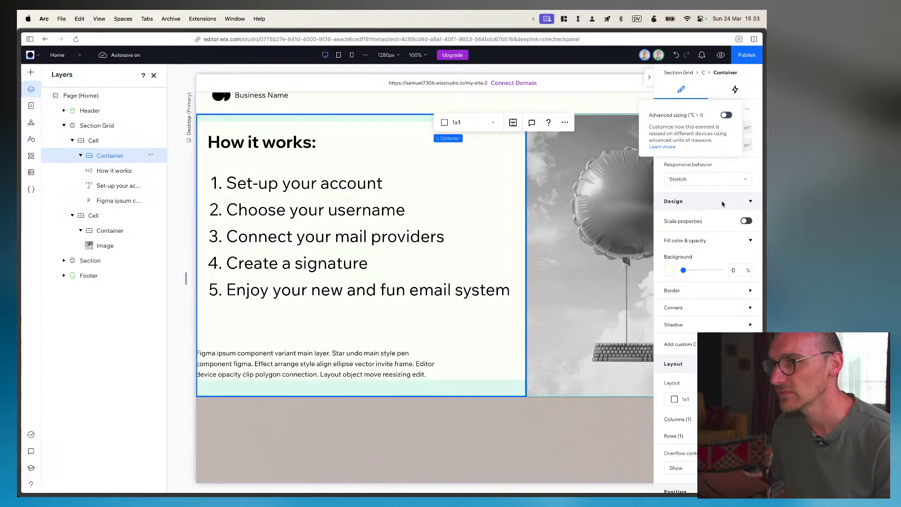
# Examine the text container's design and layout settings, and compare the "Figma ipsum" paragraph with its counterpart in the Figma design
pyautogui.scroll(-4, 704, 274)
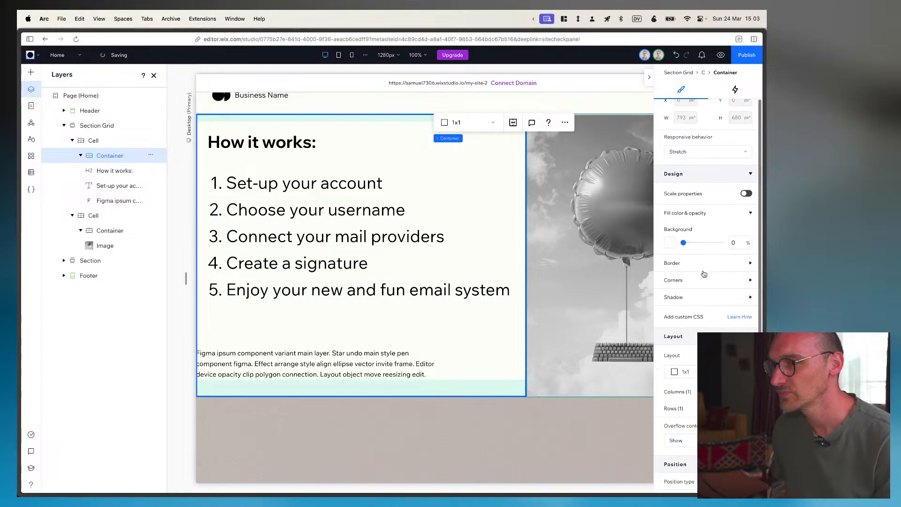
pyautogui.scroll(-2, 704, 274)
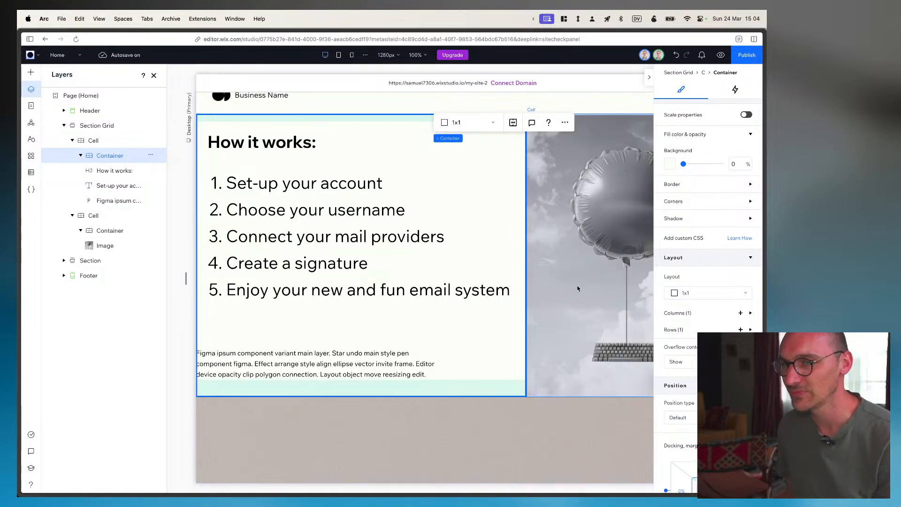
pyautogui.click(326, 363)
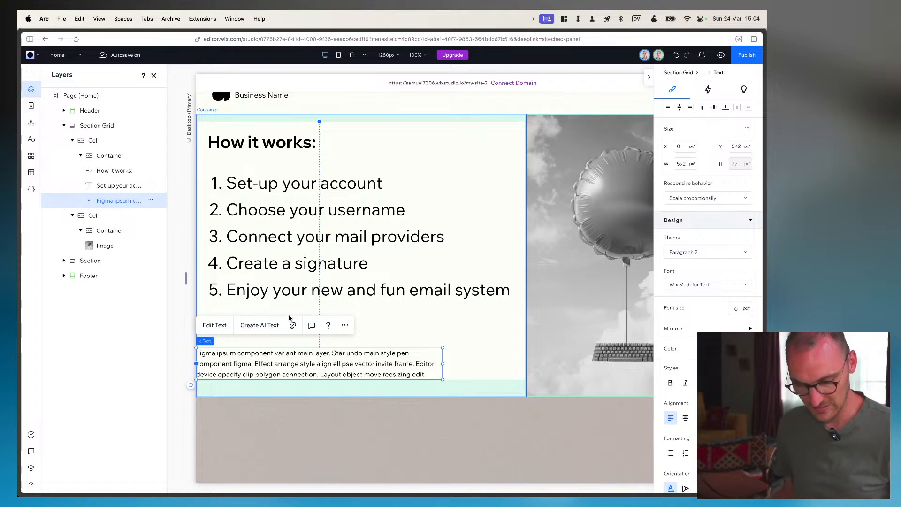
pyautogui.press('super+Tab')
pyautogui.press('alt')
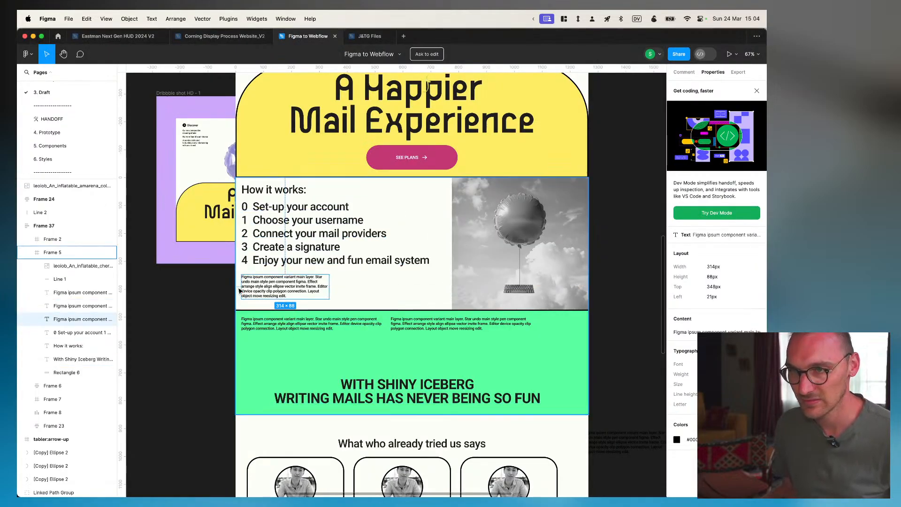
pyautogui.press('super+Tab')
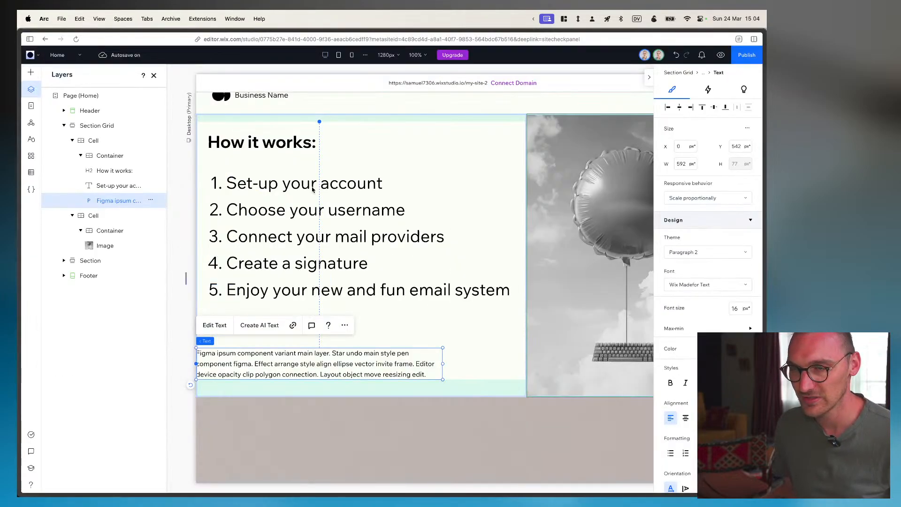
# Add left padding to the text container holding the heading, numbered list and paragraph
pyautogui.press('Escape')
pyautogui.scroll(-5, 688, 417)
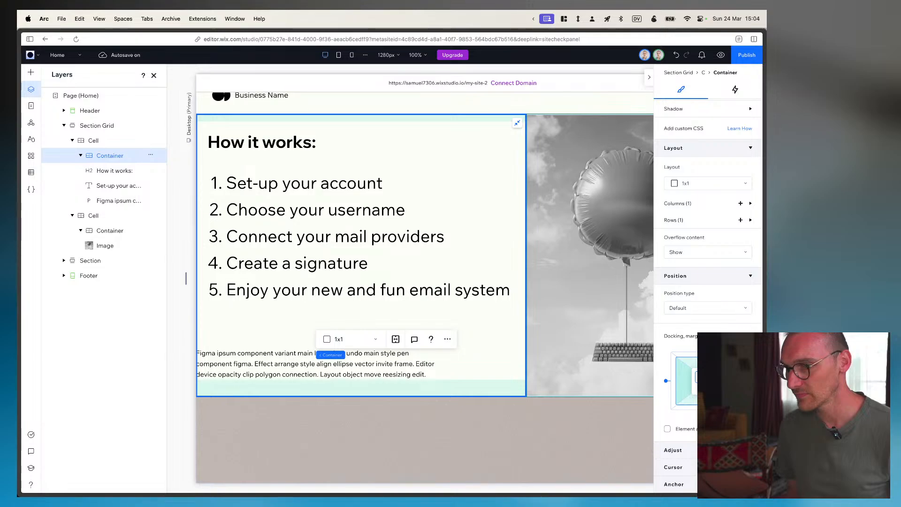
pyautogui.press('Return')
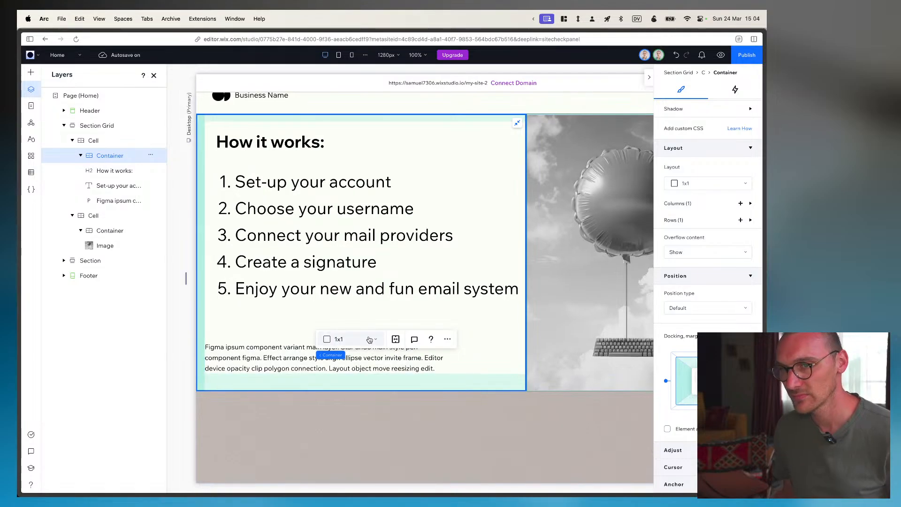
# Turn off automatic docking for the numbered list and move the list slightly down, away from the heading
pyautogui.click(288, 292)
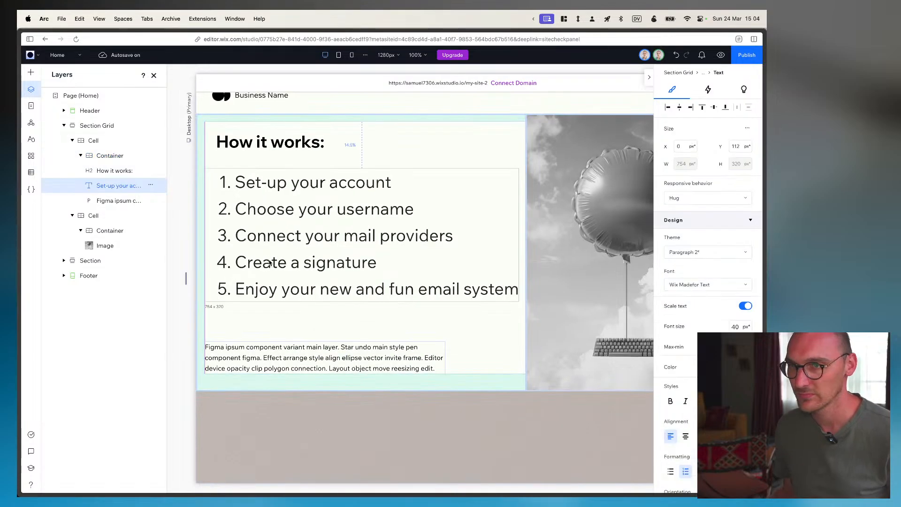
pyautogui.click(117, 172)
pyautogui.click(117, 186)
pyautogui.scroll(-6, 708, 235)
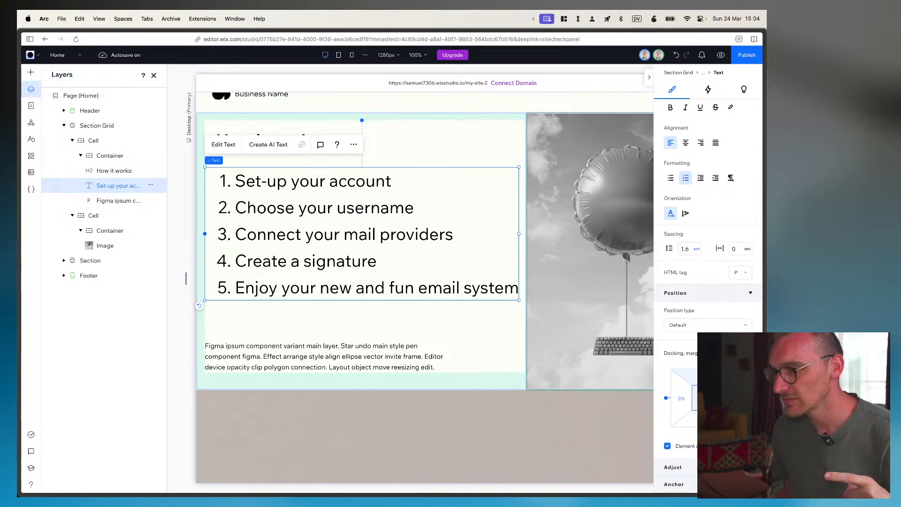
pyautogui.click(667, 445)
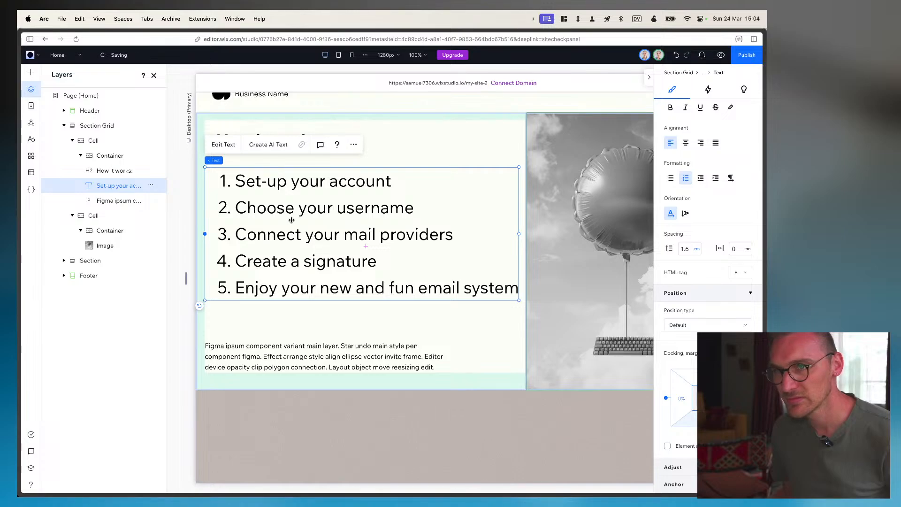
pyautogui.moveTo(292, 220)
pyautogui.mouseDown()
pyautogui.moveTo(291, 201)
pyautogui.moveTo(292, 235)
pyautogui.mouseUp()
# Examine the "How it works:" heading's size, typography, position, docking and margin settings, along with its parent container's
pyautogui.click(258, 141)
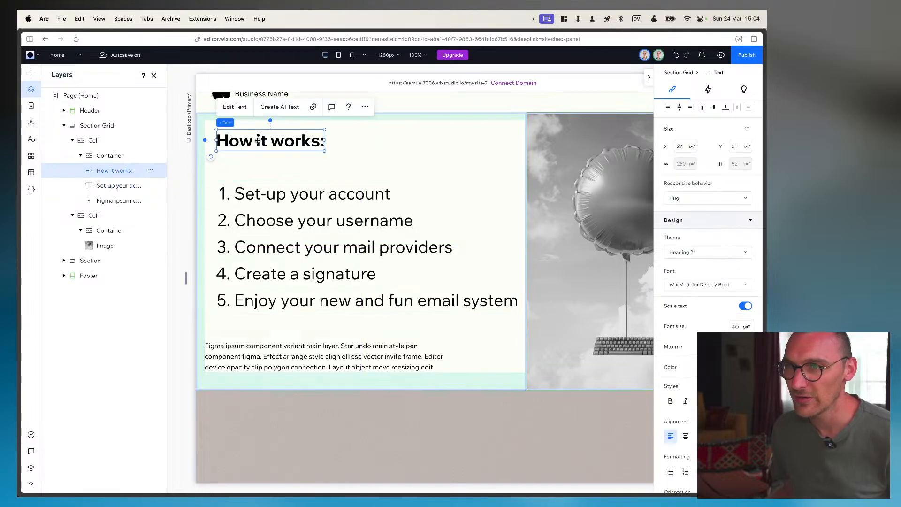
pyautogui.click(111, 161)
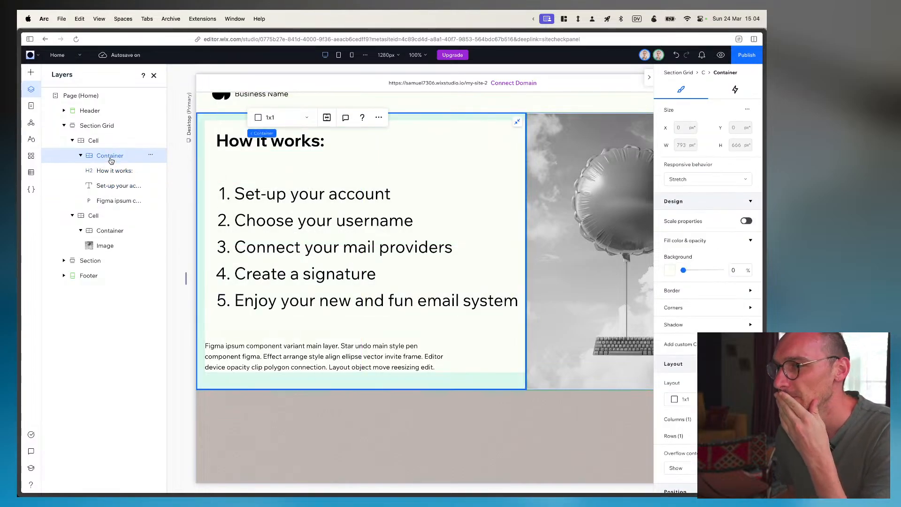
pyautogui.click(112, 171)
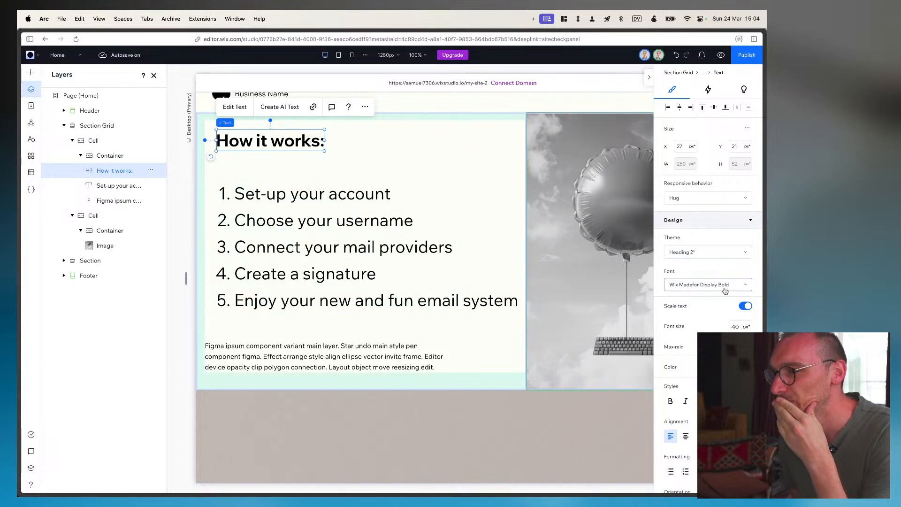
pyautogui.scroll(-2, 728, 300)
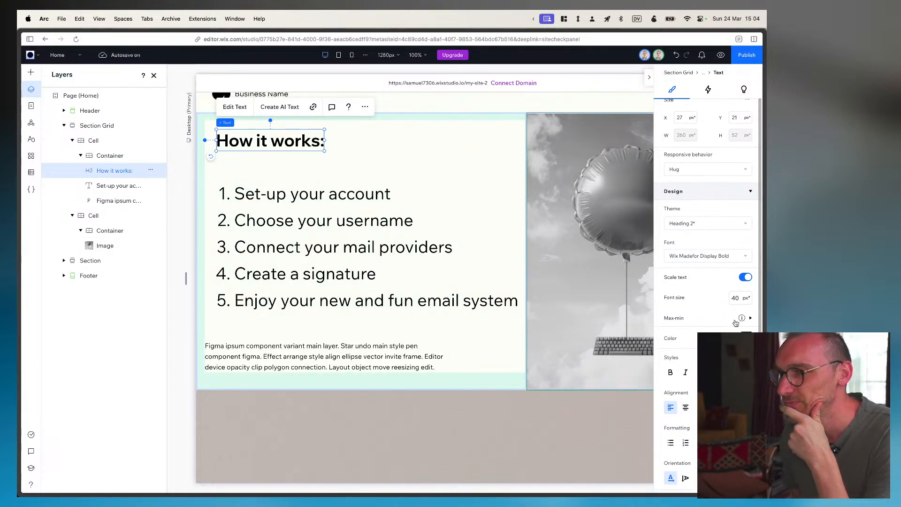
pyautogui.scroll(-5, 732, 315)
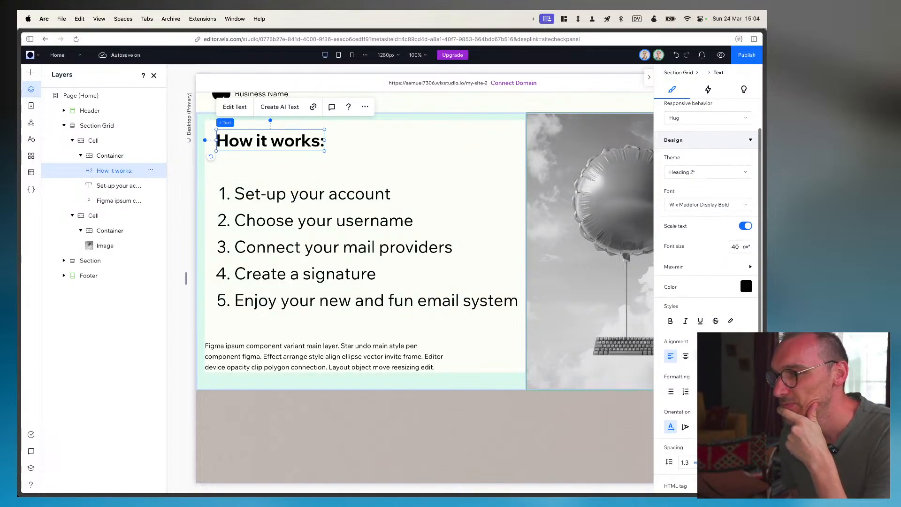
pyautogui.scroll(-4, 707, 282)
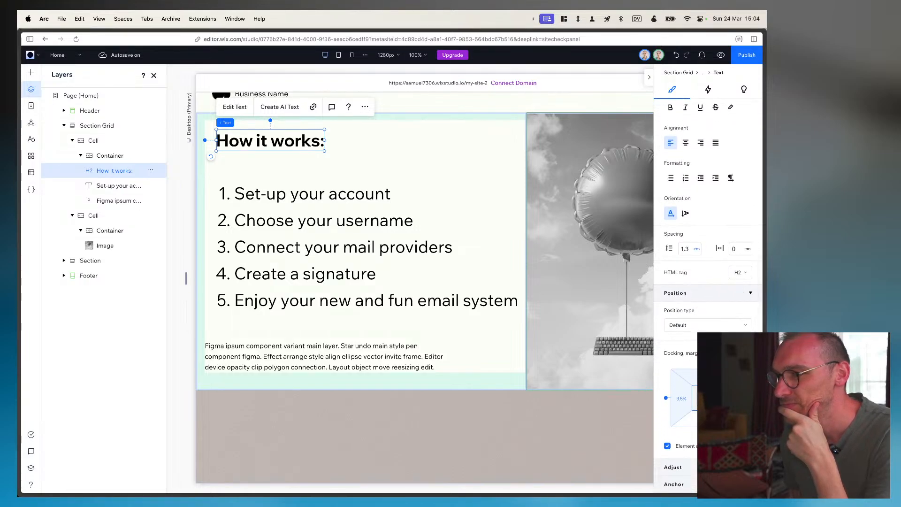
pyautogui.scroll(-5, 708, 282)
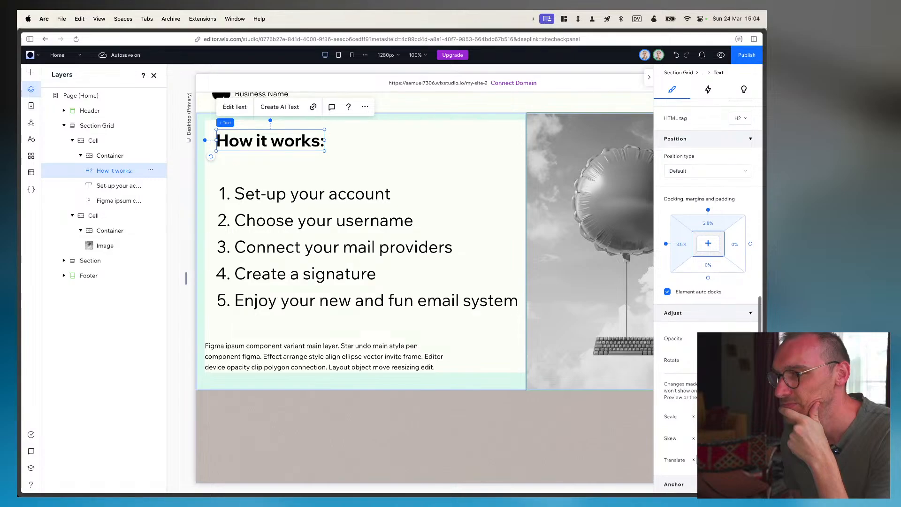
pyautogui.scroll(5, 705, 310)
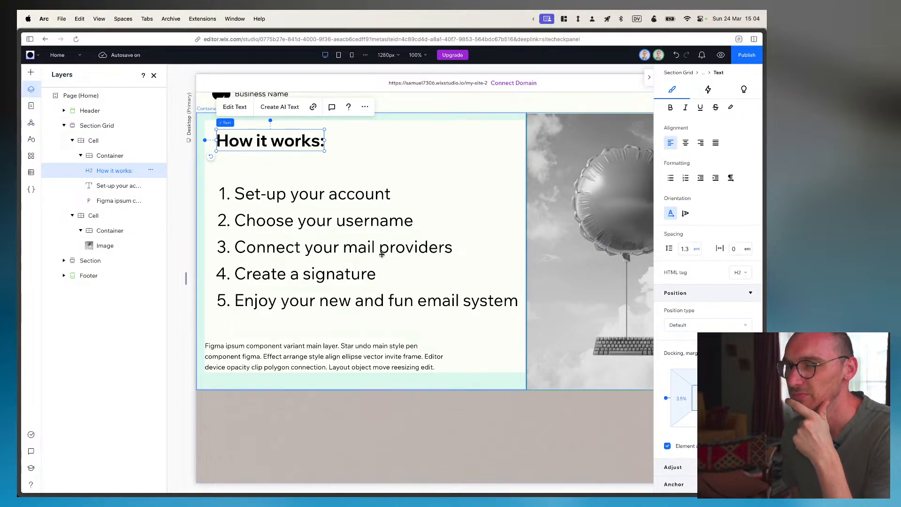
pyautogui.scroll(1, 329, 244)
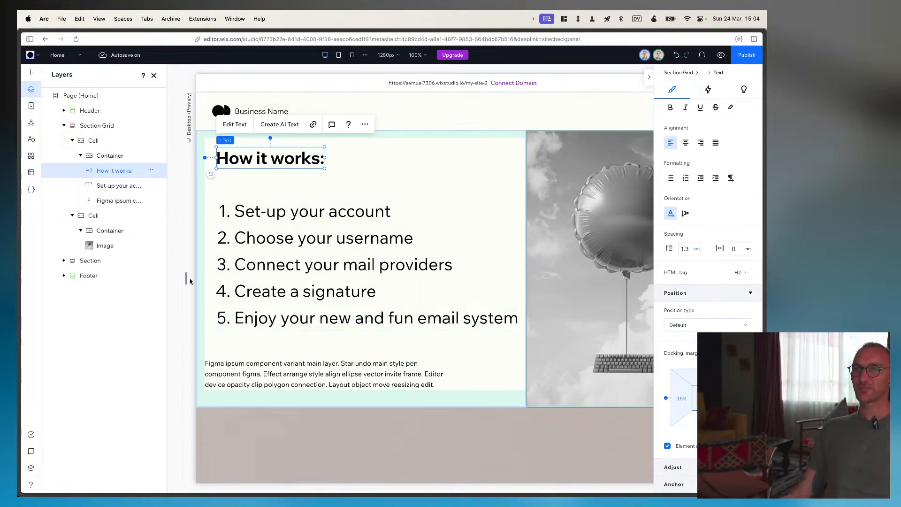
# Inspect the header's structure by expanding its layers and checking the horizontal menu, hamburger menu and stack settings
pyautogui.moveTo(186, 281); pyautogui.dragTo(266, 218)
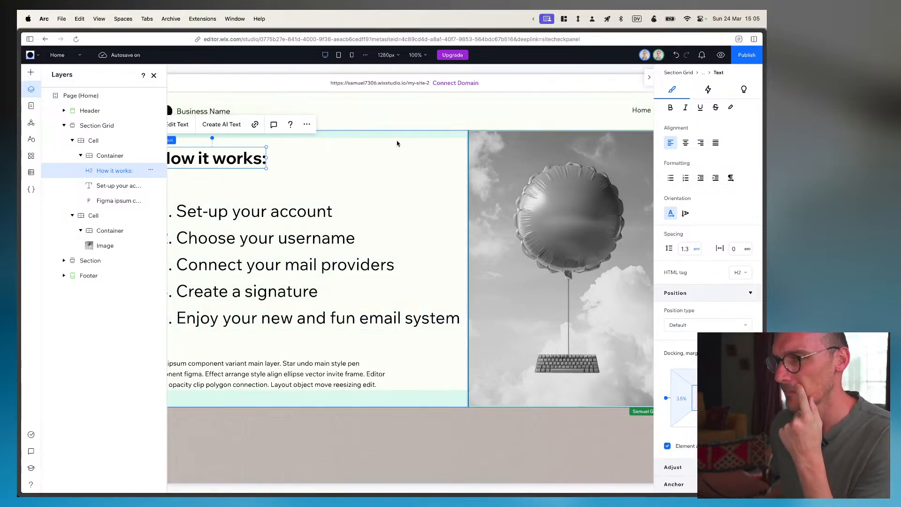
pyautogui.click(367, 101)
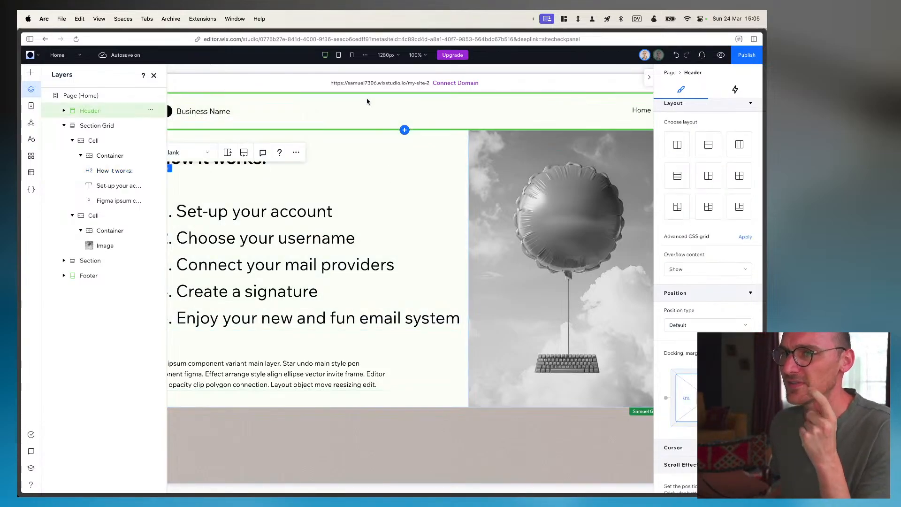
pyautogui.click(64, 110)
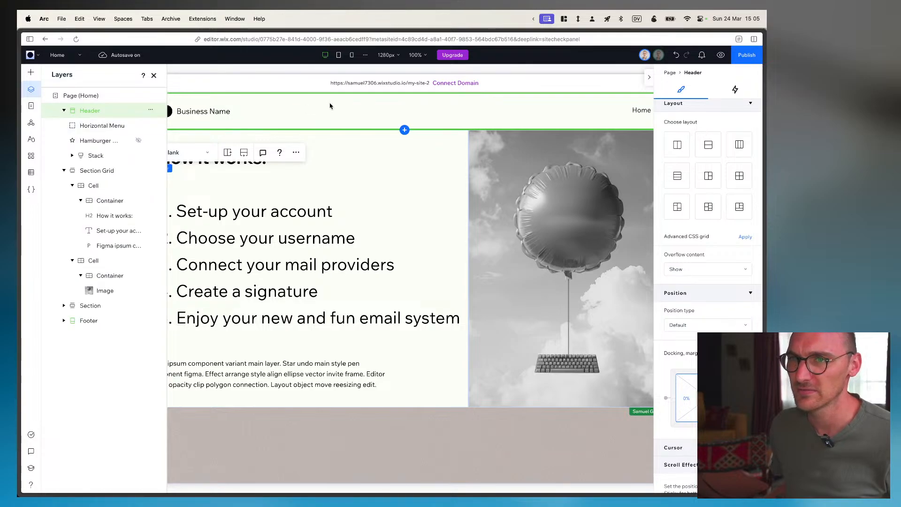
pyautogui.click(102, 125)
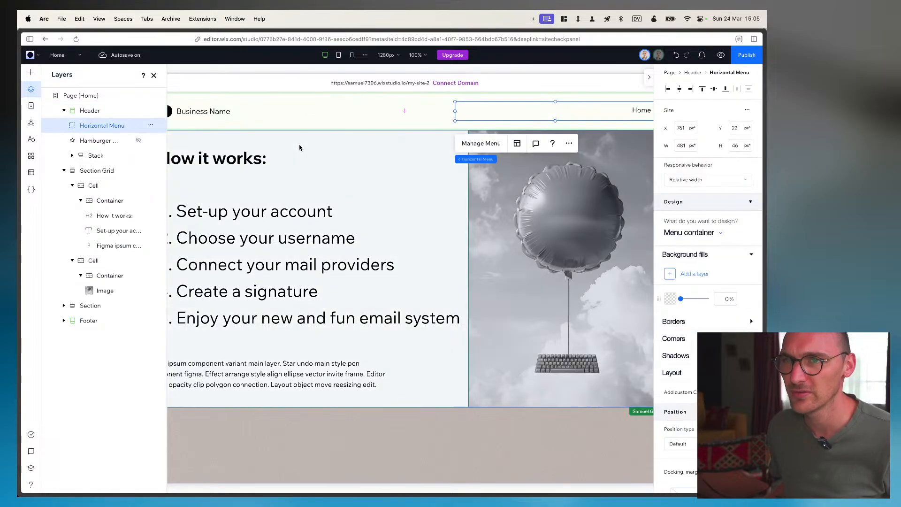
pyautogui.hscroll(1, 301, 148)
pyautogui.hscroll(-1, 301, 148)
pyautogui.click(85, 140)
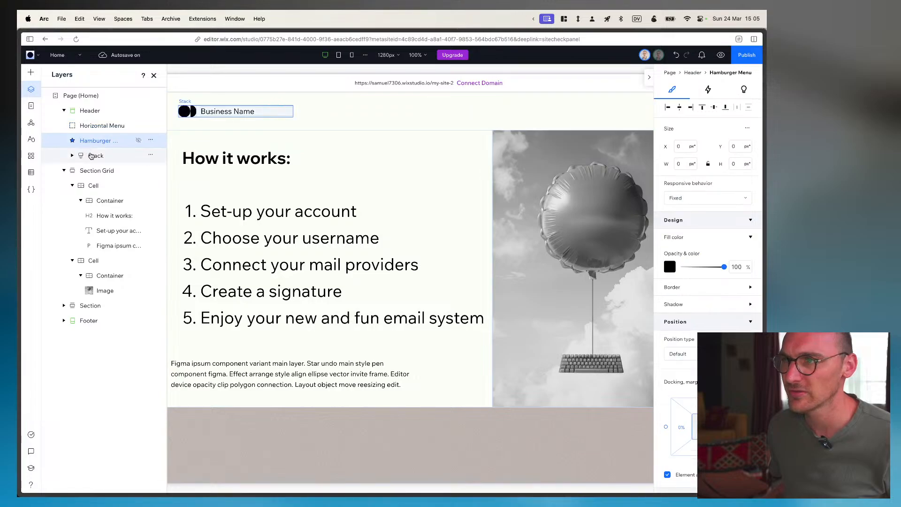
pyautogui.click(91, 155)
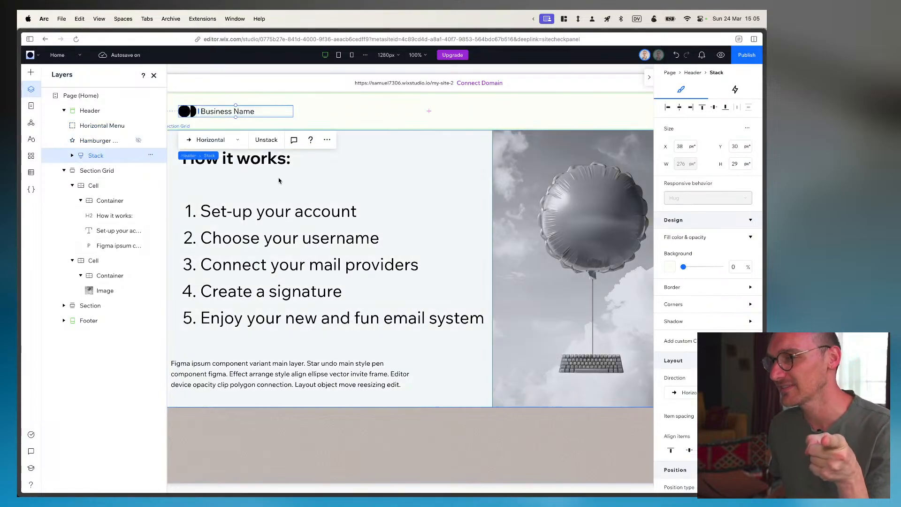
# Examine the section grid and its text cell, and look through the commands available for the text container
pyautogui.click(361, 189)
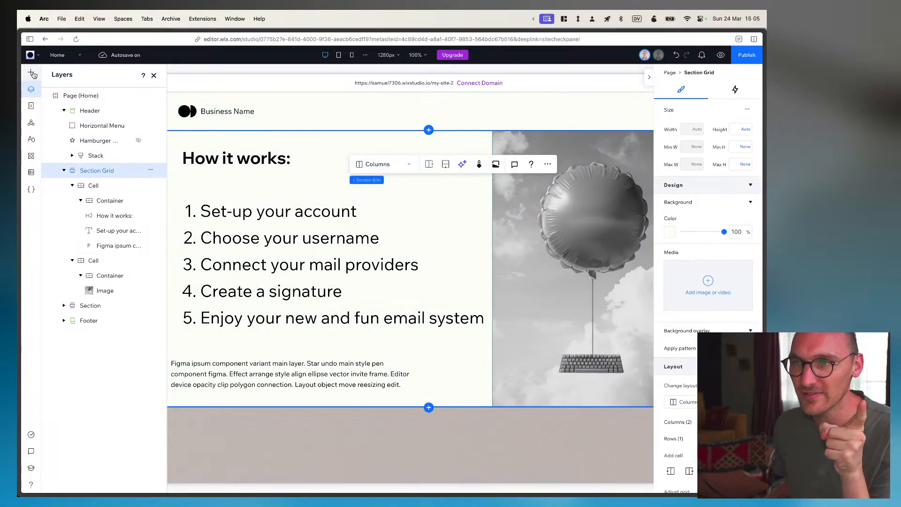
pyautogui.click(262, 197)
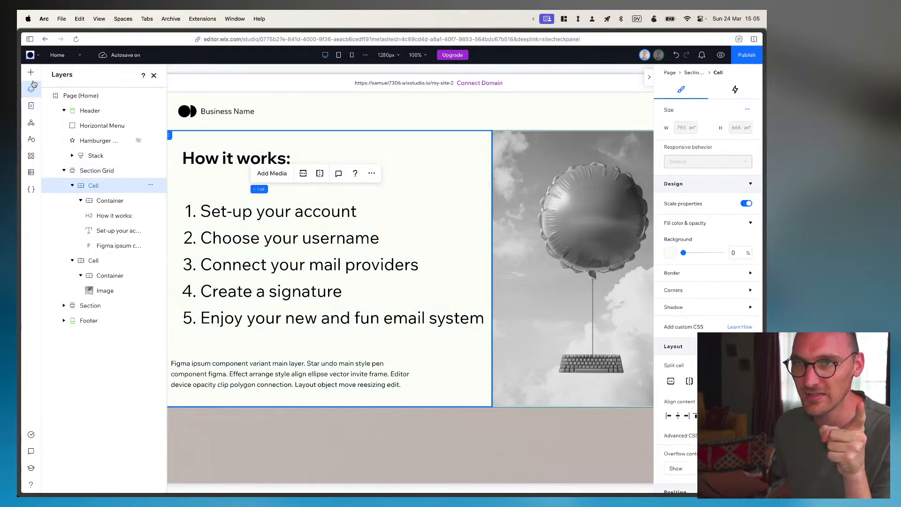
pyautogui.click(110, 201)
pyautogui.rightClick(121, 200)
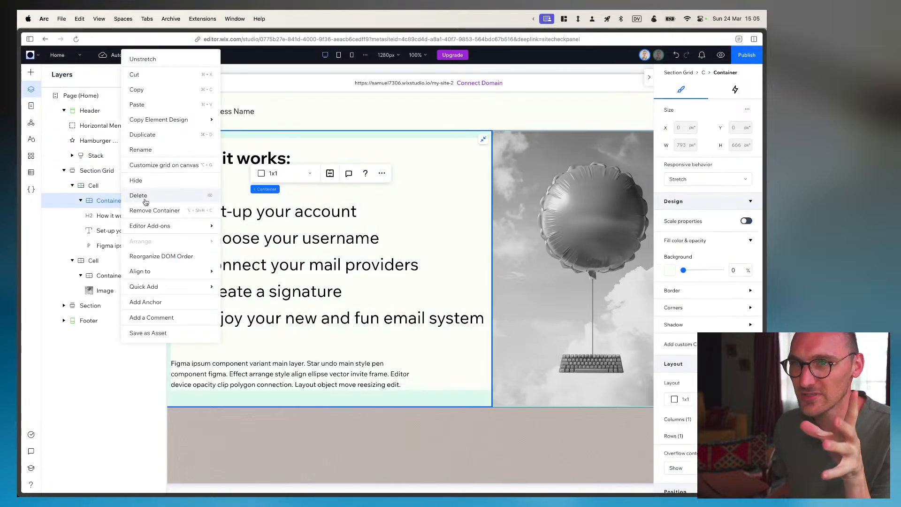
pyautogui.moveTo(186, 124)
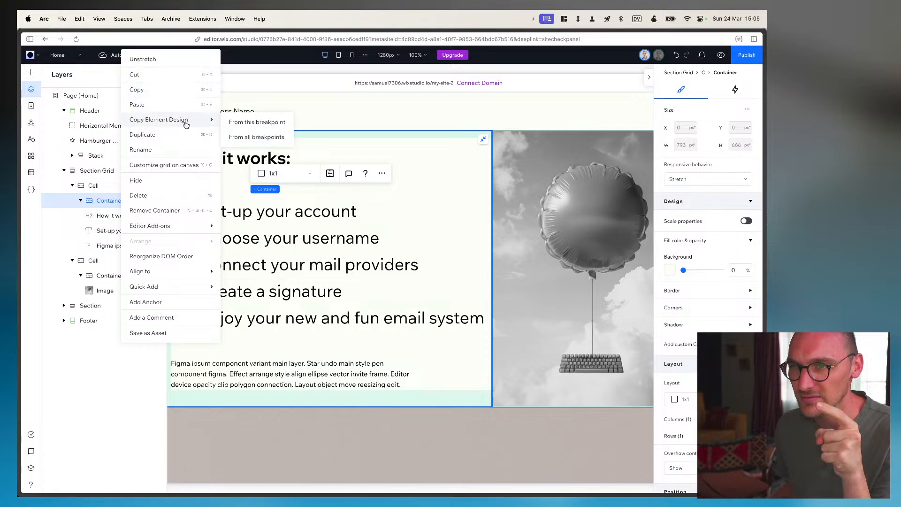
pyautogui.moveTo(186, 277)
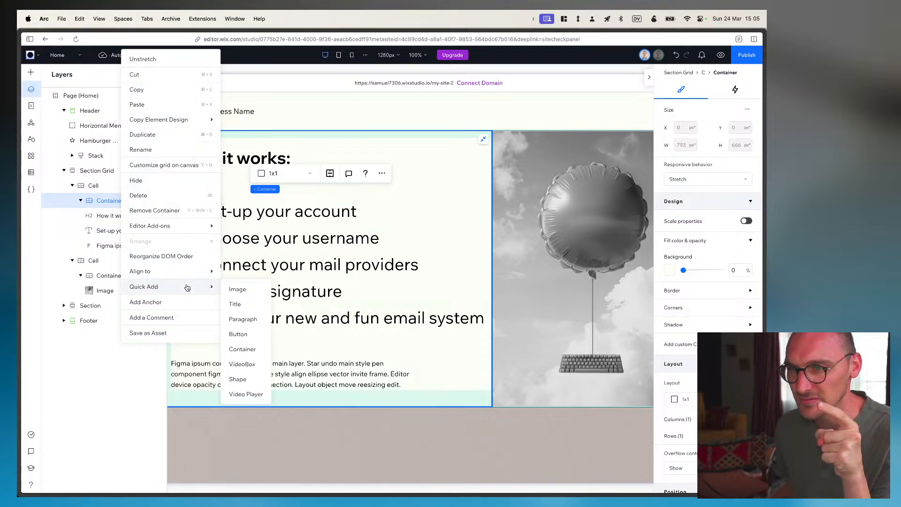
pyautogui.click(187, 303)
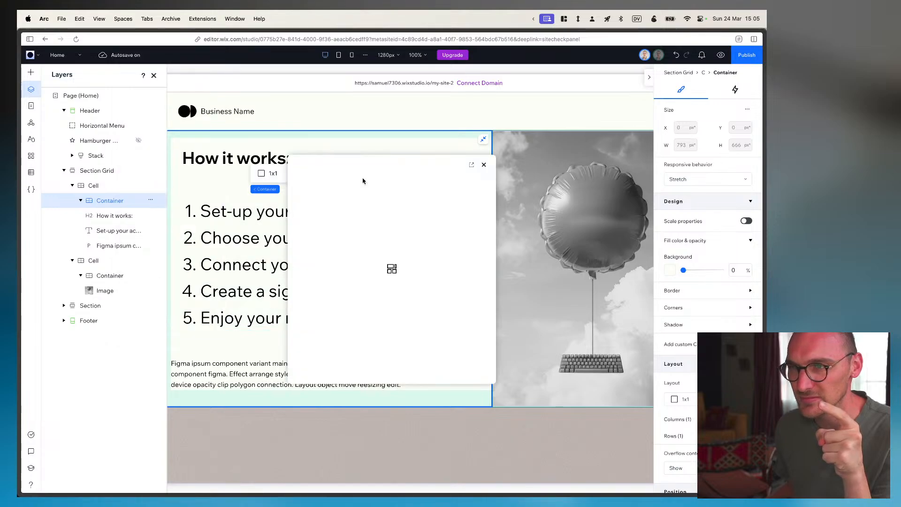
pyautogui.click(486, 165)
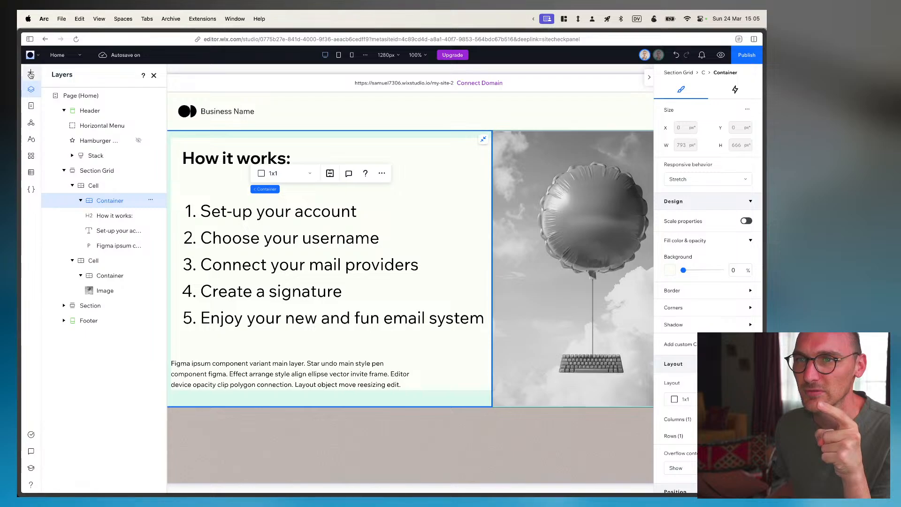
# Browse the addable elements, checking the quick-add, assets, sections, containers and text categories for a suitable layout element
pyautogui.click(31, 73)
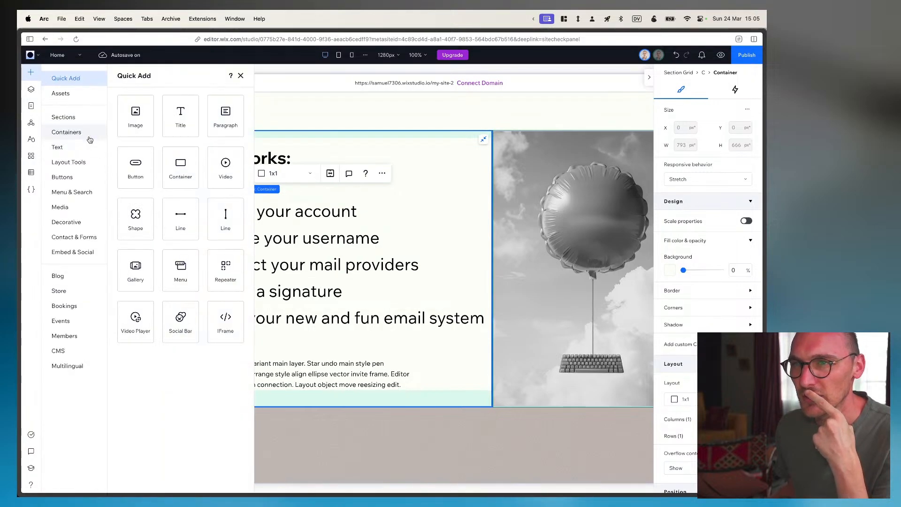
pyautogui.click(73, 133)
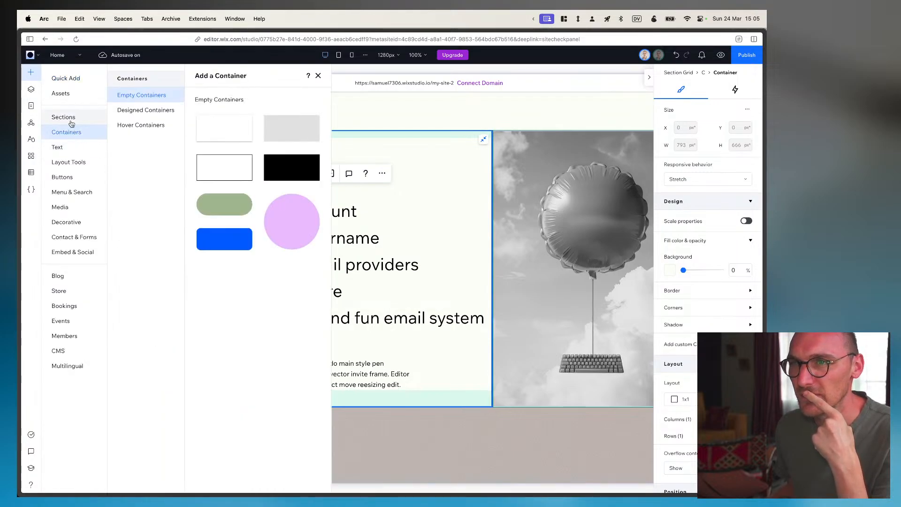
pyautogui.click(71, 123)
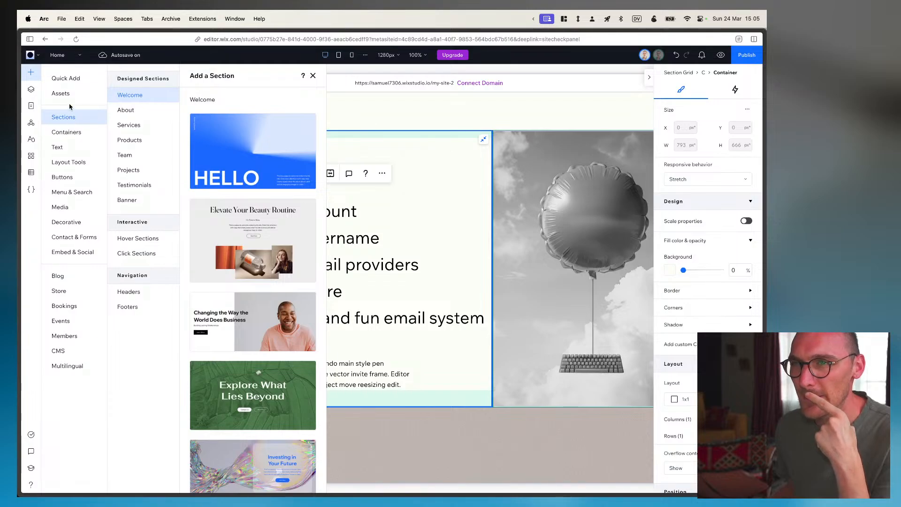
pyautogui.click(67, 84)
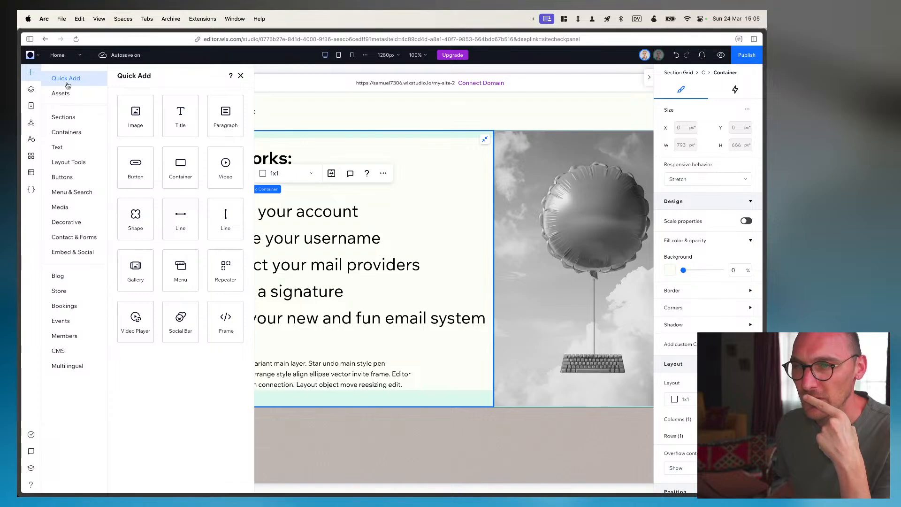
pyautogui.click(68, 101)
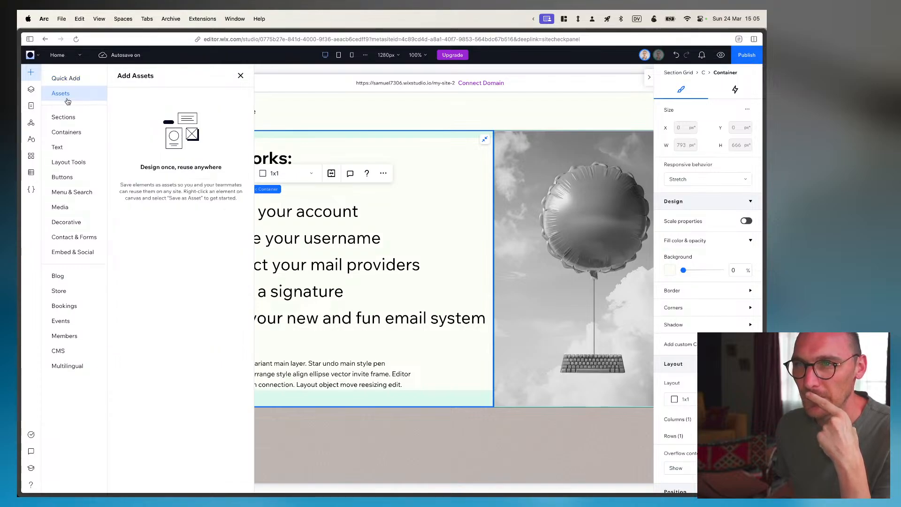
pyautogui.click(68, 118)
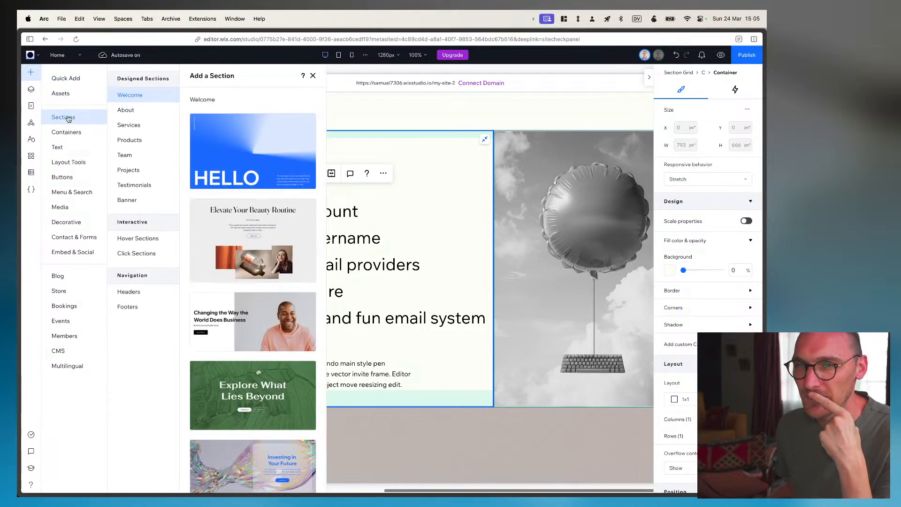
pyautogui.click(66, 135)
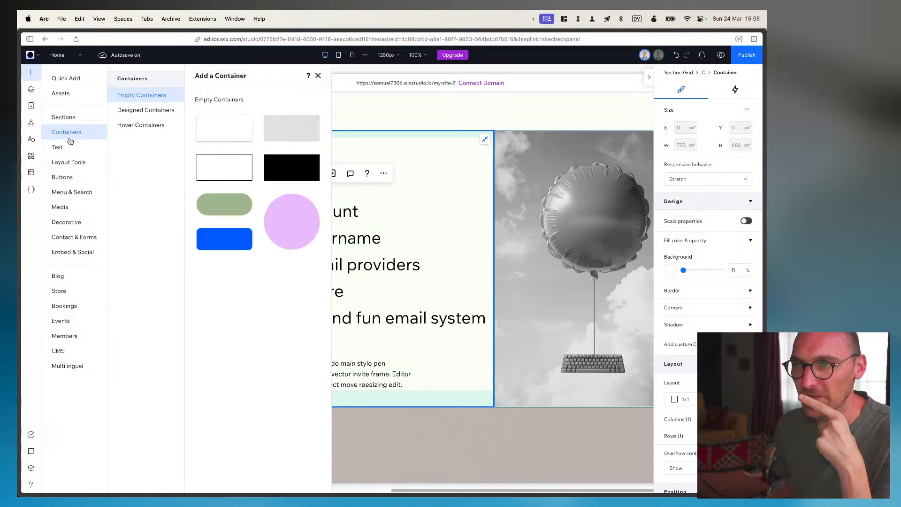
pyautogui.click(76, 153)
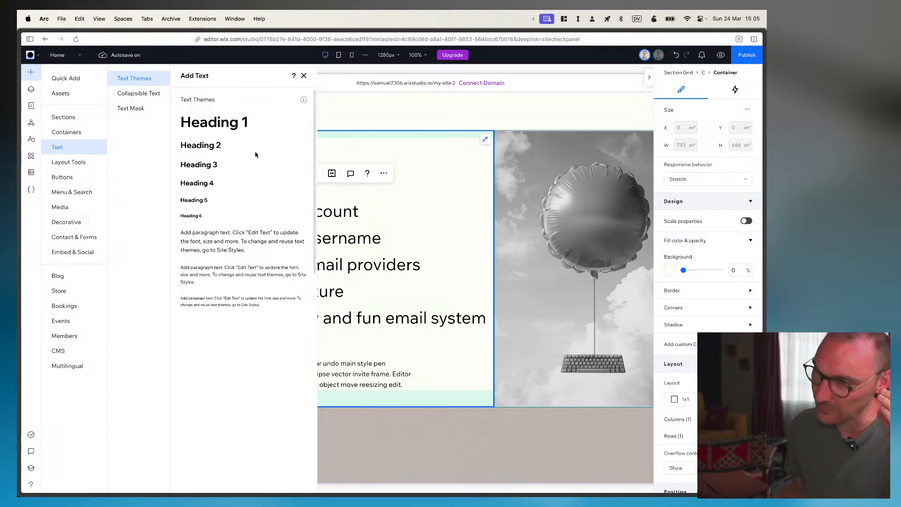
# Publish the site and open the live page at the "How it works:" section
pyautogui.click(748, 56)
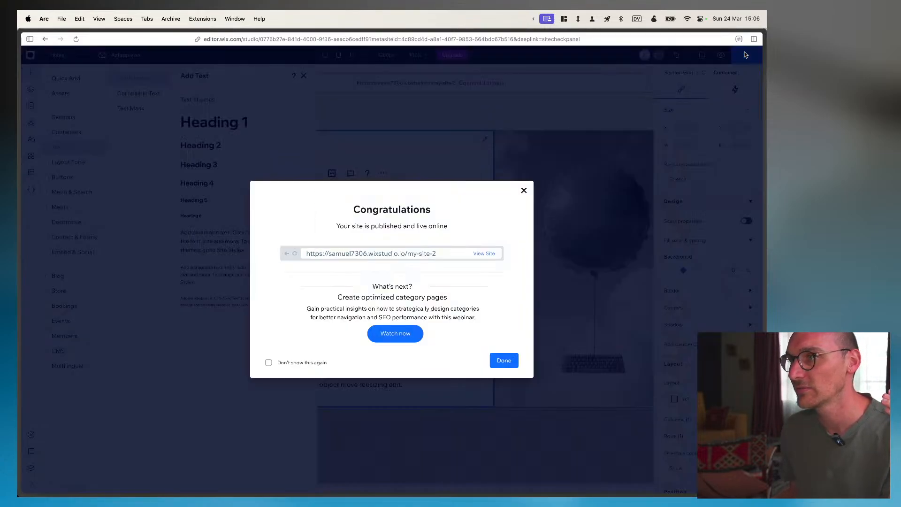
pyautogui.click(488, 253)
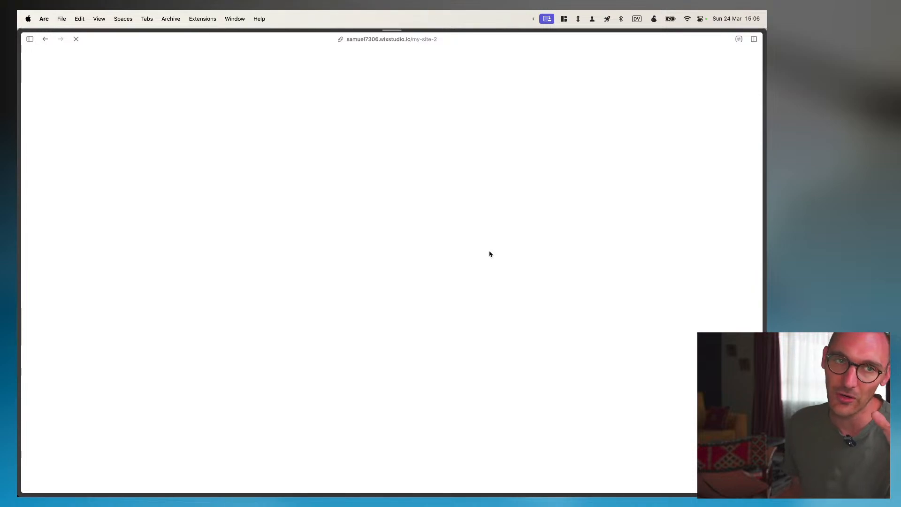
pyautogui.scroll(-2, 276, 300)
# Inspect the live page's text container and examine the numbered list element's width, alignment and margin styles in the developer tools
pyautogui.rightClick(275, 311)
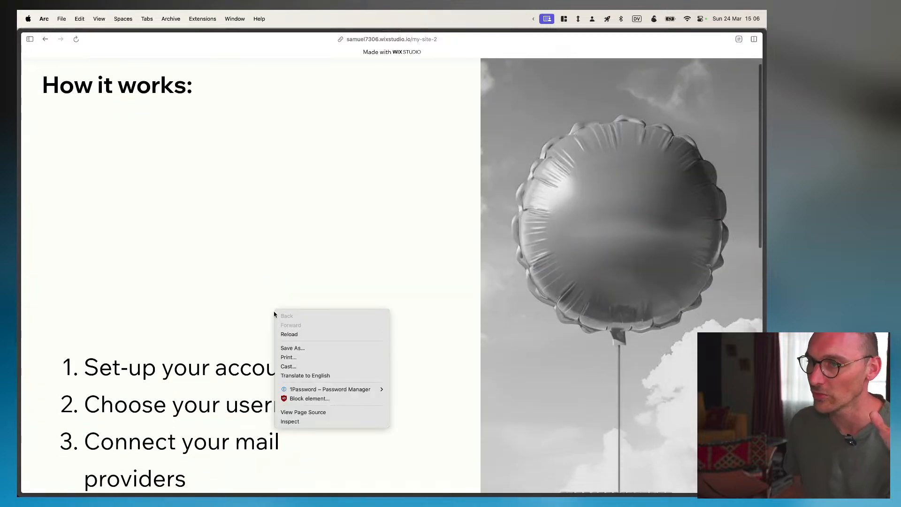
pyautogui.click(301, 421)
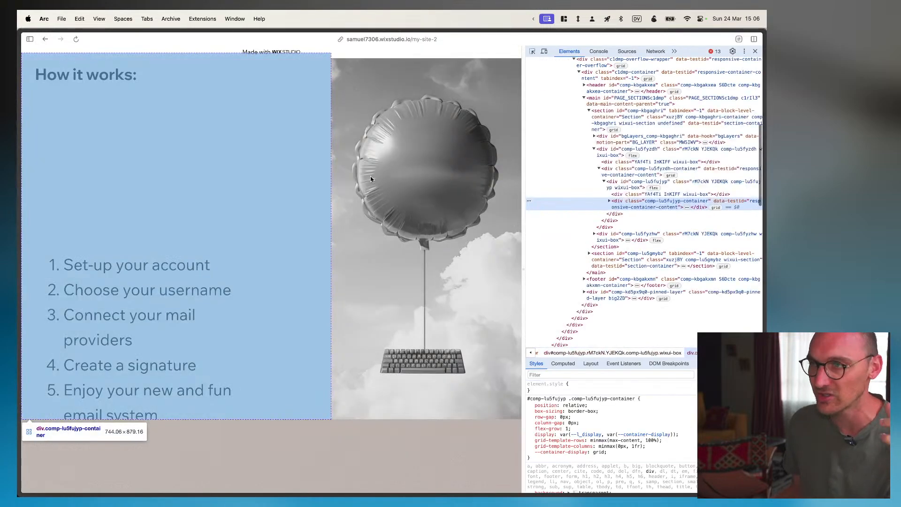
pyautogui.click(618, 183)
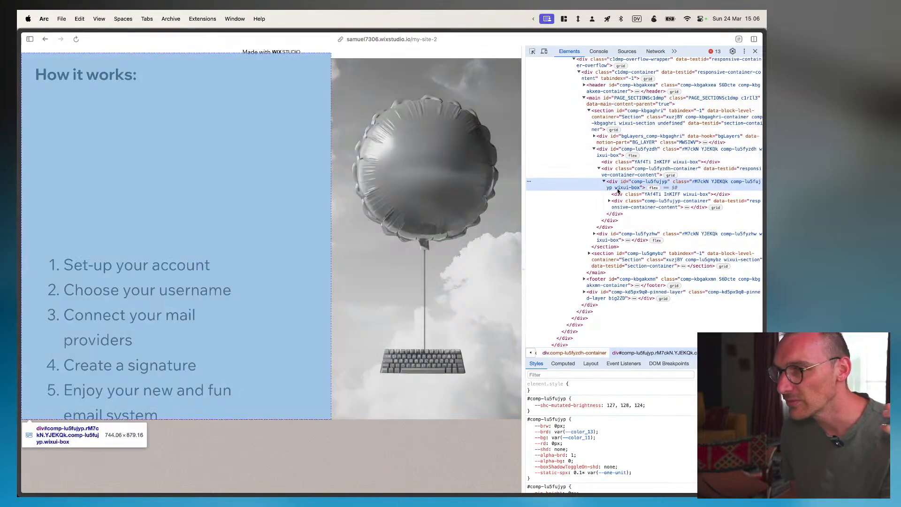
pyautogui.click(609, 203)
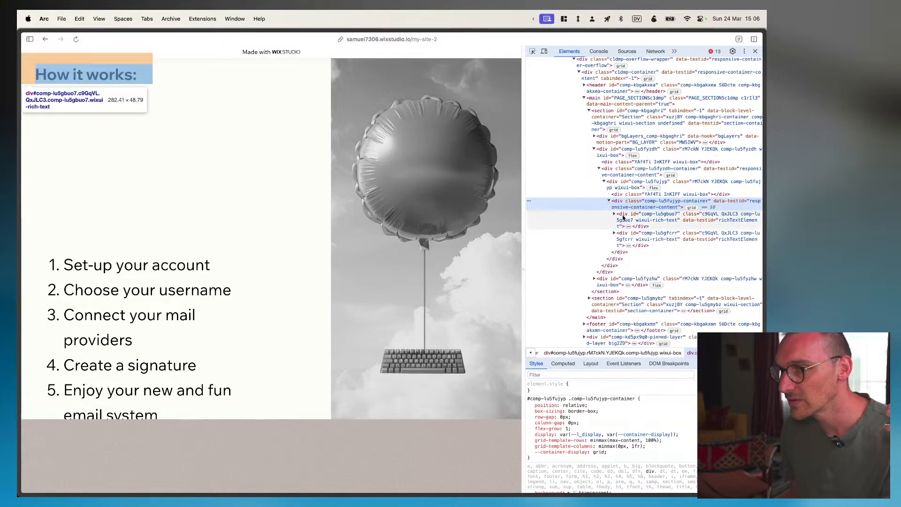
pyautogui.click(629, 236)
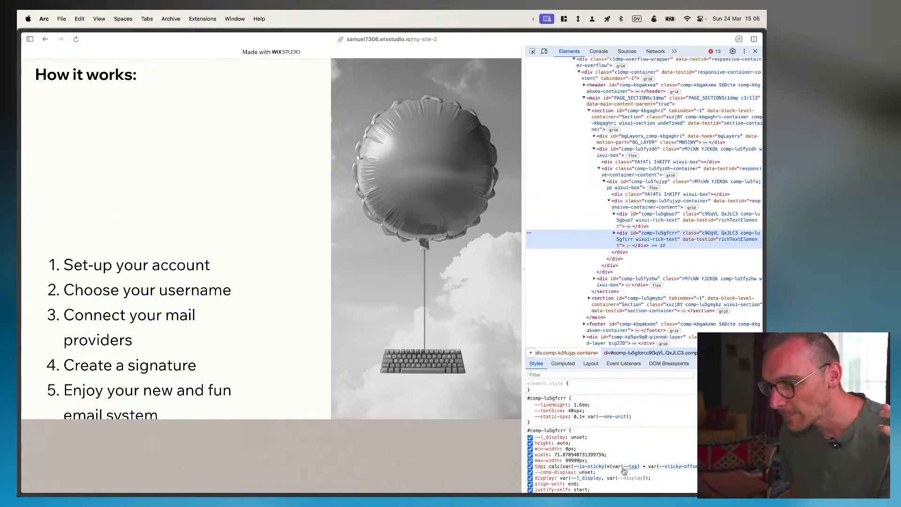
pyautogui.scroll(-1, 624, 472)
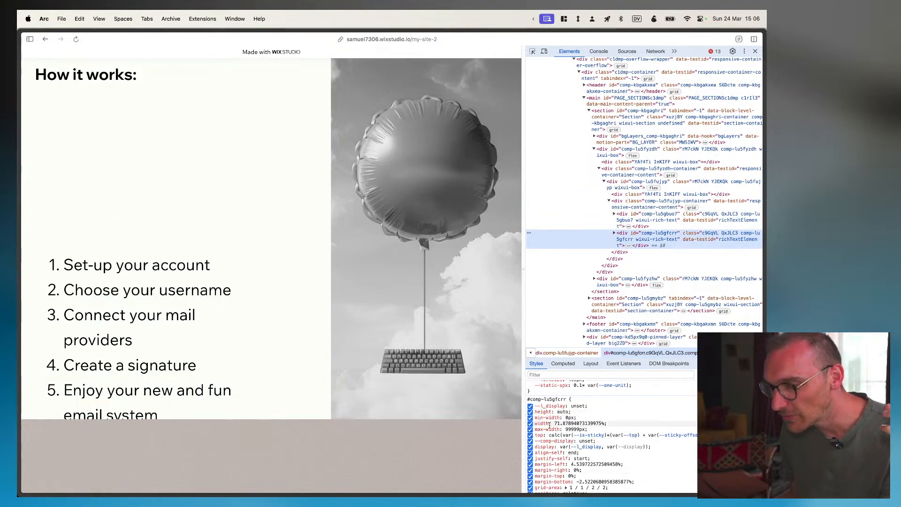
pyautogui.scroll(-1, 556, 425)
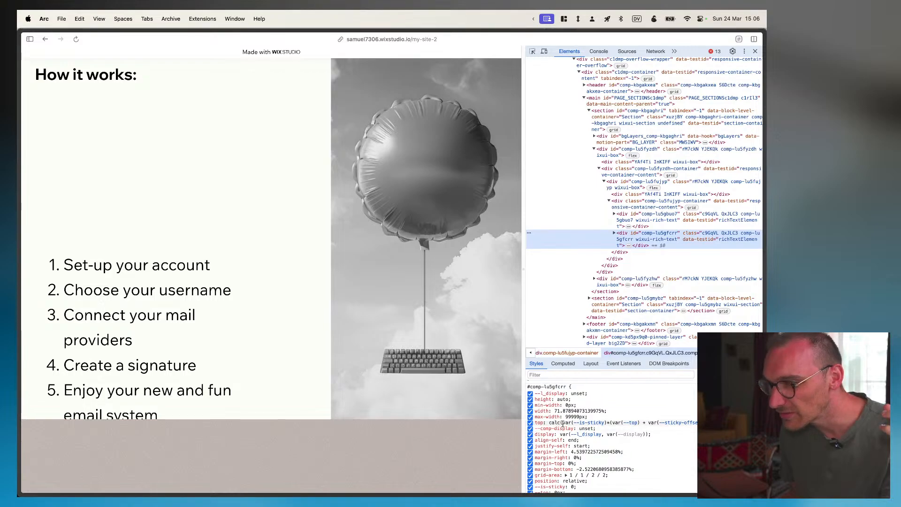
pyautogui.scroll(-2, 684, 425)
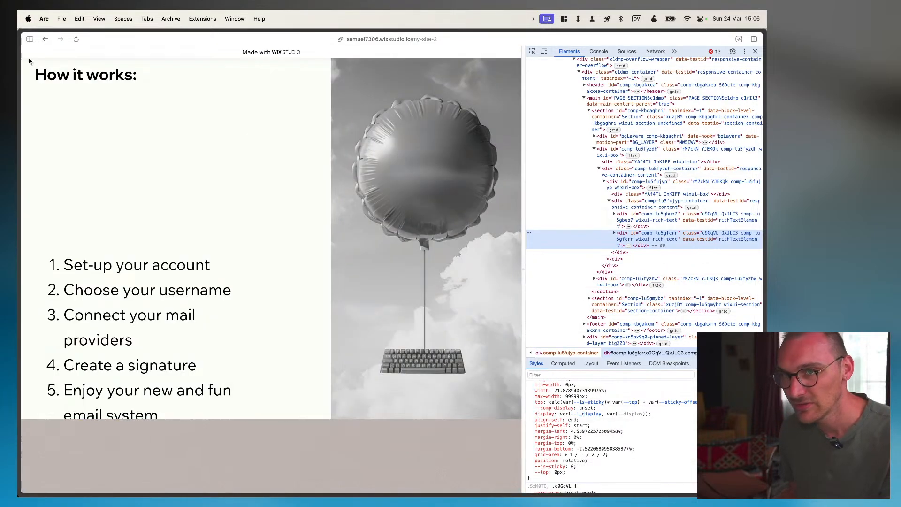
# Inspect the "How it works:" heading on the live page and examine its h2 font, color and margin styles
pyautogui.rightClick(139, 77)
pyautogui.rightClick(123, 76)
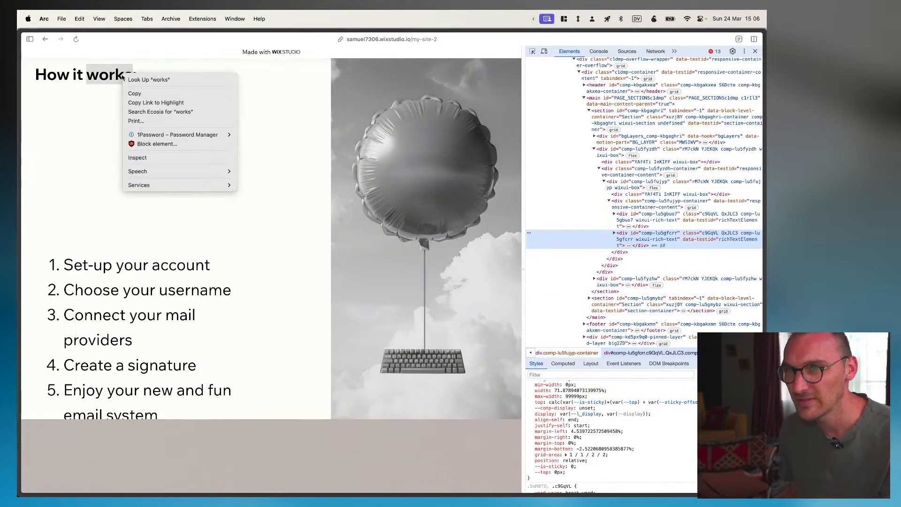
pyautogui.click(169, 166)
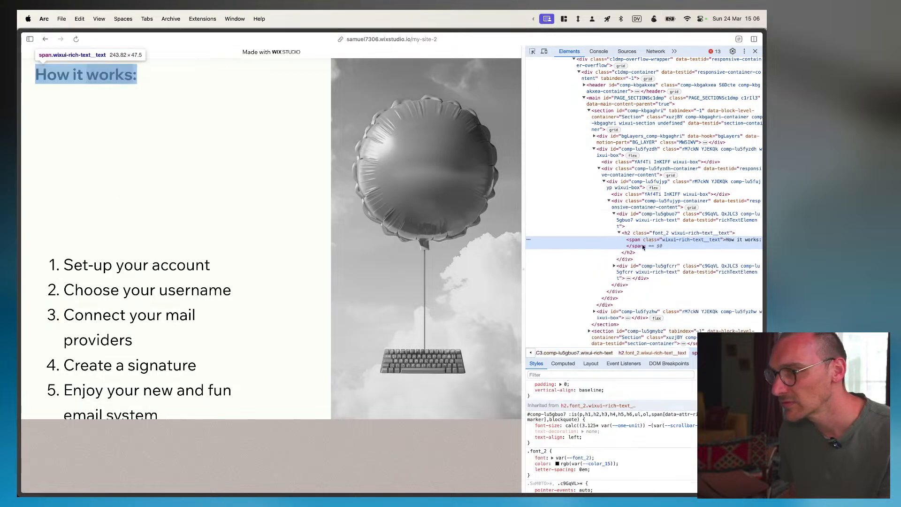
pyautogui.click(629, 233)
pyautogui.scroll(1, 561, 420)
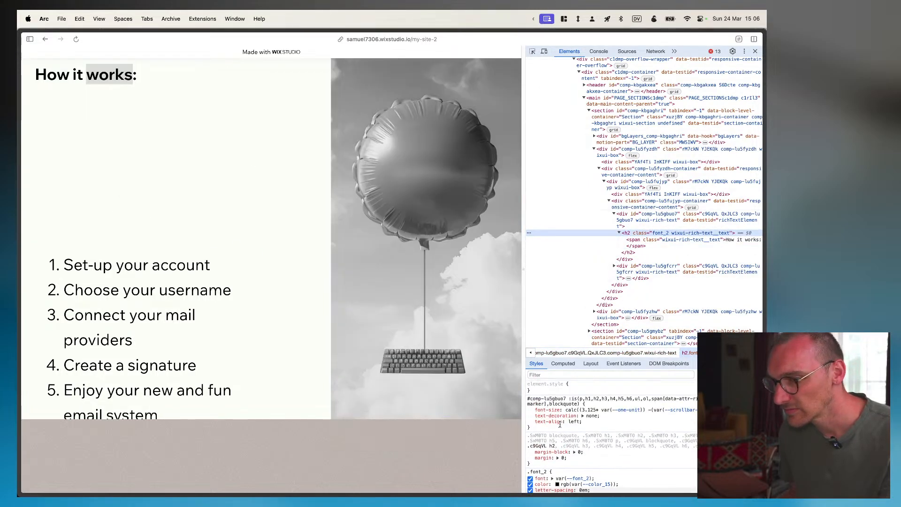
pyautogui.scroll(-2, 605, 428)
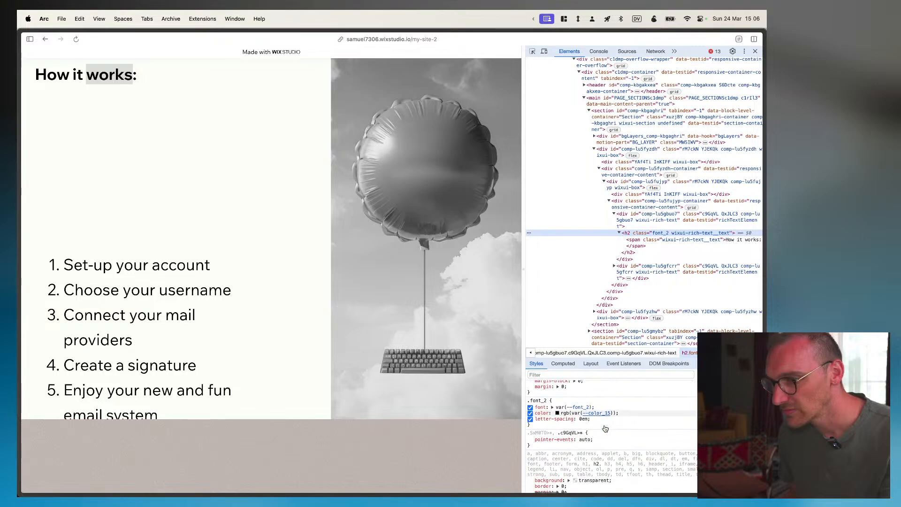
pyautogui.scroll(5, 606, 428)
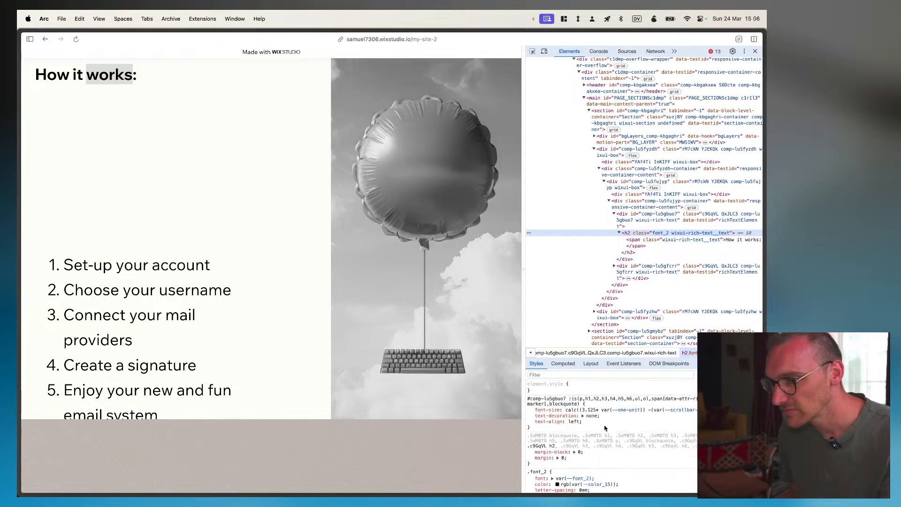
pyautogui.scroll(-6, 605, 428)
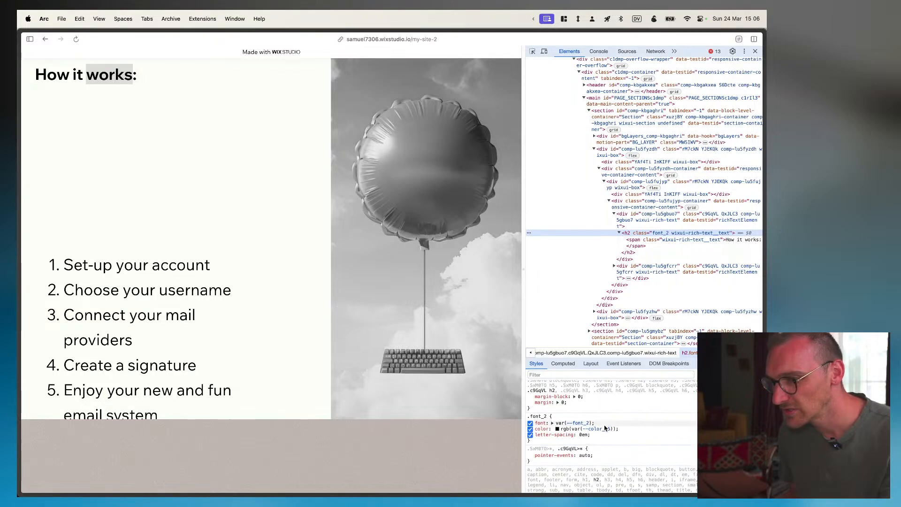
# Inspect the numbered list's markup and styles, close the developer tools, and return to the editor, dismissing the publish confirmation
pyautogui.rightClick(160, 306)
pyautogui.click(268, 226)
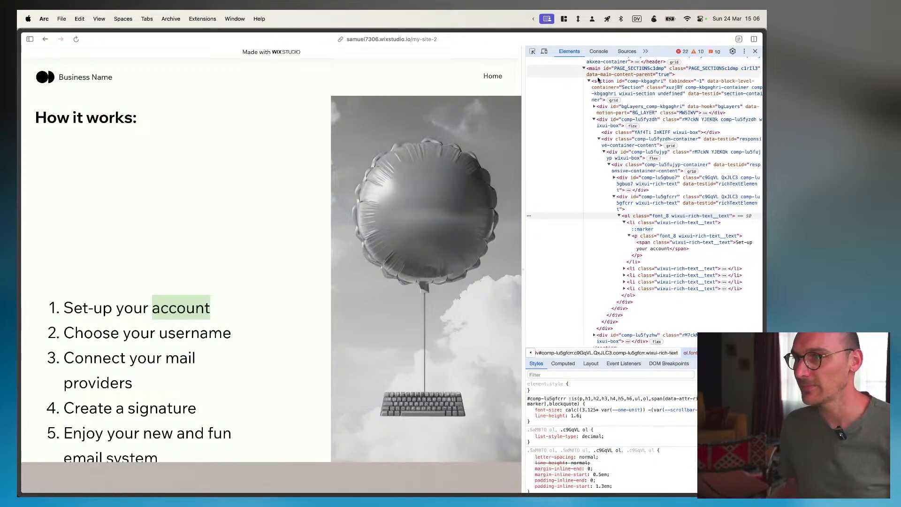
pyautogui.click(755, 52)
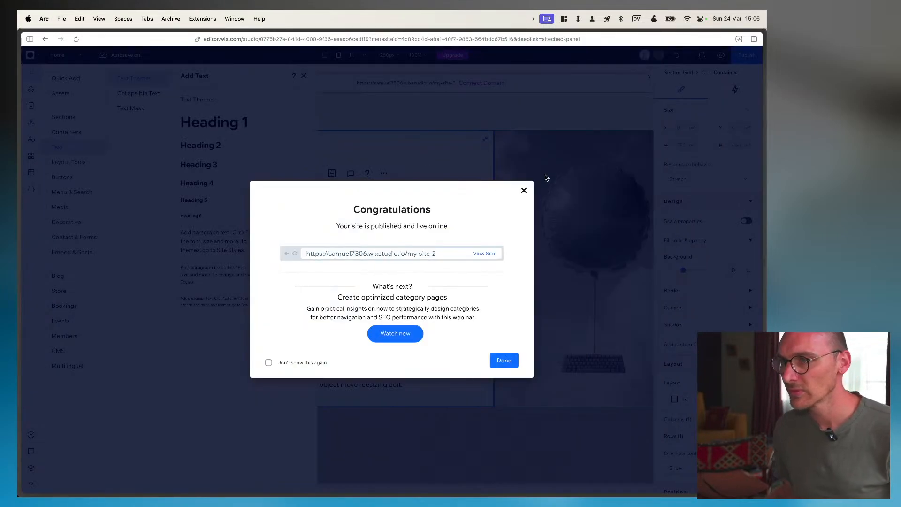
pyautogui.click(524, 190)
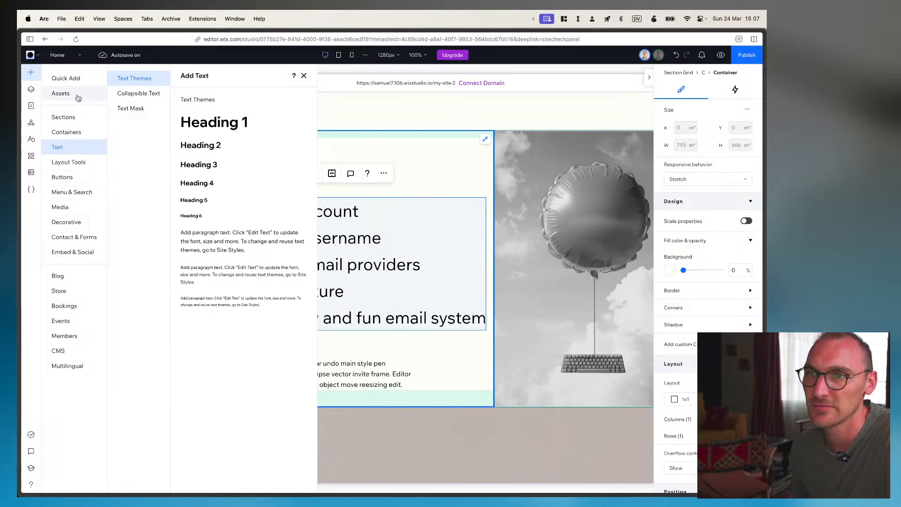
# Try out a two-row section grid from the layout tools above the "How it works:" section, and delete it again
pyautogui.click(78, 168)
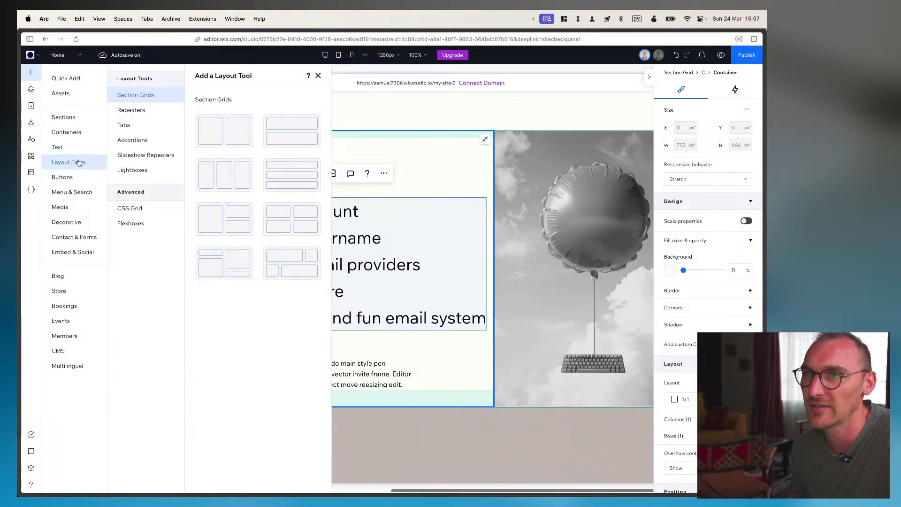
pyautogui.click(135, 107)
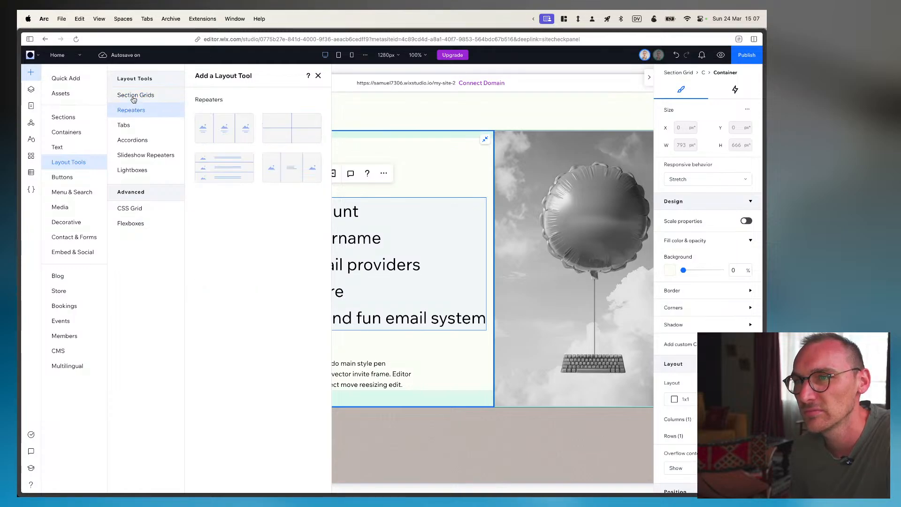
pyautogui.click(134, 94)
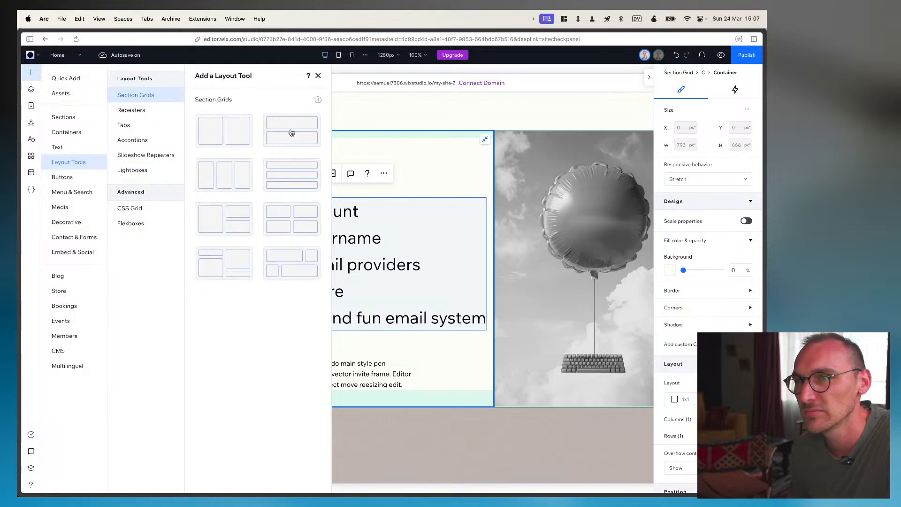
pyautogui.moveTo(291, 132); pyautogui.dragTo(203, 153)
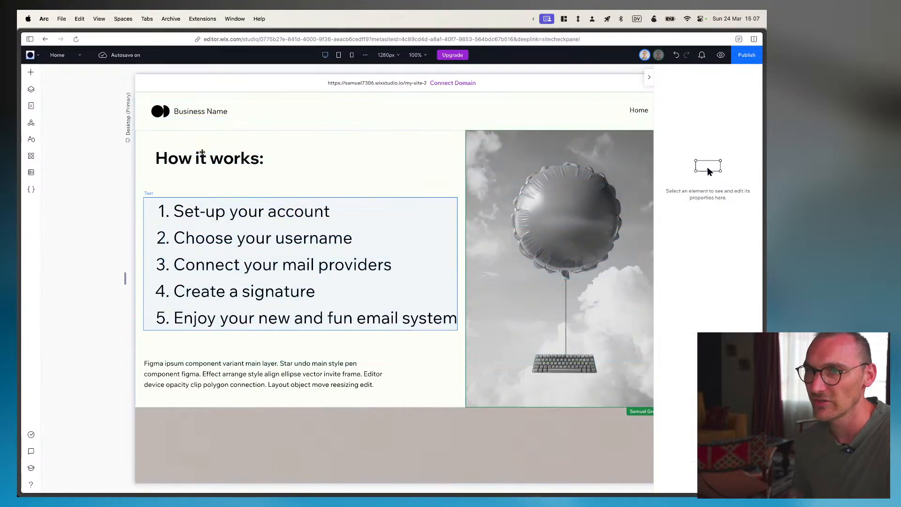
pyautogui.click(347, 238)
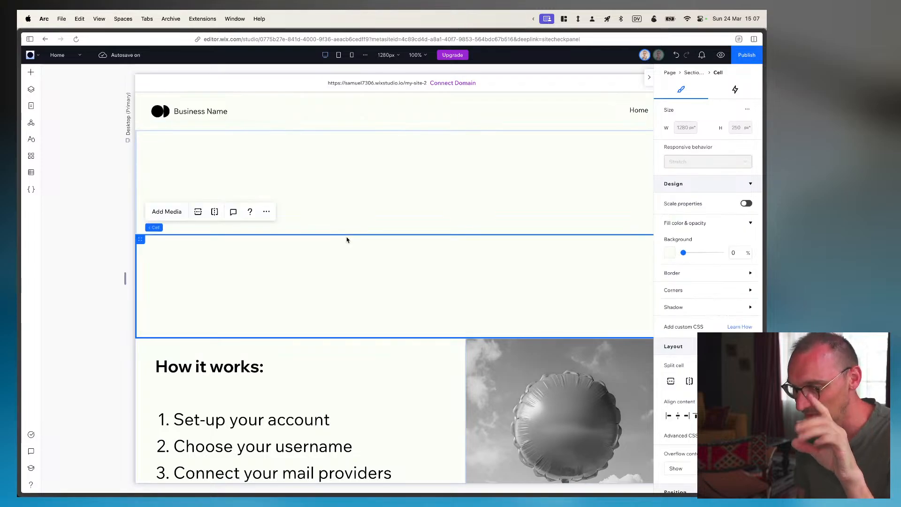
pyautogui.press('Delete')
pyautogui.press('Delete')
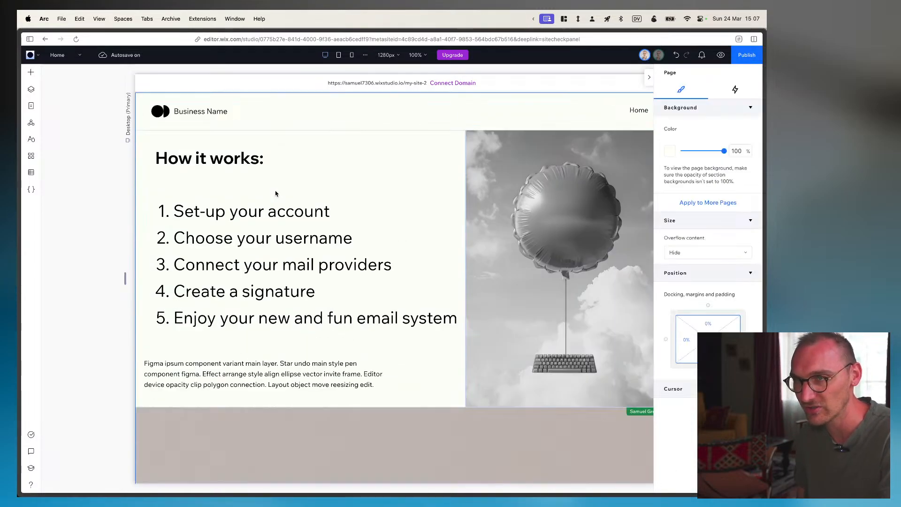
# Add a three-row CSS grid container to the text cell, move the heading and numbered list into it, and stretch it to fill
pyautogui.click(29, 72)
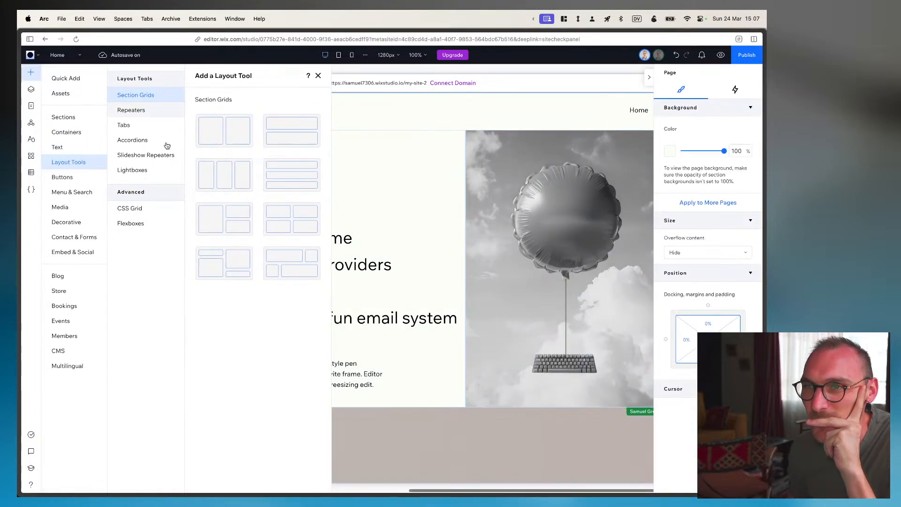
pyautogui.click(131, 212)
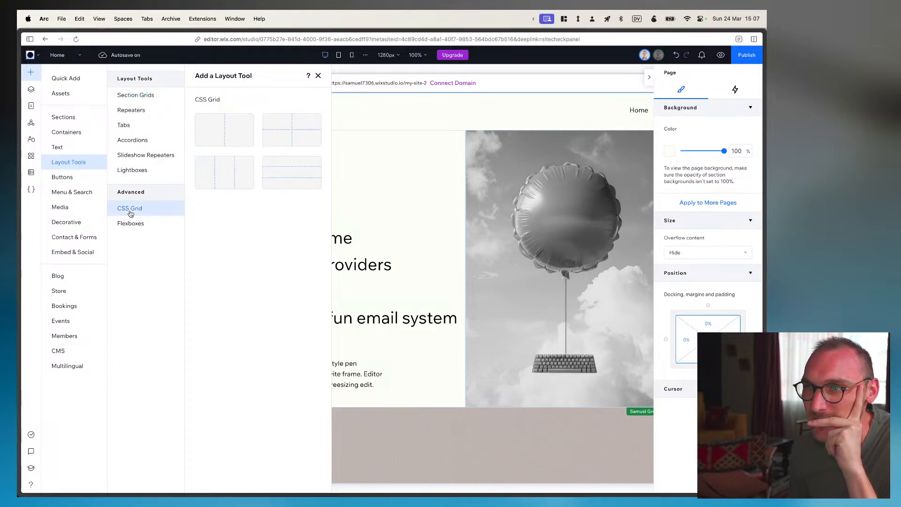
pyautogui.moveTo(286, 180); pyautogui.dragTo(342, 202)
pyautogui.moveTo(182, 156); pyautogui.dragTo(286, 190)
pyautogui.click(195, 216)
pyautogui.moveTo(194, 217); pyautogui.dragTo(284, 226)
pyautogui.click(433, 180)
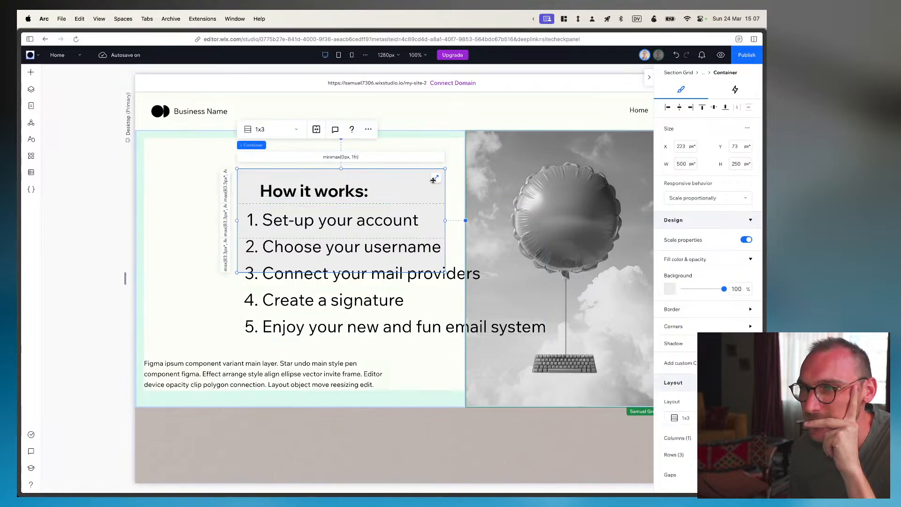
pyautogui.click(437, 177)
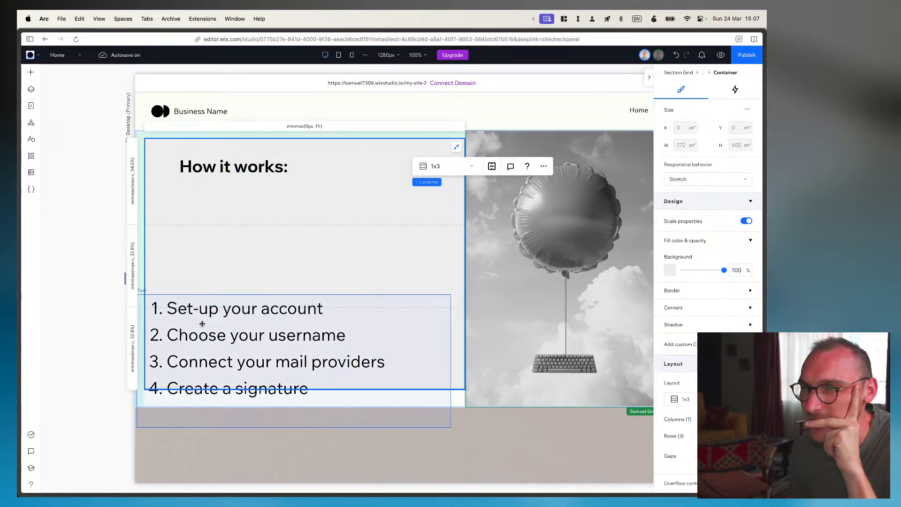
# Move the numbered list up beneath the heading inside the three-row container and review the container's design and layout settings
pyautogui.moveTo(201, 318); pyautogui.dragTo(215, 261)
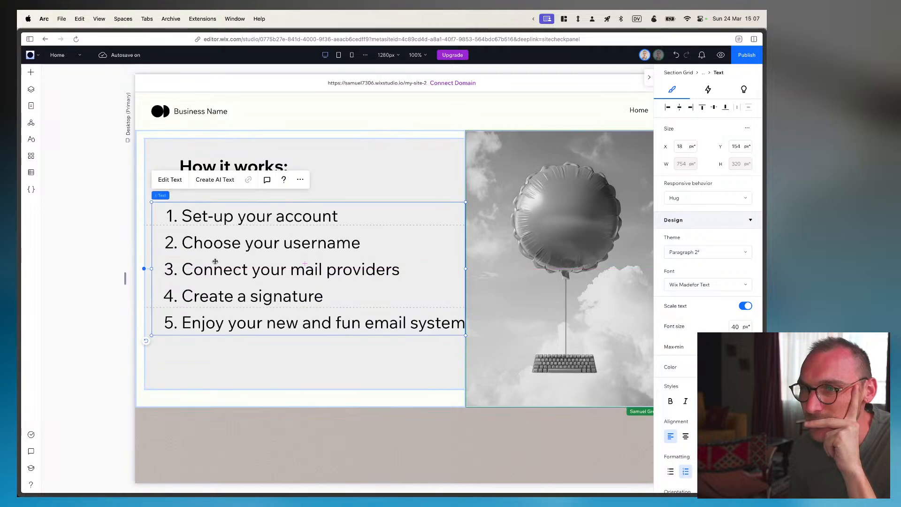
pyautogui.click(170, 148)
pyautogui.scroll(-3, 749, 278)
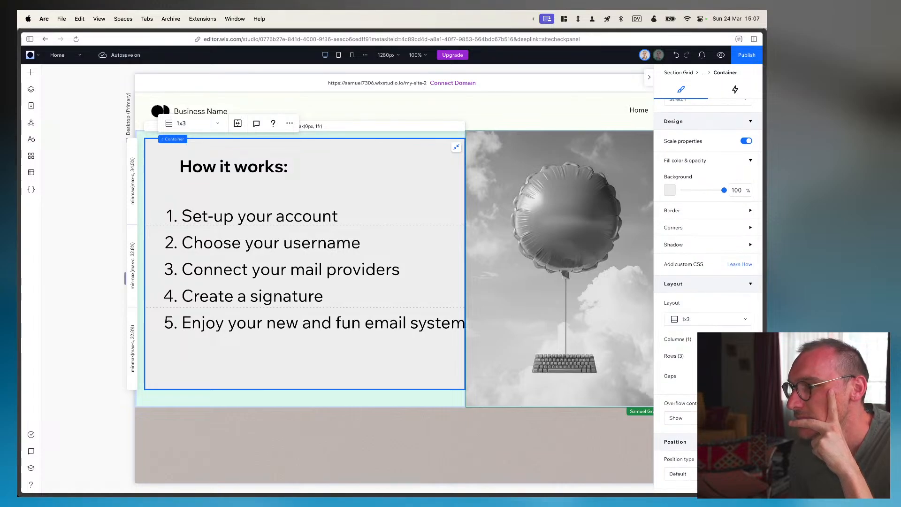
pyautogui.scroll(-1, 709, 235)
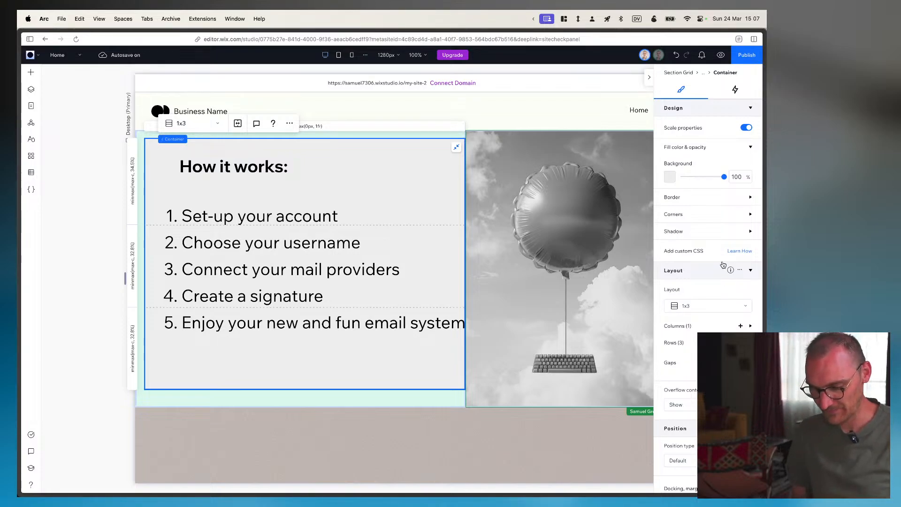
pyautogui.press('Return')
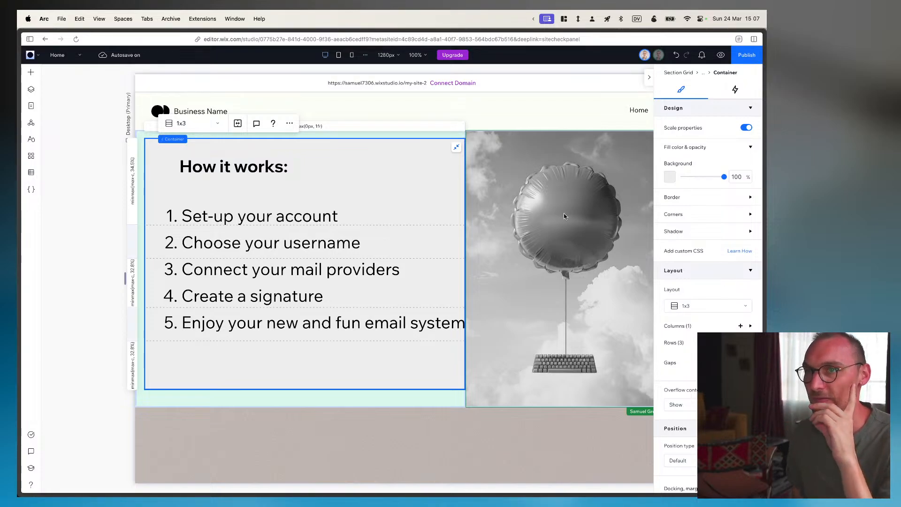
# Try to reorder the heading and list layers, and remove the inner grid container while keeping its texts
pyautogui.click(31, 89)
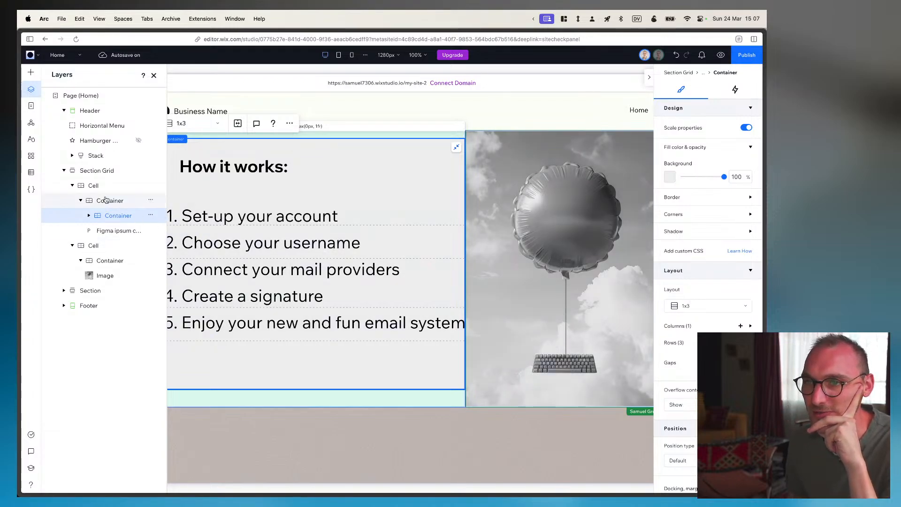
pyautogui.click(88, 217)
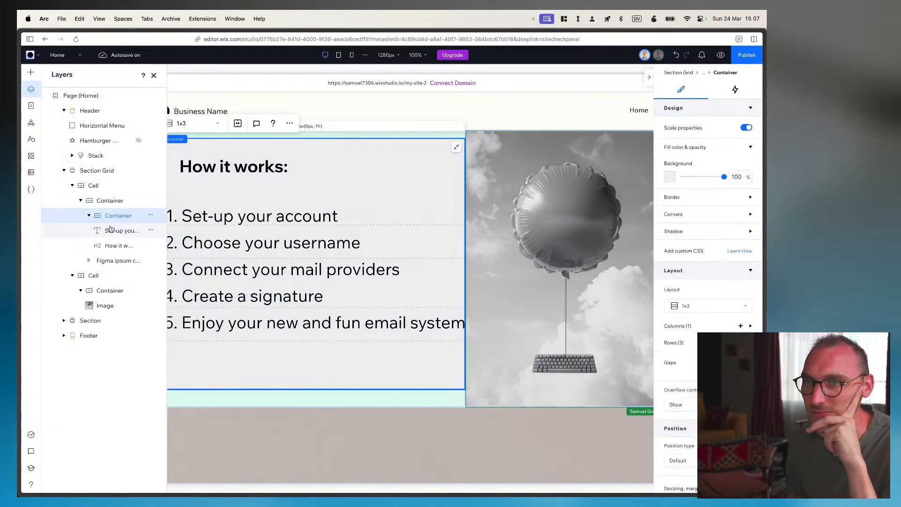
pyautogui.moveTo(110, 230); pyautogui.dragTo(111, 256)
pyautogui.click(116, 232)
pyautogui.click(110, 217)
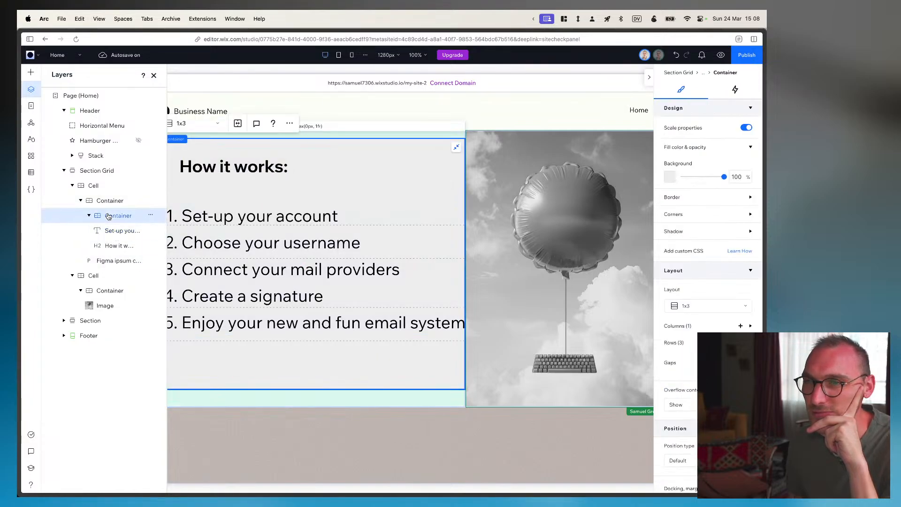
pyautogui.rightClick(109, 221)
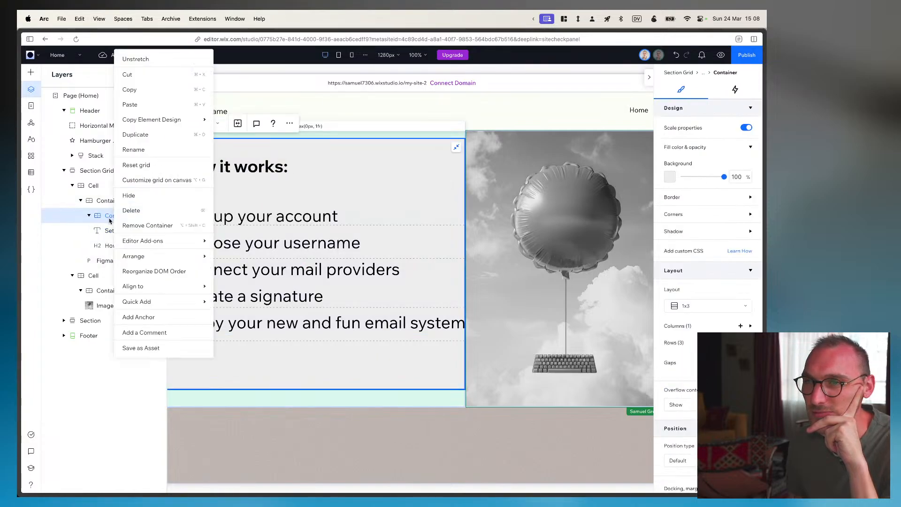
pyautogui.click(135, 225)
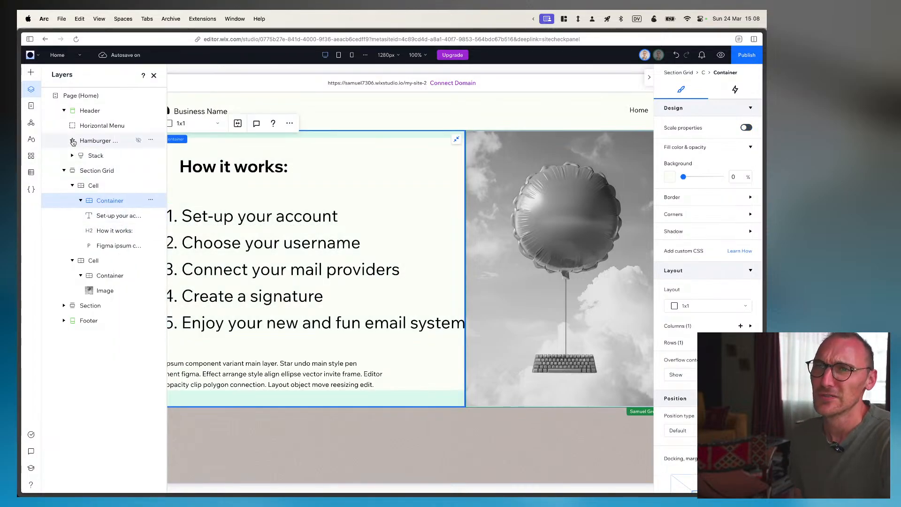
# Look at the available flexbox presets among the layout tools
pyautogui.click(29, 71)
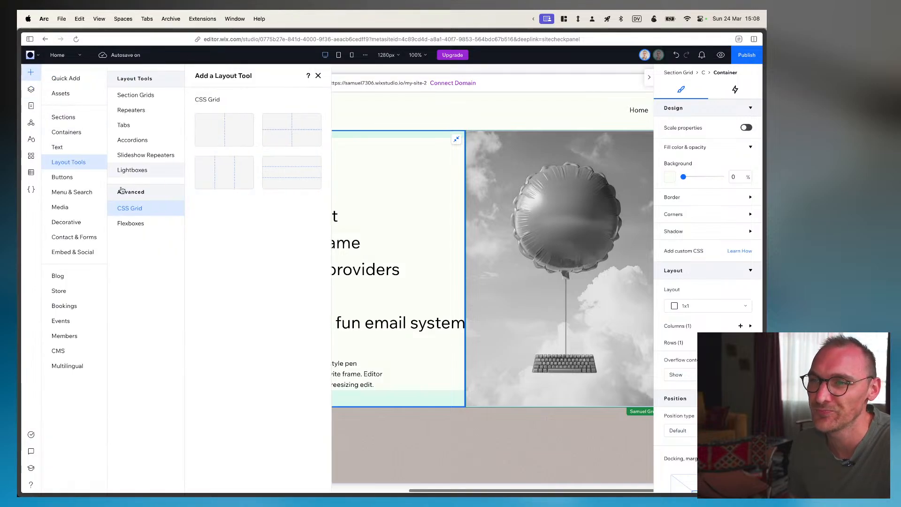
pyautogui.click(134, 229)
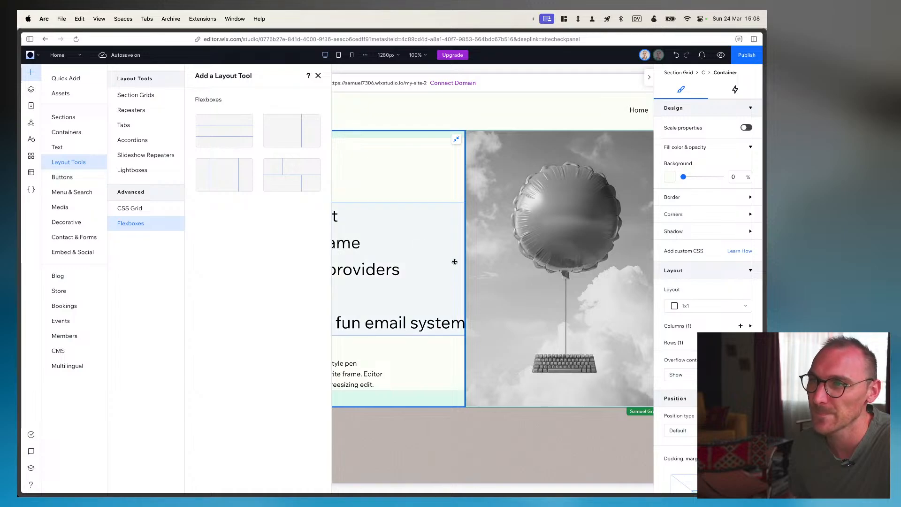
pyautogui.click(403, 235)
# Try out a two-column, two-row grid on the text container by adding grid lines, and reset it to 1x1
pyautogui.click(282, 147)
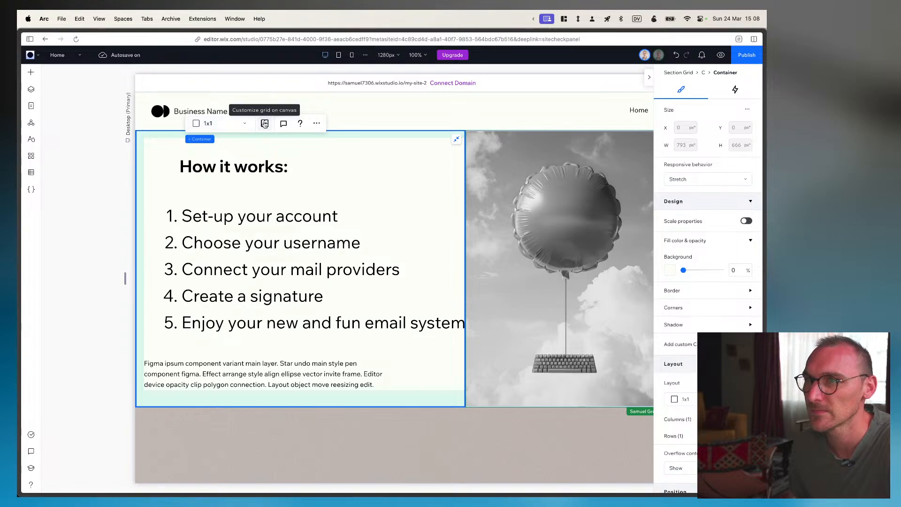
pyautogui.click(265, 123)
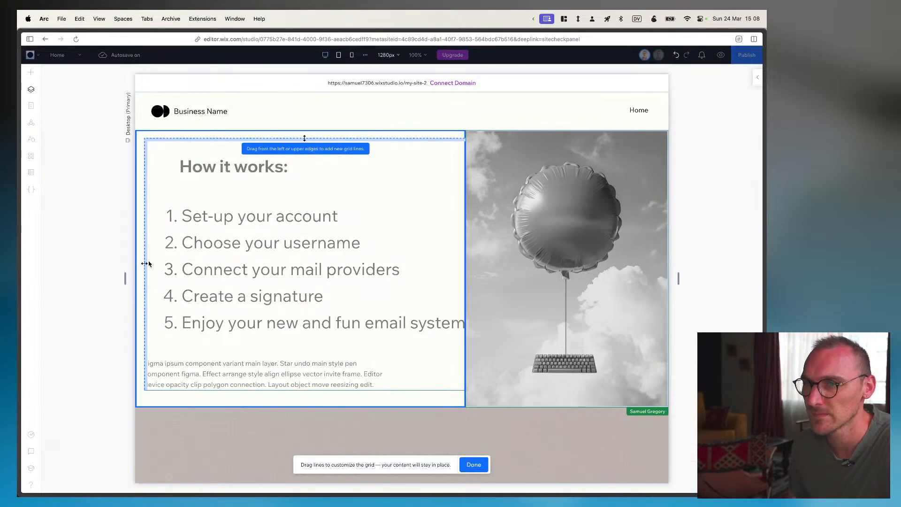
pyautogui.moveTo(146, 264); pyautogui.dragTo(194, 264)
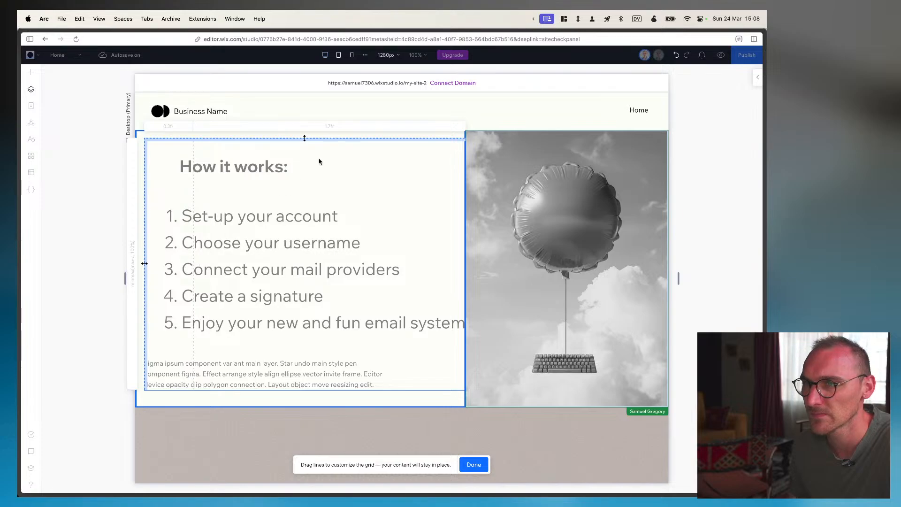
pyautogui.moveTo(305, 139); pyautogui.dragTo(303, 190)
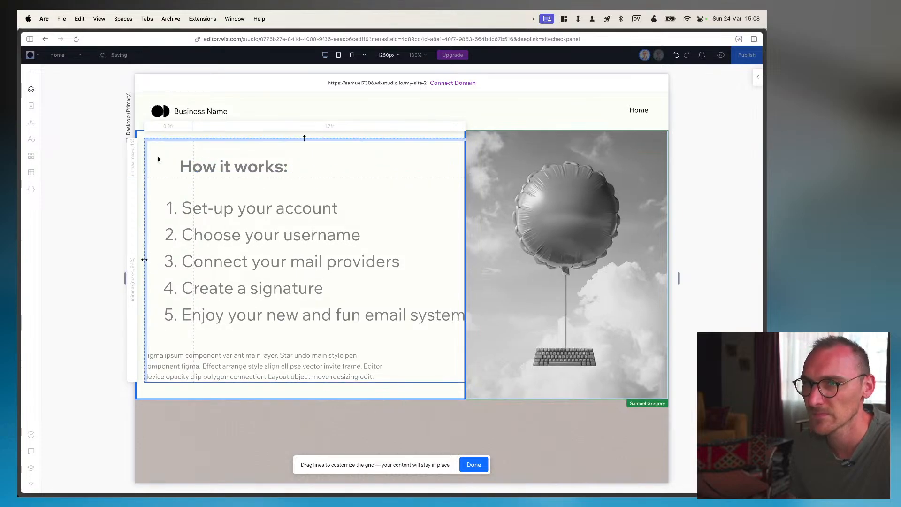
pyautogui.click(478, 469)
pyautogui.click(220, 123)
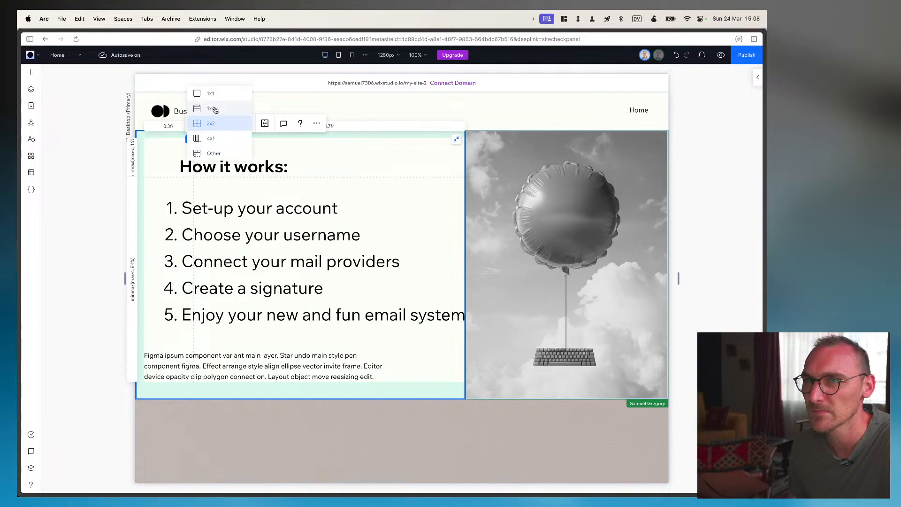
pyautogui.click(218, 104)
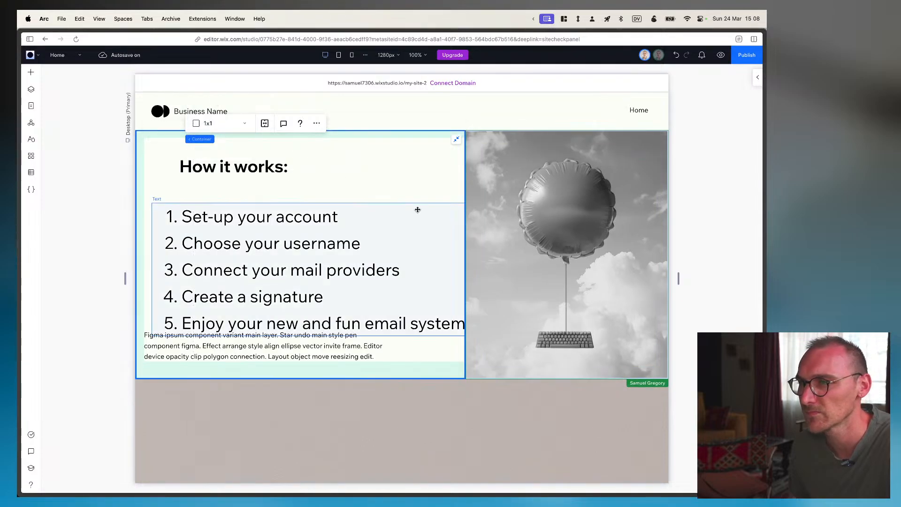
# Align the "How it works:" heading to the text container's upper-left corner and fit the numbered list between heading and paragraph
pyautogui.moveTo(240, 162); pyautogui.dragTo(205, 147)
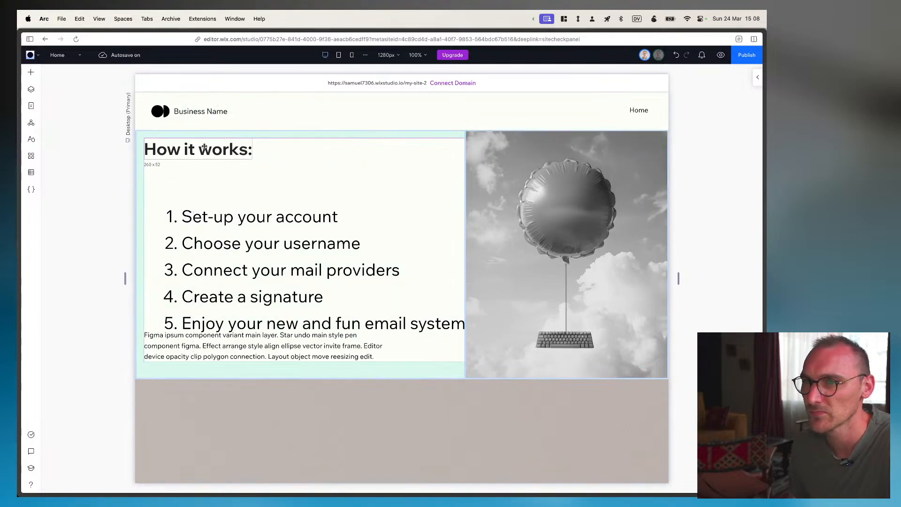
pyautogui.moveTo(227, 241)
pyautogui.mouseDown()
pyautogui.moveTo(211, 225)
pyautogui.moveTo(223, 226)
pyautogui.mouseUp()
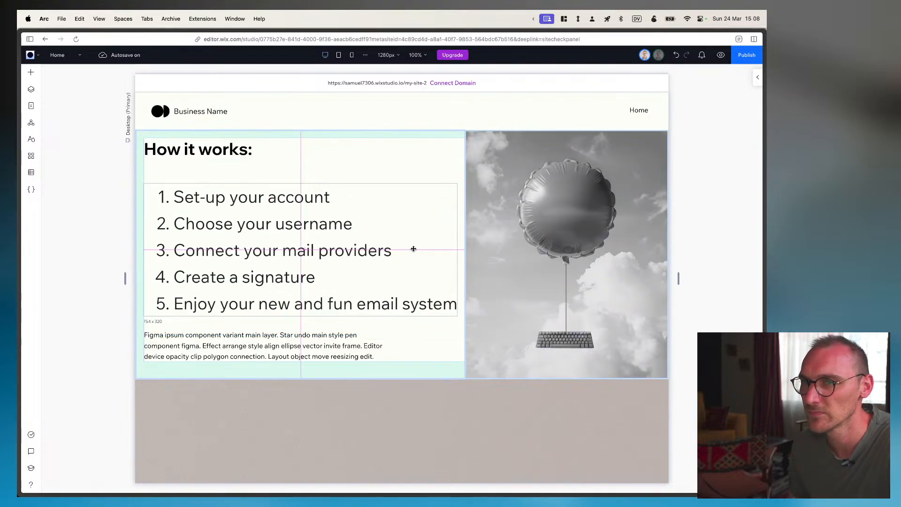
pyautogui.moveTo(415, 248); pyautogui.dragTo(415, 250)
pyautogui.click(388, 163)
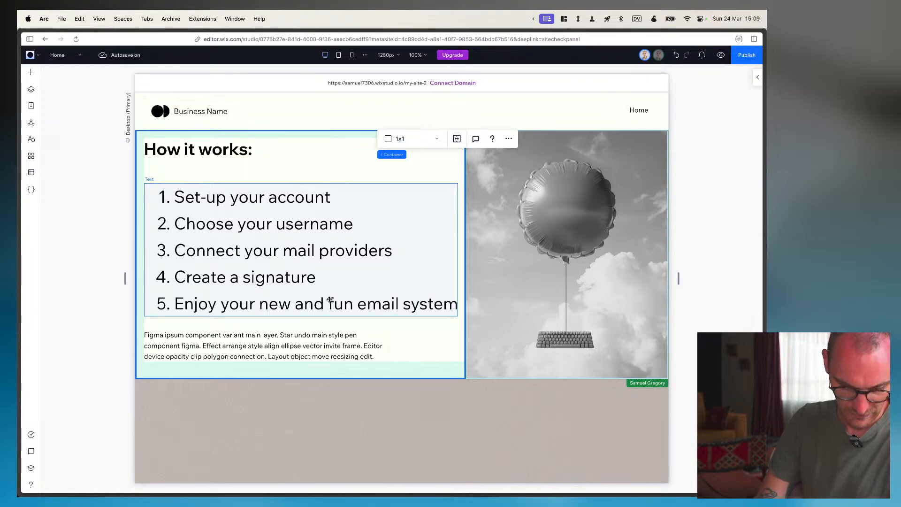
pyautogui.click(75, 190)
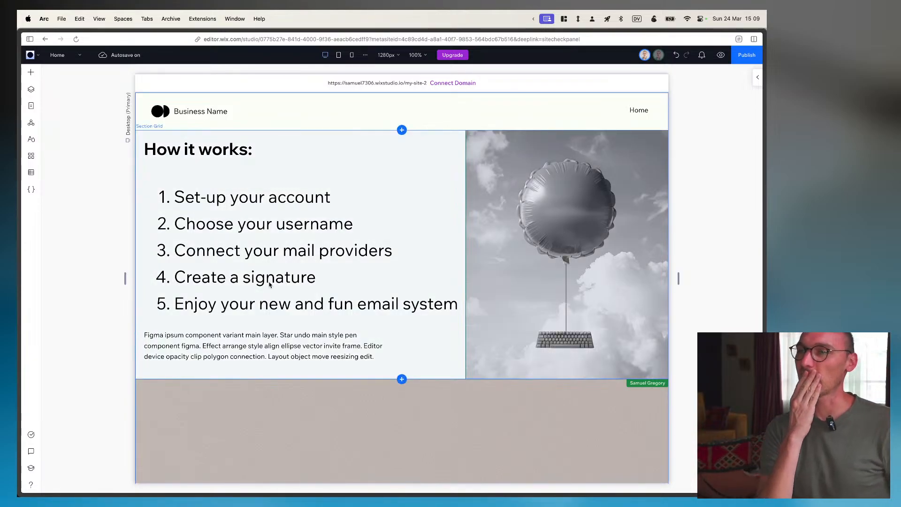
pyautogui.click(305, 245)
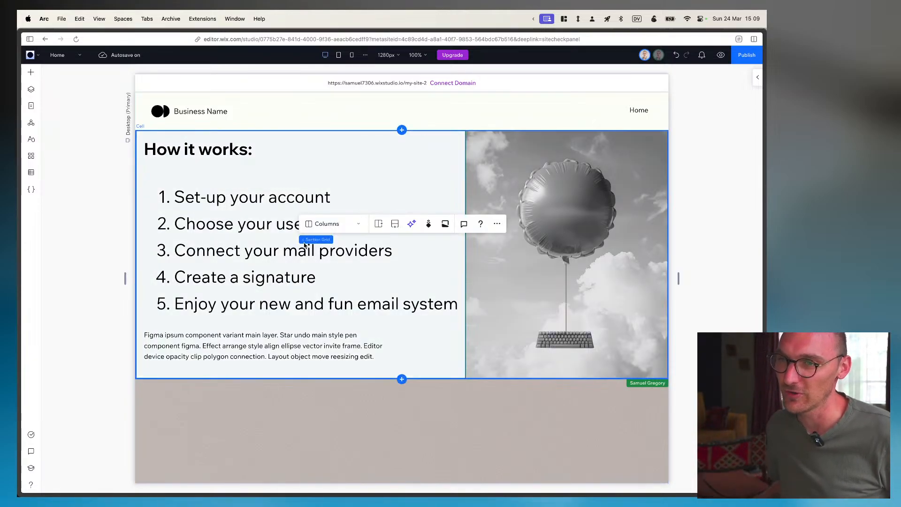
# Switch to Figma, copy the green section rectangle's color #59FFA0, and look over the testimonials section below it
pyautogui.press('super+Tab')
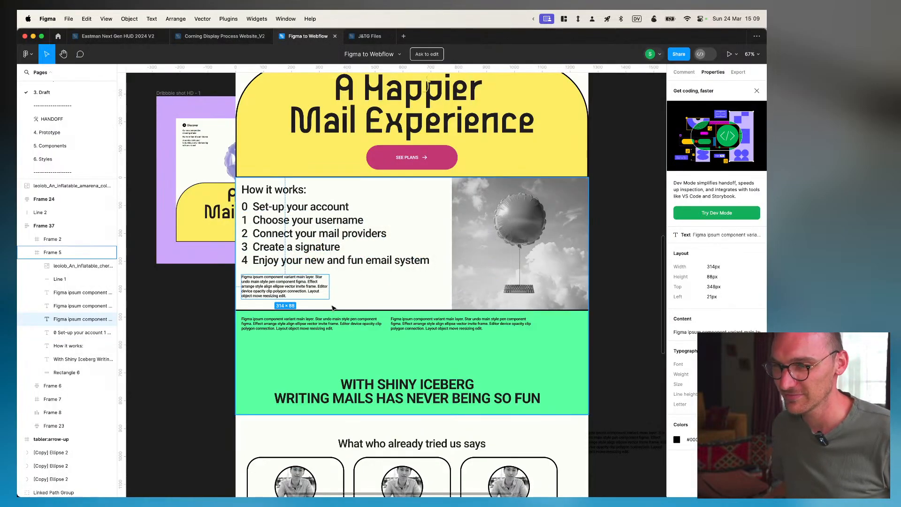
pyautogui.scroll(-2, 332, 307)
pyautogui.scroll(-2, 332, 307)
pyautogui.hscroll(-2, 332, 308)
pyautogui.click(275, 296)
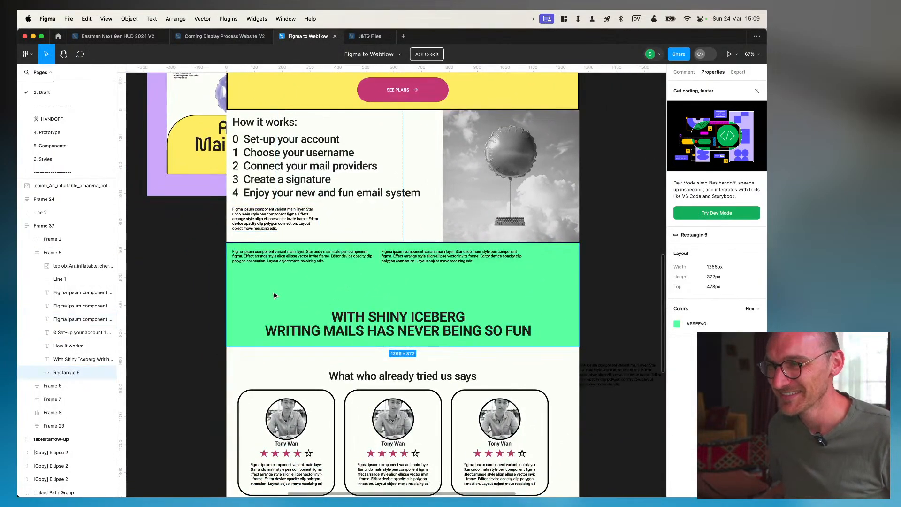
pyautogui.click(698, 323)
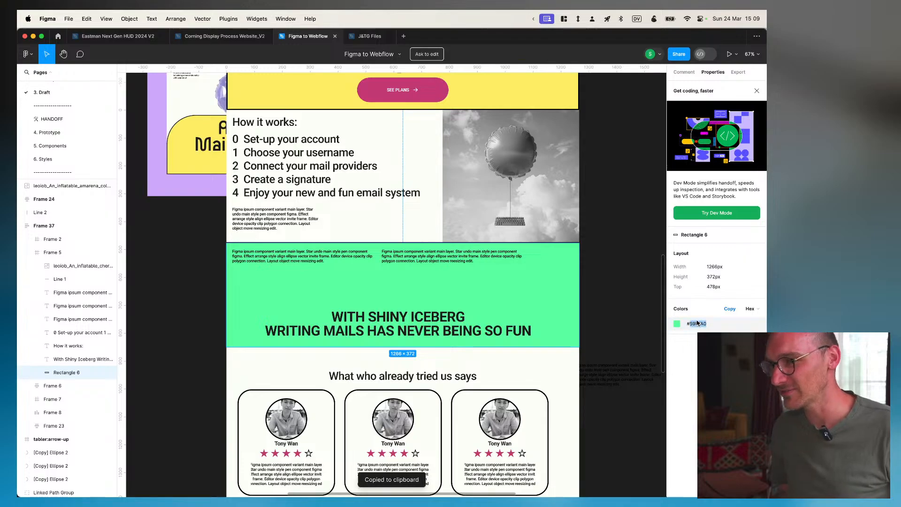
pyautogui.scroll(-5, 347, 357)
pyautogui.scroll(5, 347, 357)
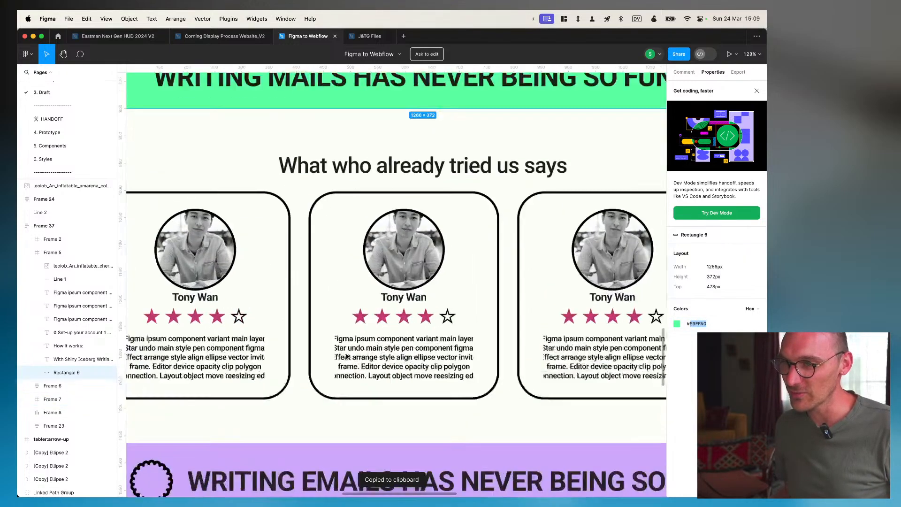
pyautogui.scroll(-3, 347, 357)
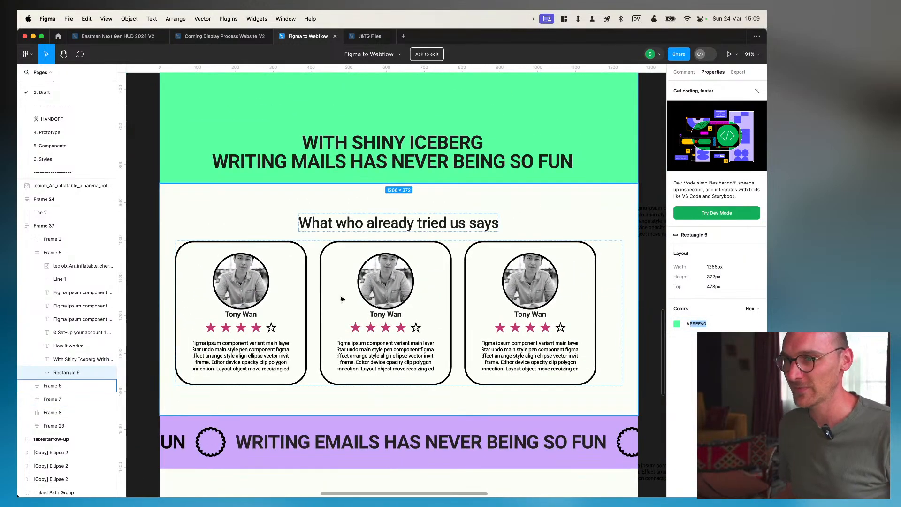
# Switch back to Wix Studio in the Arc browser, look through the editor's site tools and open the CMS
pyautogui.press('super+Tab')
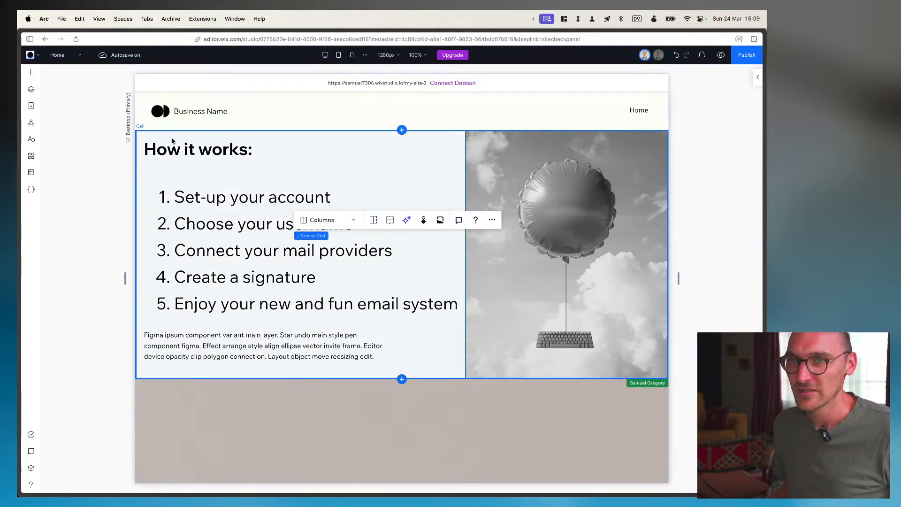
pyautogui.click(32, 90)
pyautogui.click(31, 106)
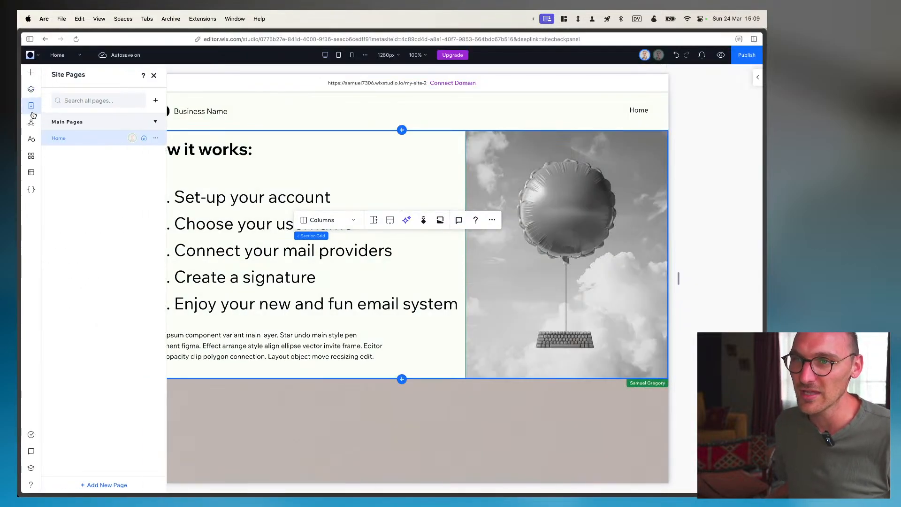
pyautogui.click(32, 123)
pyautogui.click(31, 139)
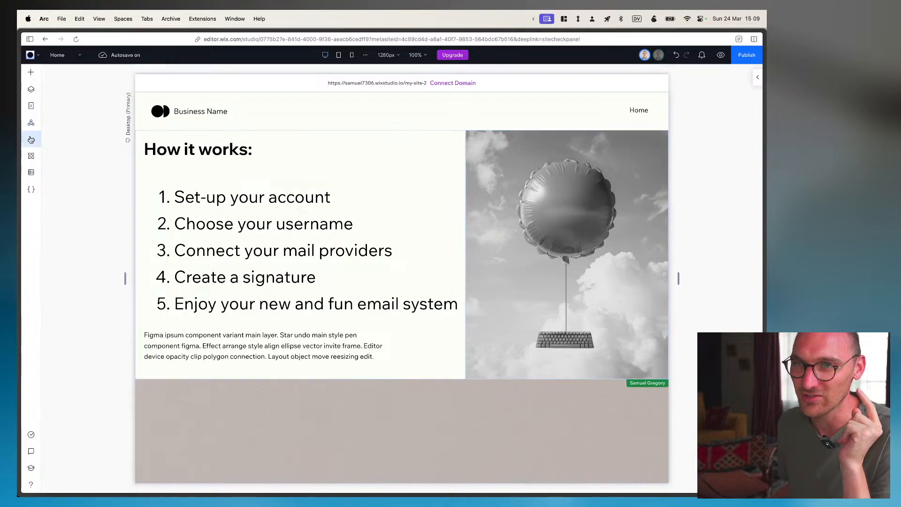
pyautogui.click(31, 156)
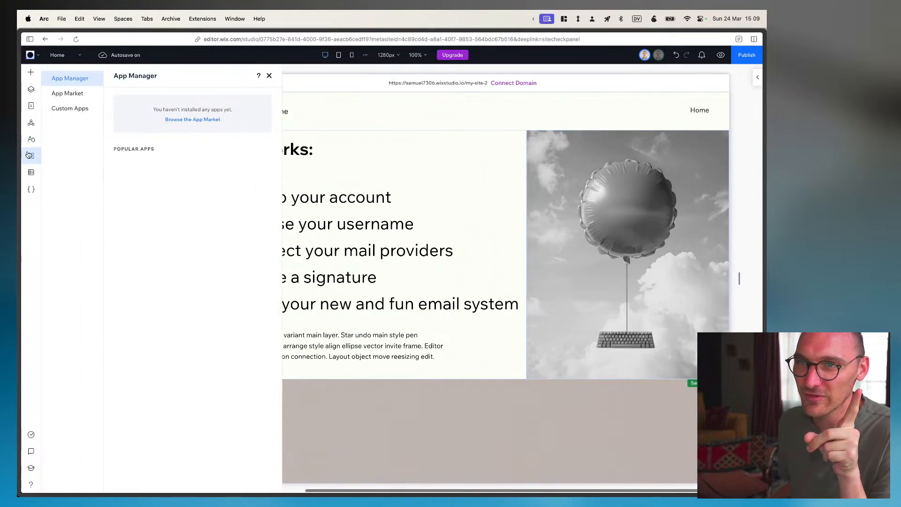
pyautogui.click(31, 189)
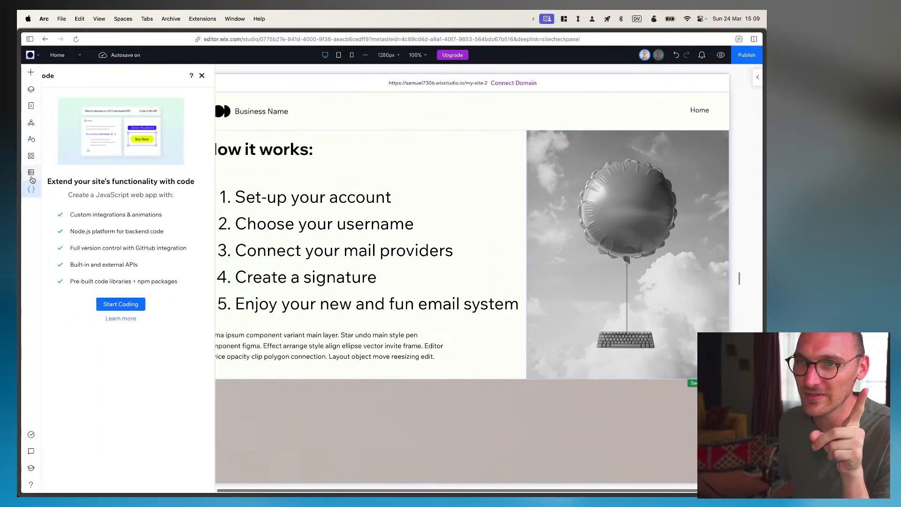
pyautogui.click(31, 172)
# Dismiss the notice about the improved code experience and show the site's CMS collections
pyautogui.click(109, 282)
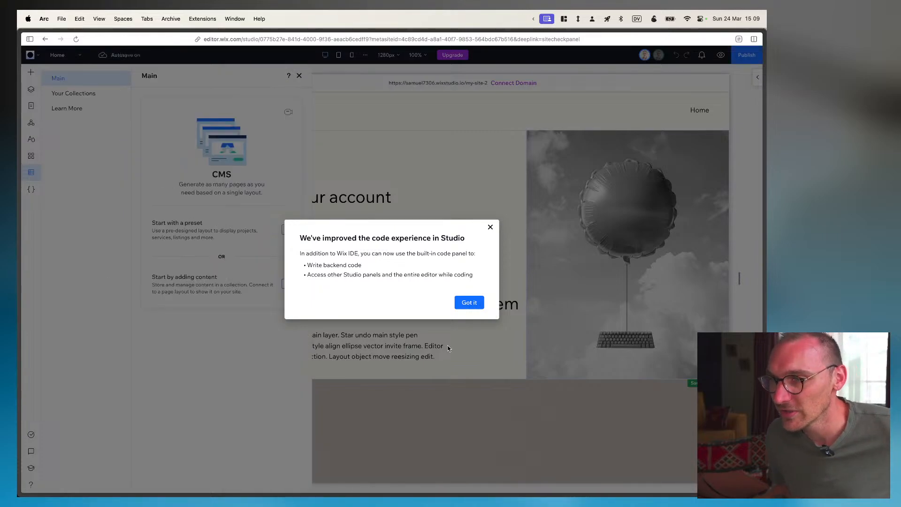
pyautogui.click(469, 302)
pyautogui.click(71, 94)
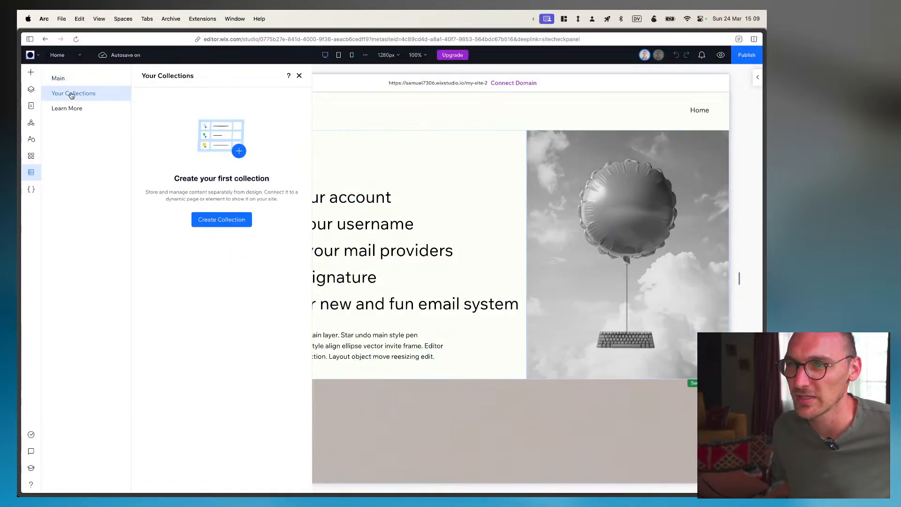
# Start a new CMS collection from scratch and name it Reviews
pyautogui.click(223, 223)
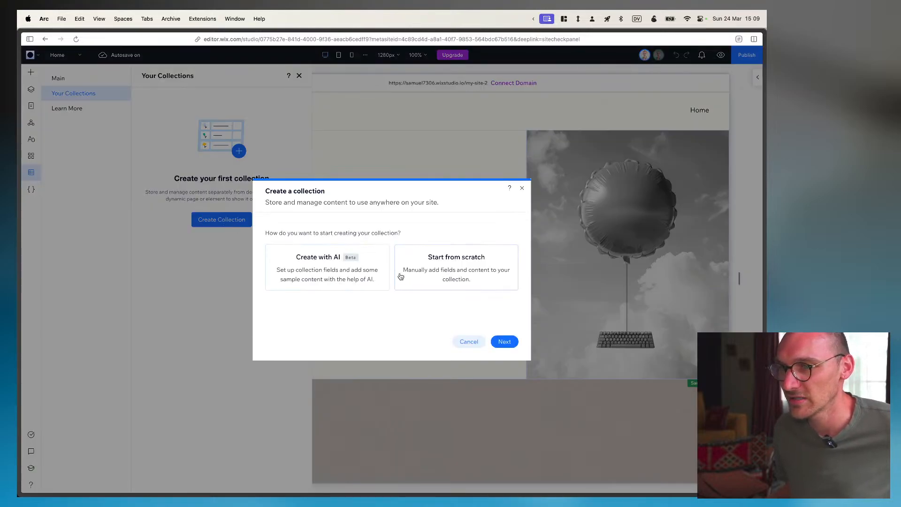
pyautogui.click(332, 272)
pyautogui.click(455, 272)
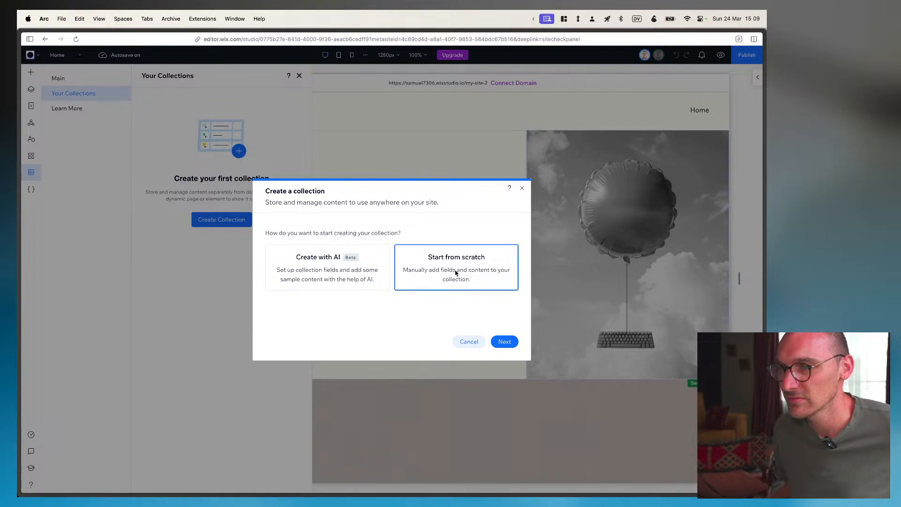
pyautogui.click(503, 342)
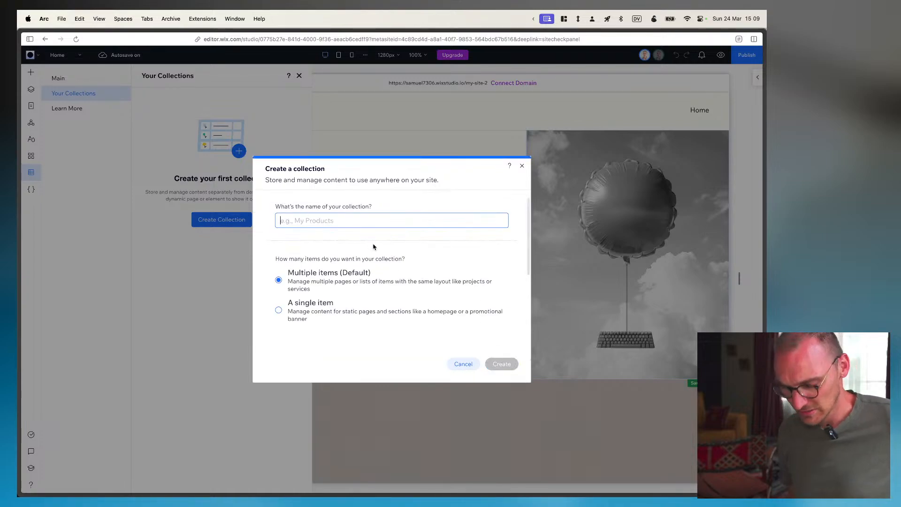
pyautogui.write('Reviews')
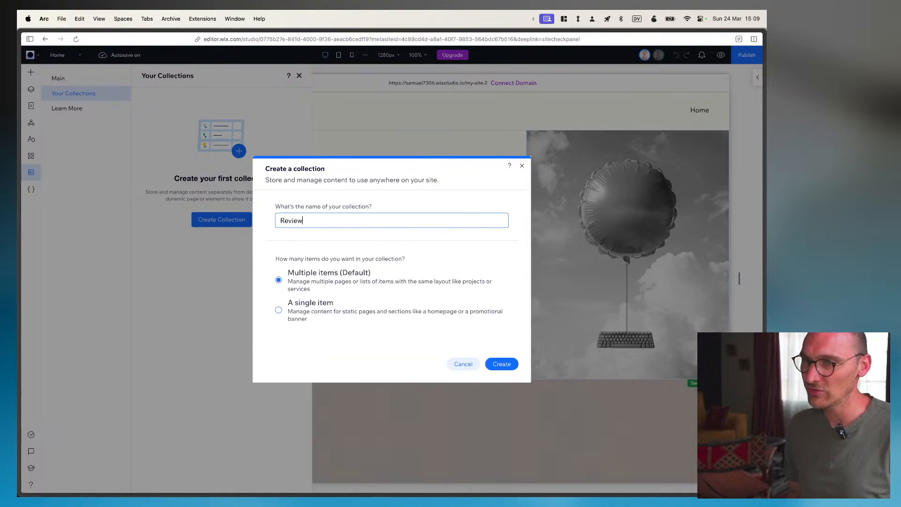
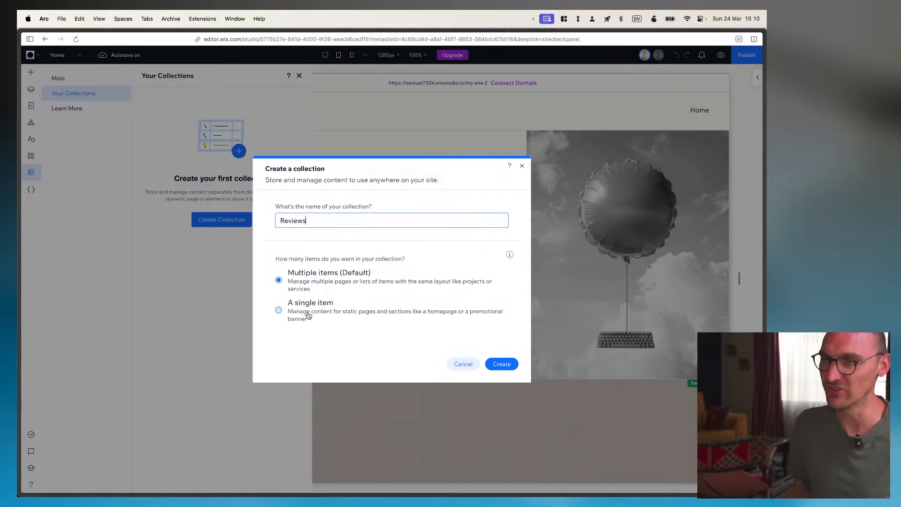
# Create the Reviews collection with the default multiple-items option
pyautogui.click(507, 368)
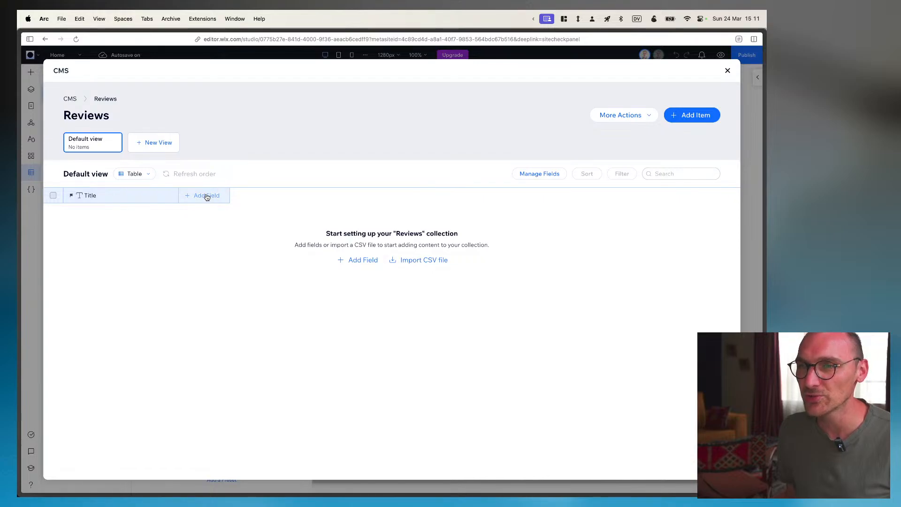
pyautogui.press('super+Tab')
pyautogui.press('super+Tab')
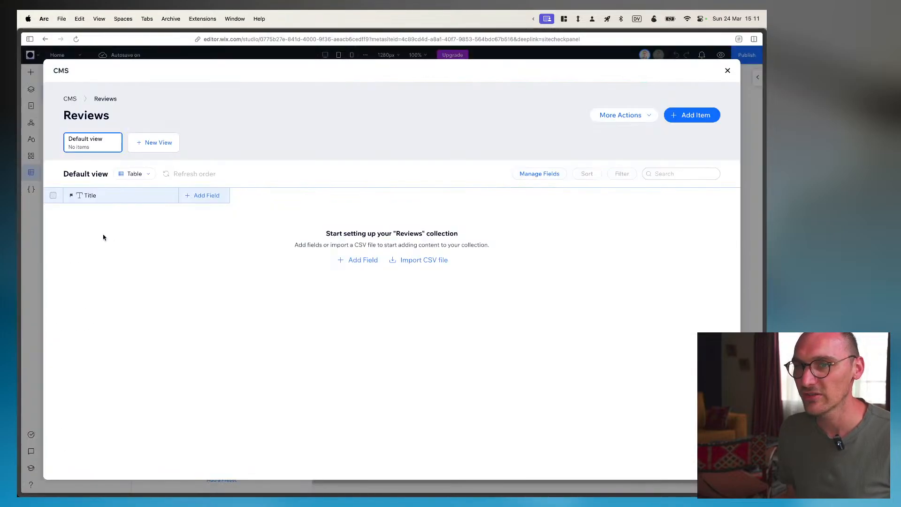
# Rename the primary Title field of the Reviews collection to Name and save it, checking its validation and default value options
pyautogui.click(88, 199)
pyautogui.click(99, 214)
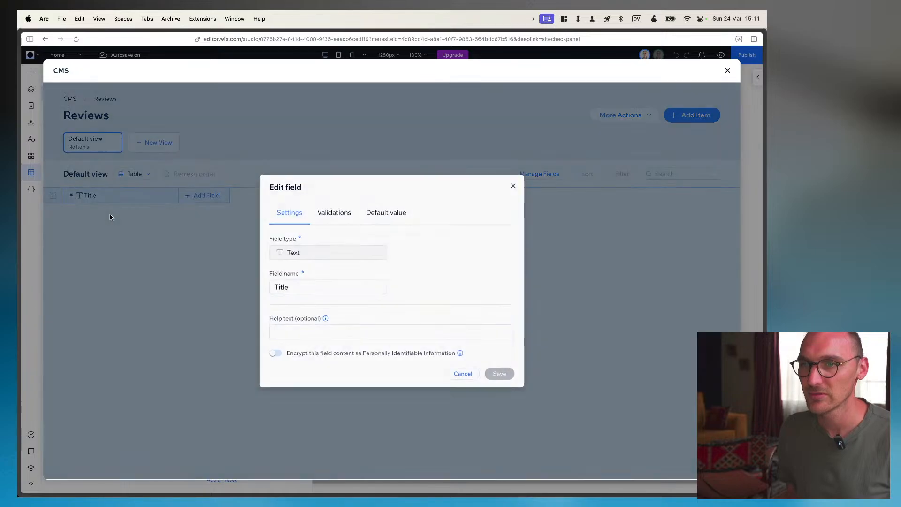
pyautogui.doubleClick(309, 251)
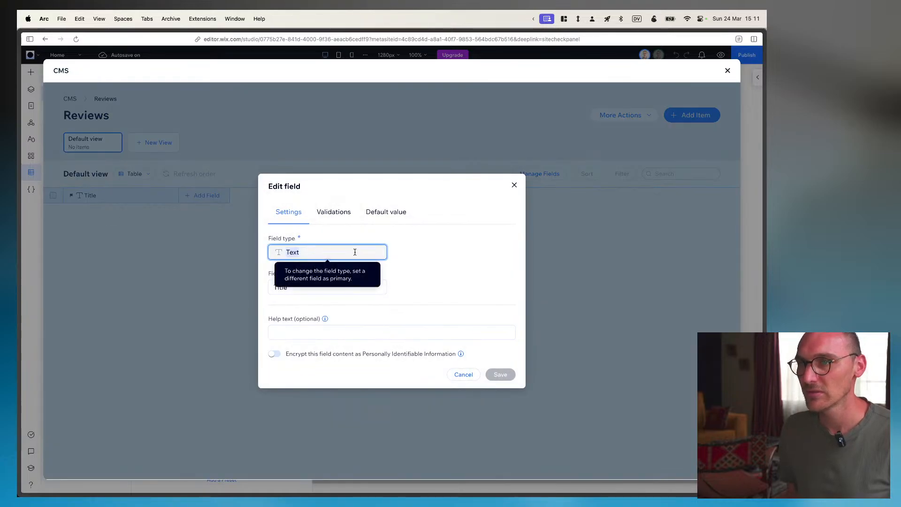
pyautogui.click(332, 292)
pyautogui.doubleClick(334, 293)
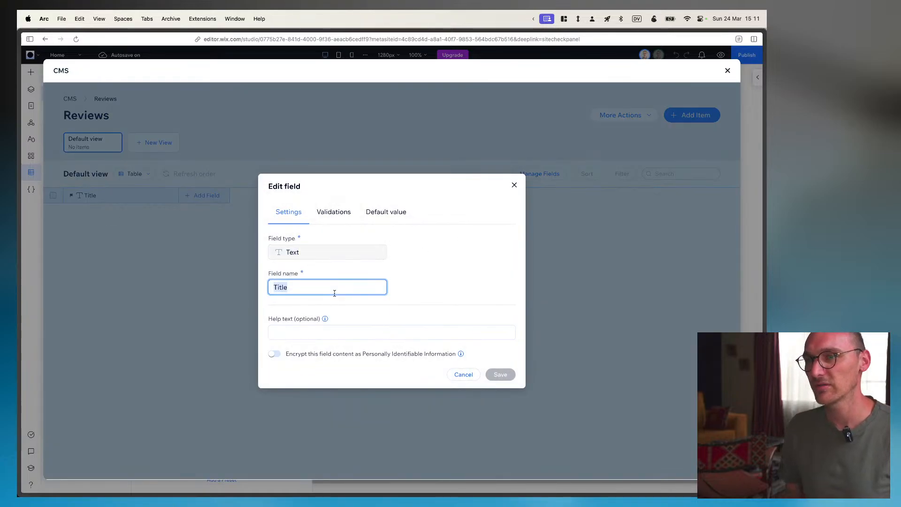
pyautogui.write('Name')
pyautogui.click(323, 212)
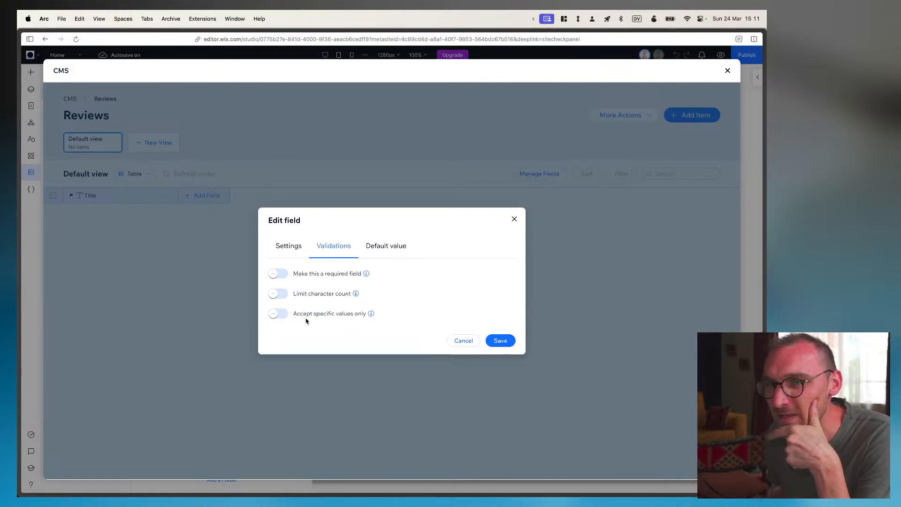
pyautogui.click(387, 246)
pyautogui.click(290, 264)
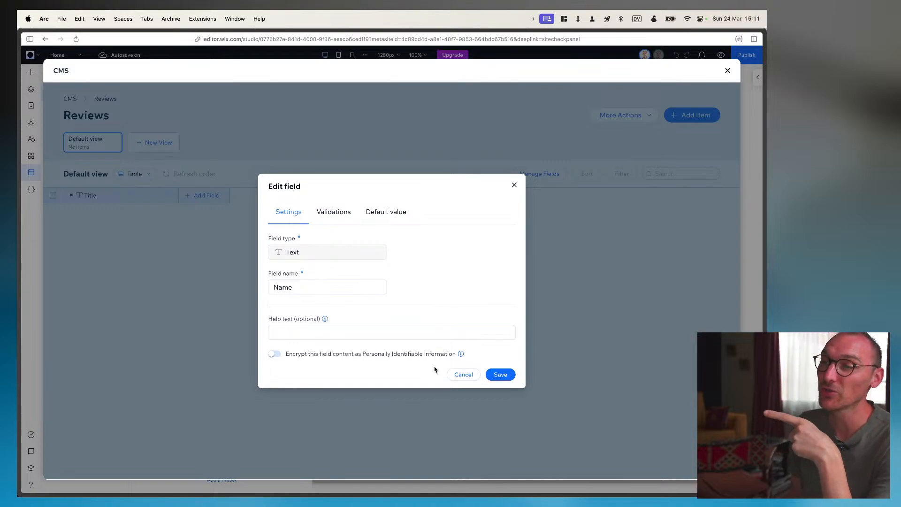
pyautogui.moveTo(462, 357)
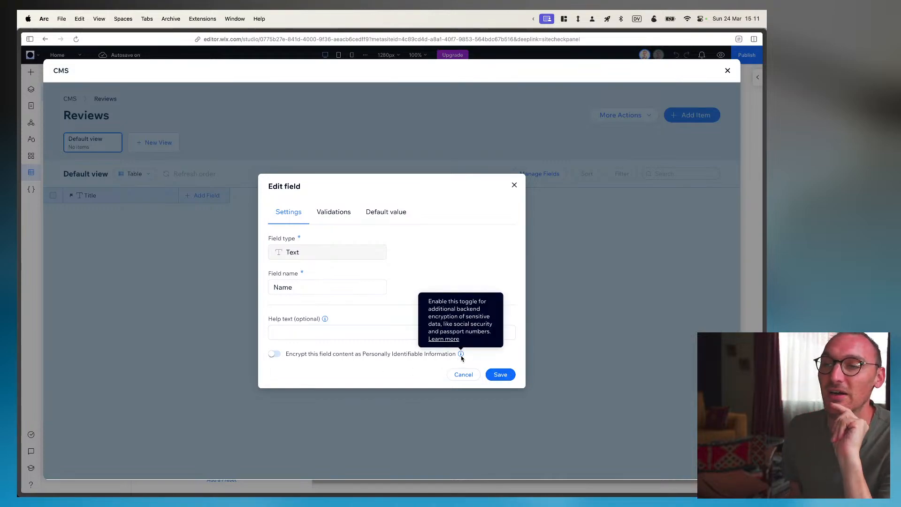
pyautogui.click(500, 374)
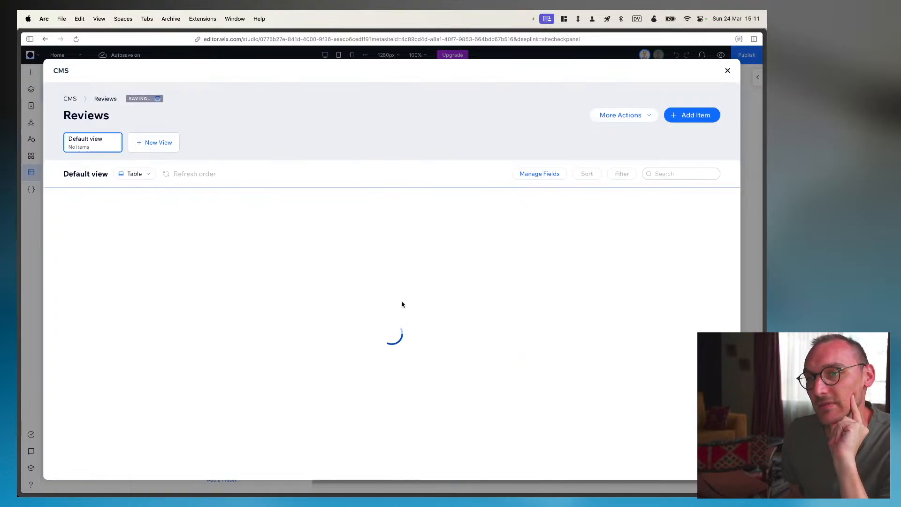
# Start a new field in the Reviews collection and choose Image as its field type after reviewing the available types
pyautogui.click(198, 199)
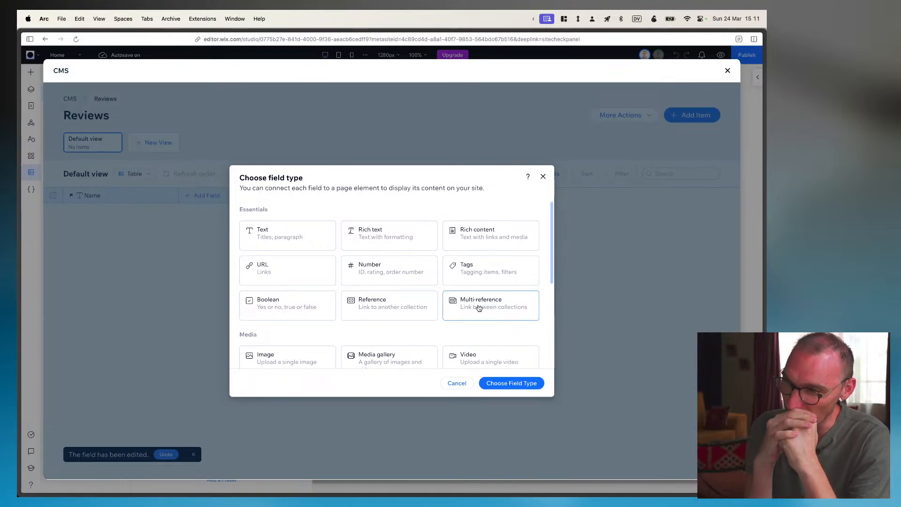
pyautogui.scroll(-2, 479, 308)
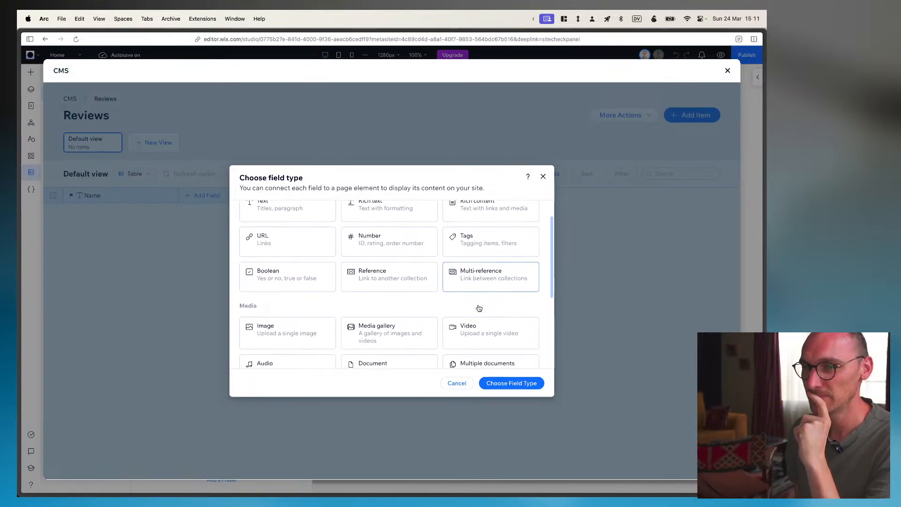
pyautogui.scroll(-1, 288, 310)
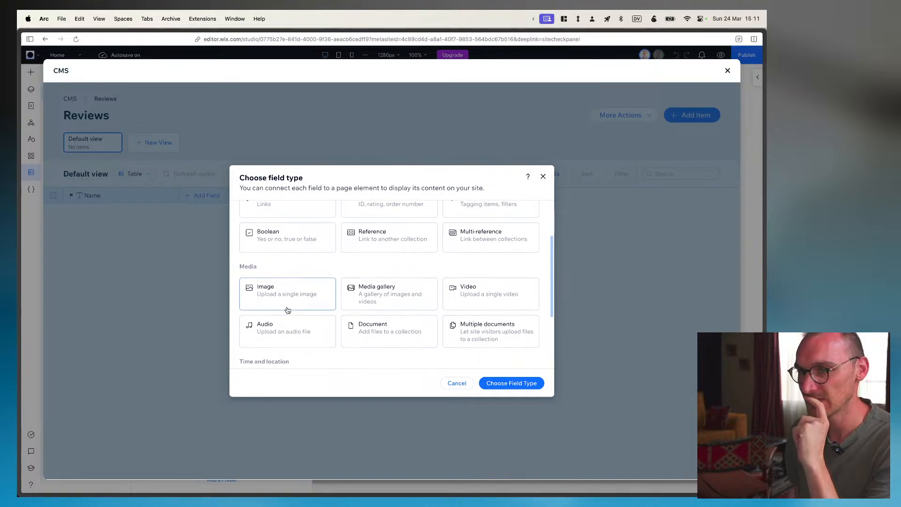
pyautogui.scroll(-1, 403, 298)
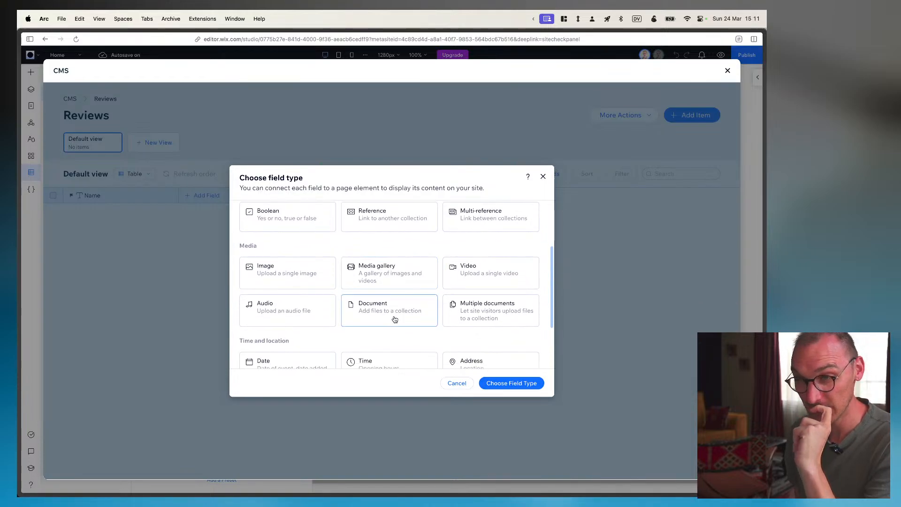
pyautogui.scroll(-4, 359, 326)
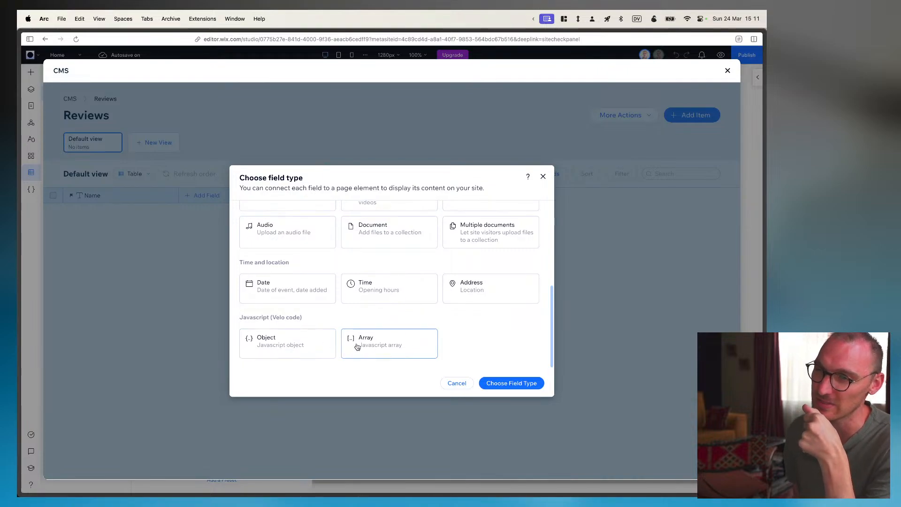
pyautogui.scroll(7, 357, 347)
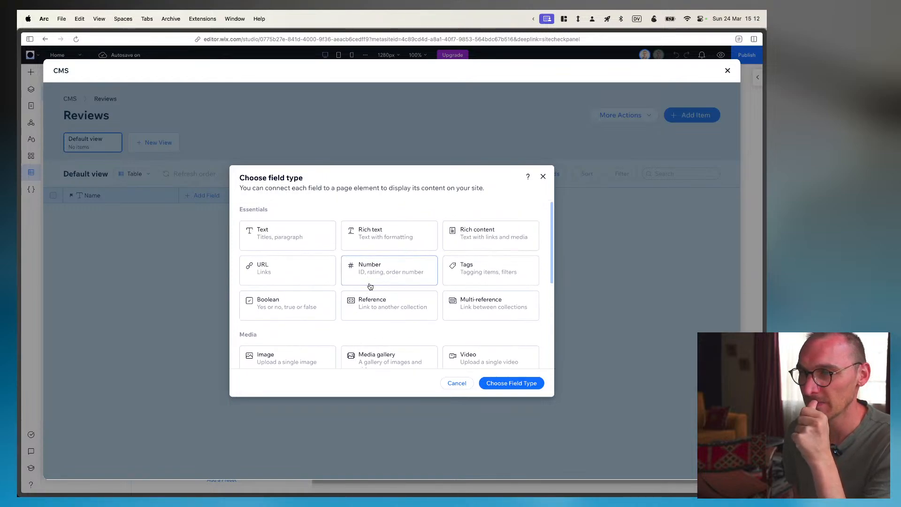
pyautogui.scroll(-1, 308, 328)
pyautogui.click(308, 330)
pyautogui.click(505, 385)
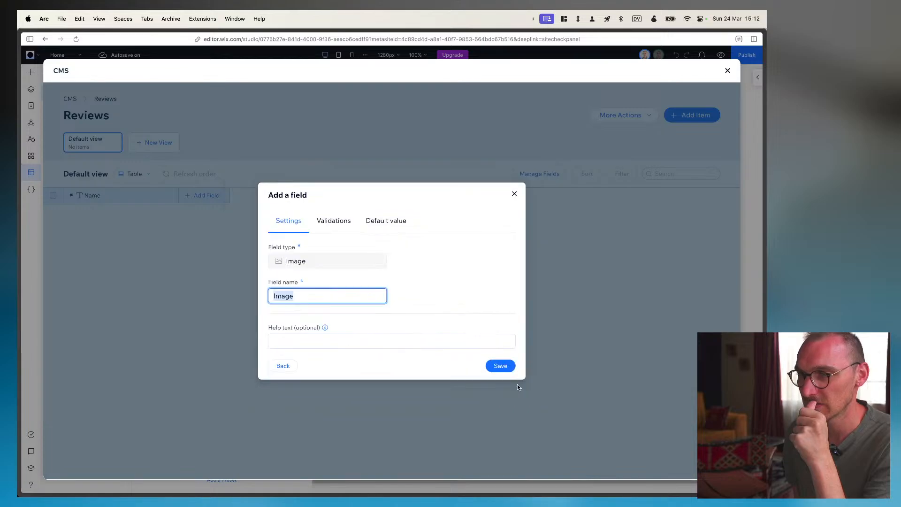
# Name the image field Photo, make it required, and save it without a default image
pyautogui.write('Photo')
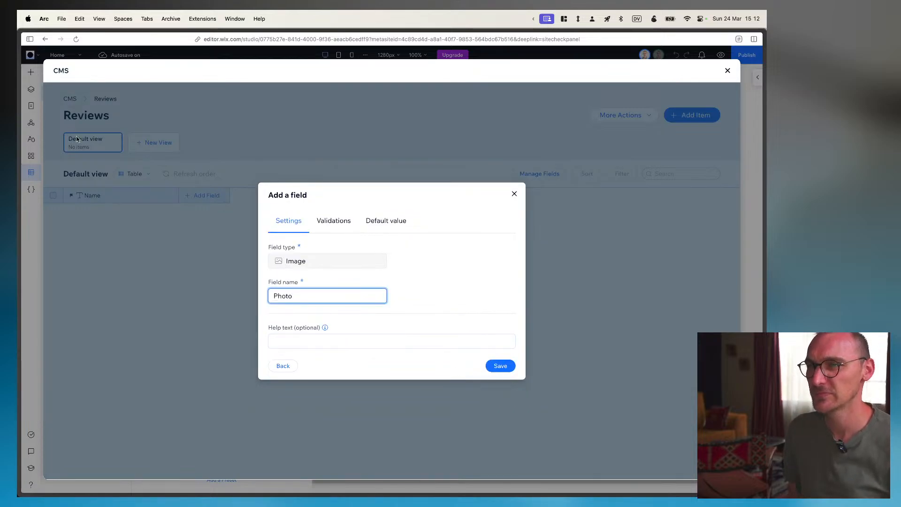
pyautogui.click(335, 221)
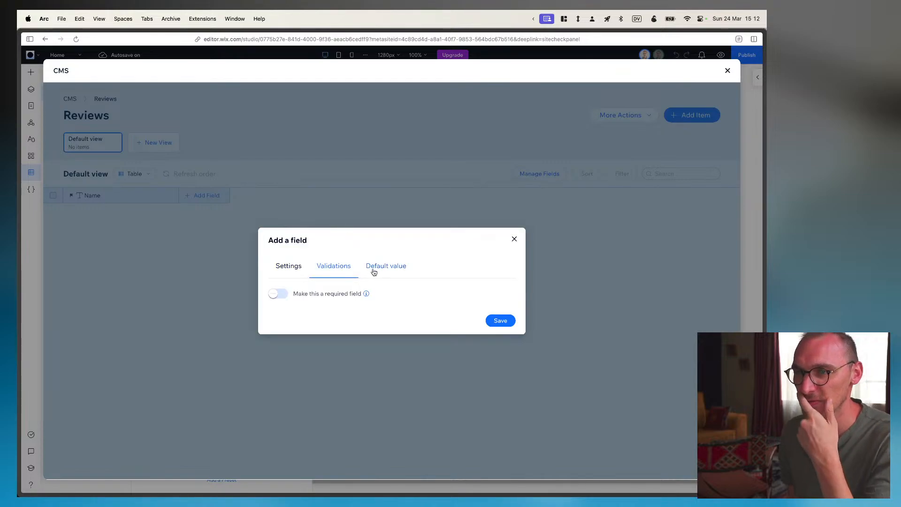
pyautogui.click(317, 296)
pyautogui.click(389, 264)
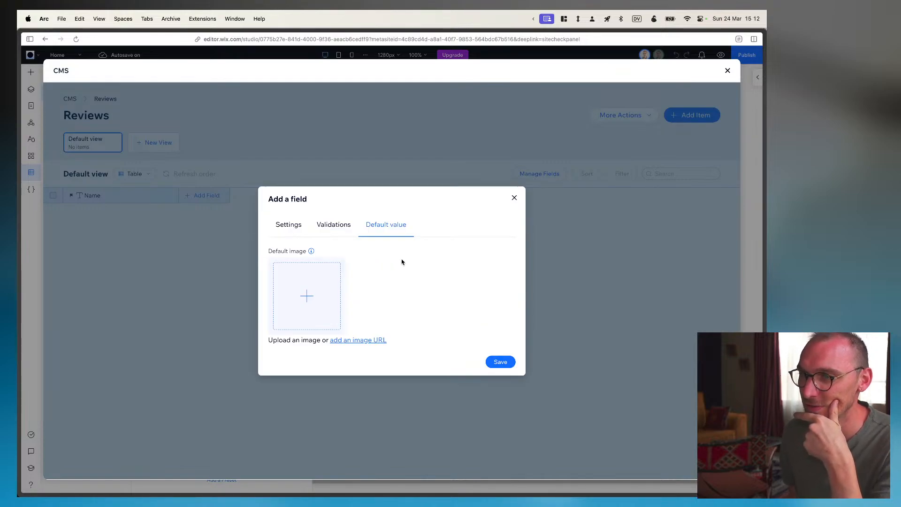
pyautogui.click(293, 227)
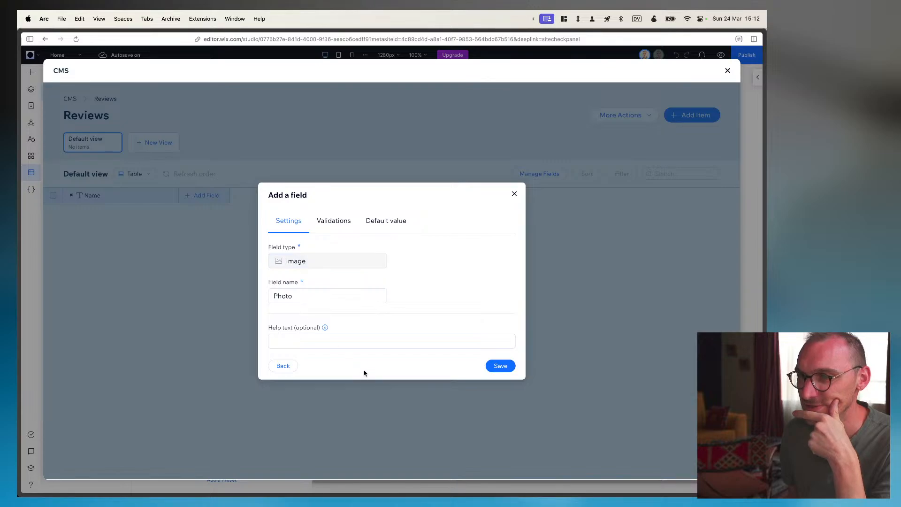
pyautogui.click(498, 366)
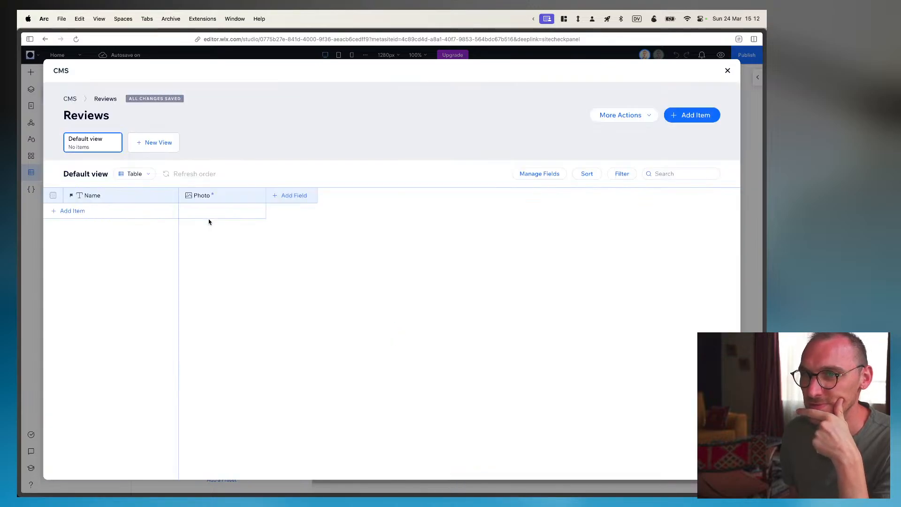
# Start another field, switch to the Figma design to examine the content of the middle testimonial card, and return to the field types
pyautogui.click(289, 201)
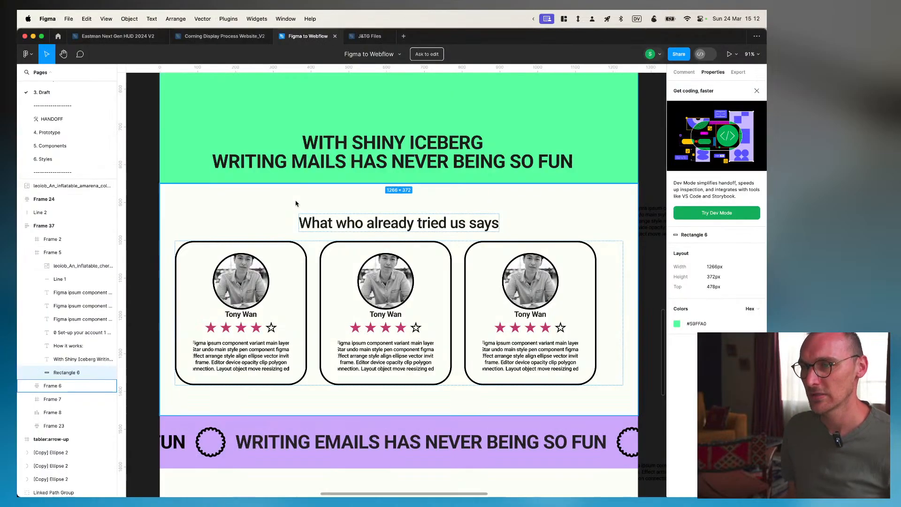
pyautogui.click(392, 356)
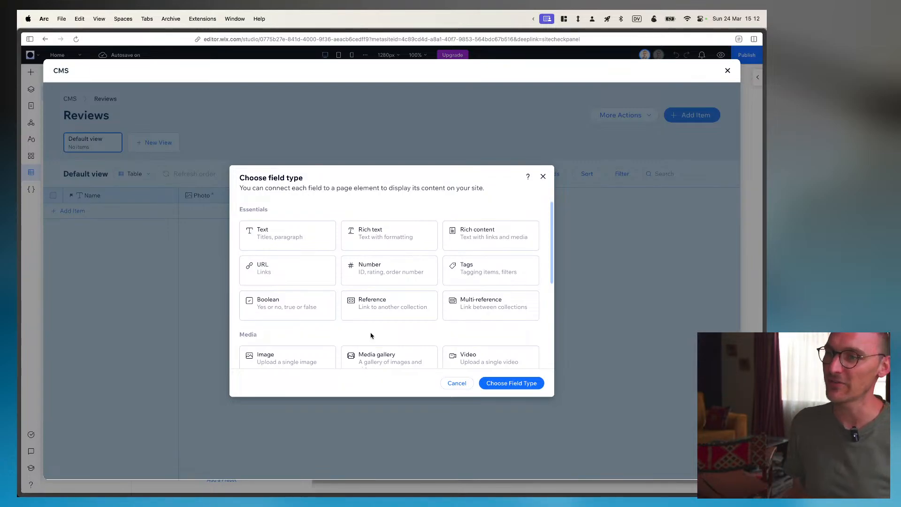
pyautogui.press('super+Tab')
pyautogui.doubleClick(361, 356)
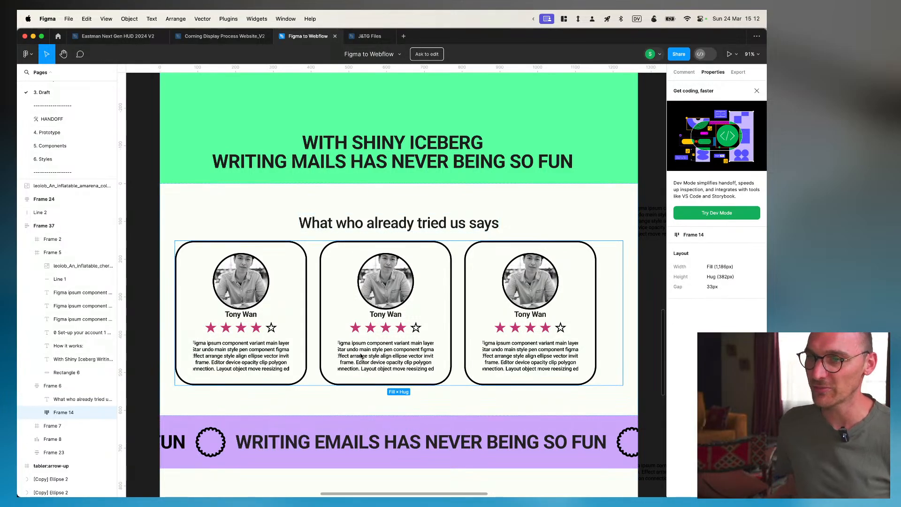
pyautogui.doubleClick(361, 356)
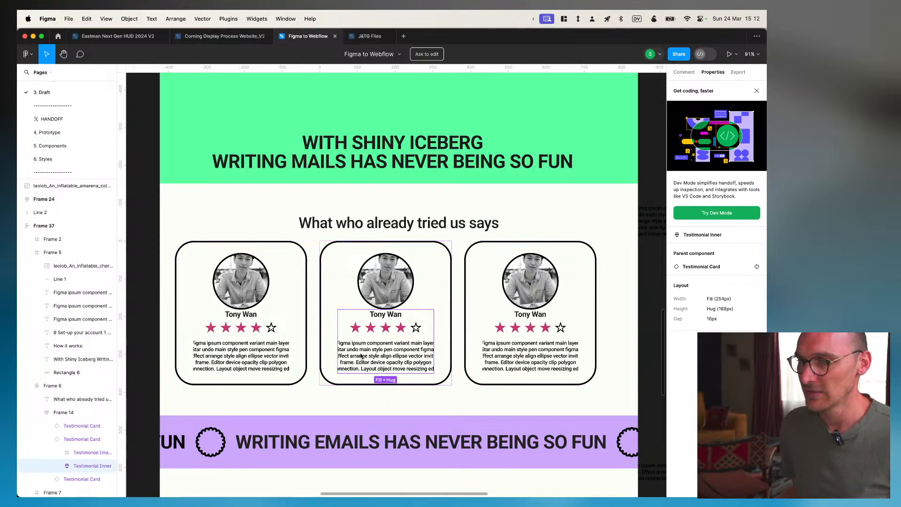
pyautogui.press('super+Tab')
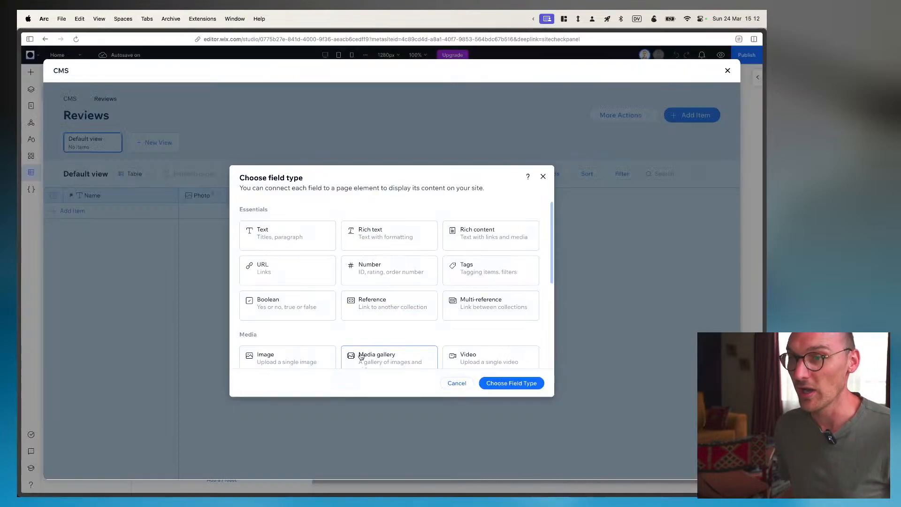
pyautogui.press('super+Tab')
pyautogui.press('super+Tab')
pyautogui.click(398, 245)
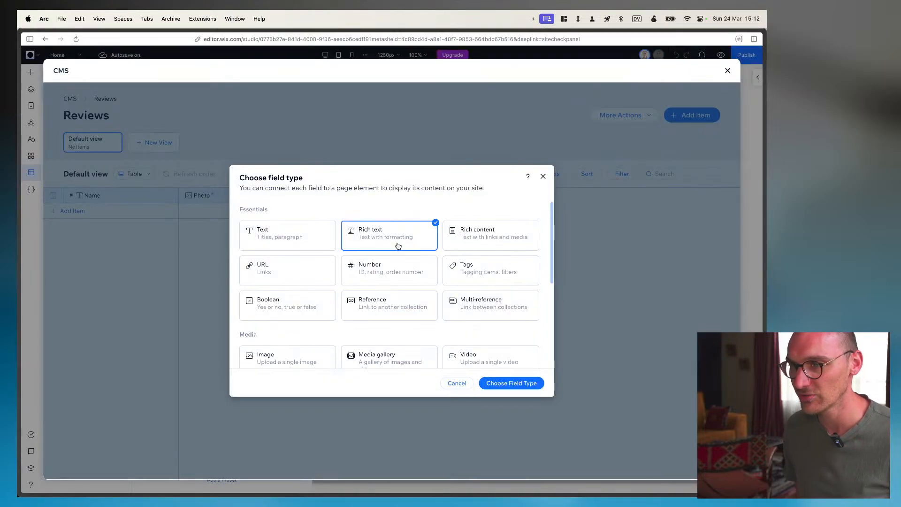
pyautogui.click(316, 249)
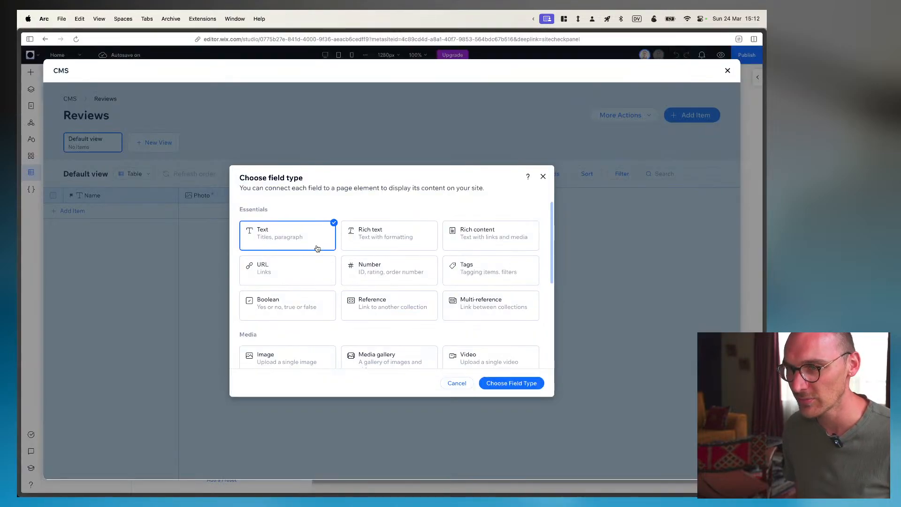
pyautogui.click(511, 383)
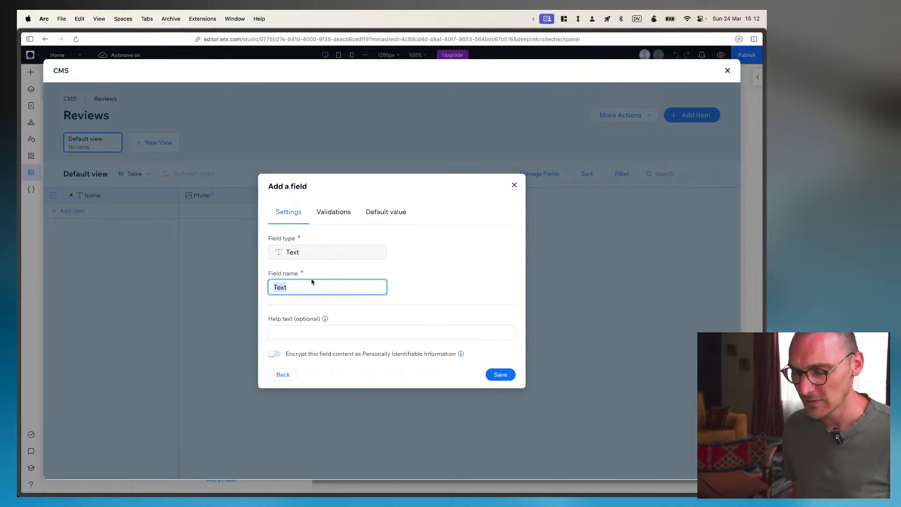
pyautogui.write('Review')
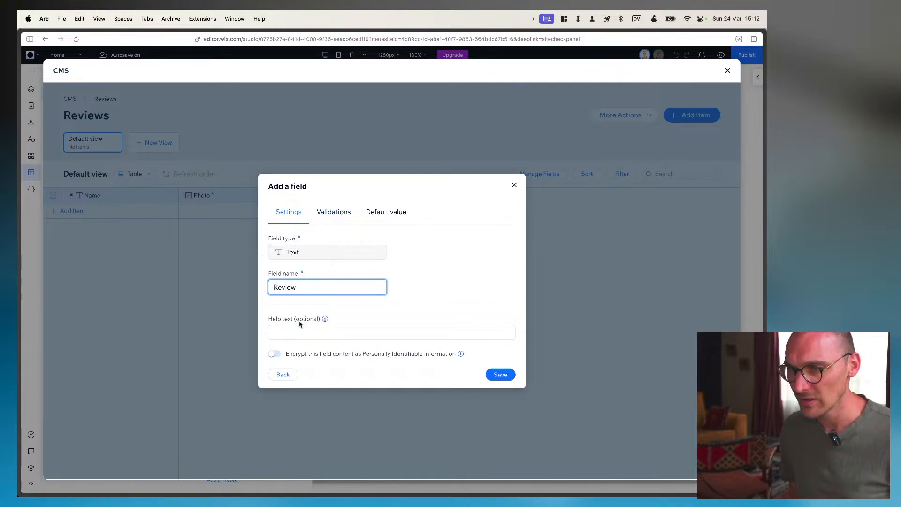
pyautogui.click(334, 211)
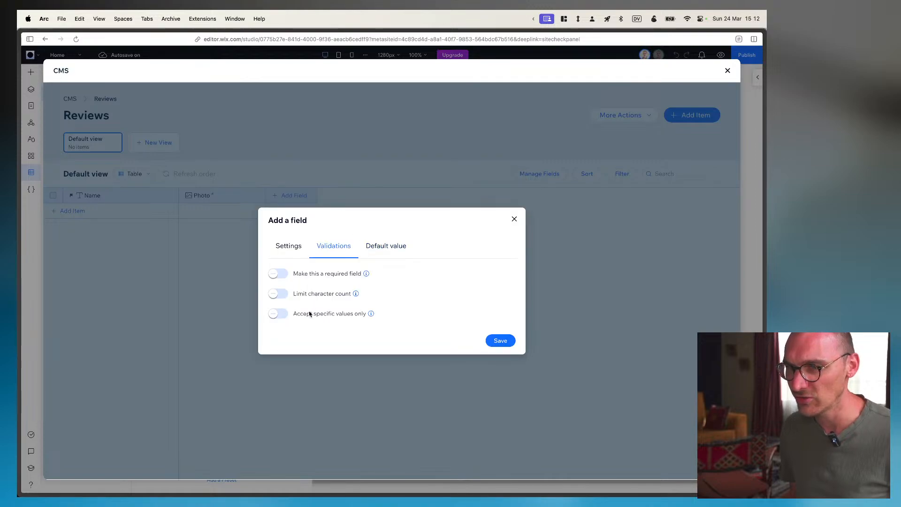
pyautogui.click(383, 253)
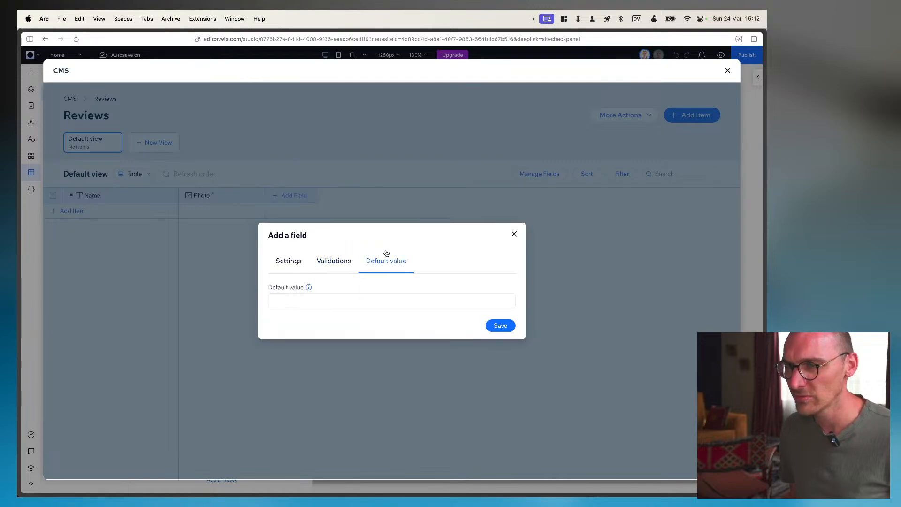
pyautogui.click(282, 263)
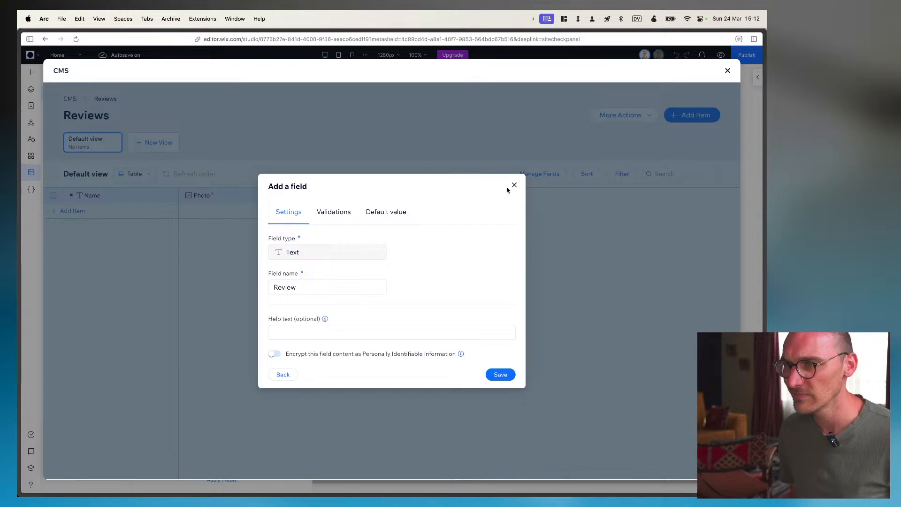
pyautogui.click(514, 185)
# Add a text field named Review to the Reviews collection and save it
pyautogui.click(299, 198)
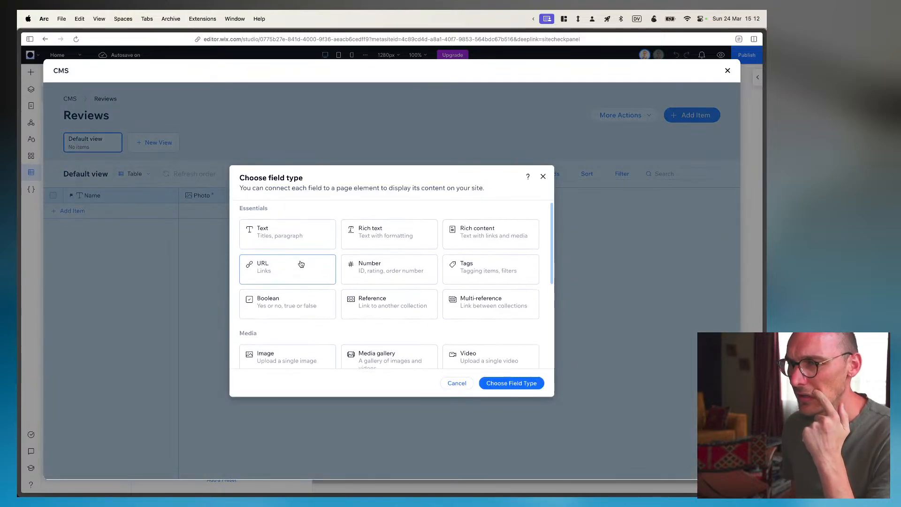
pyautogui.scroll(-3, 479, 243)
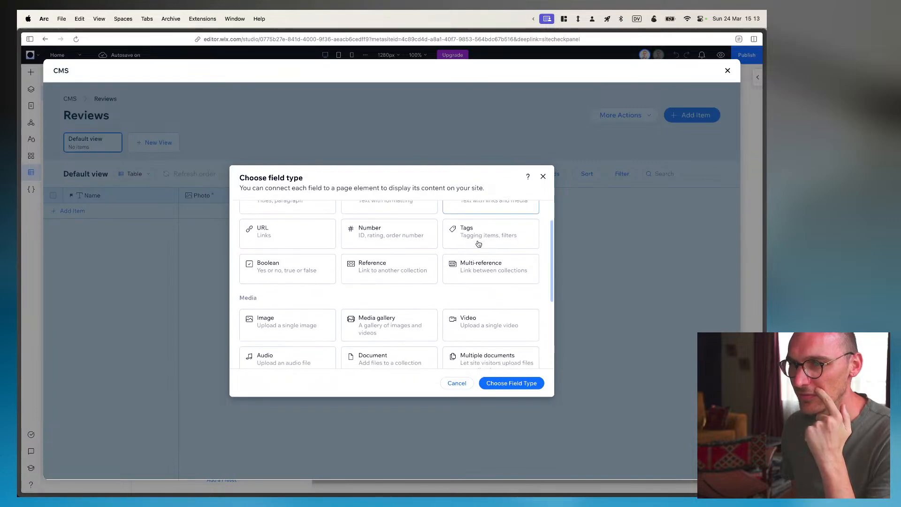
pyautogui.scroll(-4, 478, 243)
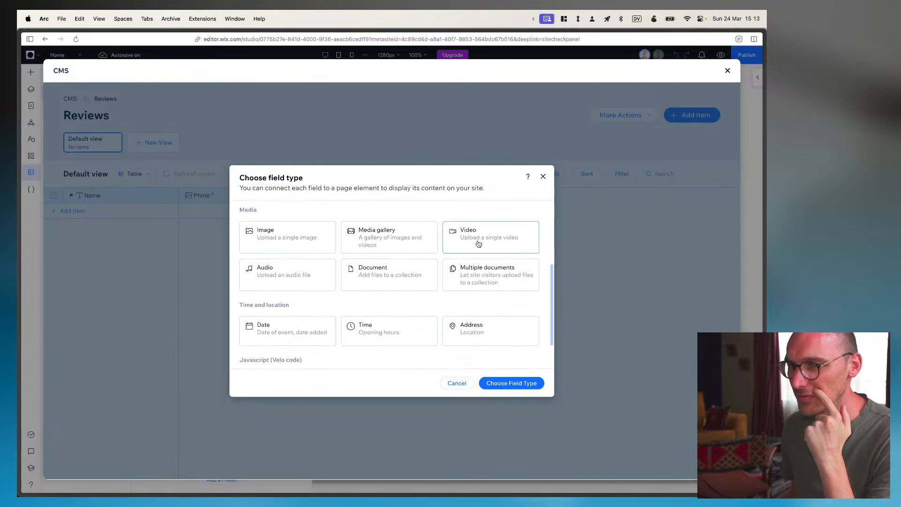
pyautogui.scroll(7, 478, 243)
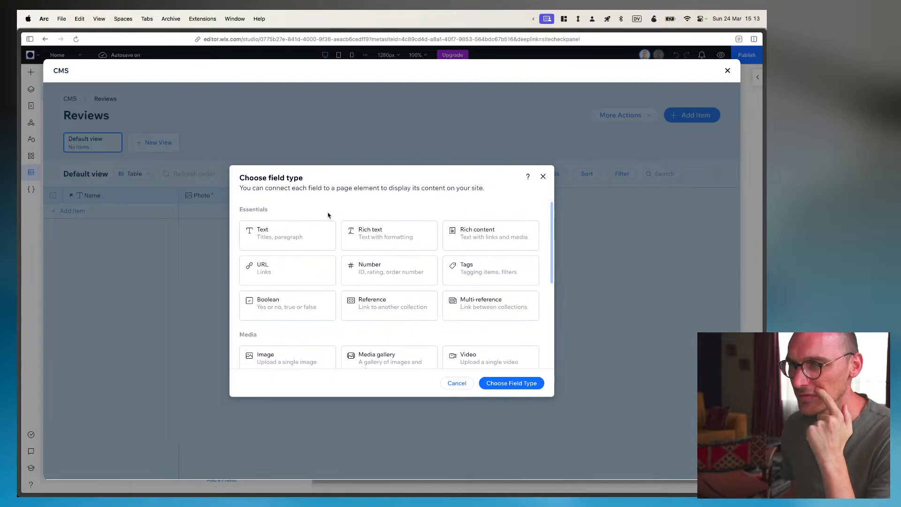
pyautogui.click(312, 236)
pyautogui.click(503, 383)
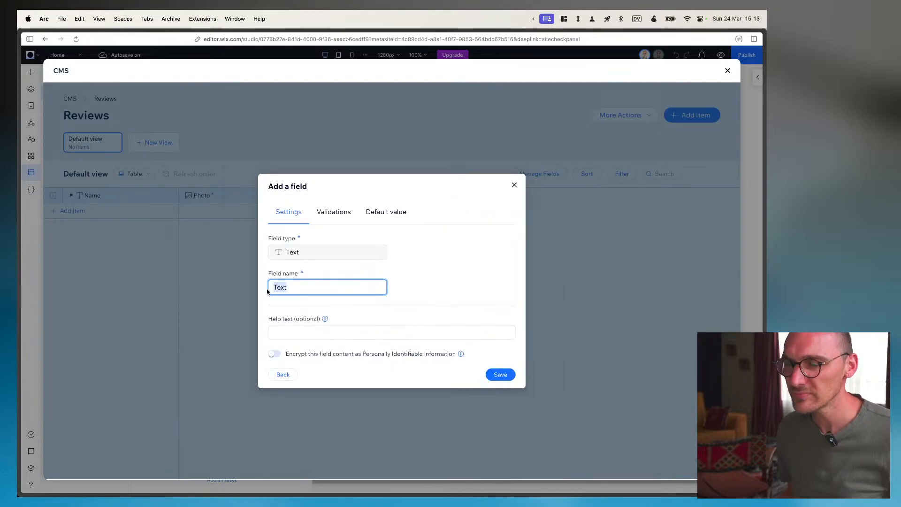
pyautogui.write('Review')
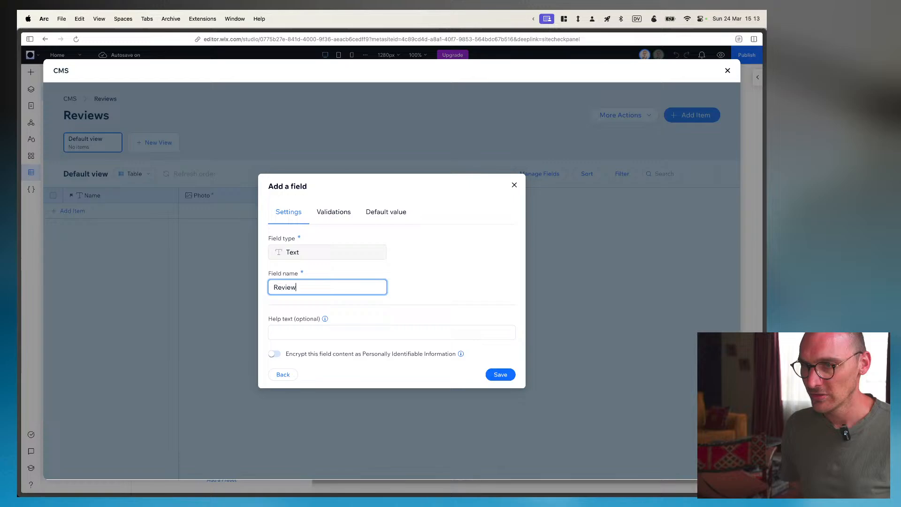
pyautogui.click(500, 375)
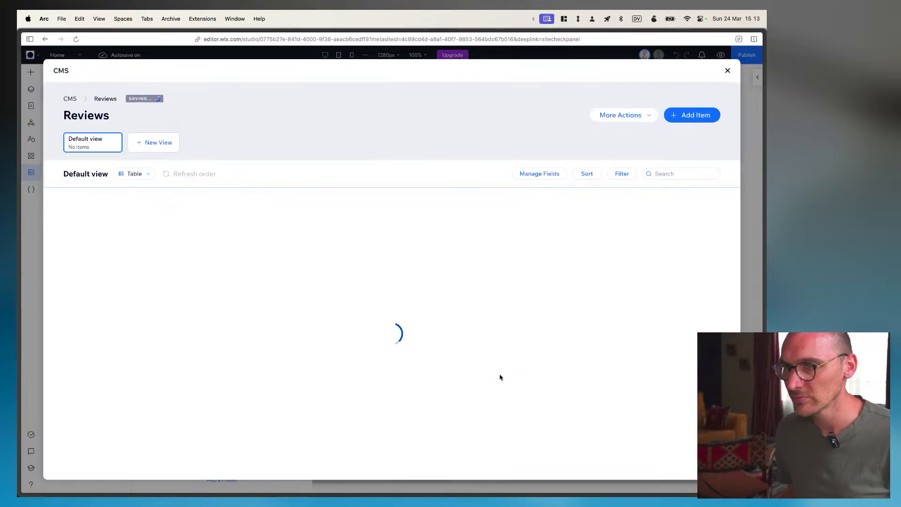
# Start another field in the Reviews collection with the Number type and name it Rating
pyautogui.click(373, 201)
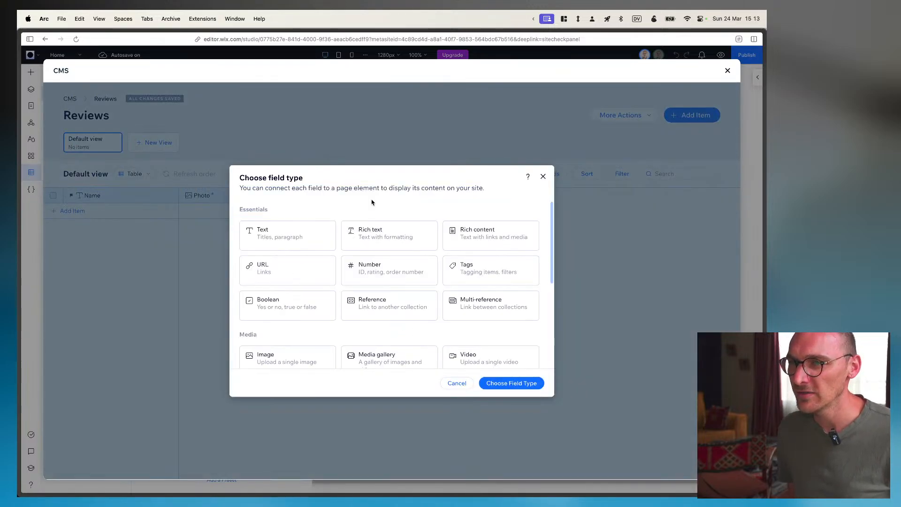
pyautogui.scroll(-1, 357, 299)
pyautogui.scroll(1, 356, 299)
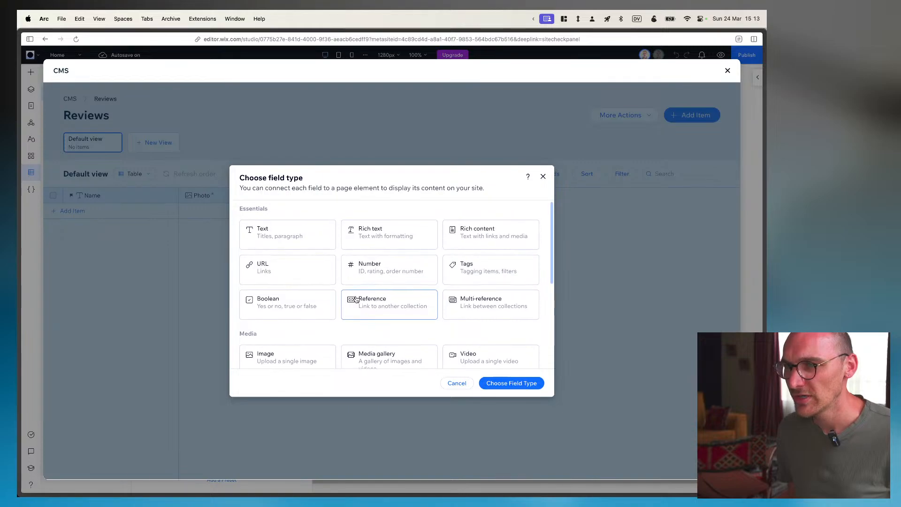
pyautogui.scroll(-1, 356, 300)
pyautogui.click(381, 269)
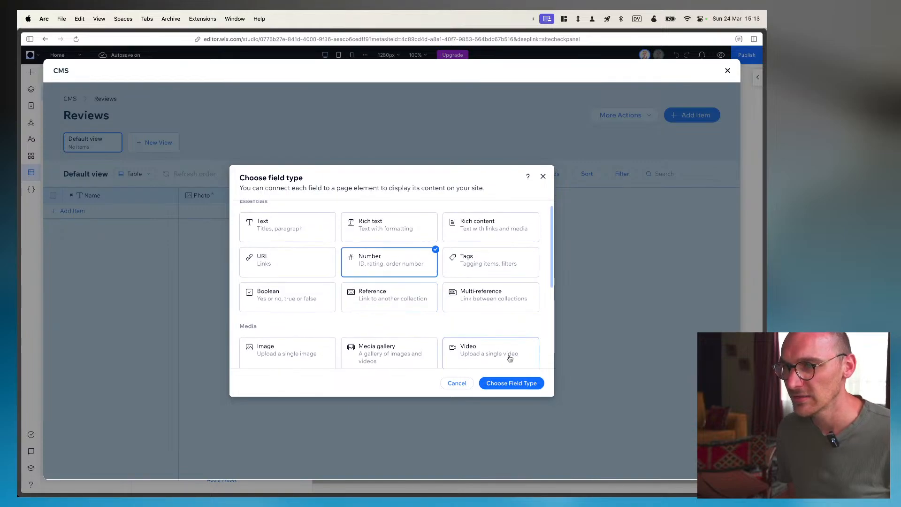
pyautogui.click(506, 383)
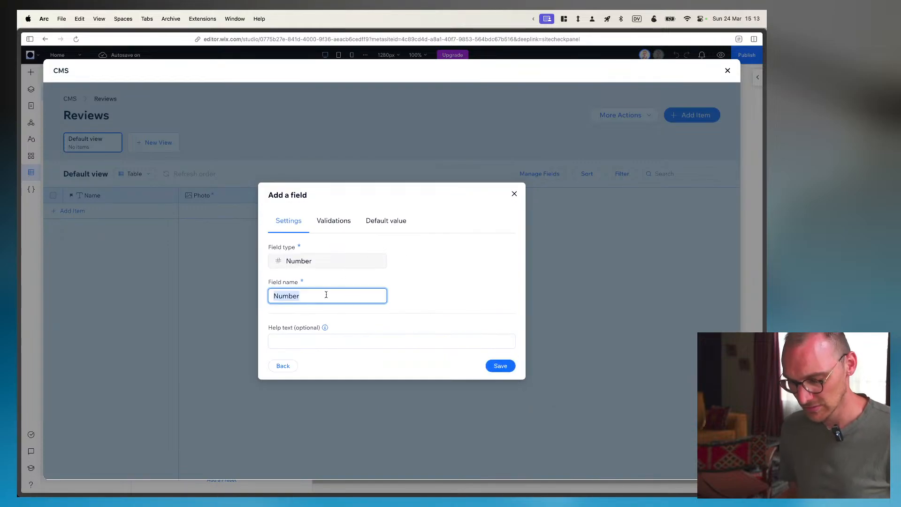
pyautogui.write('Rating')
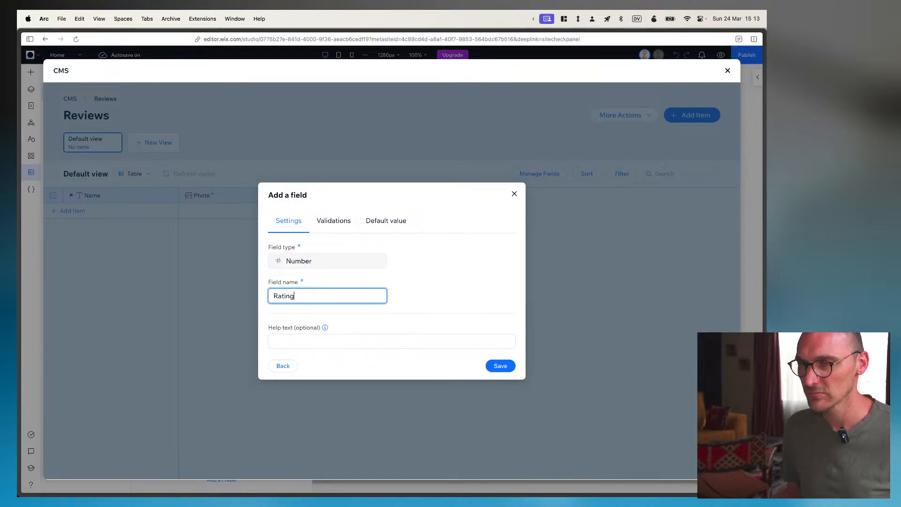
# Make the Rating field required, leave its default value unset, and save it
pyautogui.click(328, 222)
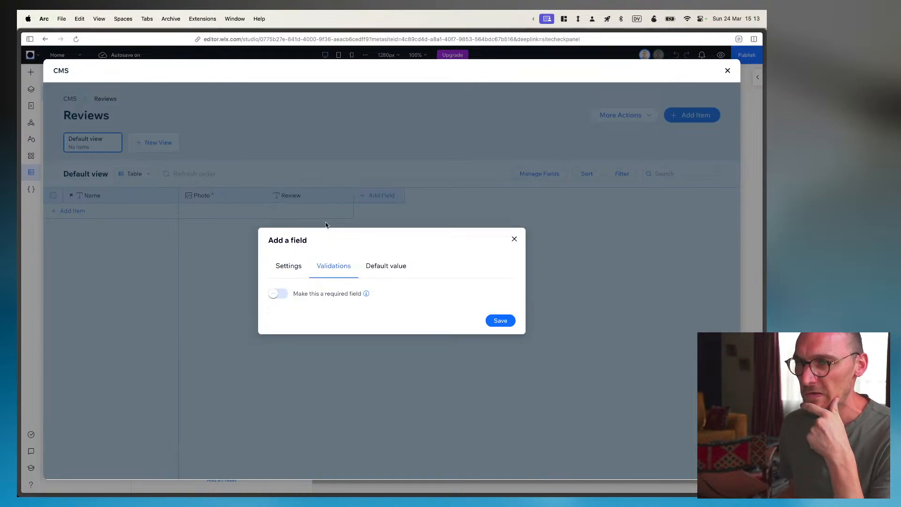
pyautogui.click(381, 264)
pyautogui.click(322, 269)
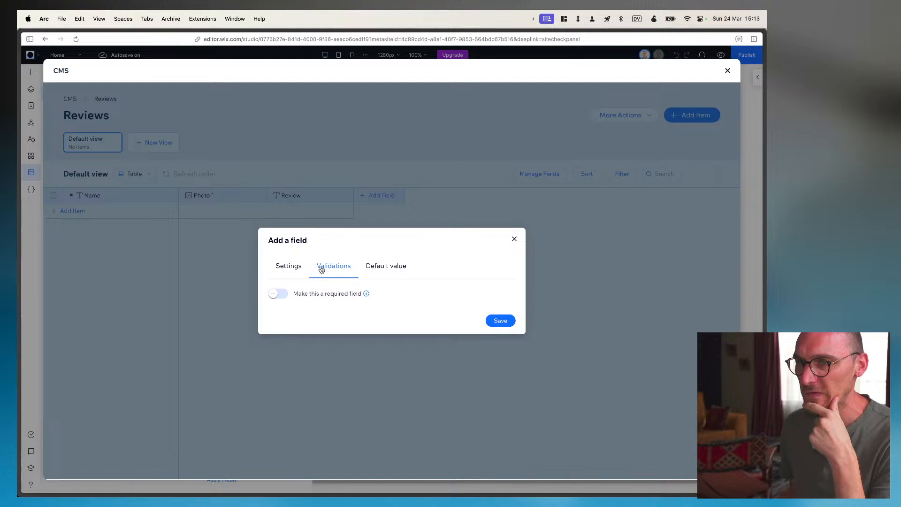
pyautogui.click(275, 294)
pyautogui.click(501, 320)
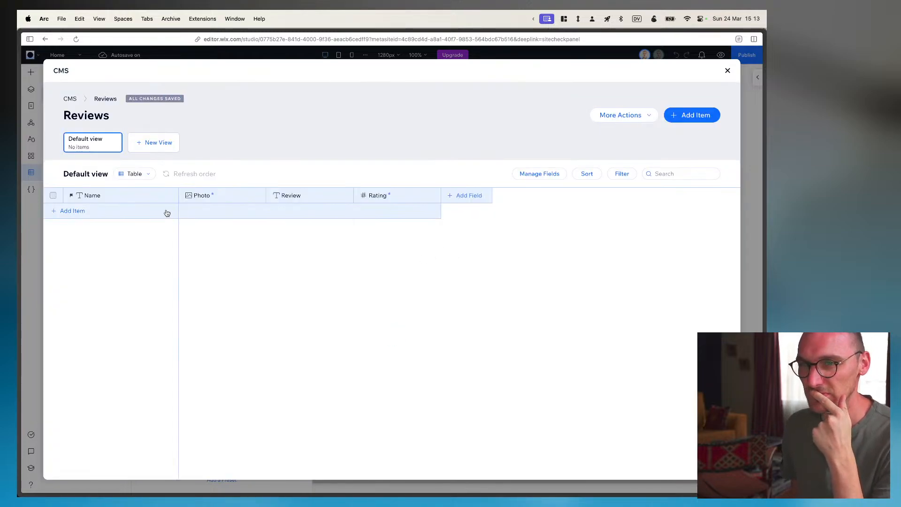
# Add an item with the reviewer's first name and upload profile-2.jpg from the Pictures folder in Finder as its photo
pyautogui.click(73, 216)
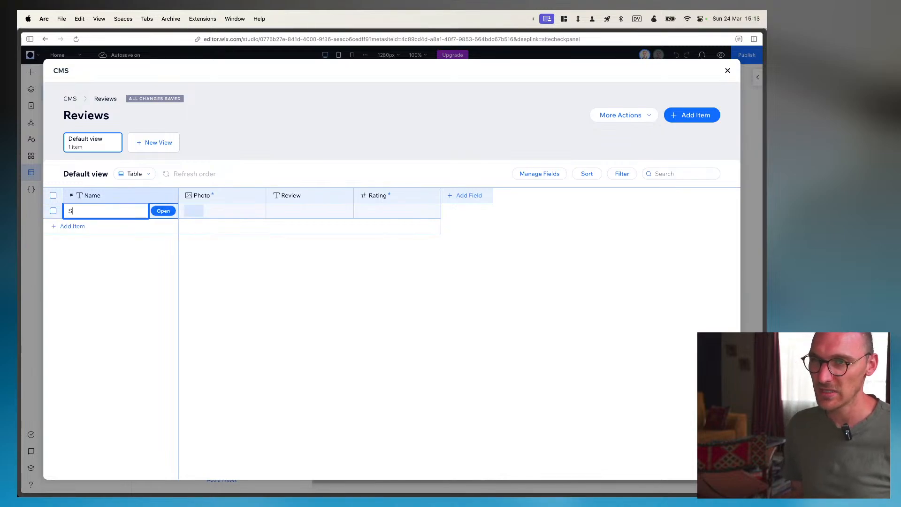
pyautogui.click(193, 211)
pyautogui.click(194, 210)
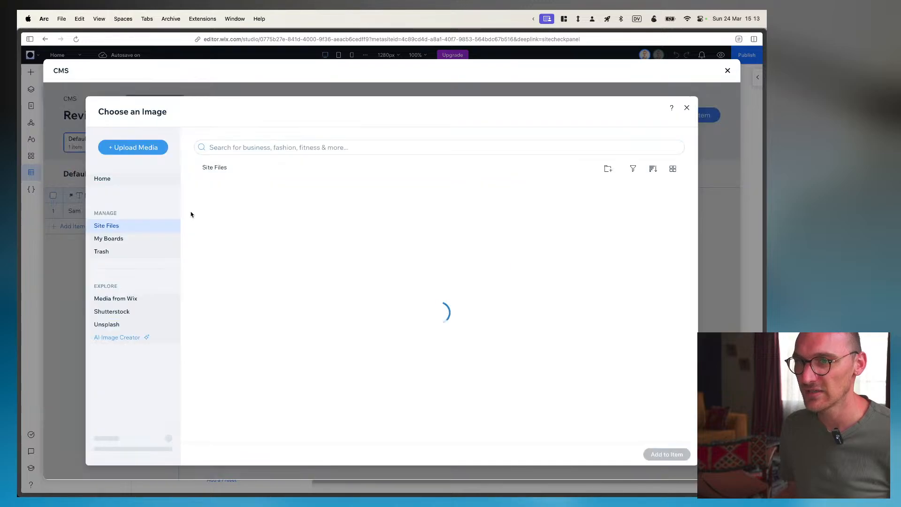
pyautogui.press('super+Tab')
pyautogui.press('super+Tab')
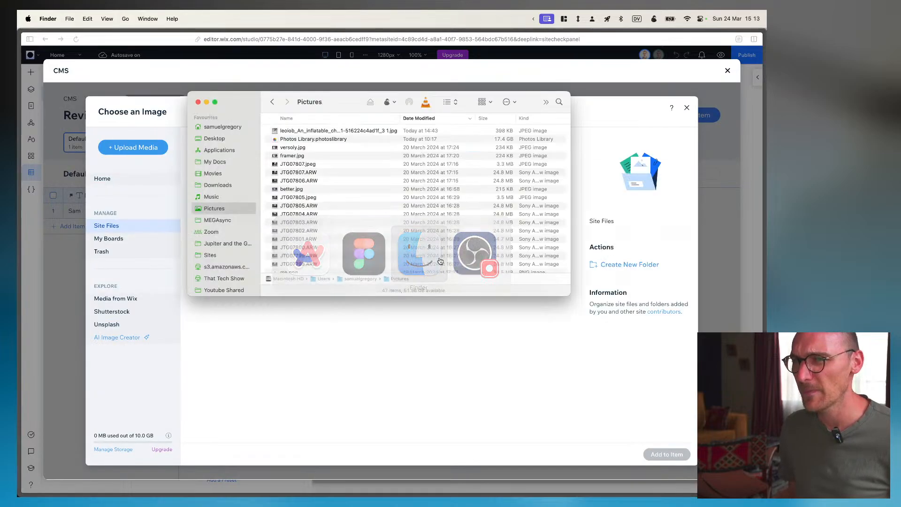
pyautogui.scroll(-15, 291, 162)
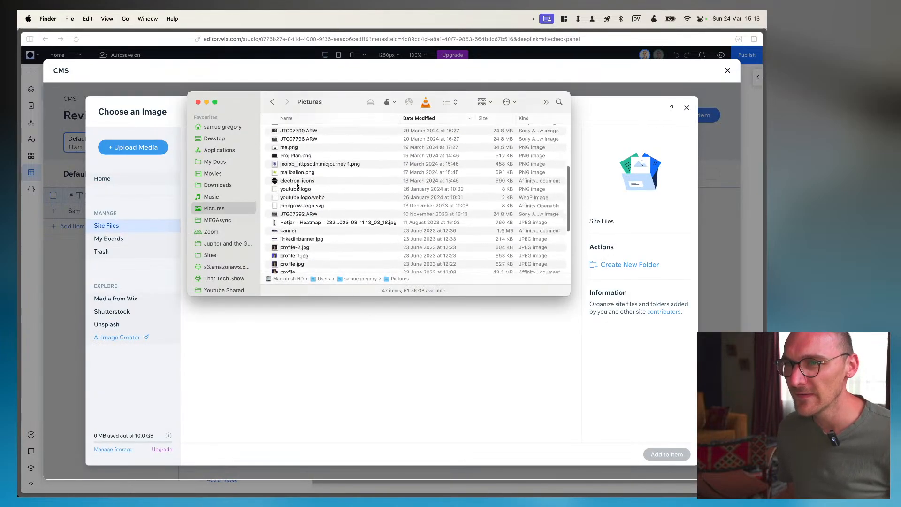
pyautogui.scroll(10, 291, 160)
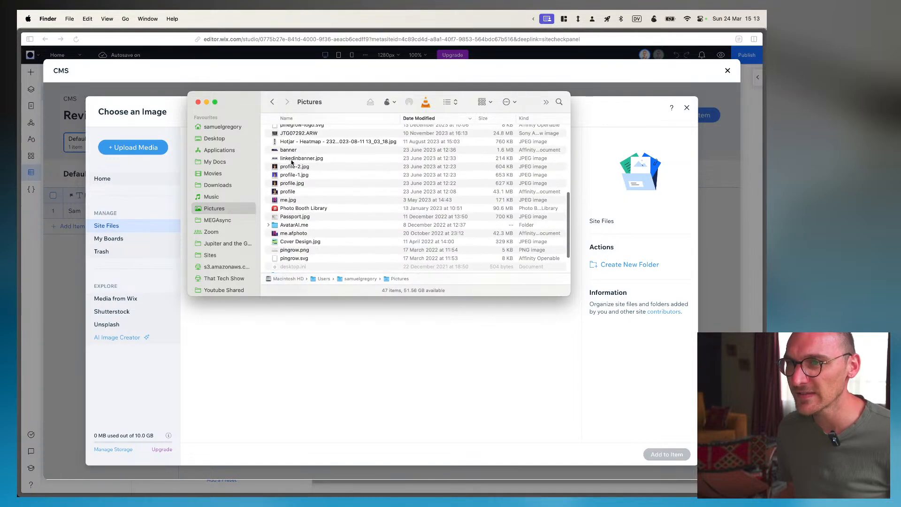
pyautogui.moveTo(293, 172); pyautogui.dragTo(354, 313)
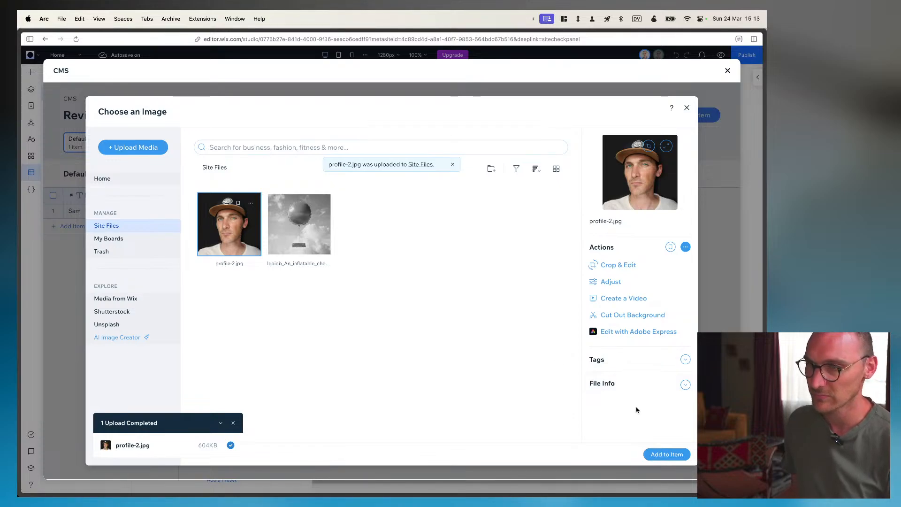
pyautogui.click(666, 453)
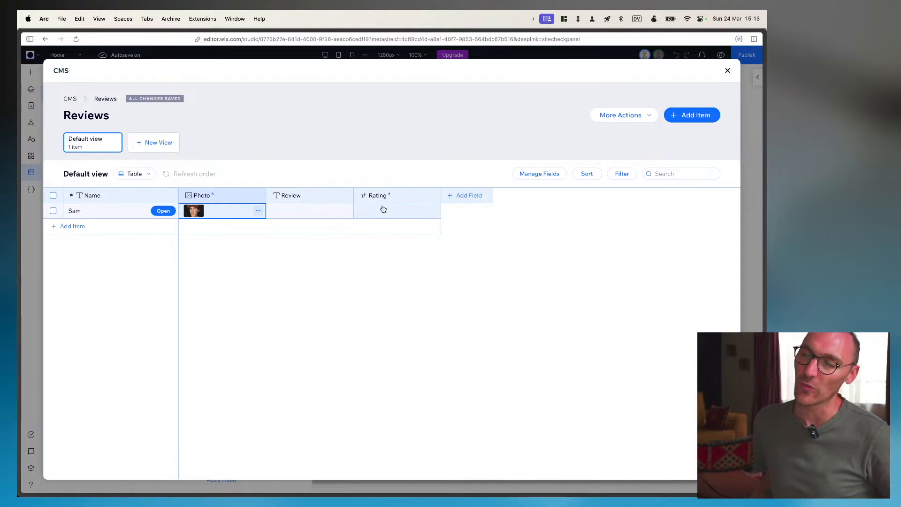
# Copy the review paragraph from the first testimonial card in Figma and paste it into the item's Review cell in Wix Studio
pyautogui.click(294, 213)
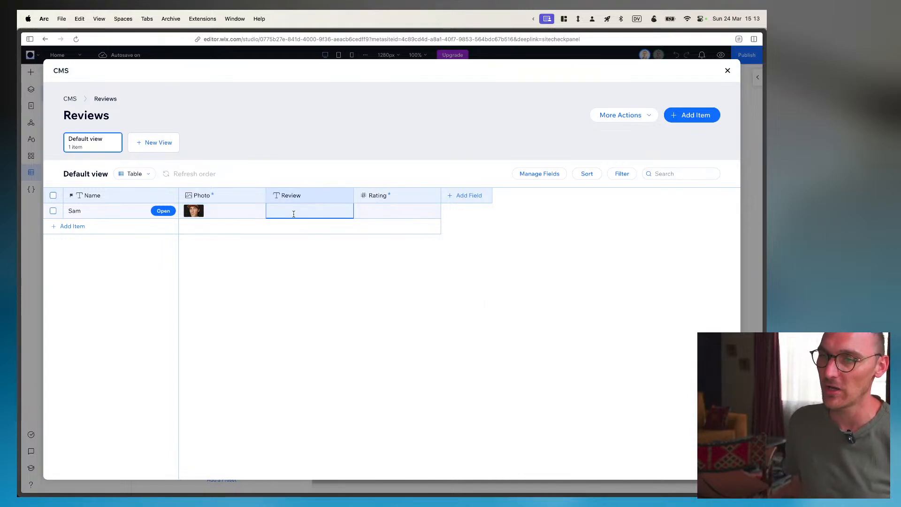
pyautogui.click(290, 213)
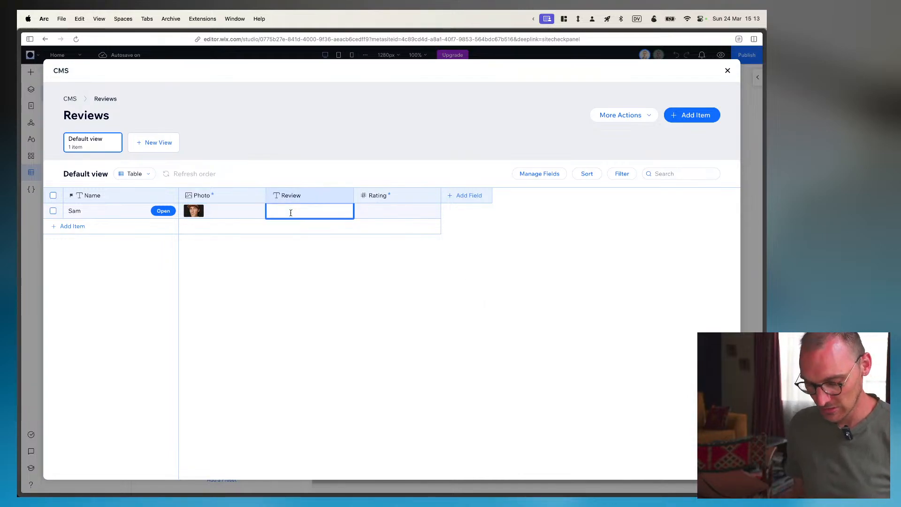
pyautogui.press('super+Tab')
pyautogui.press('super+Tab')
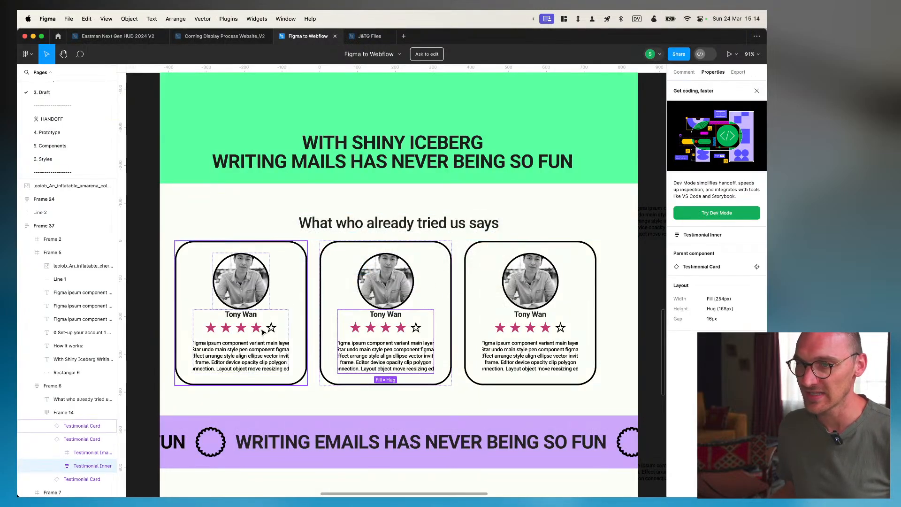
pyautogui.doubleClick(262, 353)
pyautogui.click(262, 353)
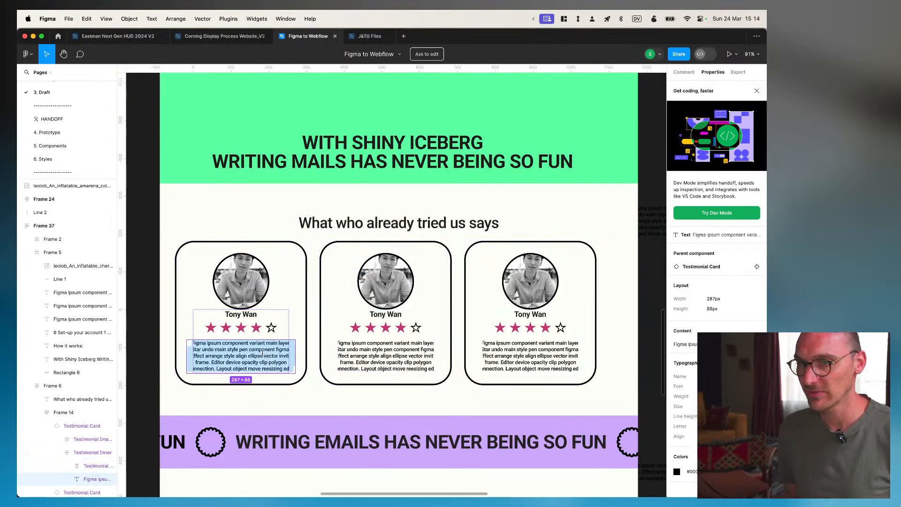
pyautogui.press('super+Tab')
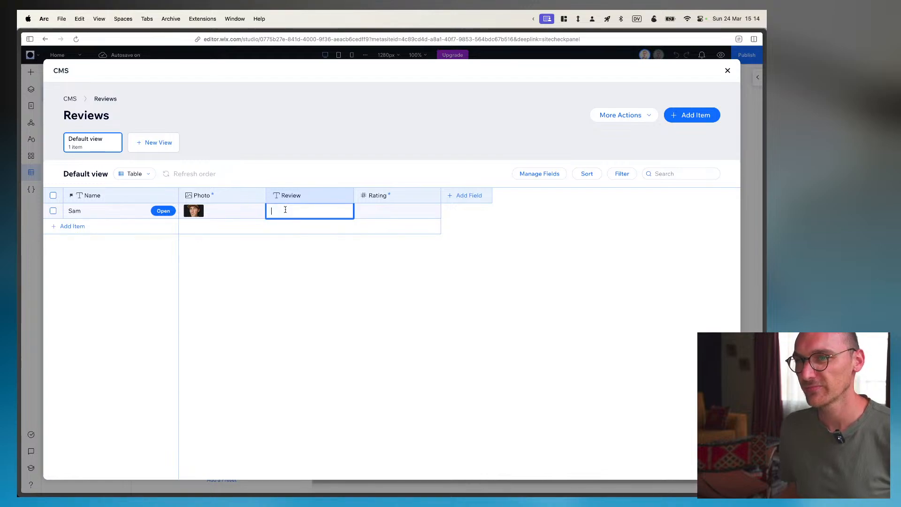
pyautogui.press('super+v')
pyautogui.click(378, 295)
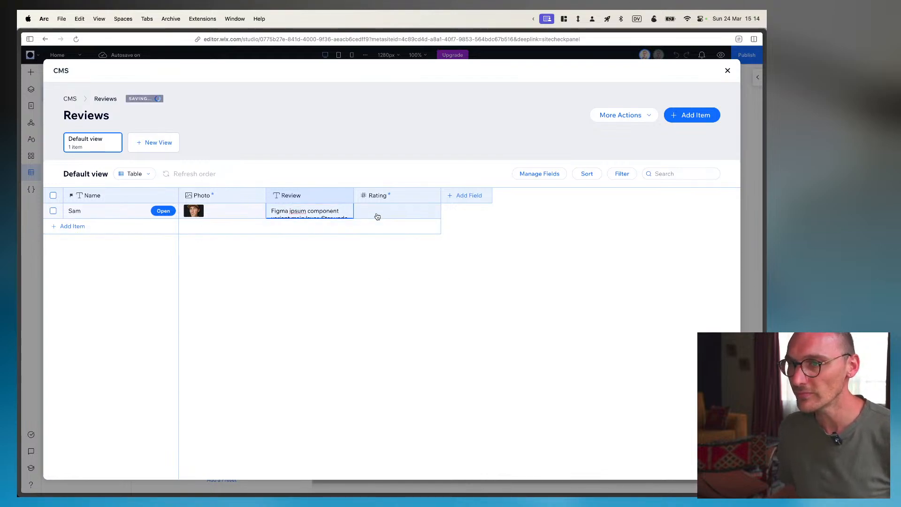
# Set the item's Rating value to 1
pyautogui.click(377, 201)
pyautogui.click(385, 199)
pyautogui.click(371, 212)
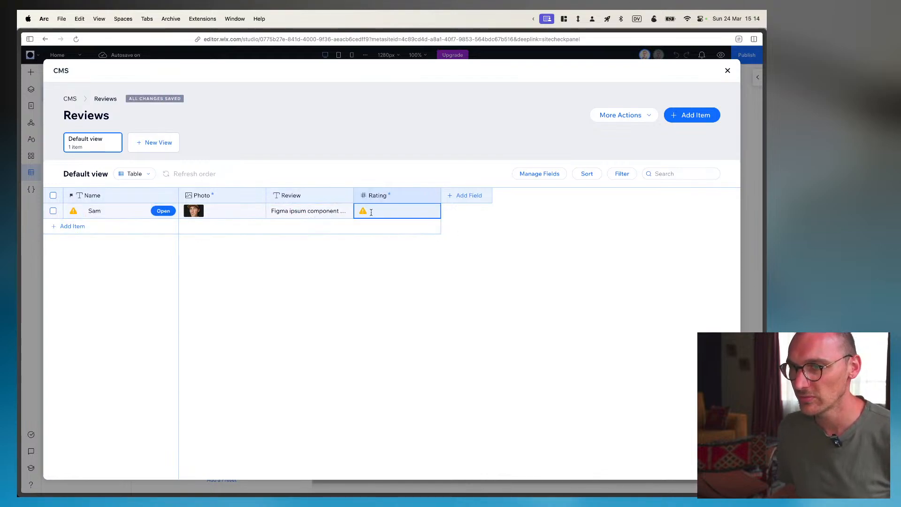
pyautogui.click(386, 213)
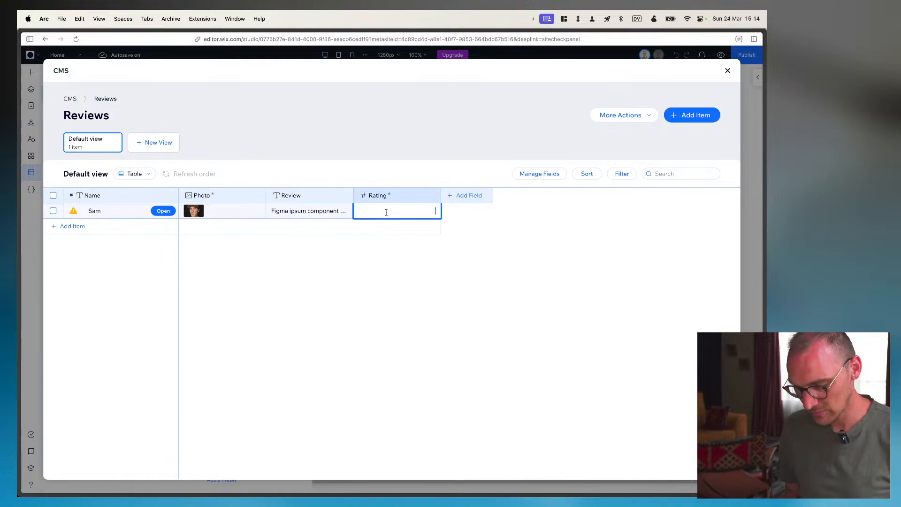
pyautogui.press('Return')
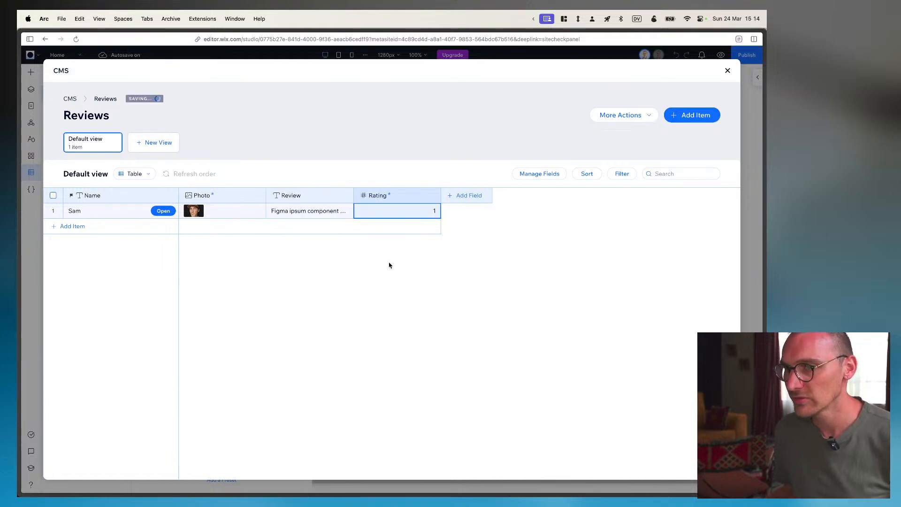
# Open the Rating field's settings and check the alternative field types without changing the type
pyautogui.click(433, 196)
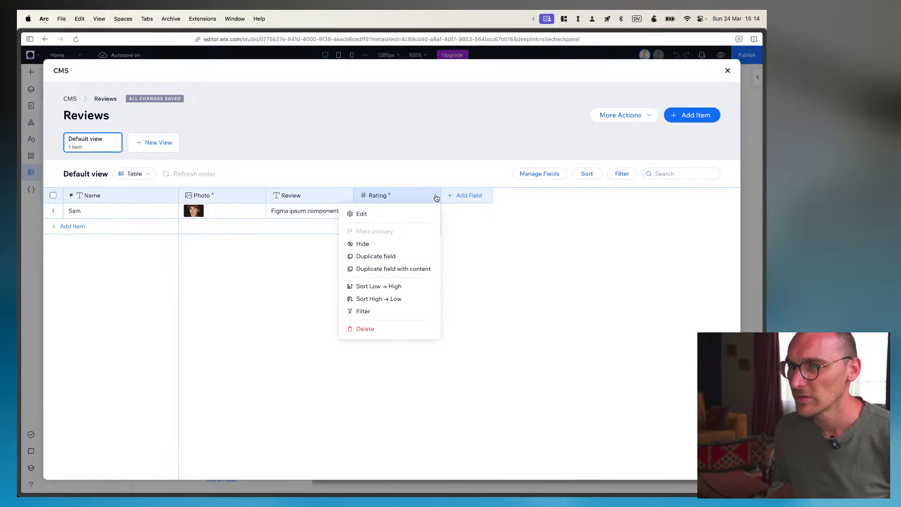
pyautogui.click(387, 215)
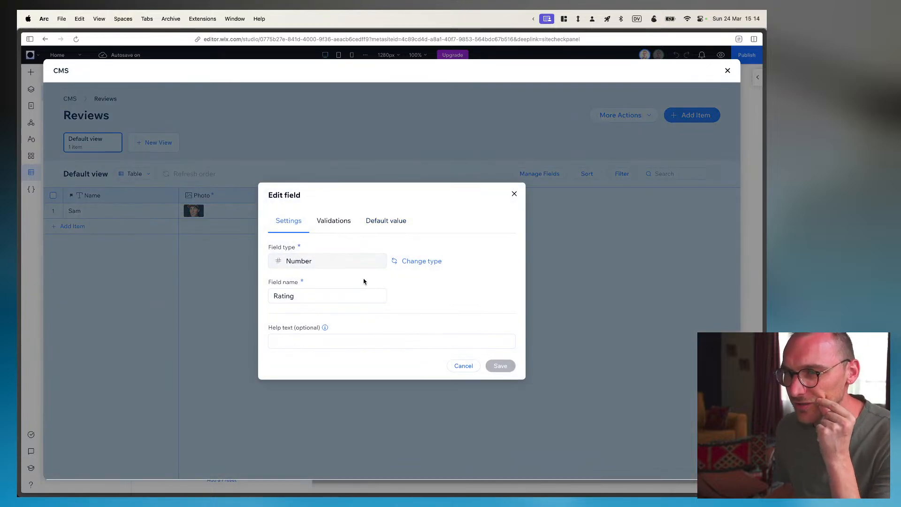
pyautogui.click(422, 261)
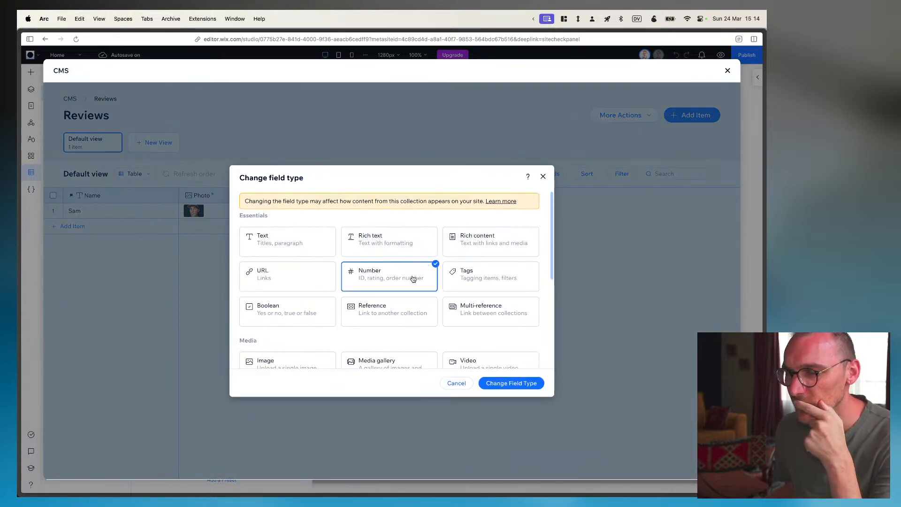
pyautogui.click(457, 383)
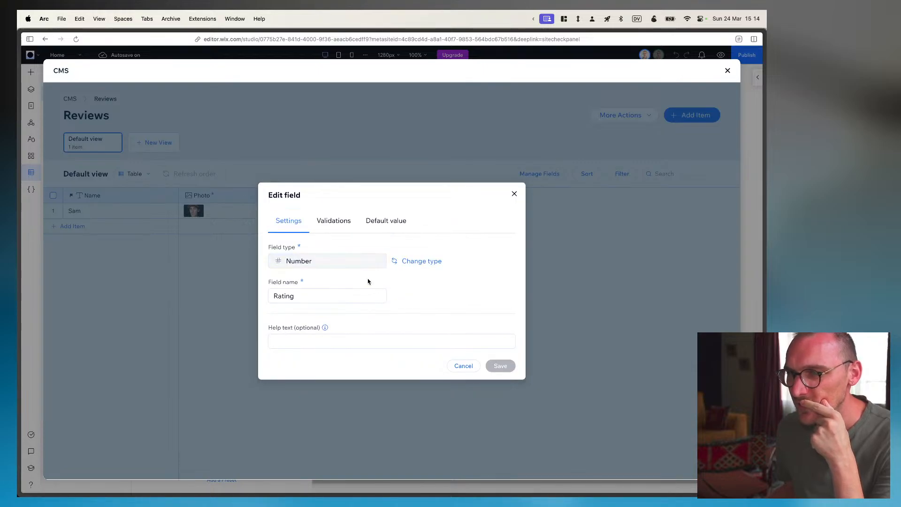
# Review the Rating field's validation and default value settings, and leave without saving changes
pyautogui.click(342, 216)
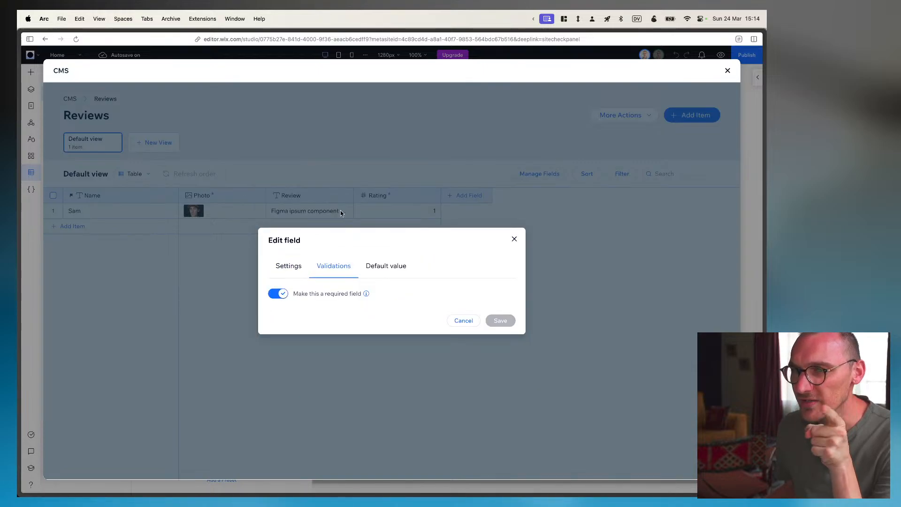
pyautogui.click(394, 268)
pyautogui.click(380, 299)
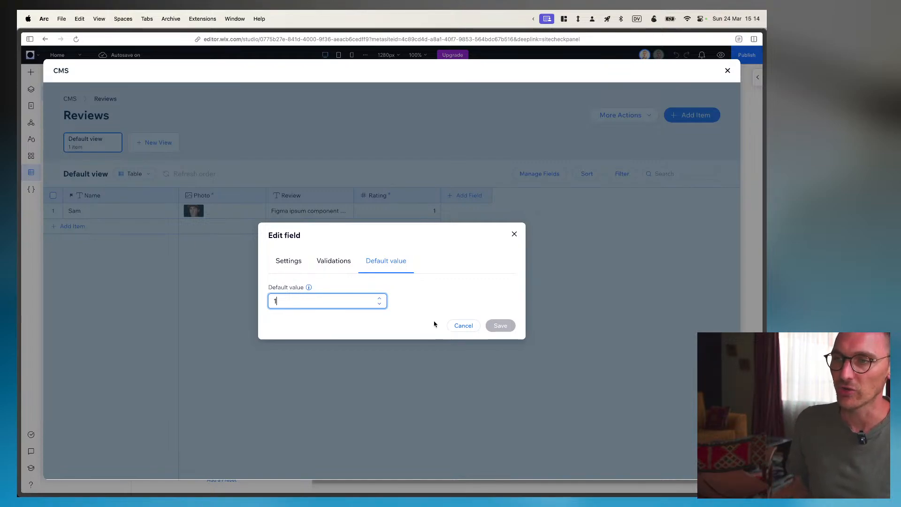
pyautogui.click(468, 328)
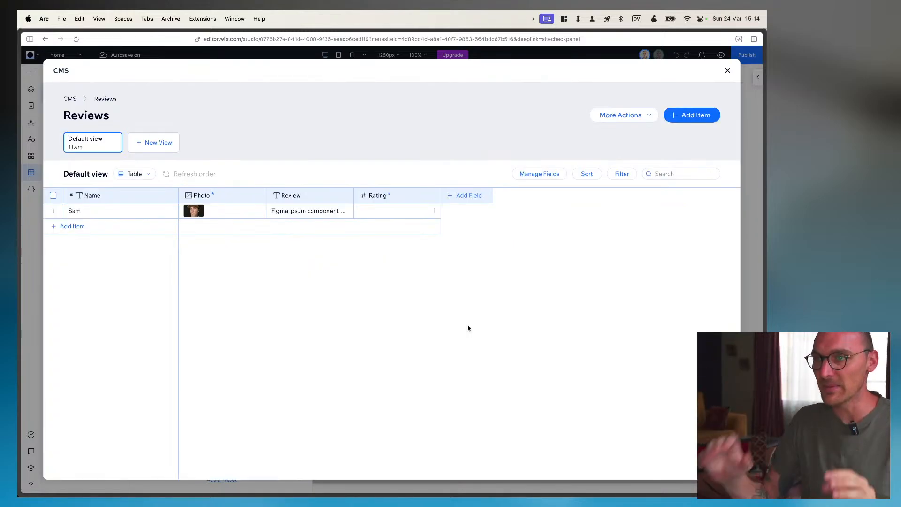
# Recheck all of the Rating field's settings and look through the full list of alternative field types, keeping the Number type
pyautogui.click(429, 200)
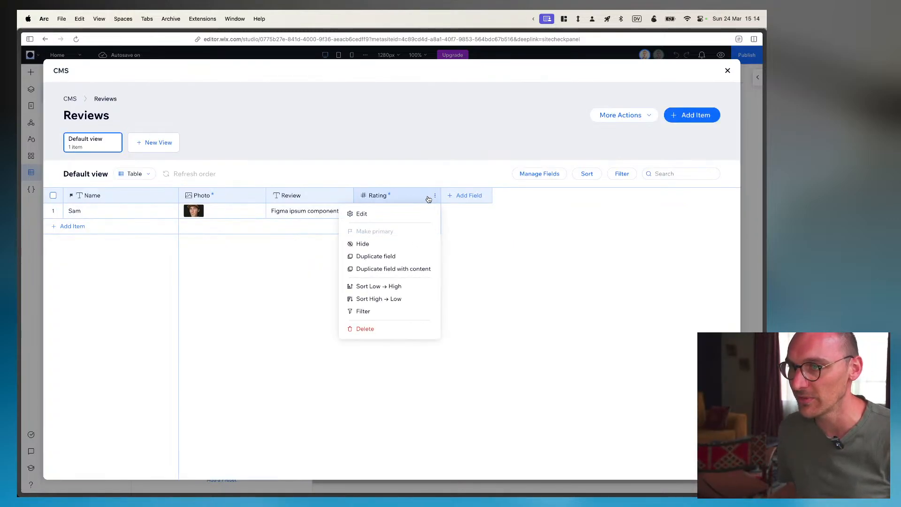
pyautogui.click(367, 216)
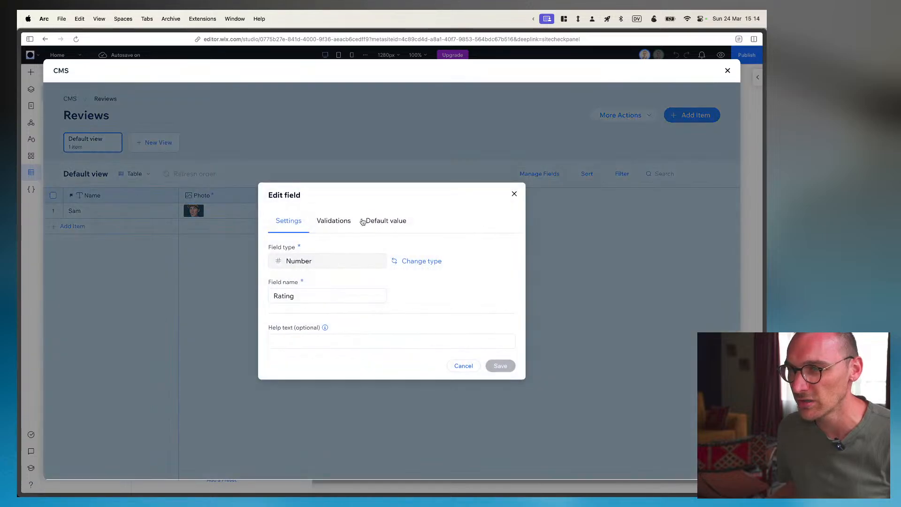
pyautogui.click(334, 221)
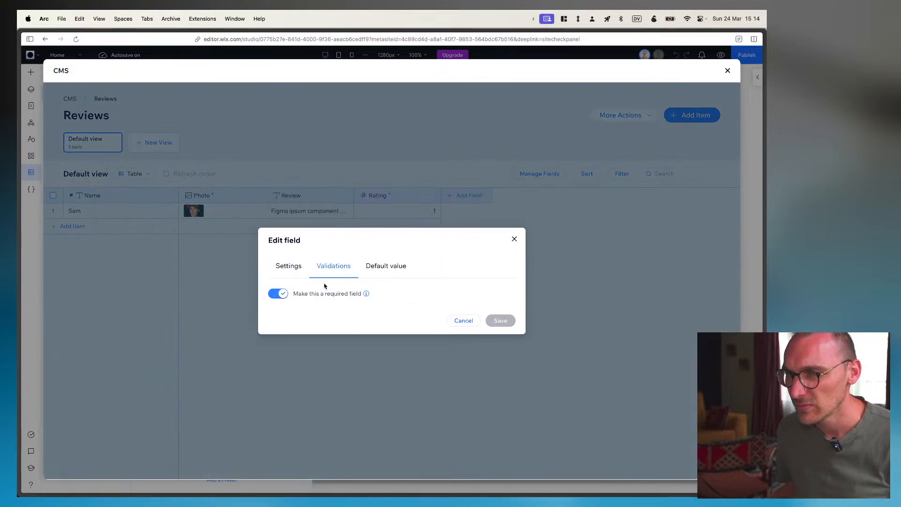
pyautogui.click(386, 265)
pyautogui.click(286, 265)
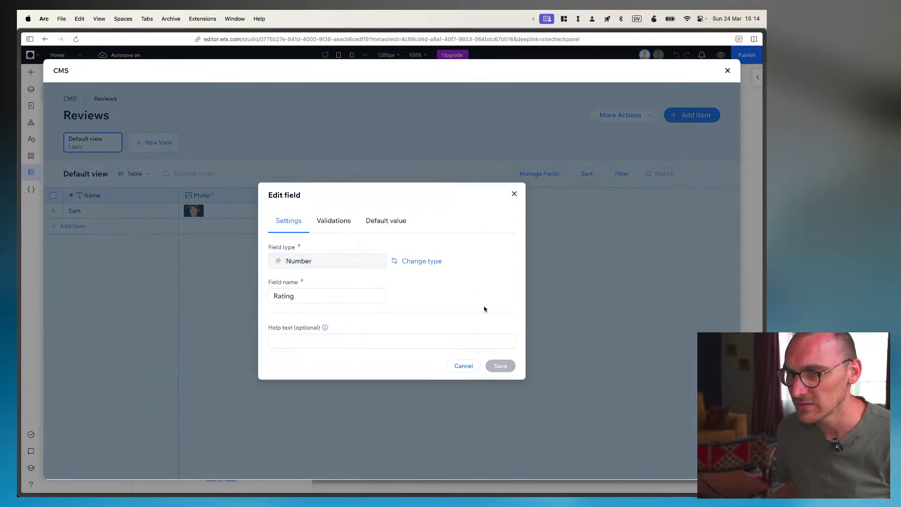
pyautogui.click(416, 262)
pyautogui.scroll(-3, 410, 291)
pyautogui.scroll(-3, 409, 307)
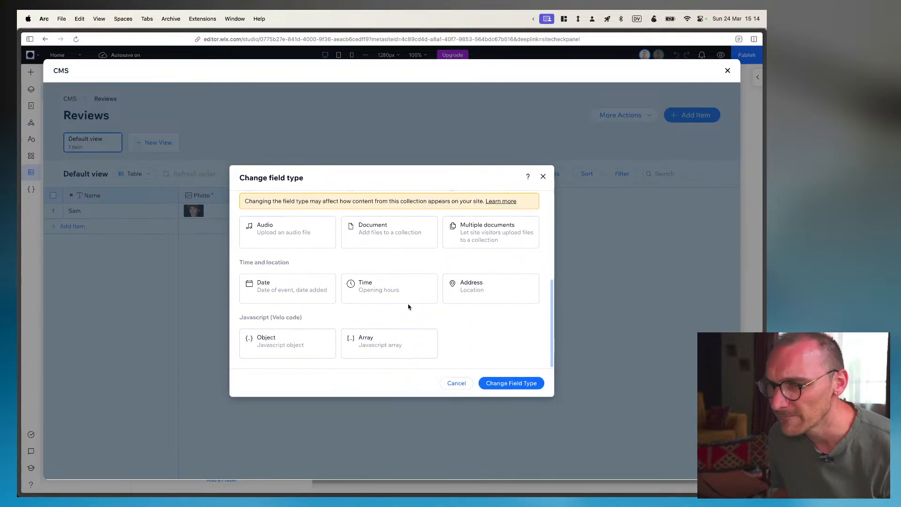
pyautogui.scroll(6, 409, 307)
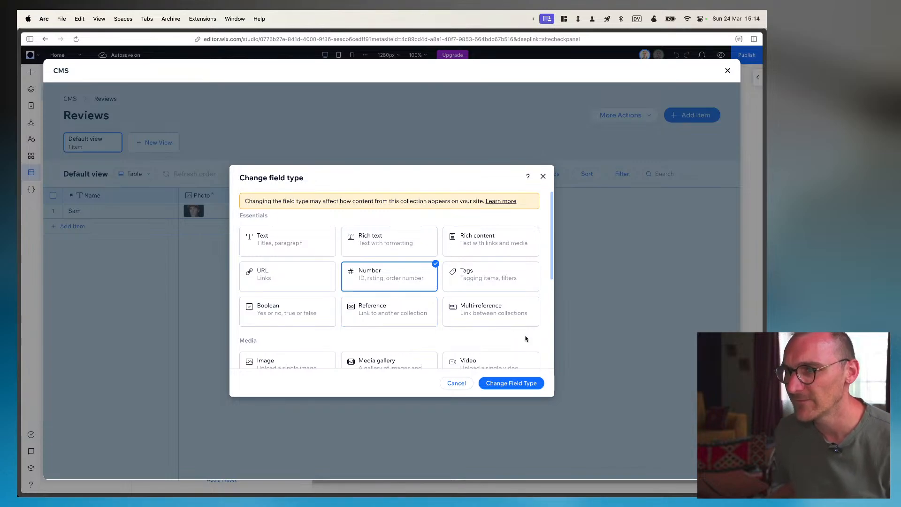
pyautogui.click(456, 384)
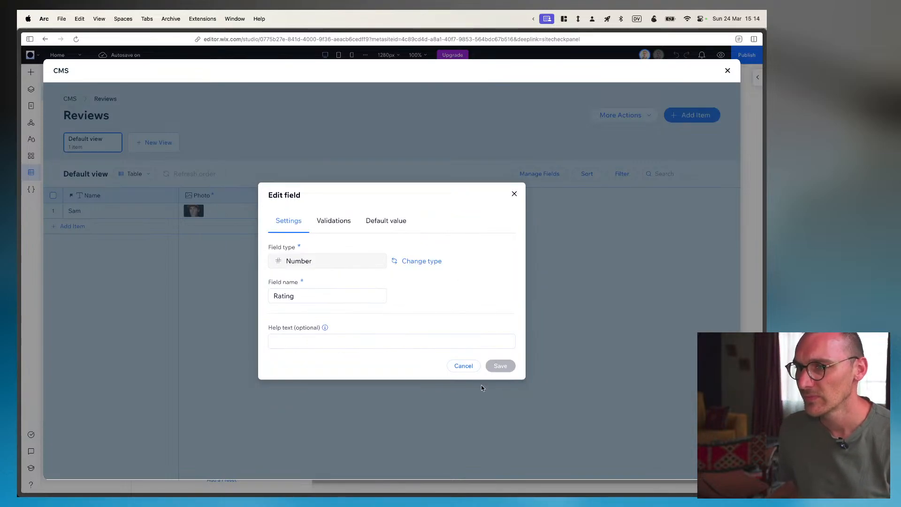
pyautogui.click(463, 366)
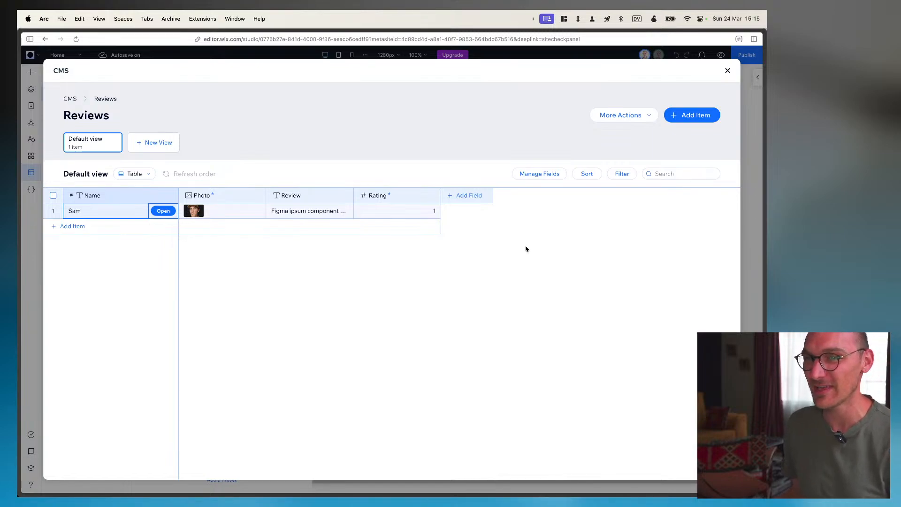
# Add a second item to the Reviews collection and enter the reviewer's first name in its Name cell
pyautogui.click(69, 226)
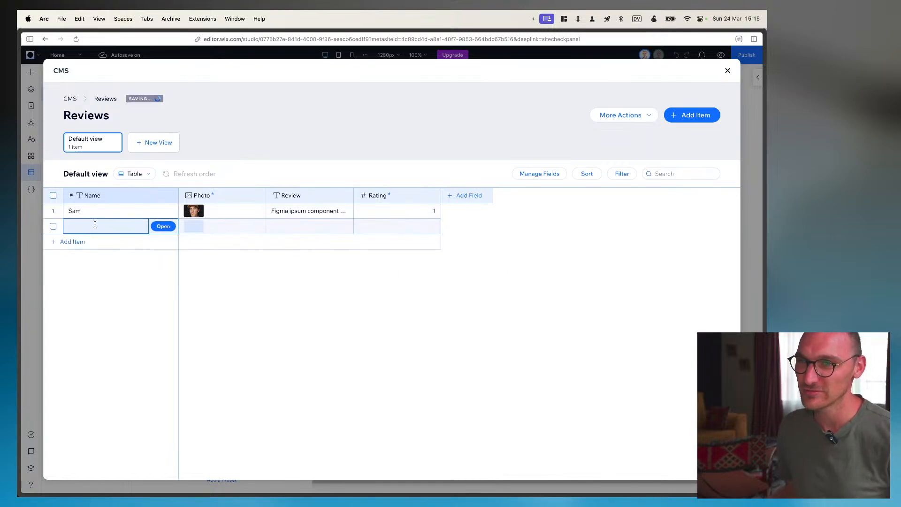
pyautogui.click(127, 226)
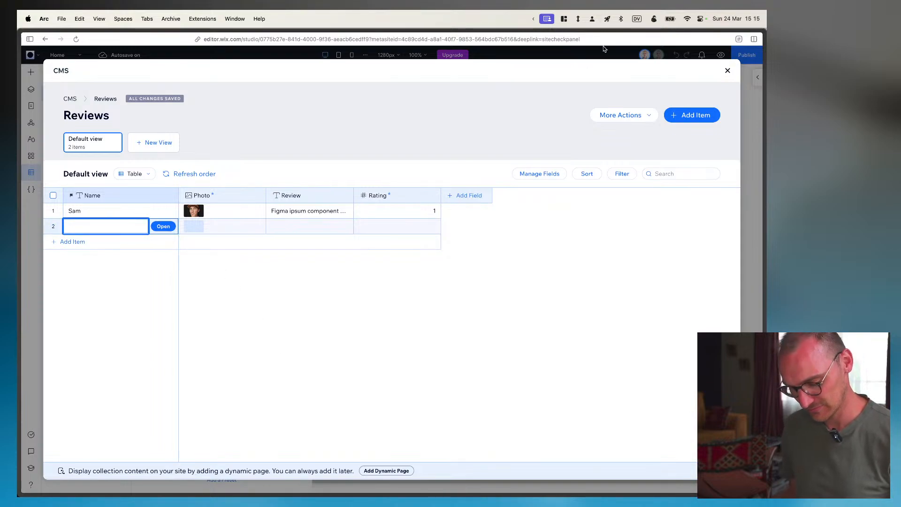
pyautogui.write('tom')
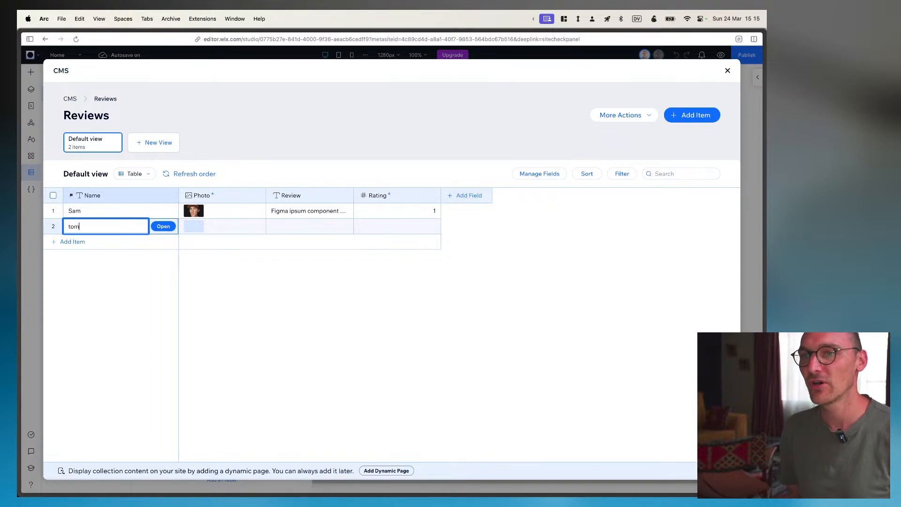
# From the second item's photo picker, adjust profile-2.jpg with slightly lower brightness and color saturation at minimum, and save the edited copy
pyautogui.click(209, 224)
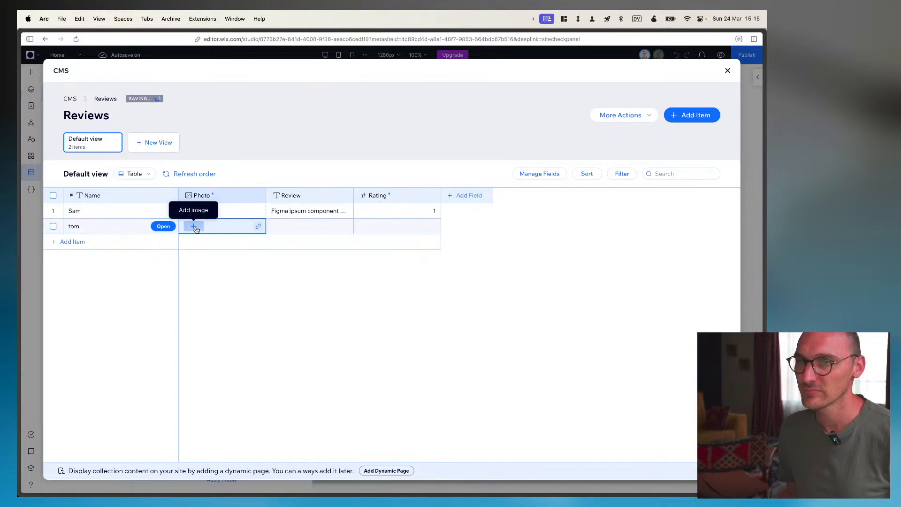
pyautogui.click(197, 228)
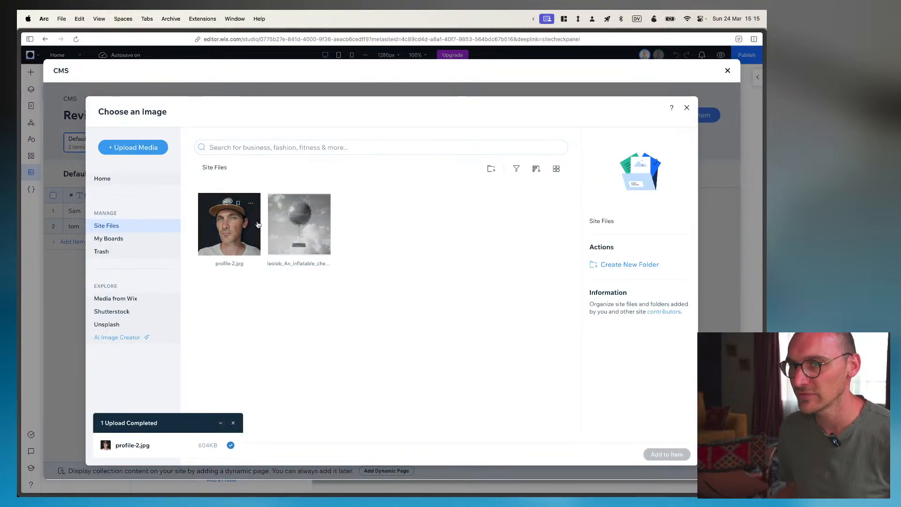
pyautogui.click(229, 225)
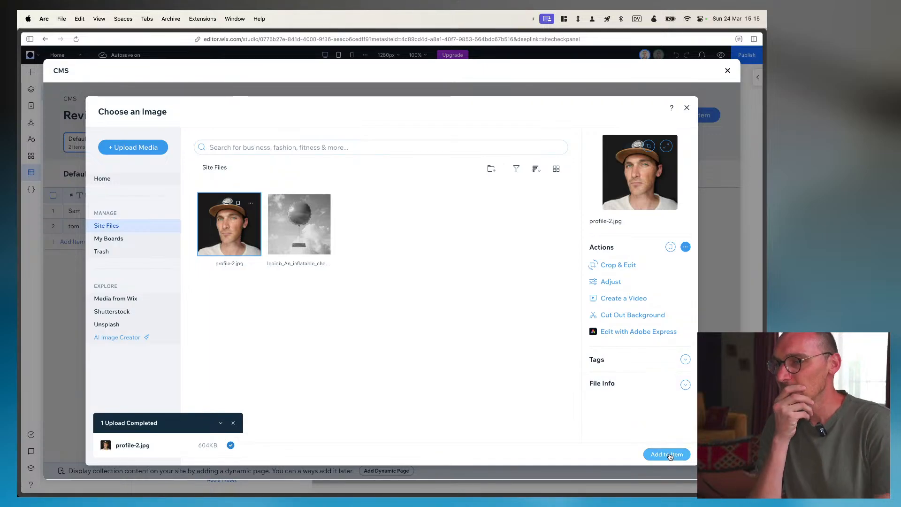
pyautogui.click(610, 282)
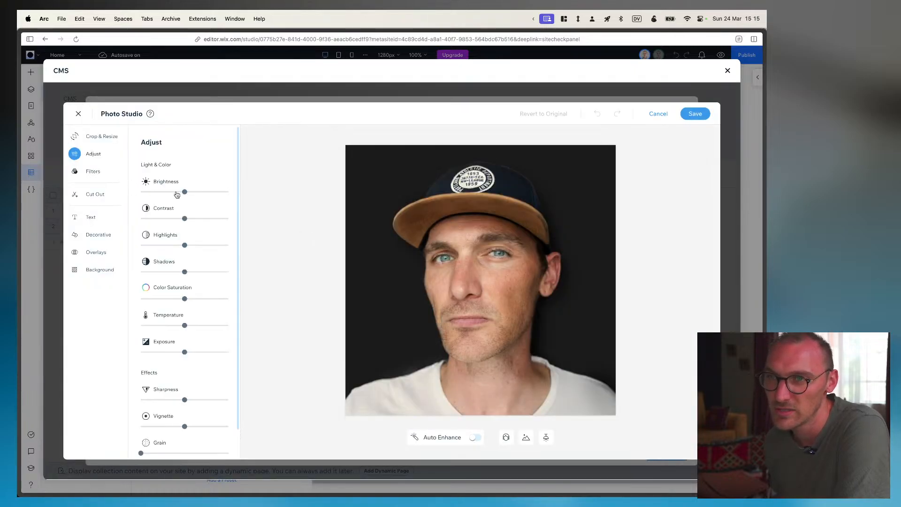
pyautogui.moveTo(184, 192)
pyautogui.mouseDown()
pyautogui.moveTo(141, 199)
pyautogui.moveTo(182, 196)
pyautogui.mouseUp()
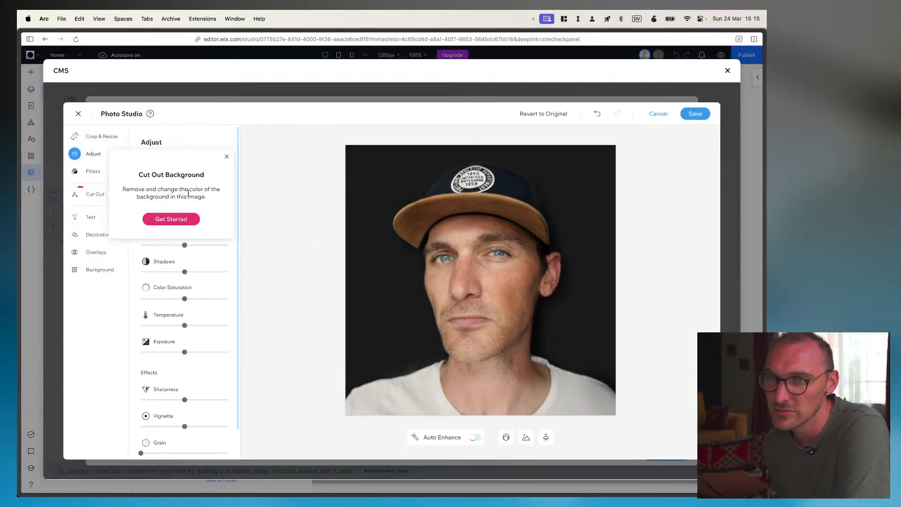
pyautogui.click(226, 157)
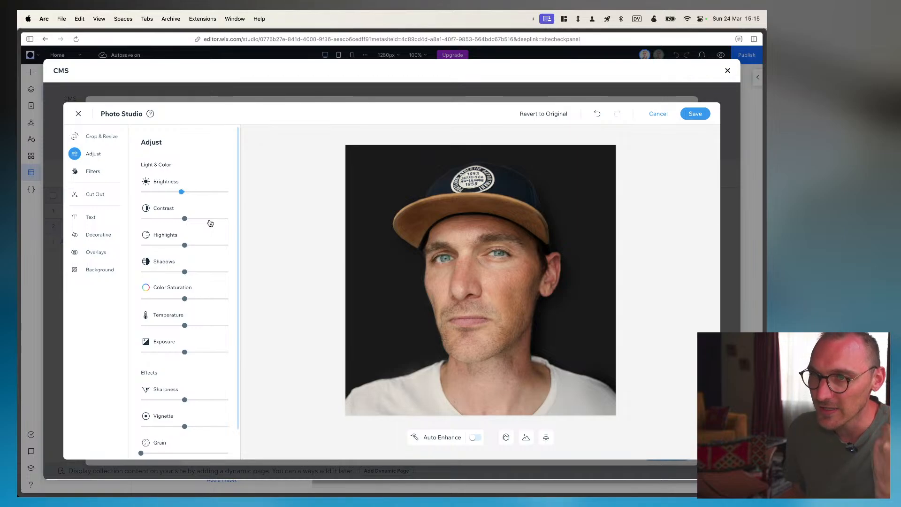
pyautogui.scroll(-2, 210, 307)
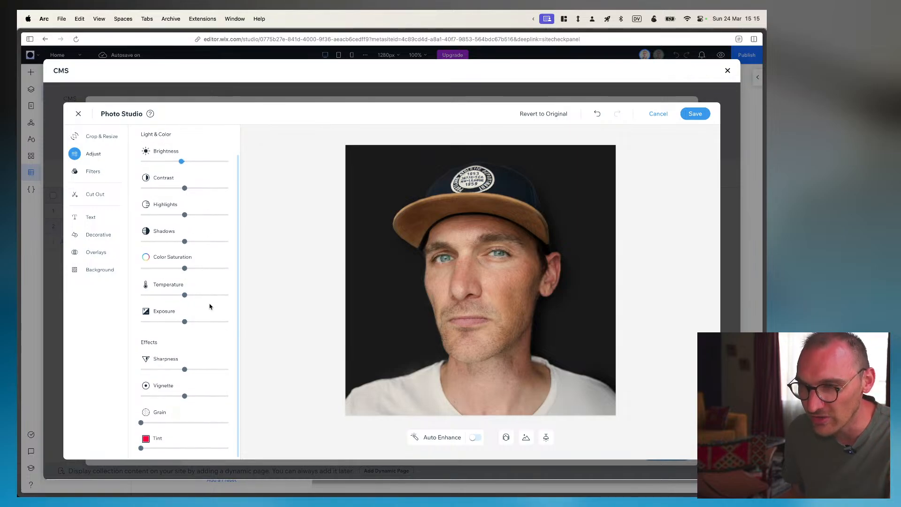
pyautogui.scroll(2, 209, 306)
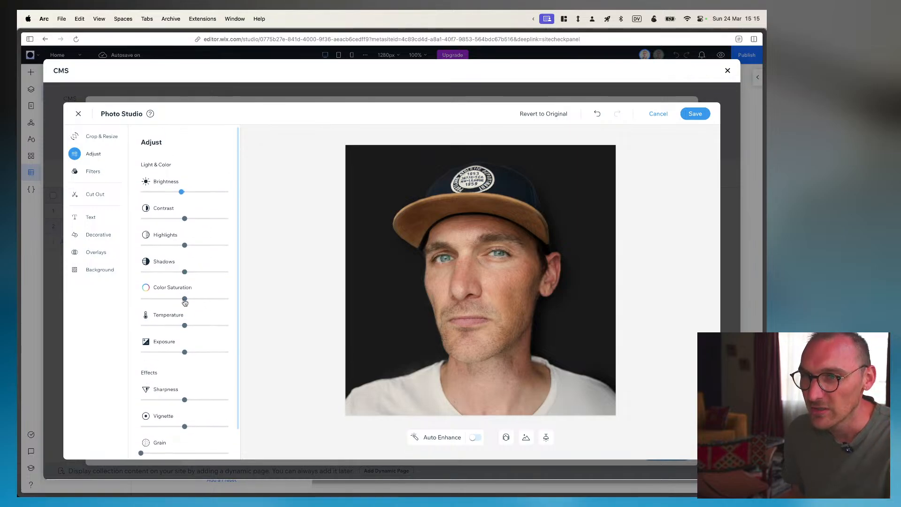
pyautogui.moveTo(185, 299); pyautogui.dragTo(141, 298)
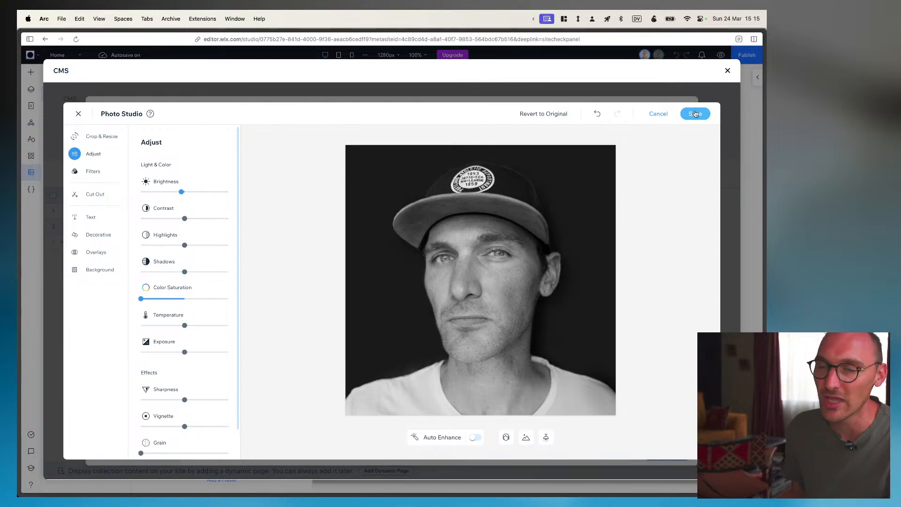
pyautogui.click(695, 114)
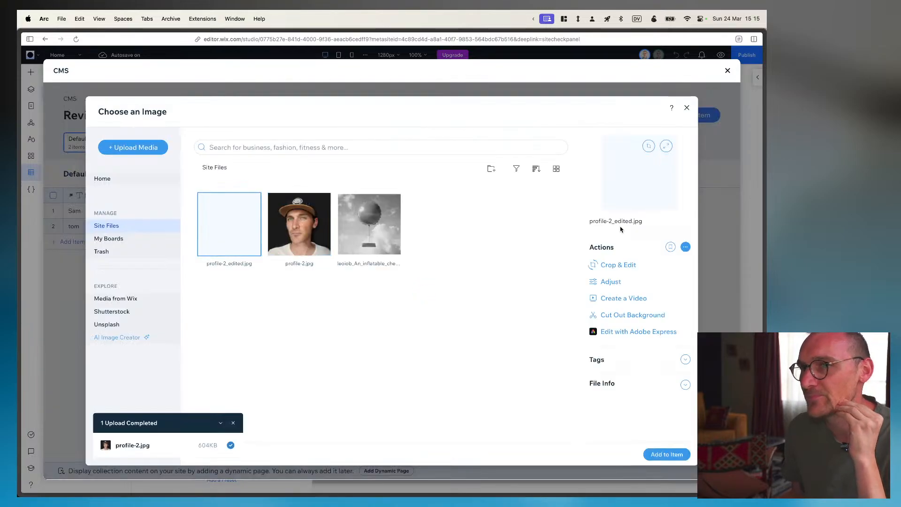
# Assign the original profile-2.jpg as the second item's photo and paste the copied review paragraph into its Review cell
pyautogui.click(305, 228)
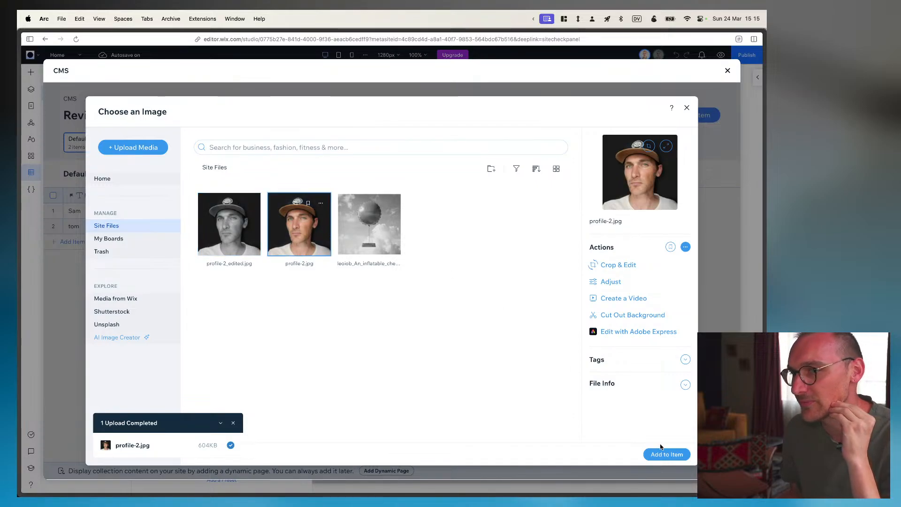
pyautogui.click(667, 455)
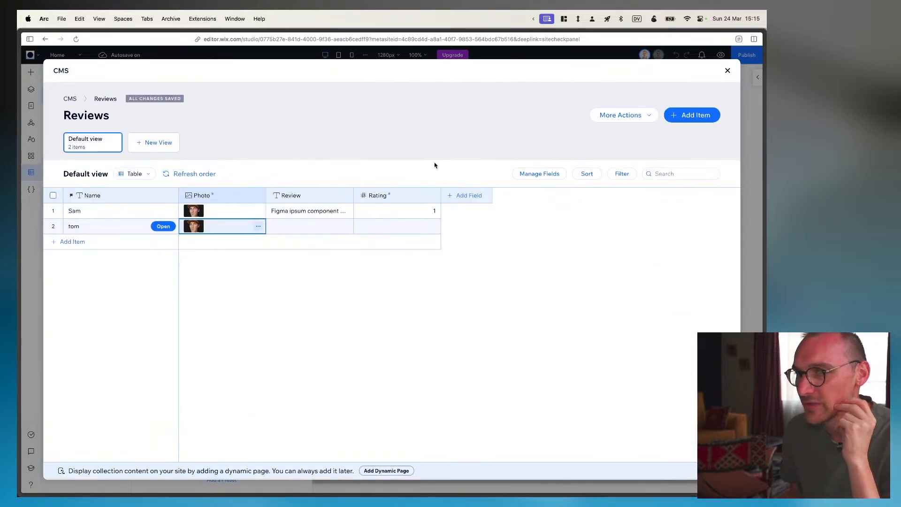
pyautogui.click(298, 229)
pyautogui.click(299, 228)
pyautogui.press('super+v')
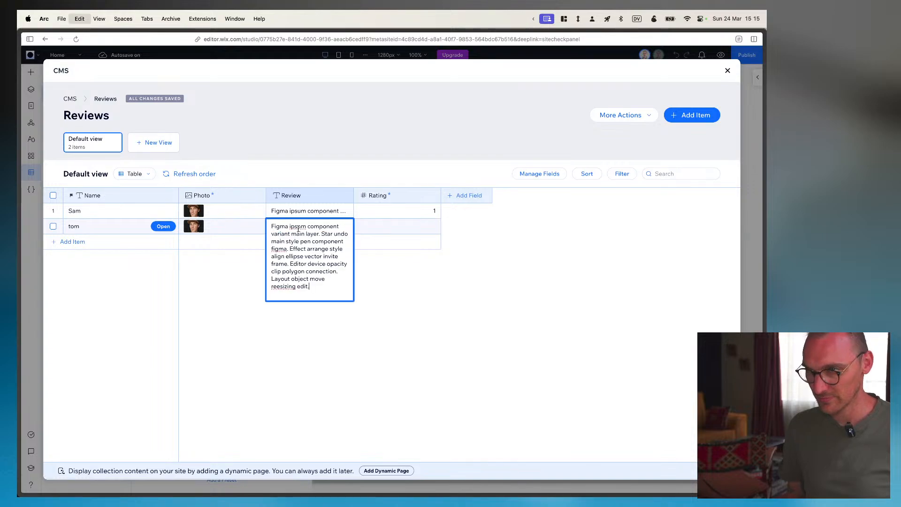
# Set the second item's Rating value to 5
pyautogui.click(413, 286)
pyautogui.click(414, 232)
pyautogui.write('2')
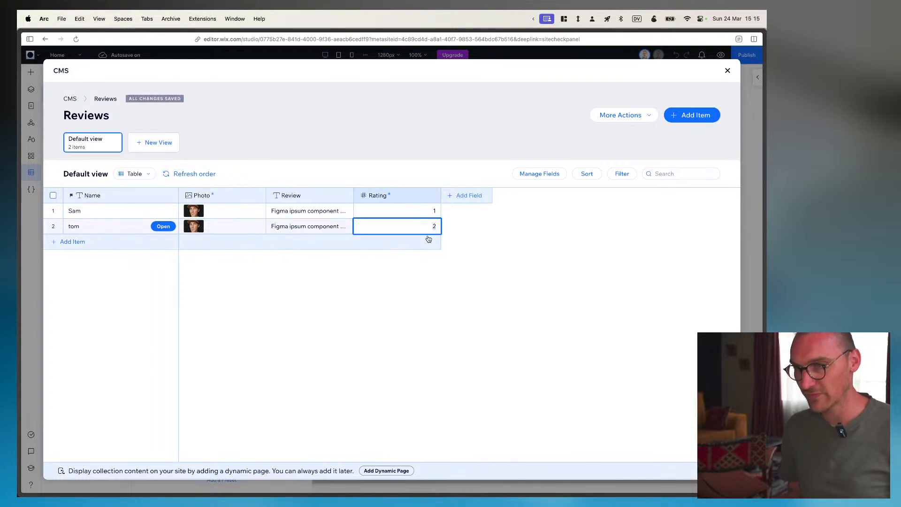
pyautogui.write('5')
pyautogui.press('Return')
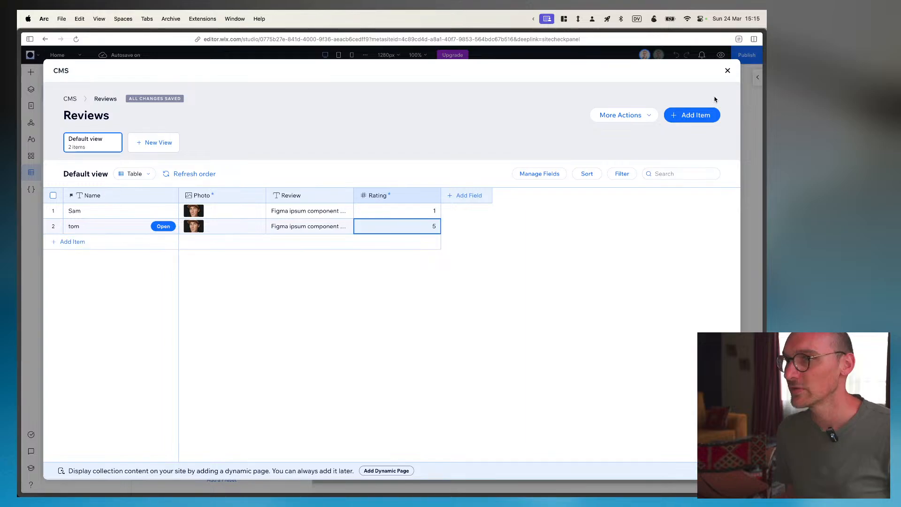
# Close the Reviews collection and delete the "Our Story" section from the Home page
pyautogui.click(728, 71)
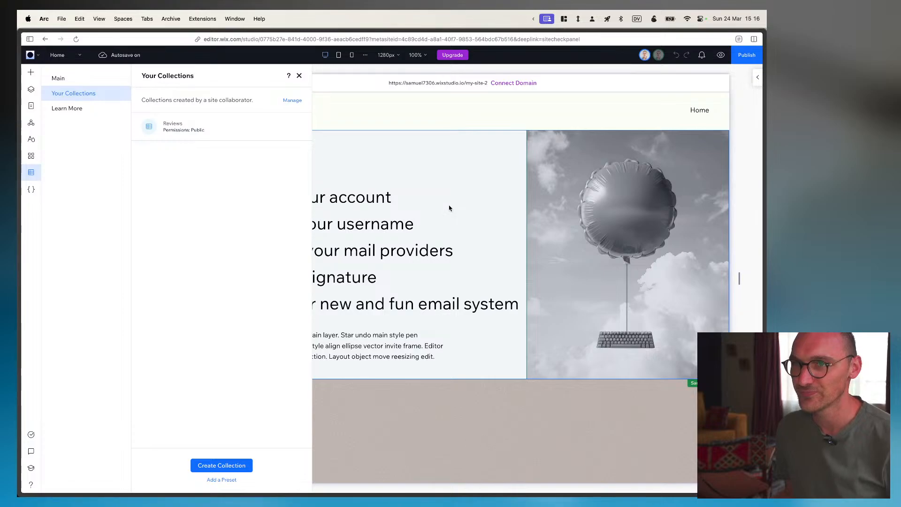
pyautogui.scroll(-3, 449, 208)
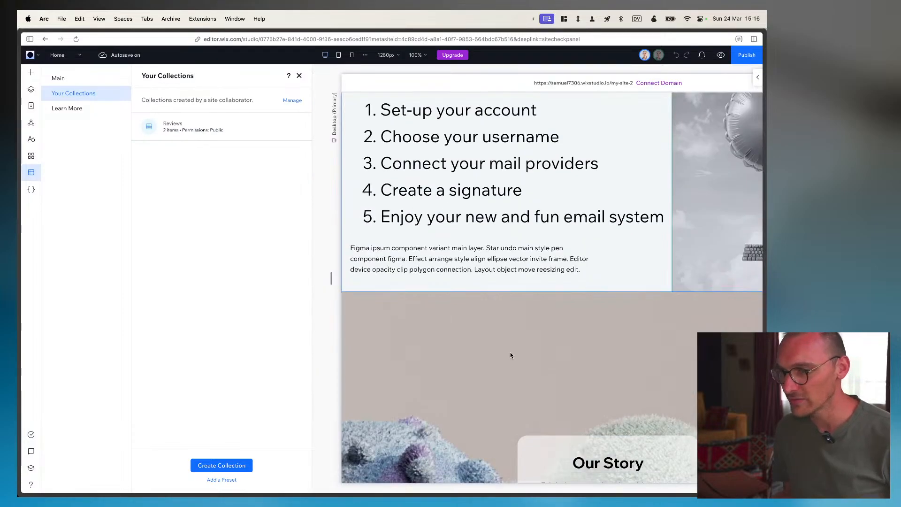
pyautogui.click(511, 352)
pyautogui.press('Delete')
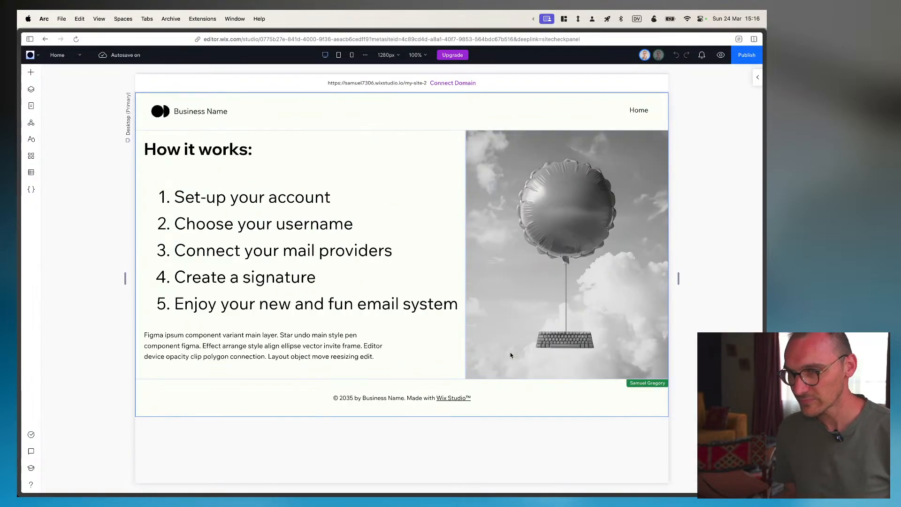
# Add a blank section between the "How it works" section and the footer, and insert a title element in it
pyautogui.click(402, 379)
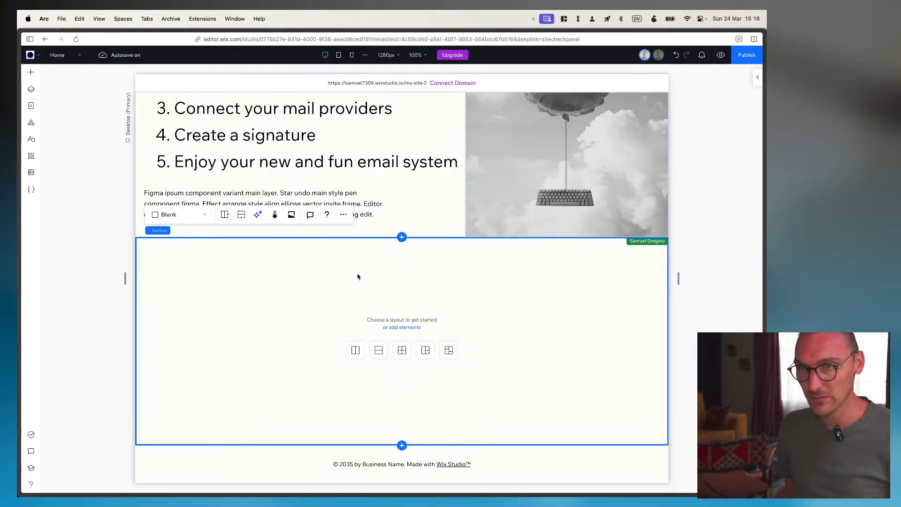
pyautogui.rightClick(341, 278)
pyautogui.press('Escape')
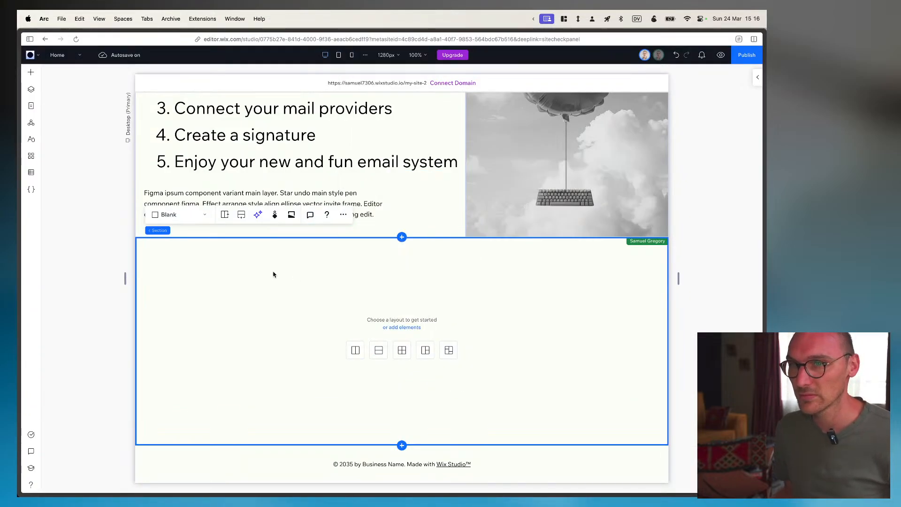
pyautogui.click(193, 217)
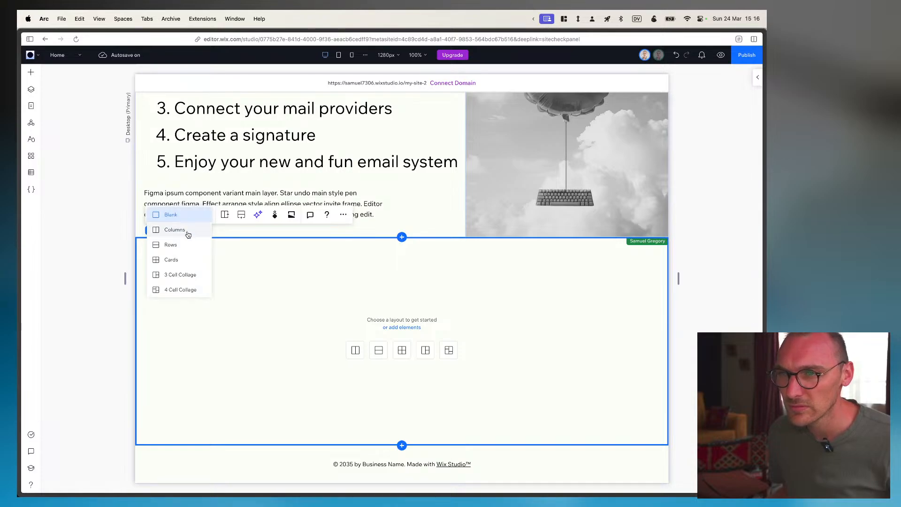
pyautogui.click(181, 218)
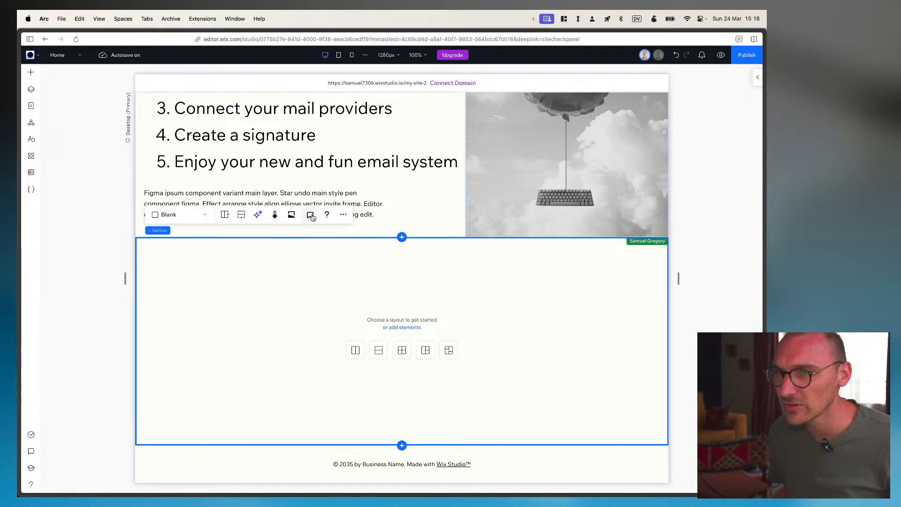
pyautogui.click(343, 215)
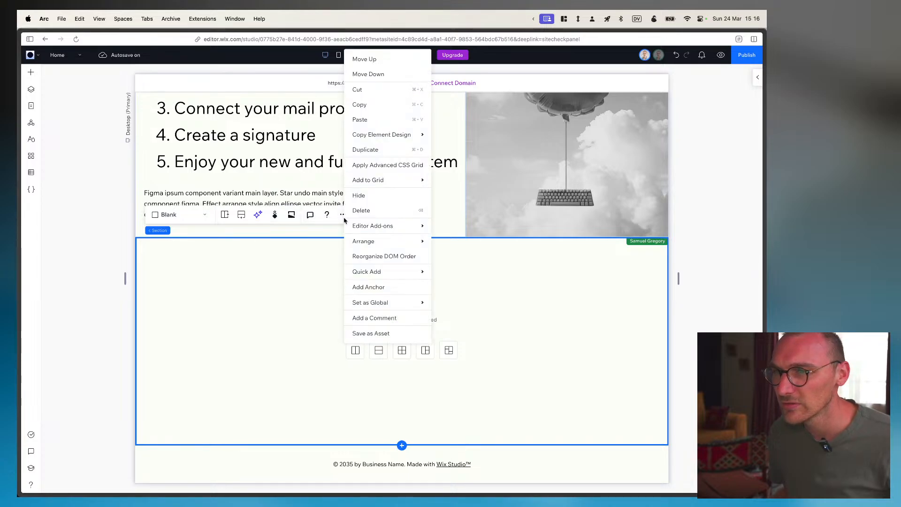
pyautogui.moveTo(418, 270)
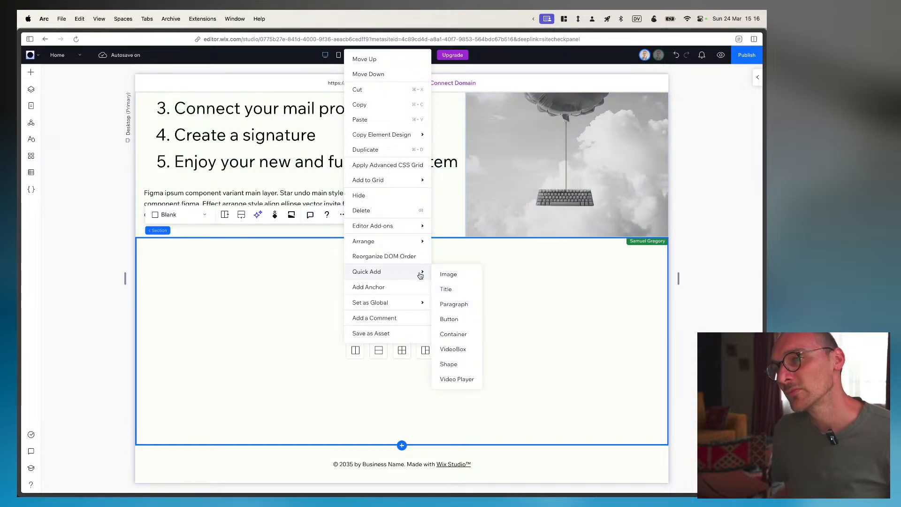
pyautogui.click(446, 290)
# Copy the testimonial heading from the Figma design and replace the new title's text with "What who already tried us says" in Wix Studio
pyautogui.press('super+Tab')
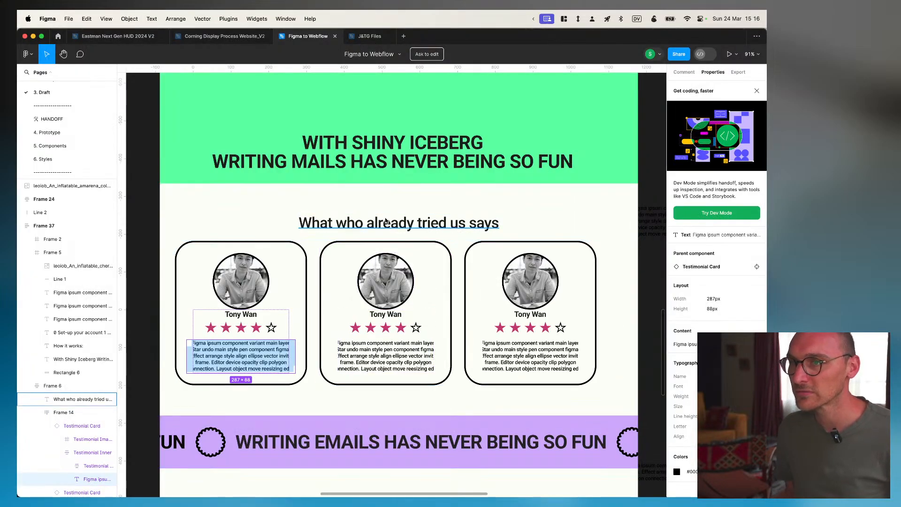
pyautogui.doubleClick(385, 219)
pyautogui.press('super+c')
pyautogui.press('super+Tab')
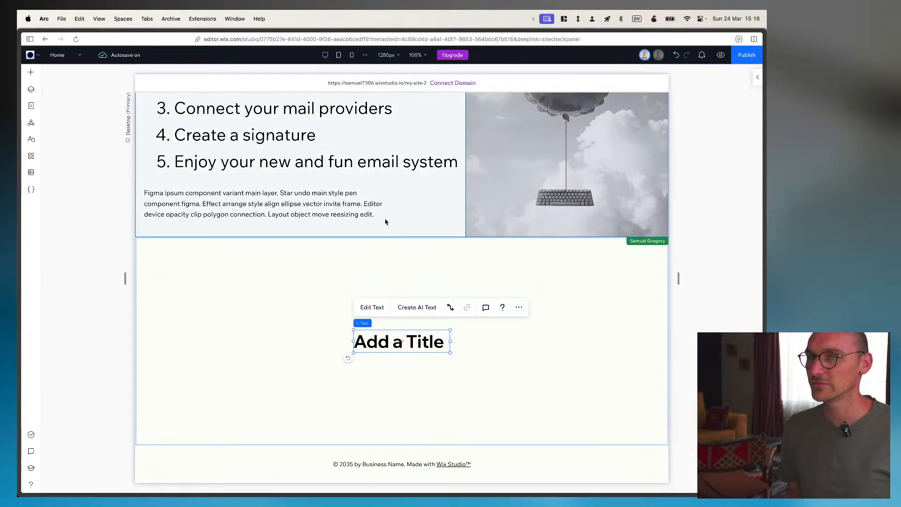
pyautogui.doubleClick(393, 348)
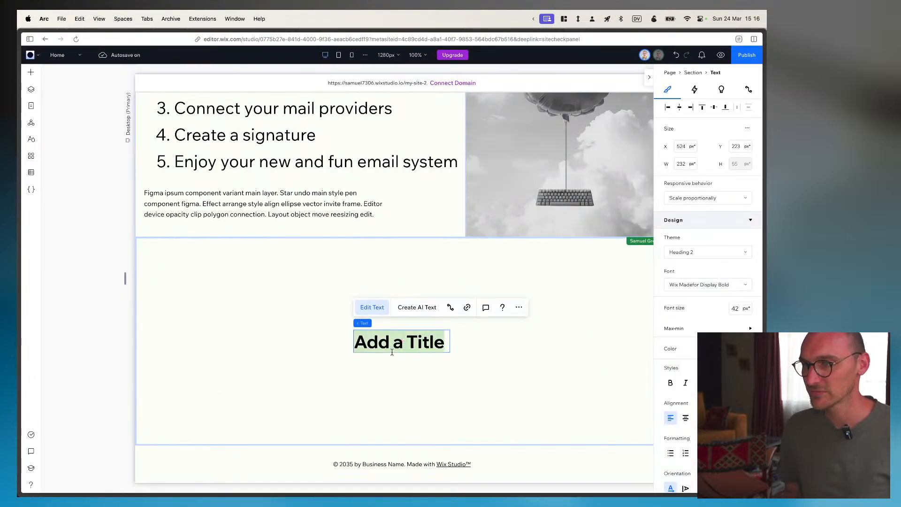
pyautogui.press('super+v')
pyautogui.click(483, 326)
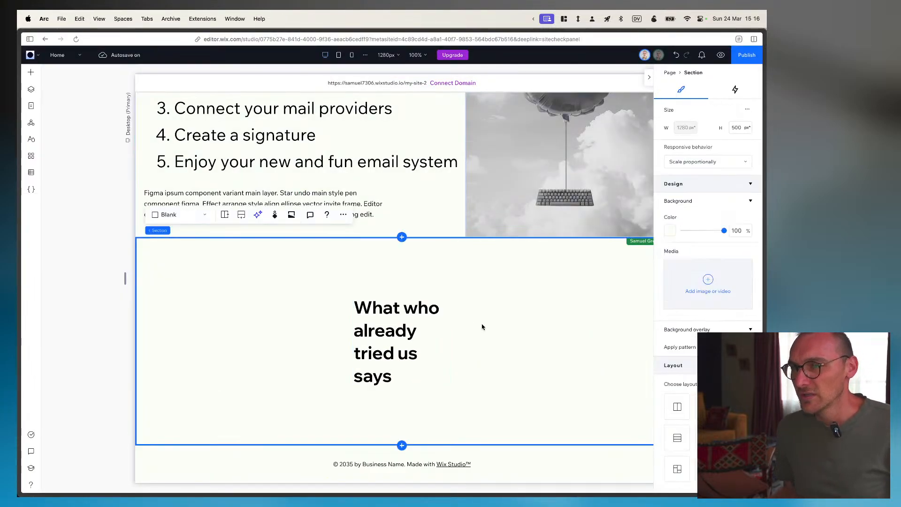
# Set the testimonial heading's responsive behavior to Hug
pyautogui.click(394, 319)
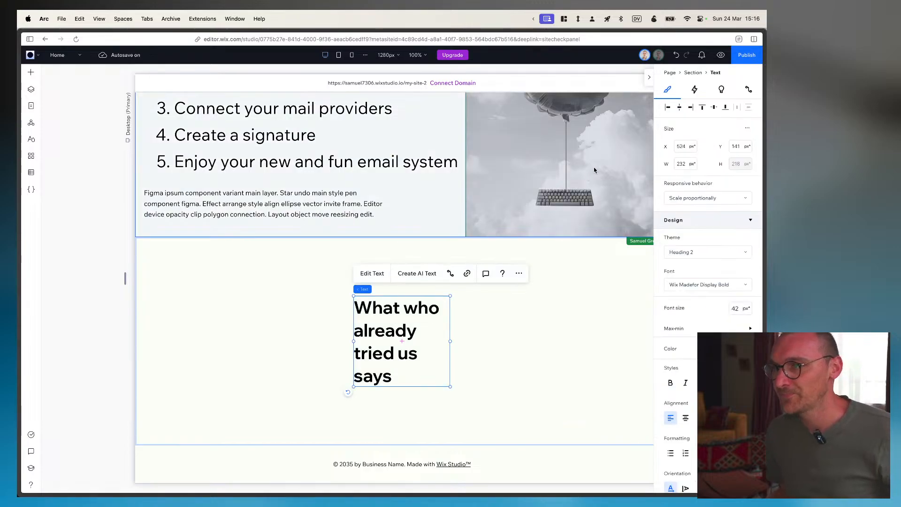
pyautogui.click(715, 203)
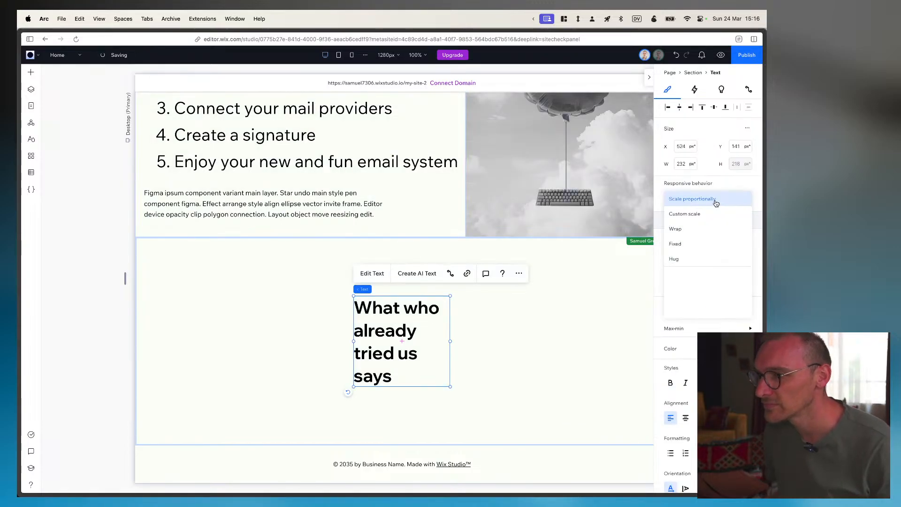
pyautogui.click(685, 258)
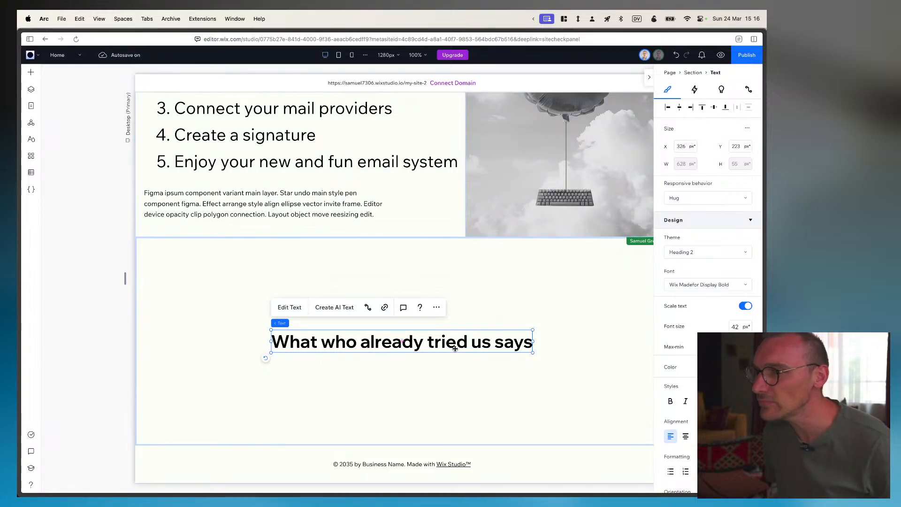
# Move the heading up within its section, check the Figma frame's padding, and set the heading's top margin to 80 px
pyautogui.moveTo(454, 353); pyautogui.dragTo(452, 281)
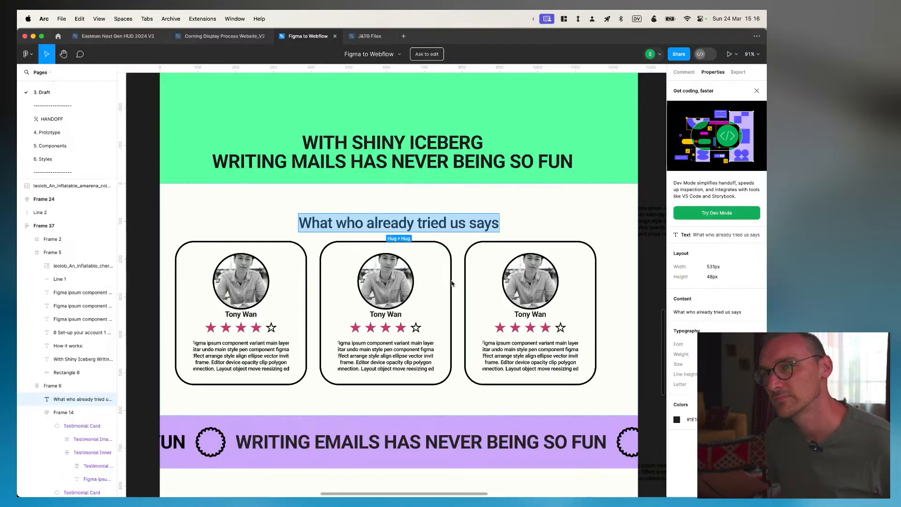
pyautogui.click(415, 224)
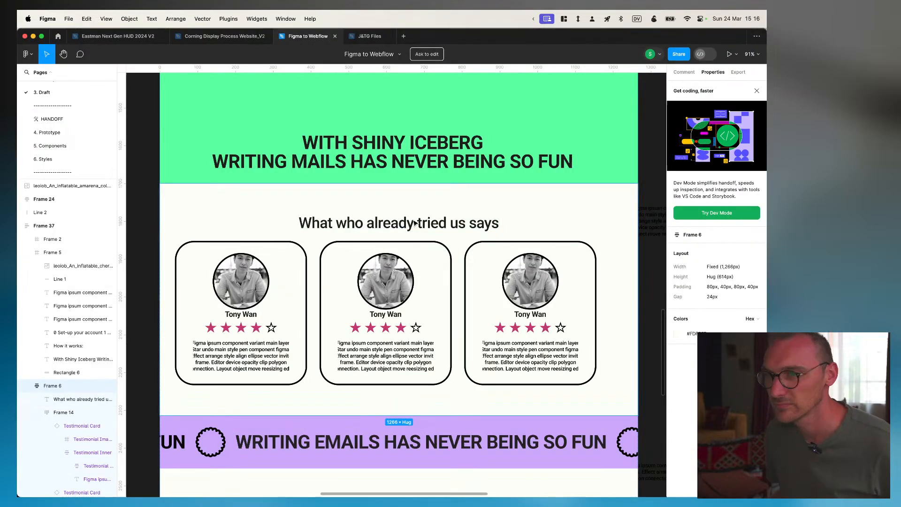
pyautogui.click(414, 223)
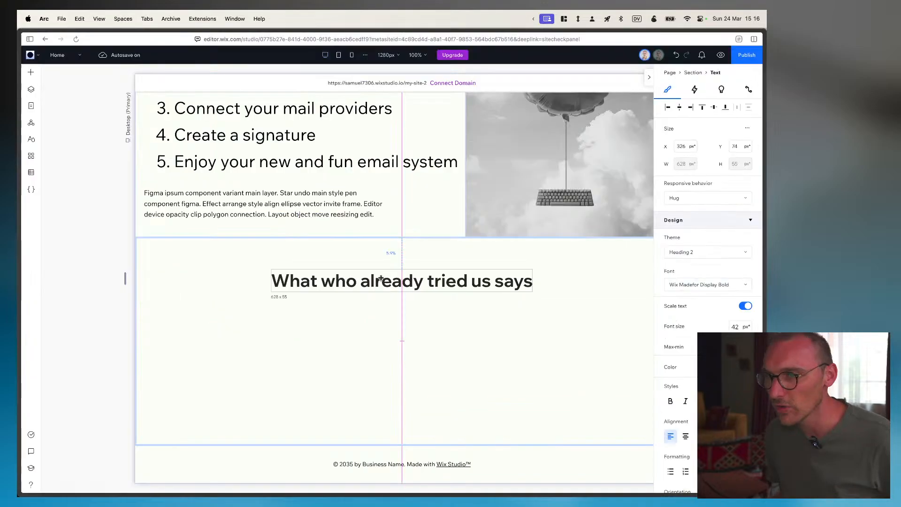
pyautogui.moveTo(381, 278); pyautogui.dragTo(380, 277)
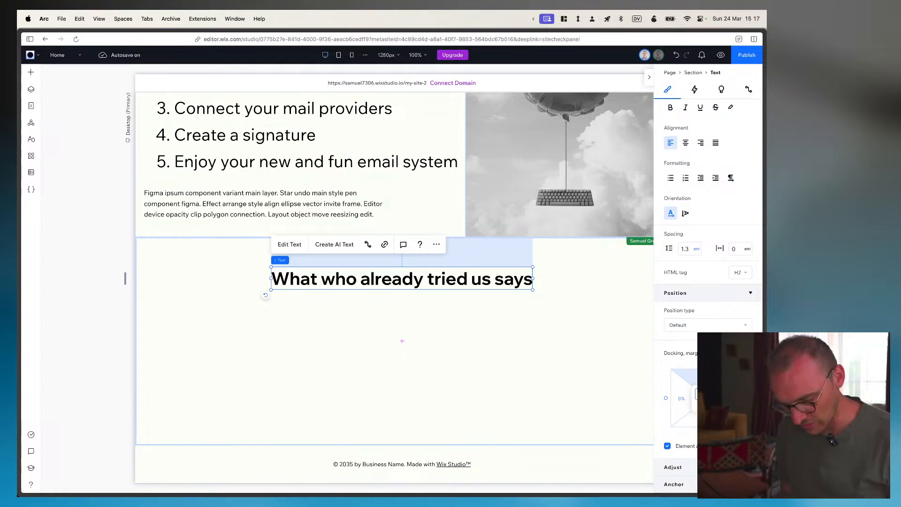
pyautogui.press('Return')
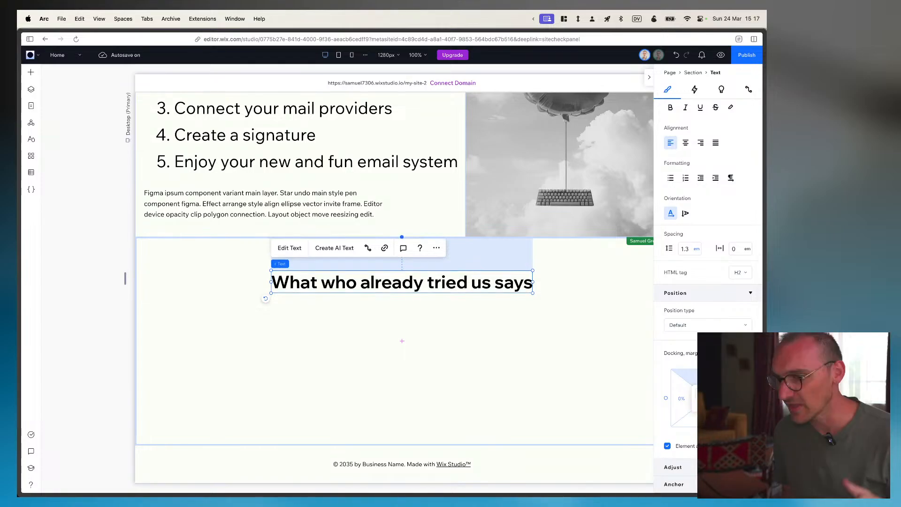
pyautogui.click(402, 340)
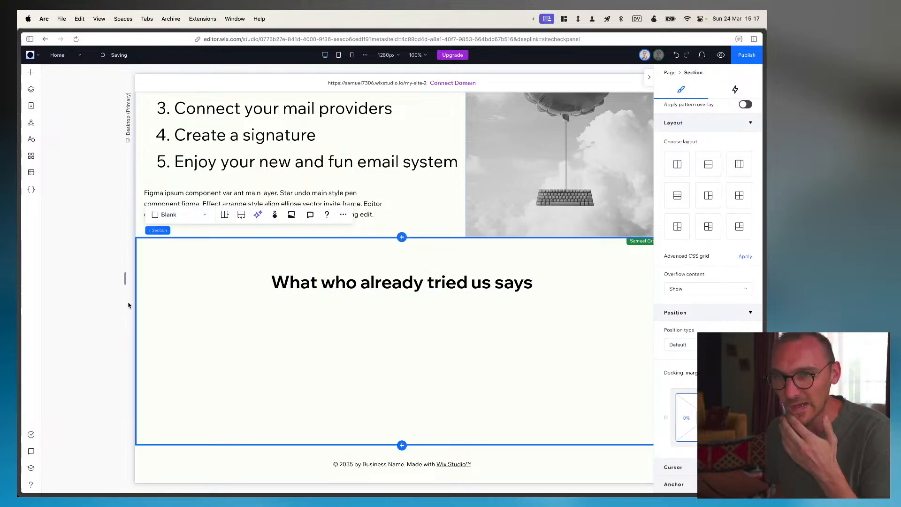
pyautogui.moveTo(125, 278); pyautogui.dragTo(54, 292)
pyautogui.moveTo(224, 295); pyautogui.dragTo(205, 298)
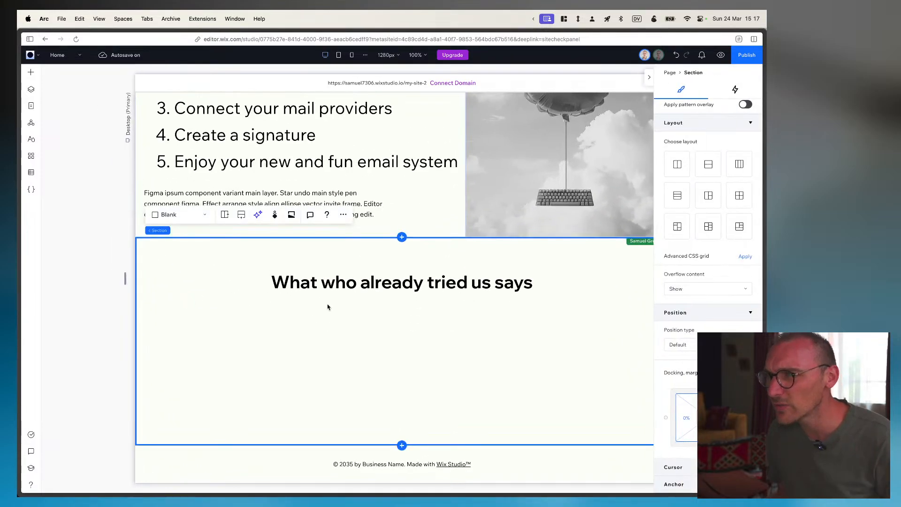
# Publish the site and open the live page at the testimonial heading
pyautogui.click(747, 56)
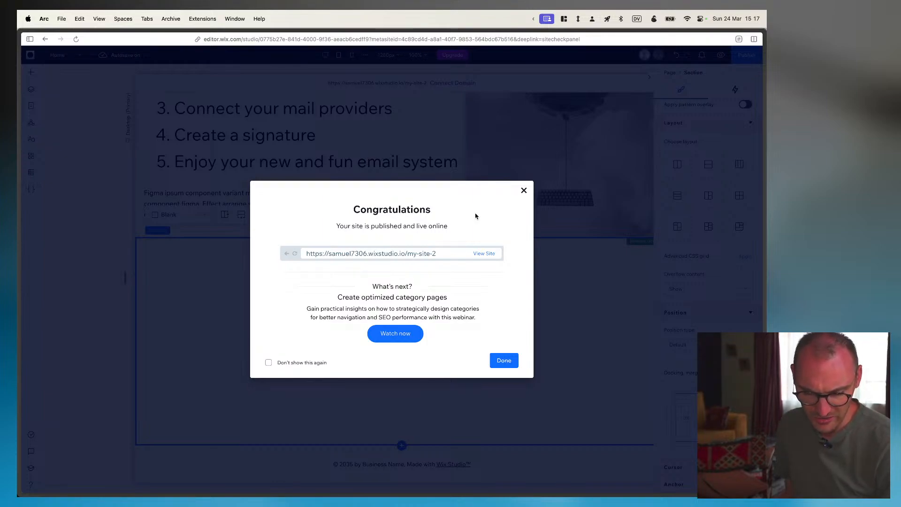
pyautogui.click(491, 255)
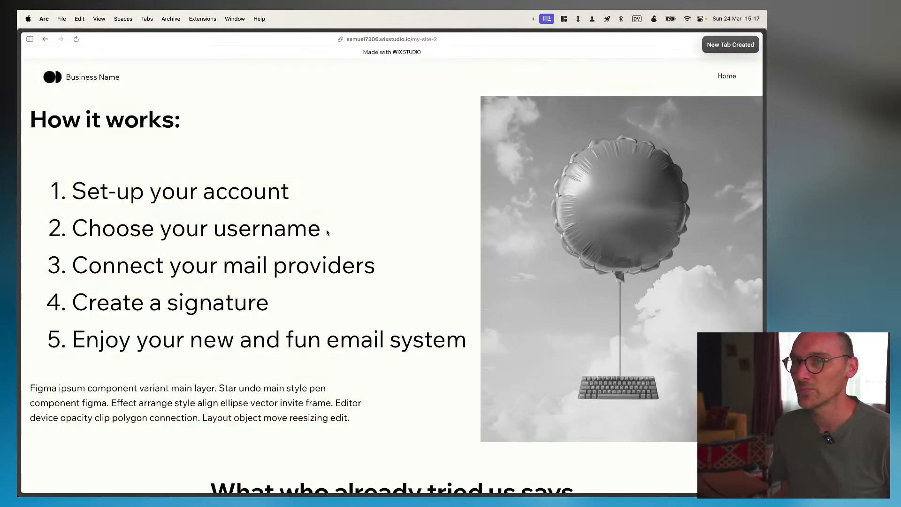
pyautogui.scroll(-5, 325, 229)
# Inspect the testimonial heading in the developer tools and examine the positioning and top margin styles of its wrapping div
pyautogui.rightClick(371, 236)
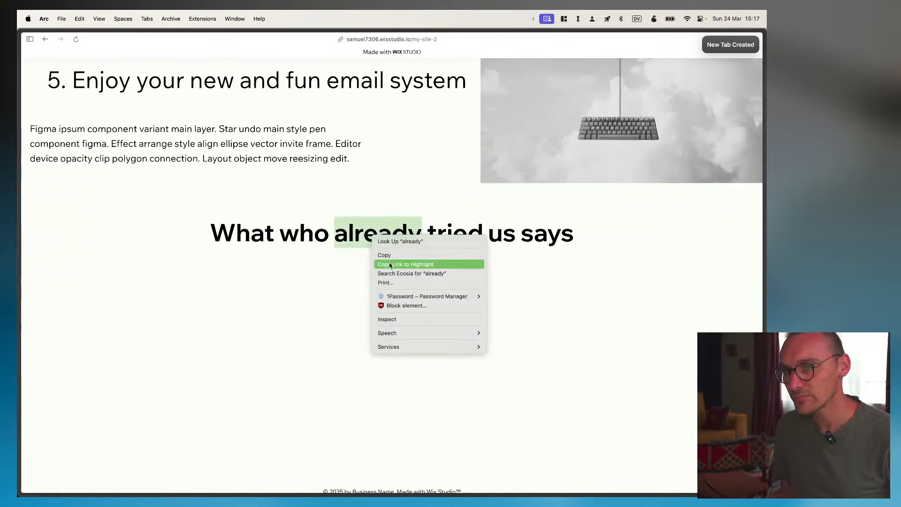
pyautogui.click(396, 322)
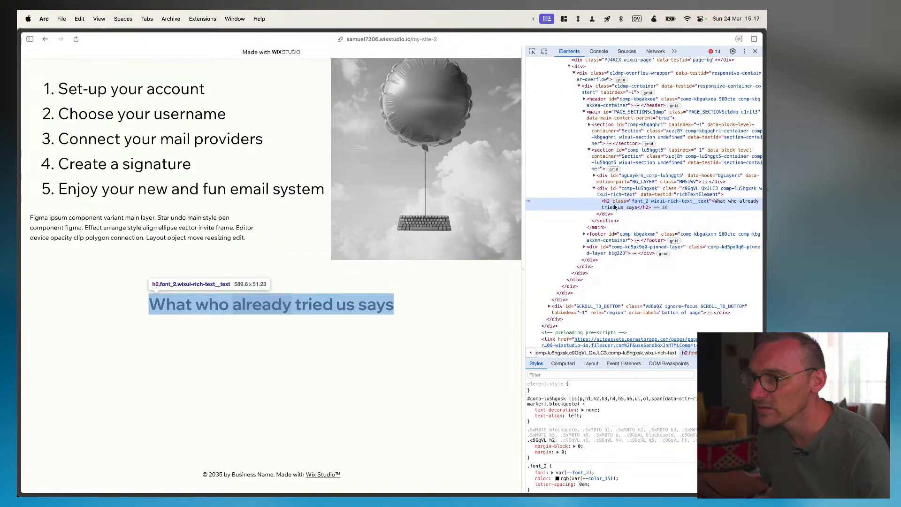
pyautogui.click(610, 195)
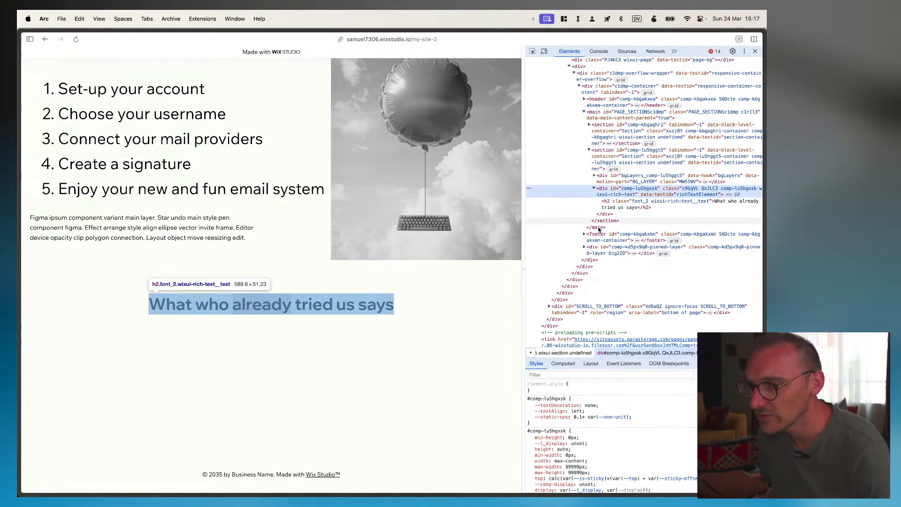
pyautogui.scroll(-2, 586, 432)
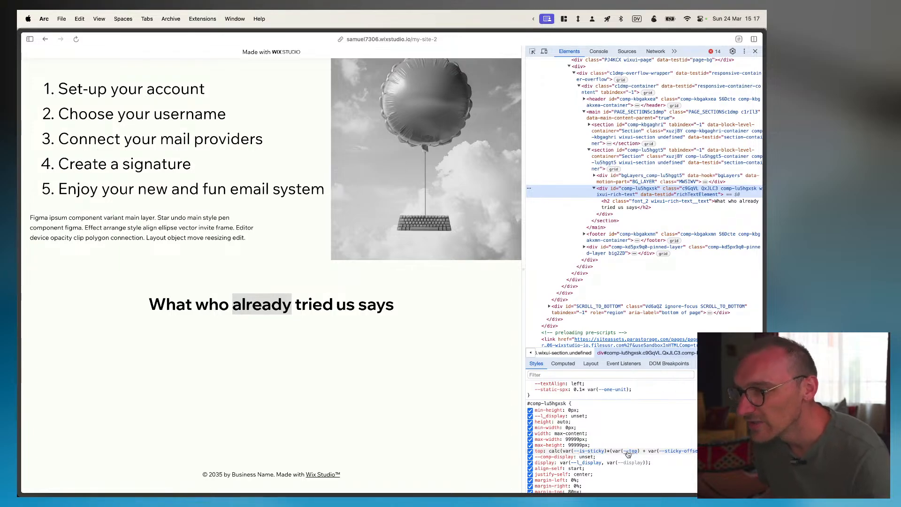
pyautogui.moveTo(628, 453)
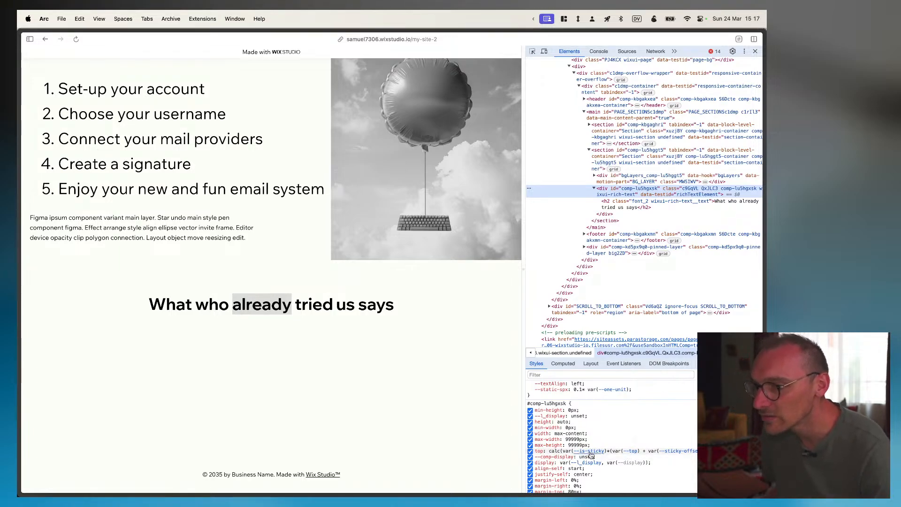
pyautogui.moveTo(682, 453)
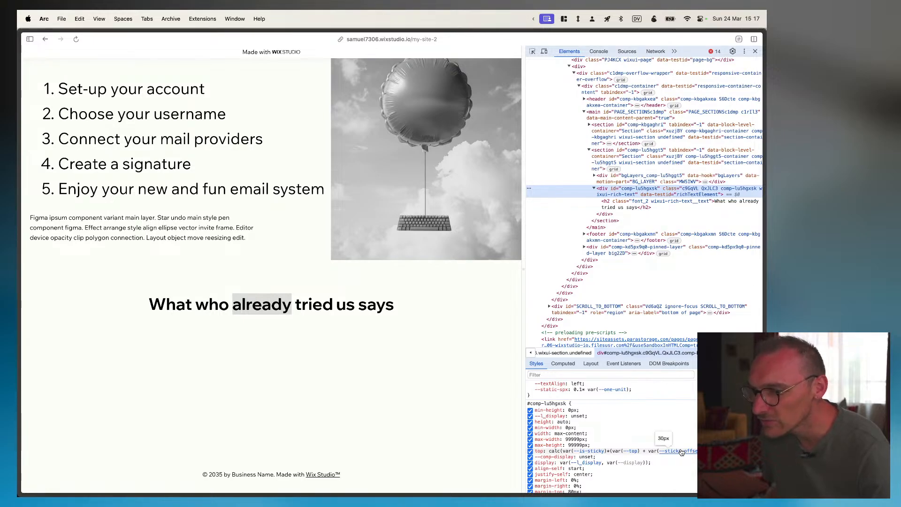
pyautogui.scroll(-2, 681, 452)
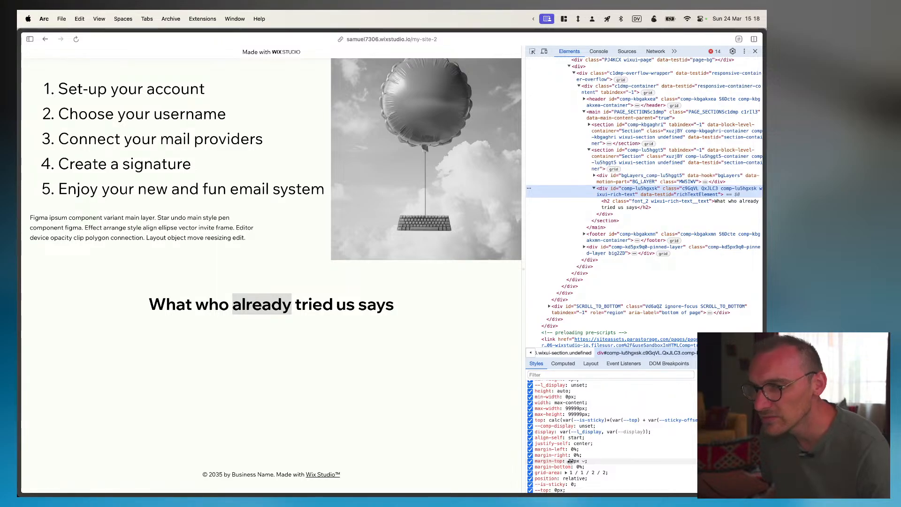
pyautogui.click(573, 461)
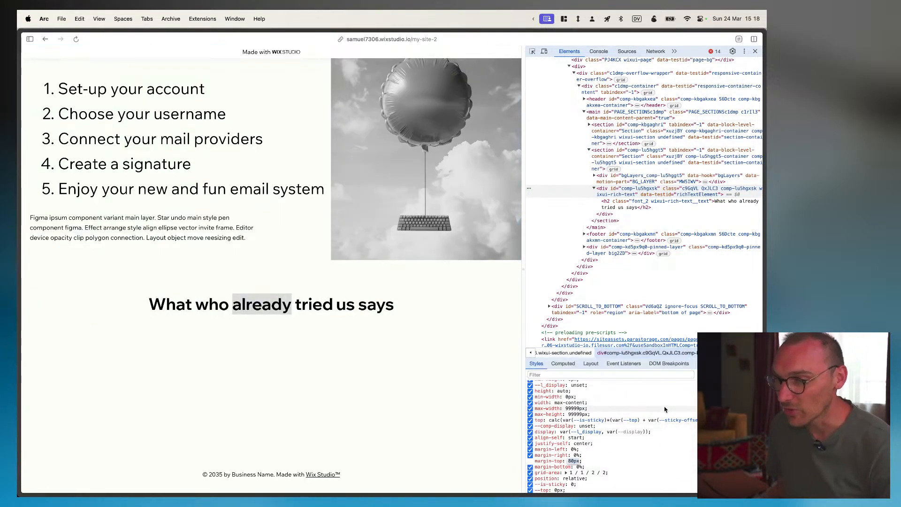
pyautogui.scroll(-3, 665, 410)
pyautogui.scroll(4, 665, 410)
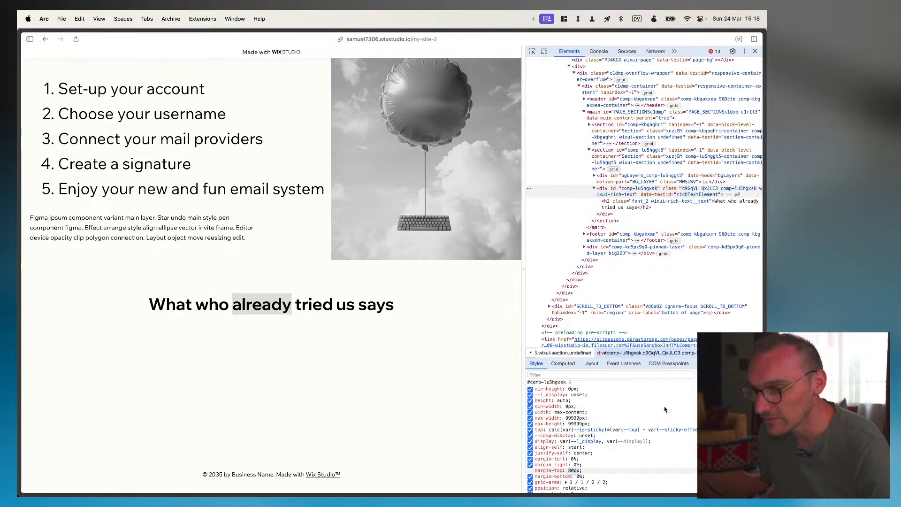
pyautogui.scroll(1, 665, 409)
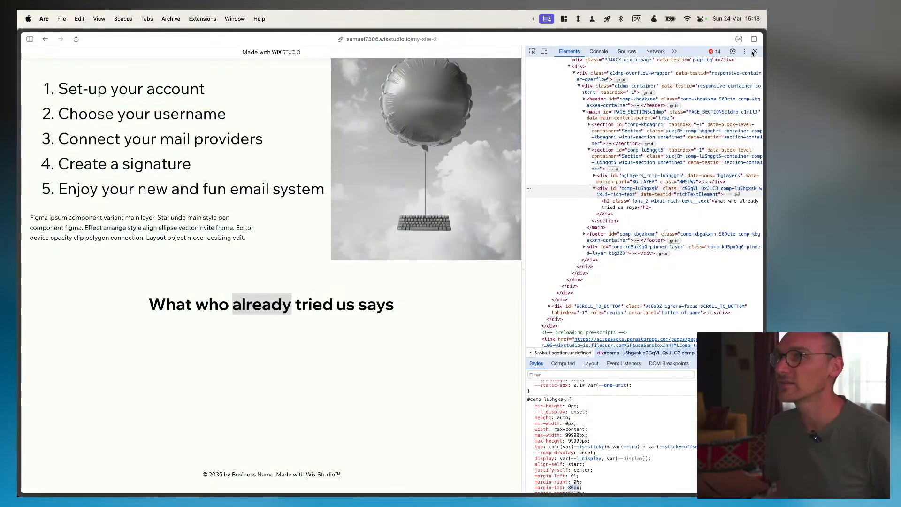
# Close the developer tools and both live site tabs to return to the Wix Studio editor
pyautogui.click(754, 52)
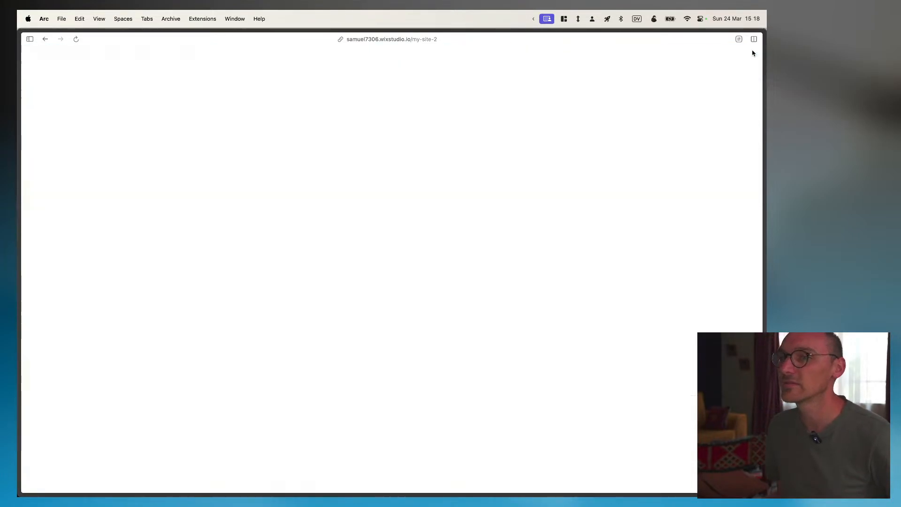
pyautogui.click(446, 286)
pyautogui.press('super+w')
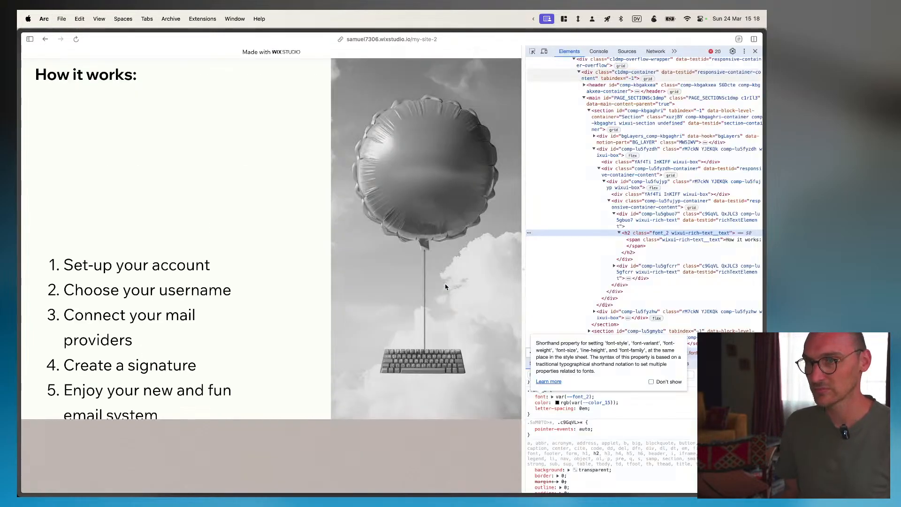
pyautogui.press('super+w')
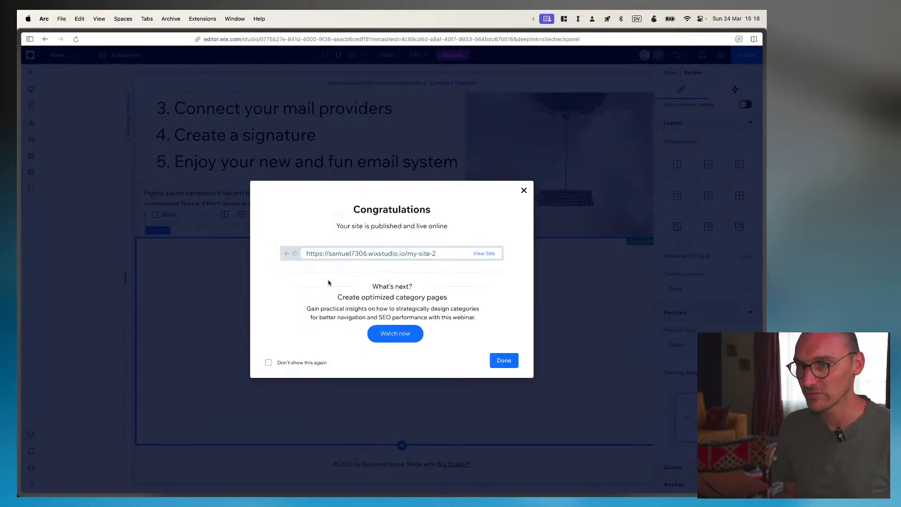
# Dismiss the publish confirmation, compare with the Figma testimonial cards, and add a repeater to the testimonial section
pyautogui.click(524, 190)
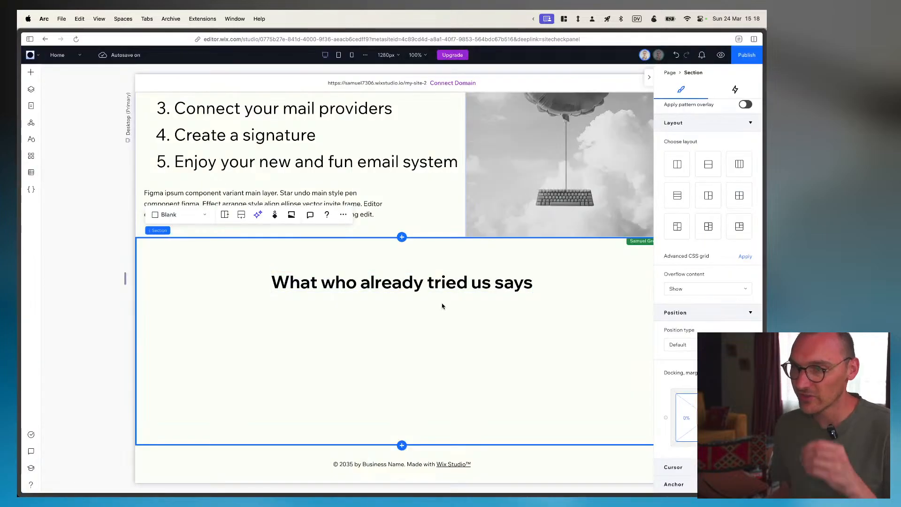
pyautogui.press('super+Tab')
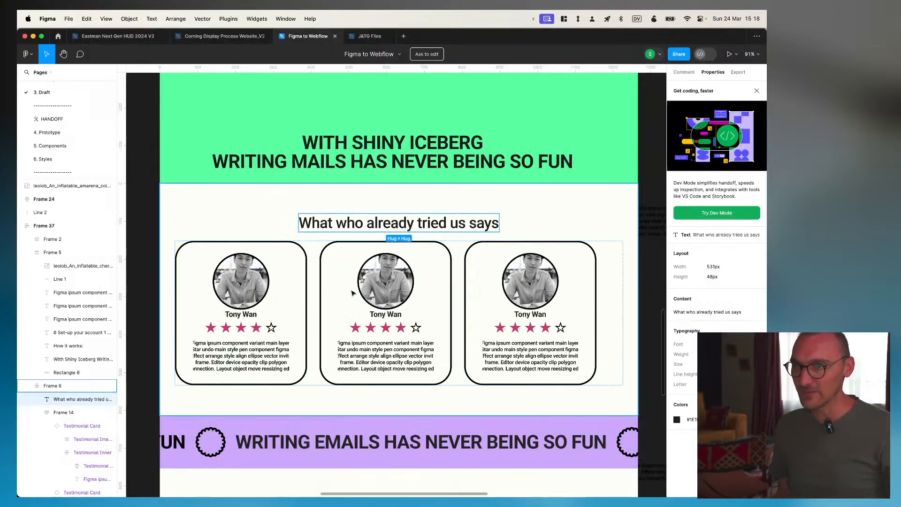
pyautogui.press('super+Tab')
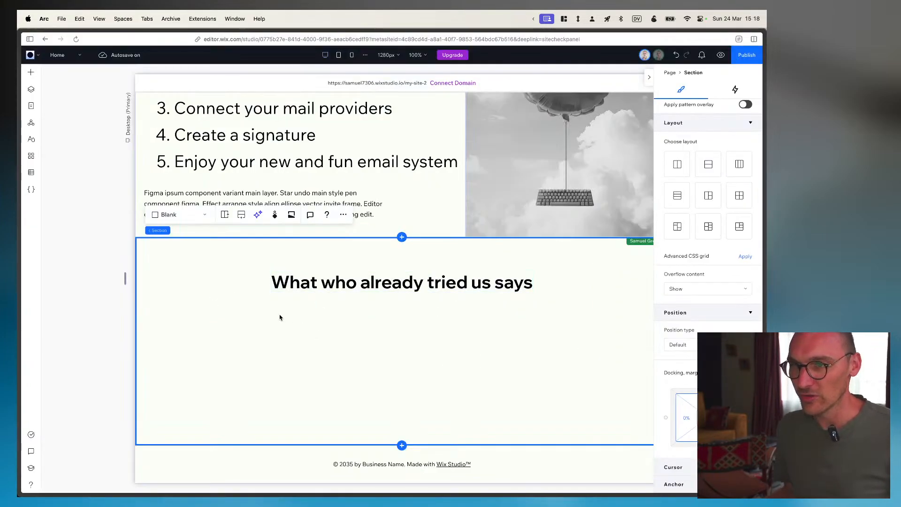
pyautogui.click(31, 72)
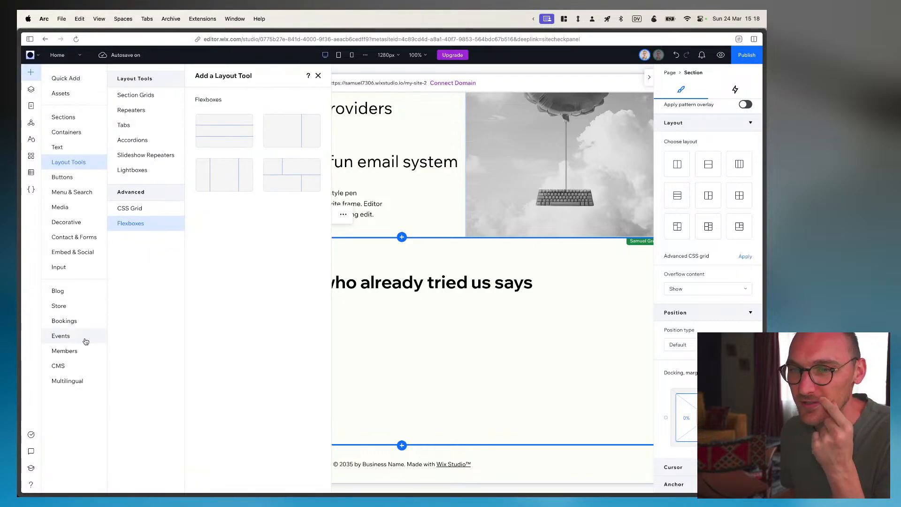
pyautogui.click(73, 367)
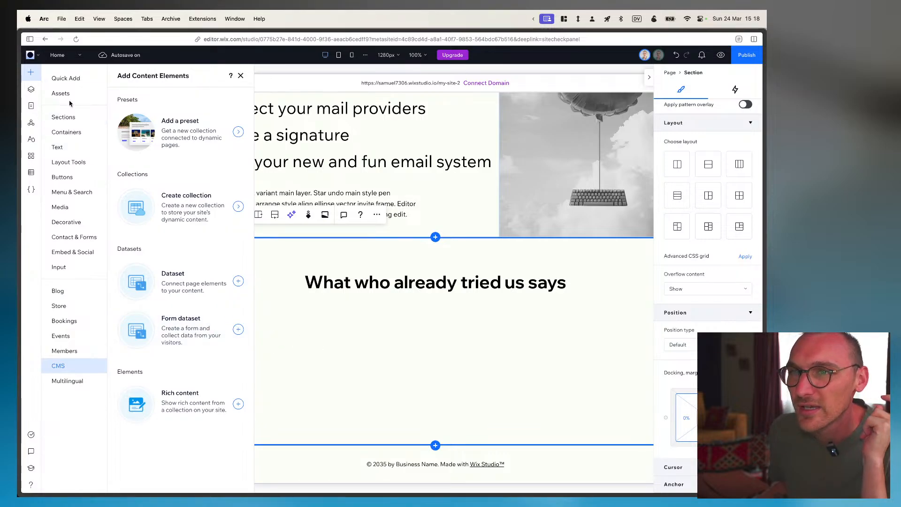
pyautogui.click(71, 79)
pyautogui.click(236, 272)
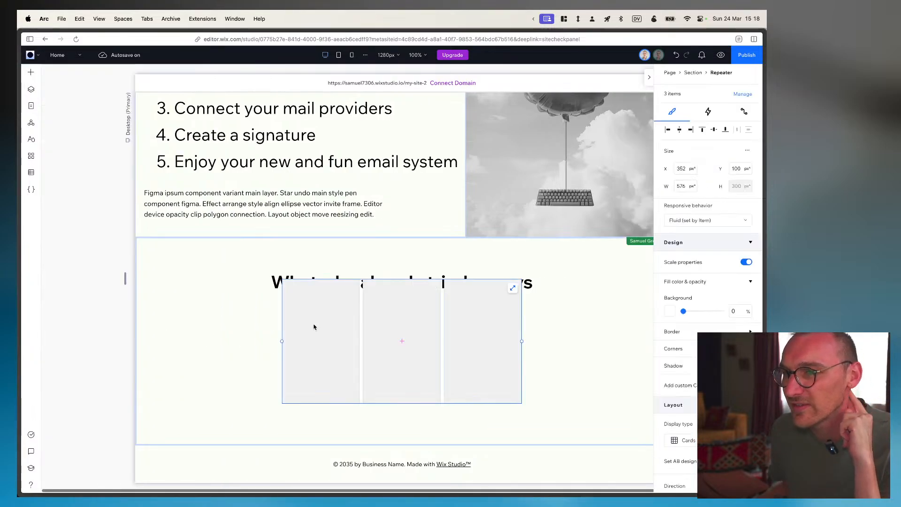
# Centre the repeater below the testimonial heading at about Y 155 px and set its responsive behavior to Fixed width, checking against the Figma design
pyautogui.moveTo(348, 358); pyautogui.dragTo(242, 377)
pyautogui.press('super+Tab')
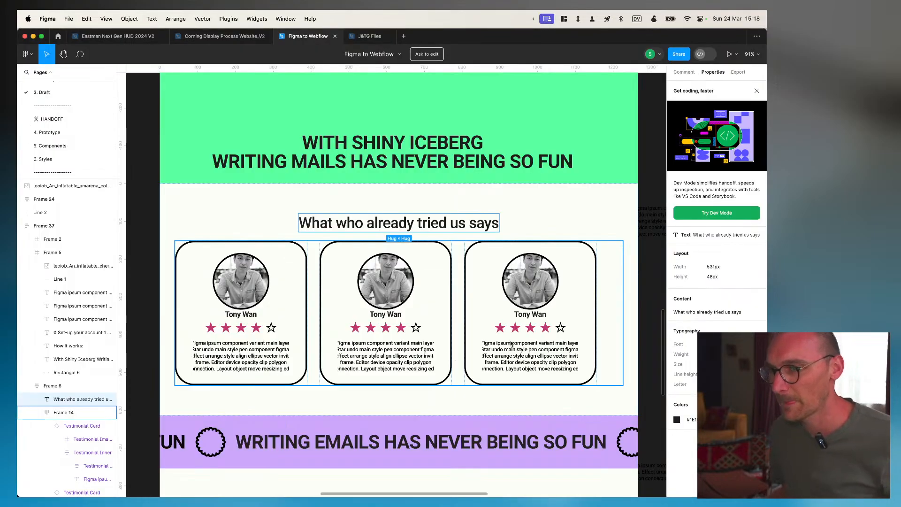
pyautogui.press('super+Tab')
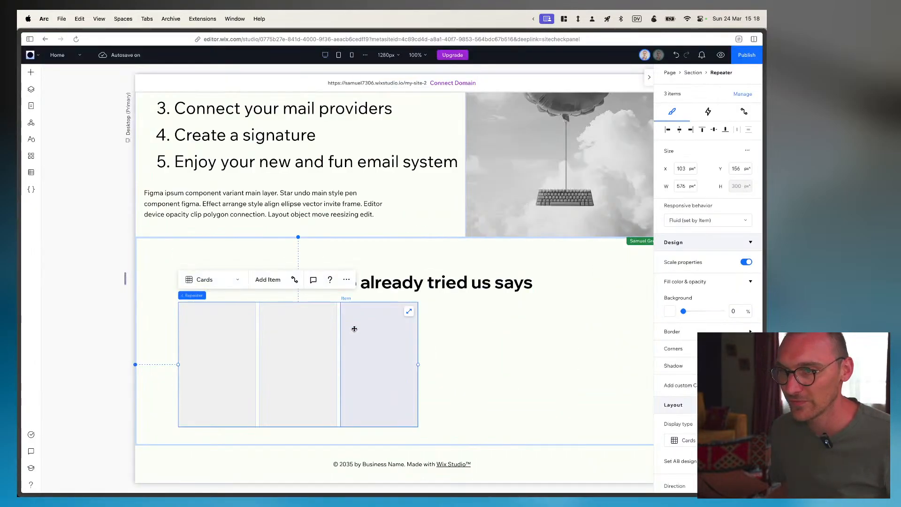
pyautogui.moveTo(330, 358); pyautogui.dragTo(436, 362)
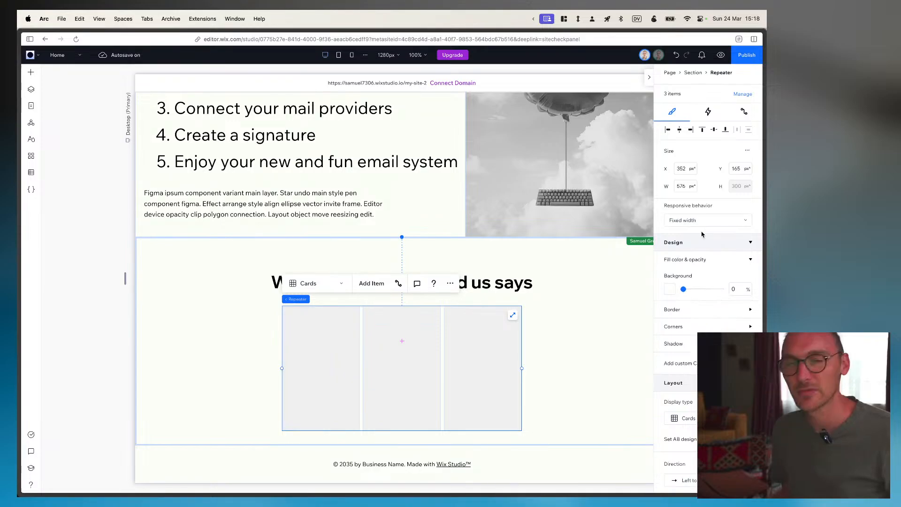
pyautogui.press('super+Tab')
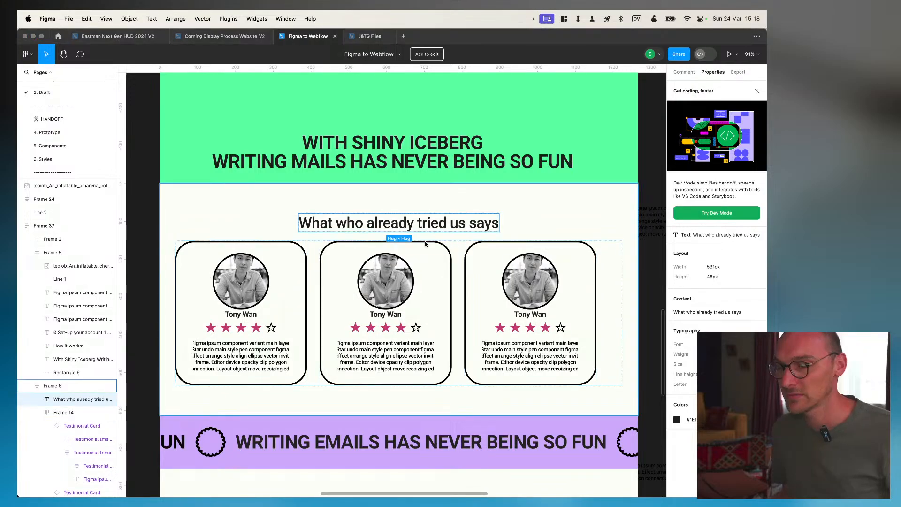
pyautogui.press('super+Tab')
pyautogui.click(488, 324)
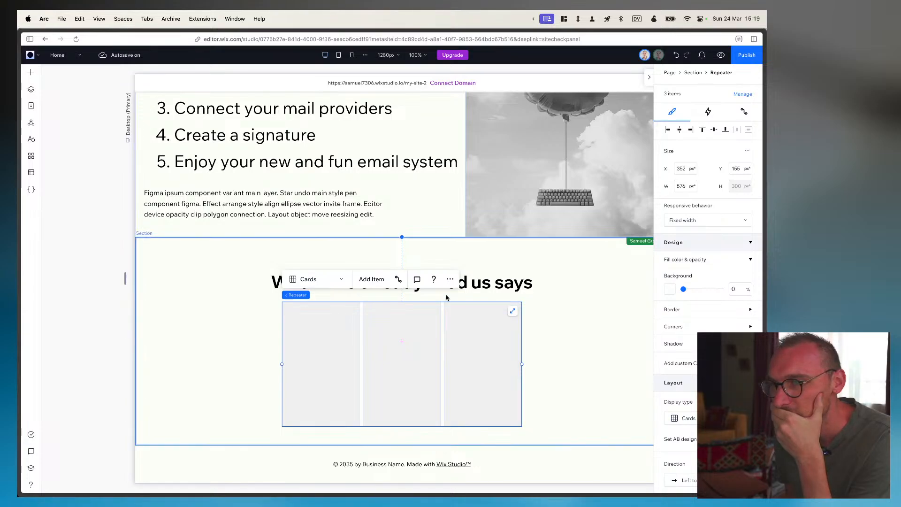
# Create a dataset named Reviews dataset from the Reviews collection and connect the repeater to it
pyautogui.scroll(-3, 658, 412)
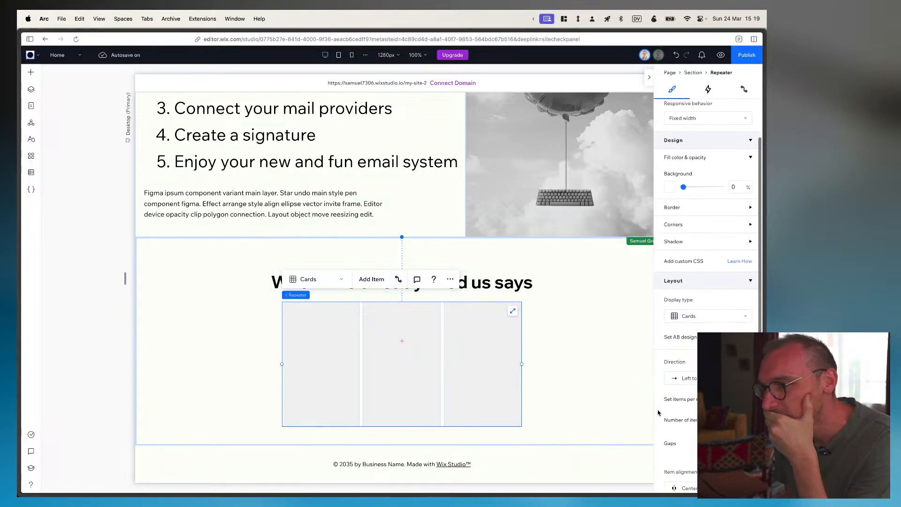
pyautogui.scroll(-7, 658, 412)
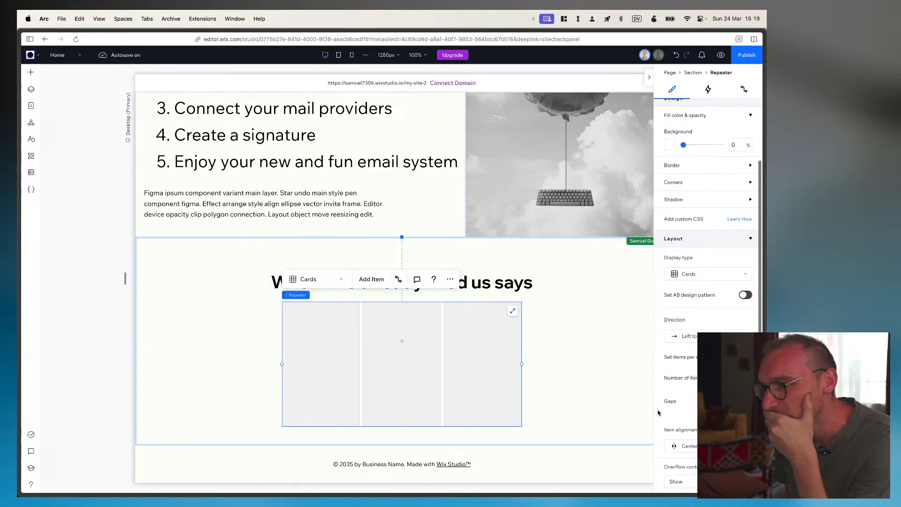
pyautogui.click(398, 280)
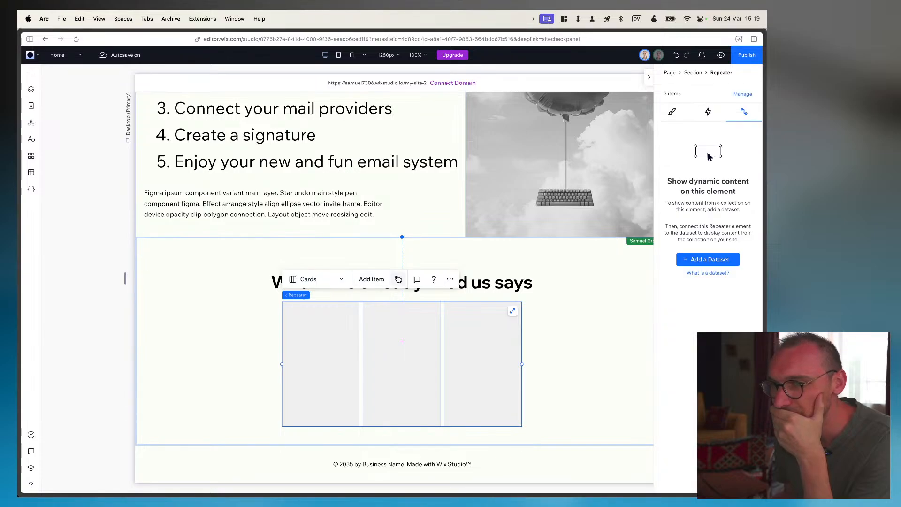
pyautogui.click(723, 263)
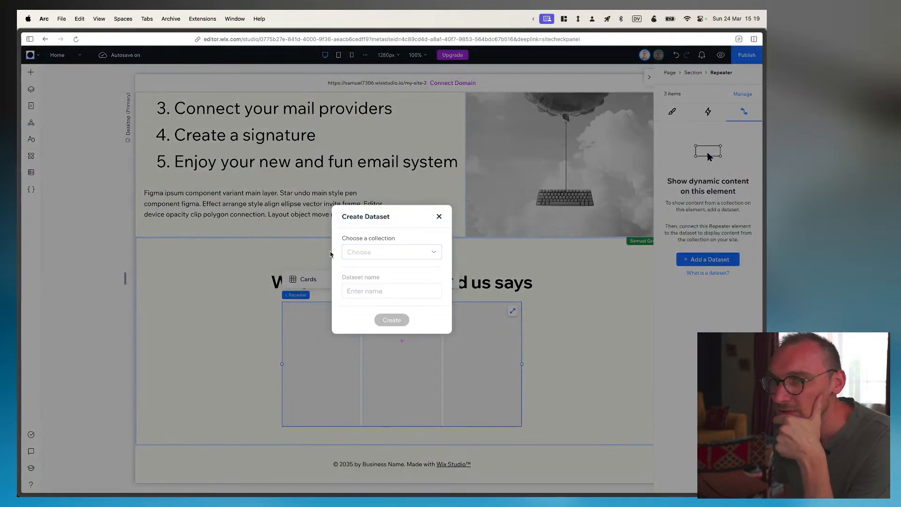
pyautogui.click(372, 252)
pyautogui.click(371, 289)
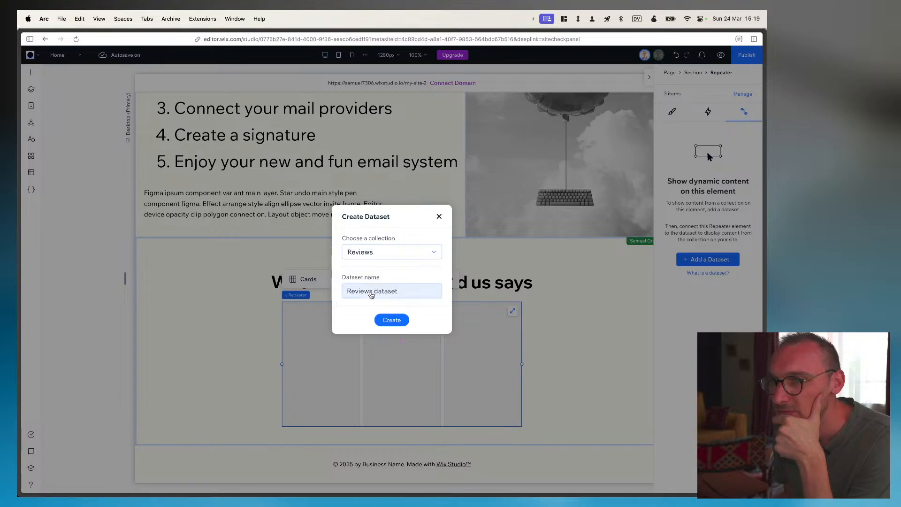
pyautogui.click(395, 321)
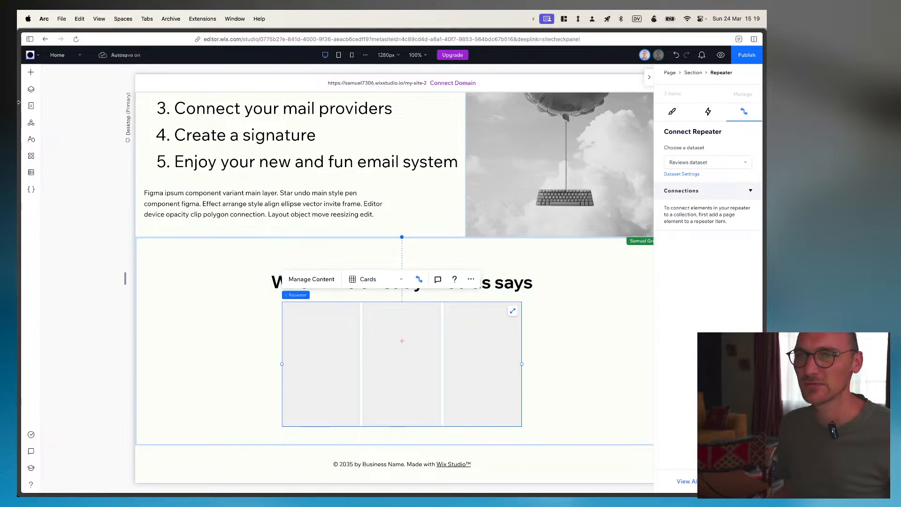
# Add a title text element to the repeater's first item and connect it to the Name (Text) field
pyautogui.click(31, 70)
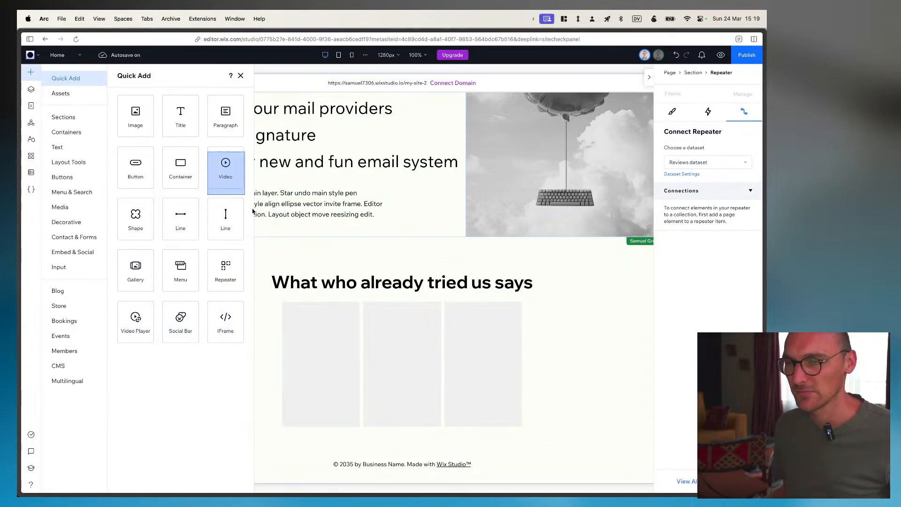
pyautogui.moveTo(223, 171); pyautogui.dragTo(330, 329)
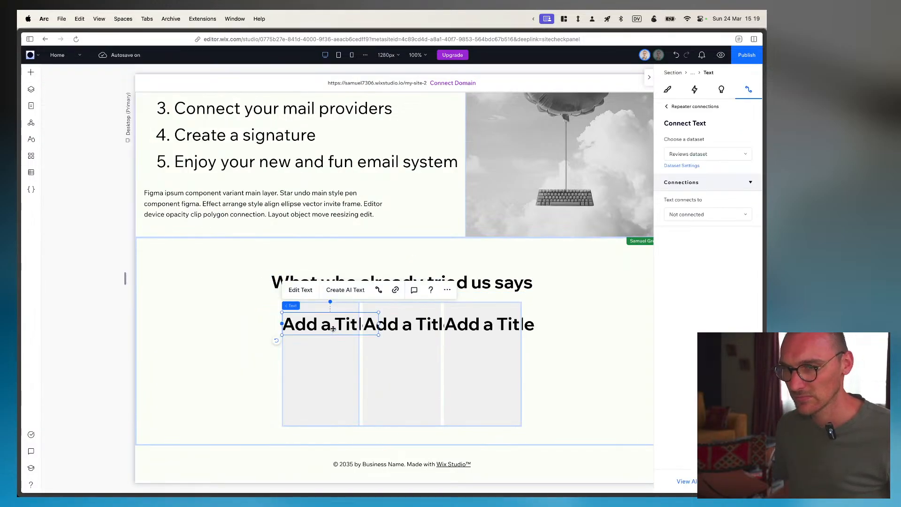
pyautogui.click(351, 326)
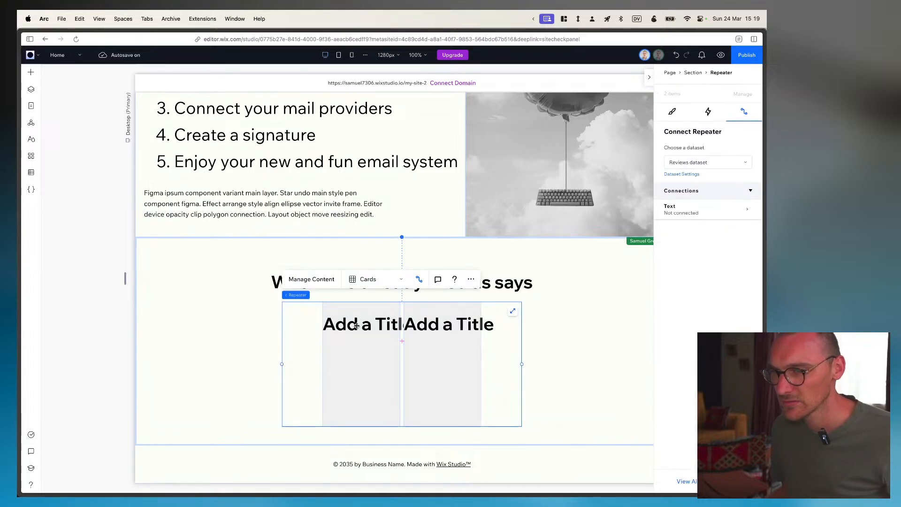
pyautogui.click(356, 326)
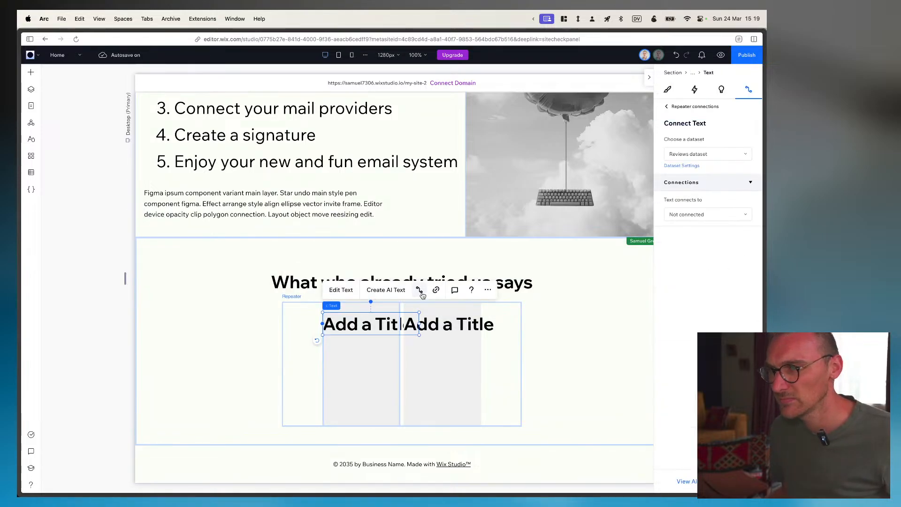
pyautogui.click(689, 216)
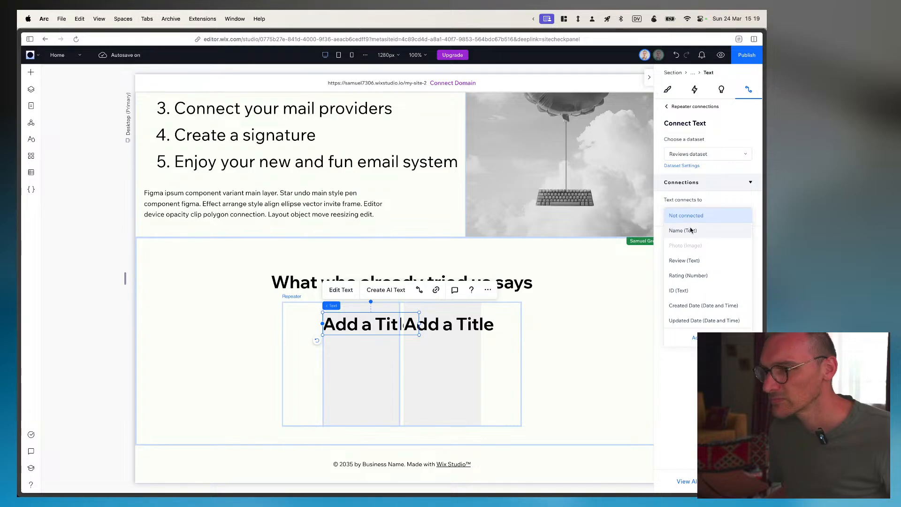
pyautogui.click(691, 231)
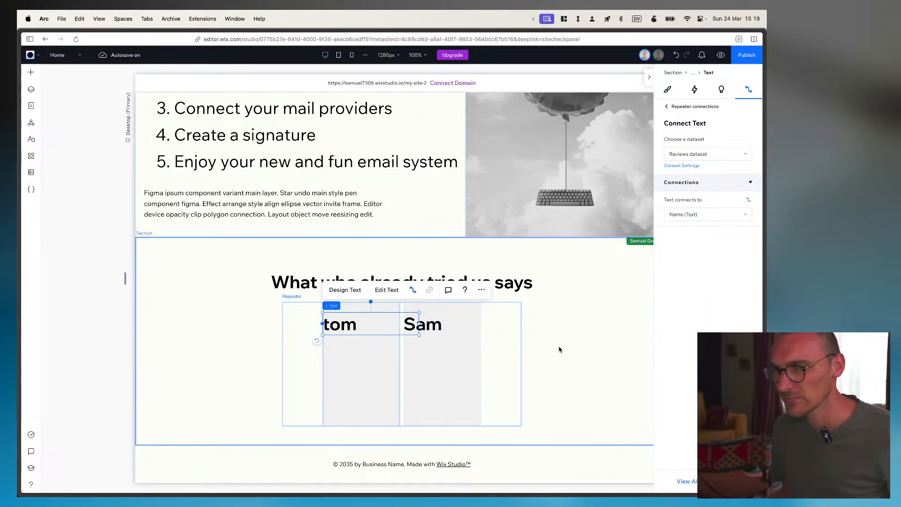
# Add an image to the repeater's first item and connect its source to the Photo (Image) field
pyautogui.click(354, 360)
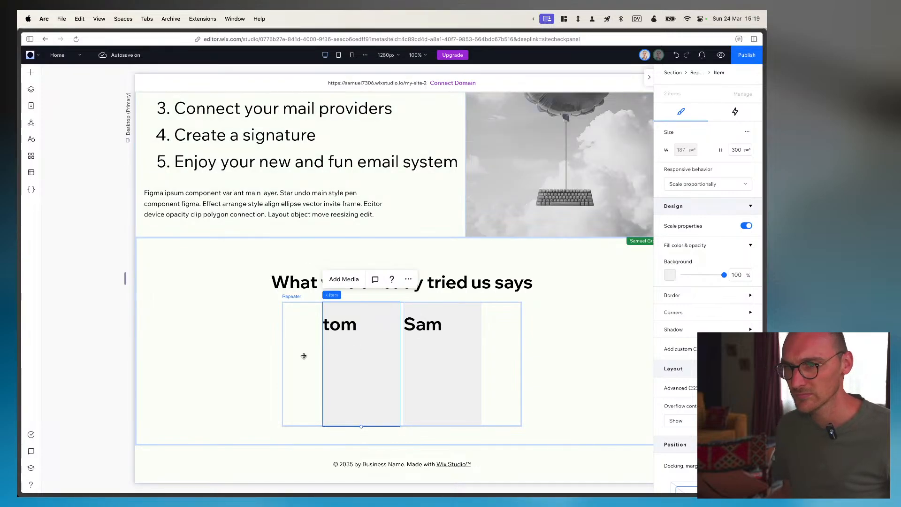
pyautogui.rightClick(333, 356)
pyautogui.moveTo(396, 320)
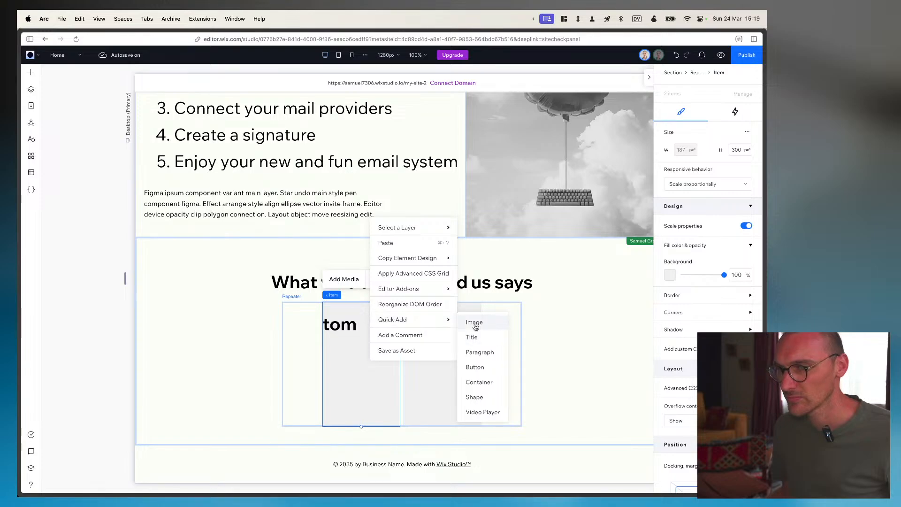
pyautogui.click(476, 324)
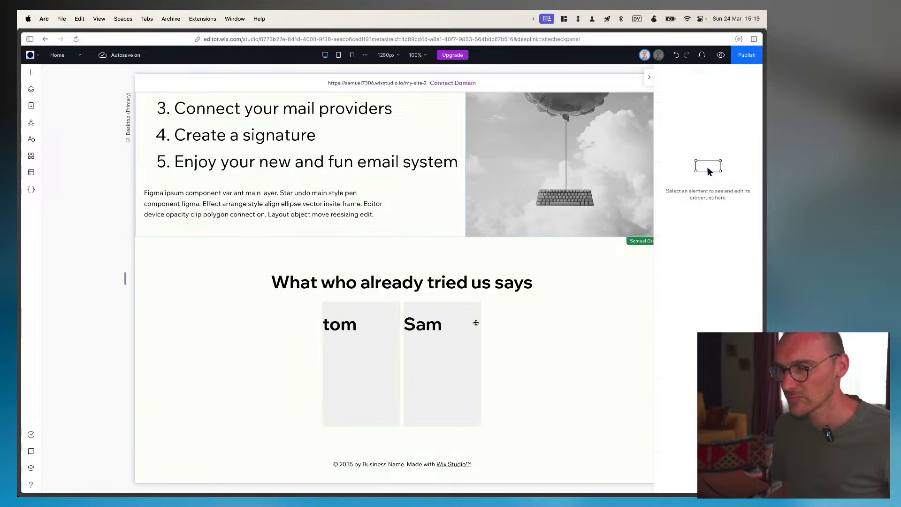
pyautogui.click(706, 216)
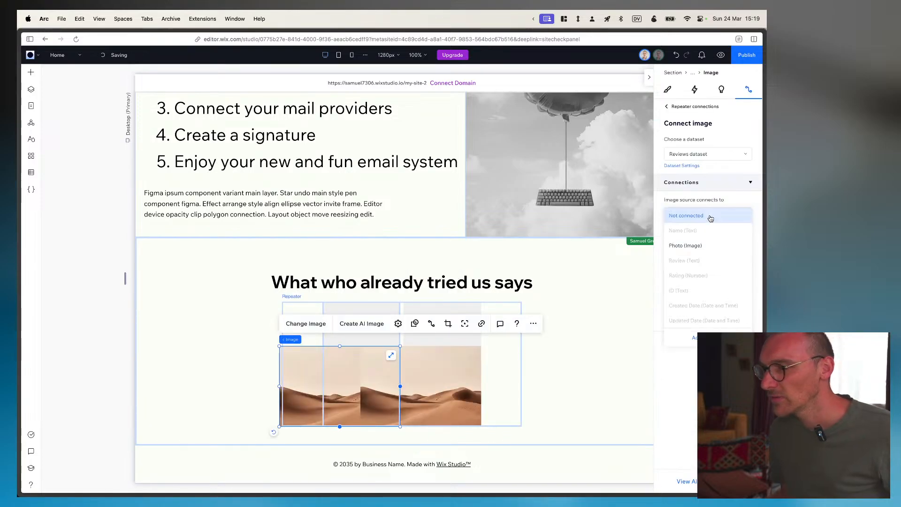
pyautogui.click(701, 245)
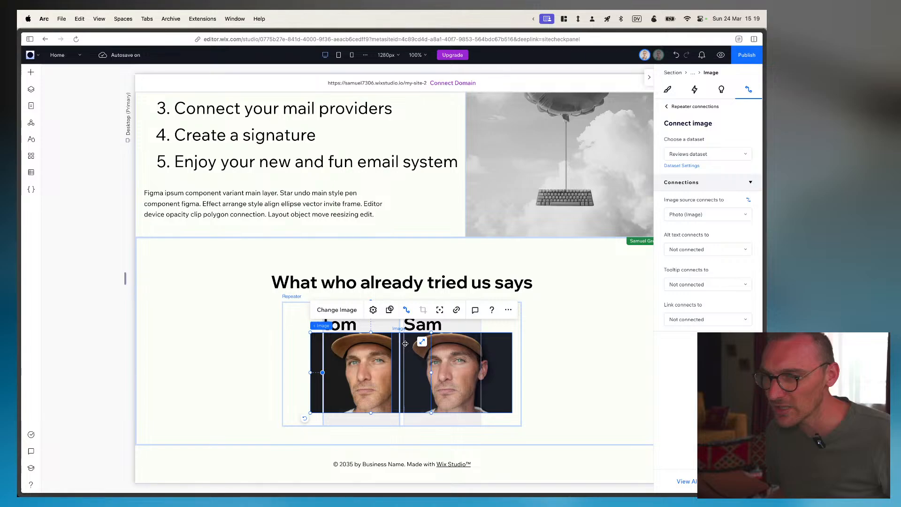
# Shrink the repeater item's image, check the Figma testimonial portrait, and set the image's size to 150 × 150 px
pyautogui.moveTo(432, 333); pyautogui.dragTo(359, 356)
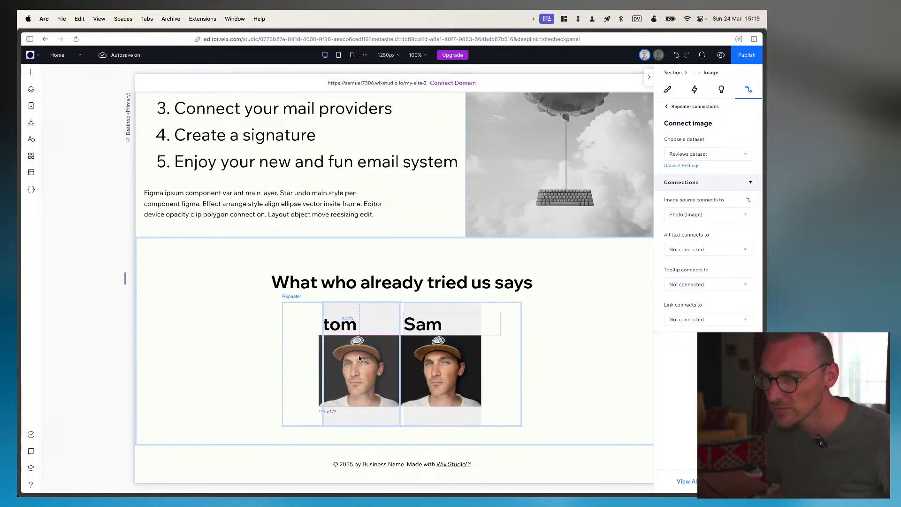
pyautogui.press('super+Tab')
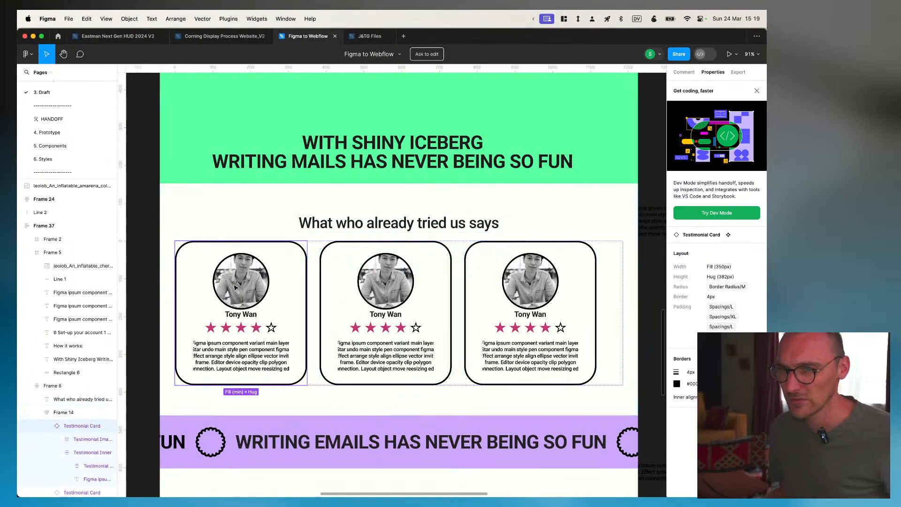
pyautogui.click(236, 288)
pyautogui.press('super+Tab')
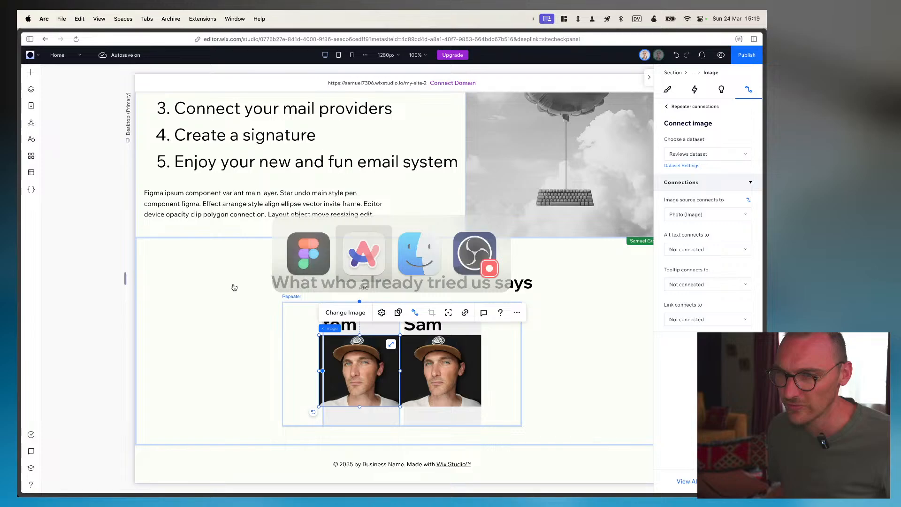
pyautogui.click(667, 89)
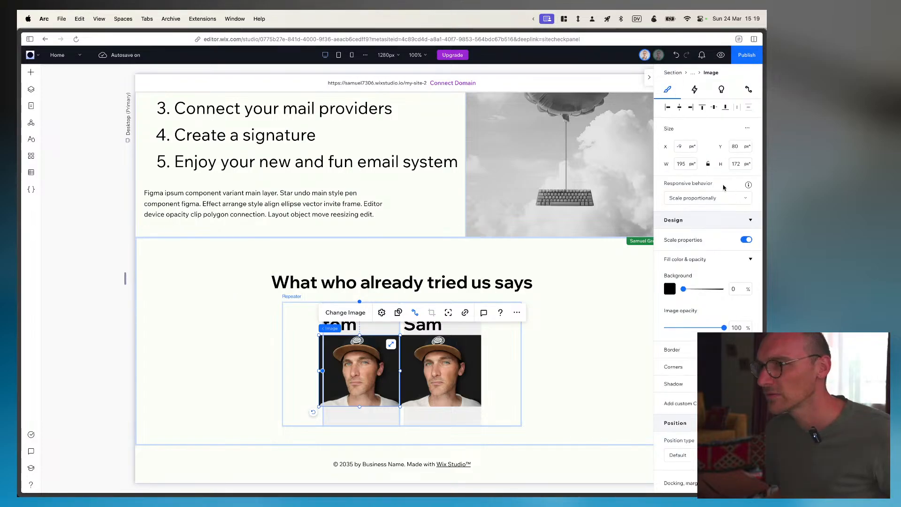
pyautogui.write('150')
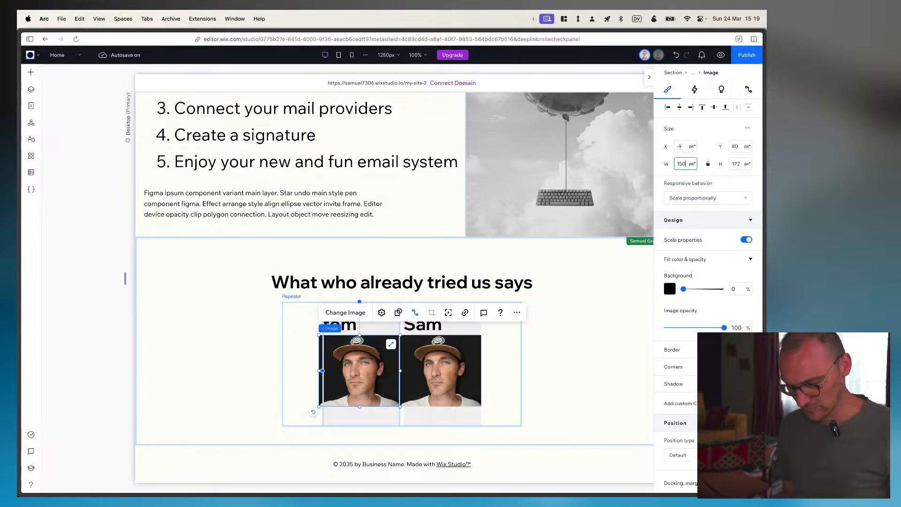
pyautogui.press('Tab')
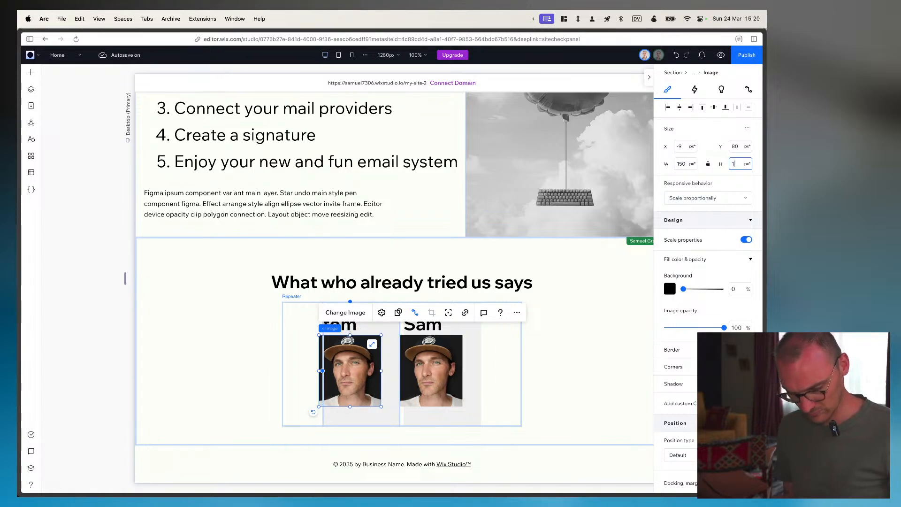
pyautogui.press('Return')
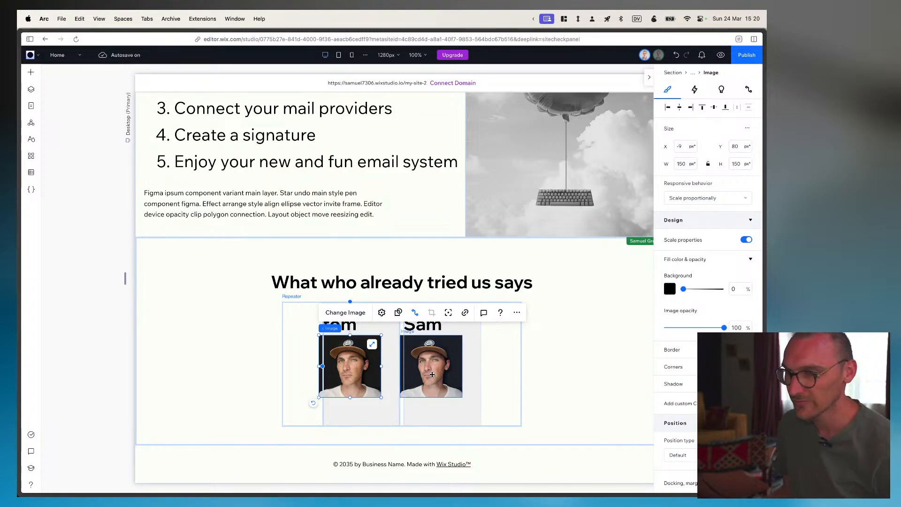
# Place the photo at the top of the repeater item with the name text centred below it, using Hug responsive behavior for the name
pyautogui.moveTo(434, 364); pyautogui.dragTo(445, 336)
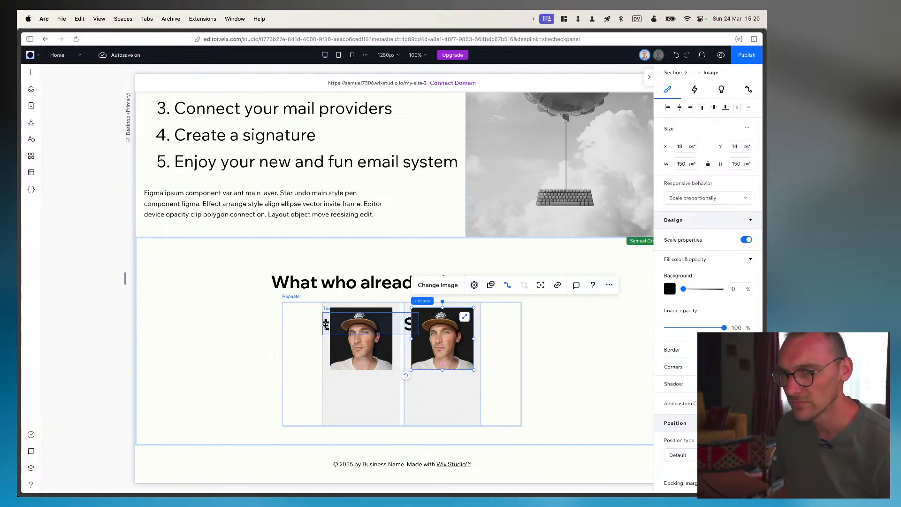
pyautogui.moveTo(324, 324); pyautogui.dragTo(356, 386)
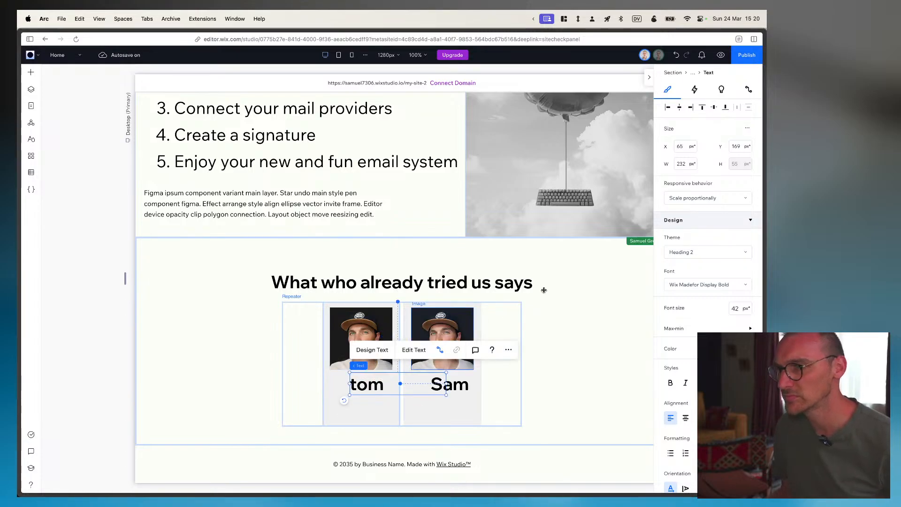
pyautogui.click(704, 198)
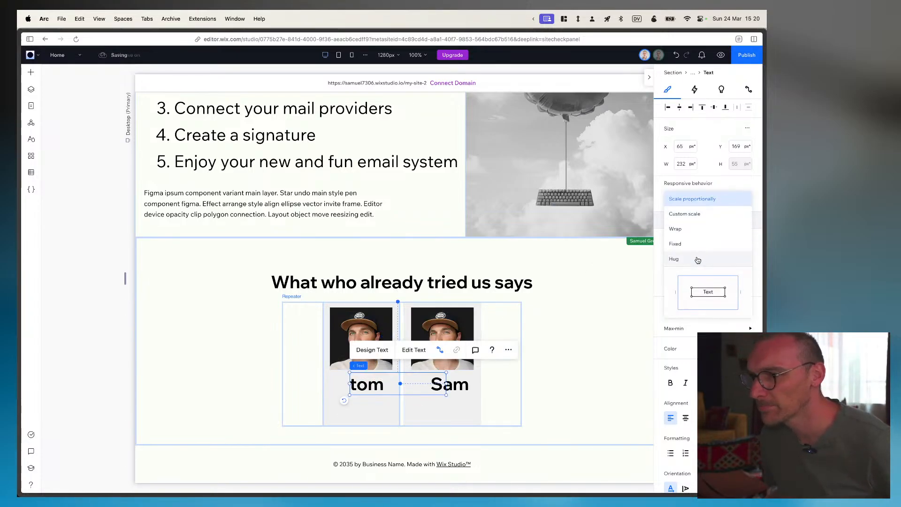
pyautogui.click(698, 260)
pyautogui.click(372, 390)
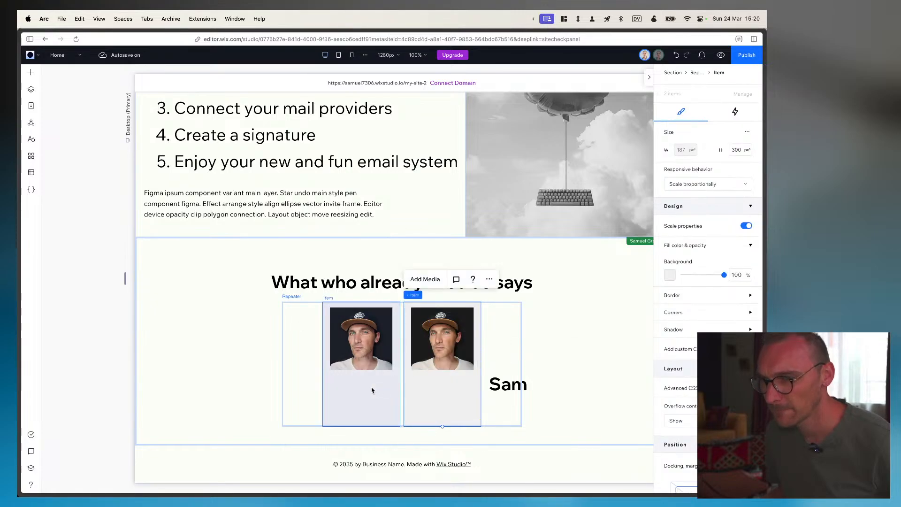
pyautogui.moveTo(500, 383); pyautogui.dragTo(443, 386)
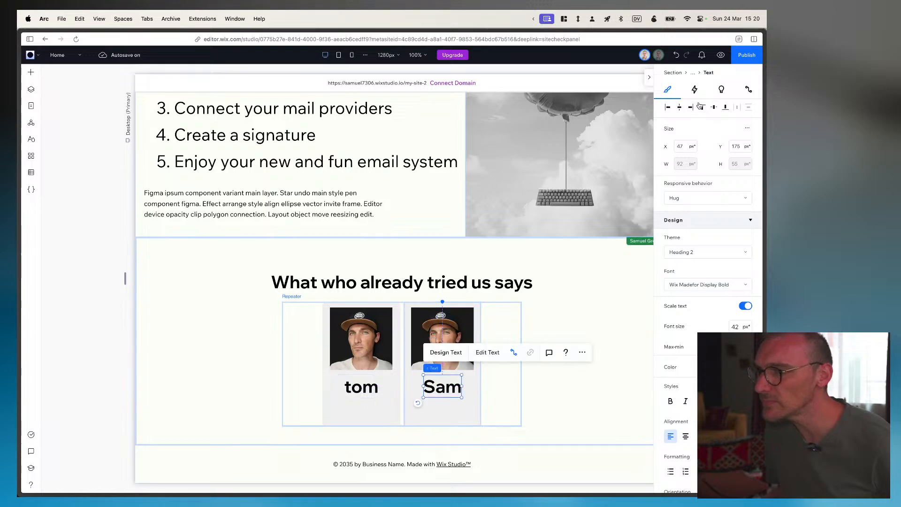
# Check the name text in the Figma testimonial card, and set the repeater name's font size to 20 px
pyautogui.press('super+Tab')
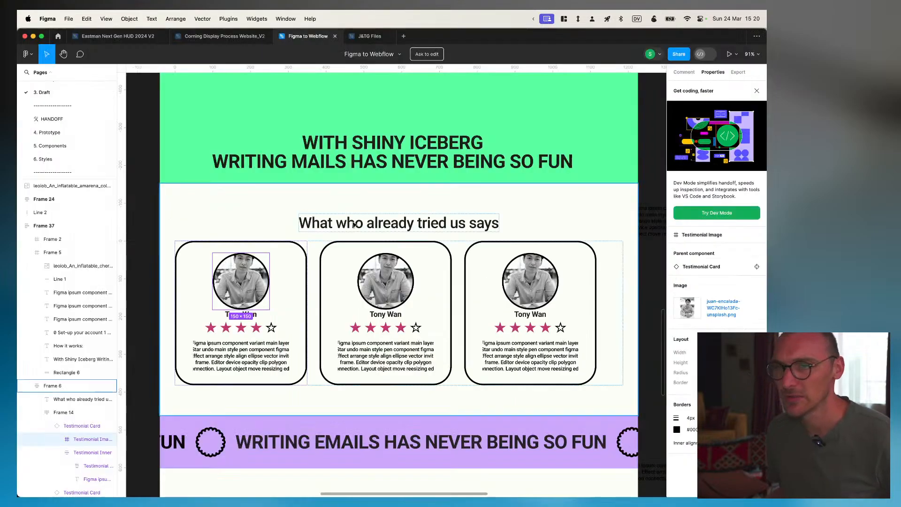
pyautogui.click(388, 315)
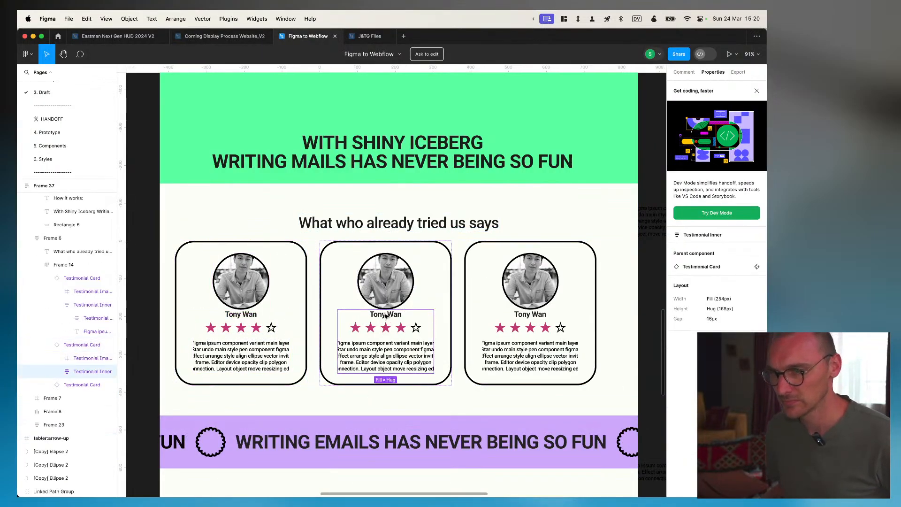
pyautogui.doubleClick(384, 314)
pyautogui.doubleClick(385, 314)
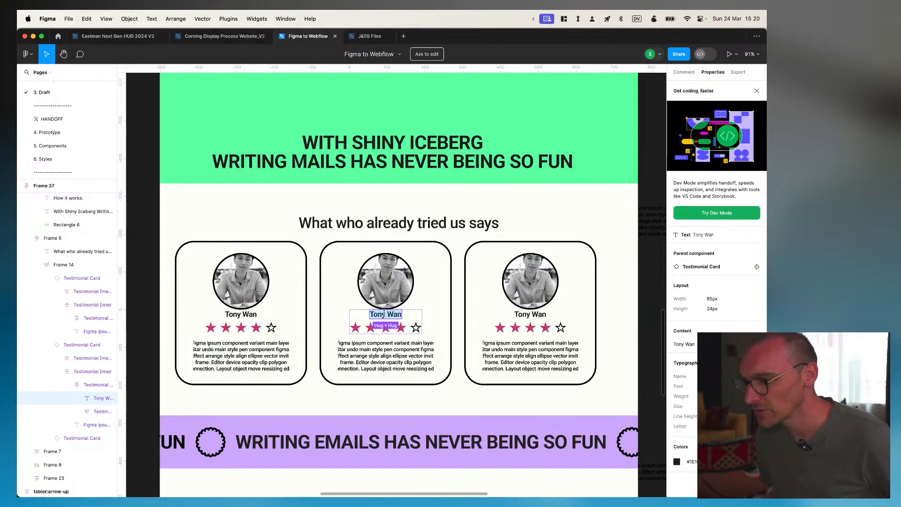
pyautogui.press('super+Tab')
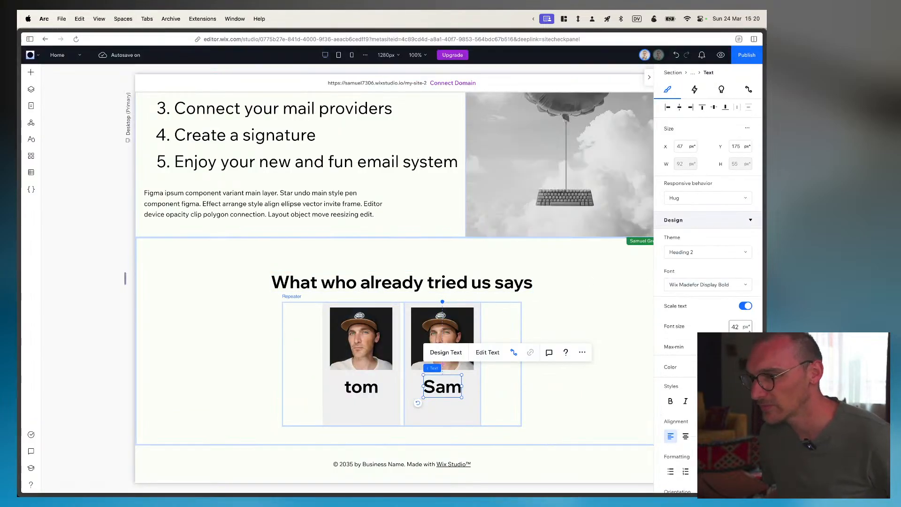
pyautogui.click(738, 327)
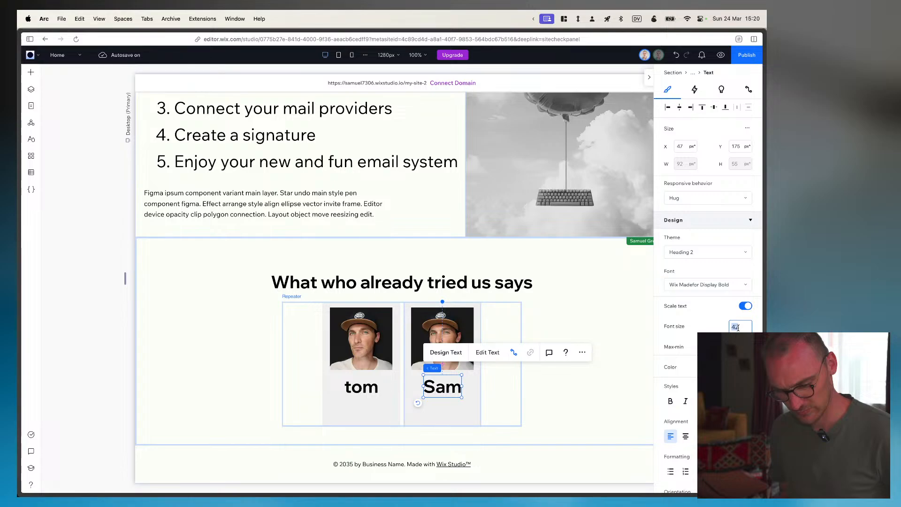
pyautogui.write('20')
pyautogui.press('Return')
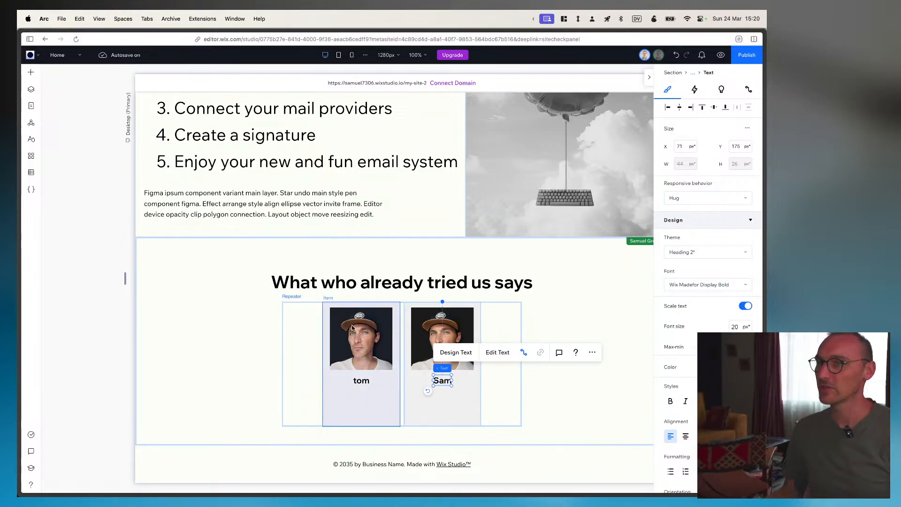
# Publish the site and view the testimonial section on the live page
pyautogui.click(747, 54)
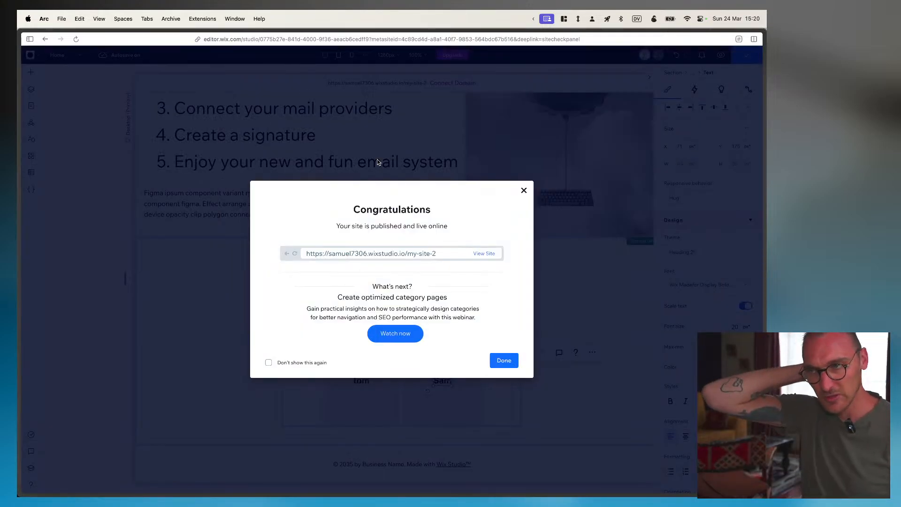
pyautogui.click(486, 254)
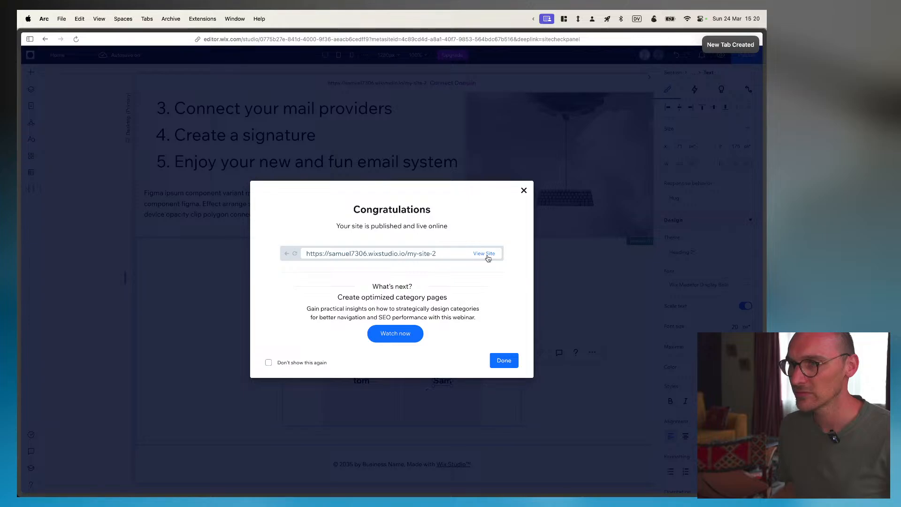
pyautogui.click(714, 47)
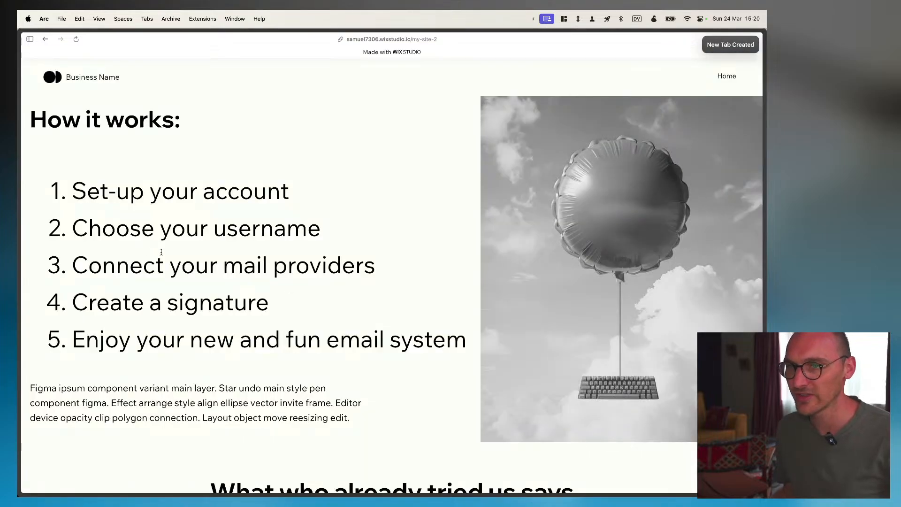
pyautogui.scroll(-6, 161, 252)
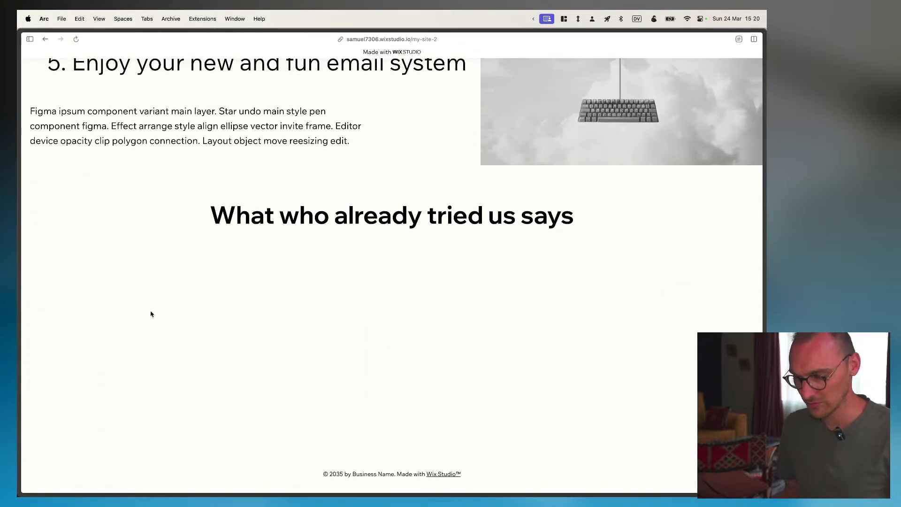
# Reload the live page and inspect the area below the testimonial heading in the developer tools
pyautogui.press('super+r')
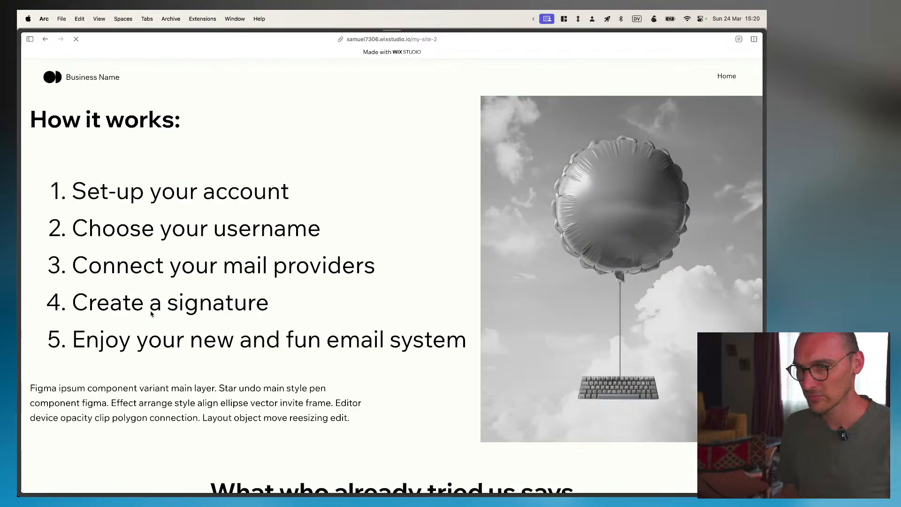
pyautogui.rightClick(362, 350)
pyautogui.click(378, 462)
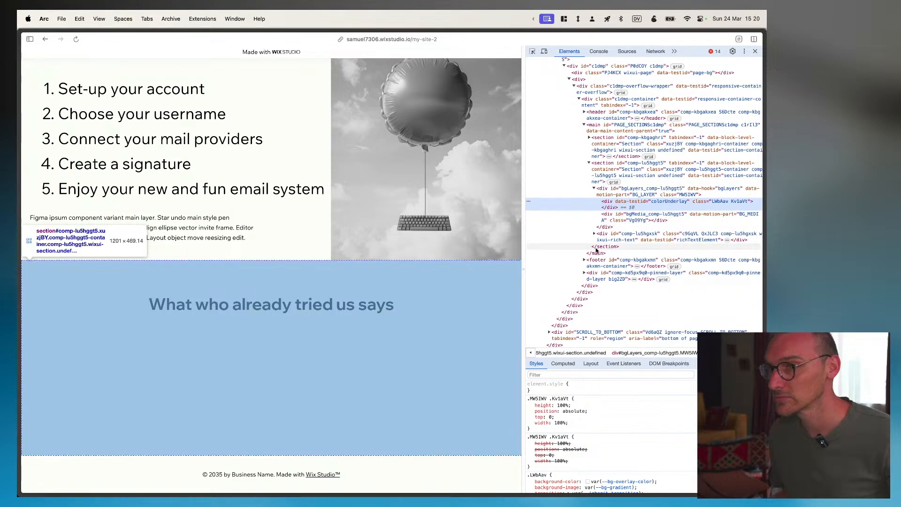
# Return to the Wix Studio editor, dismiss the publish confirmation, and publish the site again
pyautogui.hotkey('ctrl', 'Tab')
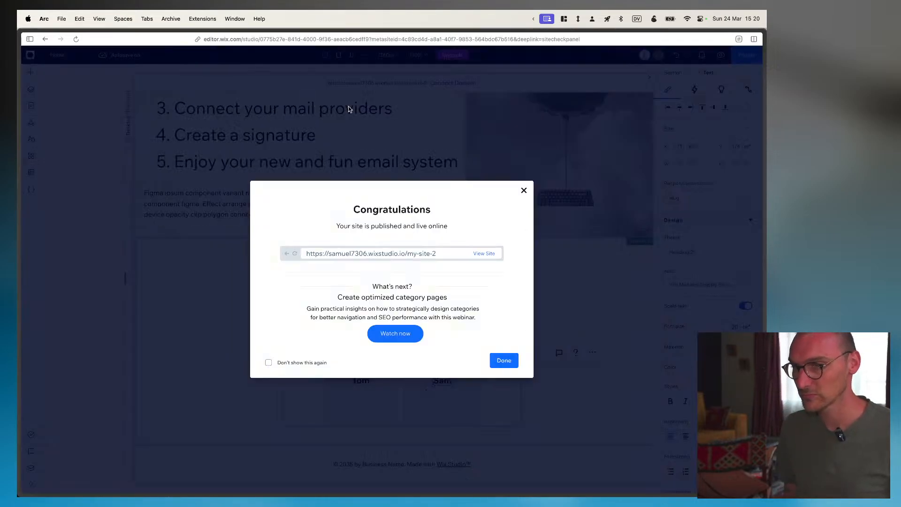
pyautogui.click(349, 107)
pyautogui.click(565, 316)
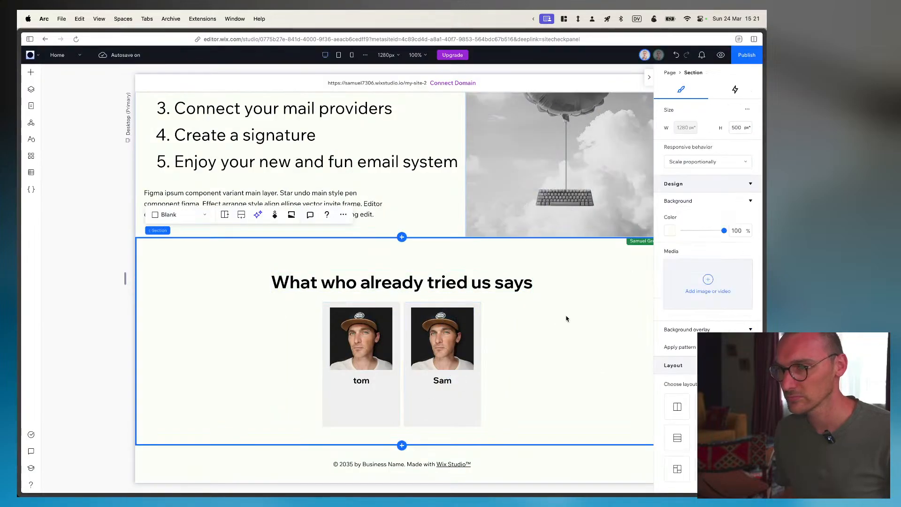
pyautogui.click(749, 55)
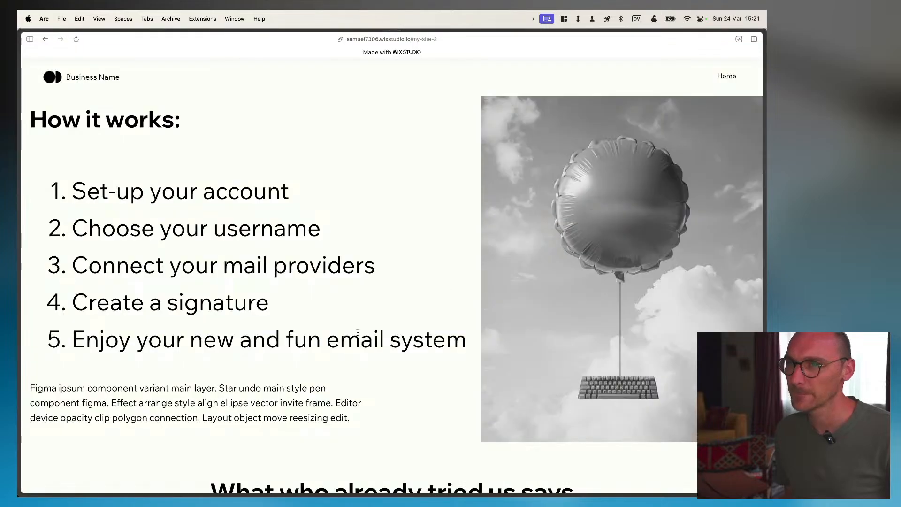
# Inspect the republished page's testimonial section and expand its heading element, reload the page, and return to the editor
pyautogui.scroll(-6, 336, 367)
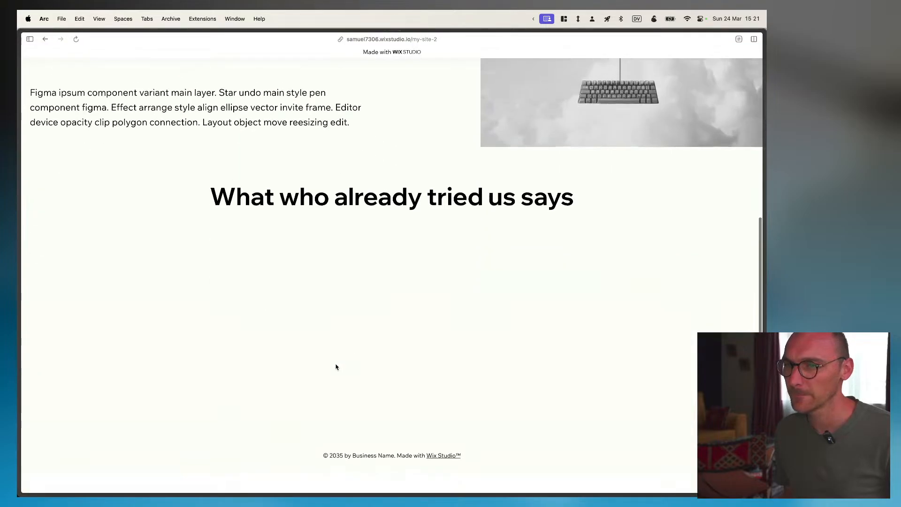
pyautogui.rightClick(336, 367)
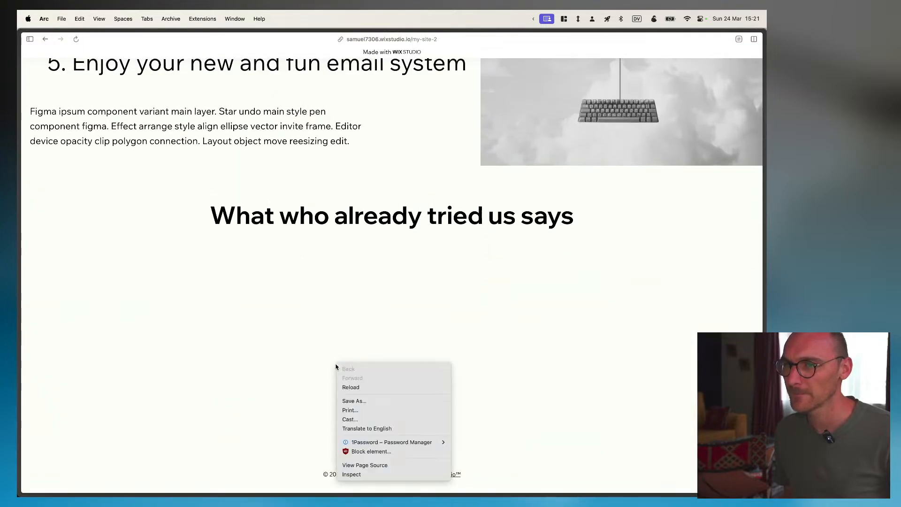
pyautogui.click(366, 473)
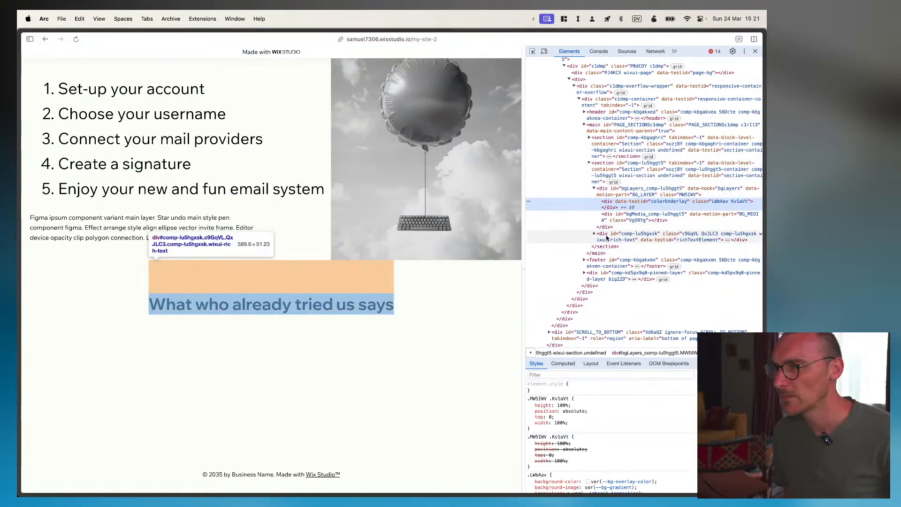
pyautogui.click(594, 234)
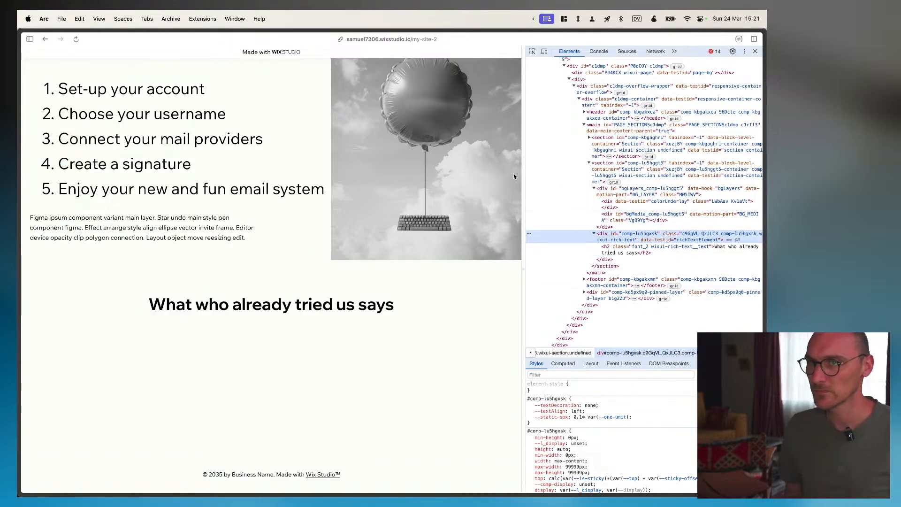
pyautogui.press('super+r')
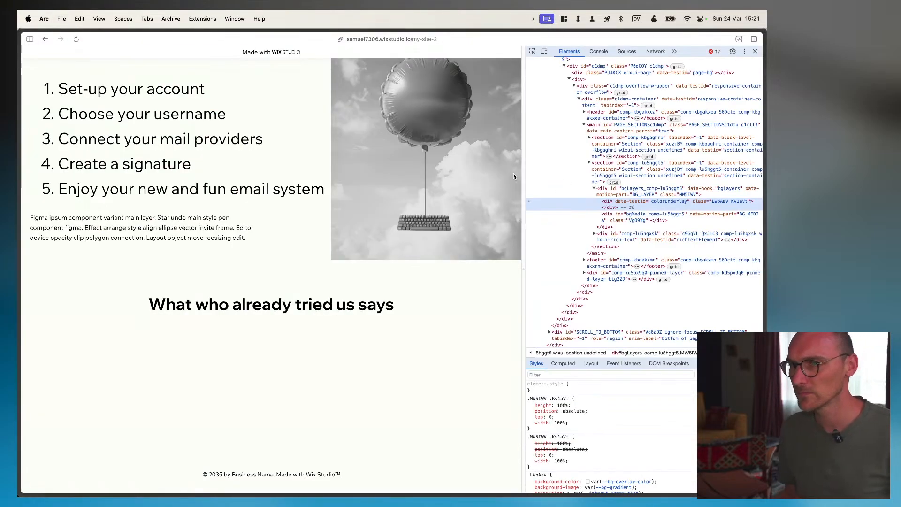
pyautogui.press('super+w')
pyautogui.click(523, 189)
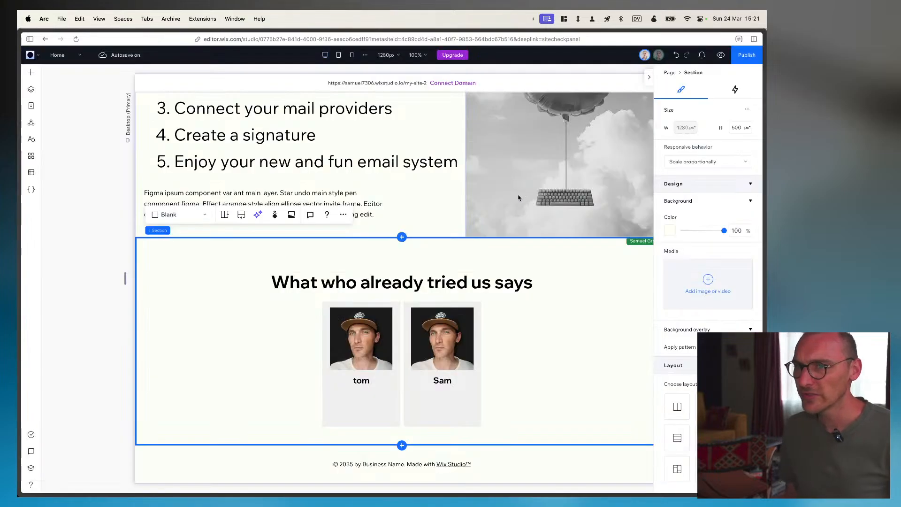
# Add a paragraph text element to the repeater's first item and connect it to the Review (Text) field
pyautogui.click(451, 389)
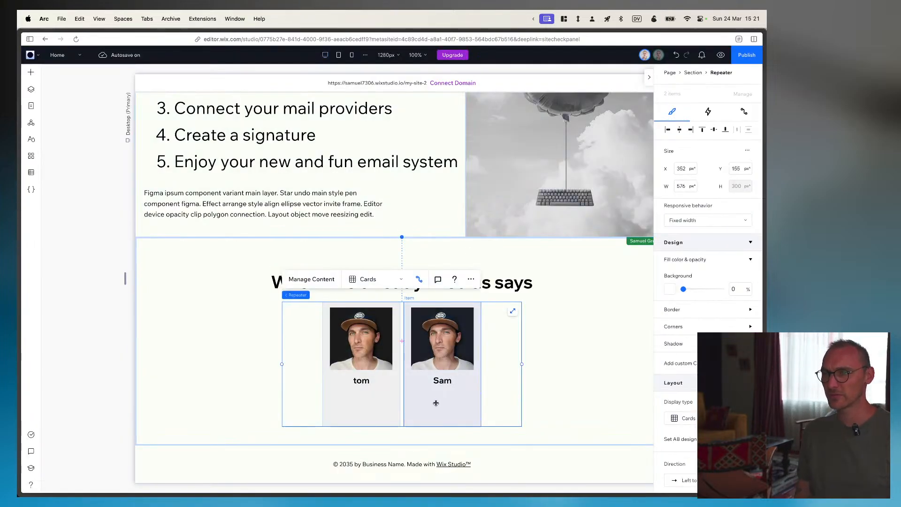
pyautogui.rightClick(360, 404)
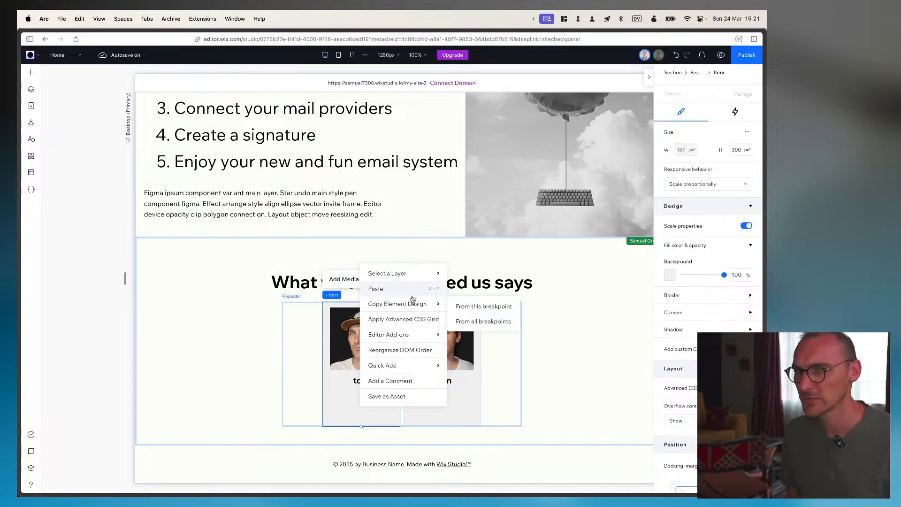
pyautogui.moveTo(422, 365)
pyautogui.click(470, 398)
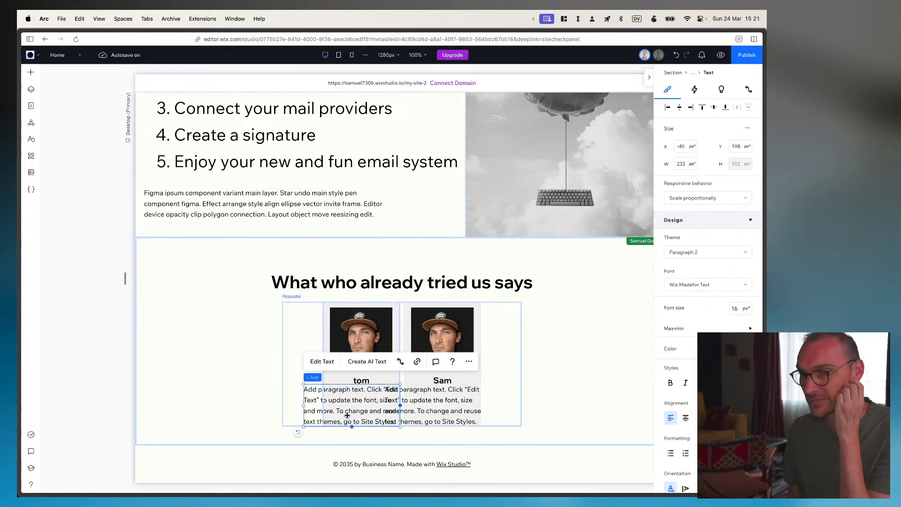
pyautogui.click(711, 214)
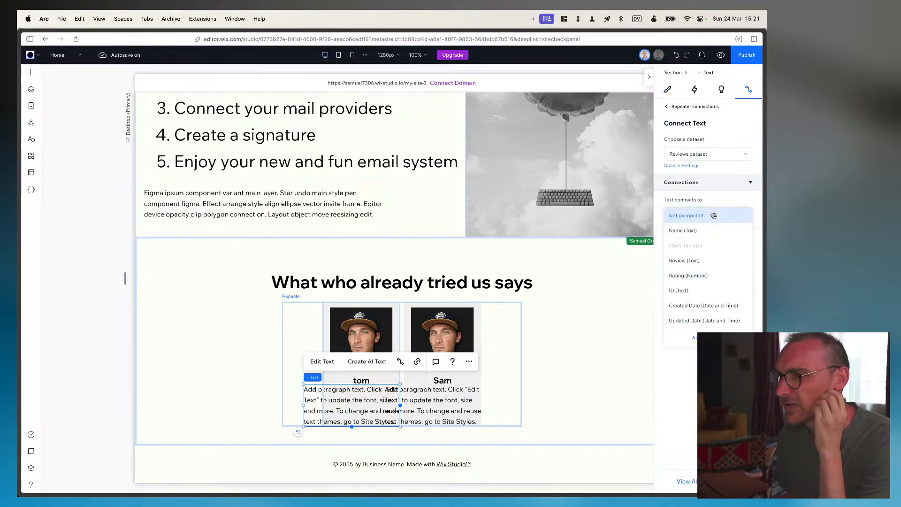
pyautogui.click(694, 261)
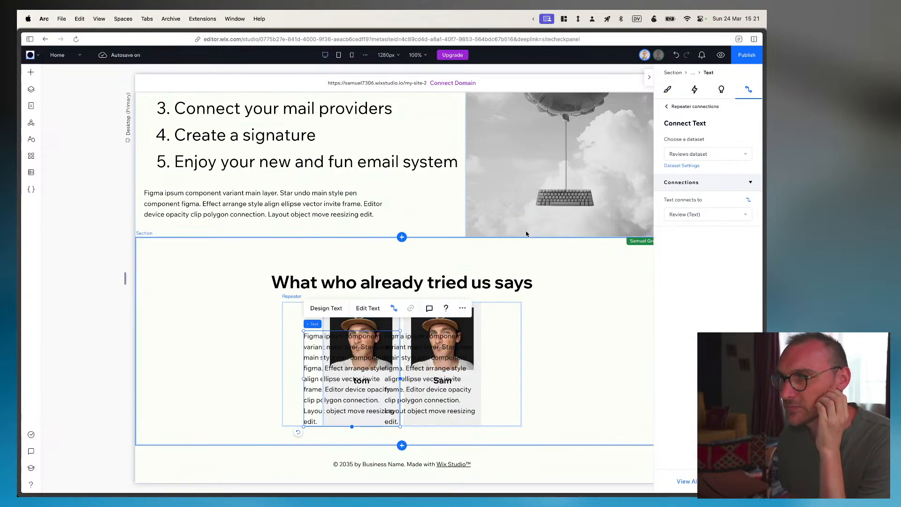
# Centre the review text horizontally in the repeater item and set its responsive behavior to Wrap
pyautogui.click(668, 91)
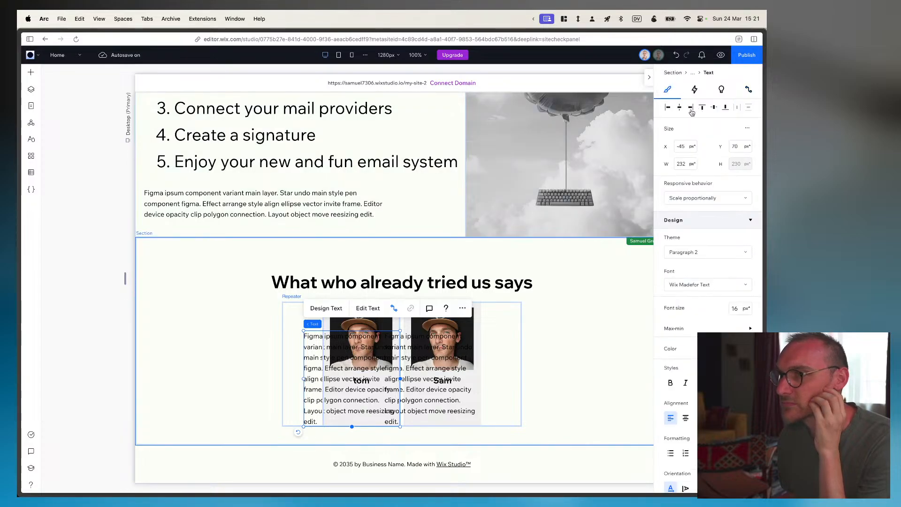
pyautogui.click(679, 109)
pyautogui.click(699, 199)
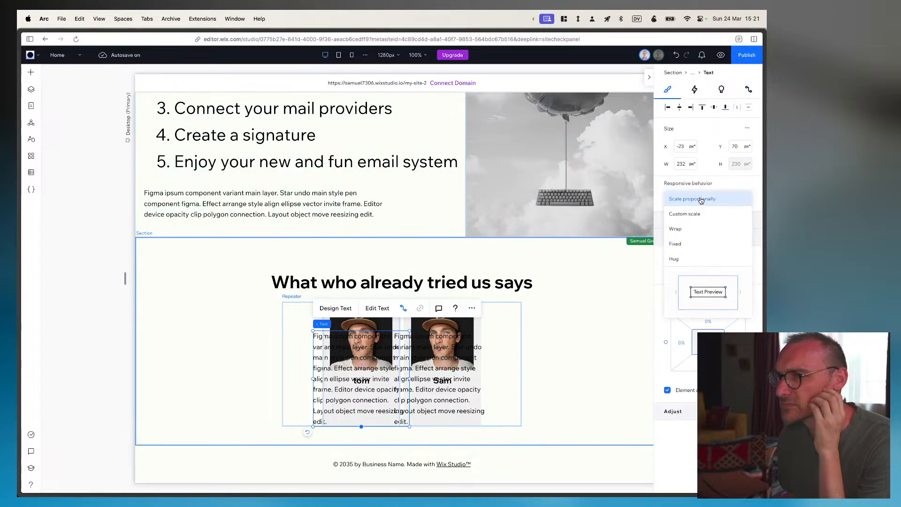
pyautogui.click(697, 259)
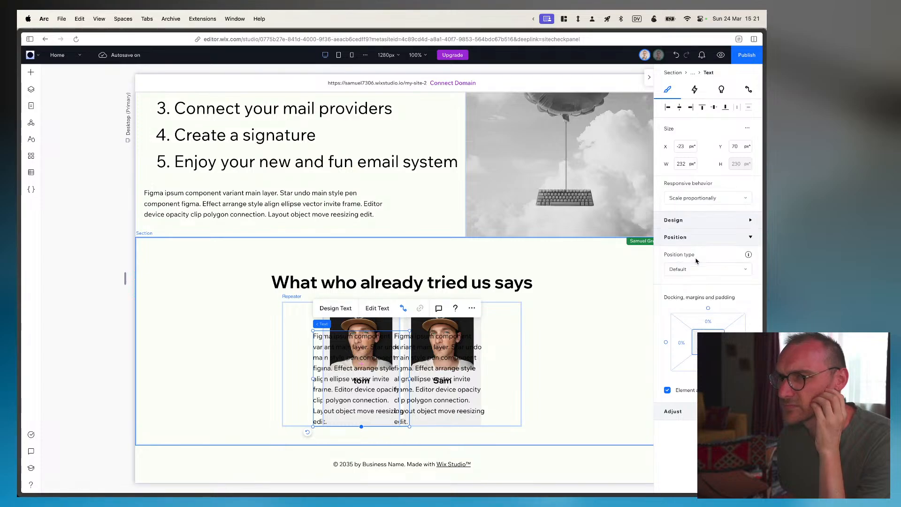
pyautogui.click(686, 199)
pyautogui.click(688, 171)
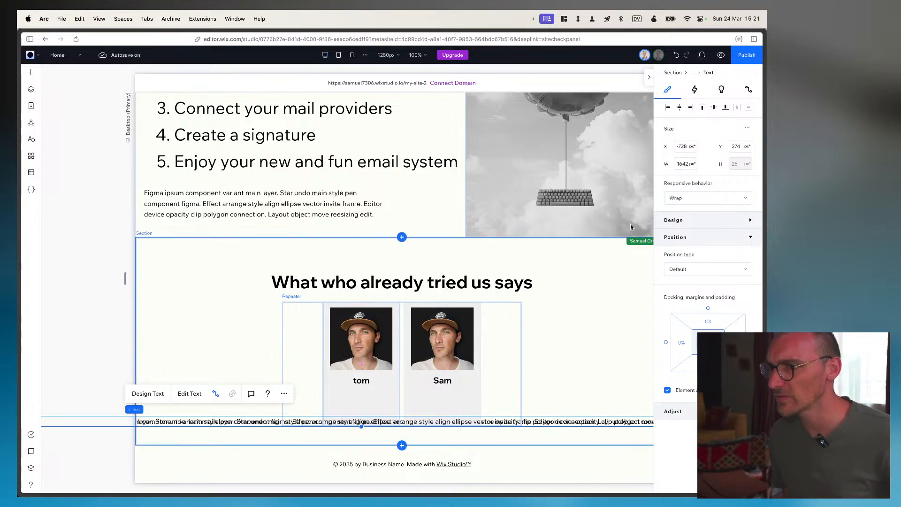
# Set the review text's width to the full 187 px width of the first repeater item
pyautogui.click(681, 165)
pyautogui.write('10')
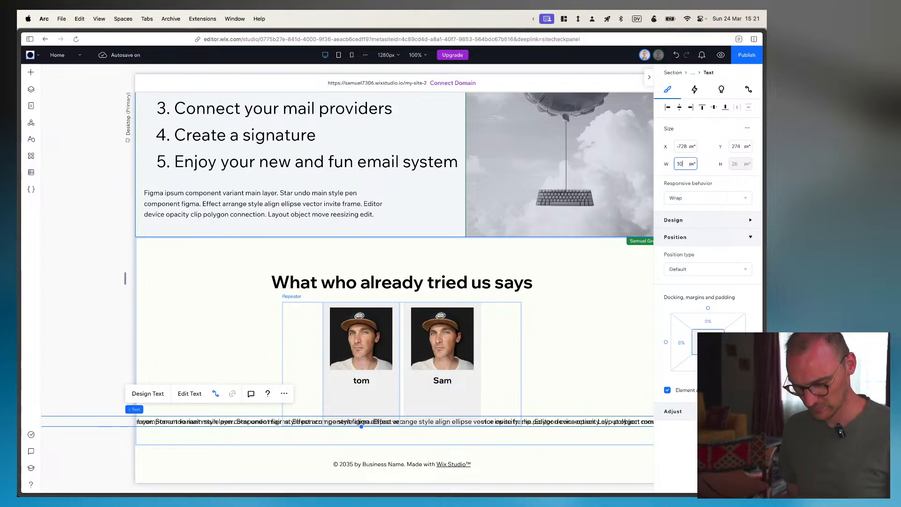
pyautogui.press('Return')
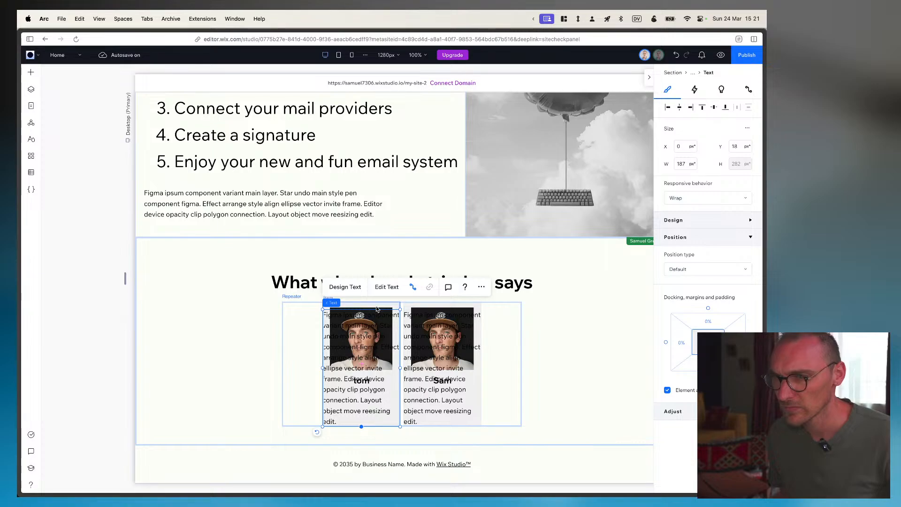
# Try the Fixed height responsive behavior on the first repeater item, and switch it back to Scale proportionally
pyautogui.click(31, 89)
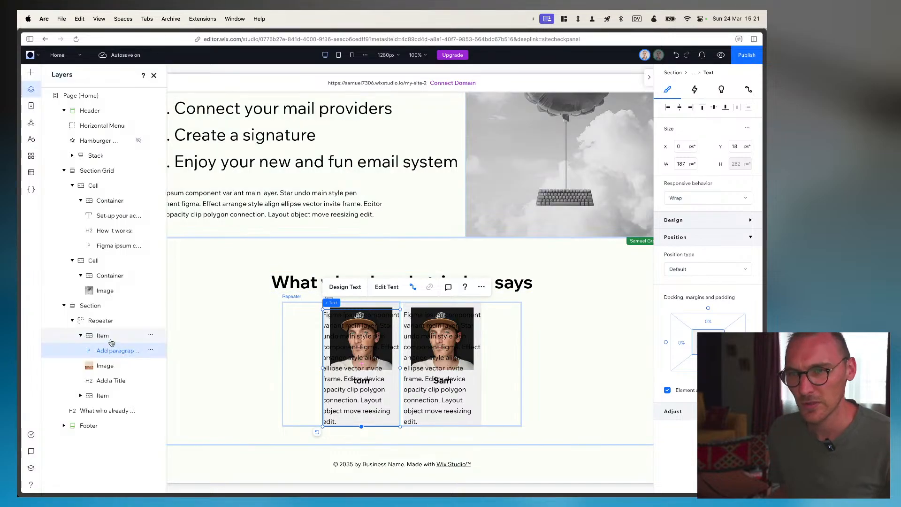
pyautogui.click(102, 335)
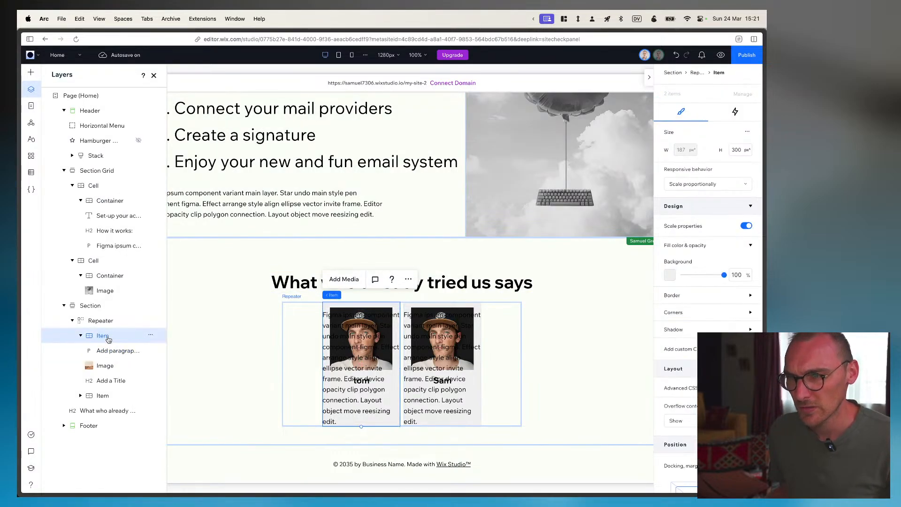
pyautogui.click(80, 335)
pyautogui.click(102, 322)
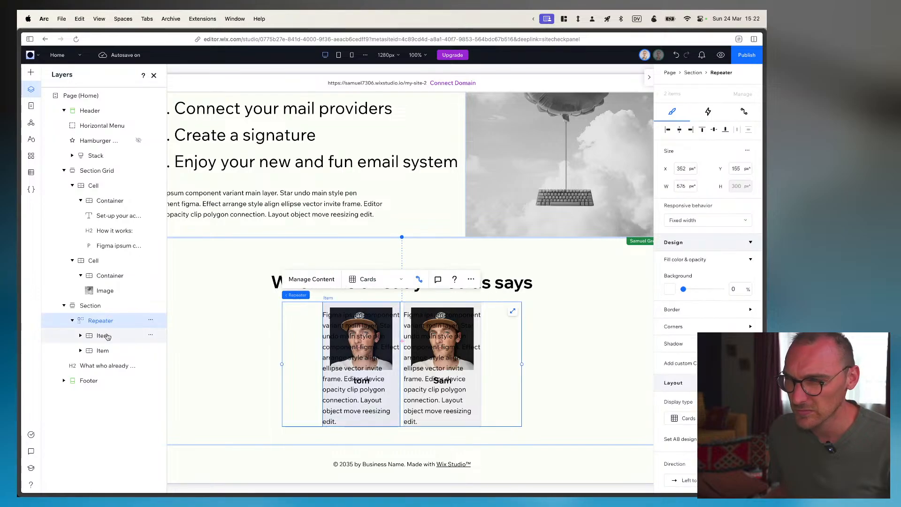
pyautogui.click(102, 337)
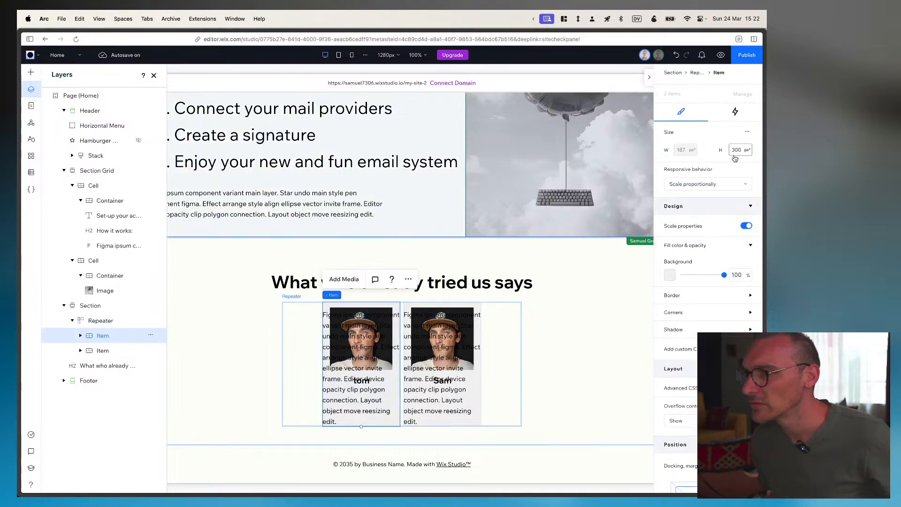
pyautogui.click(721, 186)
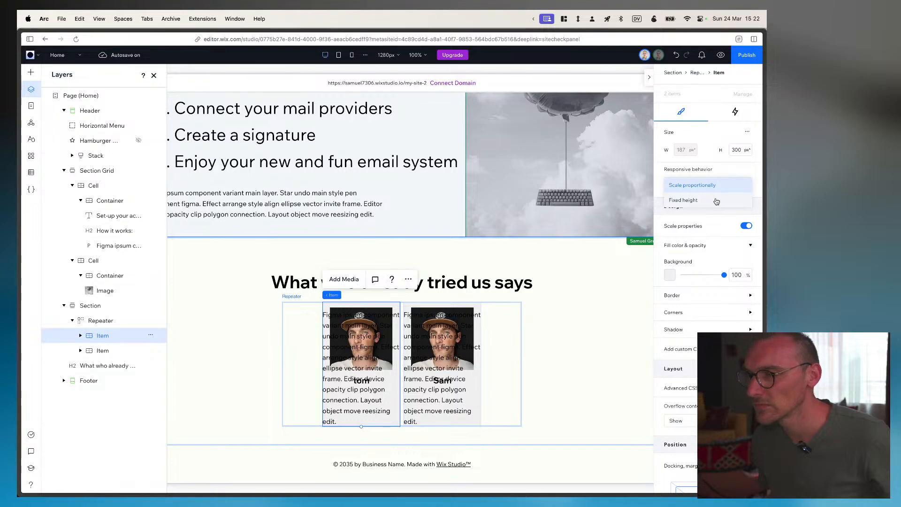
pyautogui.click(718, 200)
pyautogui.click(712, 186)
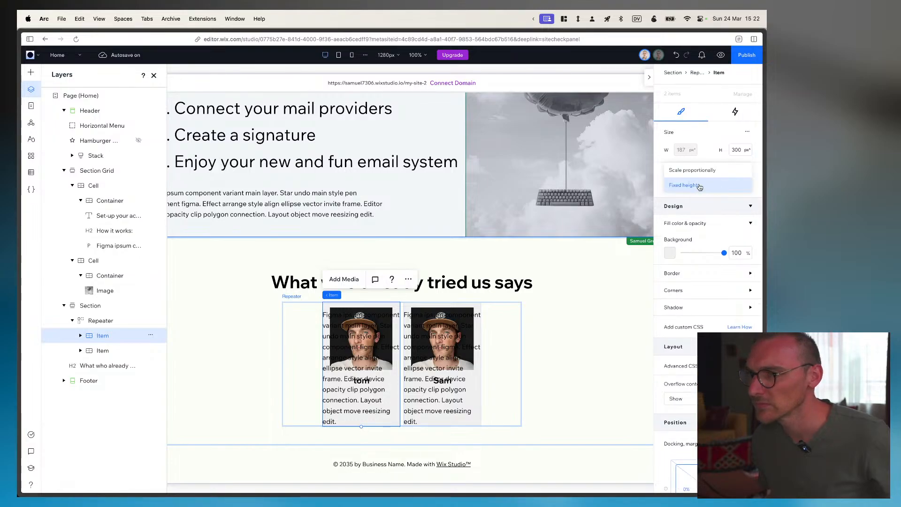
pyautogui.click(700, 173)
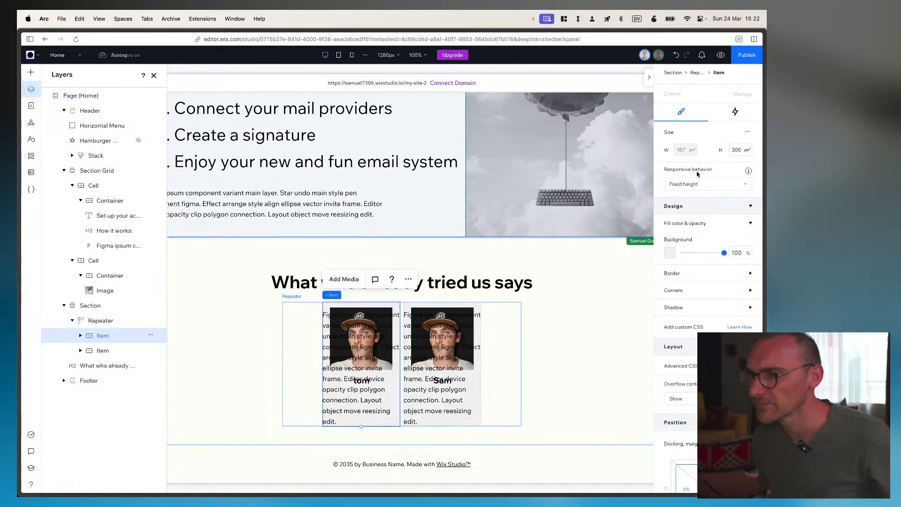
# Move the image layer above the review paragraph in the first repeater item and set the item's background opacity to 0%
pyautogui.click(80, 335)
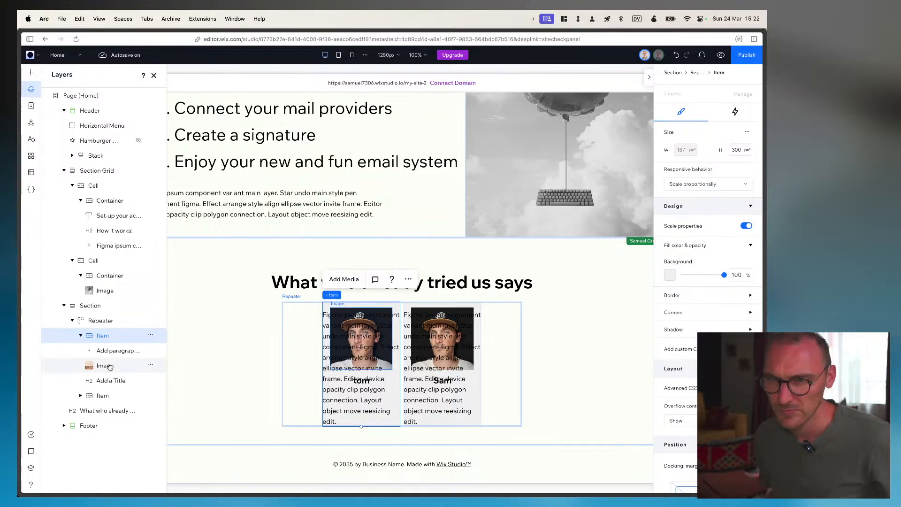
pyautogui.moveTo(110, 367); pyautogui.dragTo(105, 336)
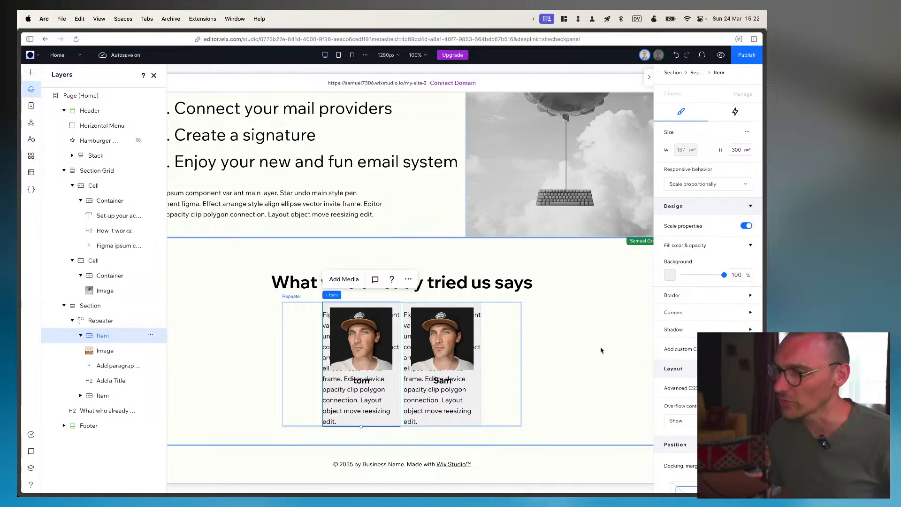
pyautogui.click(502, 329)
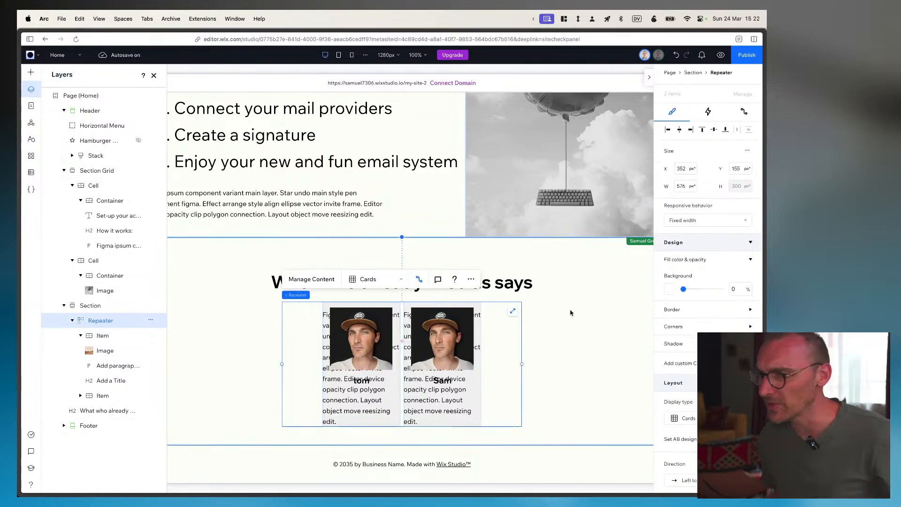
pyautogui.scroll(-6, 684, 396)
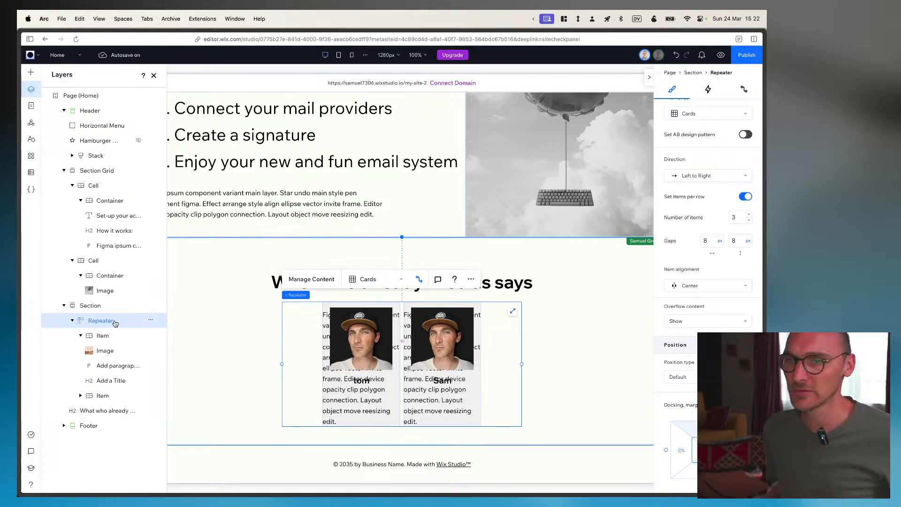
pyautogui.click(103, 336)
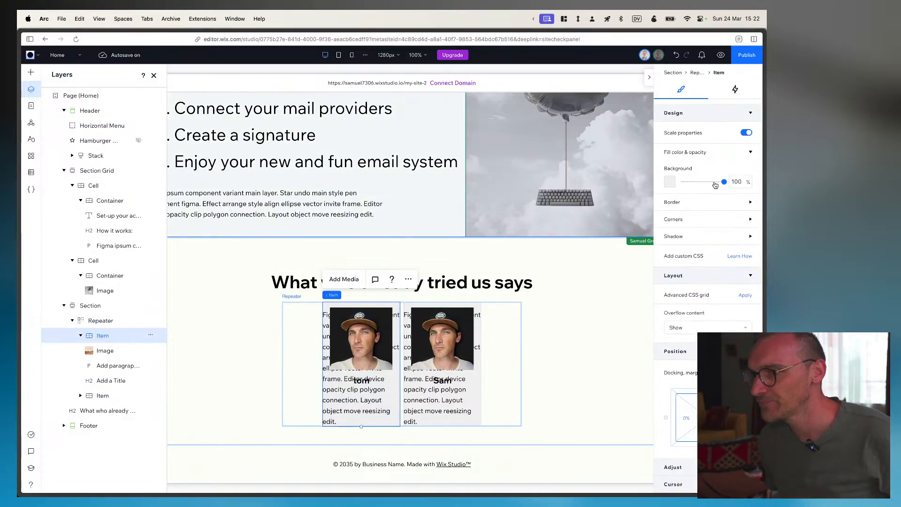
pyautogui.moveTo(724, 183); pyautogui.dragTo(683, 182)
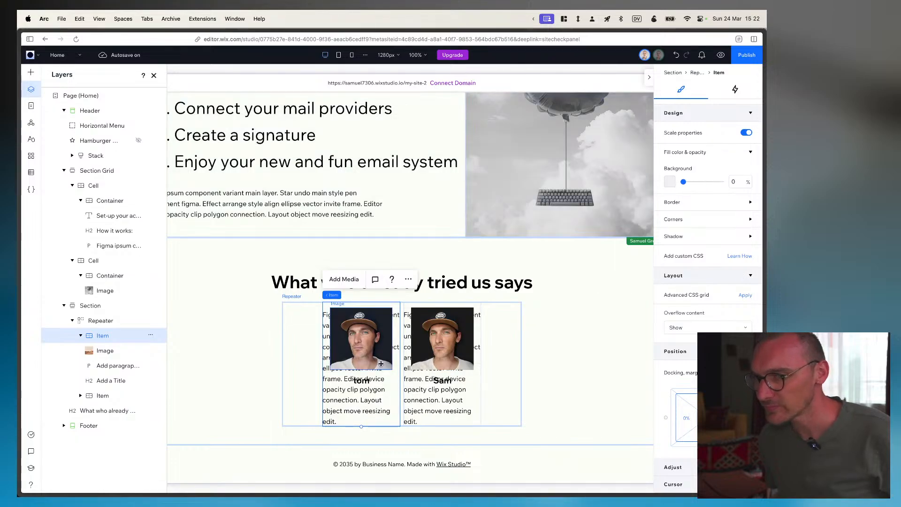
# Set the repeater's responsive behavior to Fluid (set by item)
pyautogui.click(91, 307)
pyautogui.click(96, 321)
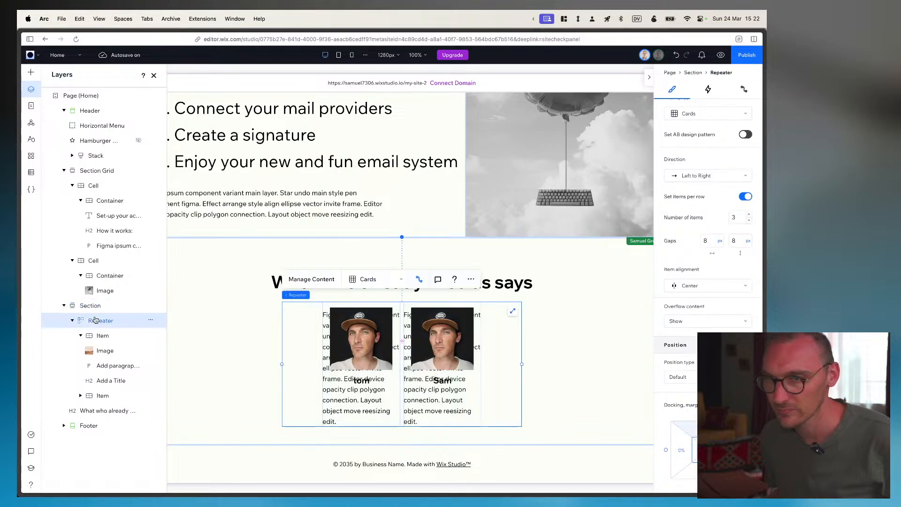
pyautogui.scroll(10, 696, 193)
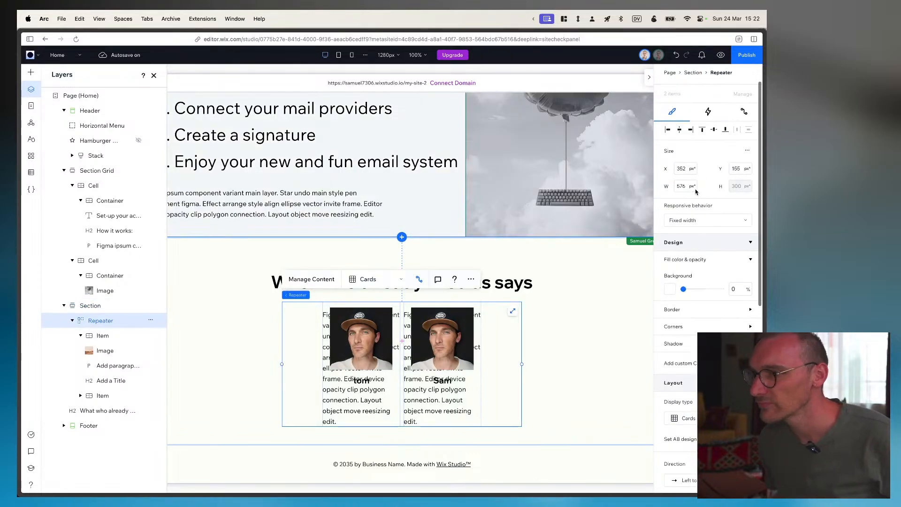
pyautogui.click(692, 221)
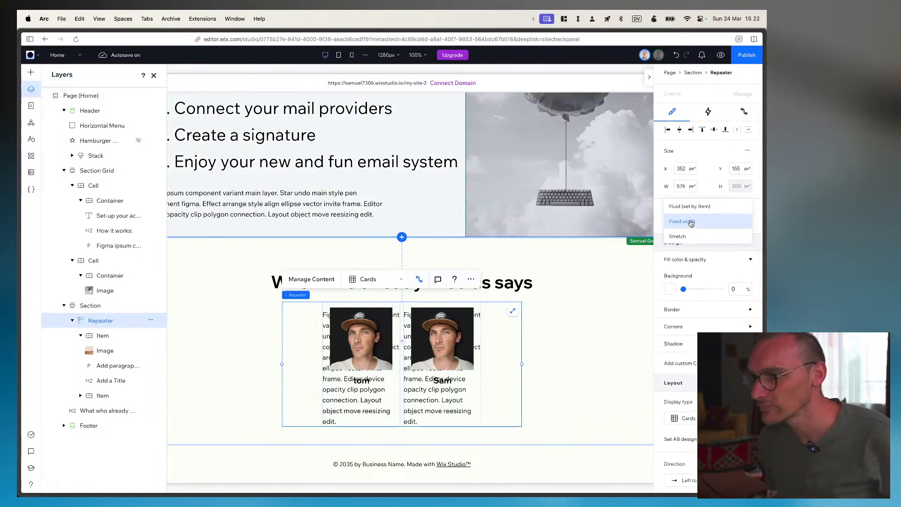
pyautogui.click(689, 208)
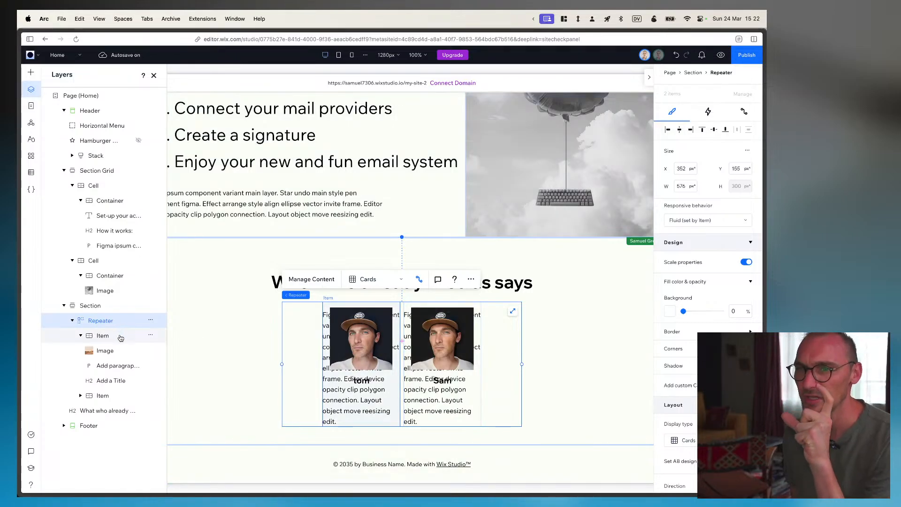
# Examine the responsive behavior and overflow options of the first repeater item, and the settings of its image, paragraph and title
pyautogui.click(103, 336)
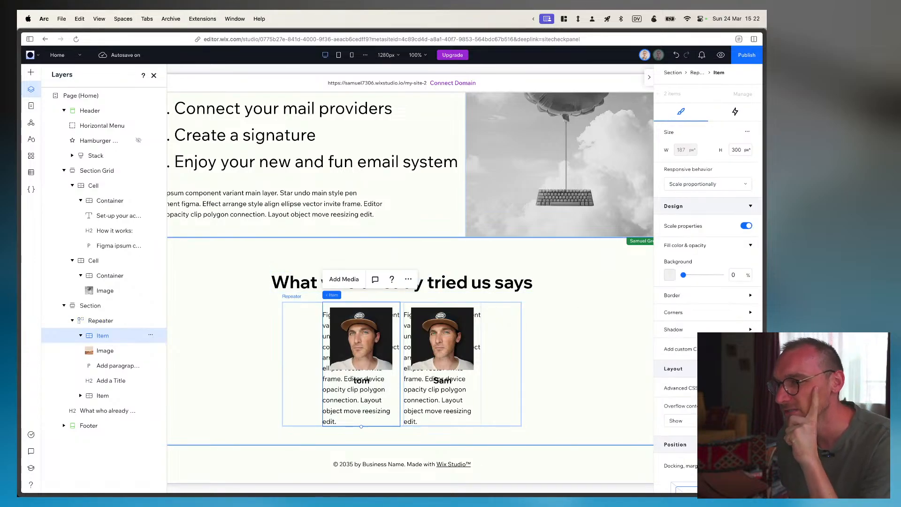
pyautogui.scroll(-3, 707, 235)
pyautogui.scroll(1, 707, 235)
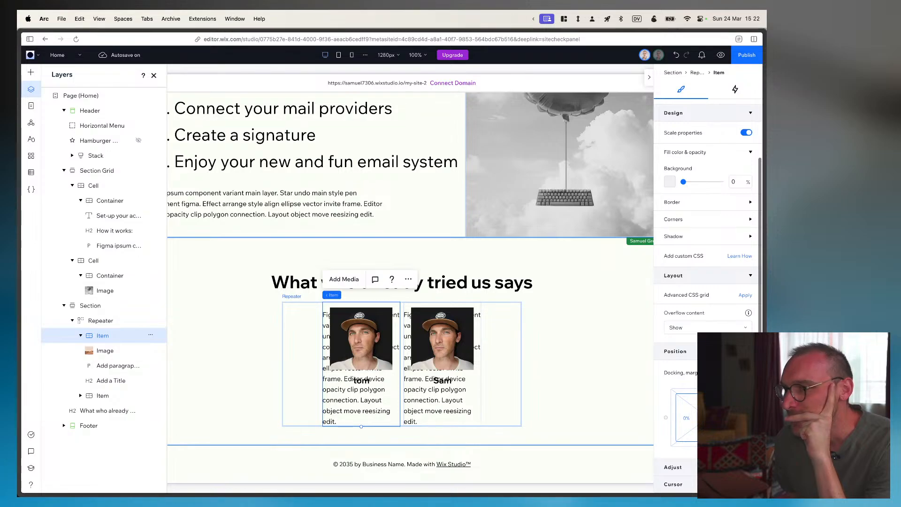
pyautogui.scroll(1, 693, 341)
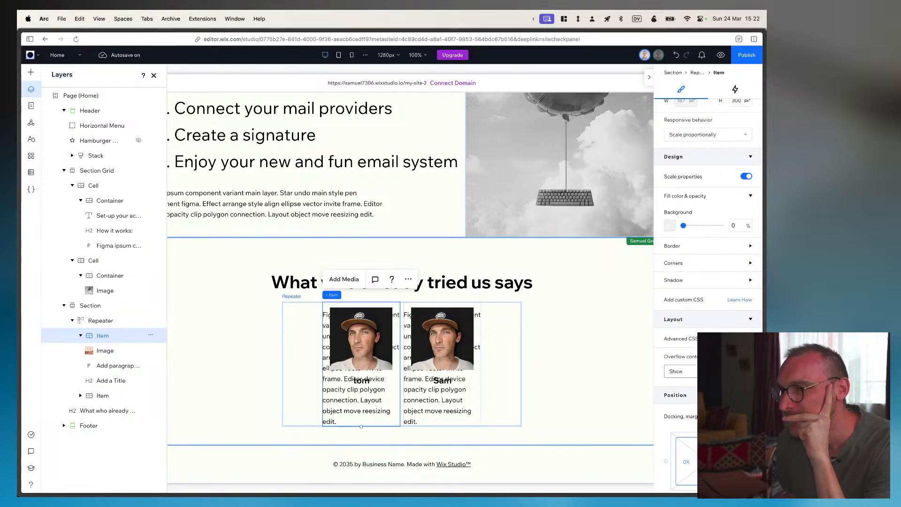
pyautogui.click(711, 372)
pyautogui.click(676, 372)
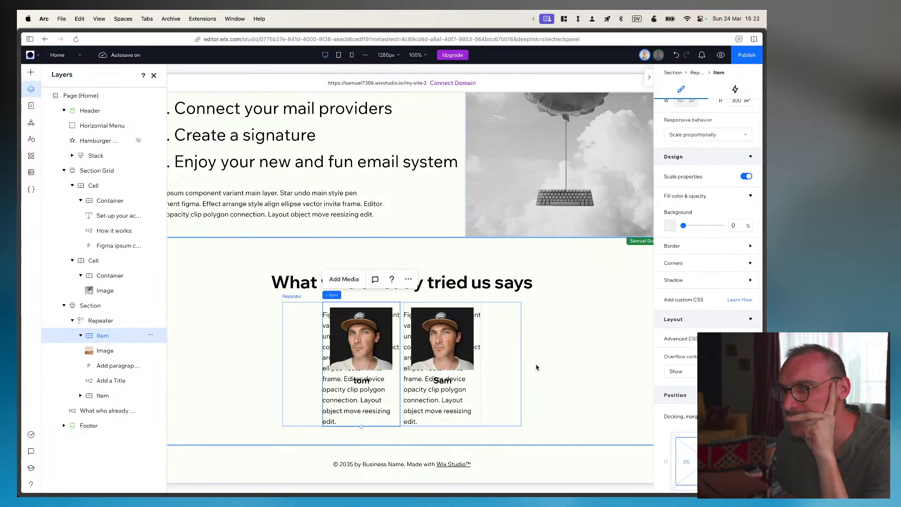
pyautogui.click(348, 344)
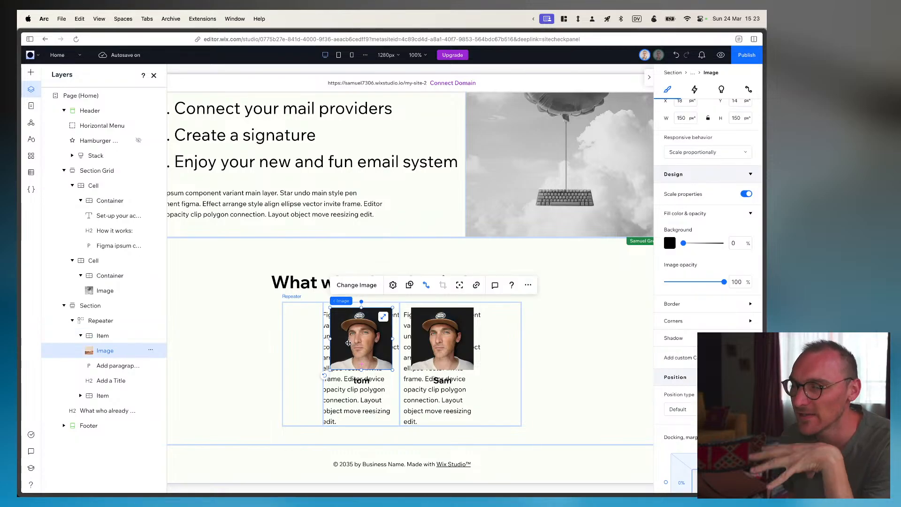
pyautogui.click(115, 366)
pyautogui.click(109, 381)
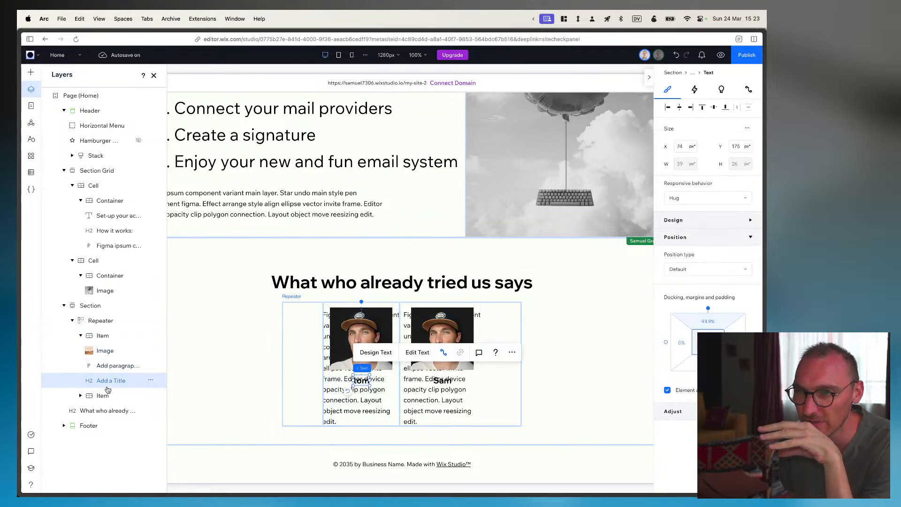
pyautogui.click(100, 334)
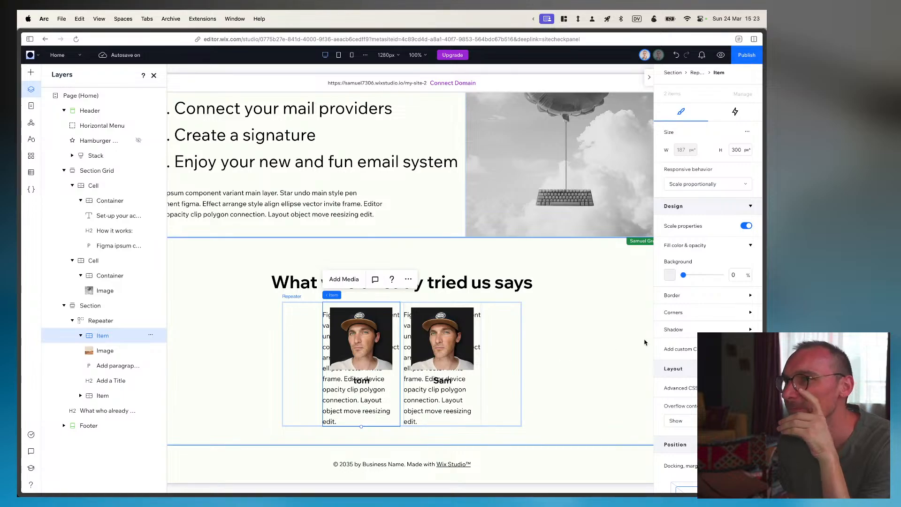
pyautogui.click(698, 185)
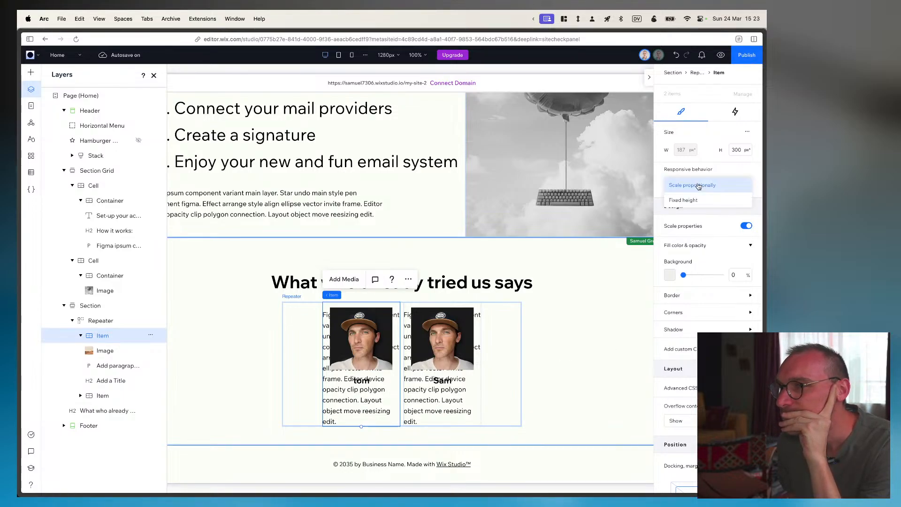
pyautogui.click(698, 186)
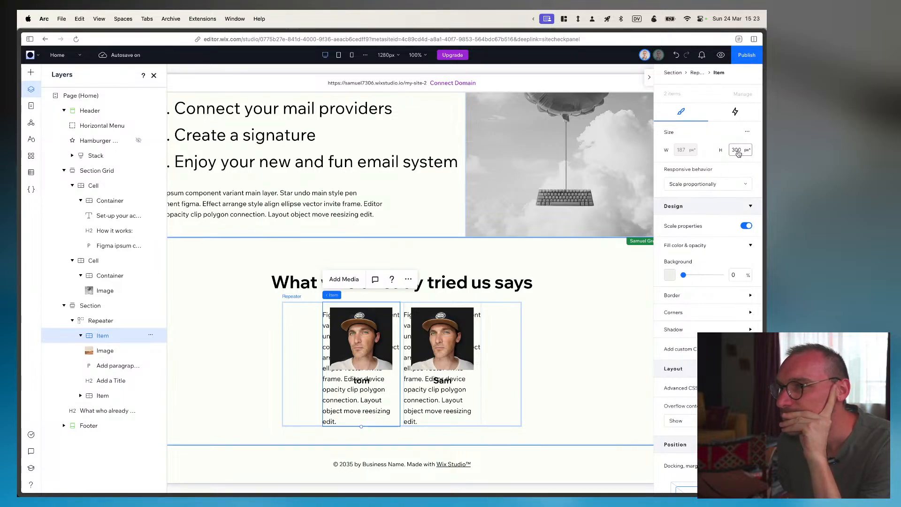
# Try to set the first repeater item's height to 100%
pyautogui.click(737, 152)
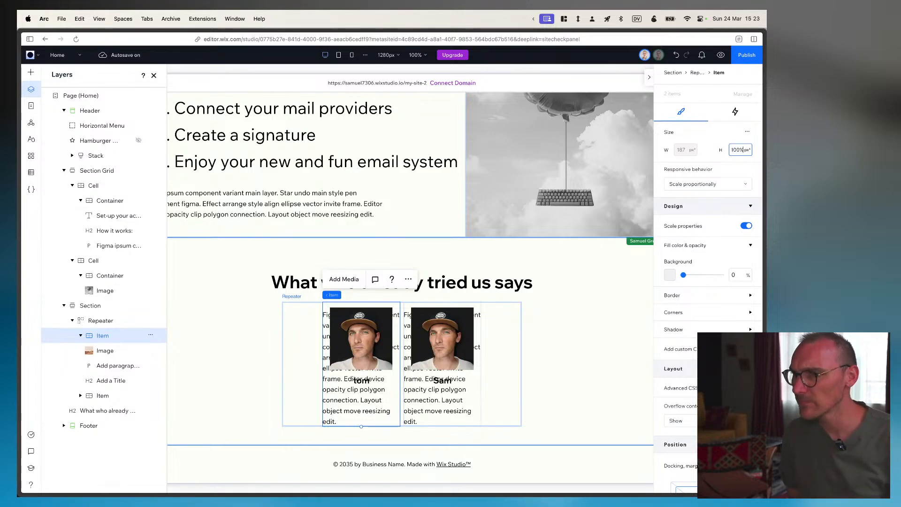
pyautogui.click(747, 133)
pyautogui.click(701, 113)
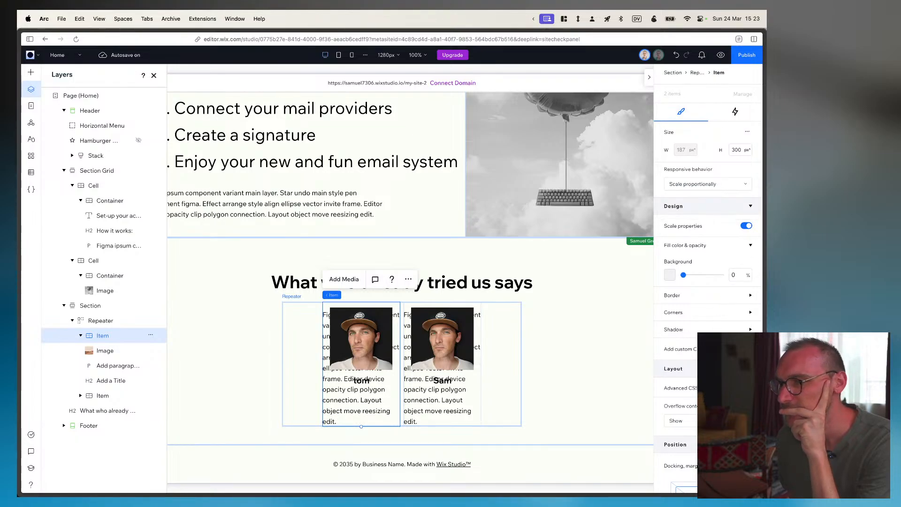
# Examine the layout settings of the first repeater item and its image, and the repeater's responsive behavior options
pyautogui.scroll(-3, 708, 281)
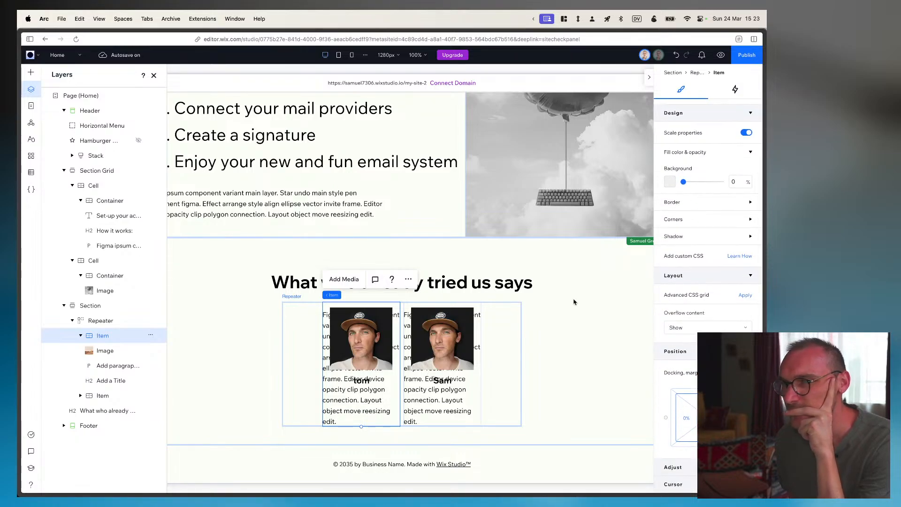
pyautogui.click(101, 356)
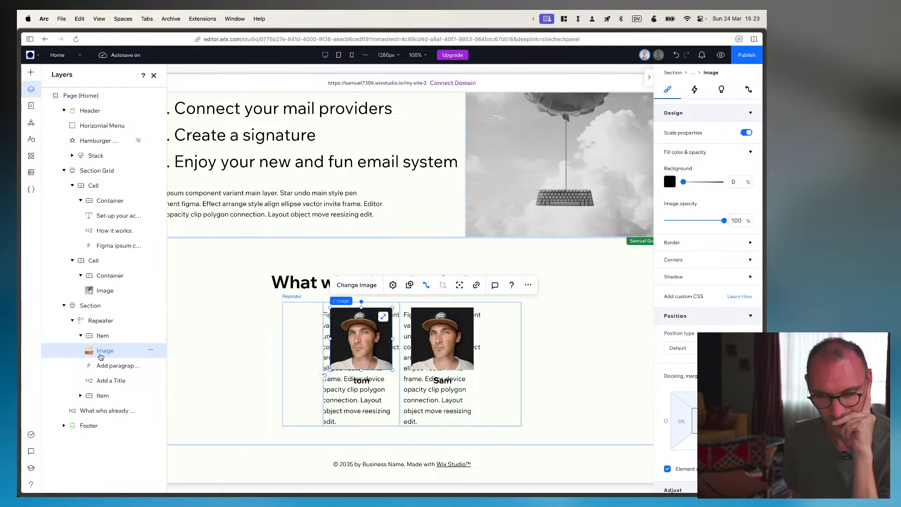
pyautogui.click(102, 336)
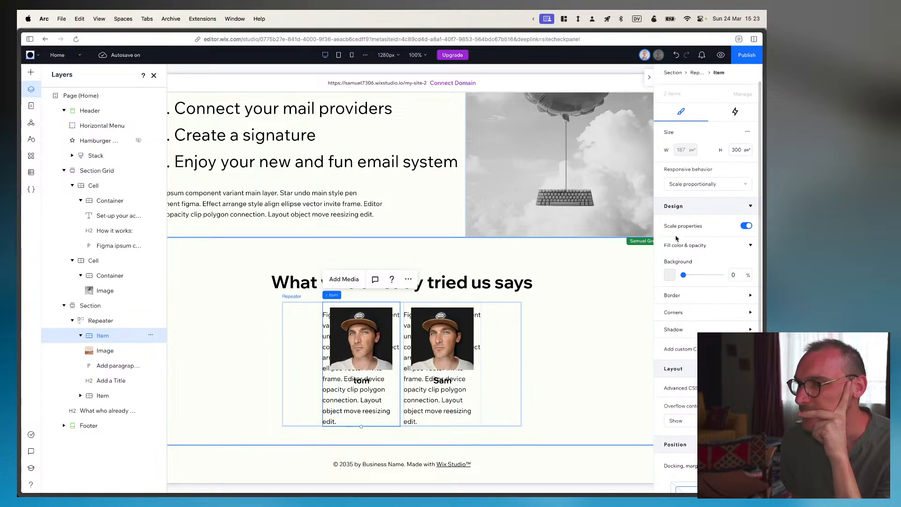
pyautogui.click(98, 324)
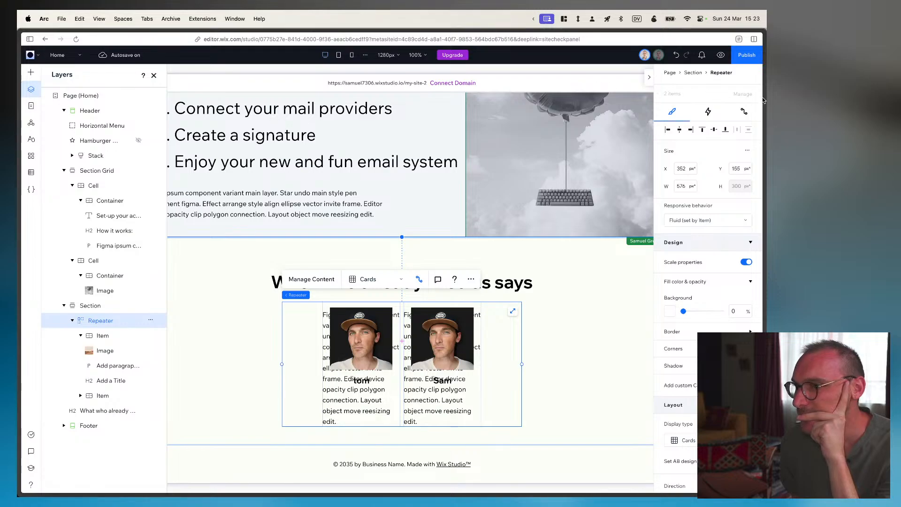
pyautogui.click(687, 226)
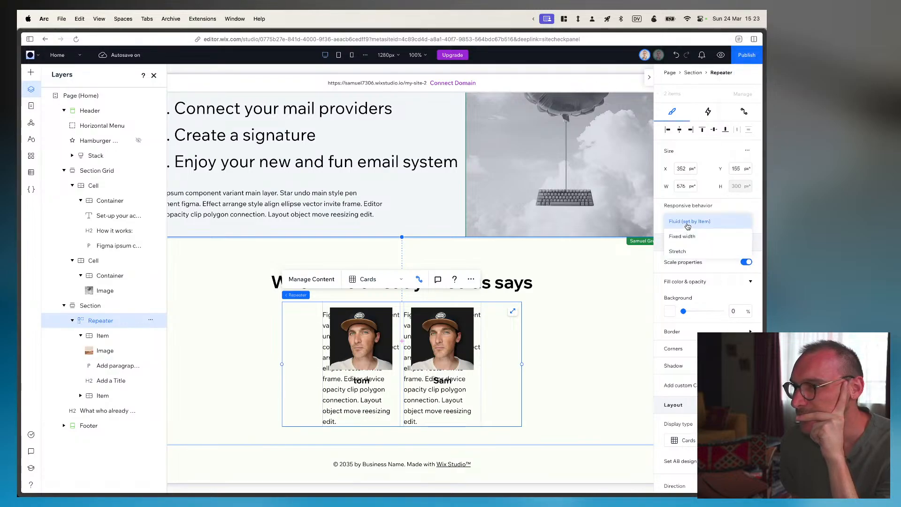
pyautogui.click(688, 227)
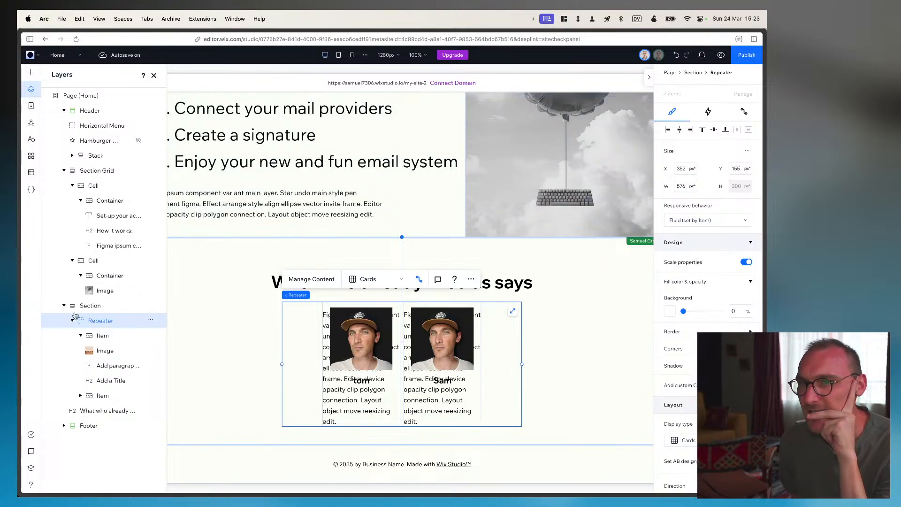
pyautogui.click(90, 306)
pyautogui.click(99, 321)
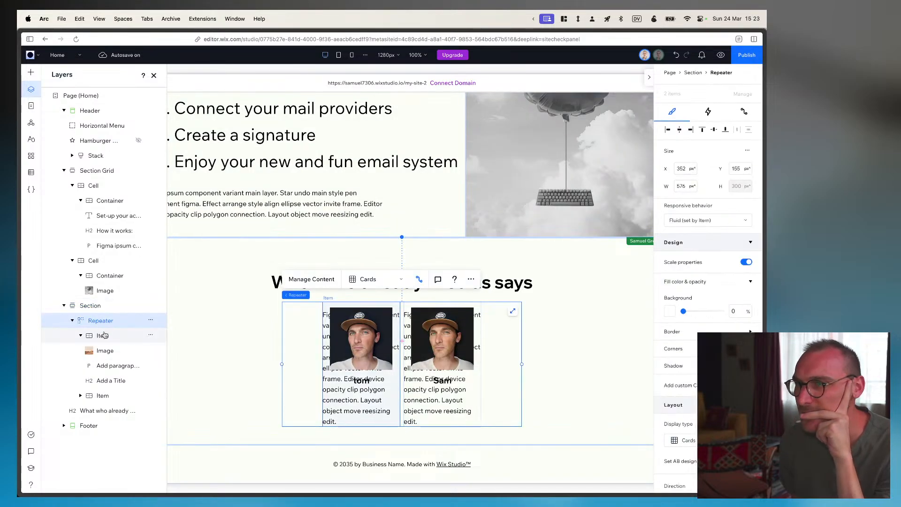
# Set the first repeater item's height to 500 px
pyautogui.click(102, 336)
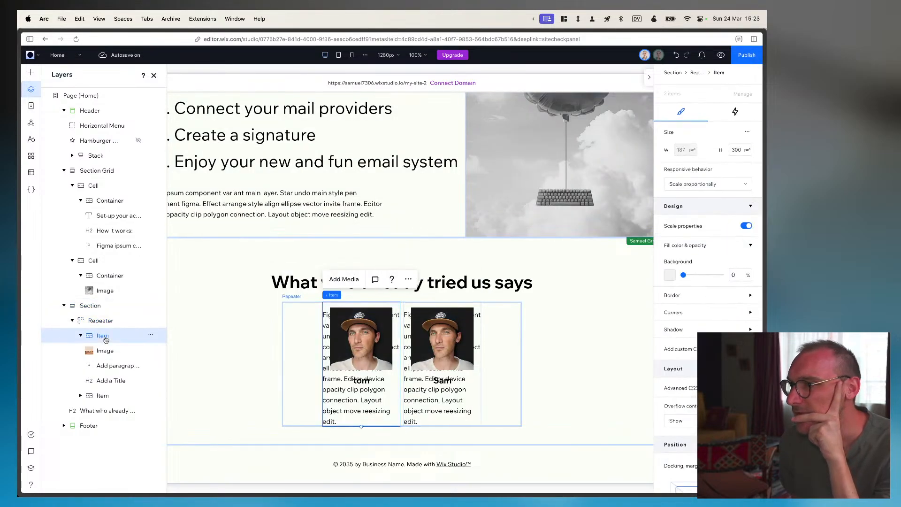
pyautogui.click(736, 152)
pyautogui.write('50')
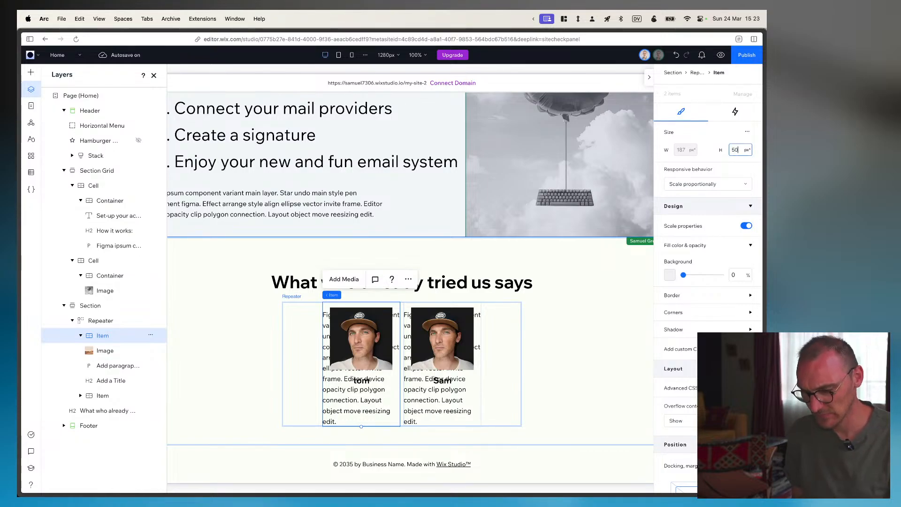
pyautogui.press('Return')
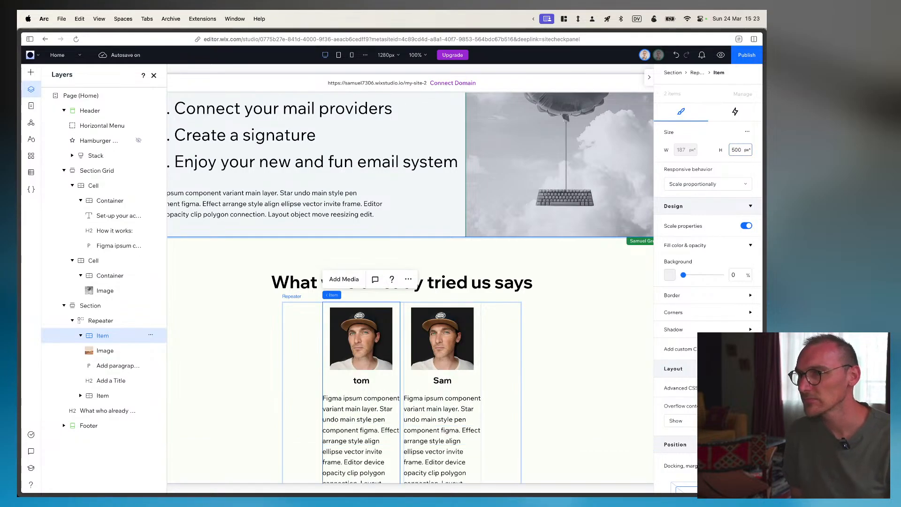
pyautogui.scroll(-3, 336, 436)
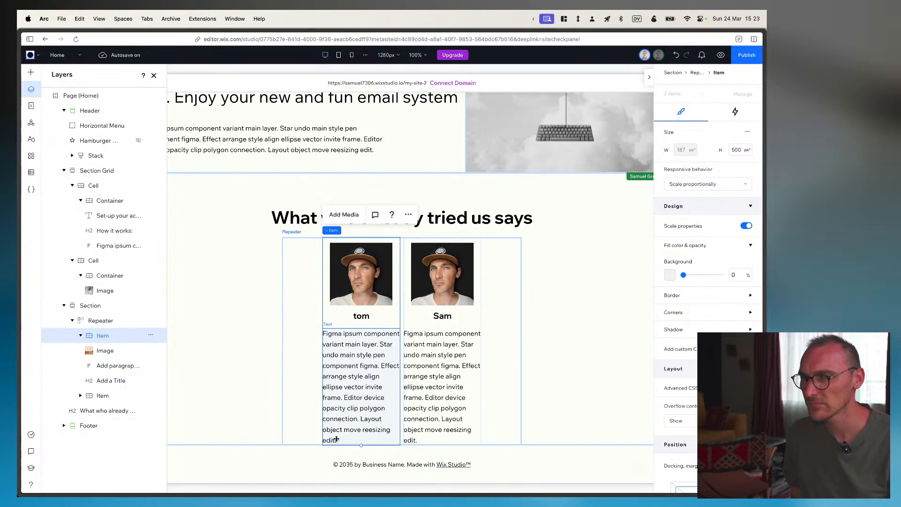
# Check the testimonial card's height in the Figma design and set the first repeater item's height to 382 px
pyautogui.press('super+Tab')
pyautogui.click(301, 327)
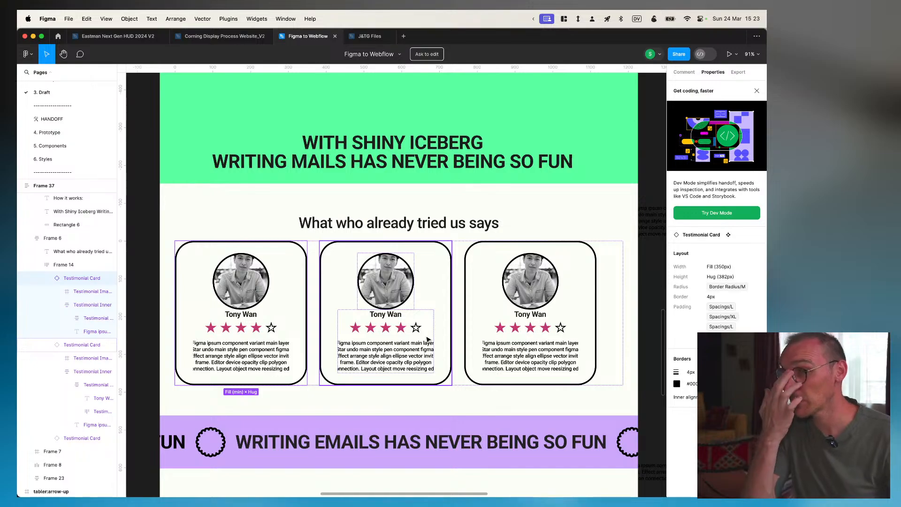
pyautogui.press('super+Tab')
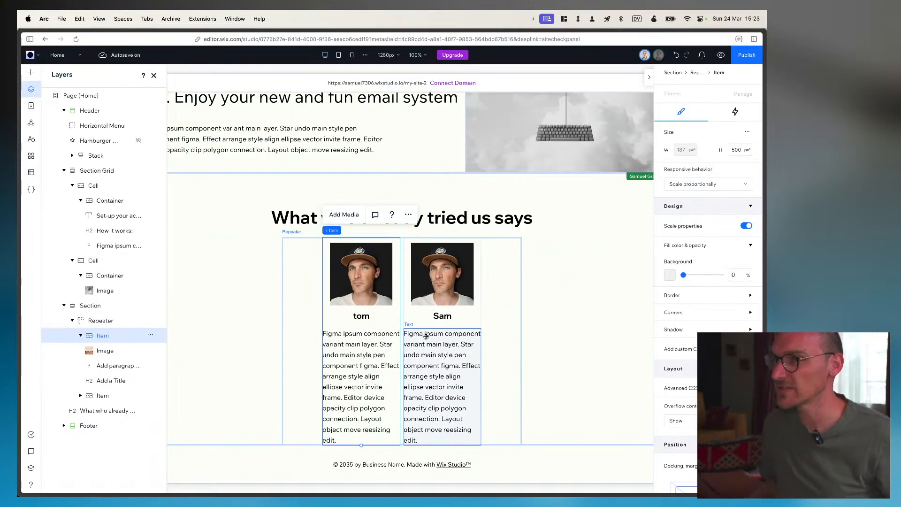
pyautogui.doubleClick(736, 149)
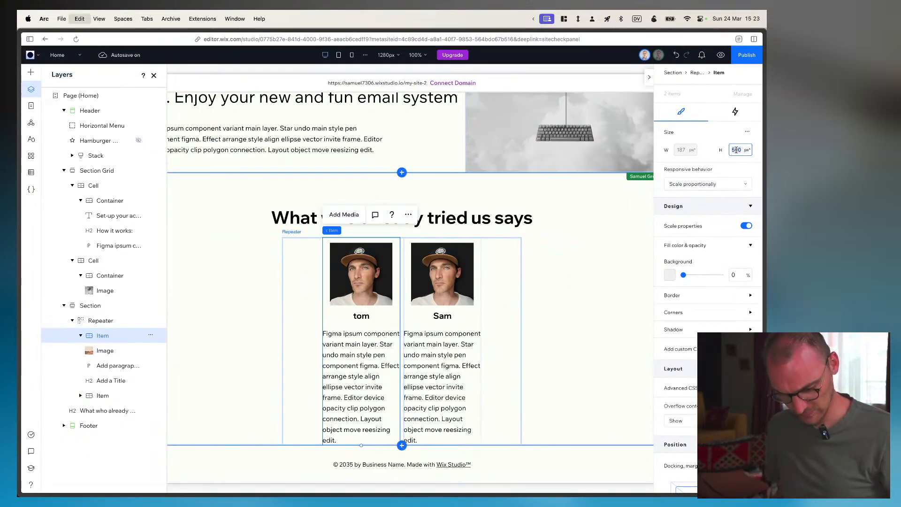
pyautogui.write('382')
pyautogui.press('Return')
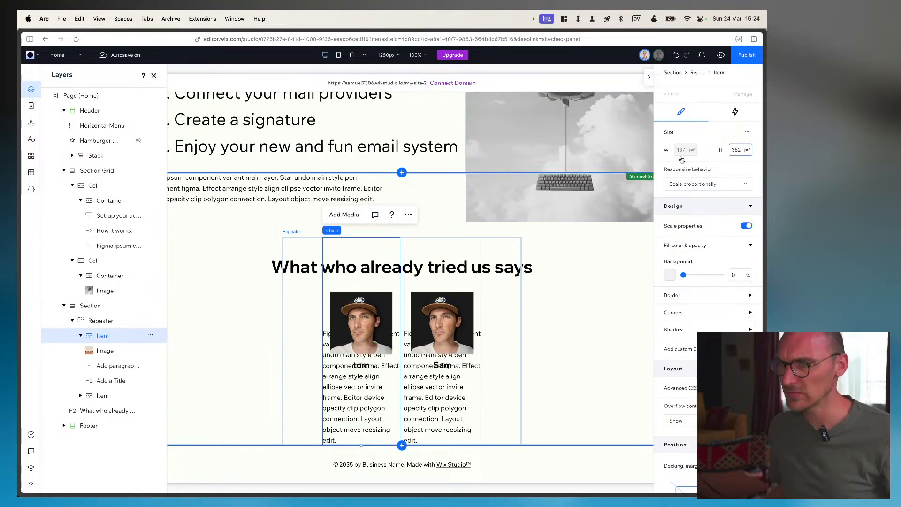
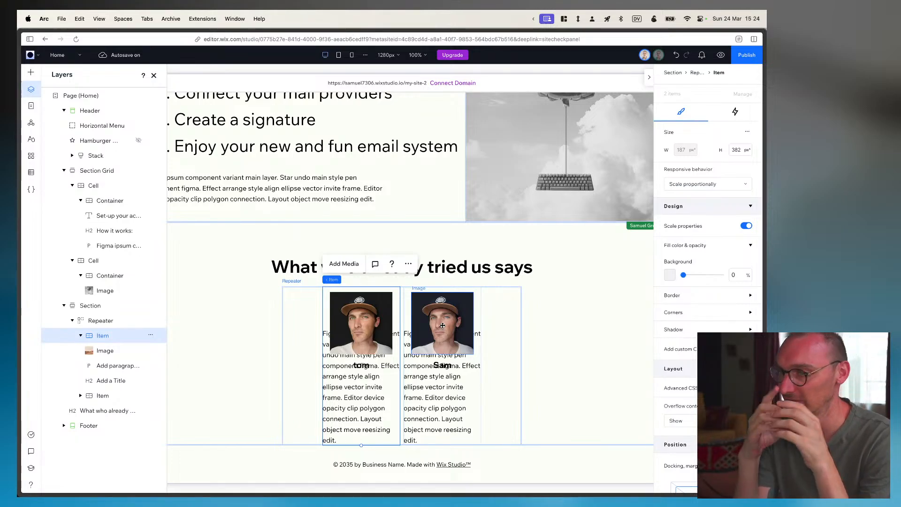
# Inspect the card's review text in the Figma design and move the title layer above the paragraph in the first repeater item
pyautogui.press('super+Tab')
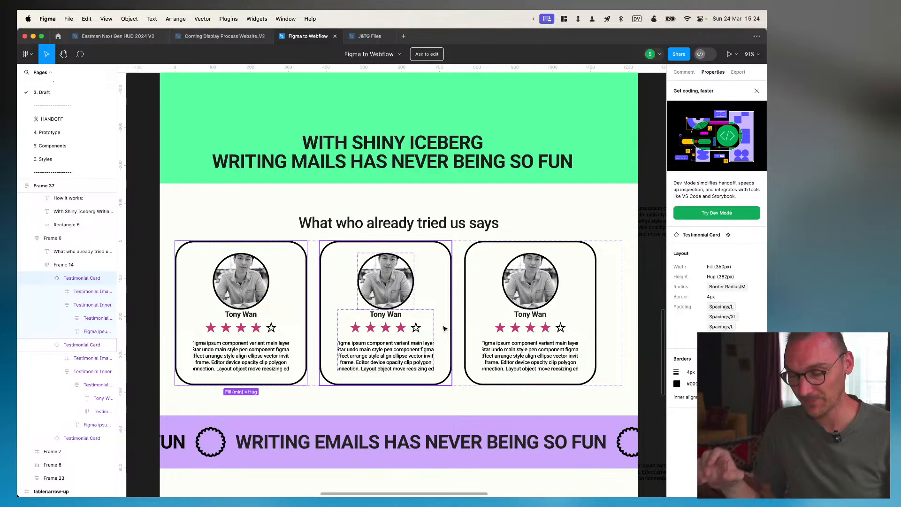
pyautogui.keyDown('super'); pyautogui.click(395, 355); pyautogui.keyUp('super')
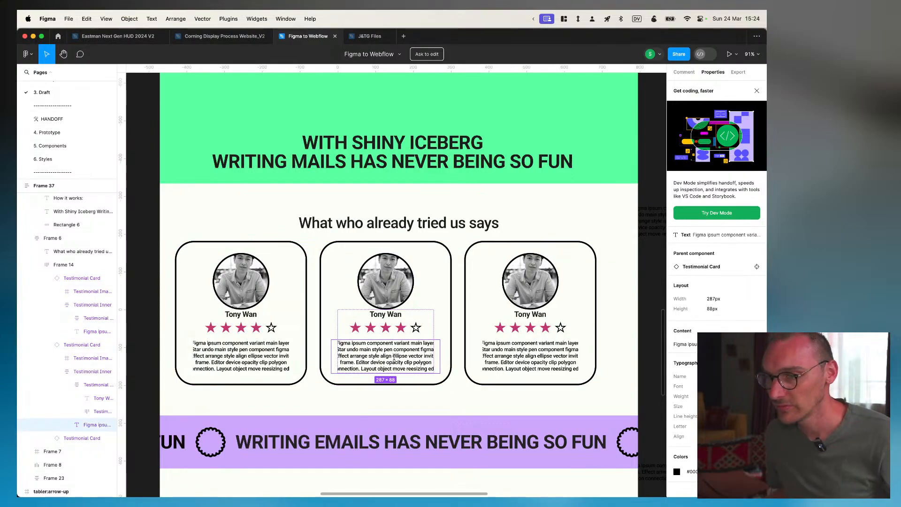
pyautogui.press('super+Tab')
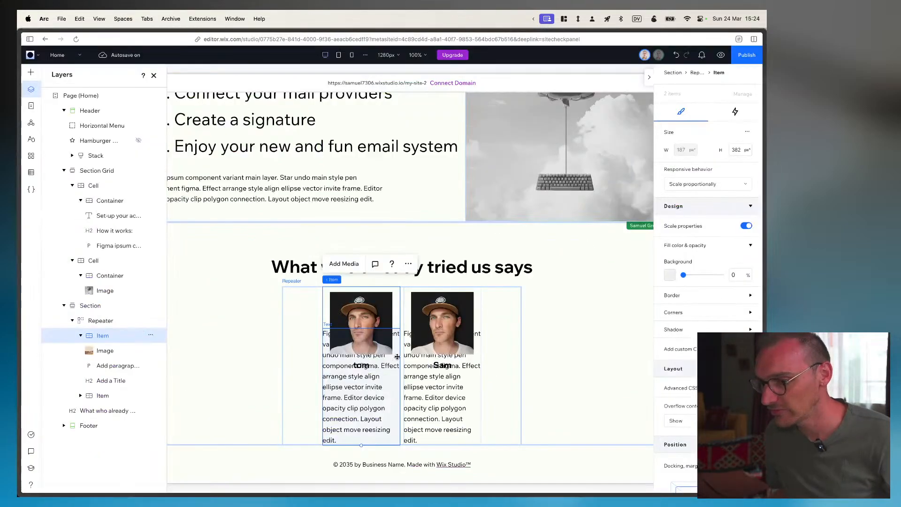
pyautogui.click(397, 357)
pyautogui.moveTo(97, 380); pyautogui.dragTo(98, 364)
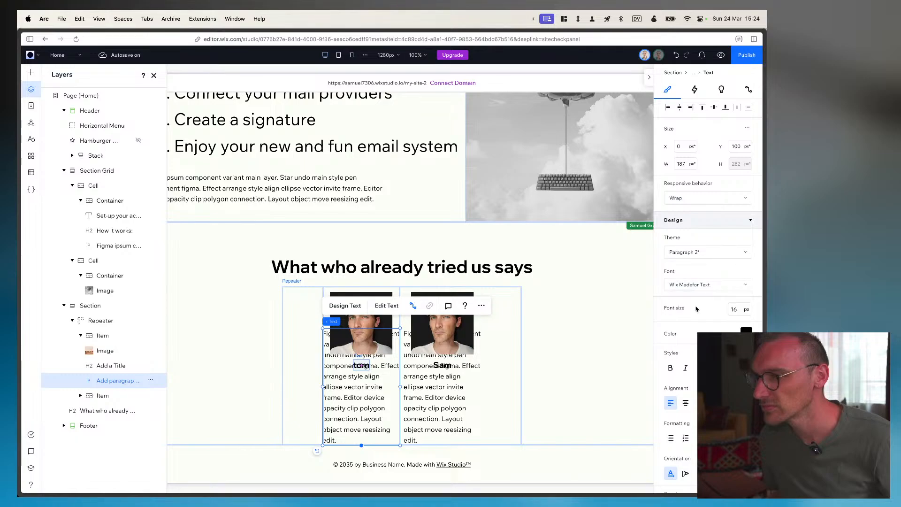
# Set the review paragraph's font size to 14 px
pyautogui.click(685, 219)
pyautogui.click(732, 302)
pyautogui.write('14')
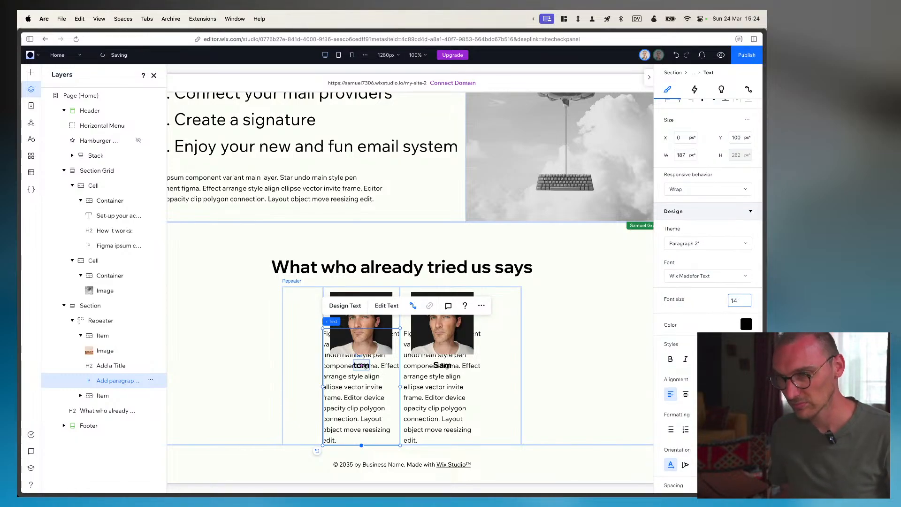
pyautogui.press('Return')
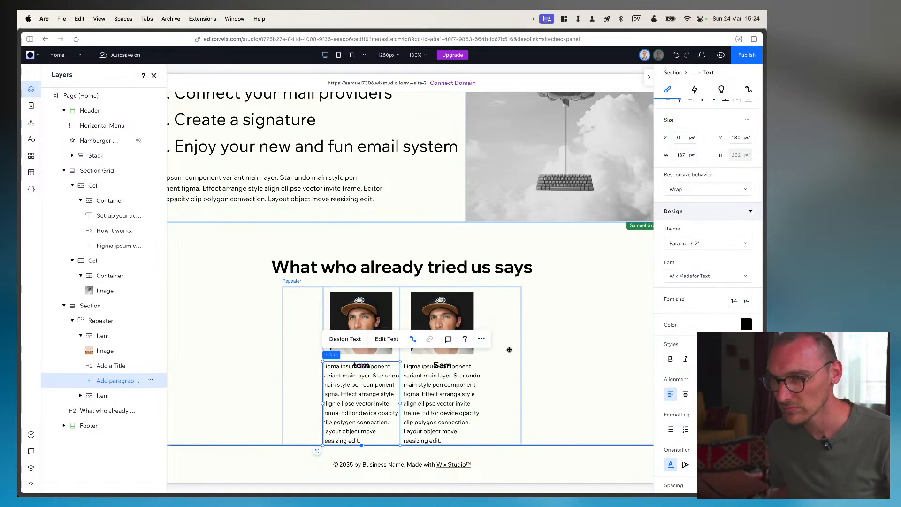
# Check the card's inner spacing in Figma and give the first repeater item 48 px left and right padding plus top and bottom padding
pyautogui.click(363, 346)
pyautogui.press('super+Tab')
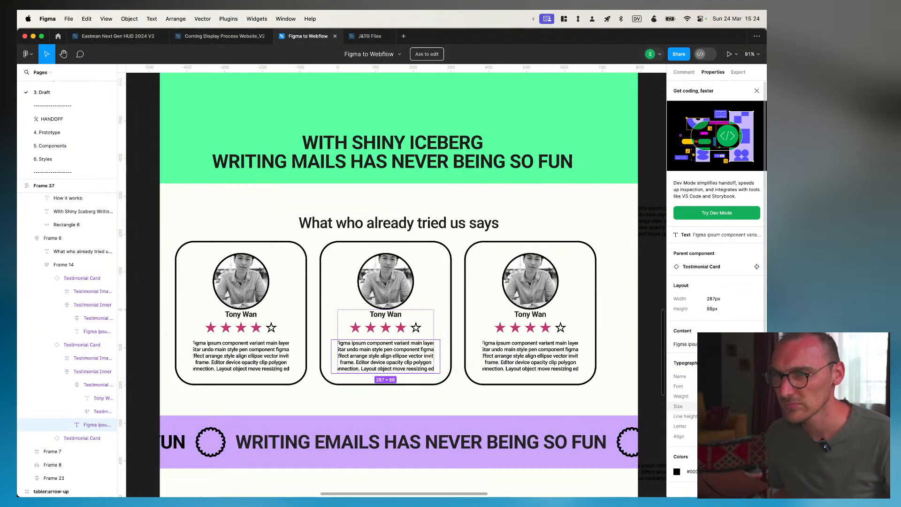
pyautogui.press('alt')
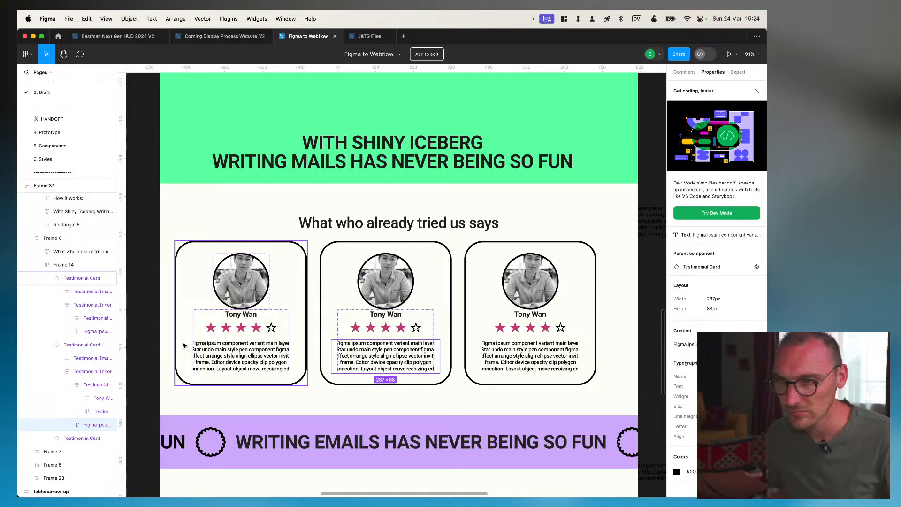
pyautogui.click(183, 347)
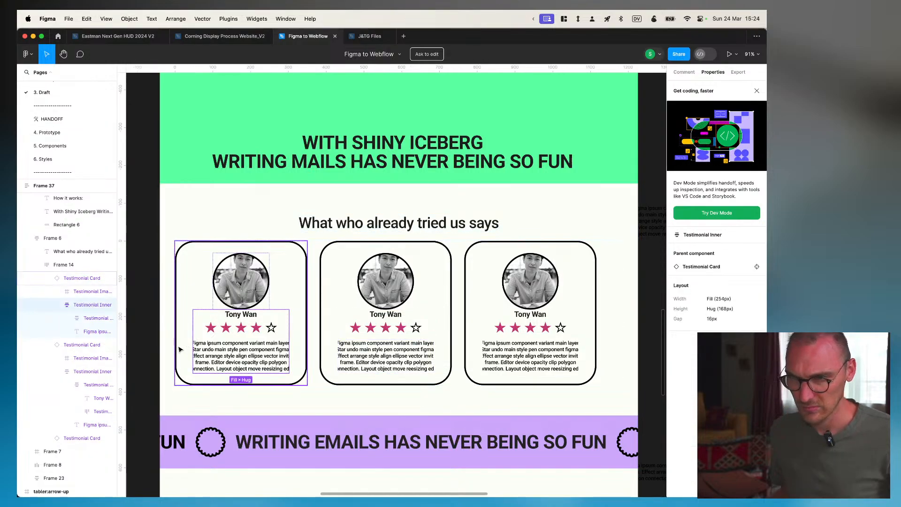
pyautogui.press('super+Tab')
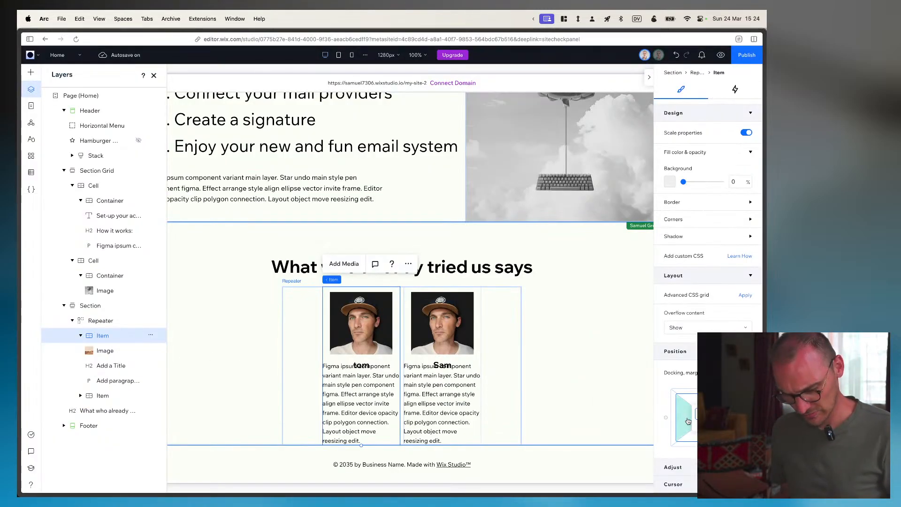
pyautogui.write('50')
pyautogui.press('Return')
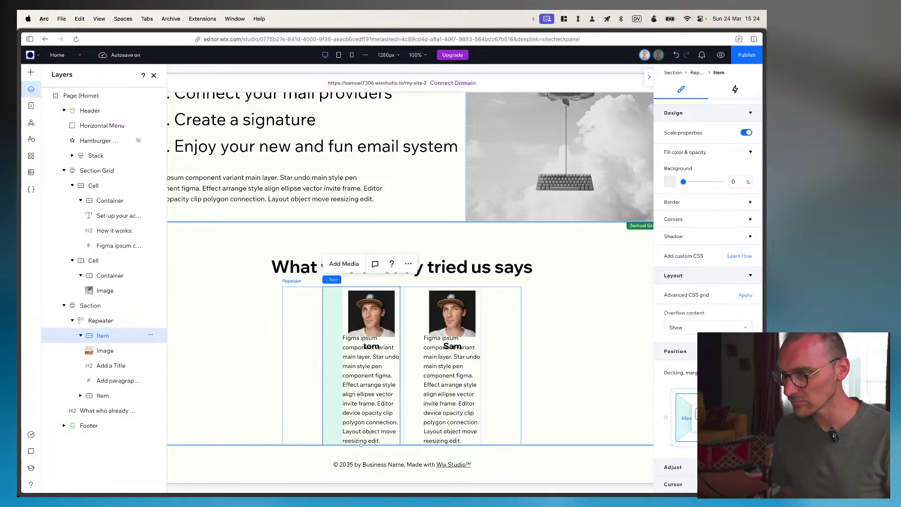
pyautogui.press('Return')
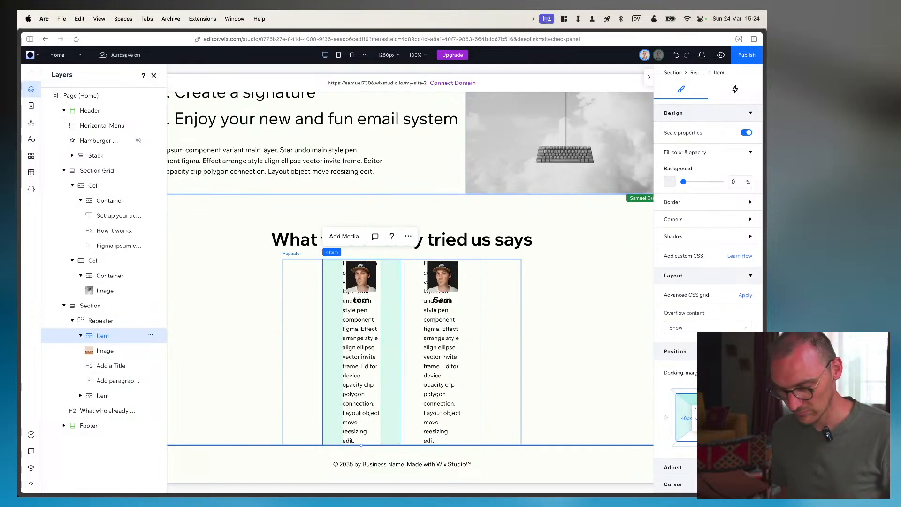
pyautogui.press('Return')
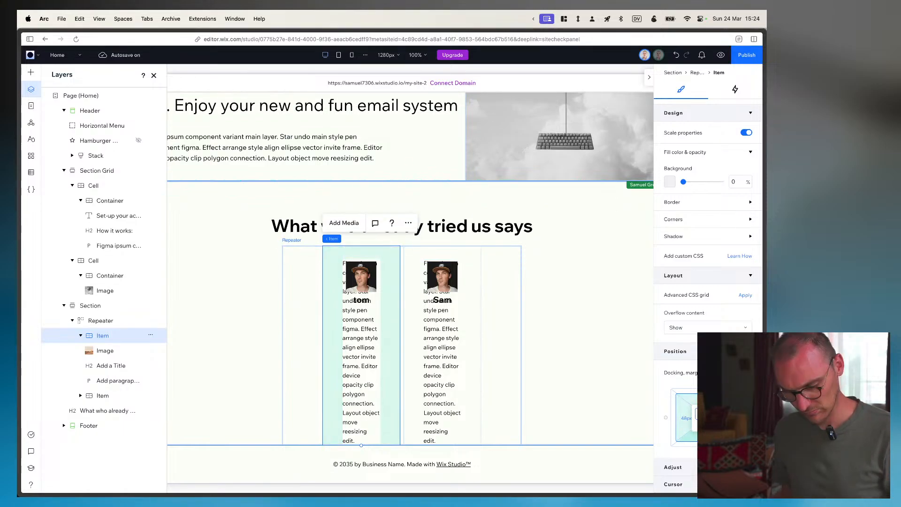
pyautogui.press('Return')
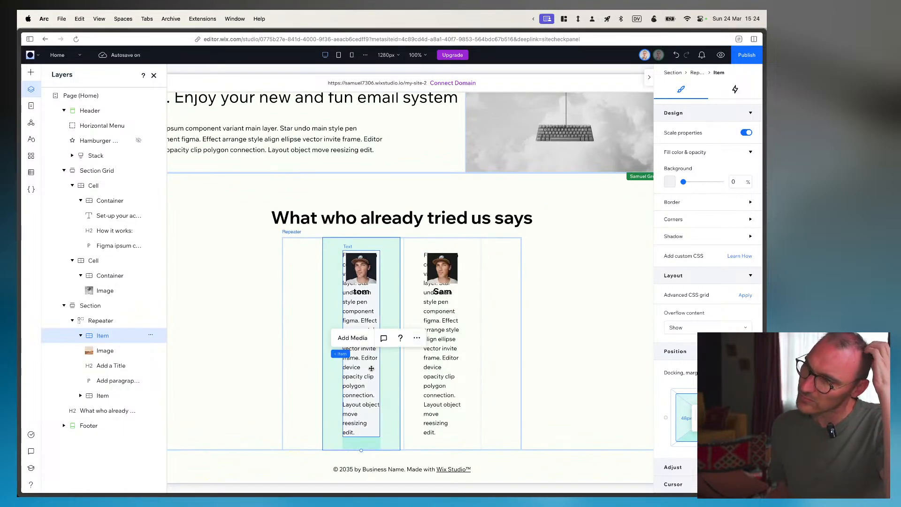
# Set the testimonial repeater's responsive behavior to Stretch so it fills the section
pyautogui.click(361, 399)
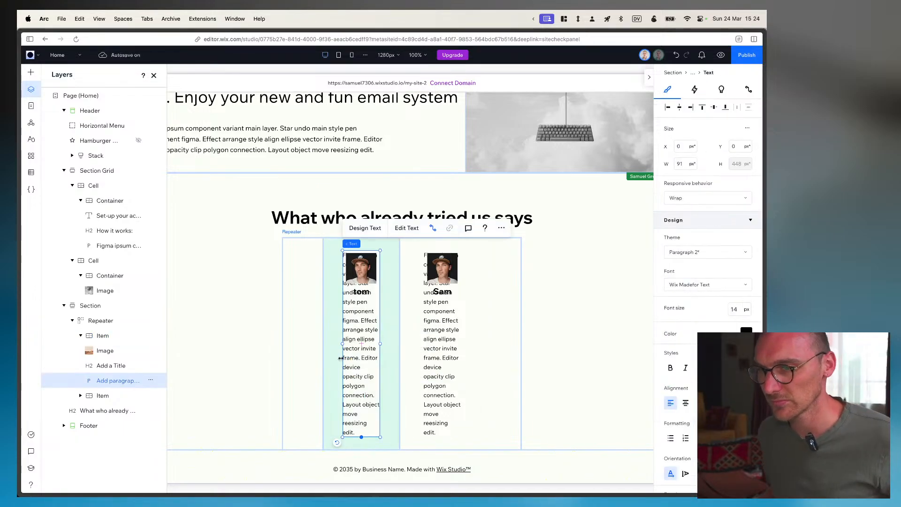
pyautogui.click(328, 345)
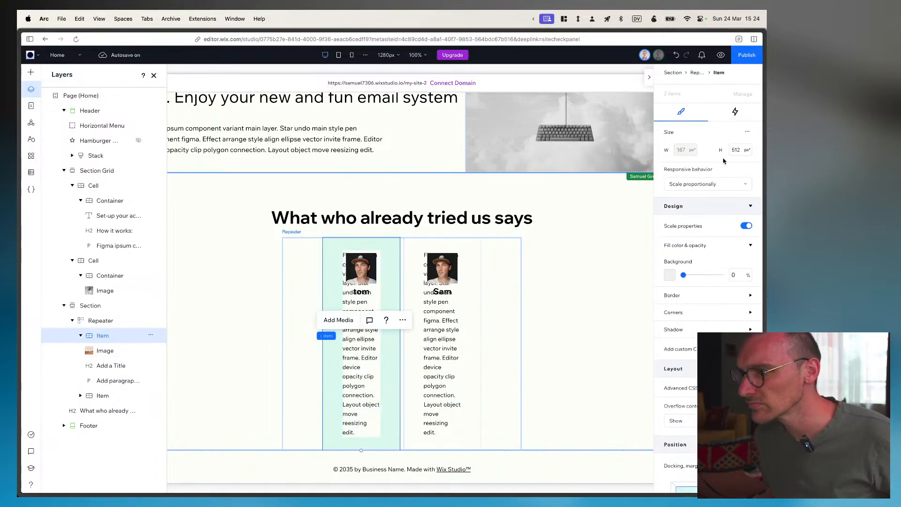
pyautogui.click(691, 184)
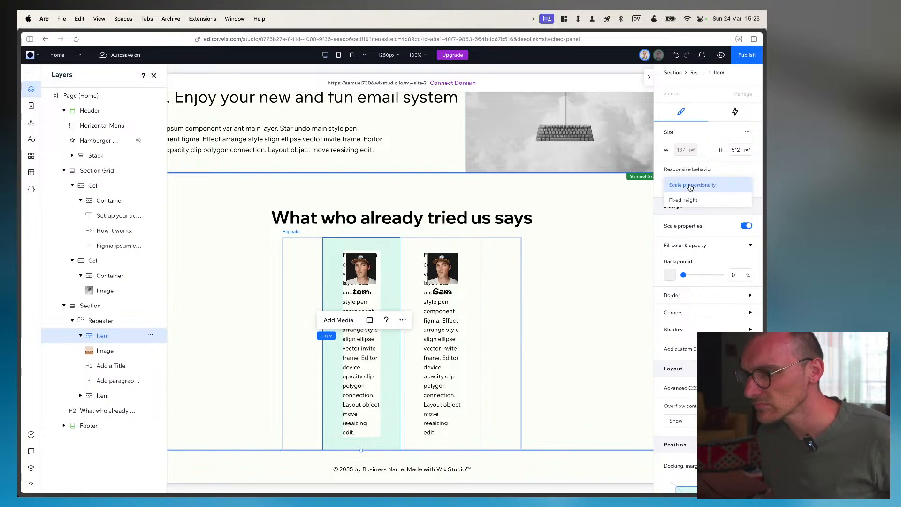
pyautogui.click(690, 183)
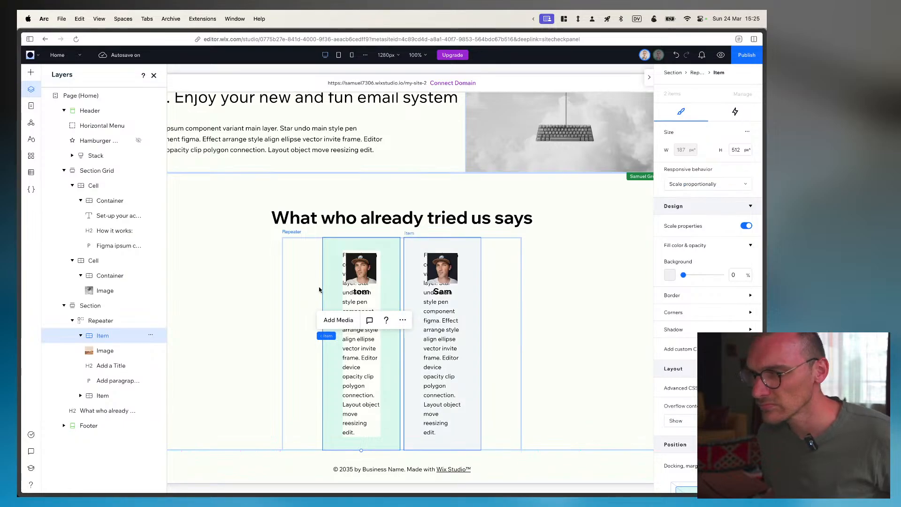
pyautogui.click(139, 323)
pyautogui.click(704, 221)
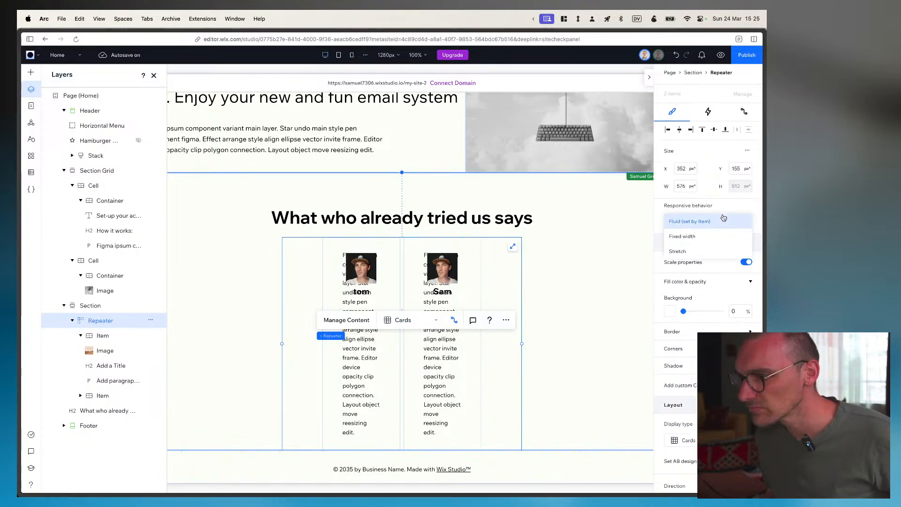
pyautogui.click(702, 250)
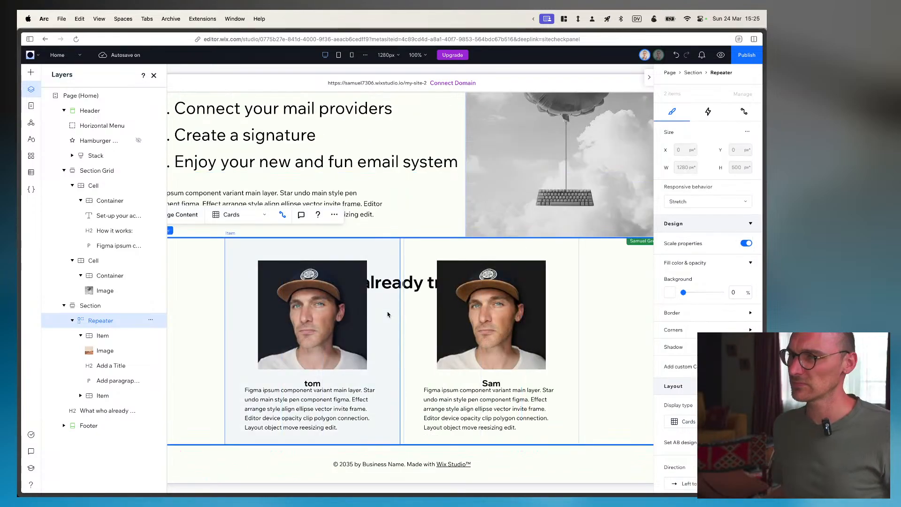
pyautogui.click(705, 201)
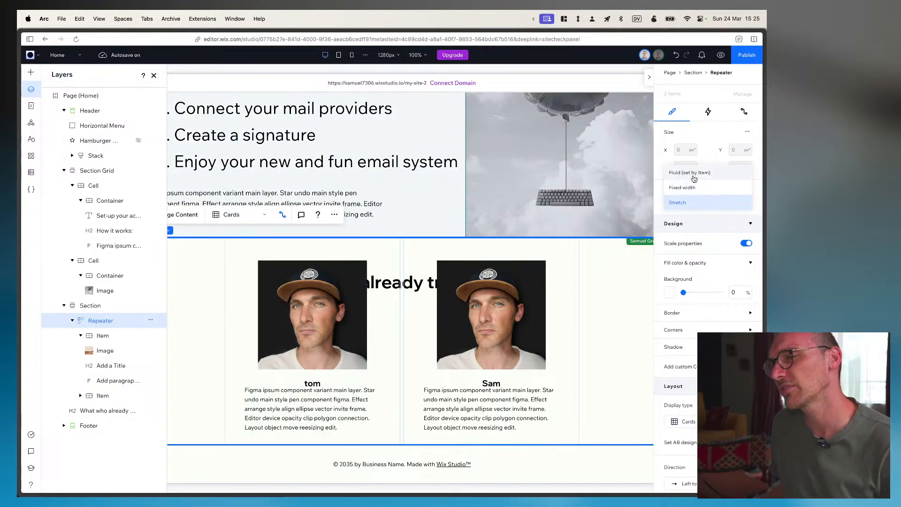
pyautogui.click(686, 202)
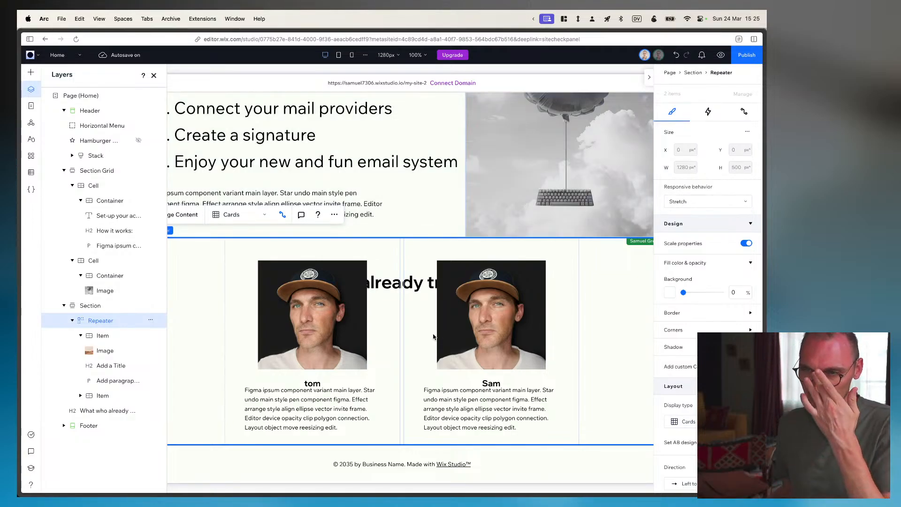
# Reorder the section's layers so the "What who already tried us says" heading sits above the repeater
pyautogui.click(93, 307)
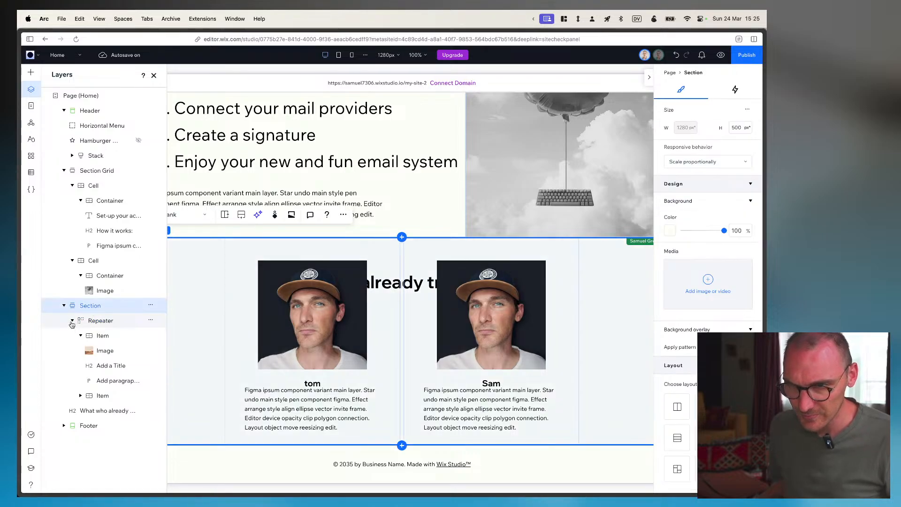
pyautogui.click(72, 320)
pyautogui.moveTo(91, 336); pyautogui.dragTo(88, 321)
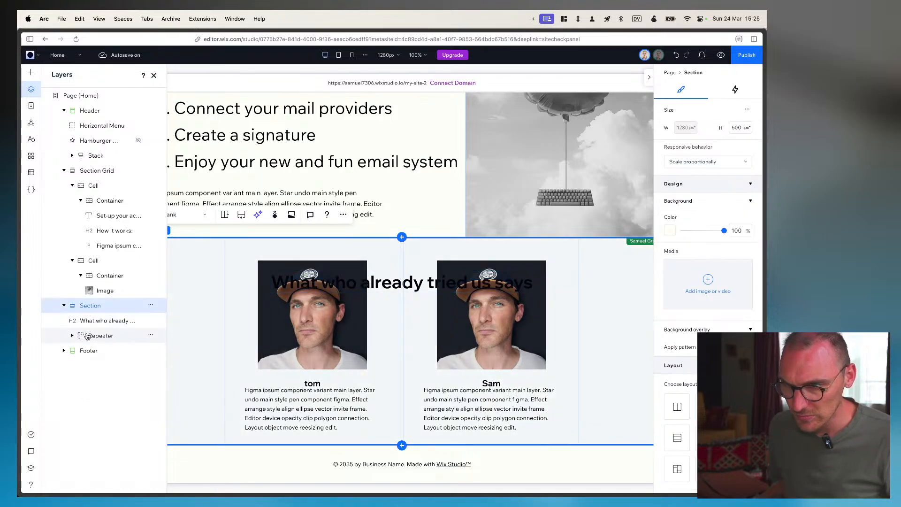
pyautogui.click(101, 336)
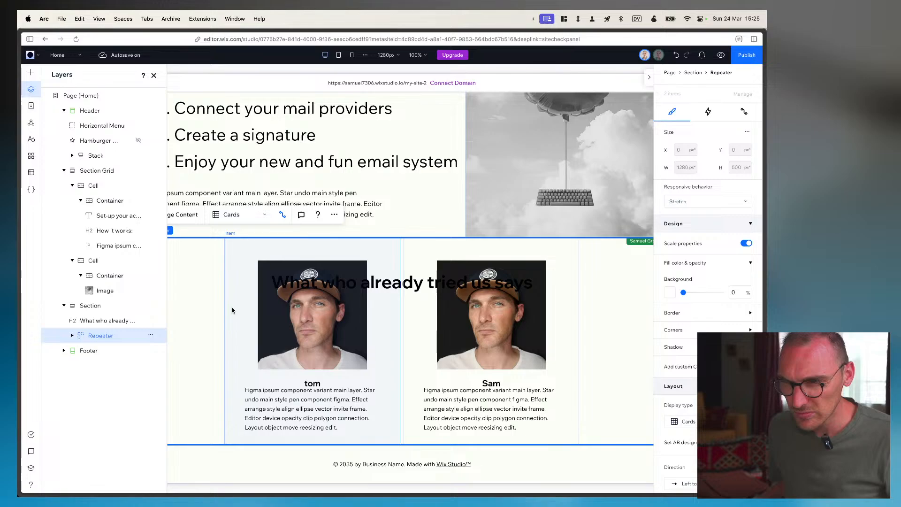
pyautogui.click(177, 289)
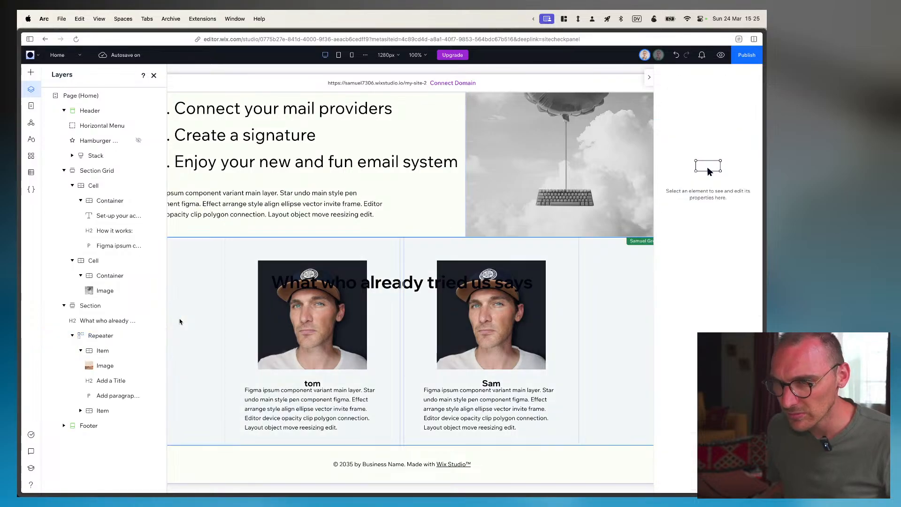
# Try the Fixed height and Fit to screen responsive behaviors on the testimonial section
pyautogui.click(211, 322)
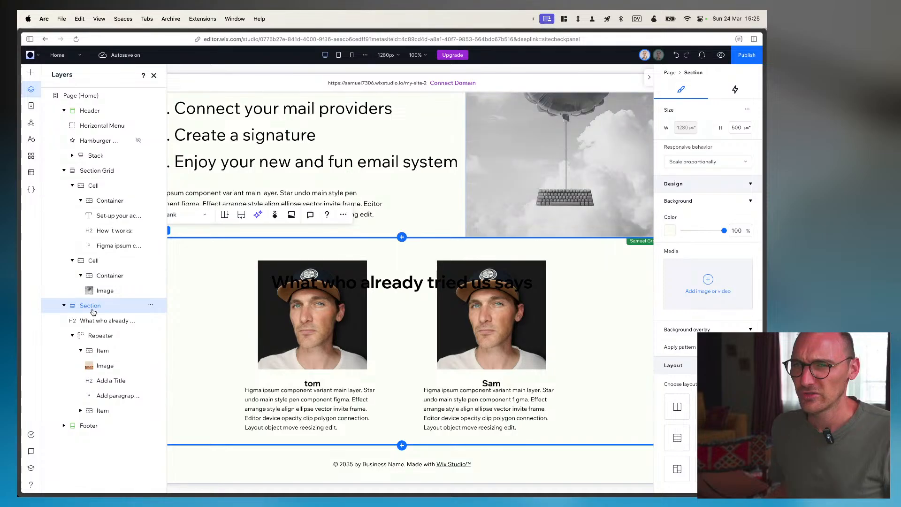
pyautogui.click(717, 162)
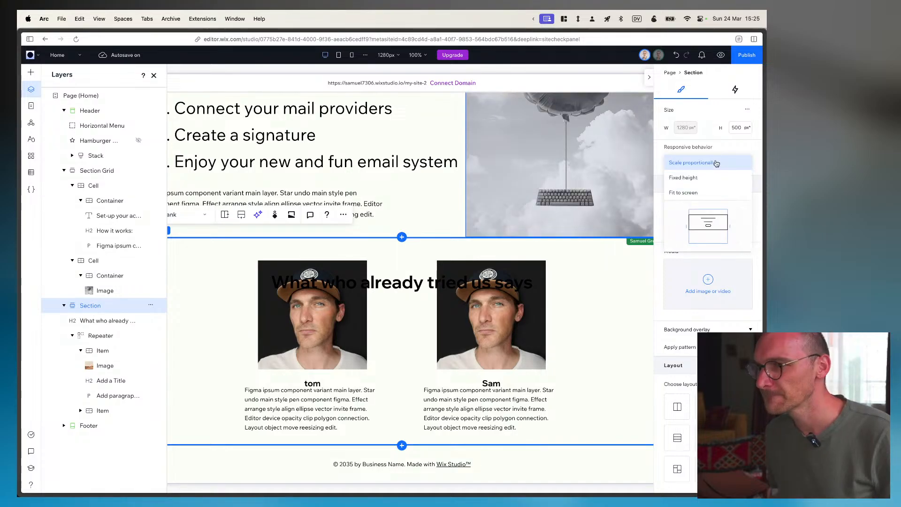
pyautogui.click(718, 163)
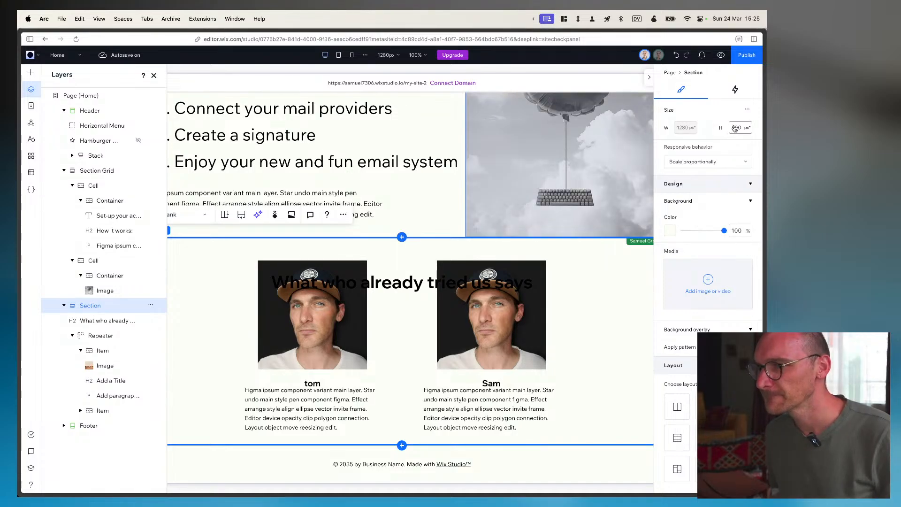
pyautogui.click(736, 127)
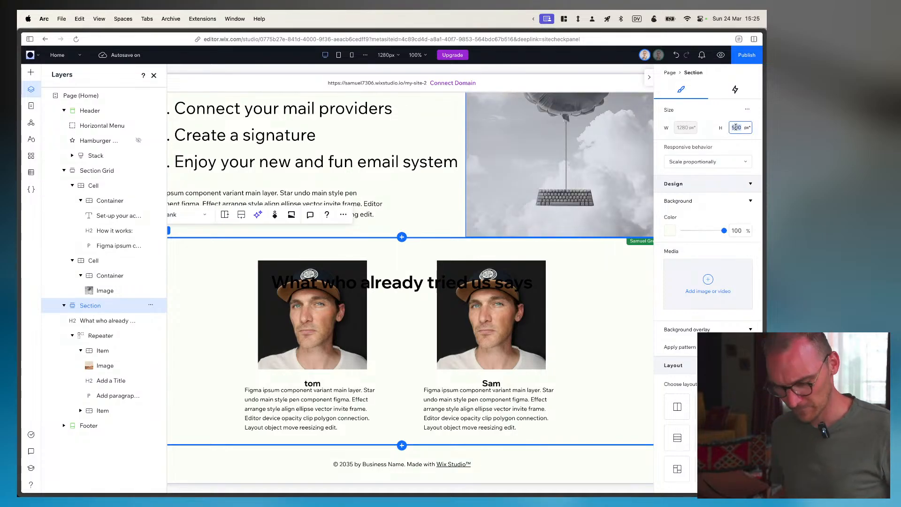
pyautogui.click(704, 162)
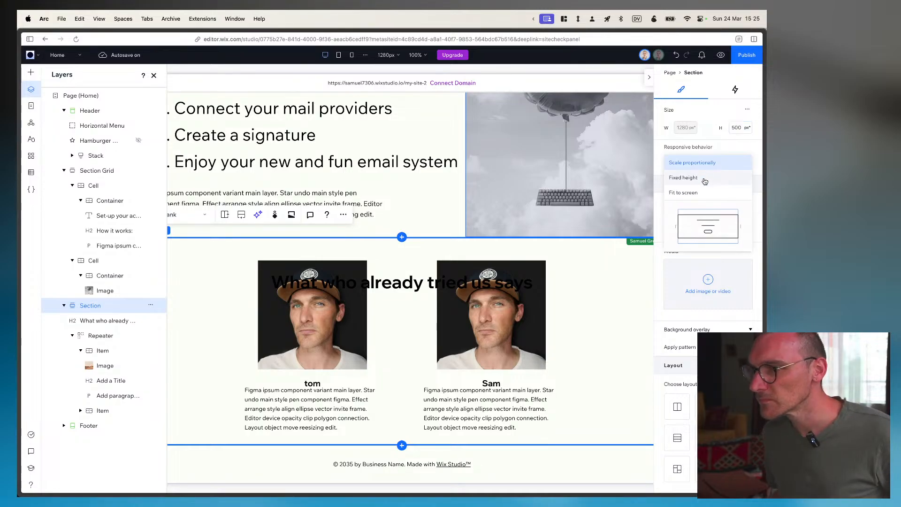
pyautogui.click(699, 176)
pyautogui.click(702, 162)
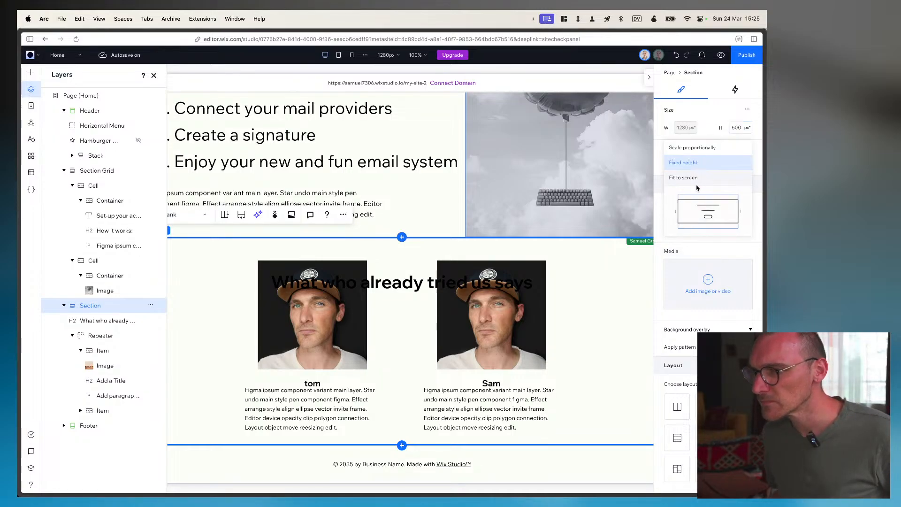
pyautogui.click(695, 183)
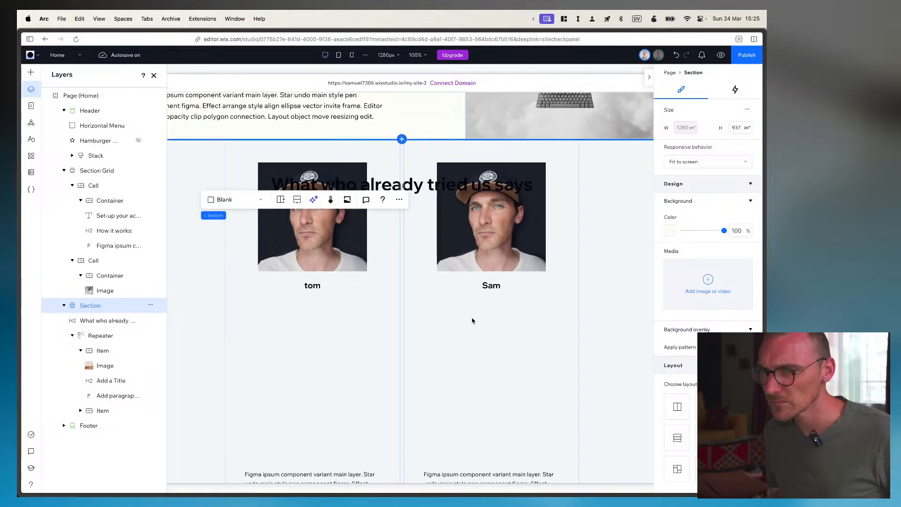
# Set the testimonial section's responsive behavior to Scale proportionally and reduce its height to 446 px
pyautogui.click(695, 162)
pyautogui.click(690, 134)
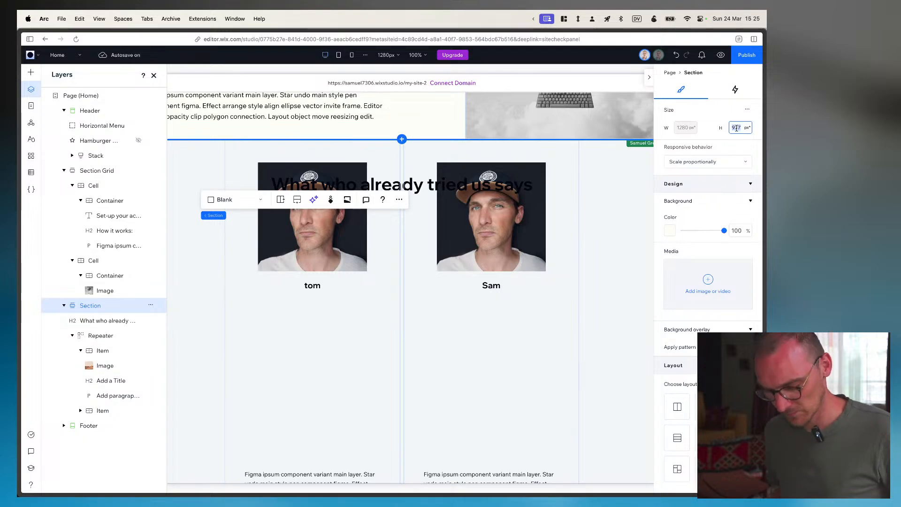
pyautogui.press('Return')
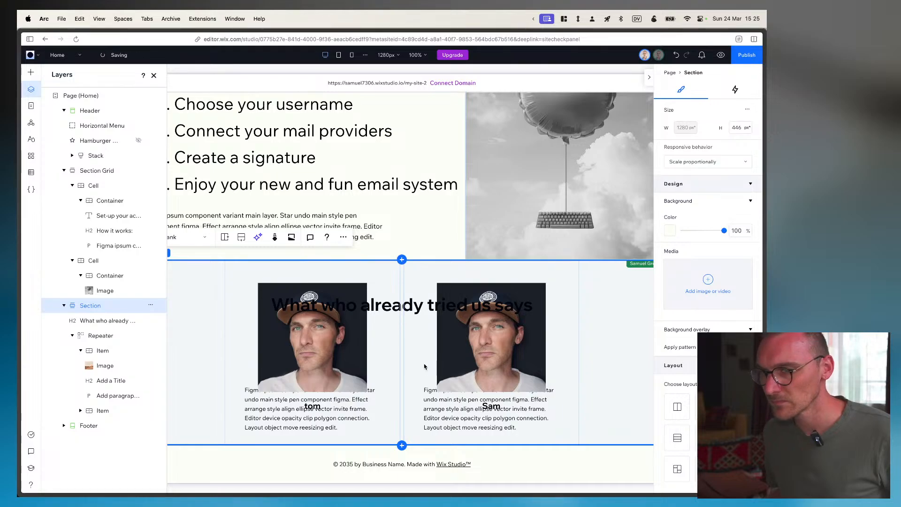
# Try lowering the testimonial section's background color opacity to 0%
pyautogui.click(377, 310)
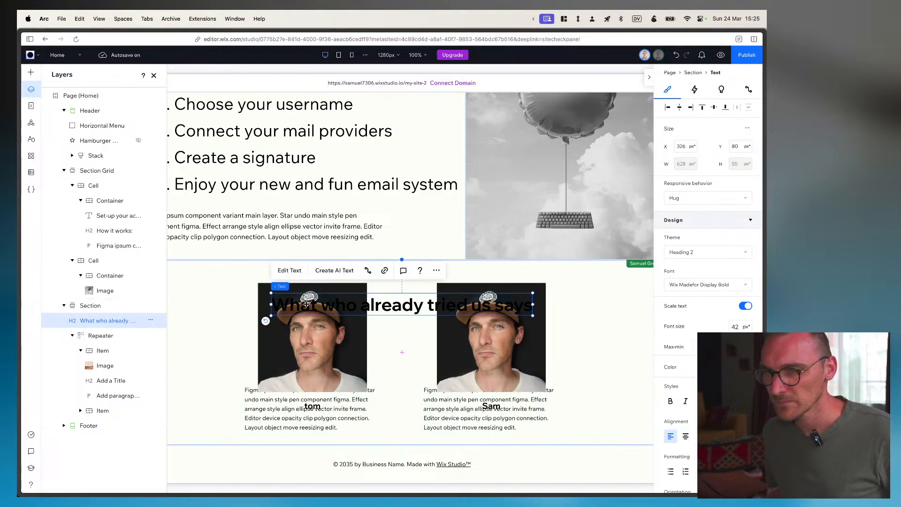
pyautogui.click(104, 308)
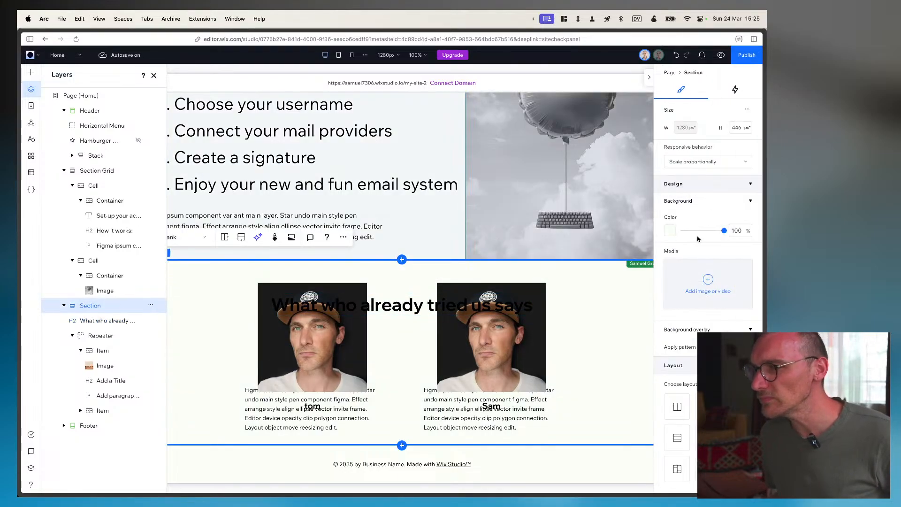
pyautogui.scroll(-2, 698, 239)
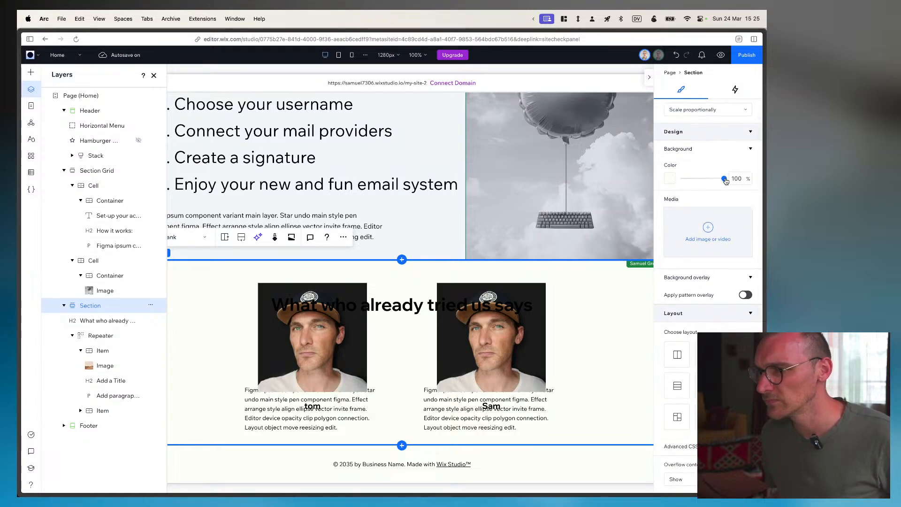
pyautogui.moveTo(724, 178); pyautogui.dragTo(620, 194)
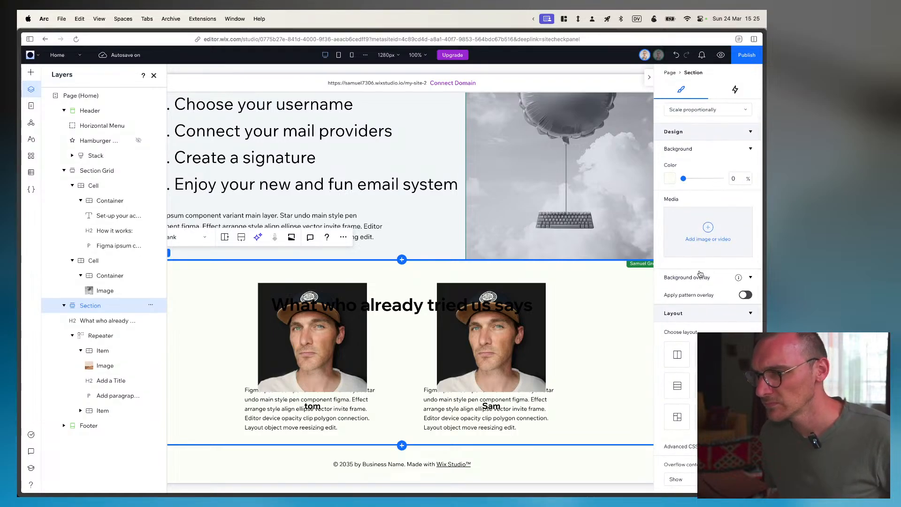
pyautogui.scroll(-3, 701, 291)
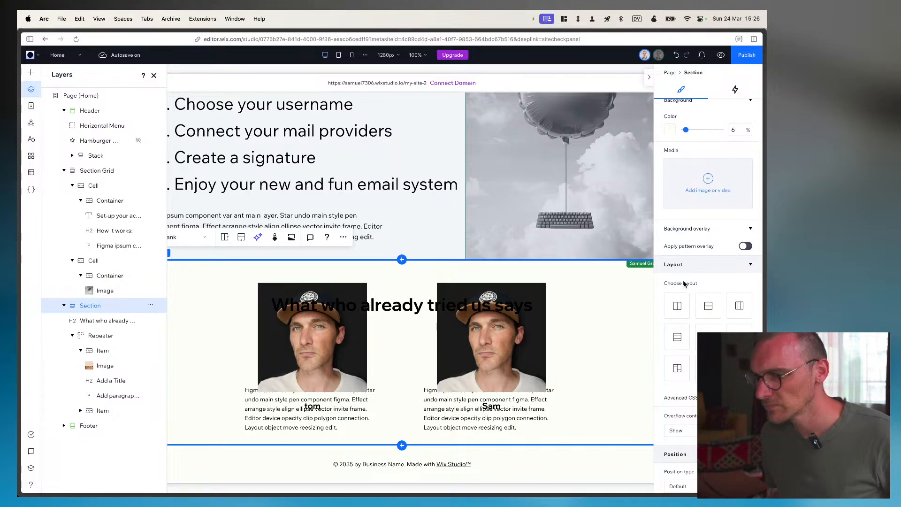
# Apply the advanced CSS grid to the testimonial section
pyautogui.scroll(-4, 686, 281)
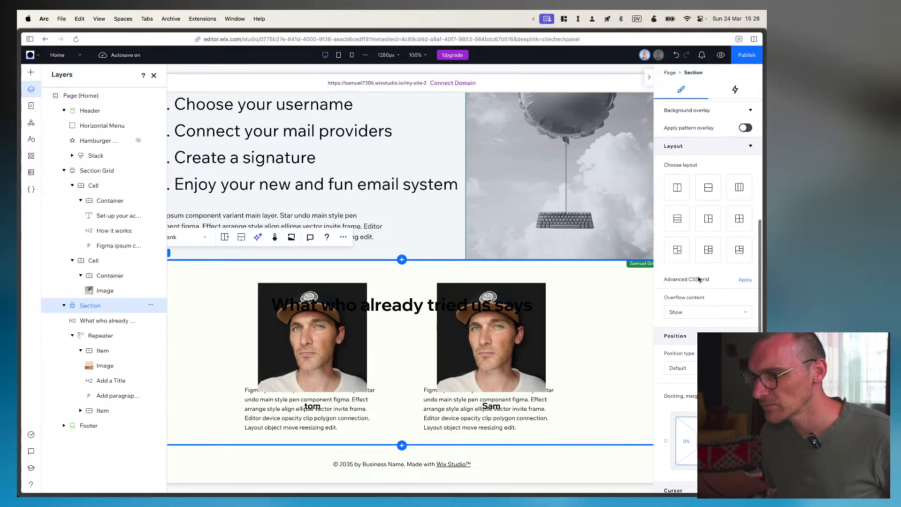
pyautogui.click(745, 280)
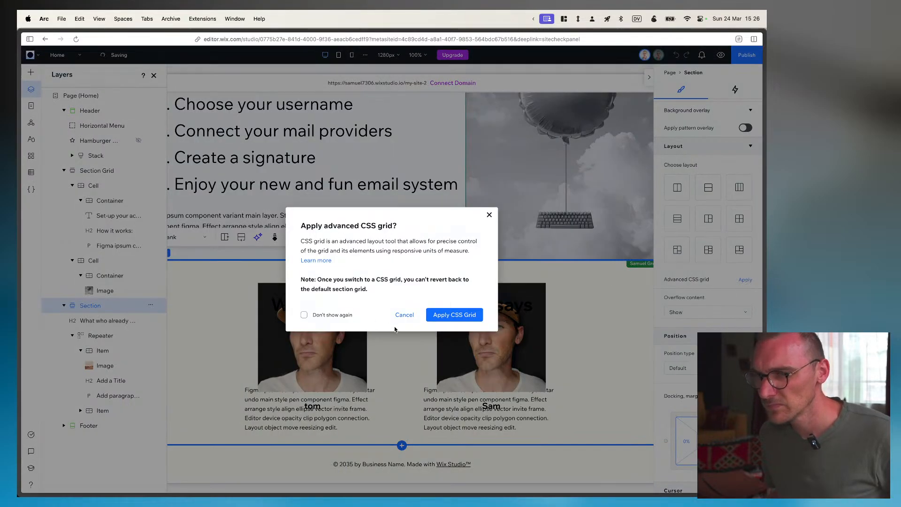
pyautogui.click(457, 316)
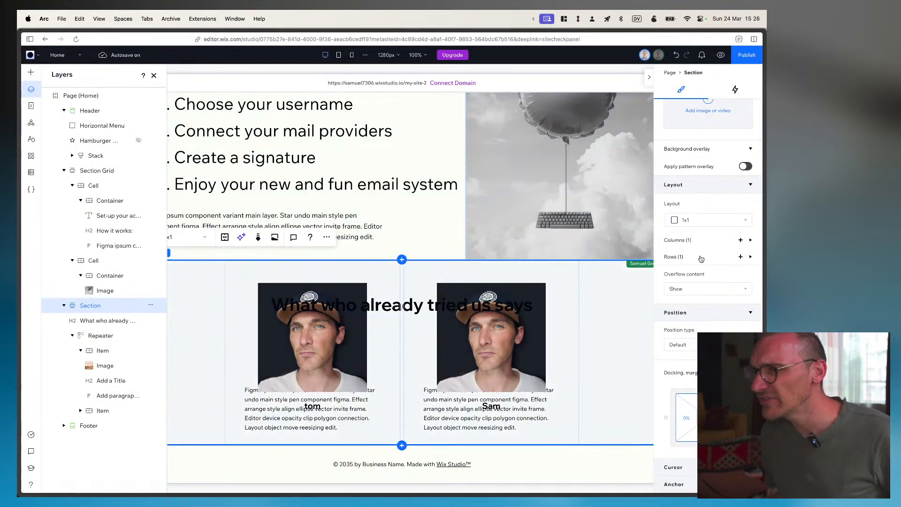
# Inspect the column and row settings of the testimonial section's CSS grid
pyautogui.click(751, 240)
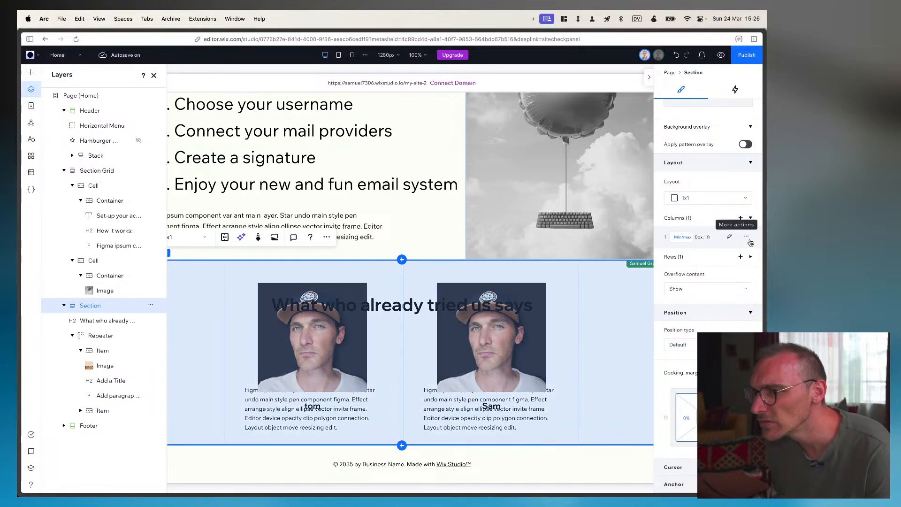
pyautogui.click(747, 238)
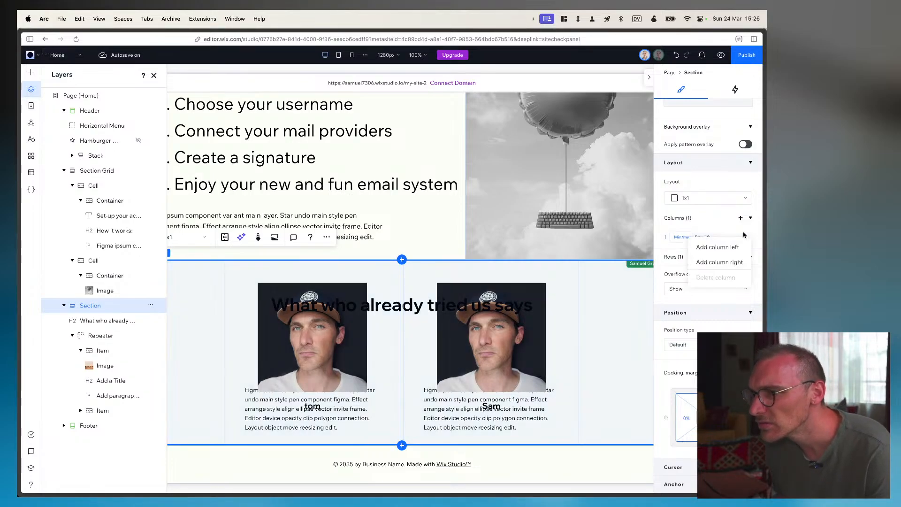
pyautogui.click(725, 219)
pyautogui.click(687, 257)
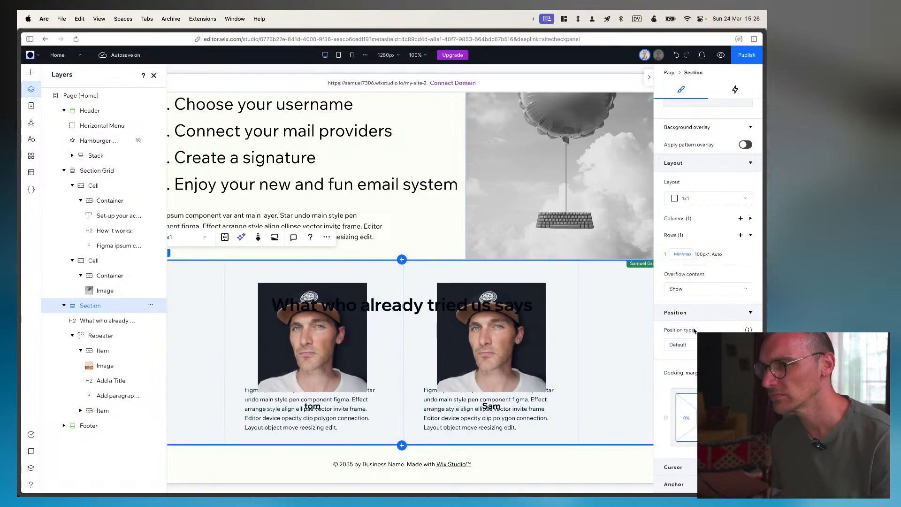
pyautogui.scroll(3, 697, 324)
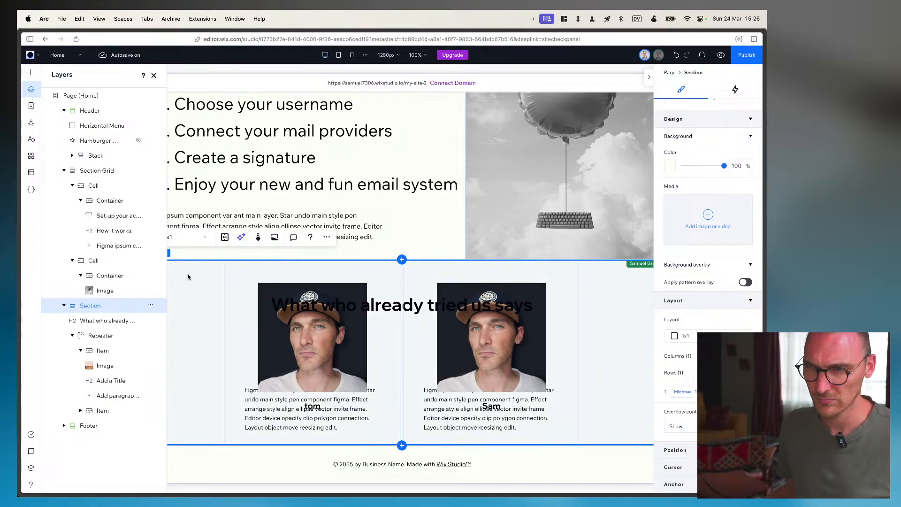
# Move the "What who already tried us says" heading up and to the left, to about X -121, Y 35 px
pyautogui.click(105, 321)
pyautogui.click(116, 334)
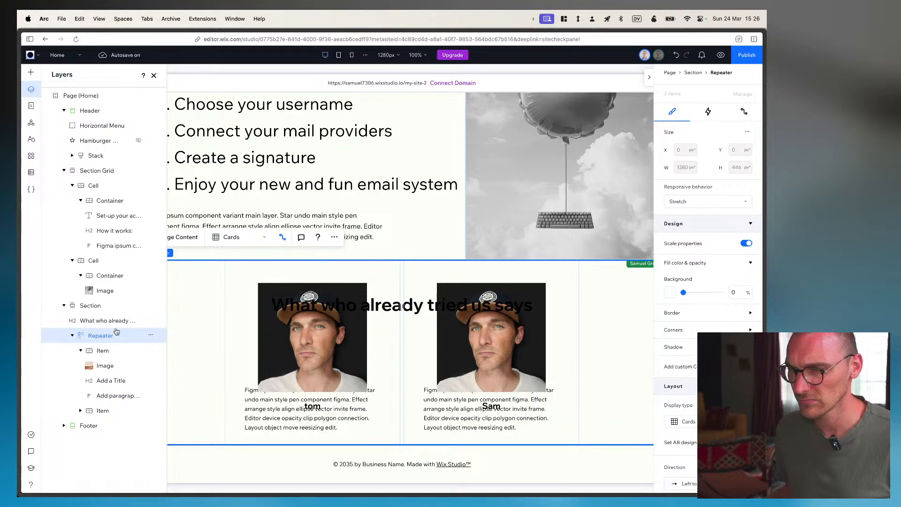
pyautogui.click(111, 319)
pyautogui.click(99, 335)
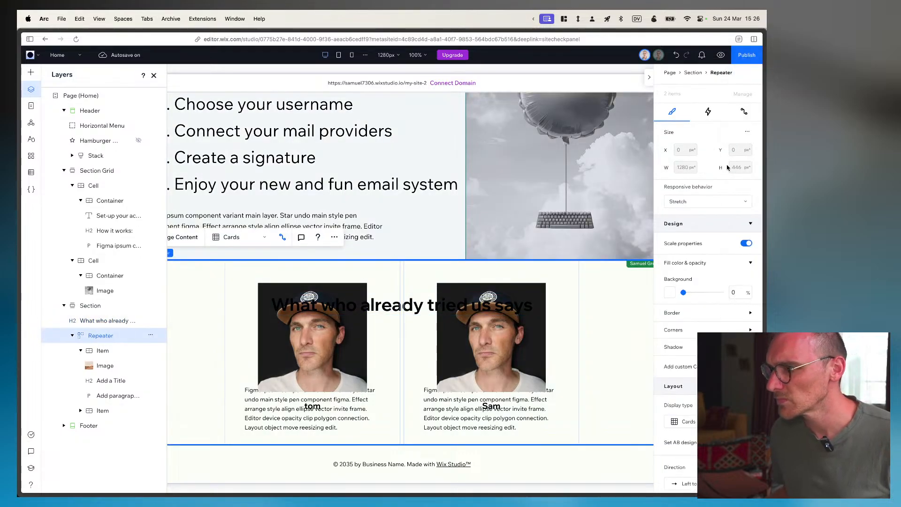
pyautogui.click(106, 321)
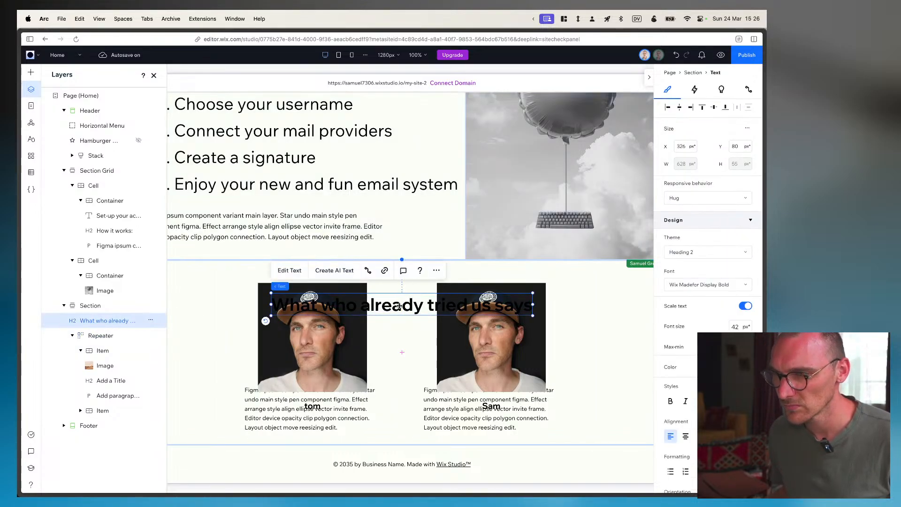
pyautogui.moveTo(399, 306); pyautogui.dragTo(211, 286)
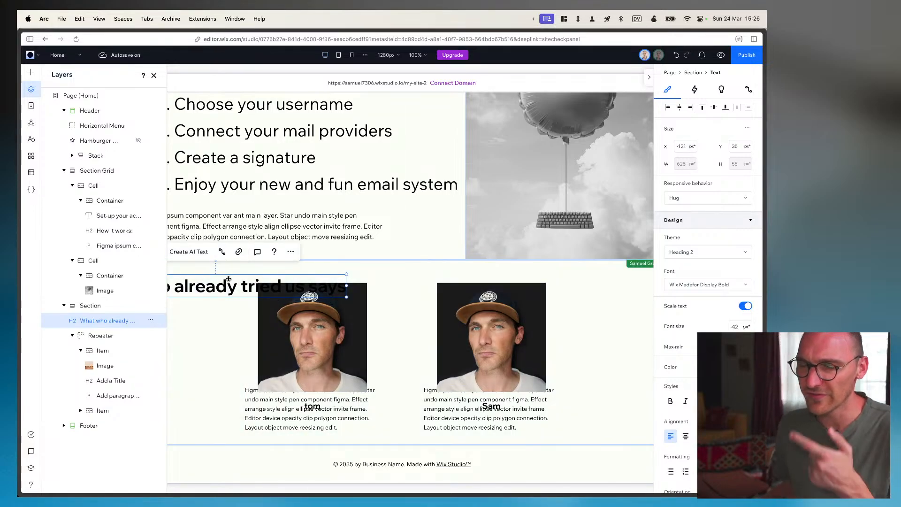
# Split the testimonial section's grid into a 1x2 layout with a second row, and collapse the repeater's layers
pyautogui.click(98, 307)
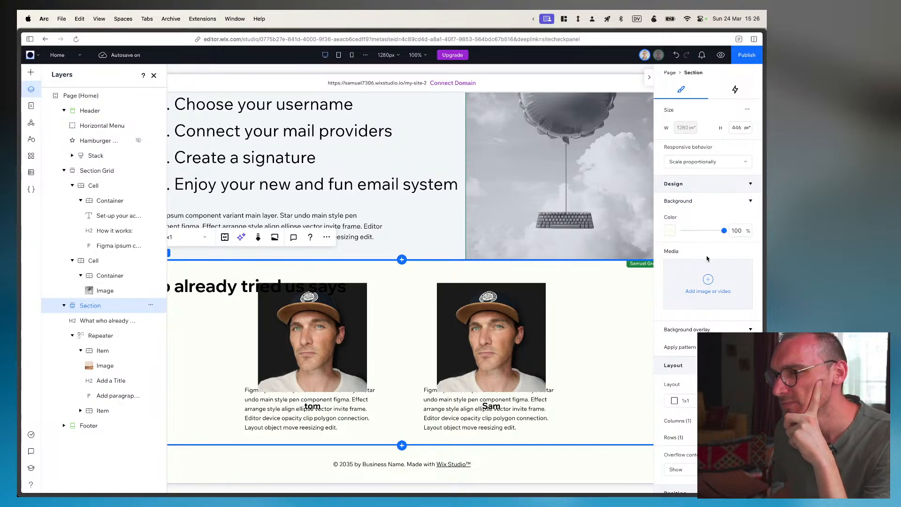
pyautogui.scroll(-2, 708, 259)
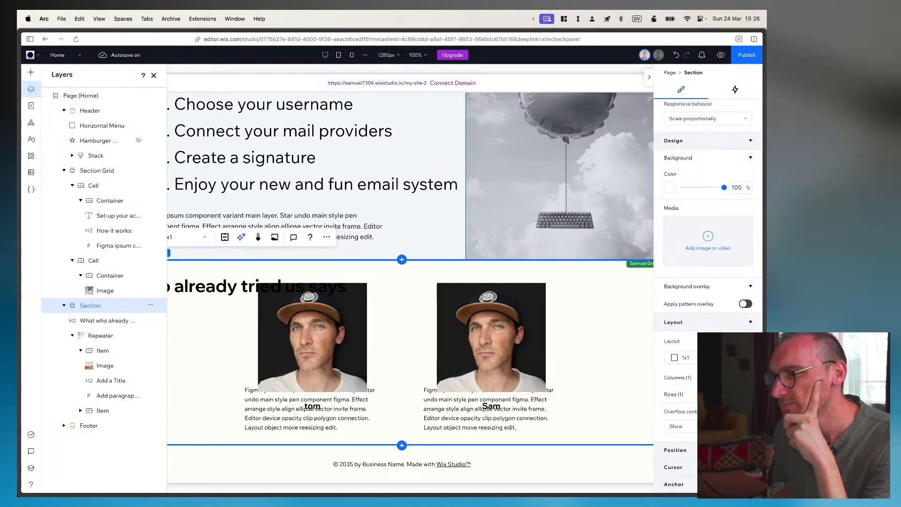
pyautogui.click(748, 394)
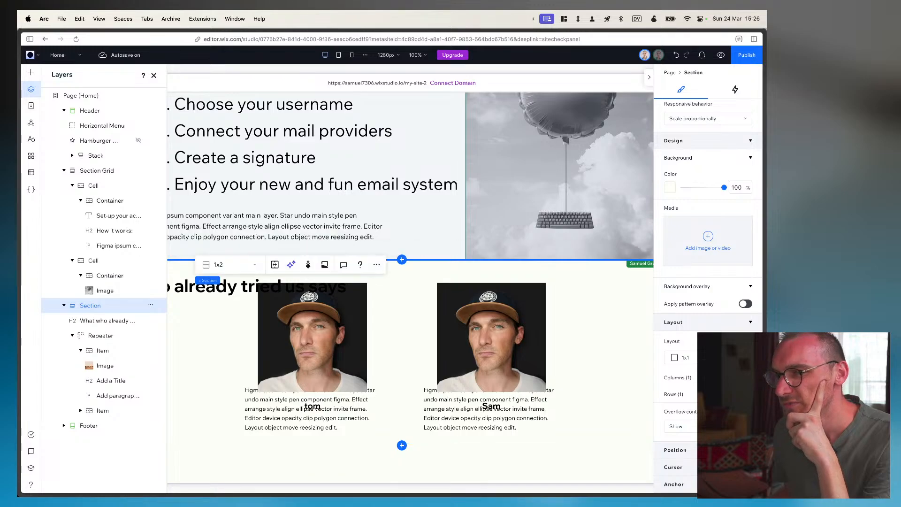
pyautogui.click(72, 336)
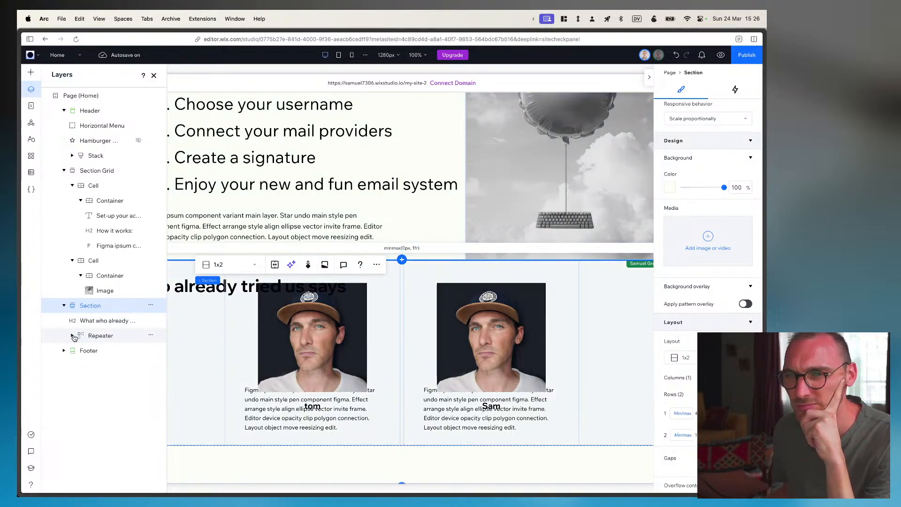
pyautogui.click(72, 336)
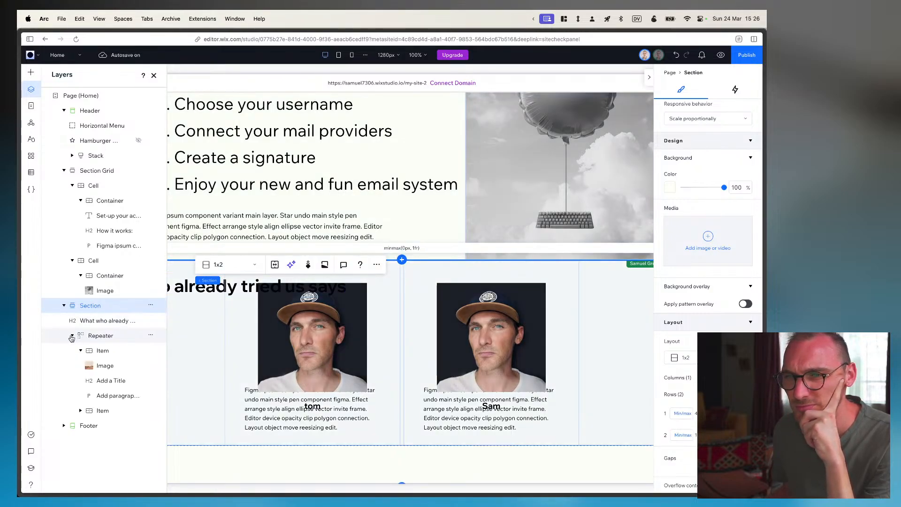
pyautogui.click(72, 336)
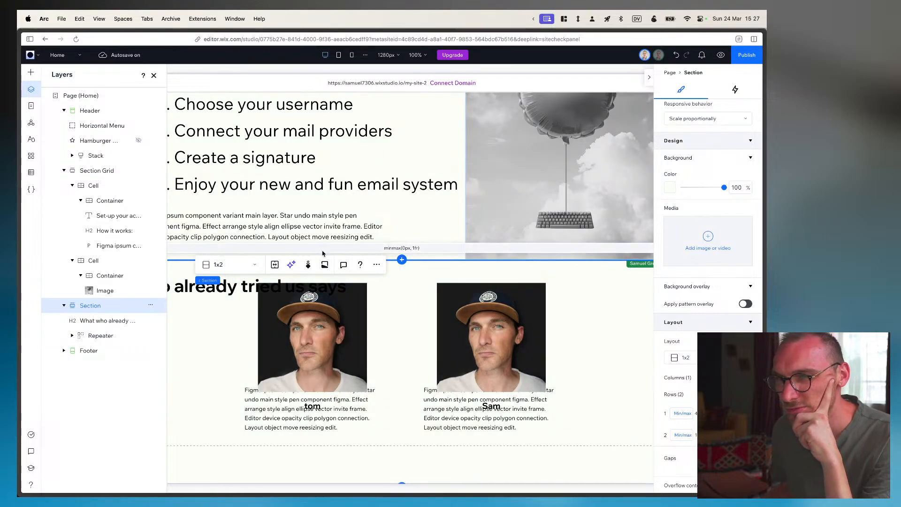
# Move the heading onto the testimonial section's upper edge and add a gap between the two grid rows
pyautogui.moveTo(195, 292); pyautogui.dragTo(404, 266)
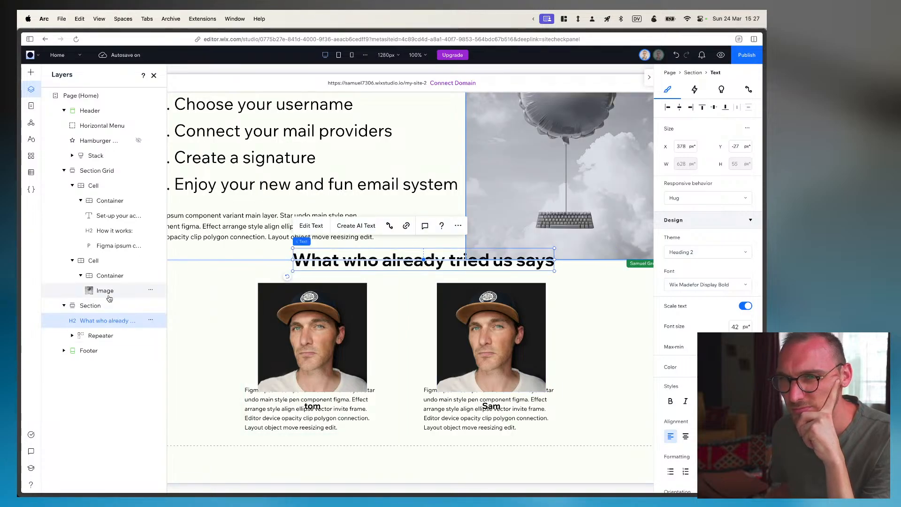
pyautogui.click(90, 306)
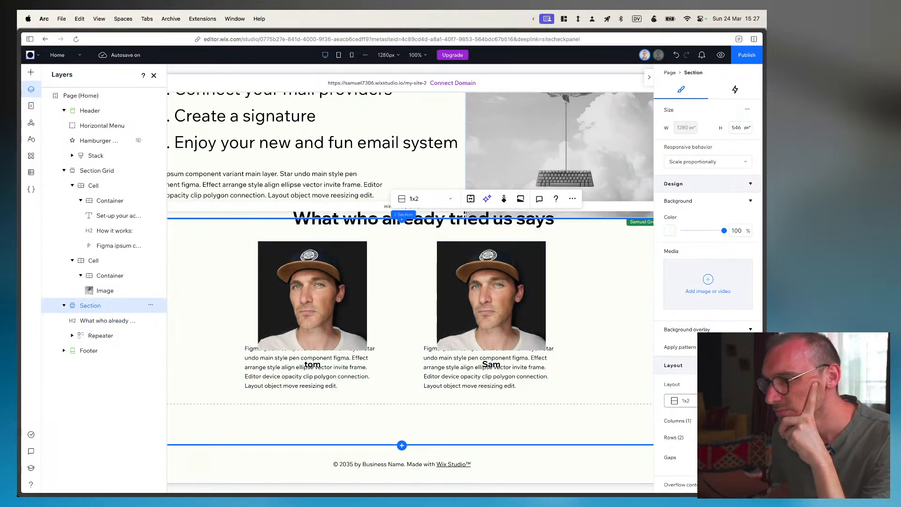
pyautogui.scroll(-3, 708, 282)
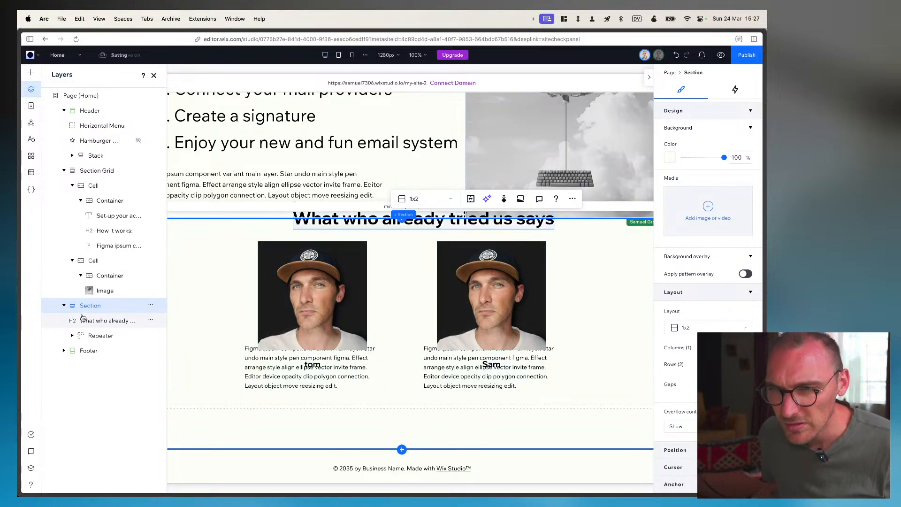
# Move the heading into the testimonial section's second grid row and center it horizontally and vertically
pyautogui.click(96, 336)
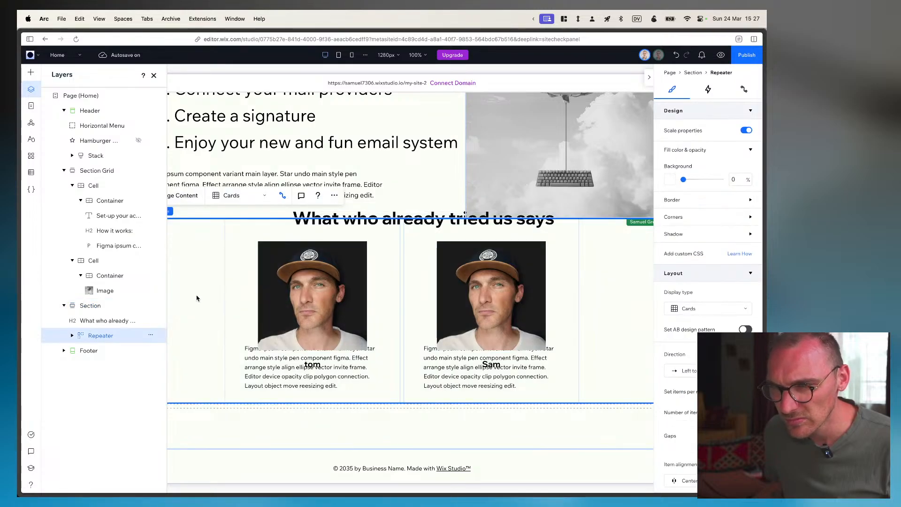
pyautogui.click(99, 321)
pyautogui.click(247, 425)
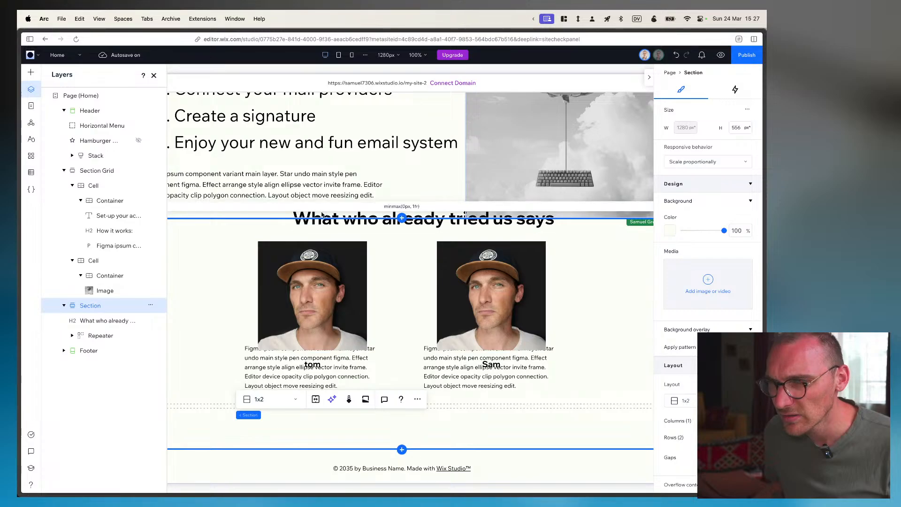
pyautogui.click(306, 230)
pyautogui.moveTo(323, 220); pyautogui.dragTo(334, 424)
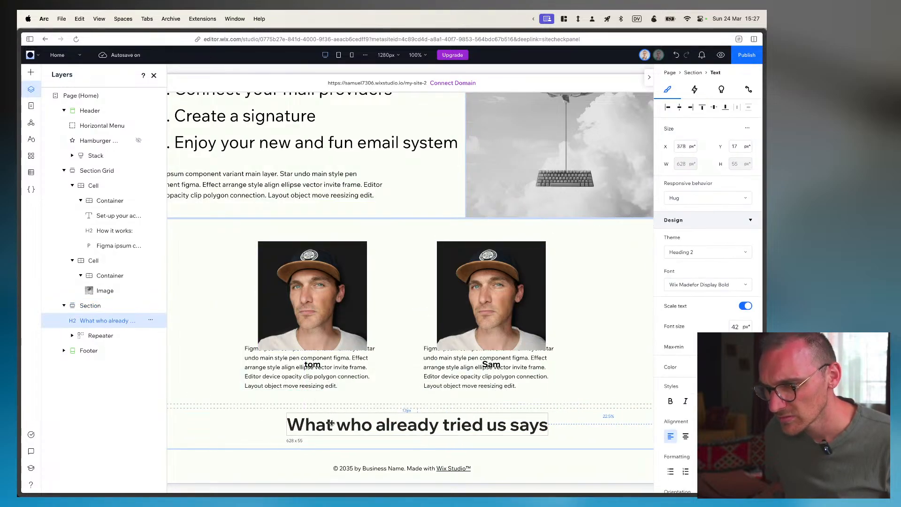
pyautogui.click(679, 109)
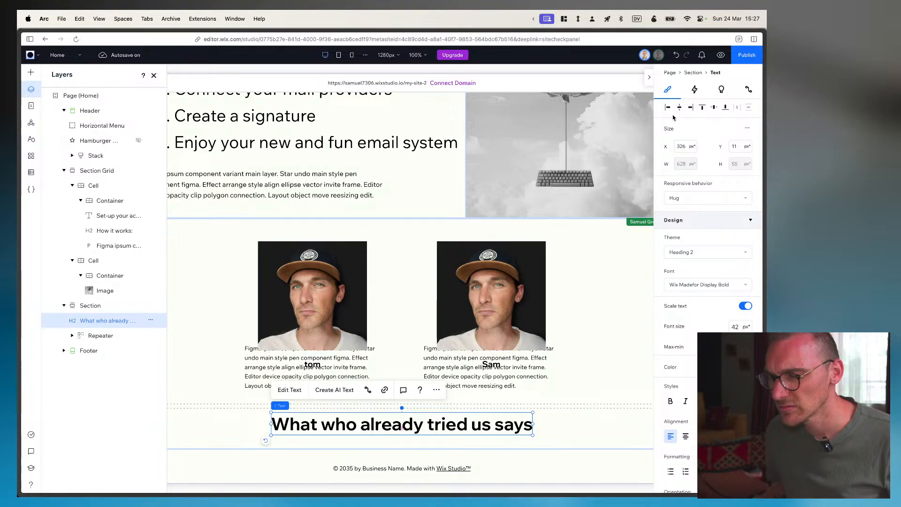
pyautogui.click(714, 108)
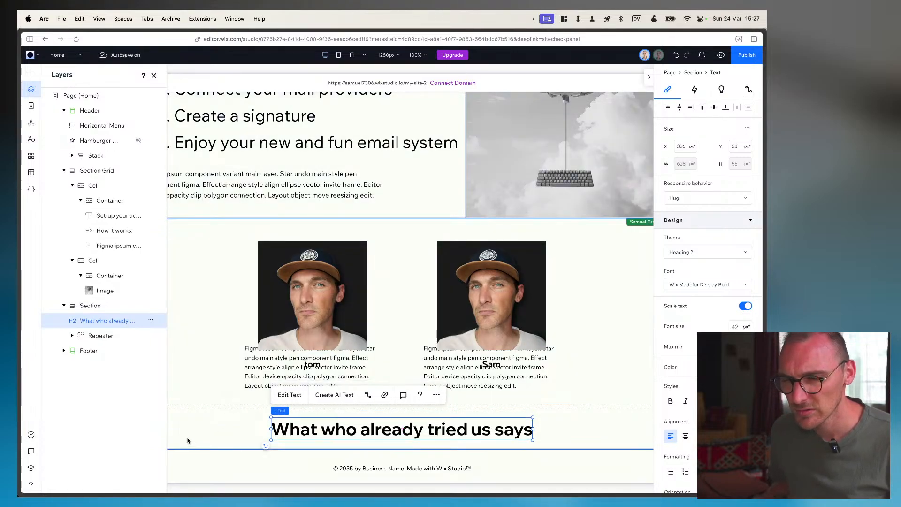
# Try to place the repeater above the heading in the testimonial section's layer order
pyautogui.click(100, 305)
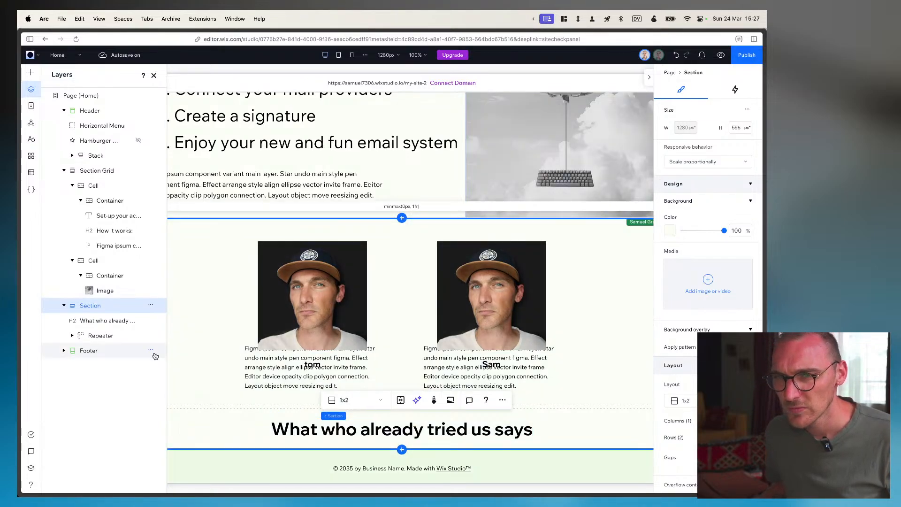
pyautogui.click(93, 349)
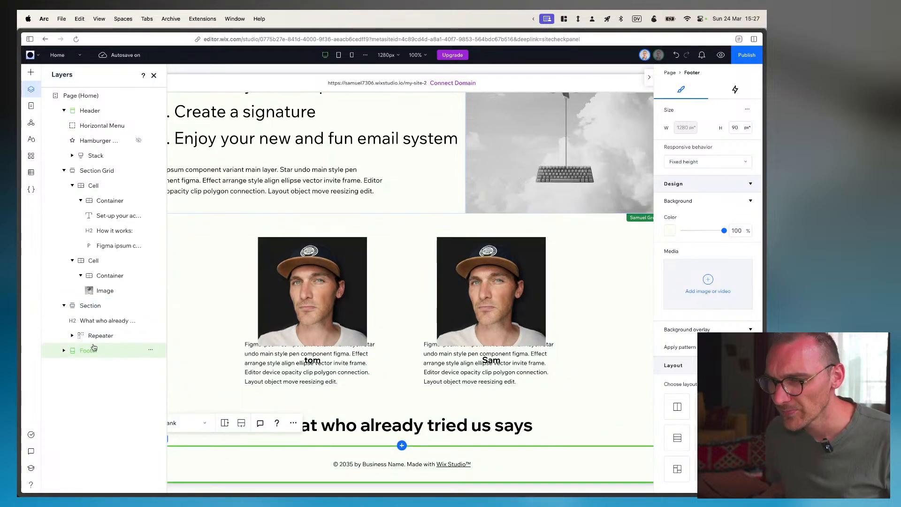
pyautogui.click(95, 336)
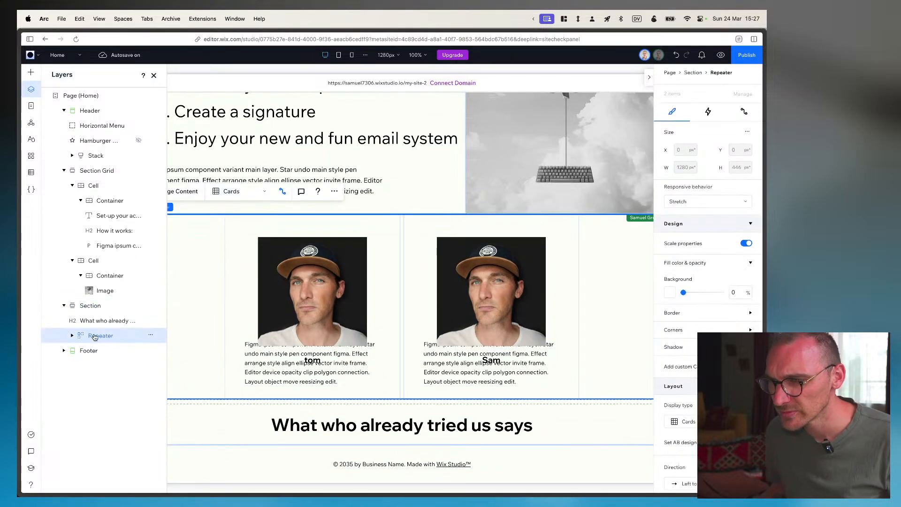
pyautogui.moveTo(95, 337); pyautogui.dragTo(93, 319)
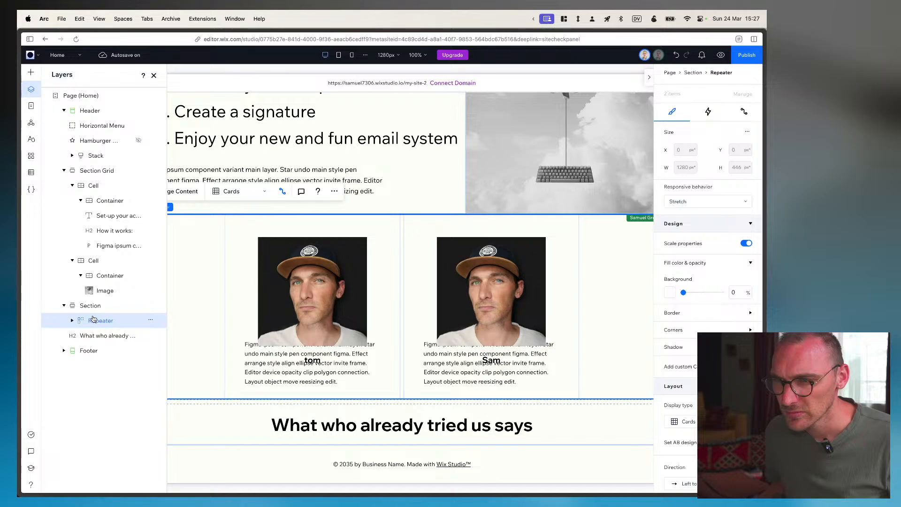
pyautogui.click(91, 306)
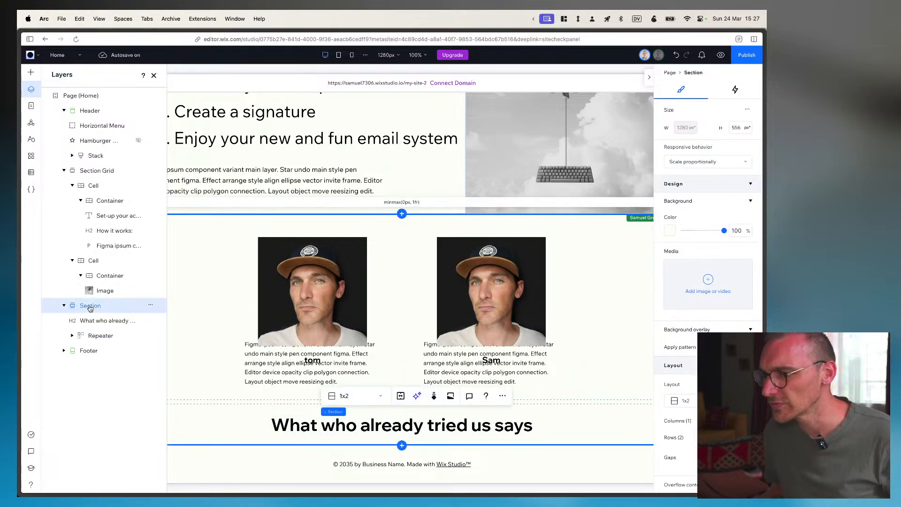
pyautogui.scroll(-3, 708, 281)
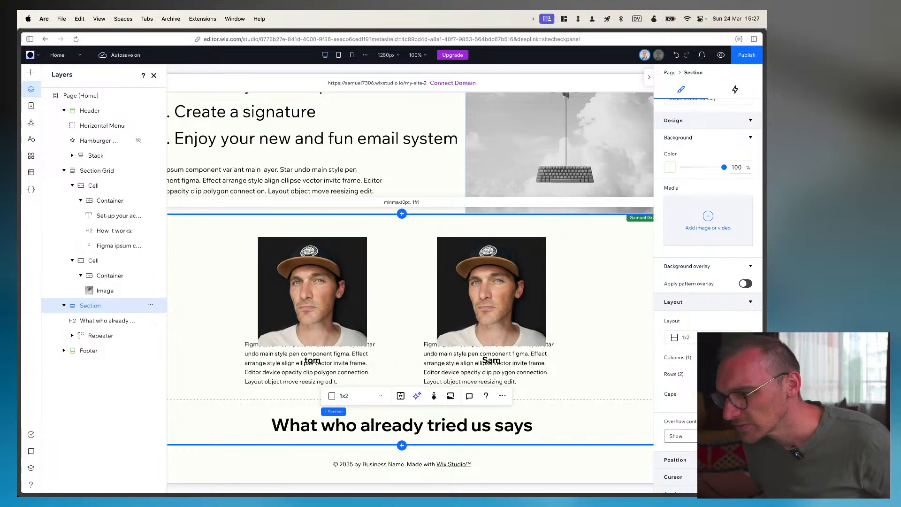
# Try to move the repeater down into the testimonial section's second grid row
pyautogui.click(101, 335)
pyautogui.moveTo(182, 267); pyautogui.dragTo(197, 371)
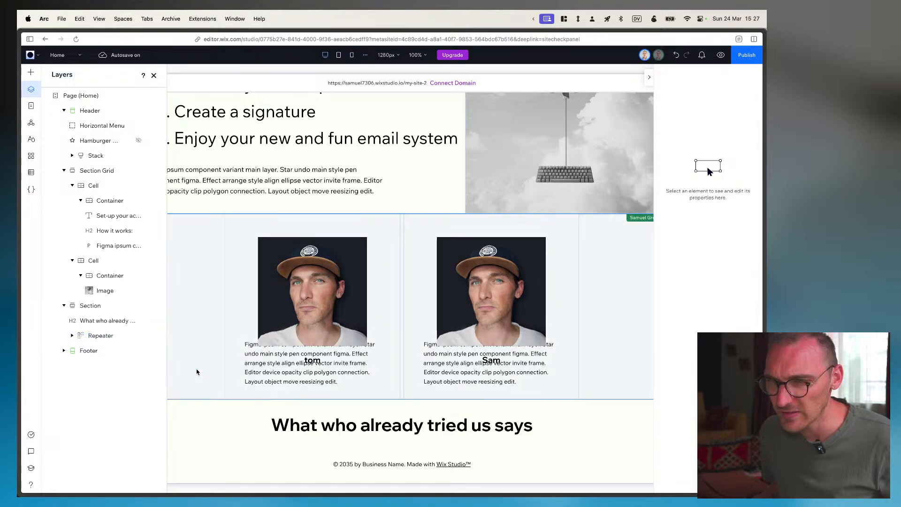
pyautogui.click(264, 365)
pyautogui.click(248, 361)
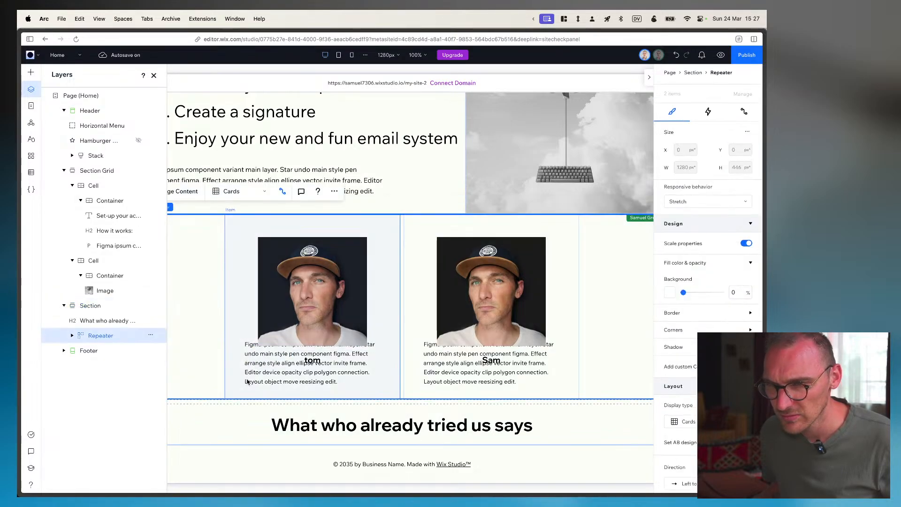
pyautogui.click(242, 394)
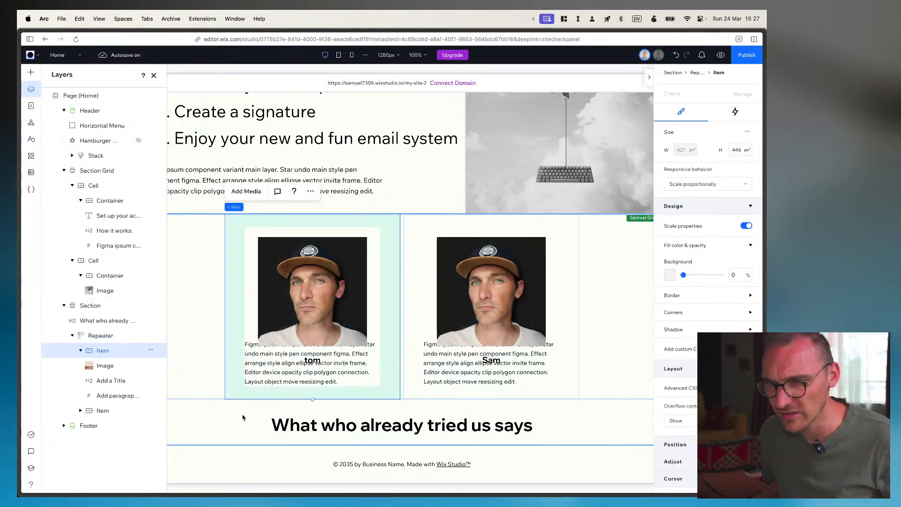
pyautogui.click(194, 346)
pyautogui.moveTo(210, 338); pyautogui.dragTo(211, 400)
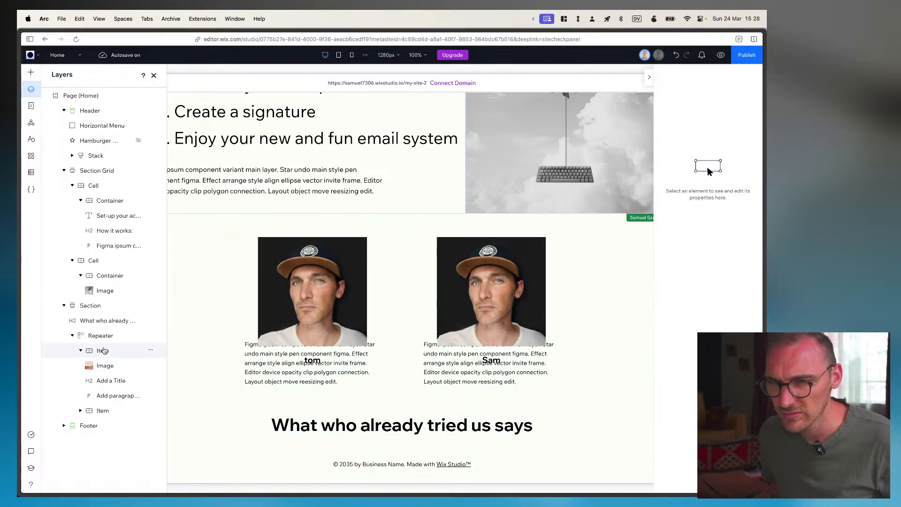
# Review the testimonial section's grid layout options, its on-canvas grid customization and its additional actions
pyautogui.click(71, 336)
pyautogui.click(97, 321)
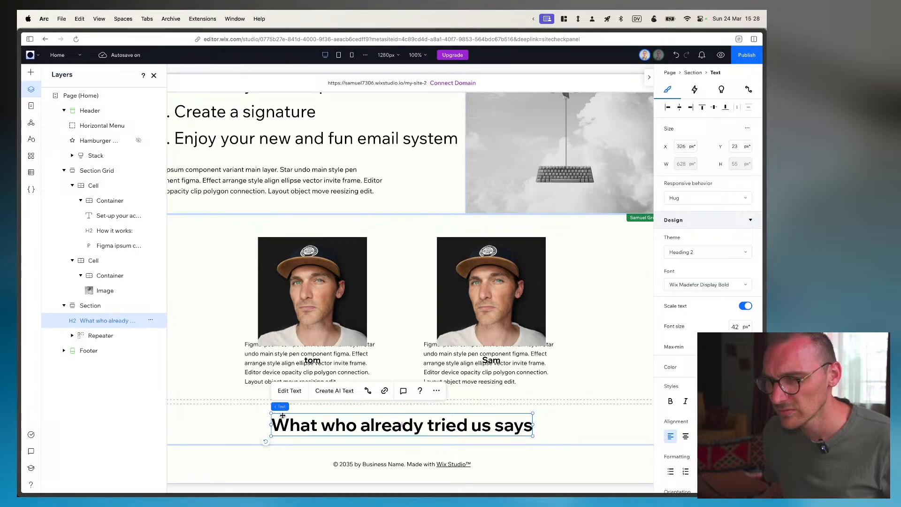
pyautogui.click(598, 413)
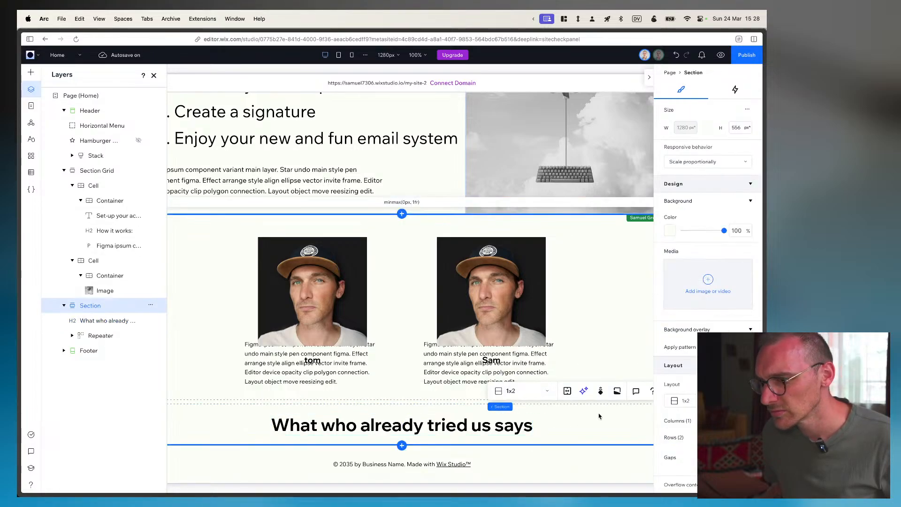
pyautogui.click(549, 391)
pyautogui.click(551, 391)
pyautogui.hscroll(1, 585, 394)
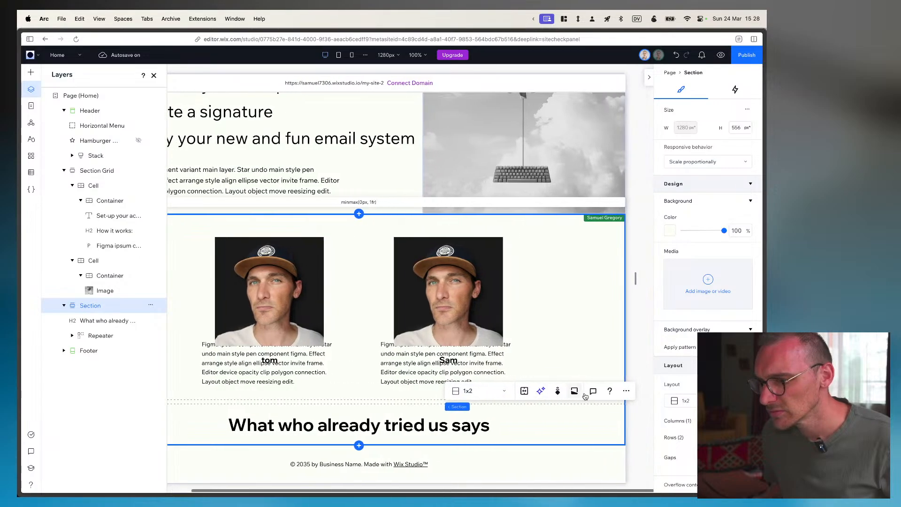
pyautogui.click(524, 391)
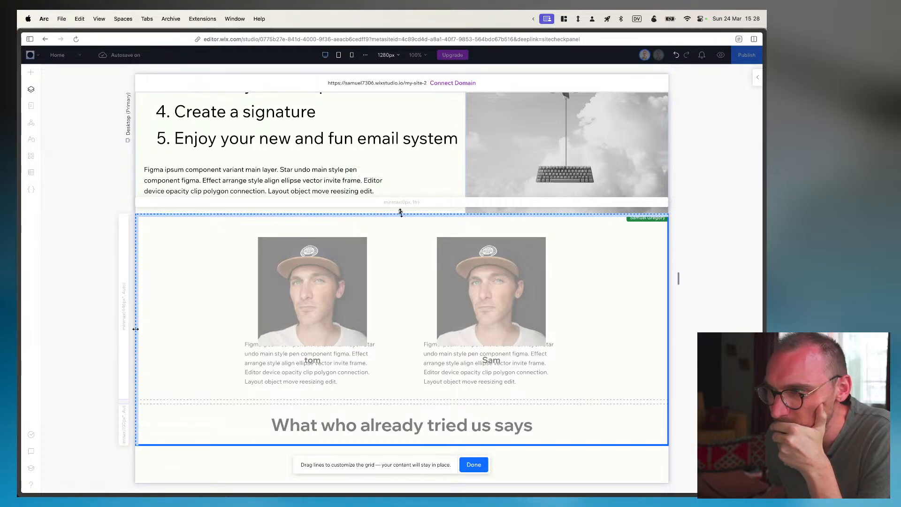
pyautogui.click(473, 464)
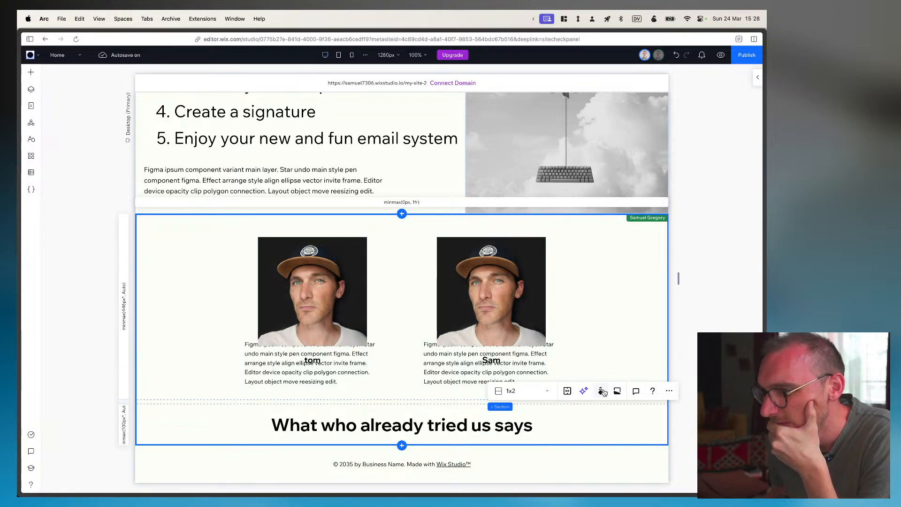
pyautogui.click(669, 391)
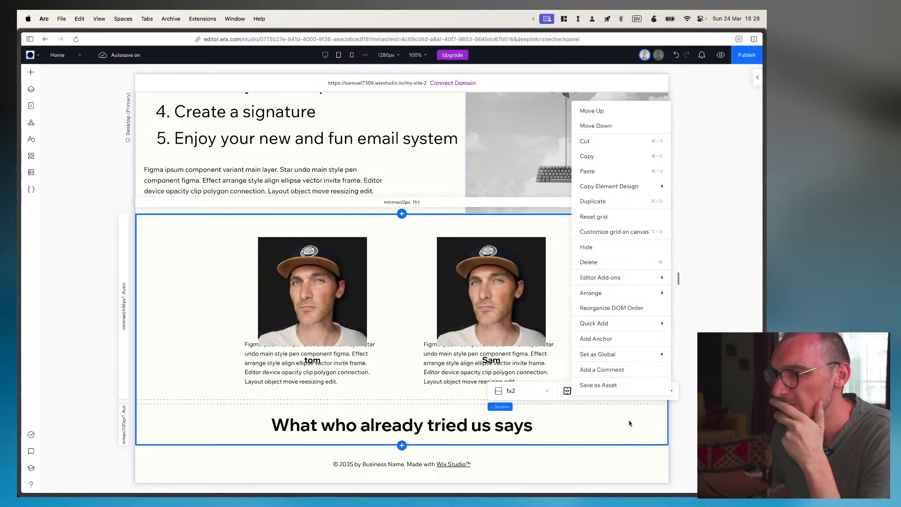
pyautogui.click(608, 423)
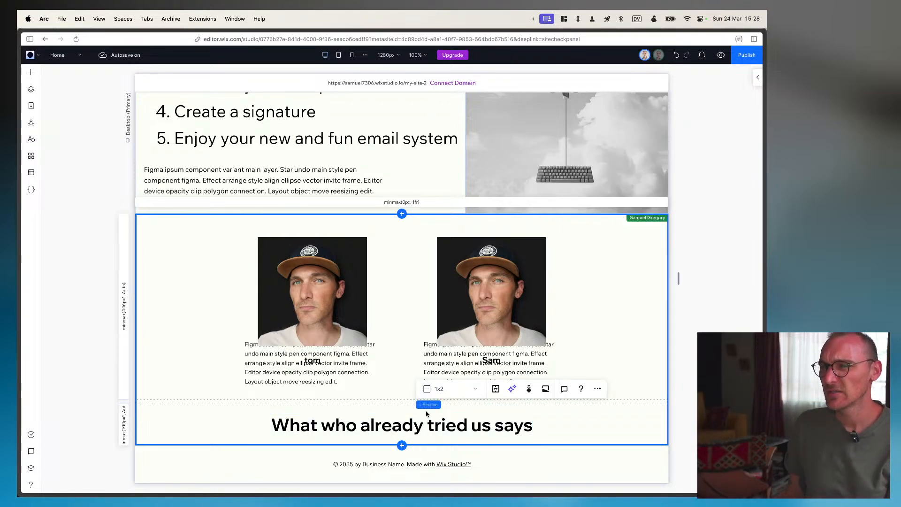
# Show the design settings and the page's layer structure with the testimonial repeater selected
pyautogui.click(401, 424)
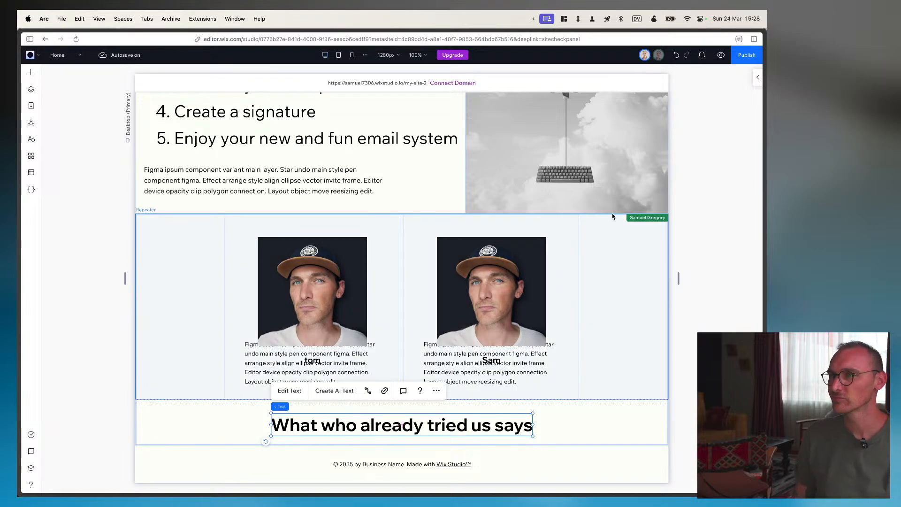
pyautogui.click(758, 77)
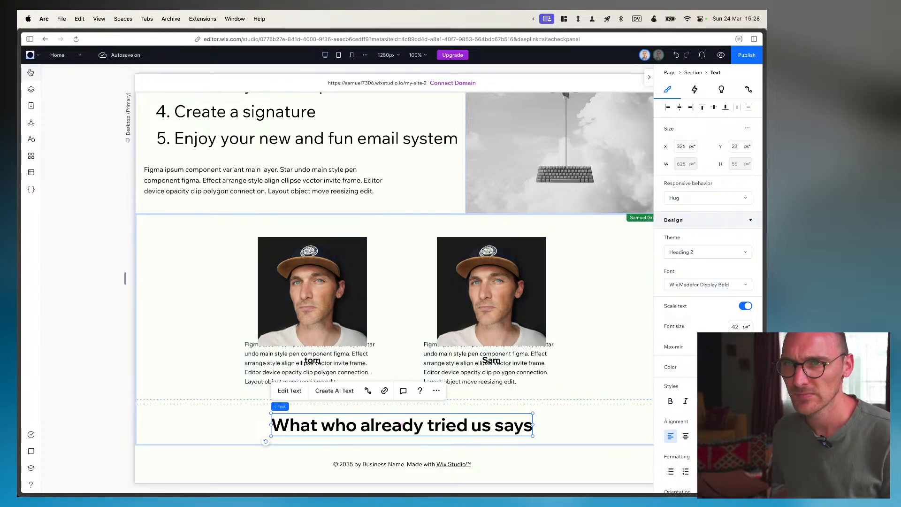
pyautogui.click(186, 329)
pyautogui.click(275, 361)
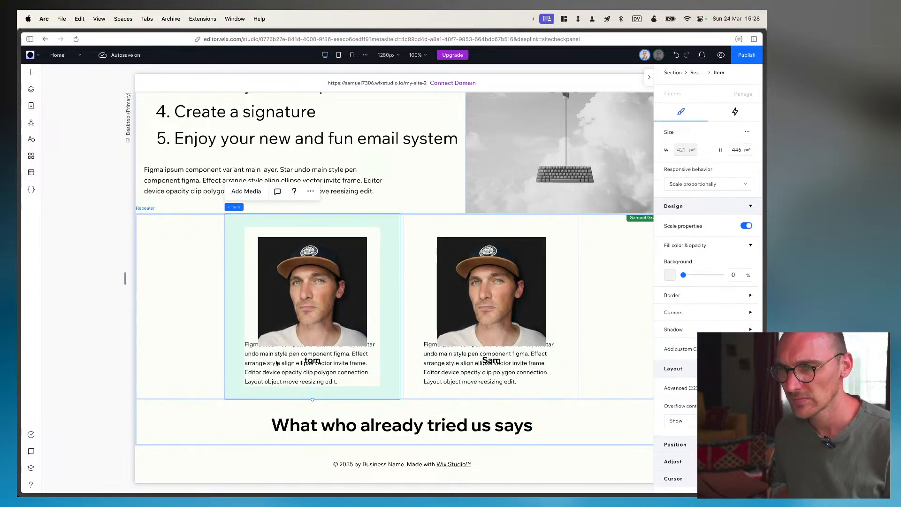
pyautogui.click(178, 293)
pyautogui.click(30, 90)
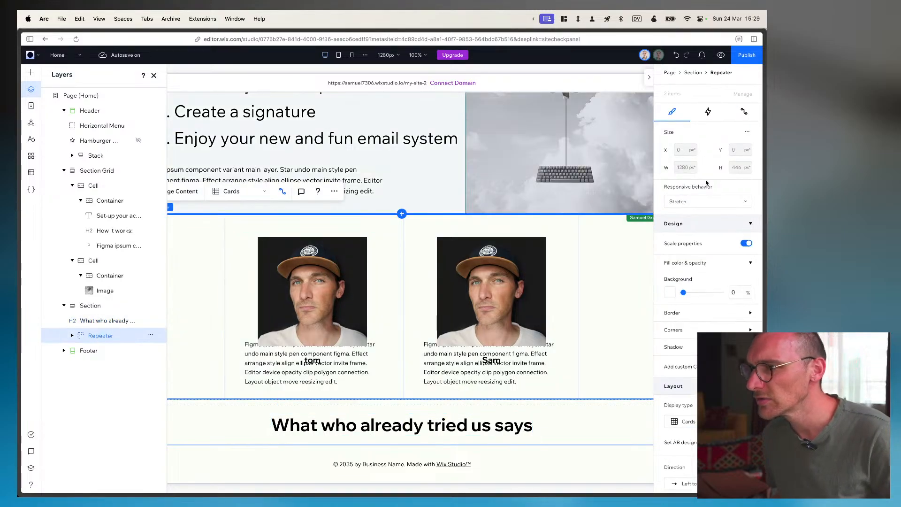
# Switch the testimonial repeater to Fixed width, widen it, and try to set its width to 1008 px
pyautogui.click(705, 201)
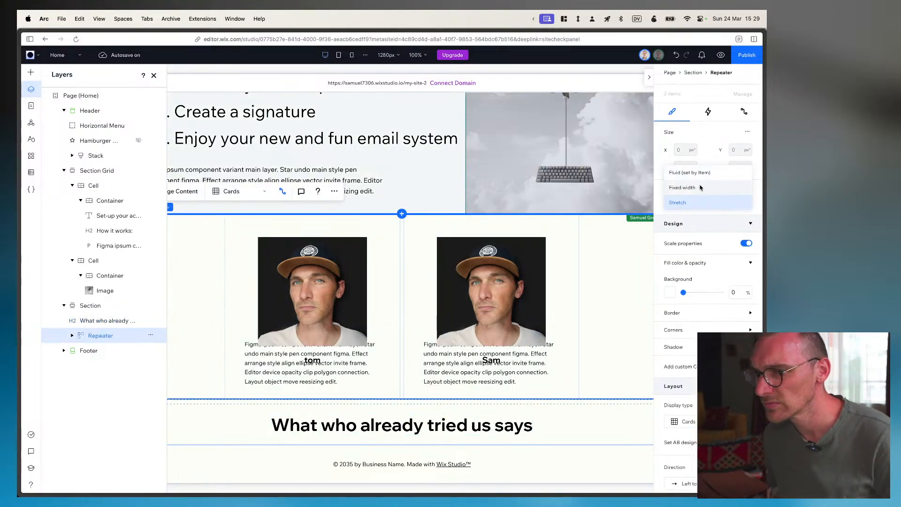
pyautogui.click(700, 188)
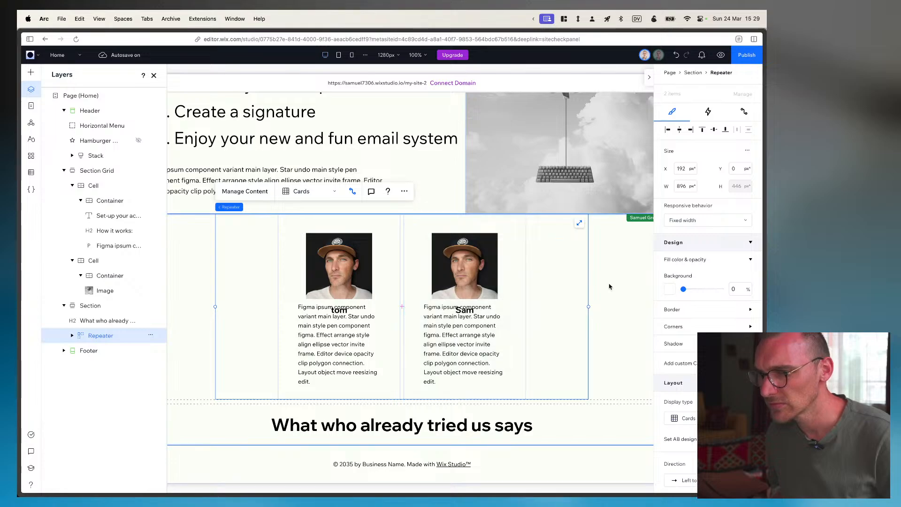
pyautogui.moveTo(587, 310); pyautogui.dragTo(625, 310)
pyautogui.click(680, 187)
pyautogui.press('BackSpace')
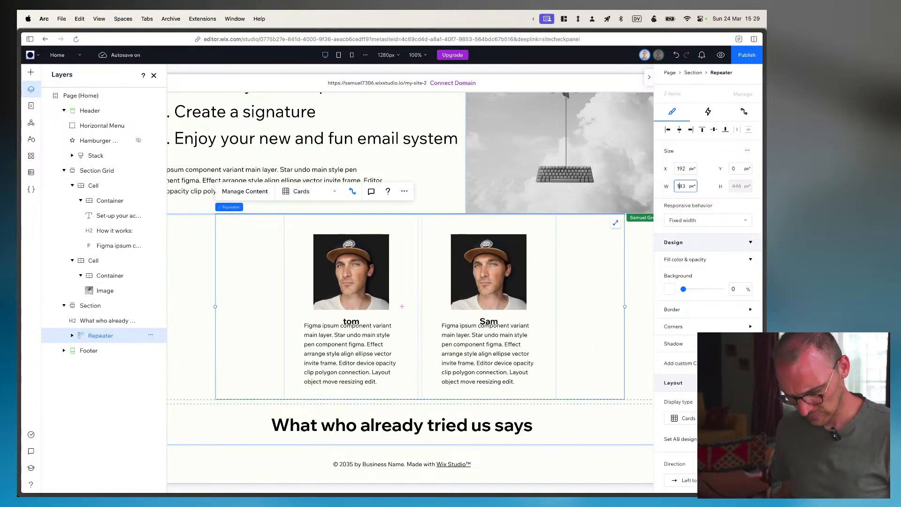
pyautogui.write('1008')
pyautogui.press('Return')
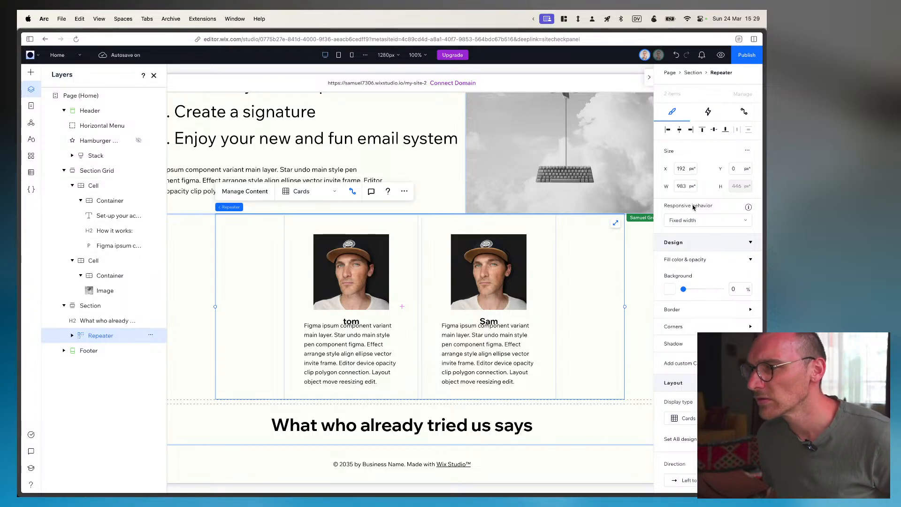
# Stretch the testimonial repeater back across the full width of its section
pyautogui.click(698, 220)
pyautogui.click(593, 248)
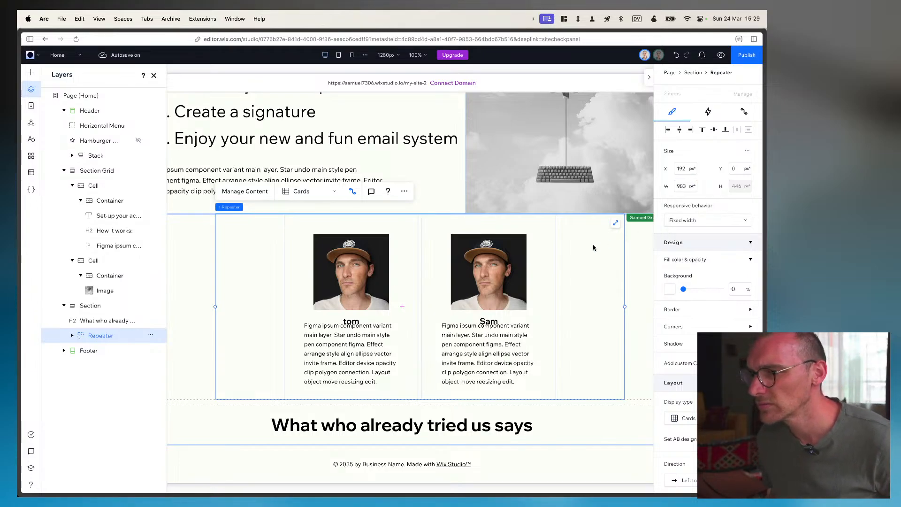
pyautogui.click(615, 225)
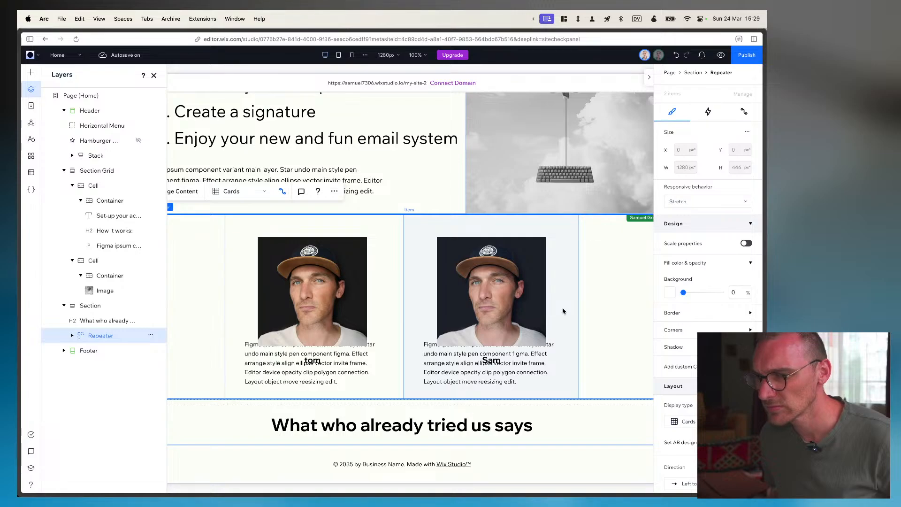
# Expand the repeater's items in the layer structure and try setting the first item's responsive behavior to Fixed height
pyautogui.click(493, 350)
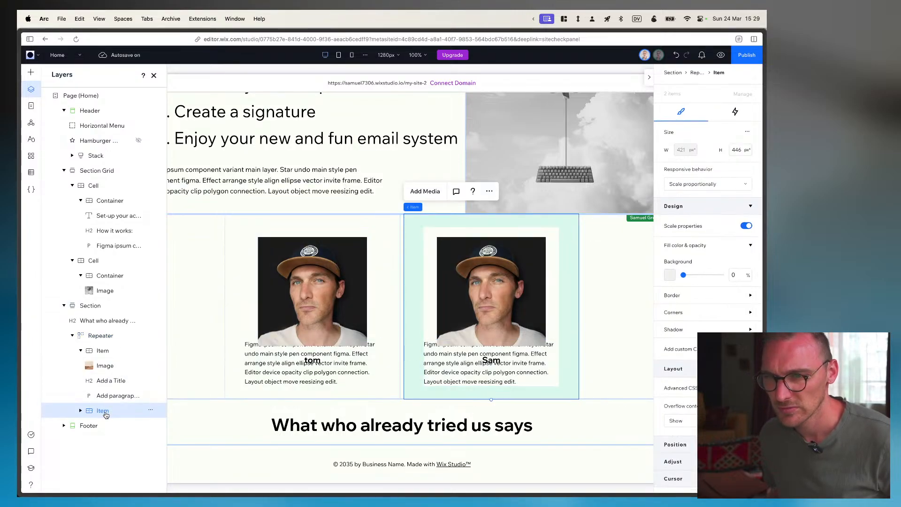
pyautogui.click(81, 411)
pyautogui.click(98, 351)
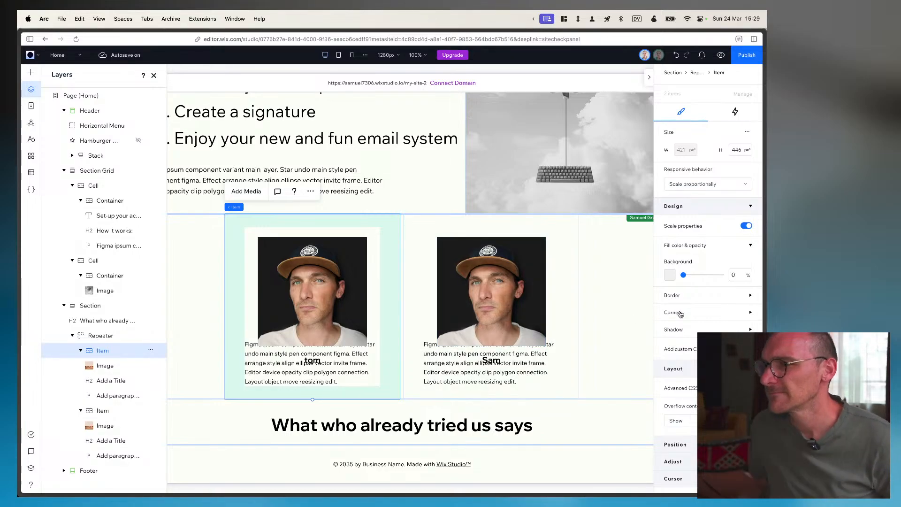
pyautogui.click(694, 185)
pyautogui.click(691, 200)
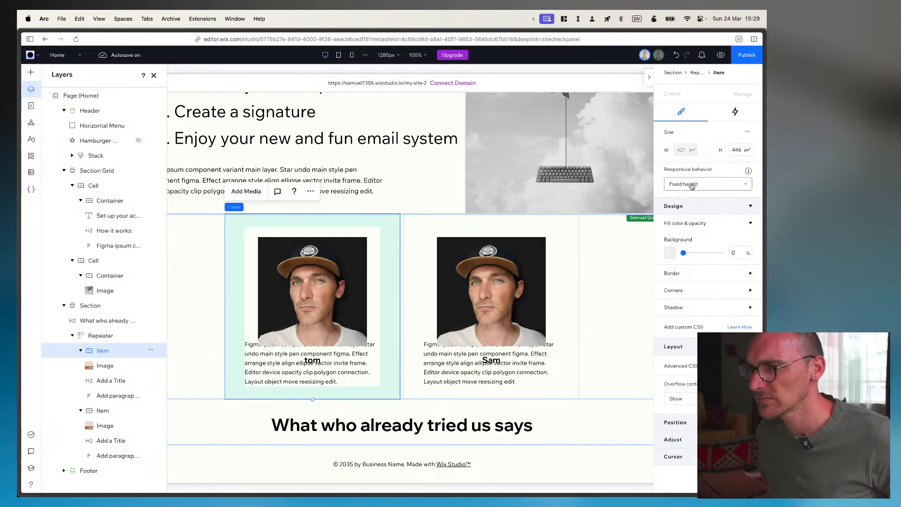
pyautogui.click(266, 358)
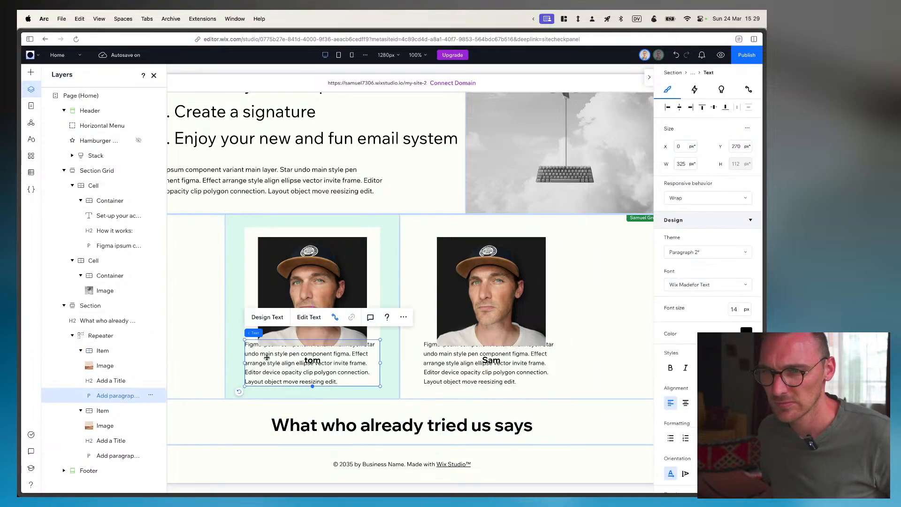
# Review the first repeater item's layout, position, adjustment and size settings
pyautogui.click(100, 351)
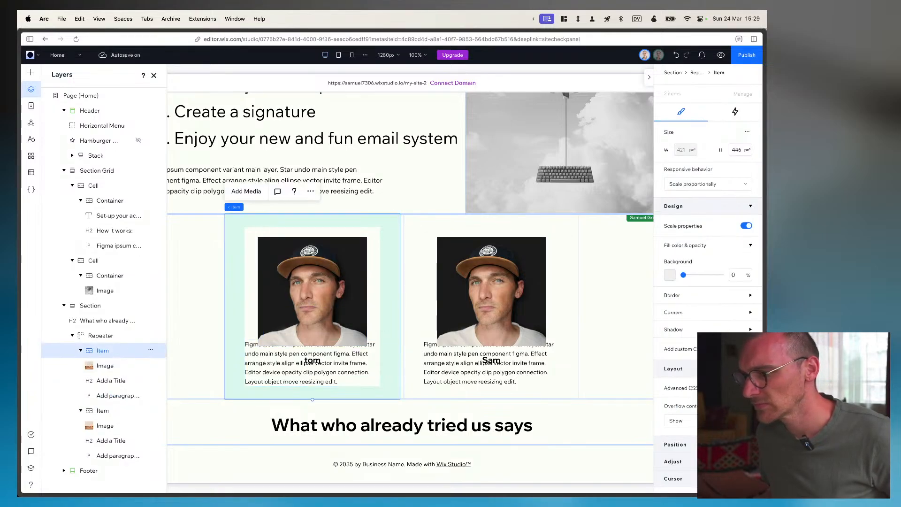
pyautogui.scroll(-3, 708, 235)
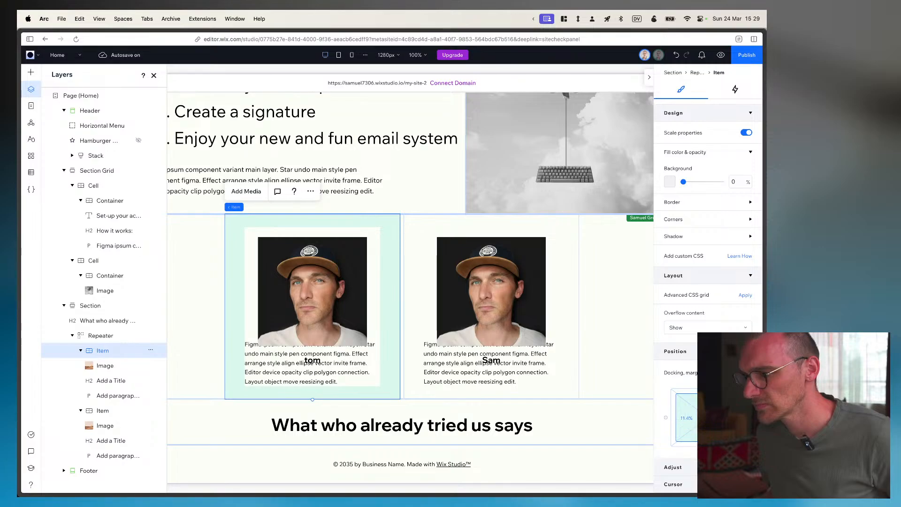
pyautogui.scroll(-5, 708, 235)
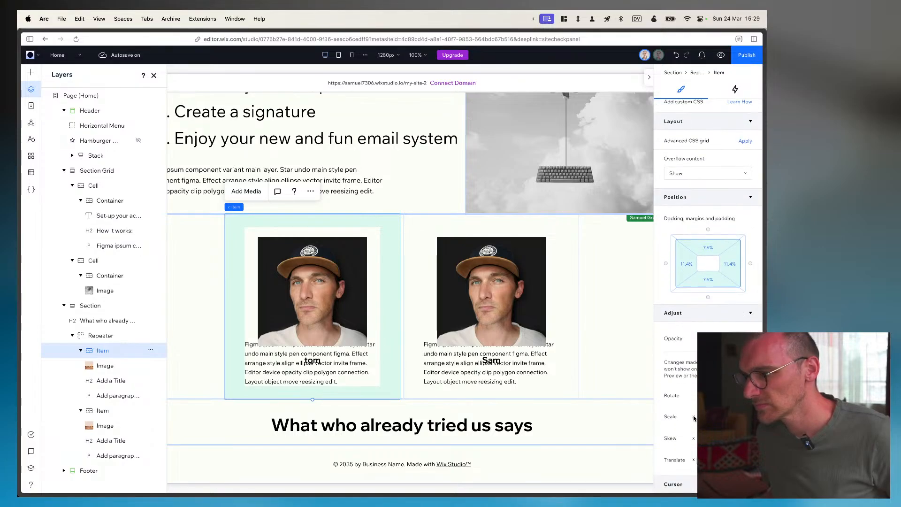
pyautogui.scroll(-3, 685, 486)
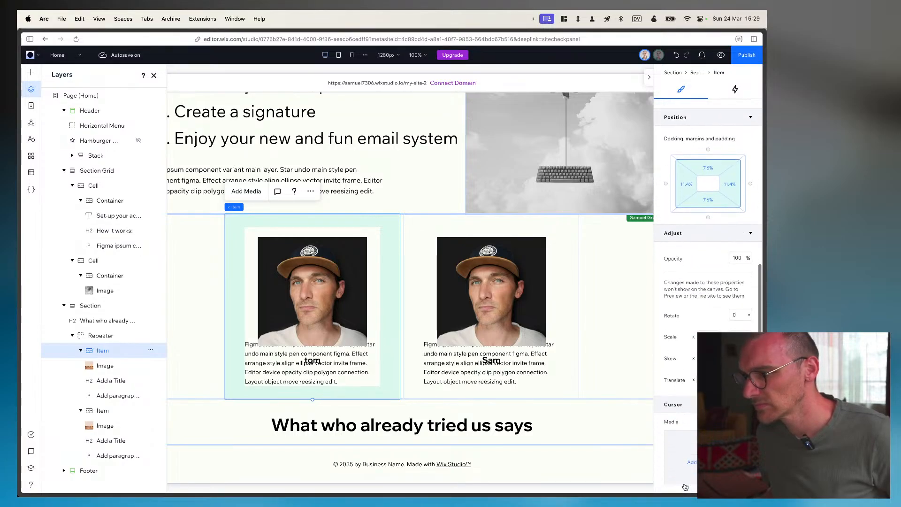
pyautogui.scroll(10, 683, 418)
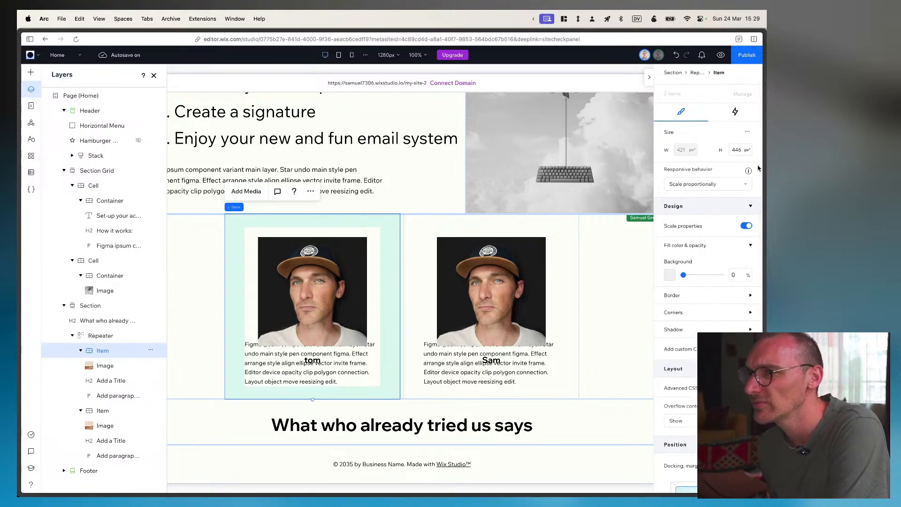
pyautogui.click(749, 135)
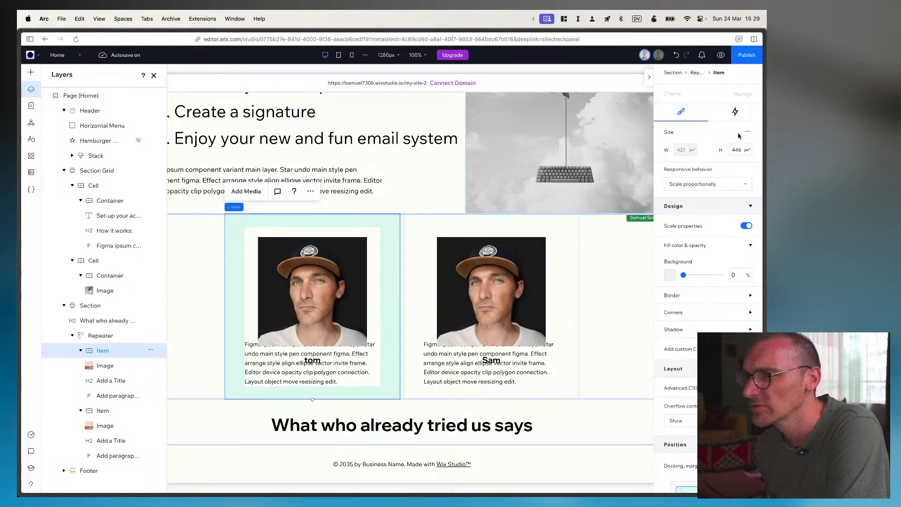
pyautogui.click(727, 138)
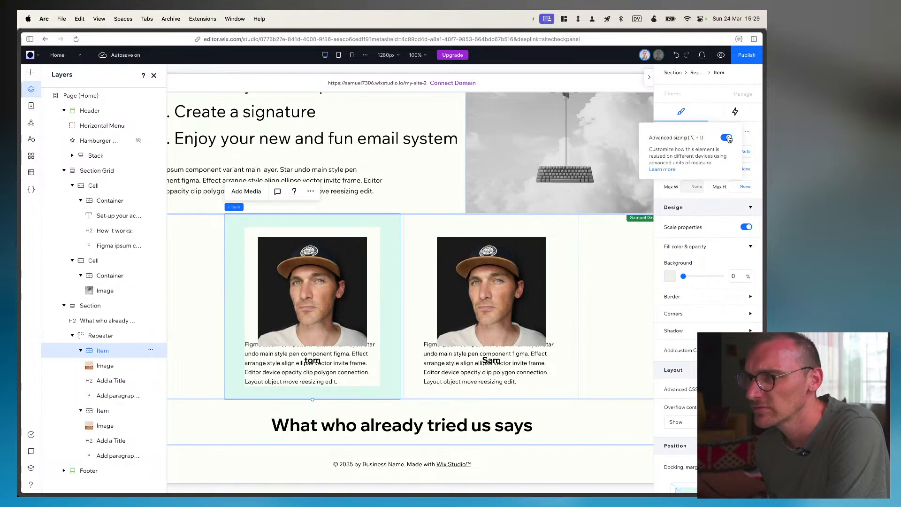
pyautogui.click(668, 195)
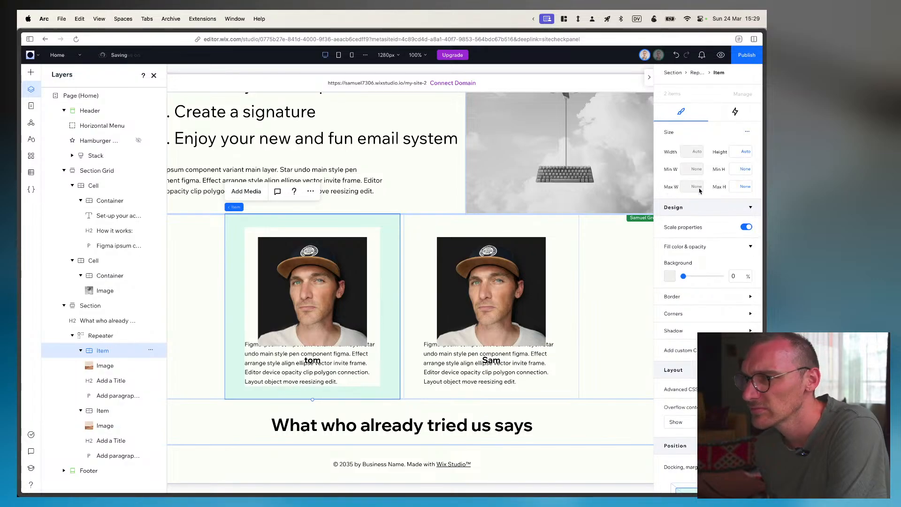
pyautogui.click(747, 132)
pyautogui.click(727, 138)
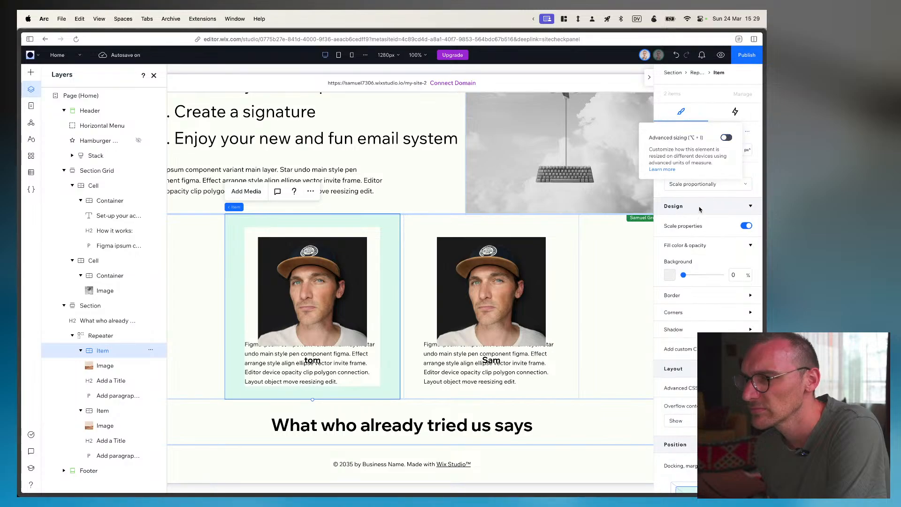
pyautogui.click(578, 307)
pyautogui.click(571, 307)
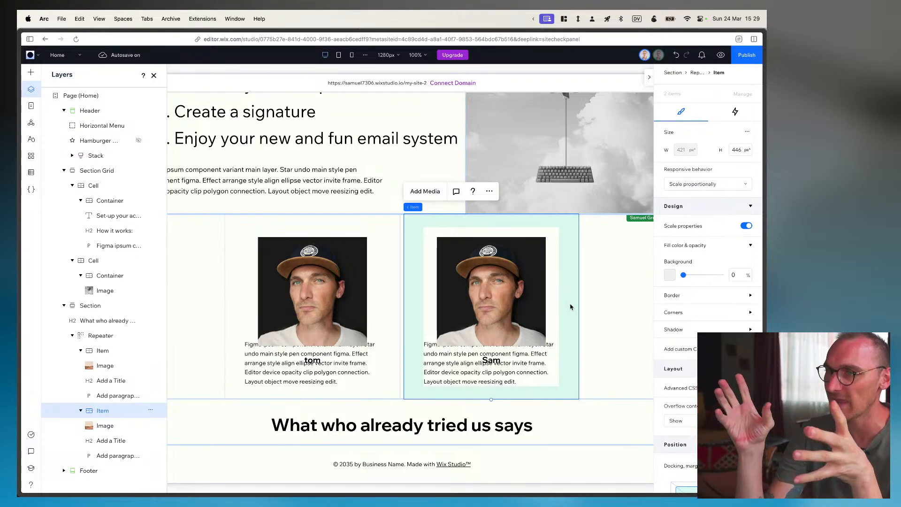
# Move the description paragraph in the first repeater item down so it sits below the name title
pyautogui.click(112, 354)
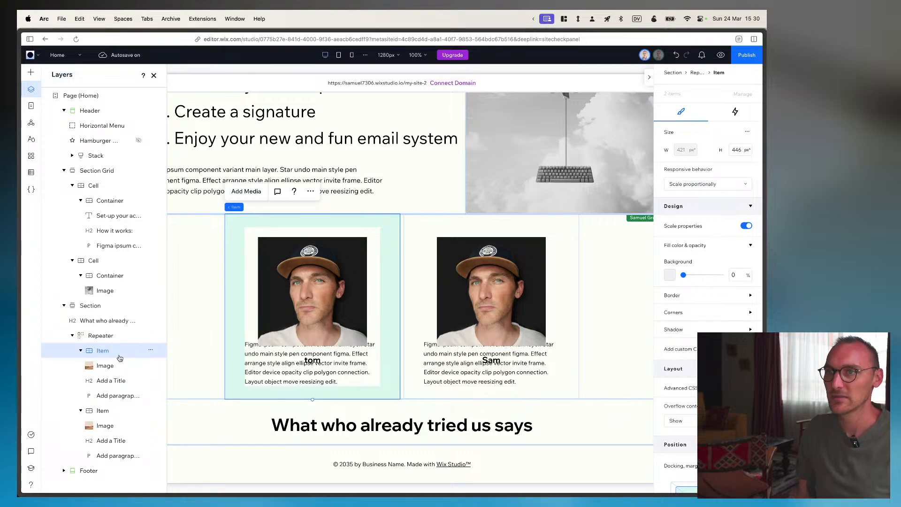
pyautogui.click(276, 370)
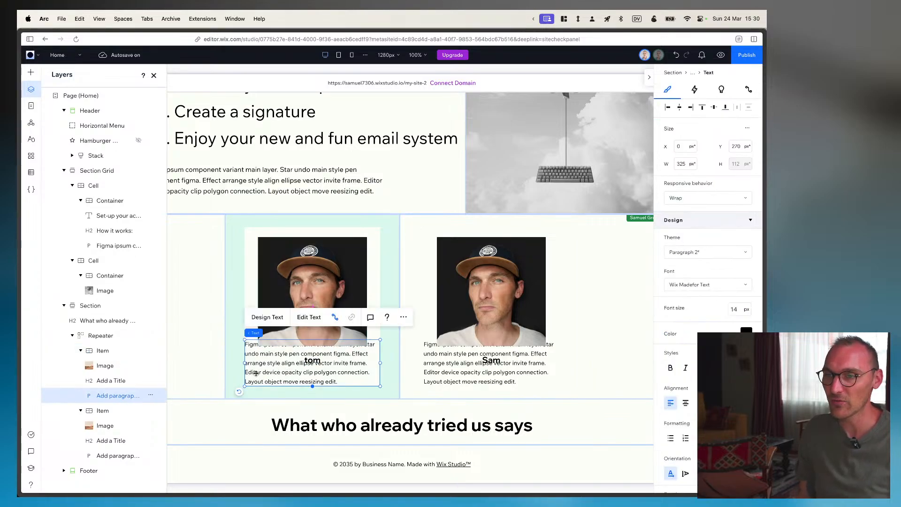
pyautogui.moveTo(271, 368); pyautogui.dragTo(277, 375)
pyautogui.click(312, 361)
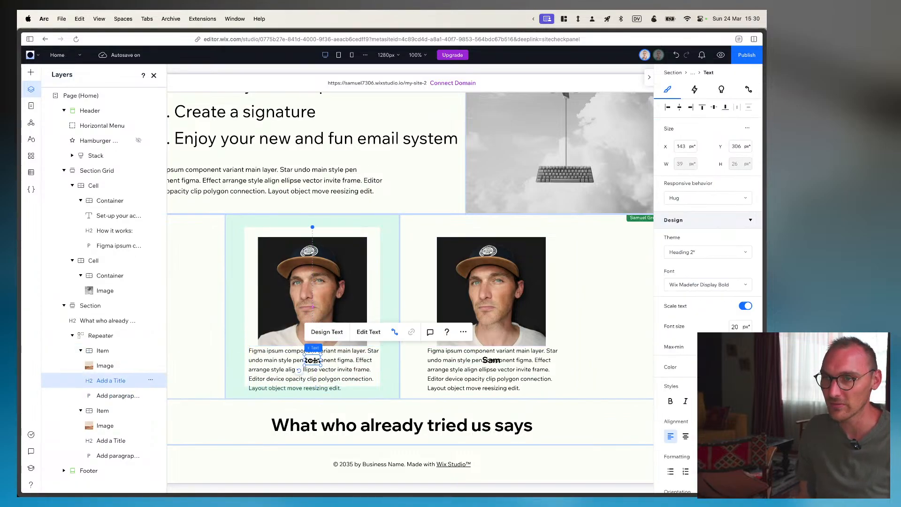
pyautogui.click(284, 371)
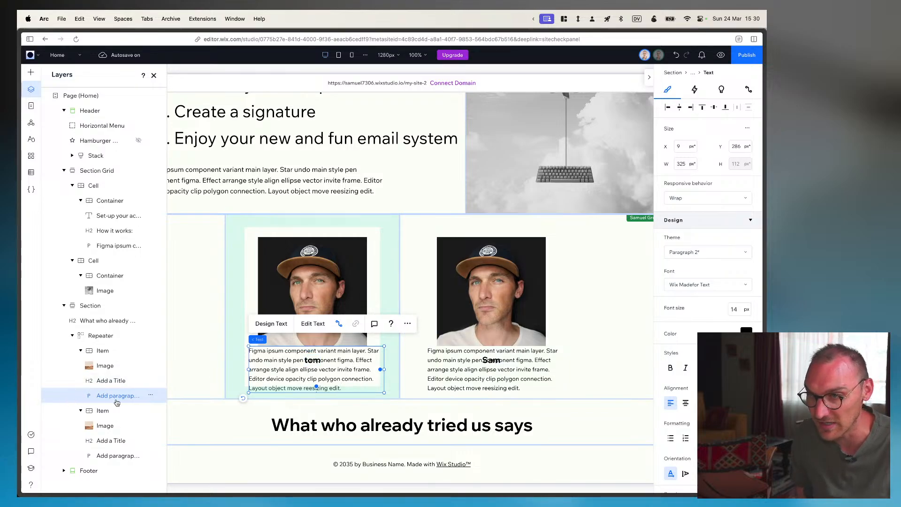
pyautogui.scroll(-10, 709, 224)
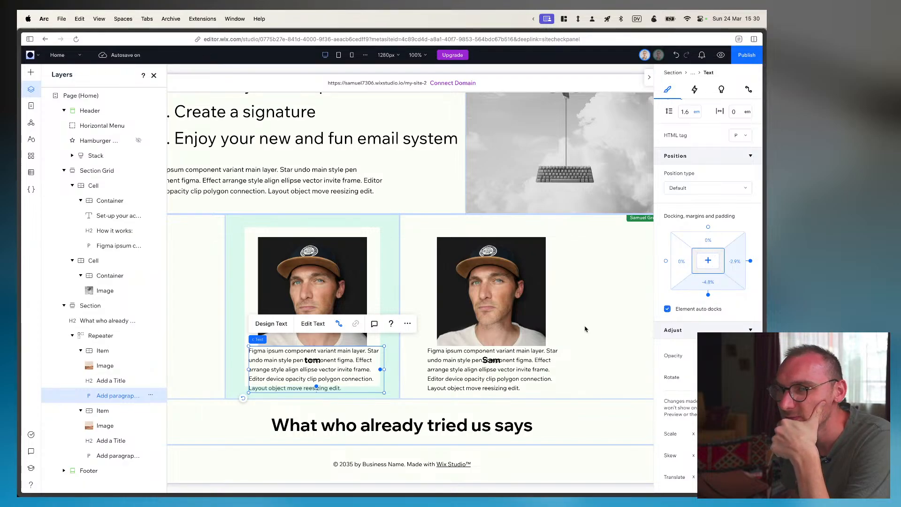
pyautogui.moveTo(339, 372)
pyautogui.mouseDown()
pyautogui.moveTo(336, 400)
pyautogui.moveTo(337, 385)
pyautogui.mouseUp()
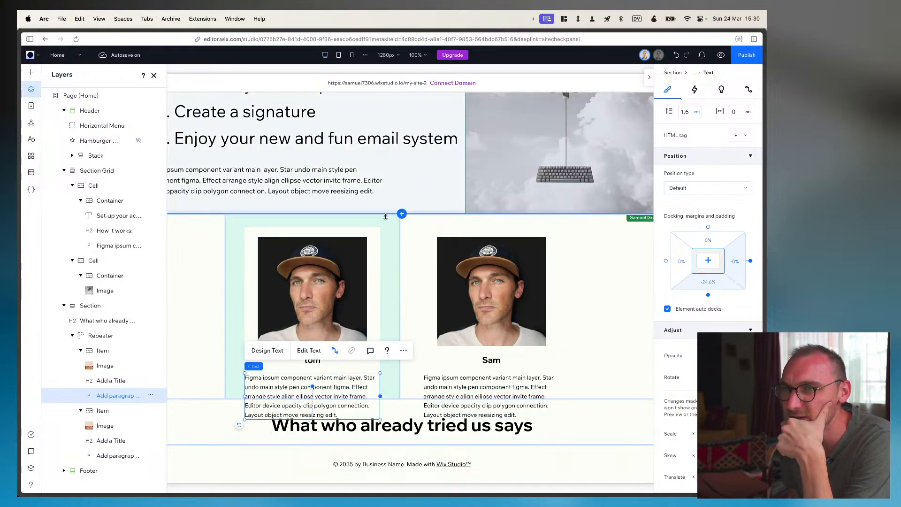
# Try to set the first repeater item's height to 500 px
pyautogui.click(100, 351)
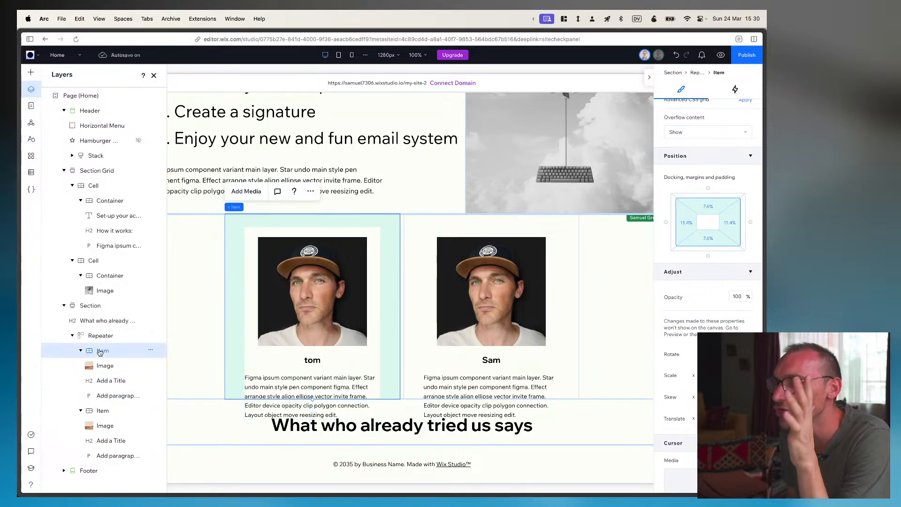
pyautogui.scroll(5, 705, 234)
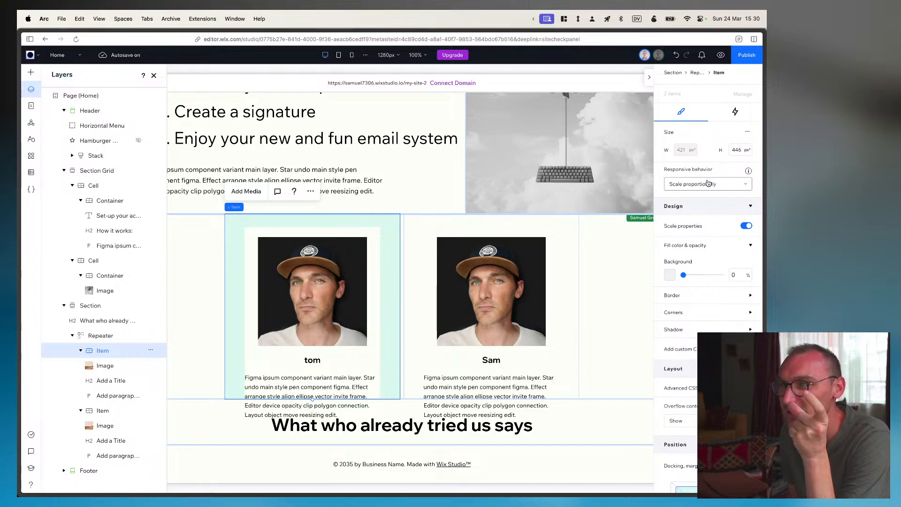
pyautogui.click(735, 151)
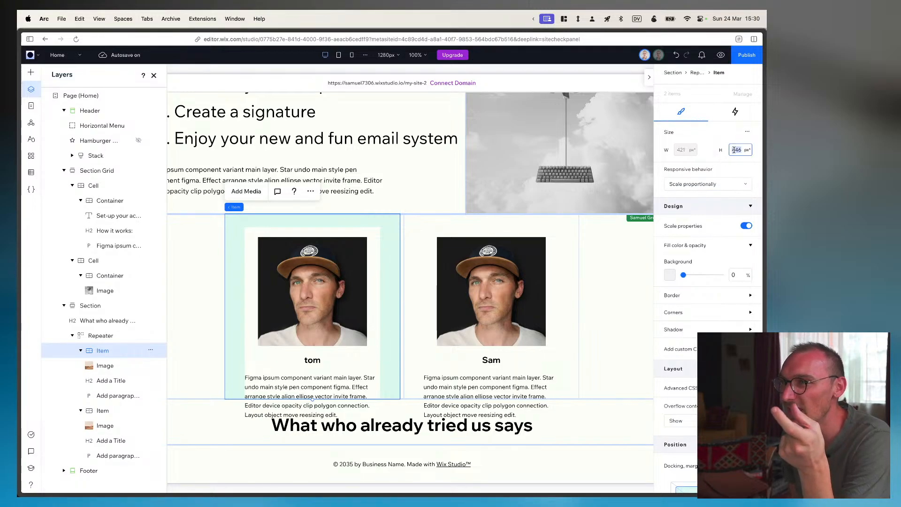
pyautogui.write('500')
pyautogui.press('Return')
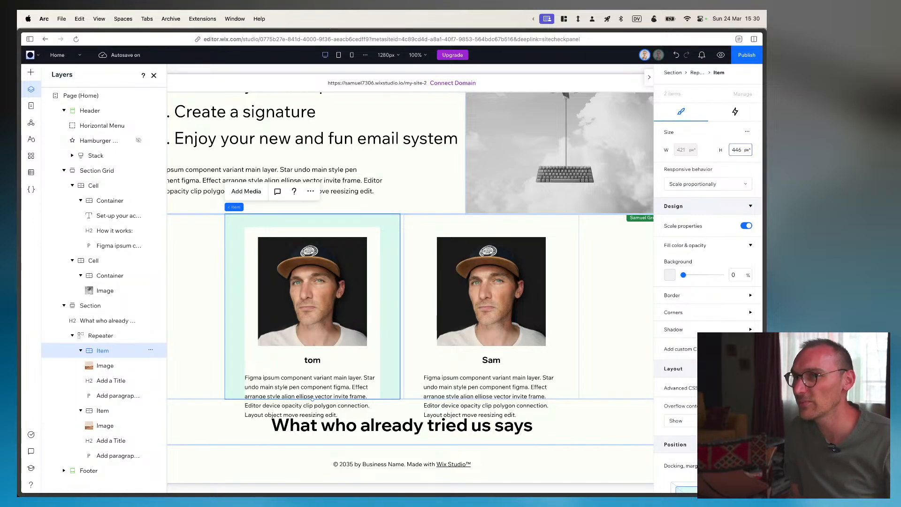
# Try a height of 200 px for the first repeater item and check its responsive behavior options
pyautogui.click(727, 185)
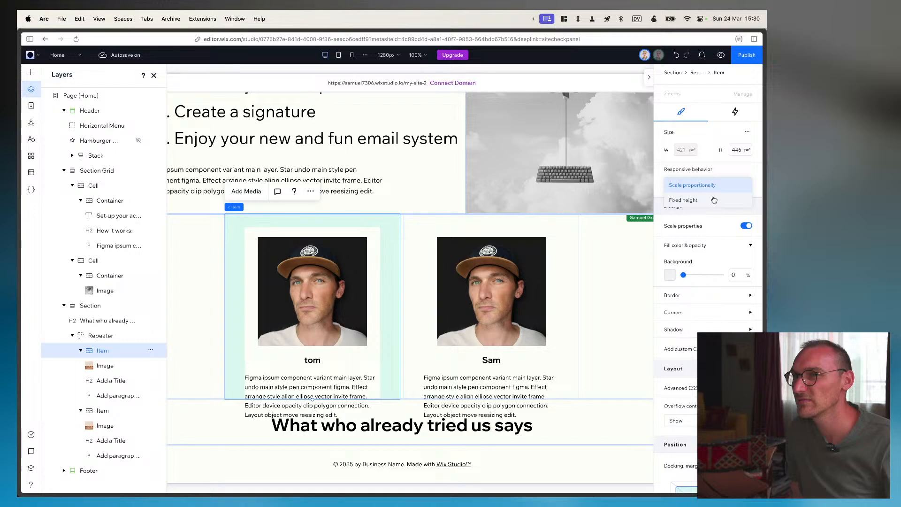
pyautogui.click(737, 149)
pyautogui.write('200')
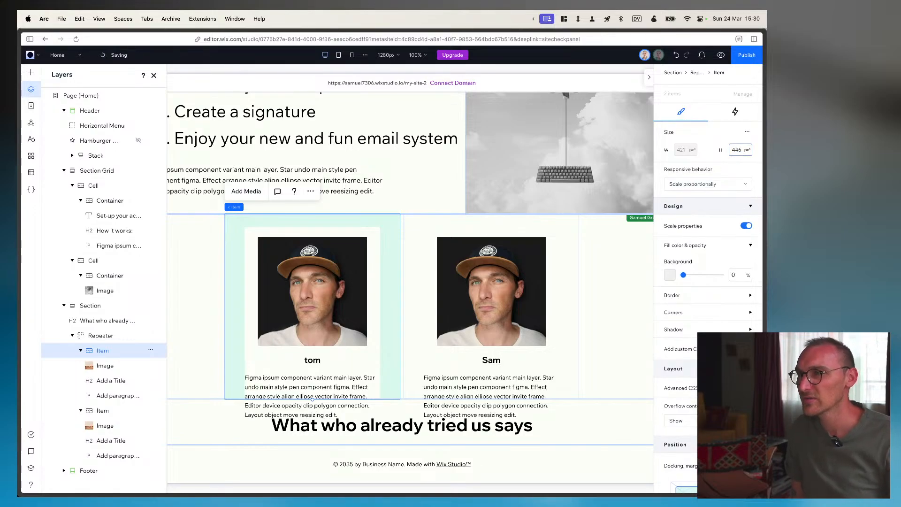
pyautogui.press('Return')
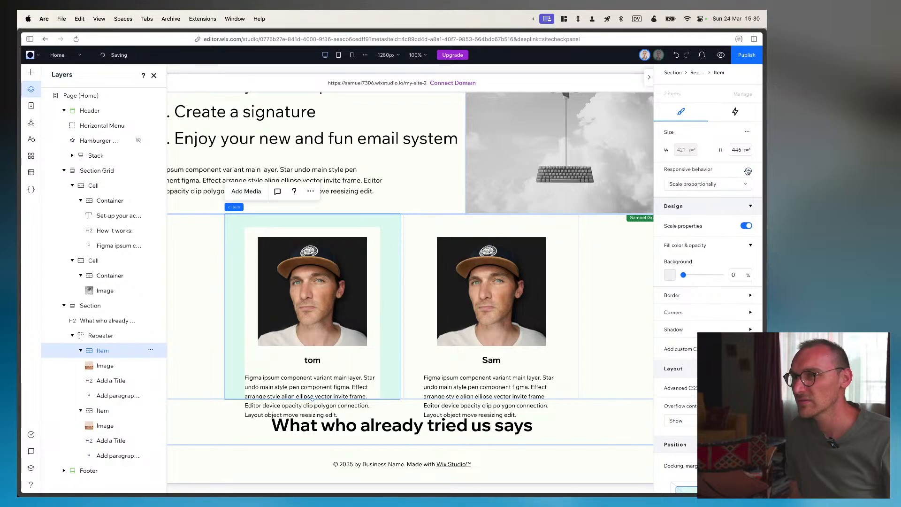
pyautogui.moveTo(748, 172)
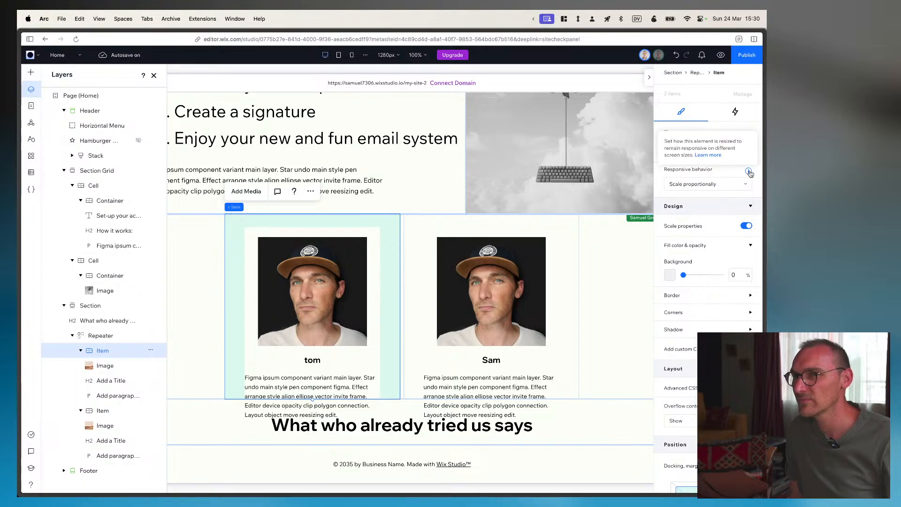
pyautogui.click(704, 184)
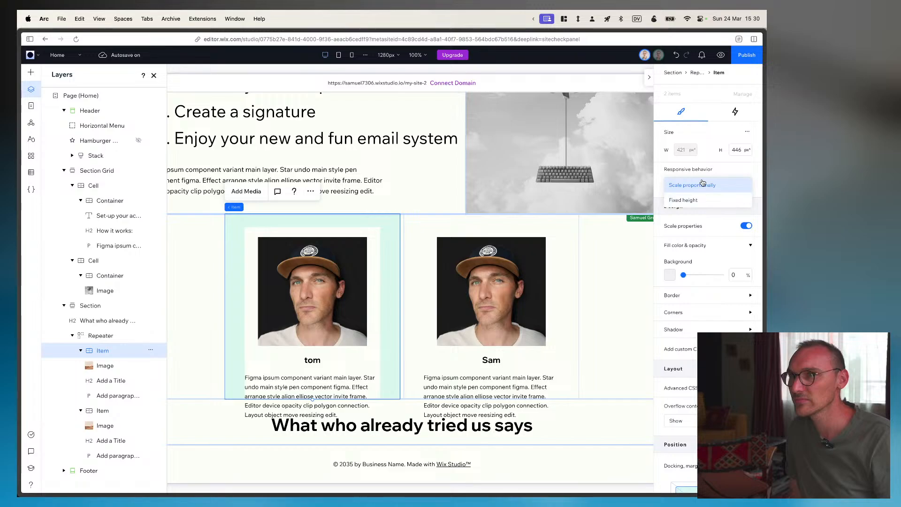
pyautogui.click(703, 184)
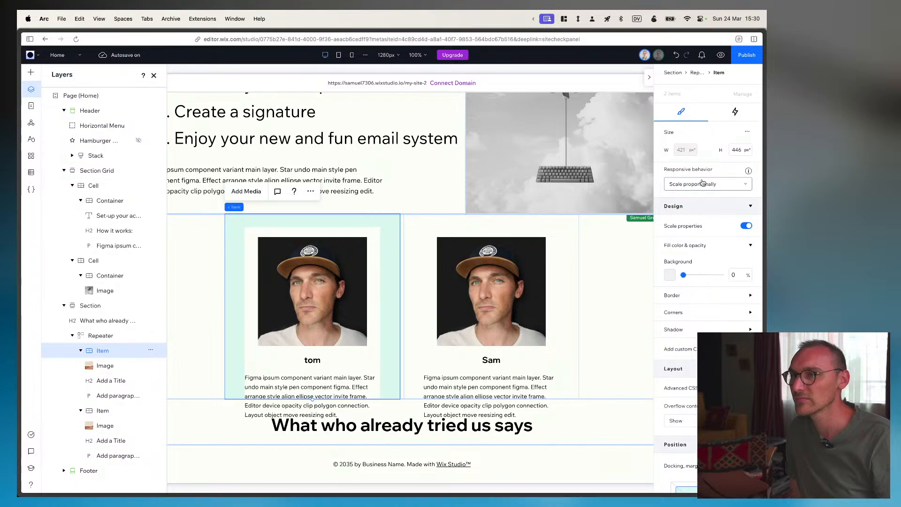
# Turn on advanced sizing for the first repeater item and keep its height at Auto
pyautogui.click(746, 132)
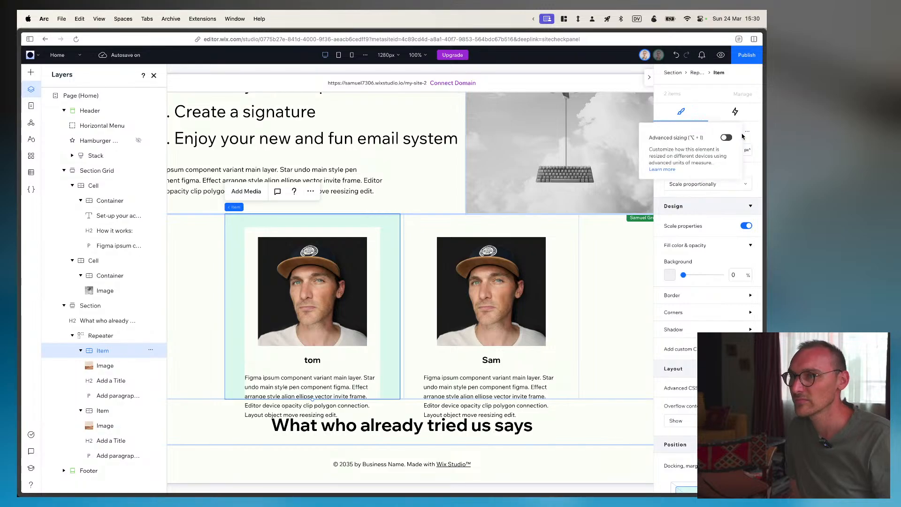
pyautogui.click(744, 136)
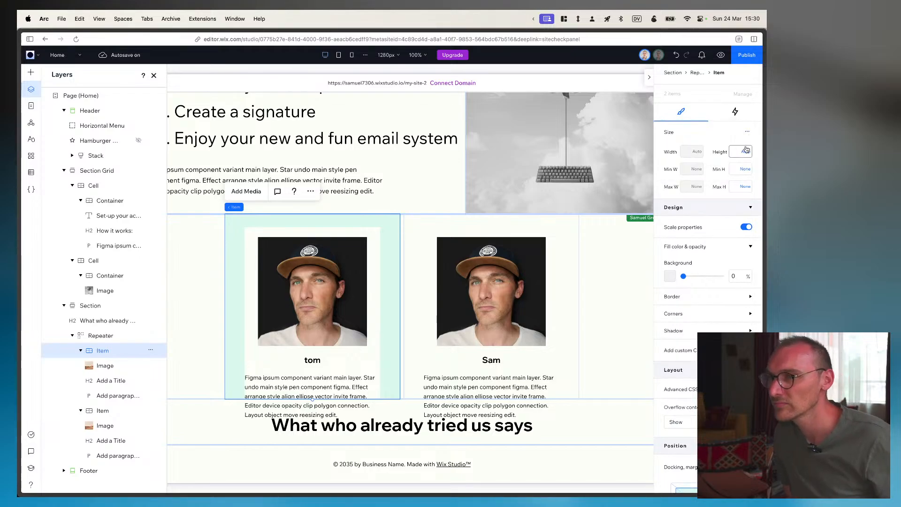
pyautogui.click(746, 150)
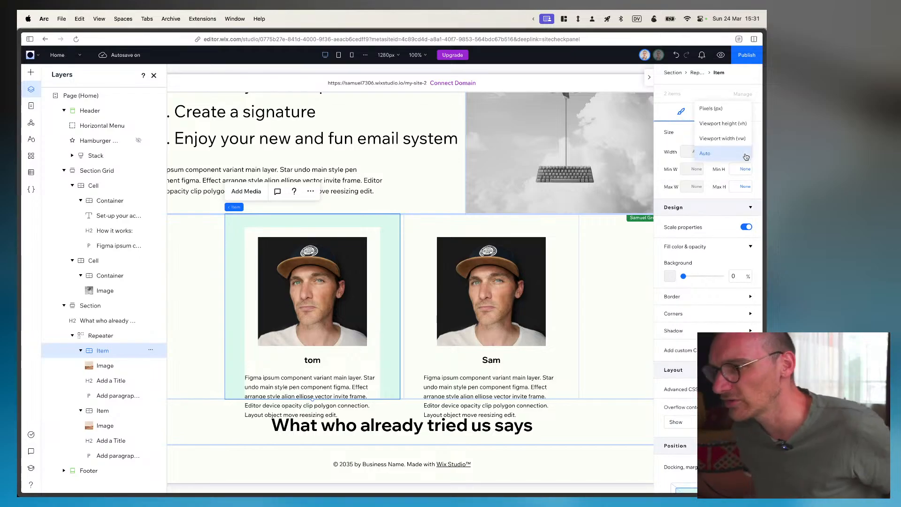
pyautogui.click(746, 156)
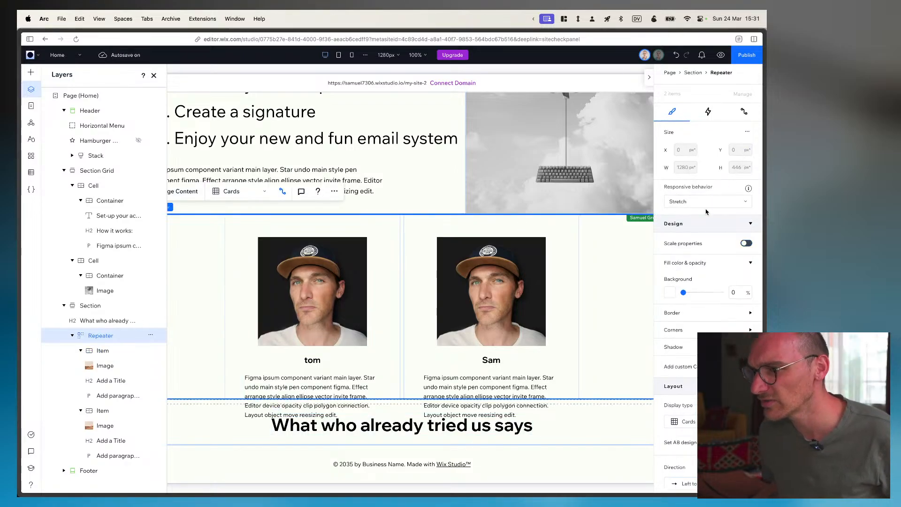
# Enlarge the section containing the repeater to about 630 px high by extending its lower edge
pyautogui.click(219, 269)
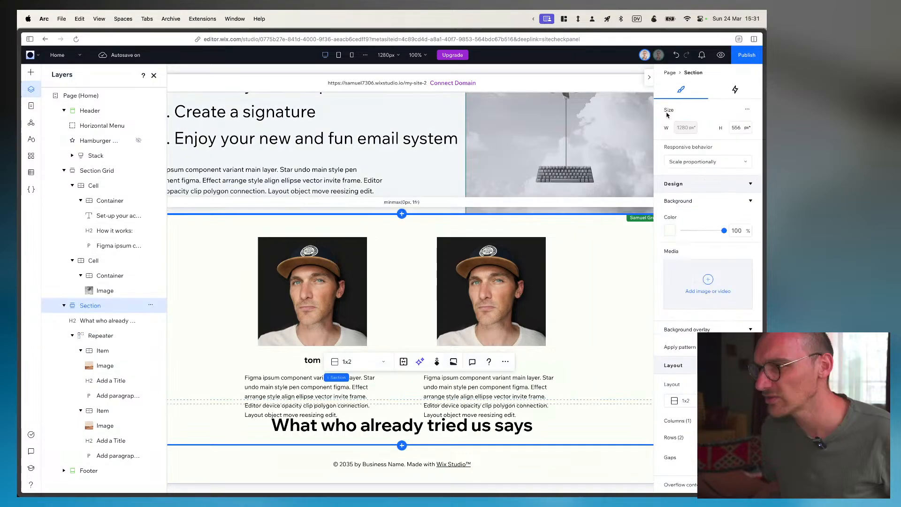
pyautogui.click(737, 128)
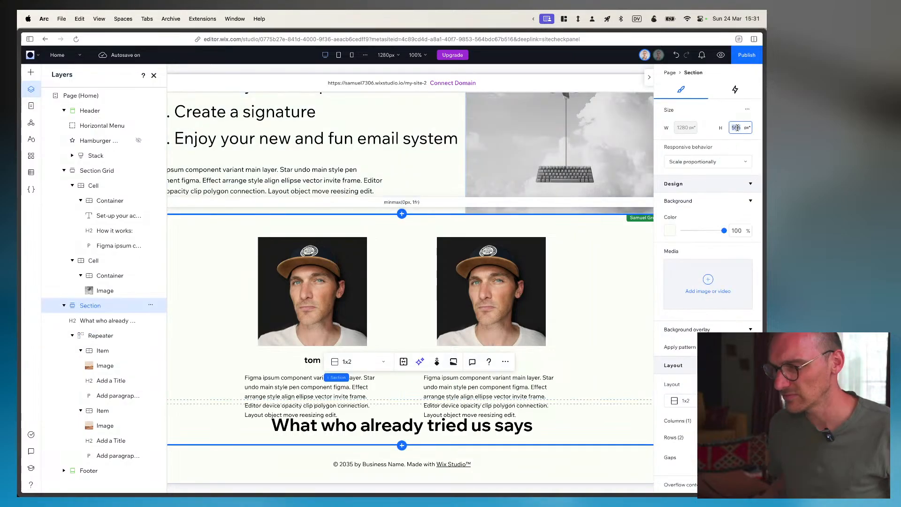
pyautogui.click(736, 118)
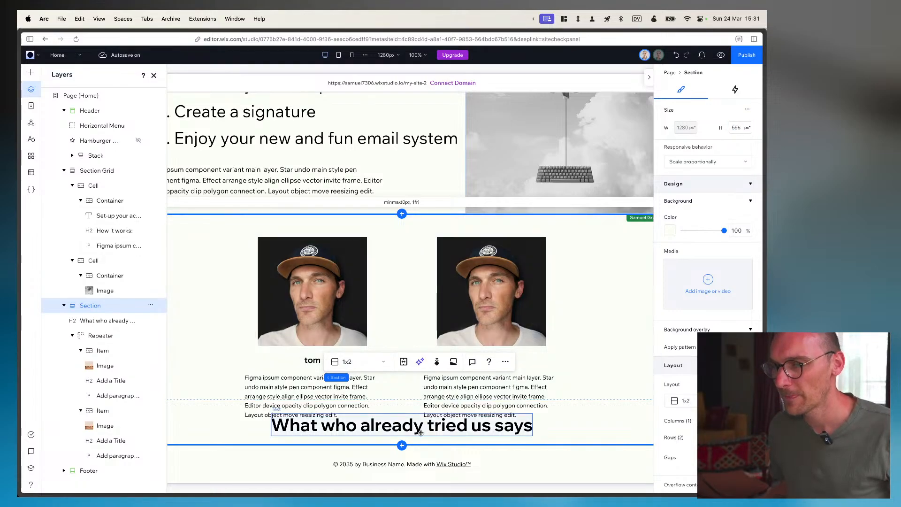
pyautogui.moveTo(374, 446); pyautogui.dragTo(374, 473)
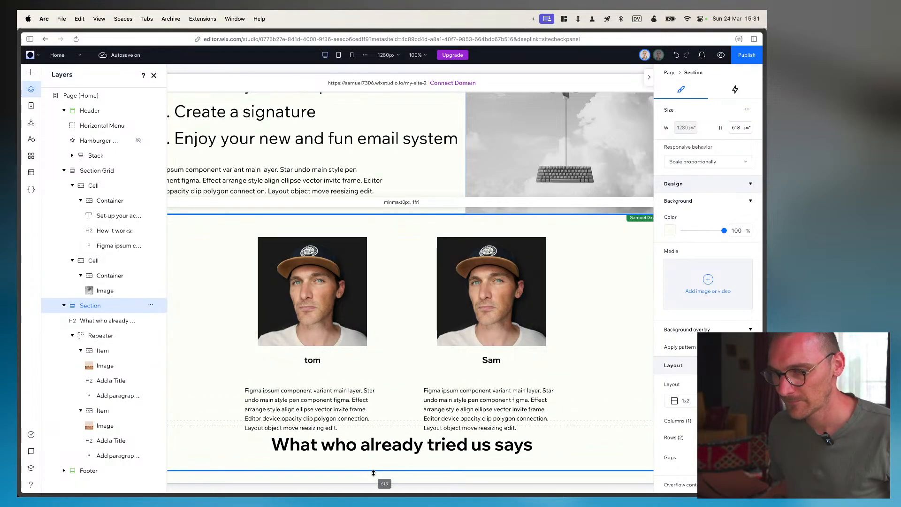
pyautogui.scroll(-1, 366, 385)
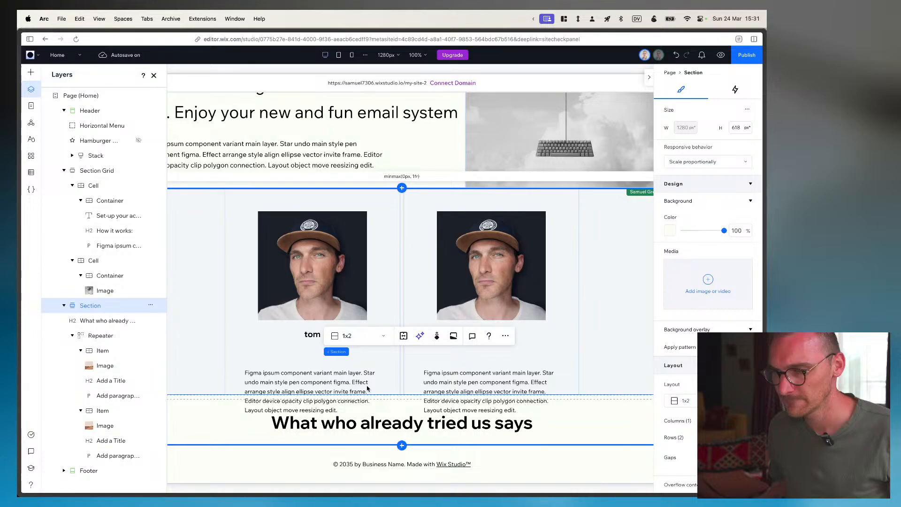
pyautogui.moveTo(306, 446)
pyautogui.mouseDown()
pyautogui.moveTo(306, 473)
pyautogui.moveTo(304, 396)
pyautogui.moveTo(304, 495)
pyautogui.moveTo(306, 450)
pyautogui.mouseUp()
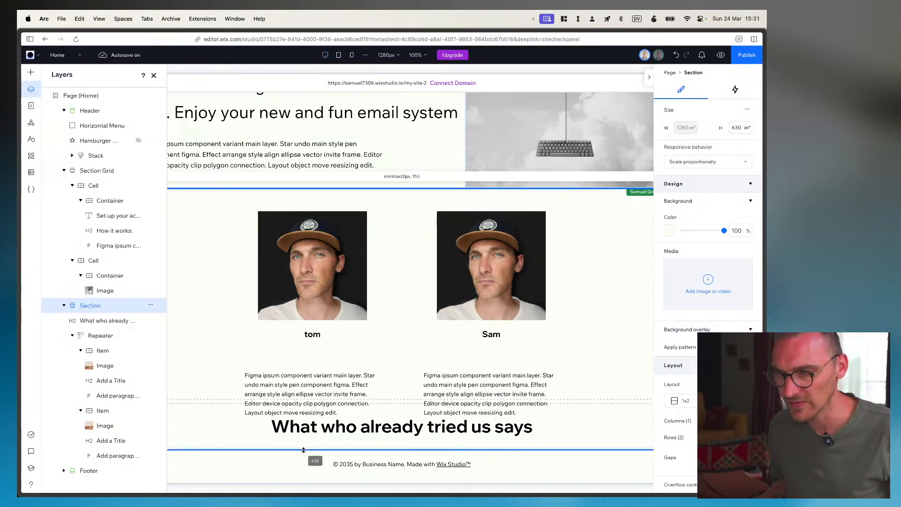
# Reorder the section's layers so the repeater comes before the "What who already tried us says" heading
pyautogui.click(234, 220)
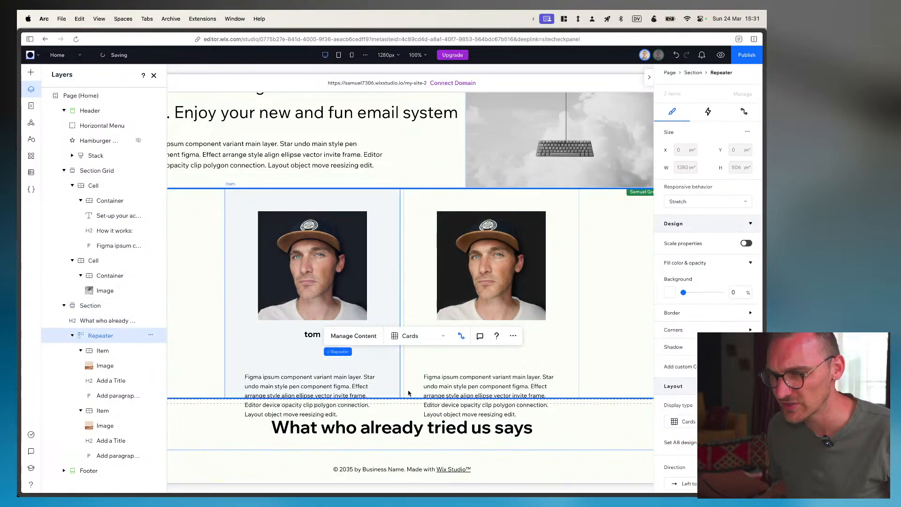
pyautogui.moveTo(78, 335); pyautogui.dragTo(81, 313)
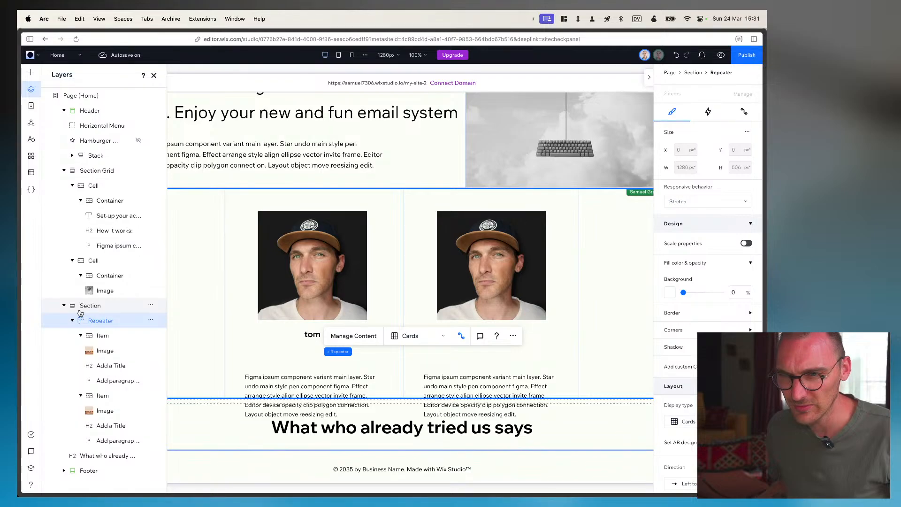
pyautogui.click(73, 320)
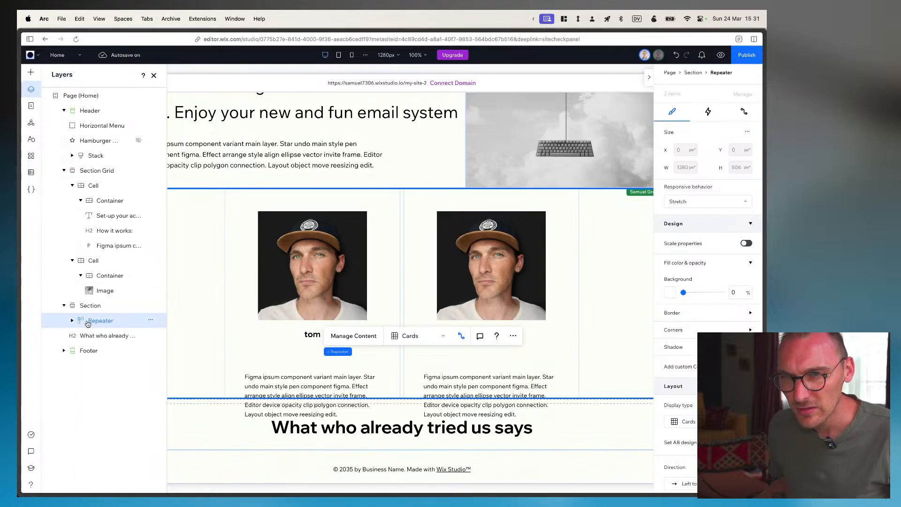
pyautogui.moveTo(88, 324); pyautogui.dragTo(88, 305)
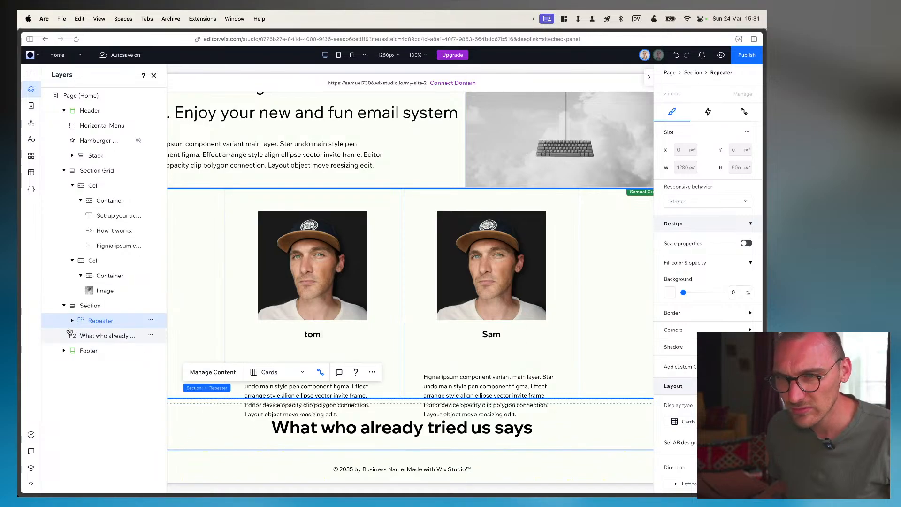
# Return the "What who already tried us says" heading to its place above the repeater in the layer order
pyautogui.click(72, 321)
pyautogui.moveTo(85, 335)
pyautogui.mouseDown()
pyautogui.moveTo(87, 318)
pyautogui.moveTo(88, 340)
pyautogui.mouseUp()
pyautogui.click(89, 326)
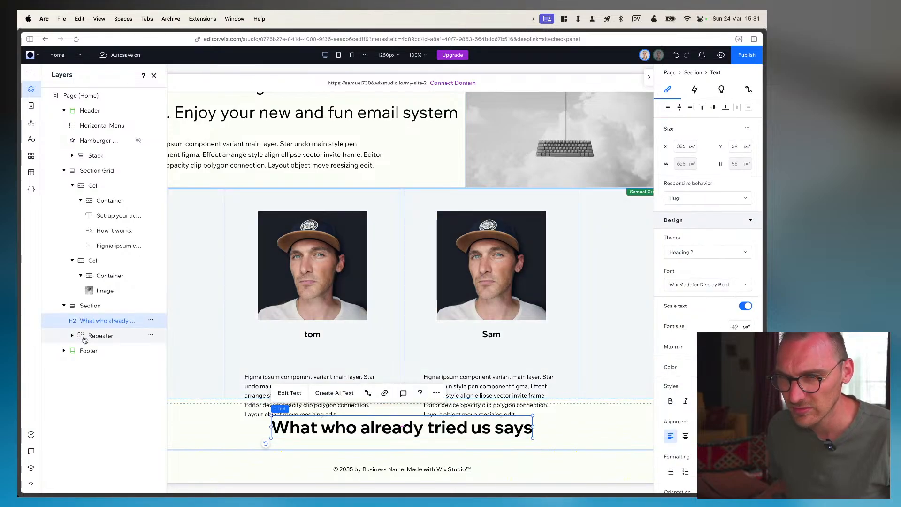
# Try Fixed width as the repeater's responsive behavior, and set it to Fluid (set by item)
pyautogui.click(709, 202)
pyautogui.click(702, 189)
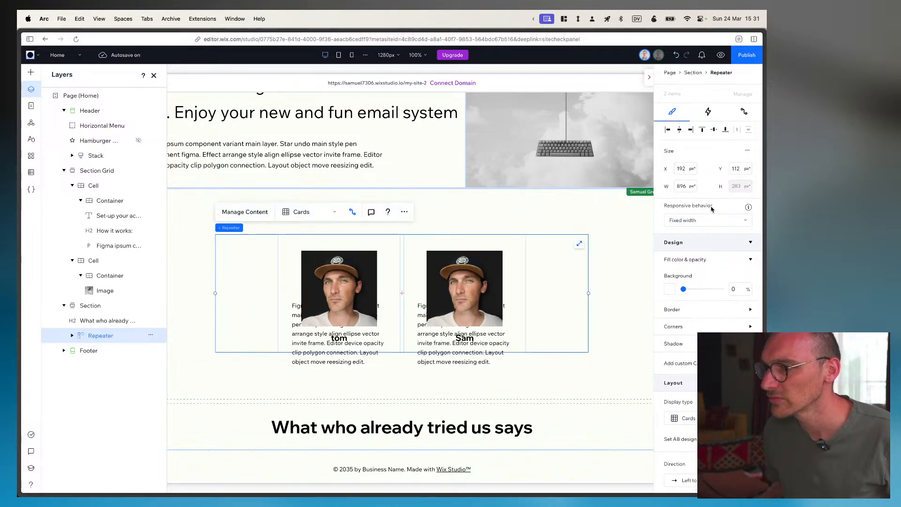
pyautogui.click(701, 222)
pyautogui.click(694, 205)
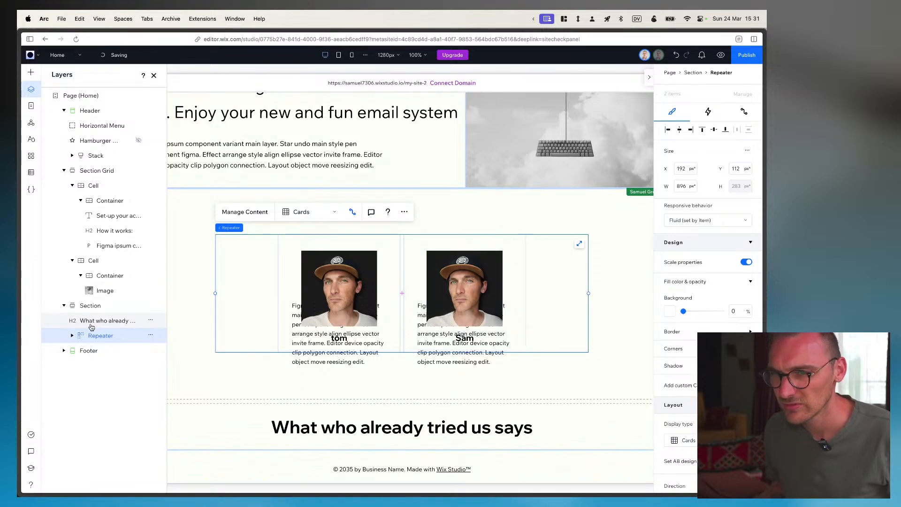
# Turn off Scale properties for the first repeater item and view the explanation of that option
pyautogui.click(70, 337)
pyautogui.click(307, 334)
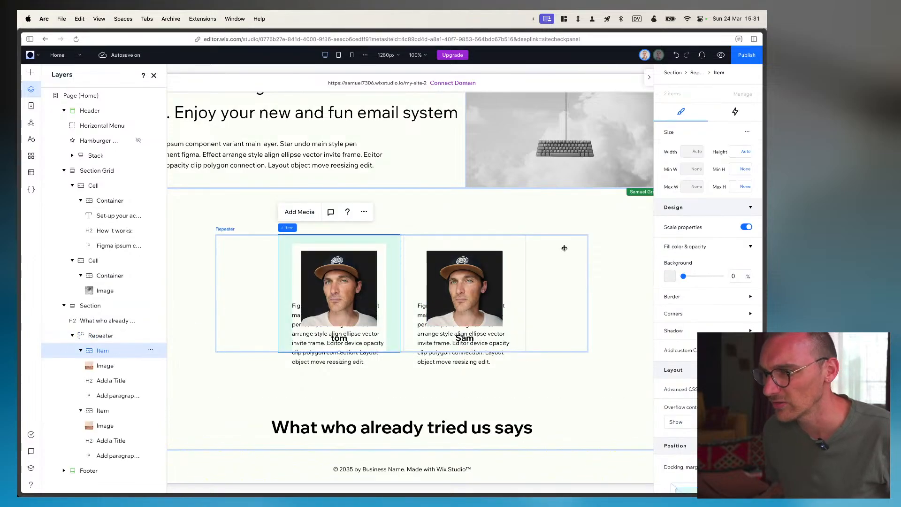
pyautogui.click(747, 228)
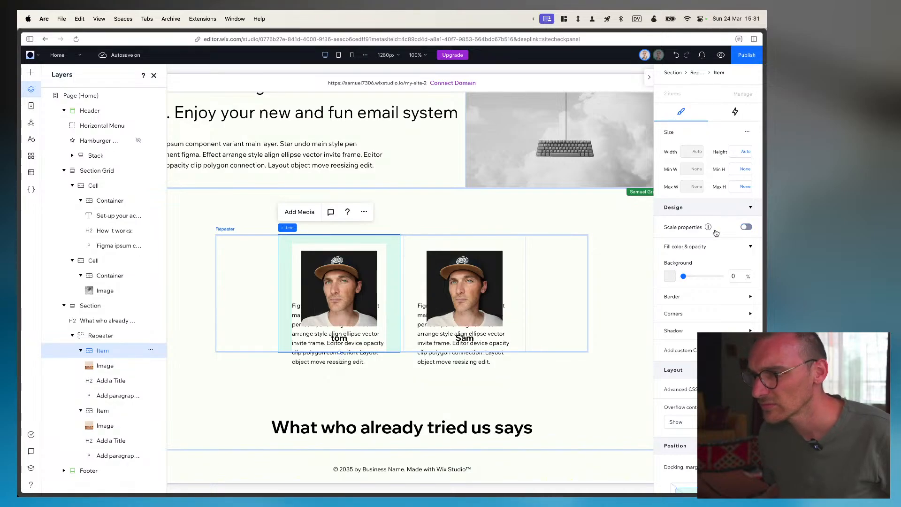
pyautogui.moveTo(707, 229)
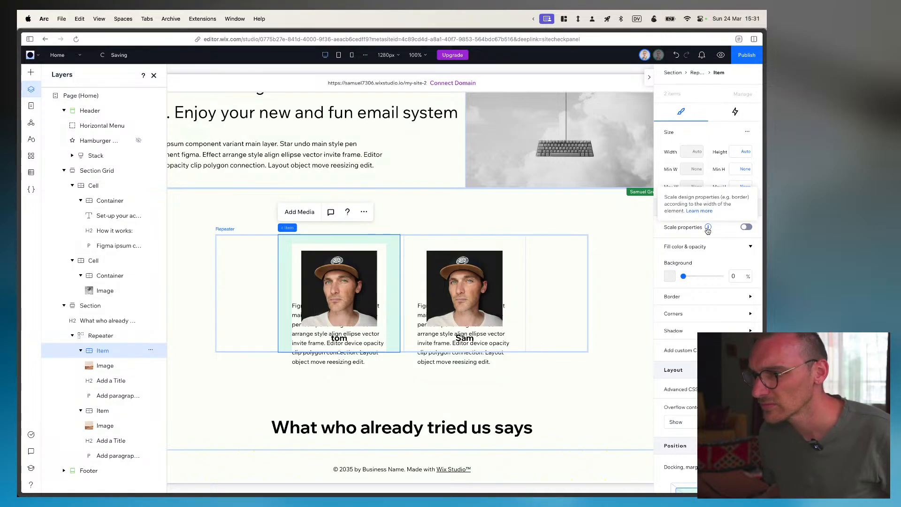
pyautogui.click(708, 229)
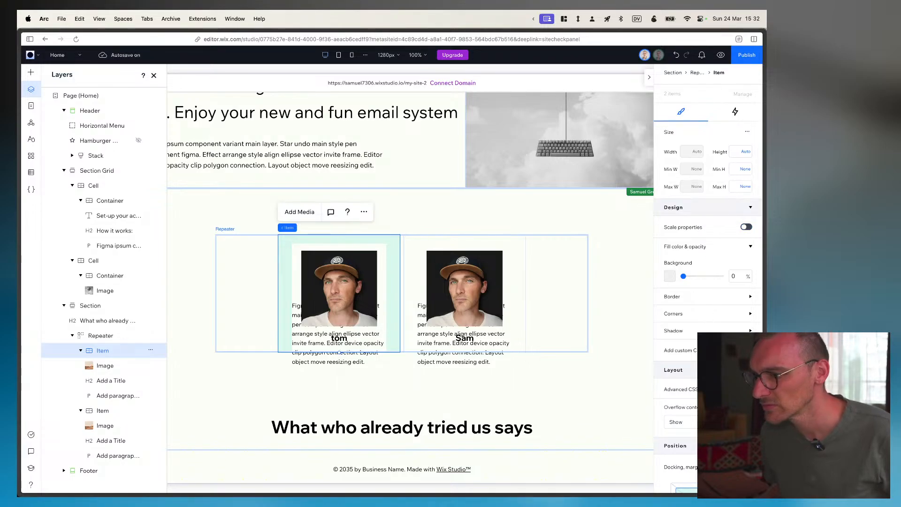
# Examine the first repeater item's layout settings and its height and minimum height options, keeping the minimum height at None
pyautogui.scroll(-2, 707, 307)
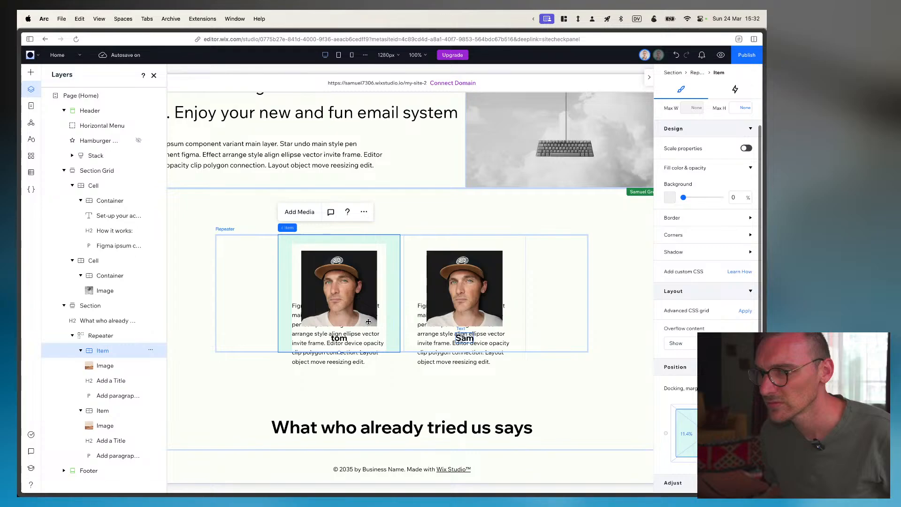
pyautogui.scroll(2, 732, 187)
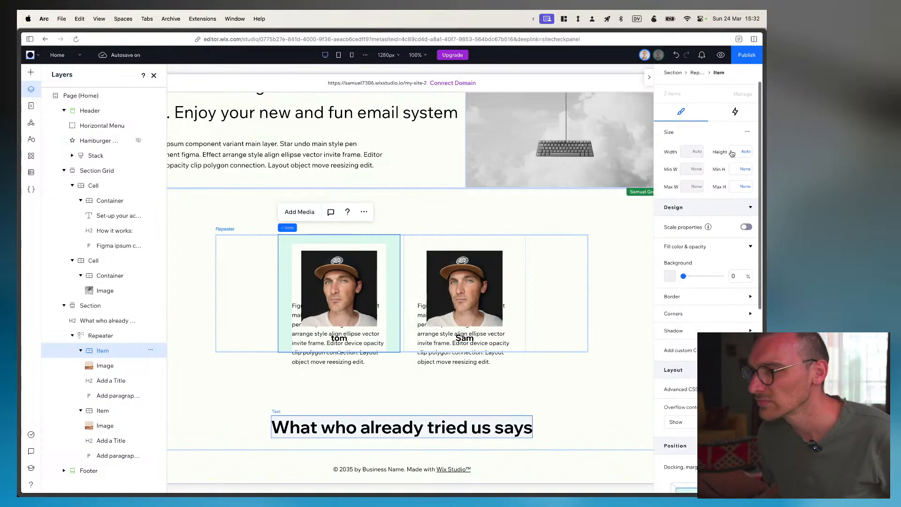
pyautogui.click(745, 170)
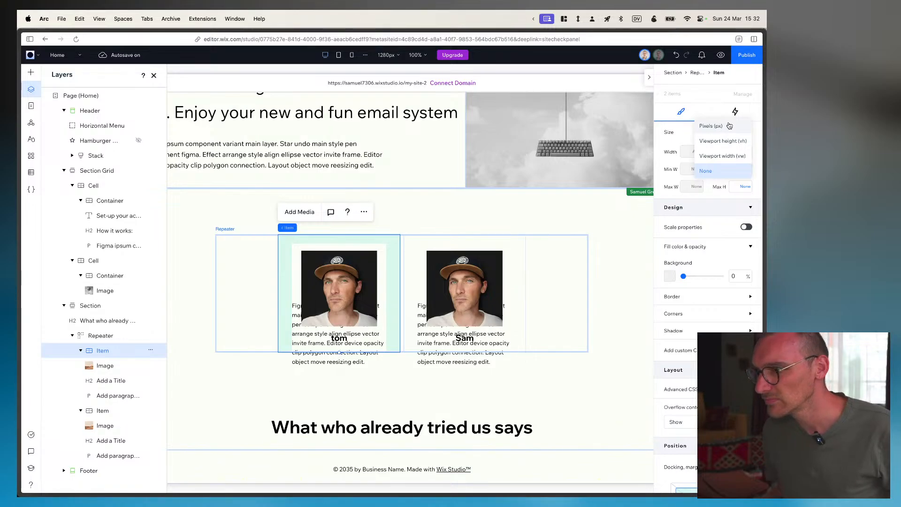
pyautogui.click(707, 175)
pyautogui.click(744, 149)
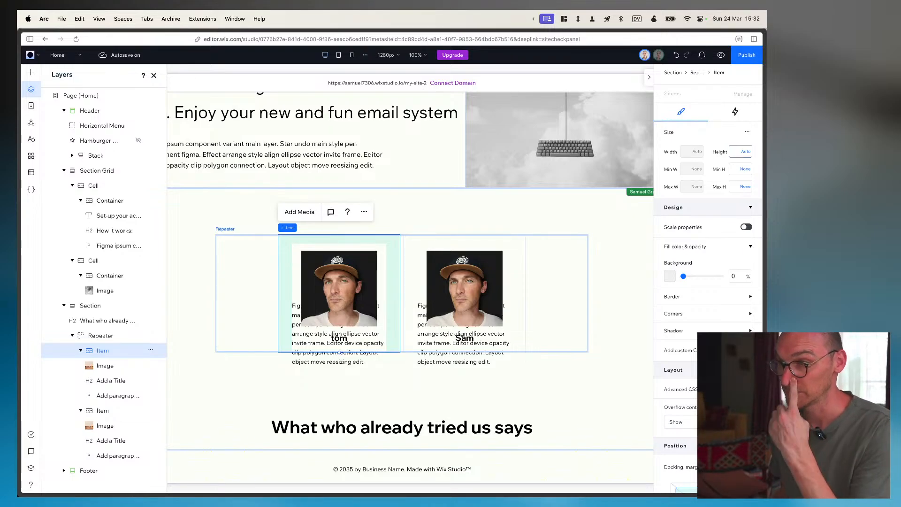
# Set the responsive behavior of the name title in the first repeater item to Scale proportionally
pyautogui.click(108, 366)
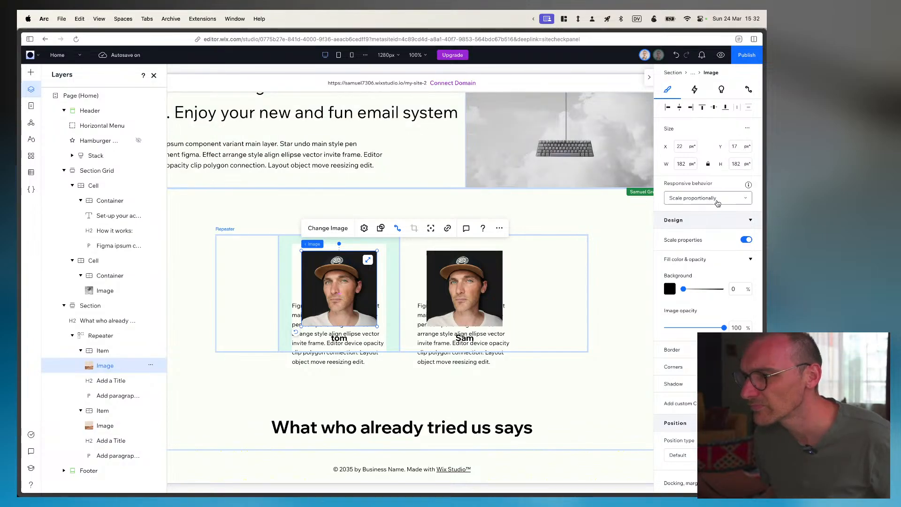
pyautogui.click(111, 381)
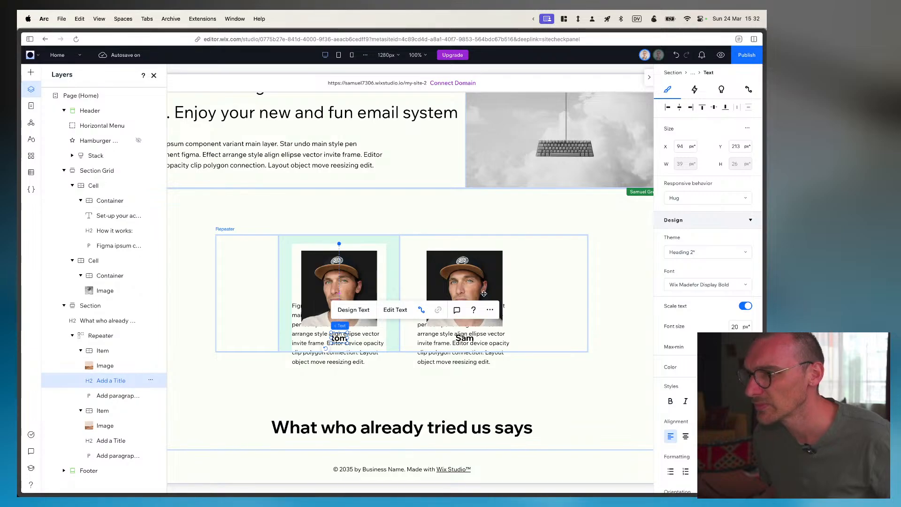
pyautogui.click(698, 200)
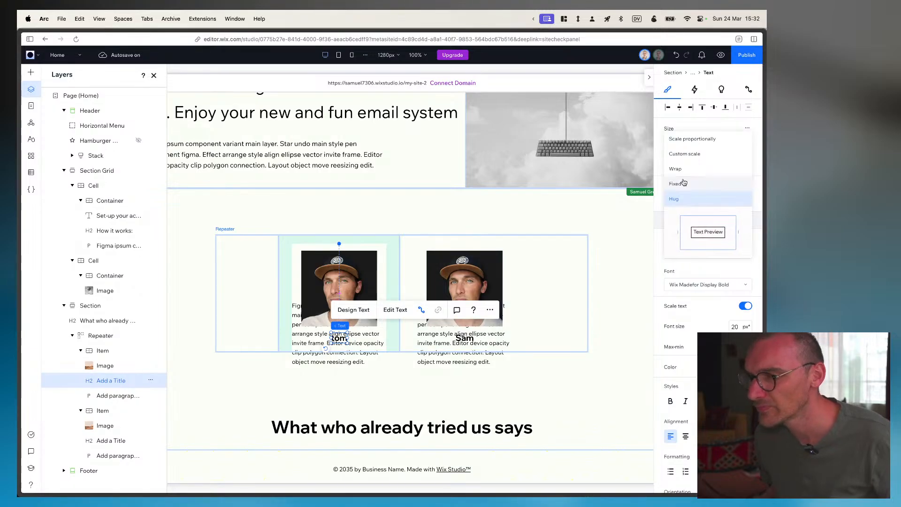
pyautogui.click(692, 142)
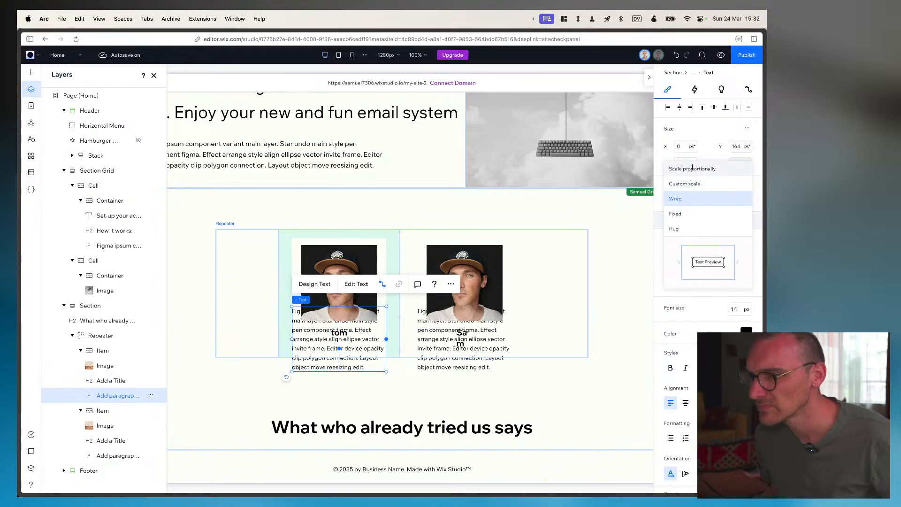
# Set the first item's paragraph to Scale proportionally after trying Custom scale, and shift it slightly left to X -5 px
pyautogui.click(694, 170)
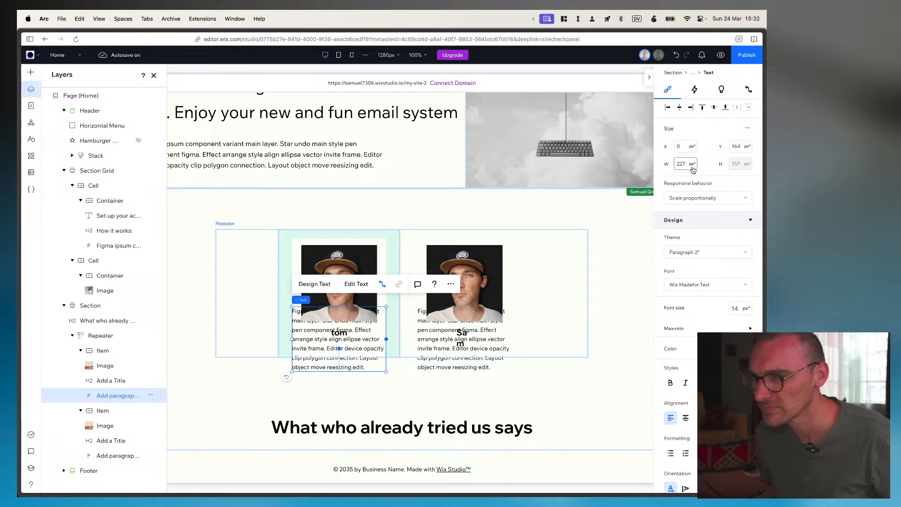
pyautogui.click(699, 198)
pyautogui.click(687, 216)
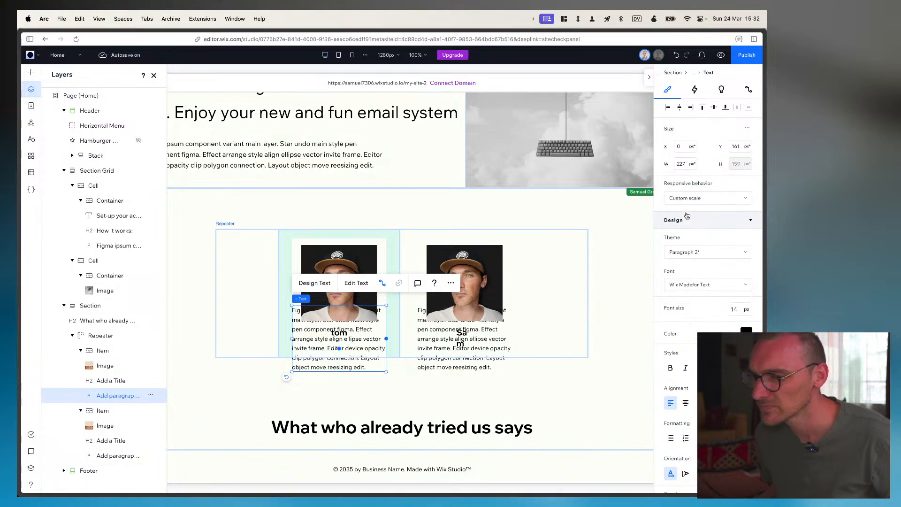
pyautogui.click(690, 199)
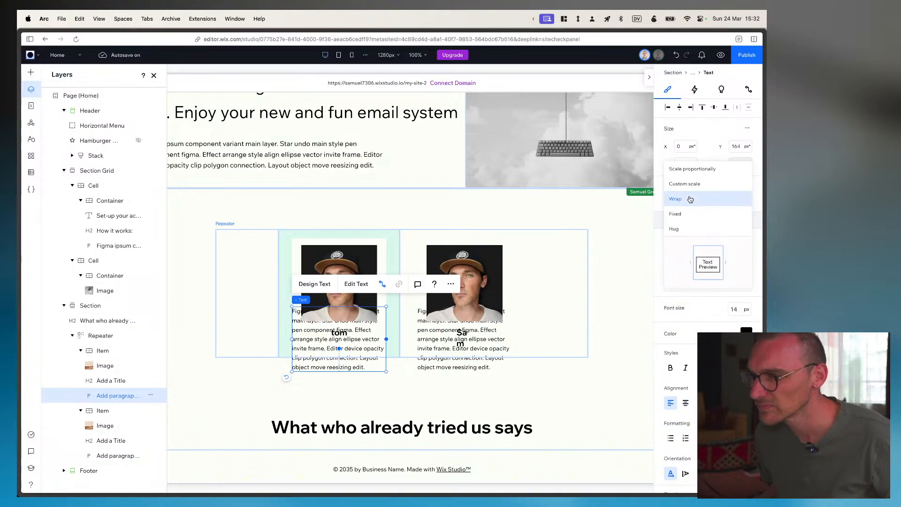
pyautogui.click(691, 169)
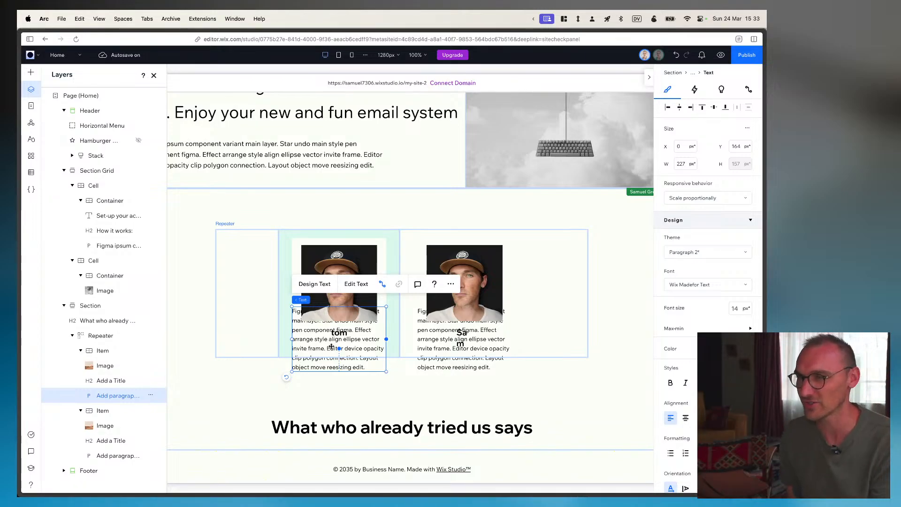
pyautogui.moveTo(324, 341)
pyautogui.mouseDown()
pyautogui.moveTo(322, 352)
pyautogui.moveTo(317, 339)
pyautogui.mouseUp()
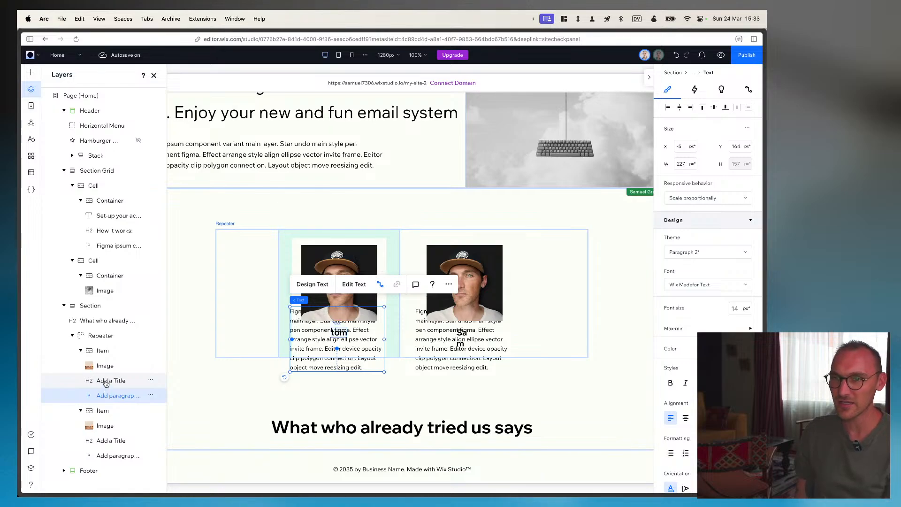
# Check the first repeater item's layout and position settings, and search the web for "display flex wix studio"
pyautogui.click(101, 350)
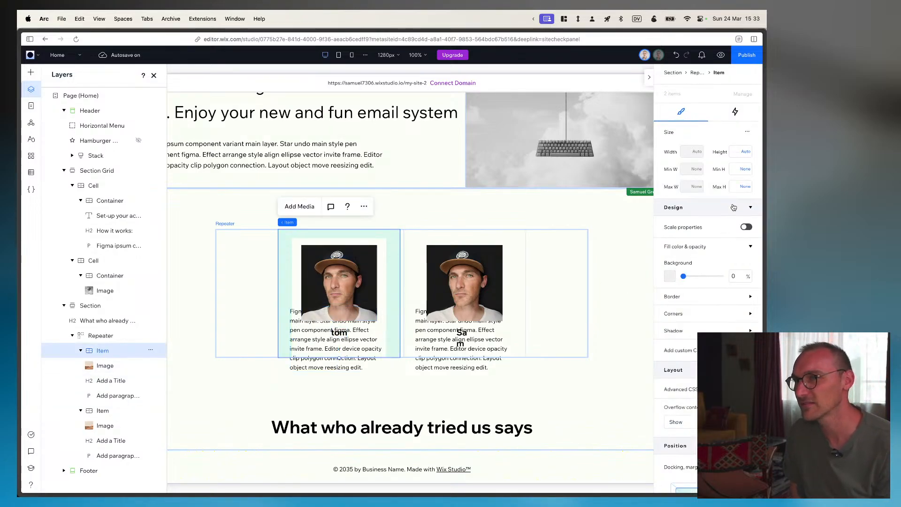
pyautogui.scroll(-10, 733, 249)
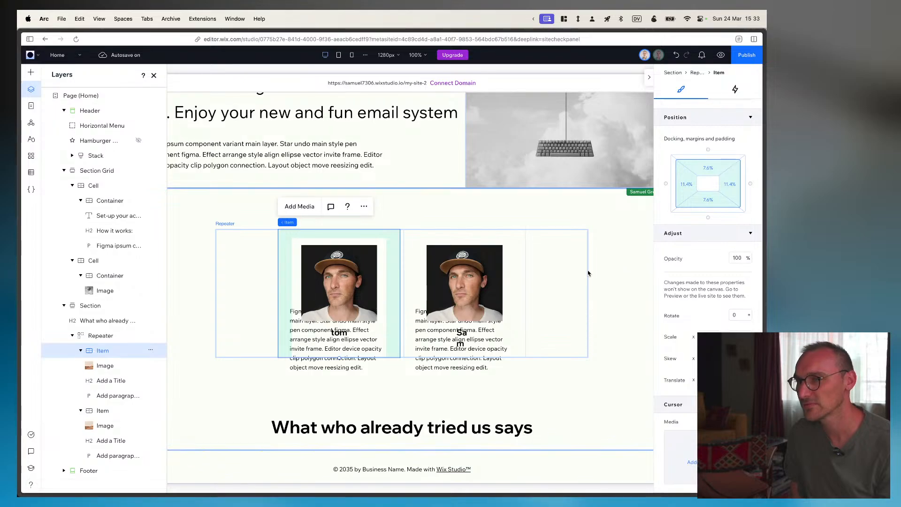
pyautogui.press('super+t')
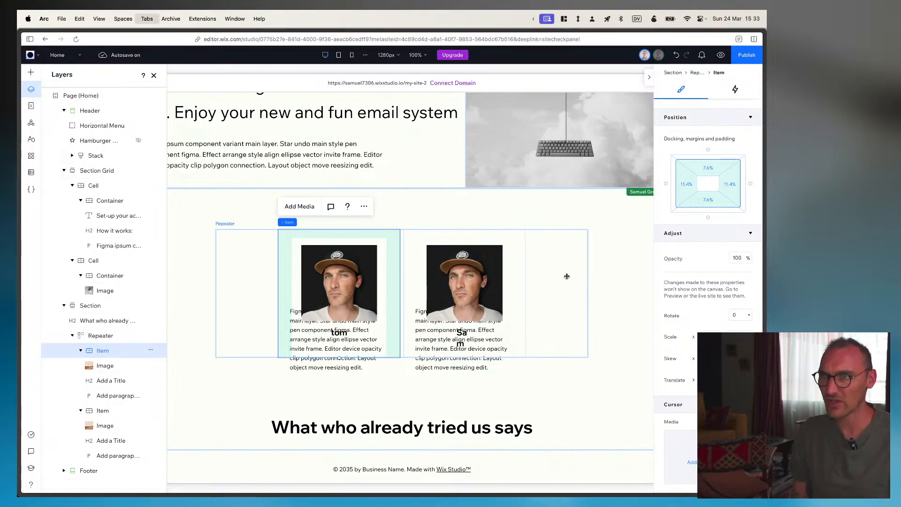
pyautogui.write('displ')
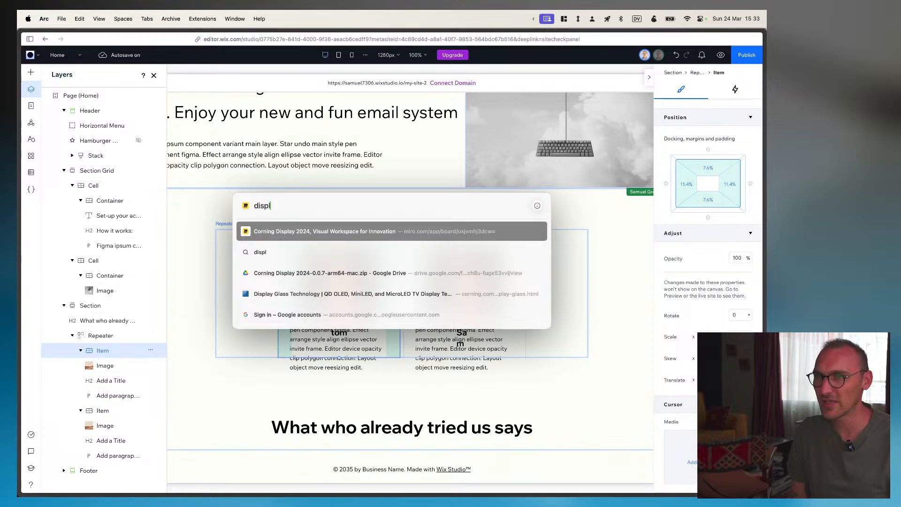
pyautogui.write('ay flex wix')
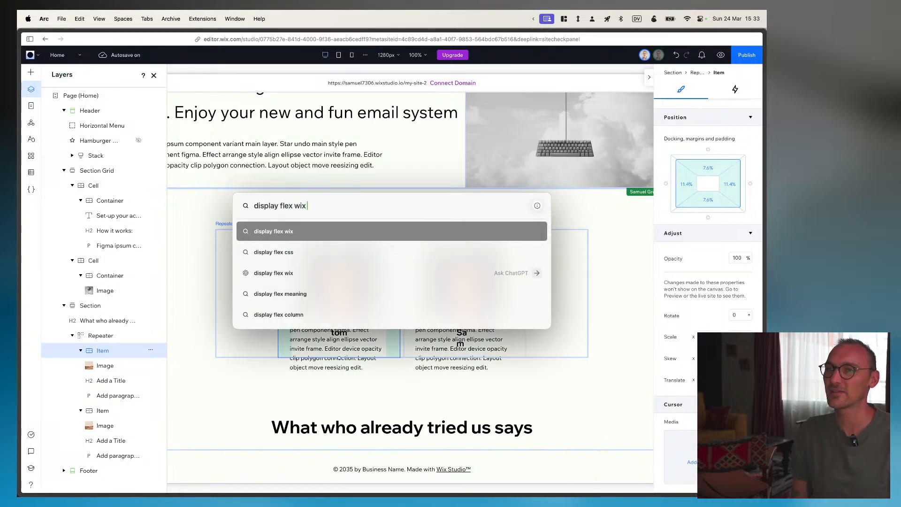
pyautogui.write(' studio')
pyautogui.press('Return')
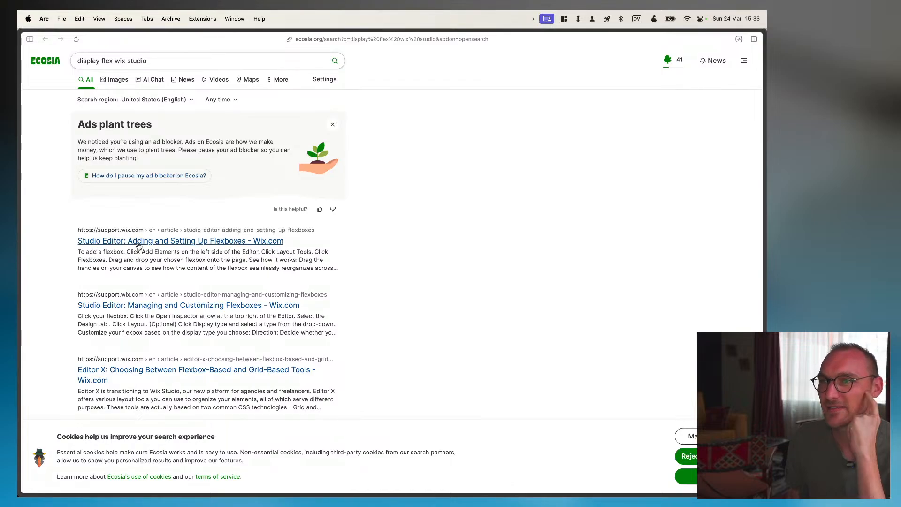
# Open the Wix help article "Studio Editor: Adding and Setting Up Flexboxes" and read how to add a flexbox
pyautogui.click(139, 242)
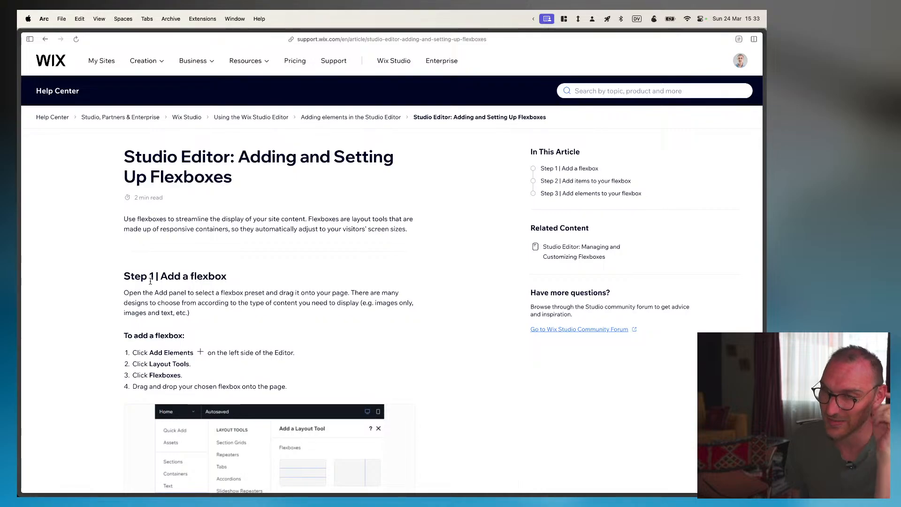
pyautogui.scroll(-2, 176, 356)
pyautogui.scroll(-5, 177, 356)
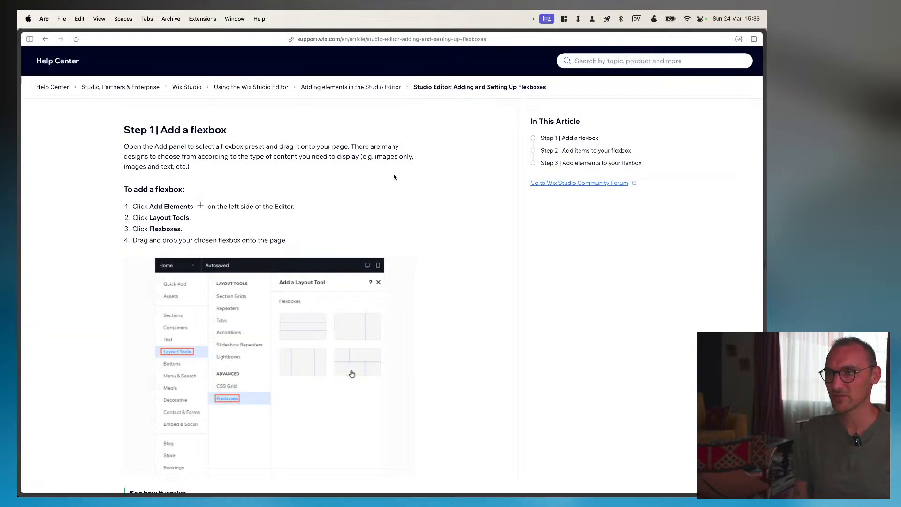
# Switch back to the Wix Studio editor, dismiss the code experience notice, and select the first item inside the testimonials repeater
pyautogui.hotkey('ctrl', 'Tab')
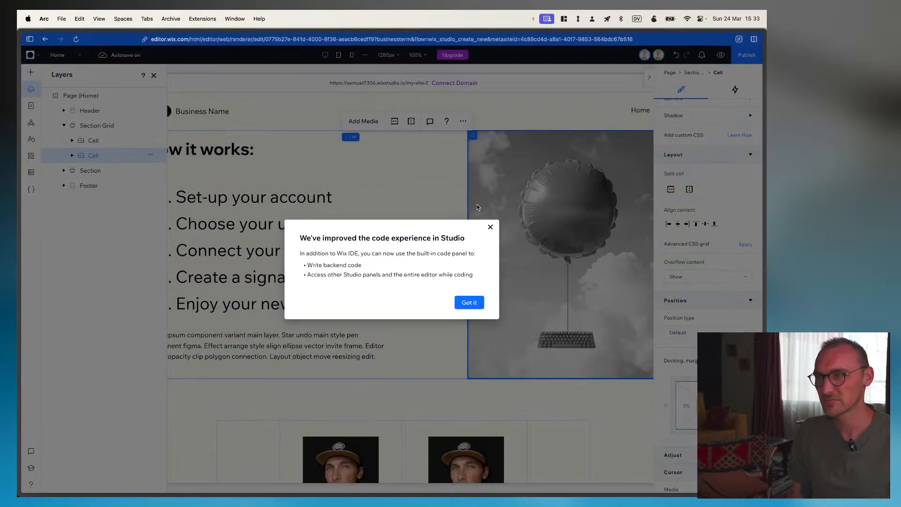
pyautogui.click(491, 228)
pyautogui.scroll(-5, 480, 238)
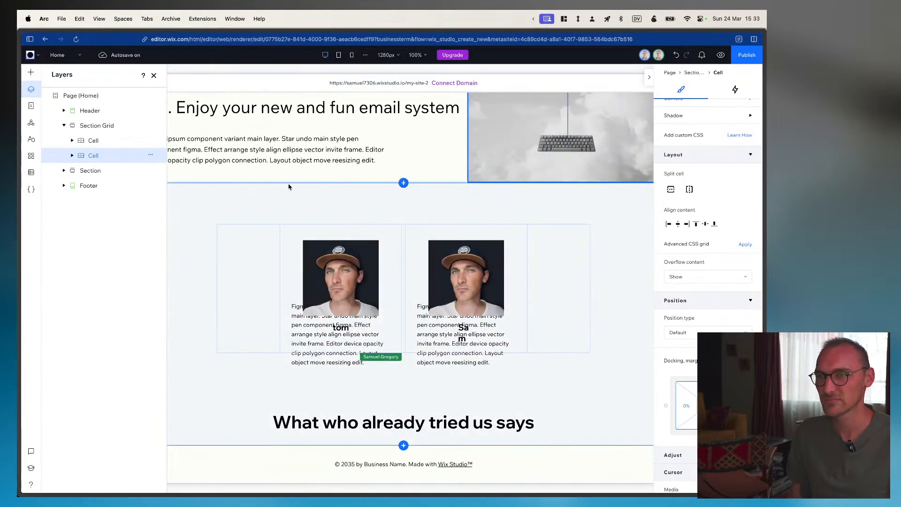
pyautogui.click(281, 242)
pyautogui.click(244, 283)
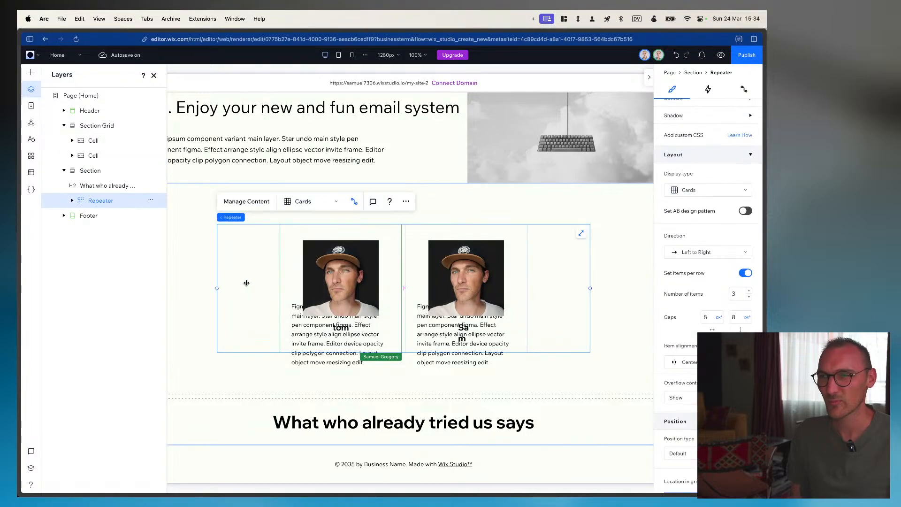
pyautogui.click(71, 200)
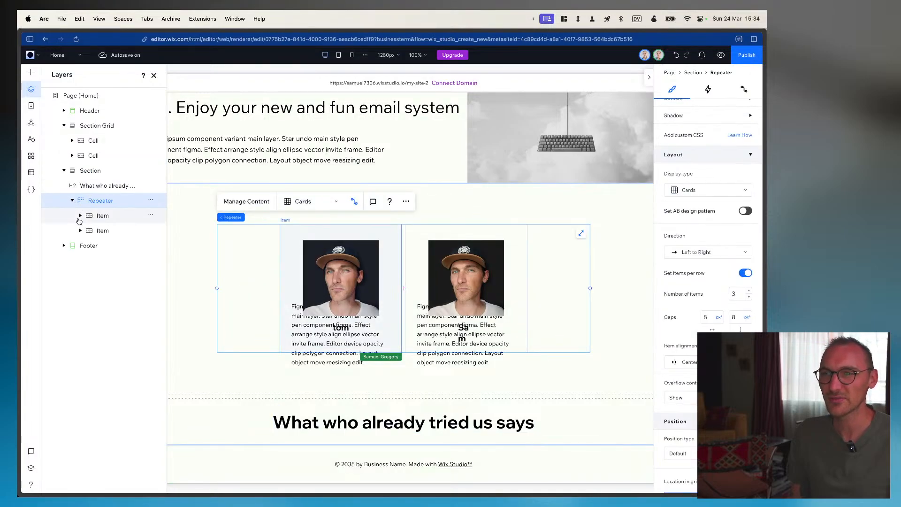
pyautogui.click(80, 216)
pyautogui.click(101, 217)
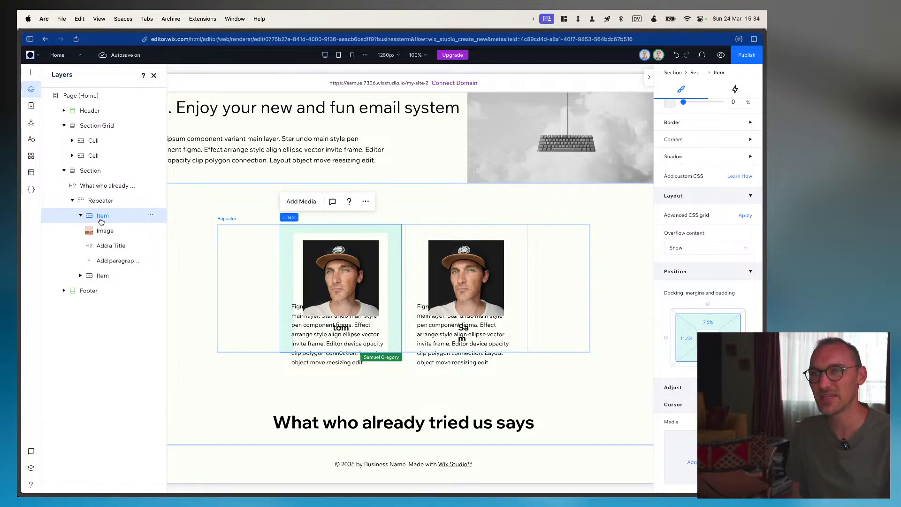
pyautogui.rightClick(103, 219)
pyautogui.moveTo(159, 320)
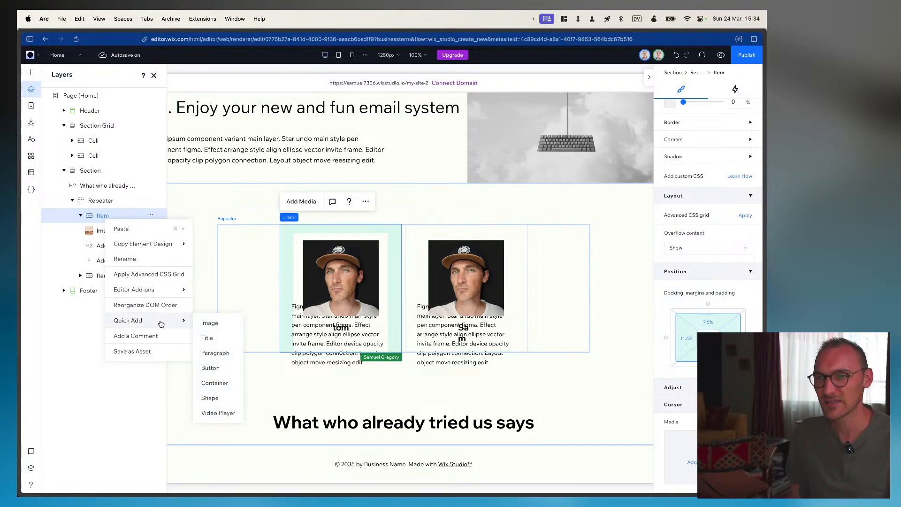
pyautogui.click(242, 234)
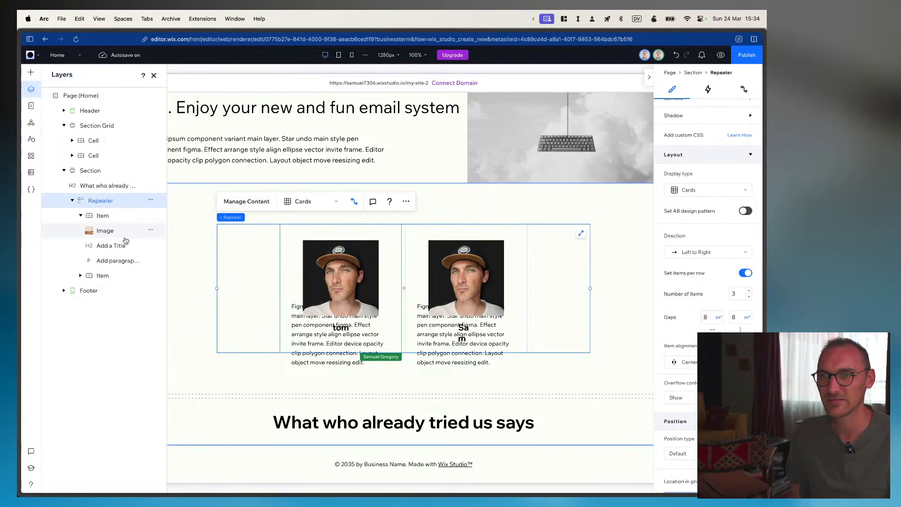
# Add a three-row flexbox to the first item of the testimonials repeater
pyautogui.click(94, 217)
pyautogui.click(31, 72)
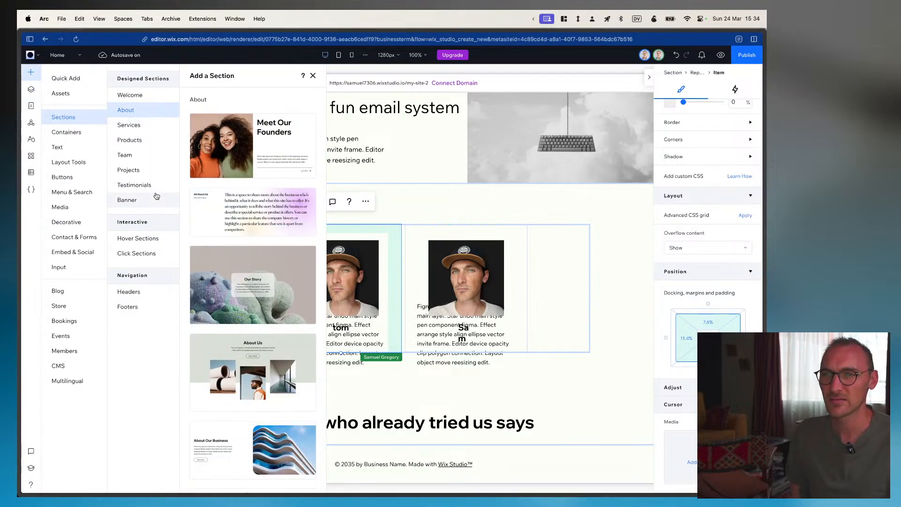
pyautogui.click(84, 174)
pyautogui.click(81, 164)
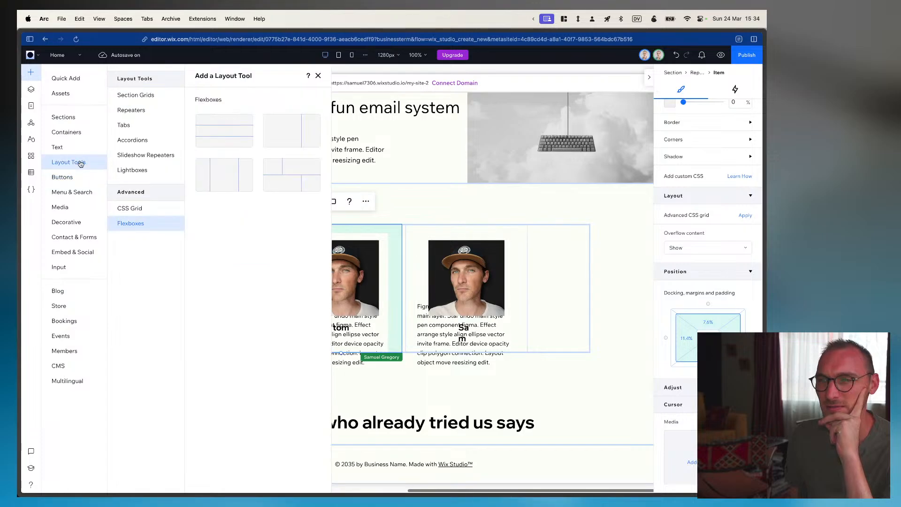
pyautogui.click(224, 131)
pyautogui.click(377, 246)
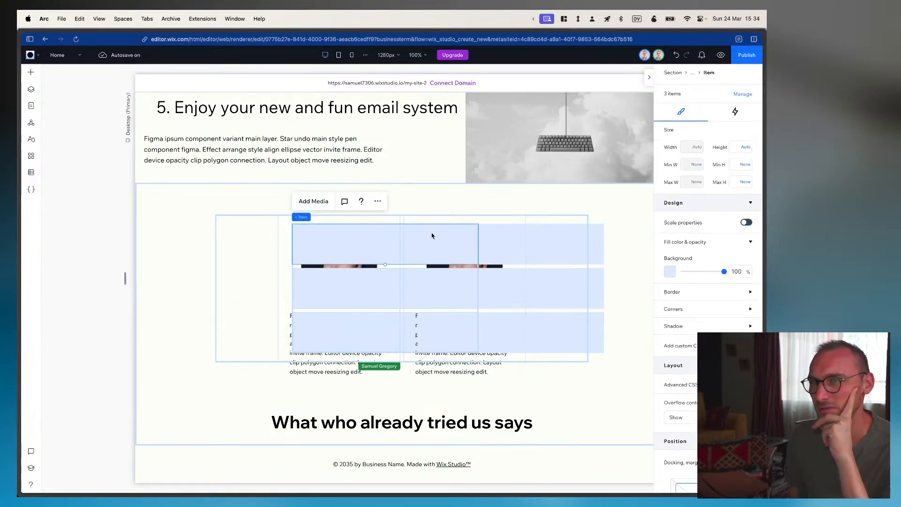
# Set the width of the flexbox in the first repeater item to 100%
pyautogui.click(30, 90)
pyautogui.click(109, 232)
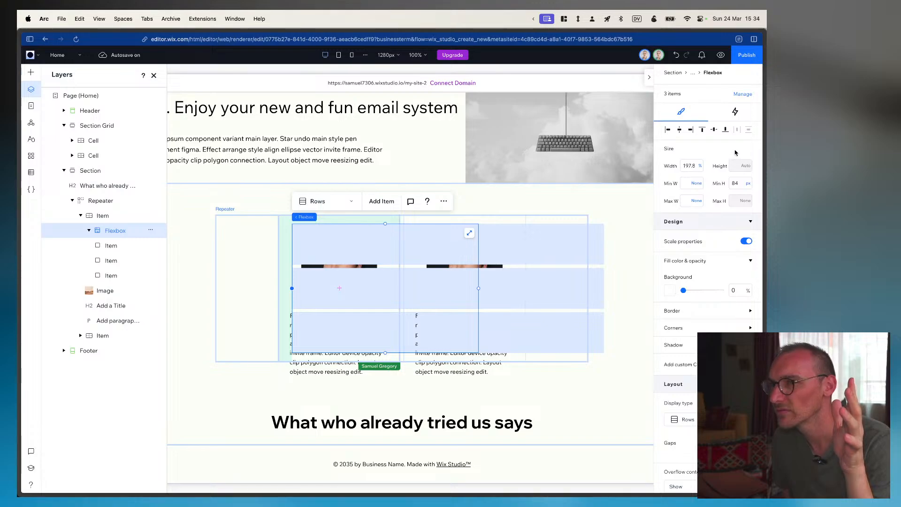
pyautogui.click(688, 166)
pyautogui.write('1')
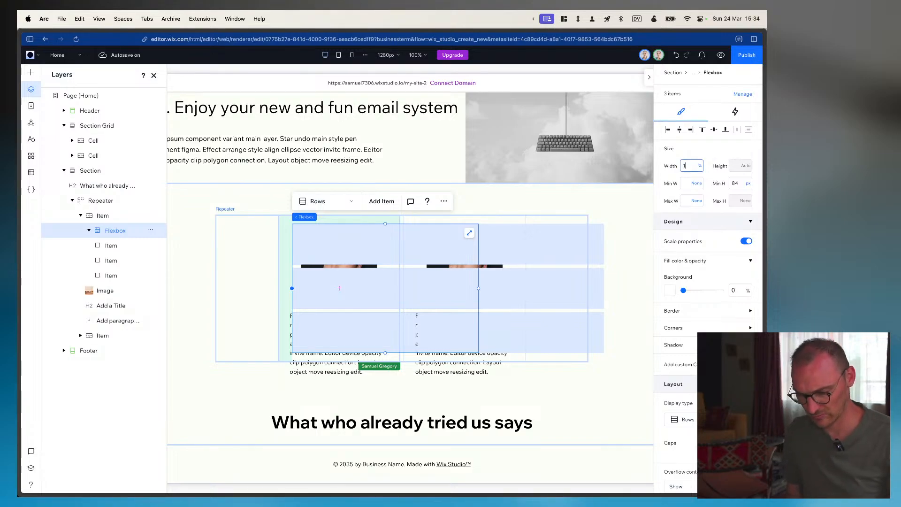
pyautogui.write('00%')
pyautogui.press('Return')
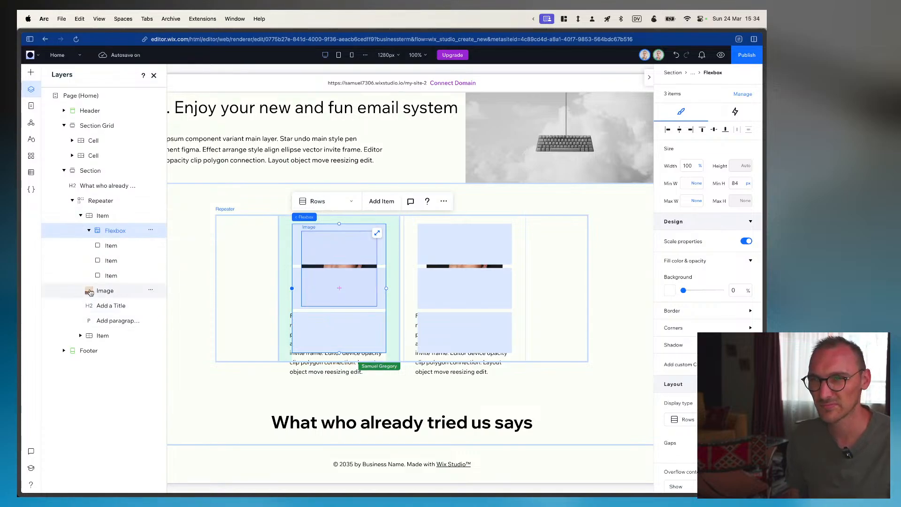
# Try to move the item's existing photo into the flexbox rows
pyautogui.click(104, 290)
pyautogui.moveTo(342, 267); pyautogui.dragTo(337, 252)
pyautogui.press('super+z')
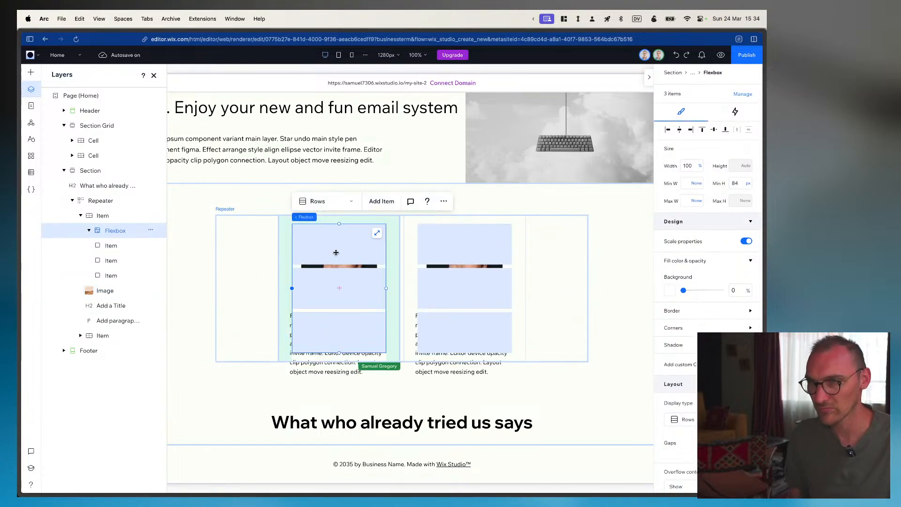
pyautogui.click(90, 292)
pyautogui.moveTo(90, 294); pyautogui.dragTo(108, 261)
# Add a new image inside the flexbox's first row and stretch it to fill that row
pyautogui.click(111, 246)
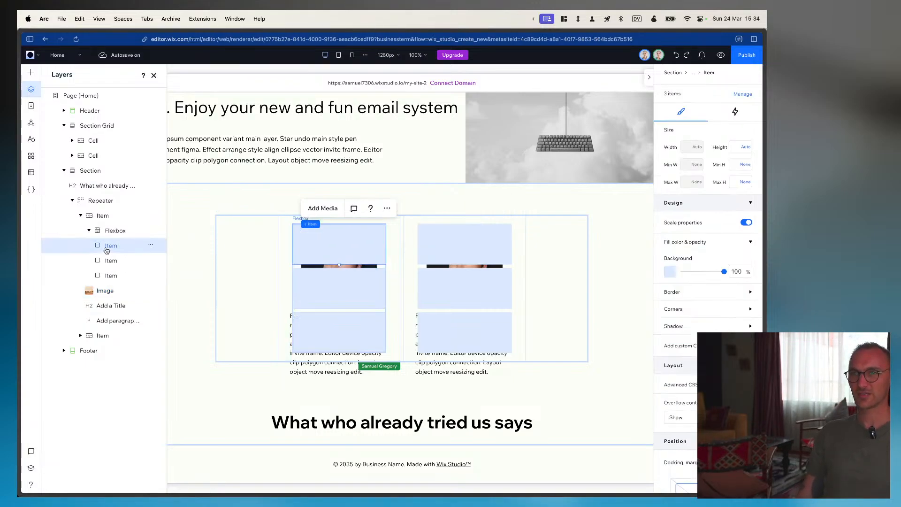
pyautogui.rightClick(112, 246)
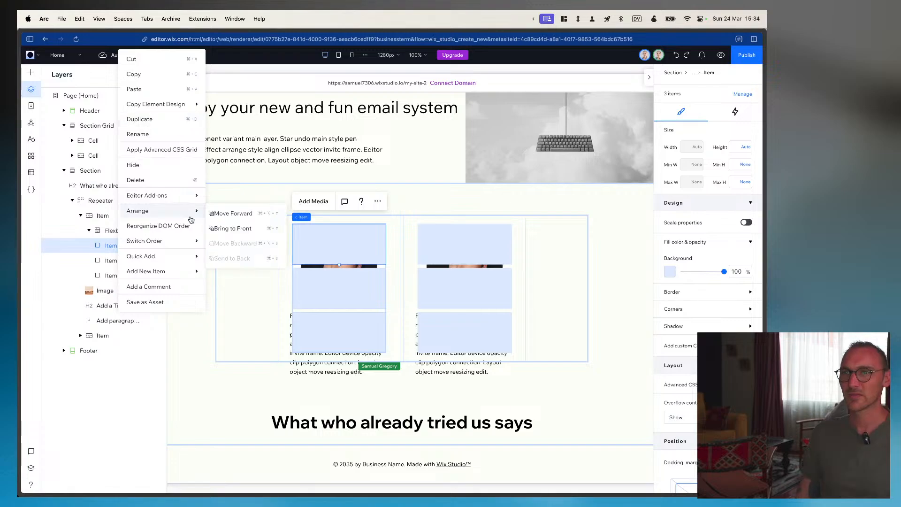
pyautogui.moveTo(190, 256)
pyautogui.click(229, 261)
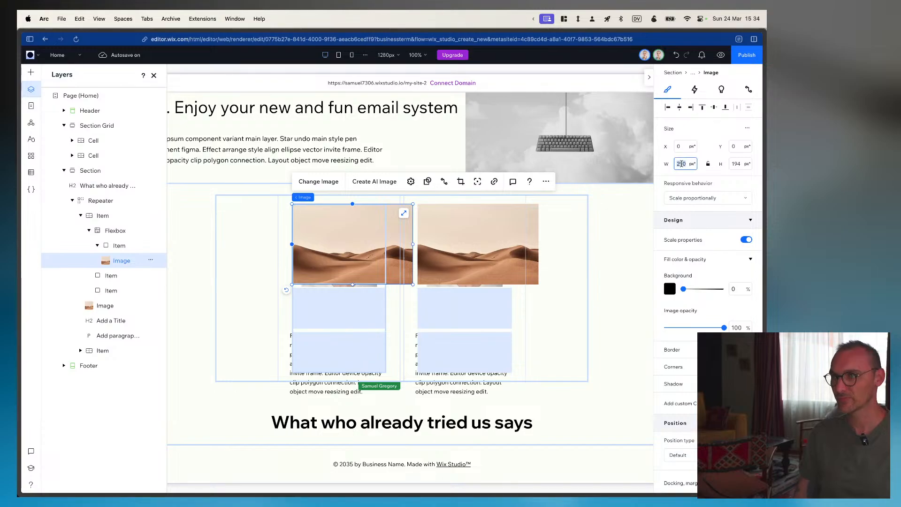
pyautogui.press('Return')
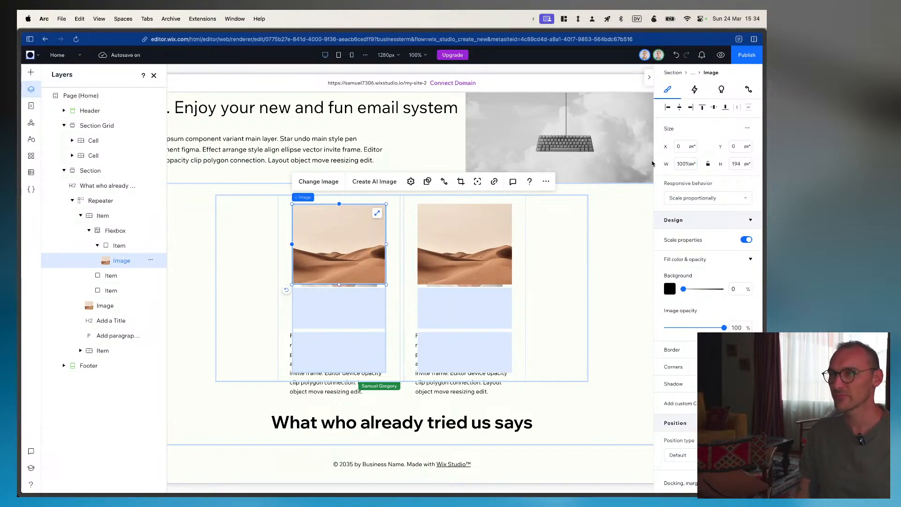
pyautogui.click(377, 215)
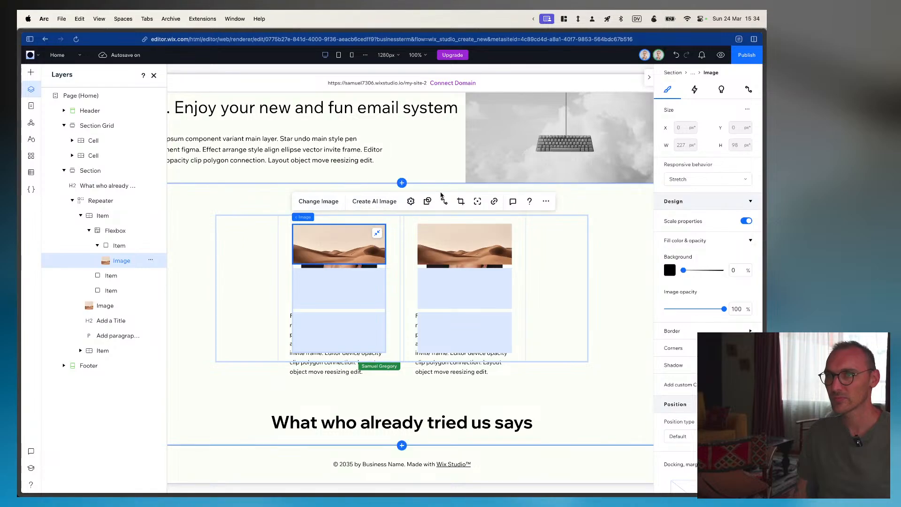
pyautogui.click(444, 201)
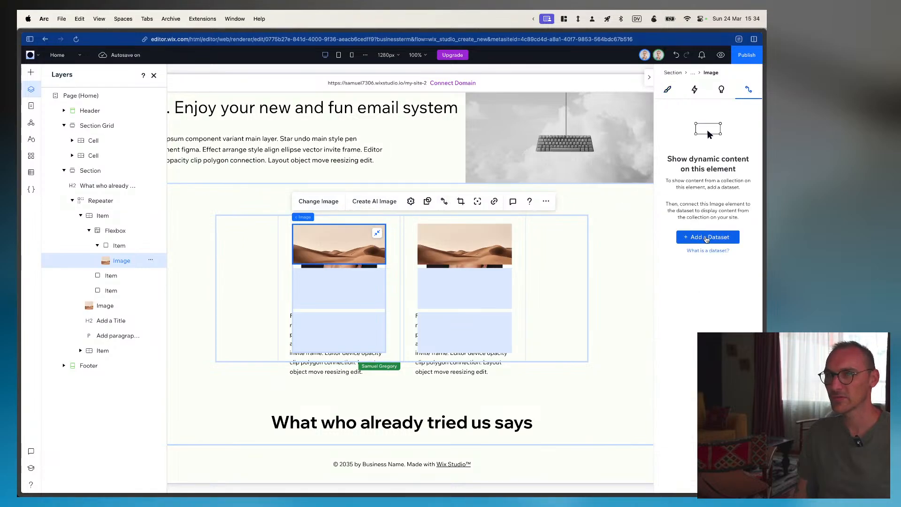
pyautogui.click(707, 238)
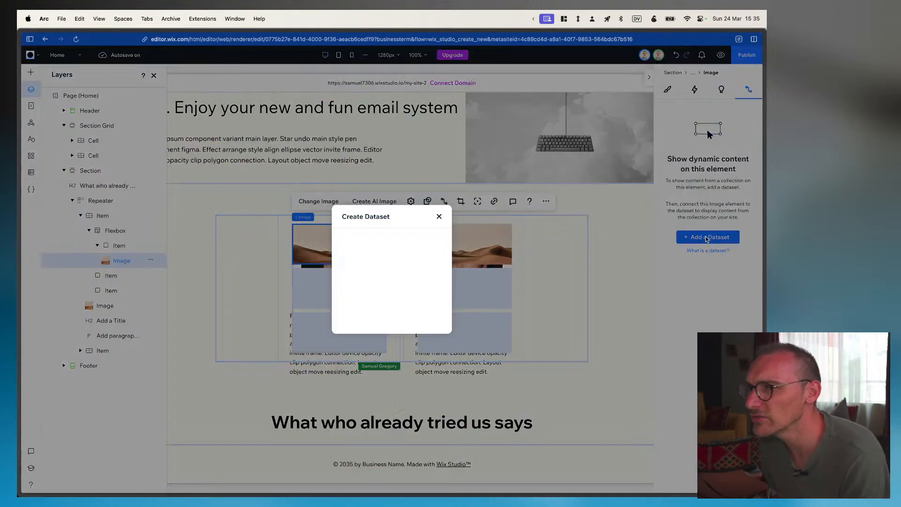
pyautogui.click(381, 252)
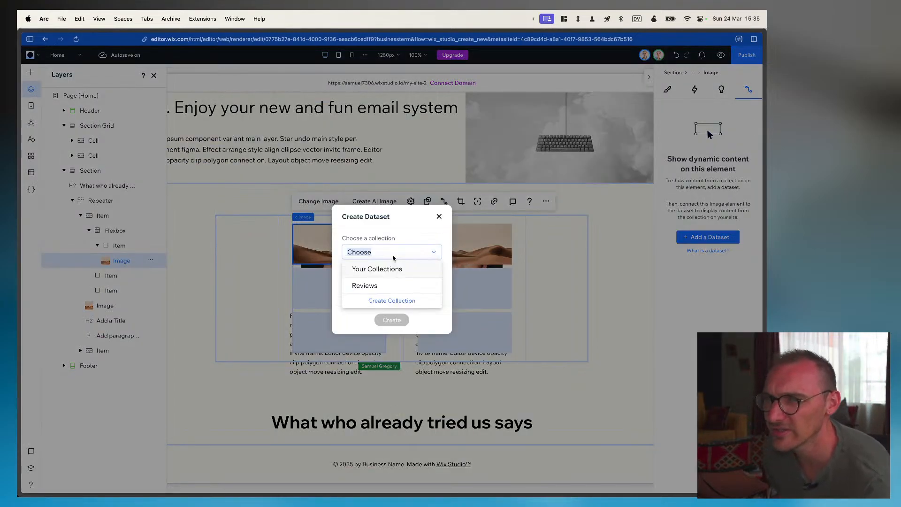
pyautogui.click(386, 287)
pyautogui.click(386, 289)
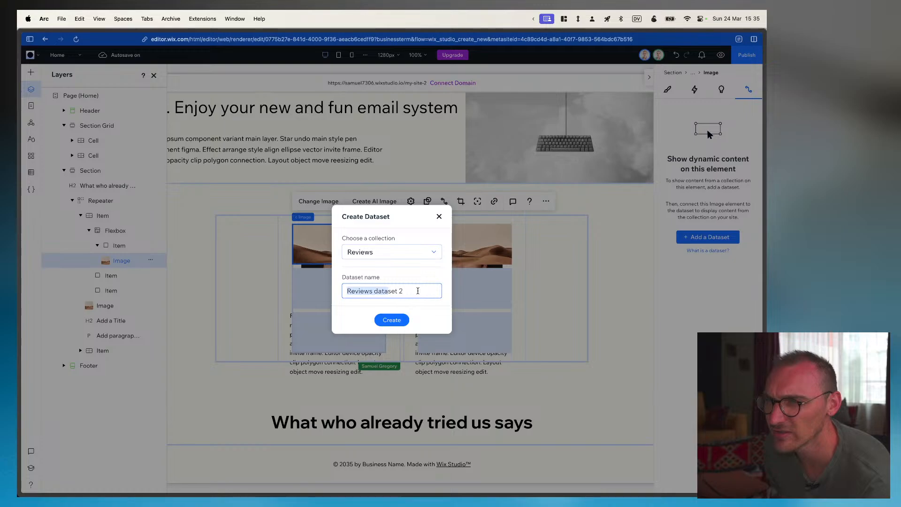
pyautogui.click(440, 217)
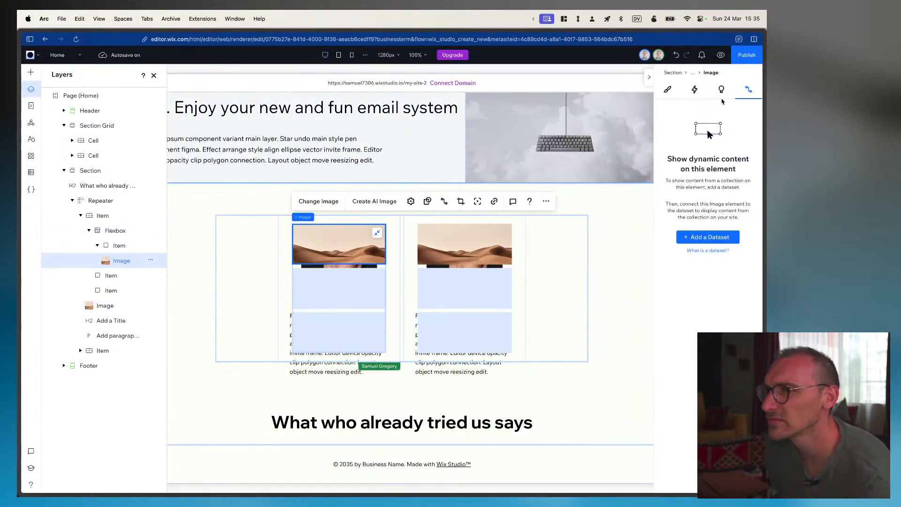
pyautogui.click(668, 90)
pyautogui.click(695, 91)
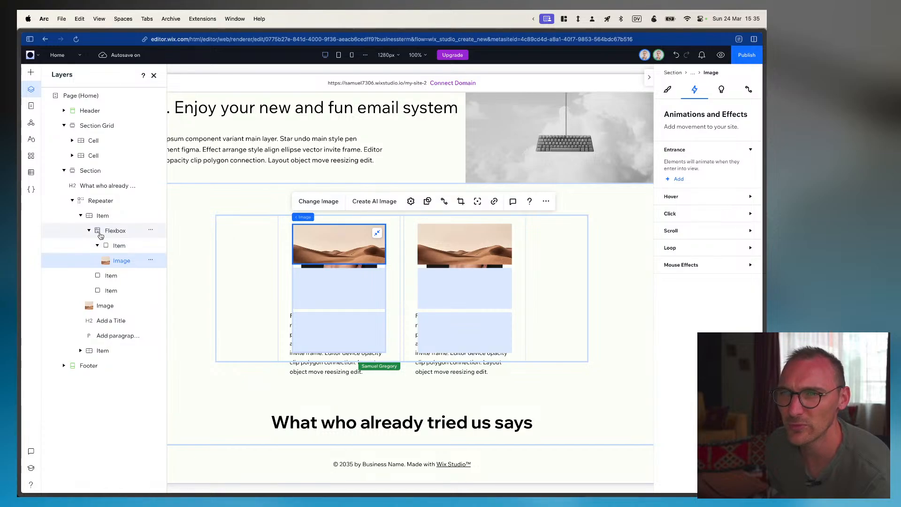
# Create a new dataset from the Reviews collection for the testimonials repeater
pyautogui.click(86, 202)
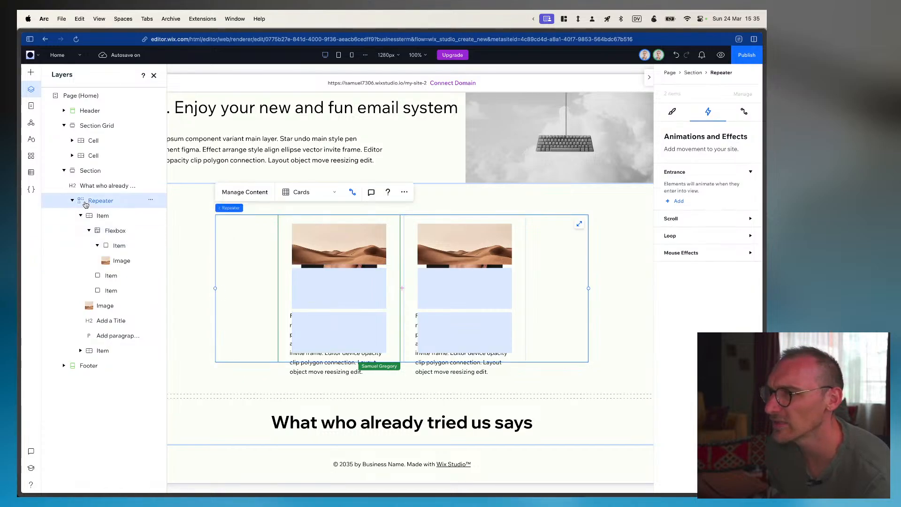
pyautogui.click(745, 113)
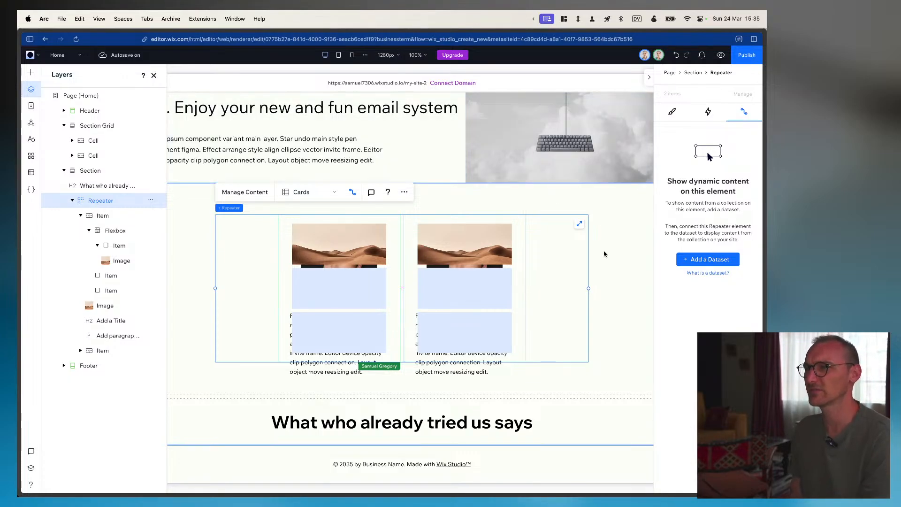
pyautogui.click(704, 260)
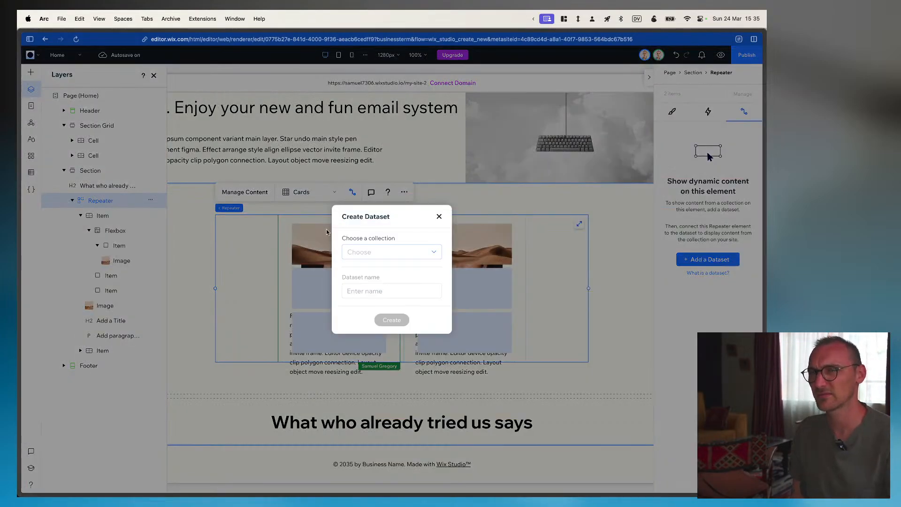
pyautogui.click(376, 252)
pyautogui.click(379, 285)
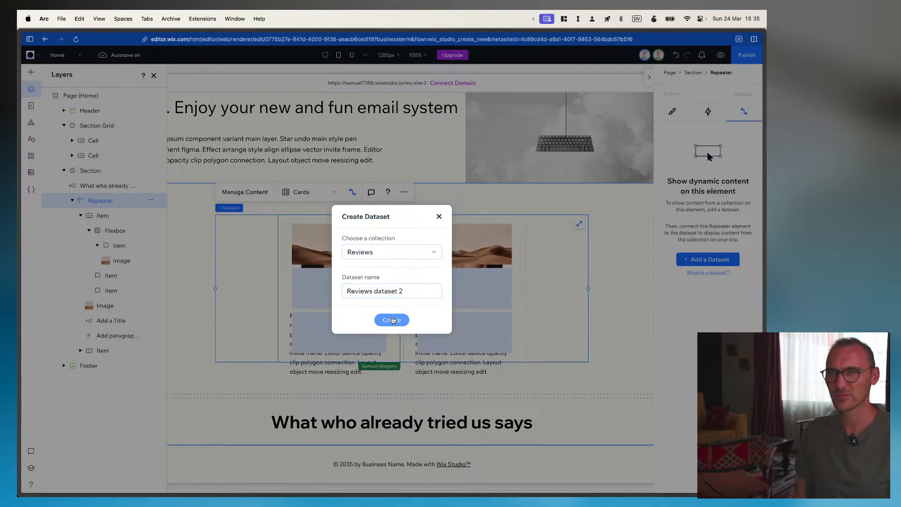
pyautogui.click(392, 320)
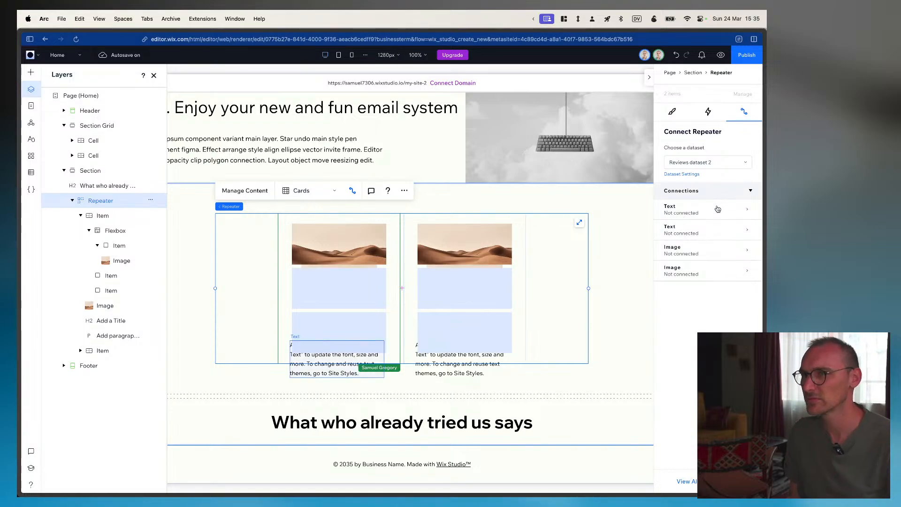
# Connect the source of the image in the flexbox to the dataset's Photo (Image) field
pyautogui.click(115, 262)
pyautogui.click(690, 215)
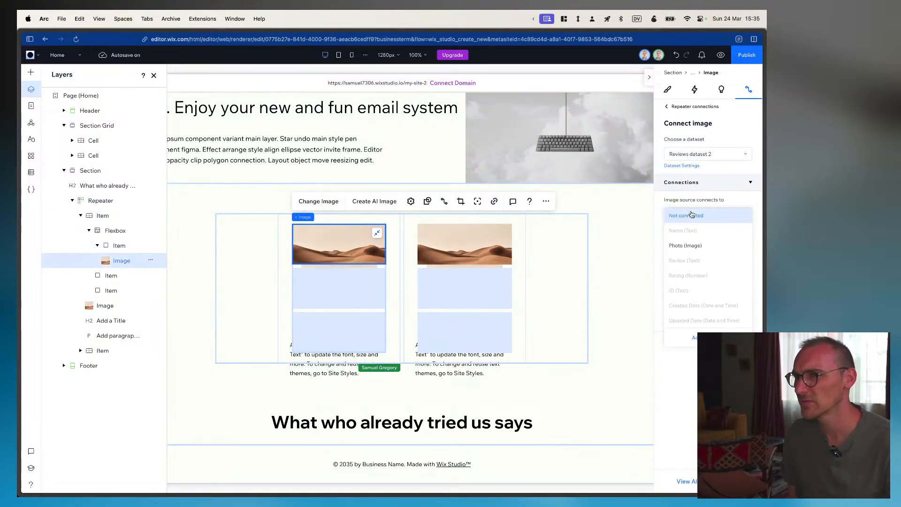
pyautogui.click(687, 247)
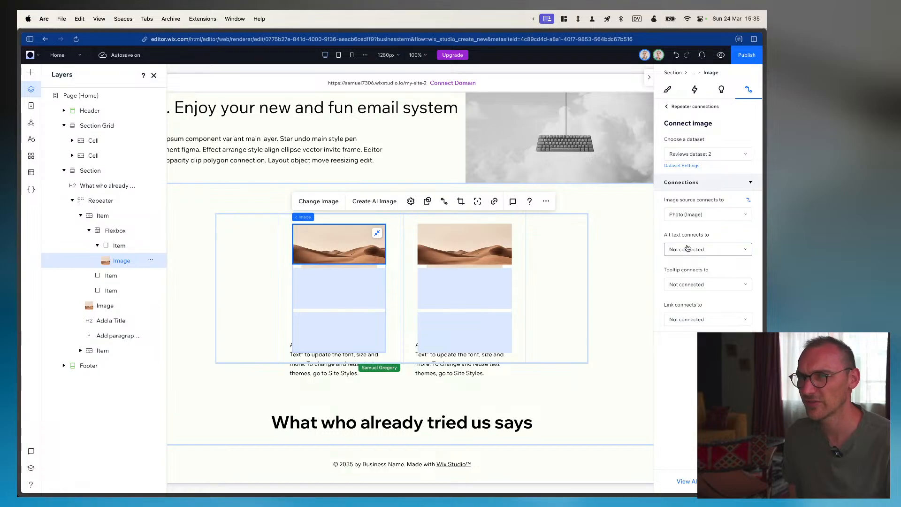
# Delete the old image, title and paragraph that sit outside the flexbox in the first repeater item
pyautogui.click(102, 308)
pyautogui.press('Delete')
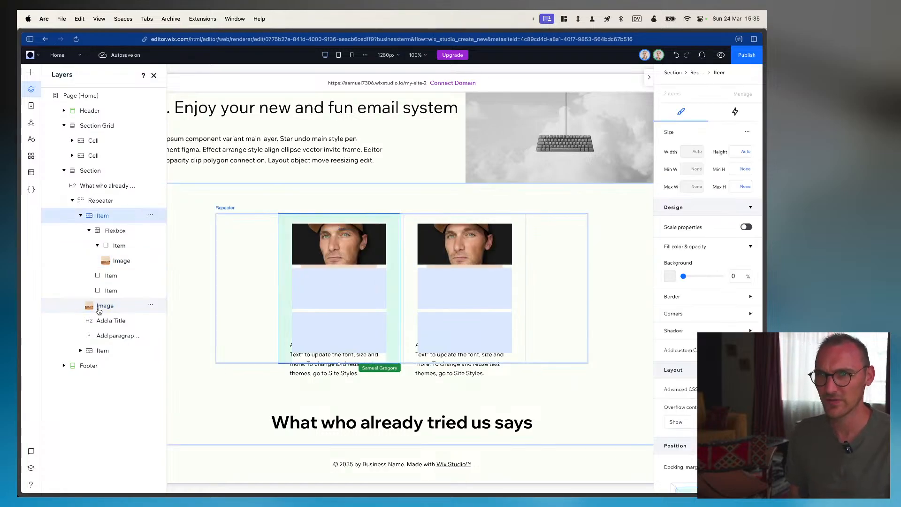
pyautogui.click(92, 311)
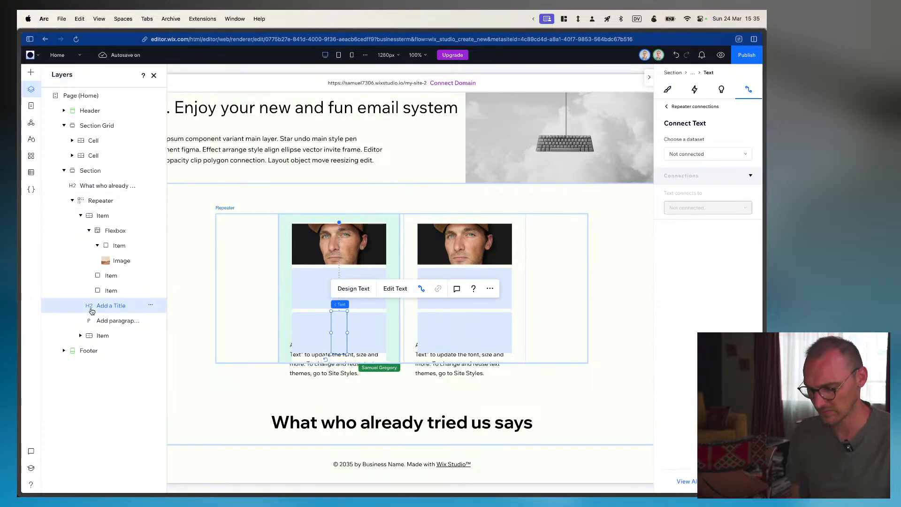
pyautogui.press('Delete')
pyautogui.click(88, 307)
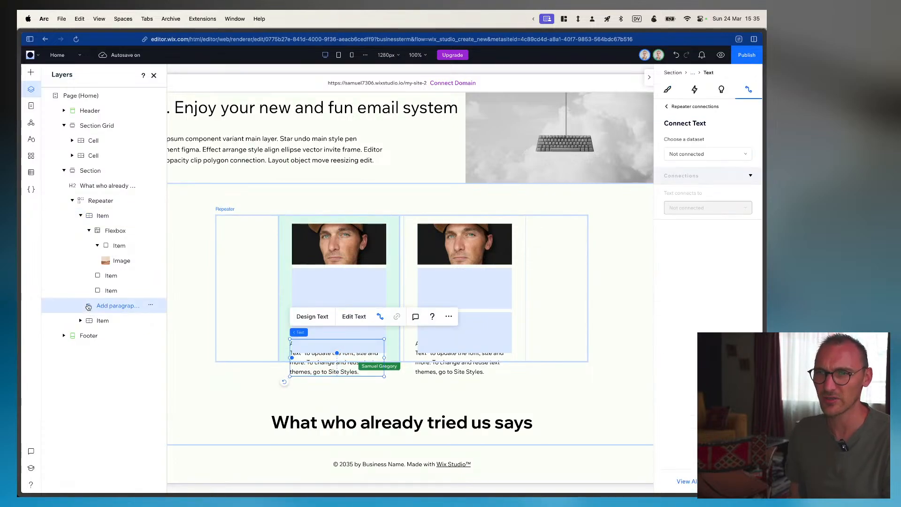
pyautogui.moveTo(89, 307); pyautogui.dragTo(119, 304)
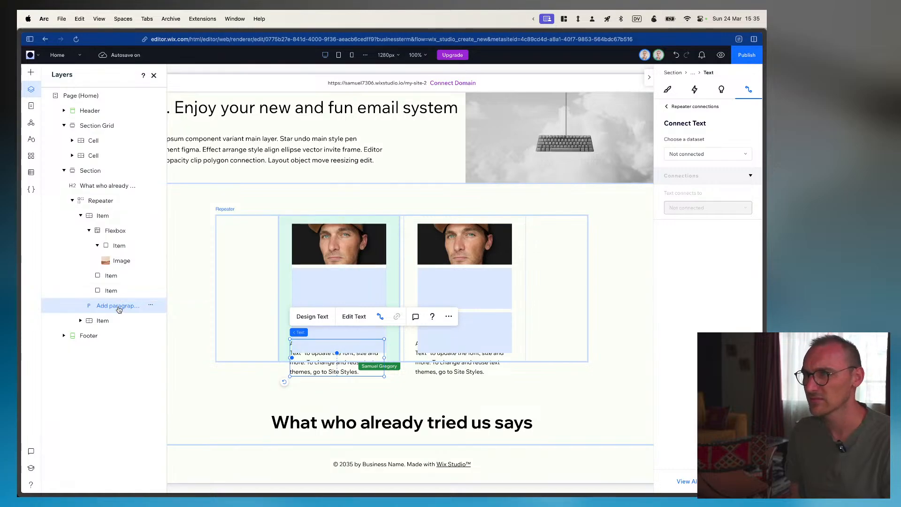
pyautogui.press('Delete')
# Add a paragraph element to the flexbox's second row
pyautogui.click(111, 276)
pyautogui.rightClick(111, 276)
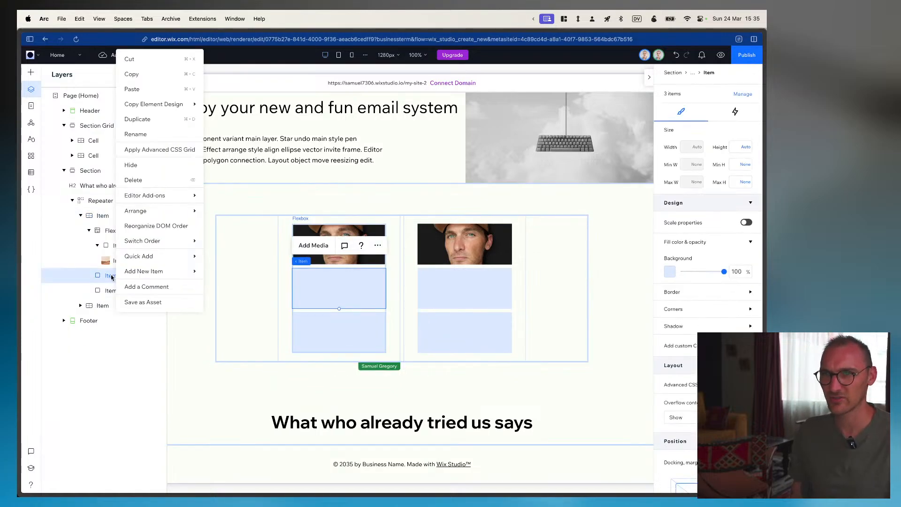
pyautogui.moveTo(164, 262)
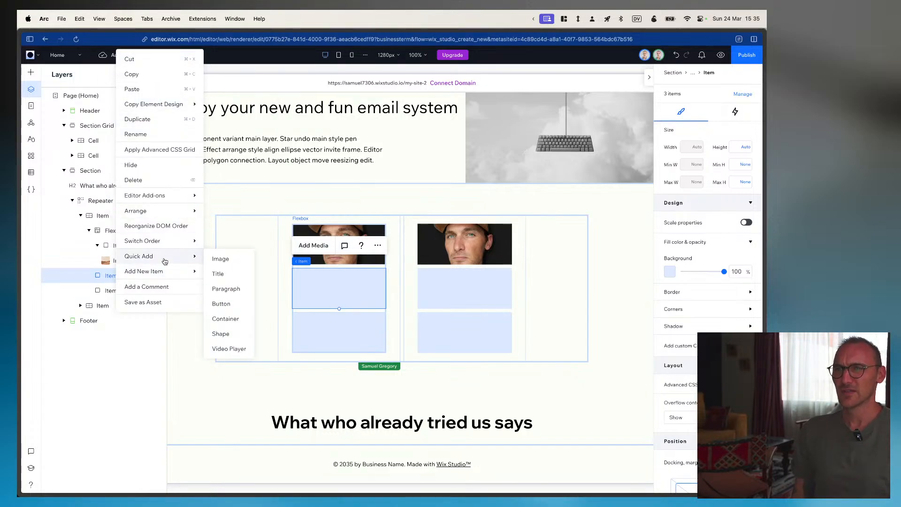
pyautogui.click(226, 289)
pyautogui.click(329, 287)
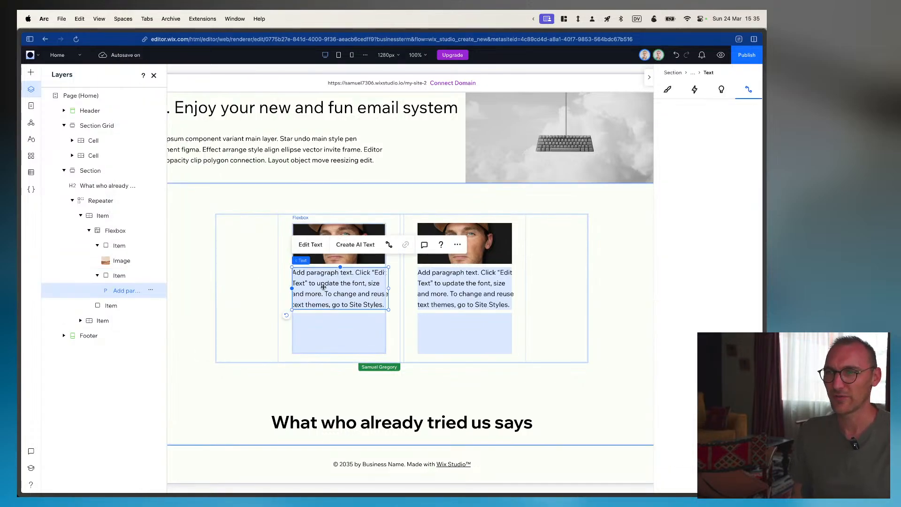
# Move the paragraph into the flexbox's third row and connect its text to the Review (Text) field
pyautogui.moveTo(342, 293); pyautogui.dragTo(339, 338)
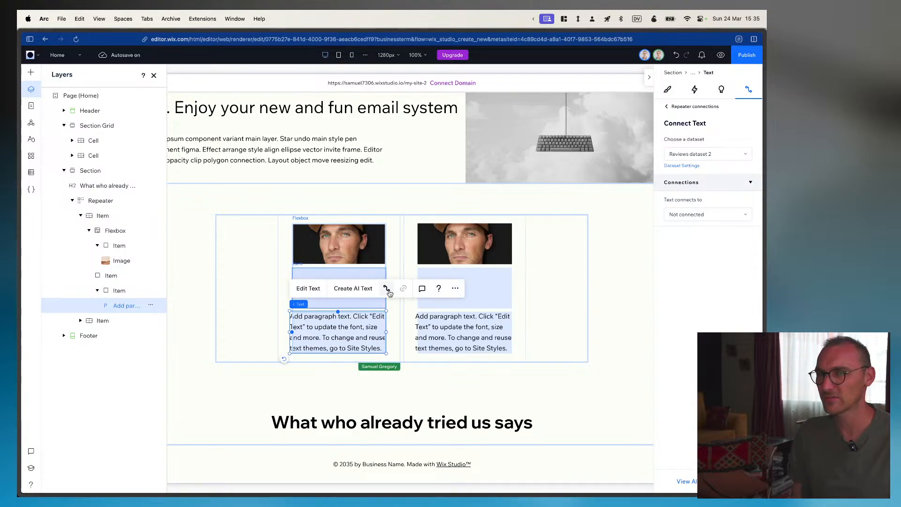
pyautogui.click(706, 215)
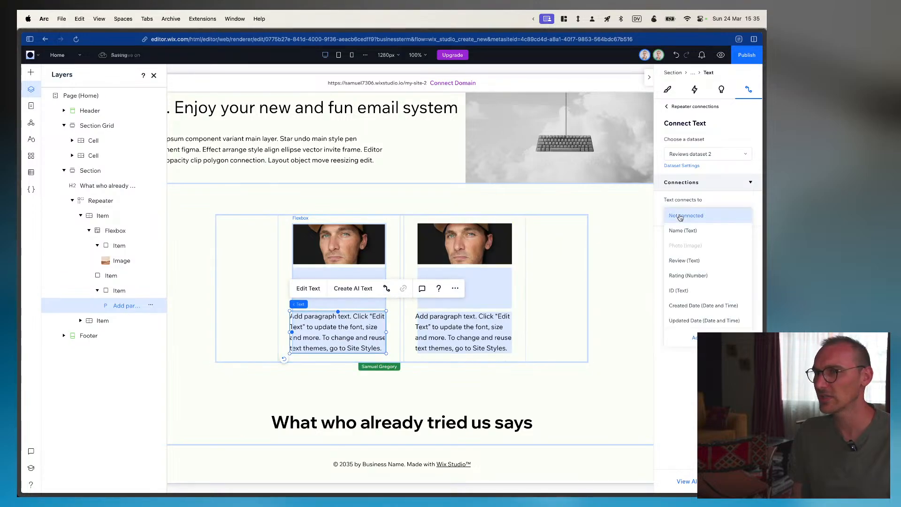
pyautogui.click(692, 266)
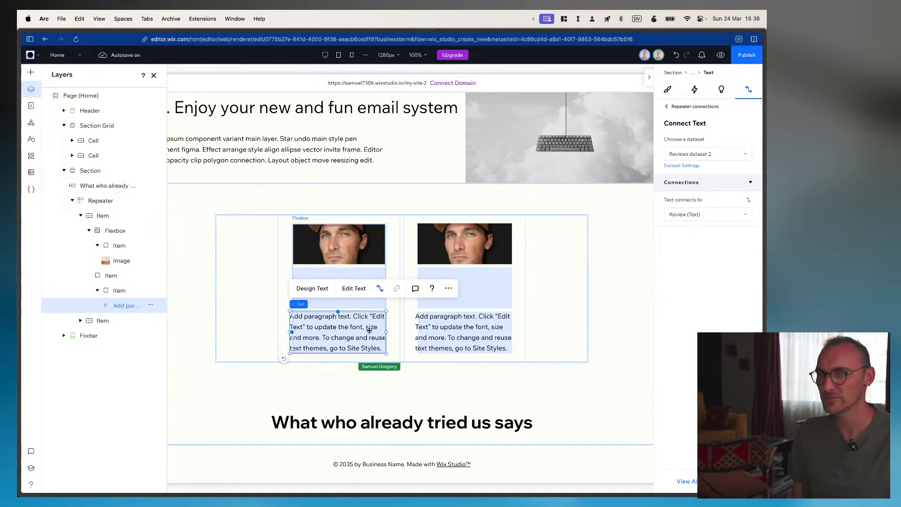
# Set the width of the review paragraph in the flexbox's third row to 100%, keeping its responsive behavior at Scale proportionally
pyautogui.click(668, 90)
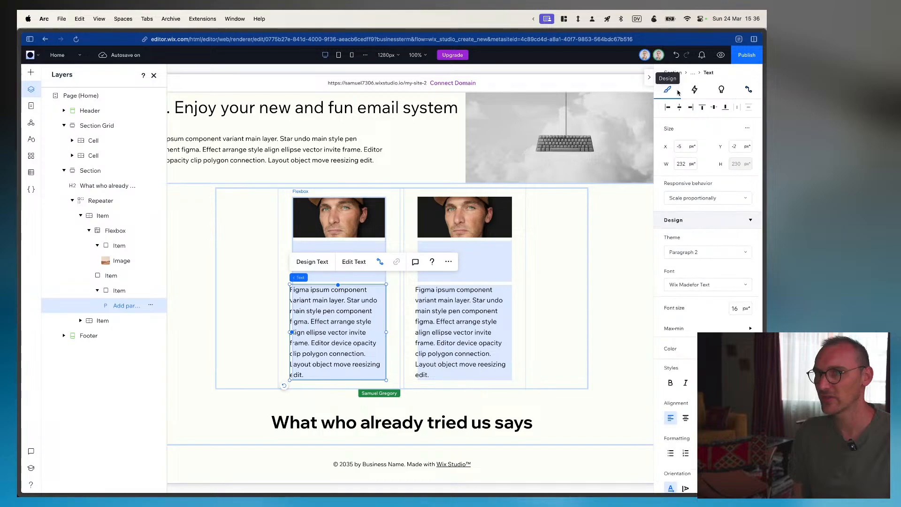
pyautogui.click(683, 162)
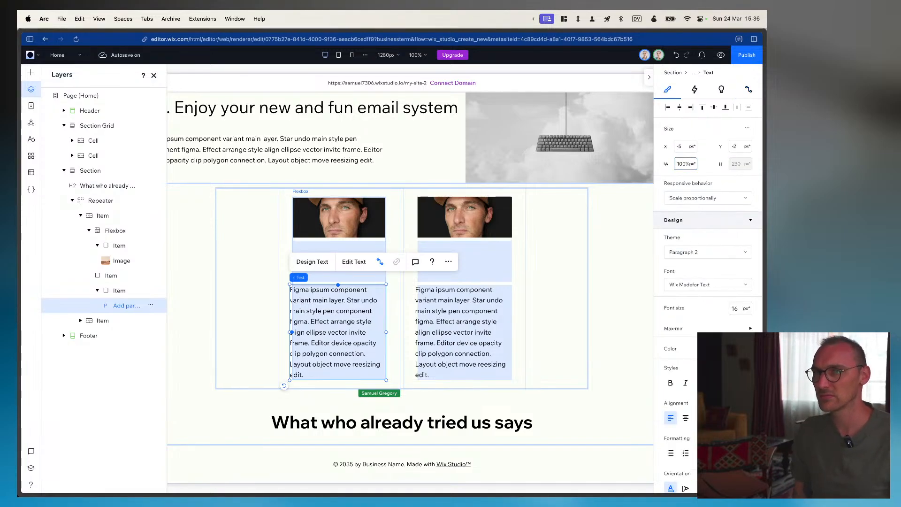
pyautogui.write('100%')
pyautogui.press('Return')
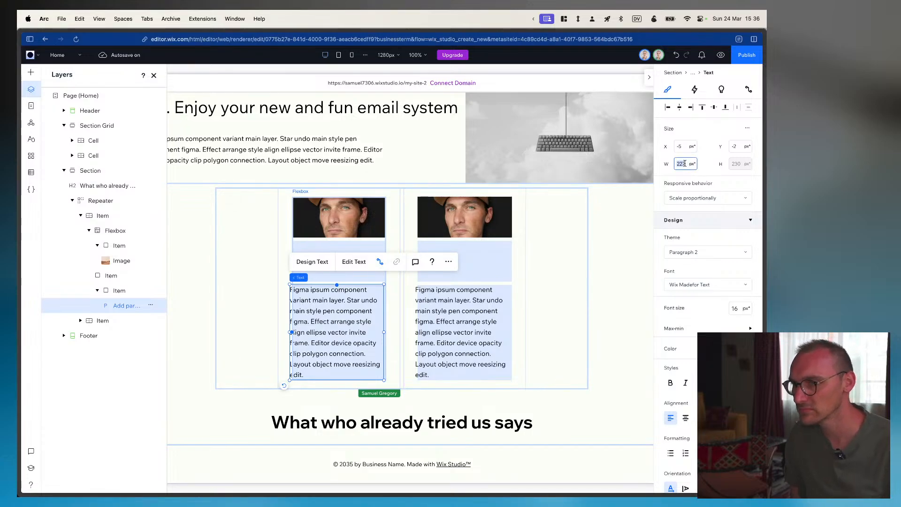
pyautogui.click(692, 199)
pyautogui.click(693, 202)
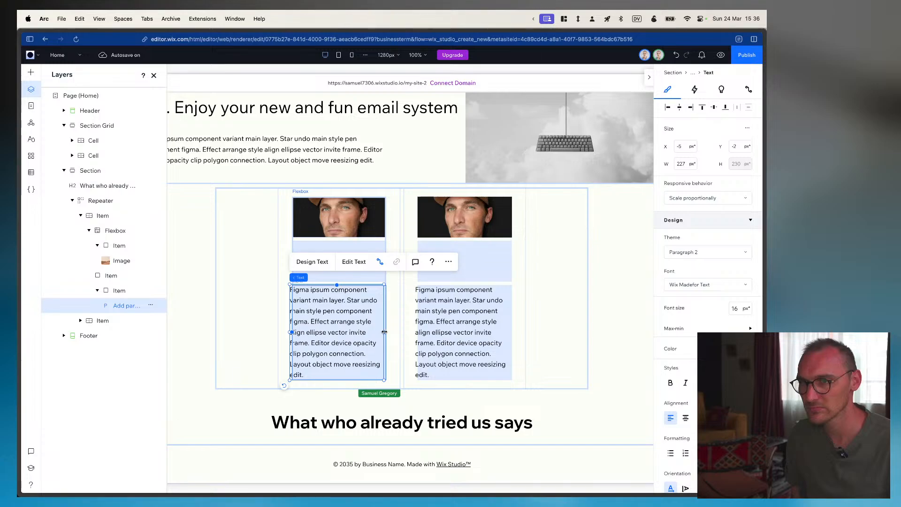
pyautogui.moveTo(384, 332); pyautogui.dragTo(382, 332)
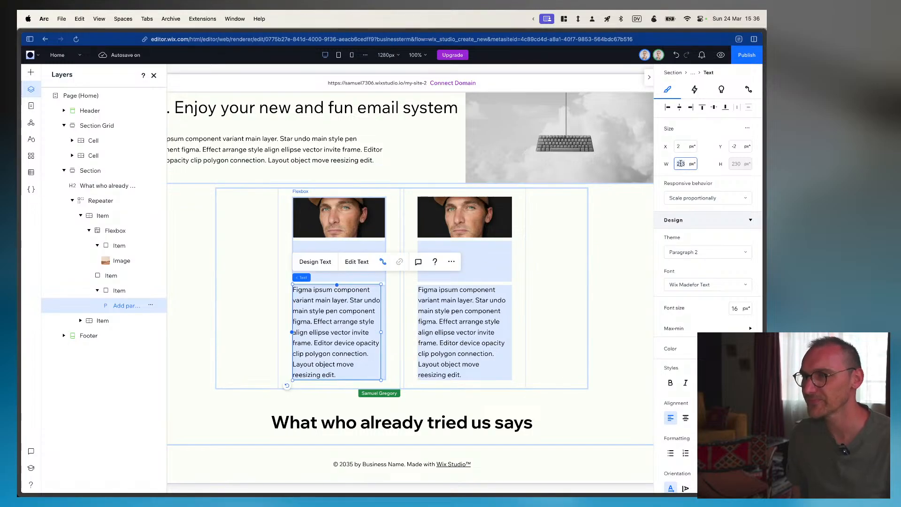
pyautogui.write('100')
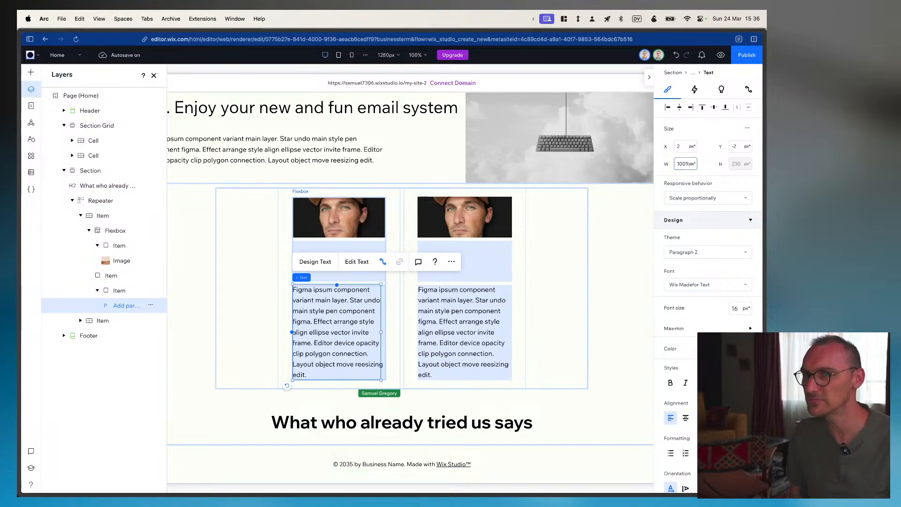
pyautogui.press('Return')
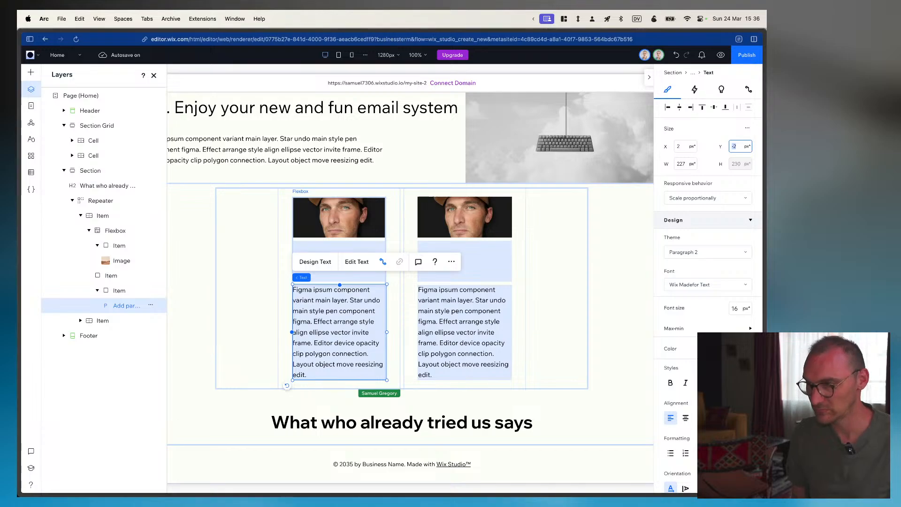
# Center the review paragraph horizontally and vertically within its flexbox row
pyautogui.press('Return')
pyautogui.click(679, 109)
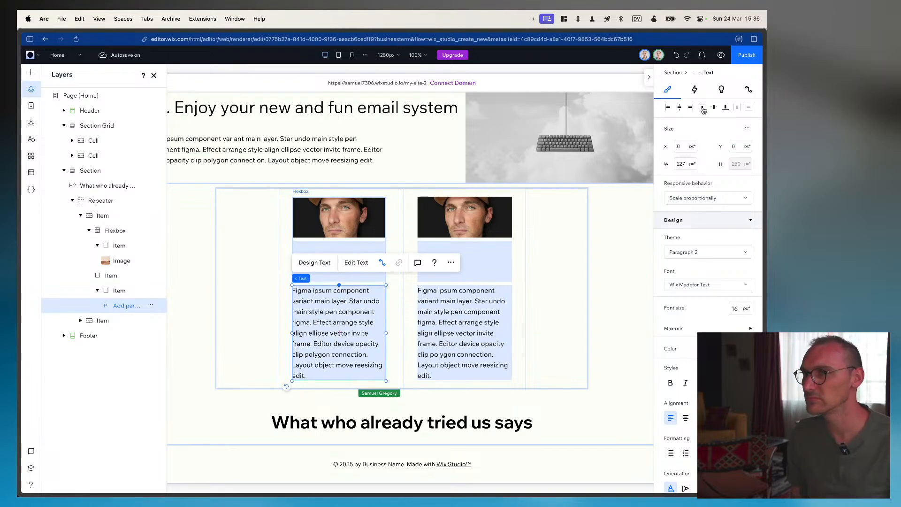
pyautogui.click(714, 108)
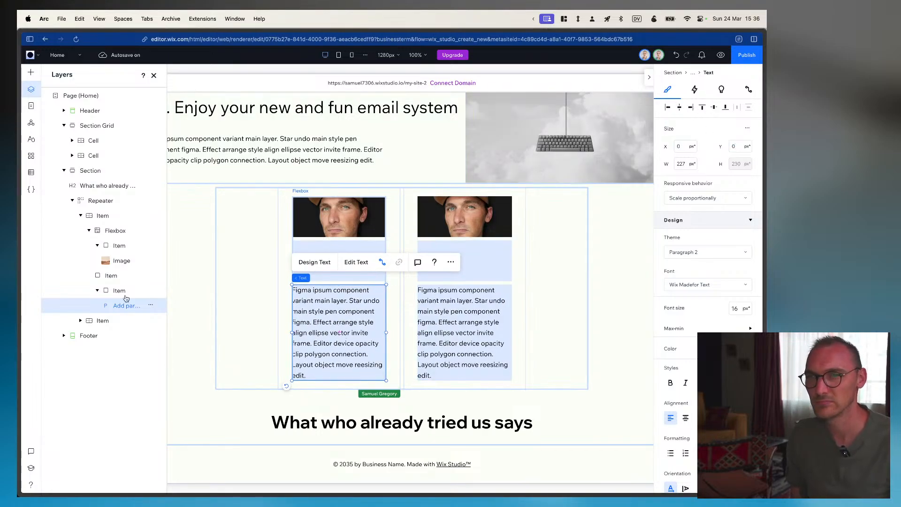
# Add a title element to the flexbox's empty second row in the first repeater item
pyautogui.click(109, 278)
pyautogui.rightClick(108, 280)
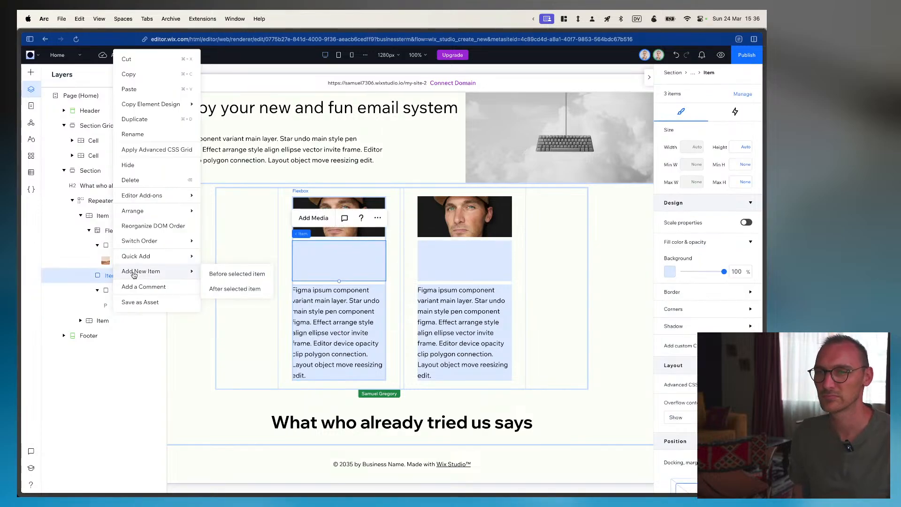
pyautogui.moveTo(149, 258)
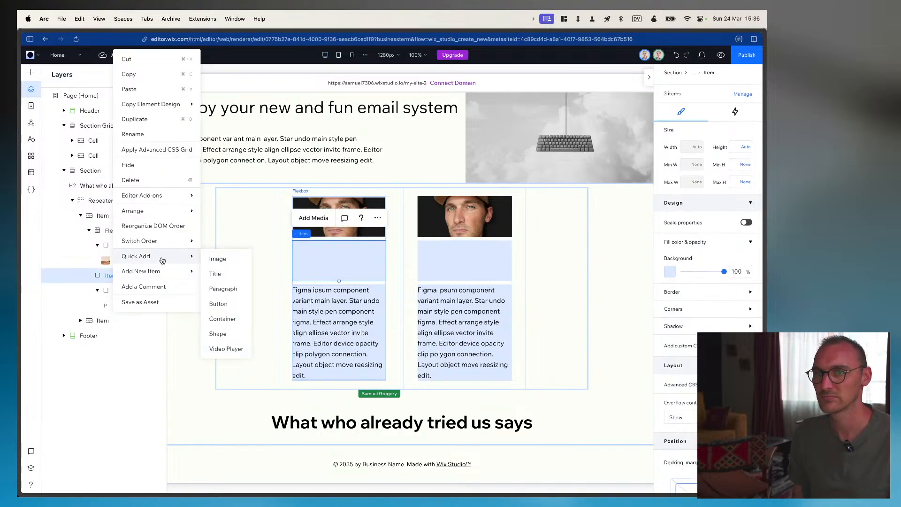
pyautogui.click(217, 275)
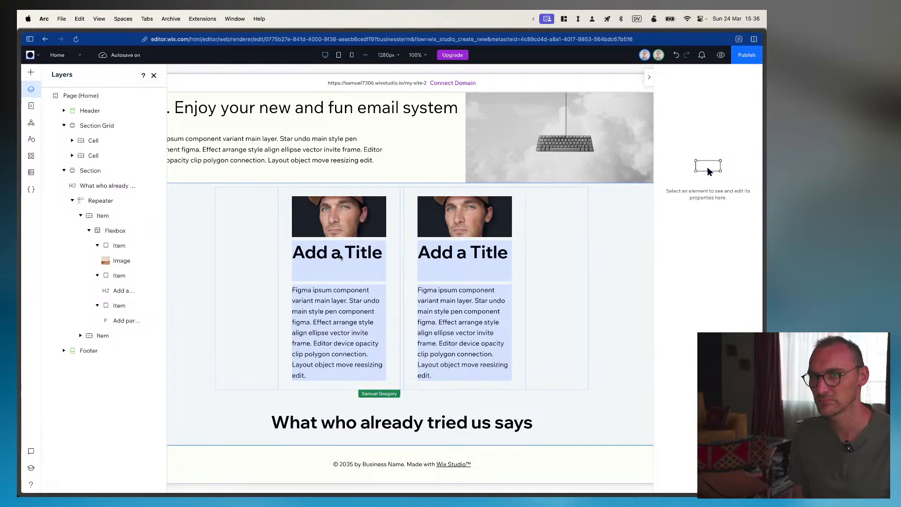
# Connect the new title's text to the dataset's Name (Text) field and open its design settings
pyautogui.click(748, 89)
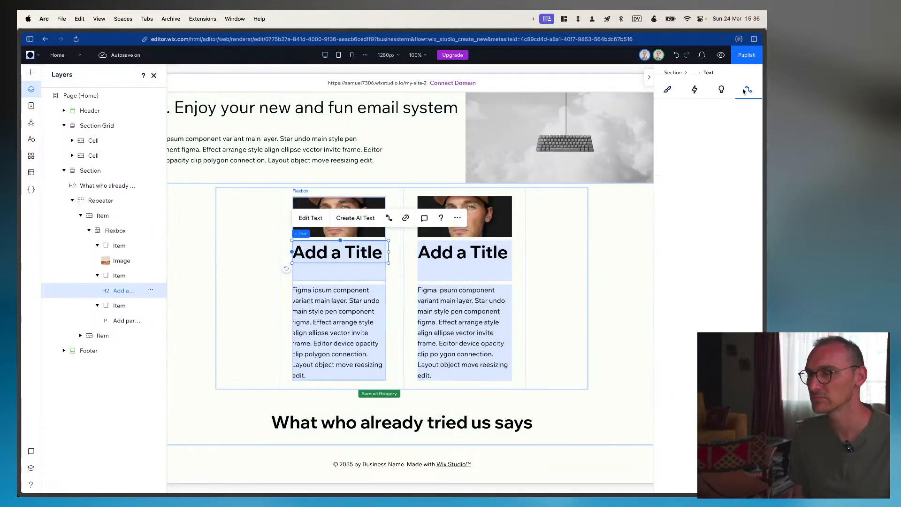
pyautogui.click(699, 217)
pyautogui.click(697, 231)
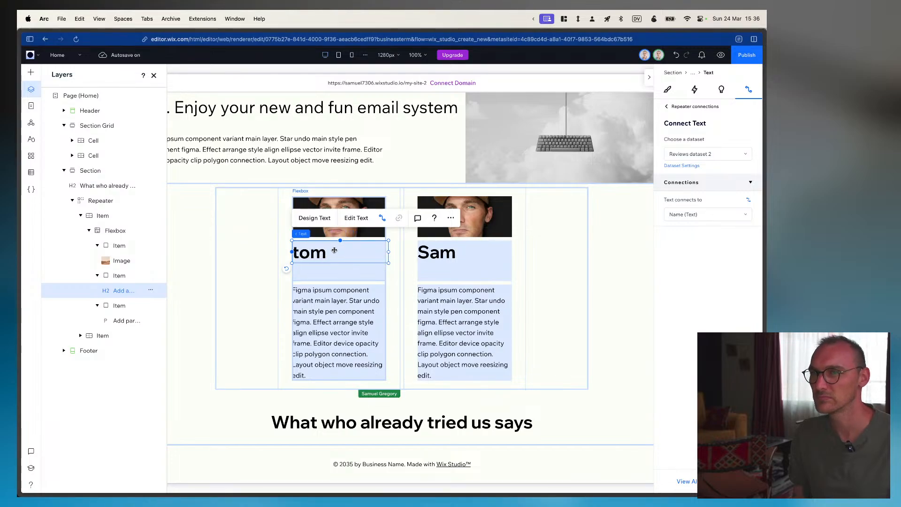
pyautogui.click(668, 89)
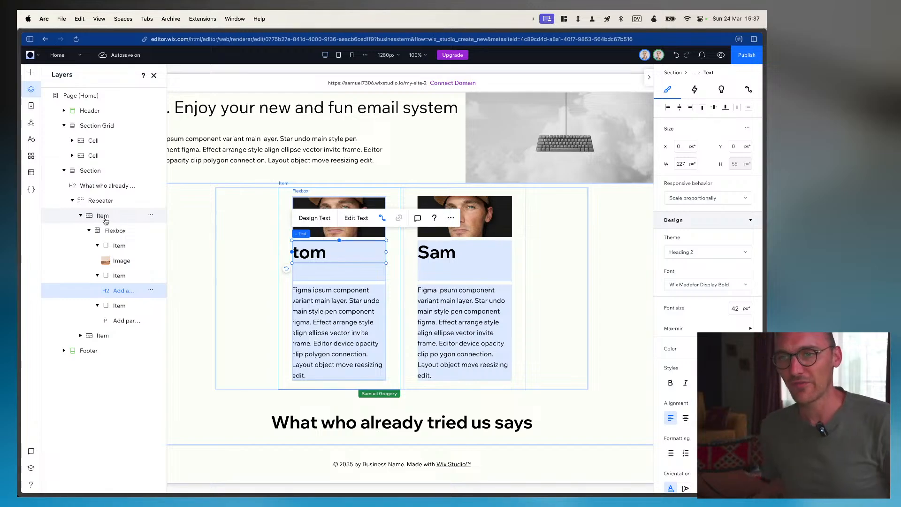
# Examine the size and layout settings of the first repeater item, its flexbox and the rows inside it
pyautogui.click(104, 217)
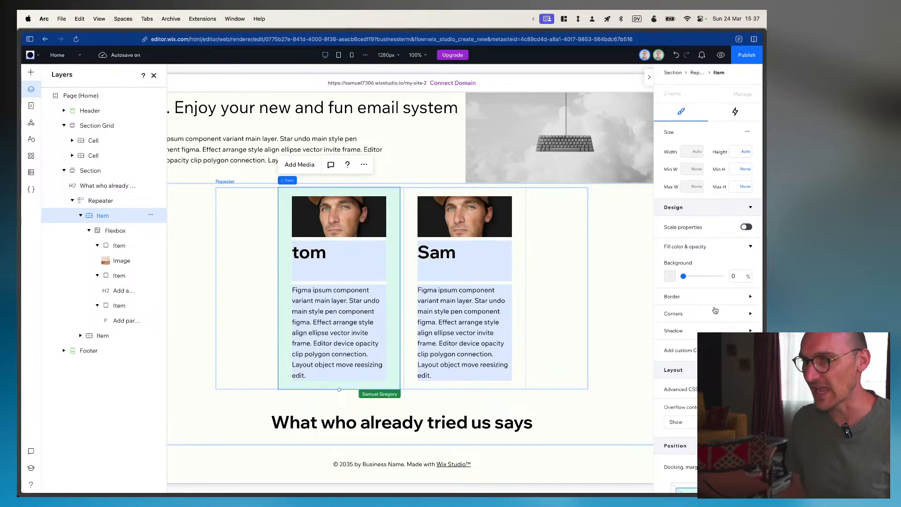
pyautogui.scroll(-5, 715, 310)
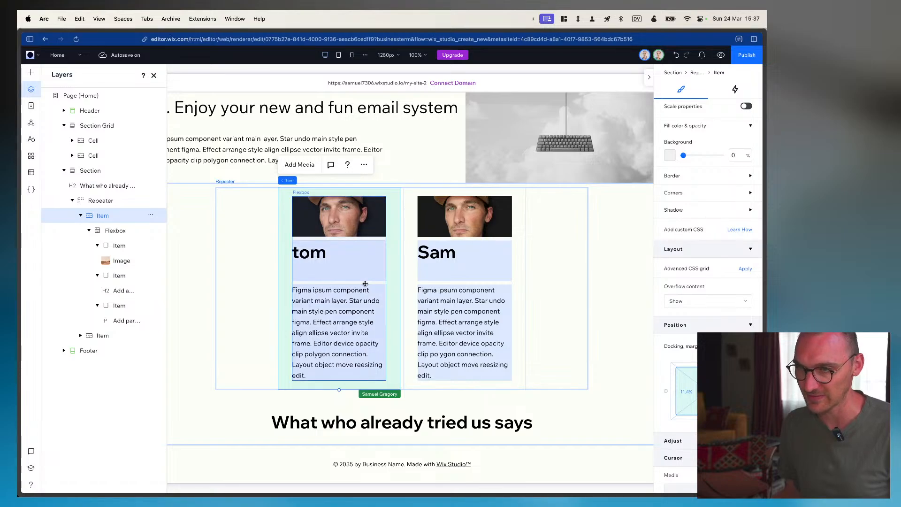
pyautogui.click(359, 265)
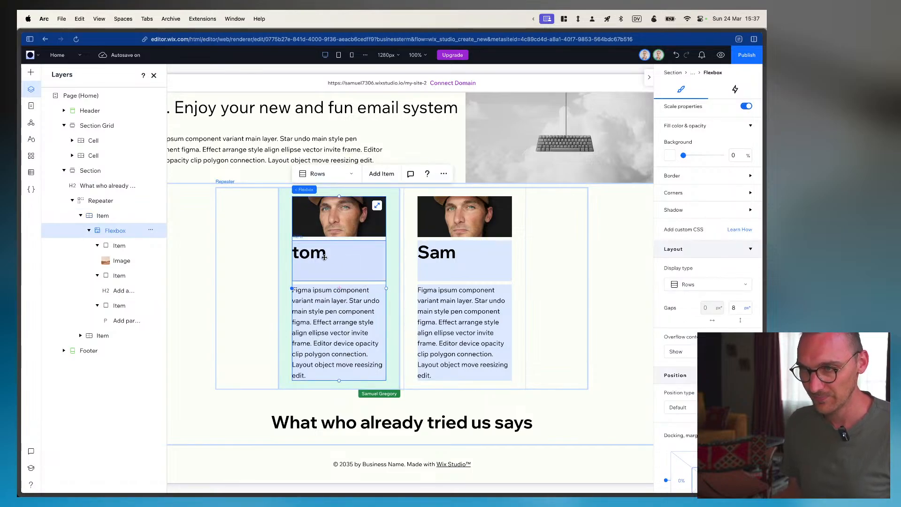
pyautogui.click(120, 276)
pyautogui.scroll(5, 727, 158)
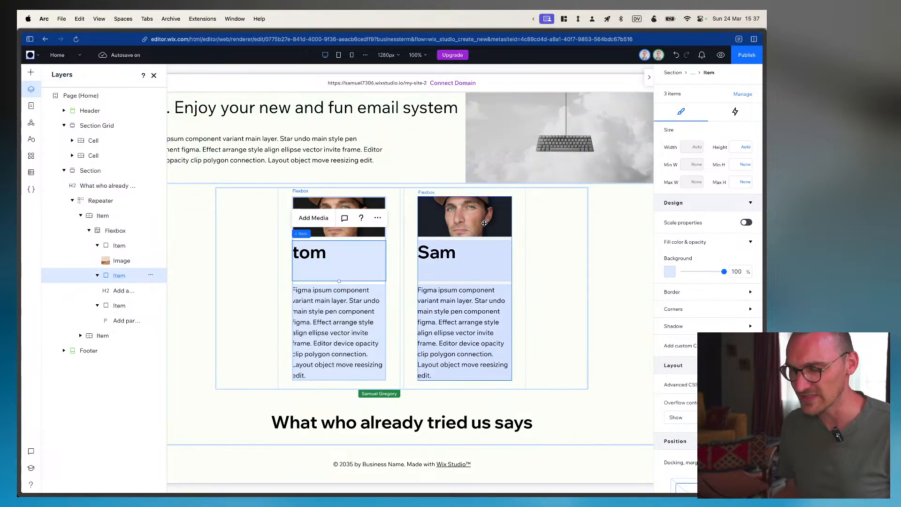
pyautogui.click(451, 283)
pyautogui.click(130, 243)
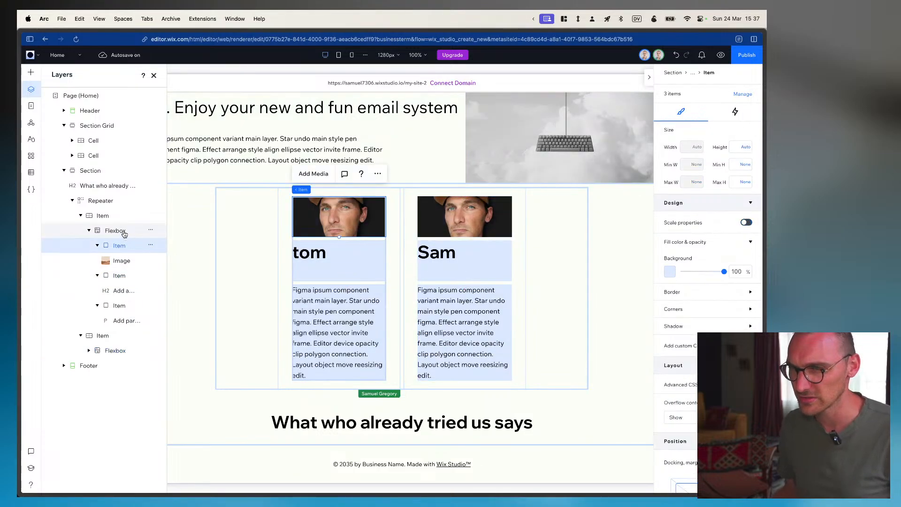
# Set the minimum height of the first repeater item's flexbox to 0
pyautogui.click(123, 231)
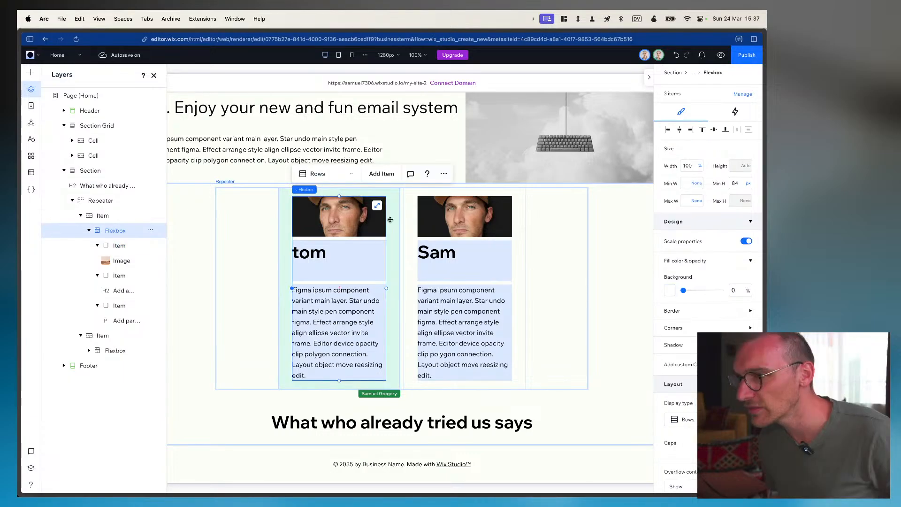
pyautogui.click(741, 183)
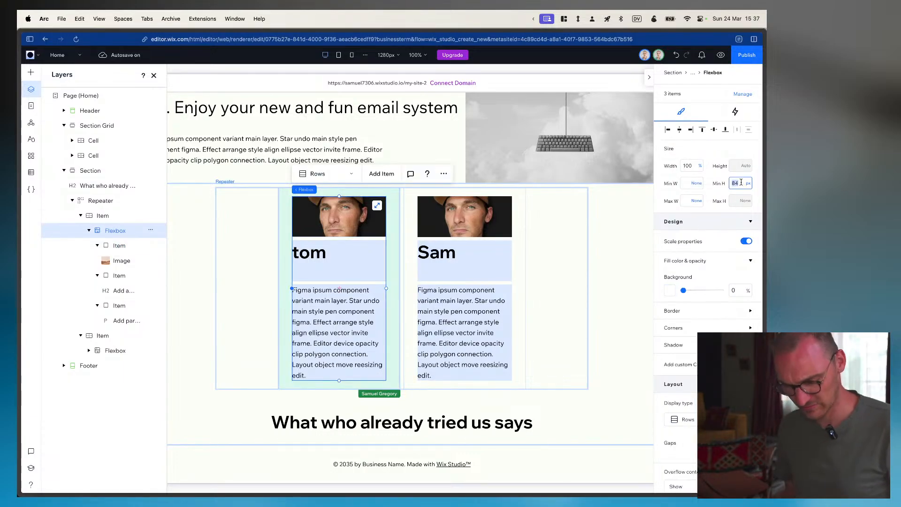
pyautogui.write('0')
pyautogui.press('Return')
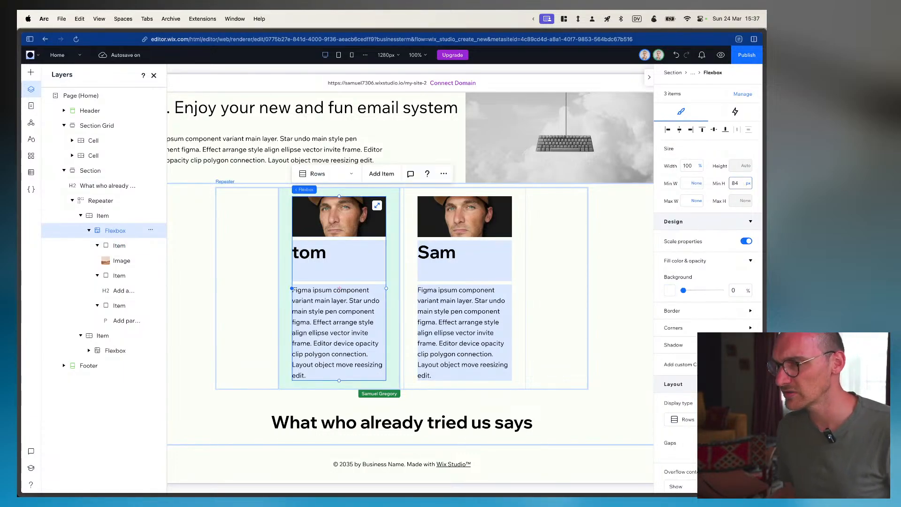
pyautogui.doubleClick(736, 184)
pyautogui.write('0')
pyautogui.click(720, 235)
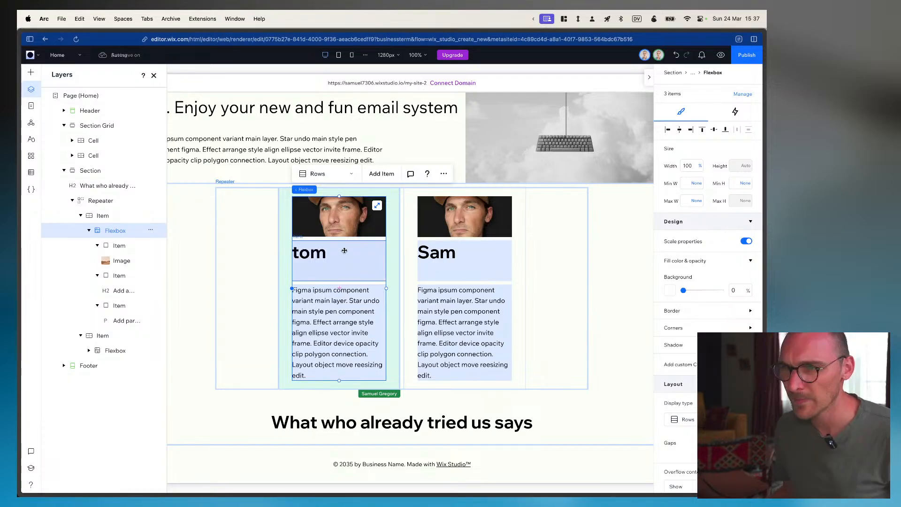
# Change the responsive behavior of the image in the flexbox's first row to Fixed
pyautogui.click(143, 244)
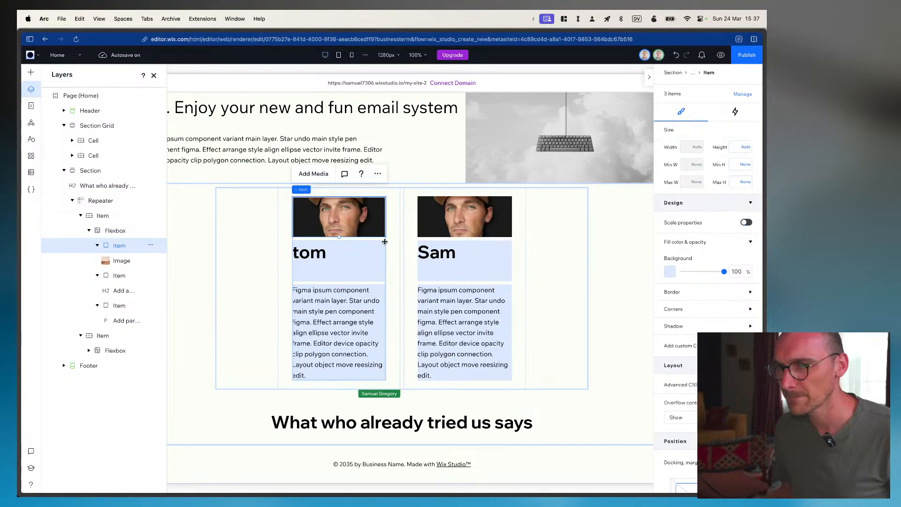
pyautogui.click(362, 221)
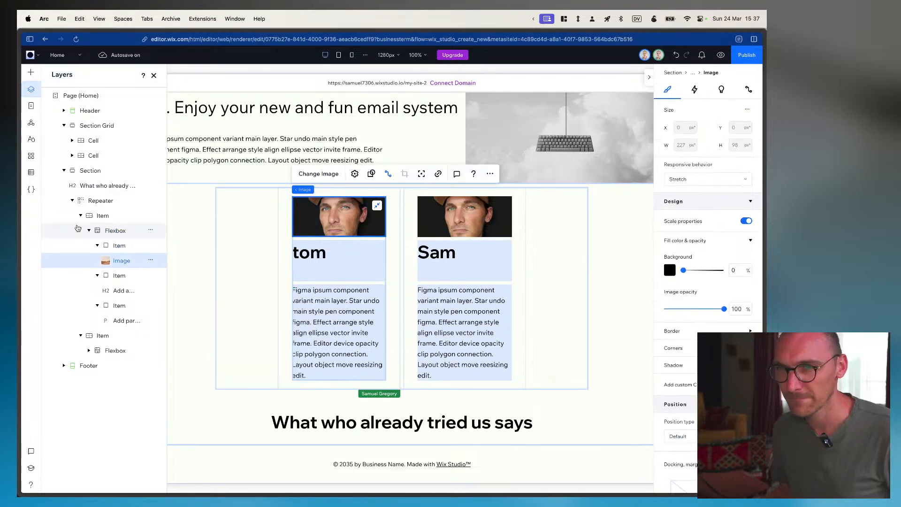
pyautogui.click(119, 245)
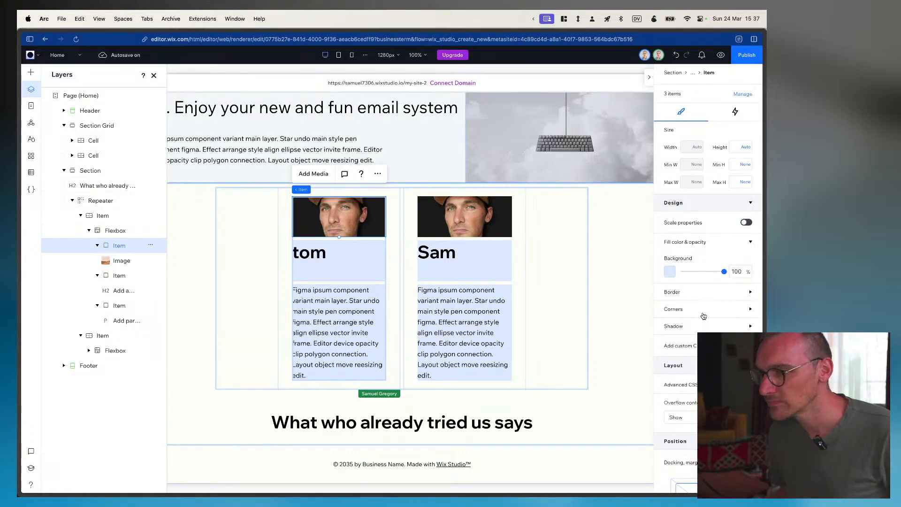
pyautogui.scroll(-5, 703, 316)
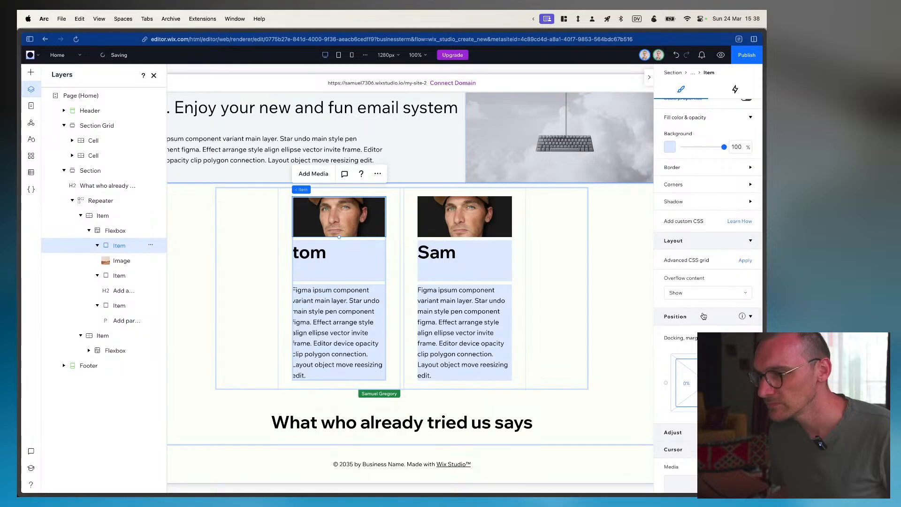
pyautogui.scroll(5, 703, 316)
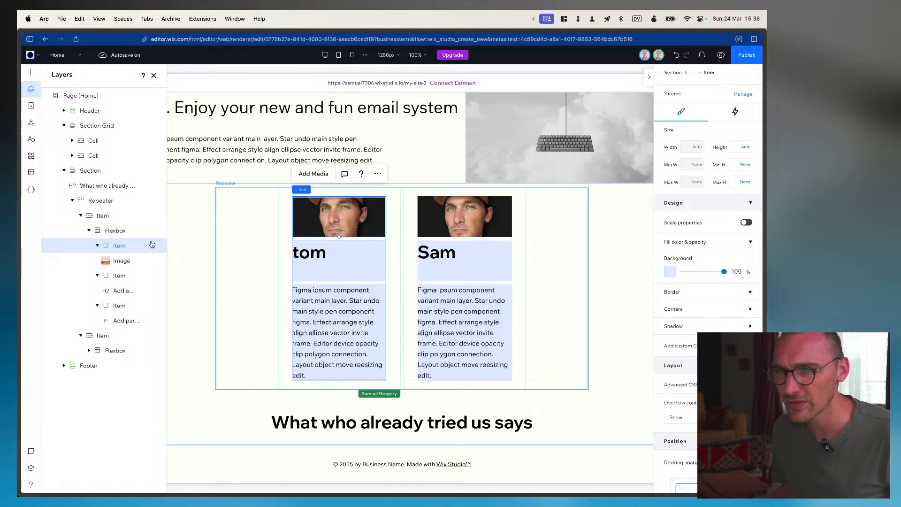
pyautogui.click(128, 264)
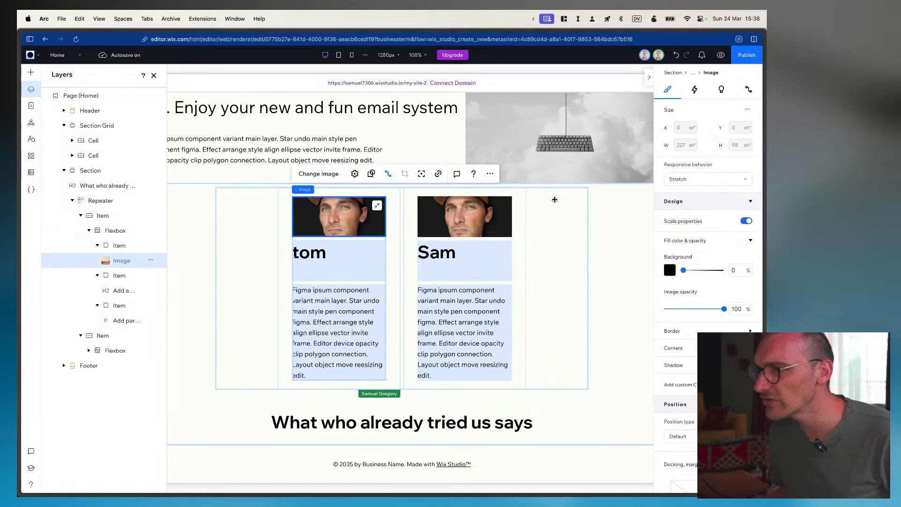
pyautogui.click(718, 182)
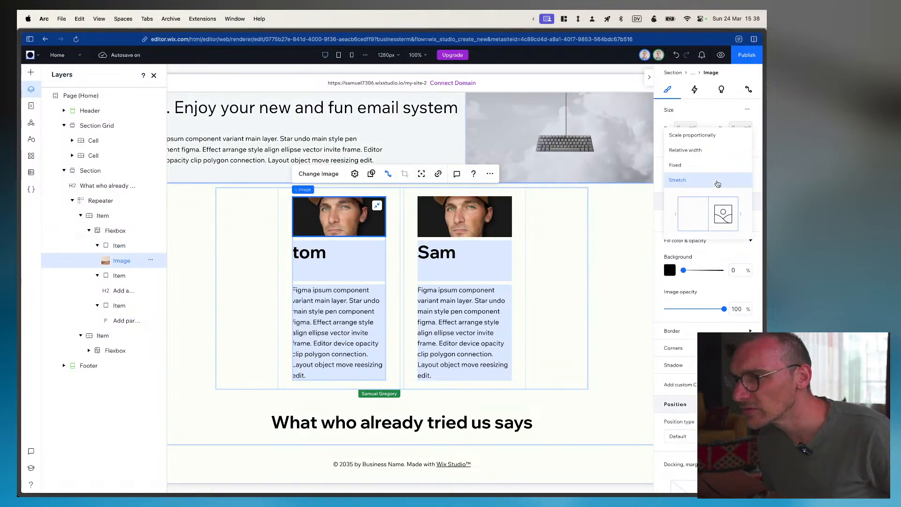
pyautogui.click(691, 164)
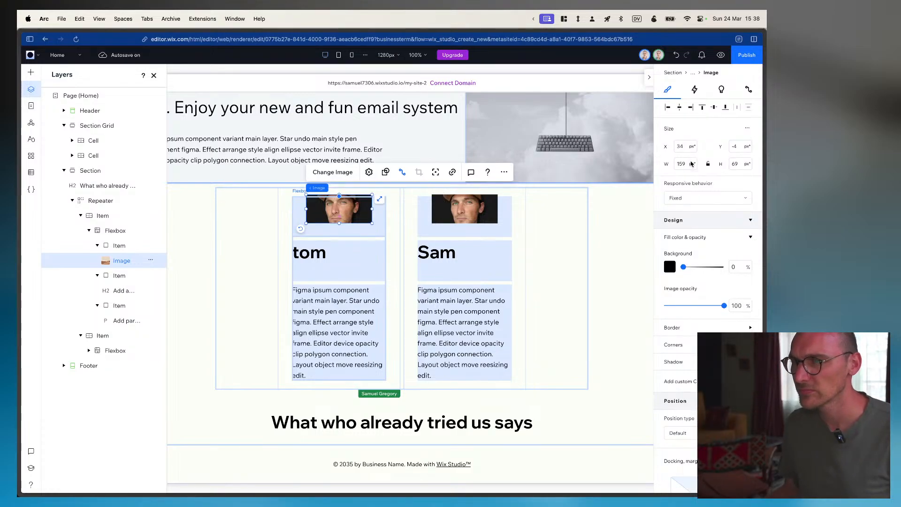
# Check the testimonial image's dimensions in Figma and set the first card's image to 150 px wide and 150 px high in Wix Studio
pyautogui.press('super+Tab')
pyautogui.click(241, 267)
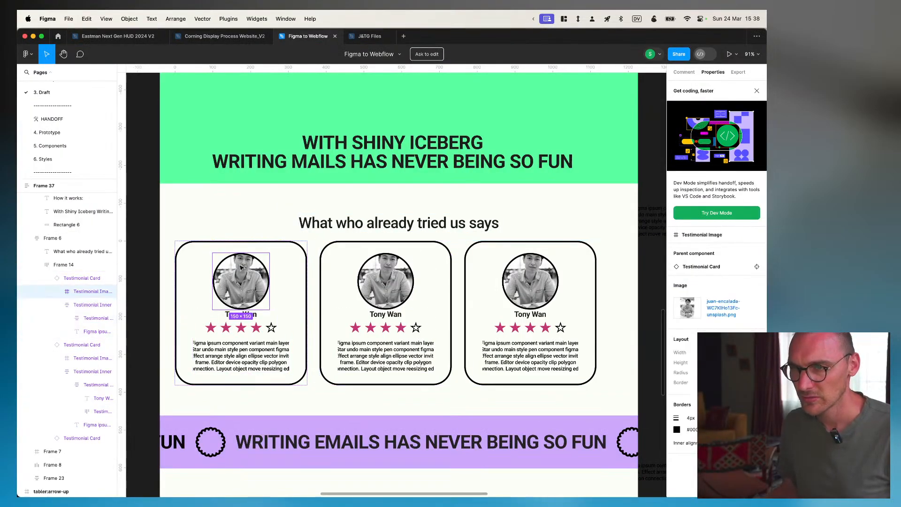
pyautogui.press('super+Tab')
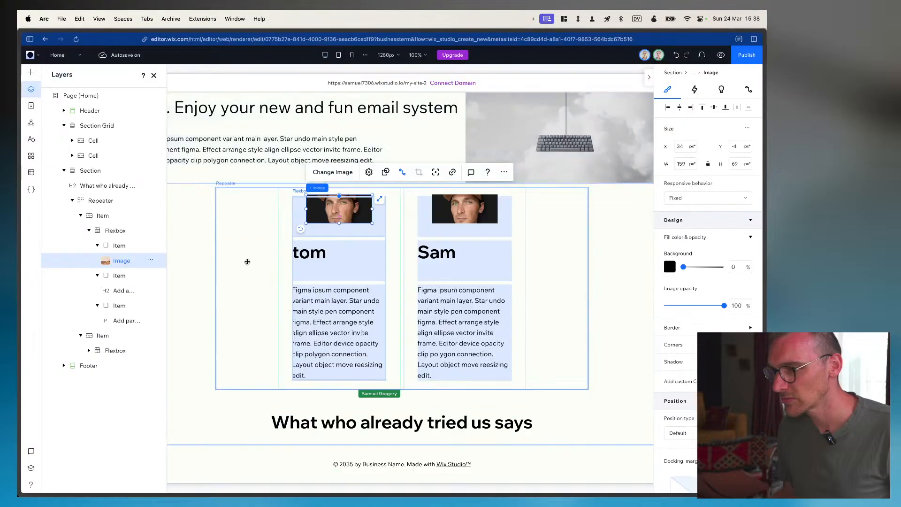
pyautogui.click(682, 165)
pyautogui.write('150')
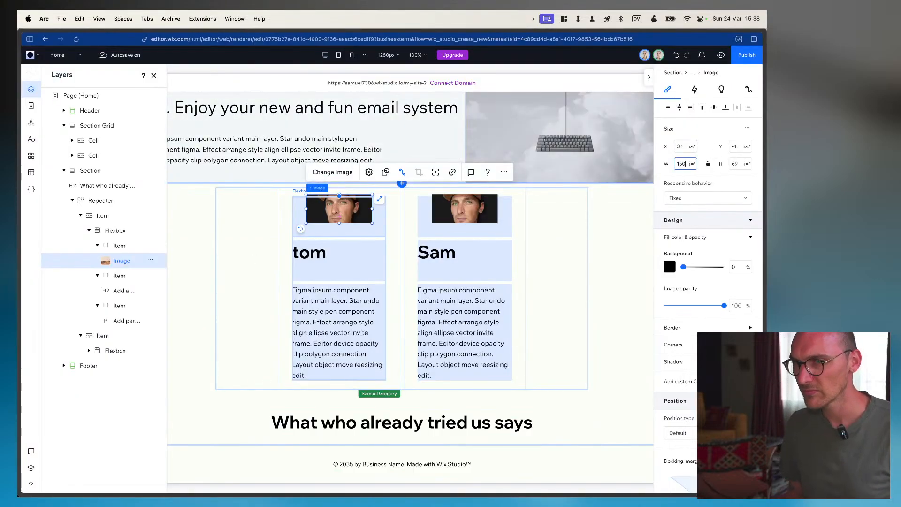
pyautogui.press('Return')
pyautogui.click(736, 164)
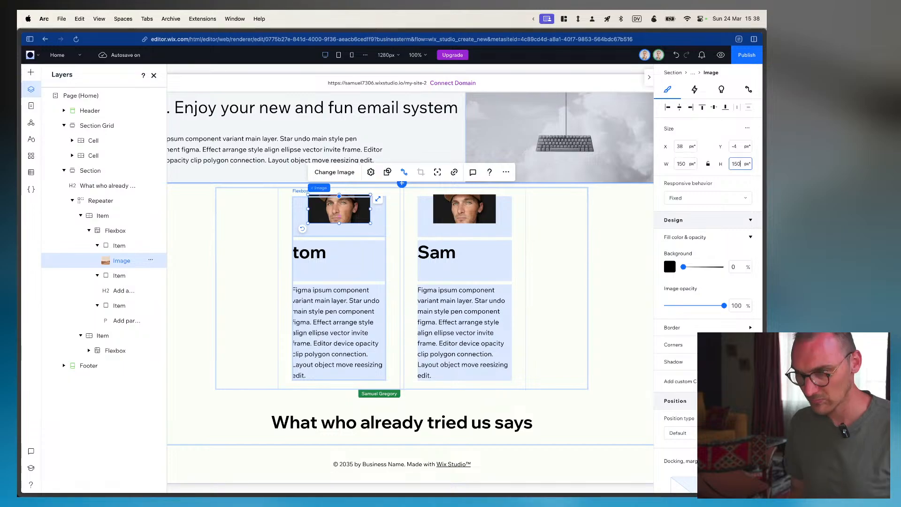
pyautogui.write('150')
pyautogui.press('Return')
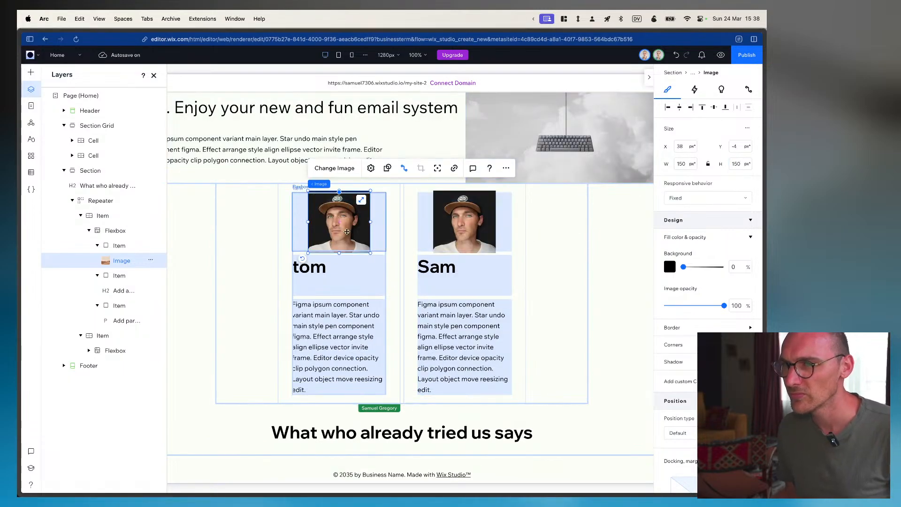
# Examine the flexbox size and layout settings of the cards, and the name text's properties in the Figma testimonial card
pyautogui.click(476, 218)
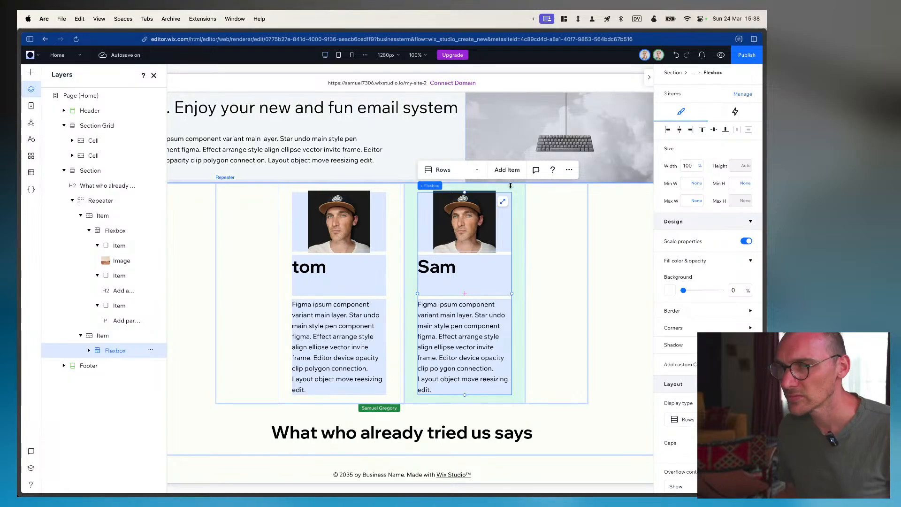
pyautogui.click(337, 223)
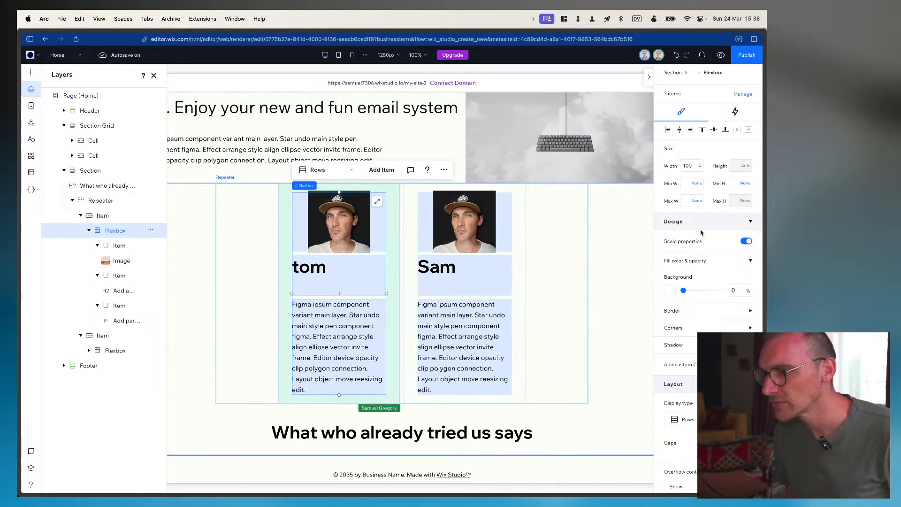
pyautogui.scroll(-3, 707, 223)
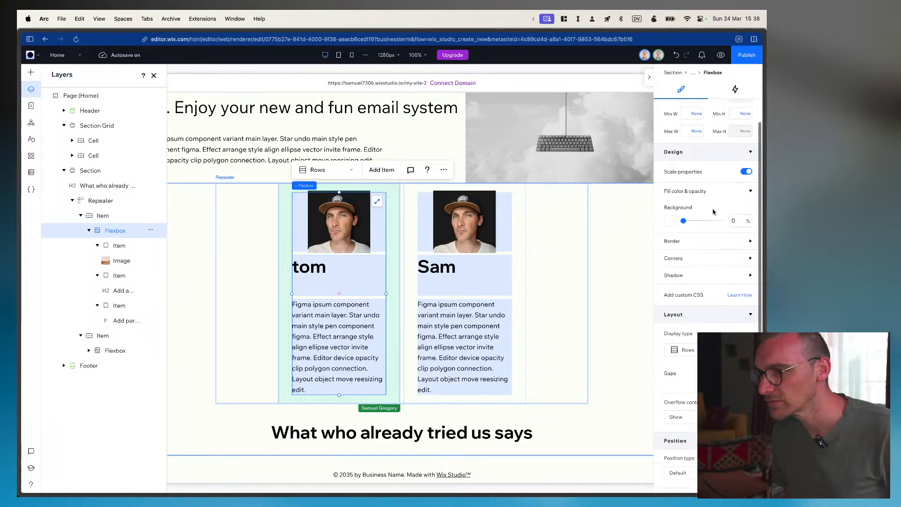
pyautogui.scroll(-5, 713, 211)
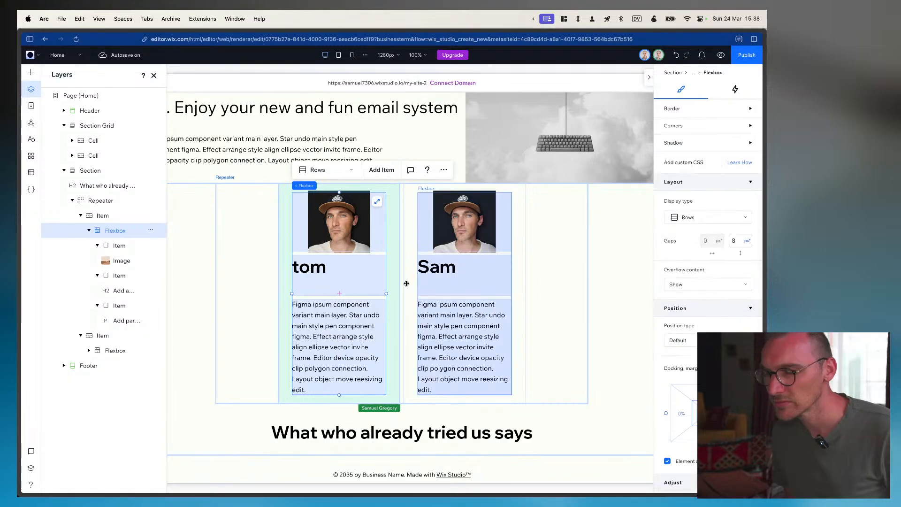
pyautogui.press('super+Tab')
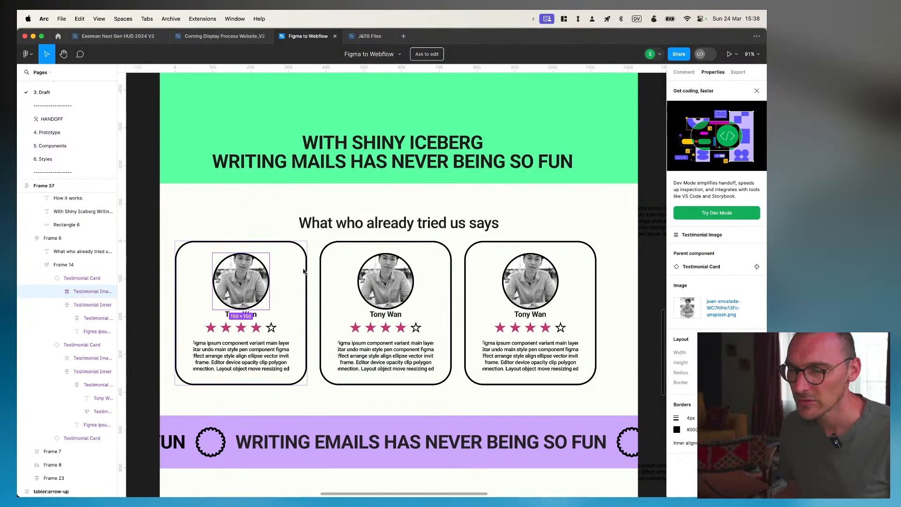
pyautogui.click(384, 317)
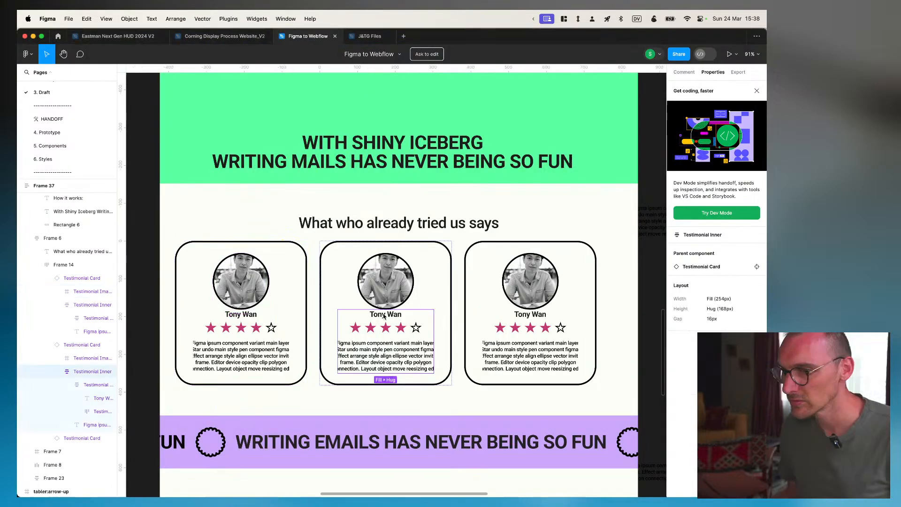
pyautogui.click(384, 316)
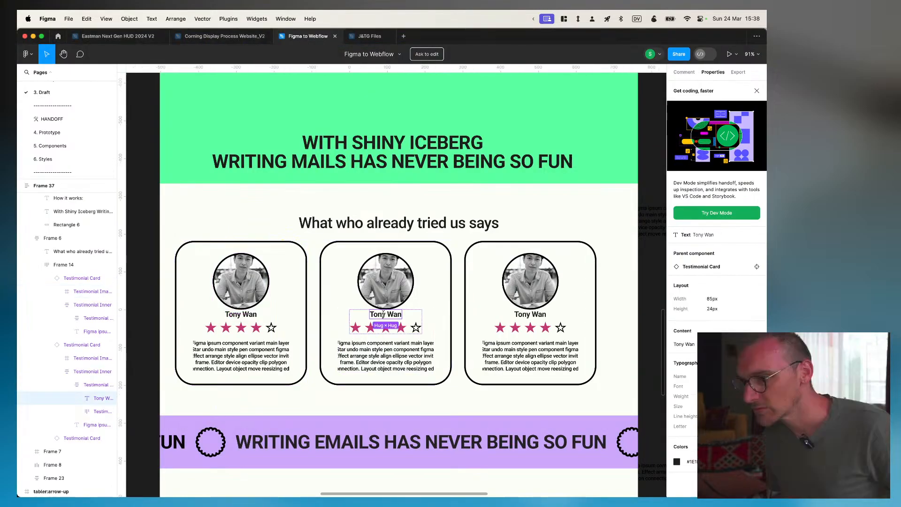
pyautogui.press('super+Tab')
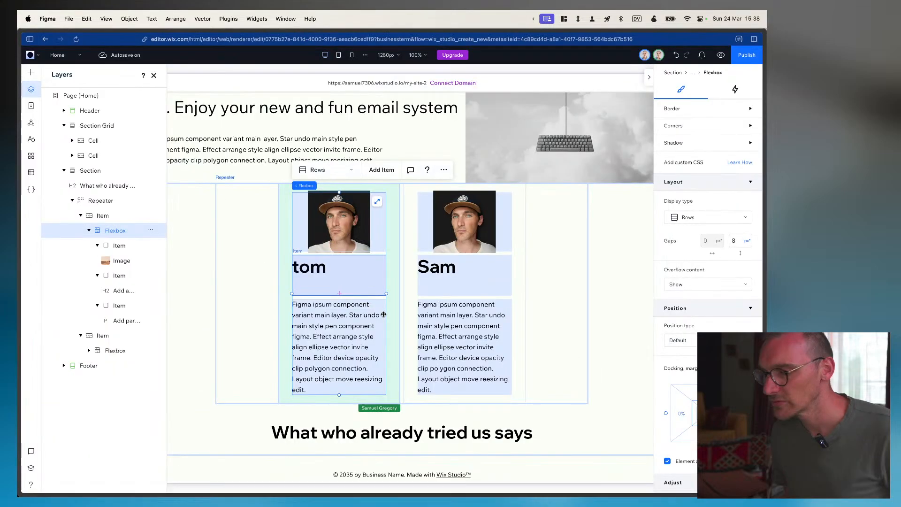
# Set the first card's name heading to a 20 px font size and align its text to the center
pyautogui.click(315, 268)
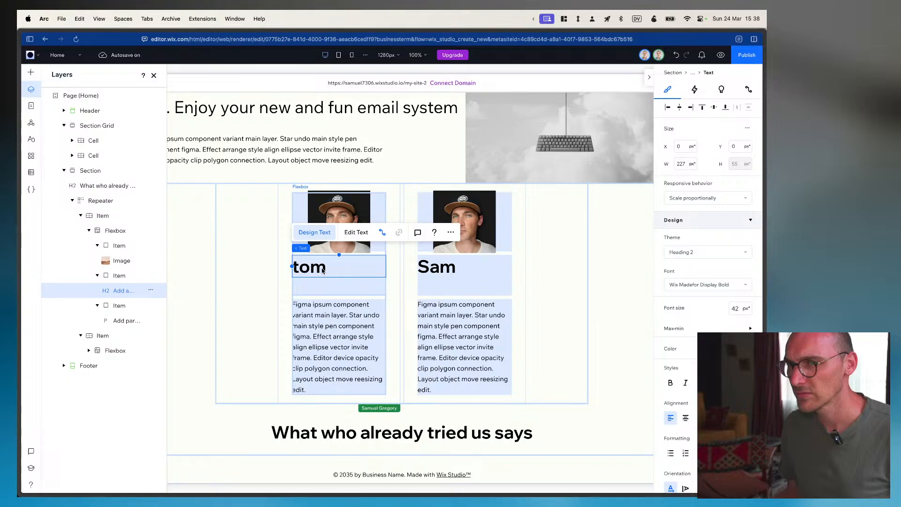
pyautogui.scroll(-1, 737, 326)
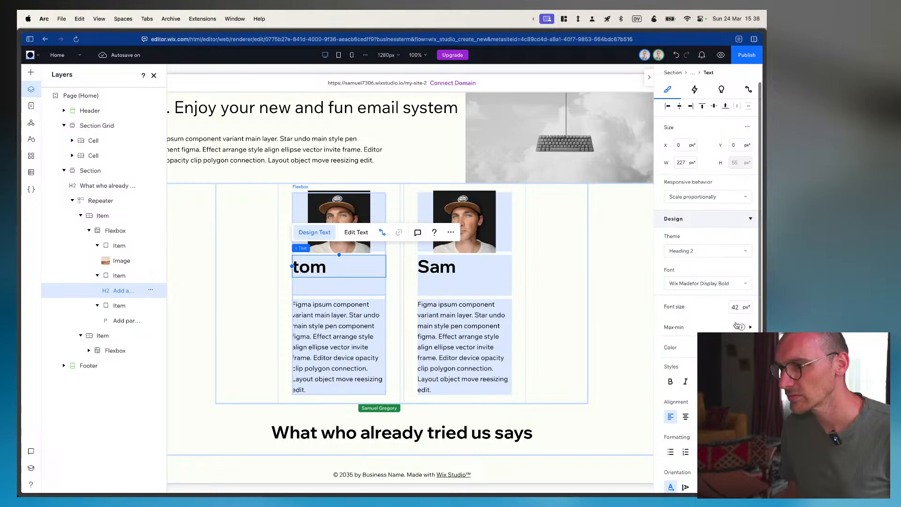
pyautogui.click(735, 307)
pyautogui.write('20')
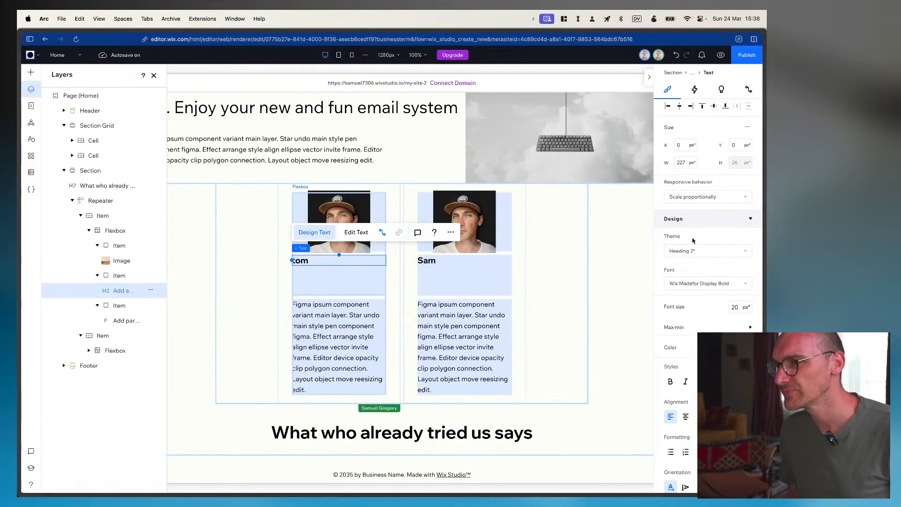
pyautogui.scroll(-3, 693, 240)
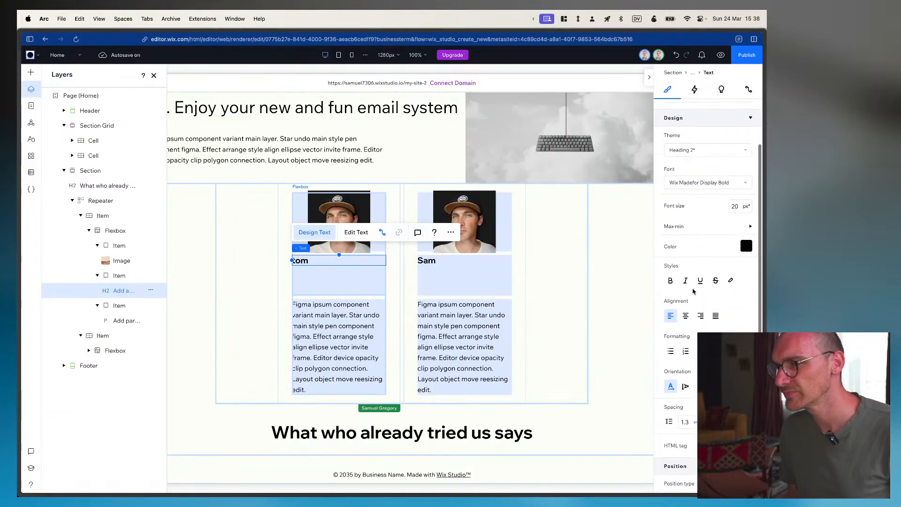
pyautogui.click(686, 316)
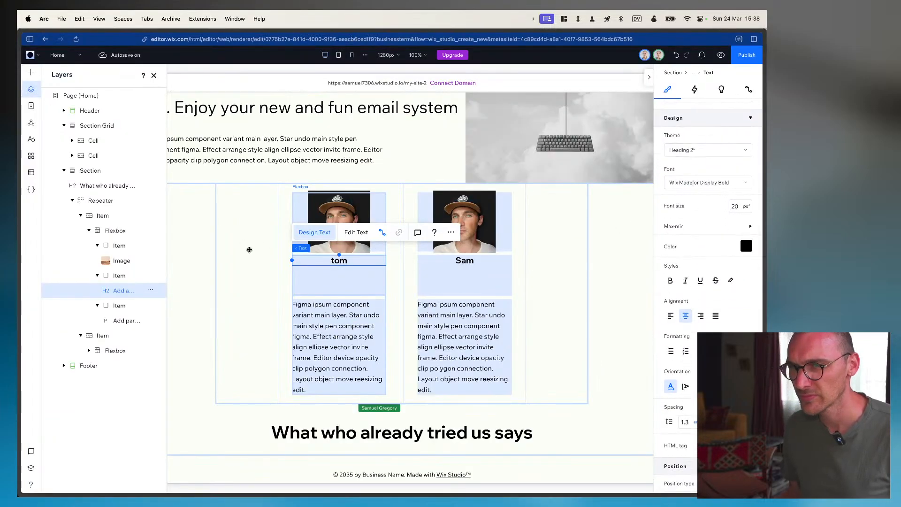
# Shrink the first card's name row to about 39 px high and set its minimum height to 0
pyautogui.click(292, 281)
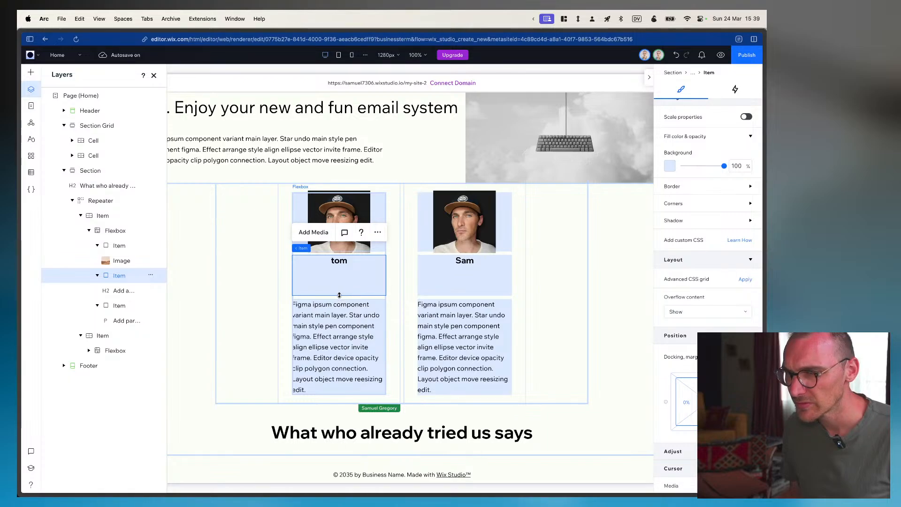
pyautogui.moveTo(340, 296); pyautogui.dragTo(340, 282)
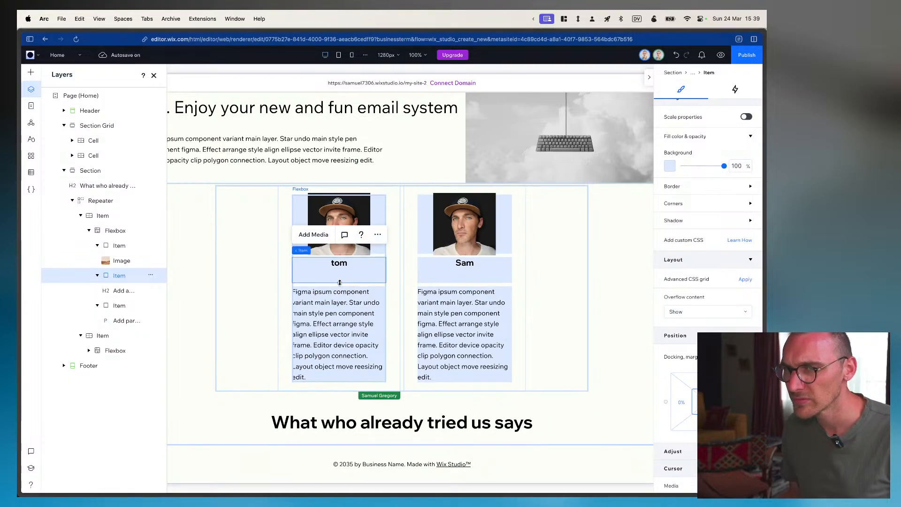
pyautogui.scroll(3, 704, 211)
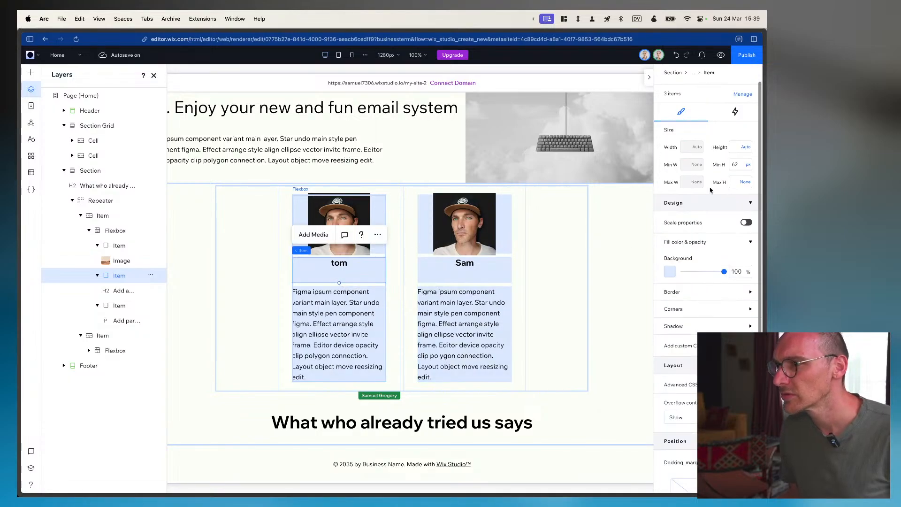
pyautogui.click(739, 162)
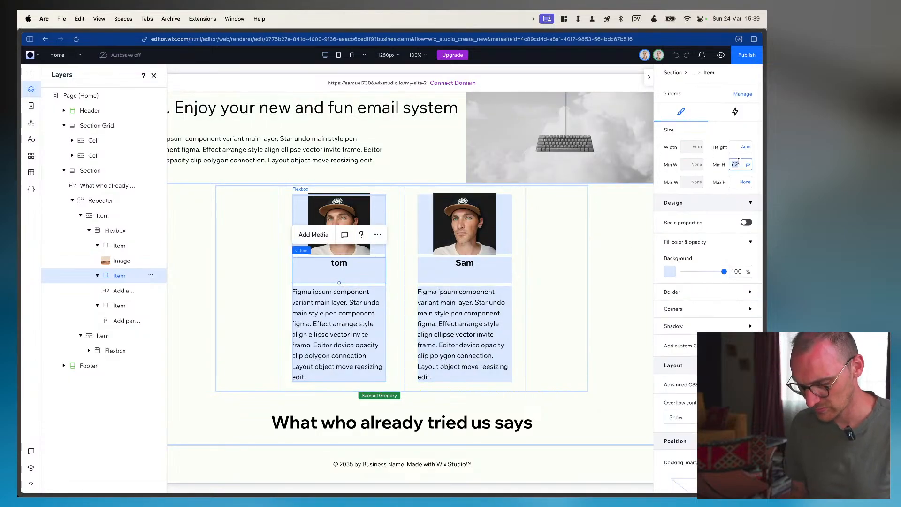
pyautogui.write('0')
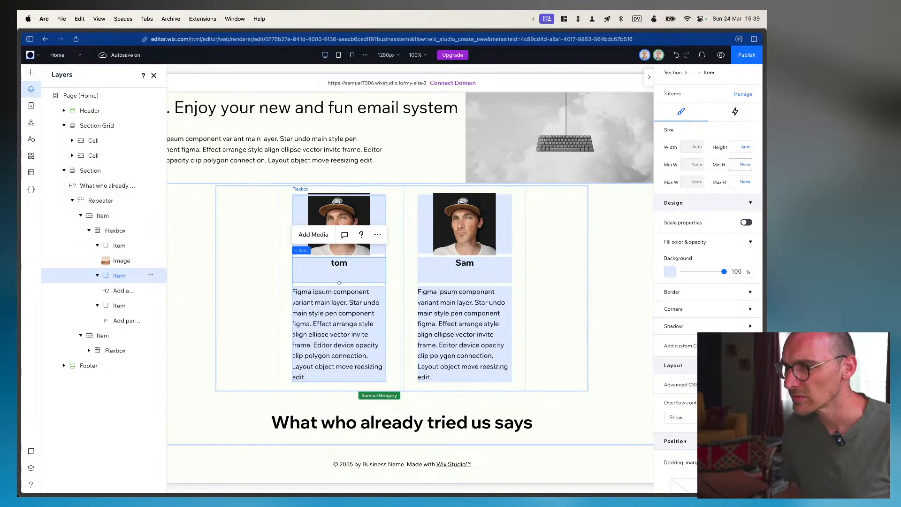
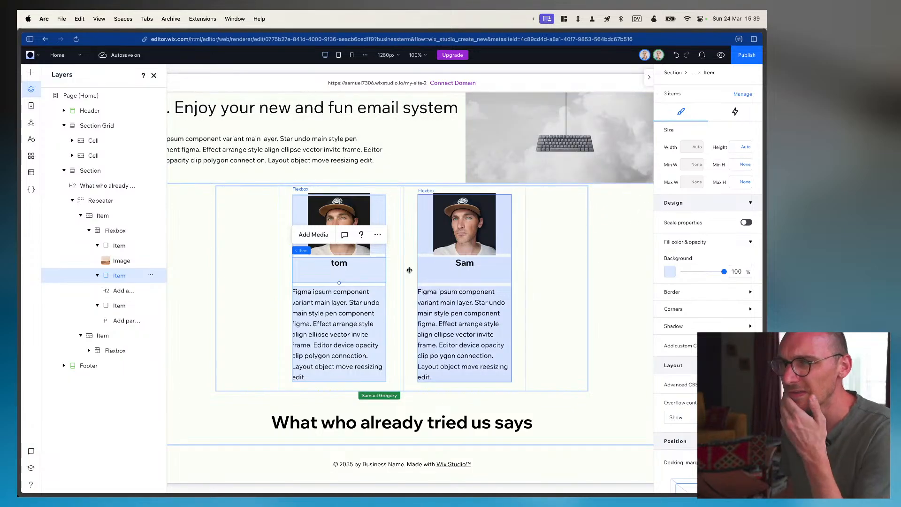
pyautogui.moveTo(339, 282)
pyautogui.mouseDown()
pyautogui.moveTo(338, 255)
pyautogui.moveTo(338, 273)
pyautogui.mouseUp()
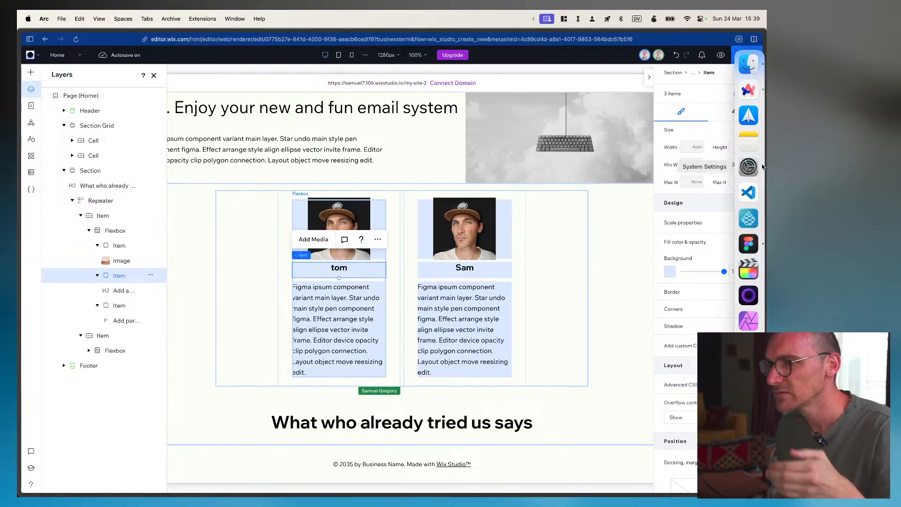
pyautogui.click(740, 164)
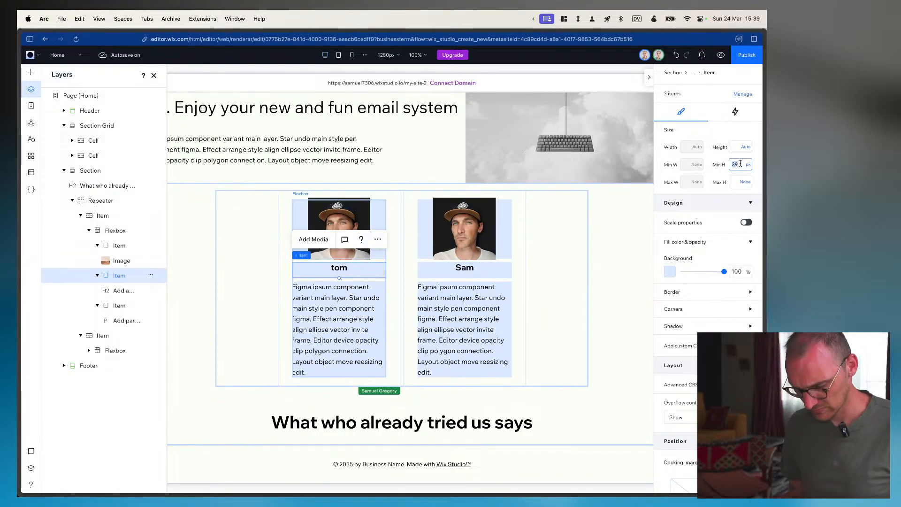
pyautogui.write('0')
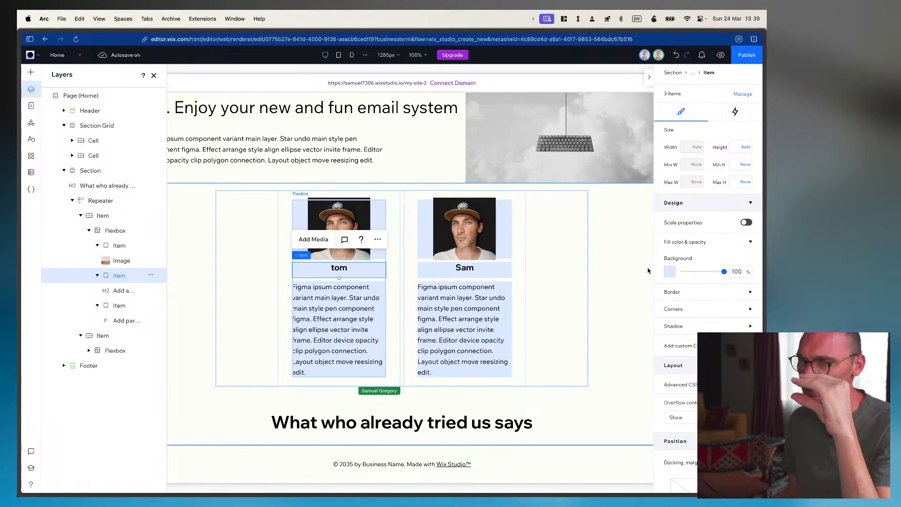
# Examine the second card's name row, review row and review paragraph settings
pyautogui.click(493, 273)
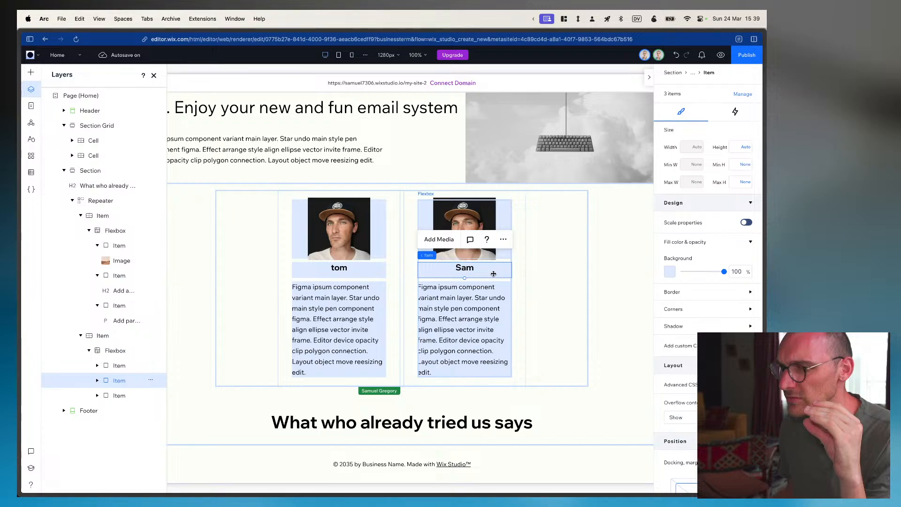
pyautogui.click(111, 400)
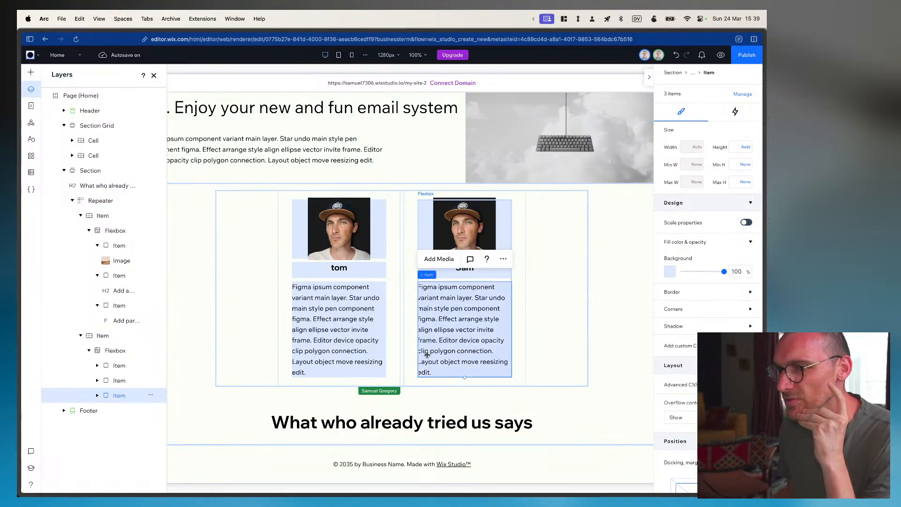
pyautogui.click(450, 334)
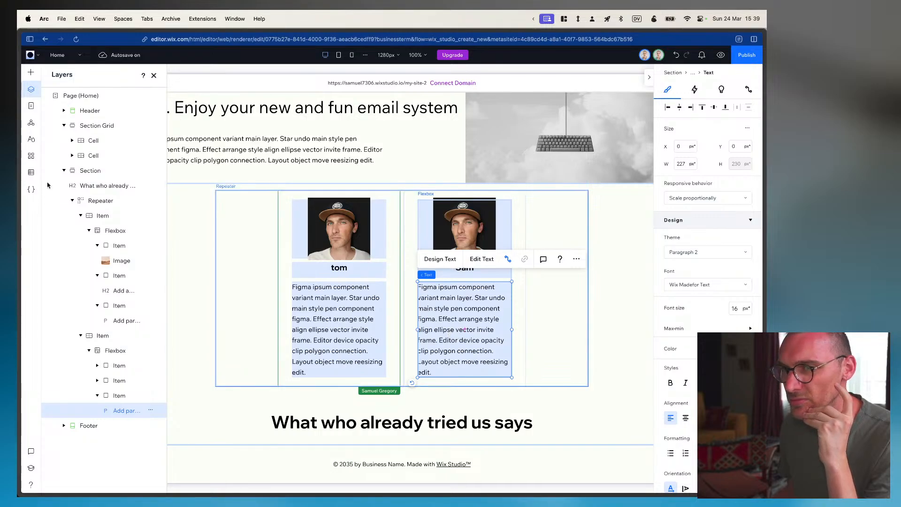
# Open the Reviews collection and insert filler text after the word "layer" in the second item's review
pyautogui.click(34, 173)
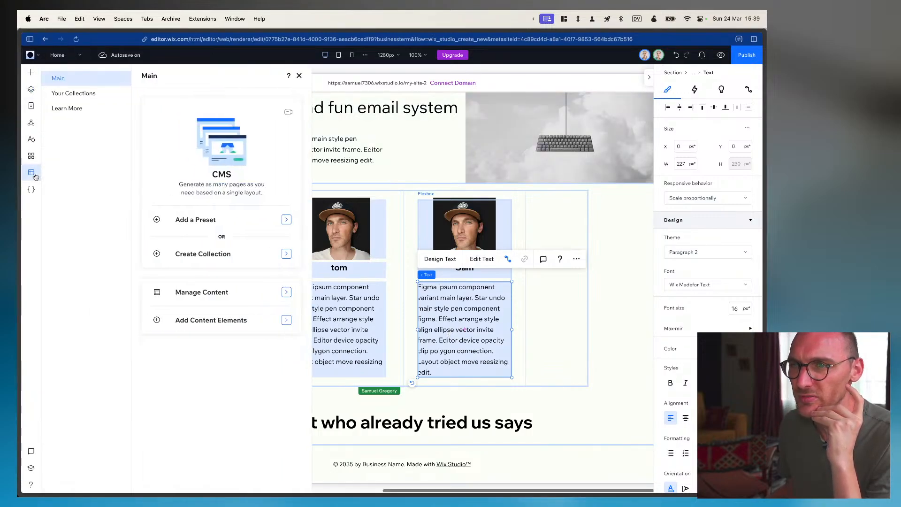
pyautogui.click(79, 93)
pyautogui.click(199, 130)
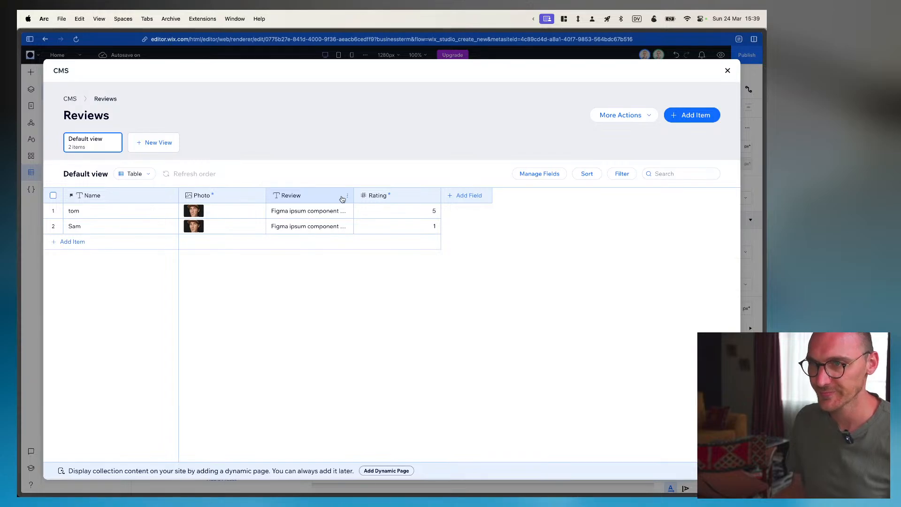
pyautogui.click(312, 226)
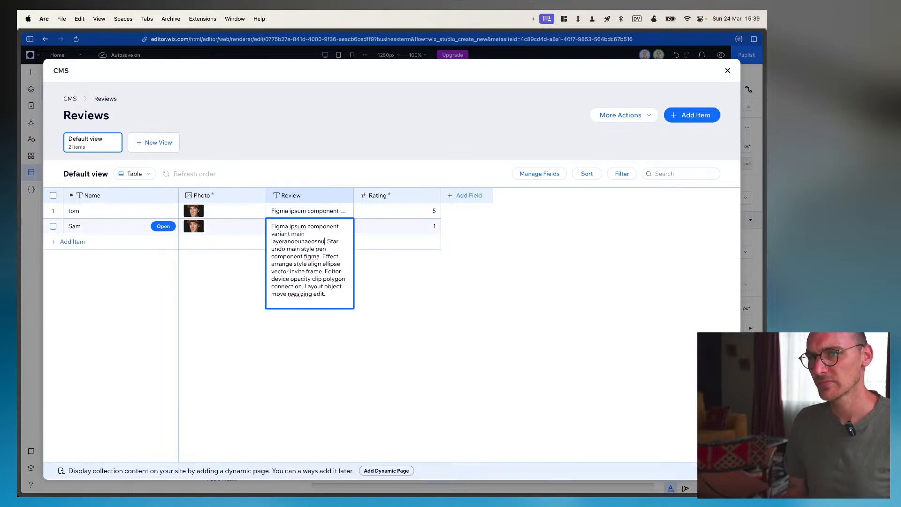
pyautogui.press('super+Tab')
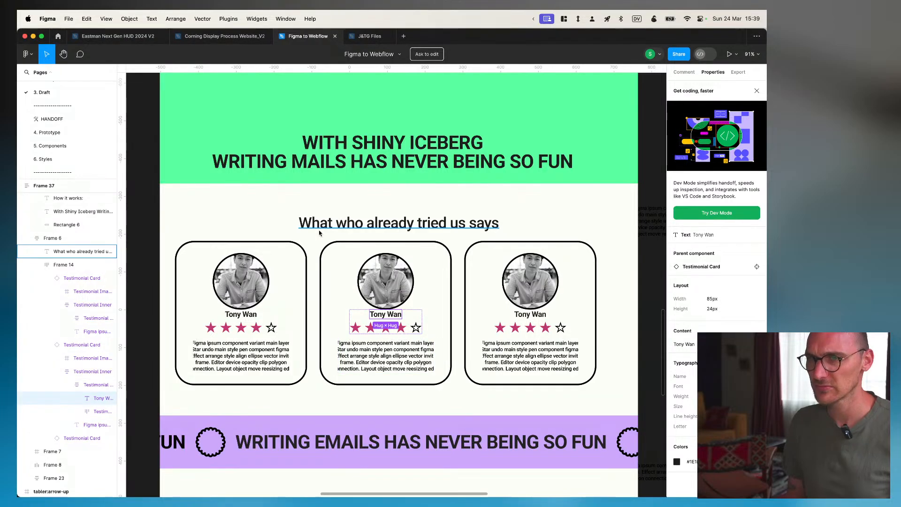
pyautogui.press('super+Tab')
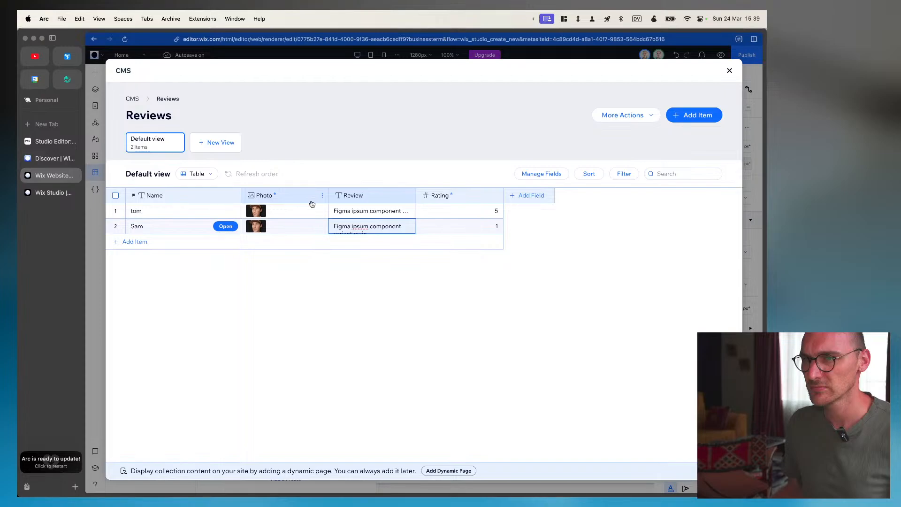
# Add the filler text "aoeueououo euuoeua u" at the start of the second item's review and close the collection
pyautogui.click(334, 226)
pyautogui.write('aoeueououo euuoeua u')
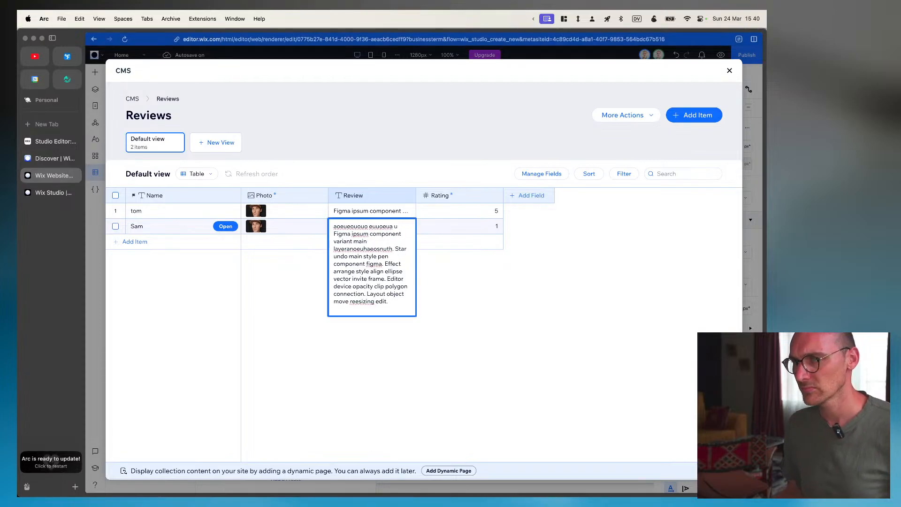
pyautogui.click(487, 320)
pyautogui.press('Escape')
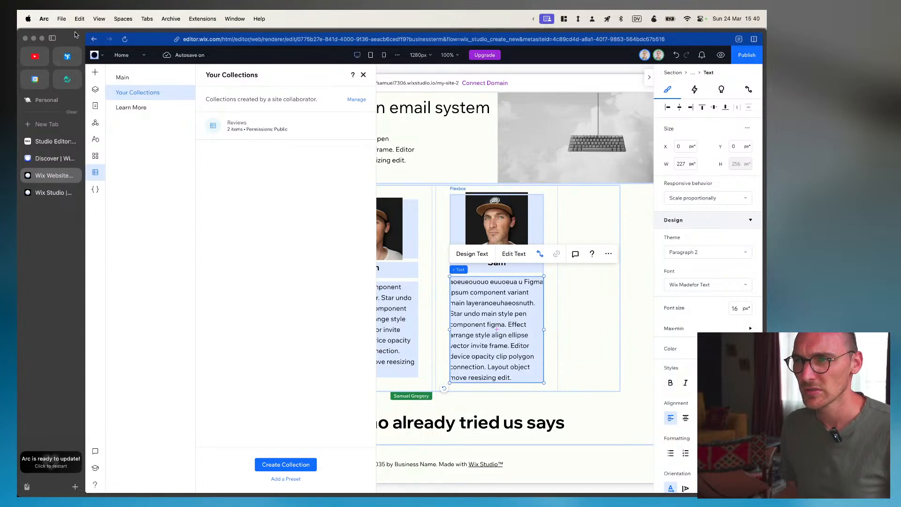
# Examine the settings of the repeater and of the second card's item, flexbox, photo row and name row
pyautogui.click(571, 333)
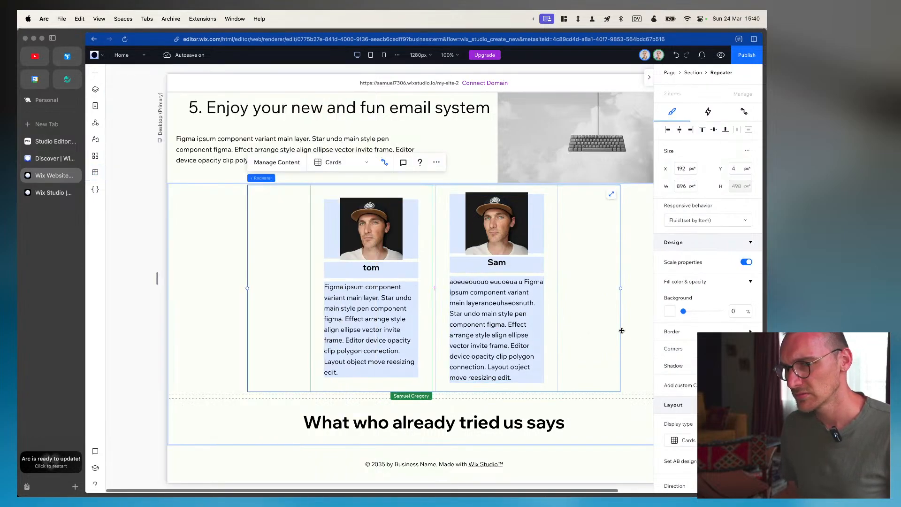
pyautogui.click(502, 330)
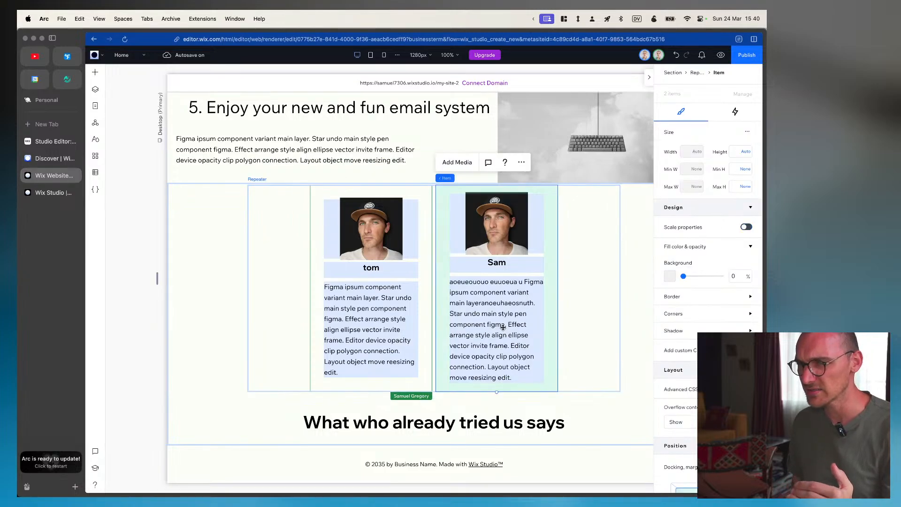
pyautogui.click(521, 263)
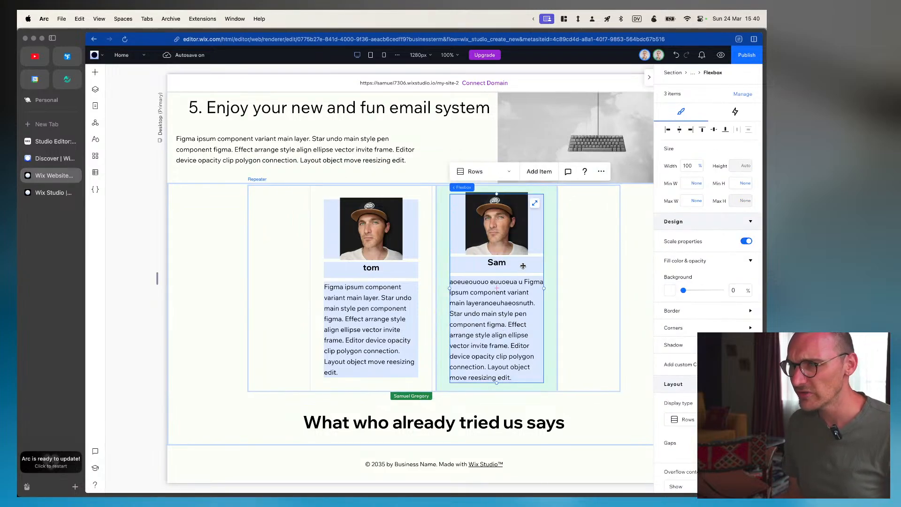
pyautogui.click(538, 235)
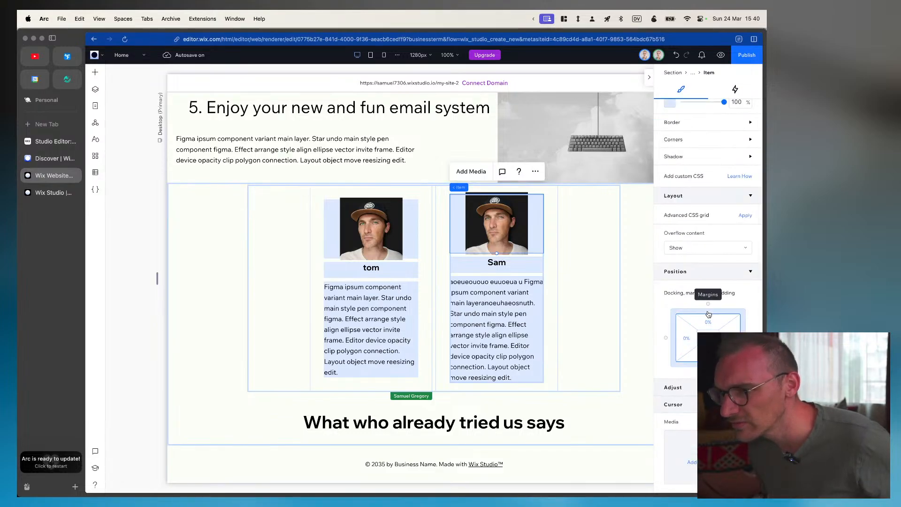
pyautogui.click(475, 268)
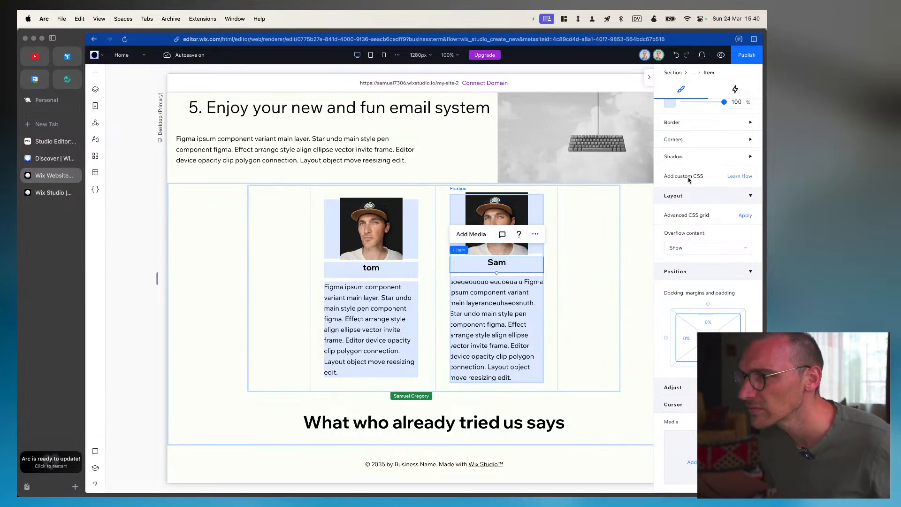
pyautogui.scroll(5, 688, 180)
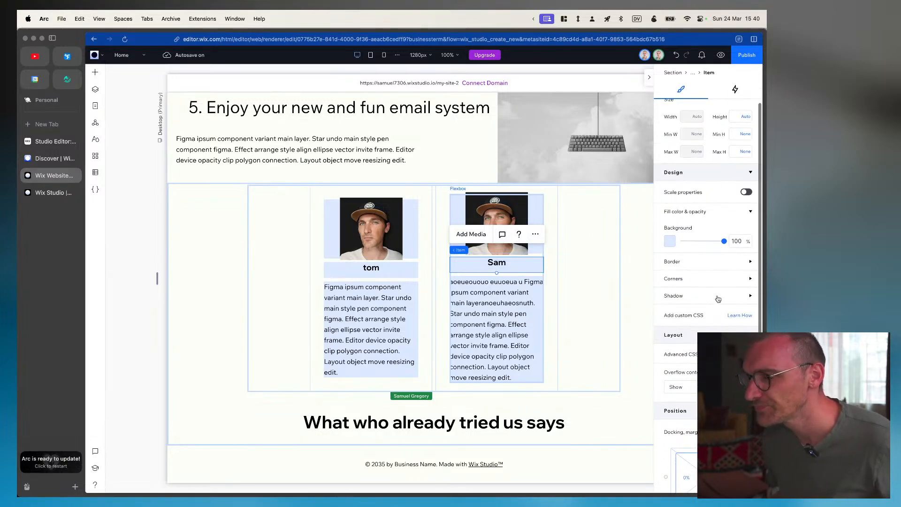
# Round the testimonial card photo into a circle with a 100 px corner radius
pyautogui.click(504, 212)
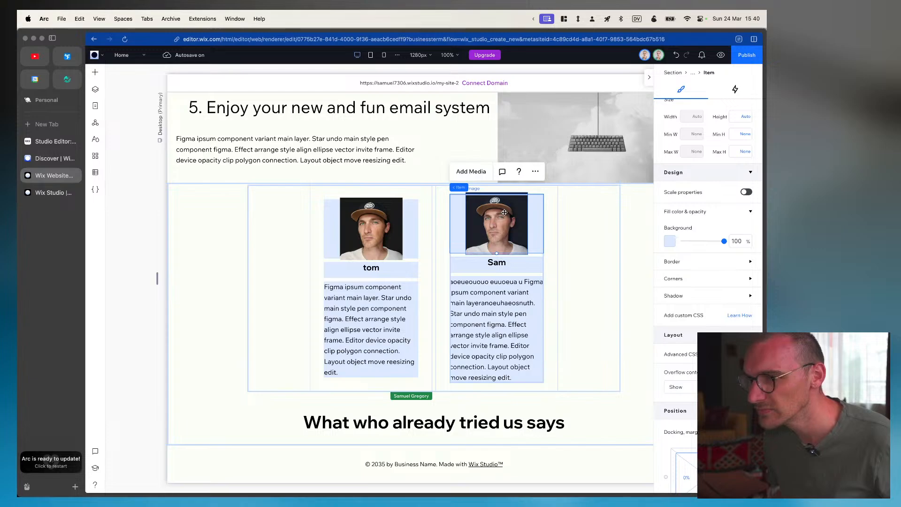
pyautogui.click(504, 212)
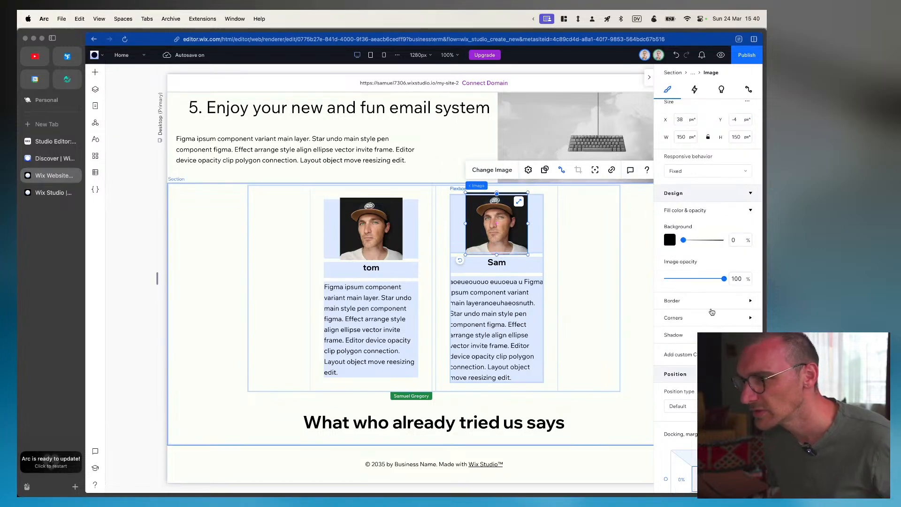
pyautogui.click(749, 319)
pyautogui.click(674, 346)
pyautogui.write('10')
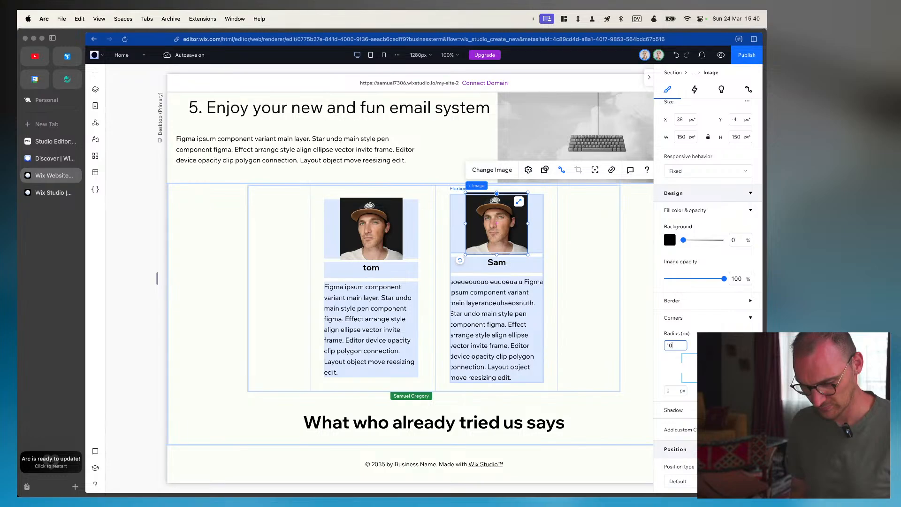
pyautogui.write('0')
pyautogui.press('Return')
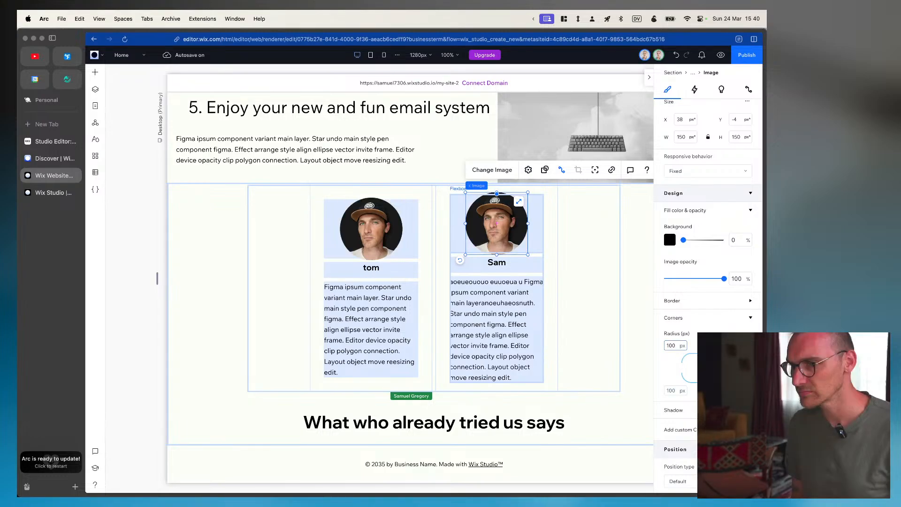
# Give the testimonial photo a visible black border at 100% opacity
pyautogui.click(688, 302)
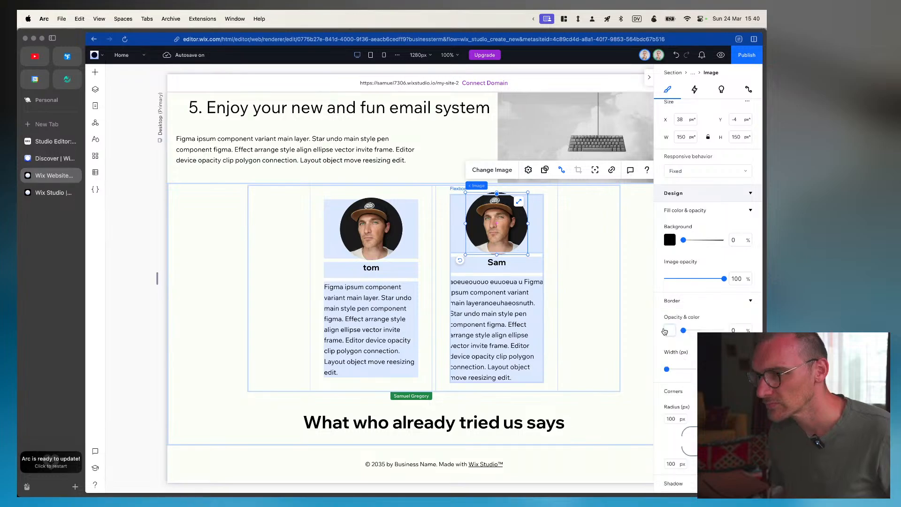
pyautogui.click(669, 331)
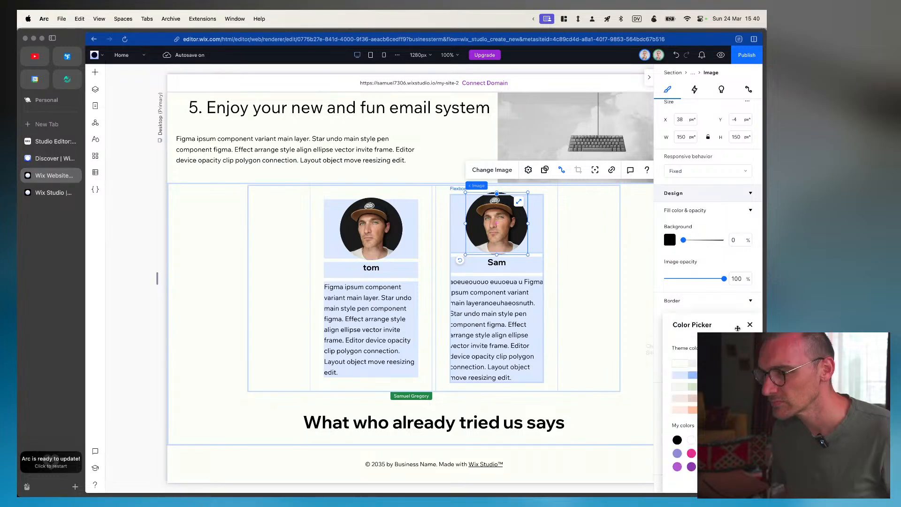
pyautogui.click(750, 324)
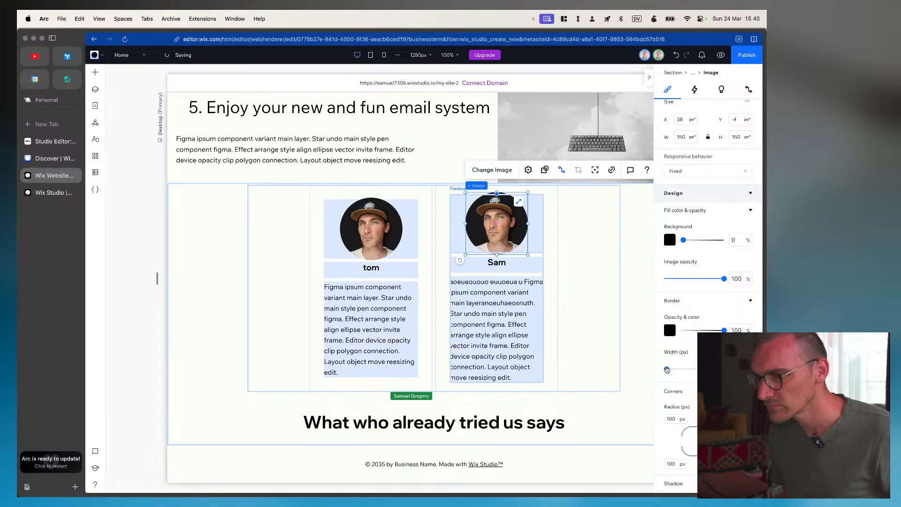
pyautogui.moveTo(667, 370); pyautogui.dragTo(685, 370)
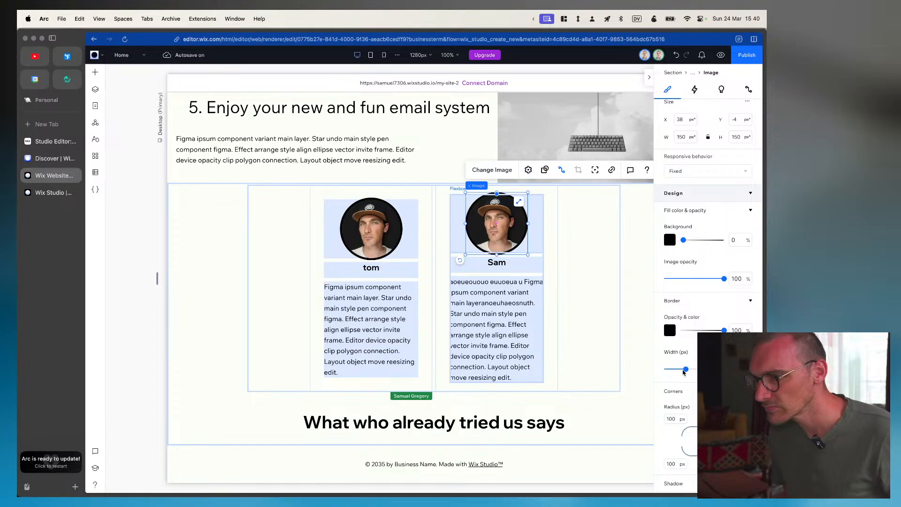
# Set the name text's responsive behavior to Wrap, and lower background opacity to 9% on the name row and 0% on the photo and review rows
pyautogui.scroll(2, 691, 283)
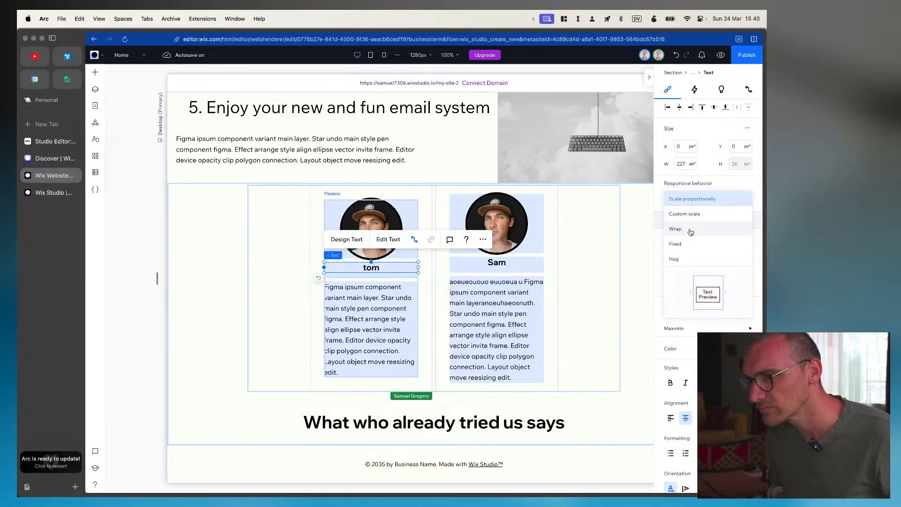
pyautogui.click(690, 232)
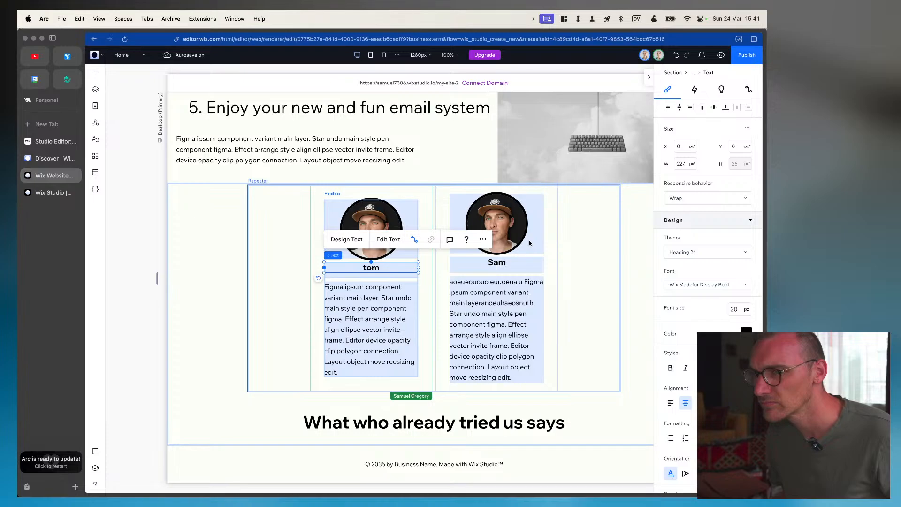
pyautogui.click(384, 274)
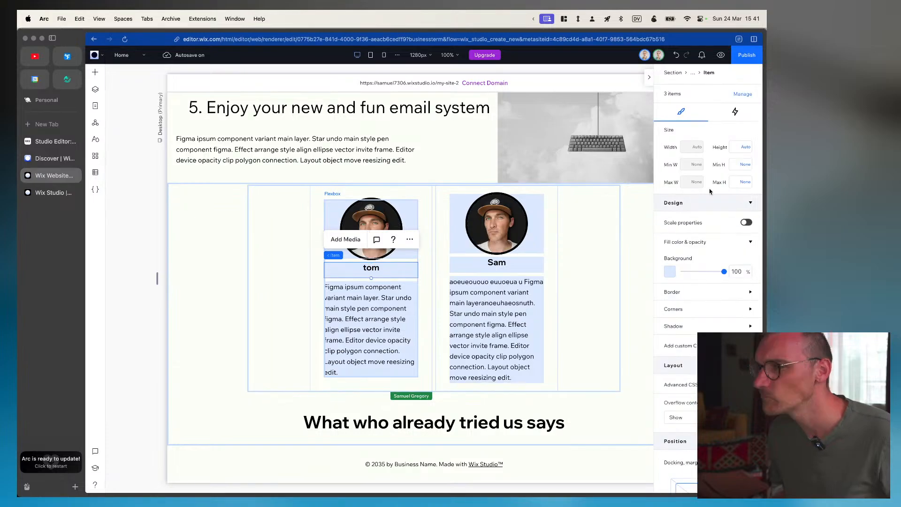
pyautogui.scroll(-3, 713, 220)
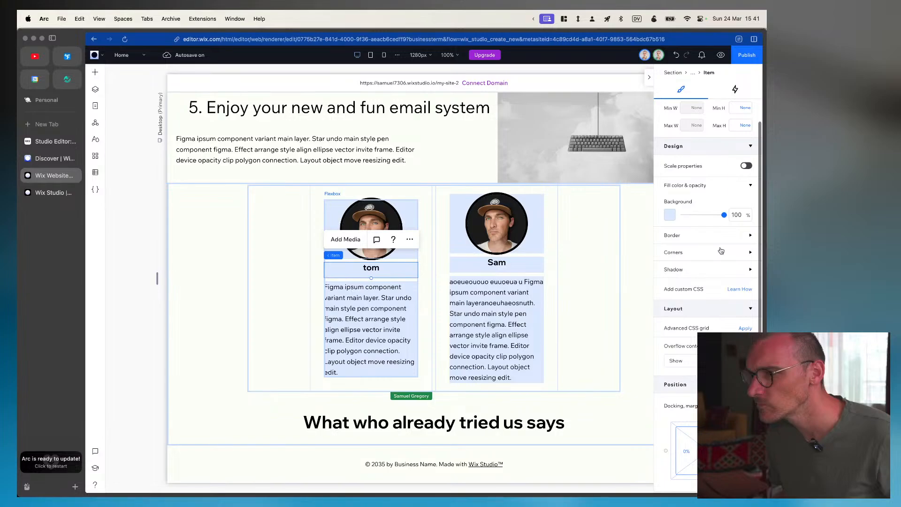
pyautogui.moveTo(724, 215); pyautogui.dragTo(688, 214)
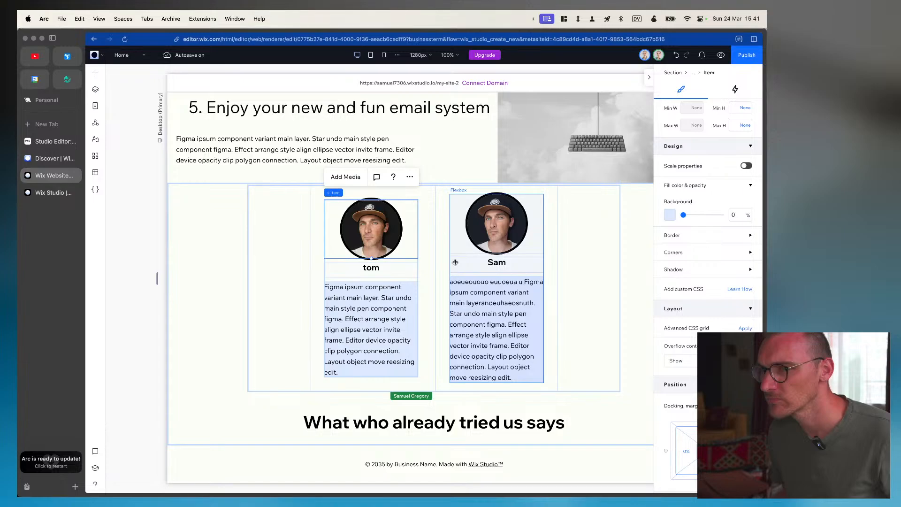
pyautogui.moveTo(684, 215)
pyautogui.mouseDown()
pyautogui.moveTo(725, 215)
pyautogui.moveTo(683, 215)
pyautogui.mouseUp()
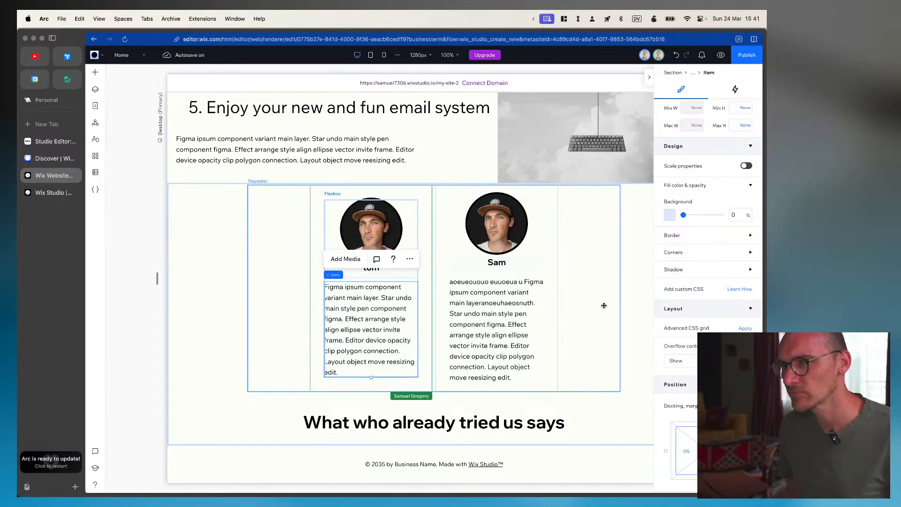
# Examine the first card's flexbox, name row and name heading, and select the heading in the layer structure
pyautogui.click(454, 274)
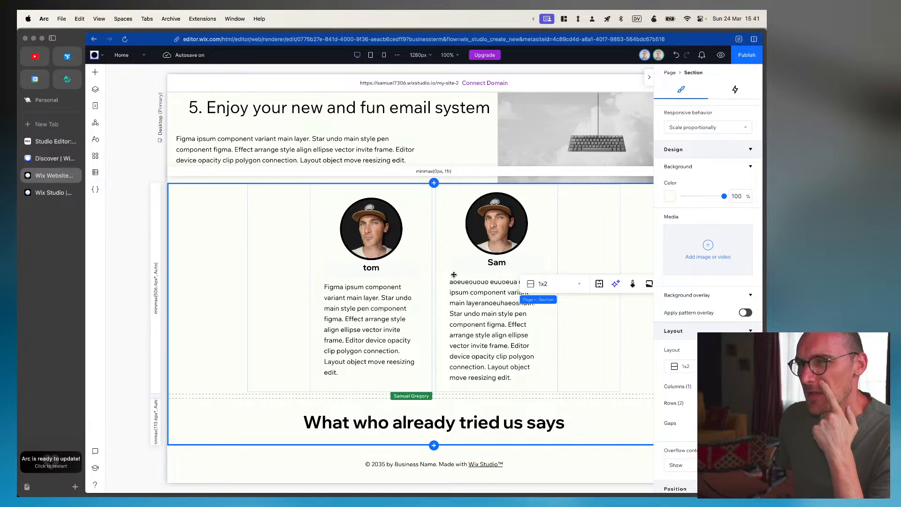
pyautogui.click(371, 270)
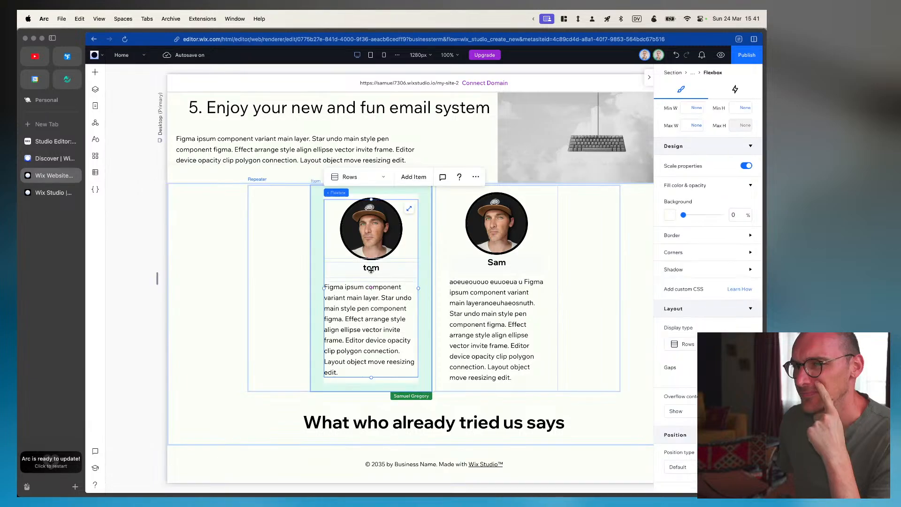
pyautogui.click(348, 275)
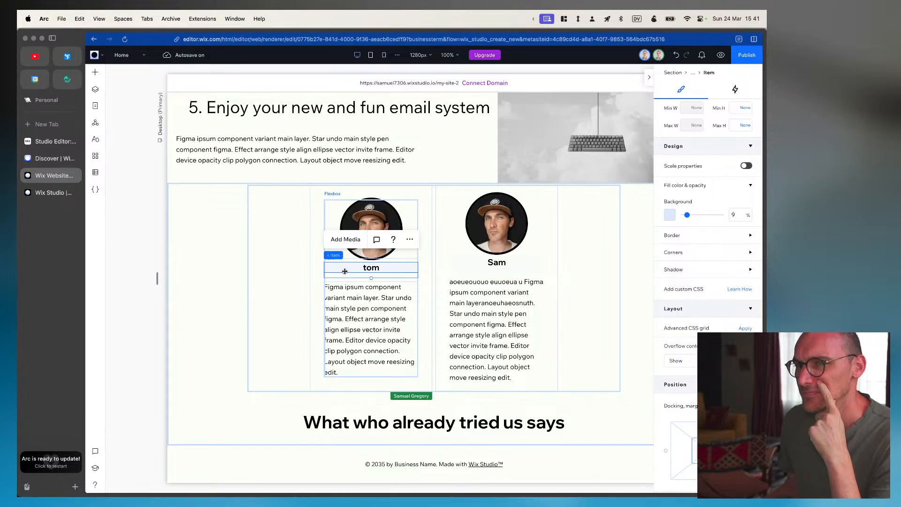
pyautogui.moveTo(344, 271); pyautogui.dragTo(355, 311)
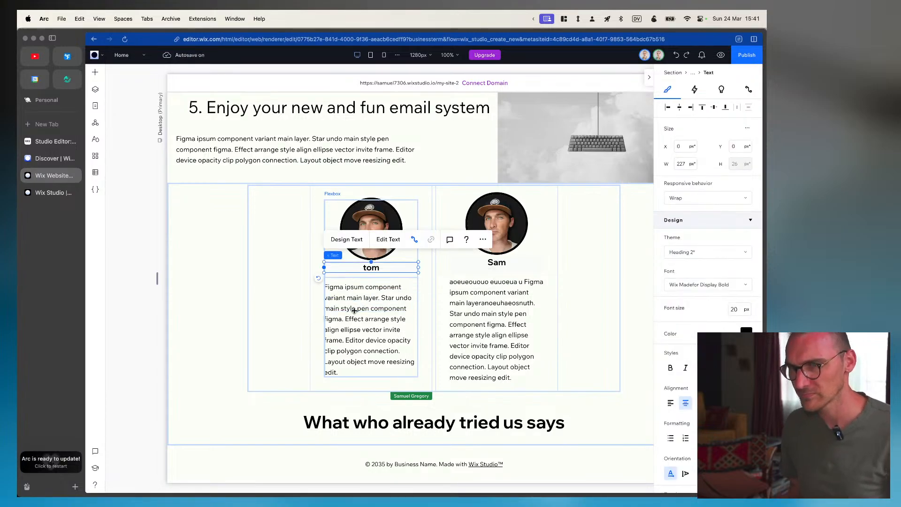
pyautogui.click(341, 276)
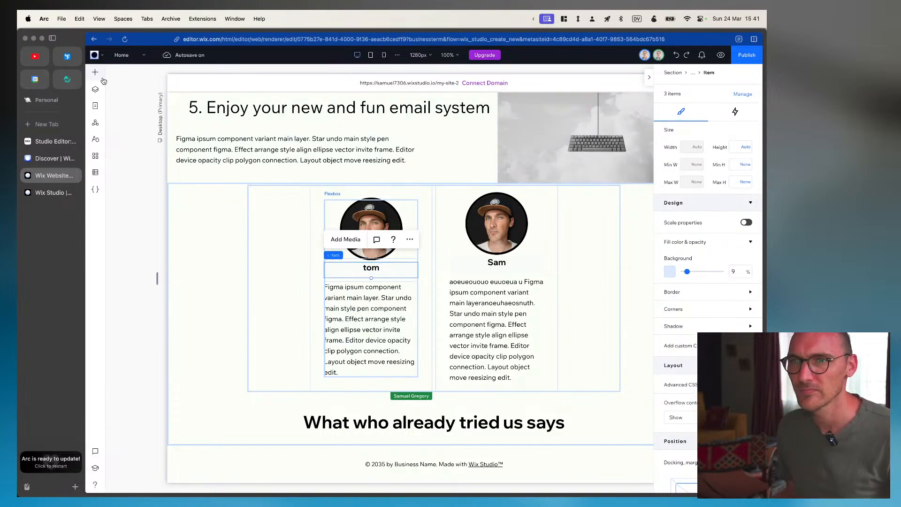
pyautogui.click(52, 38)
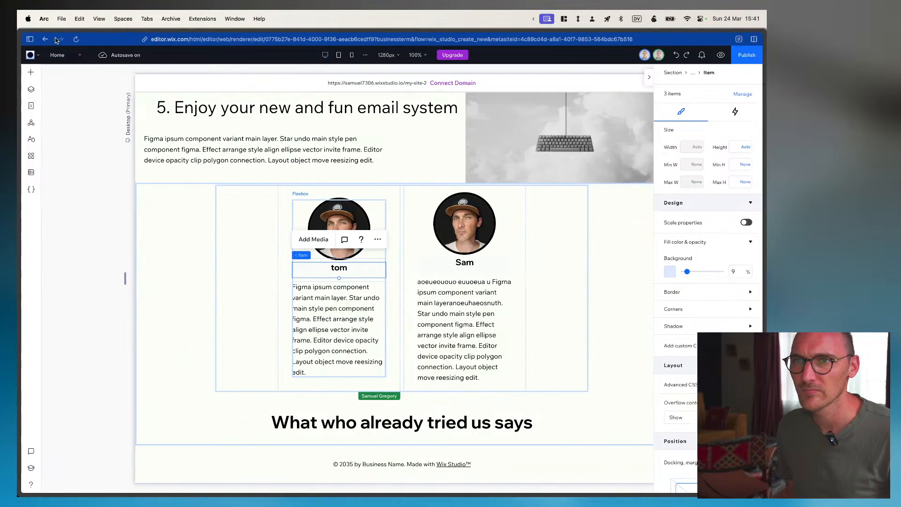
pyautogui.click(31, 90)
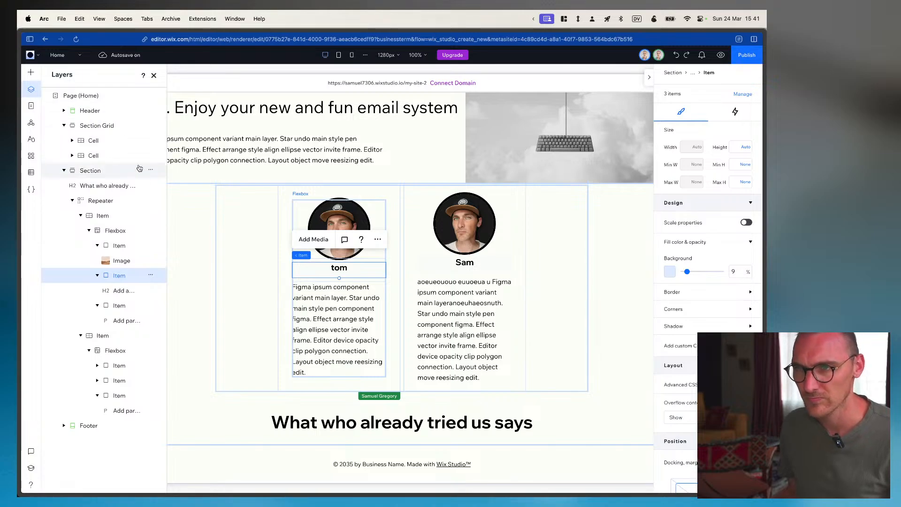
pyautogui.click(117, 291)
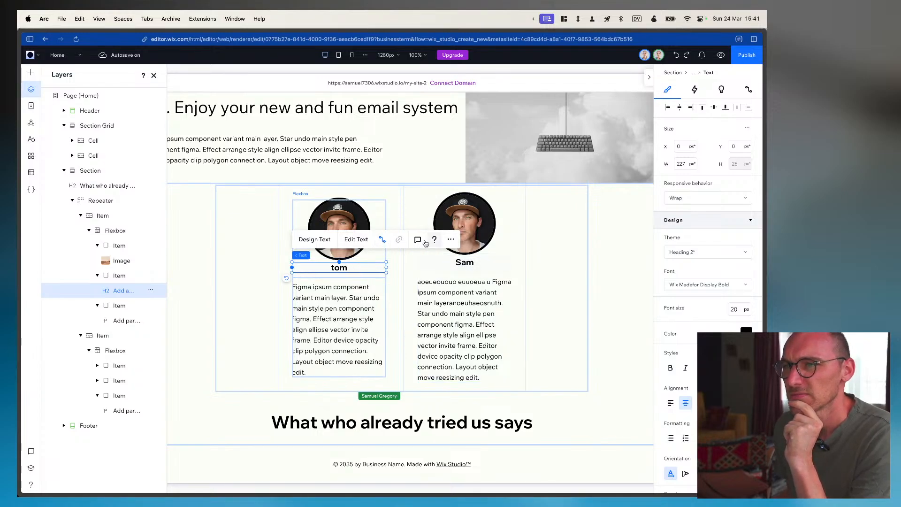
# Move the name heading in the first card down to Y 6 px within its row
pyautogui.click(313, 240)
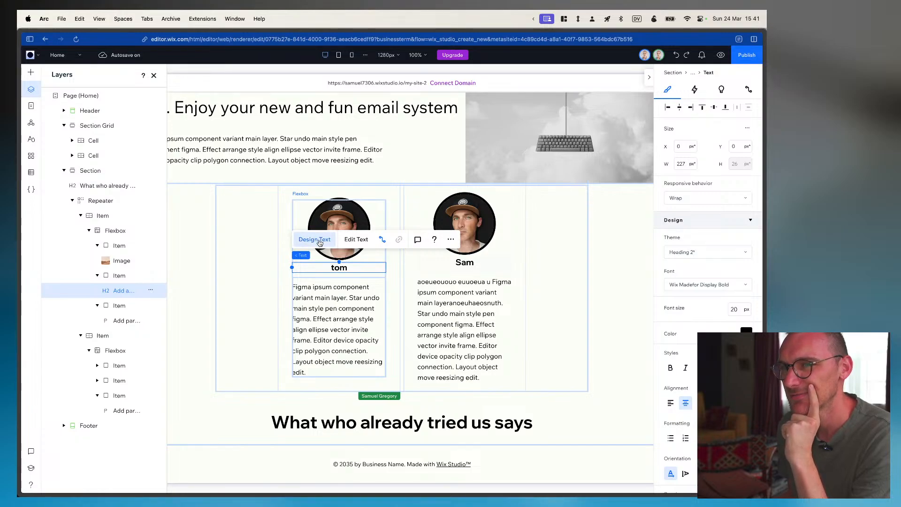
pyautogui.click(319, 242)
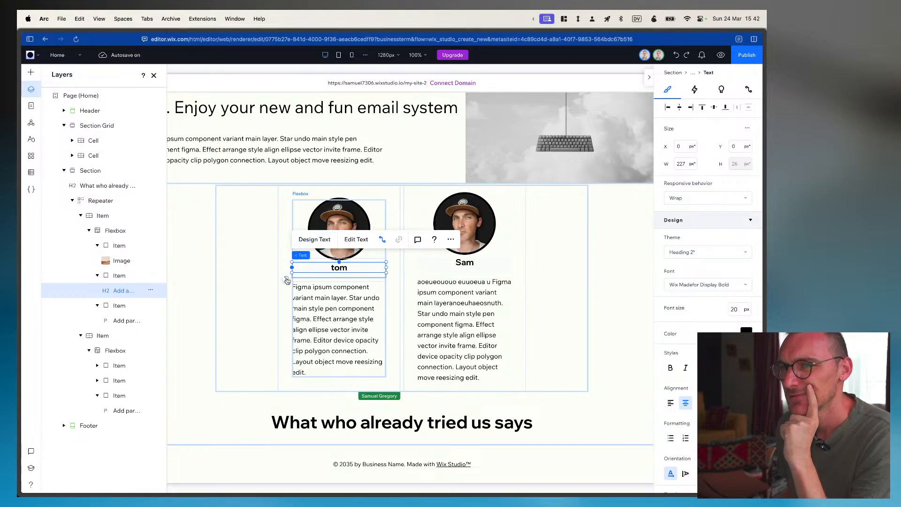
pyautogui.click(305, 280)
pyautogui.click(359, 272)
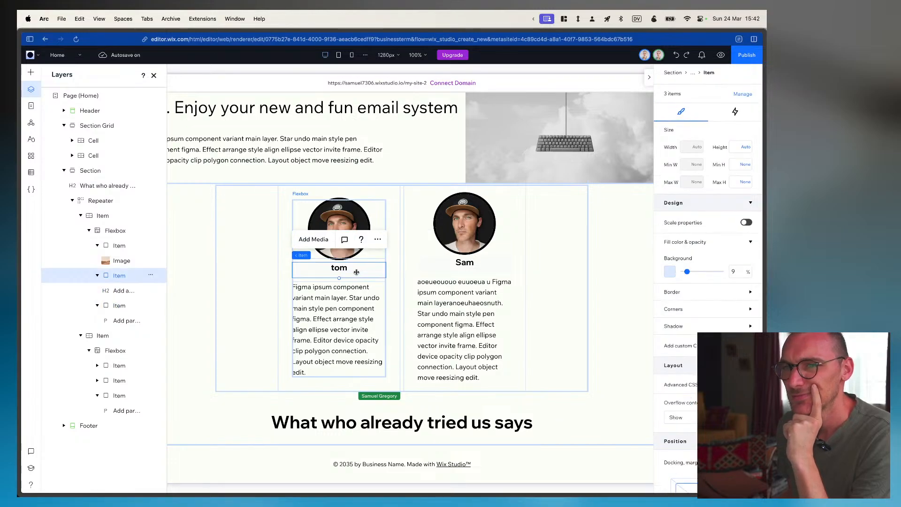
pyautogui.click(109, 292)
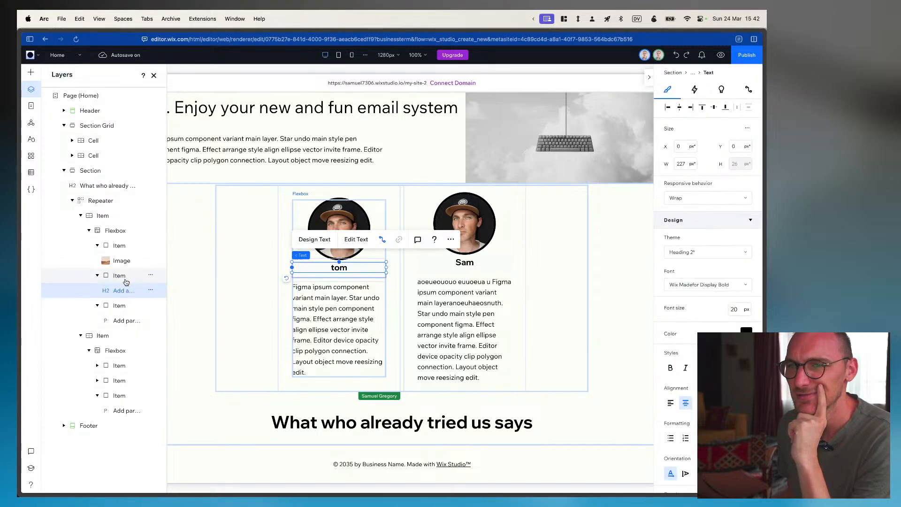
pyautogui.click(151, 291)
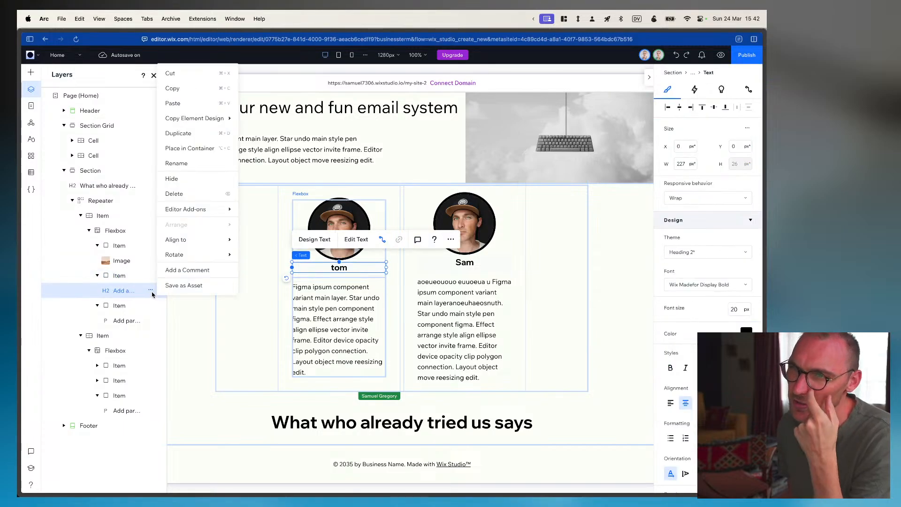
pyautogui.click(129, 295)
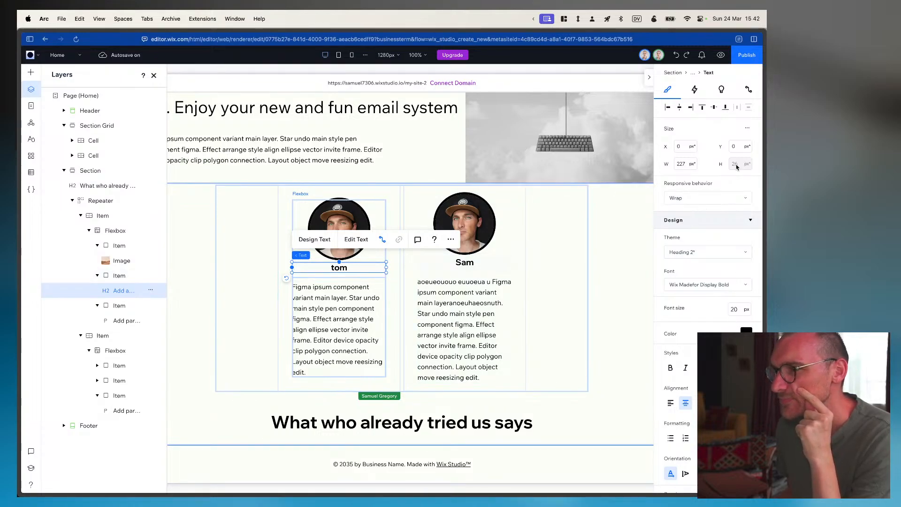
pyautogui.moveTo(325, 273); pyautogui.dragTo(323, 273)
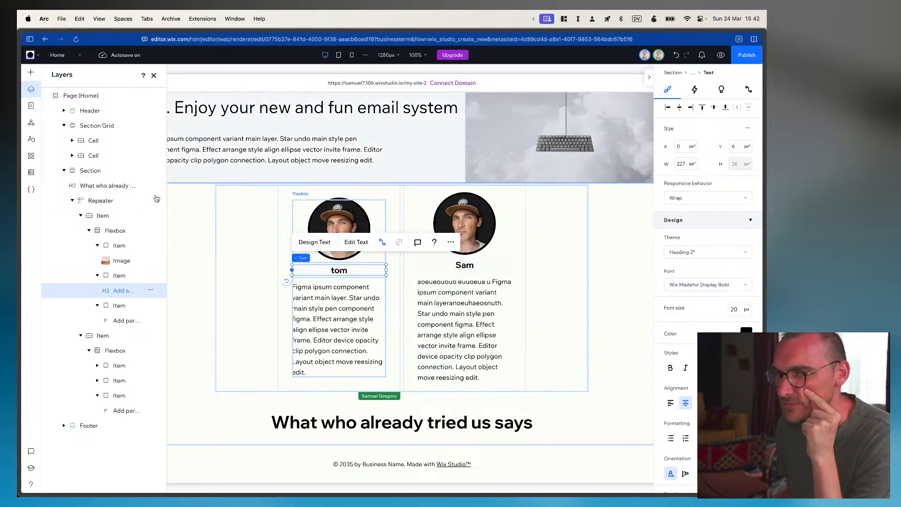
# Examine the size, layout and position settings of the first card's name row and its heading
pyautogui.click(120, 276)
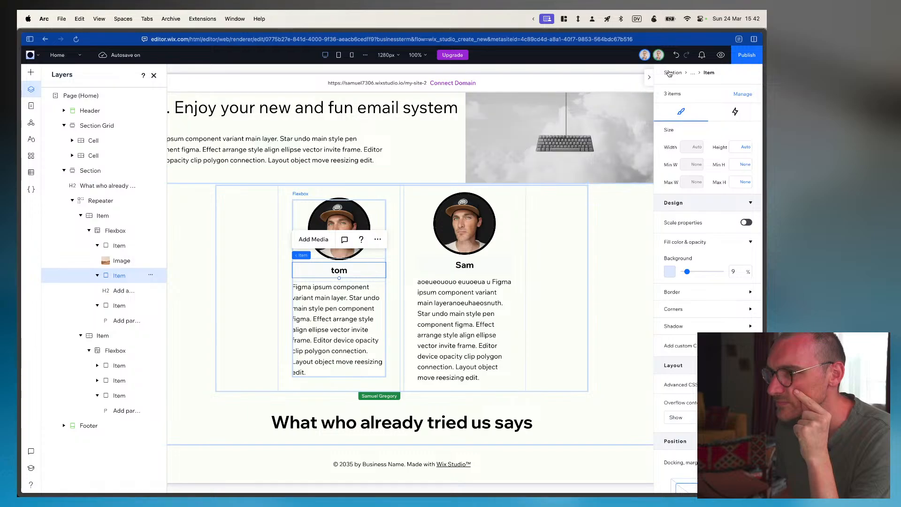
pyautogui.click(136, 287)
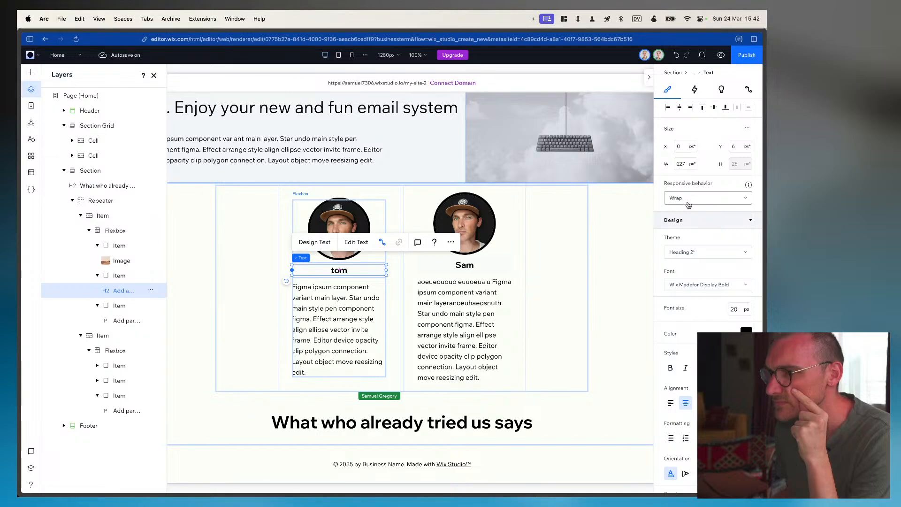
pyautogui.scroll(-5, 695, 273)
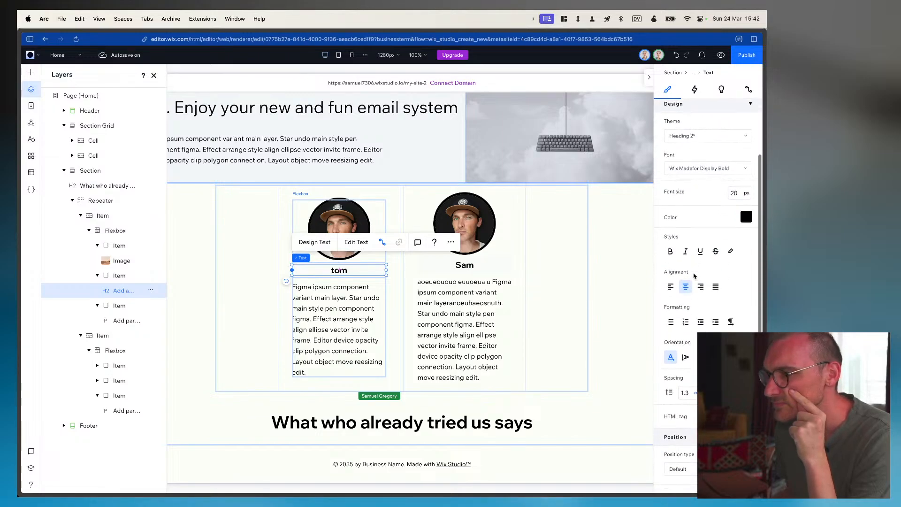
pyautogui.scroll(-2, 695, 276)
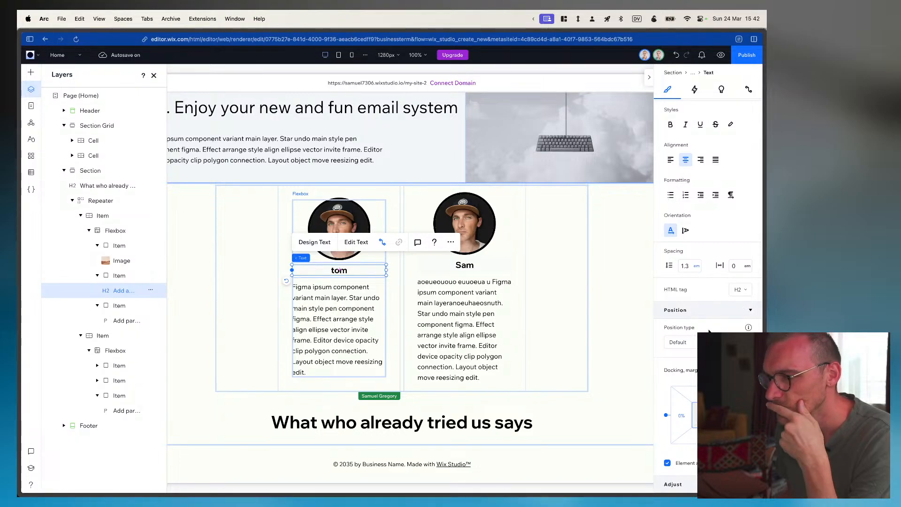
pyautogui.click(116, 276)
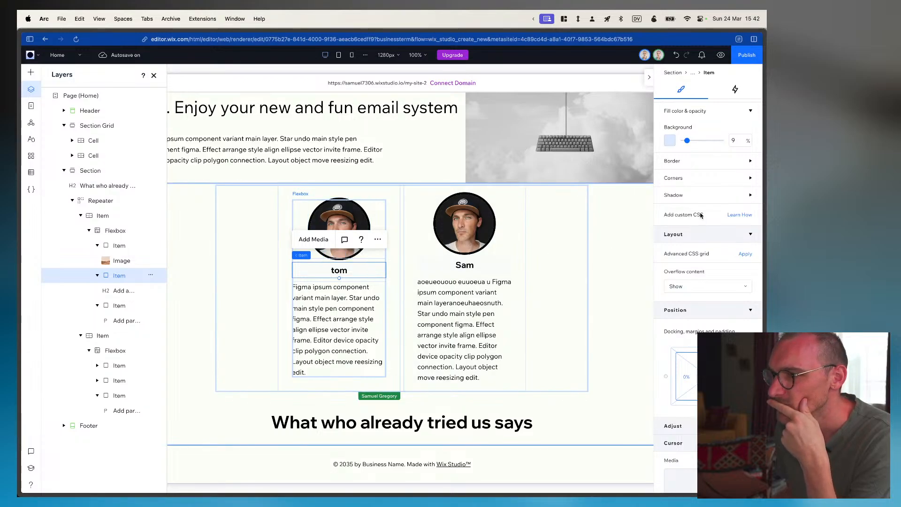
pyautogui.scroll(1, 700, 216)
pyautogui.scroll(1, 701, 215)
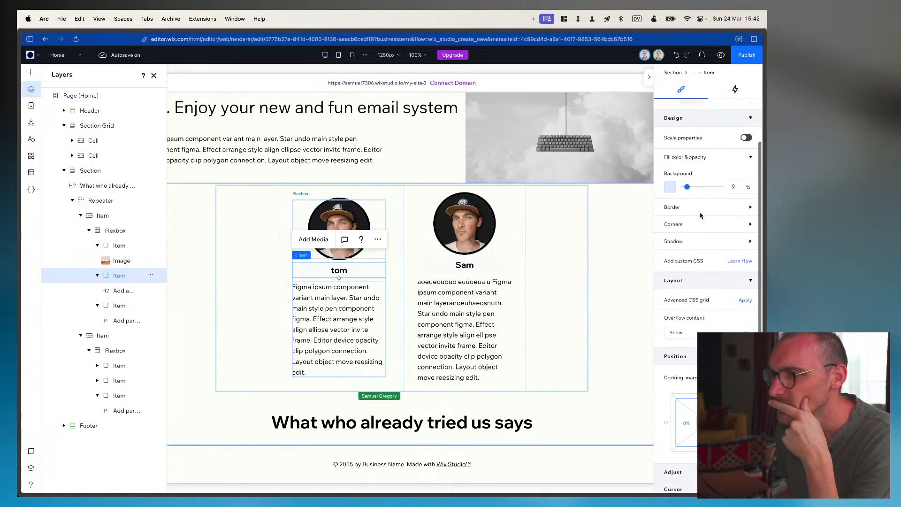
pyautogui.scroll(3, 701, 215)
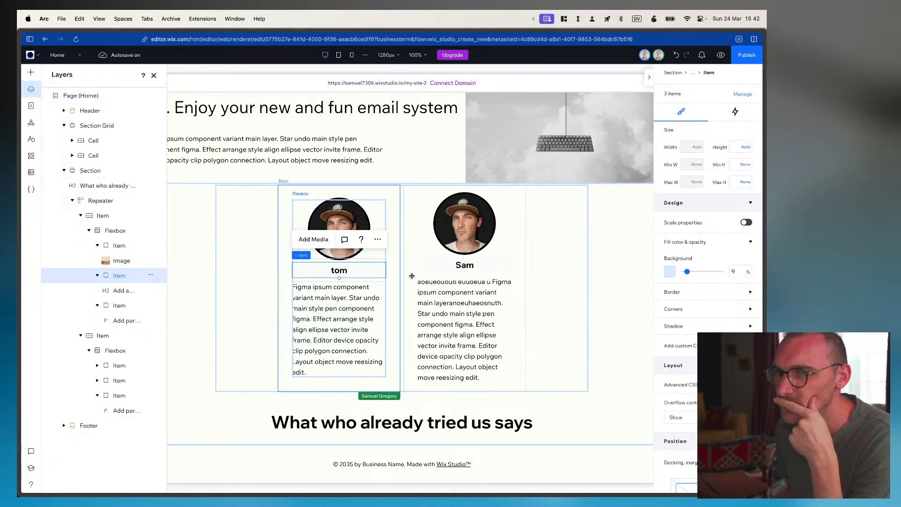
pyautogui.click(560, 295)
# Switch to the Figma design and select the first star of the rating in the first testimonial card
pyautogui.press('super+Tab')
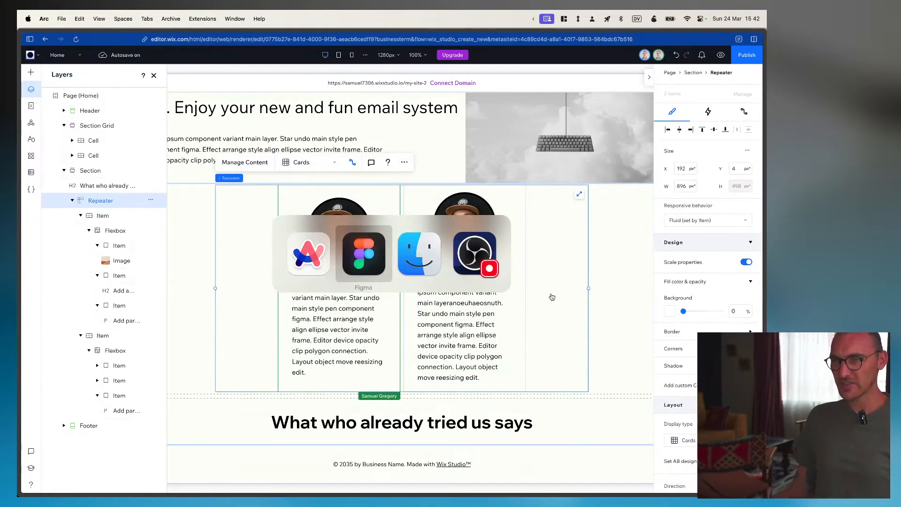
pyautogui.click(374, 240)
pyautogui.doubleClick(210, 334)
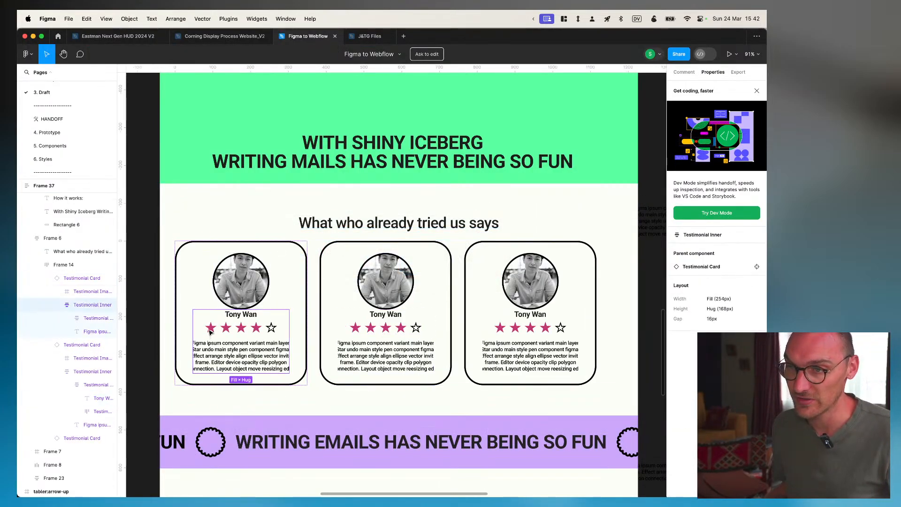
pyautogui.doubleClick(212, 330)
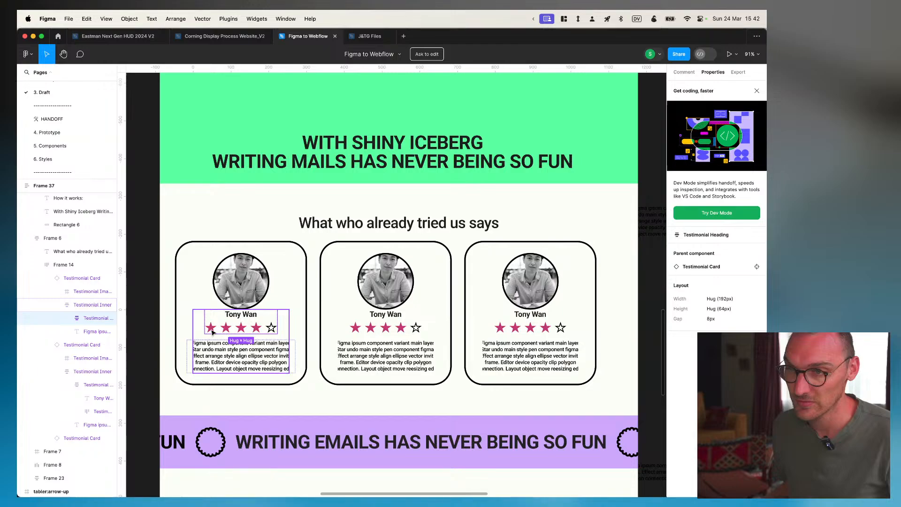
pyautogui.doubleClick(211, 332)
pyautogui.doubleClick(212, 332)
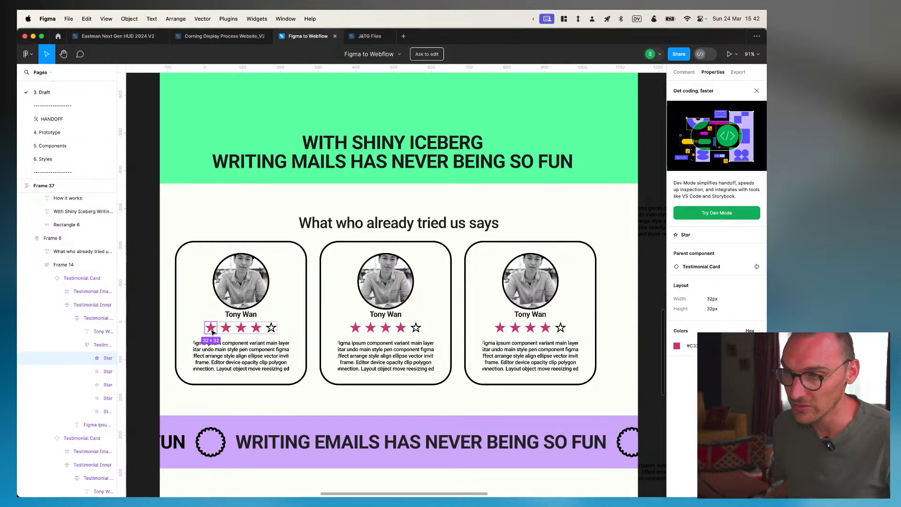
pyautogui.rightClick(213, 334)
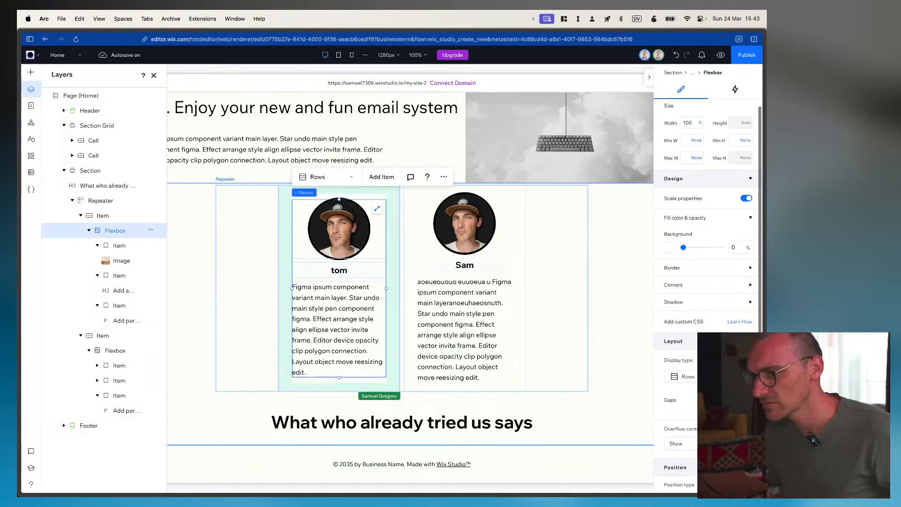
# Add a new empty item to the first testimonial card's flexbox, keeping the Rows layout
pyautogui.scroll(-2, 708, 282)
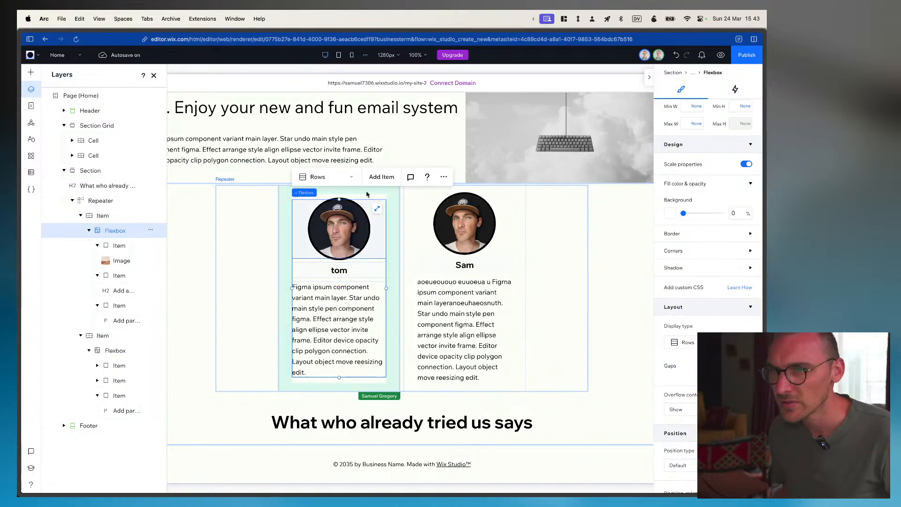
pyautogui.click(331, 177)
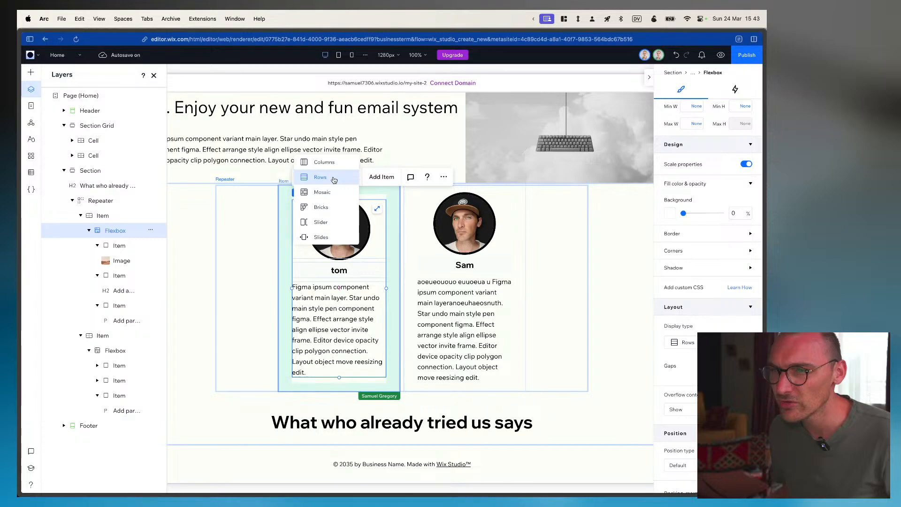
pyautogui.click(442, 177)
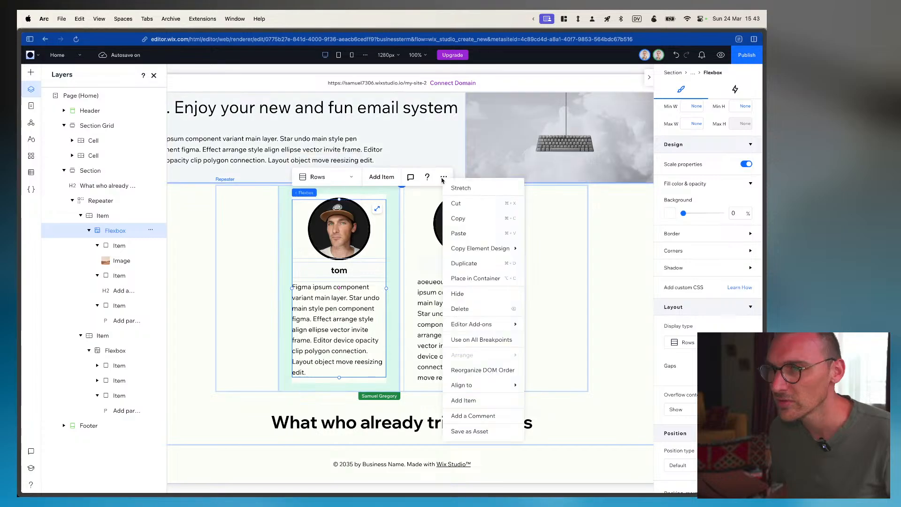
pyautogui.click(381, 177)
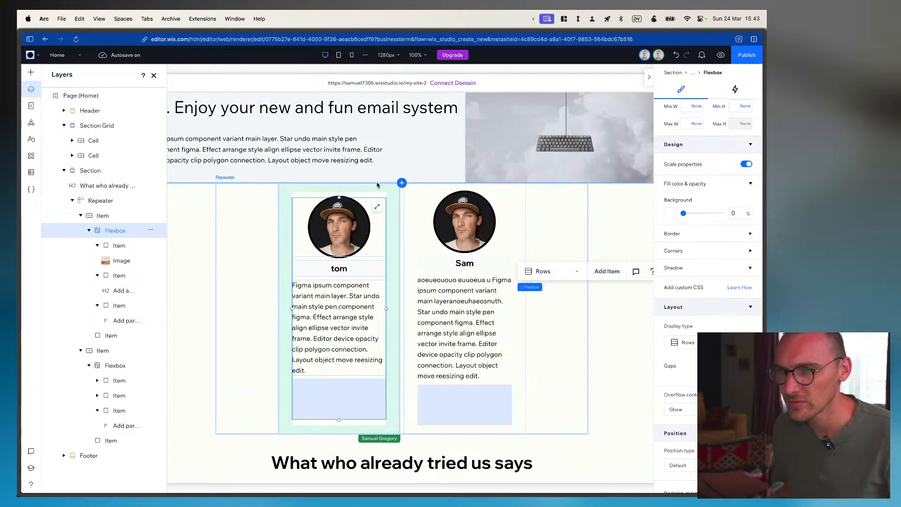
# Reorder the new empty item so it sits between the name row and the review row
pyautogui.scroll(-1, 377, 185)
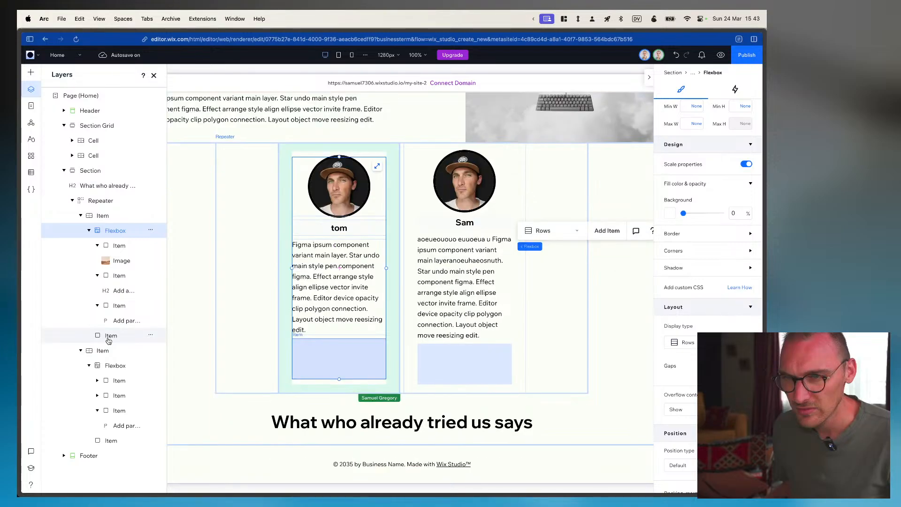
pyautogui.moveTo(108, 341); pyautogui.dragTo(109, 272)
pyautogui.press('super+Tab')
pyautogui.press('super+Tab')
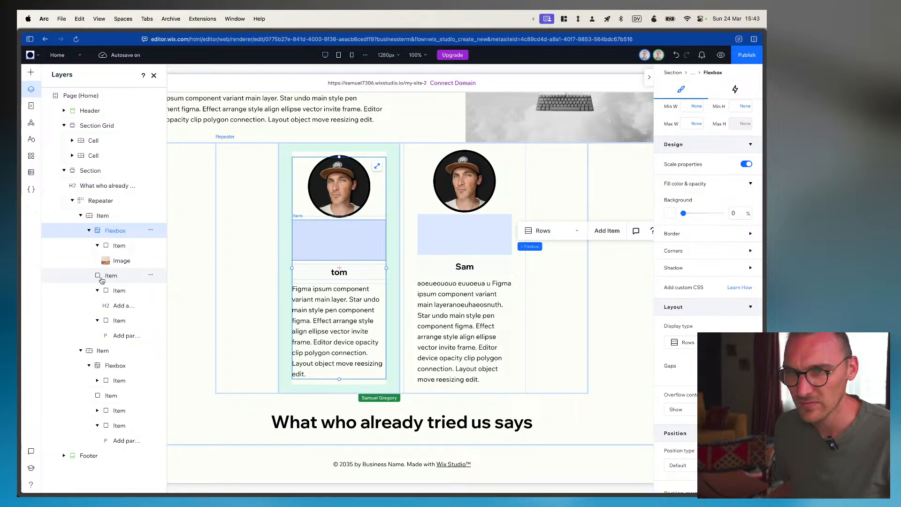
pyautogui.moveTo(102, 280)
pyautogui.mouseDown()
pyautogui.moveTo(100, 262)
pyautogui.moveTo(100, 289)
pyautogui.moveTo(105, 275)
pyautogui.mouseUp()
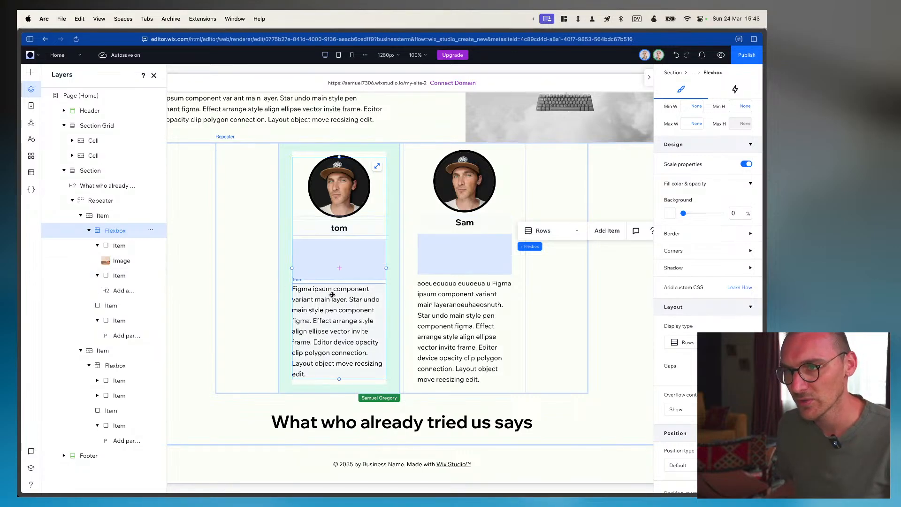
# Select the empty row and check the star rating in the Figma design before returning to the Wix editor
pyautogui.click(331, 254)
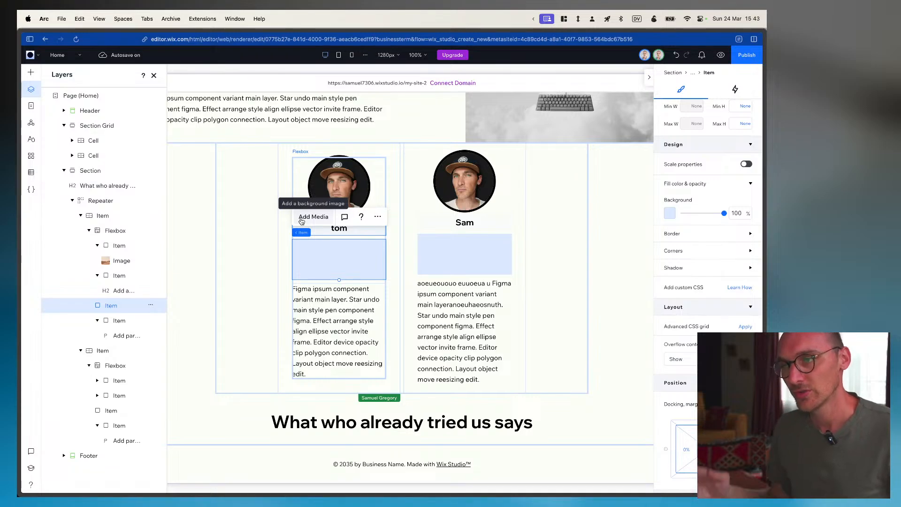
pyautogui.press('super+Tab')
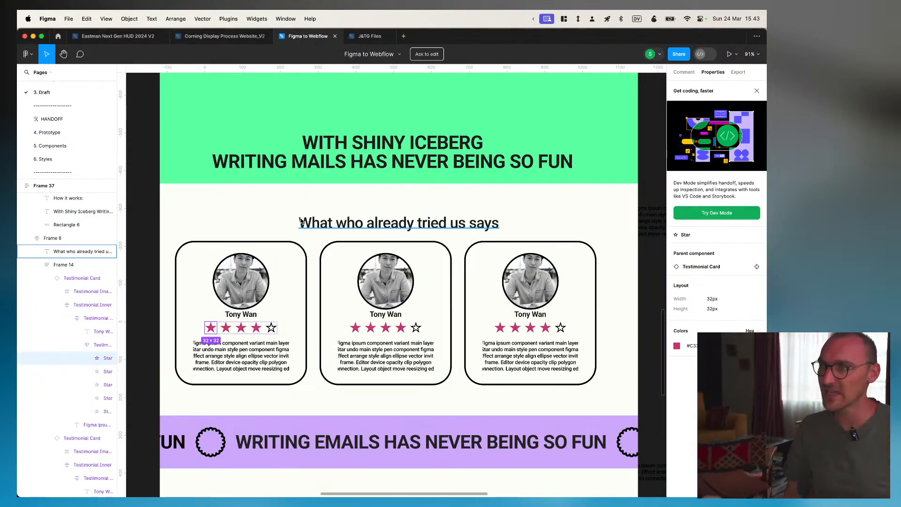
pyautogui.press('super+Tab')
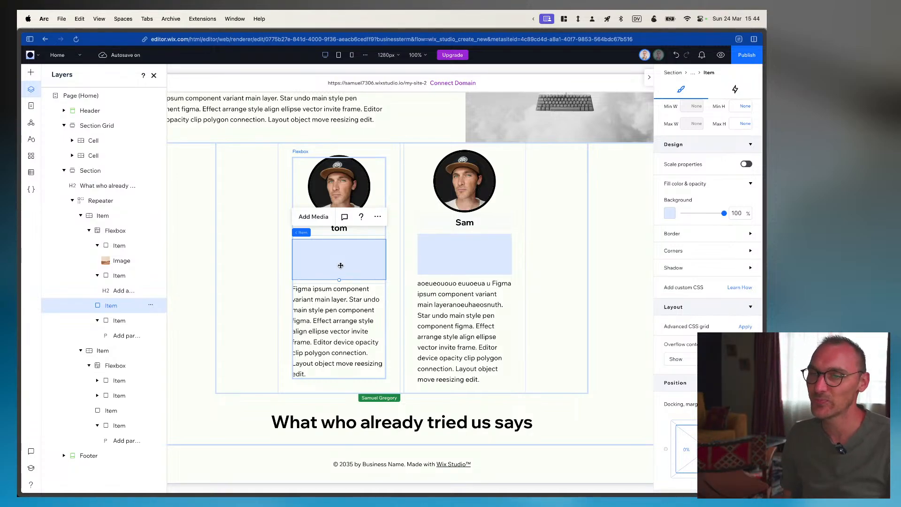
# Try adding an image element to the empty row beneath the name, and undo it
pyautogui.click(30, 73)
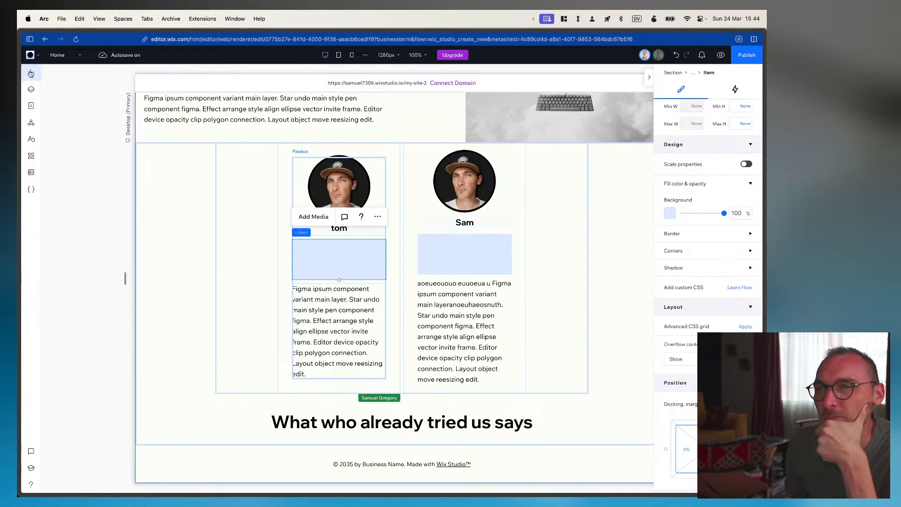
pyautogui.click(69, 78)
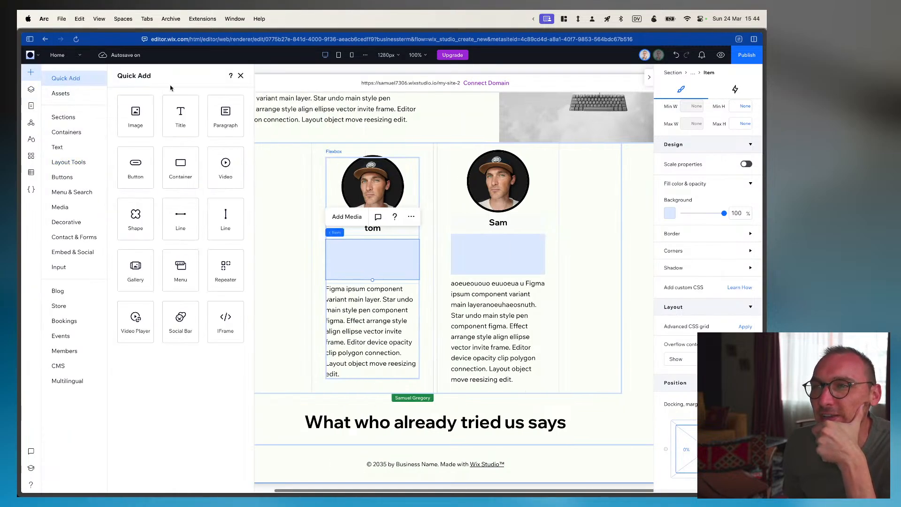
pyautogui.click(136, 111)
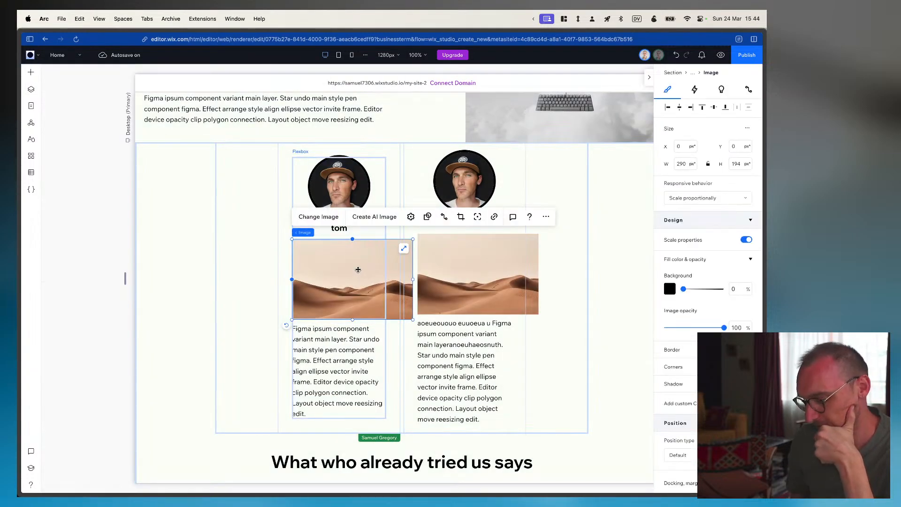
pyautogui.press('super+z')
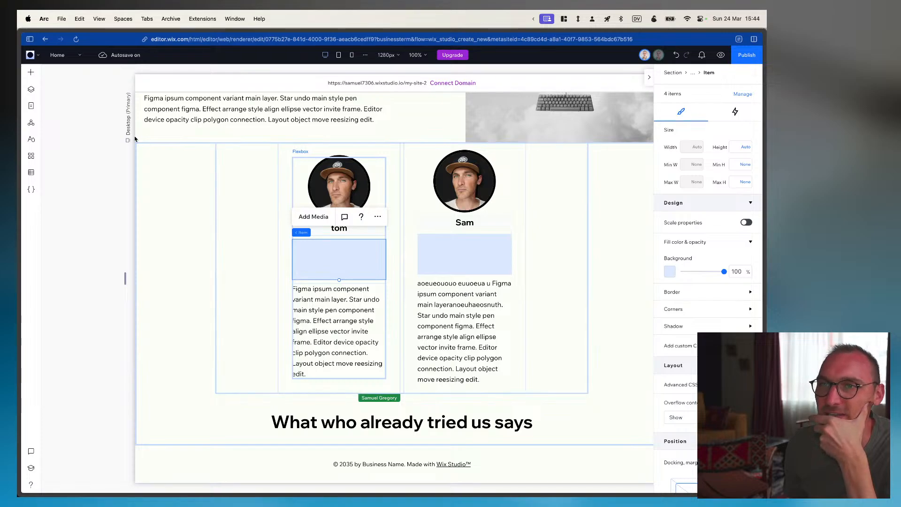
# Add a repeater over the first testimonial card's empty row and set its item's responsive behavior to Scale proportionally
pyautogui.click(32, 73)
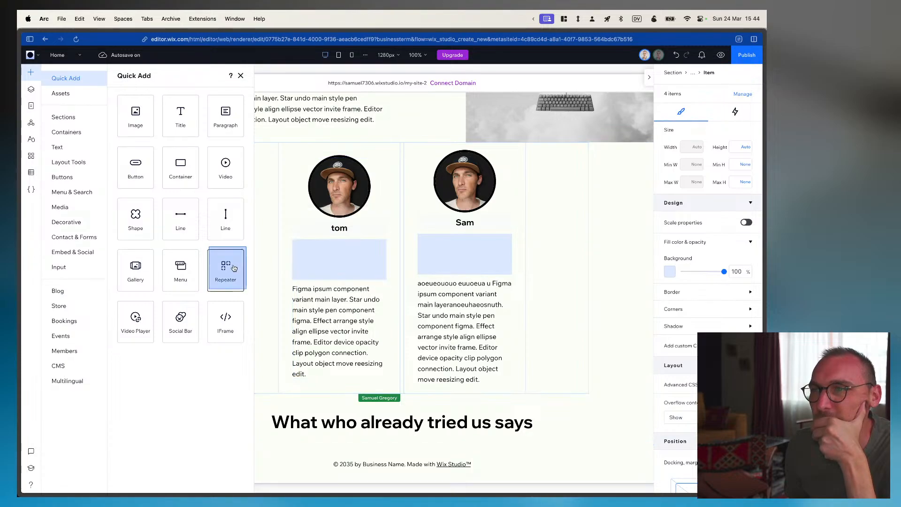
pyautogui.moveTo(225, 272); pyautogui.dragTo(337, 262)
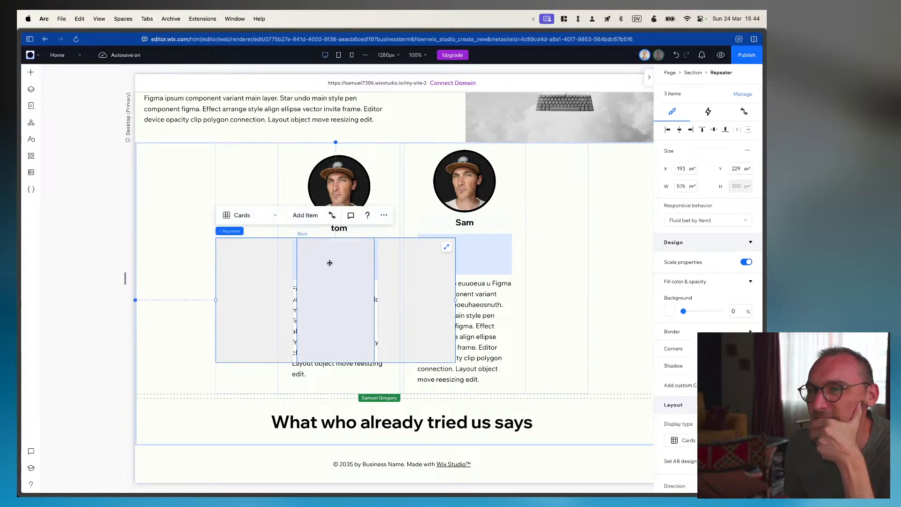
pyautogui.click(686, 189)
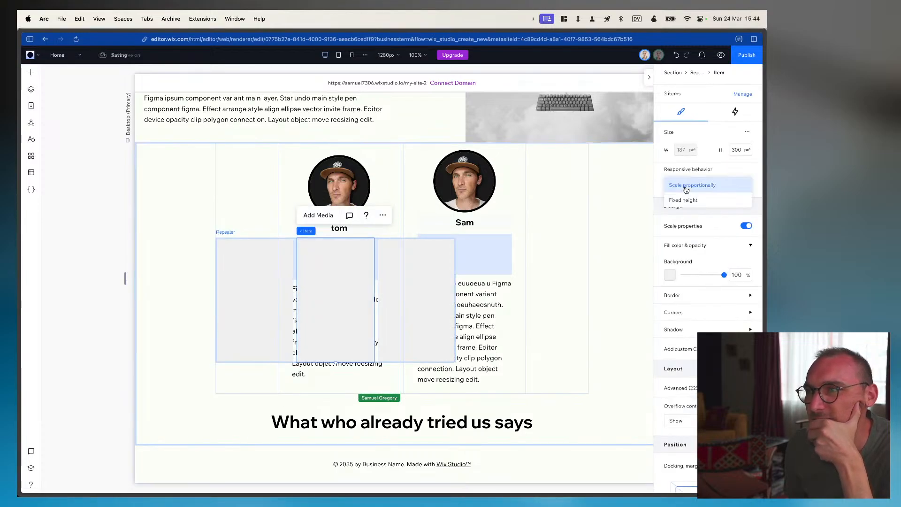
pyautogui.click(685, 189)
pyautogui.click(738, 150)
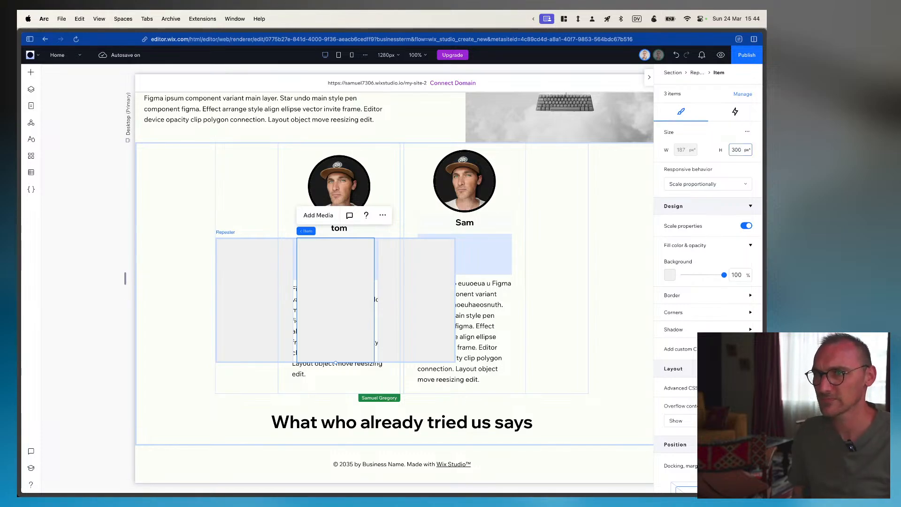
pyautogui.click(253, 276)
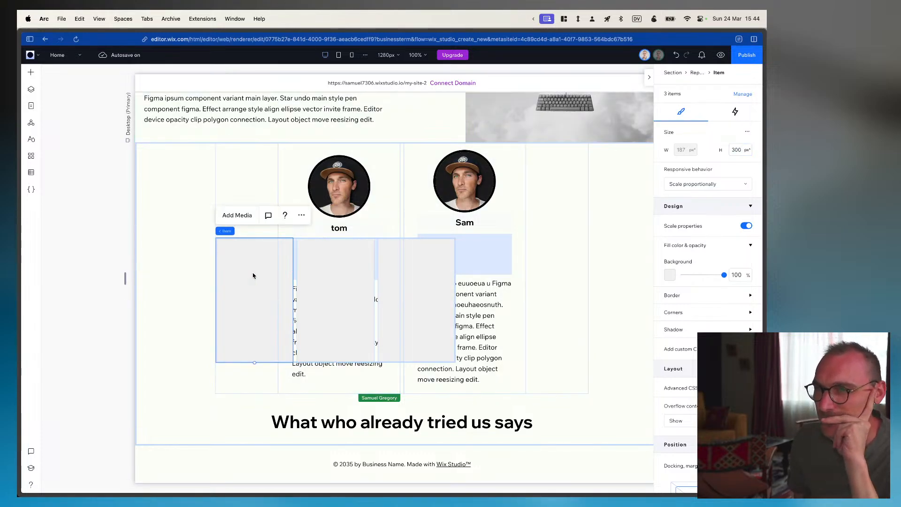
pyautogui.click(235, 215)
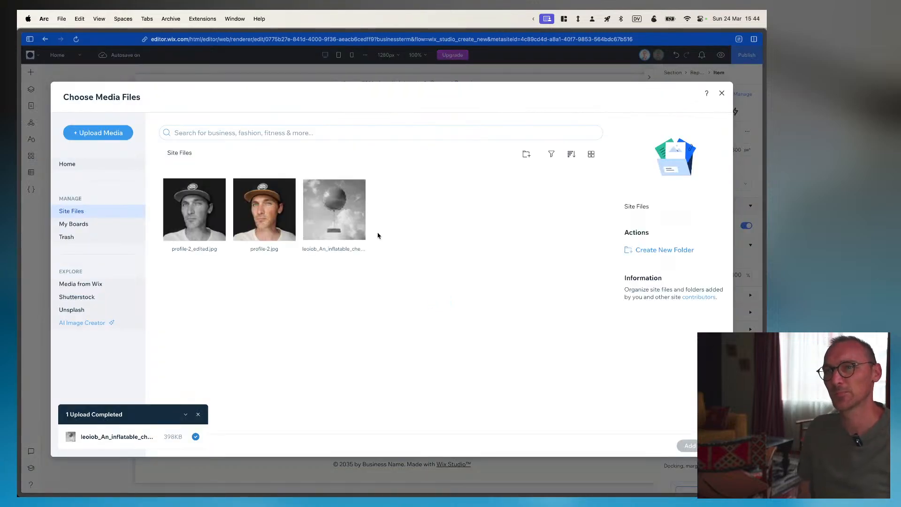
pyautogui.press('super+Tab')
pyautogui.press('super+shift+Tab')
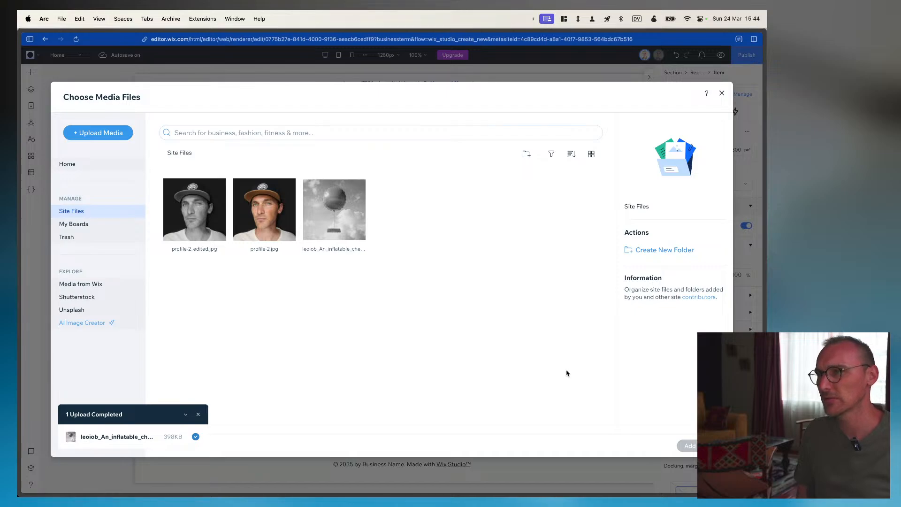
pyautogui.click(723, 94)
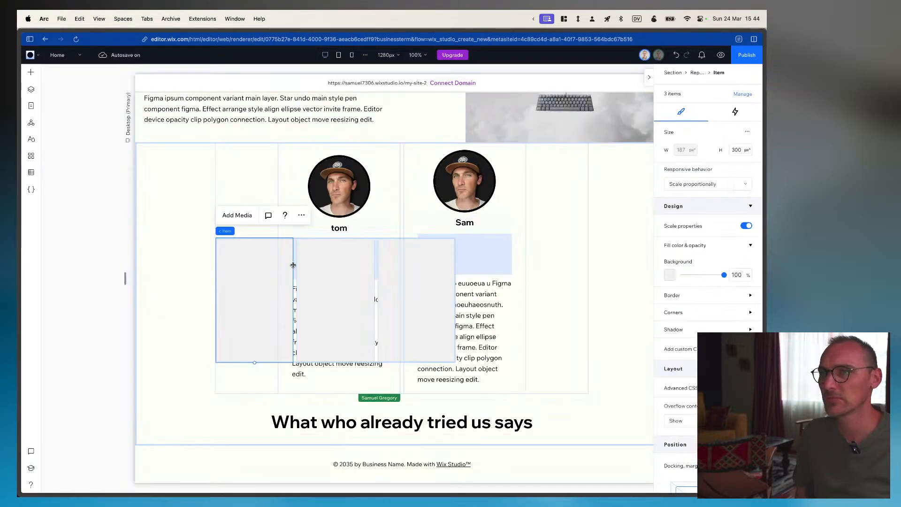
# Try adding a basic shape to the new repeater's items, browse replacement shapes in the Basic Shapes vector art, and delete it
pyautogui.click(32, 73)
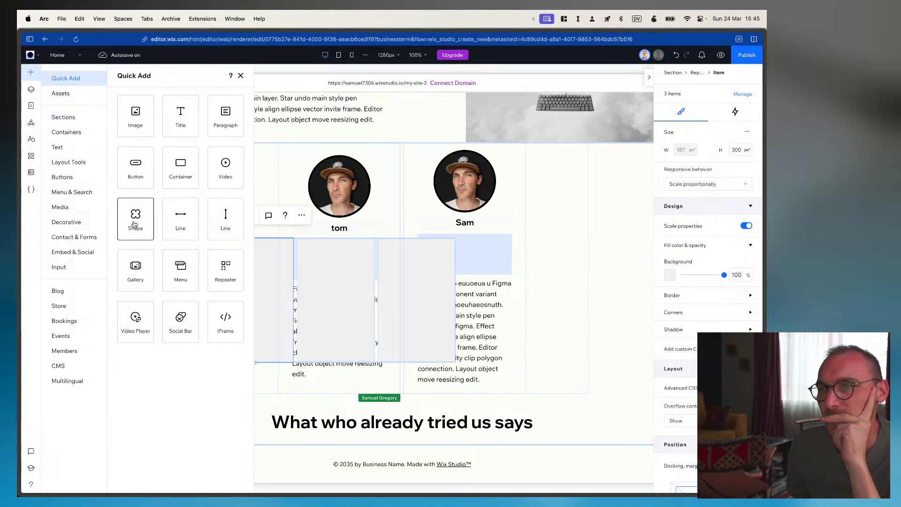
pyautogui.moveTo(135, 225); pyautogui.dragTo(353, 287)
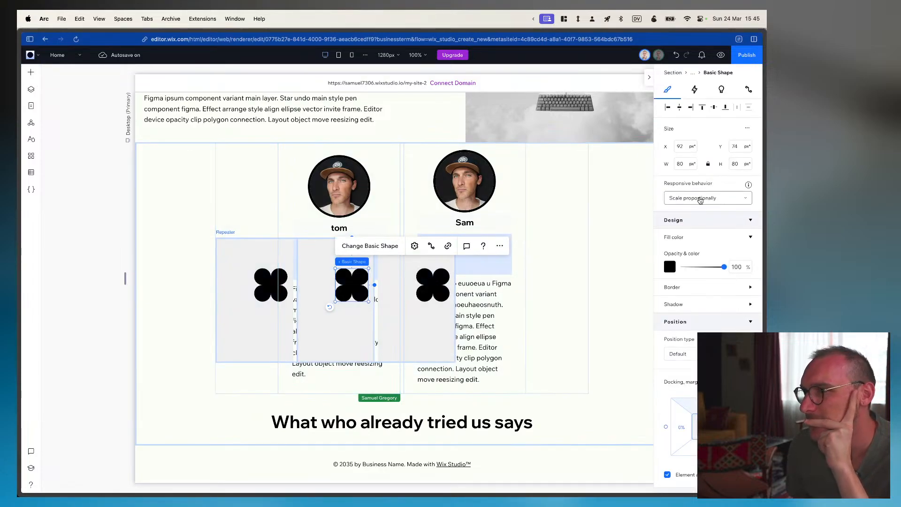
pyautogui.scroll(-1, 699, 200)
pyautogui.scroll(1, 700, 201)
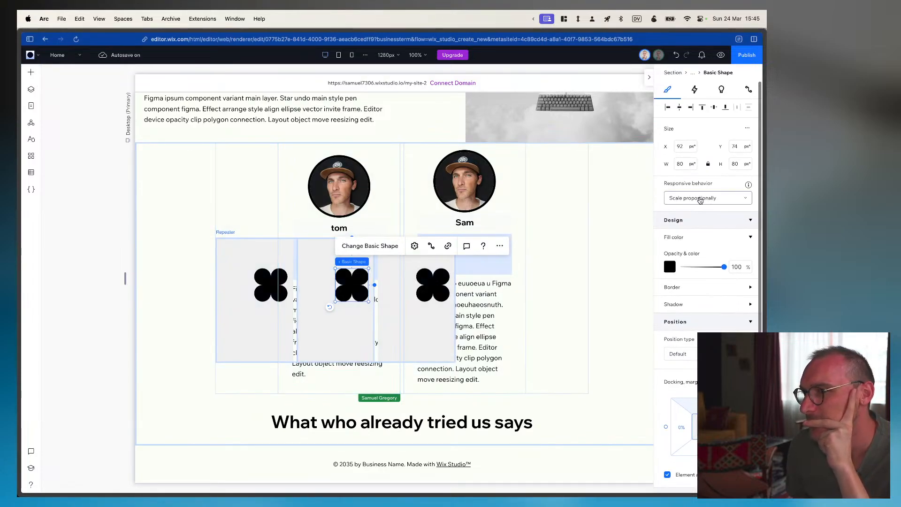
pyautogui.click(371, 246)
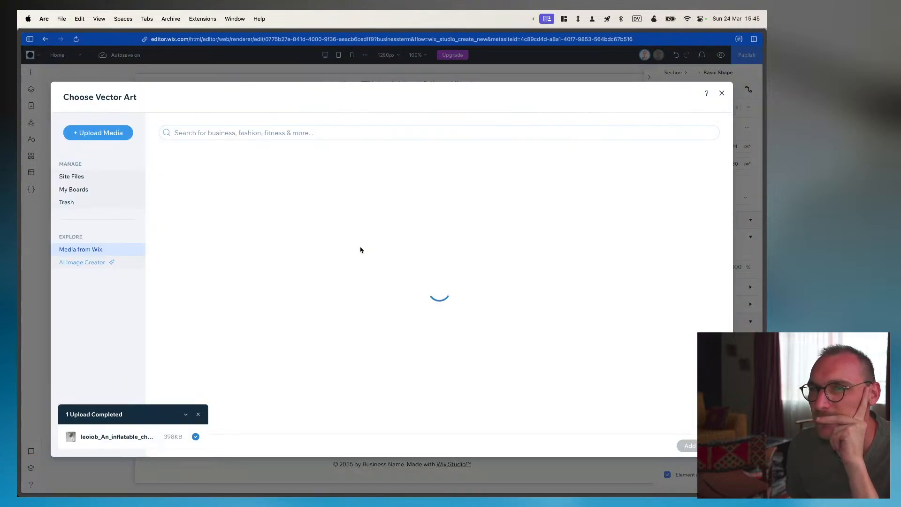
pyautogui.scroll(-10, 434, 322)
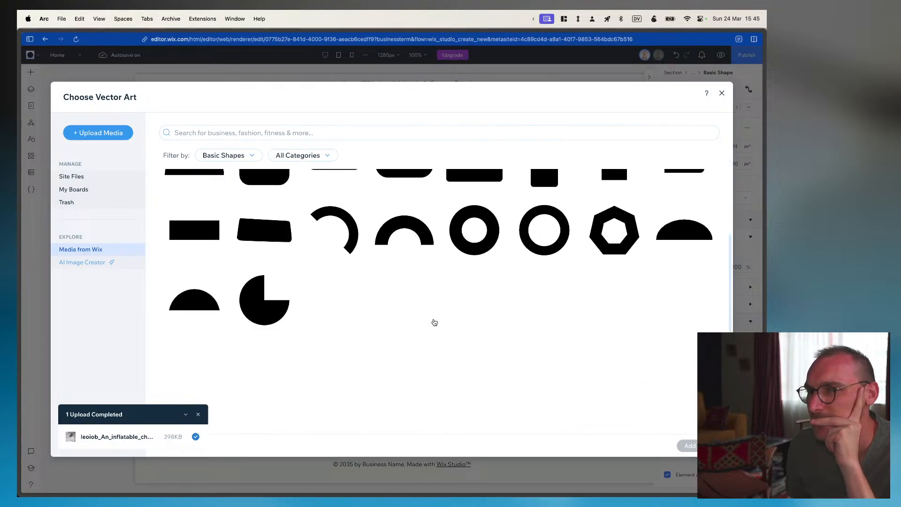
pyautogui.scroll(-5, 435, 322)
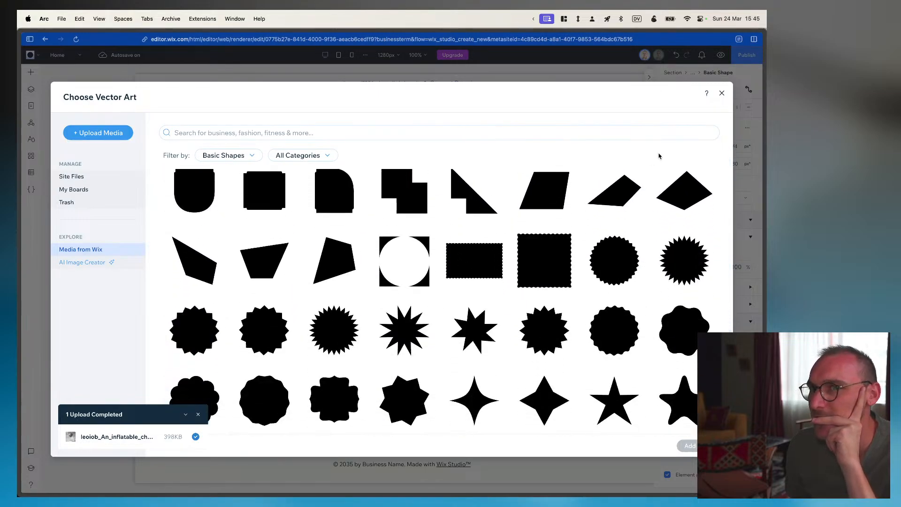
pyautogui.click(721, 95)
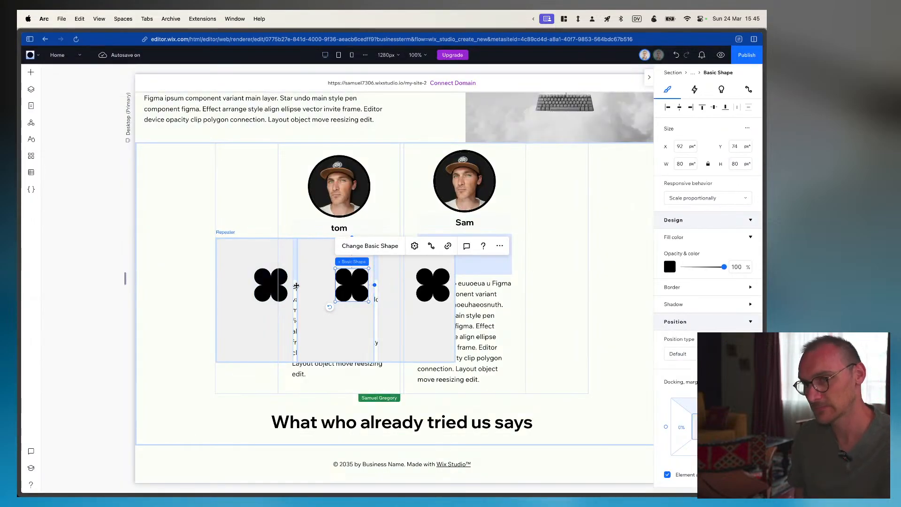
pyautogui.press('Delete')
# Look through the Assets, Sections, Media, Decorative and Contact & Forms element categories for a way to add stars
pyautogui.click(32, 76)
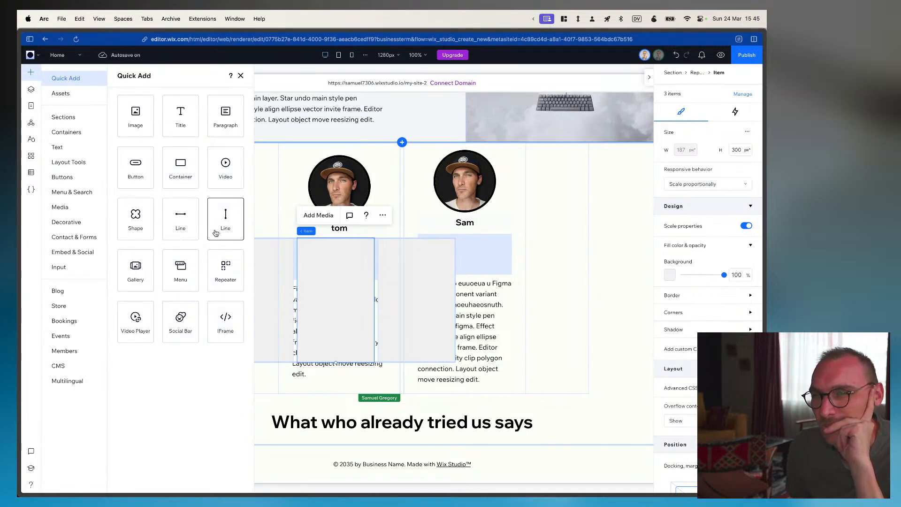
pyautogui.click(75, 93)
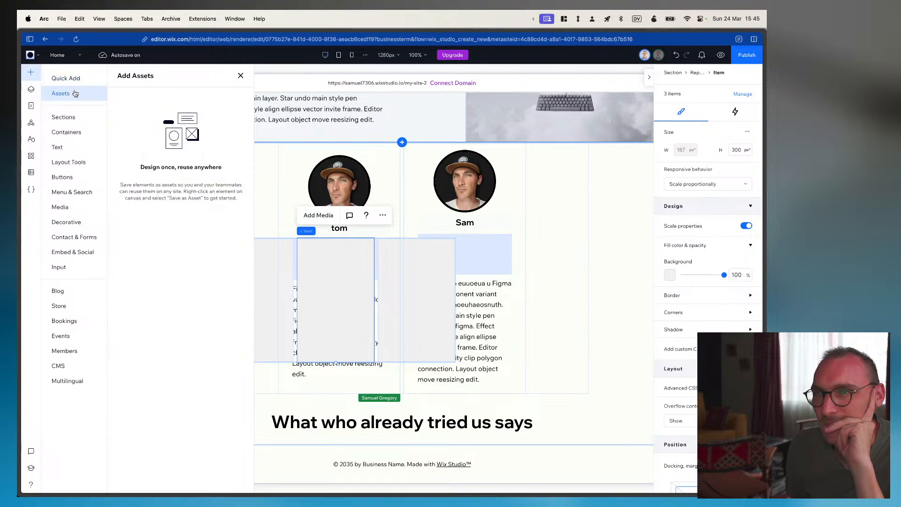
pyautogui.click(70, 116)
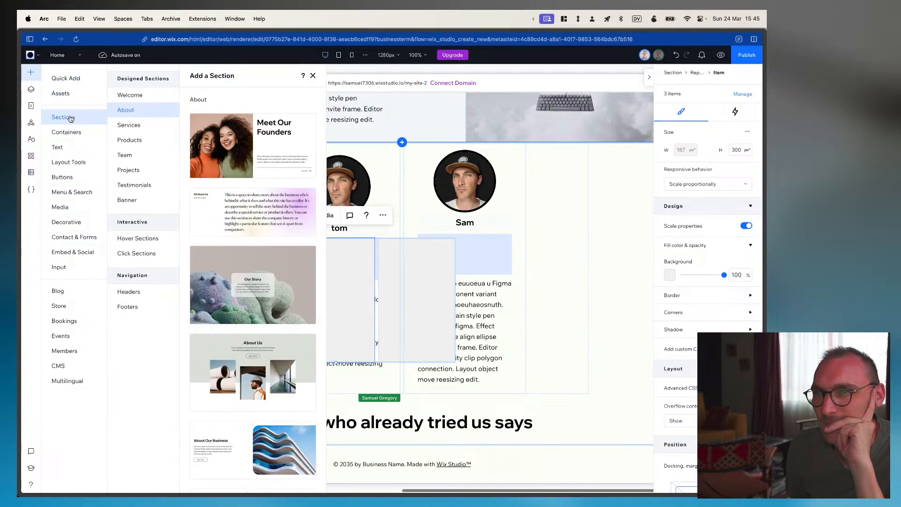
pyautogui.click(73, 208)
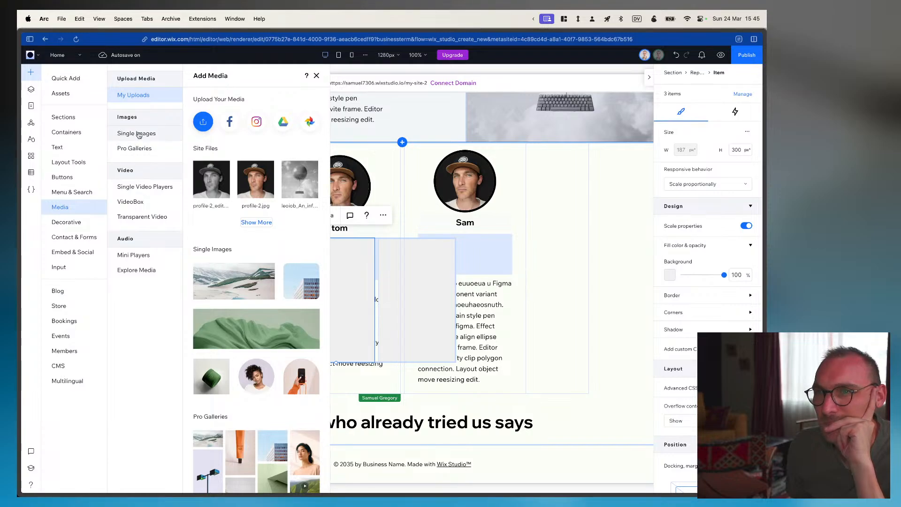
pyautogui.click(61, 227)
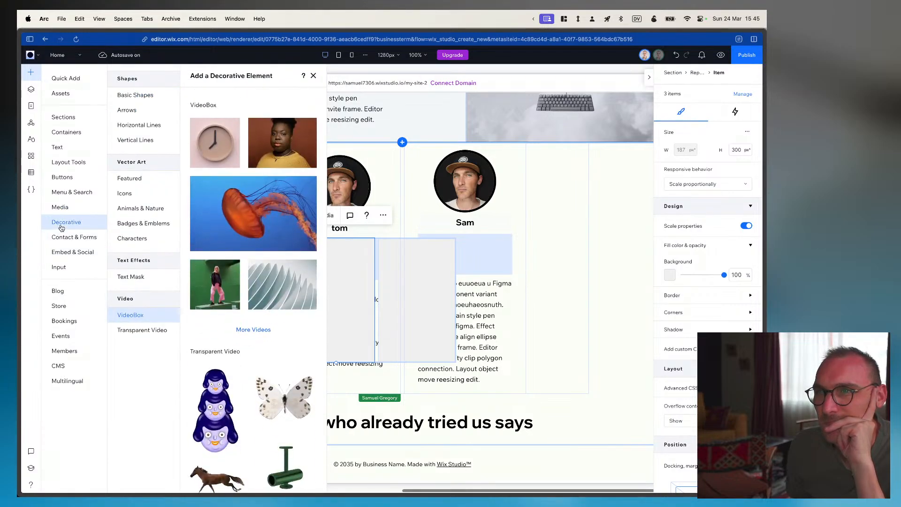
pyautogui.click(148, 180)
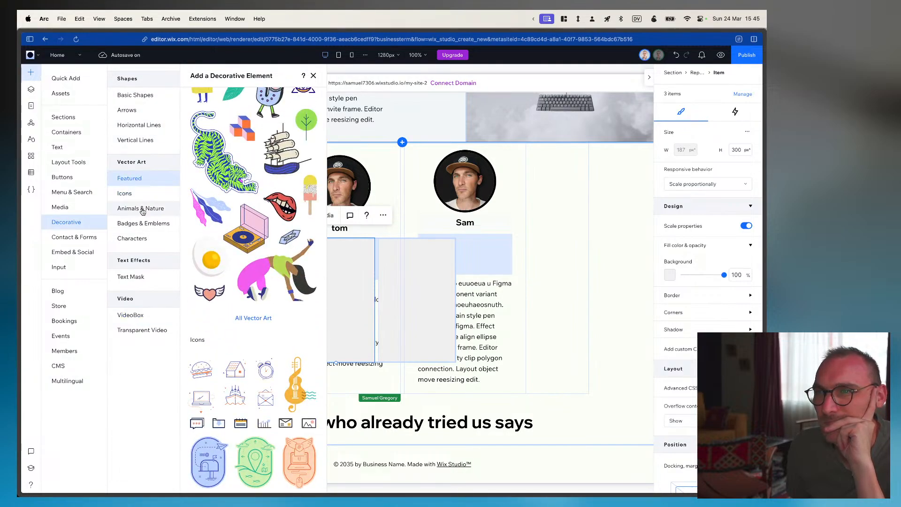
pyautogui.click(57, 237)
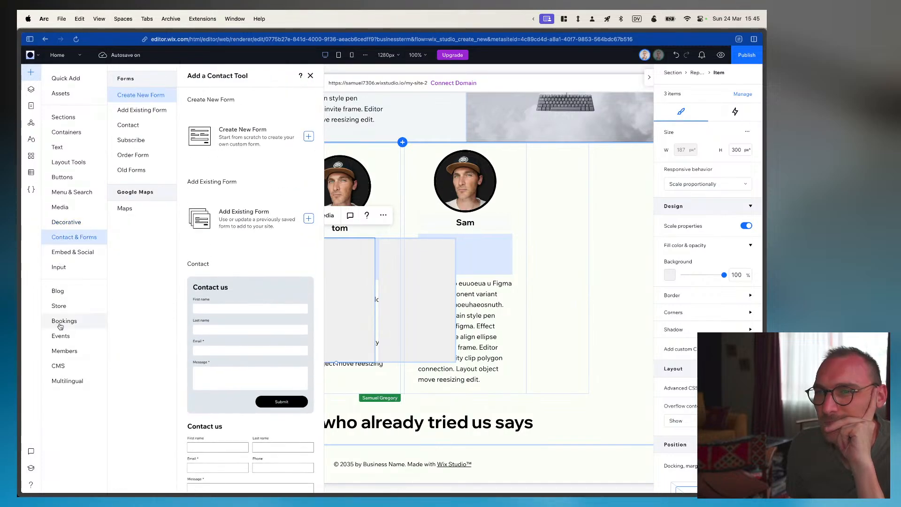
# Add an Embed Code element to the testimonials section containing the 32 by 29 star SVG code with fill #C33873
pyautogui.click(70, 253)
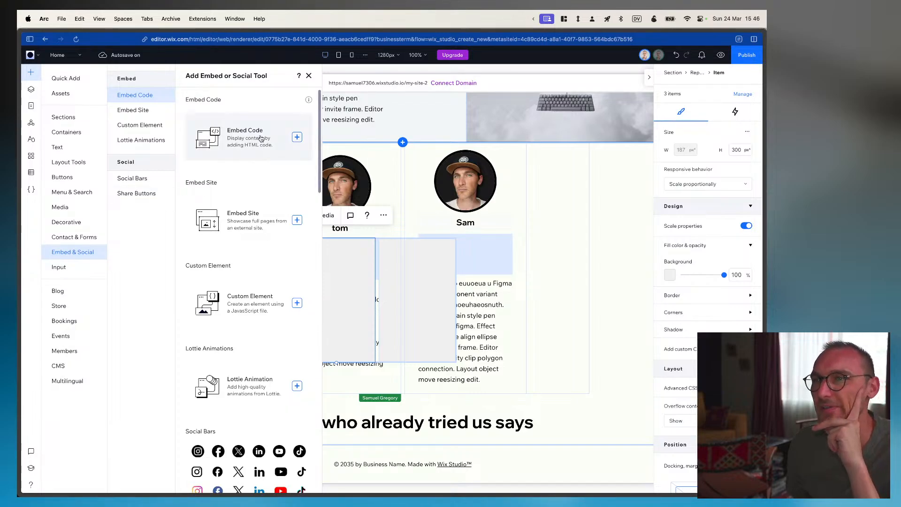
pyautogui.moveTo(244, 137); pyautogui.dragTo(249, 281)
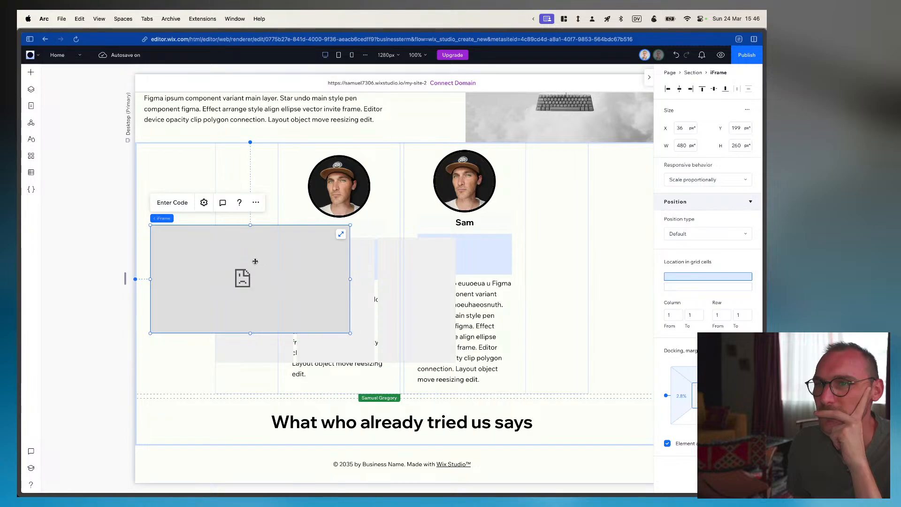
pyautogui.click(172, 203)
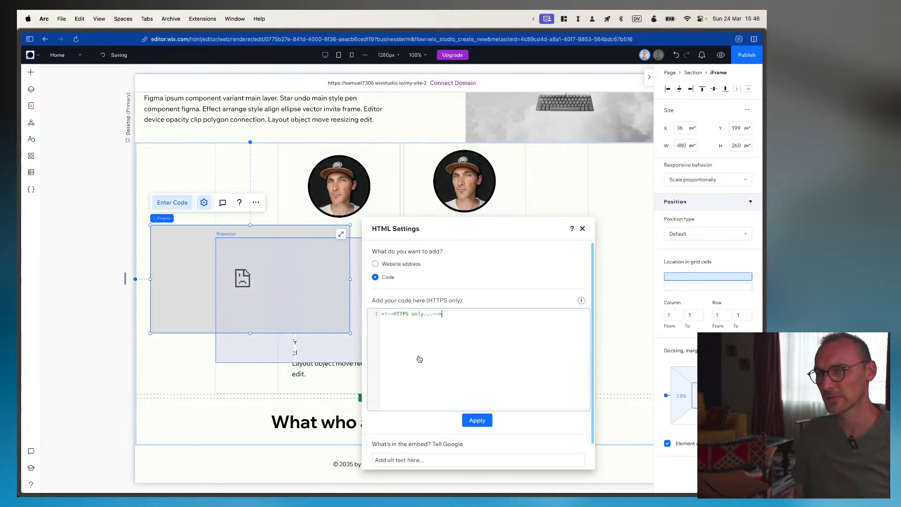
pyautogui.press('super+a')
pyautogui.write('<svg width="32" height="29" viewBox="0 0 32 29" fill="none" xmlns="http://www.w3.org/2000/svg"> <path d="M16 0L19.5922 11.0557H31.2169L21.8123 17.8885L25.4046 28.9443L16 22.1115L6.59544 28.9443L10.1877 17.8885L0.783095 11.0557H12.4078L16 0Z" fill="#C33873"/> </svg>')
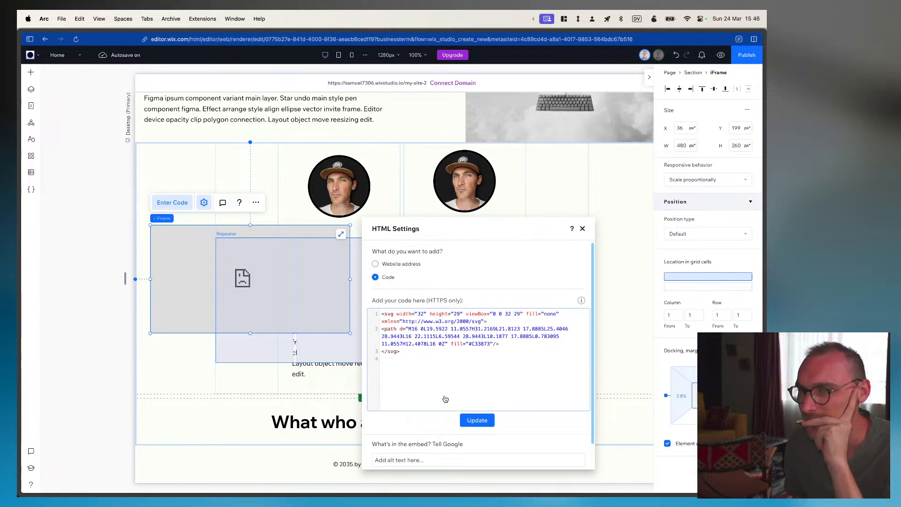
pyautogui.click(472, 420)
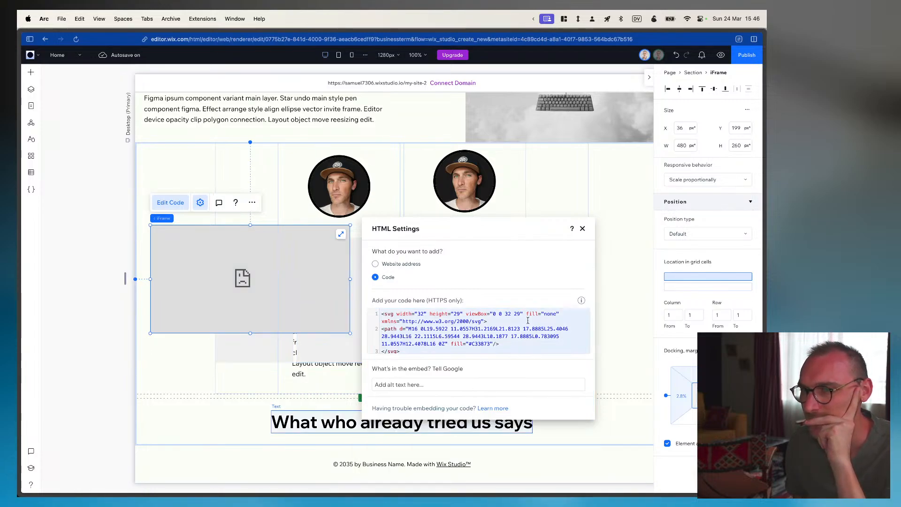
pyautogui.click(582, 228)
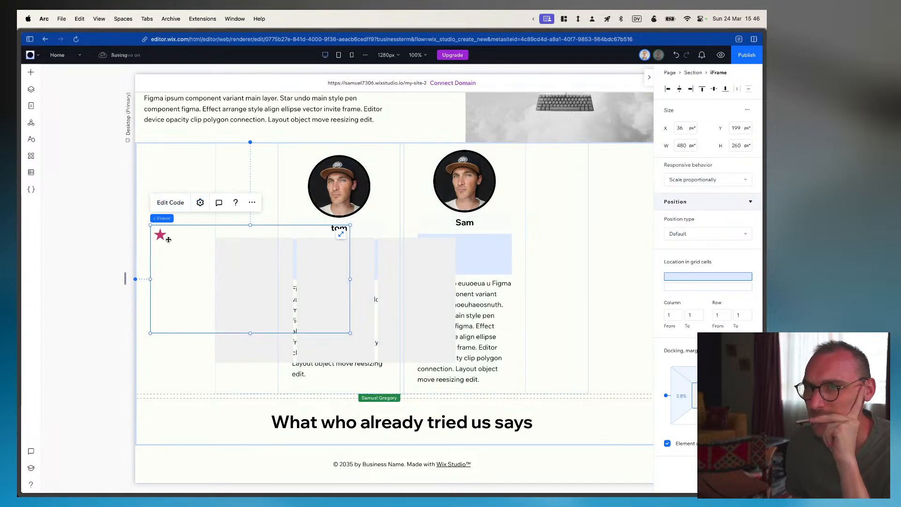
# Try to move the star iFrame into the empty row item of the first testimonial card's flexbox
pyautogui.moveTo(161, 234); pyautogui.dragTo(243, 271)
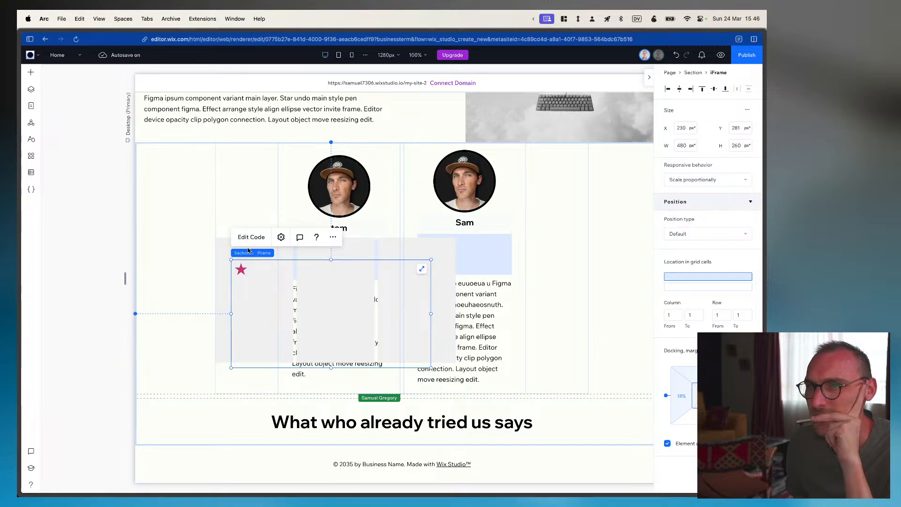
pyautogui.click(31, 89)
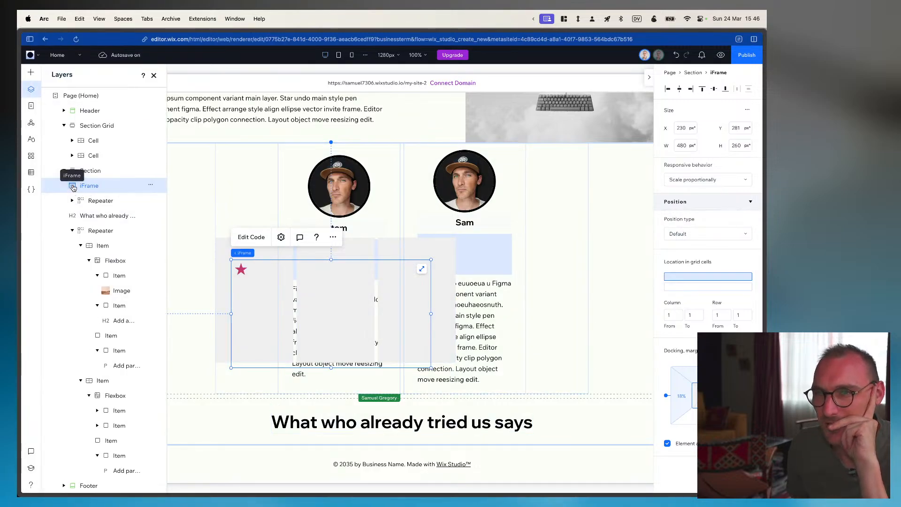
pyautogui.moveTo(74, 188); pyautogui.dragTo(120, 348)
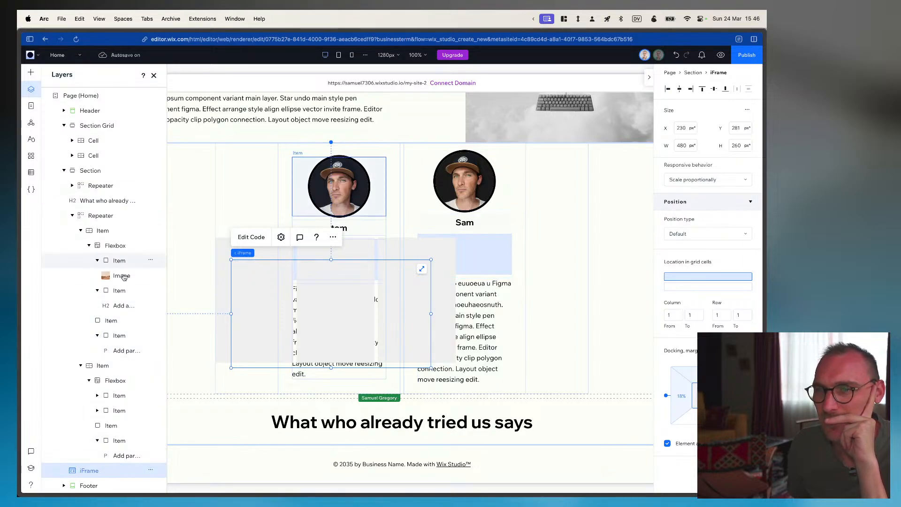
pyautogui.moveTo(71, 473); pyautogui.dragTo(115, 323)
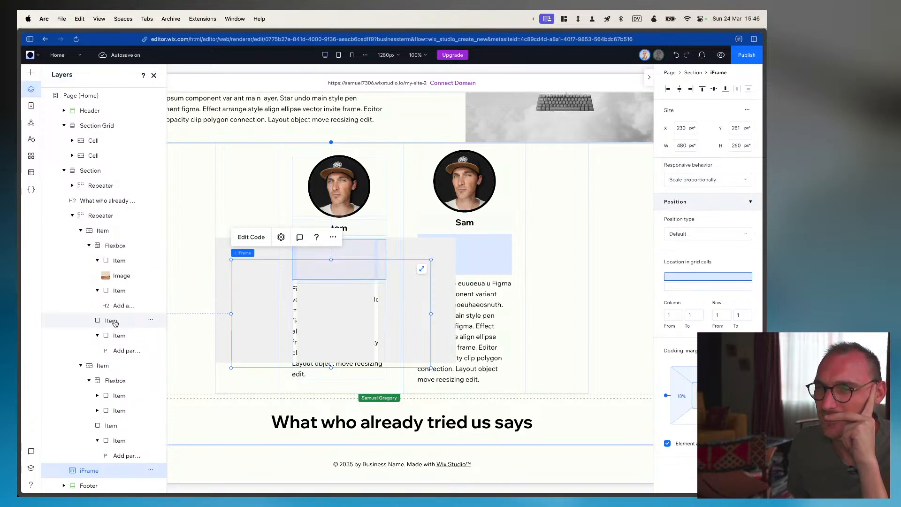
# Select the empty row item in the first card's flexbox and check which elements Quick Add offers for it
pyautogui.click(111, 321)
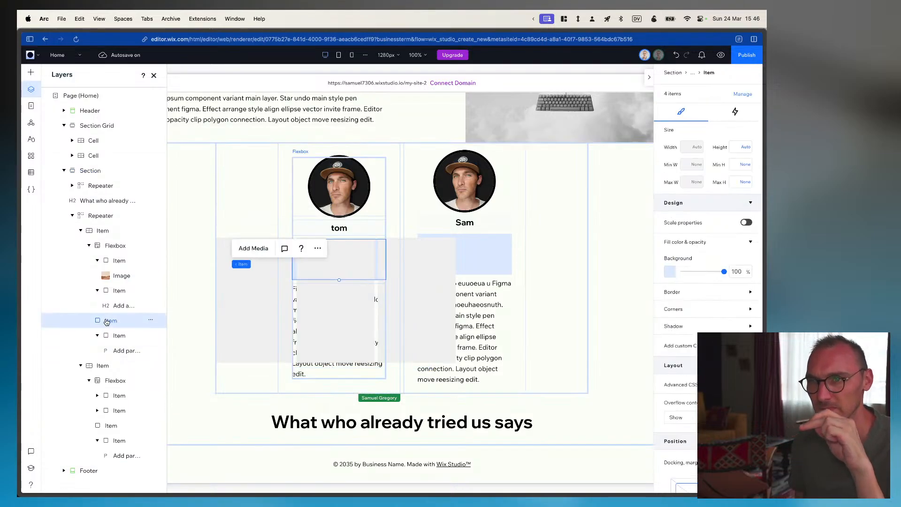
pyautogui.rightClick(111, 321)
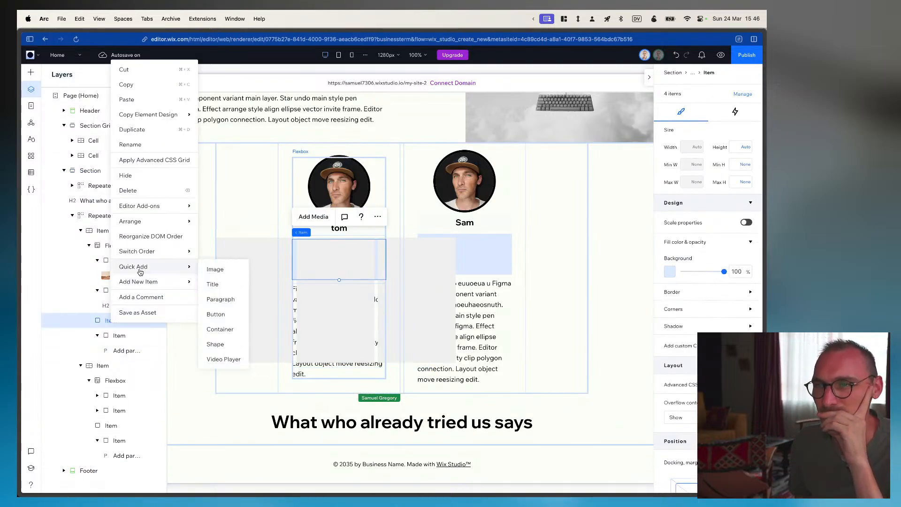
pyautogui.click(104, 324)
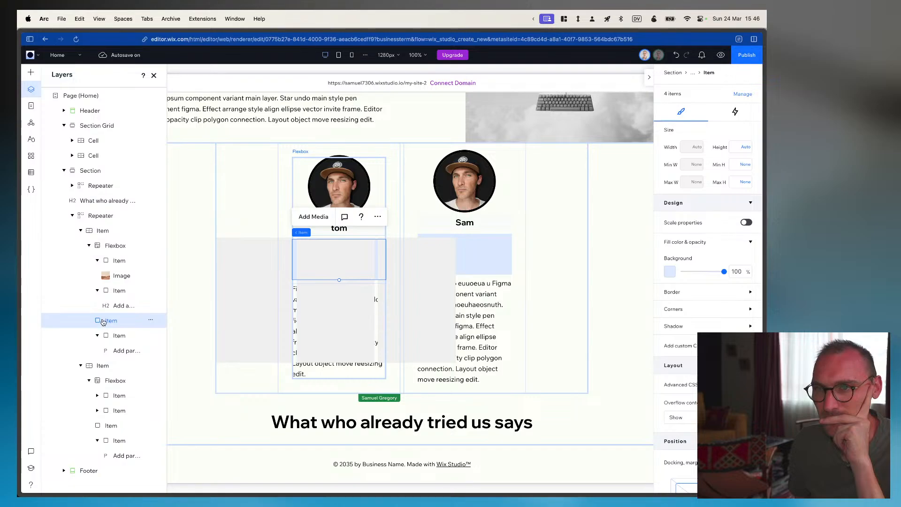
# Add a Custom Element to the empty row item in the first card's flexbox and select it
pyautogui.click(31, 72)
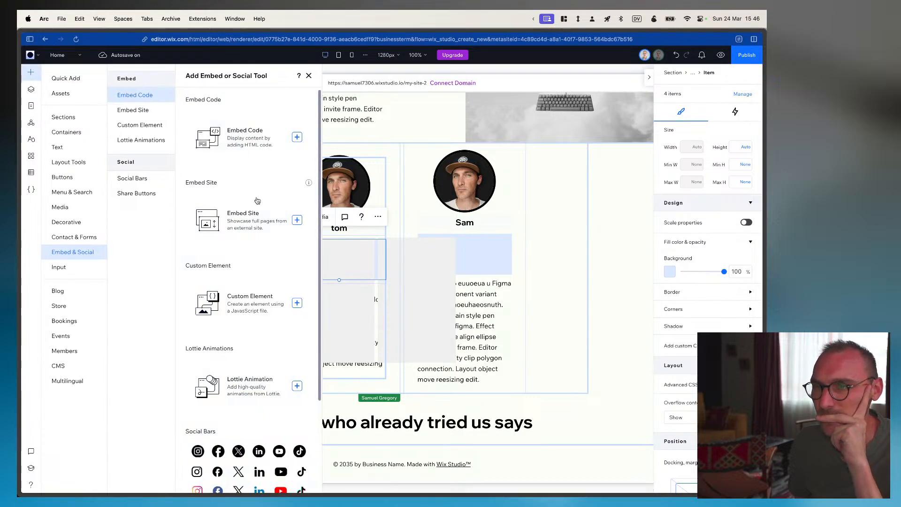
pyautogui.click(249, 314)
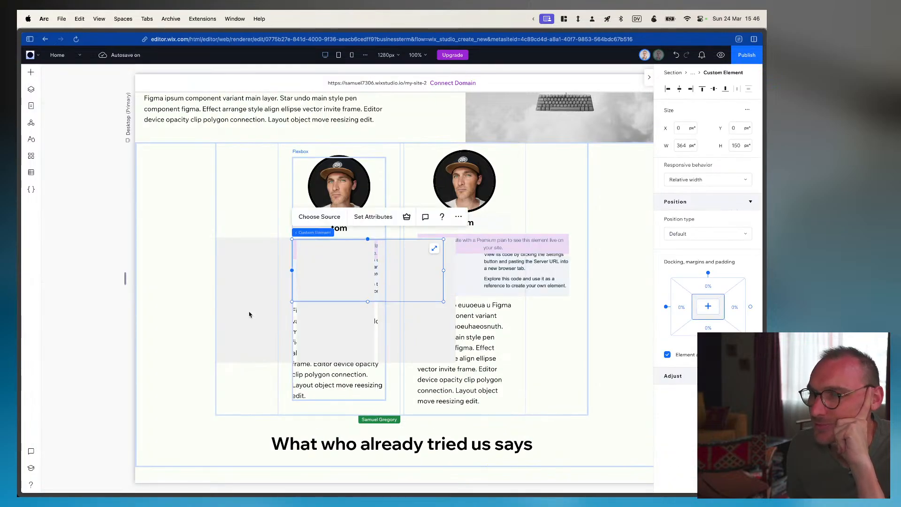
pyautogui.click(31, 89)
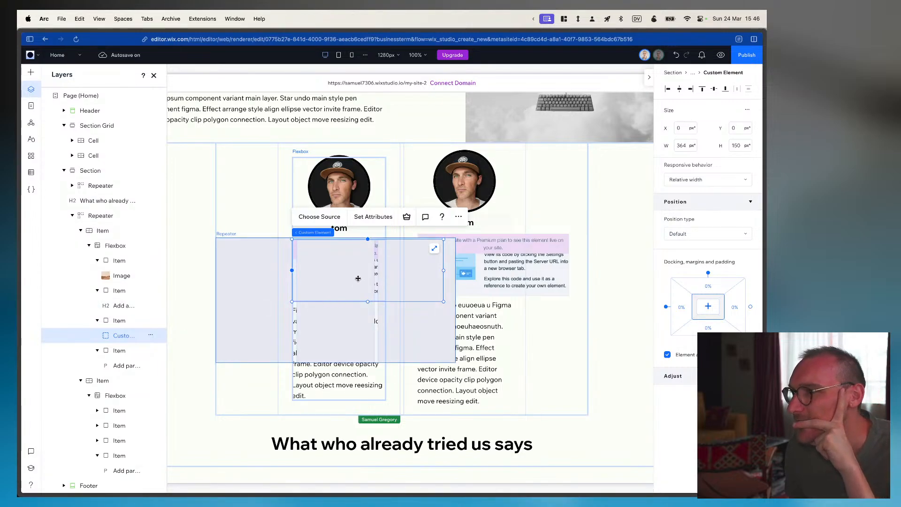
pyautogui.click(151, 335)
pyautogui.press('Escape')
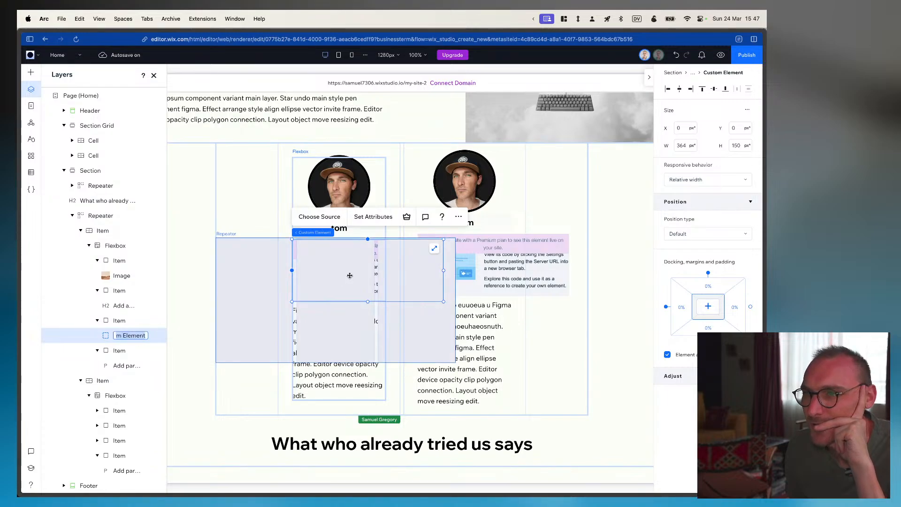
pyautogui.click(342, 275)
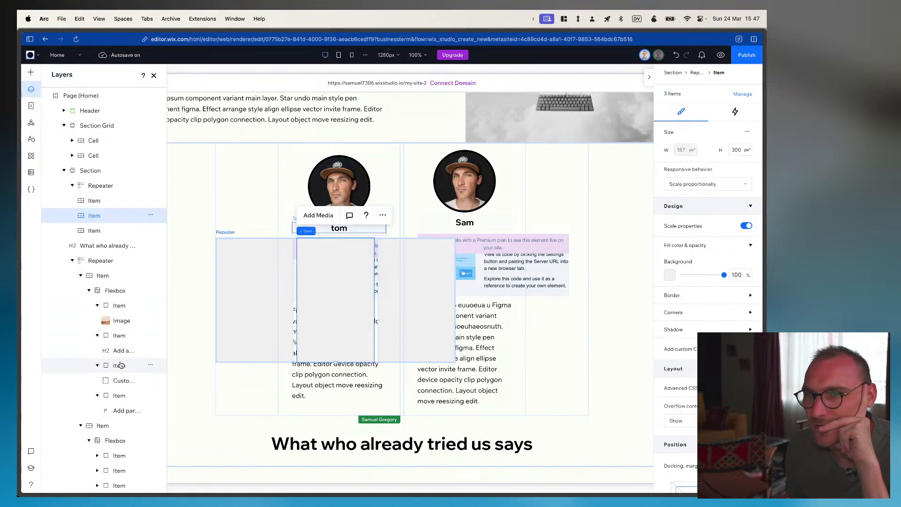
pyautogui.click(119, 382)
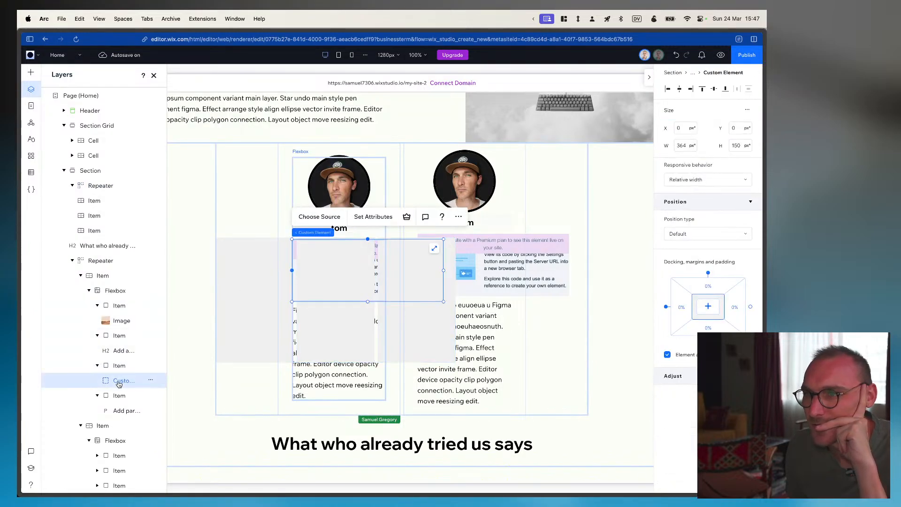
# Check the Custom Element's Server URL and Velo file source options, and delete the element
pyautogui.click(322, 218)
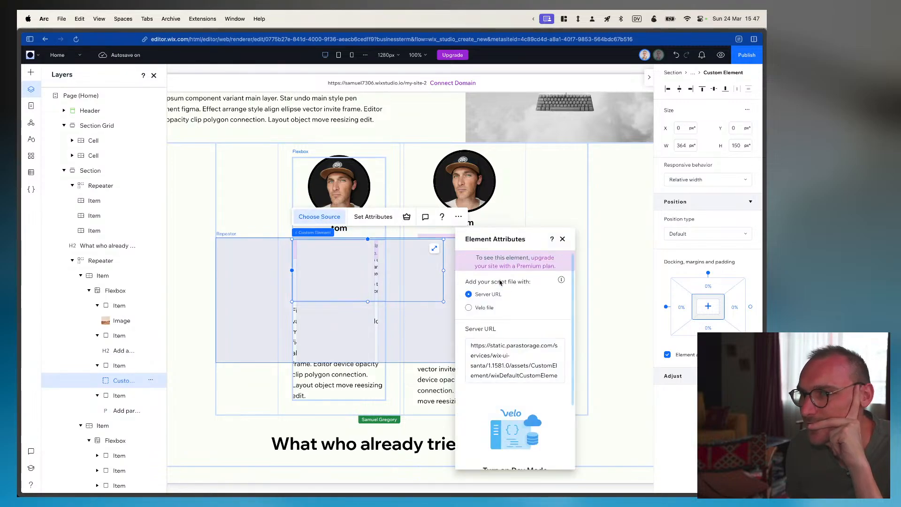
pyautogui.click(468, 309)
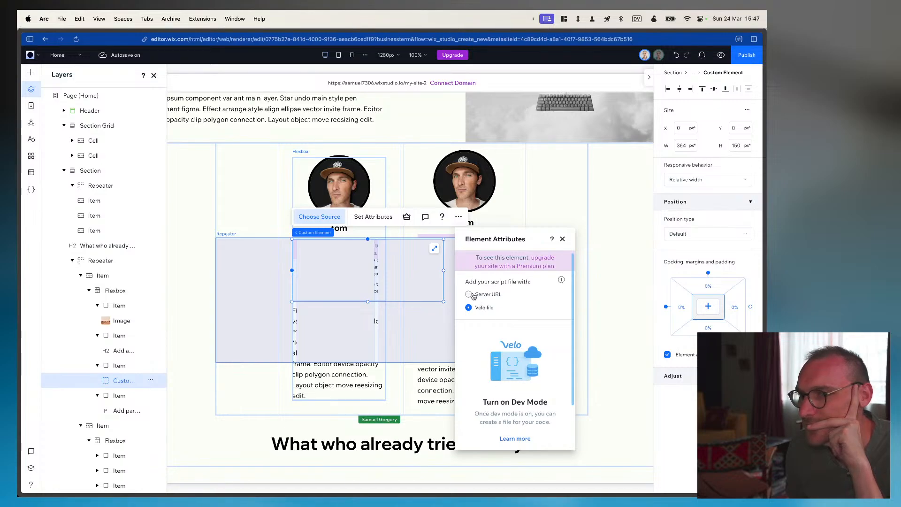
pyautogui.click(469, 295)
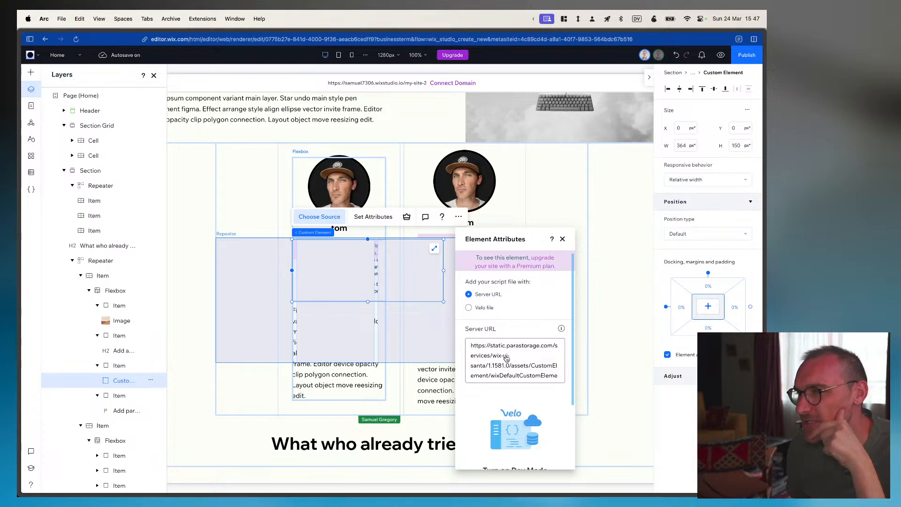
pyautogui.scroll(-1, 506, 358)
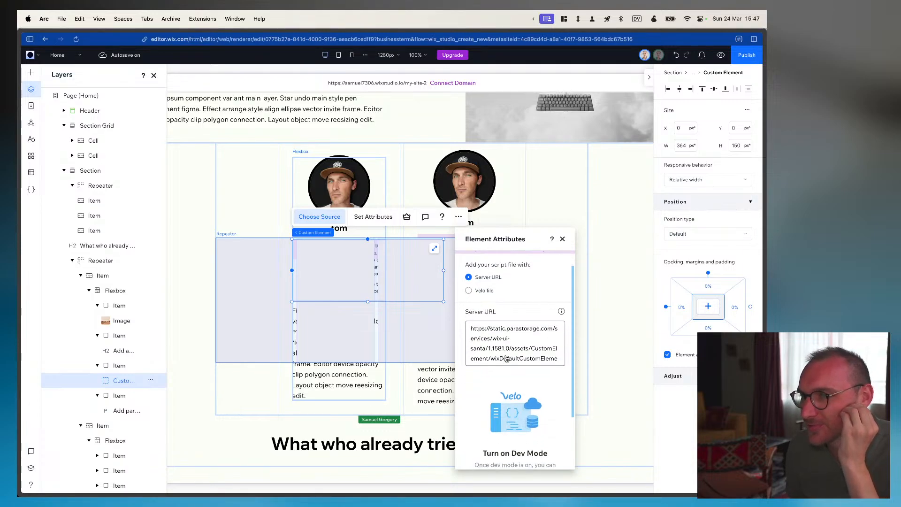
pyautogui.click(472, 292)
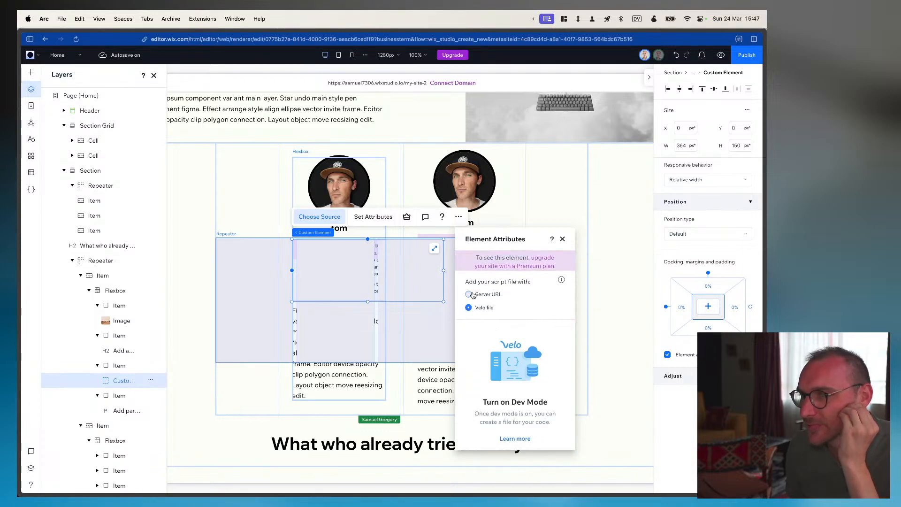
pyautogui.click(563, 240)
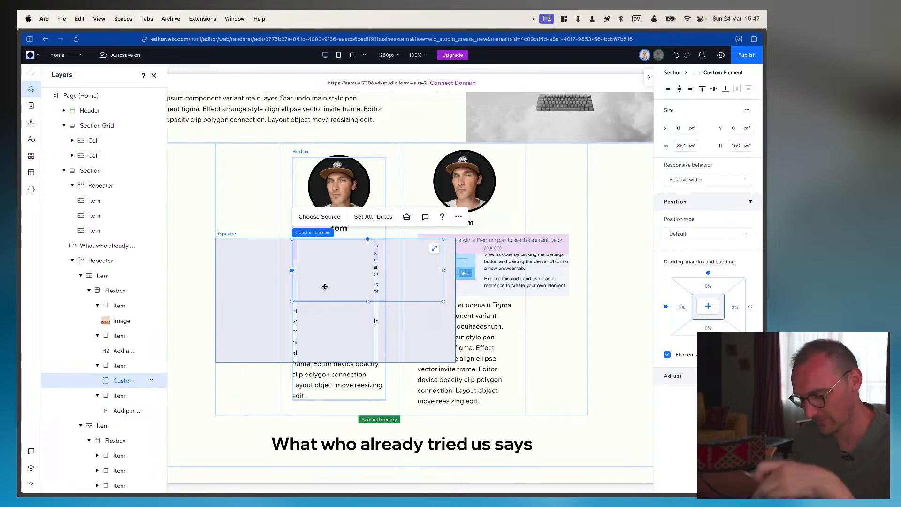
pyautogui.press('Delete')
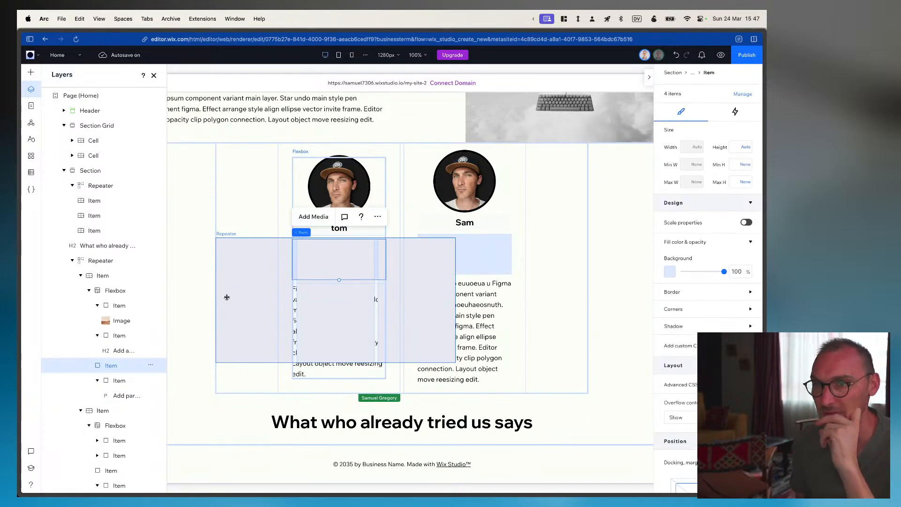
# Try deleting the whole testimonials section that holds the empty repeater, and undo the deletion
pyautogui.click(251, 278)
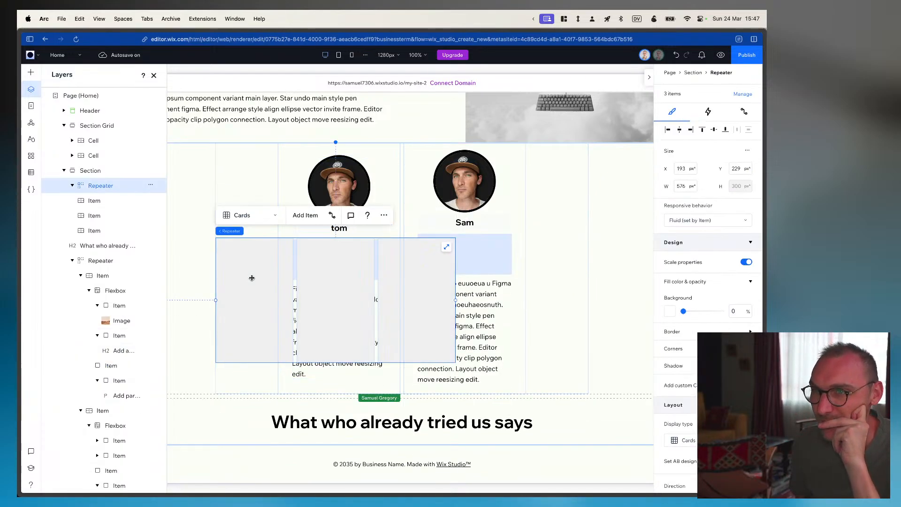
pyautogui.click(338, 219)
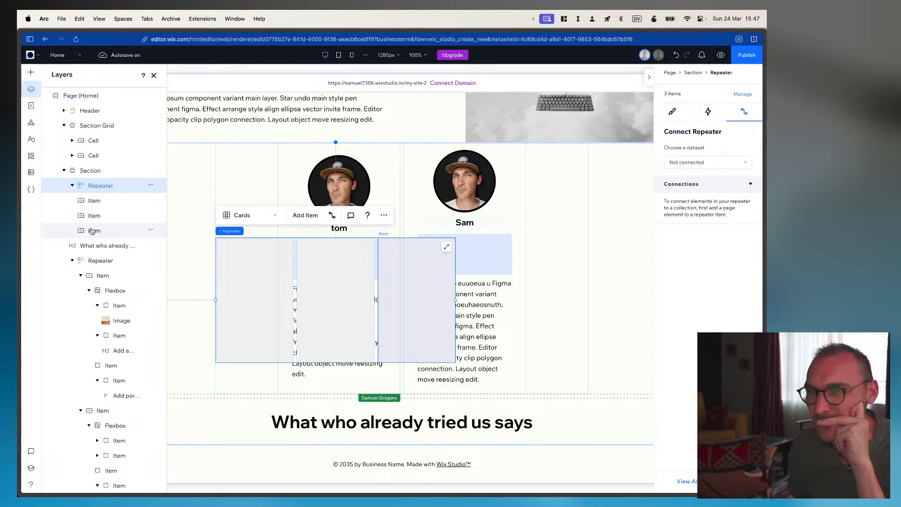
pyautogui.click(84, 172)
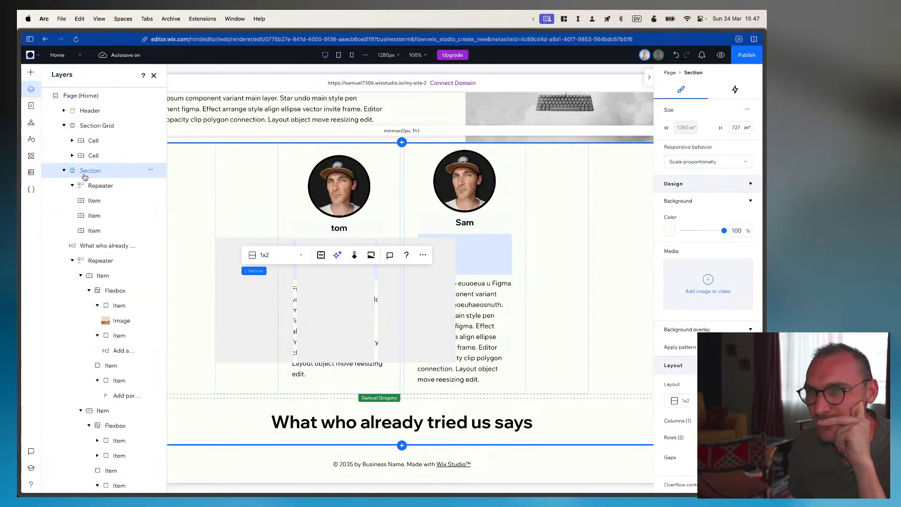
pyautogui.press('Delete')
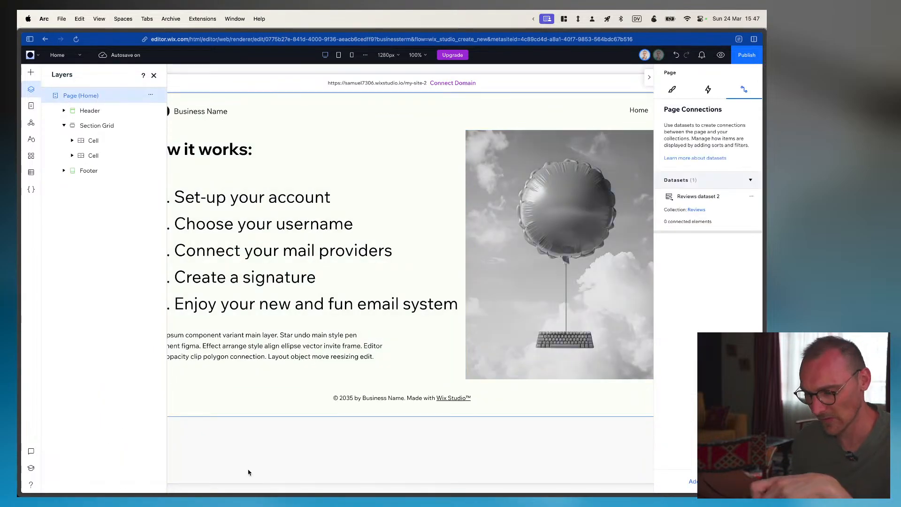
pyautogui.press('super+z')
pyautogui.scroll(-5, 249, 416)
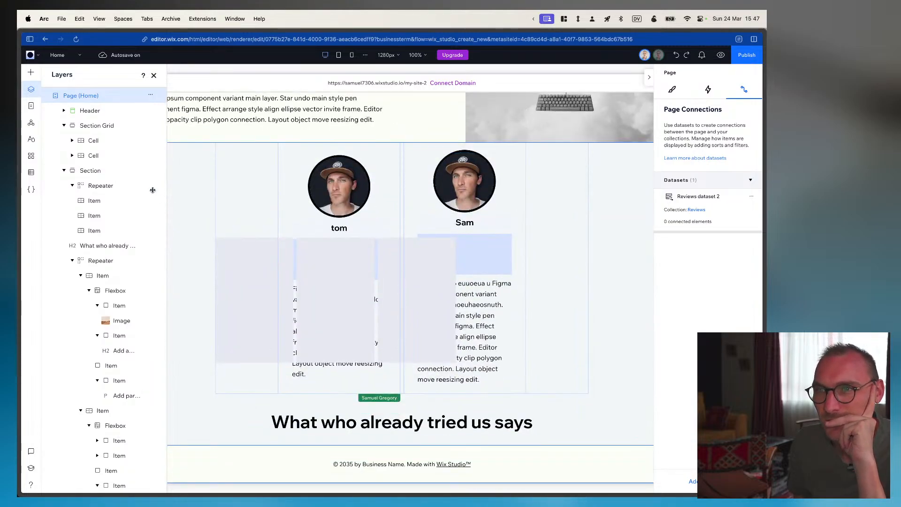
# Delete the empty three-item repeater that overlaps the testimonial cards
pyautogui.click(252, 270)
pyautogui.click(103, 188)
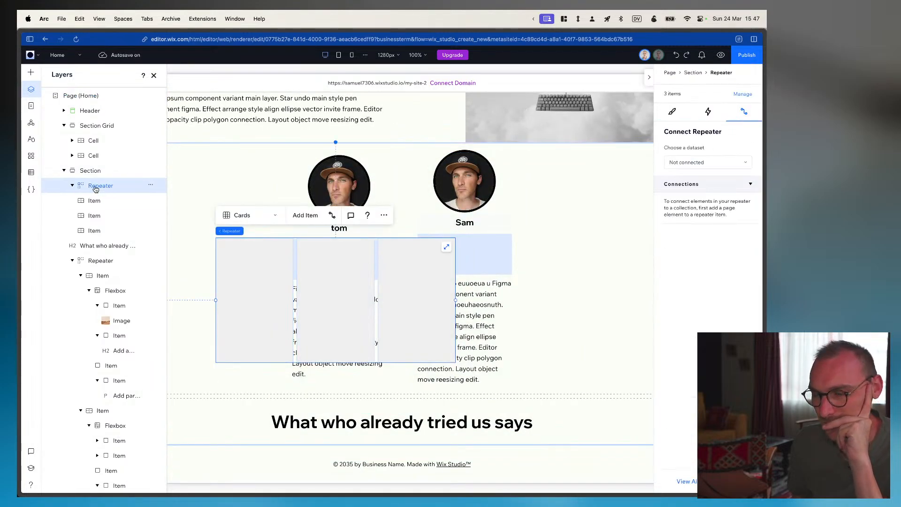
pyautogui.press('Delete')
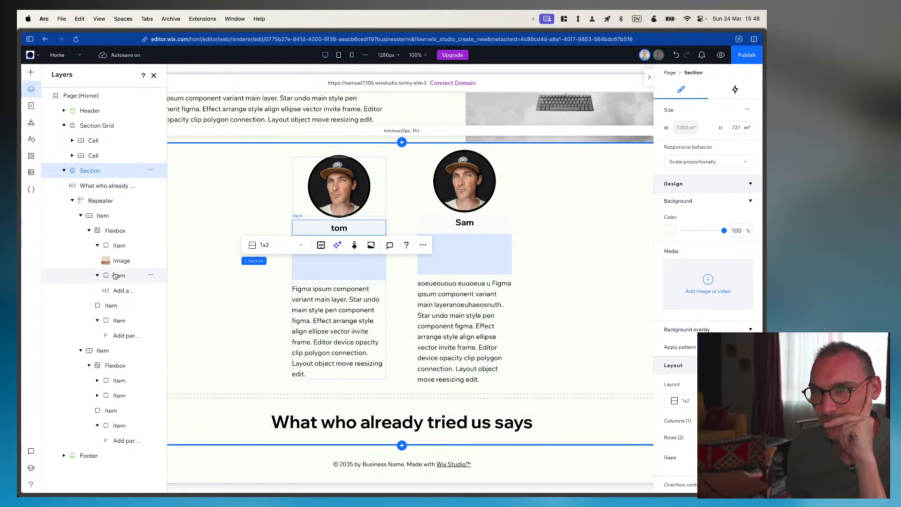
# Try to add a Quick Add Repeater to the empty row item in the first card's flexbox, and delete it
pyautogui.click(110, 306)
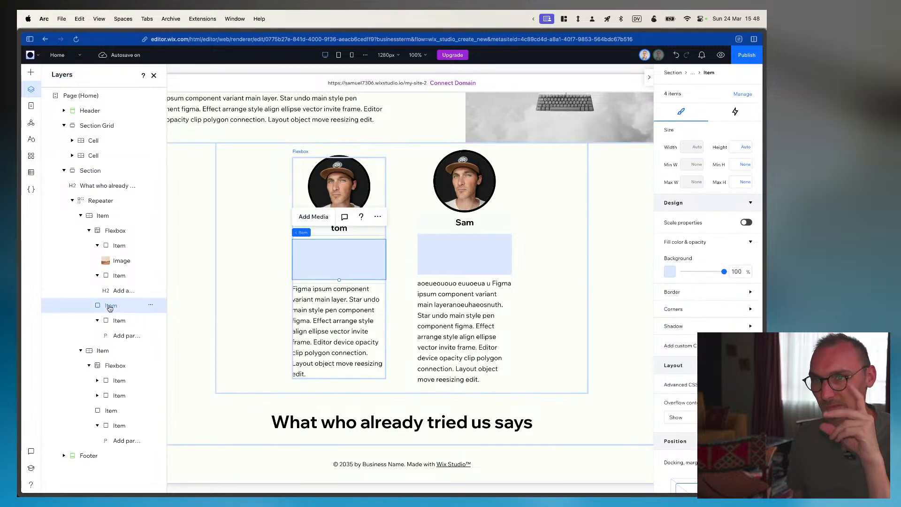
pyautogui.rightClick(110, 308)
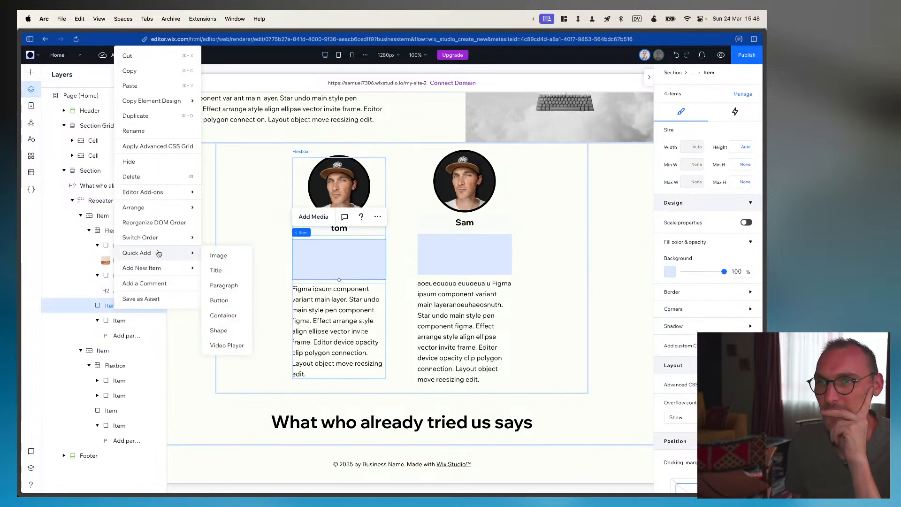
pyautogui.click(103, 305)
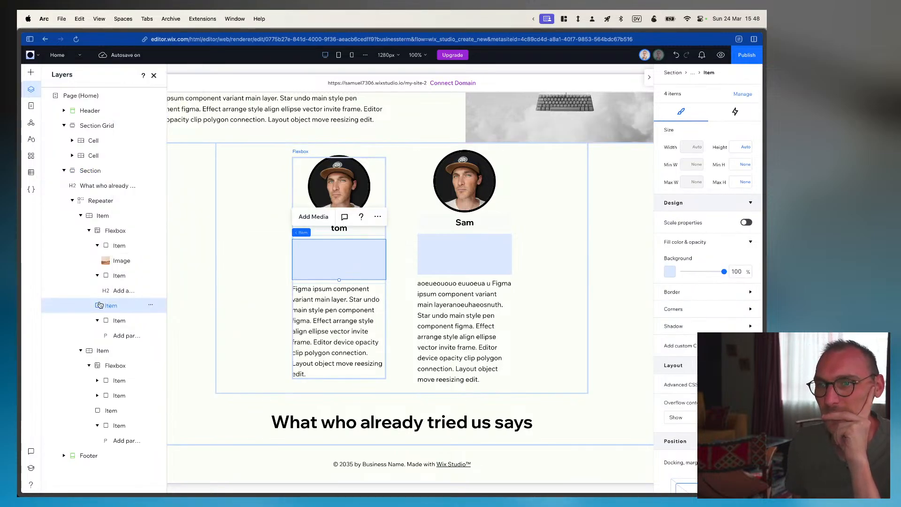
pyautogui.click(23, 69)
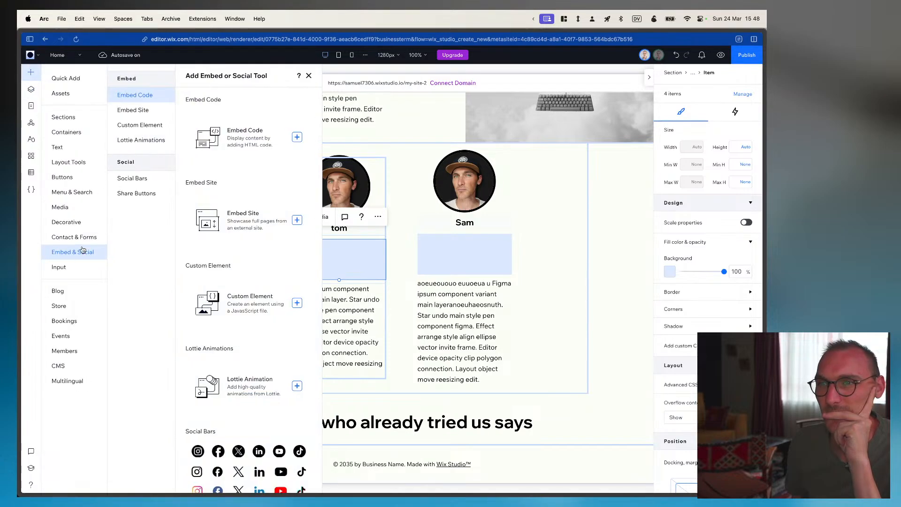
pyautogui.click(64, 79)
pyautogui.click(225, 270)
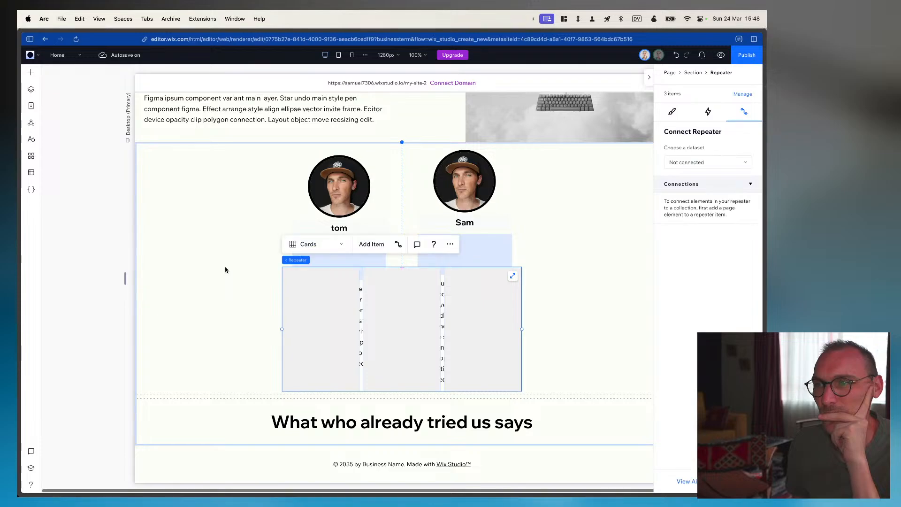
pyautogui.click(30, 88)
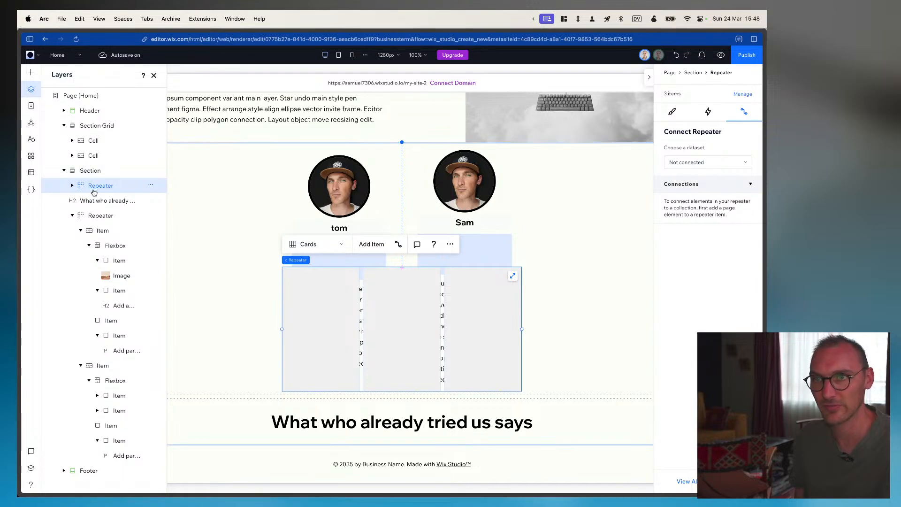
pyautogui.press('Delete')
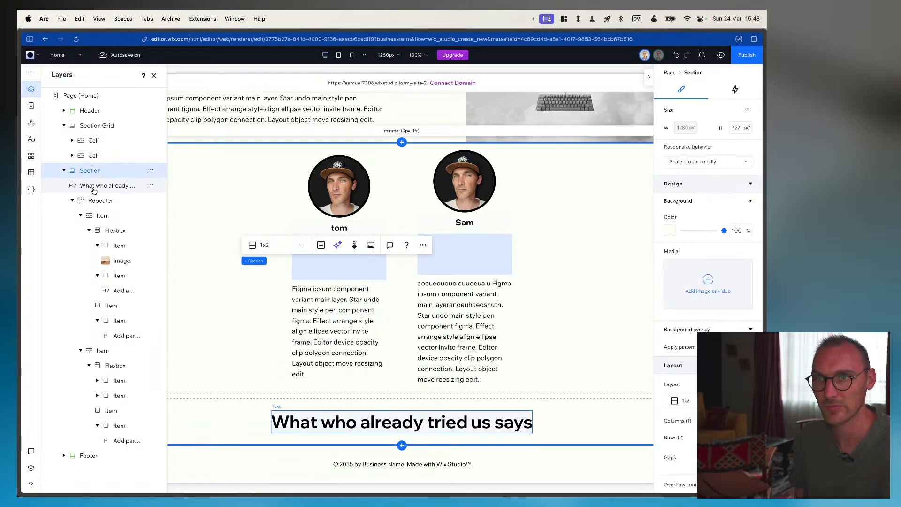
# Select the first card's empty row item, add an Embed Code element and open its HTML code settings
pyautogui.click(326, 271)
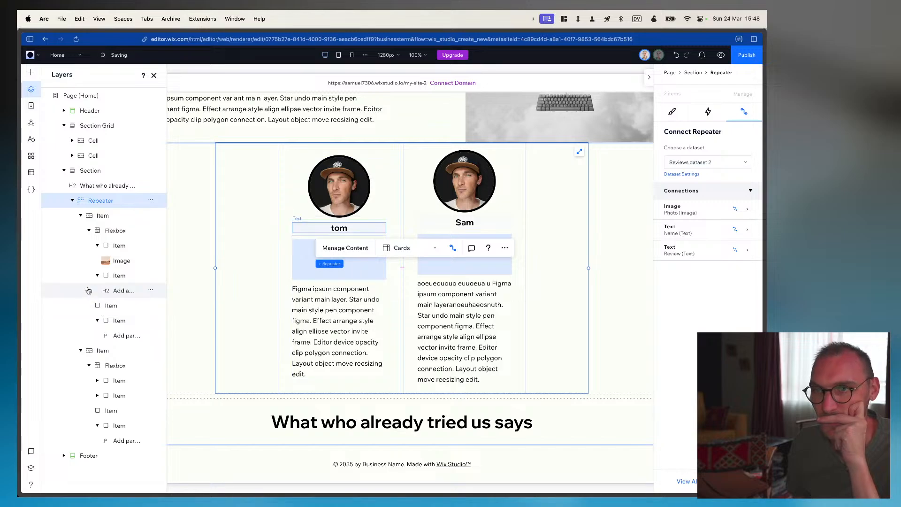
pyautogui.click(119, 309)
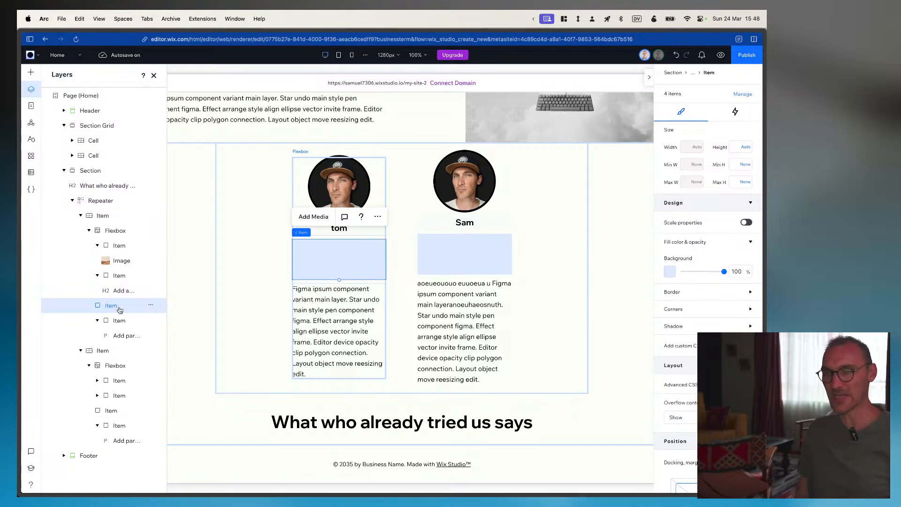
pyautogui.click(31, 72)
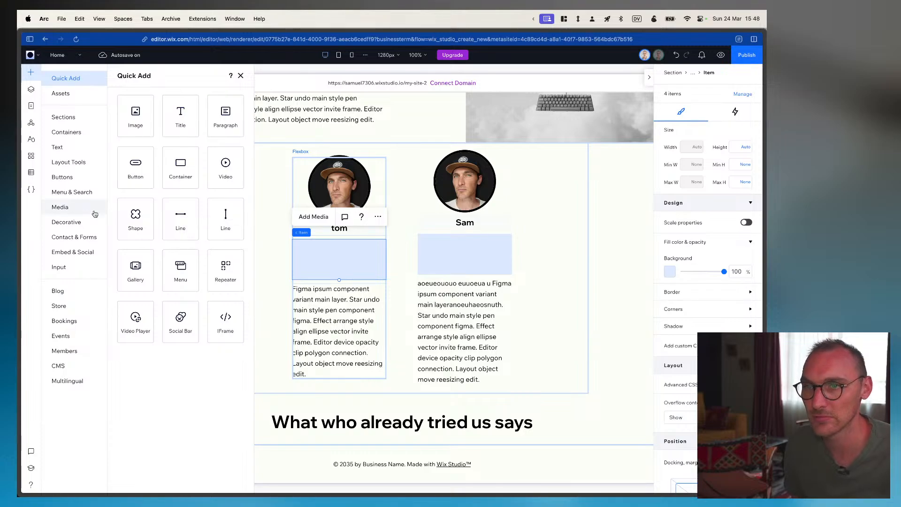
pyautogui.click(73, 252)
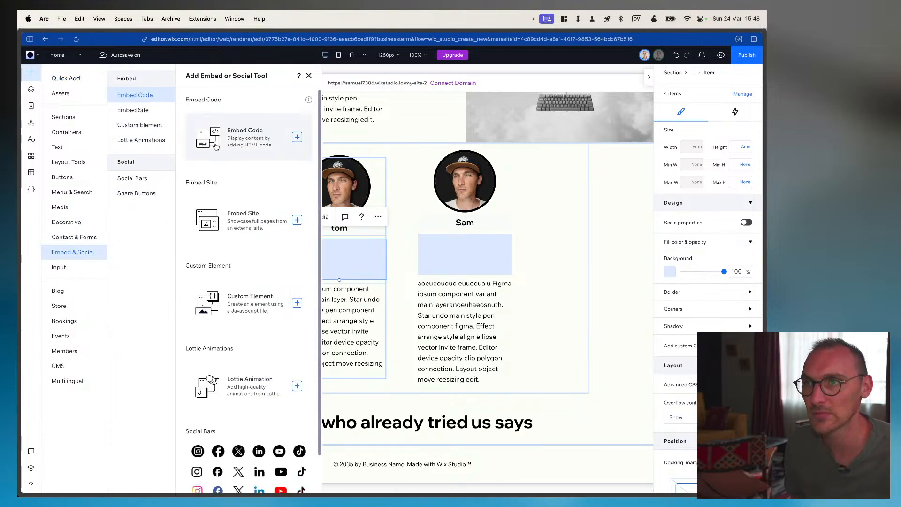
pyautogui.click(213, 147)
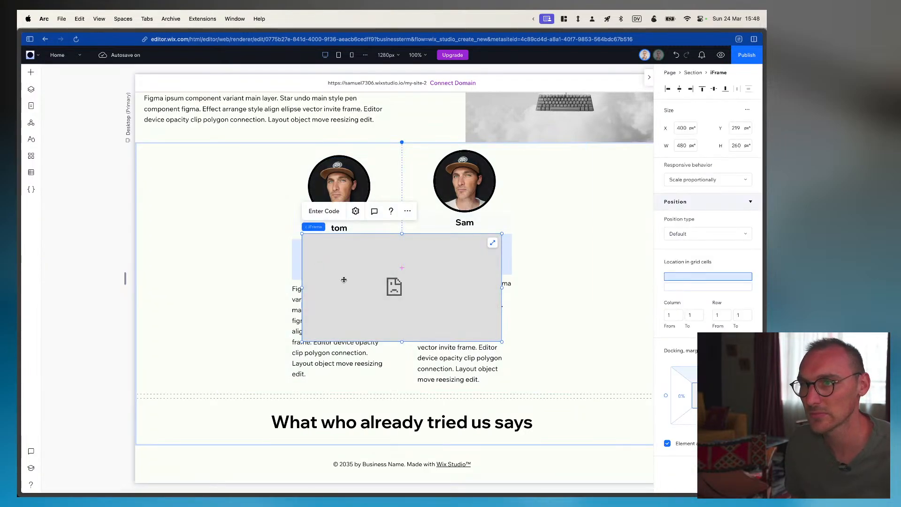
pyautogui.click(324, 211)
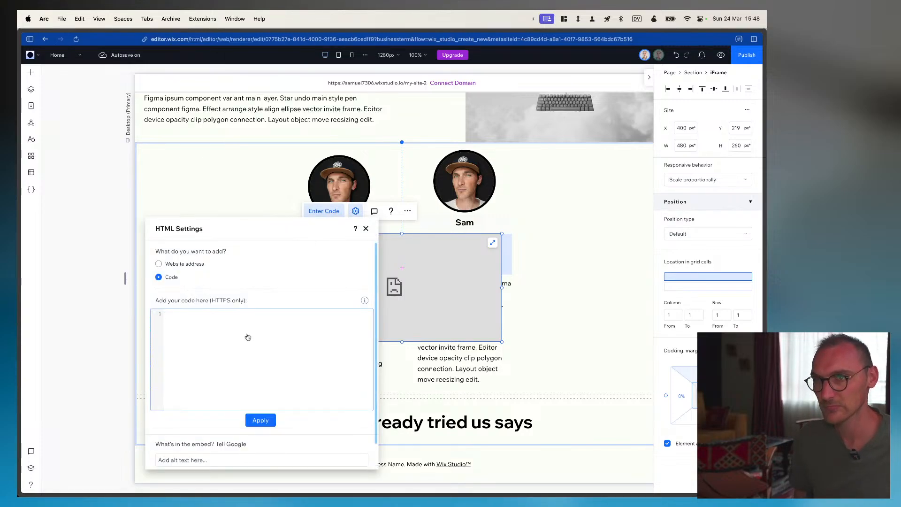
# Switch to Figma and paste the copied filled SVG star into an empty area of the J&TG Files canvas
pyautogui.press('super+Tab')
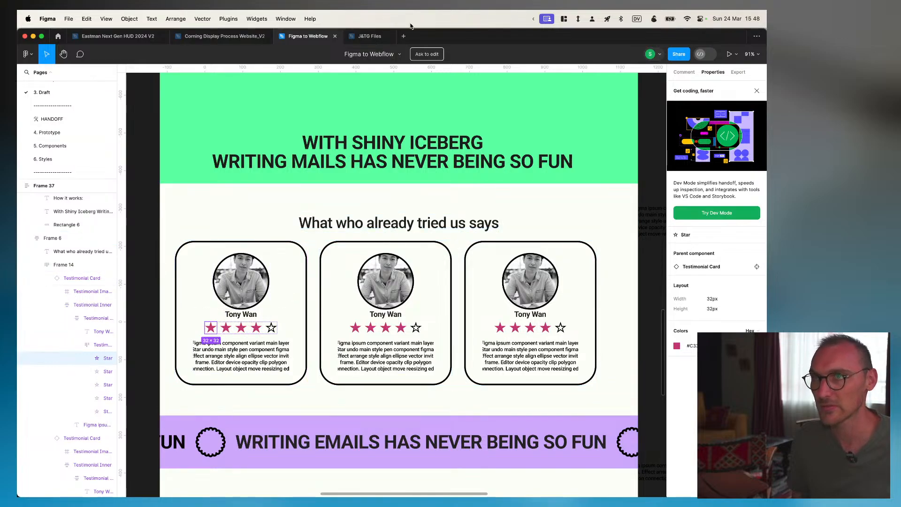
pyautogui.click(371, 36)
pyautogui.scroll(10, 322, 261)
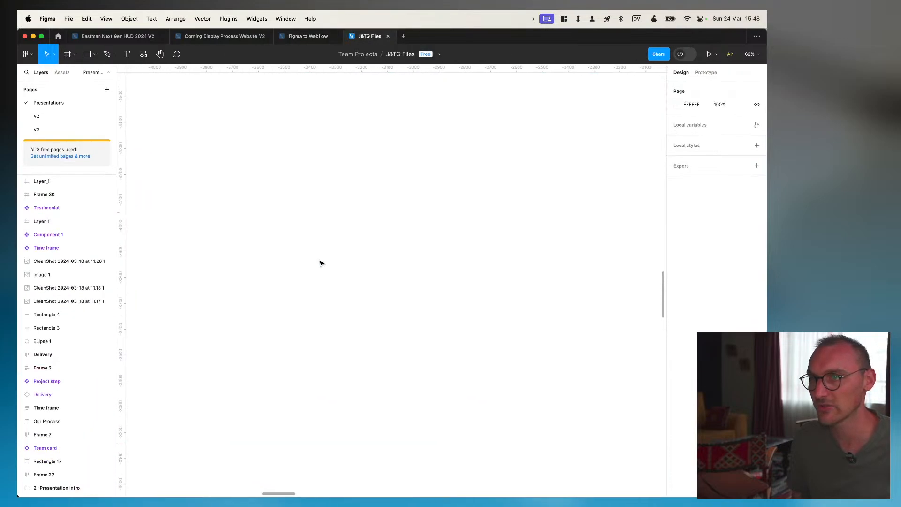
pyautogui.press('super+v')
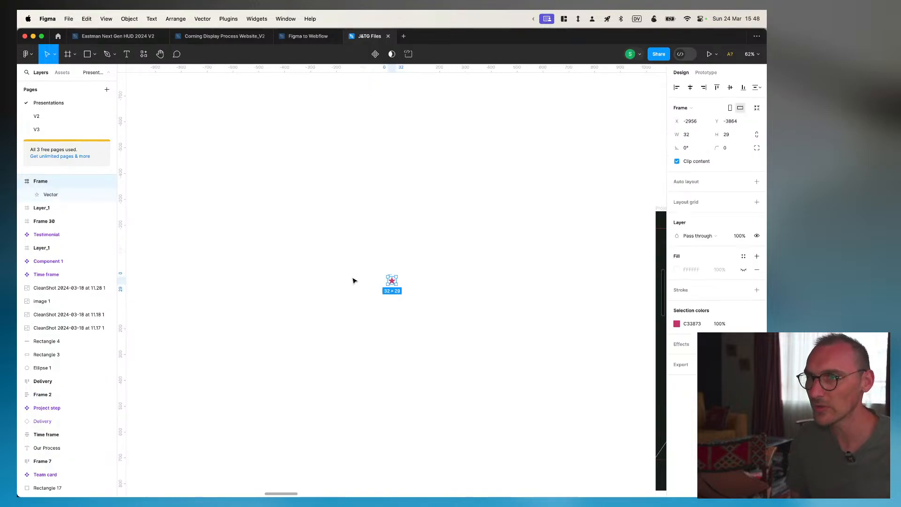
pyautogui.scroll(3, 354, 280)
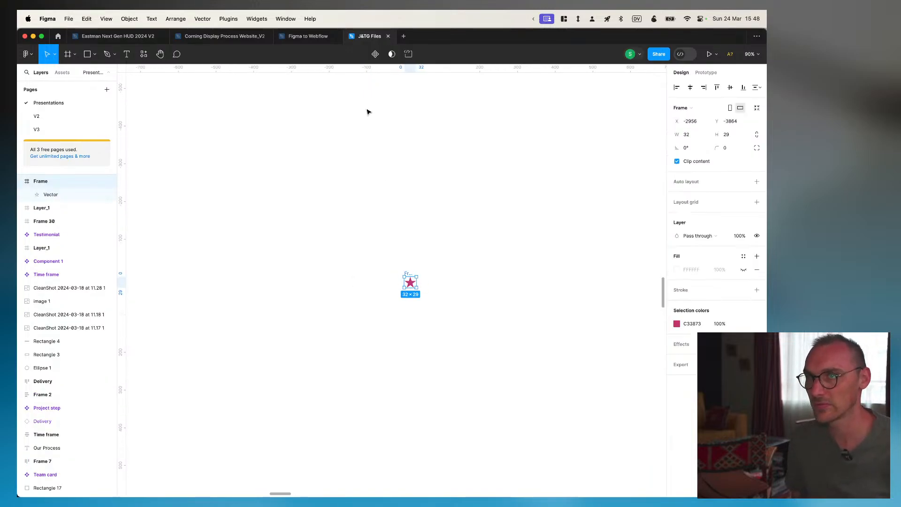
# In the Figma to Webflow file, copy the empty star of the middle testimonial card as SVG
pyautogui.click(319, 38)
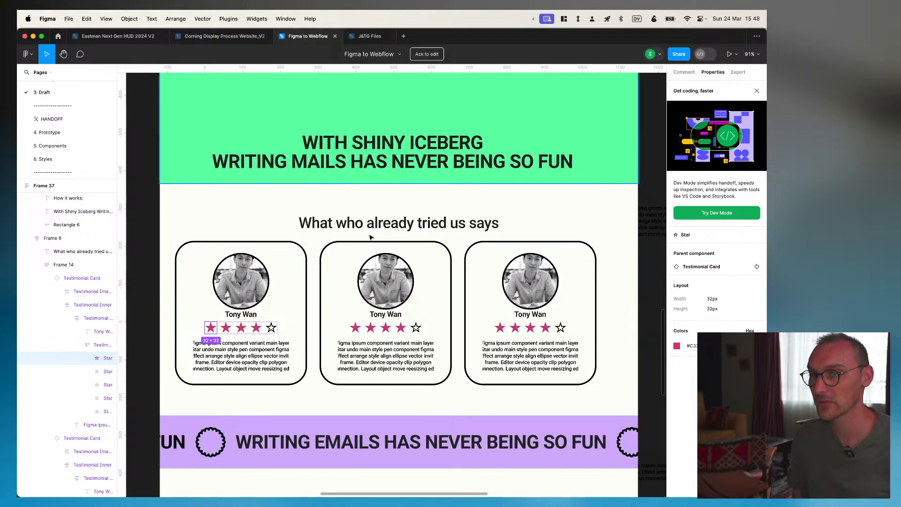
pyautogui.doubleClick(416, 329)
pyautogui.doubleClick(416, 328)
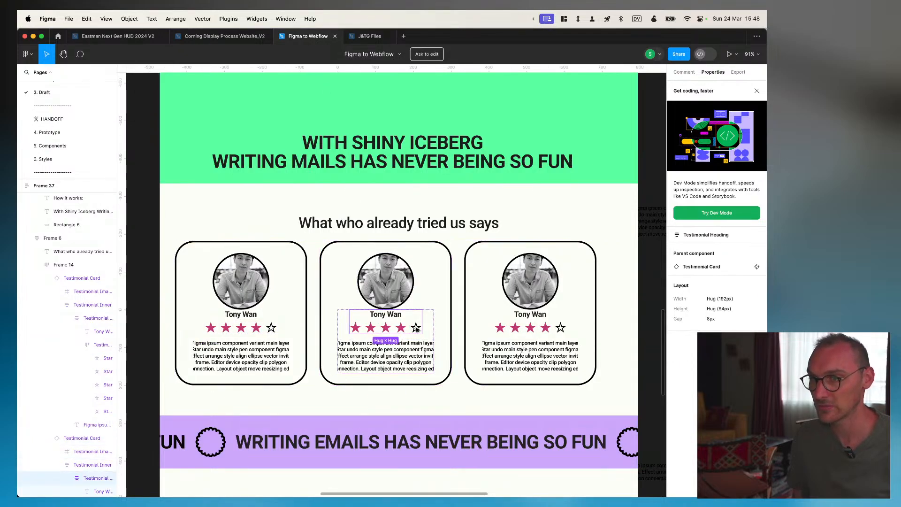
pyautogui.doubleClick(416, 329)
pyautogui.rightClick(417, 328)
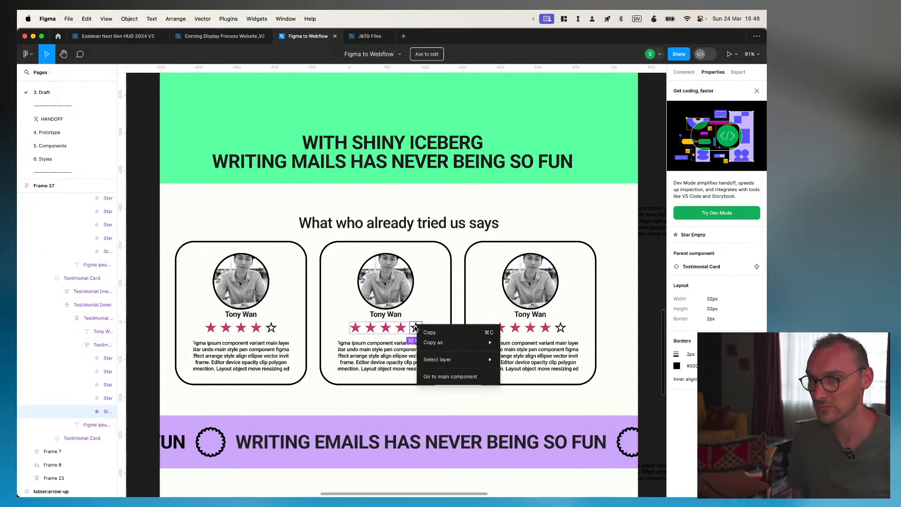
pyautogui.moveTo(432, 345)
pyautogui.click(521, 353)
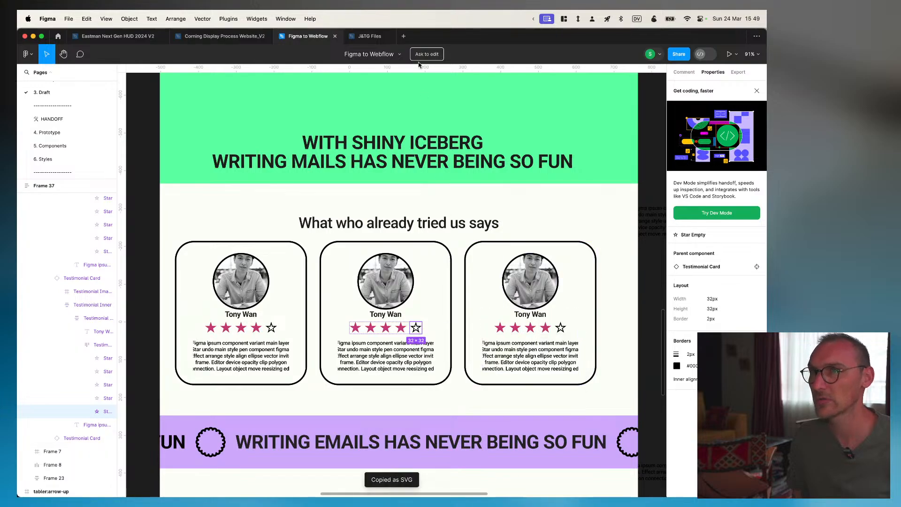
# Paste the empty star beside the filled star in J&TG Files and repeat it into a row of five empty stars
pyautogui.click(370, 36)
pyautogui.press('super+v')
pyautogui.press('Escape')
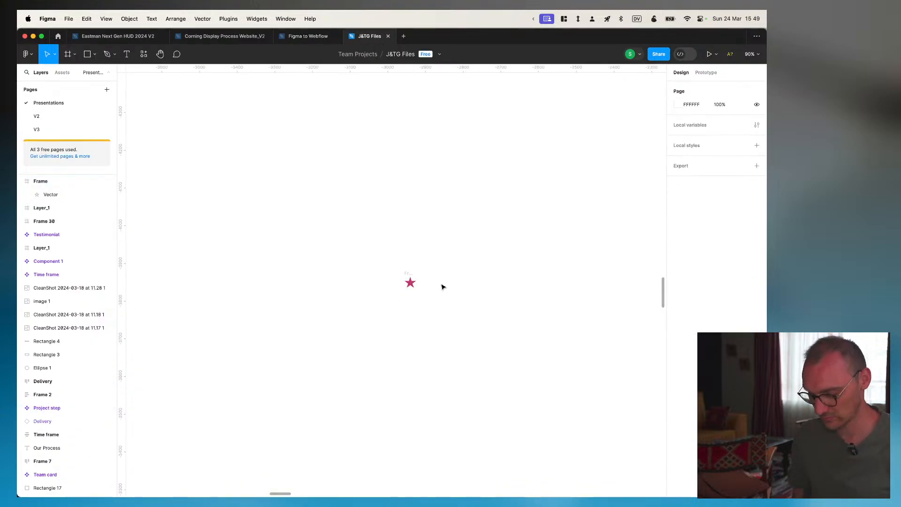
pyautogui.press('super+v')
pyautogui.moveTo(400, 283); pyautogui.dragTo(471, 285)
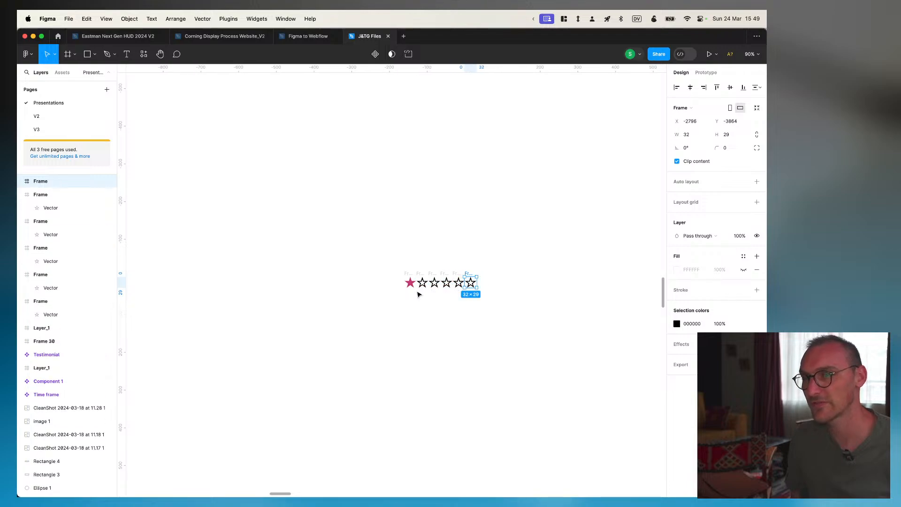
# Duplicate the whole star row directly below the original
pyautogui.doubleClick(411, 283)
pyautogui.moveTo(407, 267); pyautogui.dragTo(514, 304)
pyautogui.moveTo(454, 288); pyautogui.dragTo(455, 309)
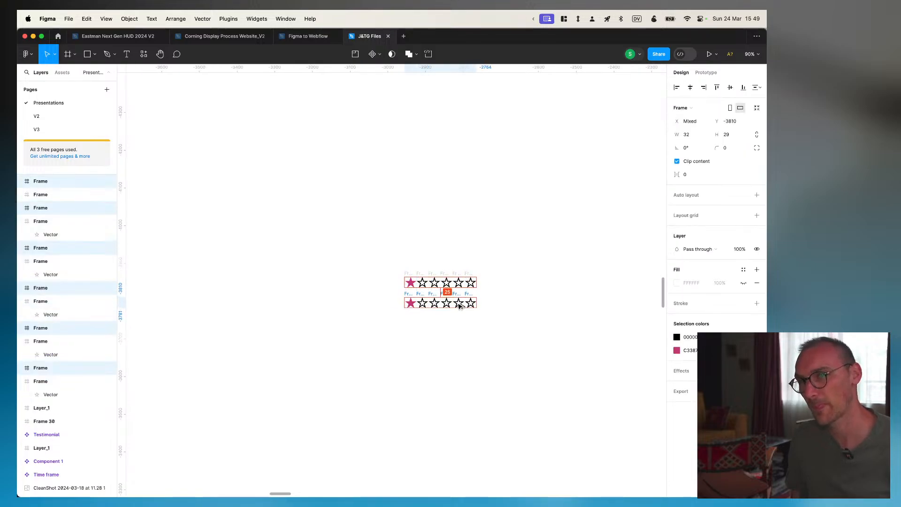
pyautogui.click(423, 337)
# Replace the first empty star in the second row with a copy of the filled star and select the row's stars
pyautogui.doubleClick(423, 305)
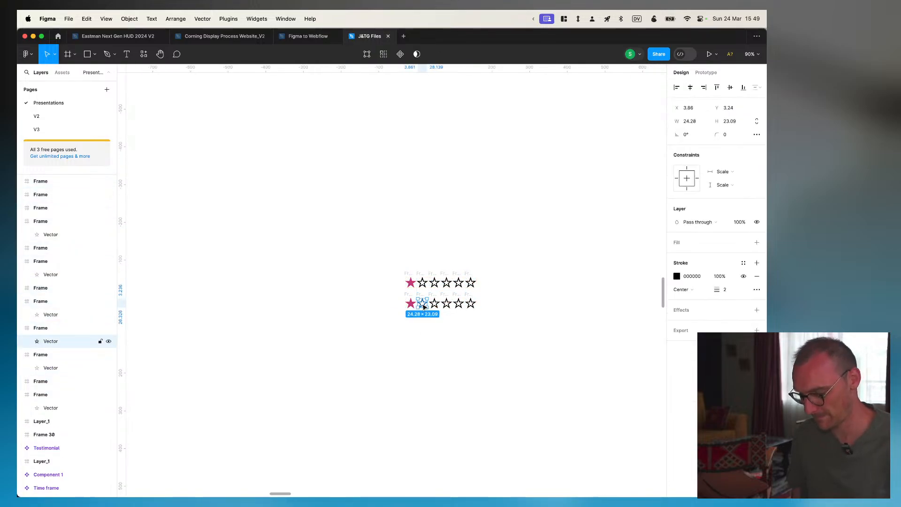
pyautogui.press('BackSpace')
pyautogui.doubleClick(413, 305)
pyautogui.moveTo(415, 307); pyautogui.dragTo(494, 308)
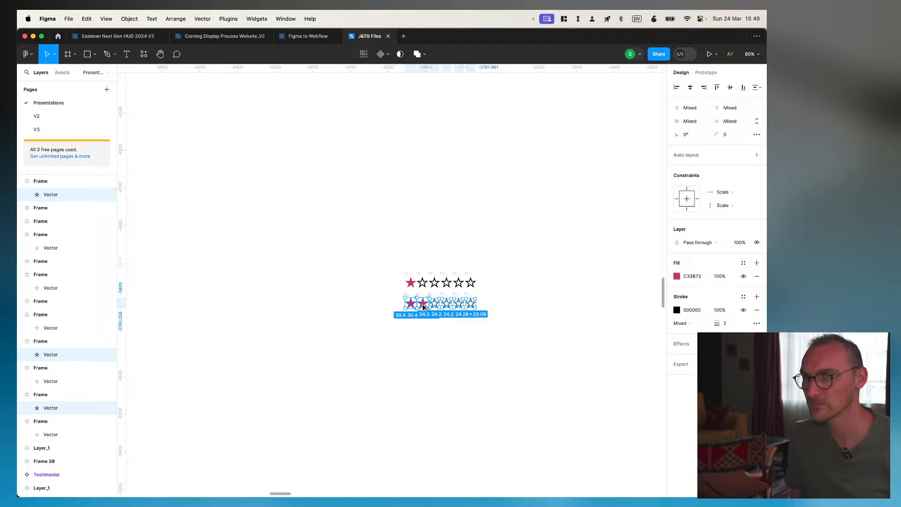
# Duplicate the two-star rating as a third row and replace its third star with a filled copy
pyautogui.moveTo(425, 306); pyautogui.dragTo(430, 329)
pyautogui.press('Escape')
pyautogui.click(432, 329)
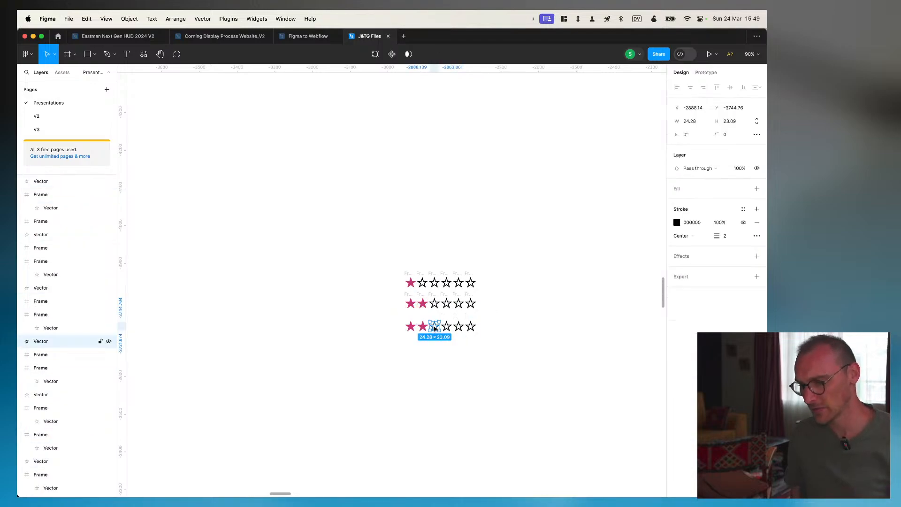
pyautogui.press('Delete')
pyautogui.click(426, 328)
pyautogui.moveTo(426, 329); pyautogui.dragTo(439, 328)
# Duplicate the three-star rating as a fourth row and delete the surplus sixth star from every row
pyautogui.moveTo(497, 341); pyautogui.dragTo(440, 350)
pyautogui.moveTo(505, 261); pyautogui.dragTo(474, 374)
pyautogui.press('Delete')
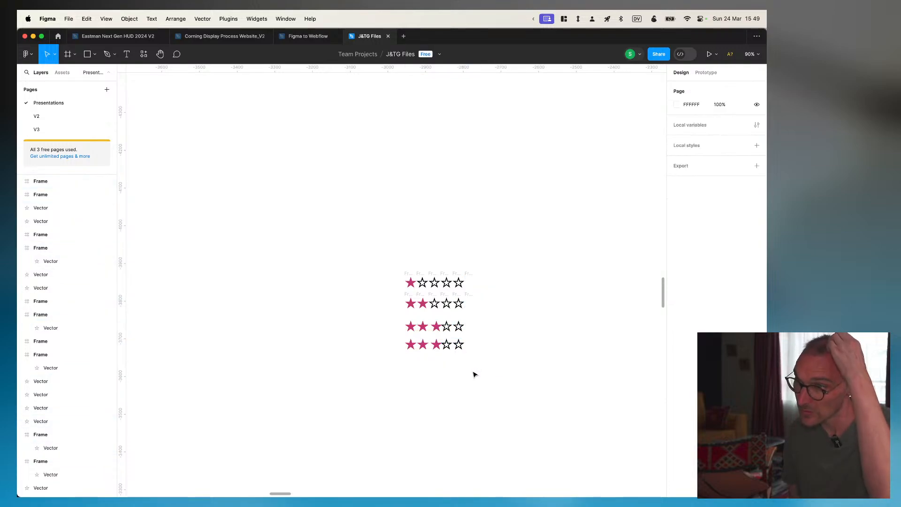
# Replace the fourth row's fourth star with a filled copy, and build a fifth row below with all five stars filled
pyautogui.click(446, 347)
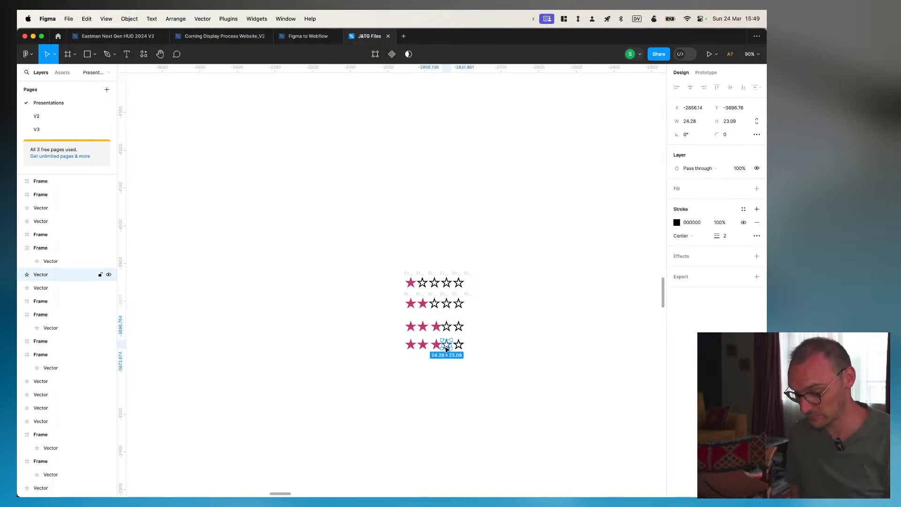
pyautogui.press('Delete')
pyautogui.moveTo(438, 347); pyautogui.dragTo(459, 367)
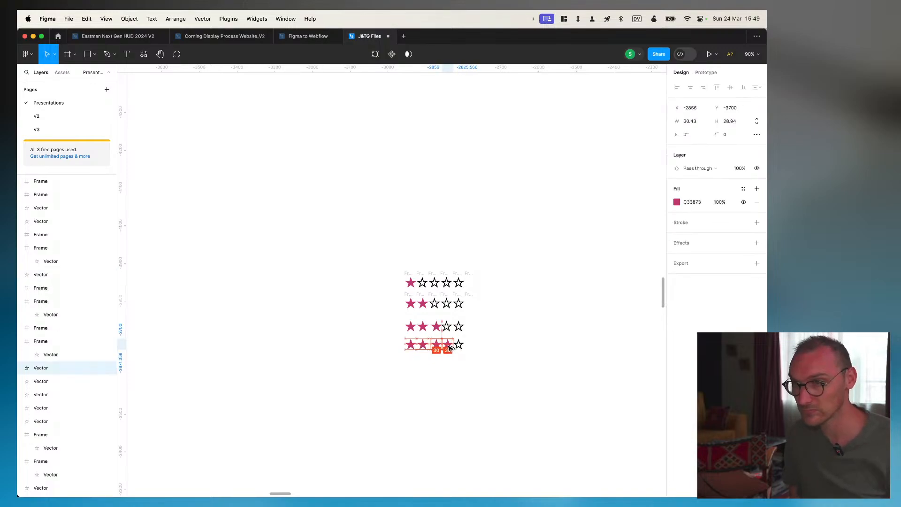
pyautogui.click(468, 372)
pyautogui.click(462, 368)
pyautogui.press('Delete')
# Try to distribute the vertical spacing of the first star row
pyautogui.moveTo(477, 274); pyautogui.dragTo(400, 280)
pyautogui.click(757, 87)
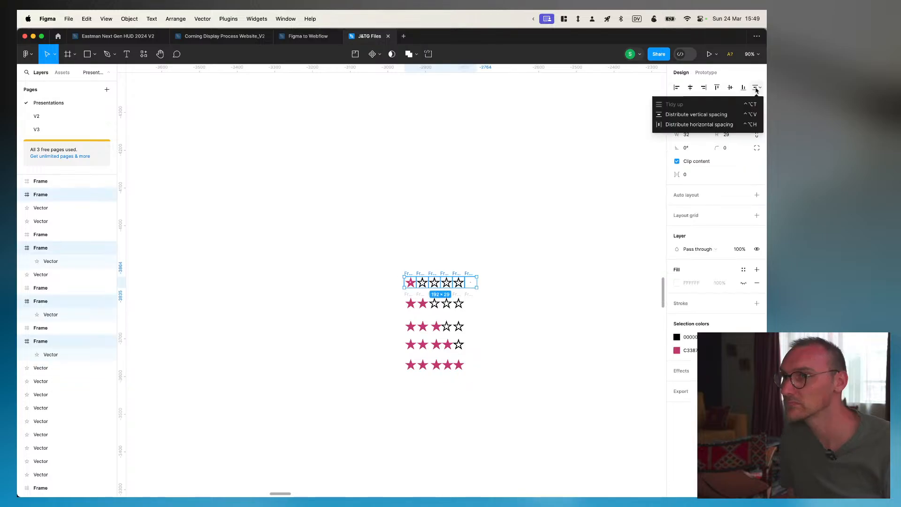
pyautogui.click(752, 115)
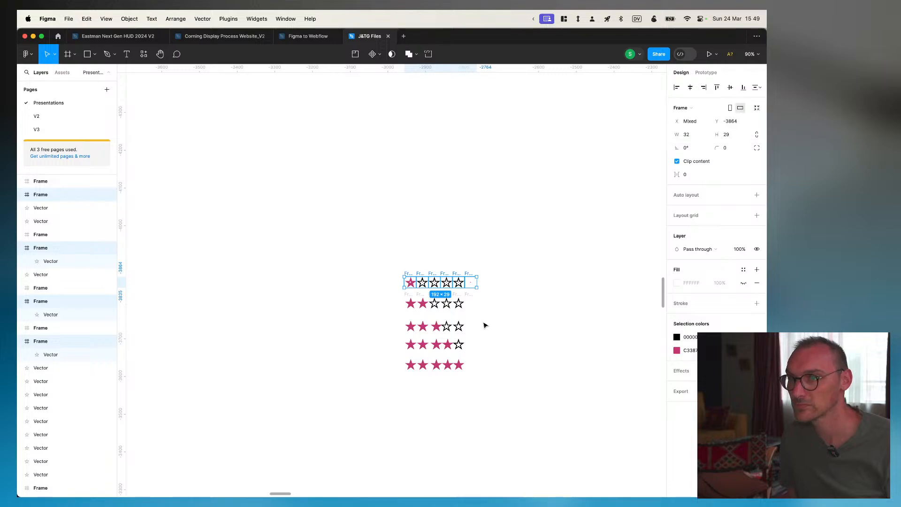
pyautogui.moveTo(474, 306)
pyautogui.mouseDown()
pyautogui.moveTo(379, 299)
pyautogui.moveTo(479, 303)
pyautogui.mouseUp()
pyautogui.press('super+z')
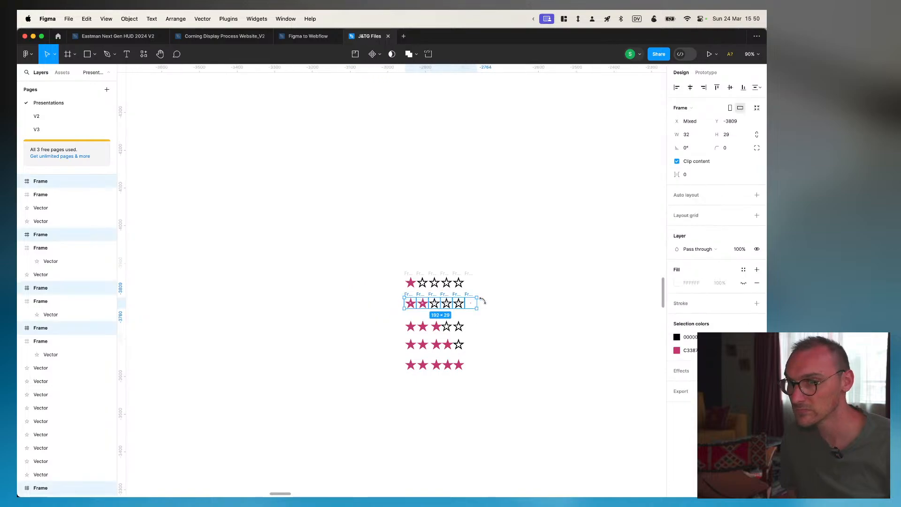
# Delete the leftover empty frame at the end of the second star row
pyautogui.click(565, 236)
pyautogui.click(471, 304)
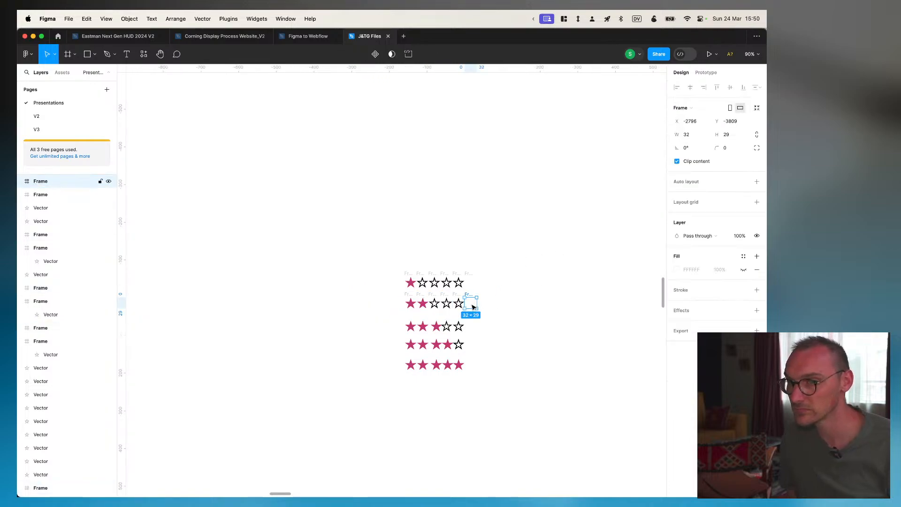
pyautogui.press('Delete')
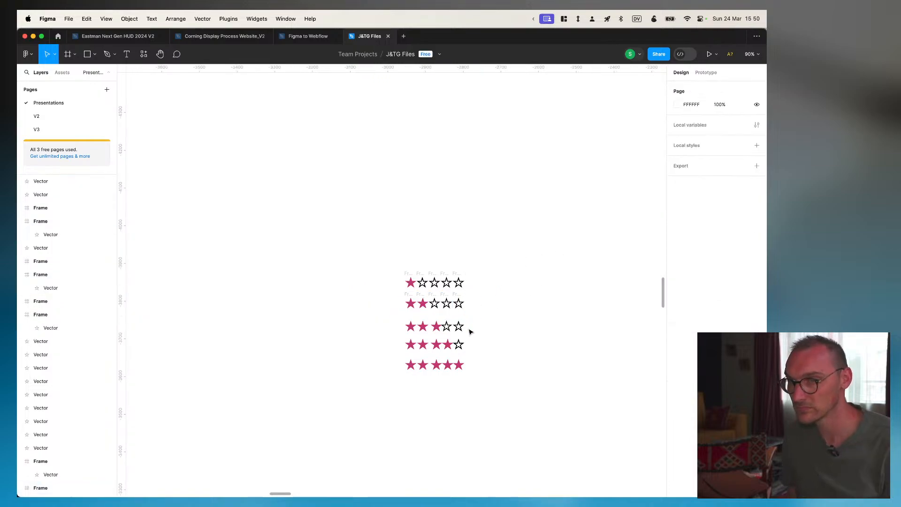
# Try to distribute the horizontal spacing of the five stars in the second row
pyautogui.moveTo(477, 305); pyautogui.dragTo(386, 307)
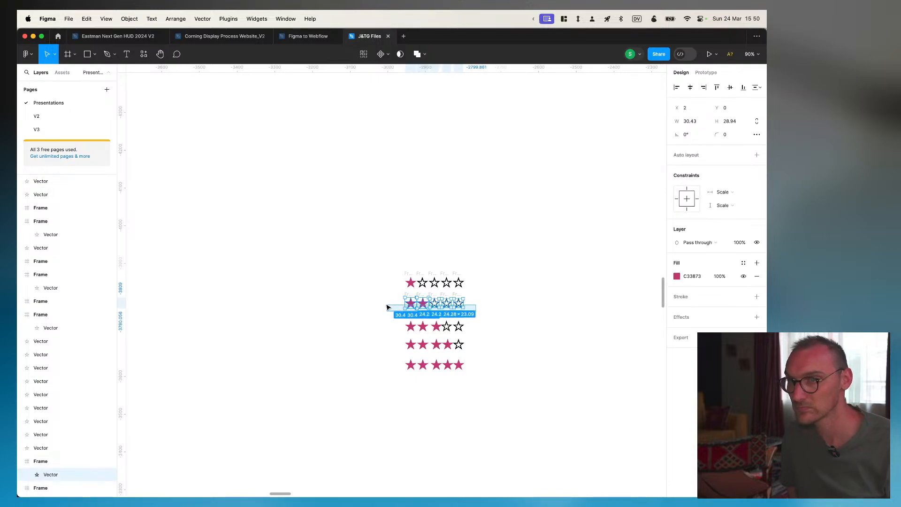
pyautogui.click(755, 87)
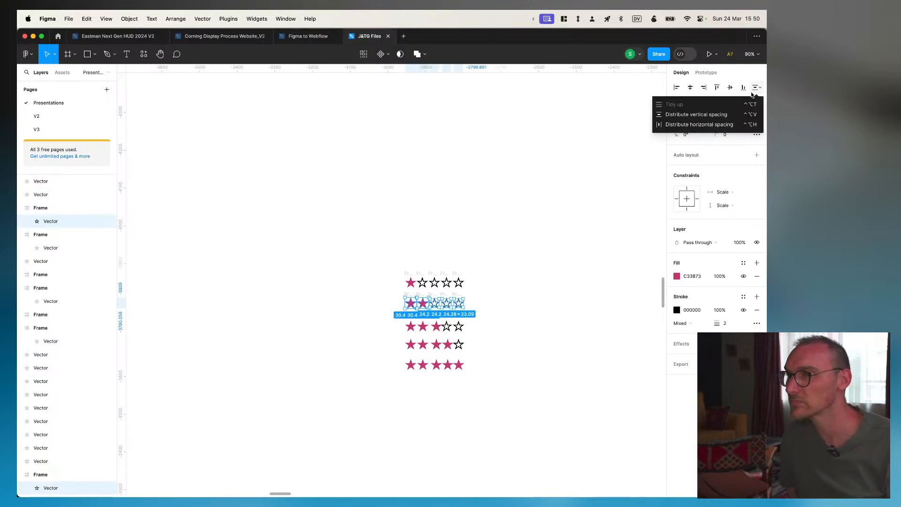
pyautogui.click(721, 125)
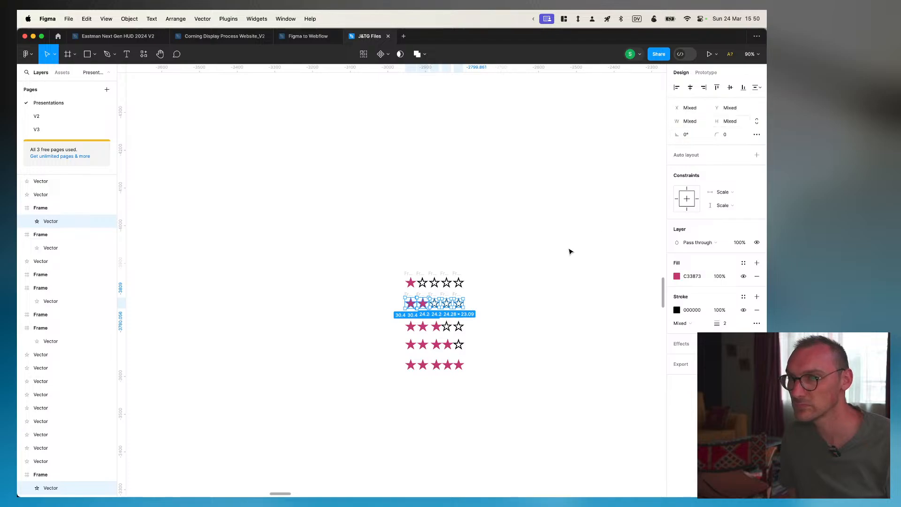
pyautogui.click(485, 332)
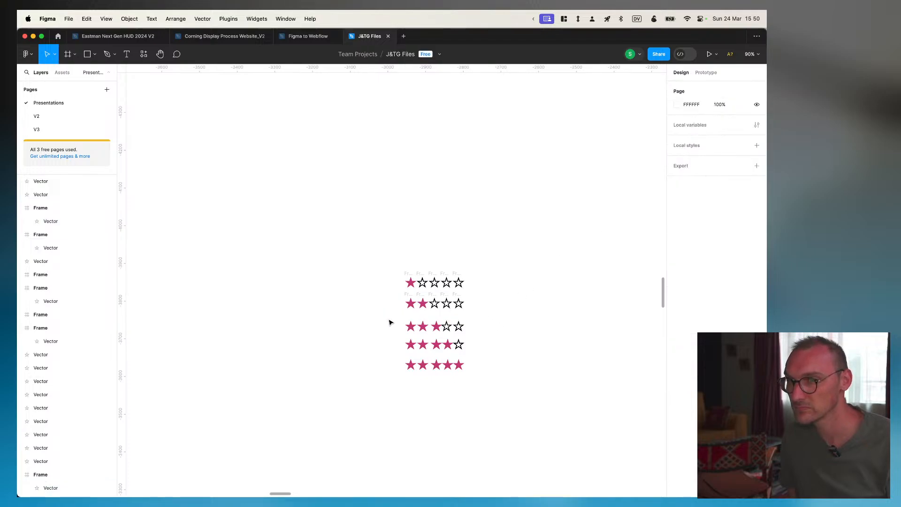
# Distribute the horizontal spacing of the five stars in the third row and check their gaps up close
pyautogui.moveTo(389, 323); pyautogui.dragTo(491, 334)
pyautogui.click(757, 87)
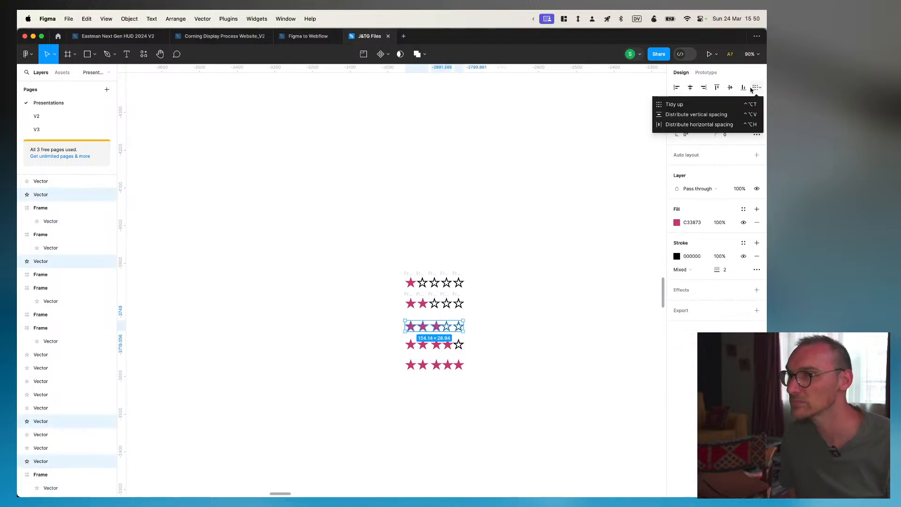
pyautogui.click(720, 123)
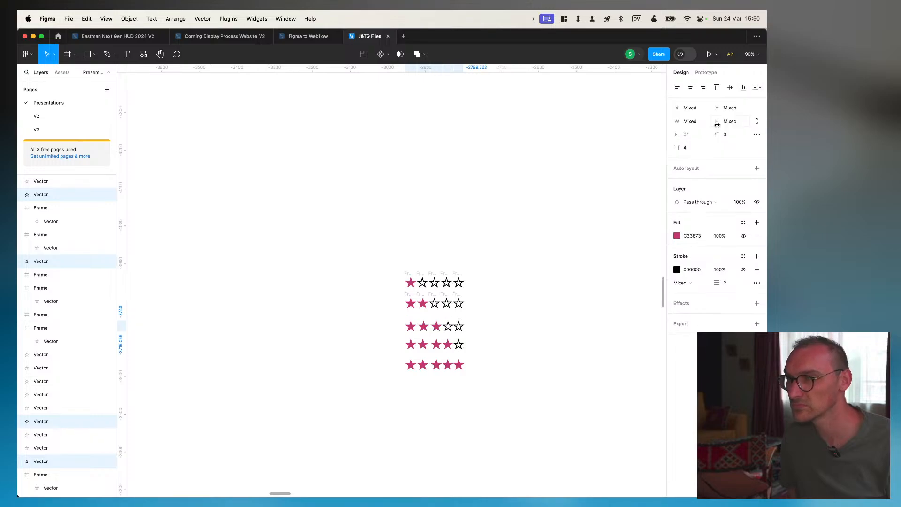
pyautogui.click(493, 346)
pyautogui.scroll(5, 494, 348)
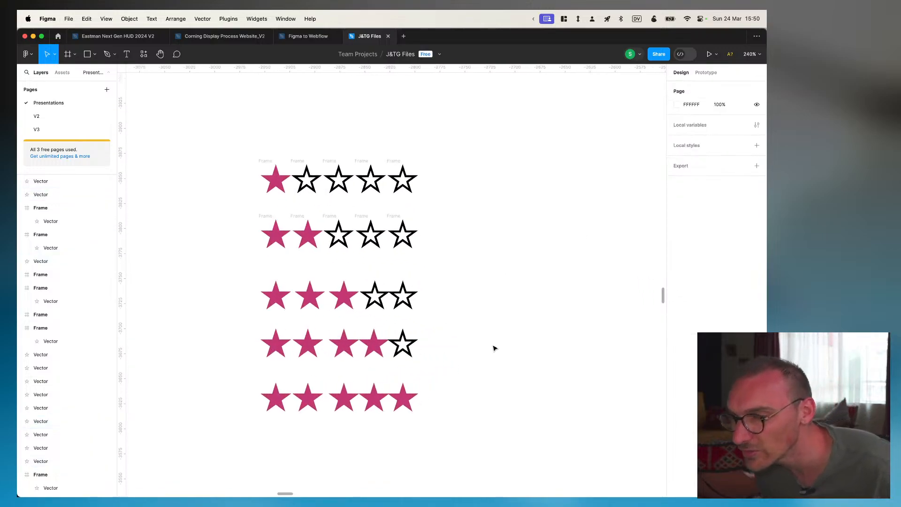
pyautogui.click(403, 295)
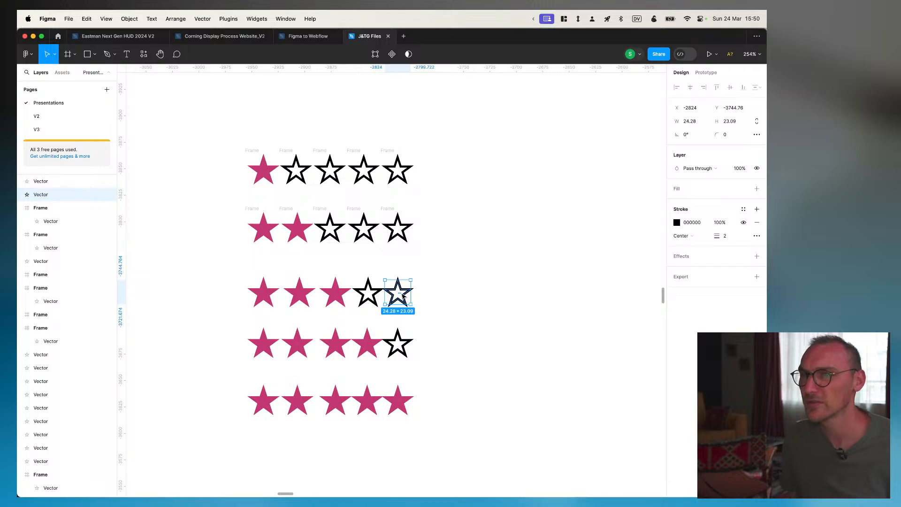
pyautogui.click(448, 294)
# Distribute the horizontal spacing of the five stars in the fourth row
pyautogui.moveTo(234, 324); pyautogui.dragTo(449, 365)
pyautogui.click(756, 88)
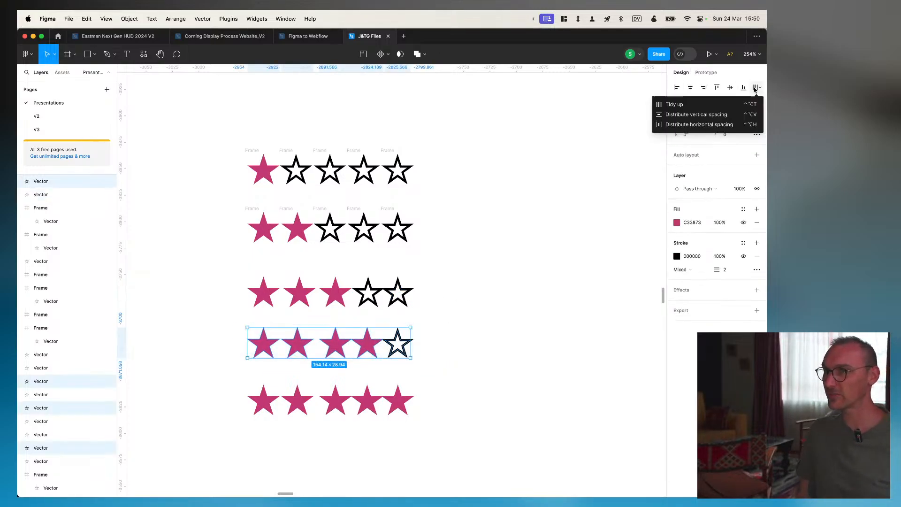
pyautogui.click(736, 125)
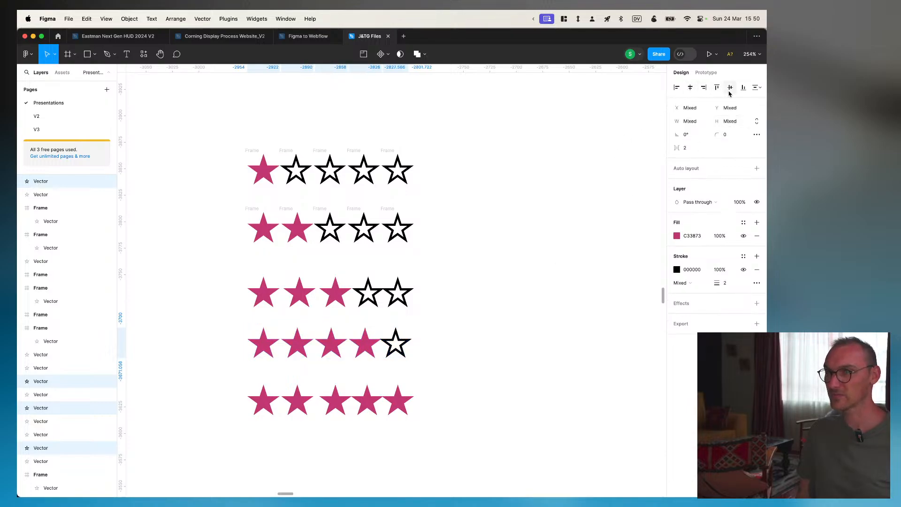
# Try to distribute the horizontal spacing of the third row's stars again and to centre-align the last star of every row
pyautogui.moveTo(443, 308); pyautogui.dragTo(191, 286)
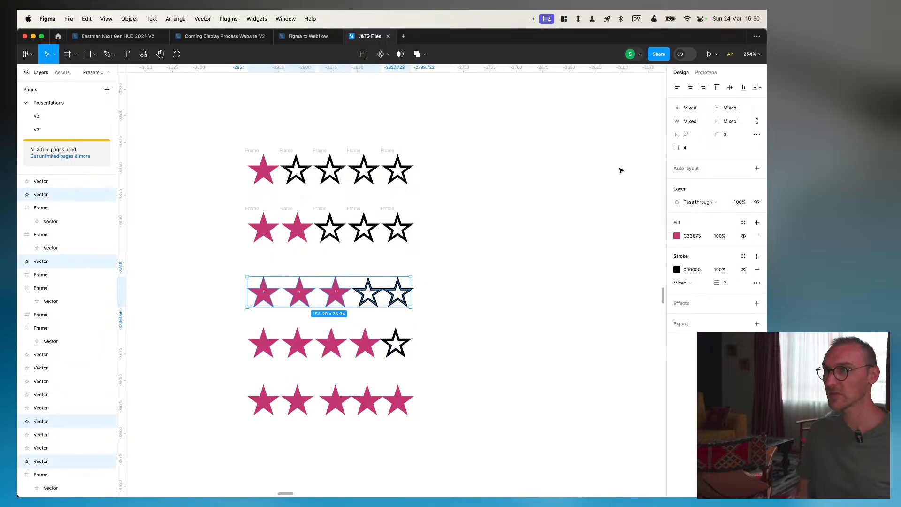
pyautogui.click(476, 295)
pyautogui.moveTo(474, 315); pyautogui.dragTo(188, 293)
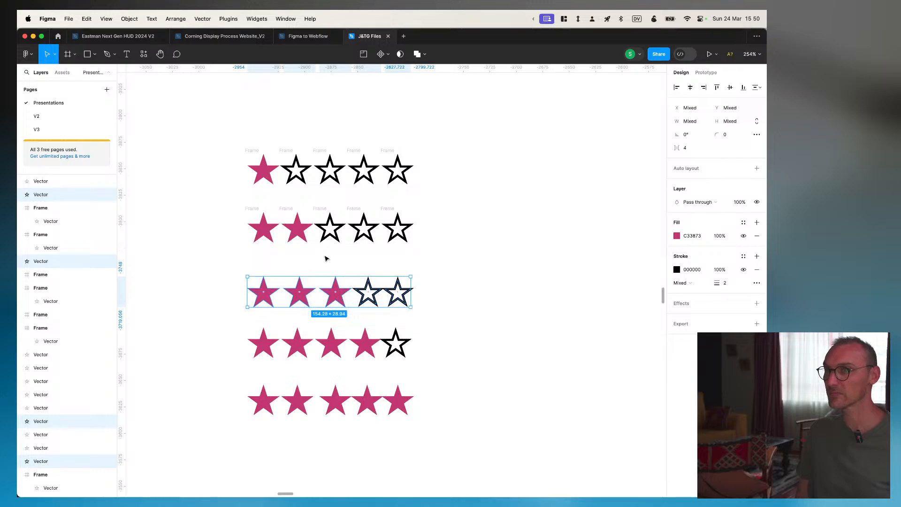
pyautogui.click(756, 87)
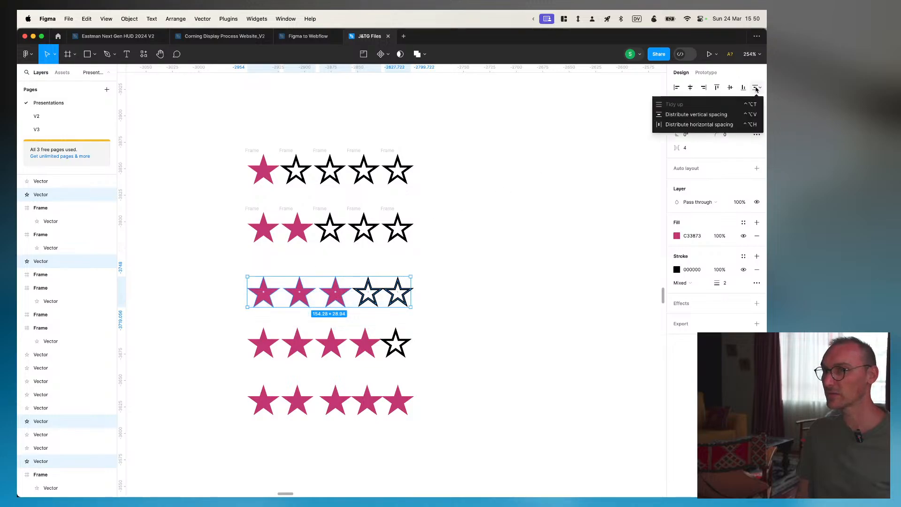
pyautogui.click(722, 124)
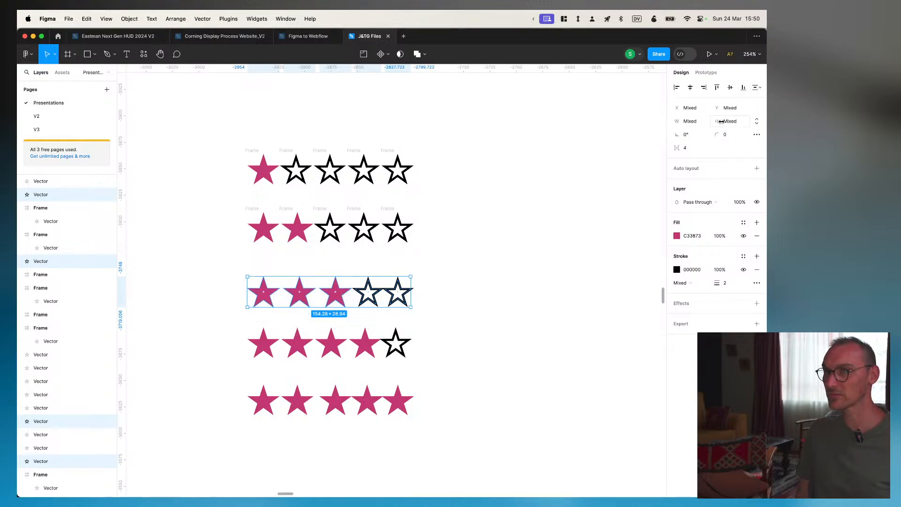
pyautogui.click(590, 249)
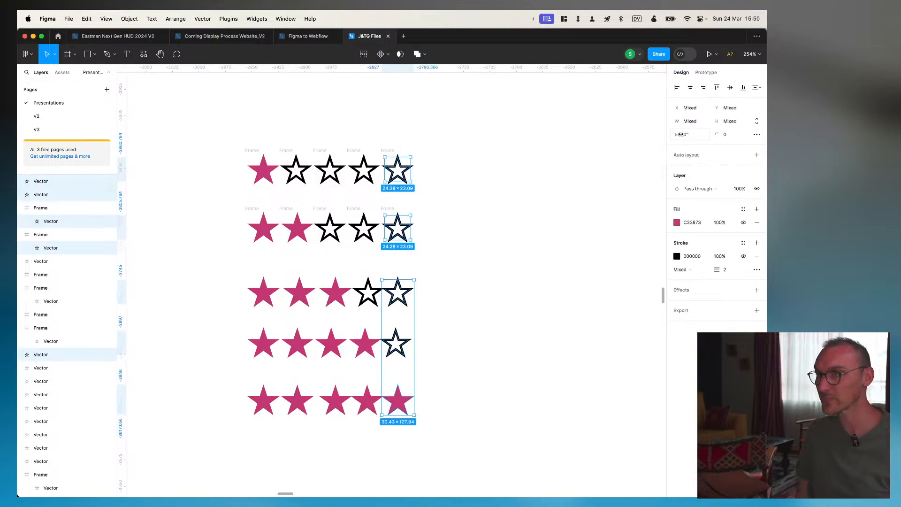
pyautogui.click(689, 90)
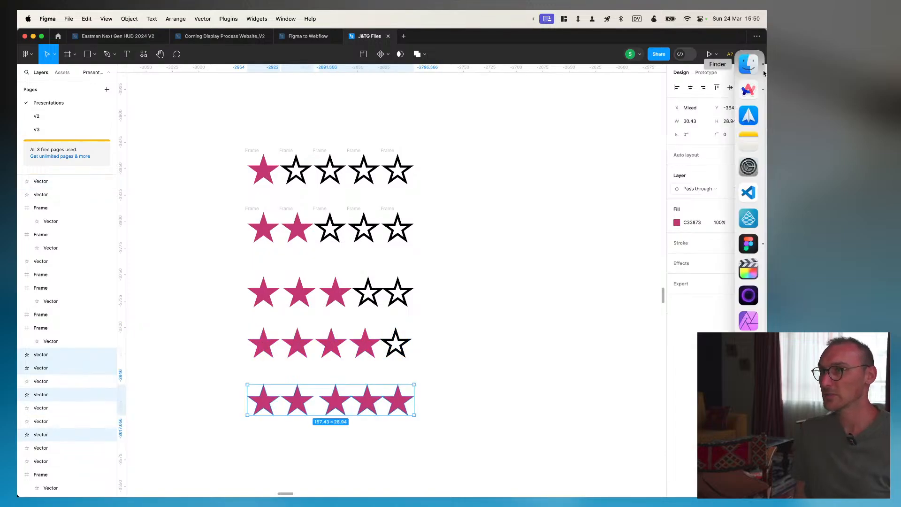
# Distribute the horizontal spacing of the five stars in the fifth row
pyautogui.click(758, 91)
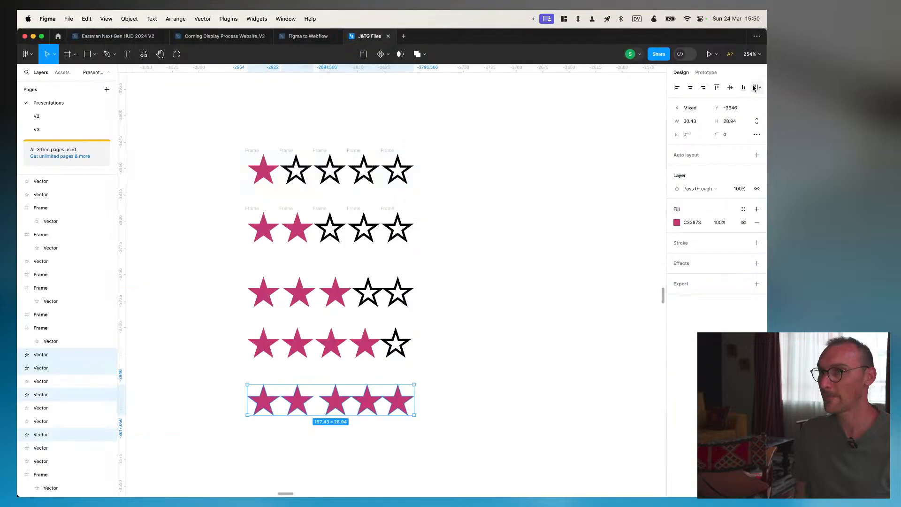
pyautogui.click(756, 88)
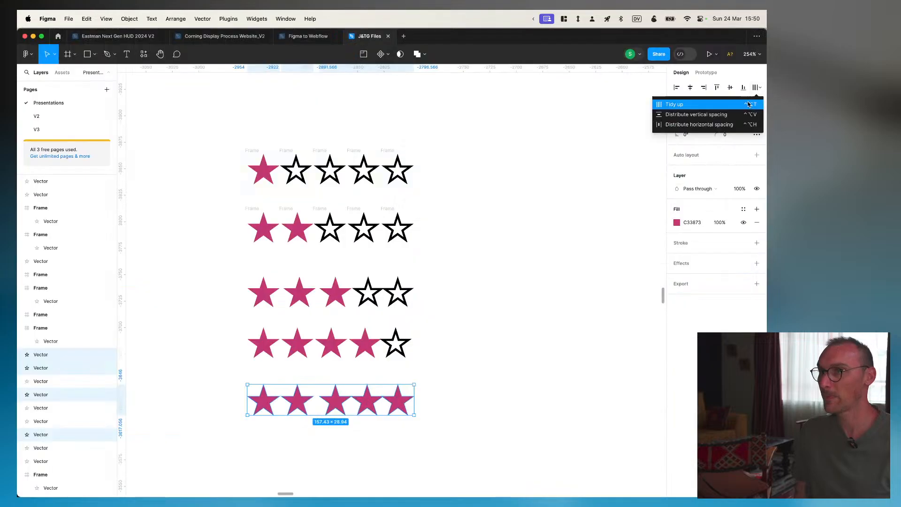
pyautogui.click(731, 123)
pyautogui.click(537, 392)
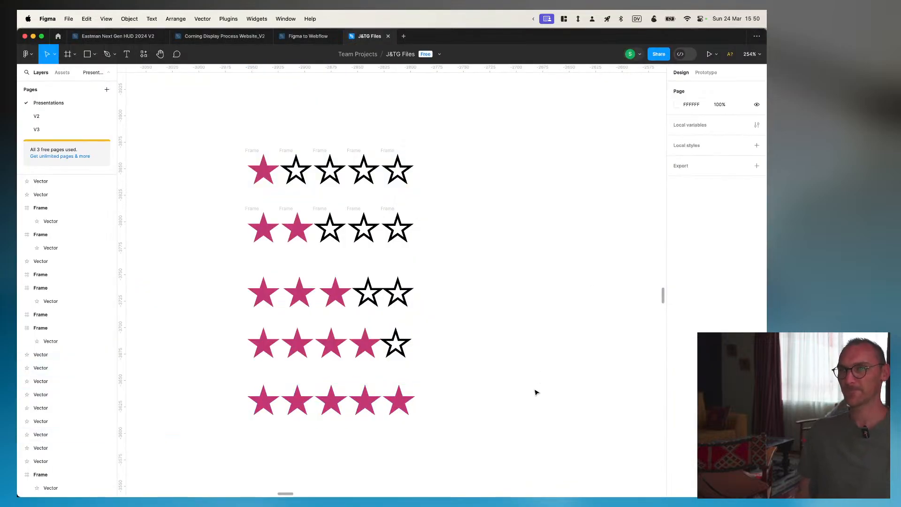
# Group the selected stars in the first row and apply Frame selection to them
pyautogui.moveTo(218, 133); pyautogui.dragTo(453, 178)
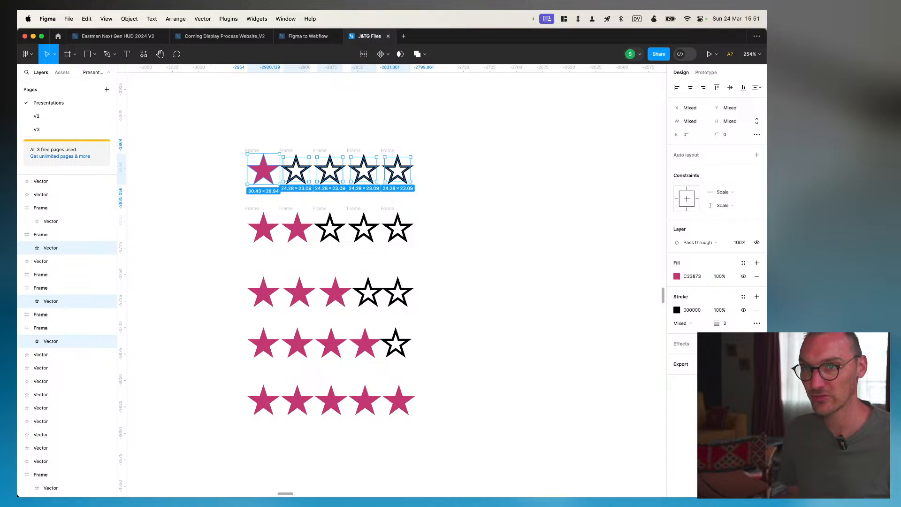
pyautogui.press('super+g')
pyautogui.rightClick(368, 163)
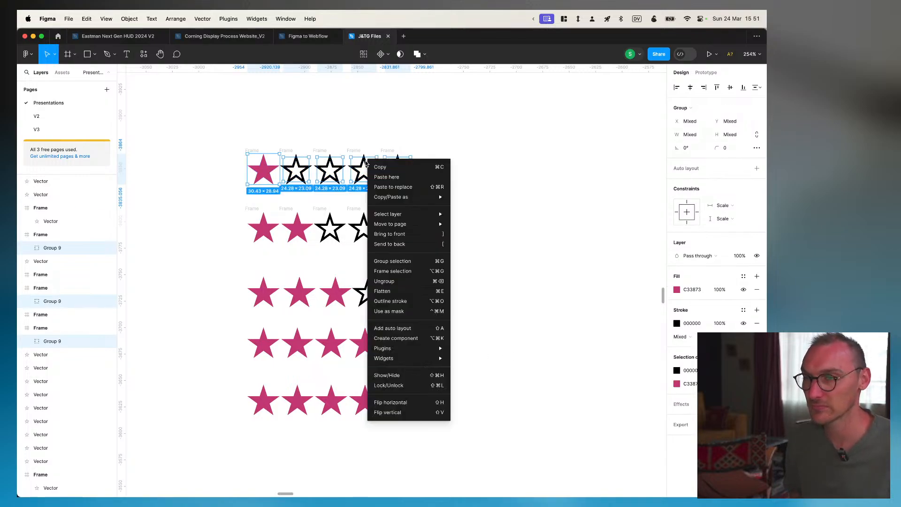
pyautogui.click(409, 274)
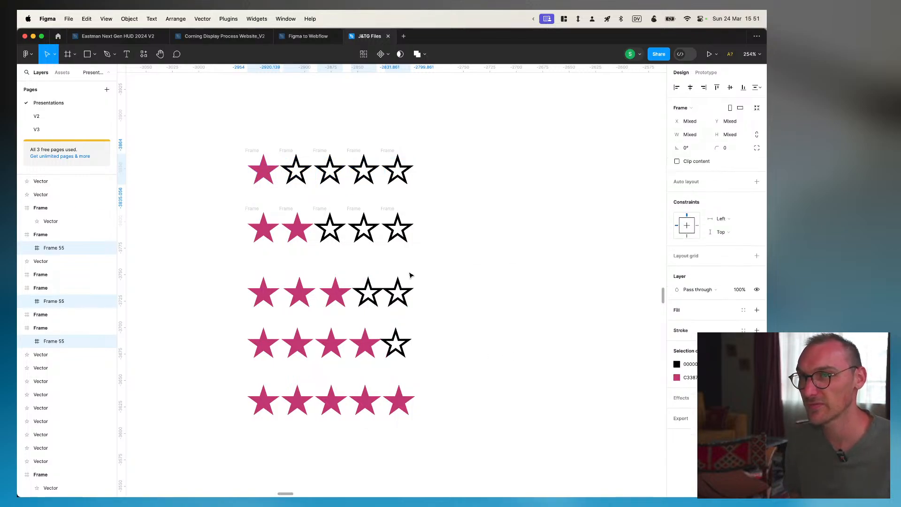
# Apply Frame selection to the five stars in the second row
pyautogui.moveTo(445, 240); pyautogui.dragTo(187, 216)
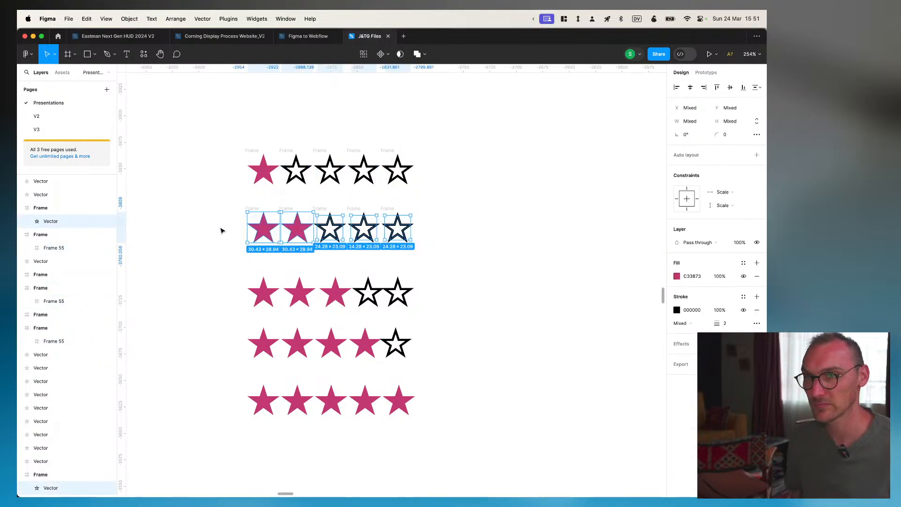
pyautogui.rightClick(262, 229)
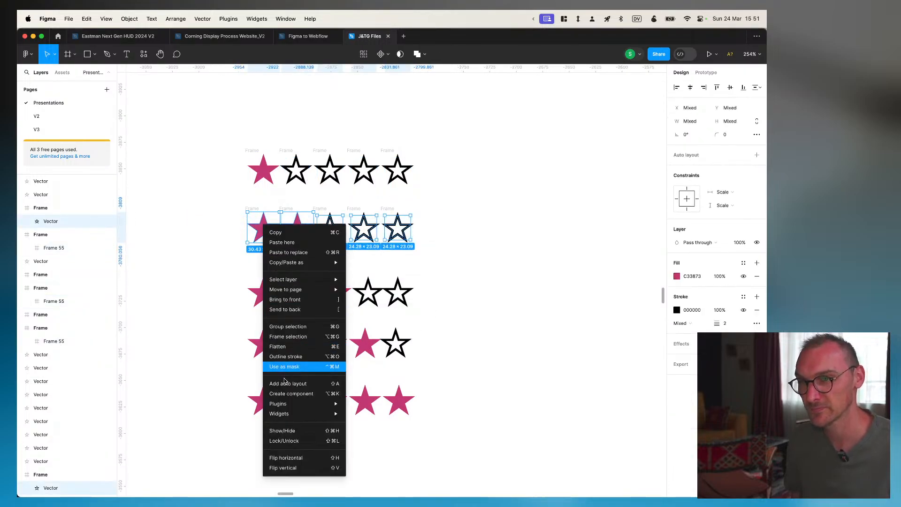
pyautogui.click(290, 337)
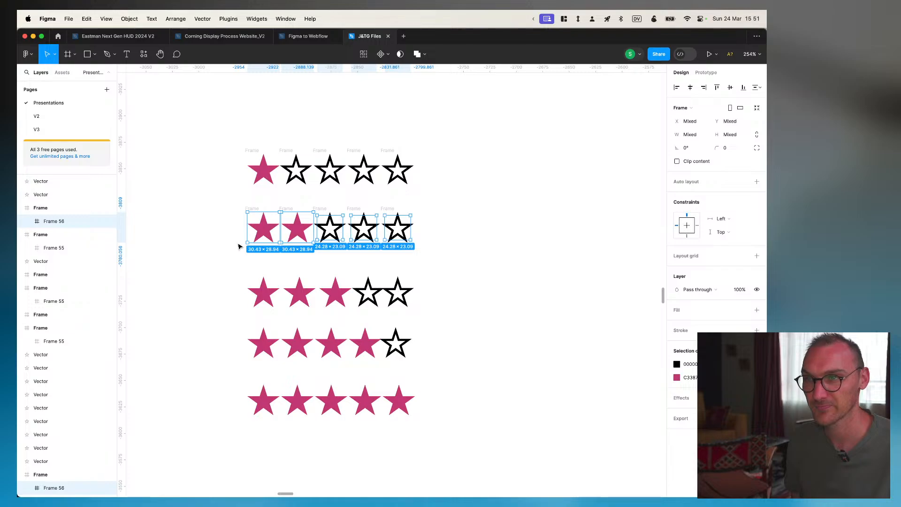
# Wrap the stars of the third row and those of the fourth row in one frame per row
pyautogui.moveTo(236, 277); pyautogui.dragTo(443, 306)
pyautogui.rightClick(399, 303)
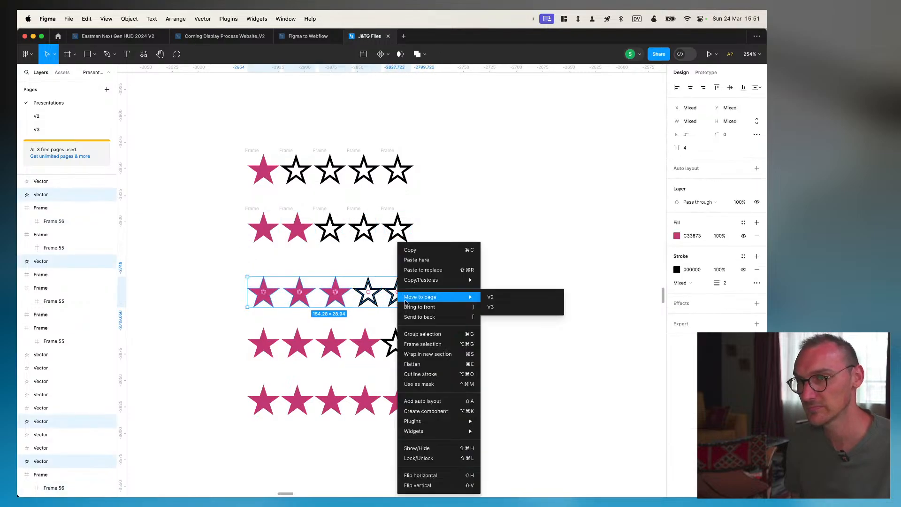
pyautogui.click(447, 344)
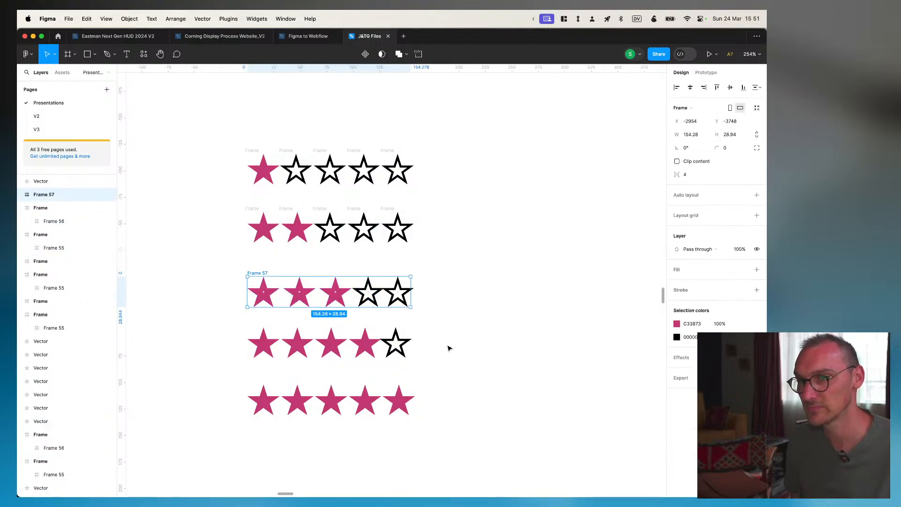
pyautogui.moveTo(244, 326); pyautogui.dragTo(443, 351)
pyautogui.rightClick(283, 358)
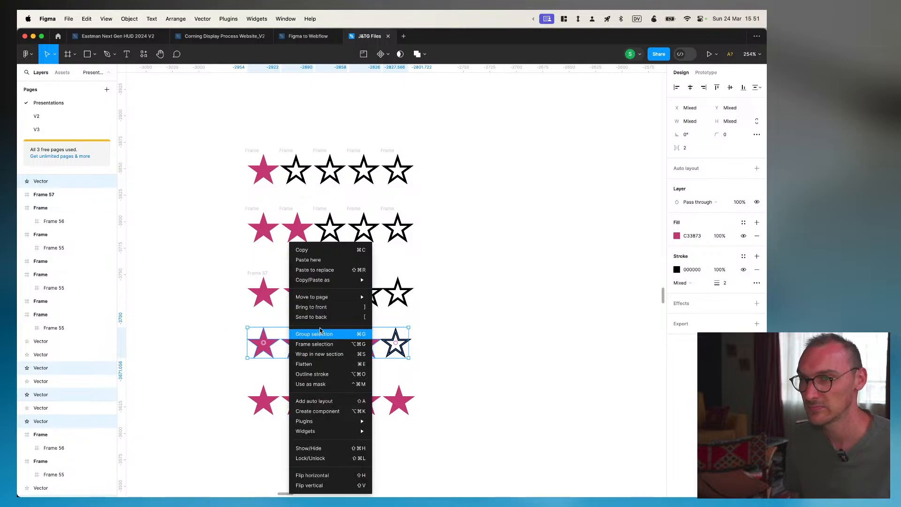
pyautogui.click(324, 347)
# Wrap the five filled stars of the fifth row in a frame
pyautogui.moveTo(442, 432); pyautogui.dragTo(227, 382)
pyautogui.rightClick(271, 400)
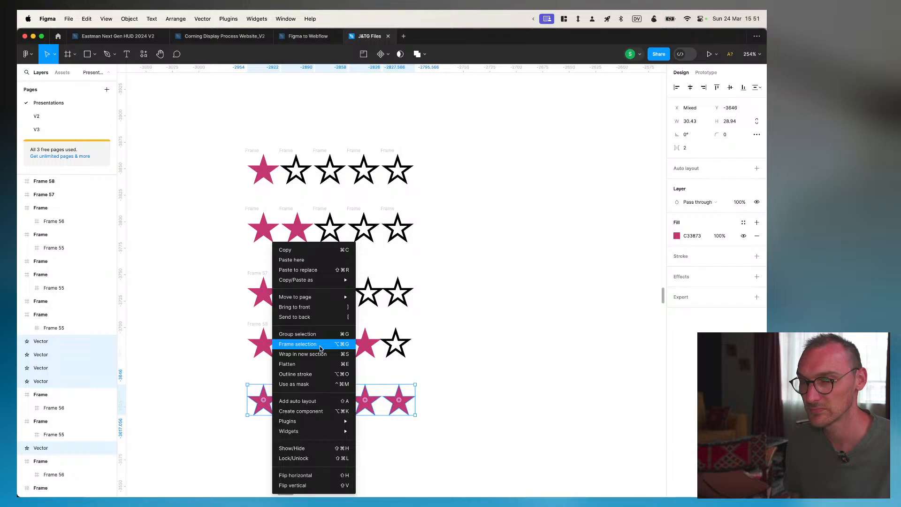
# Wrap the five pink stars of the bottom row in one frame
pyautogui.click(305, 344)
pyautogui.click(458, 394)
# Try to move the top row's first pink star out of its enclosing frame in the layer order
pyautogui.click(330, 170)
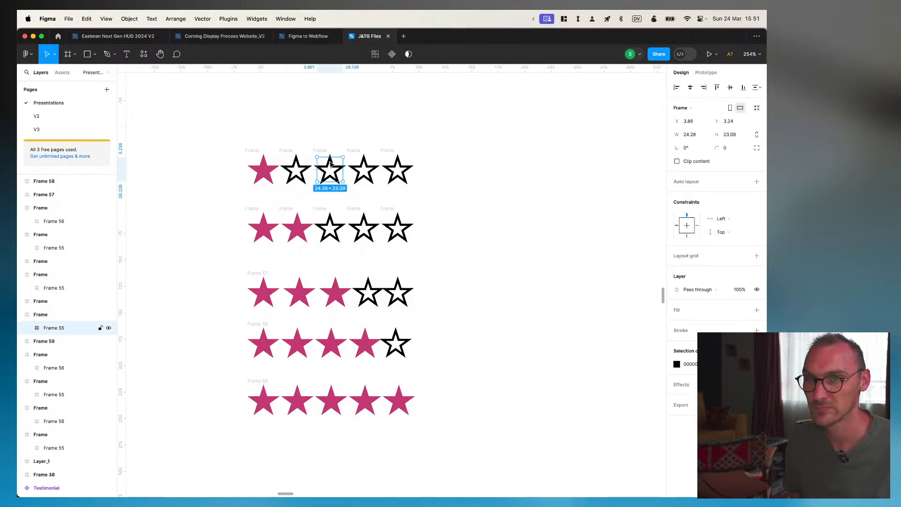
pyautogui.click(35, 314)
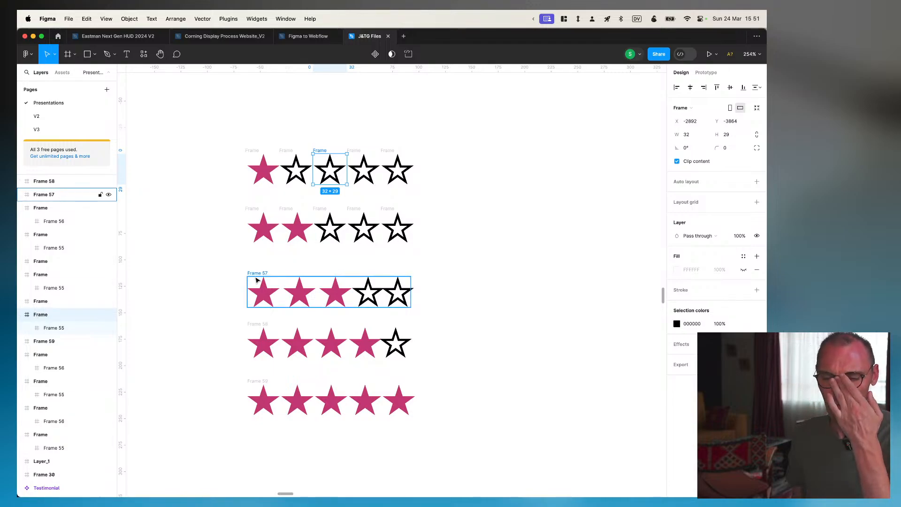
pyautogui.hscroll(-3, 399, 221)
pyautogui.hscroll(-3, 421, 233)
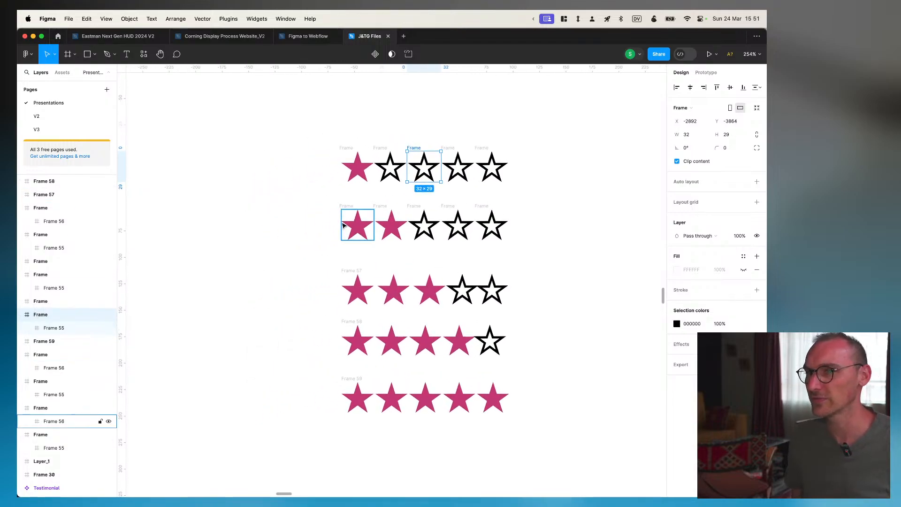
pyautogui.click(357, 166)
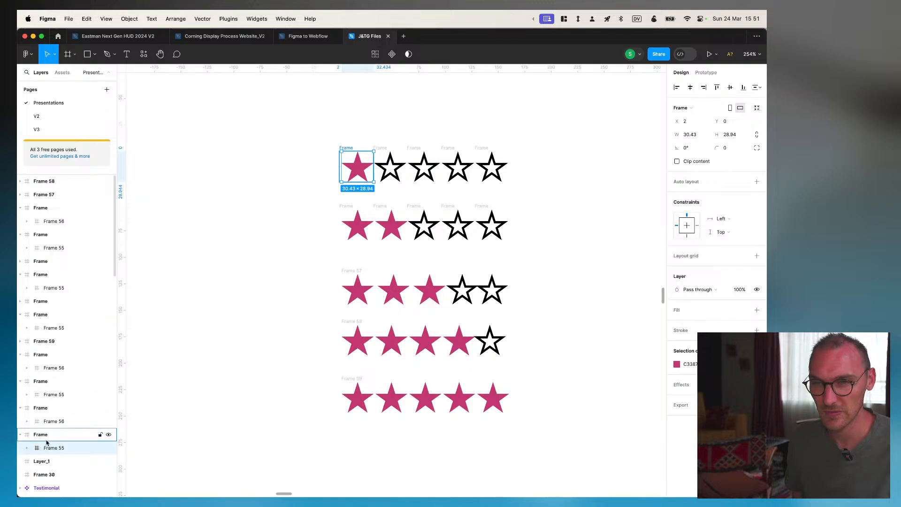
pyautogui.moveTo(50, 444); pyautogui.dragTo(48, 431)
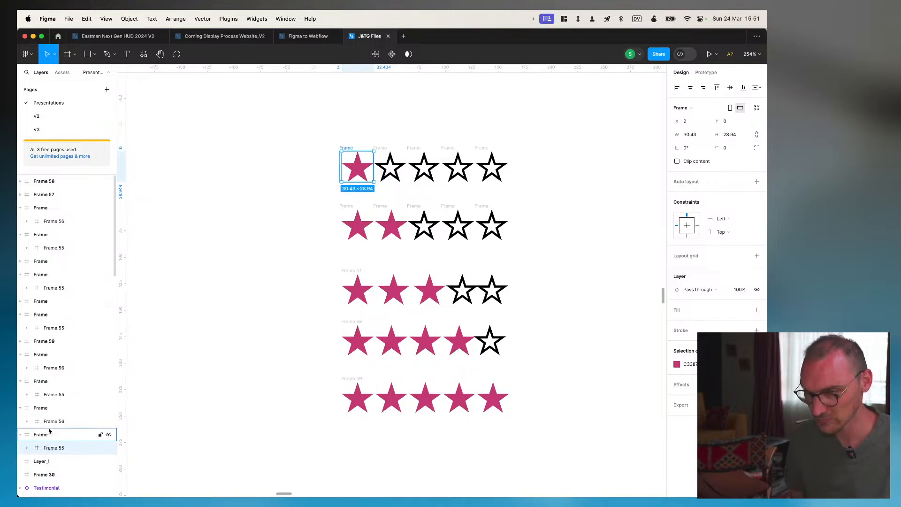
pyautogui.press('super+z')
# Put each of the five inner star frames in the top row into its own group
pyautogui.moveTo(308, 149); pyautogui.dragTo(514, 178)
pyautogui.press('alt+shift+super+r')
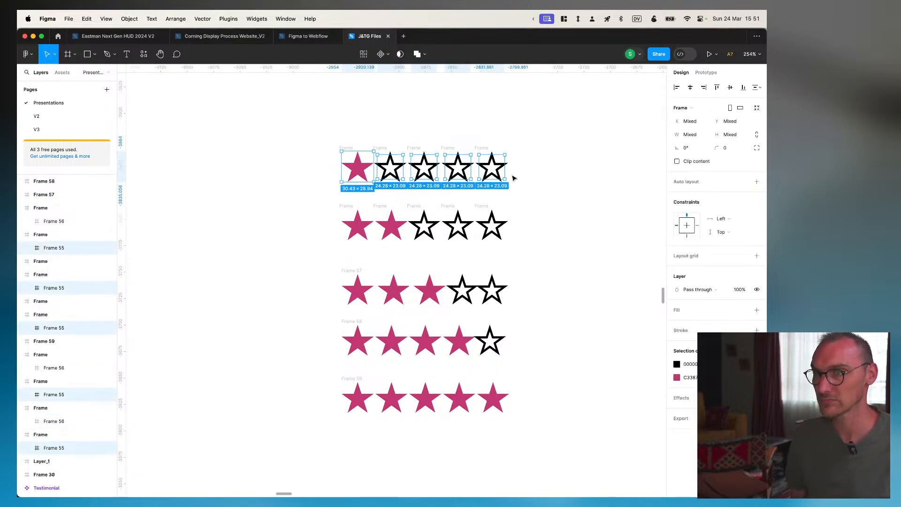
pyautogui.press('shift+super+g')
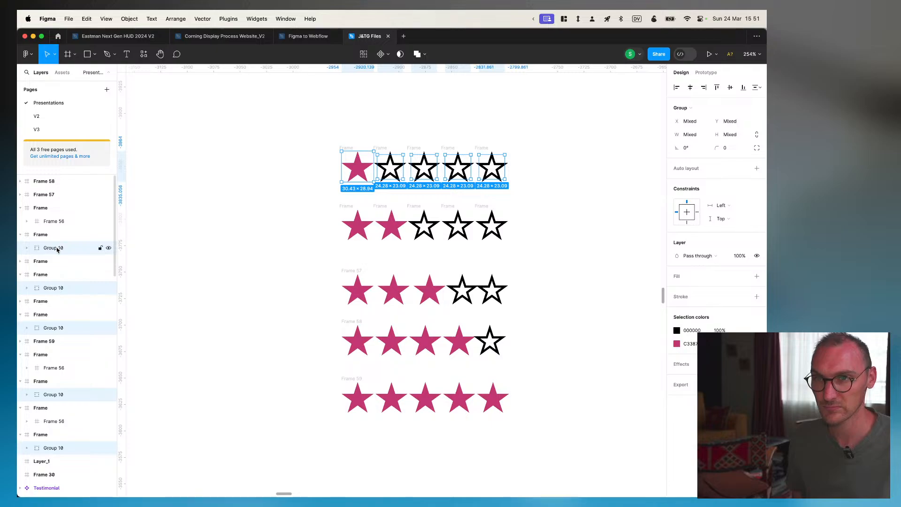
# Move the five top-row star groups into the second row's last frame and take Frame 56 out of it to the top level
pyautogui.moveTo(42, 223); pyautogui.dragTo(42, 220)
pyautogui.click(38, 208)
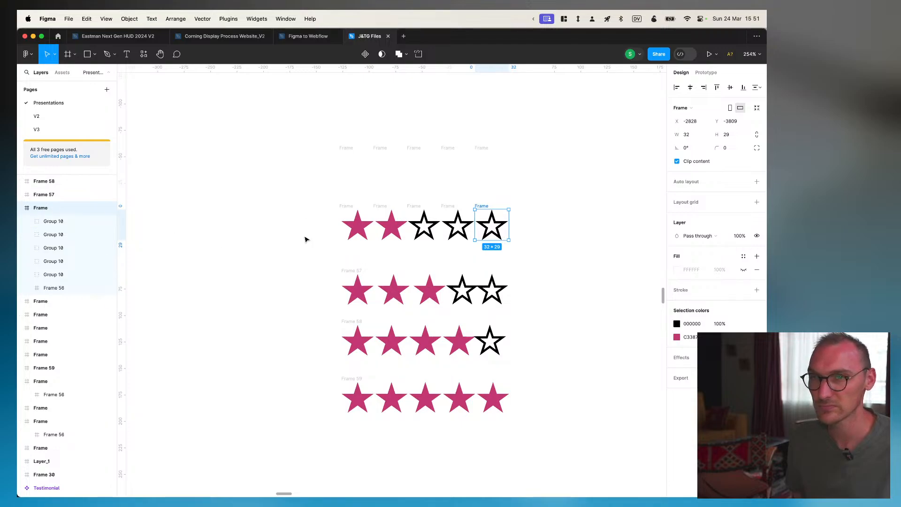
pyautogui.click(47, 221)
pyautogui.keyDown('shift'); pyautogui.click(53, 276); pyautogui.keyUp('shift')
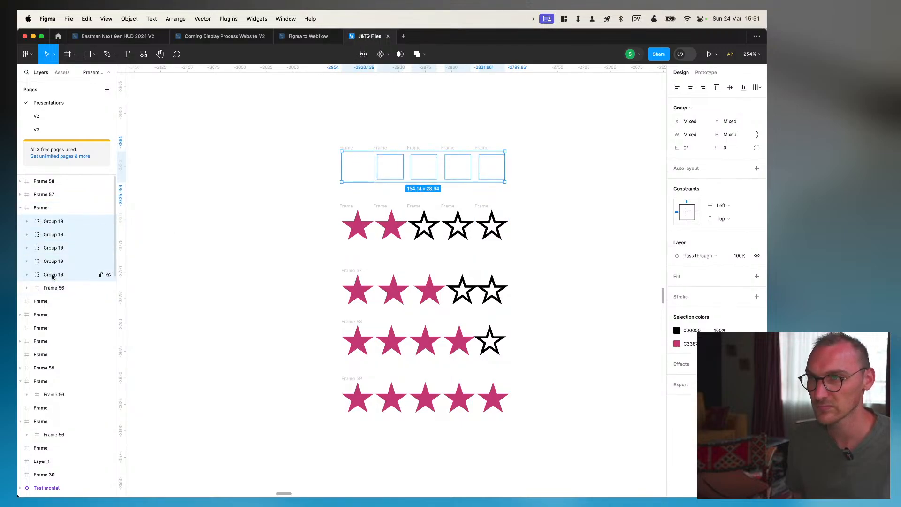
pyautogui.moveTo(49, 290); pyautogui.dragTo(50, 205)
pyautogui.click(40, 221)
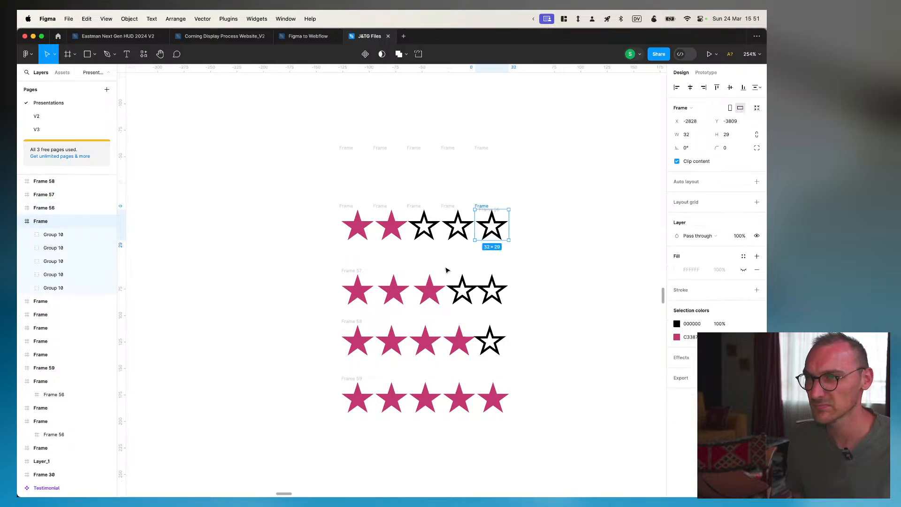
# Align the five star groups inside the frame by their vertical centres
pyautogui.click(50, 235)
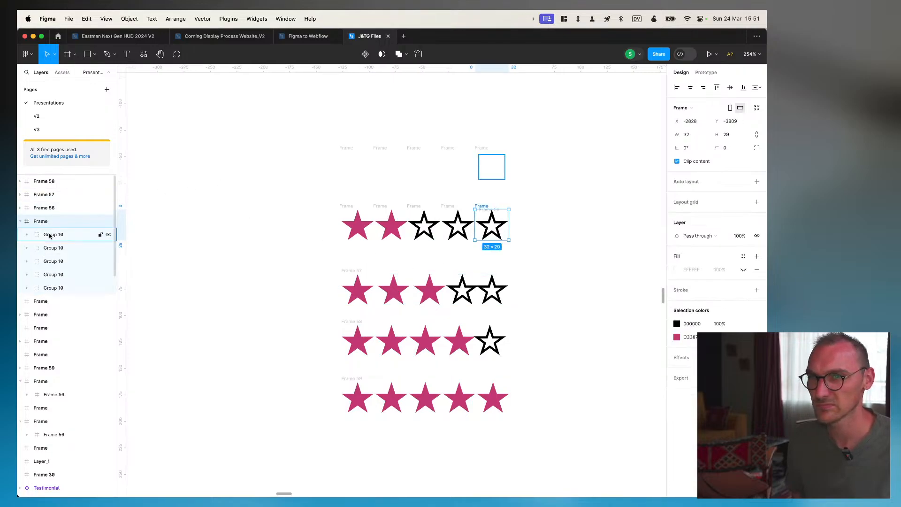
pyautogui.click(41, 222)
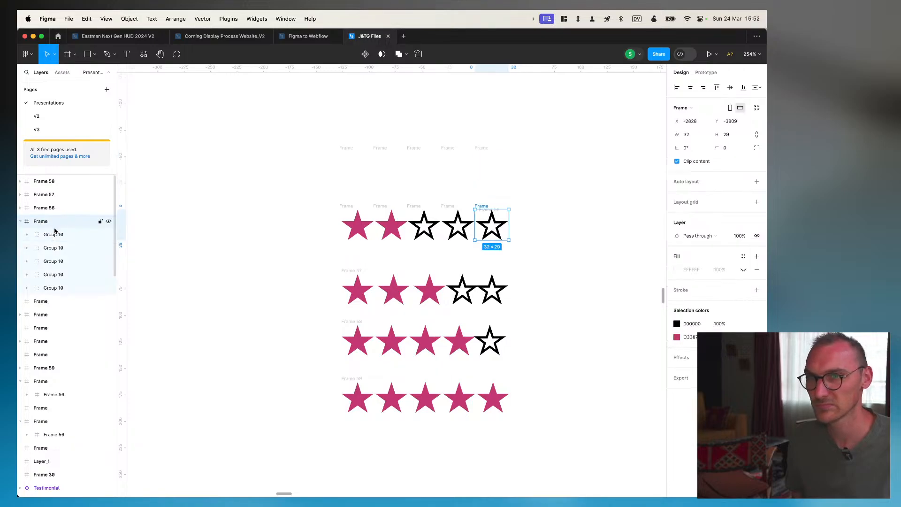
pyautogui.click(55, 234)
pyautogui.click(40, 221)
pyautogui.click(51, 235)
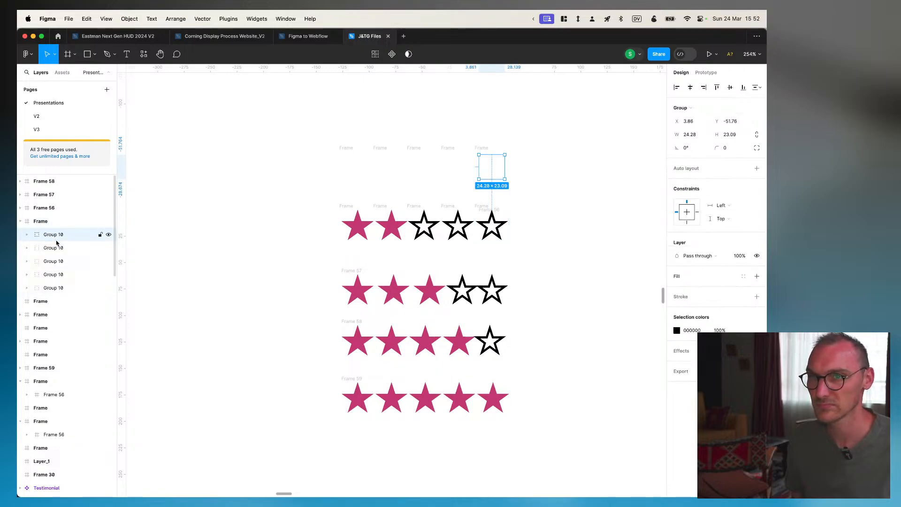
pyautogui.keyDown('shift'); pyautogui.click(53, 287); pyautogui.keyUp('shift')
pyautogui.click(734, 90)
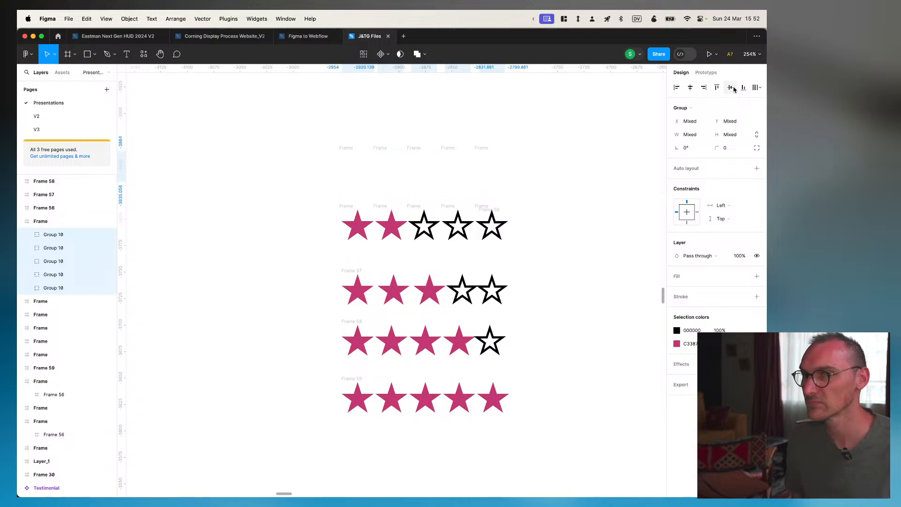
# Resize the frame holding the star groups to 170 × 30 so that it spans the top row's area
pyautogui.click(48, 221)
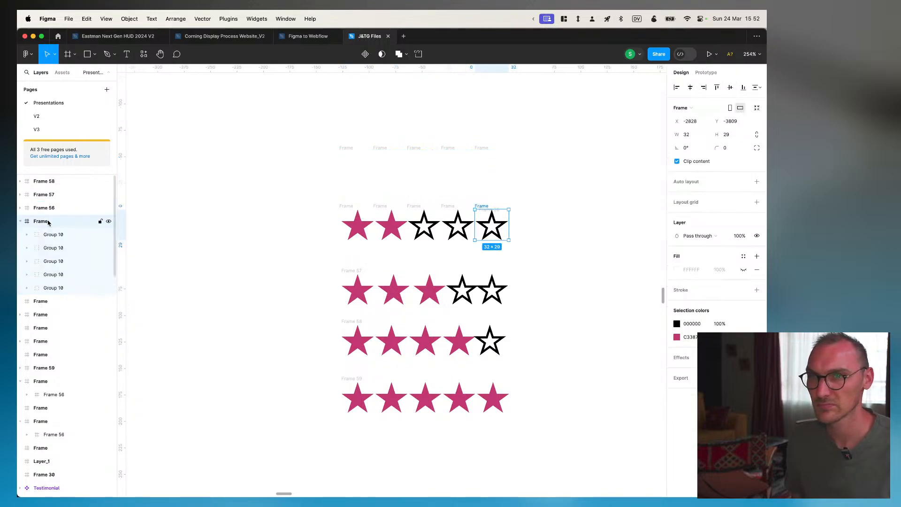
pyautogui.moveTo(475, 209); pyautogui.dragTo(329, 154)
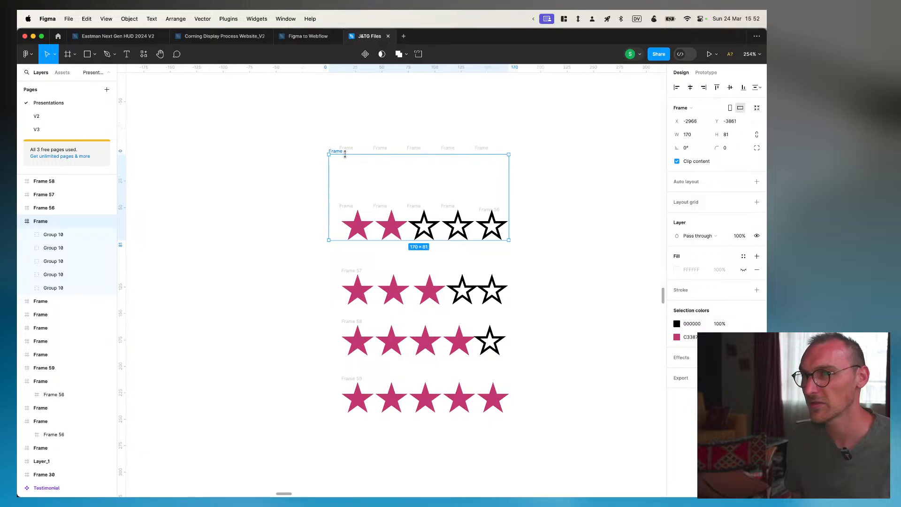
pyautogui.moveTo(508, 232); pyautogui.dragTo(508, 187)
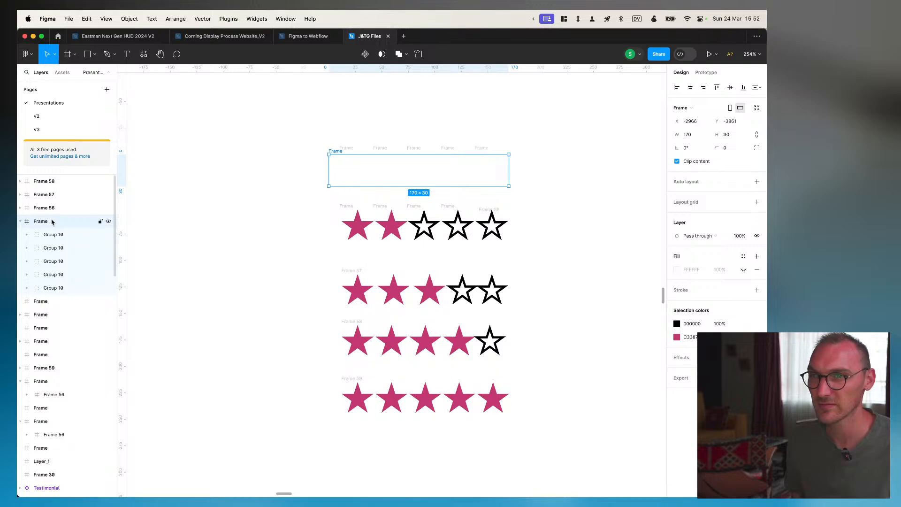
# Bring the five star groups inside the 170 × 30 frame, with the topmost outlined star near its right end
pyautogui.click(53, 235)
pyautogui.keyDown('shift'); pyautogui.click(51, 287); pyautogui.keyUp('shift')
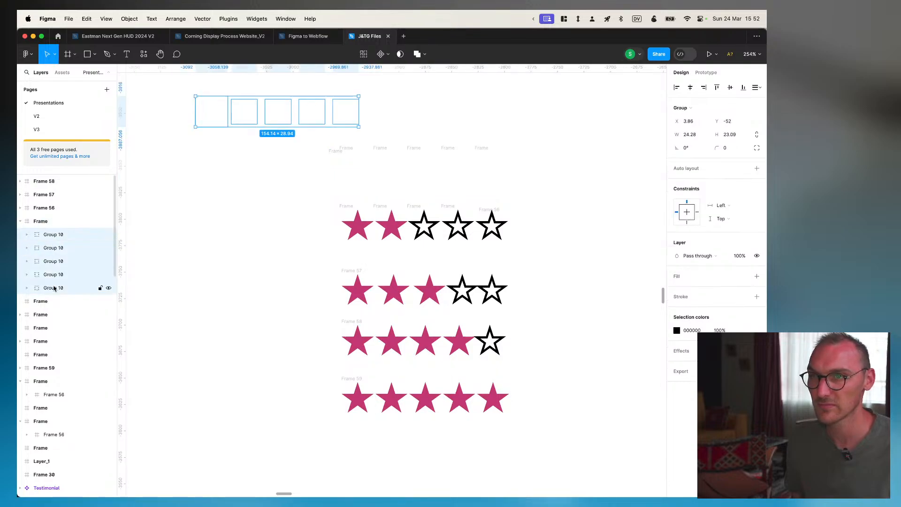
pyautogui.click(47, 208)
pyautogui.click(51, 221)
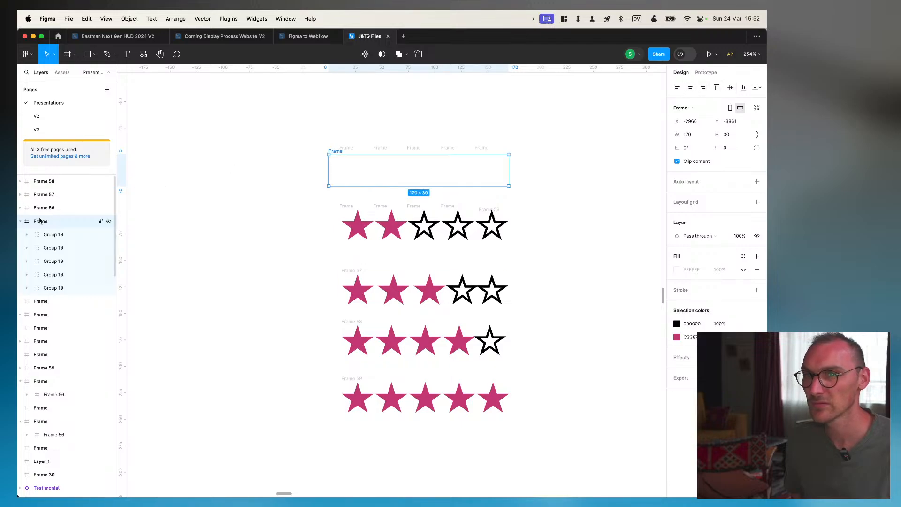
pyautogui.click(49, 235)
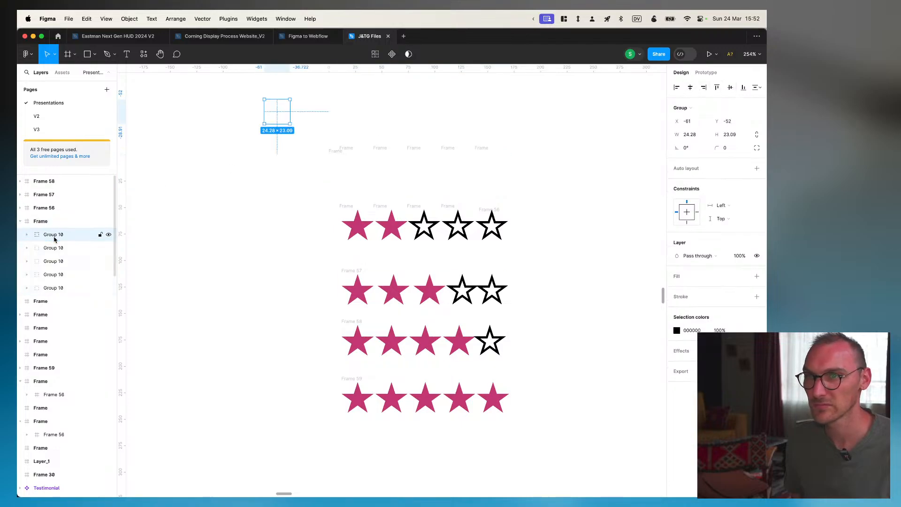
pyautogui.keyDown('shift'); pyautogui.click(49, 291); pyautogui.keyUp('shift')
pyautogui.moveTo(270, 109); pyautogui.dragTo(488, 175)
# Spread the three remaining stacked outlined stars into a row between the pink star and the last outlined star
pyautogui.click(351, 175)
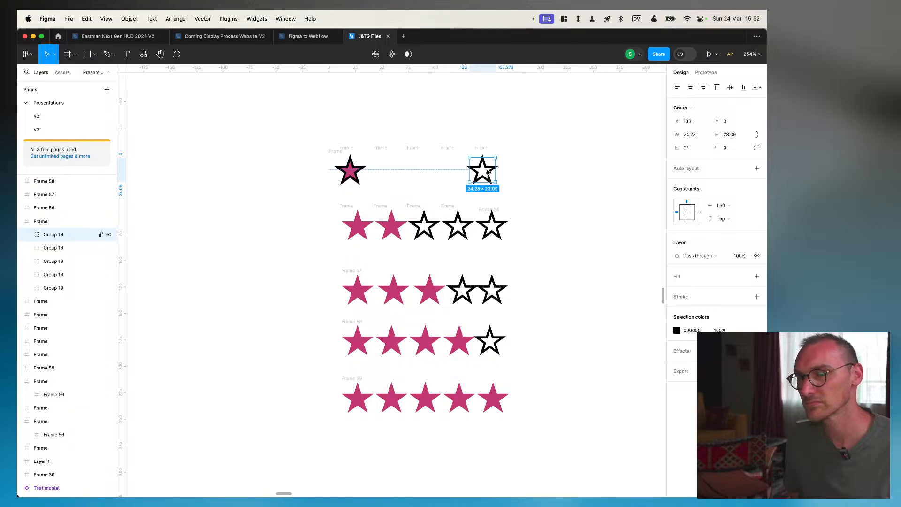
pyautogui.moveTo(350, 178); pyautogui.dragTo(449, 178)
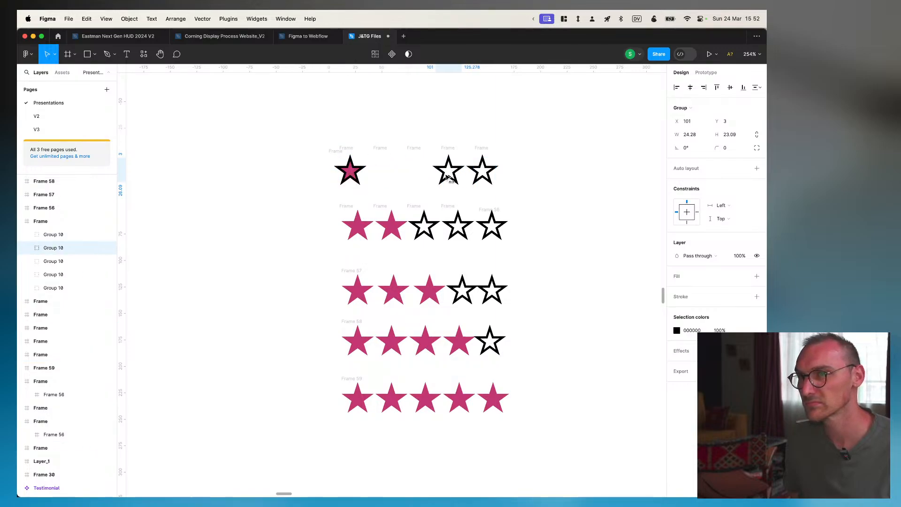
pyautogui.click(350, 177)
pyautogui.moveTo(350, 178); pyautogui.dragTo(422, 177)
pyautogui.moveTo(352, 177); pyautogui.dragTo(387, 177)
# Move the pink star's Group 9 directly into the row frame and delete its leftover Group 10 wrapper
pyautogui.click(59, 224)
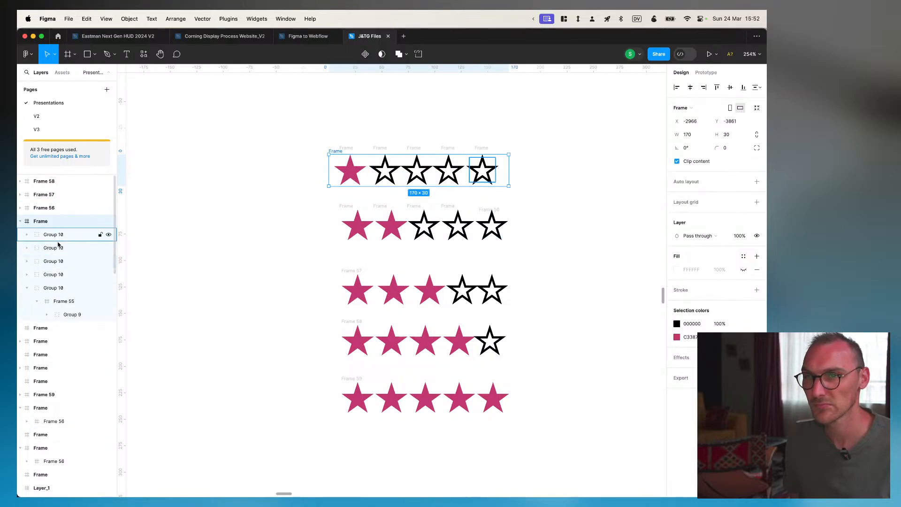
pyautogui.click(59, 303)
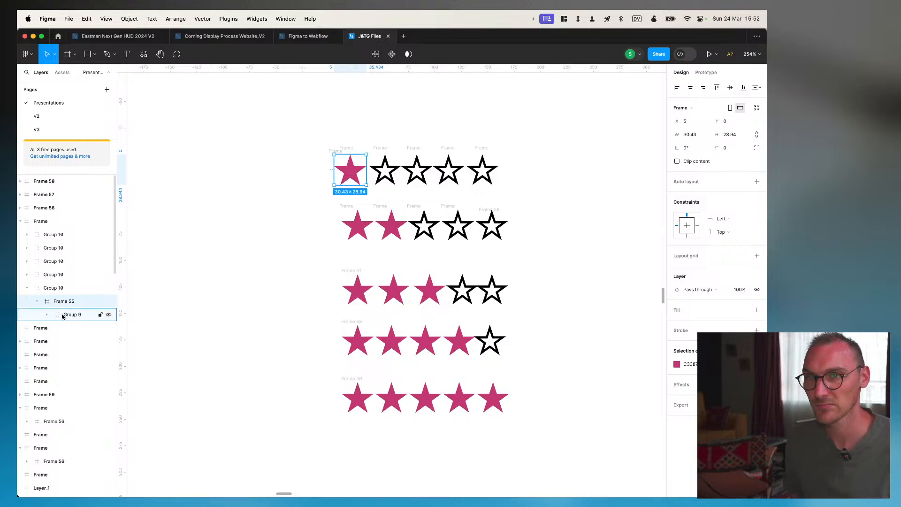
pyautogui.moveTo(62, 317); pyautogui.dragTo(47, 284)
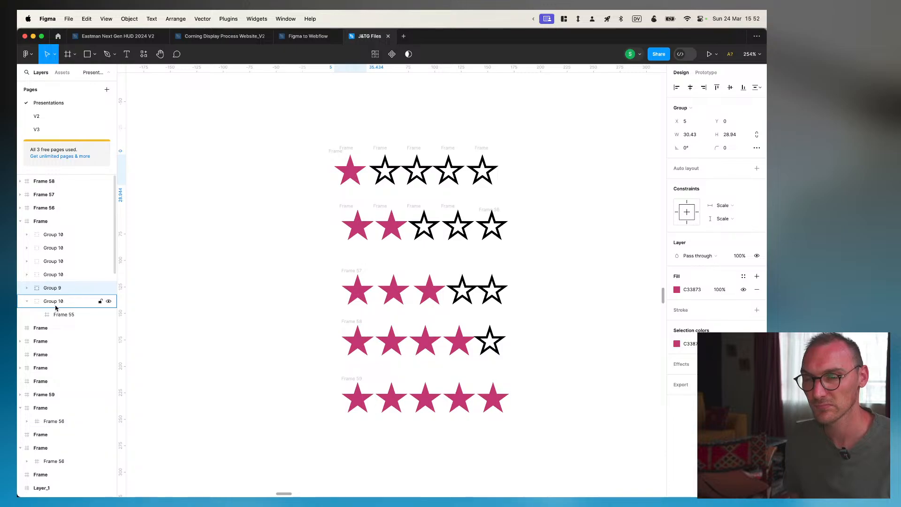
pyautogui.click(56, 302)
pyautogui.press('Delete')
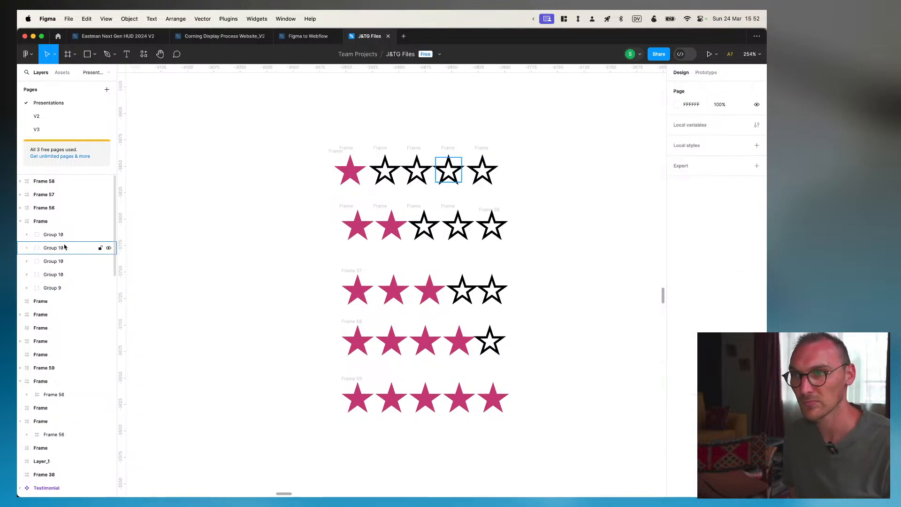
# Distribute the horizontal spacing evenly between the five star groups in the row frame
pyautogui.click(54, 221)
pyautogui.click(57, 234)
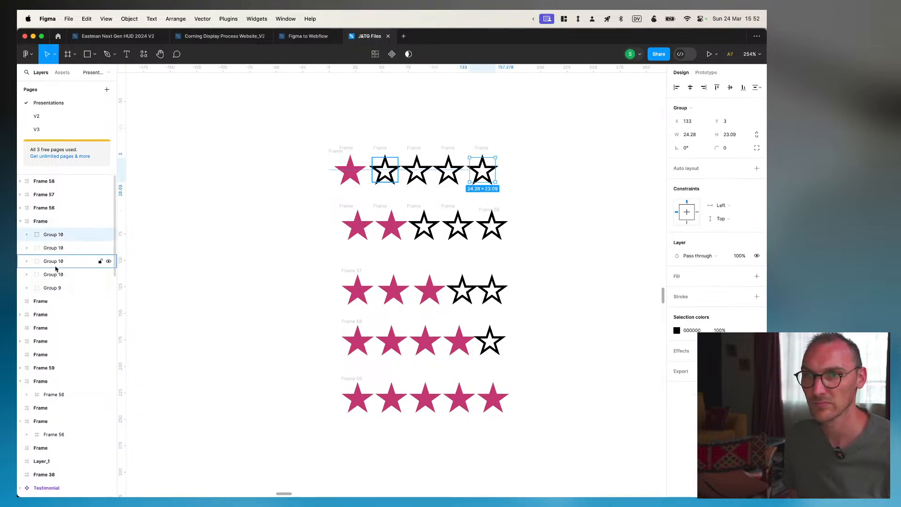
pyautogui.keyDown('shift'); pyautogui.click(52, 288); pyautogui.keyUp('shift')
pyautogui.click(749, 90)
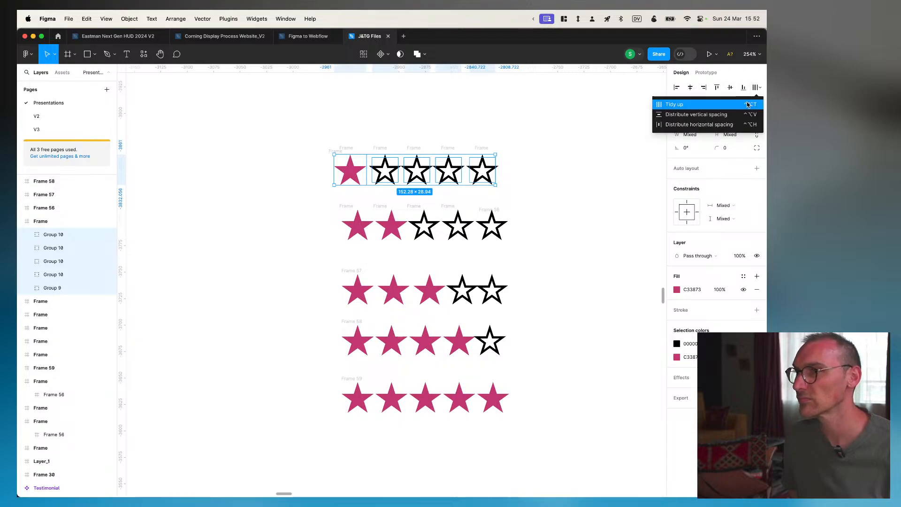
pyautogui.click(738, 124)
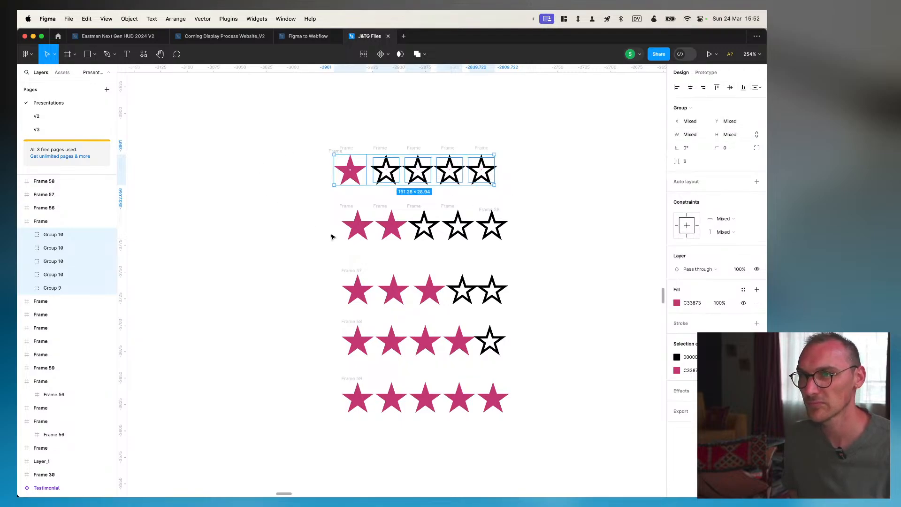
# Delete the four star rows below the top row
pyautogui.moveTo(318, 207); pyautogui.dragTo(543, 446)
pyautogui.press('Delete')
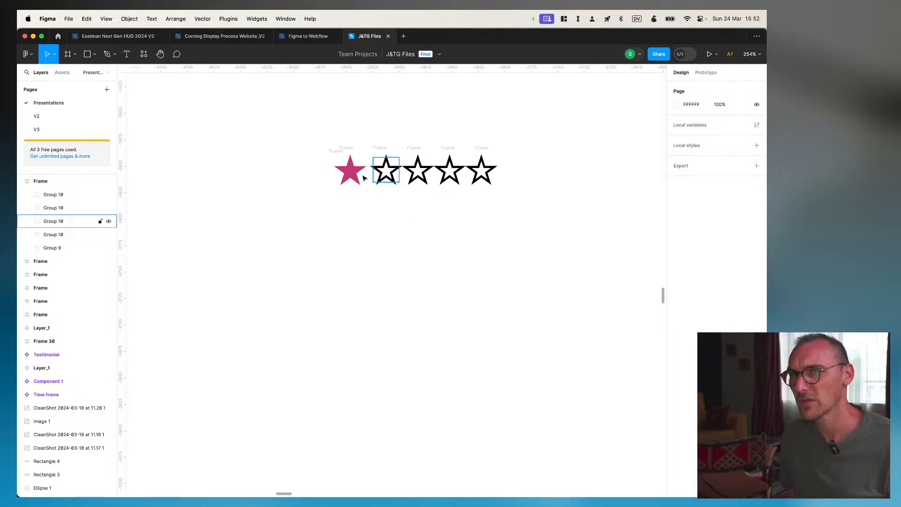
# Take Frame 55 out of the first outlined star's Group 10 wrapper and delete that frame
pyautogui.click(65, 181)
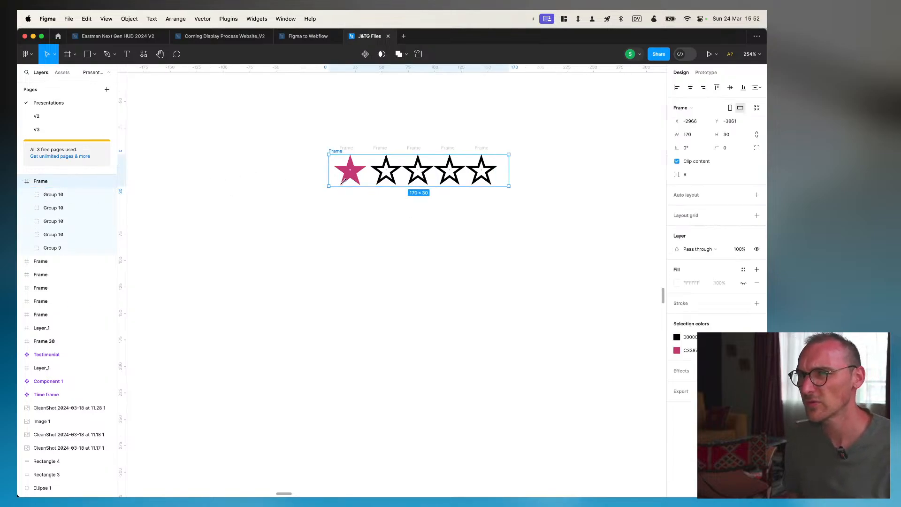
pyautogui.click(26, 222)
pyautogui.click(47, 233)
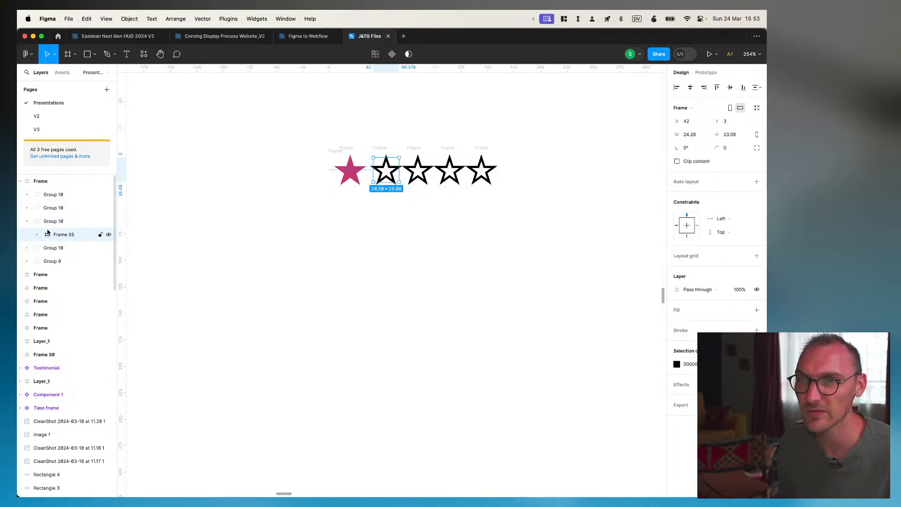
pyautogui.click(36, 234)
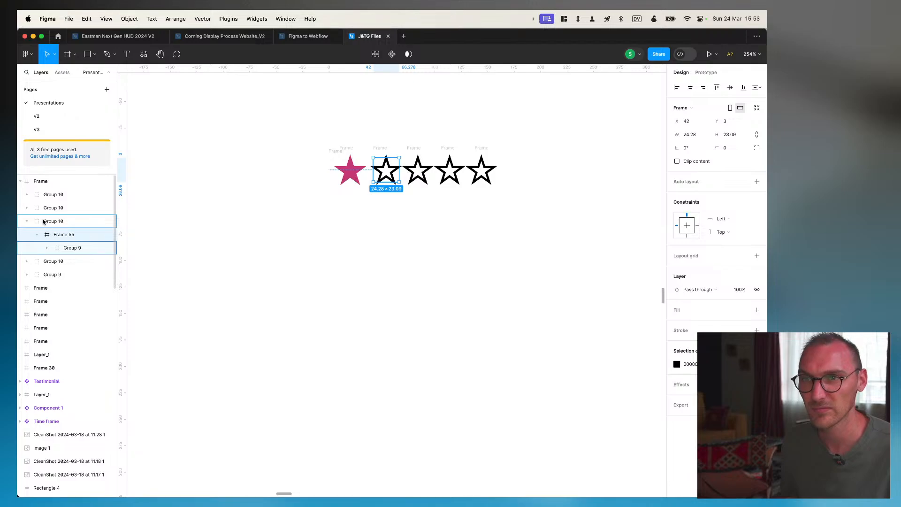
pyautogui.moveTo(43, 219); pyautogui.dragTo(41, 216)
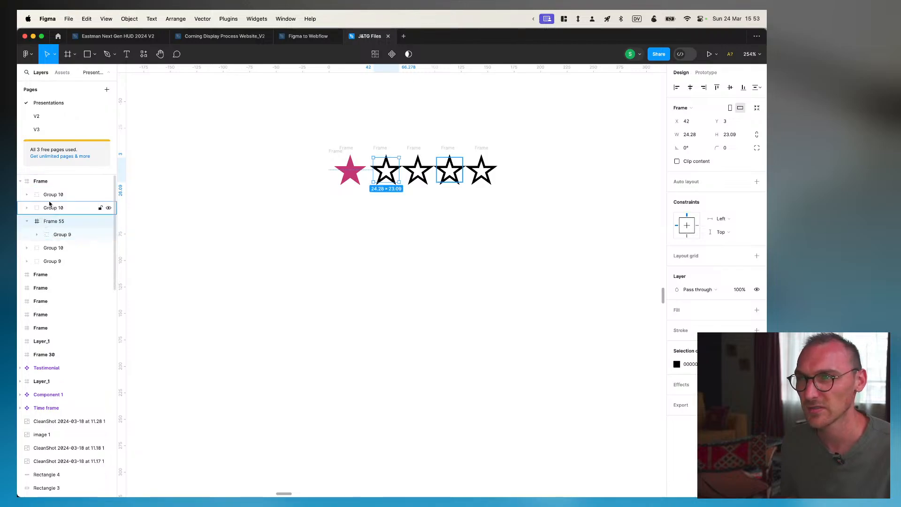
pyautogui.click(47, 234)
pyautogui.click(43, 221)
pyautogui.press('Delete')
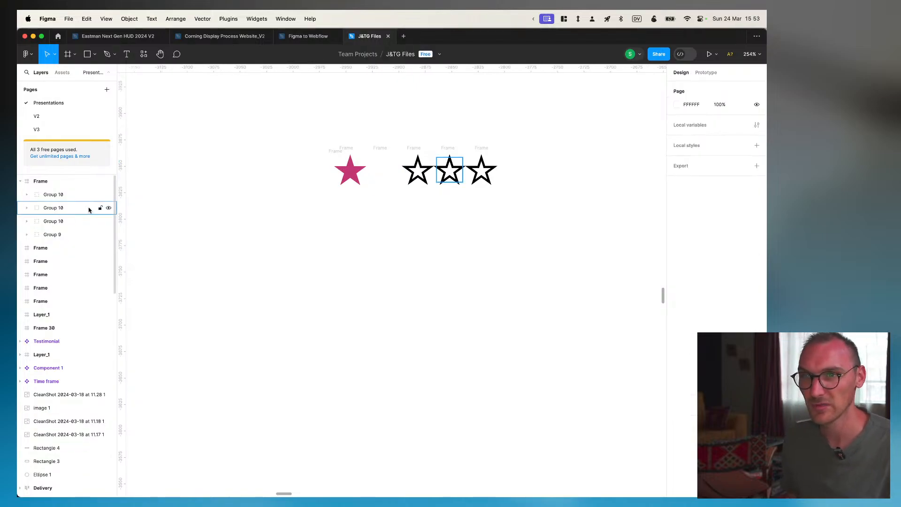
# Undo the last frame deletion, and replace the third outlined star's Group 10 wrapper with its inner Group 9 directly in the row frame
pyautogui.press('super+z')
pyautogui.click(52, 209)
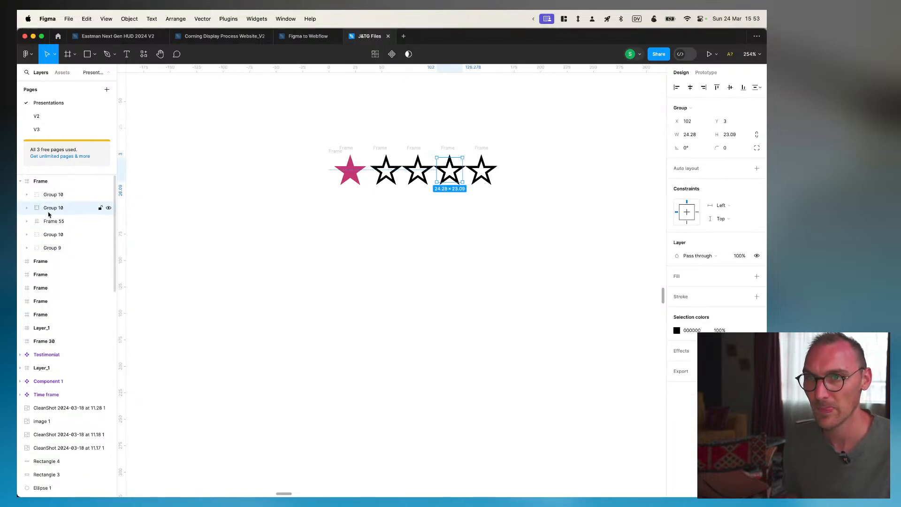
pyautogui.click(26, 208)
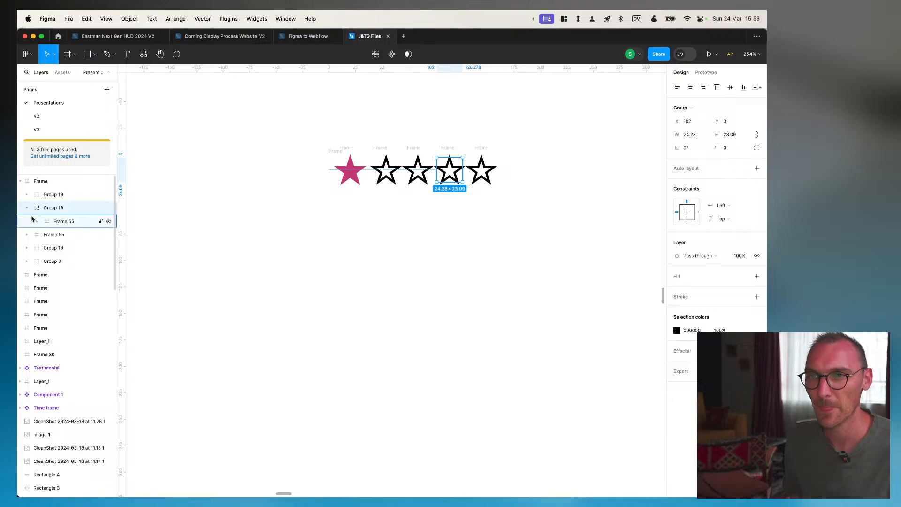
pyautogui.click(35, 220)
pyautogui.moveTo(66, 234); pyautogui.dragTo(41, 206)
pyautogui.click(48, 221)
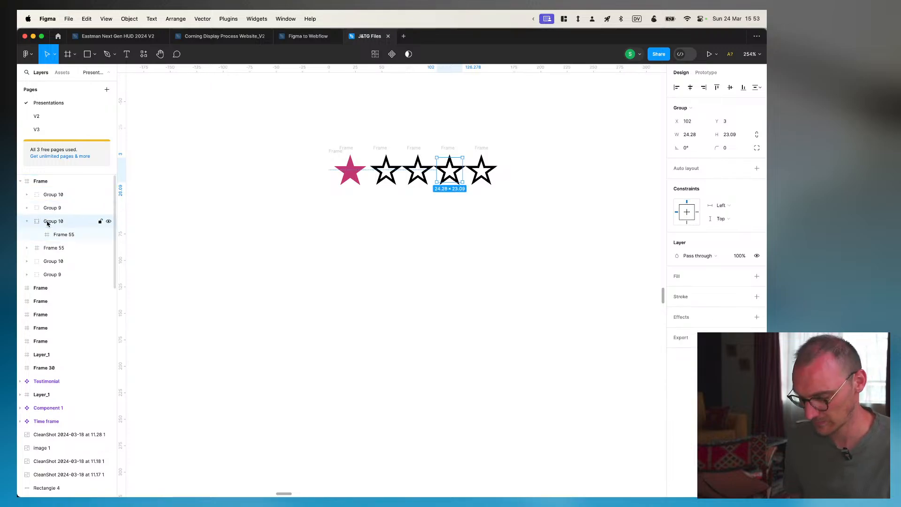
pyautogui.press('Delete')
# Move the fourth outlined star's Group 9 directly into the row frame and delete its leftover Group 10 wrapper
pyautogui.click(50, 195)
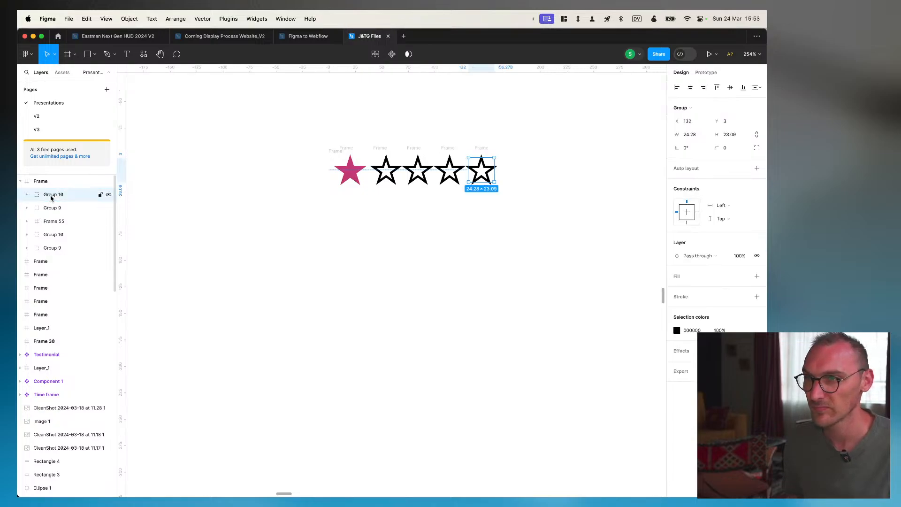
pyautogui.click(27, 195)
pyautogui.click(36, 208)
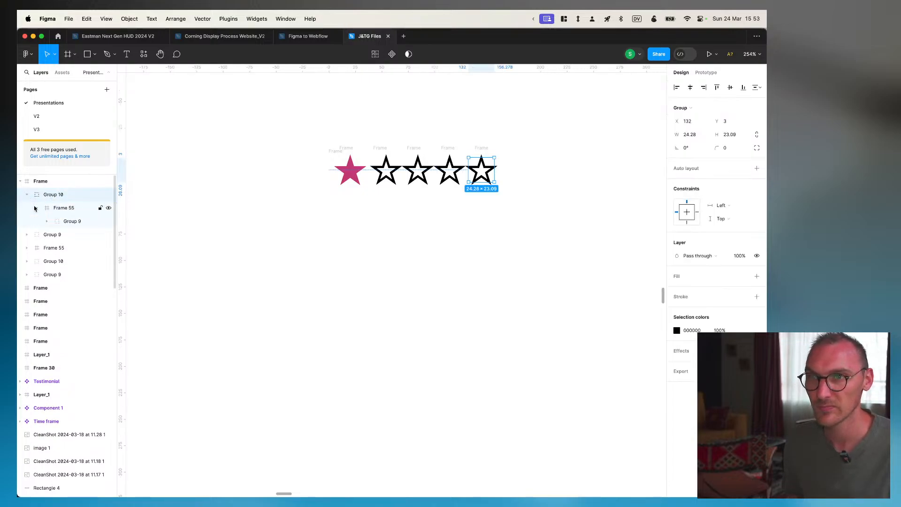
pyautogui.click(72, 223)
pyautogui.moveTo(72, 222); pyautogui.dragTo(48, 190)
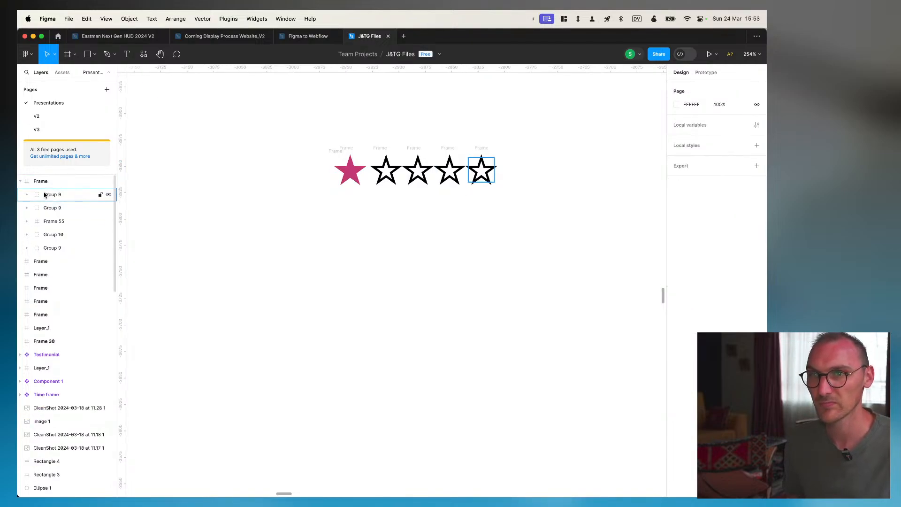
# Move the first outlined star's Group 9 out of Frame 55 into the row frame and delete the emptied Frame 55
pyautogui.click(46, 206)
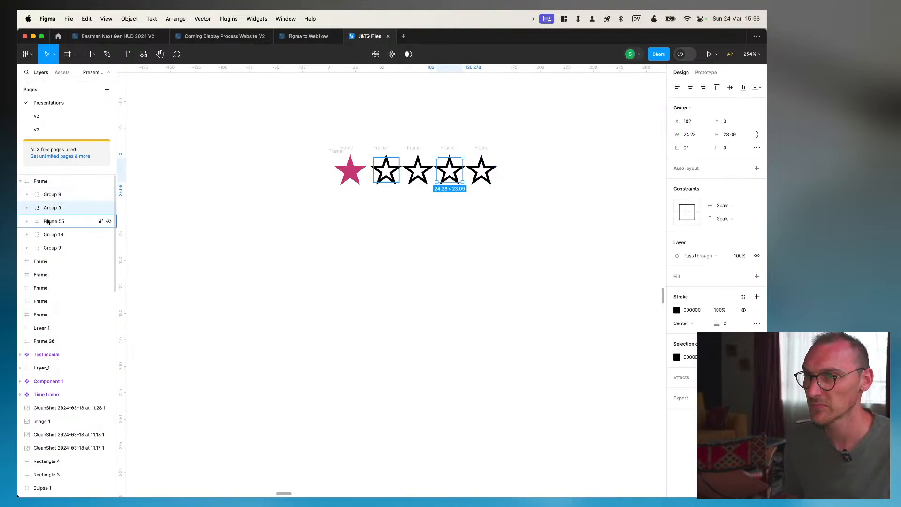
pyautogui.click(47, 222)
pyautogui.click(27, 222)
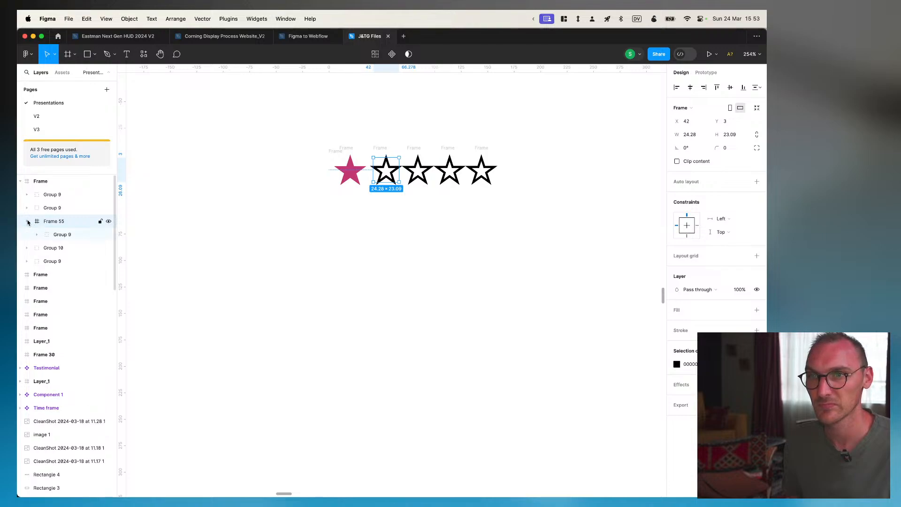
pyautogui.click(36, 234)
pyautogui.click(71, 248)
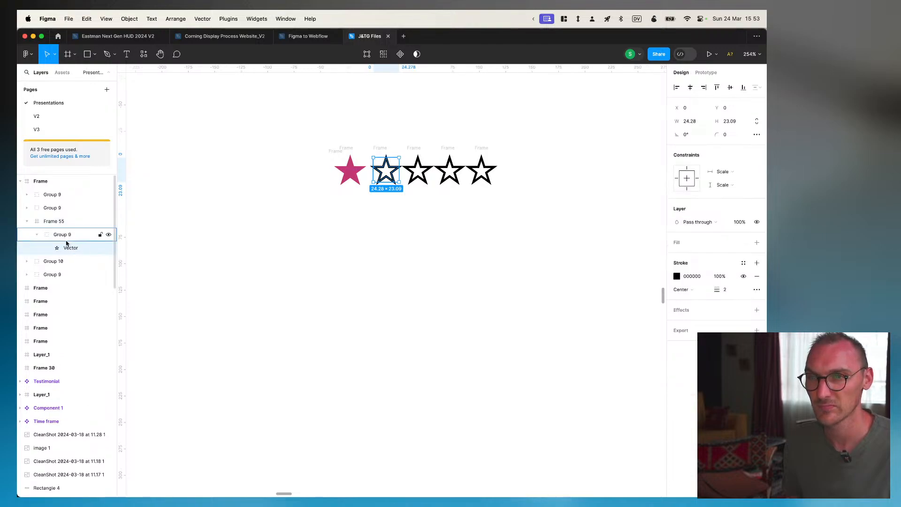
pyautogui.moveTo(62, 235); pyautogui.dragTo(45, 219)
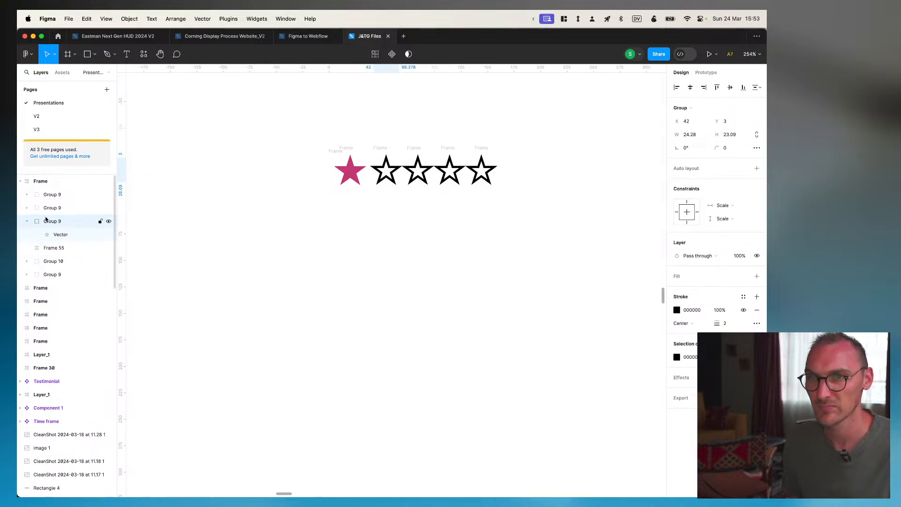
pyautogui.click(48, 248)
pyautogui.press('Delete')
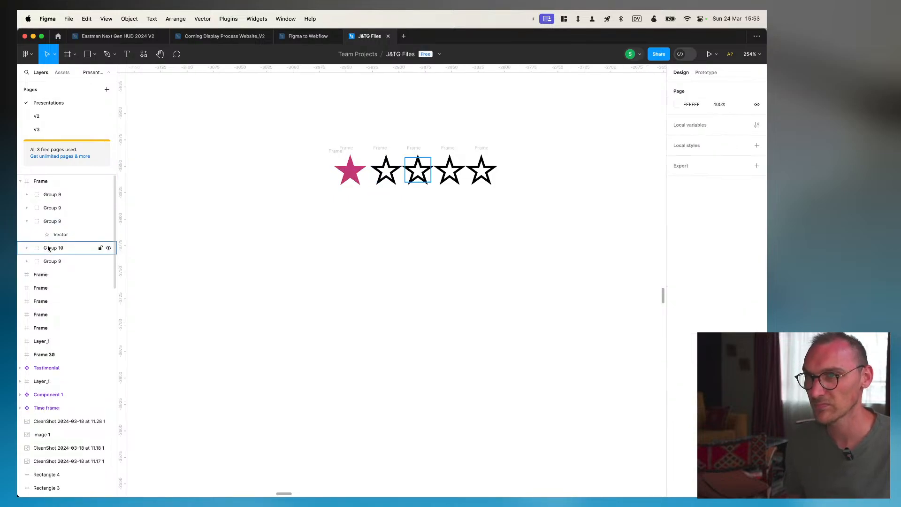
pyautogui.click(27, 222)
# Move the second outlined star's Group 9 up into the row frame and delete its Group 10 wrapper with Frame 55
pyautogui.click(51, 235)
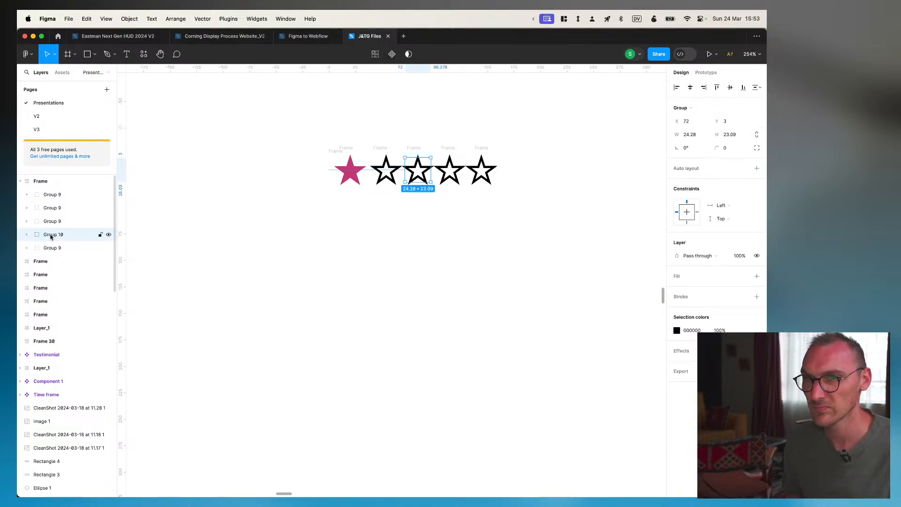
pyautogui.click(27, 235)
pyautogui.click(37, 248)
pyautogui.moveTo(71, 261); pyautogui.dragTo(62, 229)
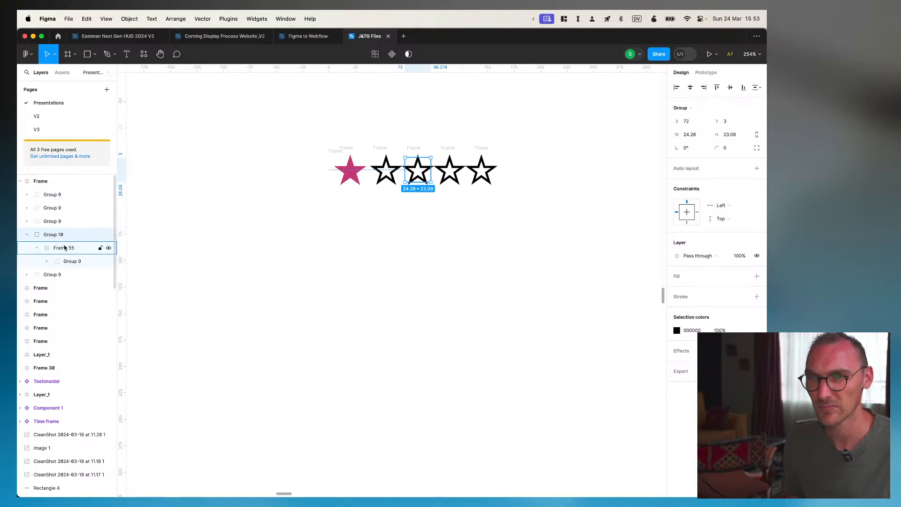
pyautogui.click(64, 247)
pyautogui.moveTo(72, 260); pyautogui.dragTo(61, 231)
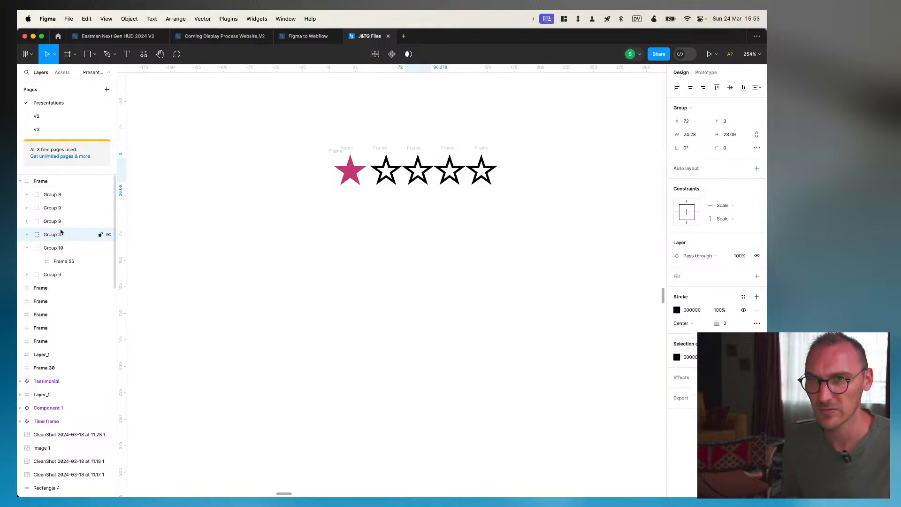
pyautogui.click(55, 248)
pyautogui.press('Delete')
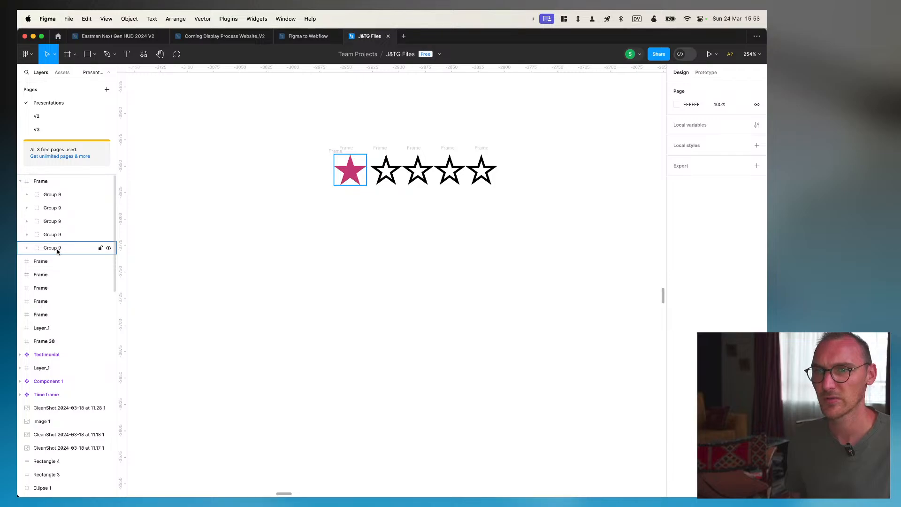
# Distribute the horizontal spacing between the contents of the star row frame
pyautogui.click(57, 250)
pyautogui.click(56, 236)
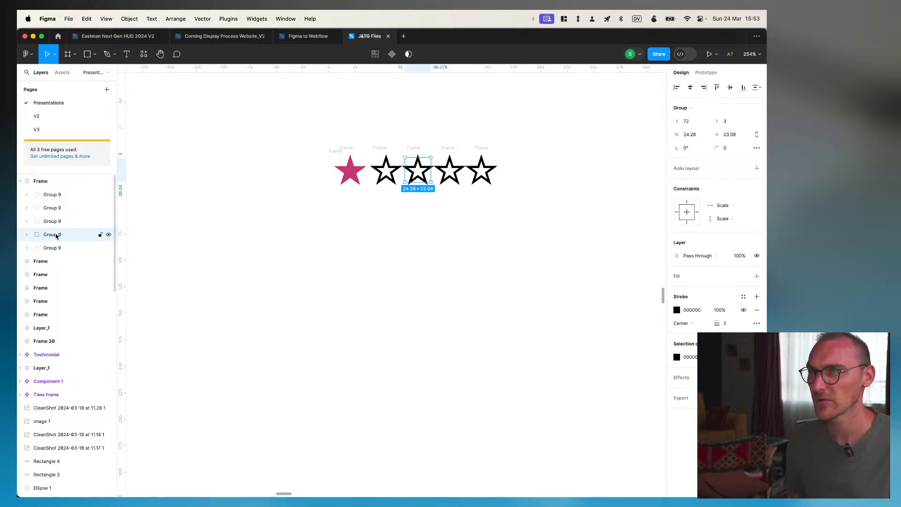
pyautogui.click(27, 249)
pyautogui.click(26, 248)
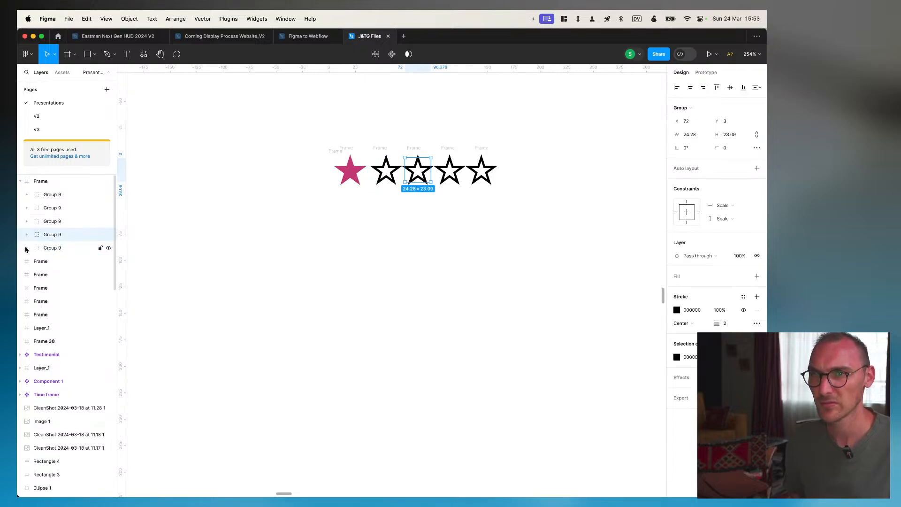
pyautogui.click(56, 182)
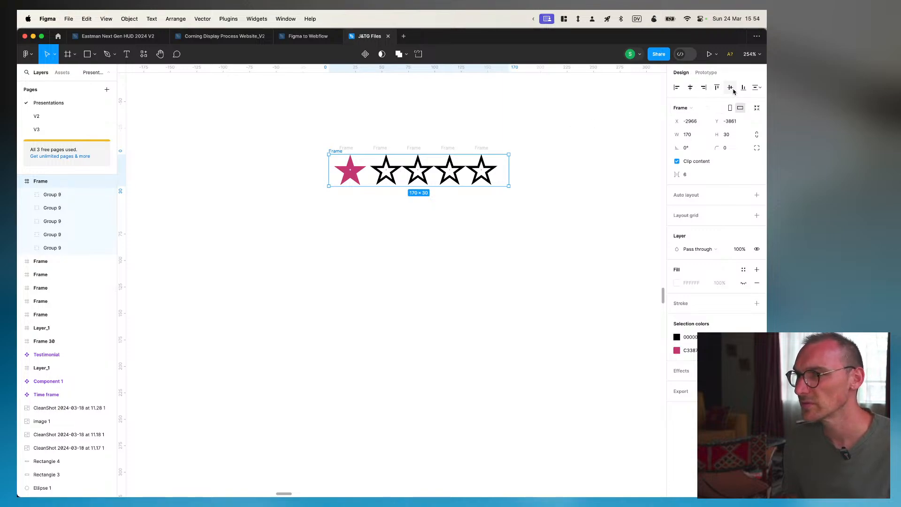
pyautogui.click(759, 93)
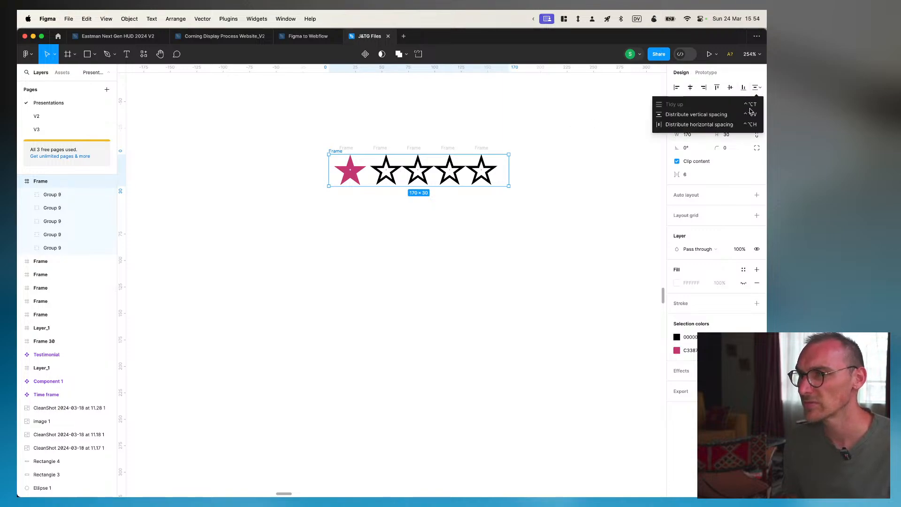
pyautogui.click(747, 128)
pyautogui.click(348, 230)
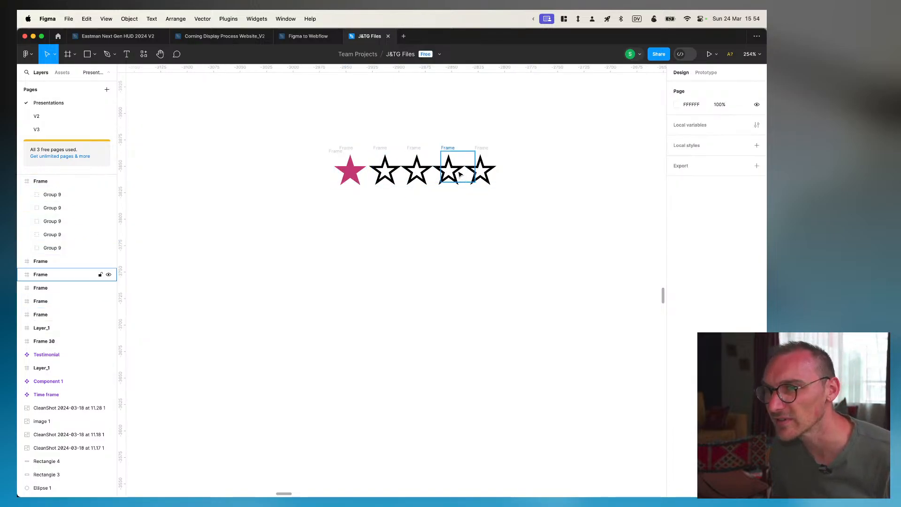
# Pull the empty 32 × 29 frame away from the pink star and delete it
pyautogui.click(367, 172)
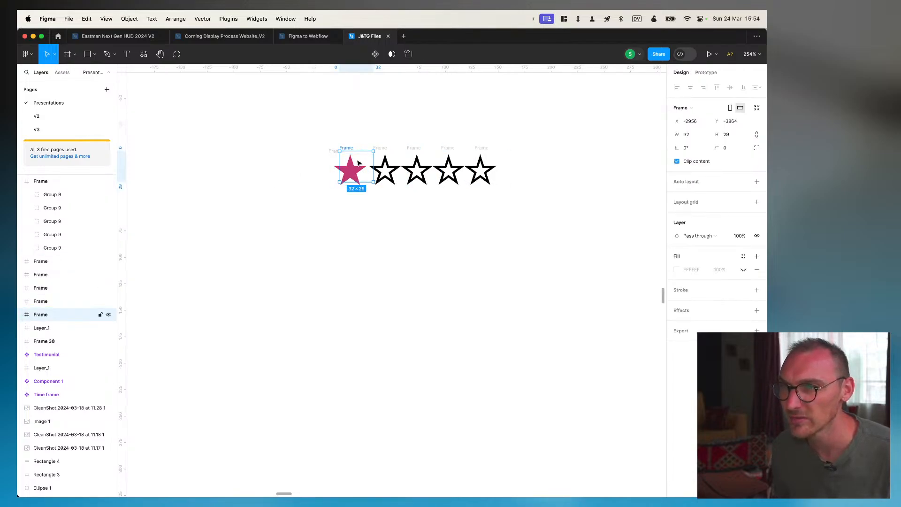
pyautogui.moveTo(358, 162); pyautogui.dragTo(310, 296)
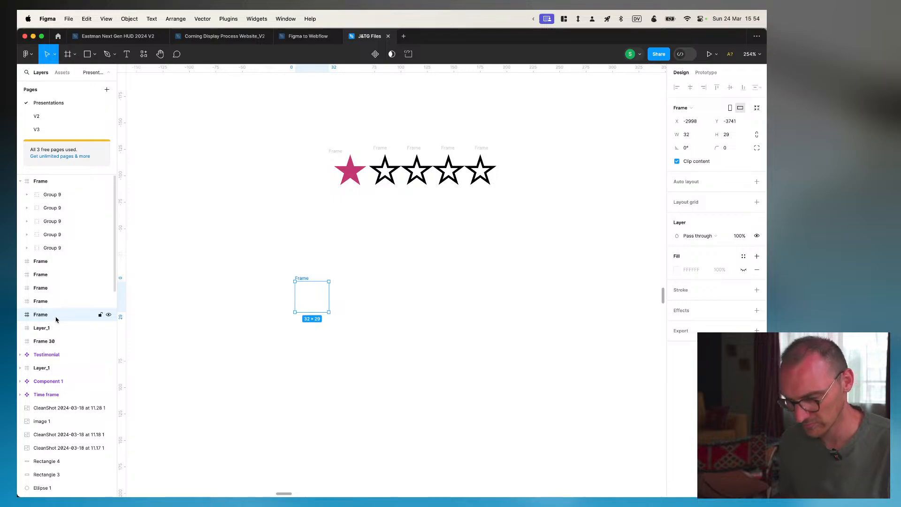
pyautogui.press('Delete')
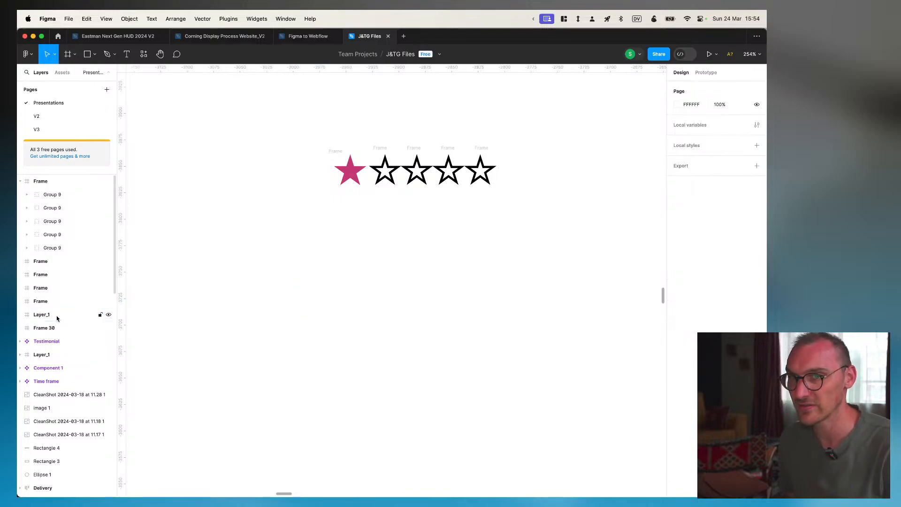
# Examine the Group 9 layers in the row frame one by one to match them with their stars
pyautogui.click(55, 182)
pyautogui.click(57, 194)
pyautogui.click(56, 208)
pyautogui.click(55, 221)
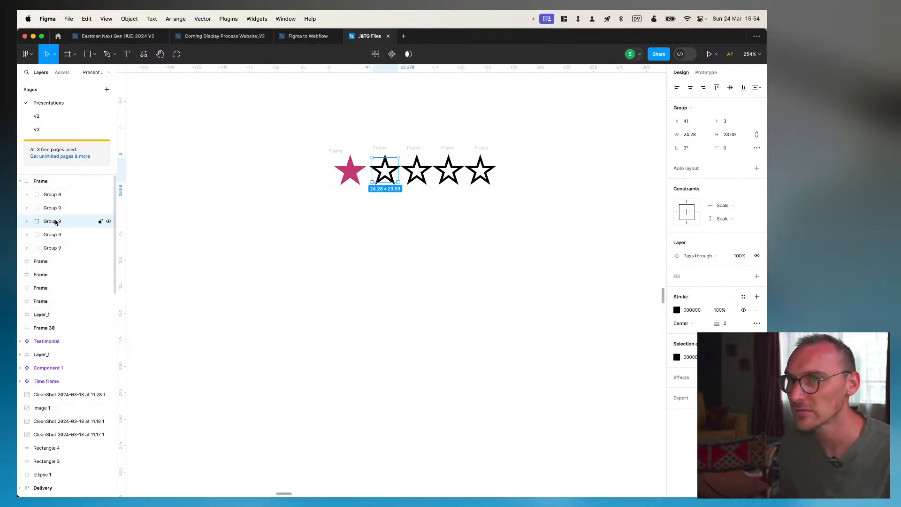
pyautogui.click(55, 235)
pyautogui.click(62, 197)
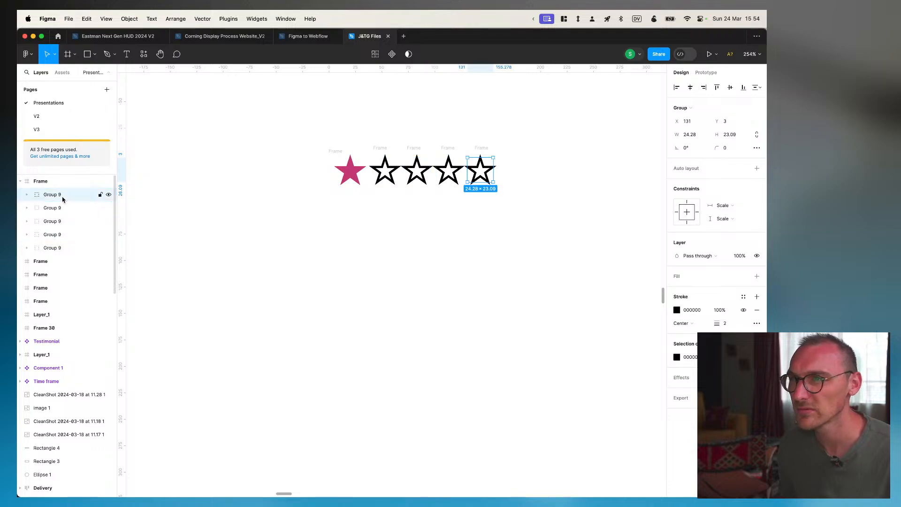
pyautogui.click(63, 208)
pyautogui.click(64, 223)
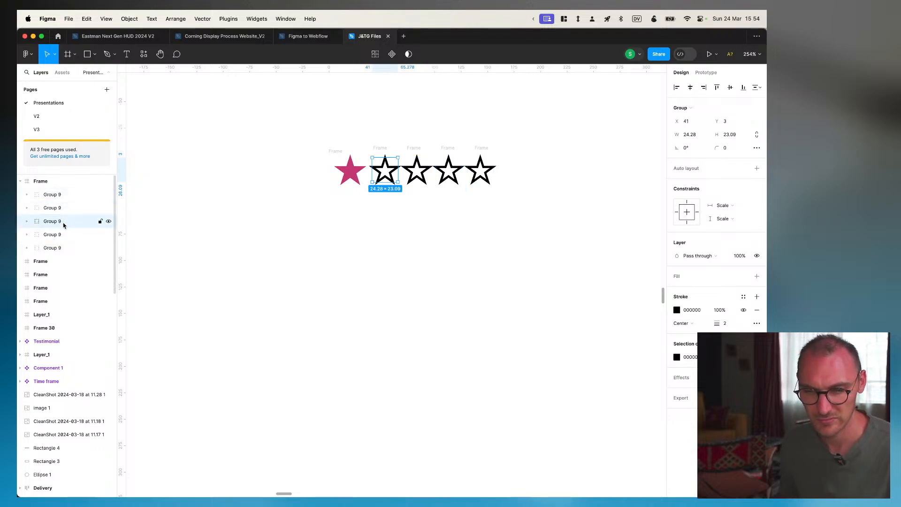
pyautogui.click(60, 235)
# Select all five Group 9 star groups together and distribute their horizontal spacing evenly
pyautogui.click(61, 248)
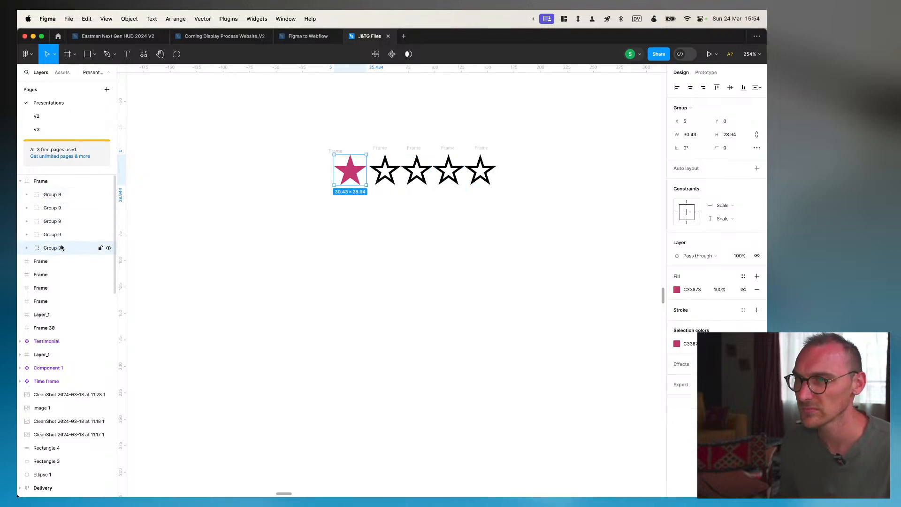
pyautogui.keyDown('shift'); pyautogui.click(60, 195); pyautogui.keyUp('shift')
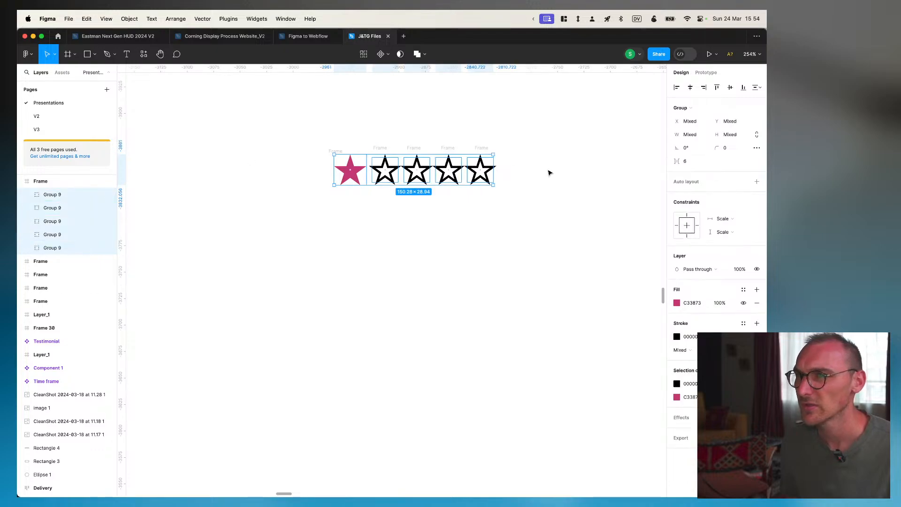
pyautogui.click(757, 88)
pyautogui.click(734, 123)
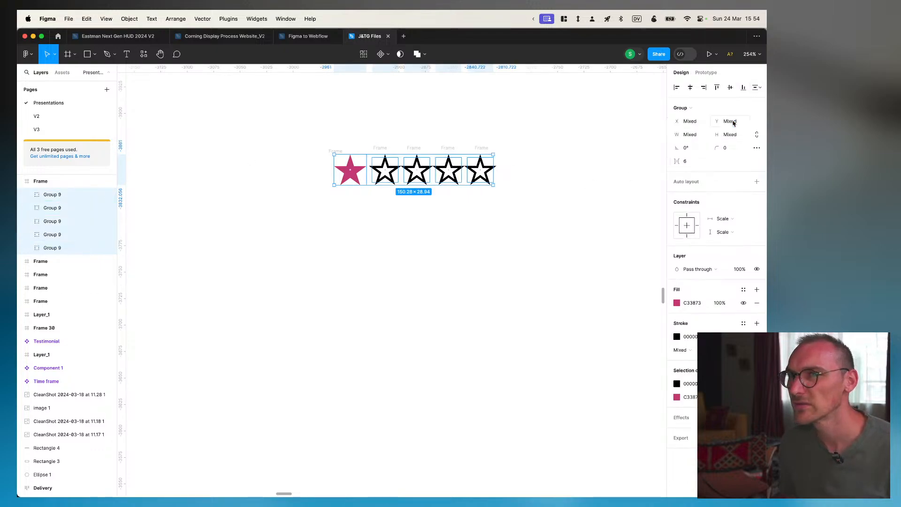
pyautogui.click(318, 235)
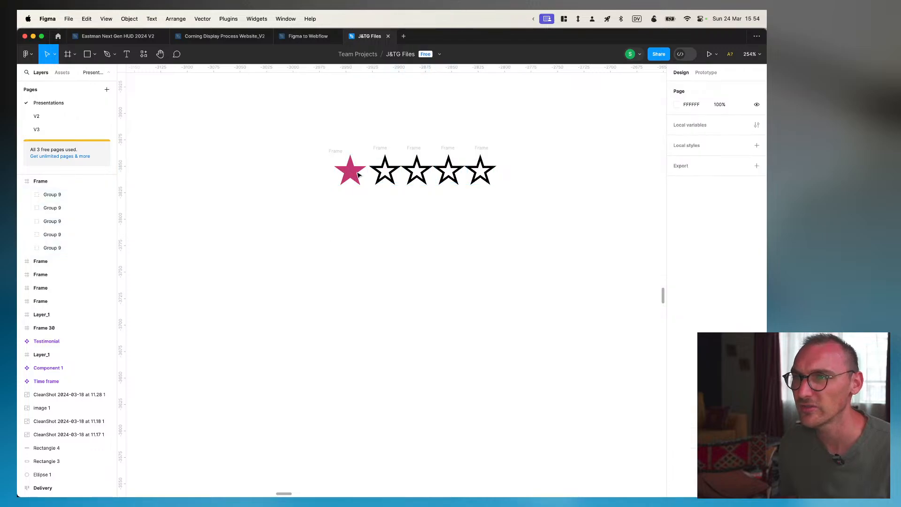
# Add a stroke to the pink star's group and set its colour to the dark document colour 171D1A
pyautogui.click(355, 170)
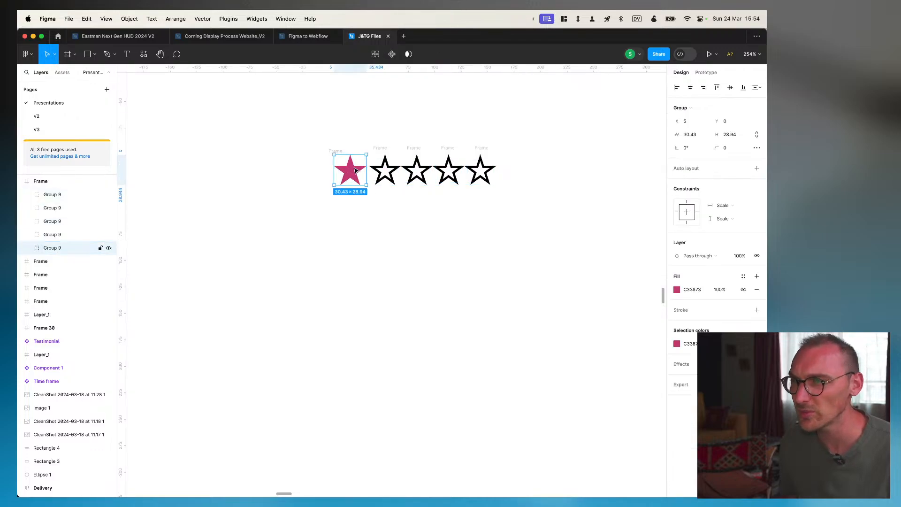
pyautogui.click(756, 309)
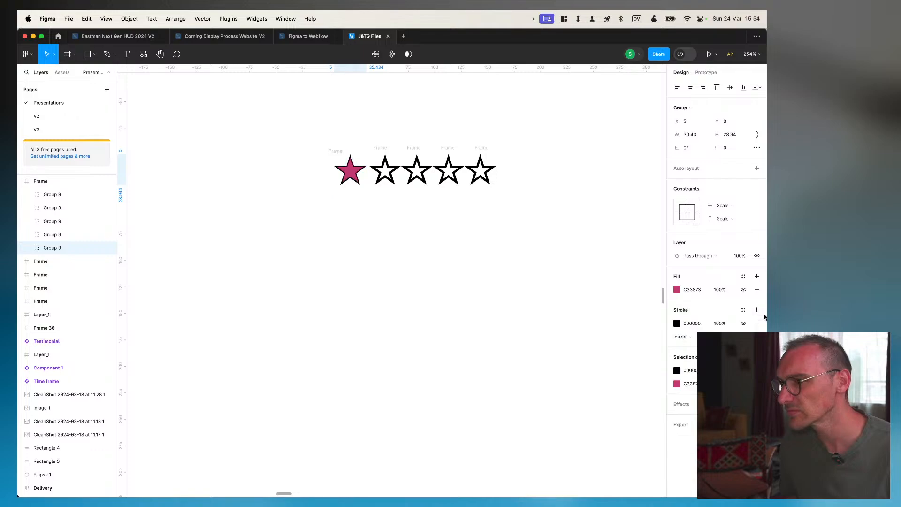
pyautogui.click(677, 323)
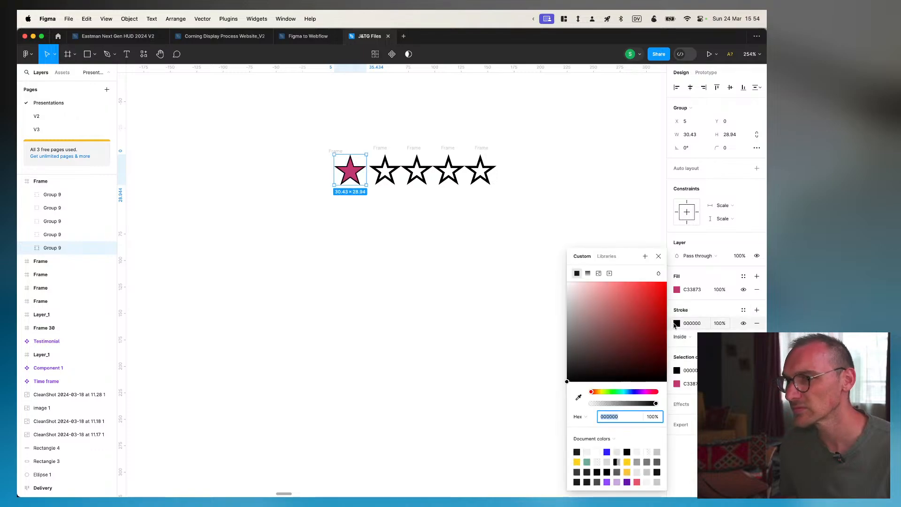
pyautogui.click(638, 481)
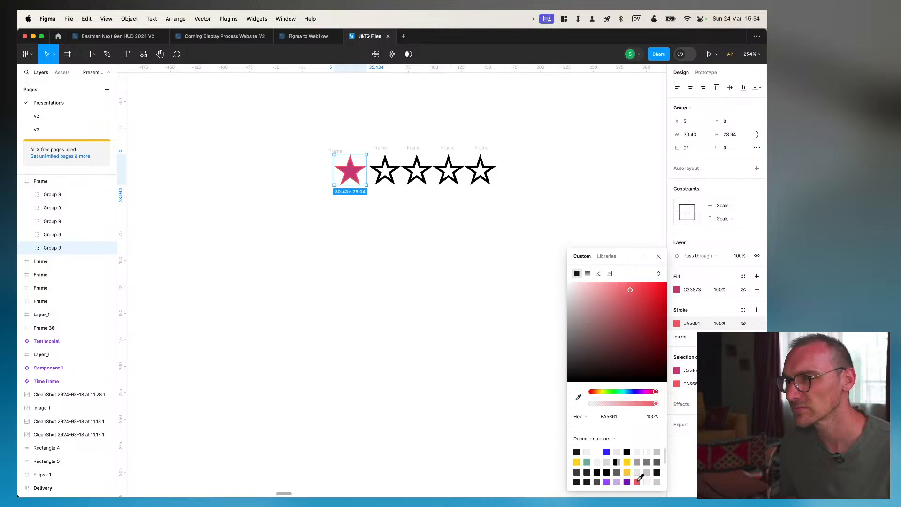
pyautogui.click(579, 451)
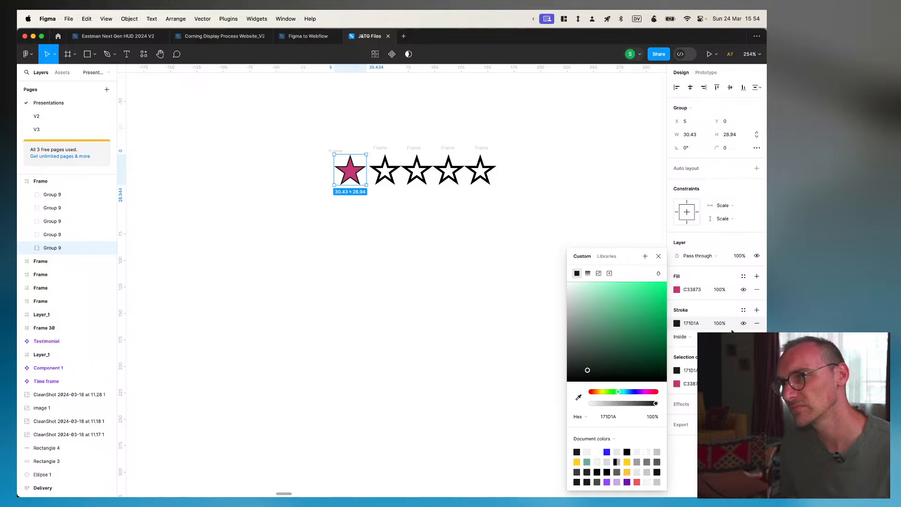
# Set the pink star's stroke weight to 4
pyautogui.write('4')
pyautogui.press('Return')
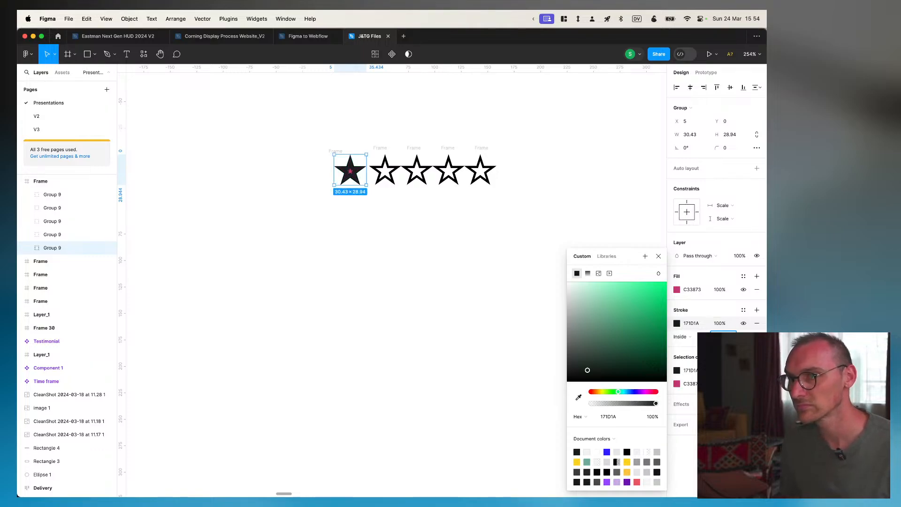
pyautogui.click(383, 216)
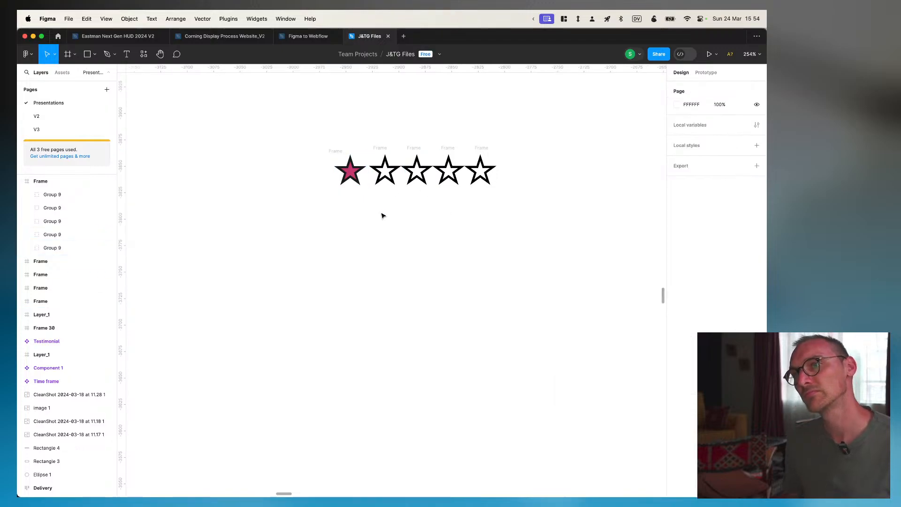
# Delete the four leftover empty 32 × 29 frames lying over the outlined stars
pyautogui.click(377, 164)
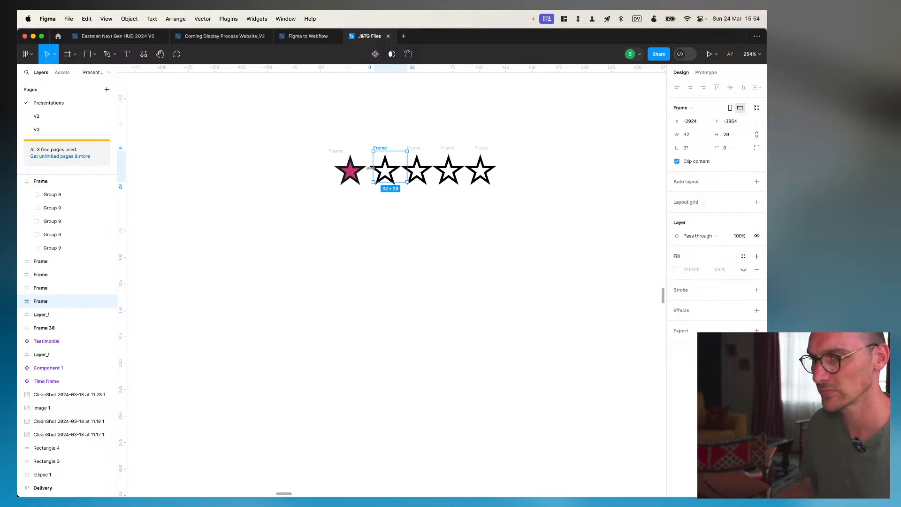
pyautogui.press('BackSpace')
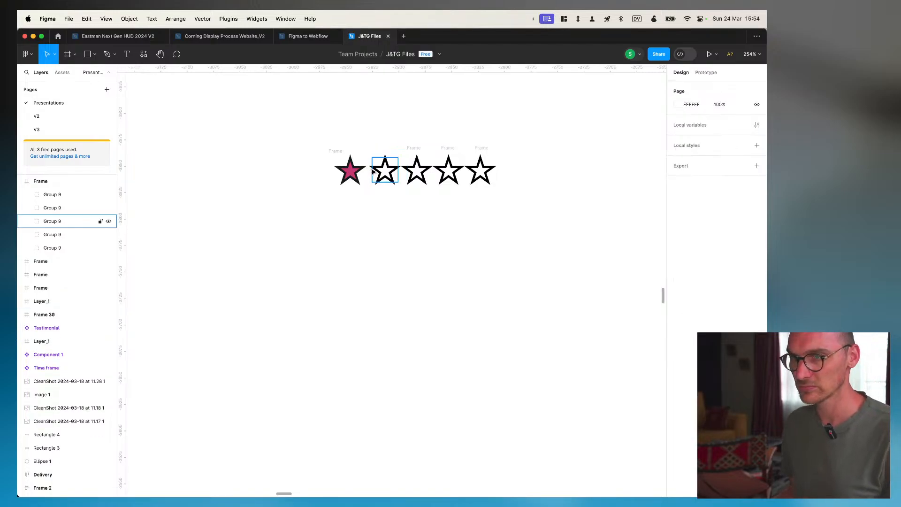
pyautogui.click(428, 161)
pyautogui.press('BackSpace')
pyautogui.click(463, 162)
pyautogui.press('BackSpace')
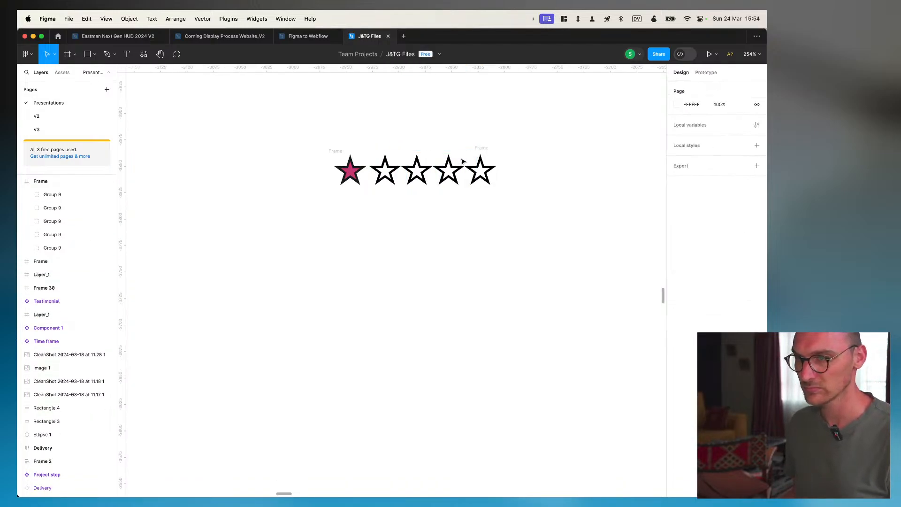
pyautogui.click(492, 161)
pyautogui.press('BackSpace')
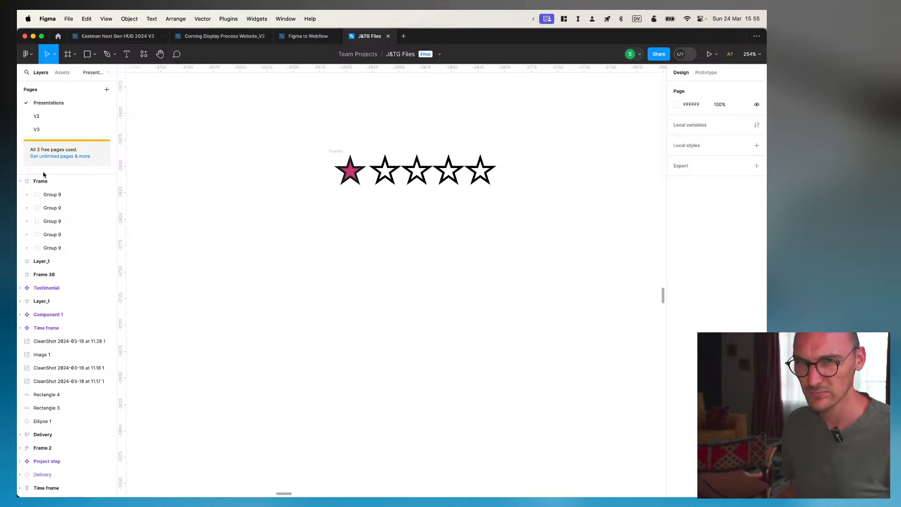
# Apply horizontal auto layout to the star row frame with a gap of 4 and horizontal padding of 0
pyautogui.click(44, 181)
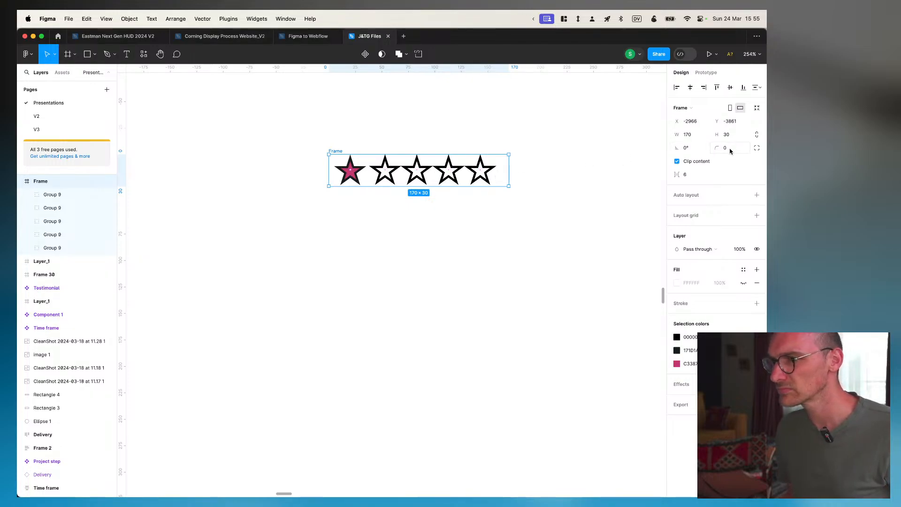
pyautogui.click(756, 196)
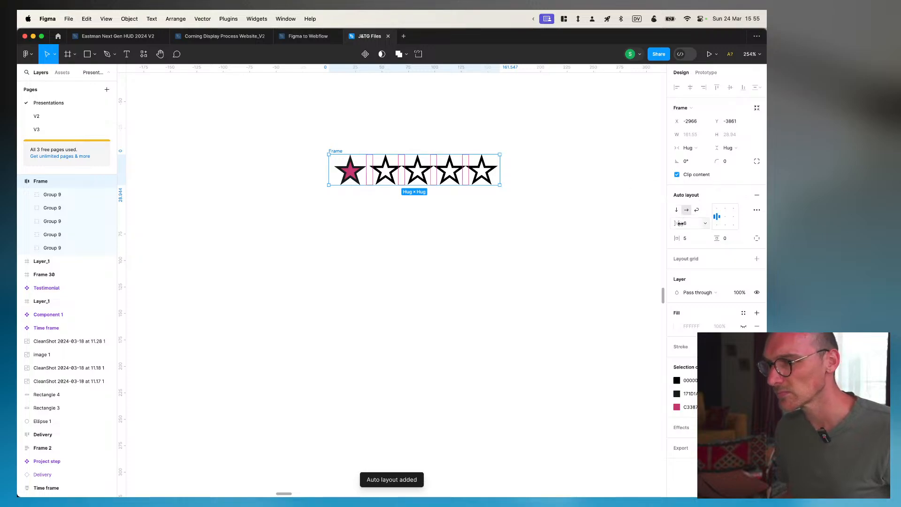
pyautogui.moveTo(676, 223); pyautogui.dragTo(676, 224)
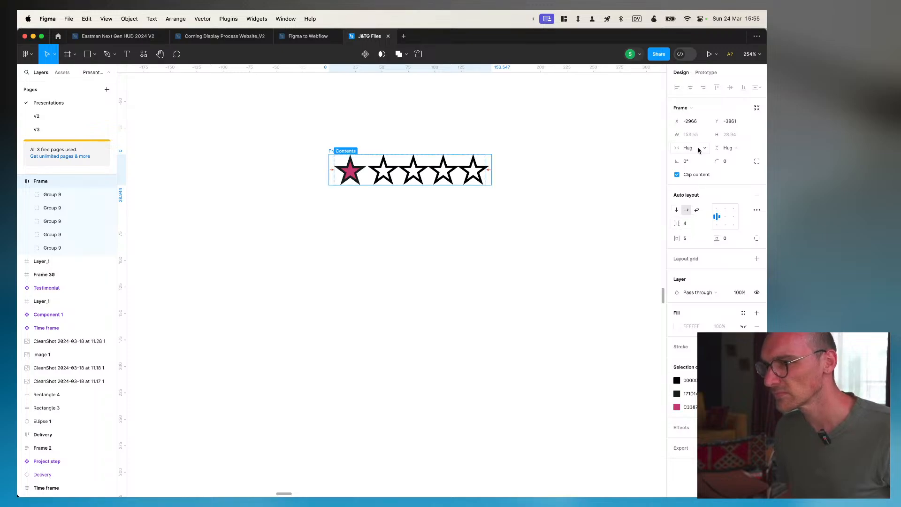
pyautogui.click(70, 194)
pyautogui.click(70, 207)
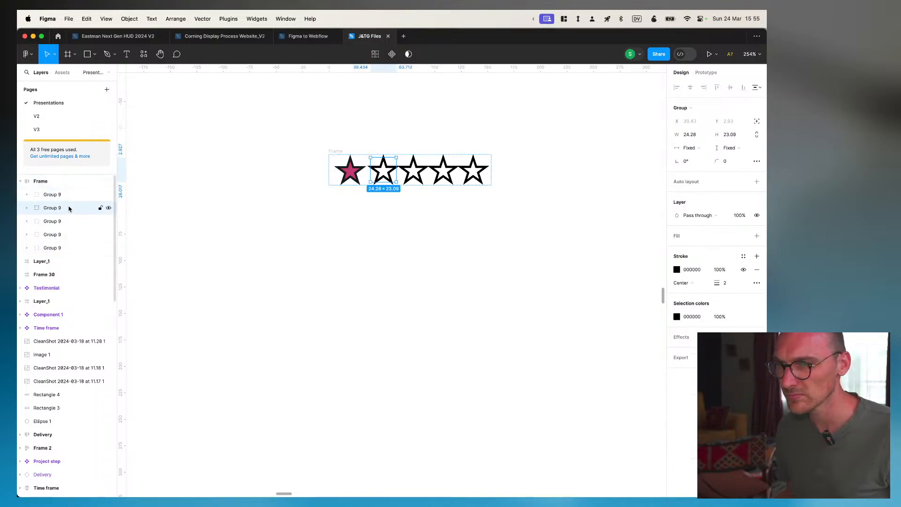
pyautogui.click(65, 181)
pyautogui.moveTo(677, 238); pyautogui.dragTo(668, 233)
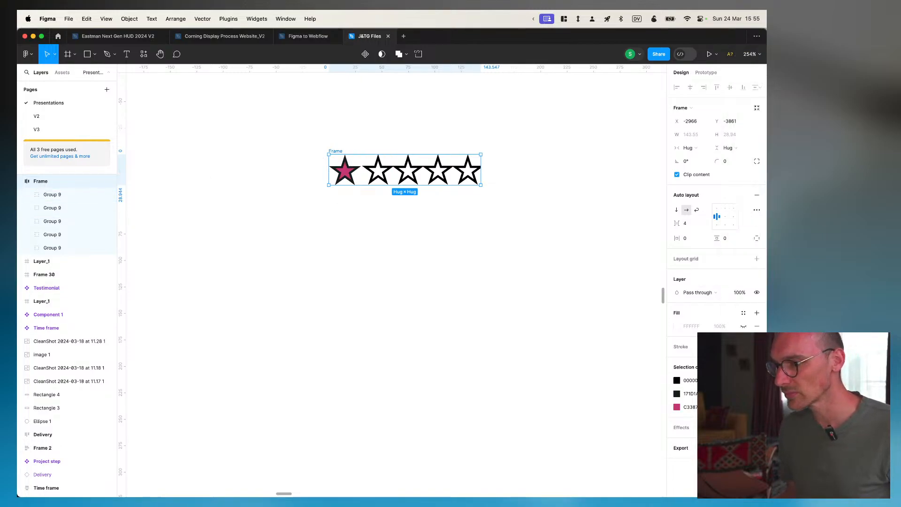
# Export the star row frame as an SVG named 1 star into the Pictures folder
pyautogui.click(757, 448)
pyautogui.scroll(-2, 717, 282)
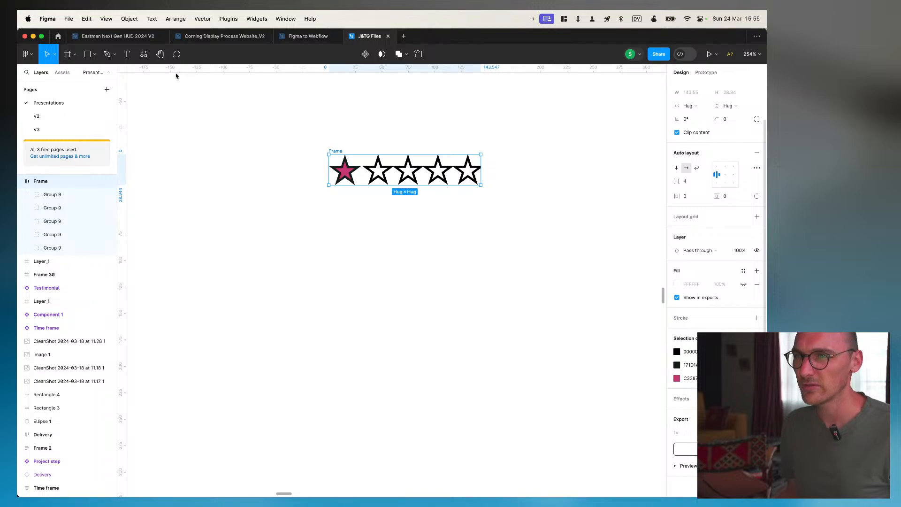
pyautogui.press('super+shift+e')
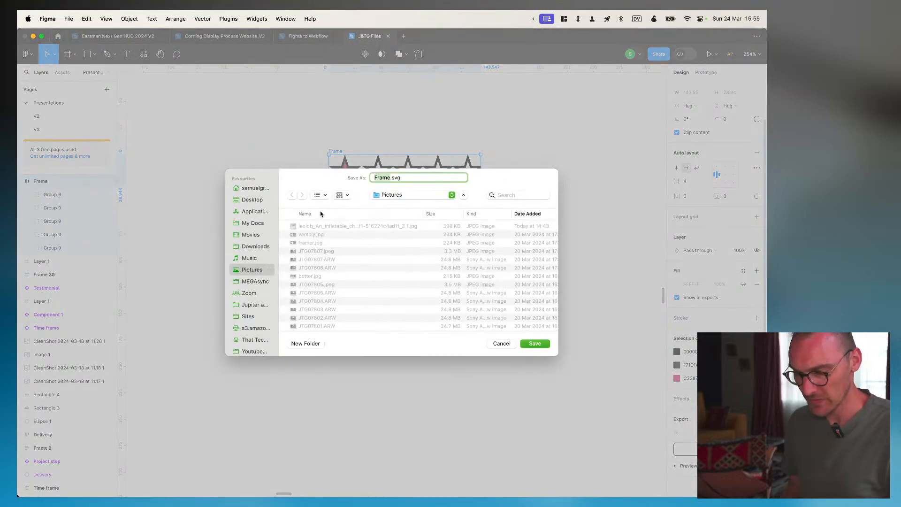
pyautogui.write('1 sta')
pyautogui.write('r')
pyautogui.press('Return')
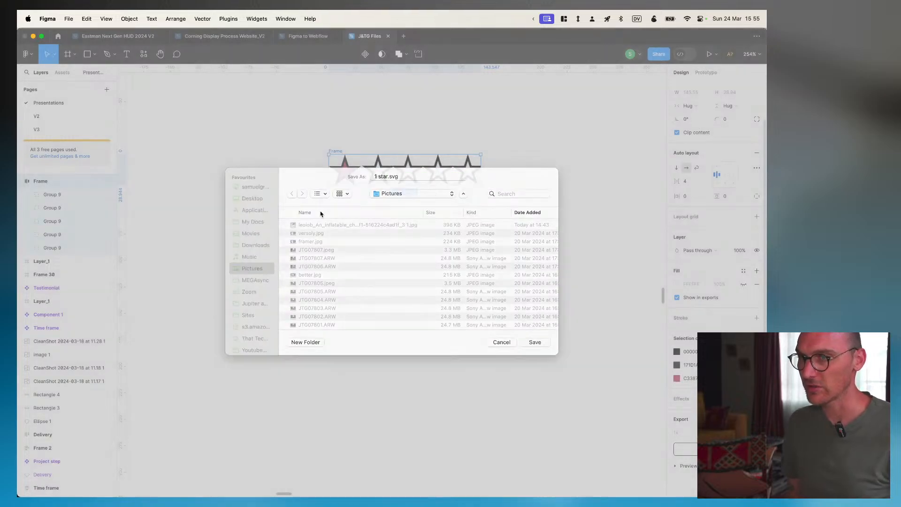
# Switch to the Wix Studio editor, close the empty HTML embed's settings and delete the embed
pyautogui.press('super+Tab')
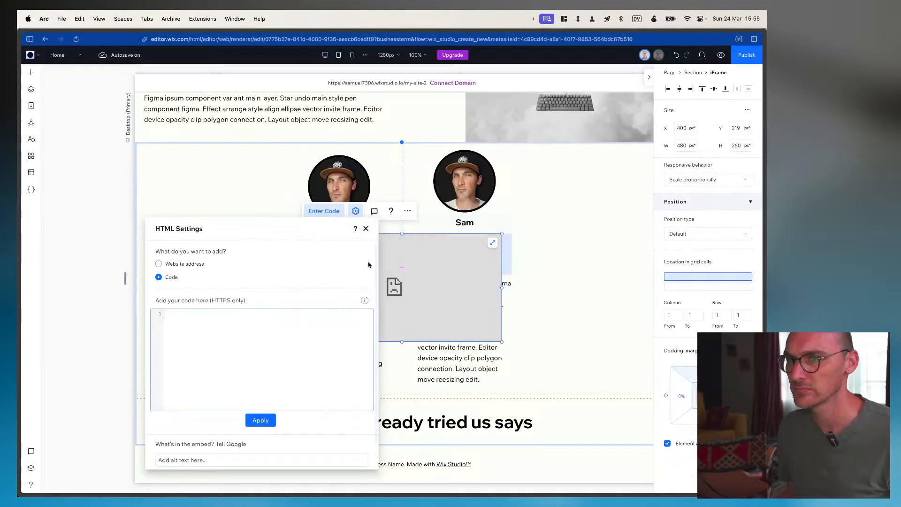
pyautogui.click(366, 228)
pyautogui.press('BackSpace')
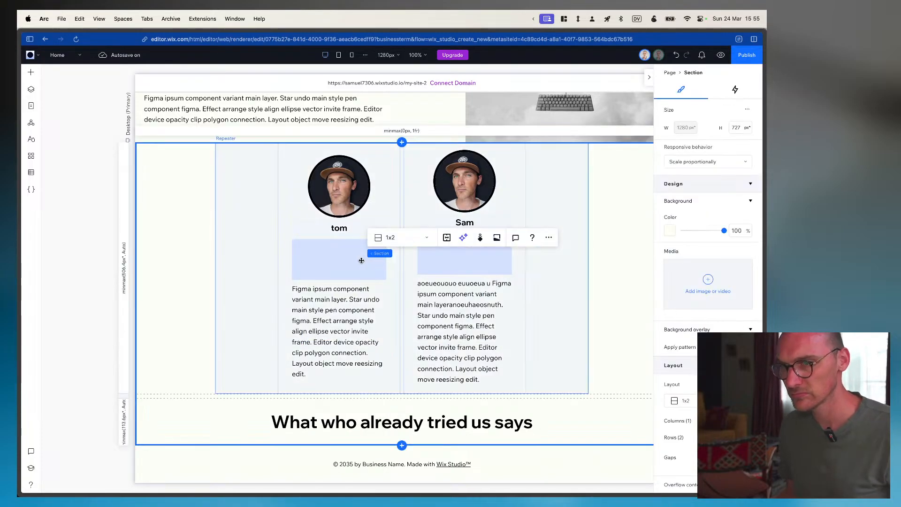
# Add an image element inside the blue flexbox item of the first review card
pyautogui.click(318, 259)
pyautogui.click(317, 259)
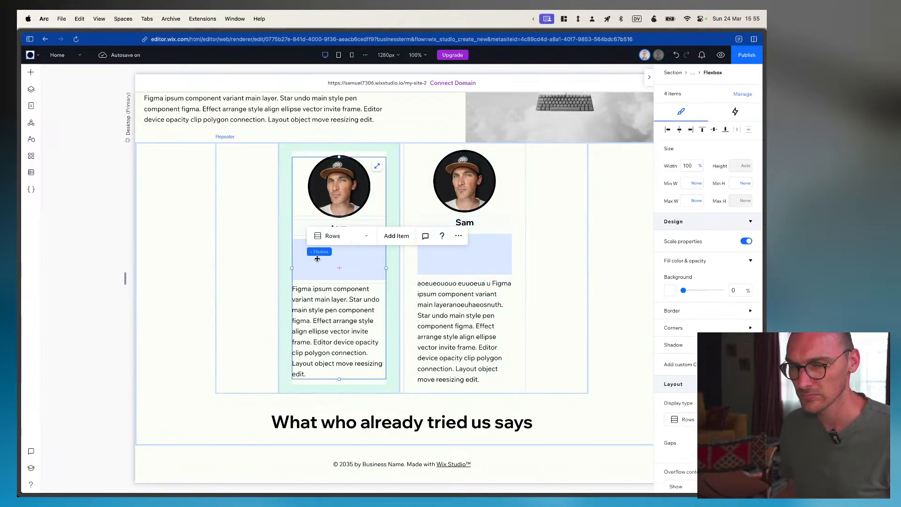
pyautogui.click(317, 258)
pyautogui.rightClick(318, 259)
pyautogui.moveTo(346, 256)
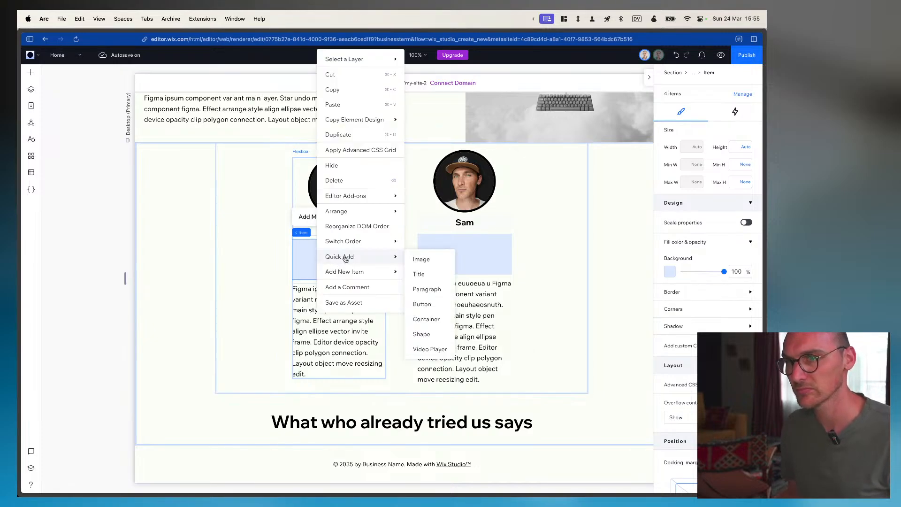
pyautogui.click(421, 260)
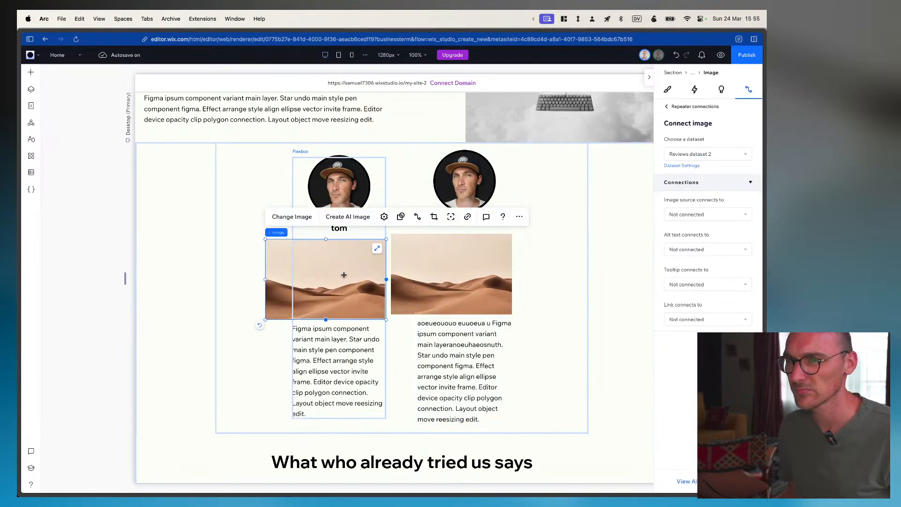
# Upload 1 star.svg from the Pictures folder to the site files and select it as a replacement for the card's placeholder image
pyautogui.click(301, 218)
pyautogui.press('super+Tab')
pyautogui.press('super+Tab')
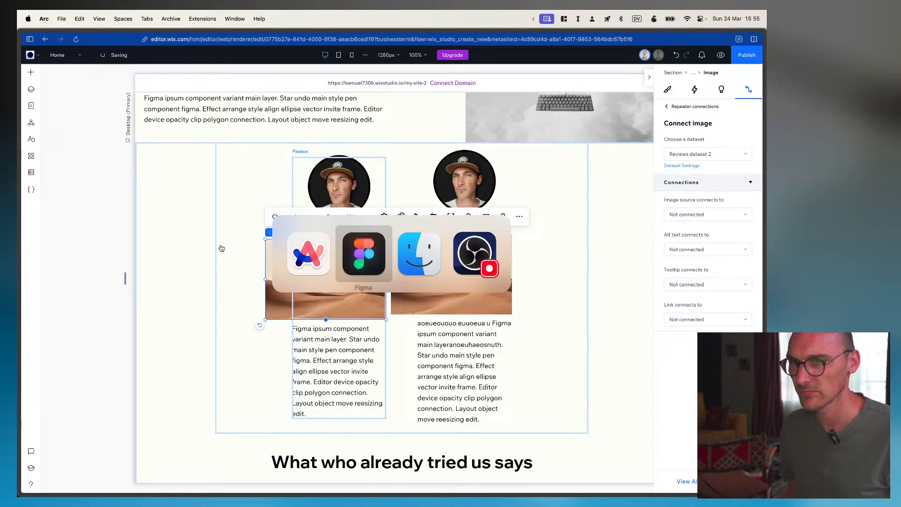
pyautogui.scroll(10, 322, 140)
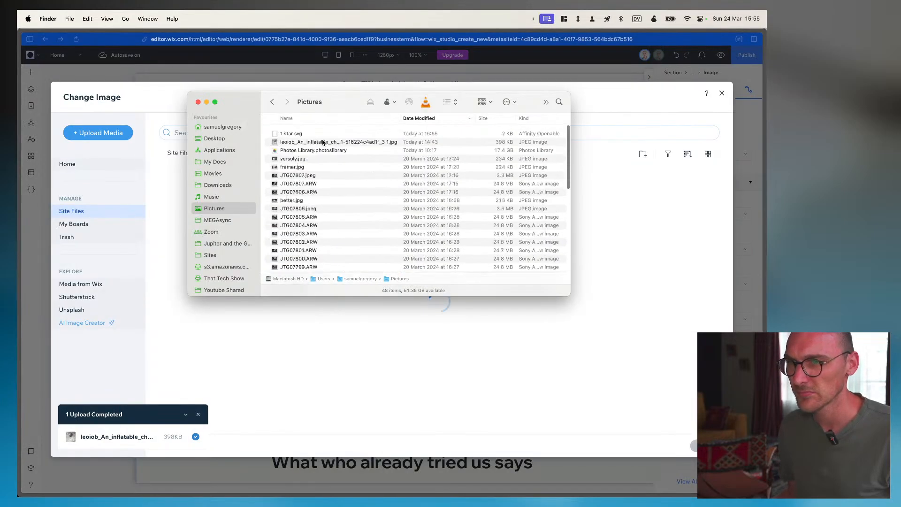
pyautogui.moveTo(322, 137); pyautogui.dragTo(328, 301)
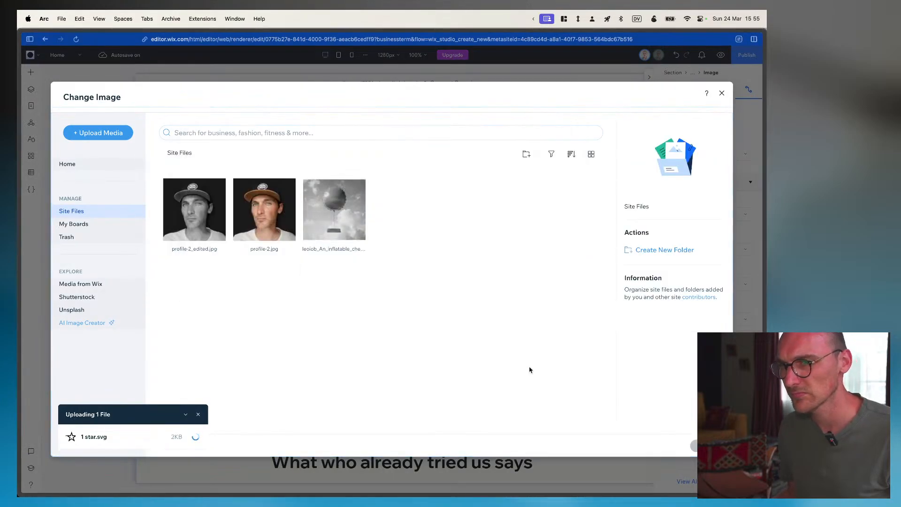
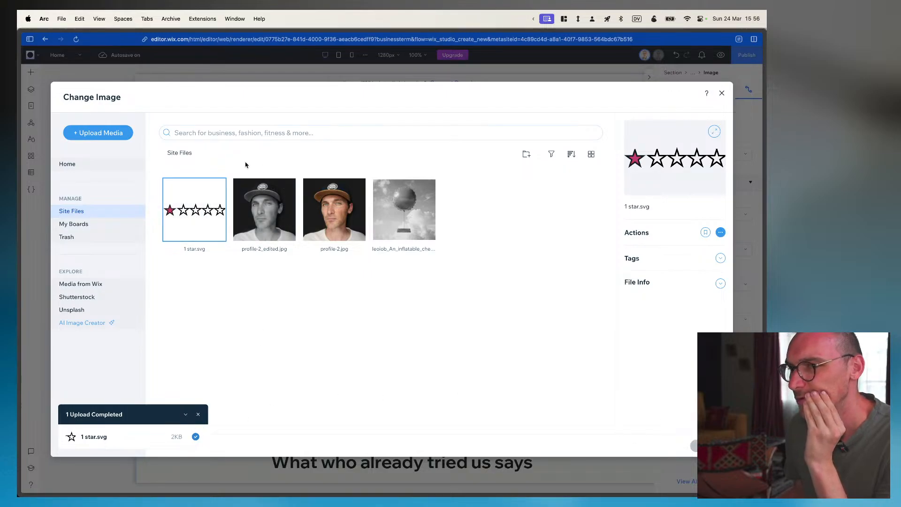
pyautogui.click(256, 210)
pyautogui.click(199, 209)
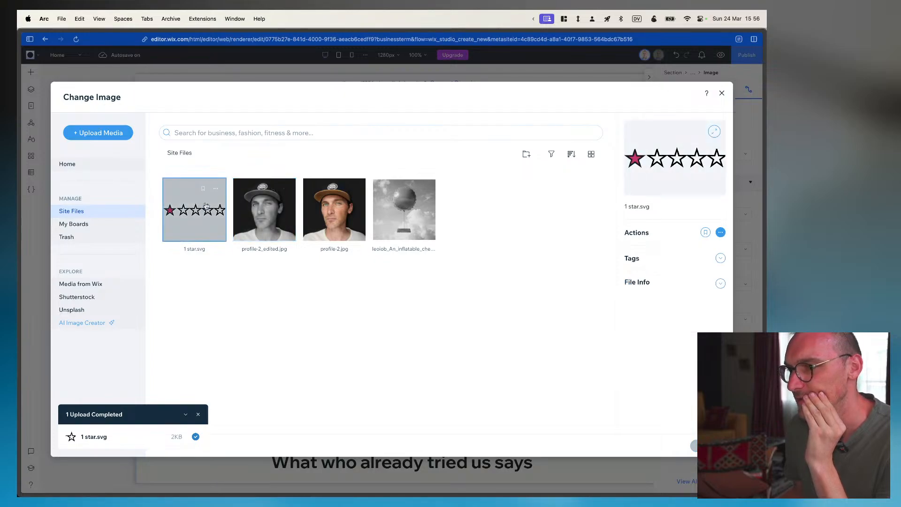
# Leave the image picker without replacing the picture and delete the desert placeholder image from the first review card
pyautogui.click(722, 94)
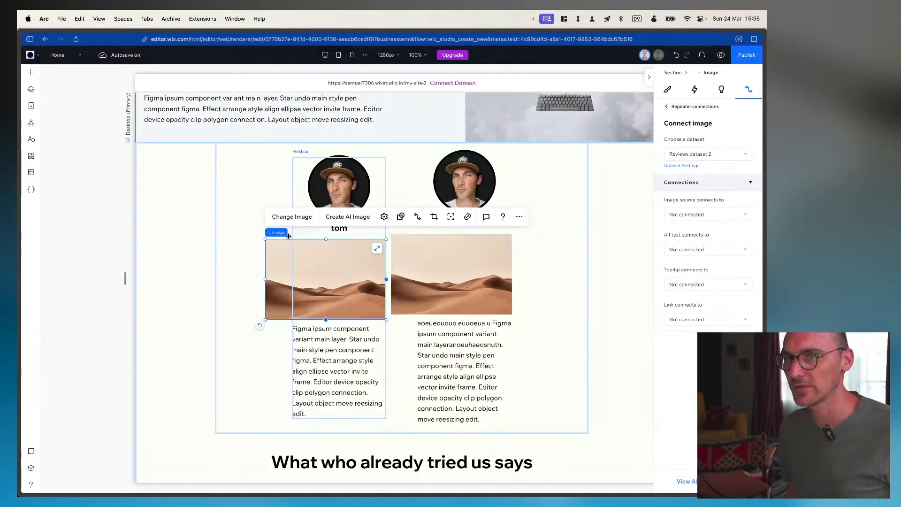
pyautogui.rightClick(283, 279)
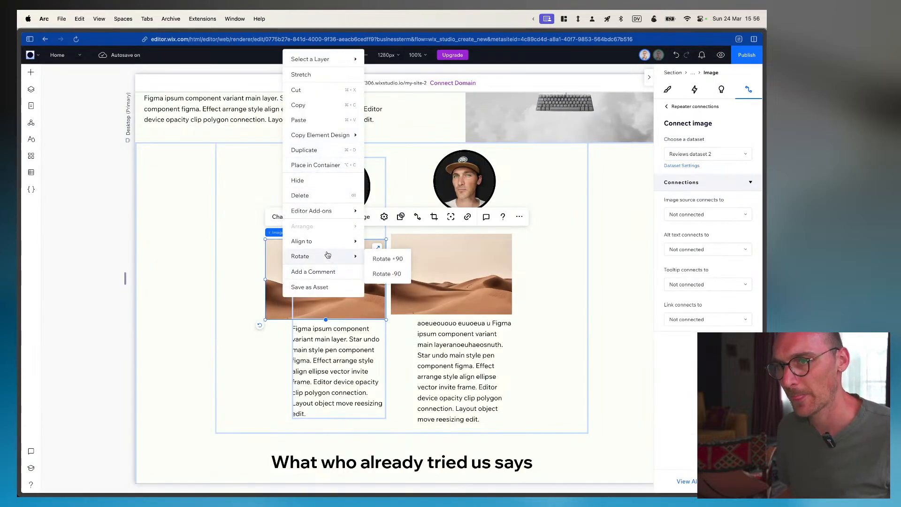
pyautogui.press('BackSpace')
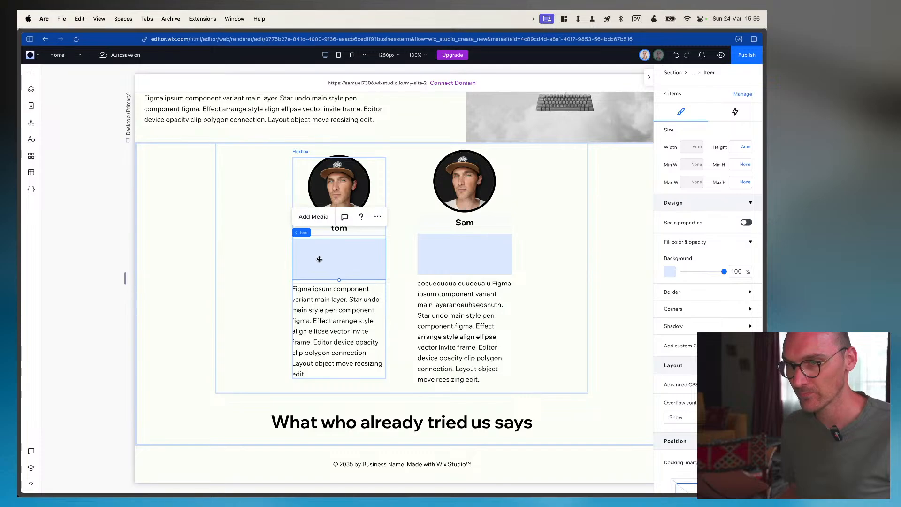
# Add an Embed Code element to the reviews section
pyautogui.rightClick(319, 259)
pyautogui.press('Escape')
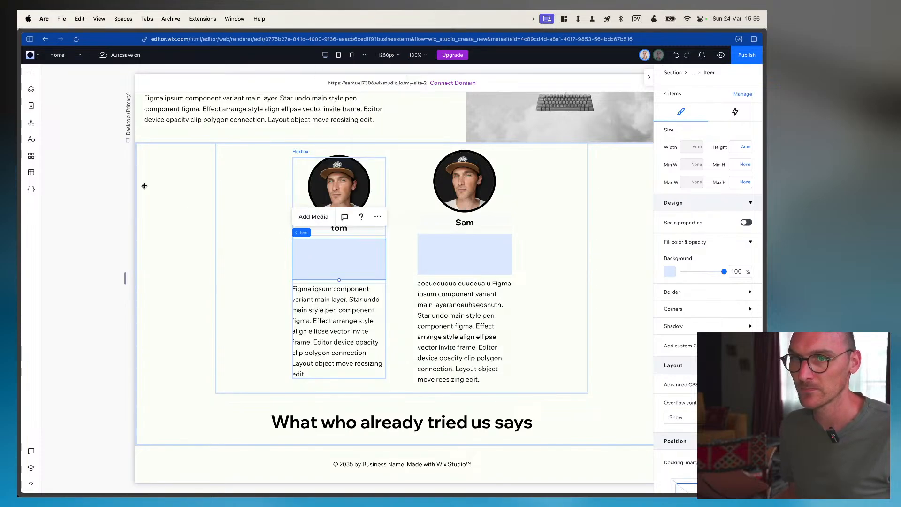
pyautogui.click(31, 72)
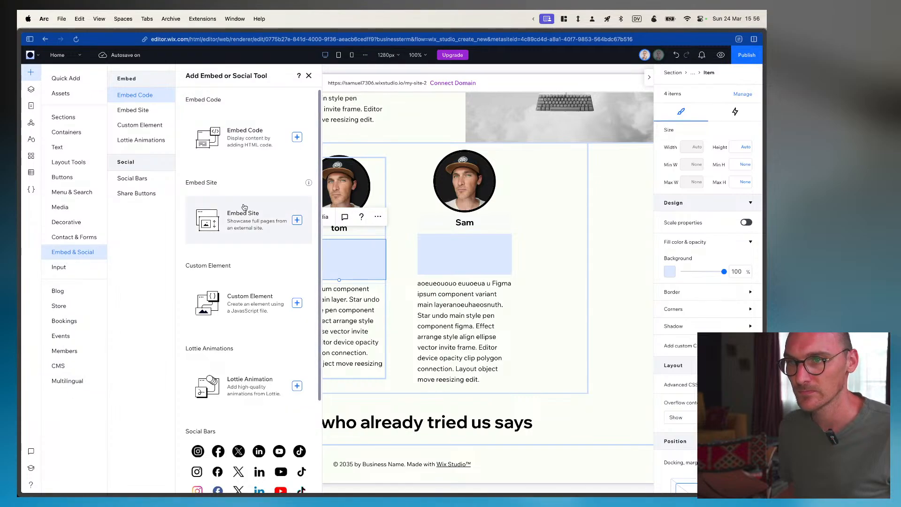
pyautogui.click(243, 138)
# Switch to Figma, copy the star row frame as SVG code and return to the Wix Studio editor
pyautogui.press('super+Tab')
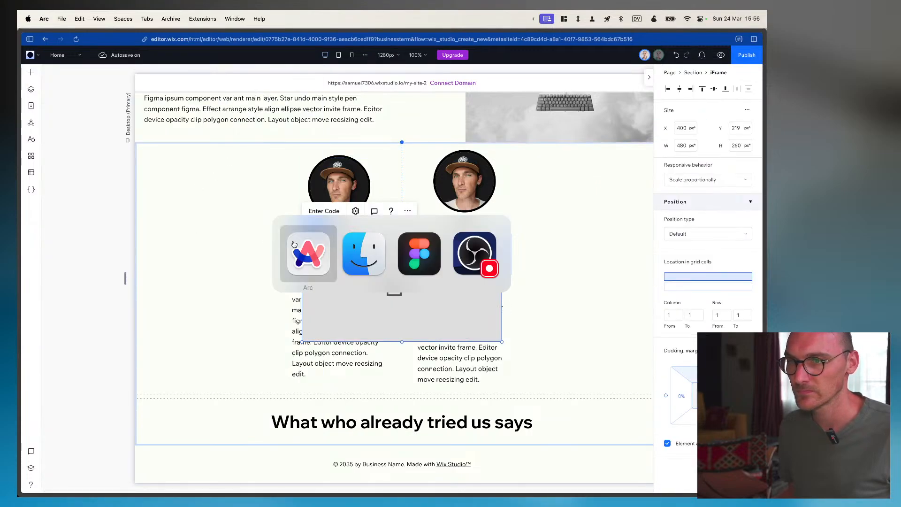
pyautogui.press('super+Tab')
pyautogui.press('super+Tab')
pyautogui.rightClick(386, 166)
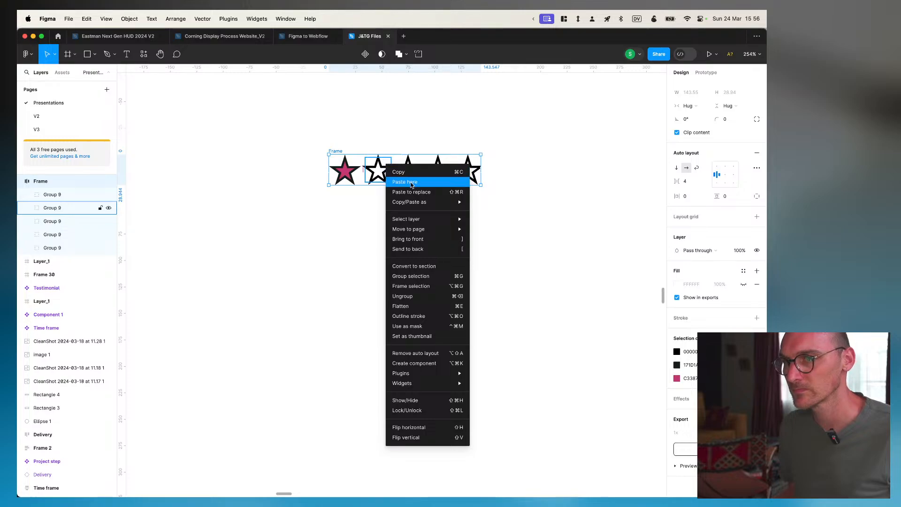
pyautogui.click(495, 213)
pyautogui.press('super+Tab')
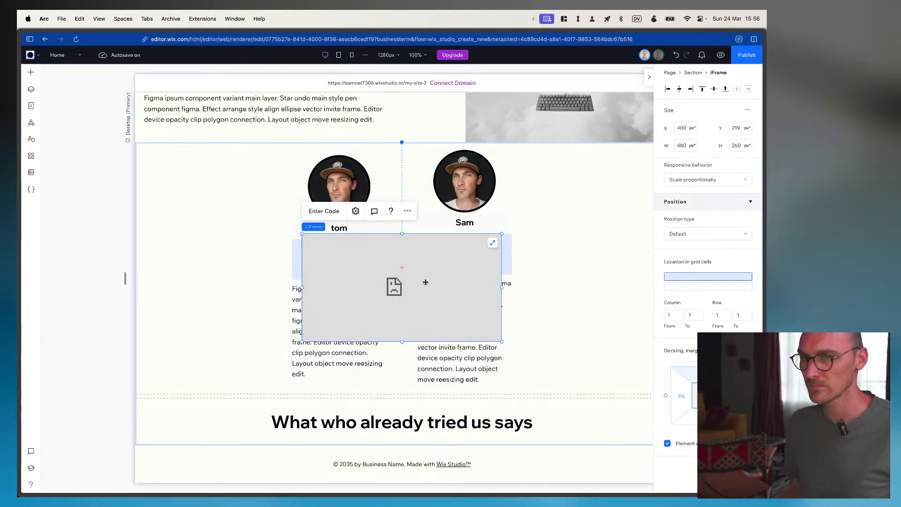
# Paste the copied SVG code into the embed element's HTML settings and apply it
pyautogui.click(313, 214)
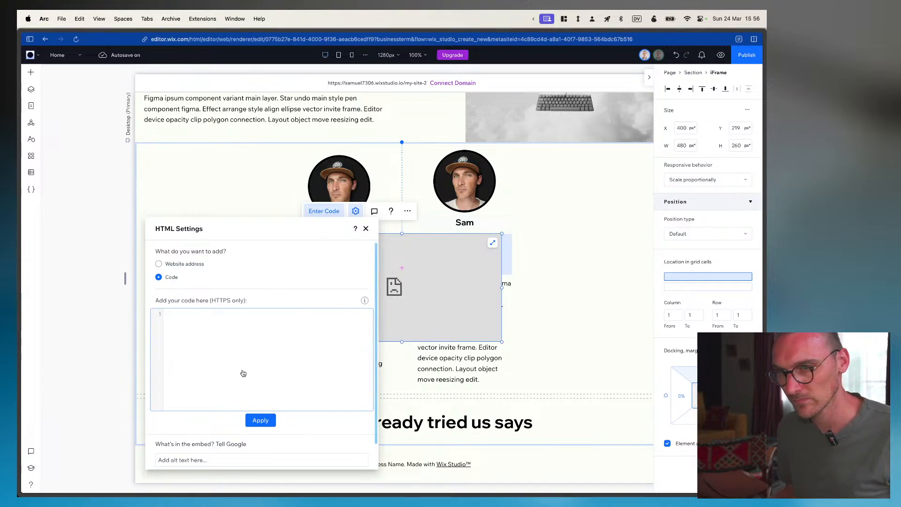
pyautogui.press('super+v')
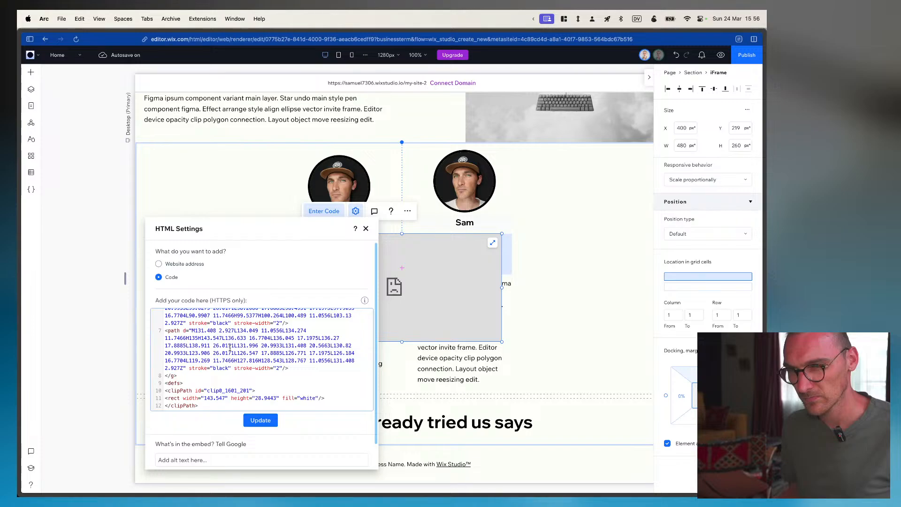
pyautogui.click(260, 420)
pyautogui.click(366, 230)
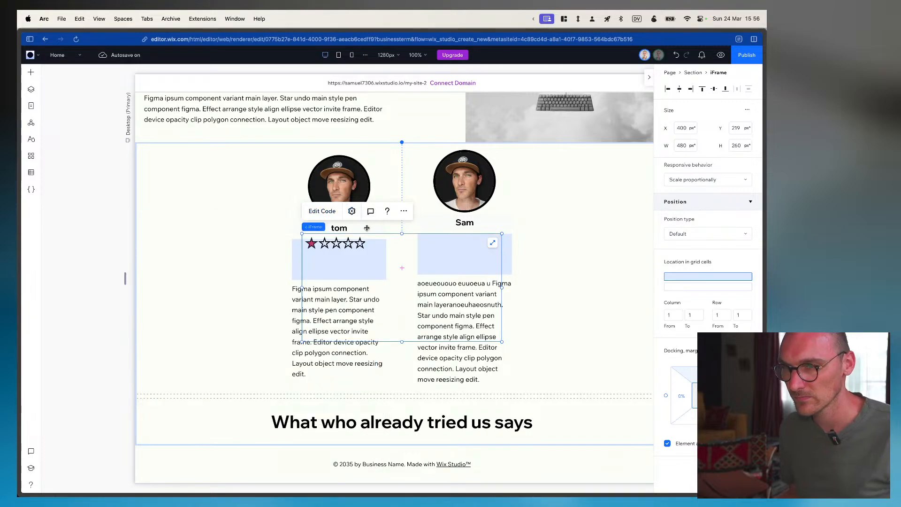
# Stretch the star row embed over the reviews section, try nesting it in the repeater's layers, and cut it from the section
pyautogui.click(491, 244)
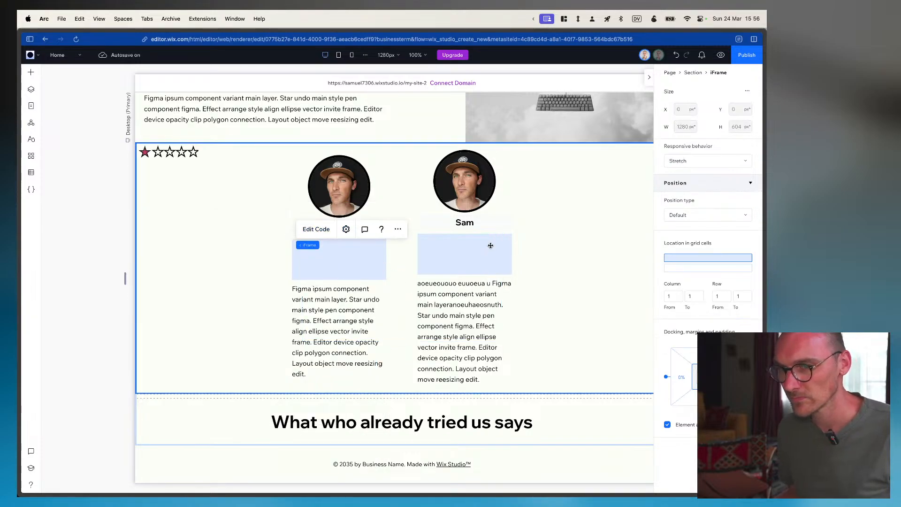
pyautogui.click(31, 89)
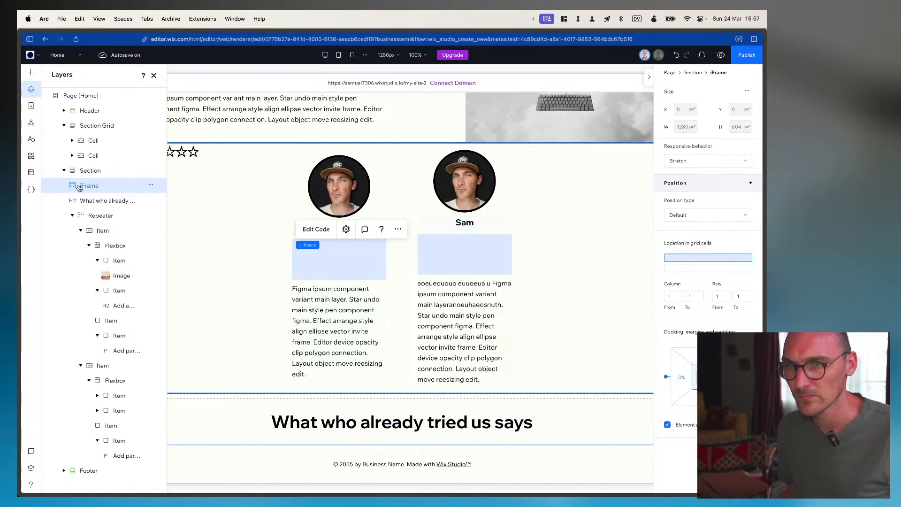
pyautogui.moveTo(80, 186); pyautogui.dragTo(134, 437)
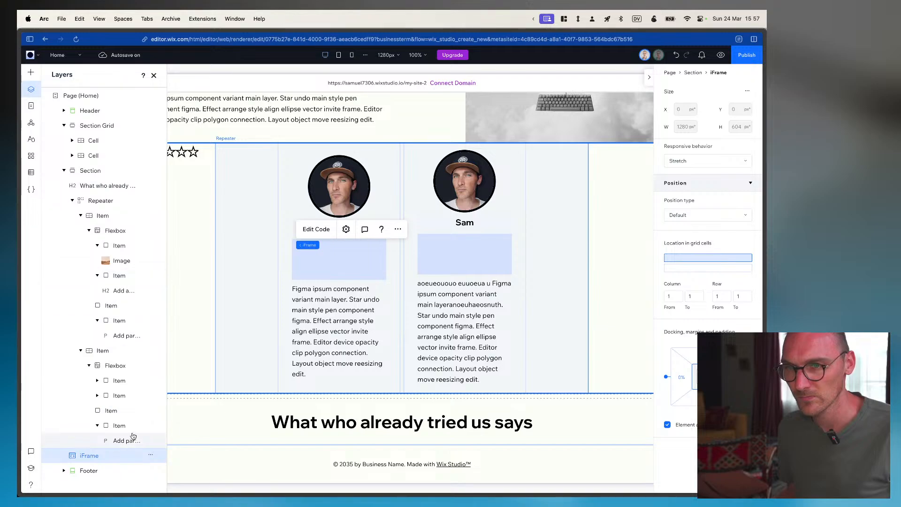
pyautogui.press('super+x')
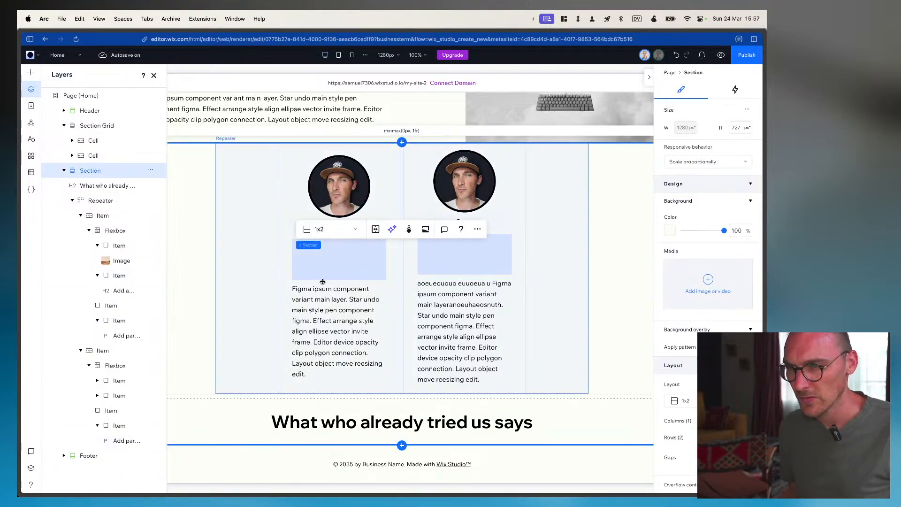
# Select the empty item under the name in the first review card and add another Embed Code element
pyautogui.click(333, 270)
pyautogui.click(339, 264)
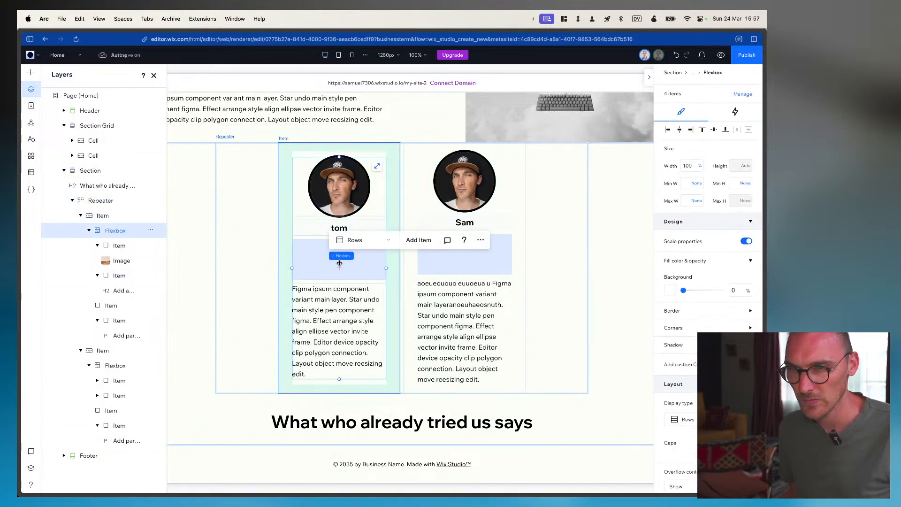
pyautogui.click(339, 264)
pyautogui.rightClick(118, 307)
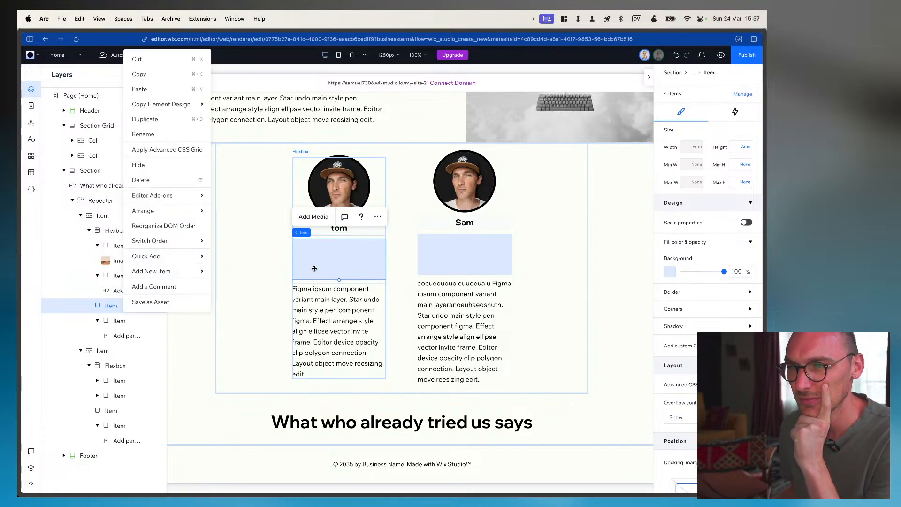
pyautogui.click(258, 279)
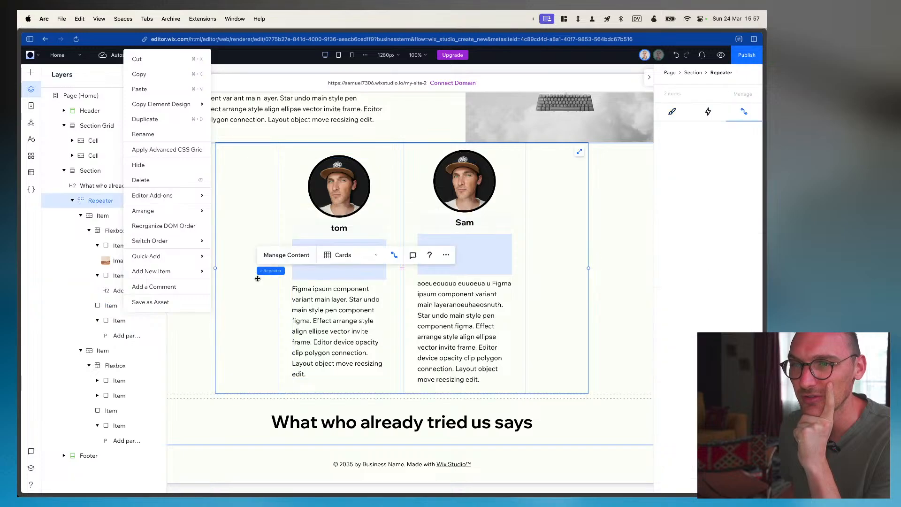
pyautogui.click(110, 306)
pyautogui.click(110, 306)
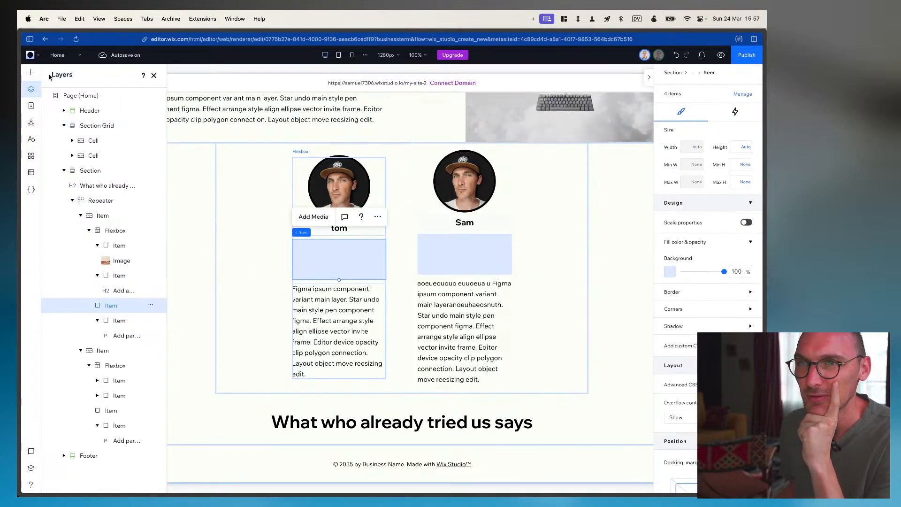
pyautogui.click(31, 72)
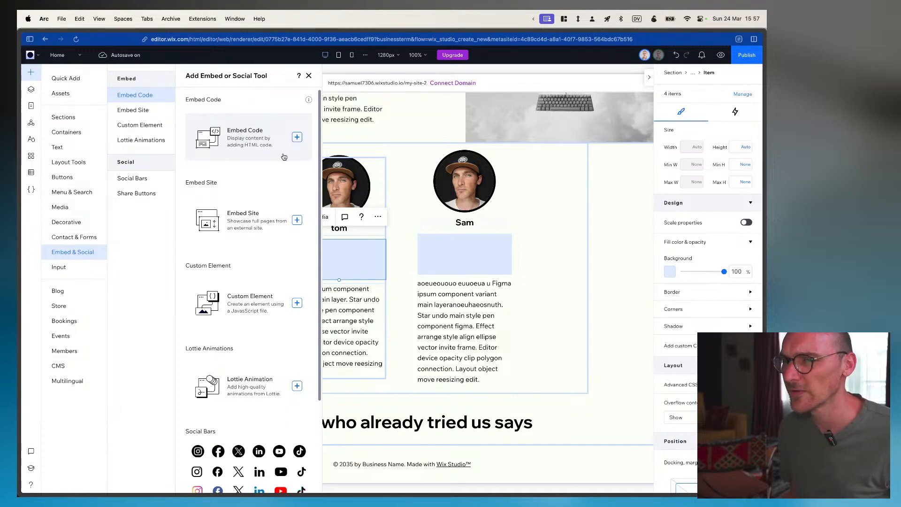
pyautogui.click(251, 137)
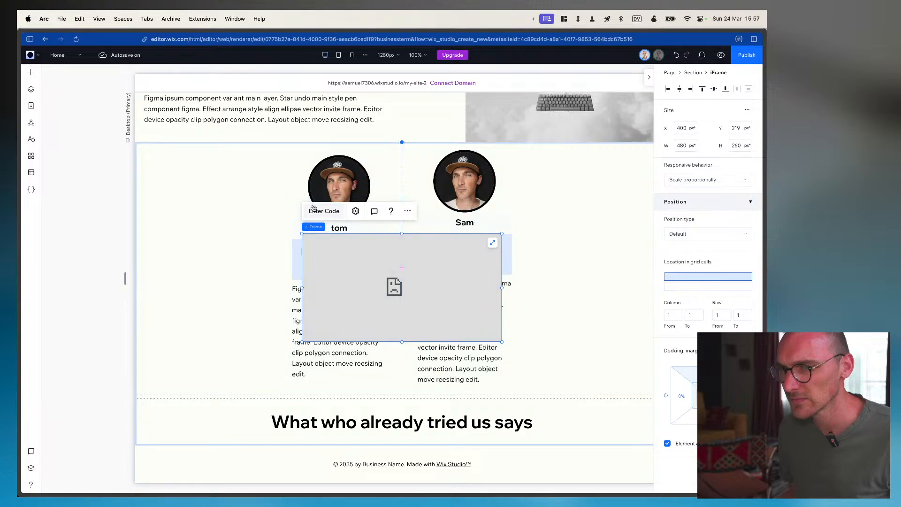
# Paste the star row's SVG code into the new embed element and apply it, trying the stretch option and undoing it
pyautogui.click(314, 209)
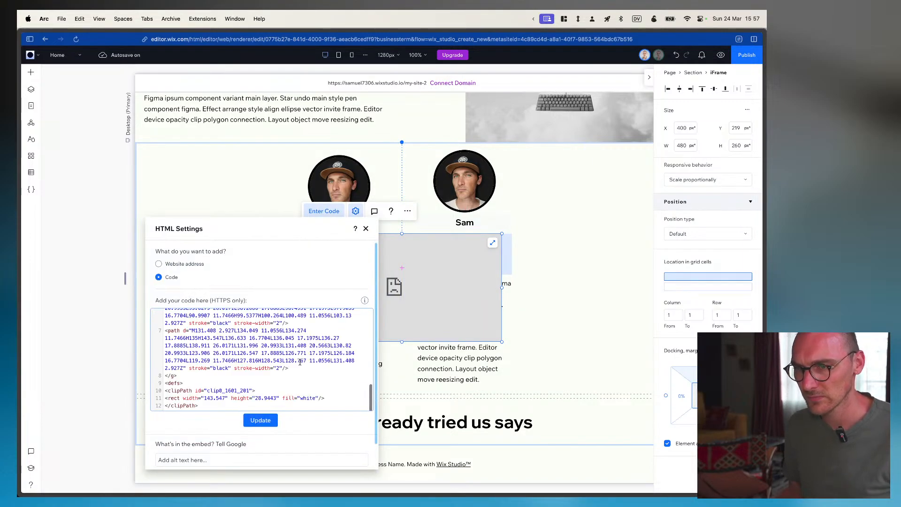
pyautogui.click(260, 420)
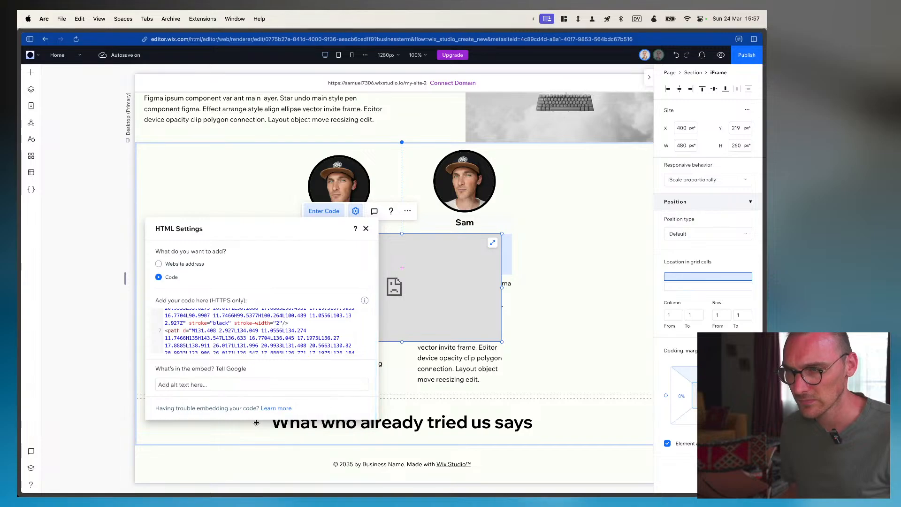
pyautogui.click(365, 228)
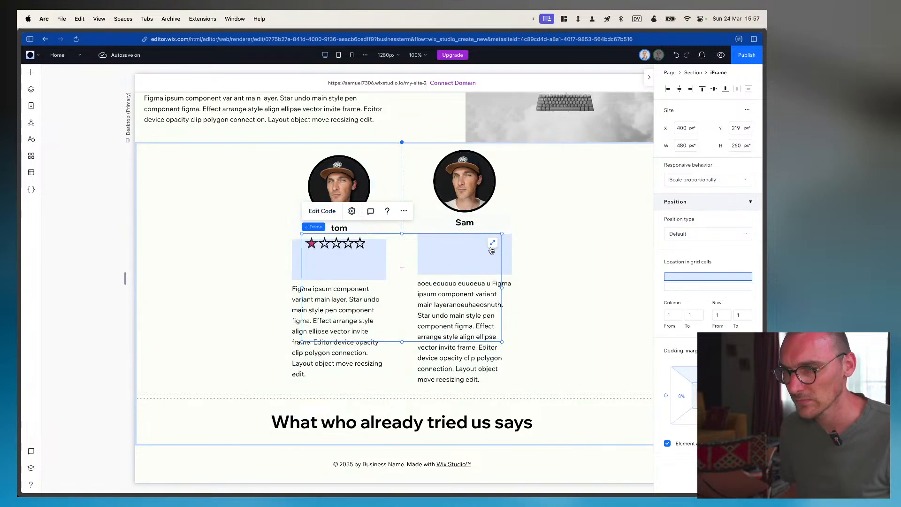
pyautogui.click(492, 244)
pyautogui.press('super+z')
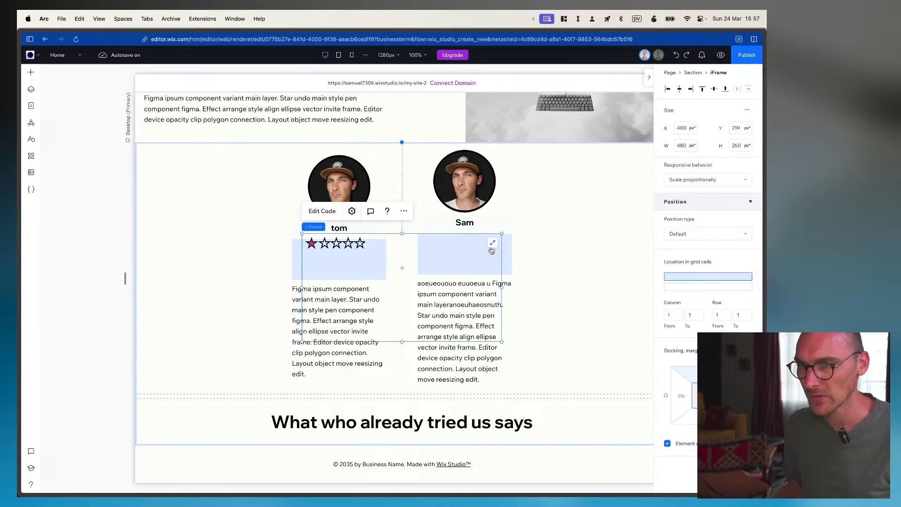
# Try to move the star row embed into the first review card's empty item in the layer tree, then delete the embed
pyautogui.click(30, 89)
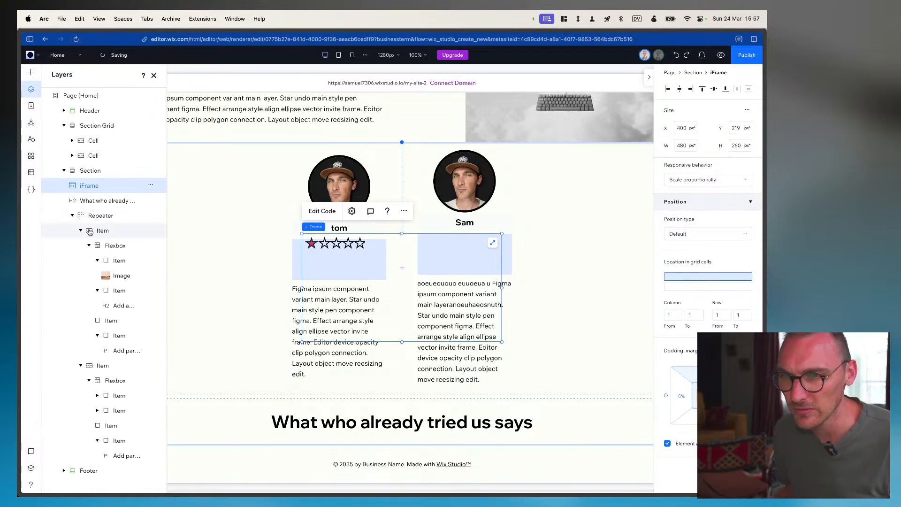
pyautogui.click(112, 322)
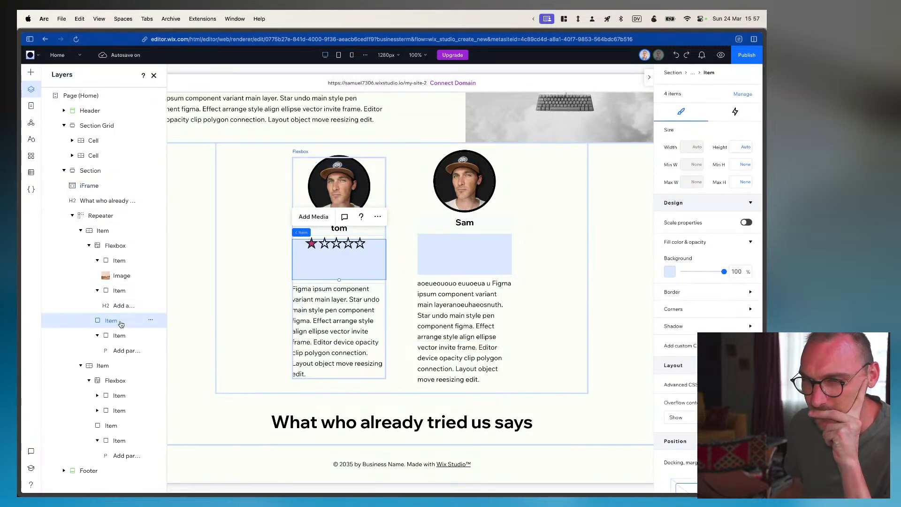
pyautogui.rightClick(124, 324)
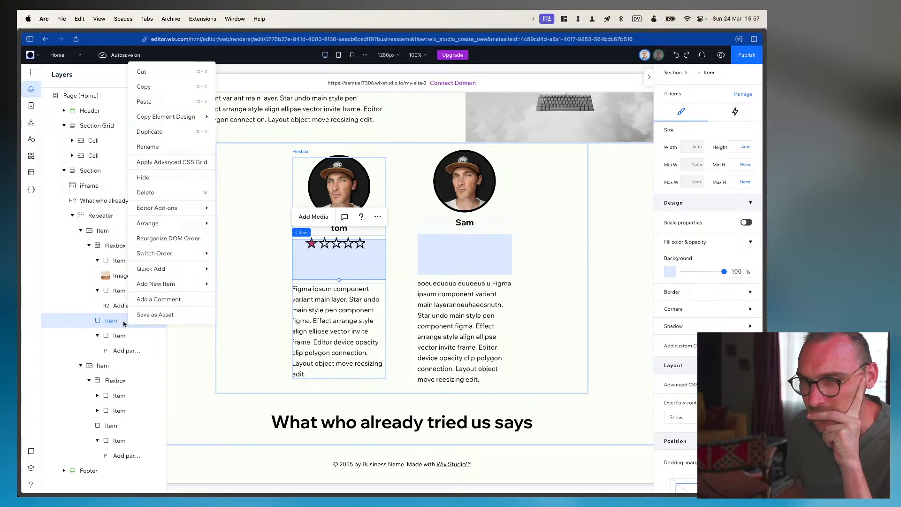
pyautogui.click(82, 186)
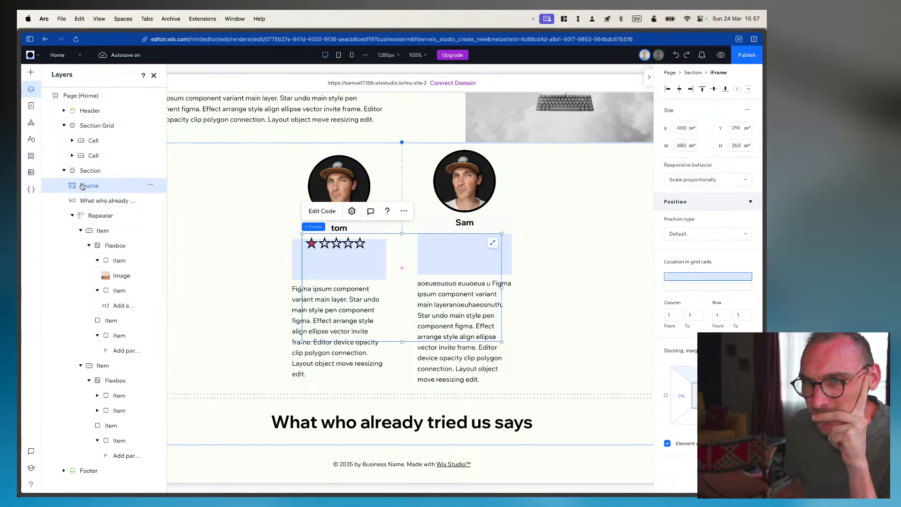
pyautogui.moveTo(80, 189); pyautogui.dragTo(123, 305)
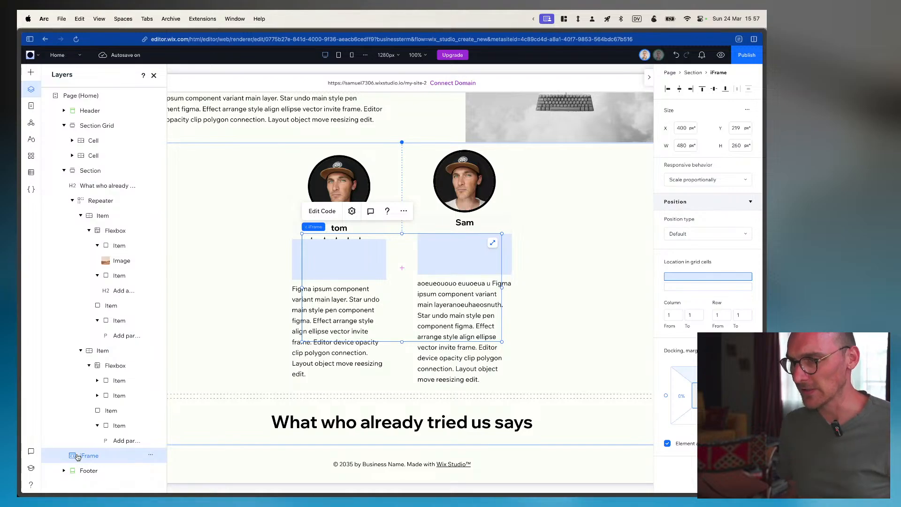
pyautogui.press('Delete')
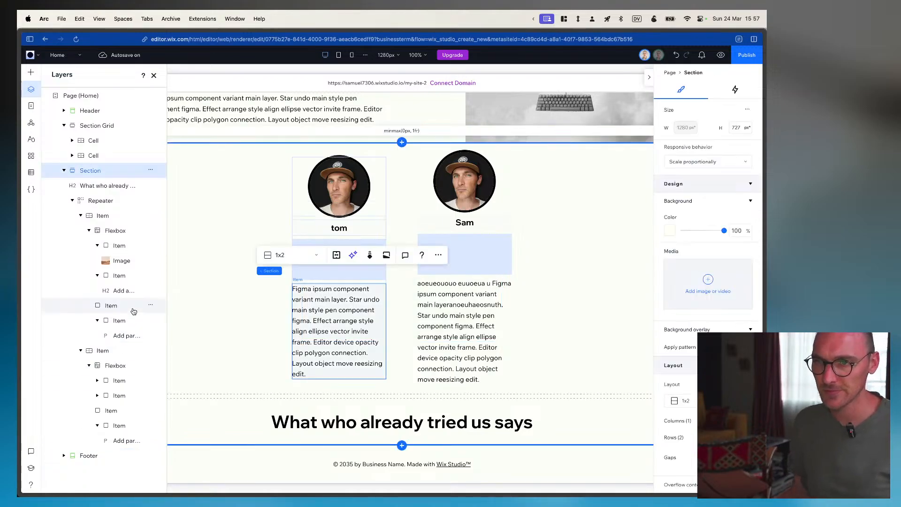
# Add a shape to the empty item under the name in the first review card
pyautogui.click(124, 305)
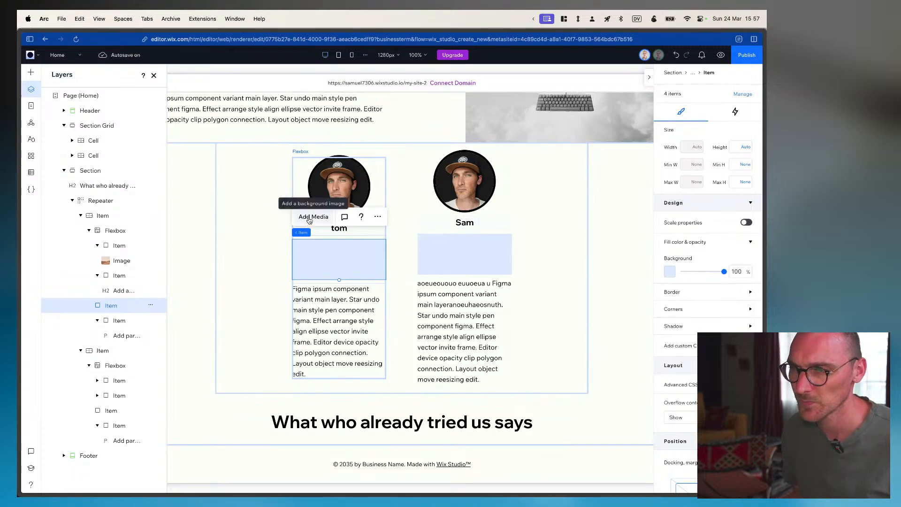
pyautogui.click(378, 218)
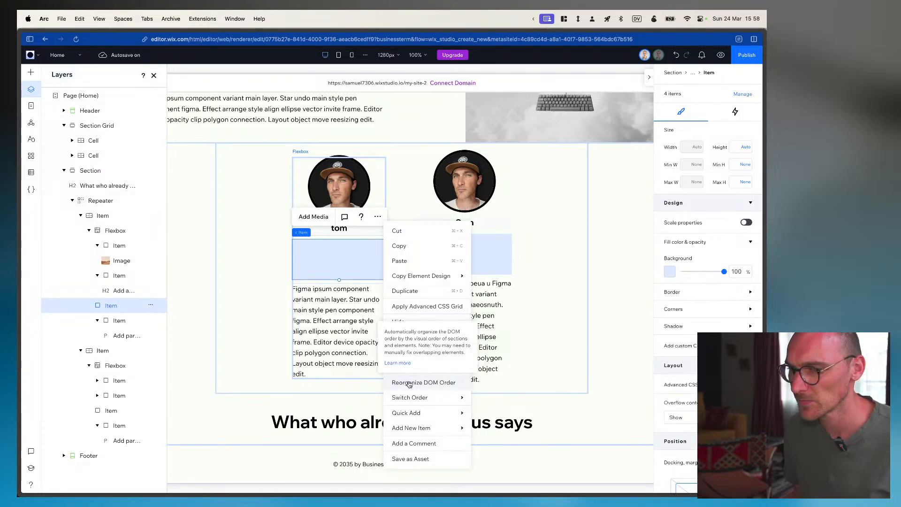
pyautogui.moveTo(428, 416)
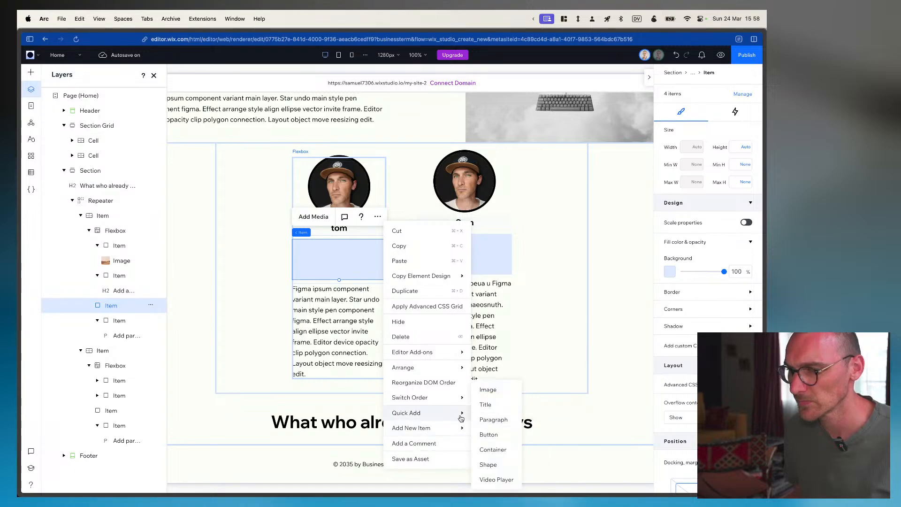
pyautogui.click(489, 464)
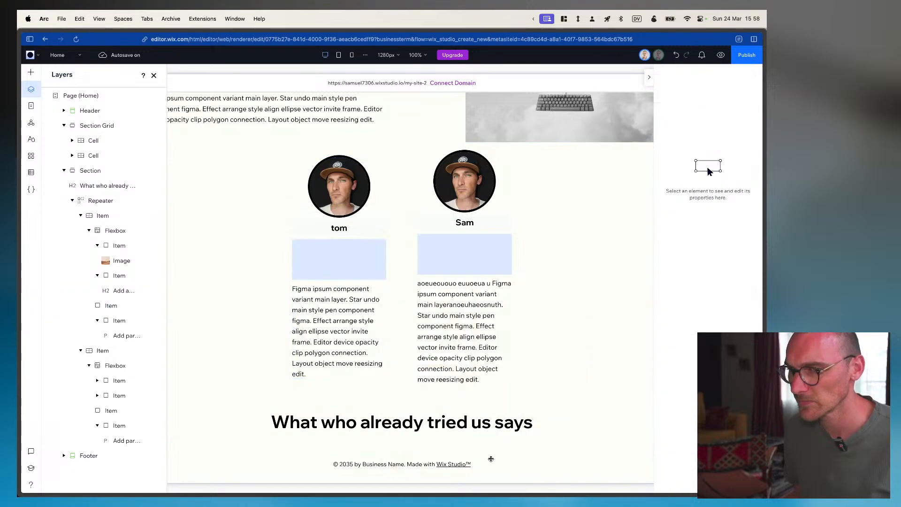
# Select the item holding the shape in the first review card and insert a new Embed Code element
pyautogui.click(120, 309)
pyautogui.click(31, 72)
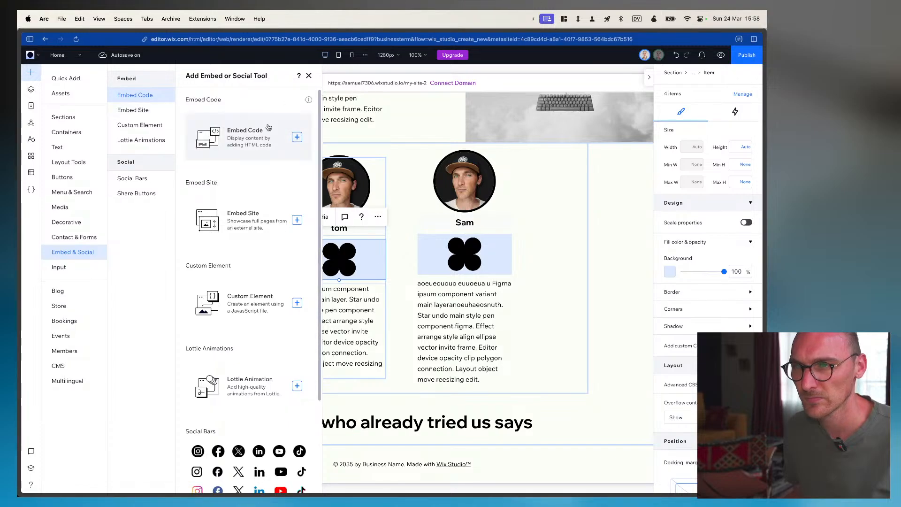
pyautogui.click(297, 138)
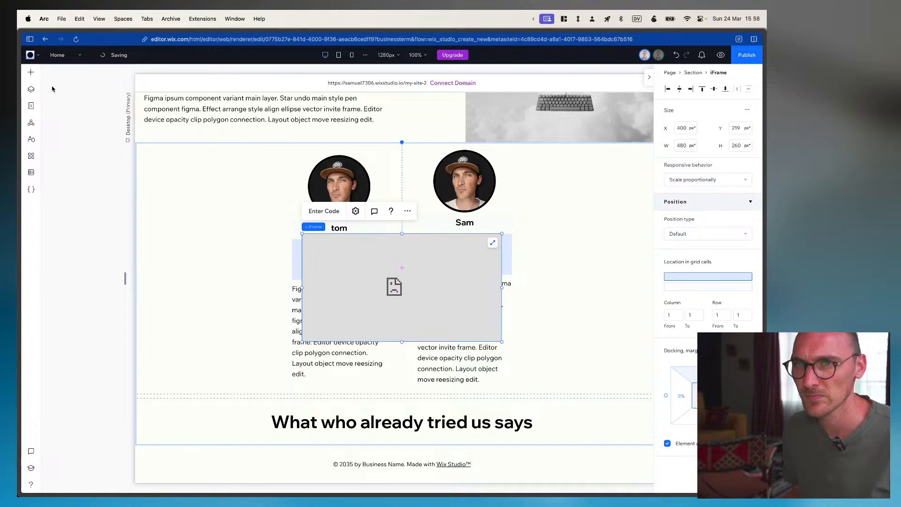
# Try to nest the blank embed element in the first card's shape item in the layer tree, then remove it
pyautogui.click(36, 91)
pyautogui.moveTo(89, 185); pyautogui.dragTo(109, 305)
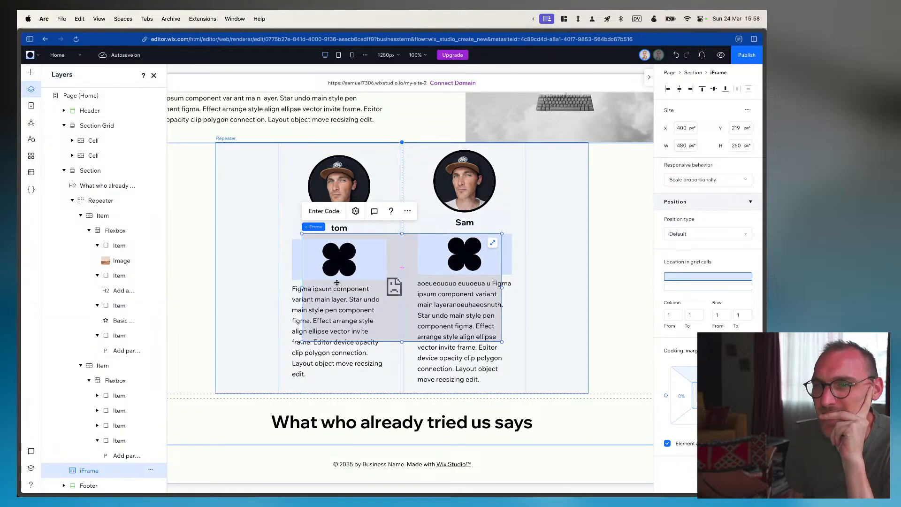
pyautogui.moveTo(94, 471); pyautogui.dragTo(114, 306)
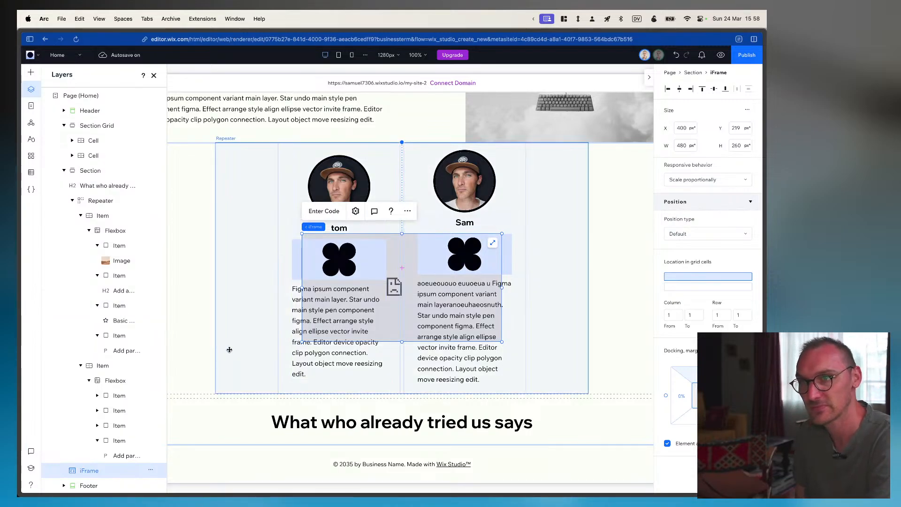
pyautogui.press('Delete')
# Select the clover shape in the first review card and open its dataset connection settings
pyautogui.click(333, 266)
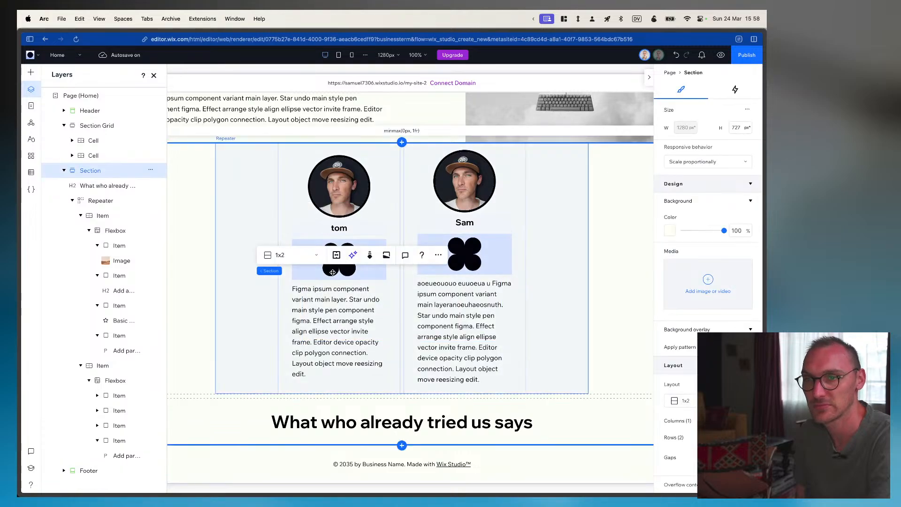
pyautogui.click(333, 272)
pyautogui.click(330, 272)
pyautogui.click(328, 272)
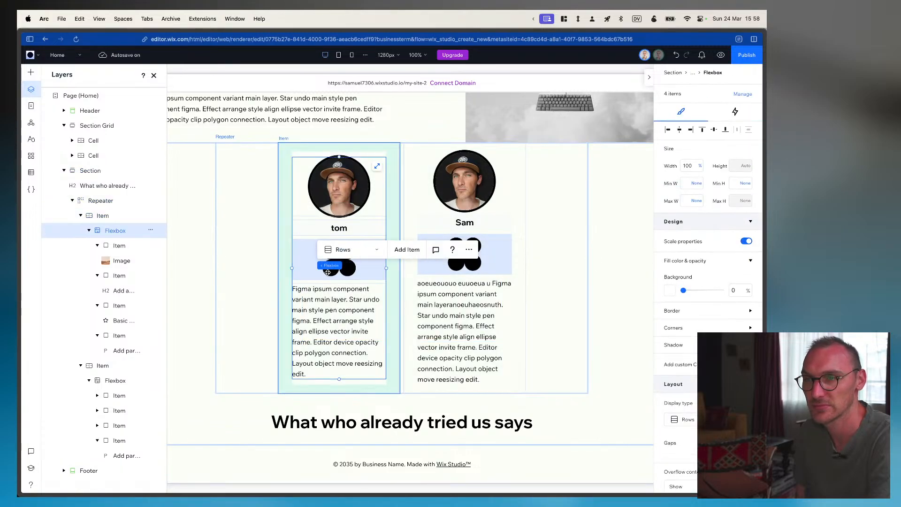
pyautogui.click(329, 271)
pyautogui.click(330, 271)
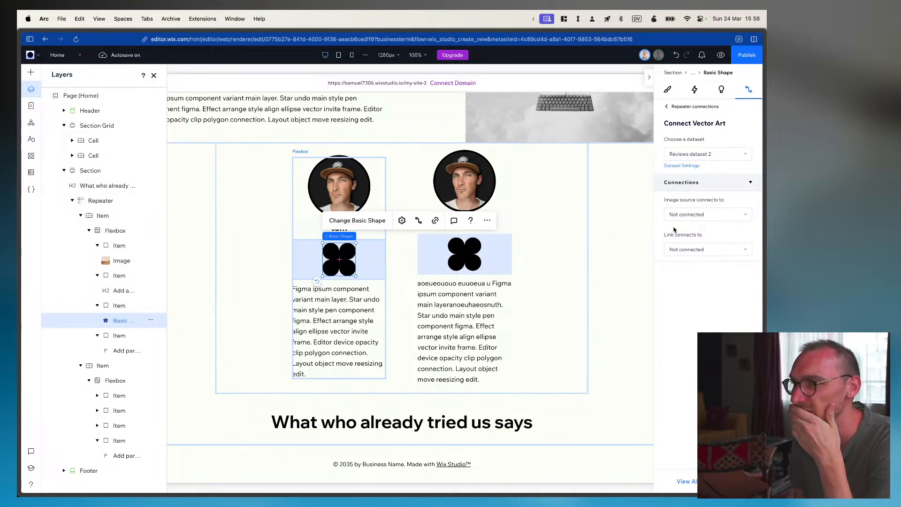
# Examine which fields the shape's image source can connect to and check the settings of Reviews dataset 2
pyautogui.click(694, 216)
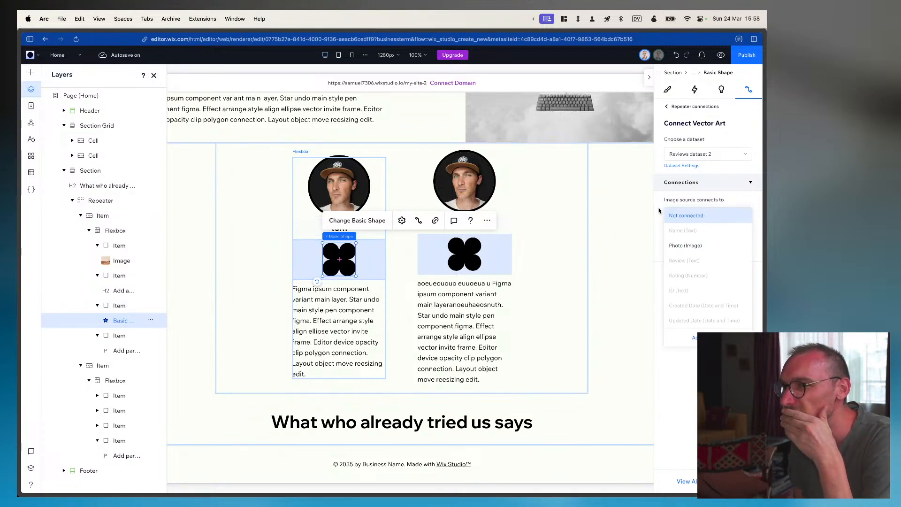
pyautogui.click(686, 215)
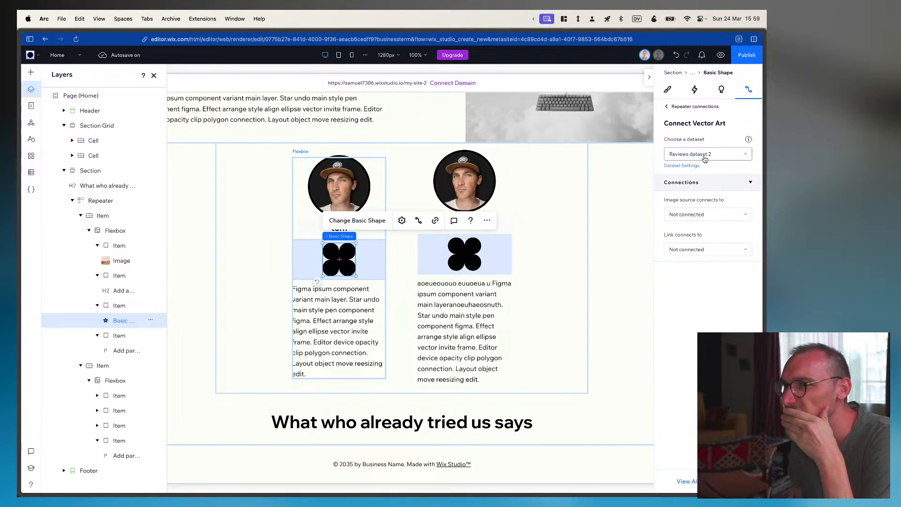
pyautogui.click(688, 166)
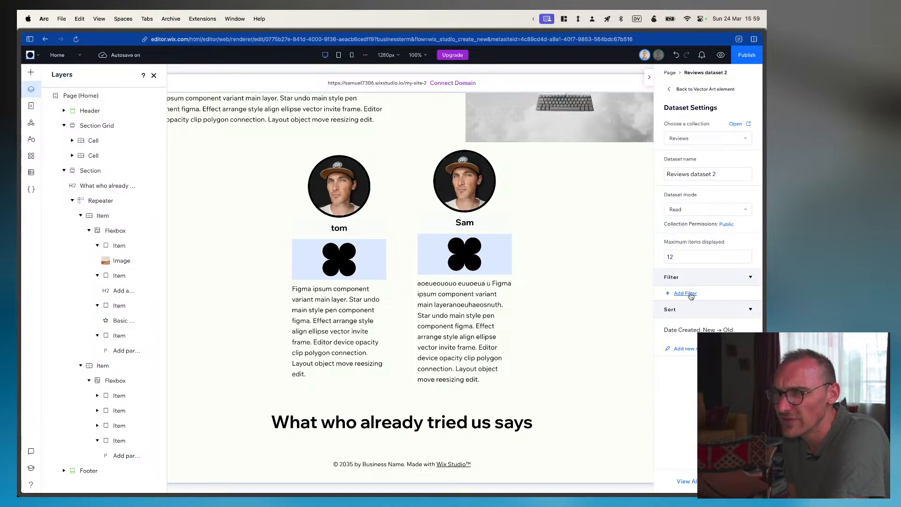
pyautogui.click(124, 320)
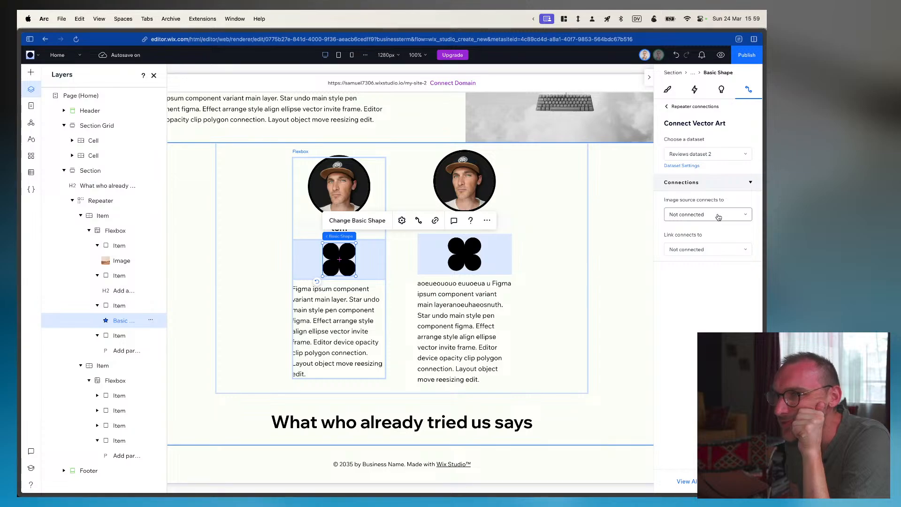
# Examine which fields the clover shape's link can connect to and review the shape's design and position settings
pyautogui.click(714, 254)
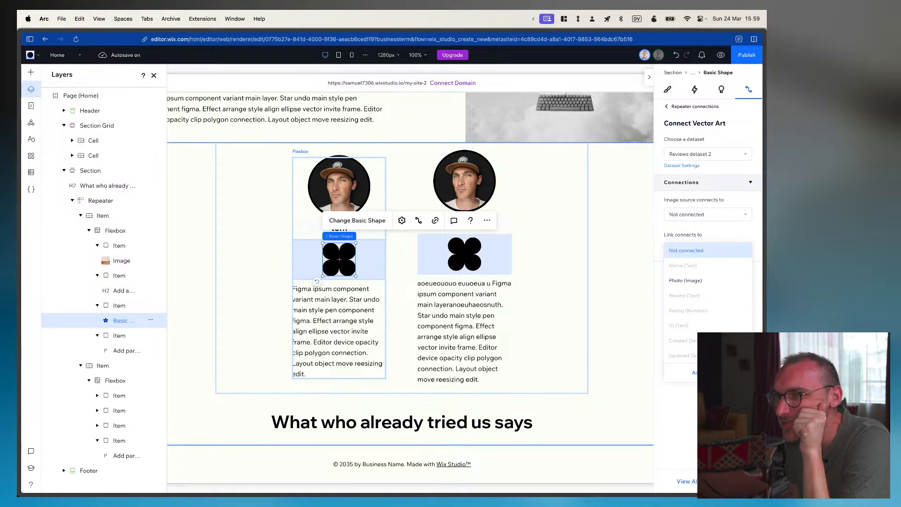
pyautogui.click(716, 405)
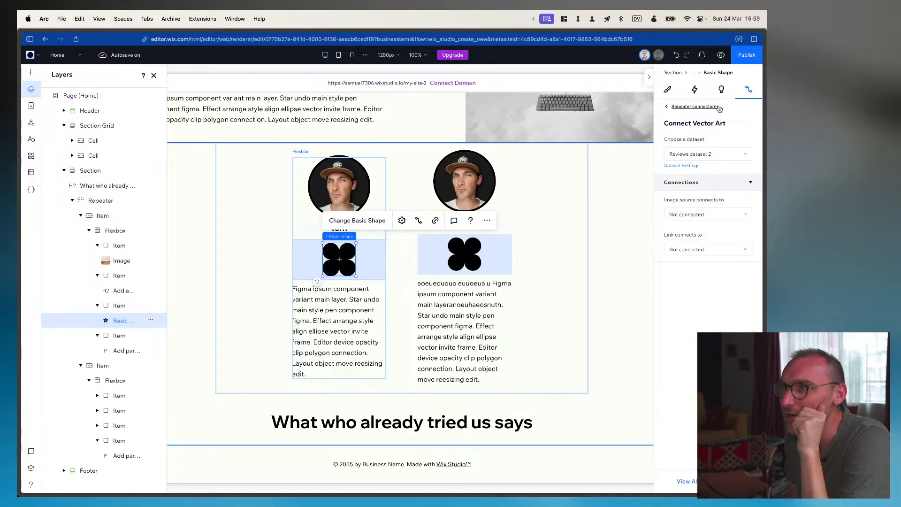
pyautogui.click(668, 89)
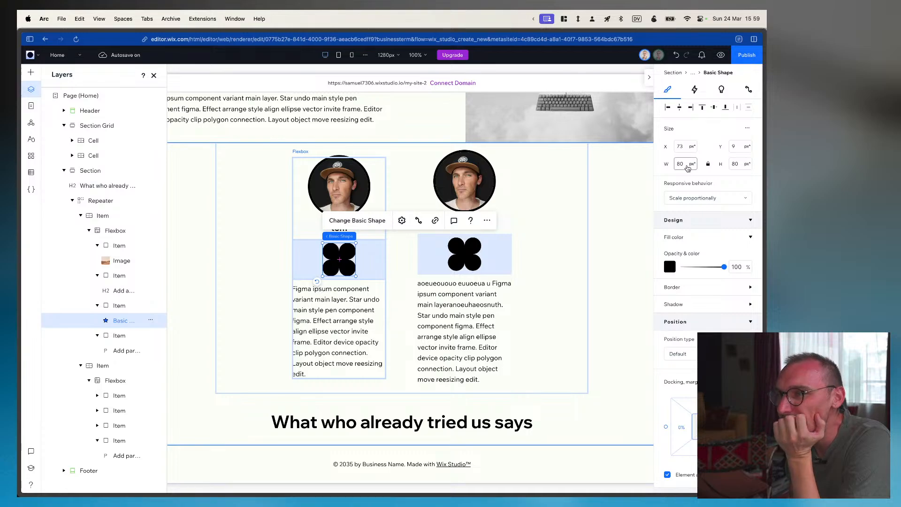
pyautogui.scroll(-1, 688, 168)
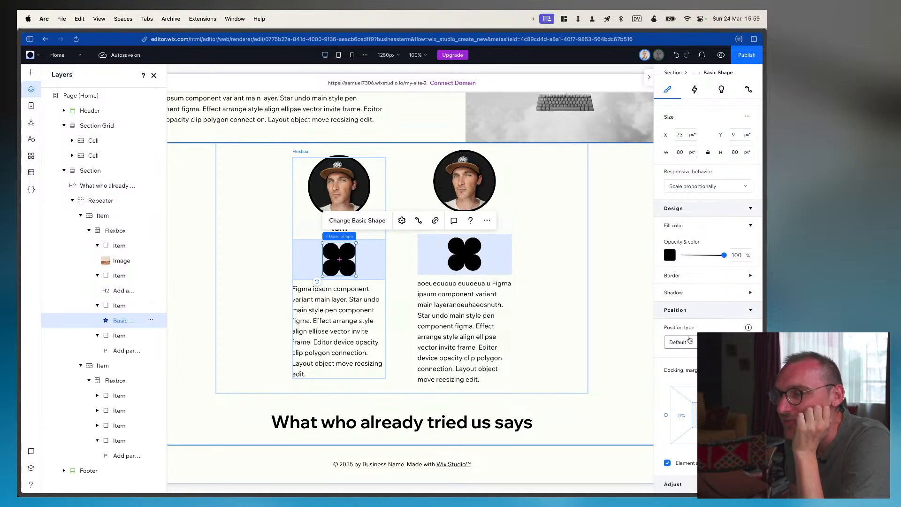
pyautogui.scroll(1, 705, 221)
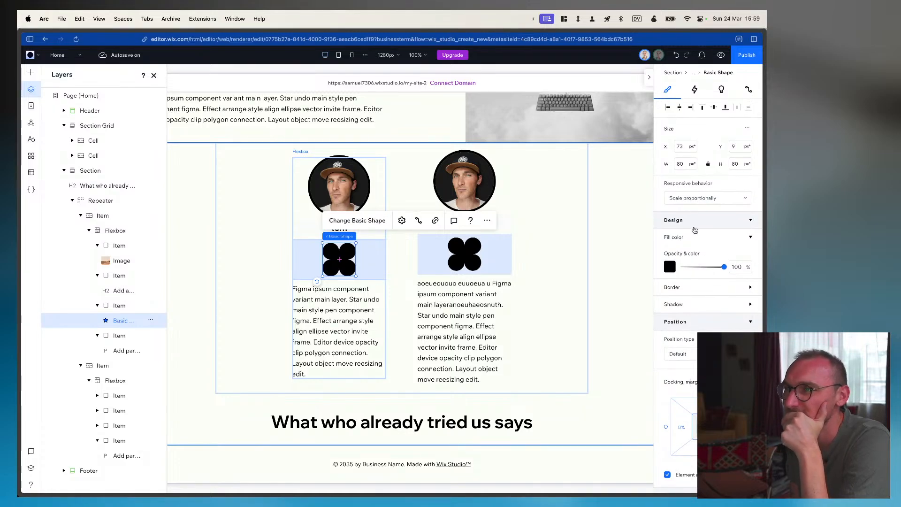
pyautogui.scroll(-1, 693, 238)
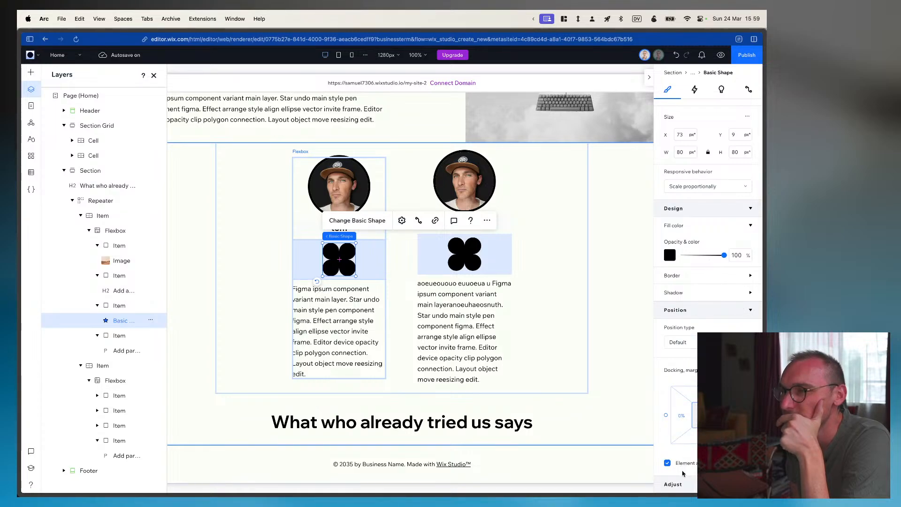
# Replace the clover shape in the review cards with the outlined star from the suggested Illustrator portfolio graphics
pyautogui.click(694, 90)
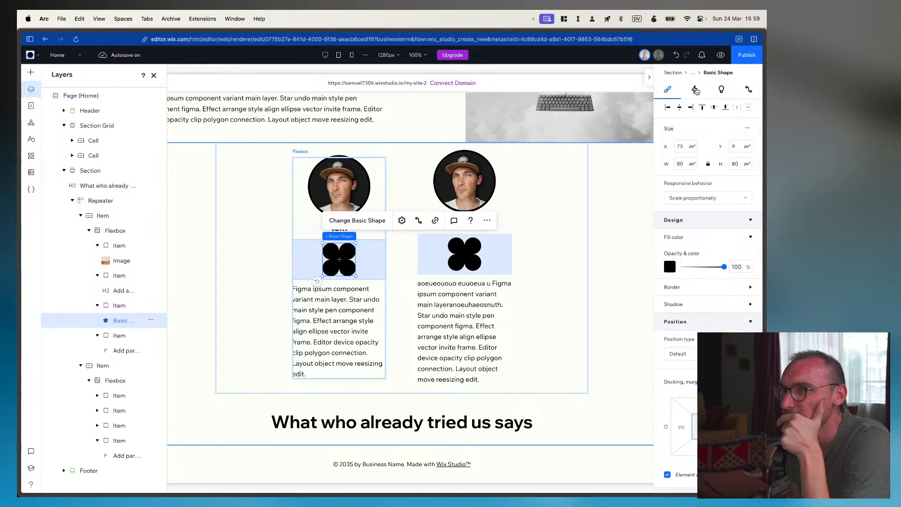
pyautogui.click(720, 92)
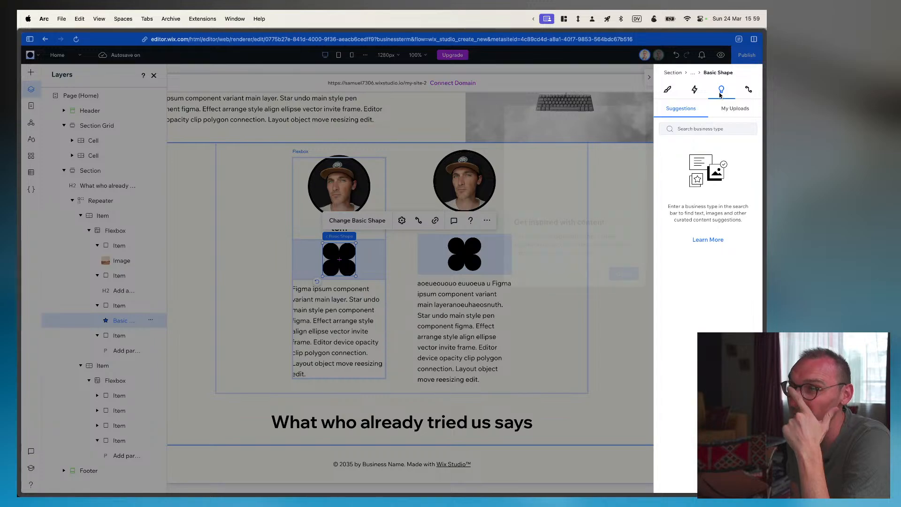
pyautogui.click(625, 283)
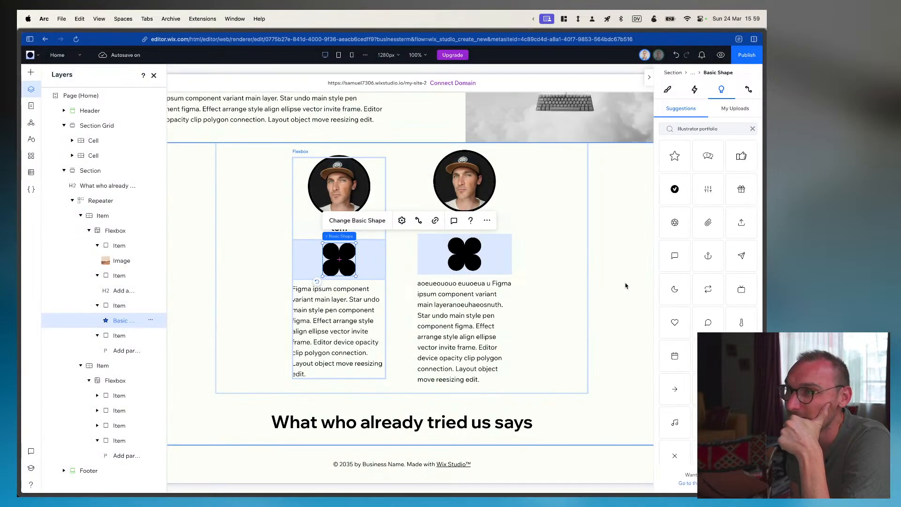
pyautogui.click(748, 90)
pyautogui.click(722, 90)
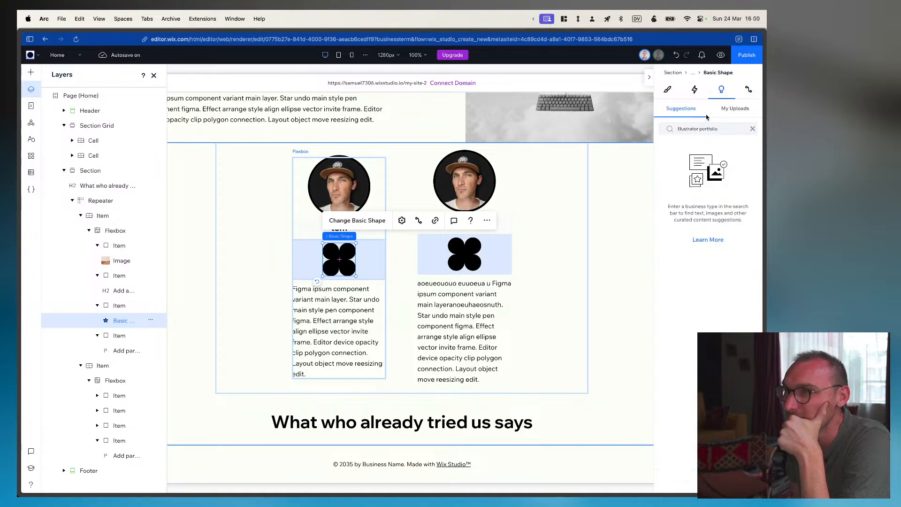
pyautogui.click(680, 156)
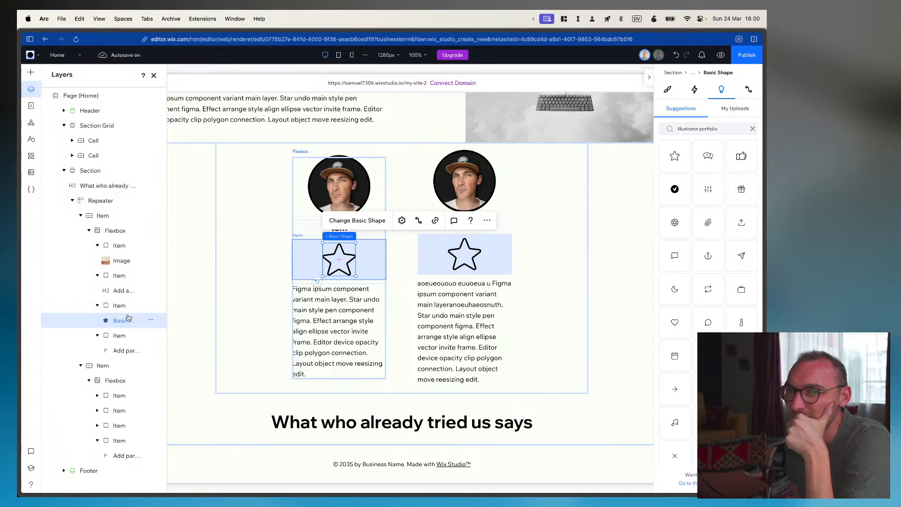
# Examine the star's basic shape settings, the fields its image source can connect to, and its additional element actions
pyautogui.click(402, 221)
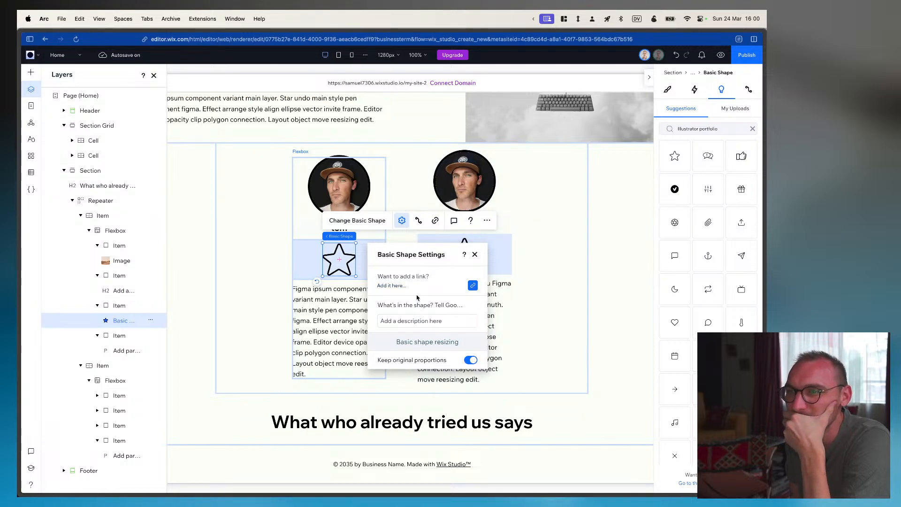
pyautogui.click(475, 255)
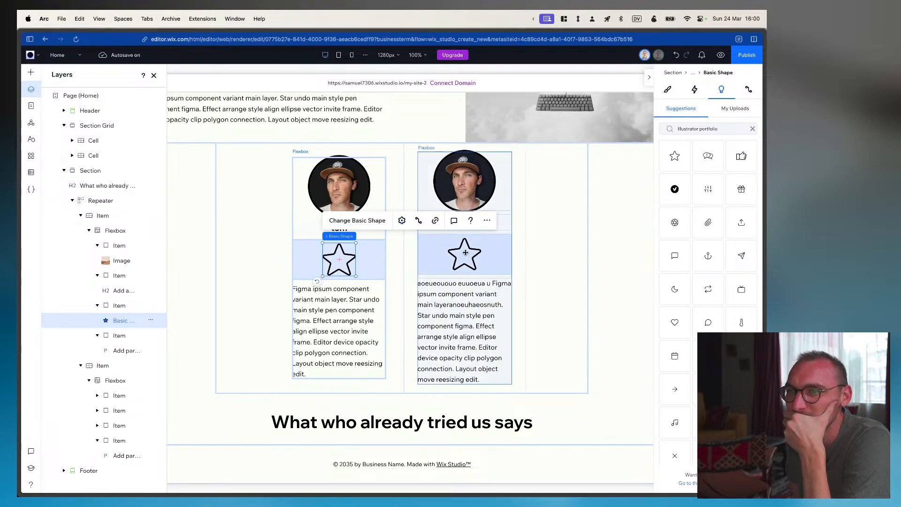
pyautogui.click(418, 221)
pyautogui.click(693, 216)
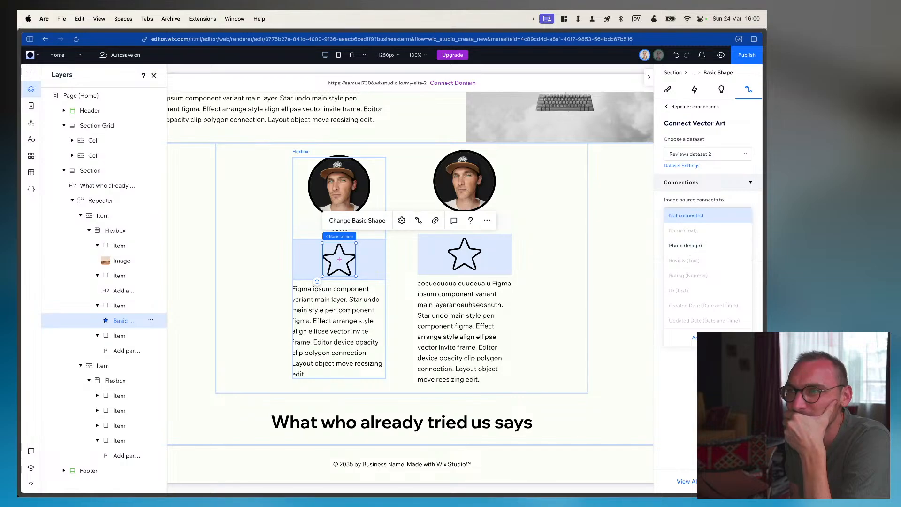
pyautogui.click(702, 217)
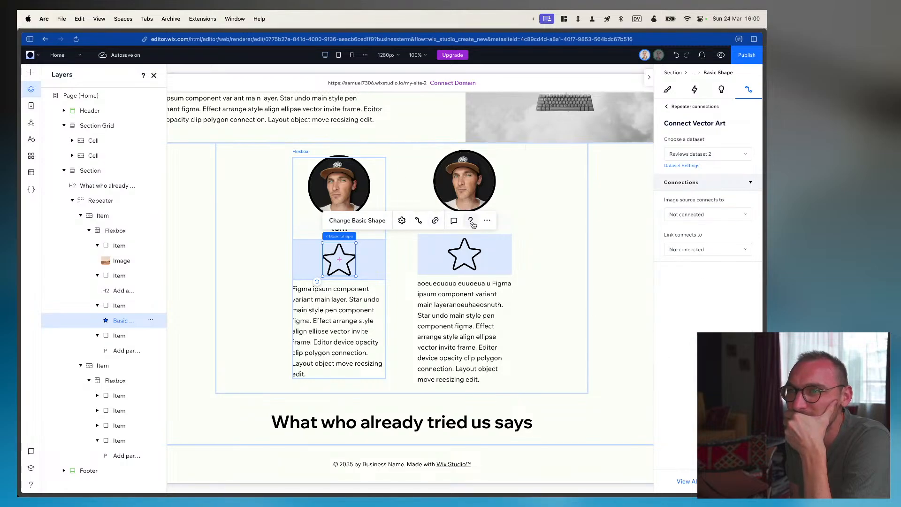
pyautogui.click(487, 221)
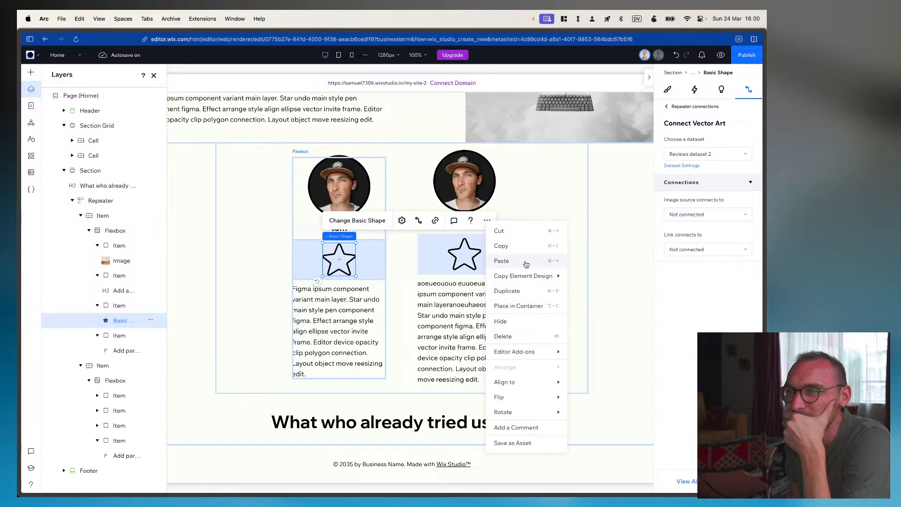
pyautogui.moveTo(527, 278)
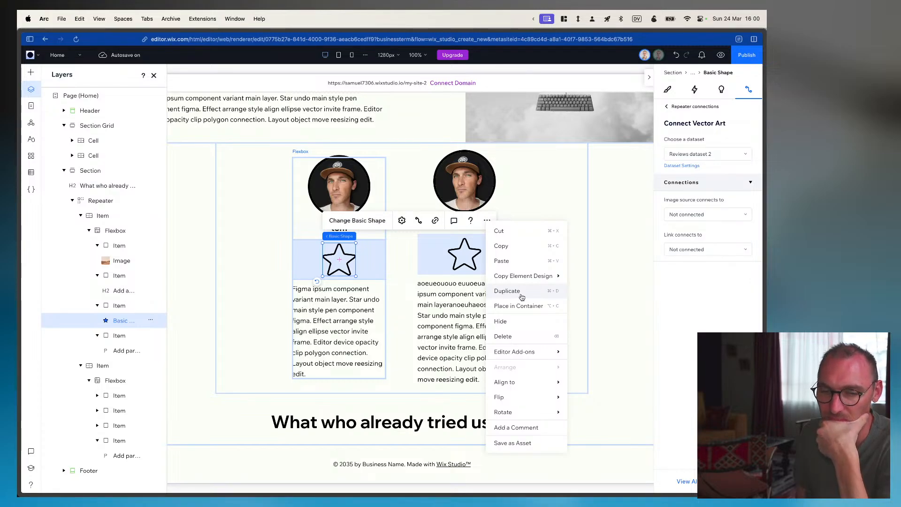
pyautogui.click(687, 354)
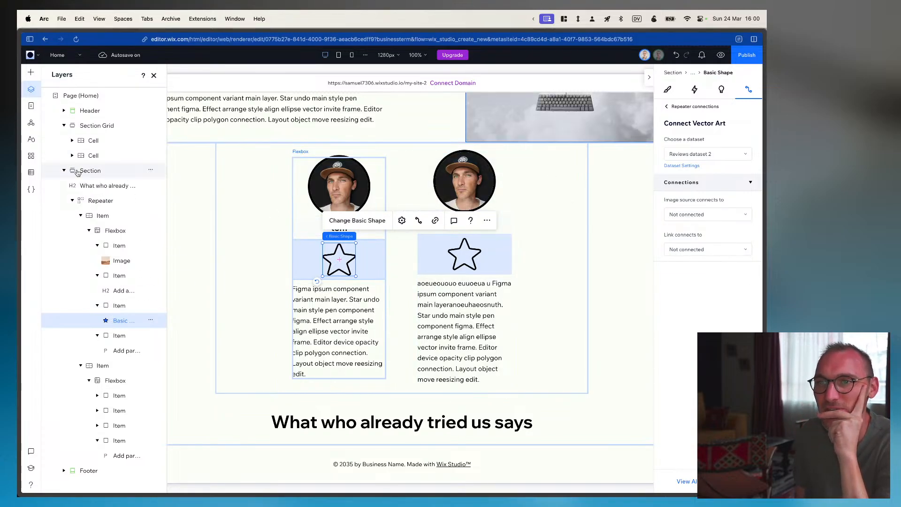
# Try moving the section heading below the repeater in the layer tree, undo that and the star replacement, and reselect the clover shape
pyautogui.moveTo(108, 185); pyautogui.dragTo(83, 187)
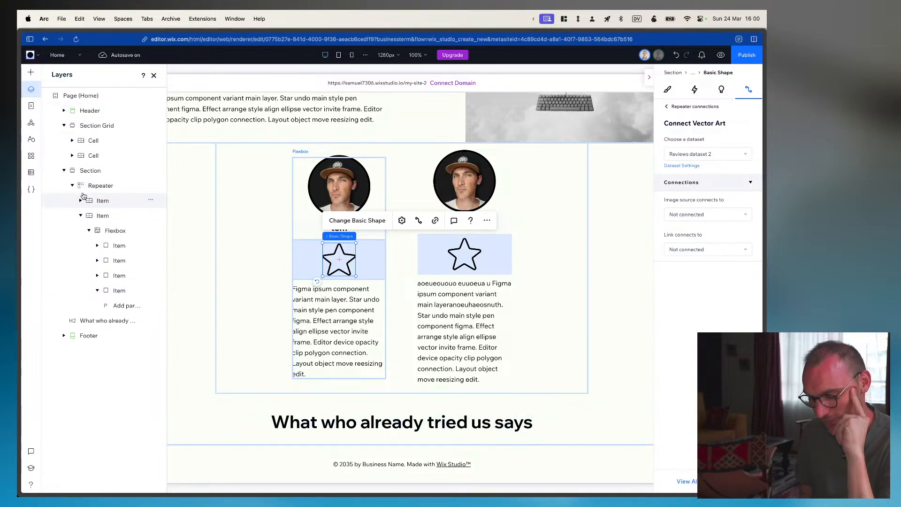
pyautogui.press('super+z')
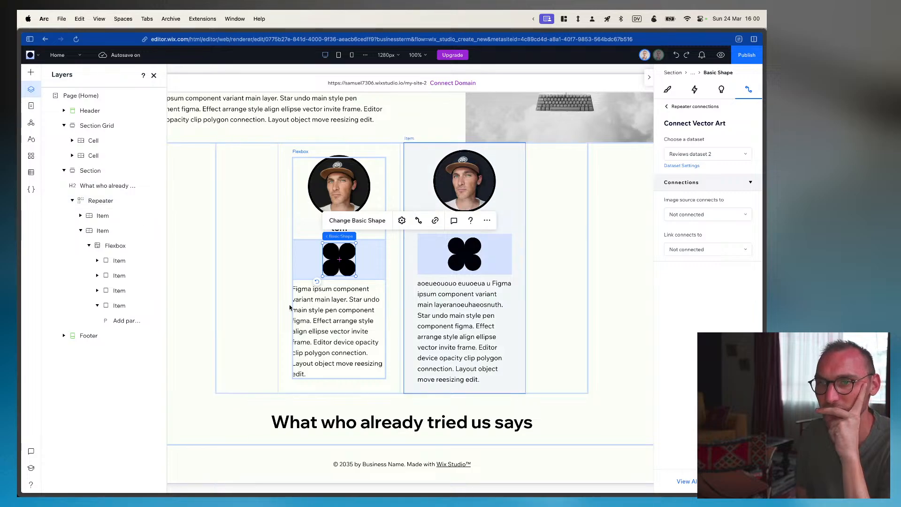
pyautogui.click(325, 267)
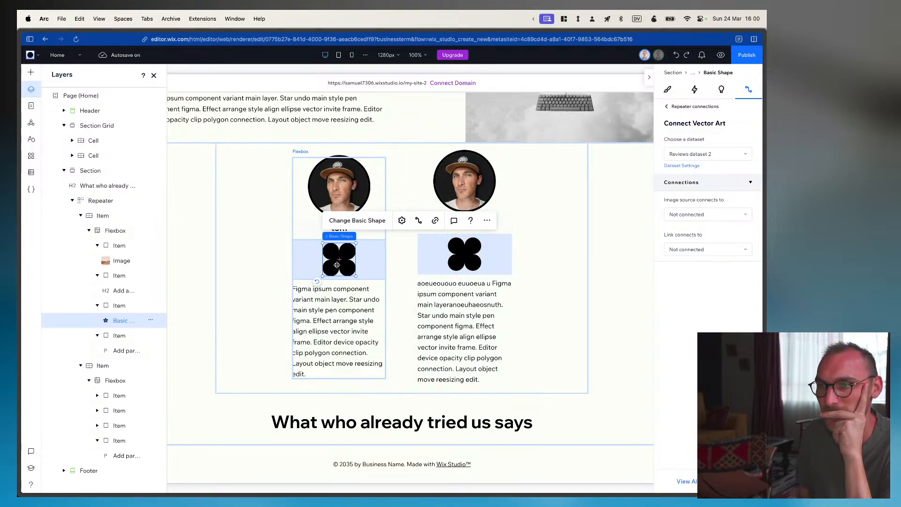
pyautogui.moveTo(37, 116)
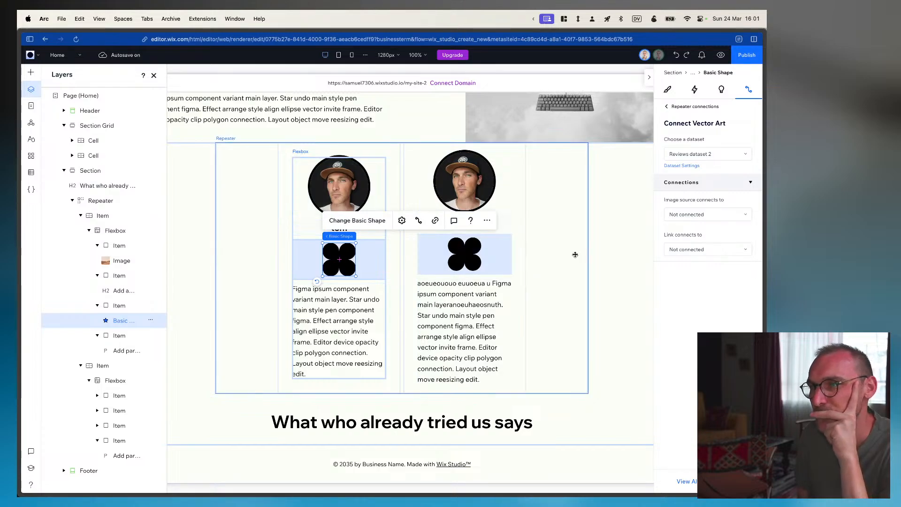
pyautogui.scroll(3, 582, 281)
pyautogui.click(610, 326)
pyautogui.scroll(3, 609, 326)
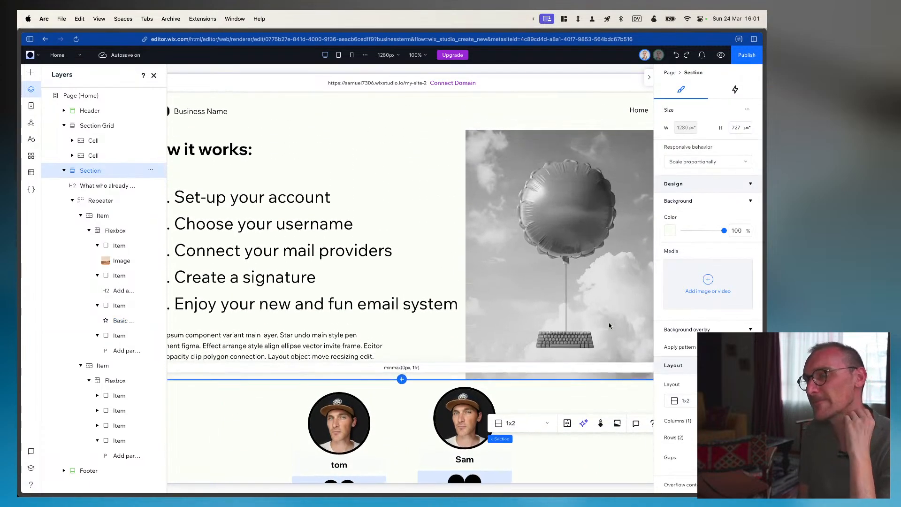
pyautogui.scroll(-2, 468, 377)
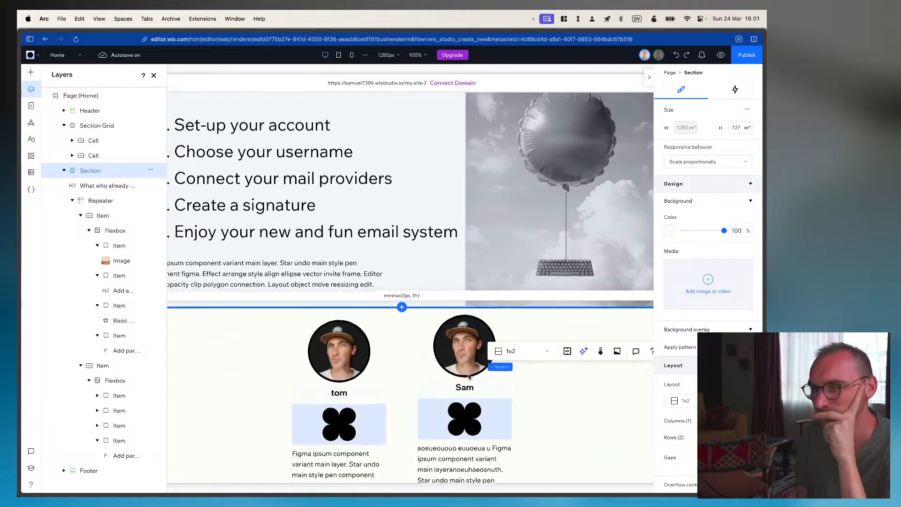
pyautogui.scroll(-4, 469, 377)
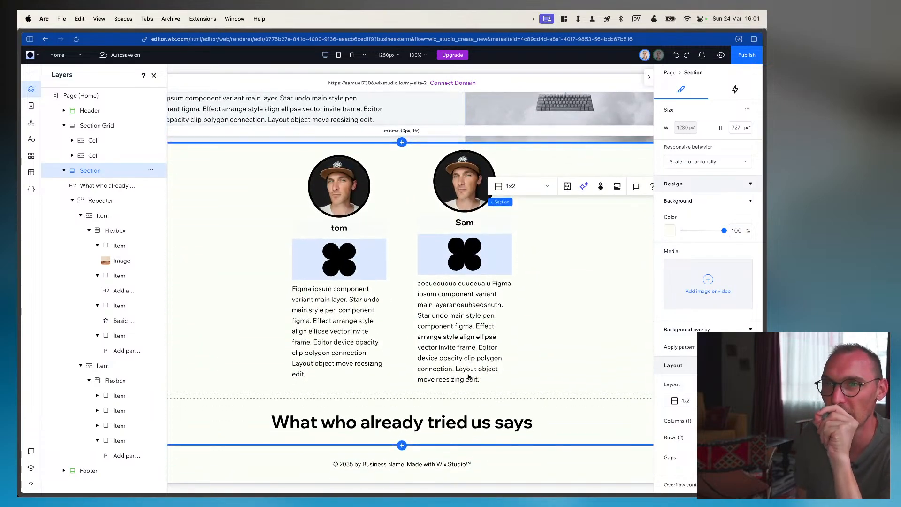
pyautogui.scroll(6, 469, 377)
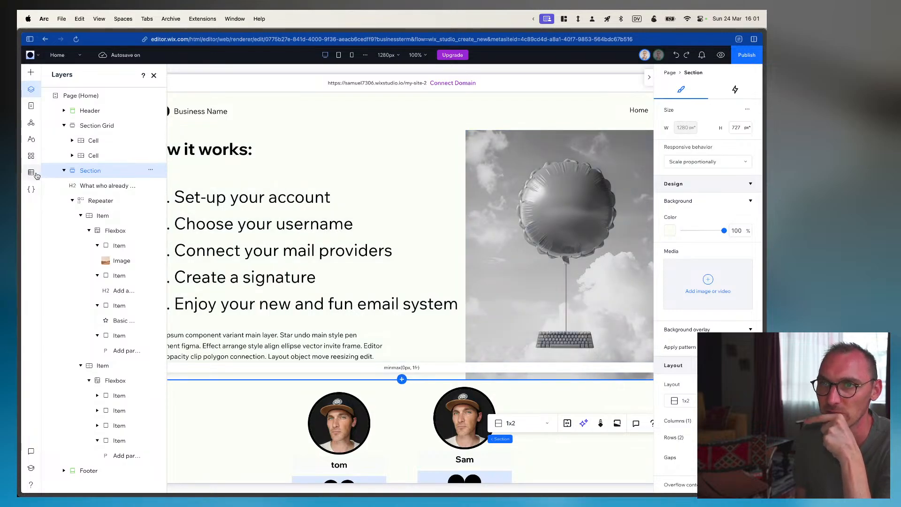
# Enable coding for the site and place the cursor on the onReady line of the Home page code
pyautogui.click(31, 190)
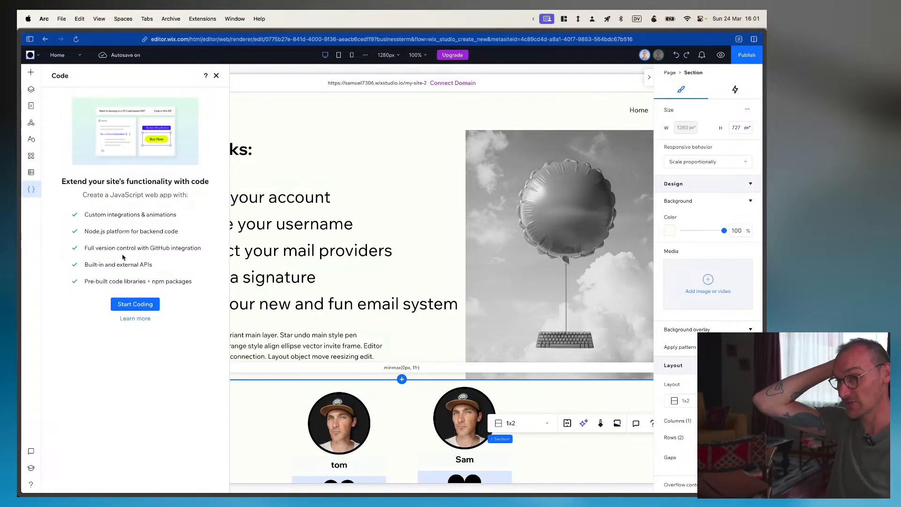
pyautogui.click(137, 305)
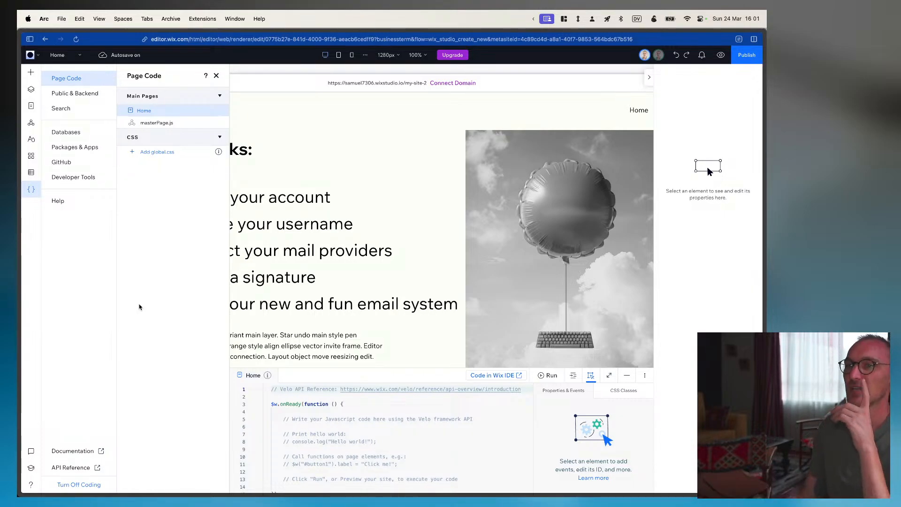
pyautogui.scroll(-1, 353, 411)
pyautogui.scroll(1, 353, 412)
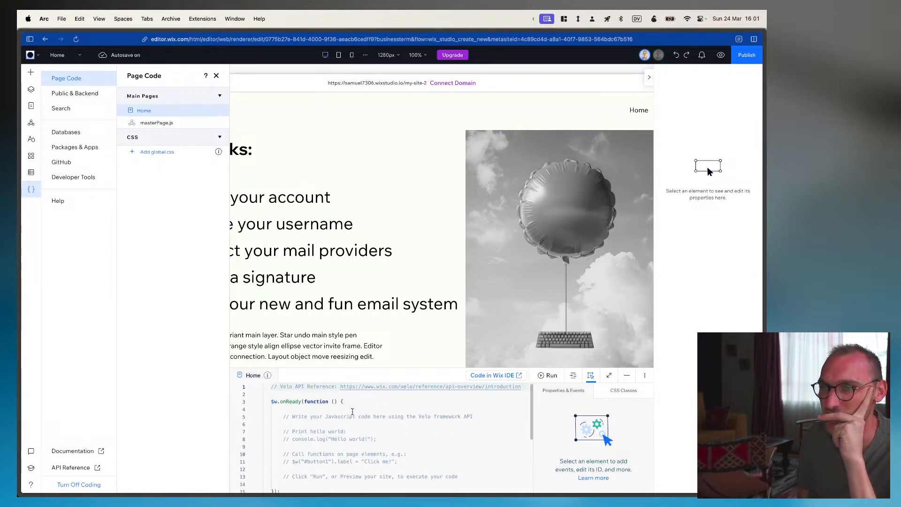
pyautogui.click(359, 404)
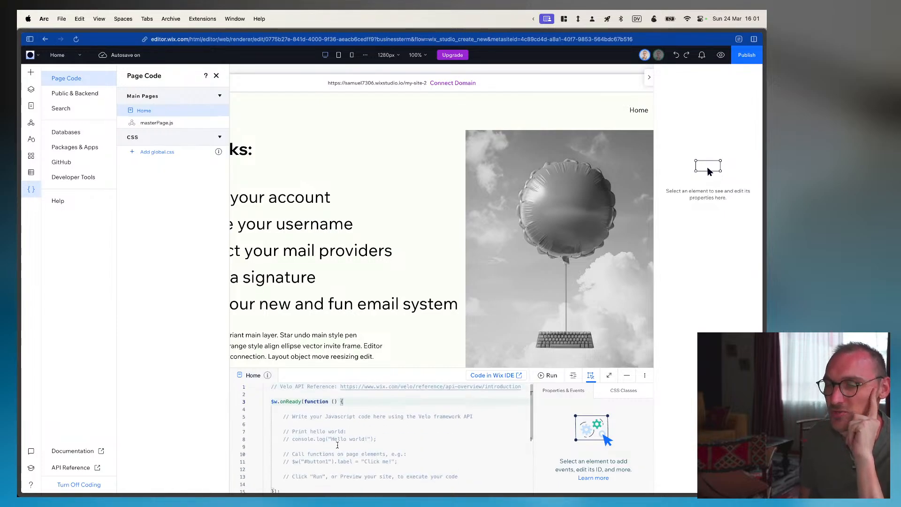
# Select the profile image in the first and second review cards and compare their element IDs in the code properties
pyautogui.scroll(-5, 403, 251)
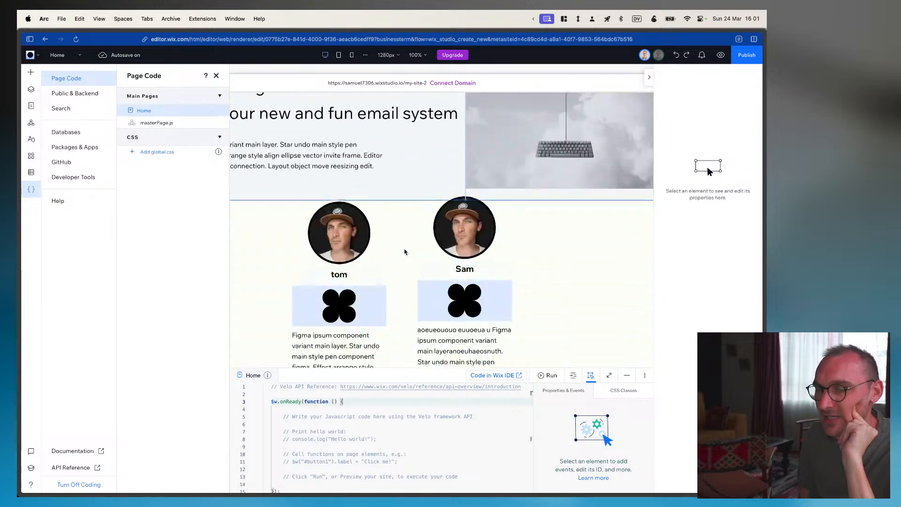
pyautogui.click(339, 193)
pyautogui.click(332, 203)
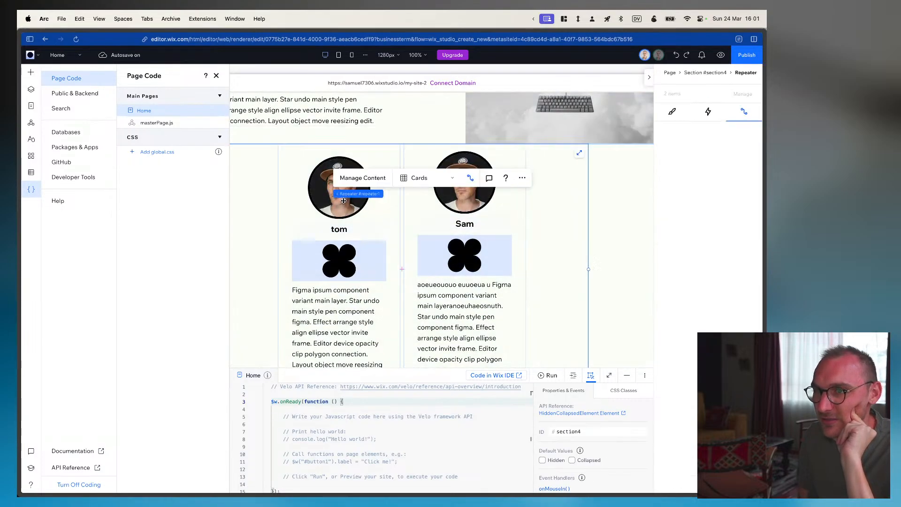
pyautogui.click(332, 207)
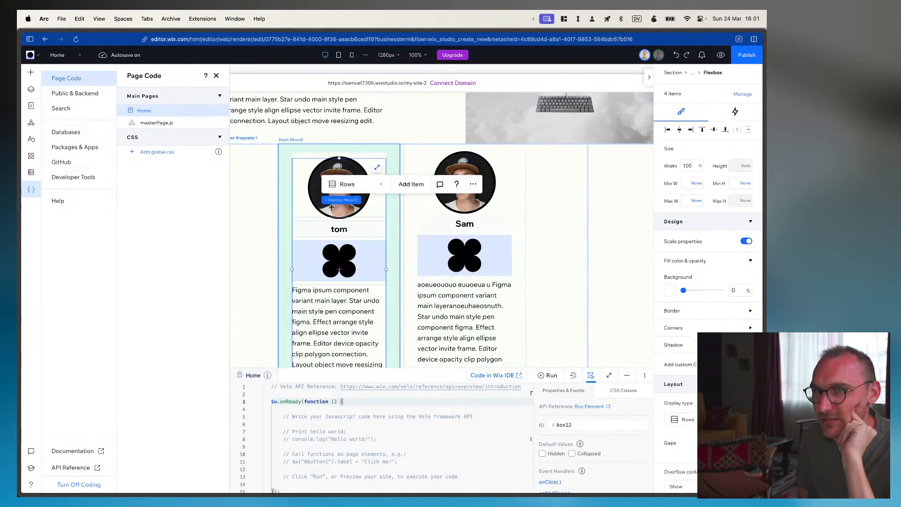
pyautogui.click(332, 207)
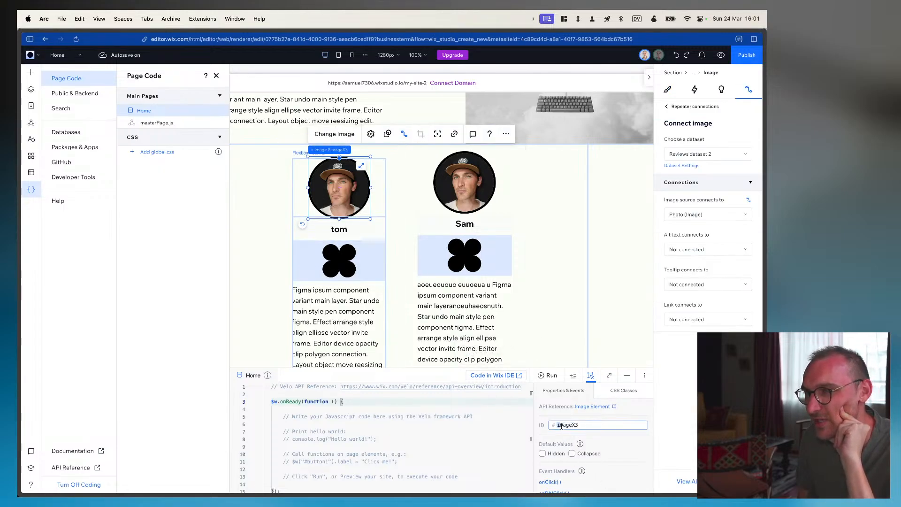
pyautogui.click(466, 203)
pyautogui.click(467, 203)
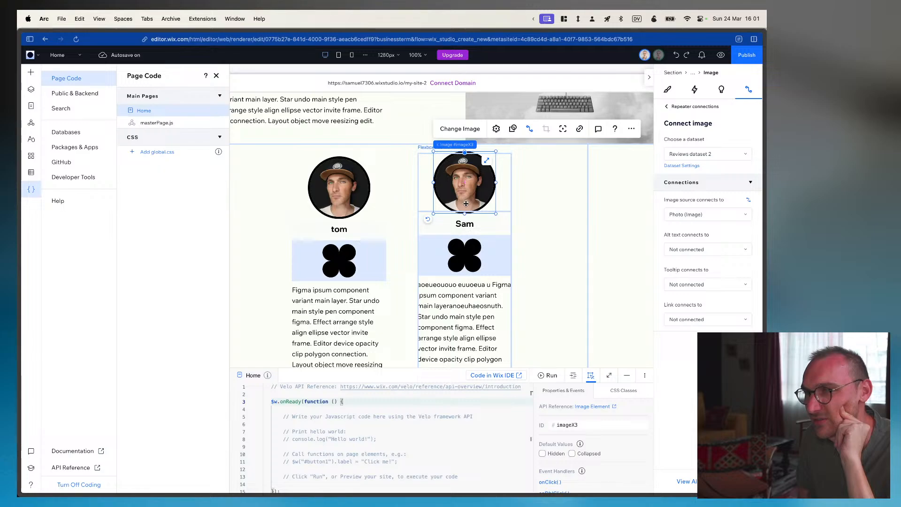
# Select the profile image in the first review card and copy its element ID
pyautogui.click(349, 195)
pyautogui.click(349, 195)
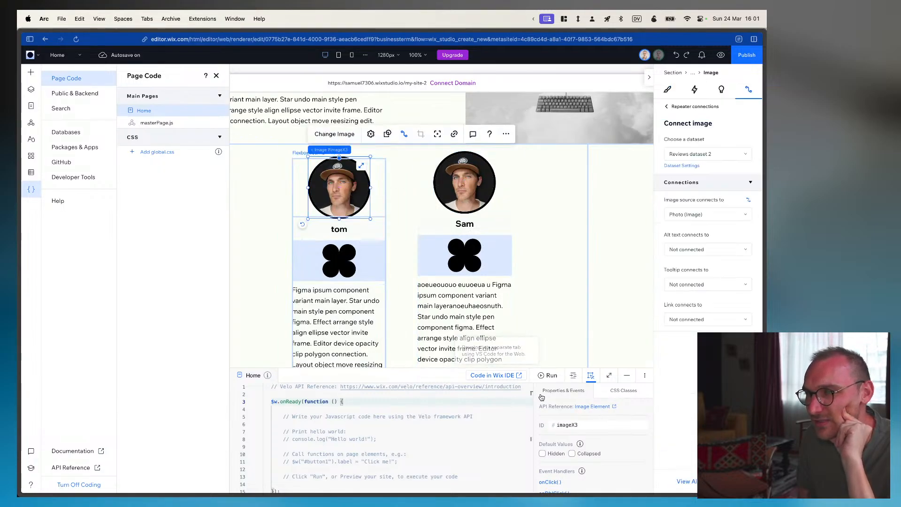
pyautogui.click(591, 425)
pyautogui.press('super+c')
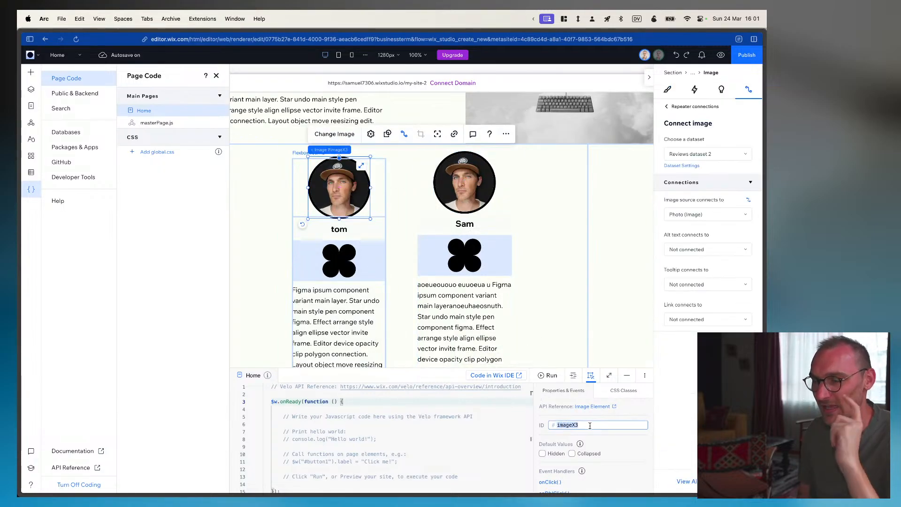
# Add the line $w('#imageX3').hide() inside the onReady function of the Home page code
pyautogui.click(368, 416)
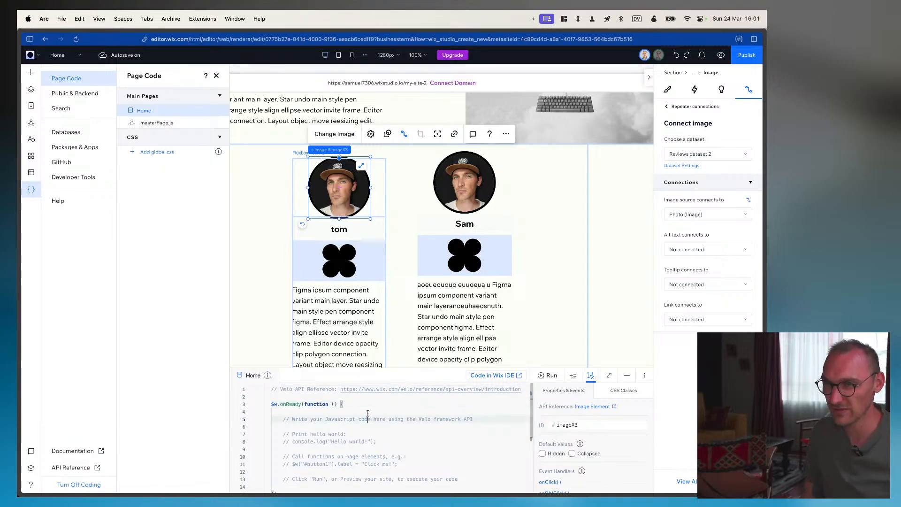
pyautogui.click(359, 411)
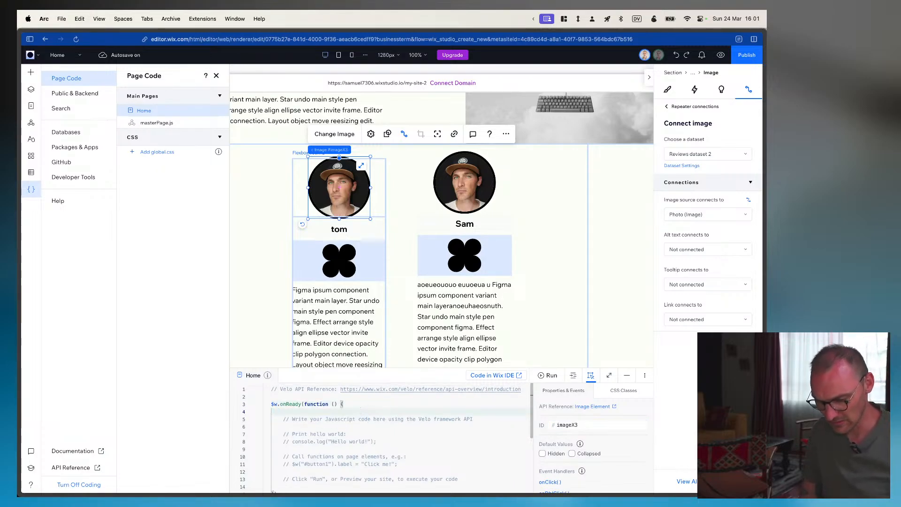
pyautogui.write('$w')
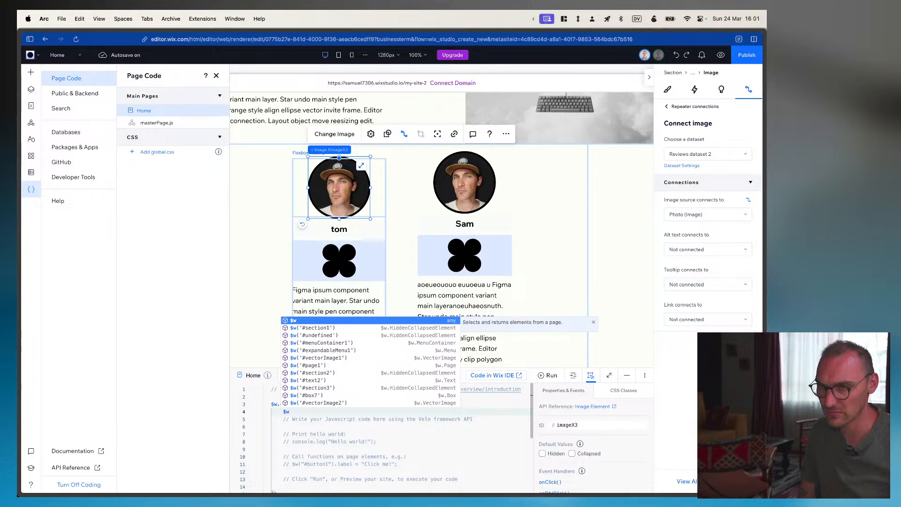
pyautogui.write('(')
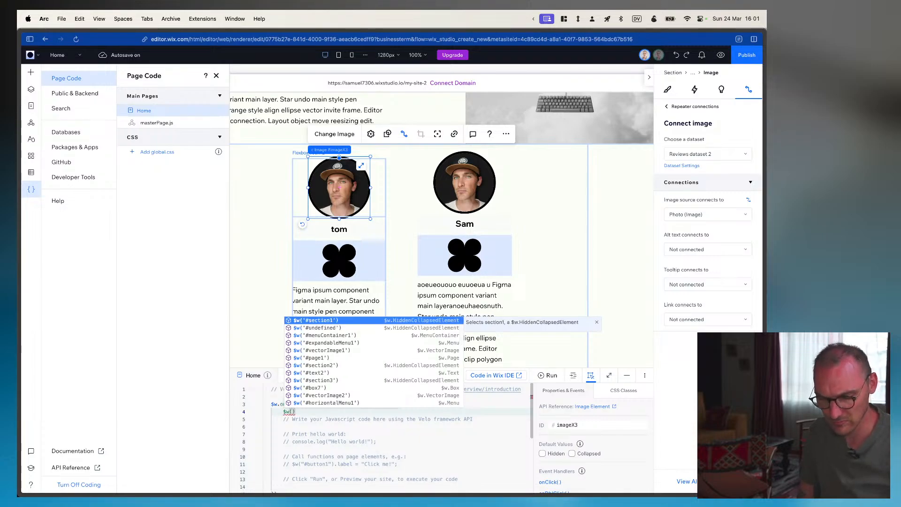
pyautogui.write("'#")
pyautogui.press('super+v')
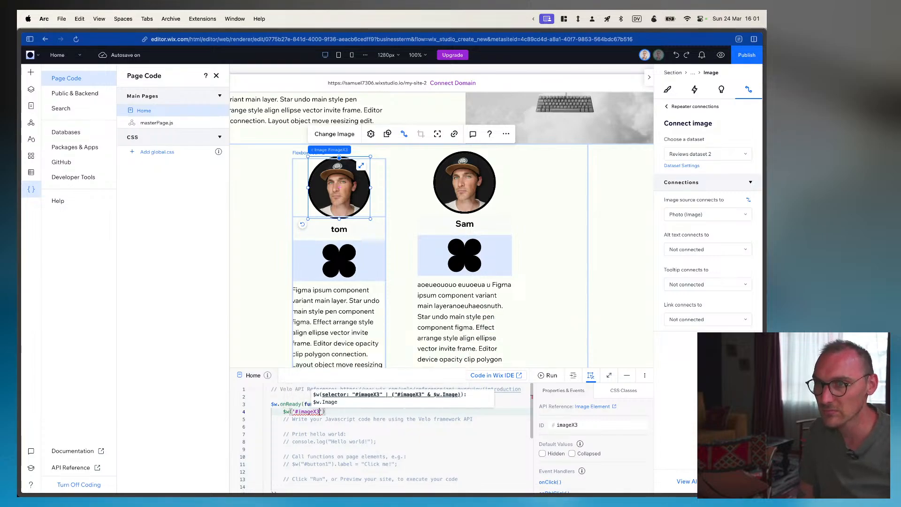
pyautogui.write(').')
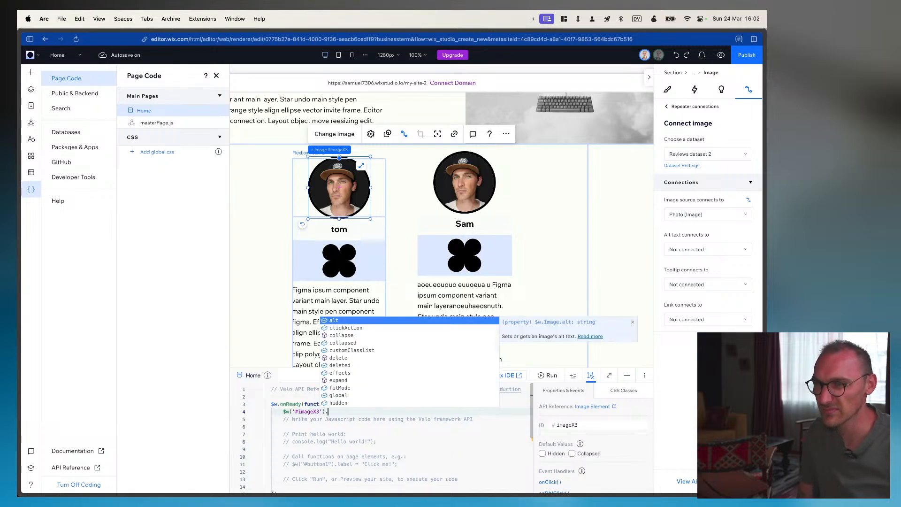
pyautogui.write('hide()')
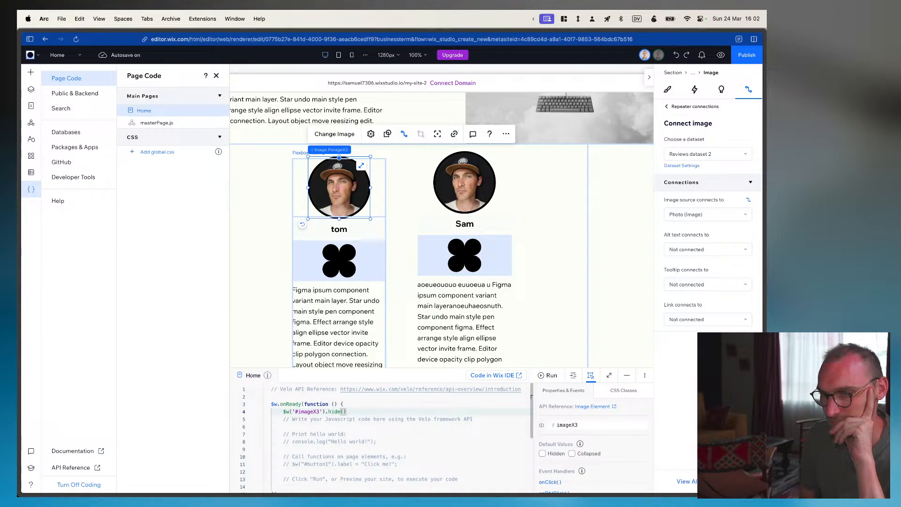
# Try running the site with the Home page code, close the preview error, and undo the hide line for imageX3
pyautogui.click(554, 378)
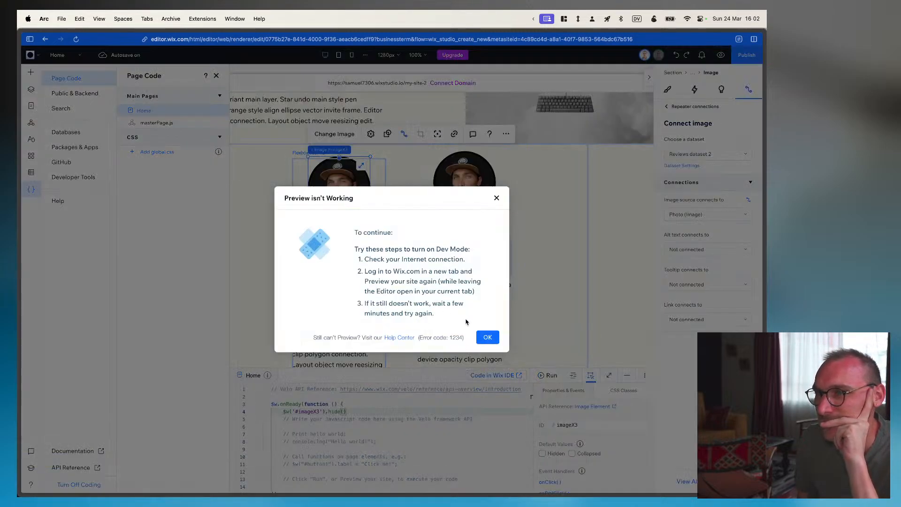
pyautogui.click(487, 337)
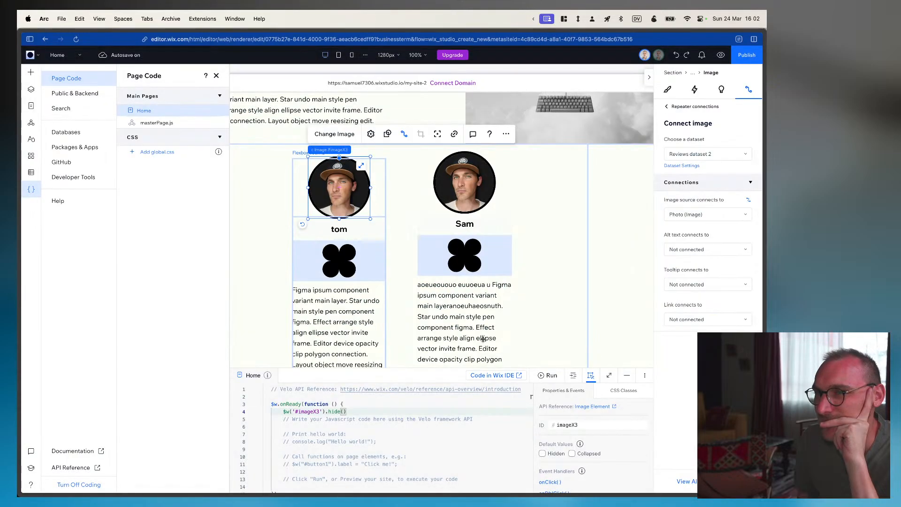
pyautogui.click(359, 407)
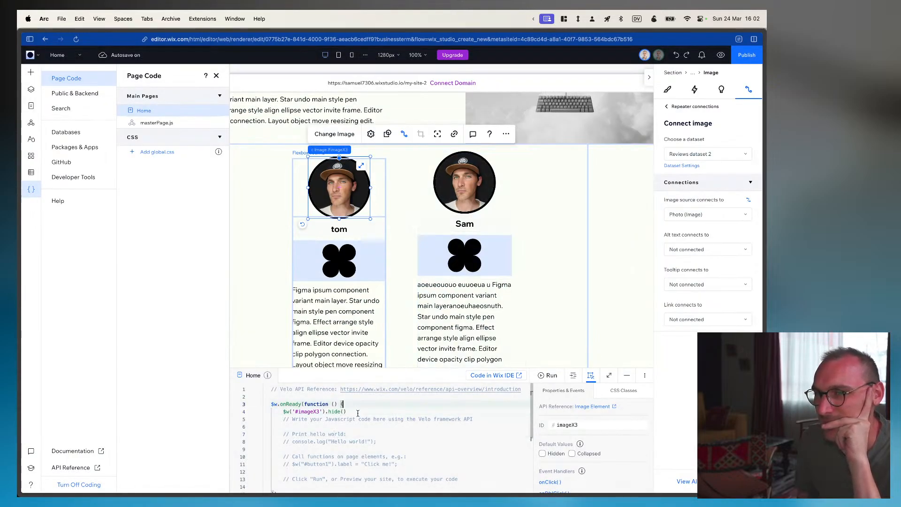
pyautogui.click(358, 418)
pyautogui.press('super+BackSpace')
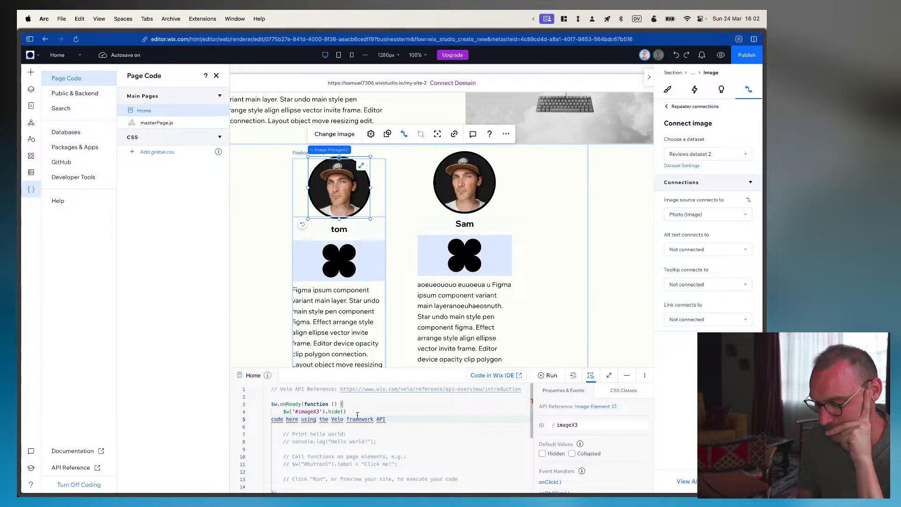
pyautogui.press('super+z')
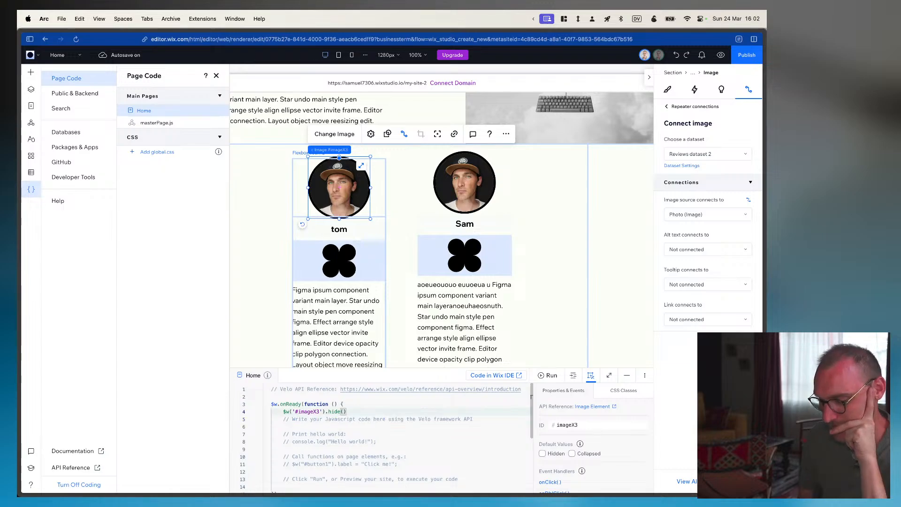
pyautogui.press('super+z')
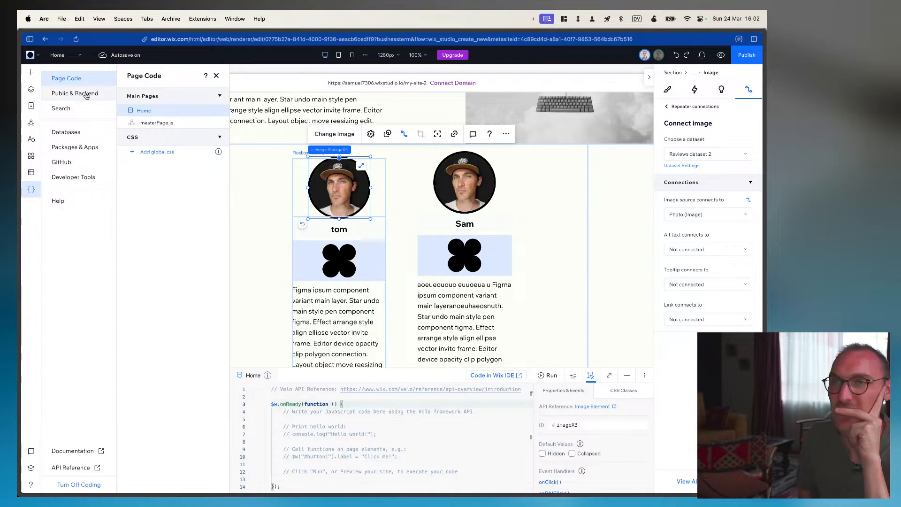
# Create a backend web module named data.web.js
pyautogui.click(73, 94)
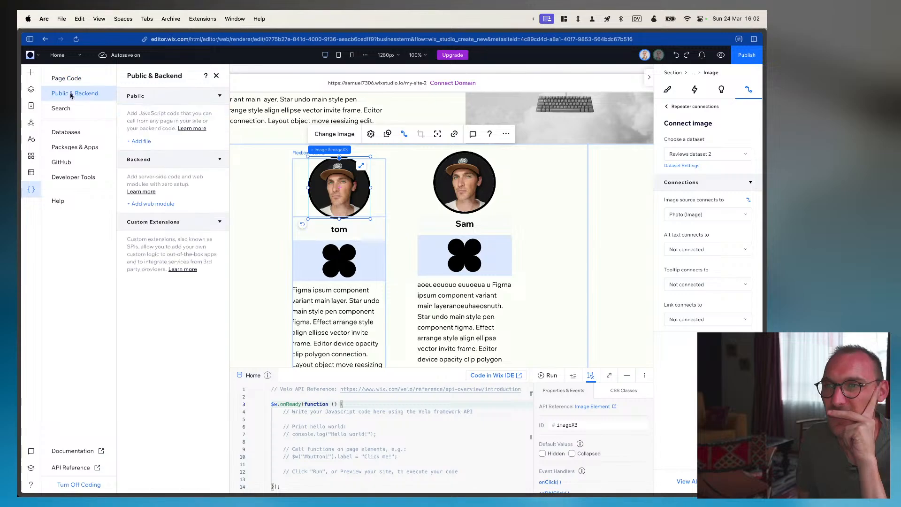
pyautogui.click(150, 204)
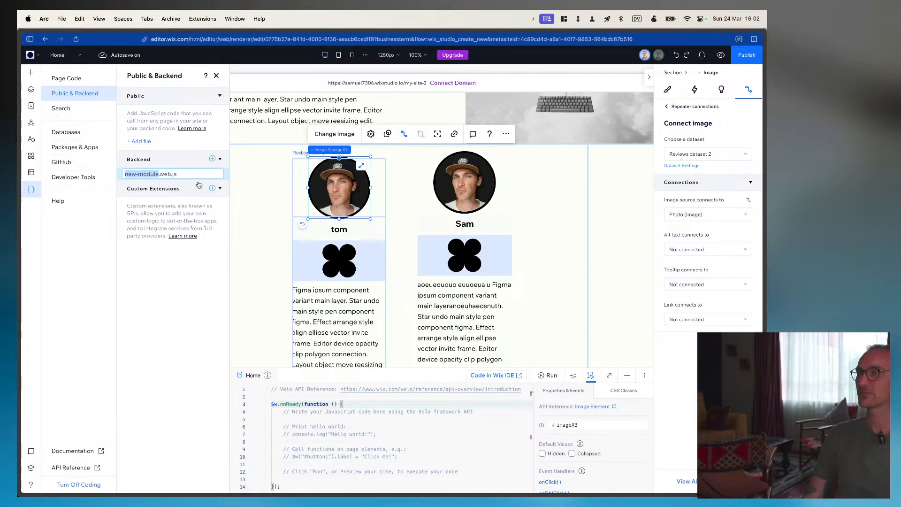
pyautogui.write('data')
pyautogui.press('Return')
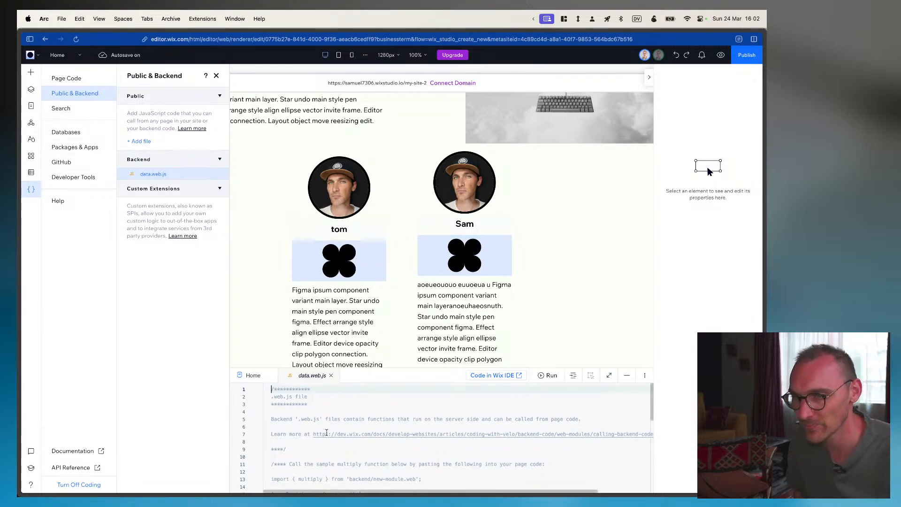
# Import wixDataV2 from 'wix-data.v2' below the wix-web-module import in data.web.js
pyautogui.scroll(-5, 324, 423)
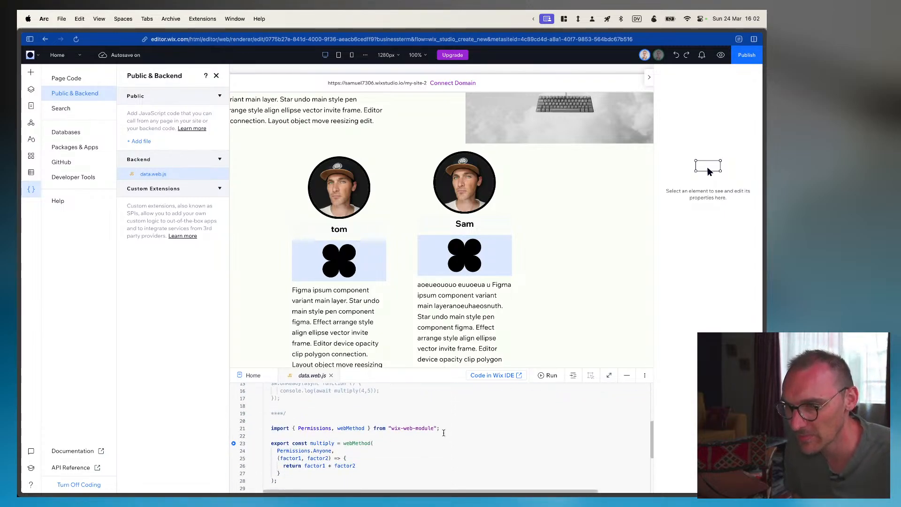
pyautogui.click(444, 429)
pyautogui.press('Return')
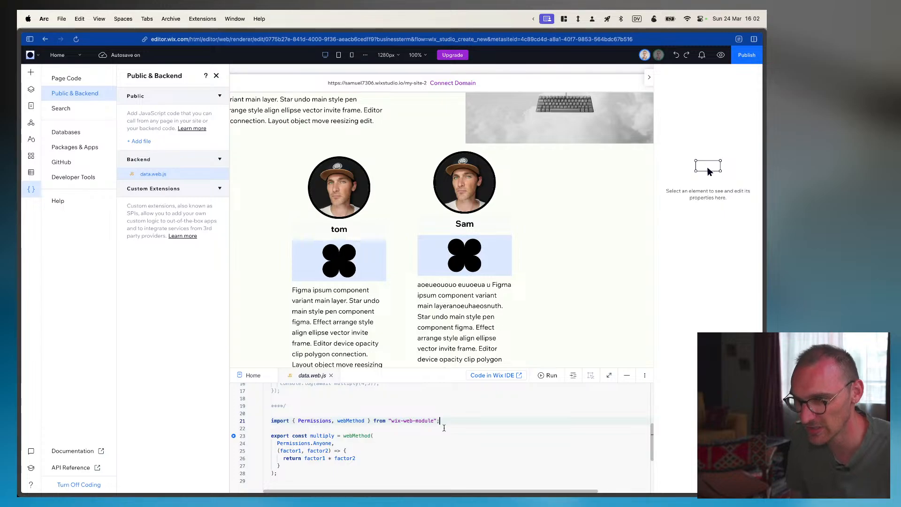
pyautogui.write('impor')
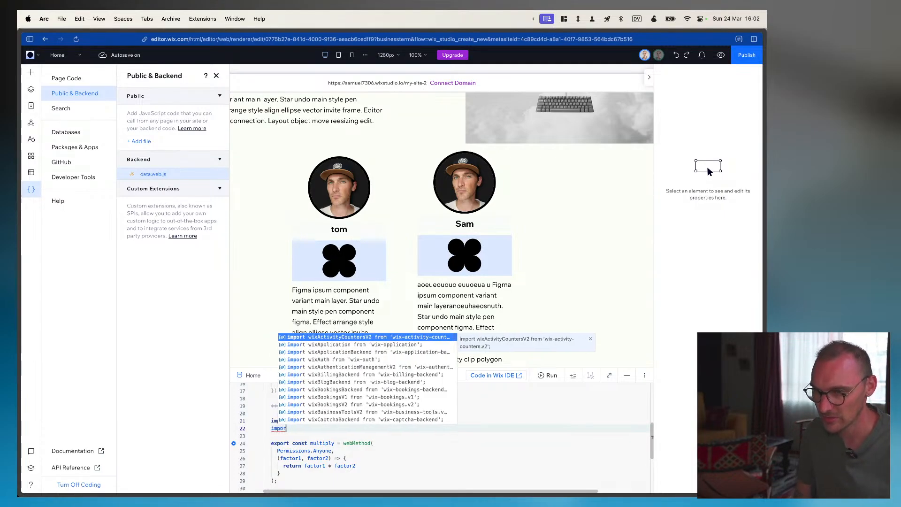
pyautogui.write('t wid')
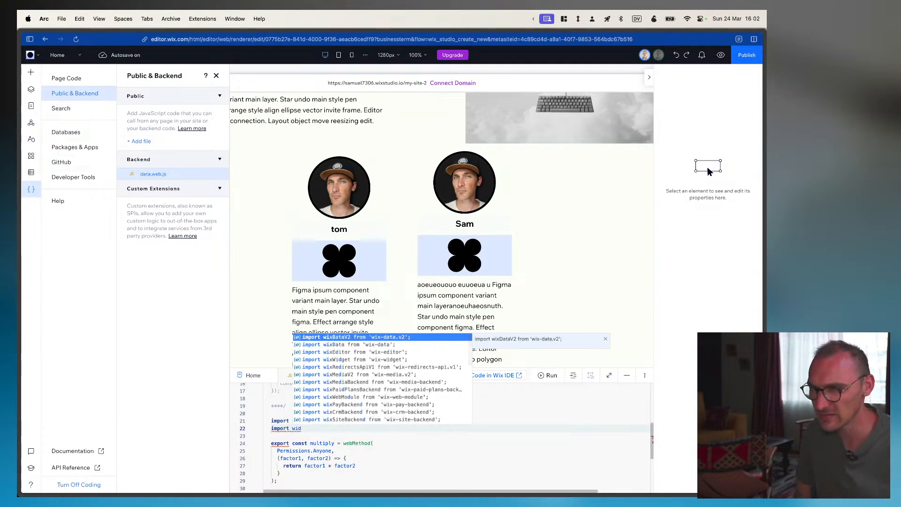
pyautogui.press('BackSpace')
pyautogui.write('xda')
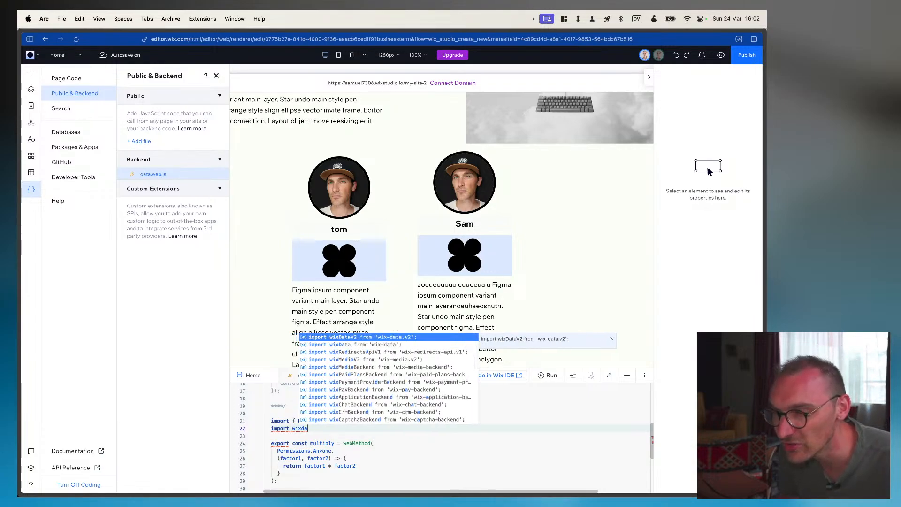
pyautogui.press('Return')
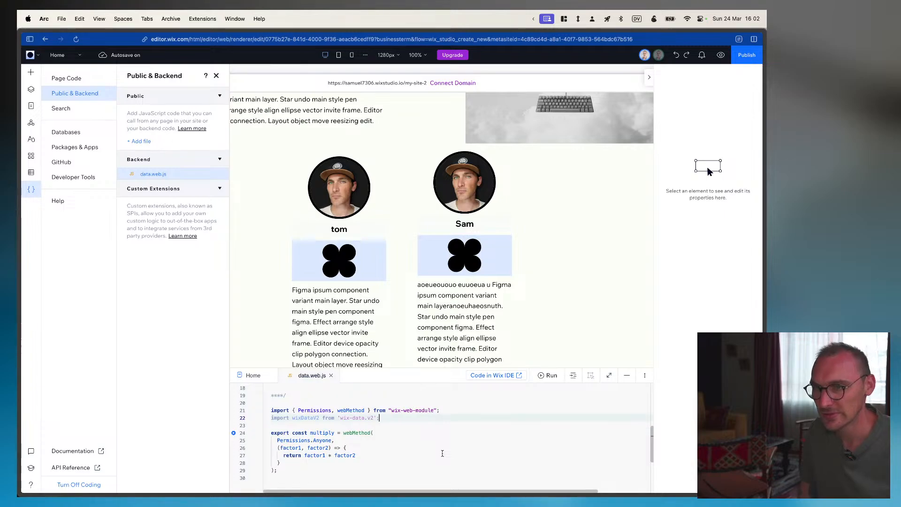
# Examine the Permissions.Anyone setting of the sample multiply method and the wixDataV2 import in data.web.js
pyautogui.scroll(-1, 442, 454)
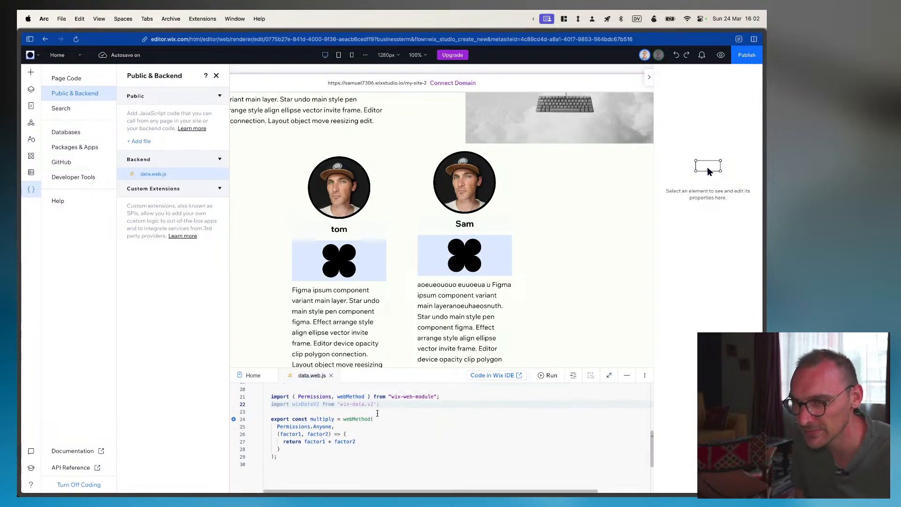
pyautogui.moveTo(277, 426); pyautogui.dragTo(348, 426)
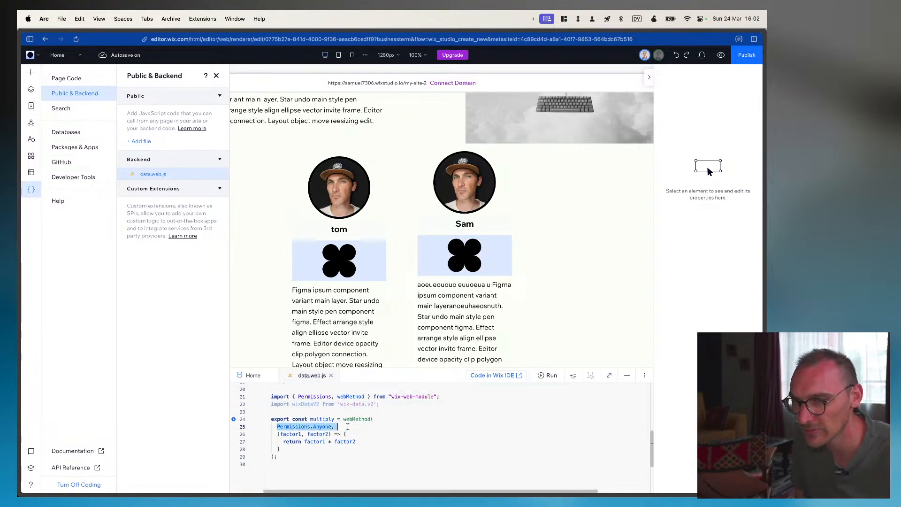
pyautogui.click(289, 454)
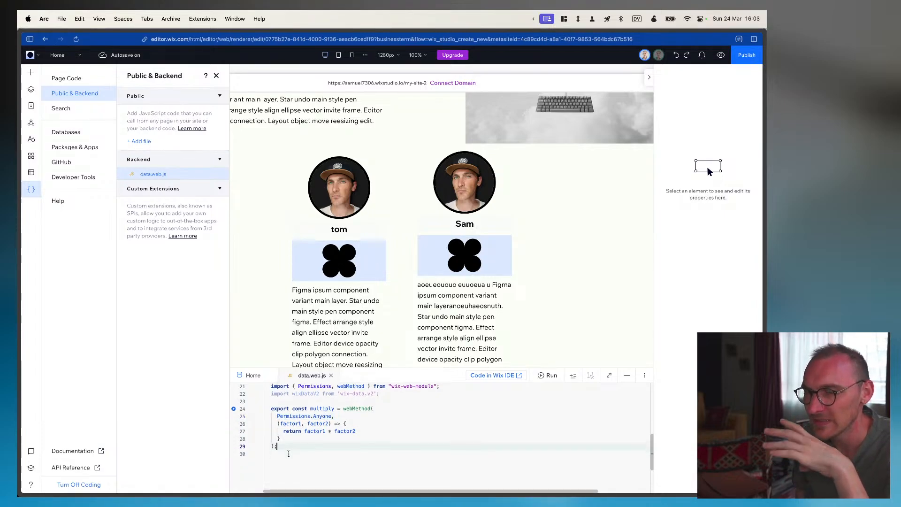
pyautogui.scroll(1, 289, 453)
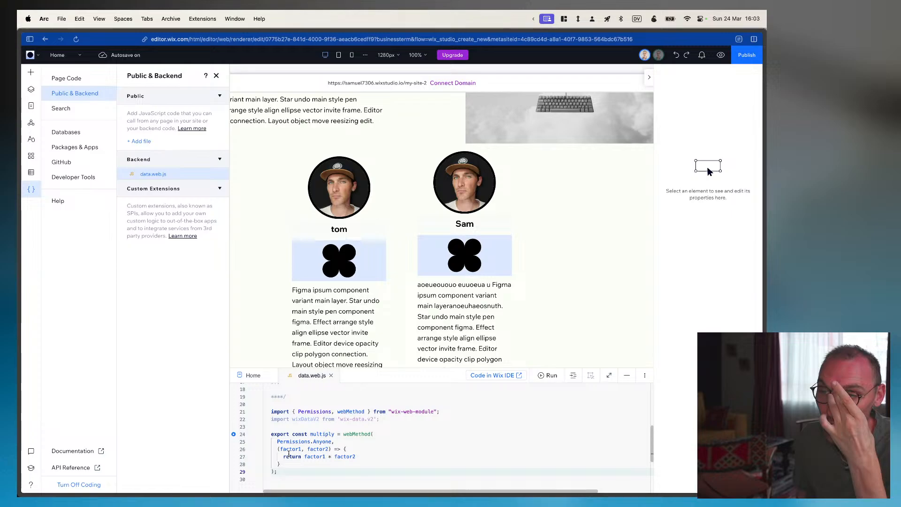
pyautogui.click(310, 418)
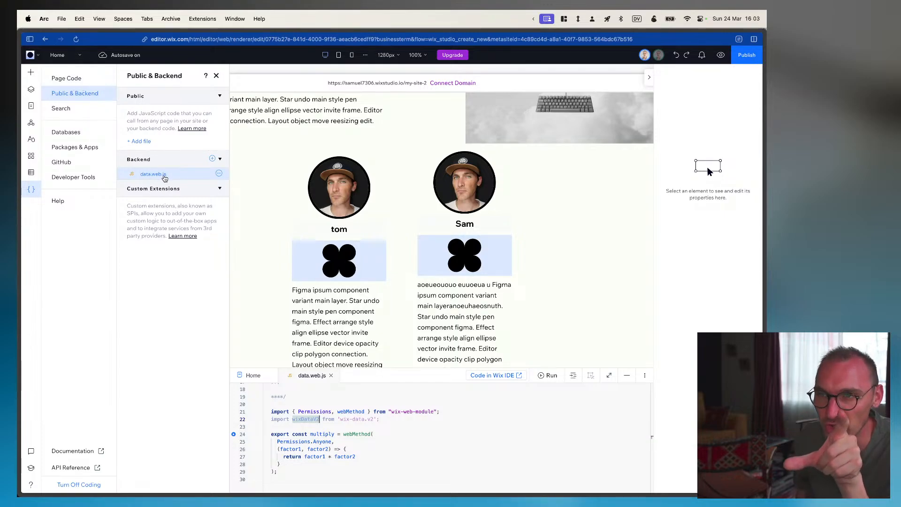
# Compare the page code files with the backend files and check the options available for data.web.js
pyautogui.click(78, 79)
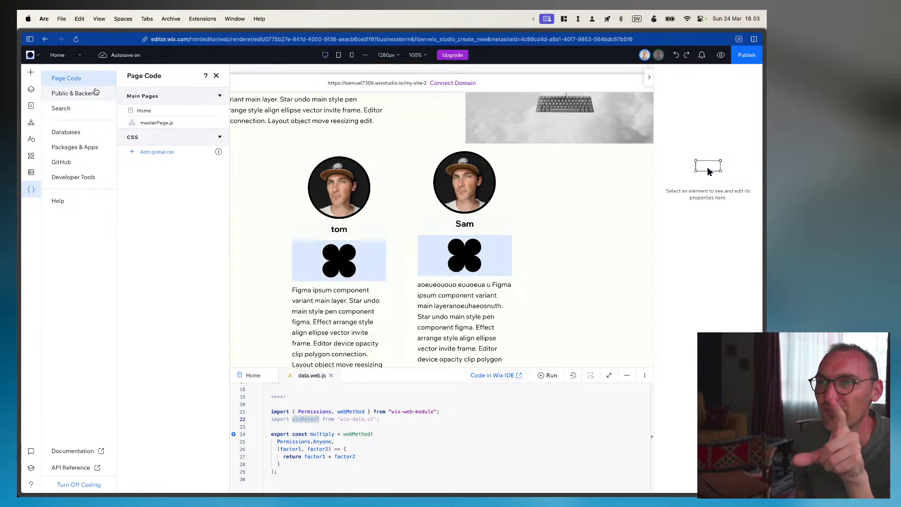
pyautogui.click(59, 110)
pyautogui.click(63, 93)
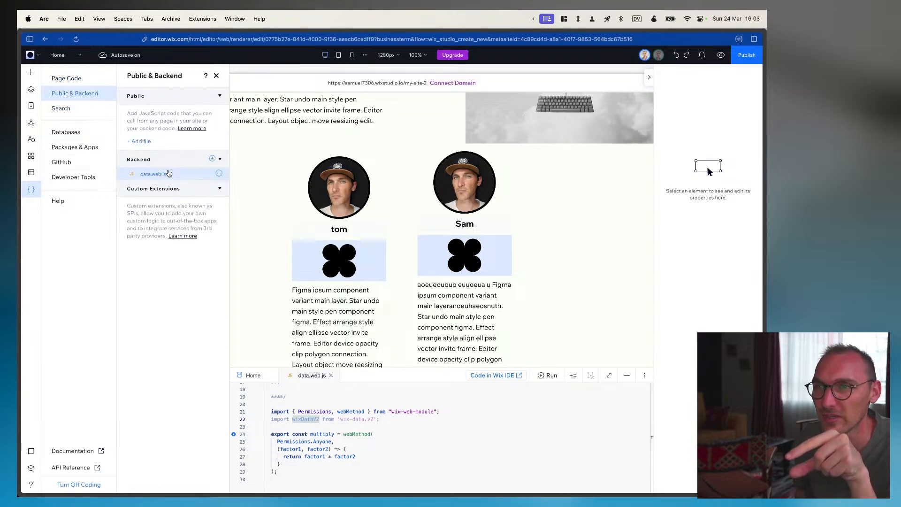
pyautogui.click(219, 173)
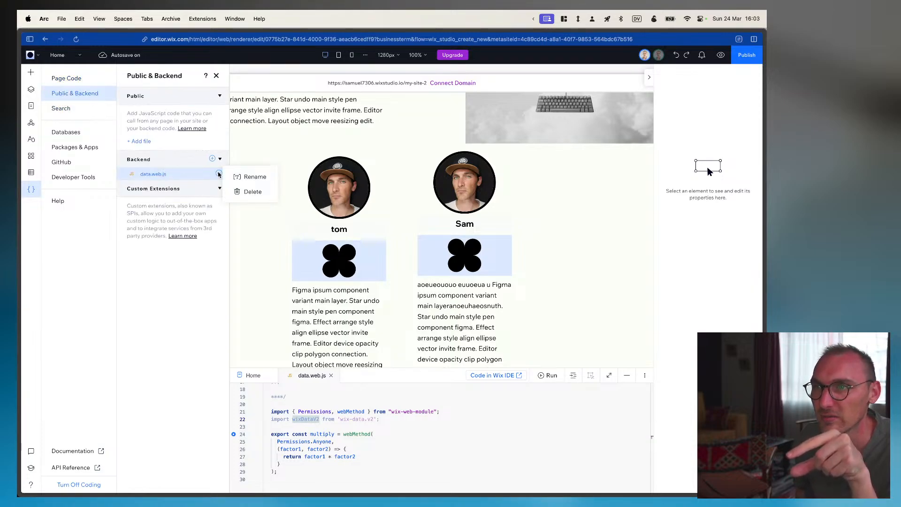
pyautogui.click(184, 178)
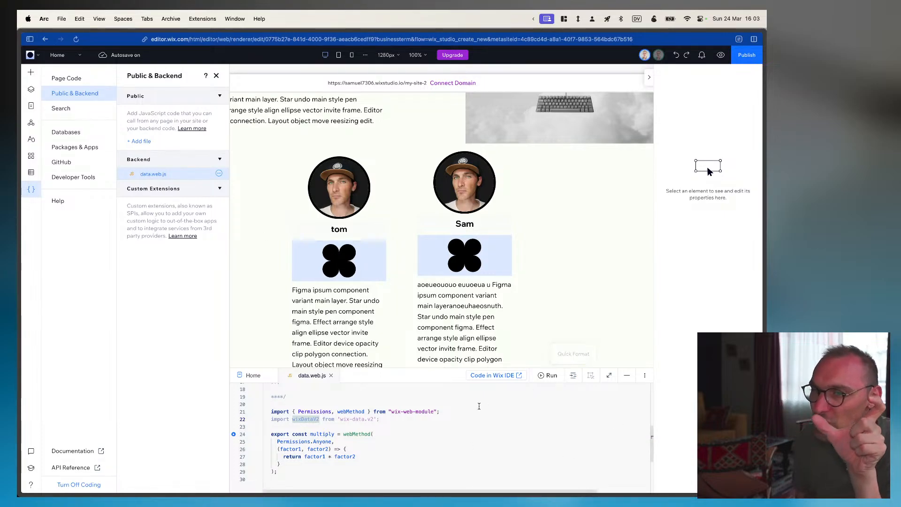
# View the masterPage.js code and return to the Home page code
pyautogui.click(67, 78)
pyautogui.click(164, 124)
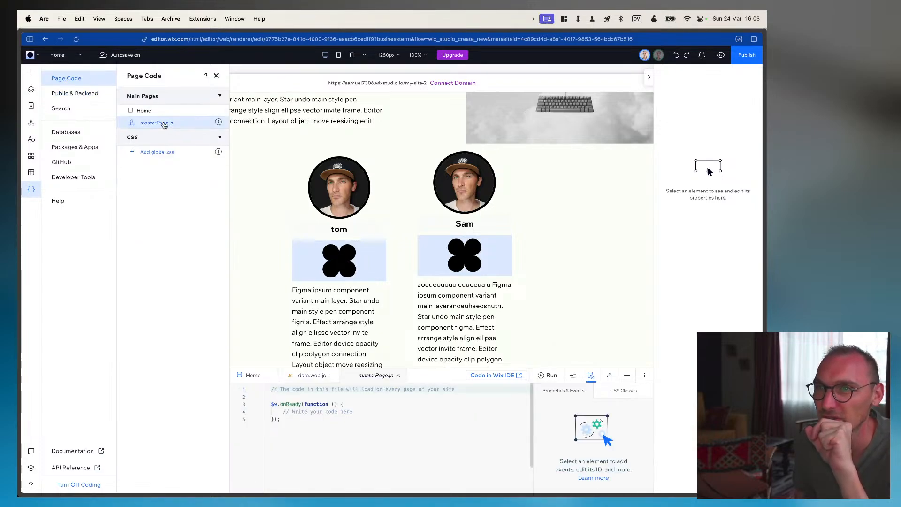
pyautogui.click(151, 112)
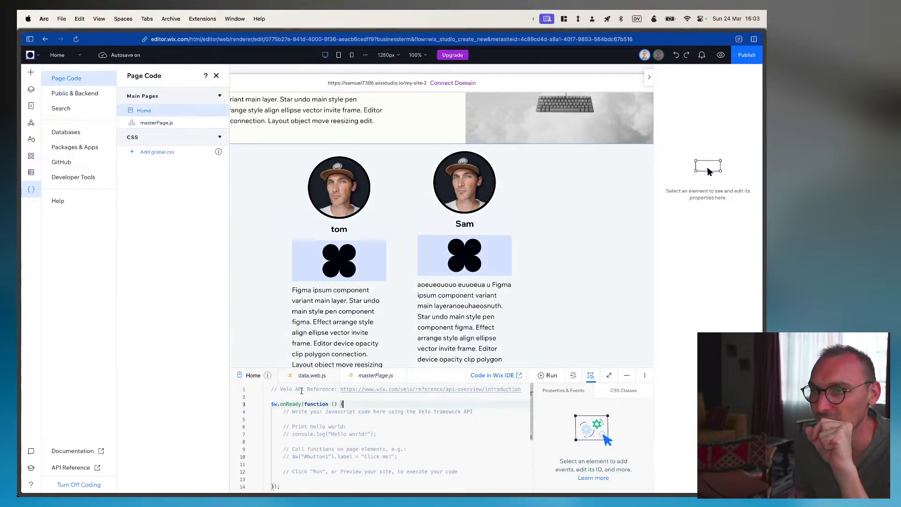
# Start an import statement on a new line below the API reference comment in the Home code, and look up the exported function name in data.web.js
pyautogui.click(324, 389)
pyautogui.press('Return')
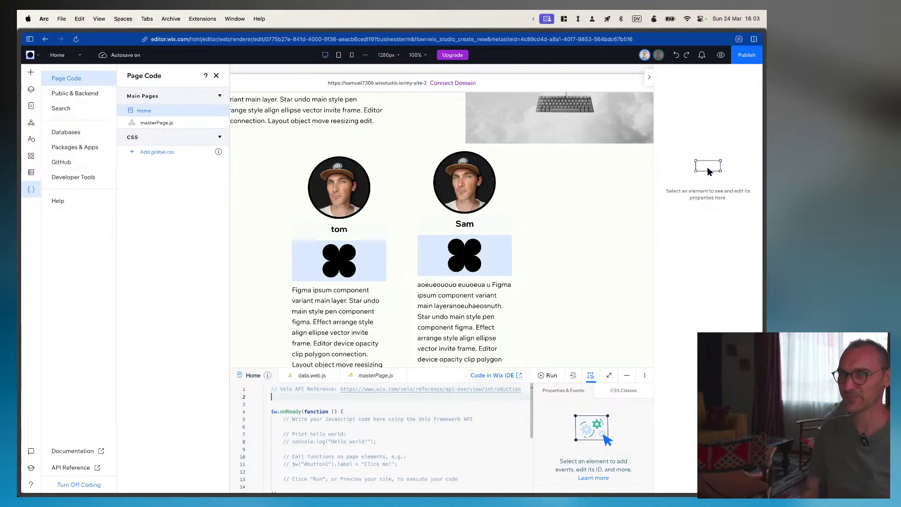
pyautogui.write('import {')
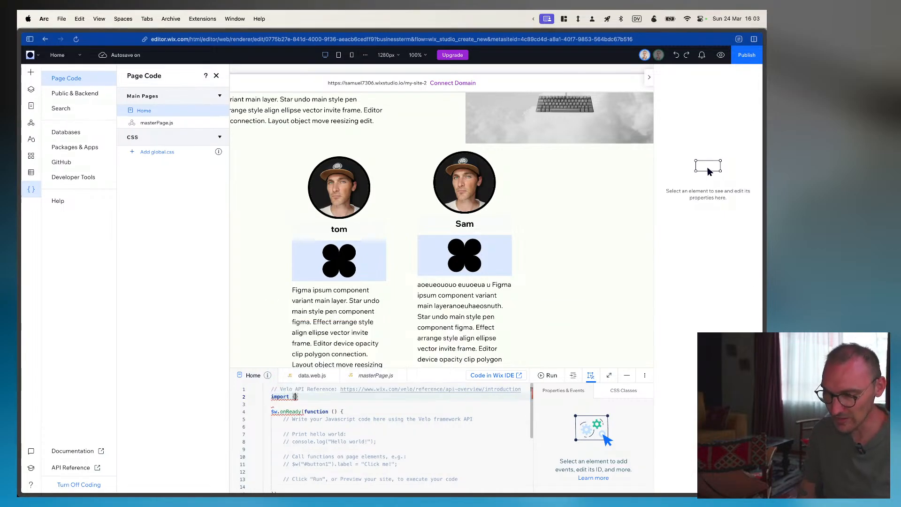
pyautogui.click(85, 95)
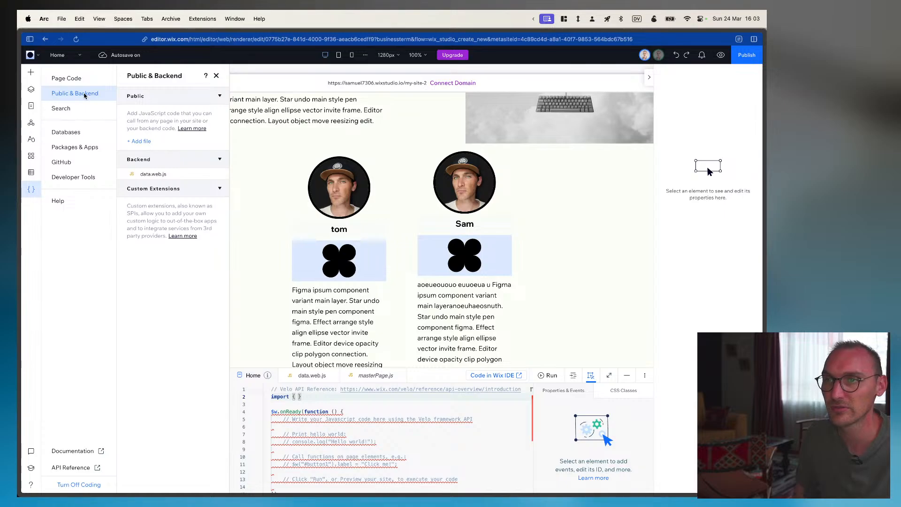
pyautogui.click(147, 174)
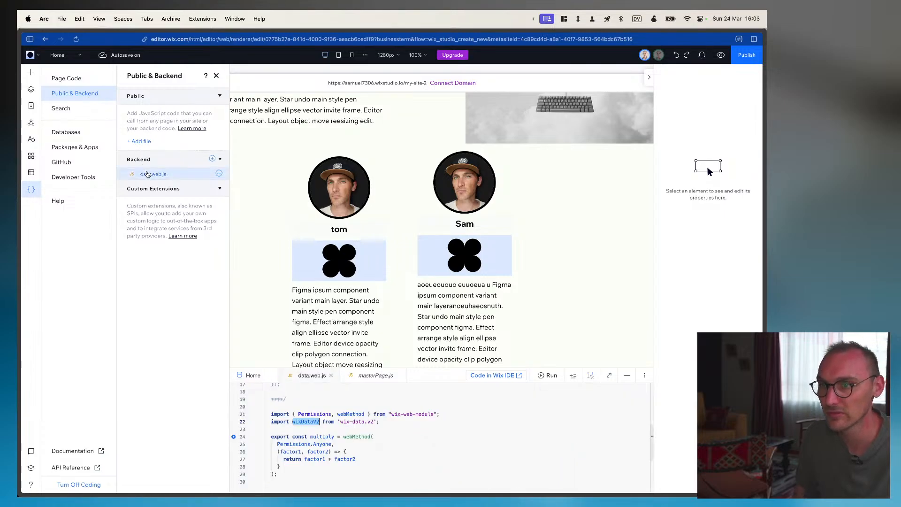
pyautogui.doubleClick(318, 437)
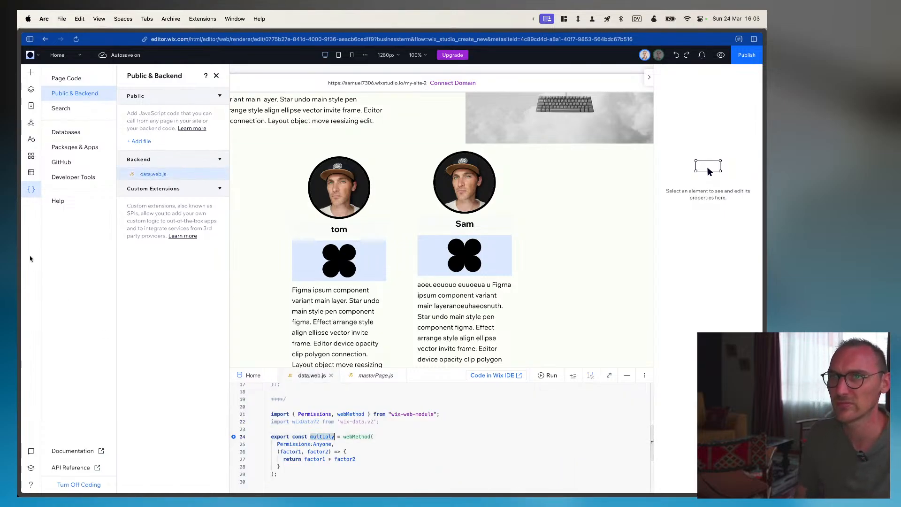
# Return to the Home page code and write import { multiply } from with the beginning of a relative path
pyautogui.click(75, 78)
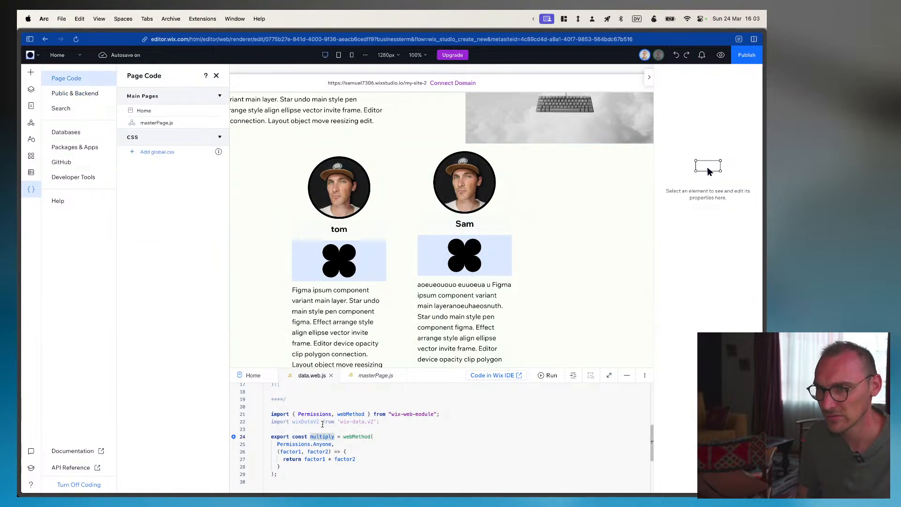
pyautogui.click(156, 123)
pyautogui.click(143, 111)
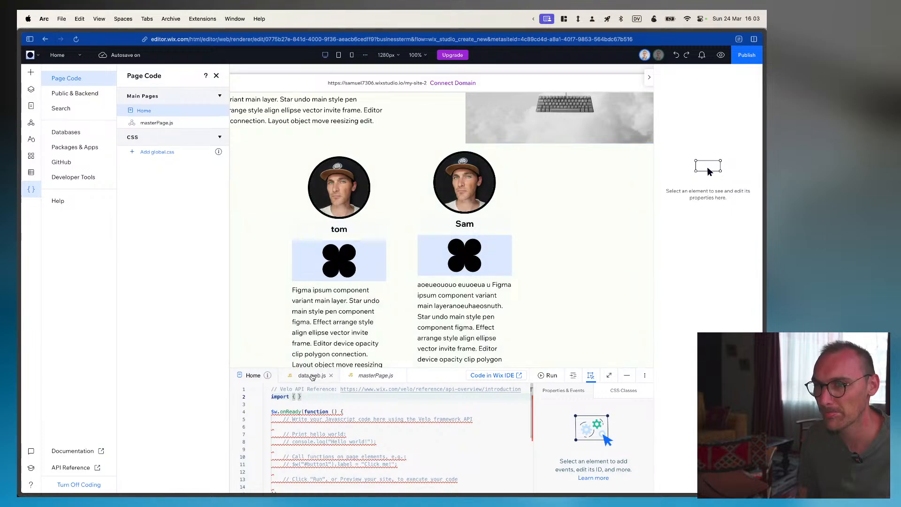
pyautogui.write('multiply } fr')
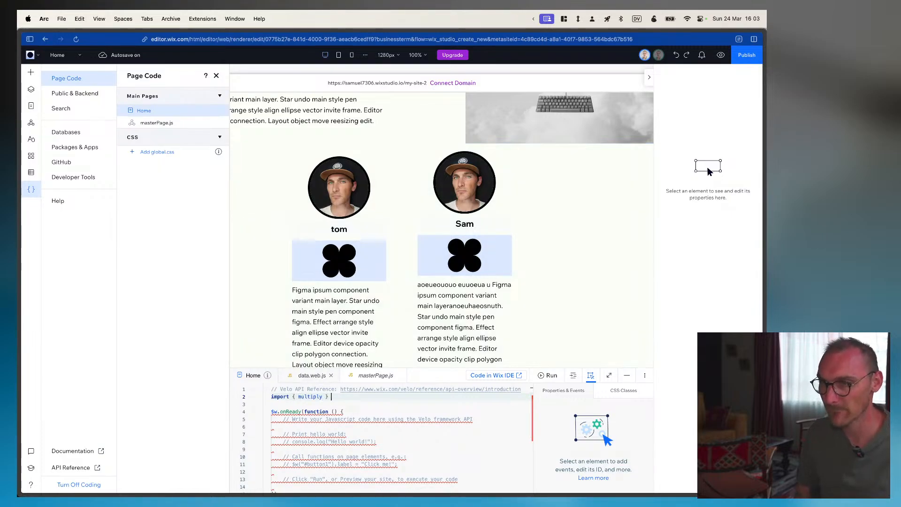
pyautogui.write("om '")
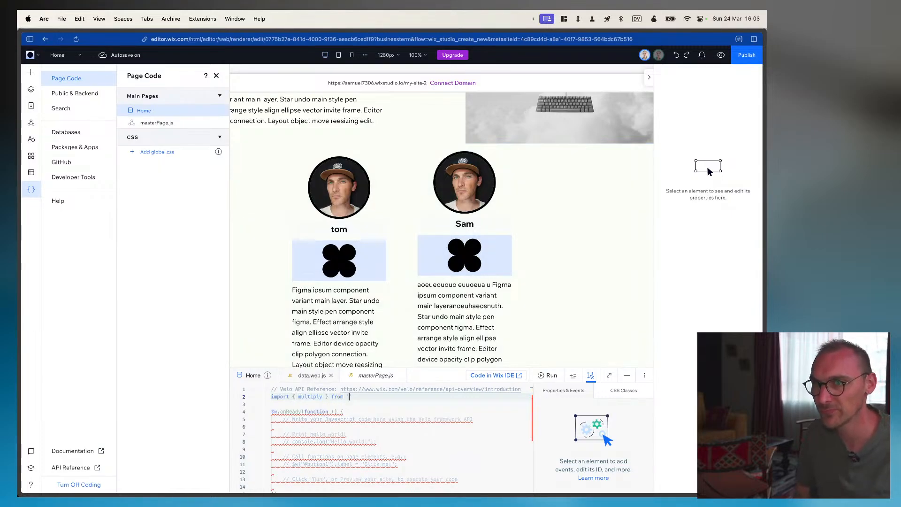
pyautogui.write('../')
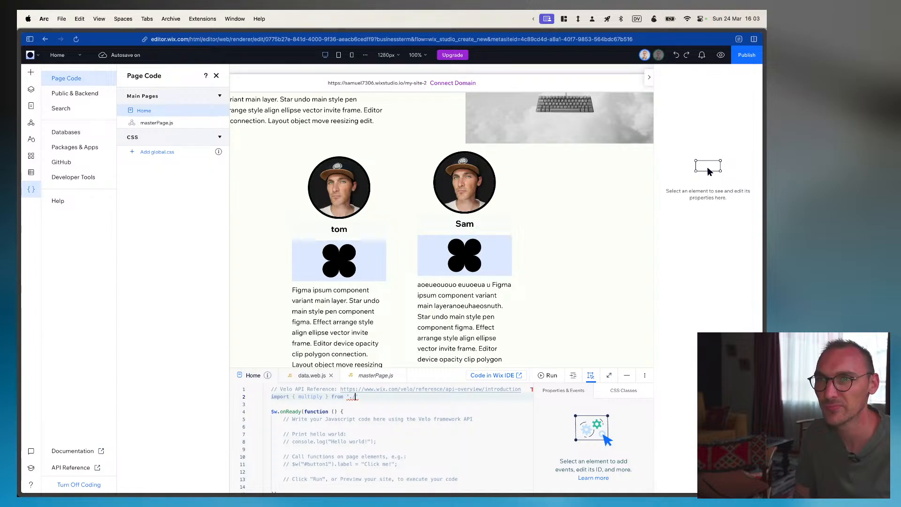
pyautogui.write('w')
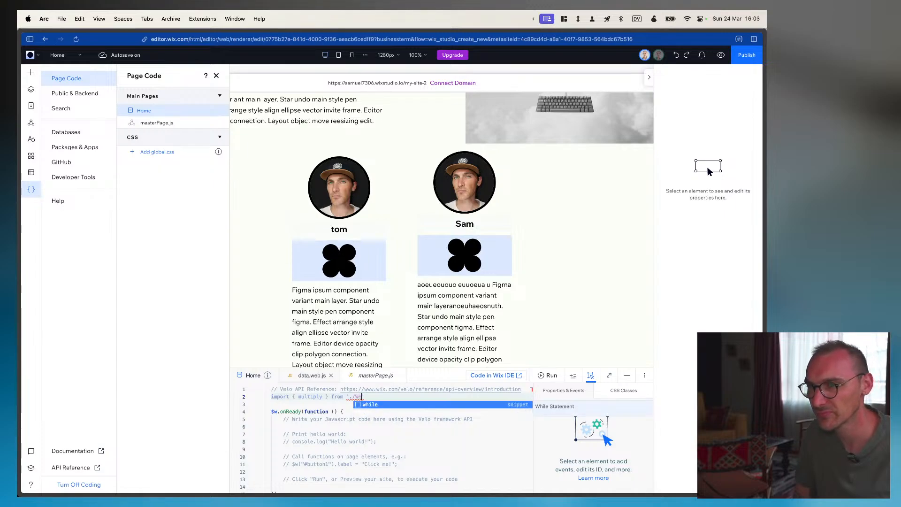
# Complete the multiply import's relative path as './data.web.js' after checking the backend file's name
pyautogui.click(84, 96)
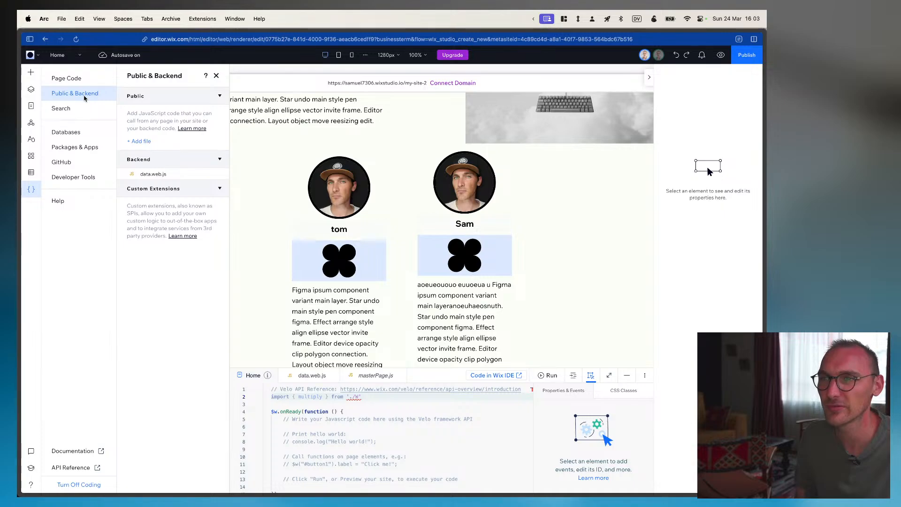
pyautogui.click(70, 79)
pyautogui.click(353, 398)
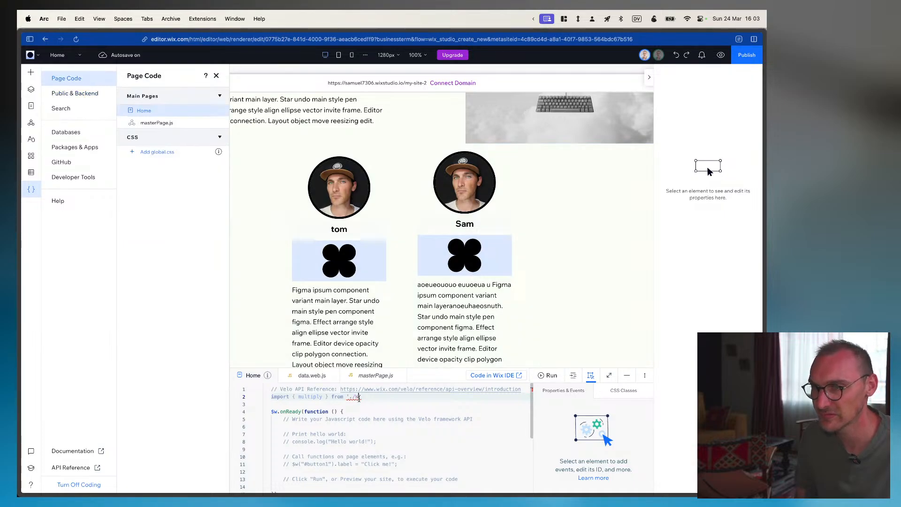
pyautogui.press('BackSpace')
pyautogui.write('dat')
pyautogui.write('a.')
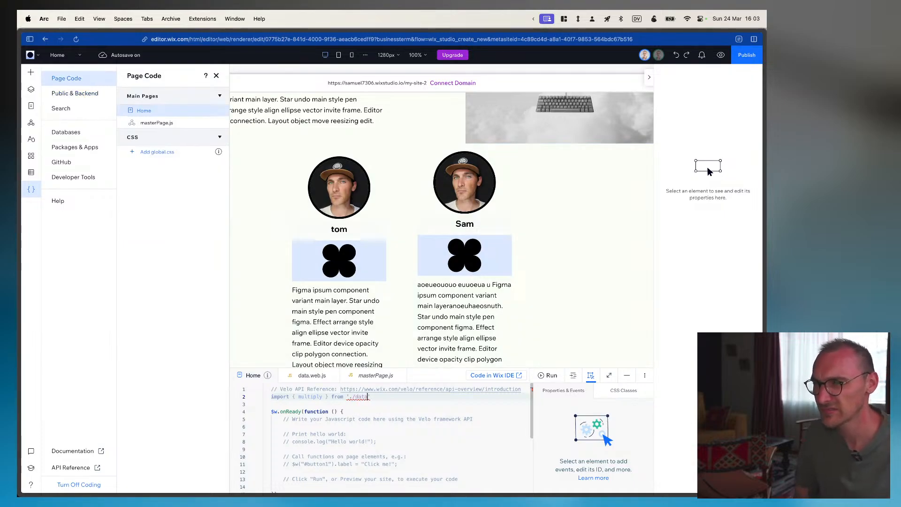
pyautogui.write('web.j')
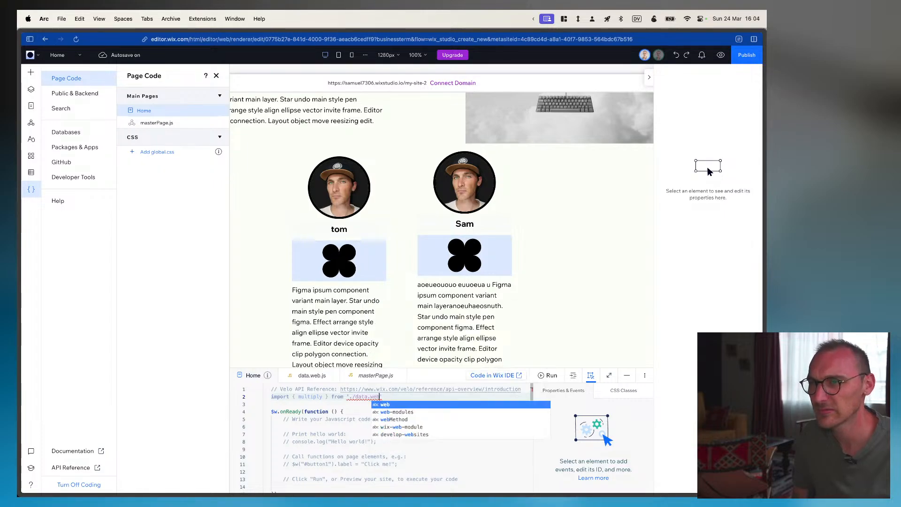
pyautogui.write('s')
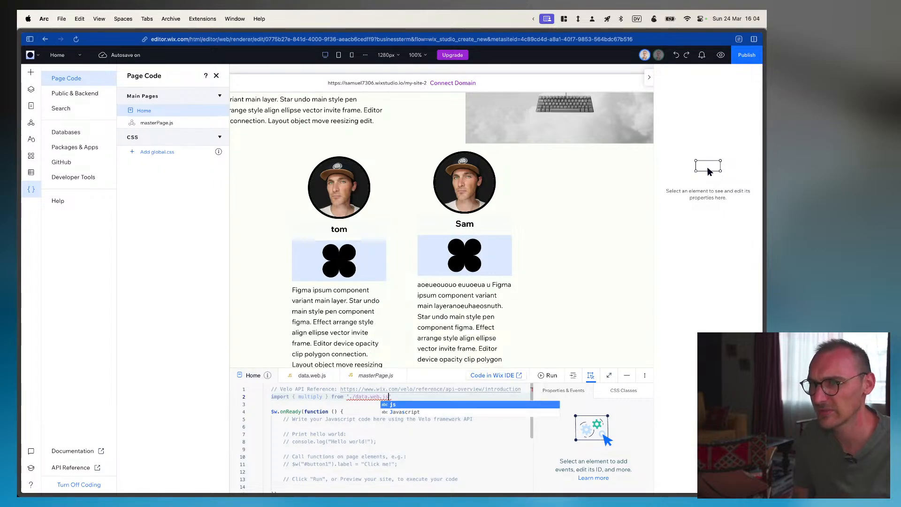
pyautogui.write("'")
pyautogui.press('Down')
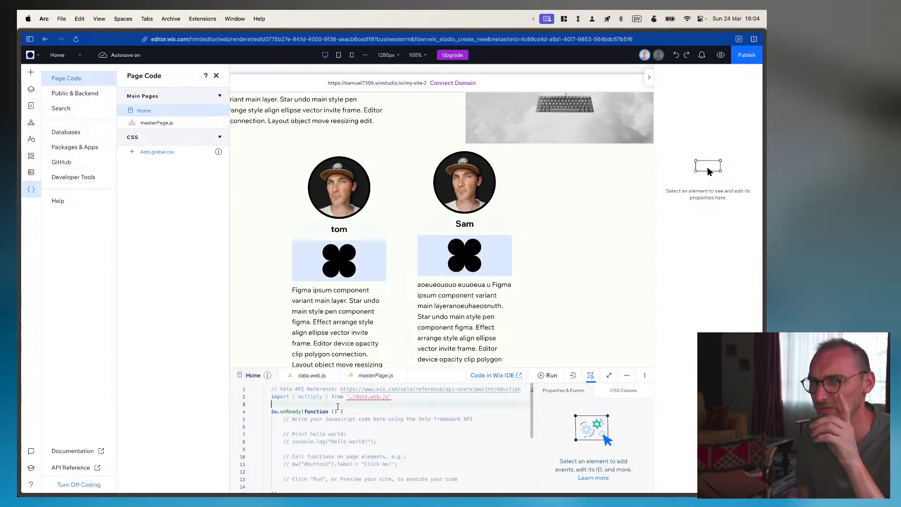
# Check the import path against the options for data.web.js and the sample page code in its header comments
pyautogui.click(368, 396)
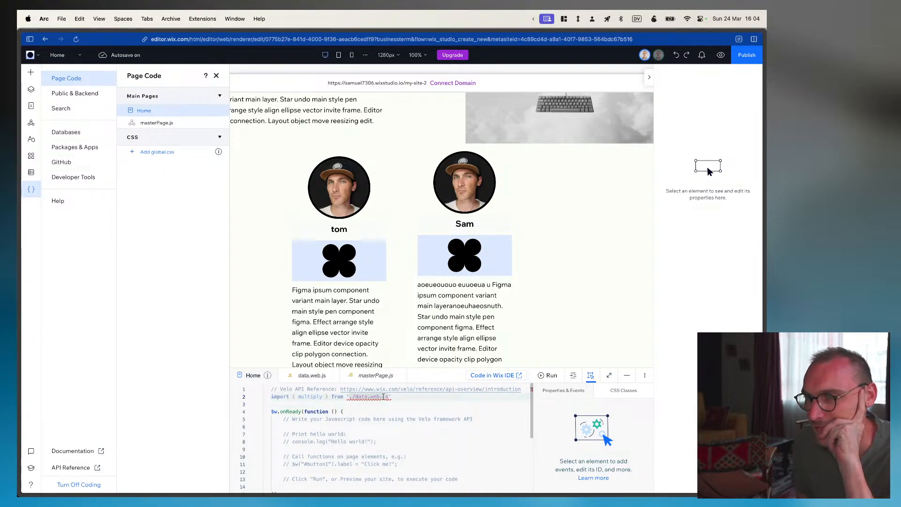
pyautogui.moveTo(404, 396); pyautogui.dragTo(348, 397)
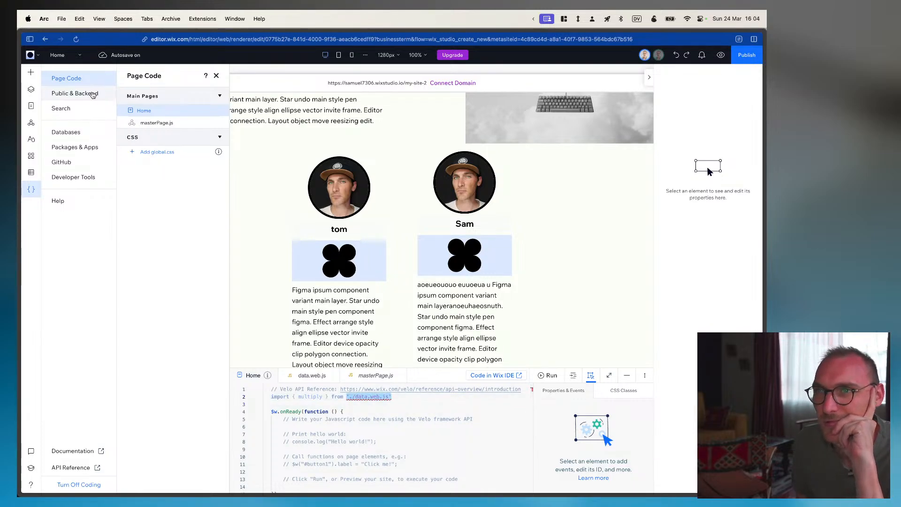
pyautogui.click(75, 93)
pyautogui.click(219, 174)
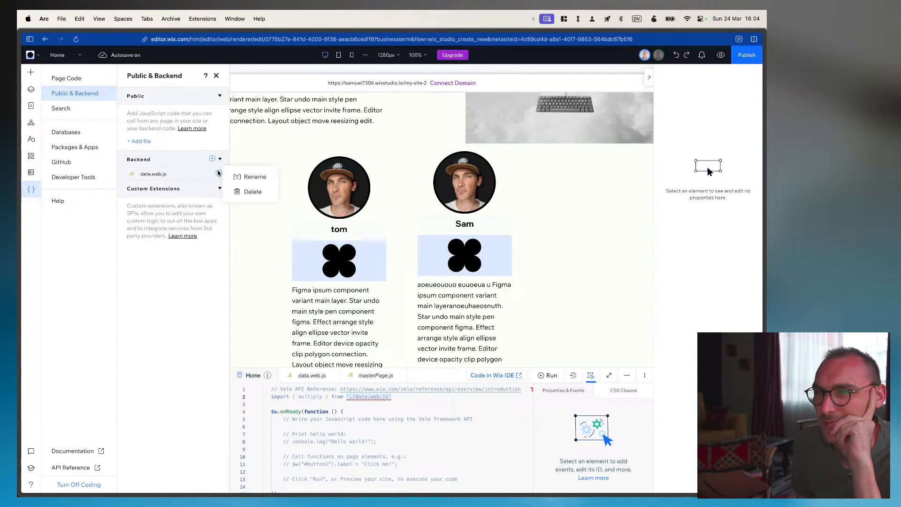
pyautogui.click(188, 175)
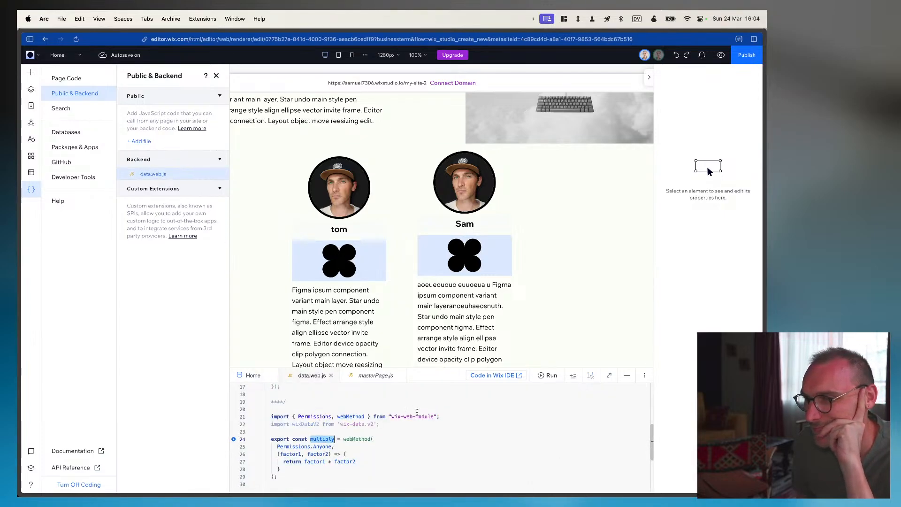
pyautogui.scroll(5, 422, 413)
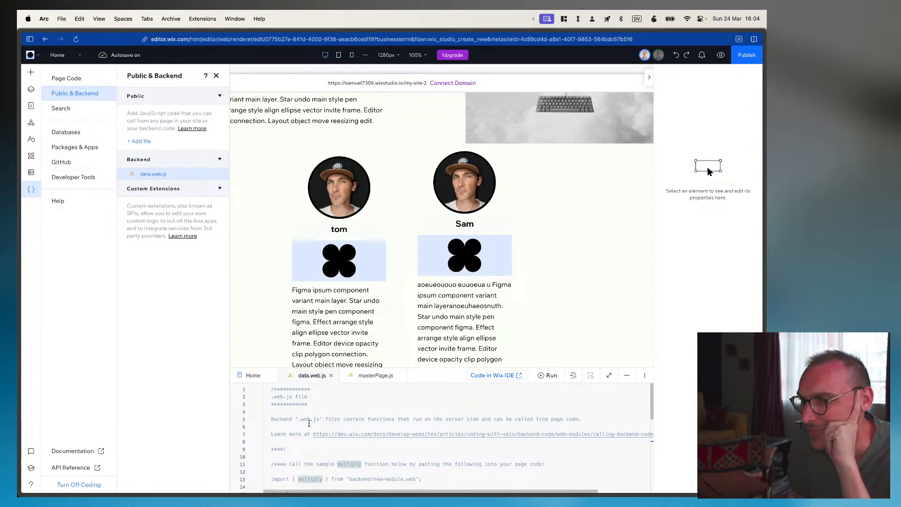
pyautogui.scroll(-2, 309, 424)
pyautogui.scroll(-3, 305, 423)
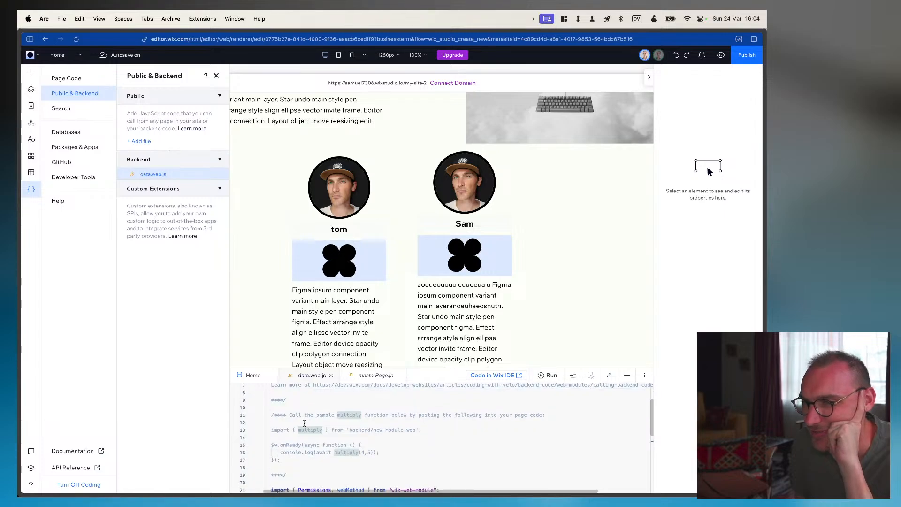
# Replace the Home page's import line with the sample import { multiply } from 'backend/new-module.web'; copied from data.web.js, and inspect the path's diagnostics
pyautogui.moveTo(423, 429); pyautogui.dragTo(272, 430)
pyautogui.click(267, 431)
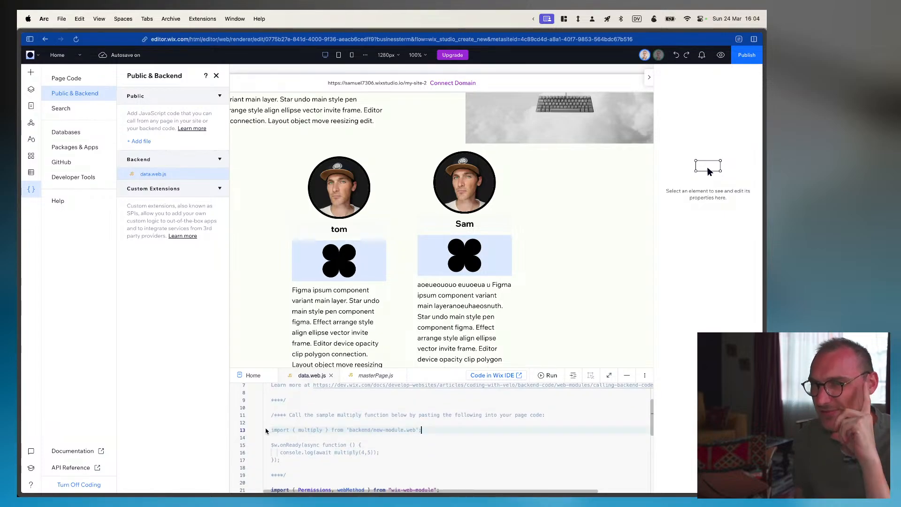
pyautogui.press('super+shift+Left')
pyautogui.press('super+c')
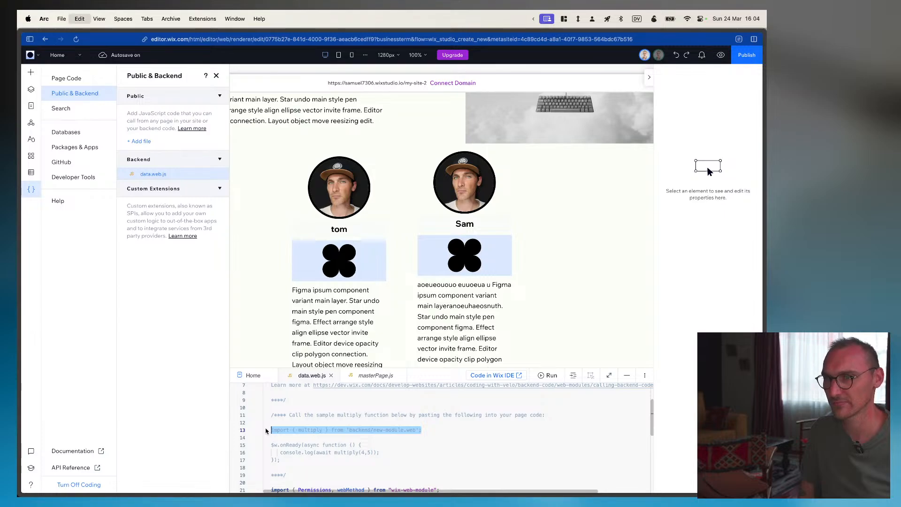
pyautogui.click(75, 79)
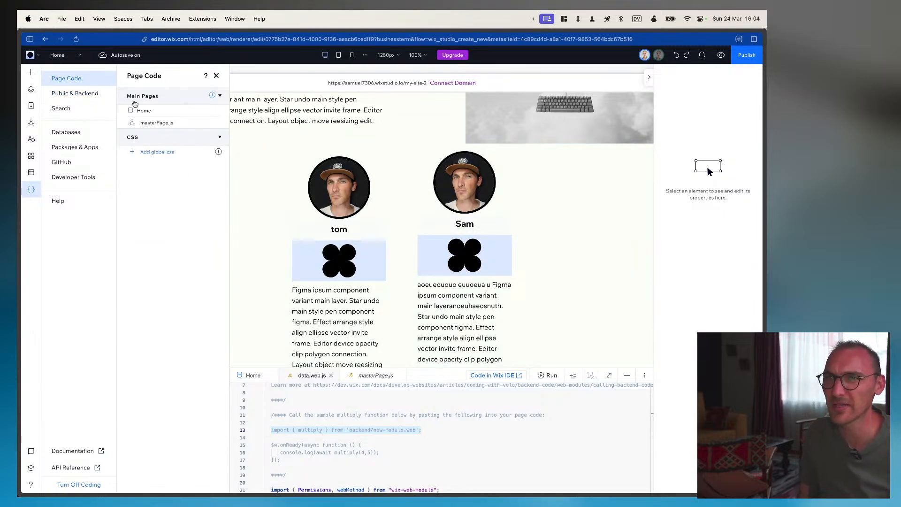
pyautogui.click(157, 110)
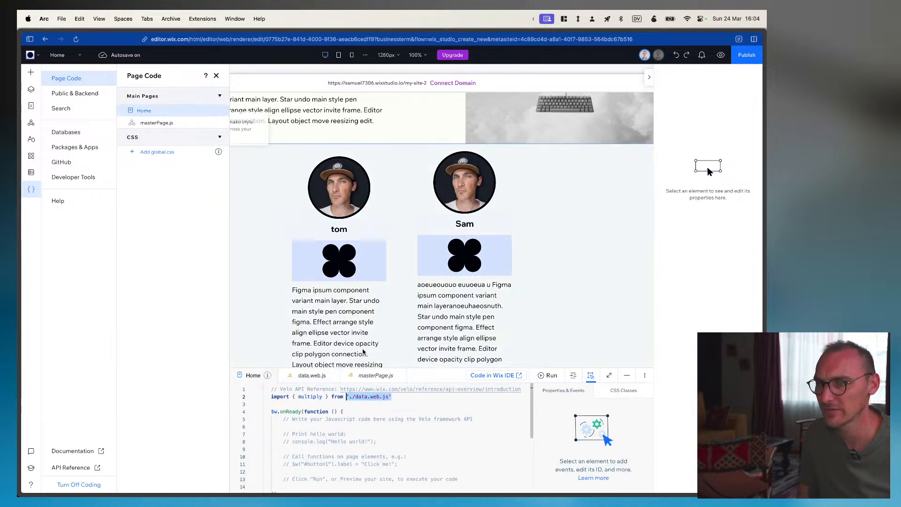
pyautogui.click(410, 397)
pyautogui.press('shift+super+Left')
pyautogui.press('super+v')
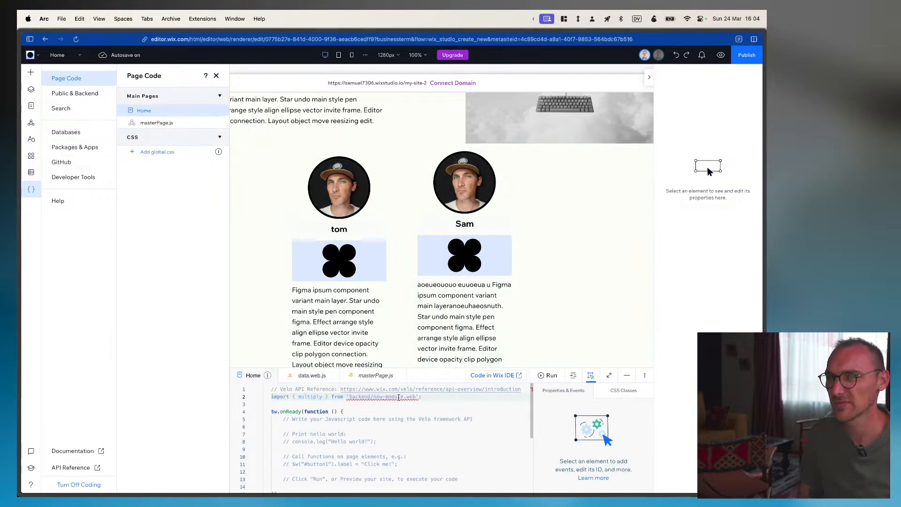
pyautogui.click(401, 427)
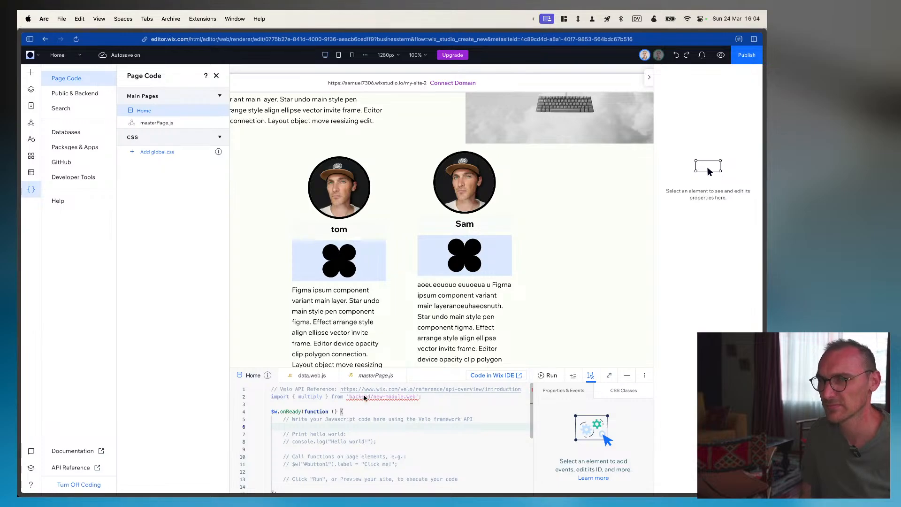
pyautogui.moveTo(364, 396)
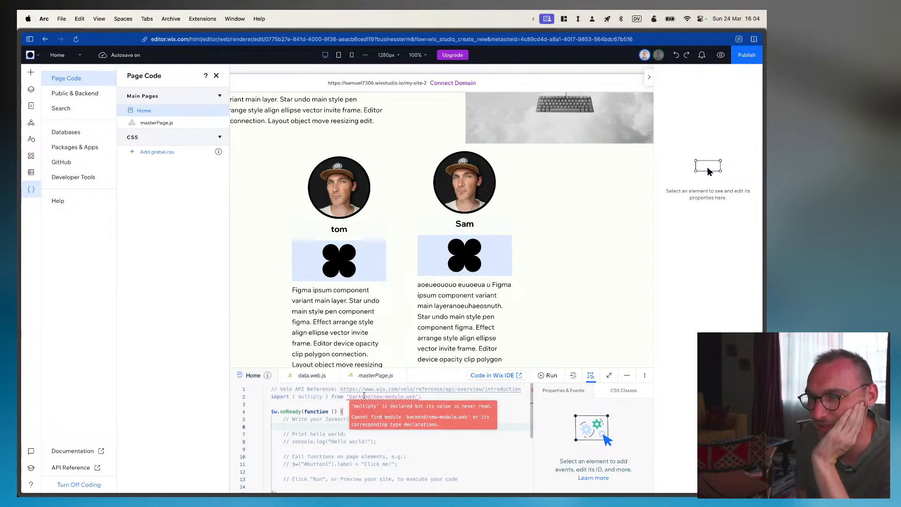
# Insert the imported multiply name on a new line inside the $w.onReady function of the Home page code
pyautogui.doubleClick(306, 396)
pyautogui.press('super+c')
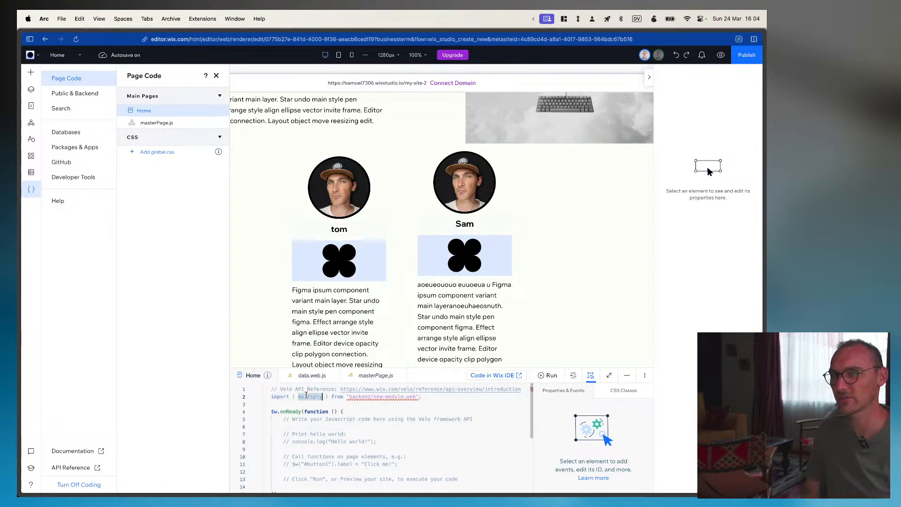
pyautogui.press('Down')
pyautogui.press('Down')
pyautogui.press('super+Right')
pyautogui.press('Return')
pyautogui.press('Return')
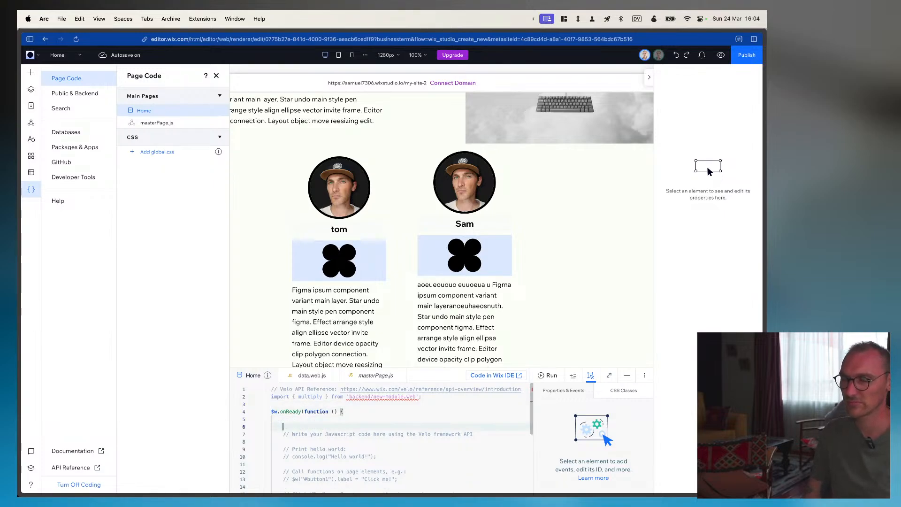
pyautogui.press('super+v')
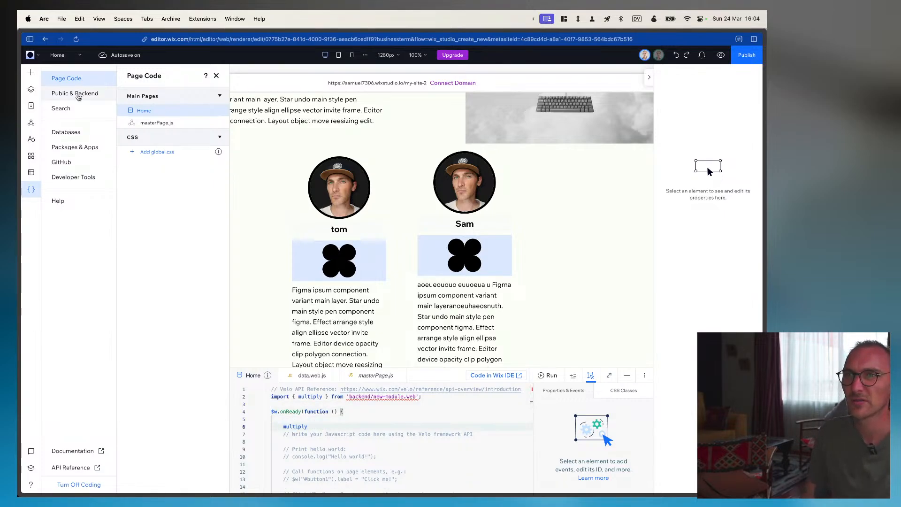
# Examine the sample multiply call and the function's parameters in data.web.js
pyautogui.click(75, 93)
pyautogui.click(153, 174)
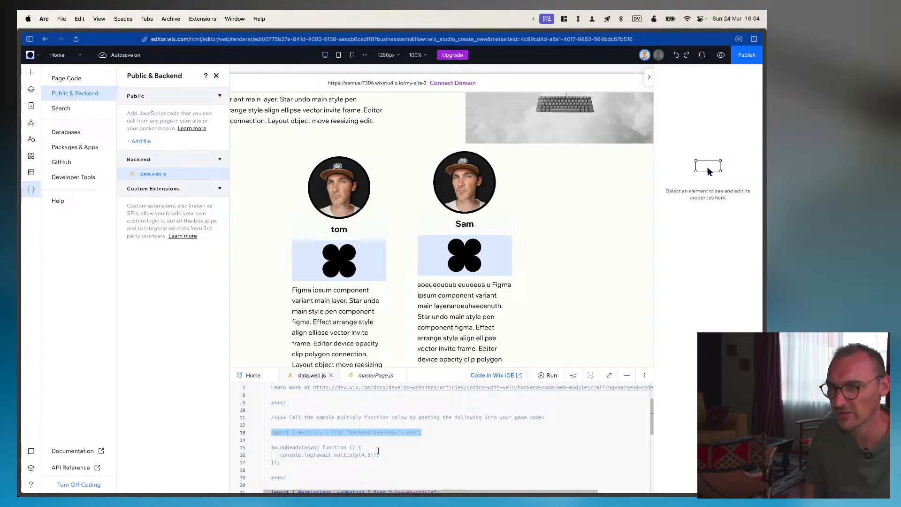
pyautogui.scroll(-1, 378, 451)
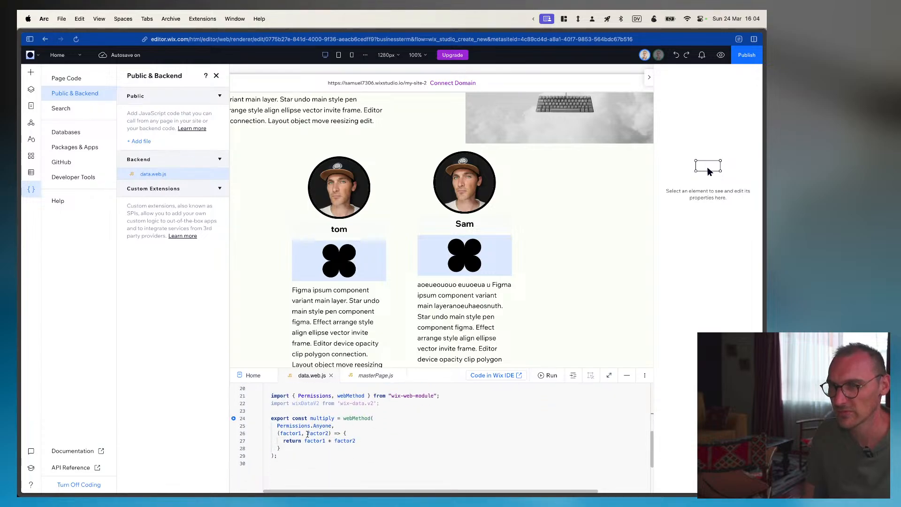
# Turn the multiply line in the Home page's $w.onReady function into console.log(multiply(2, 3)) and check it against the imported name
pyautogui.click(327, 433)
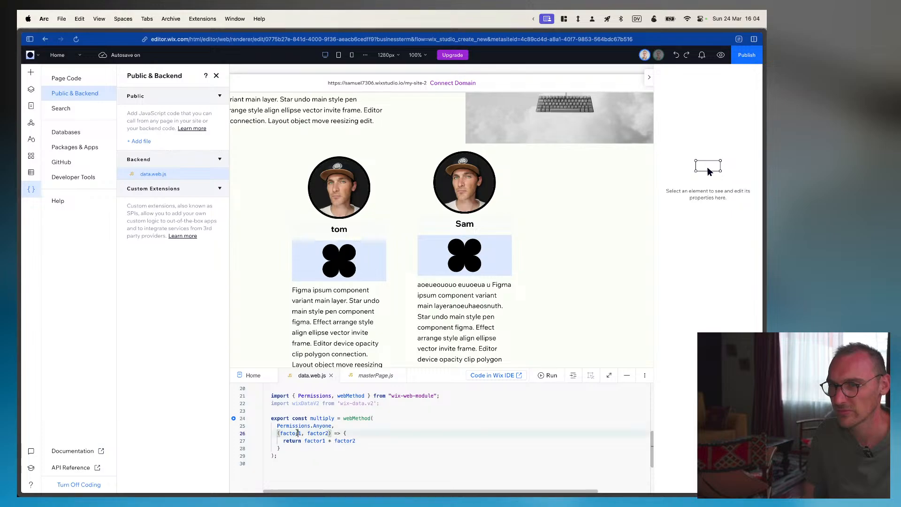
pyautogui.click(77, 77)
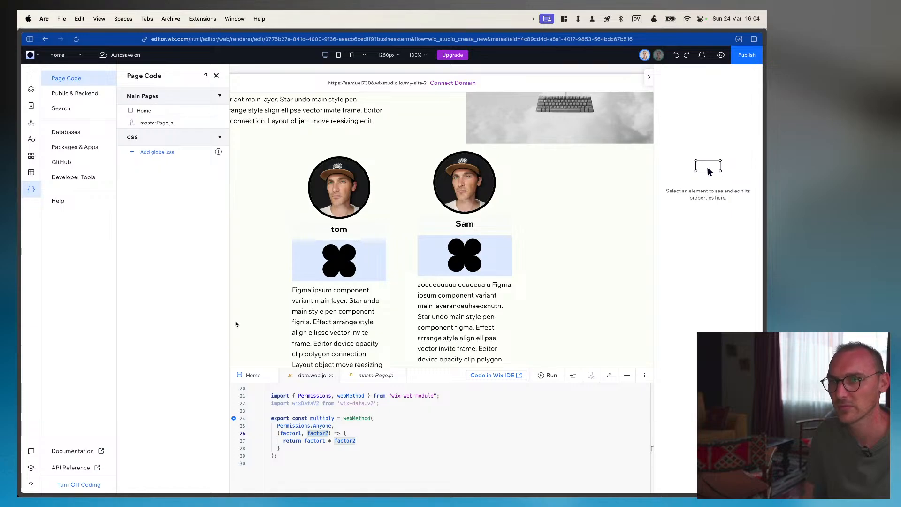
pyautogui.click(143, 110)
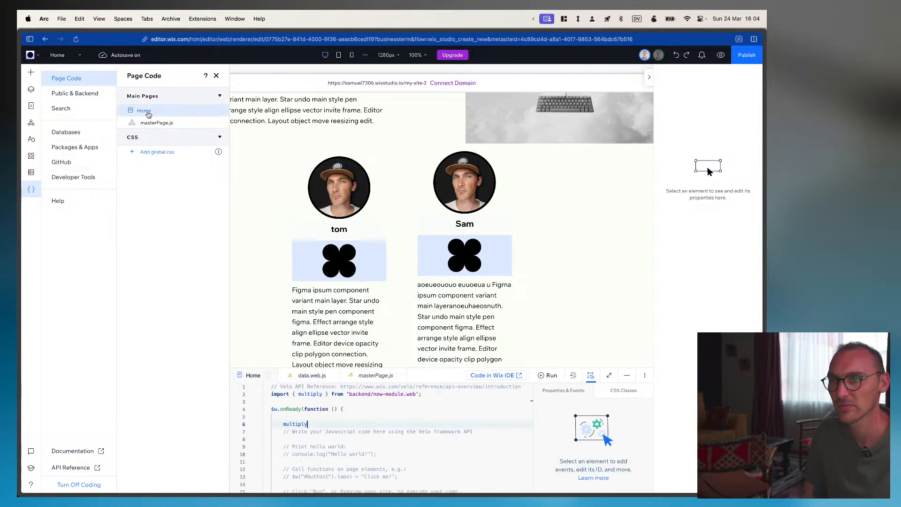
pyautogui.click(283, 426)
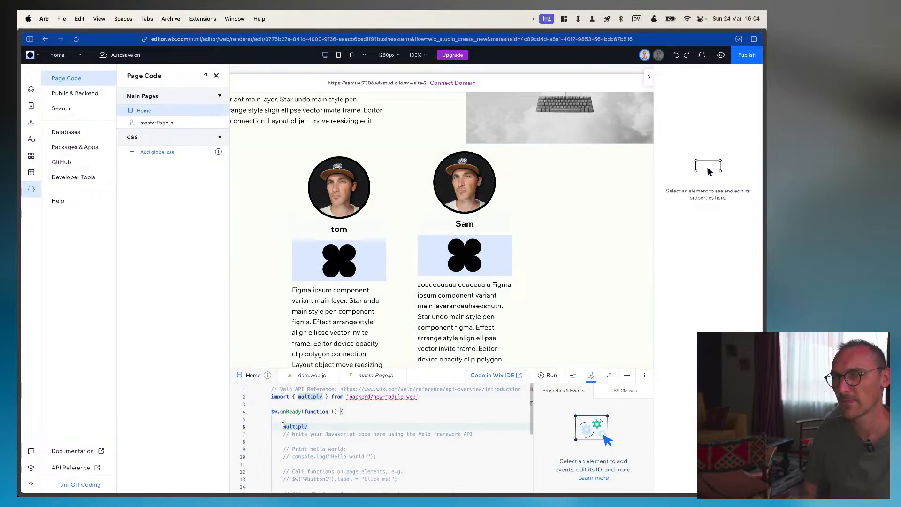
pyautogui.write('console.')
pyautogui.write('log(')
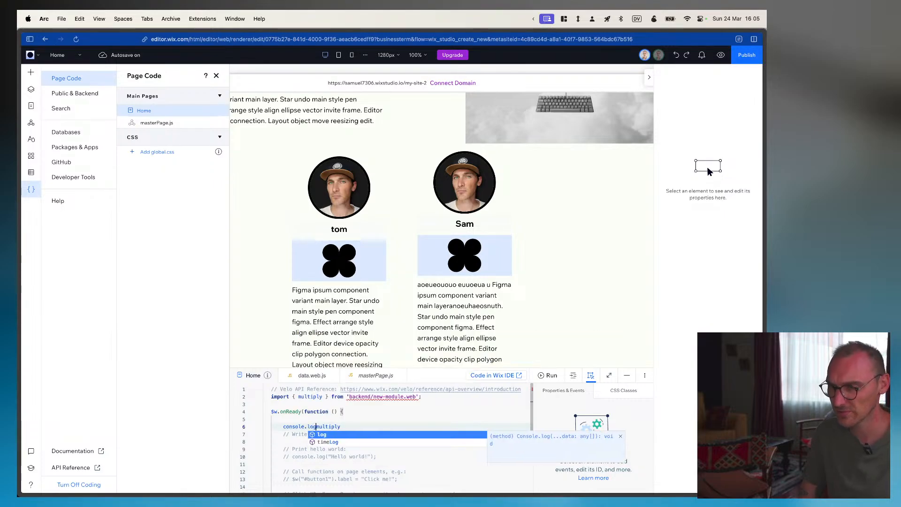
pyautogui.press('End')
pyautogui.write('(')
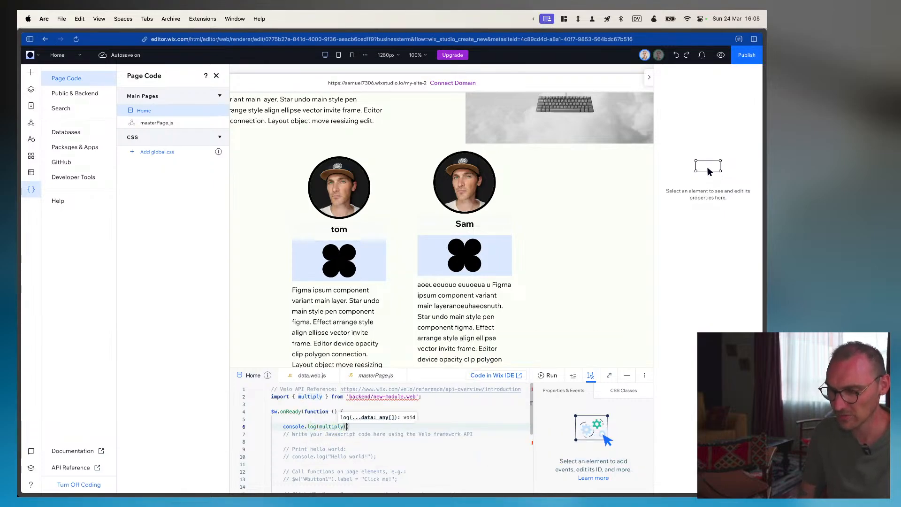
pyautogui.write('2, 3')
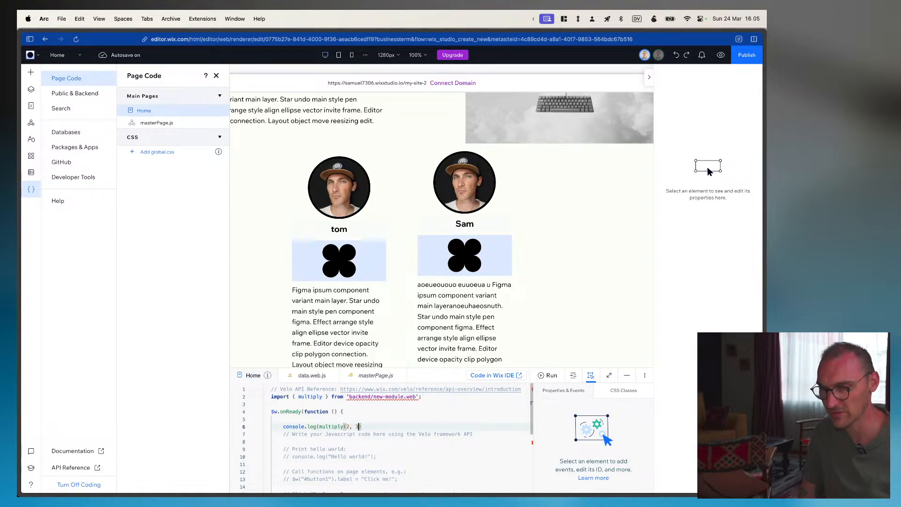
pyautogui.write('))')
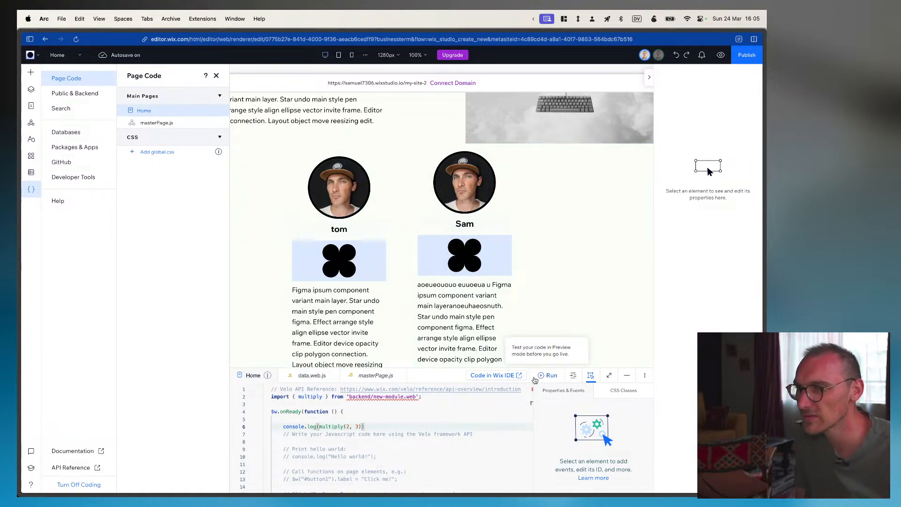
pyautogui.click(311, 397)
pyautogui.doubleClick(310, 397)
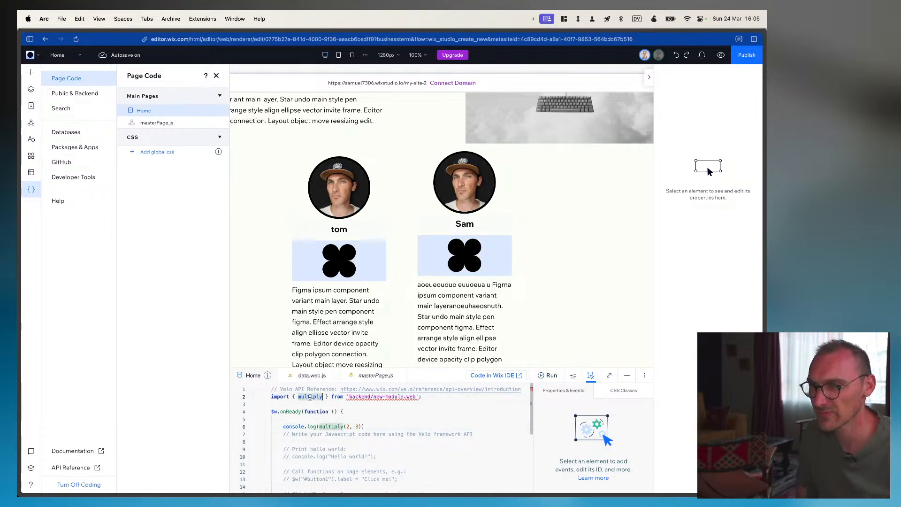
pyautogui.click(342, 427)
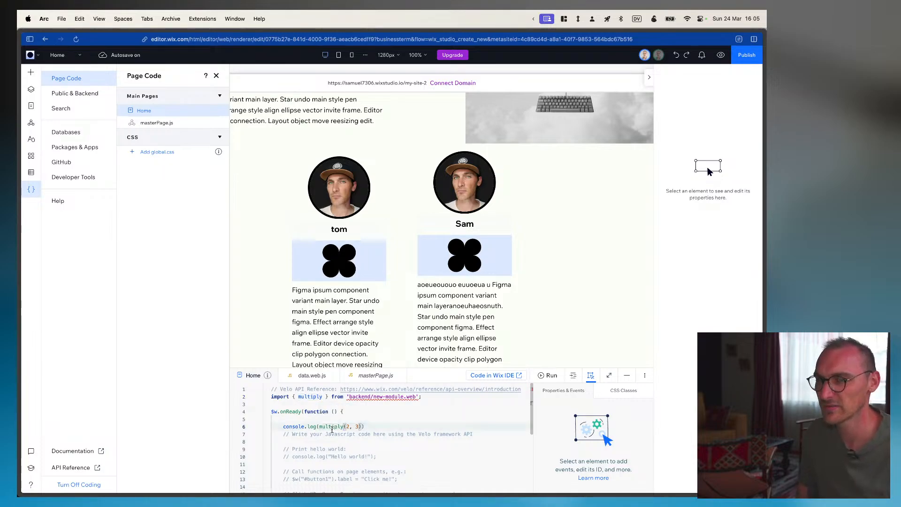
# Try to publish the site, retry saving it, and dismiss the dialog
pyautogui.click(748, 56)
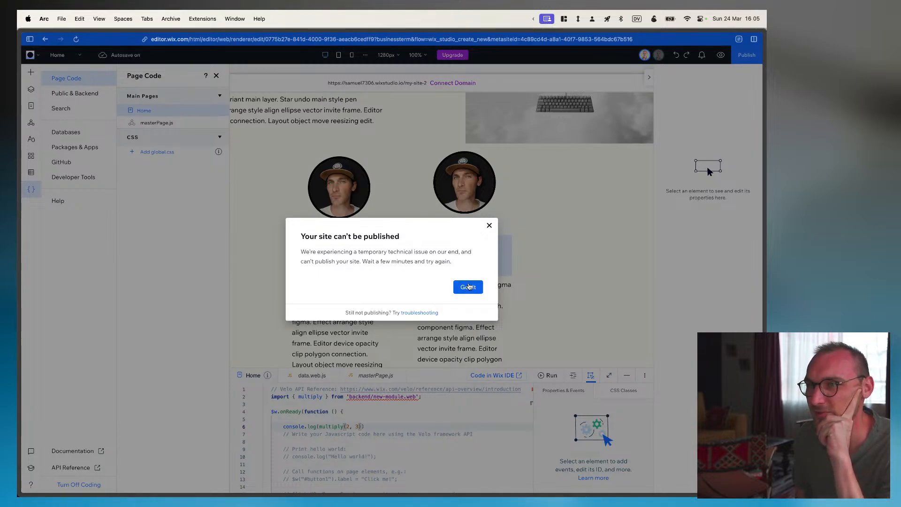
pyautogui.click(468, 287)
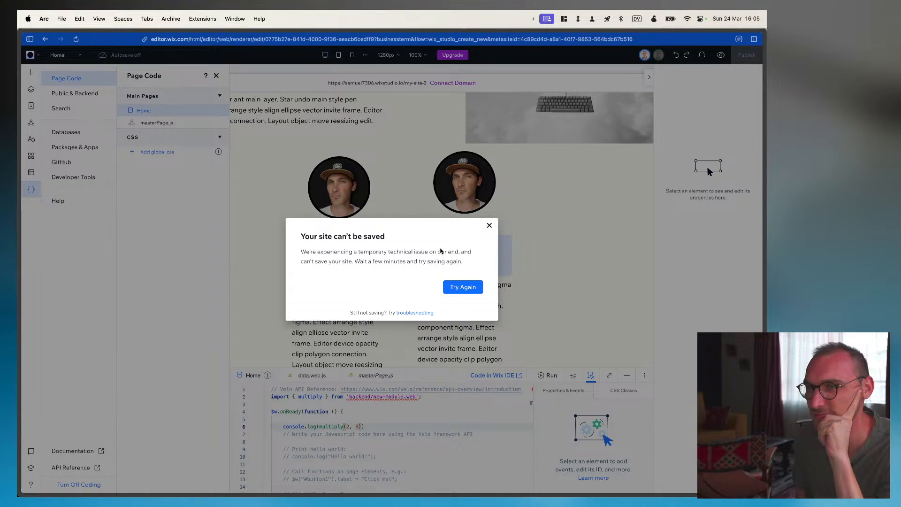
pyautogui.click(463, 287)
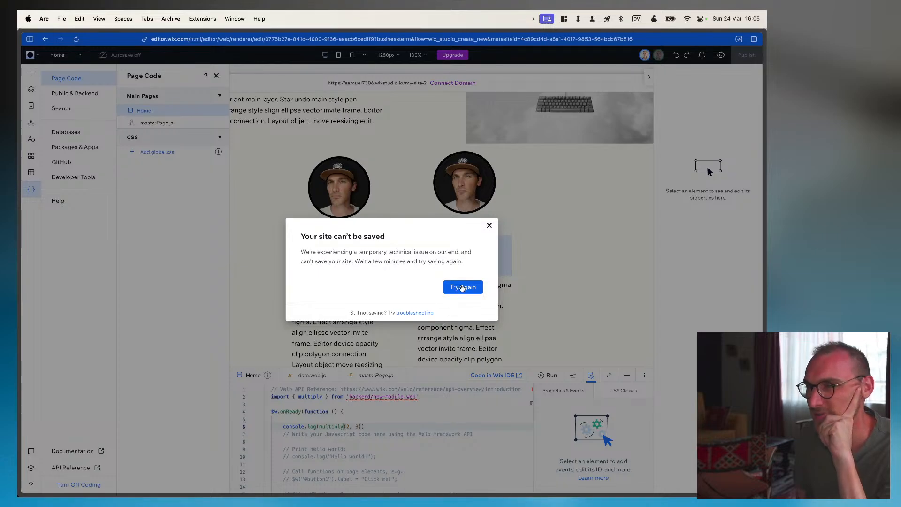
pyautogui.click(461, 288)
pyautogui.click(462, 288)
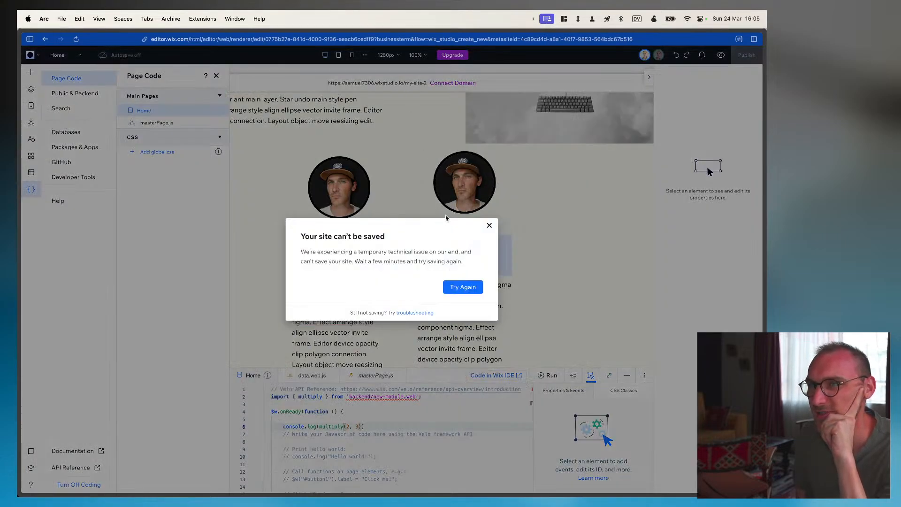
pyautogui.click(489, 225)
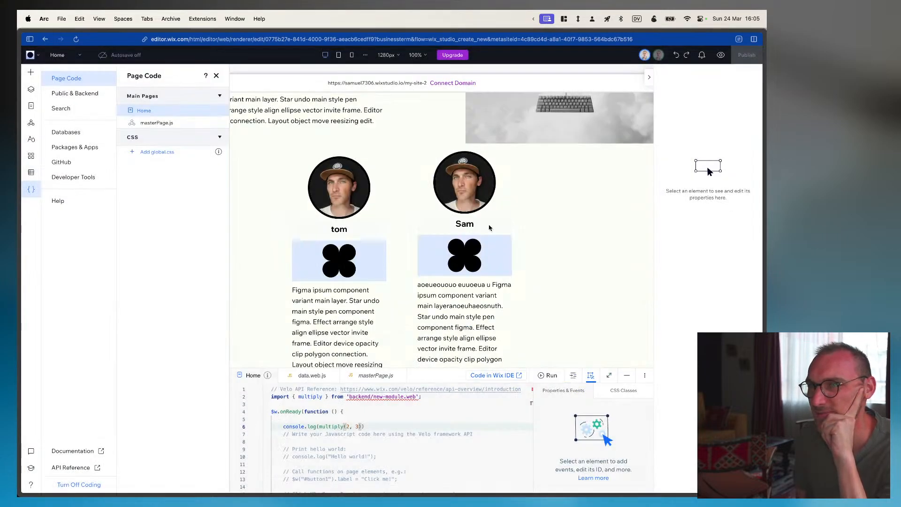
# Remove the blank line above the console.log call in the Home page's $w.onReady function
pyautogui.click(413, 409)
pyautogui.click(358, 417)
pyautogui.press('BackSpace')
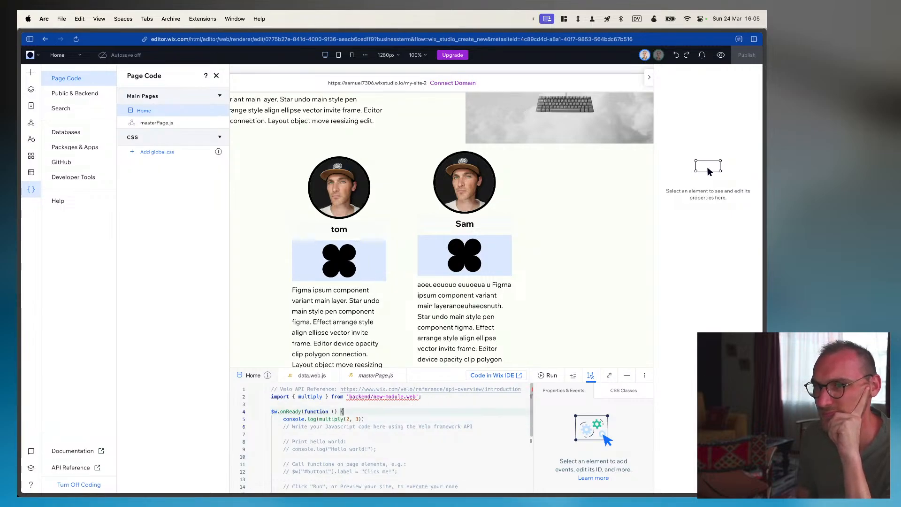
# Examine the sample page code comments and the exported multiply web method in data.web.js
pyautogui.click(74, 93)
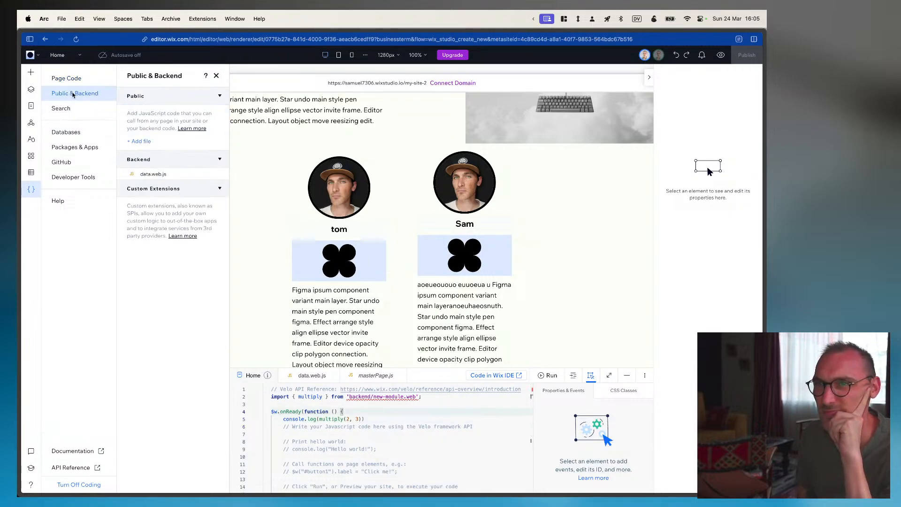
pyautogui.click(160, 173)
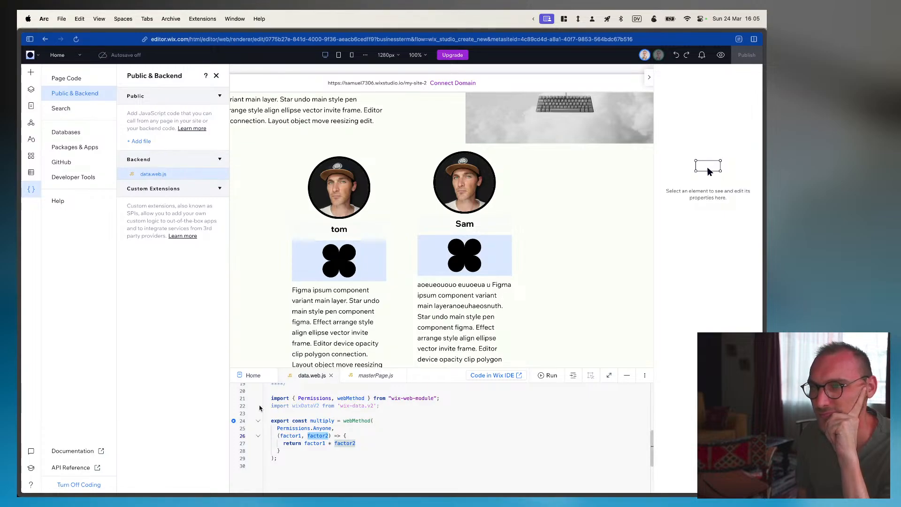
pyautogui.scroll(5, 316, 465)
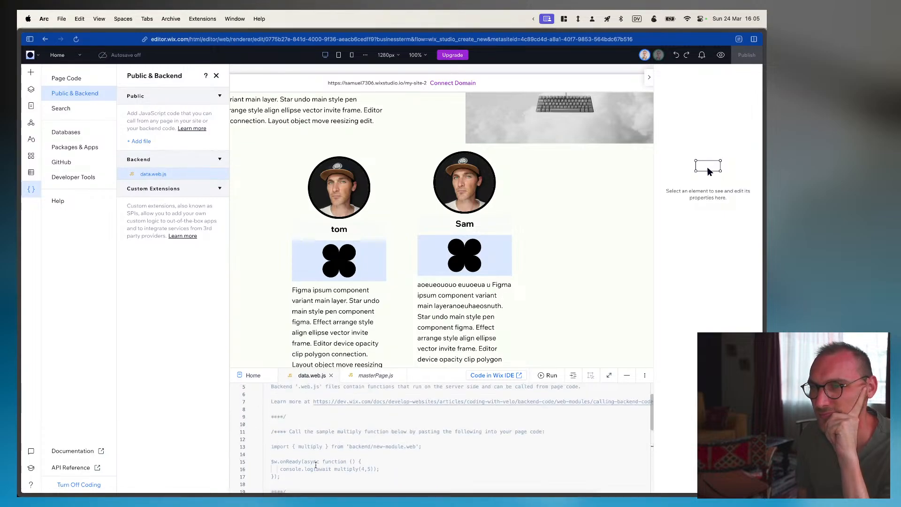
pyautogui.scroll(-2, 316, 465)
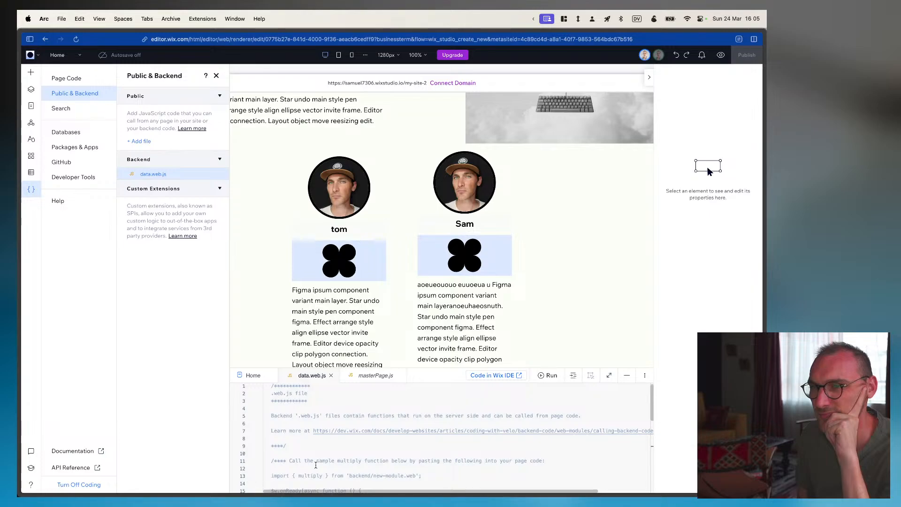
pyautogui.scroll(-3, 316, 464)
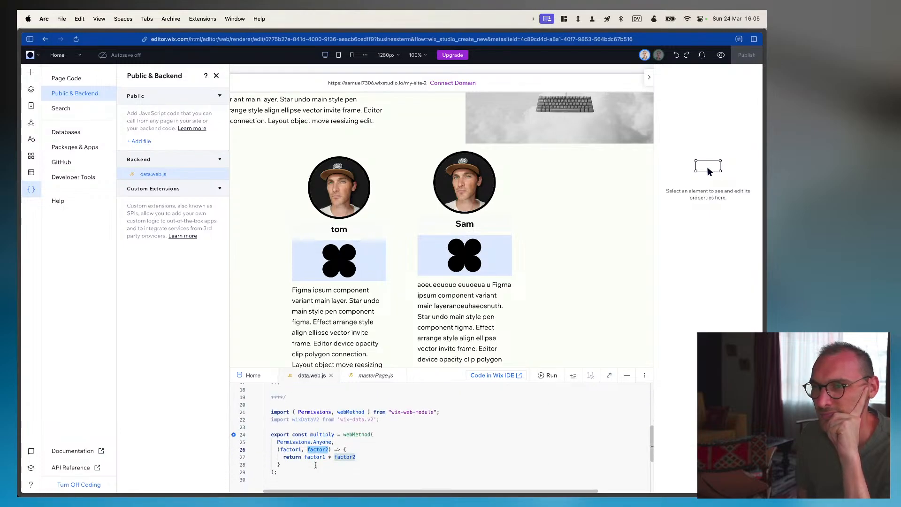
pyautogui.click(66, 78)
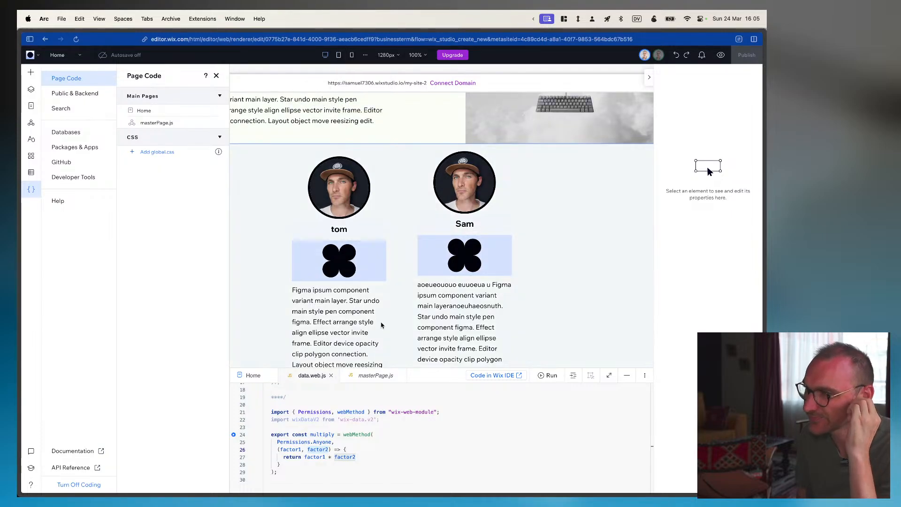
pyautogui.scroll(1, 542, 470)
pyautogui.moveTo(528, 445); pyautogui.dragTo(522, 435)
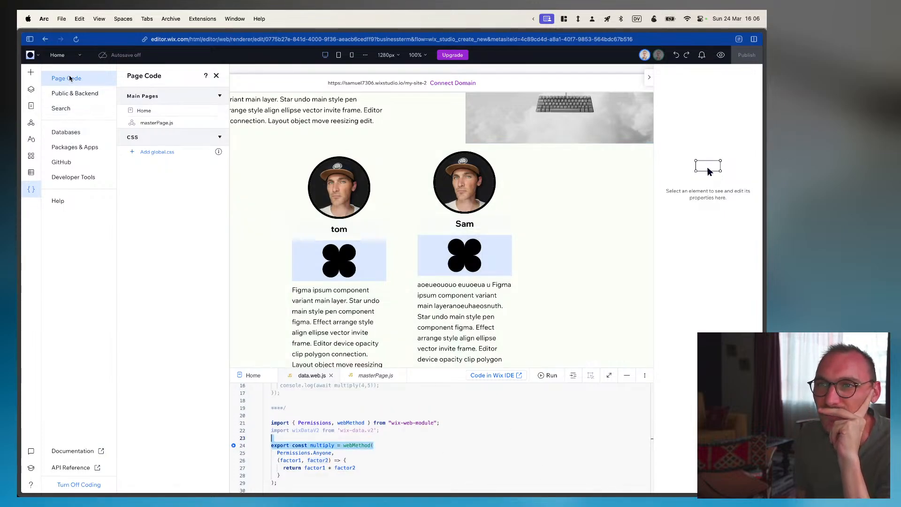
# Search the npm packages available for the site for tailwind
pyautogui.click(70, 135)
pyautogui.click(53, 148)
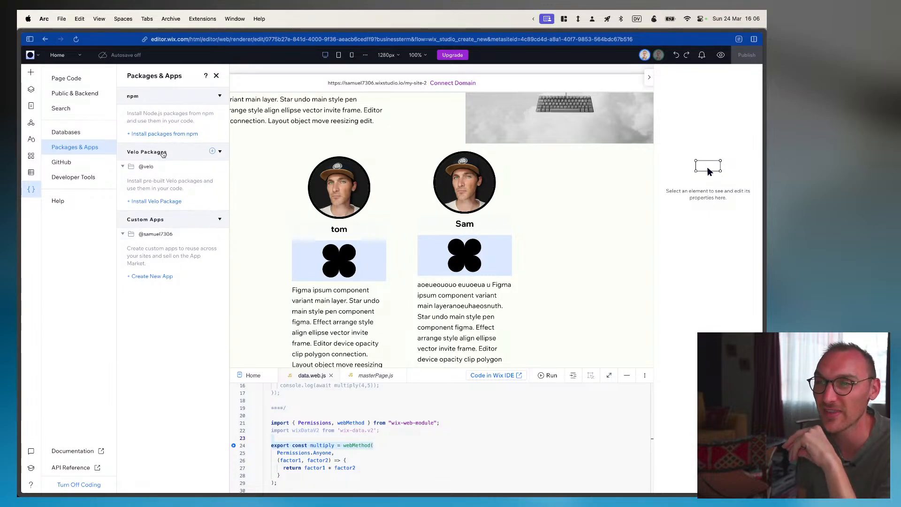
pyautogui.click(168, 136)
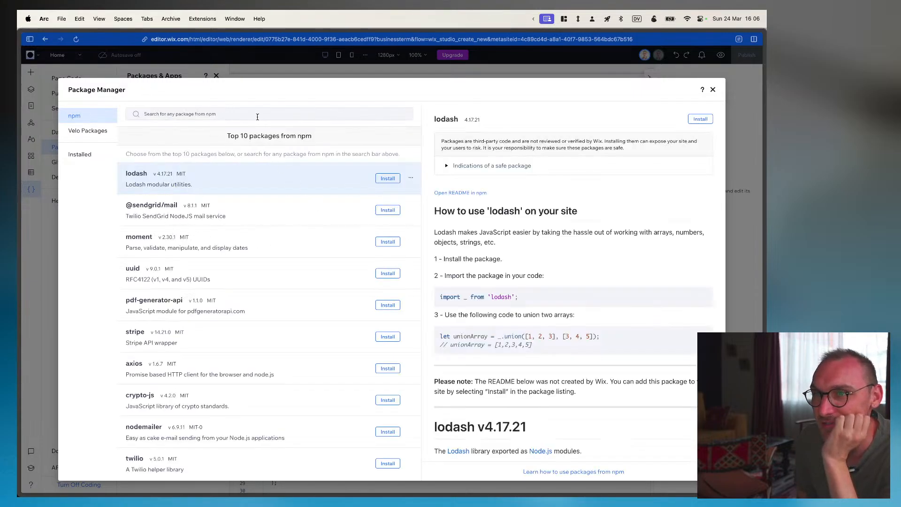
pyautogui.click(257, 116)
pyautogui.write('tailwind')
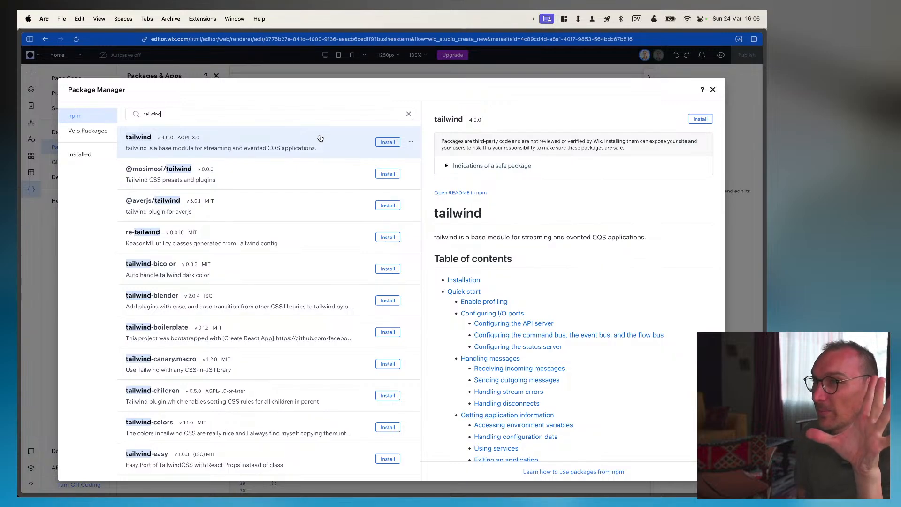
# Search the npm packages for gsap instead, and close the Package Manager without installing anything
pyautogui.doubleClick(236, 112)
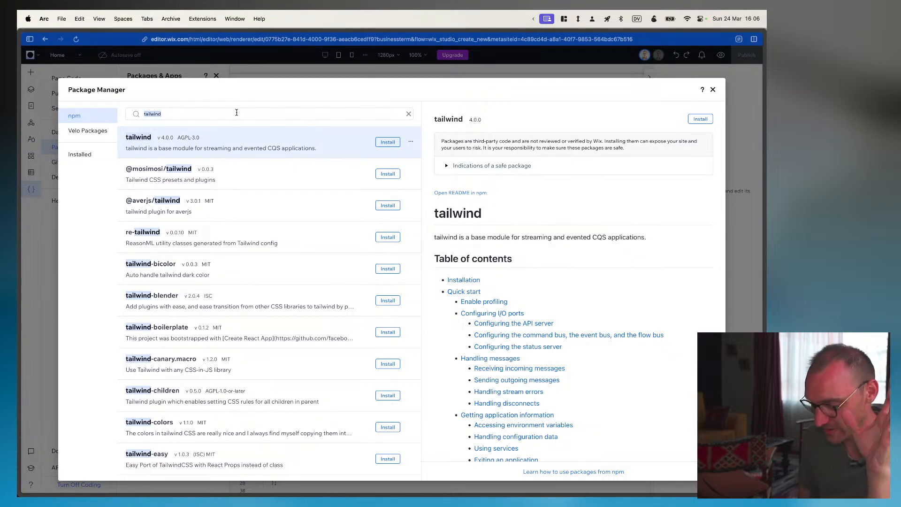
pyautogui.press('BackSpace')
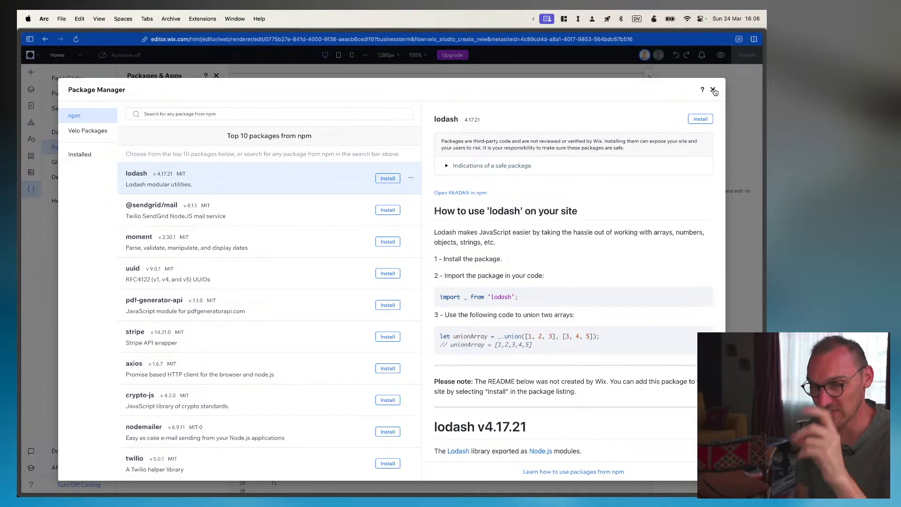
pyautogui.write('gsap')
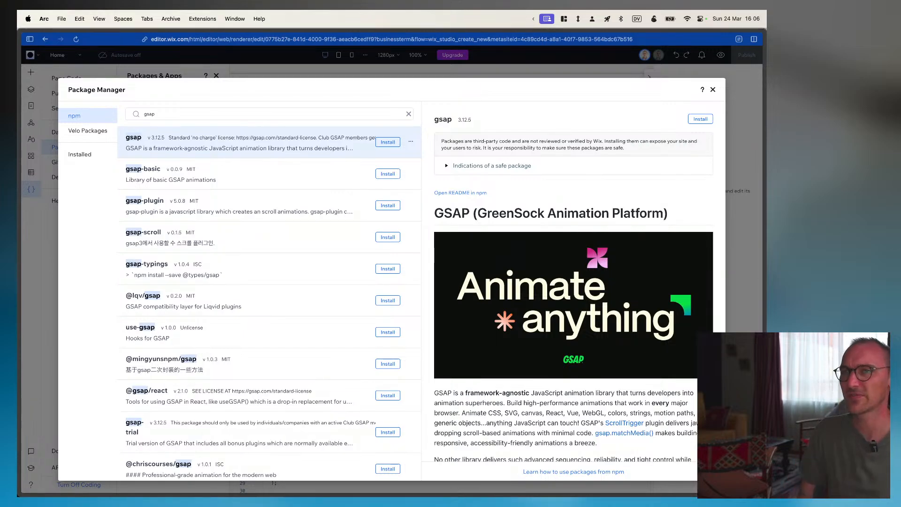
pyautogui.click(712, 90)
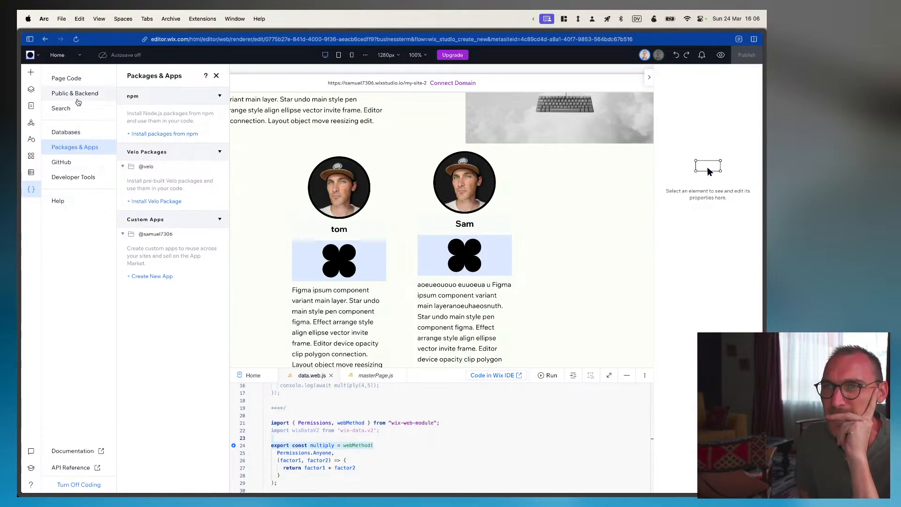
# Look over the page code files, GitHub connection and Developer Tools options, and bring up the page's layer list beside data.web.js
pyautogui.click(69, 78)
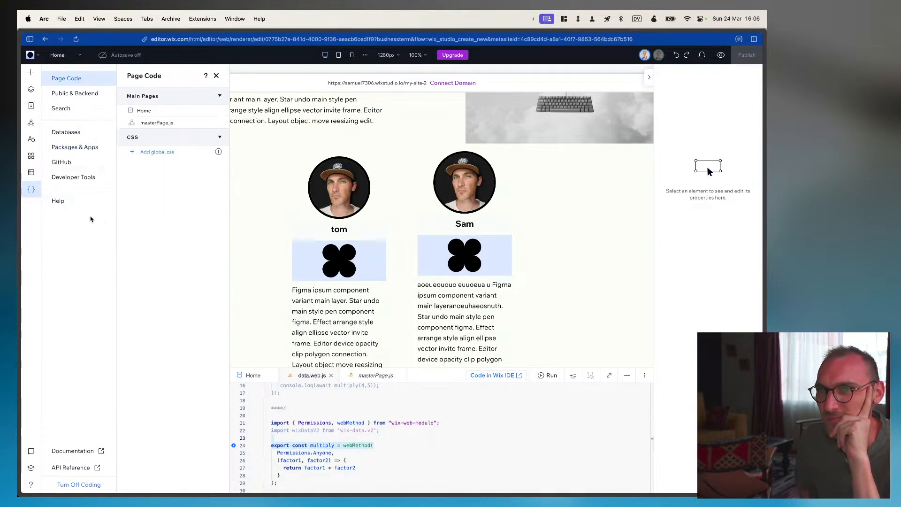
pyautogui.click(80, 162)
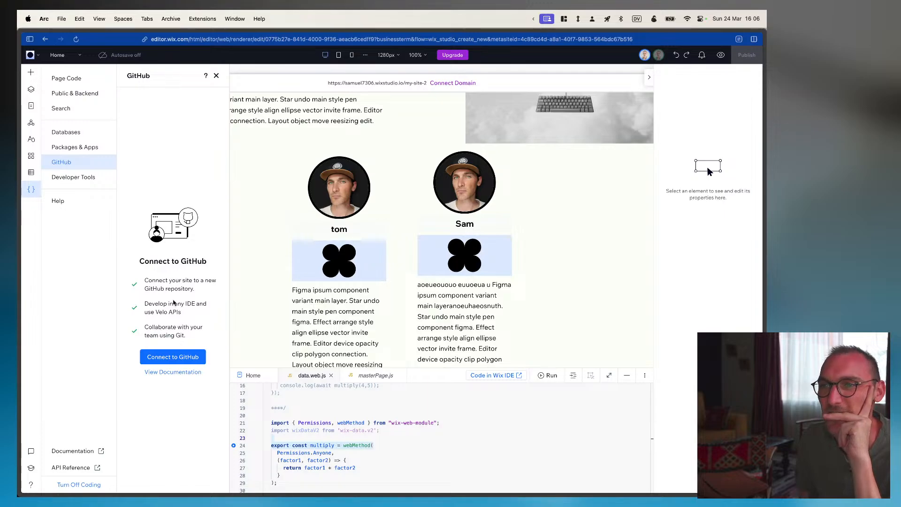
pyautogui.click(85, 181)
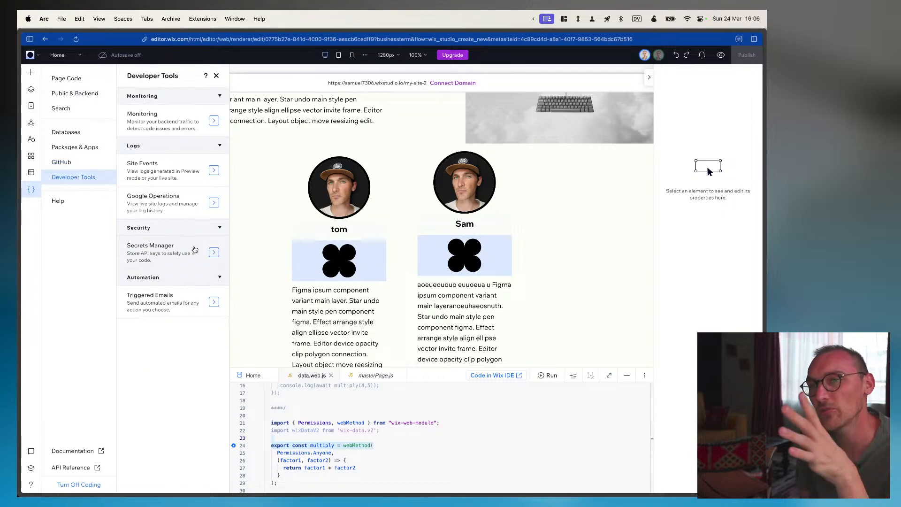
pyautogui.click(36, 90)
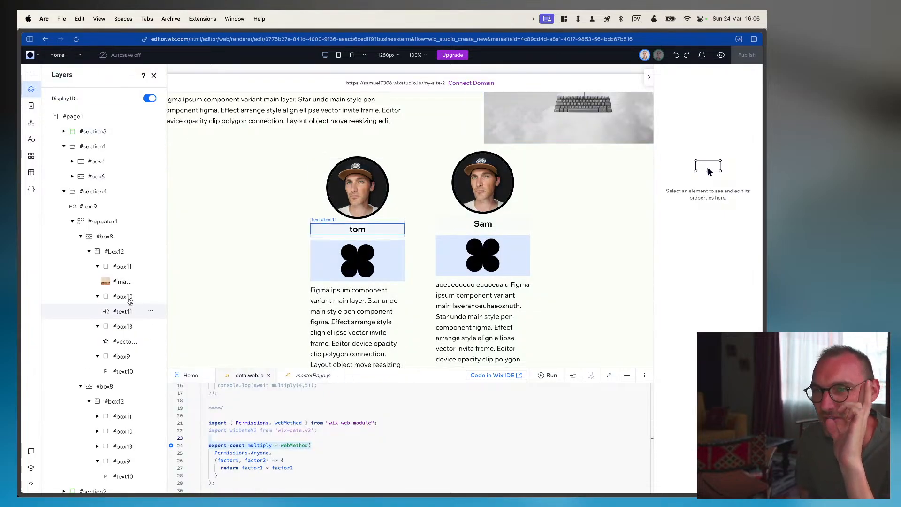
pyautogui.click(499, 384)
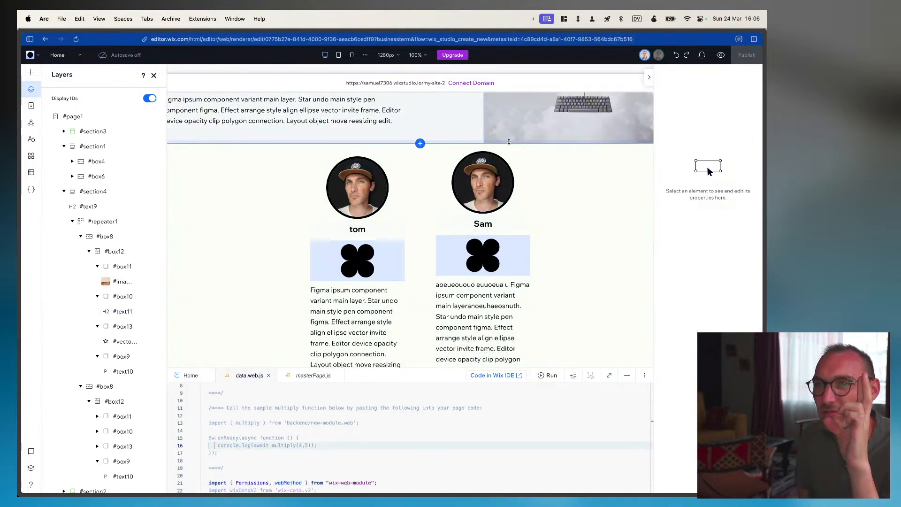
# Turn off the display of element IDs in the layer list and collapse the code editor
pyautogui.click(150, 97)
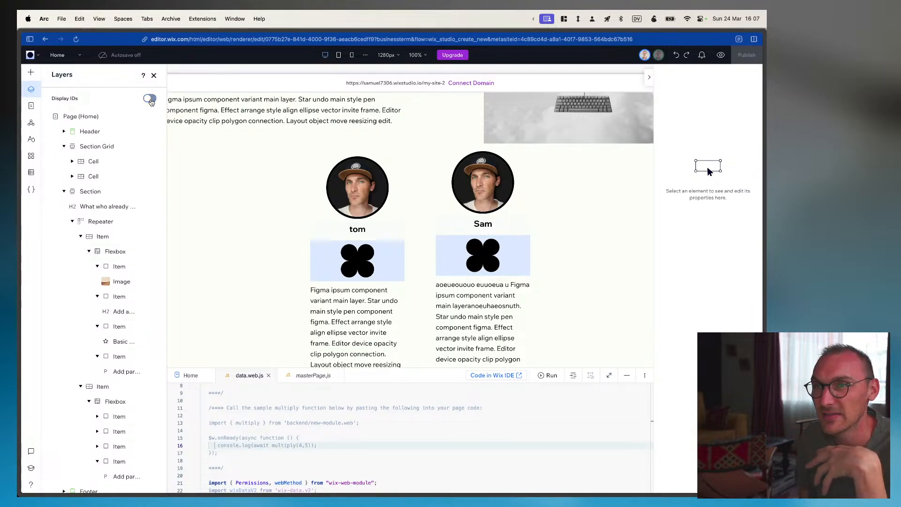
pyautogui.click(644, 376)
pyautogui.click(645, 376)
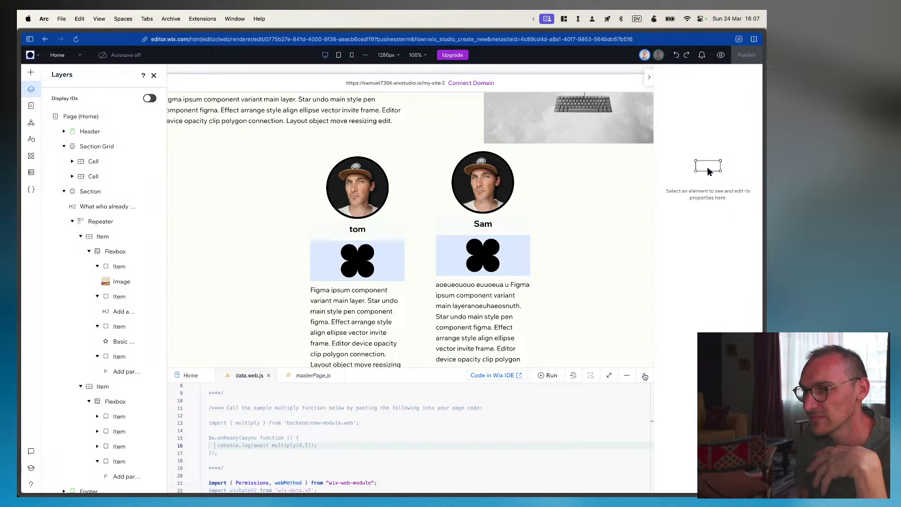
pyautogui.click(627, 375)
pyautogui.scroll(5, 389, 331)
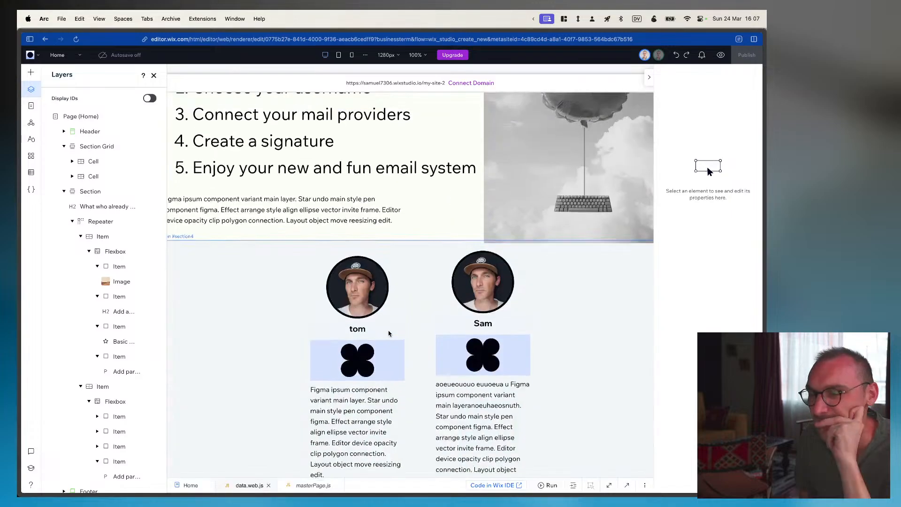
# Select the clover shape in the repeater's first review card and look at its dataset connections
pyautogui.click(392, 274)
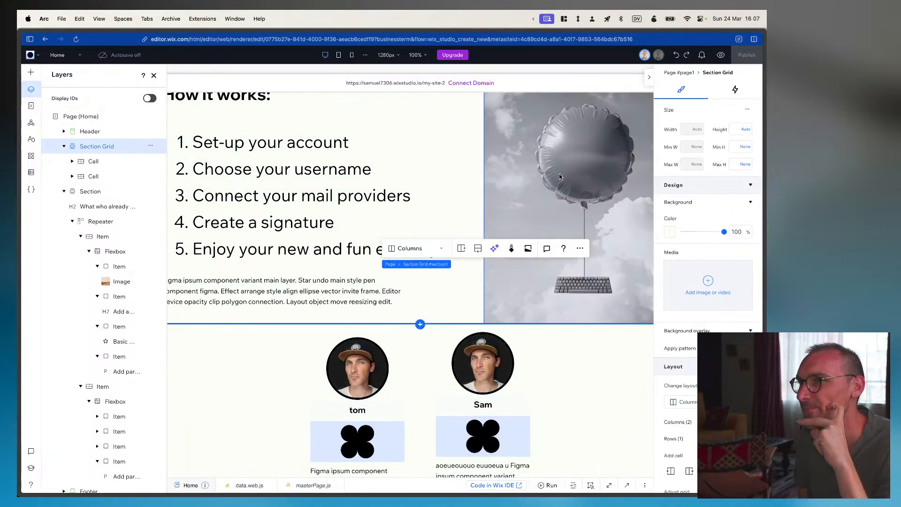
pyautogui.click(342, 362)
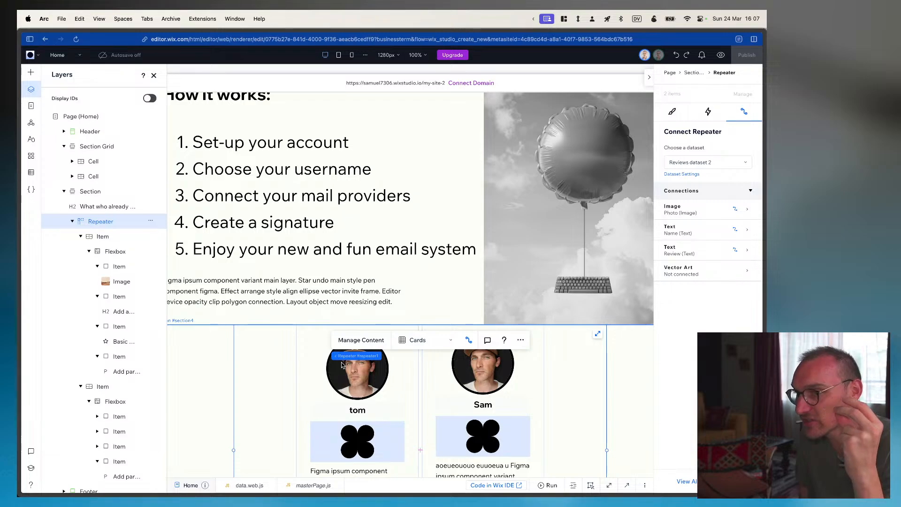
pyautogui.scroll(-1, 341, 362)
pyautogui.click(368, 417)
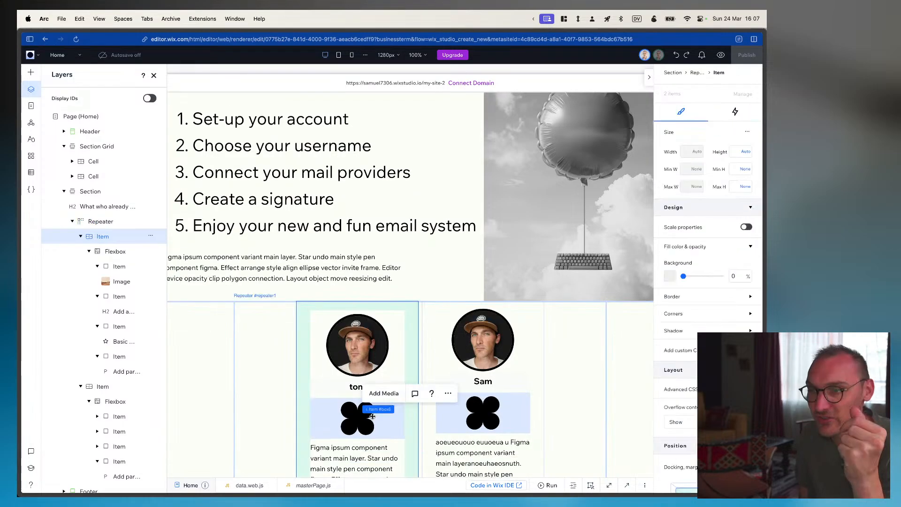
pyautogui.click(368, 417)
pyautogui.click(369, 417)
pyautogui.click(368, 417)
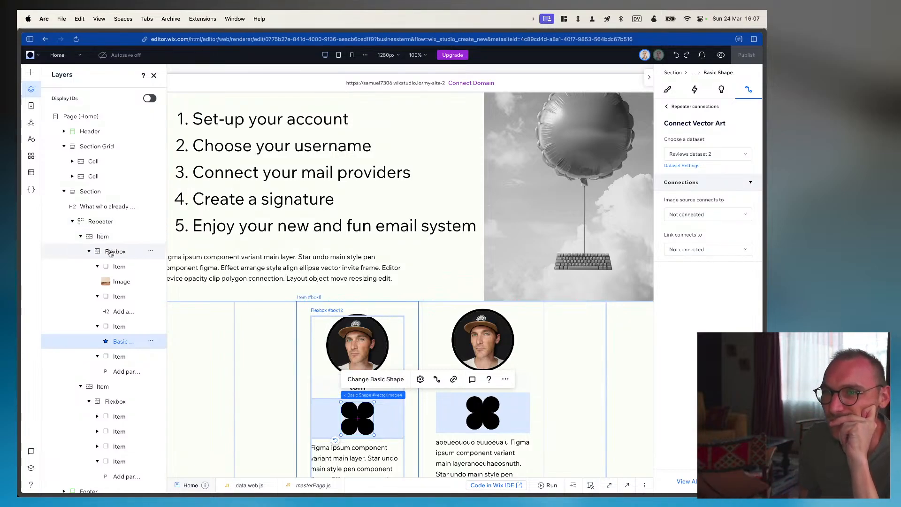
# Apply Advanced CSS Grid to the item container that holds the clover shape in the first review card
pyautogui.click(118, 328)
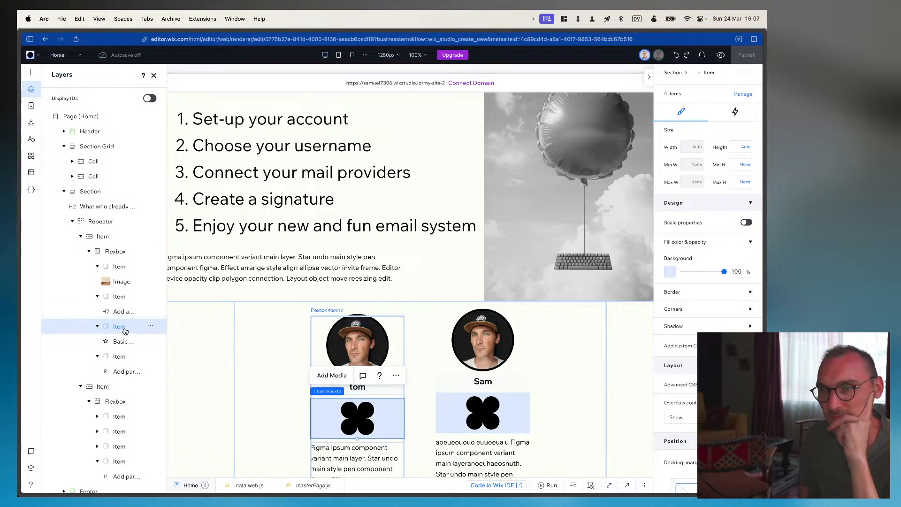
pyautogui.rightClick(129, 325)
pyautogui.moveTo(165, 282)
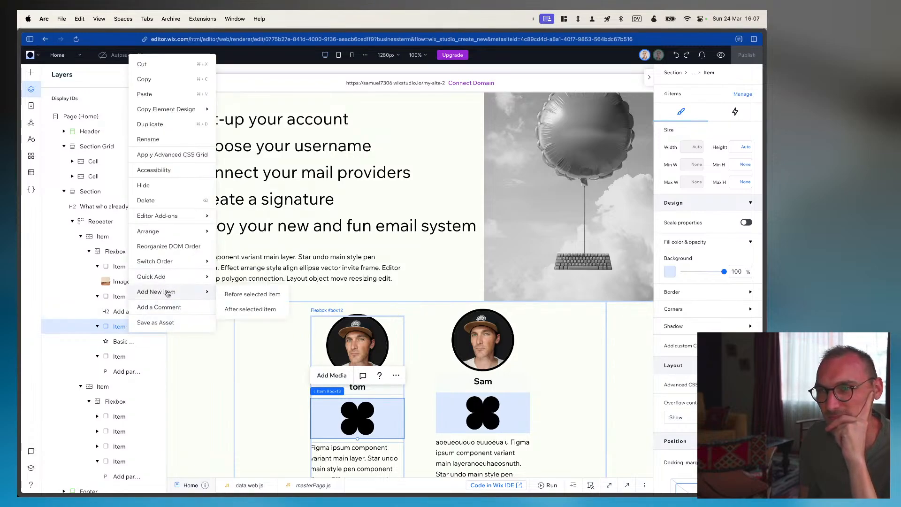
pyautogui.moveTo(167, 260)
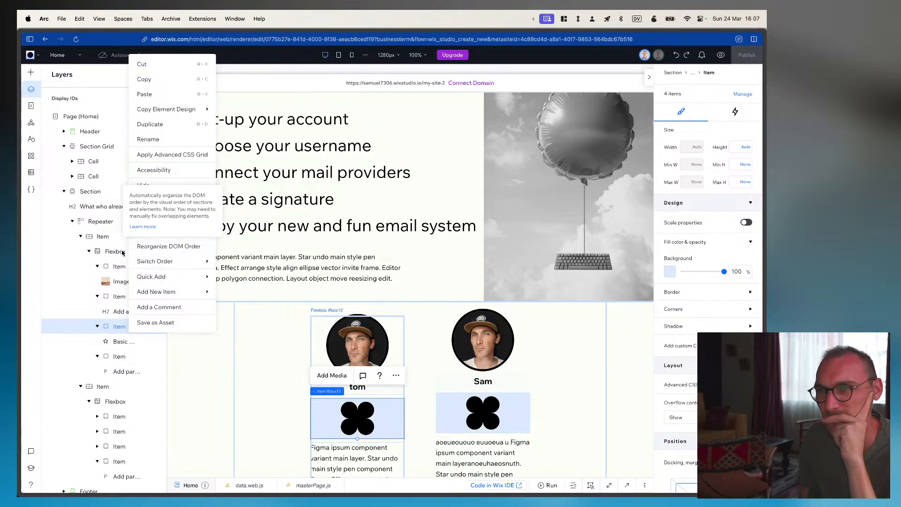
pyautogui.moveTo(171, 233)
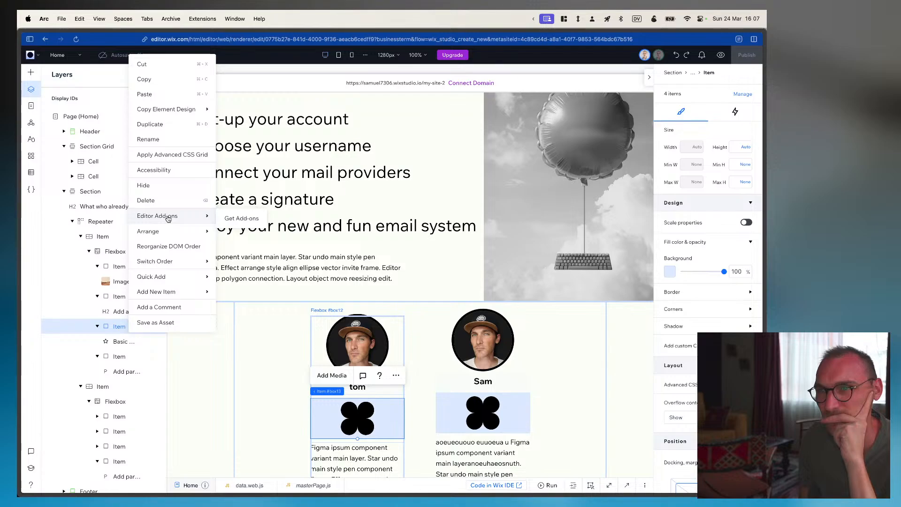
pyautogui.click(160, 164)
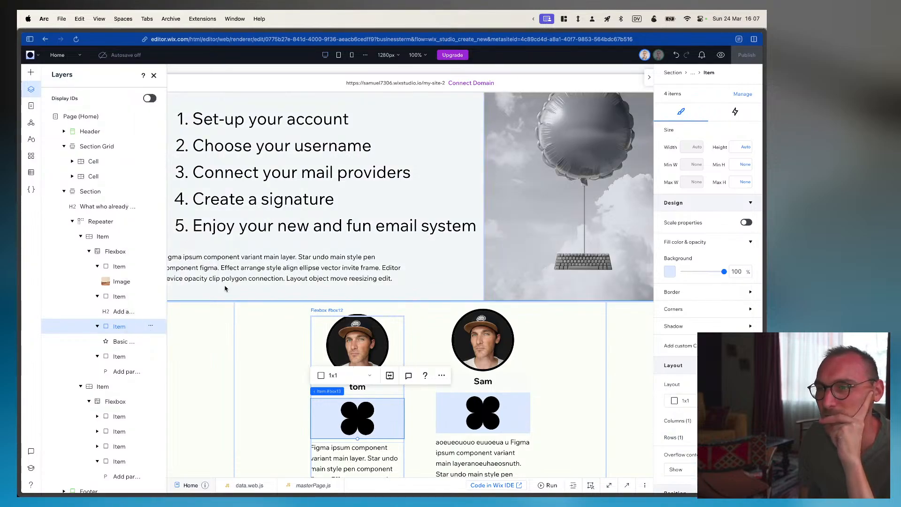
# Look at the accessibility attribute options for the clover shape's container, and close the attribute form without adding one
pyautogui.rightClick(123, 328)
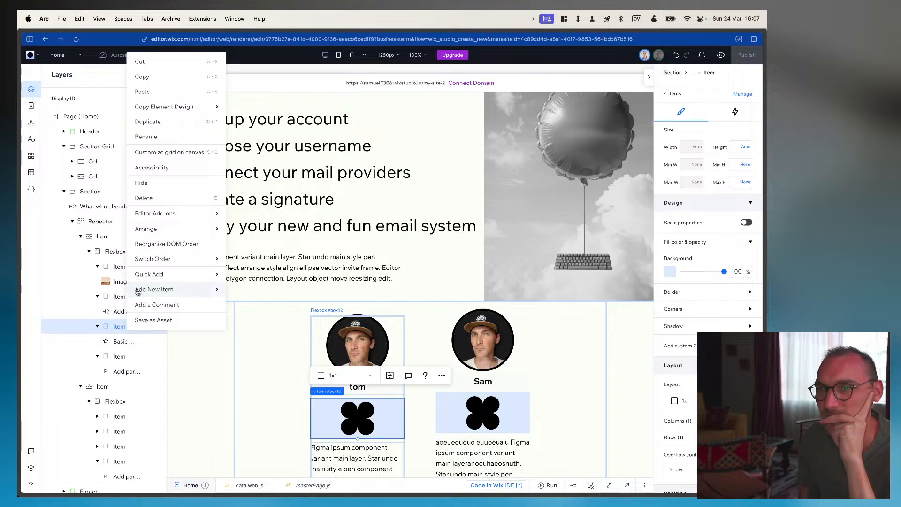
pyautogui.click(171, 168)
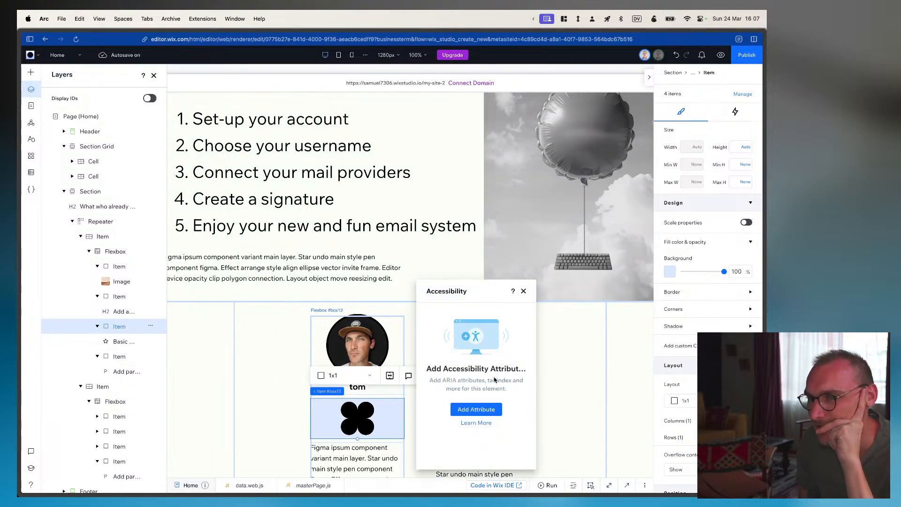
pyautogui.click(484, 410)
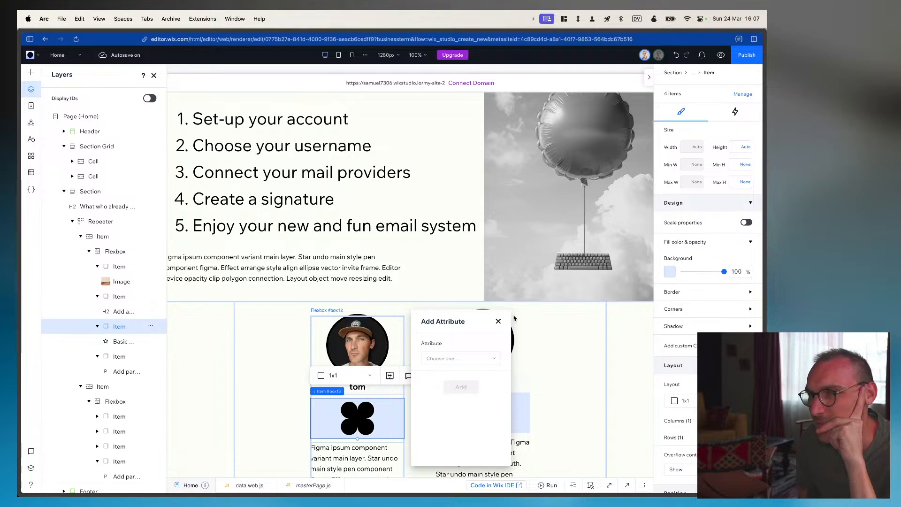
pyautogui.click(498, 322)
# Look over the layout settings and available actions for the clover shape's container
pyautogui.rightClick(123, 327)
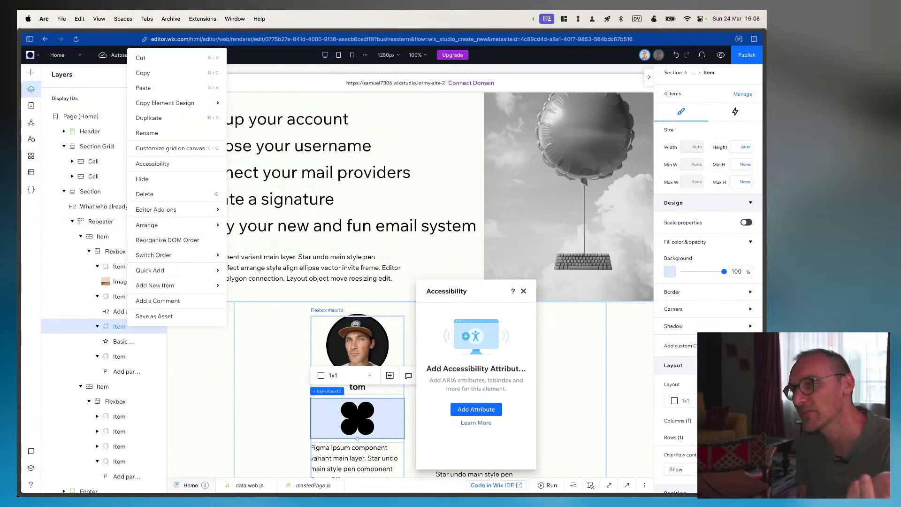
pyautogui.click(725, 366)
pyautogui.scroll(-5, 725, 366)
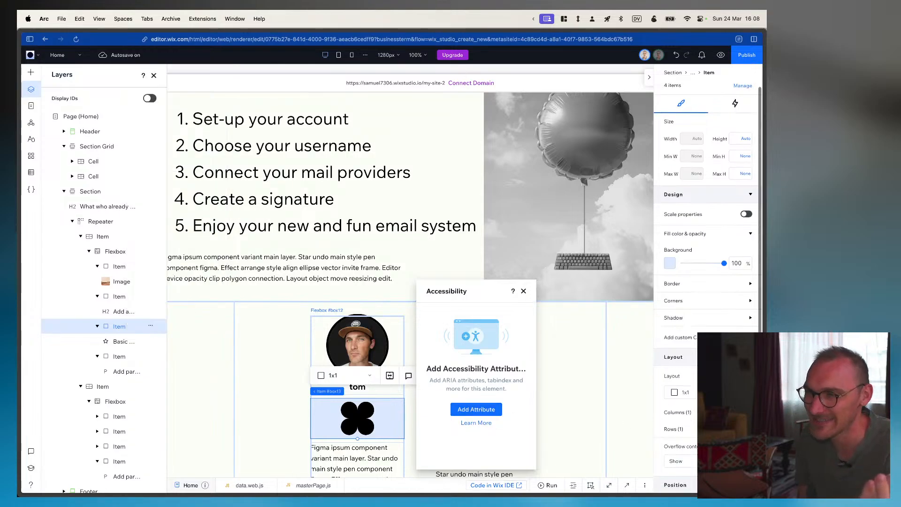
pyautogui.click(116, 325)
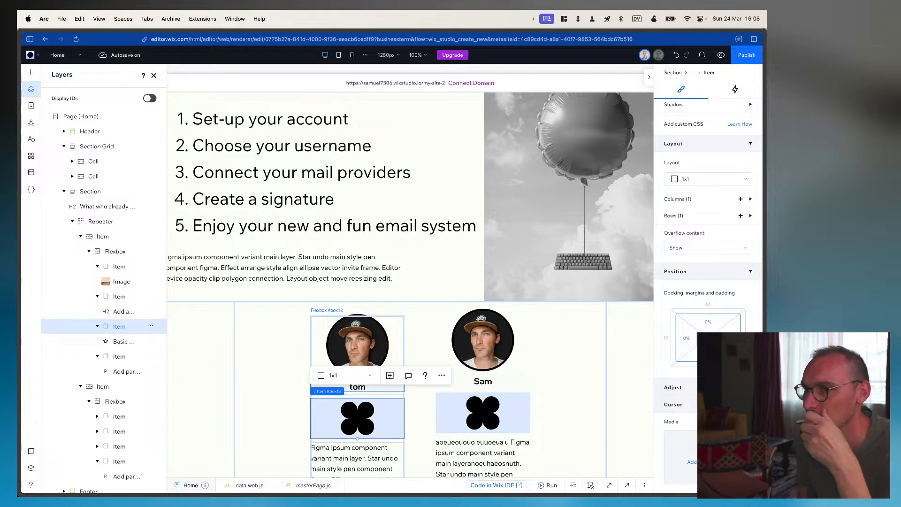
pyautogui.rightClick(123, 332)
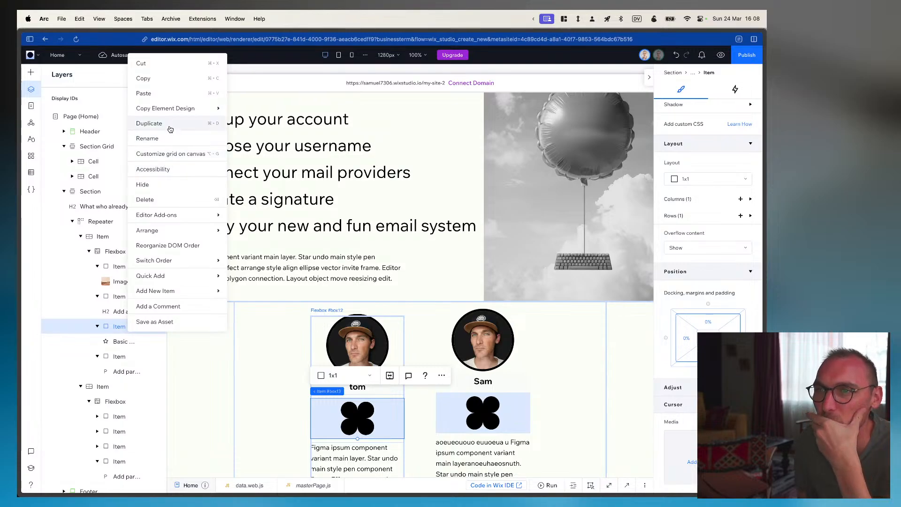
pyautogui.moveTo(171, 116)
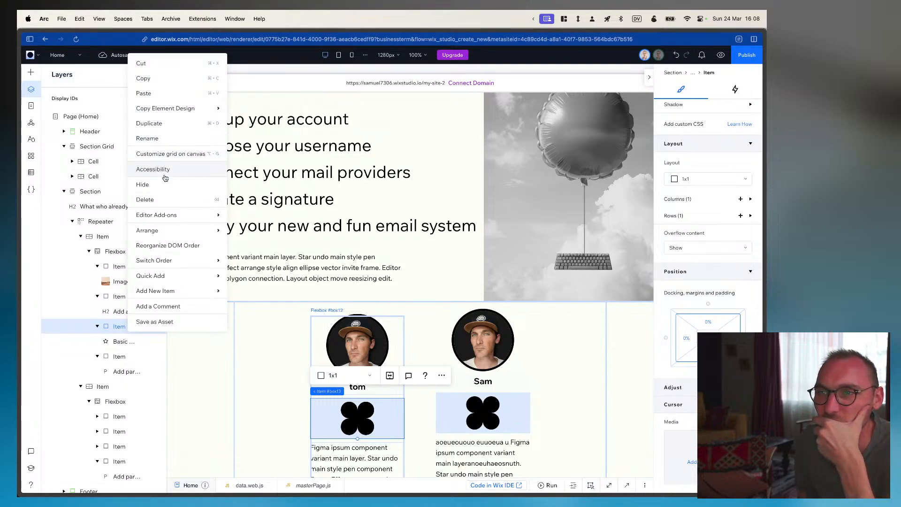
pyautogui.click(105, 325)
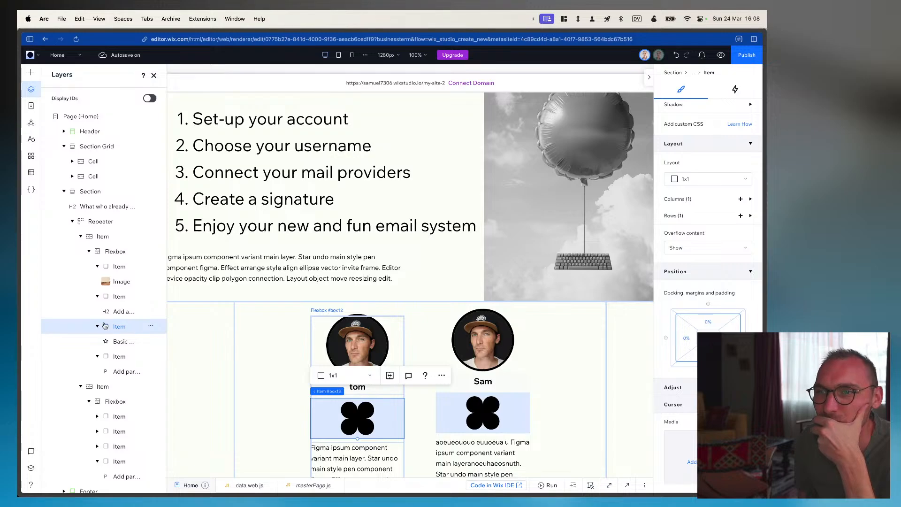
# Add a blank cards repeater to the page and move it into the section below, over the review cards
pyautogui.click(30, 75)
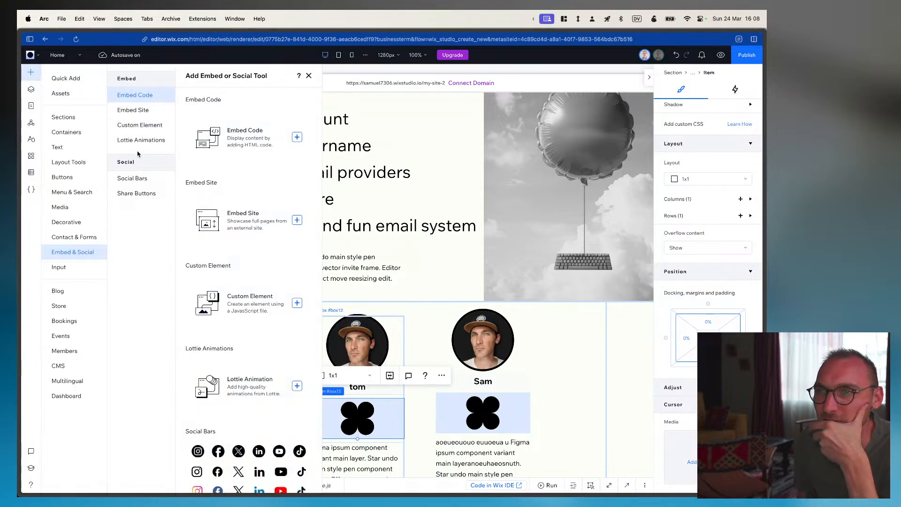
pyautogui.click(66, 80)
pyautogui.click(225, 272)
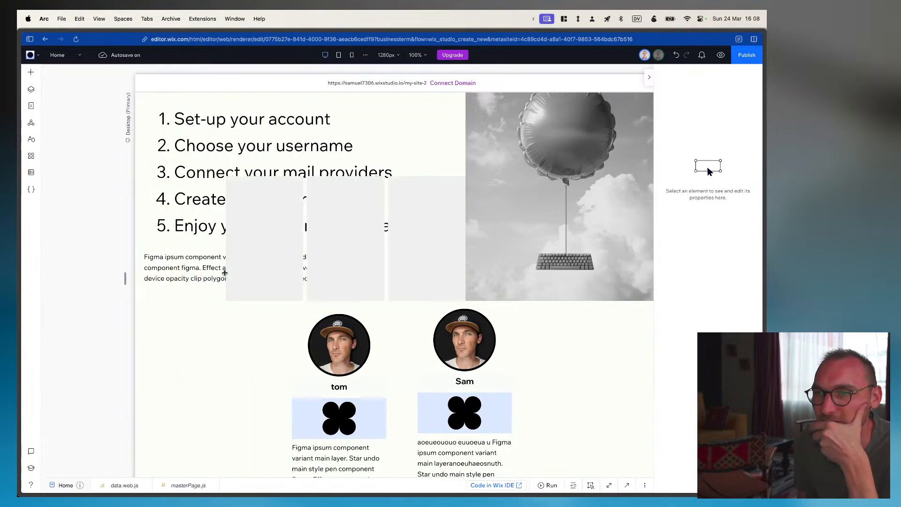
pyautogui.click(31, 89)
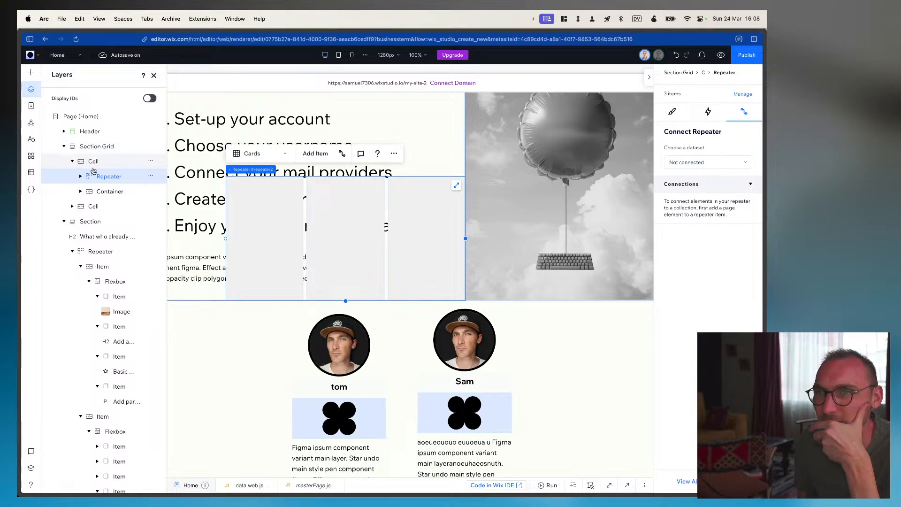
pyautogui.moveTo(261, 260); pyautogui.dragTo(313, 425)
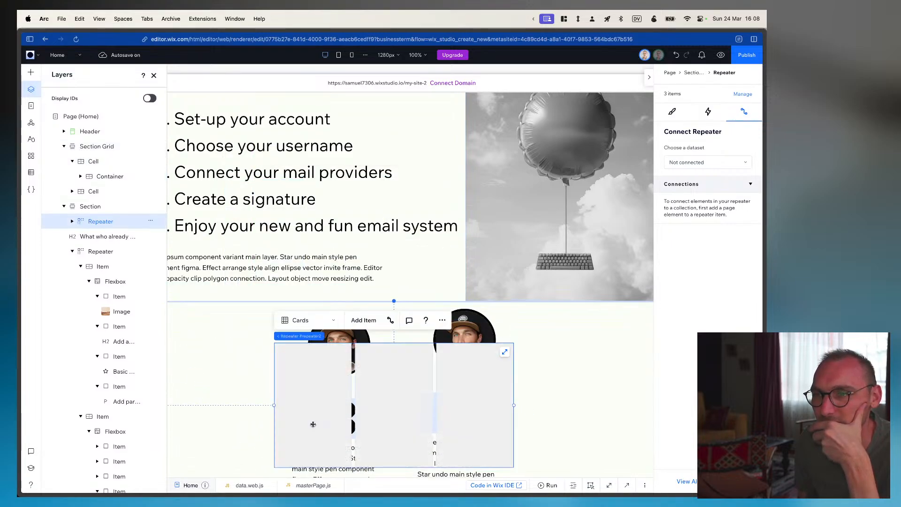
pyautogui.moveTo(303, 394); pyautogui.dragTo(305, 410)
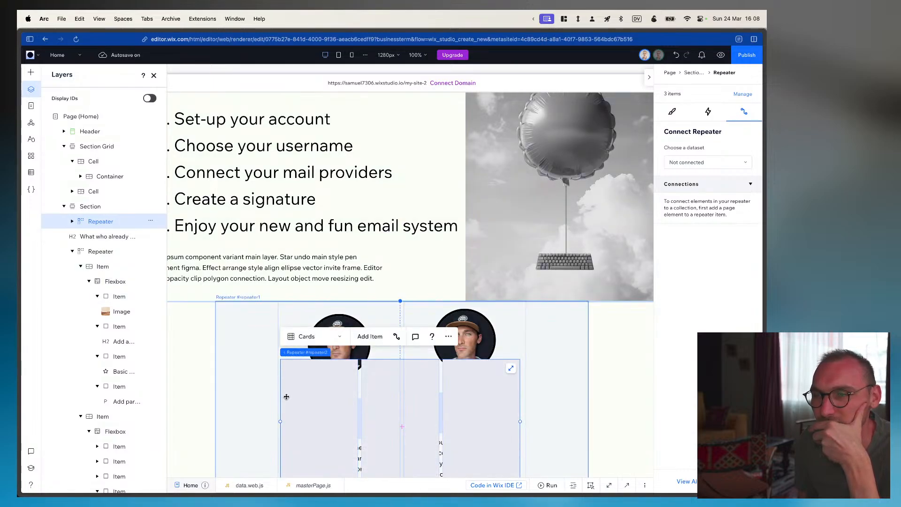
pyautogui.moveTo(285, 379); pyautogui.dragTo(312, 404)
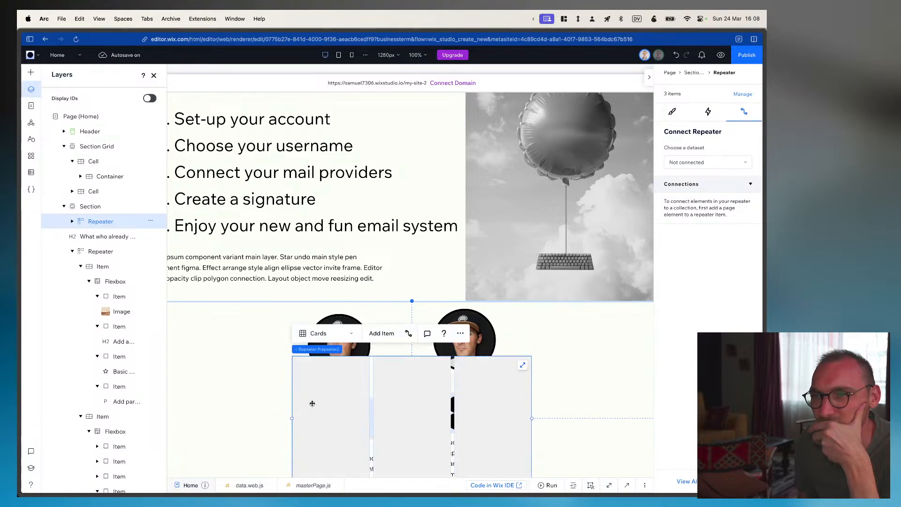
# Delete the blank repeater from the review section, collapsing the reviews repeater in the layer list
pyautogui.click(81, 238)
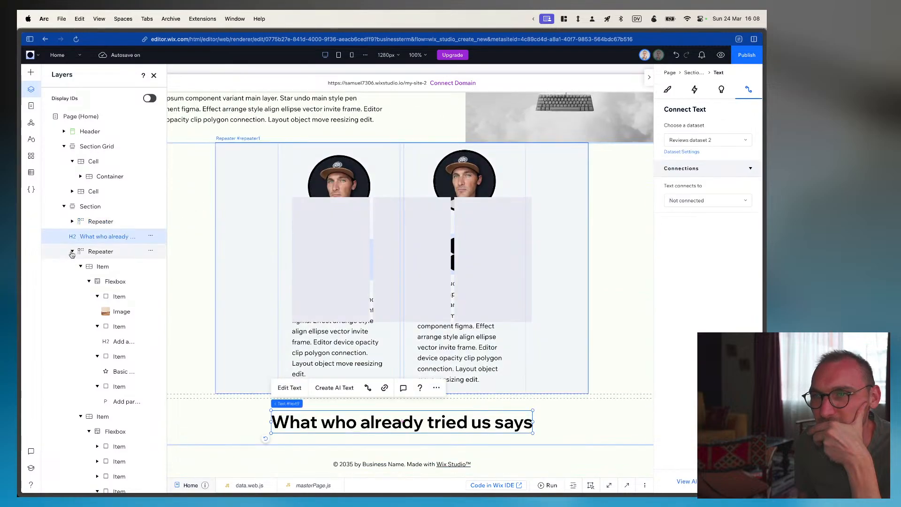
pyautogui.click(72, 251)
pyautogui.click(101, 223)
pyautogui.press('Delete')
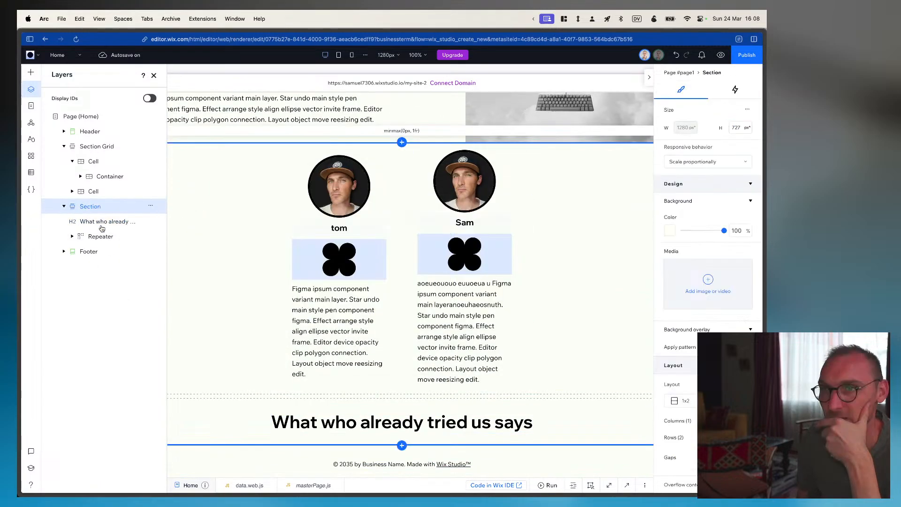
# Try moving the reviews repeater sideways and aligning it right, and center it horizontally in its section
pyautogui.click(100, 236)
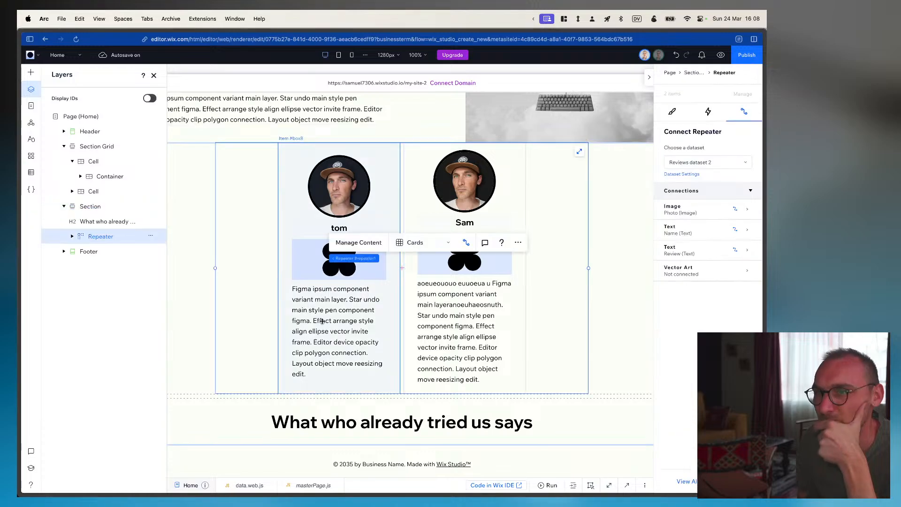
pyautogui.click(278, 250)
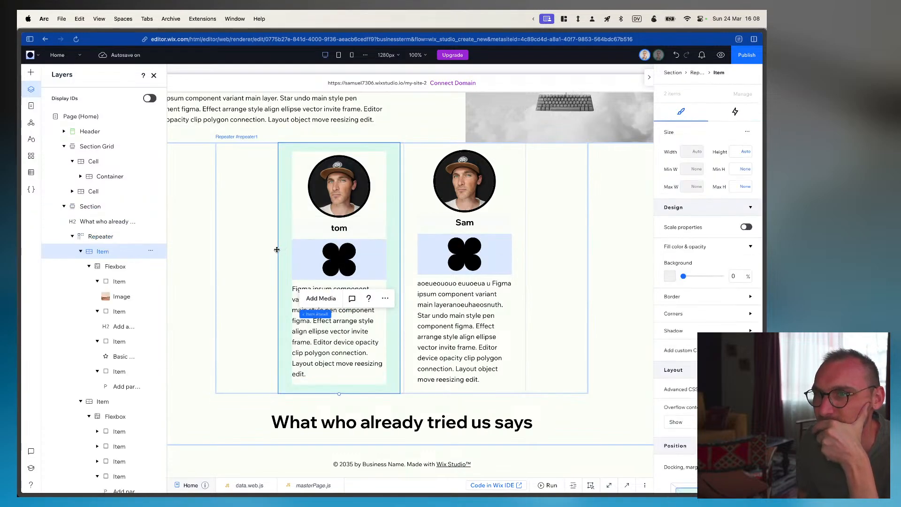
pyautogui.moveTo(277, 251); pyautogui.dragTo(250, 252)
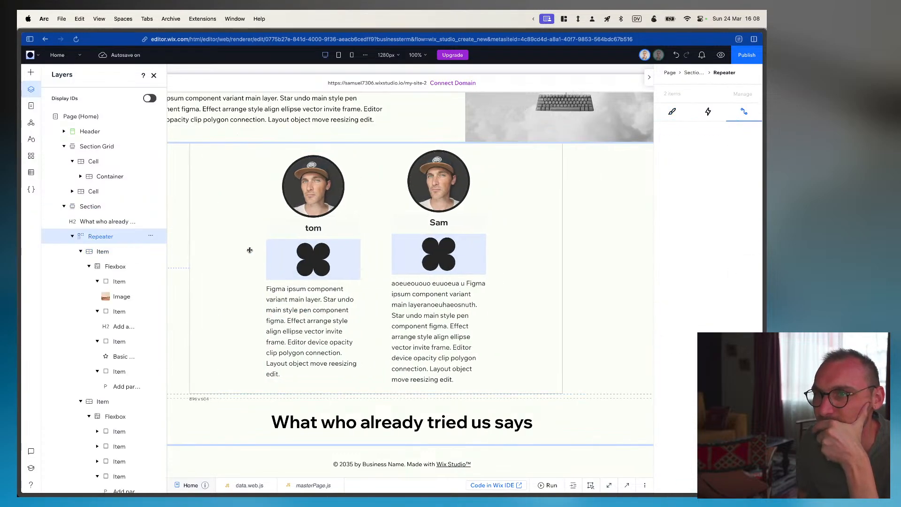
pyautogui.click(671, 113)
pyautogui.click(683, 133)
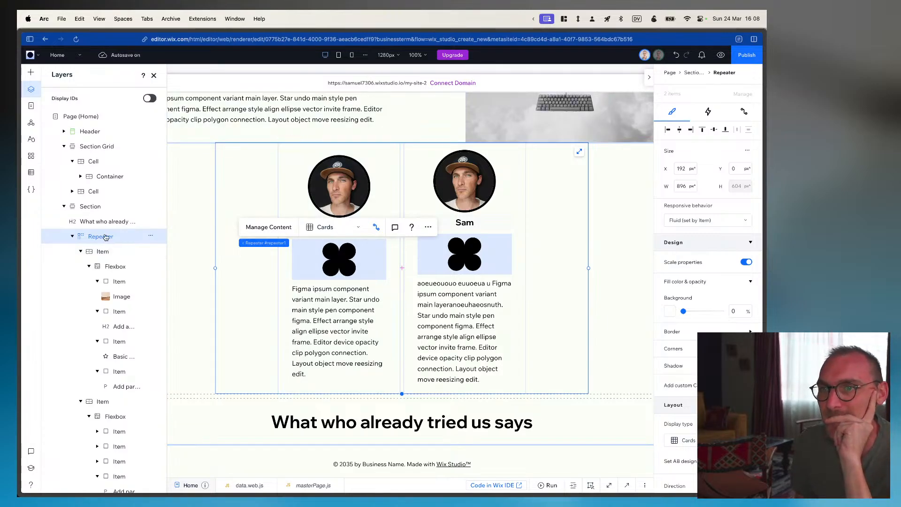
pyautogui.click(691, 132)
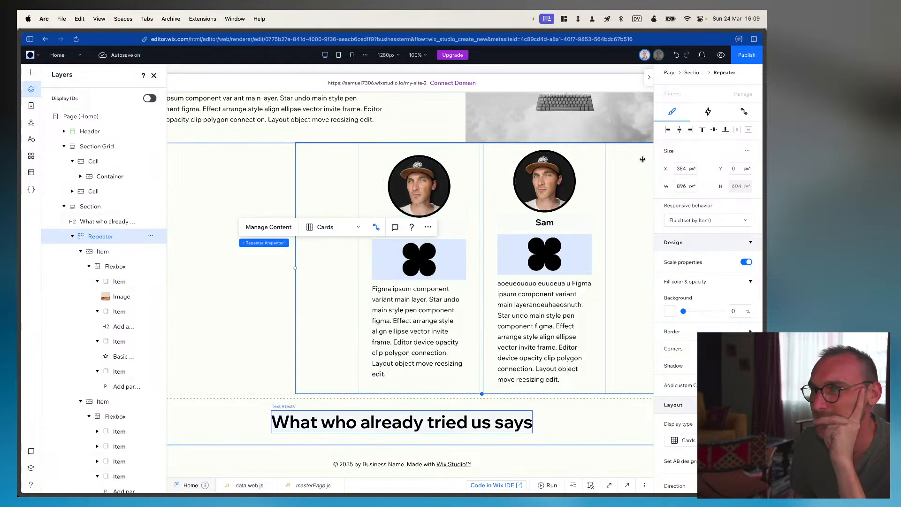
pyautogui.click(679, 130)
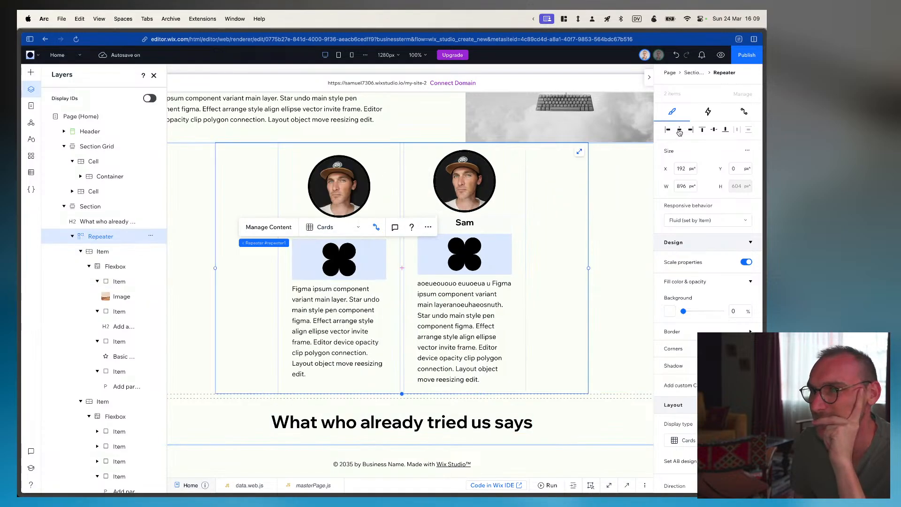
# Stretch the reviews repeater to the full section width and look over the size settings of the first card's item and nested containers
pyautogui.moveTo(588, 269); pyautogui.dragTo(608, 266)
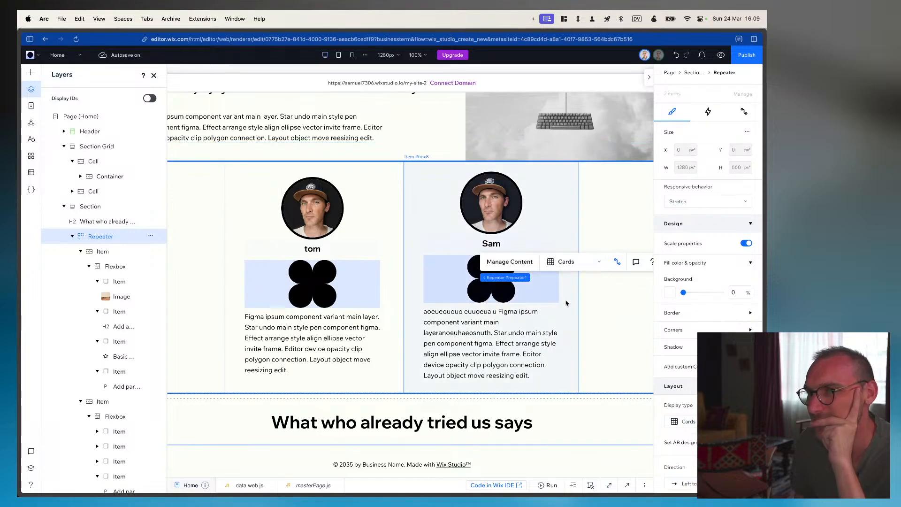
pyautogui.click(261, 347)
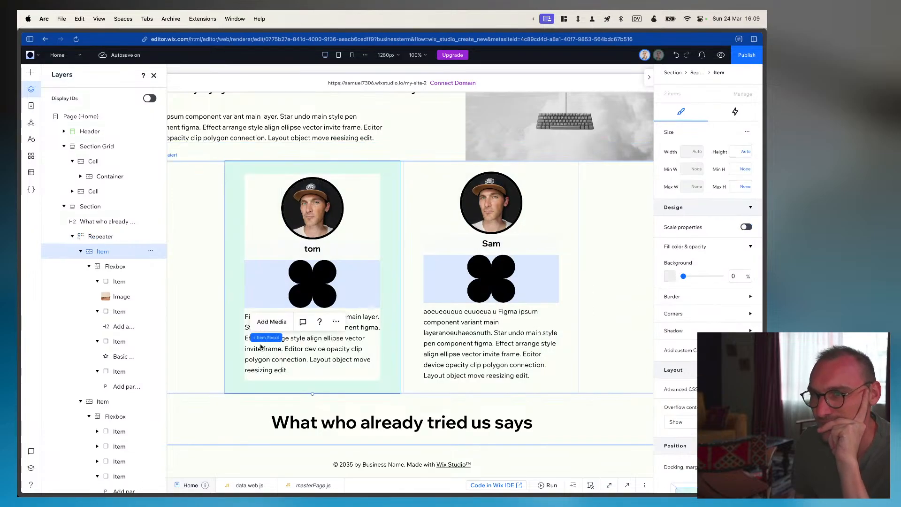
pyautogui.click(283, 361)
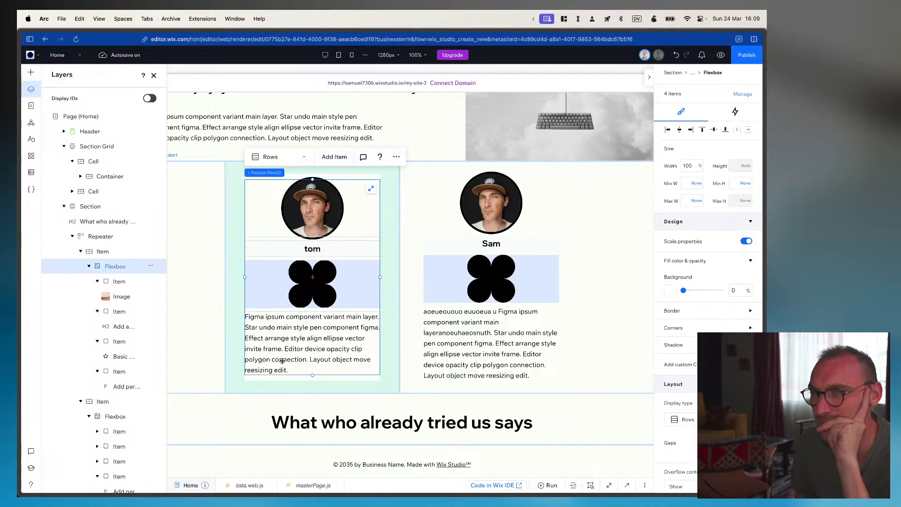
pyautogui.click(302, 298)
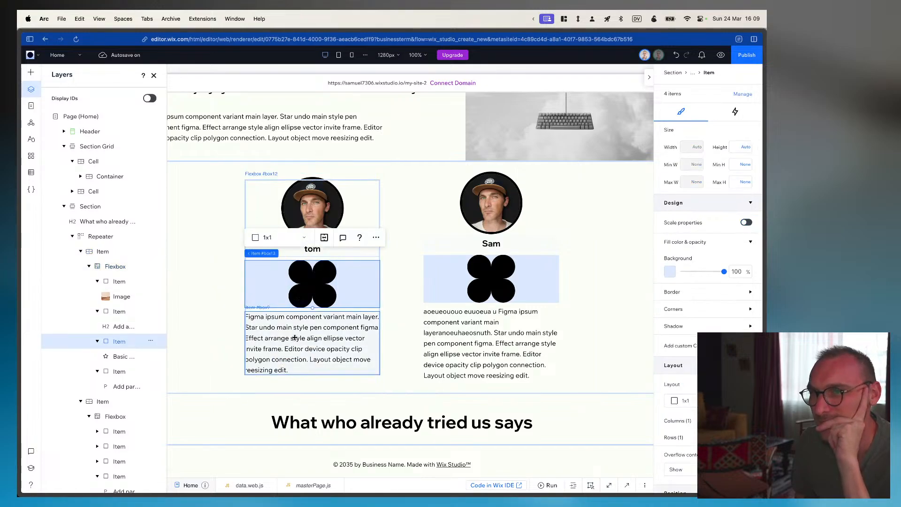
pyautogui.click(295, 338)
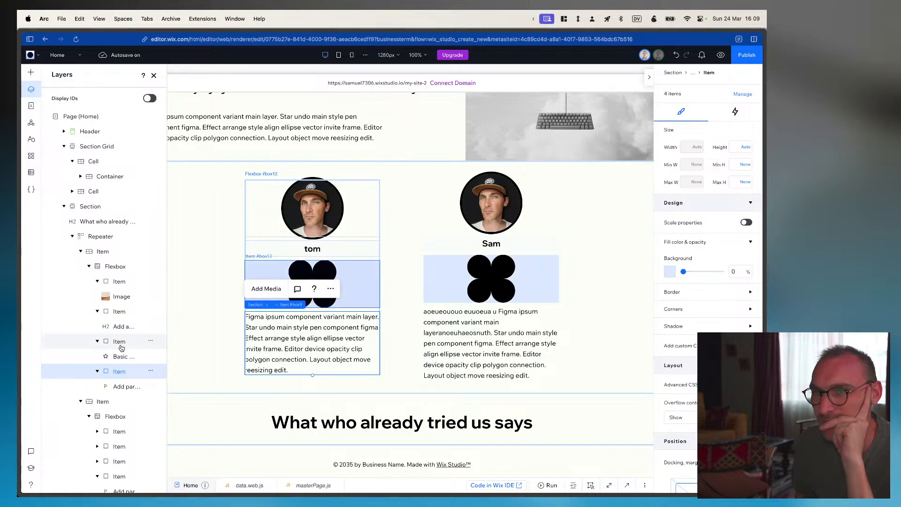
pyautogui.click(119, 270)
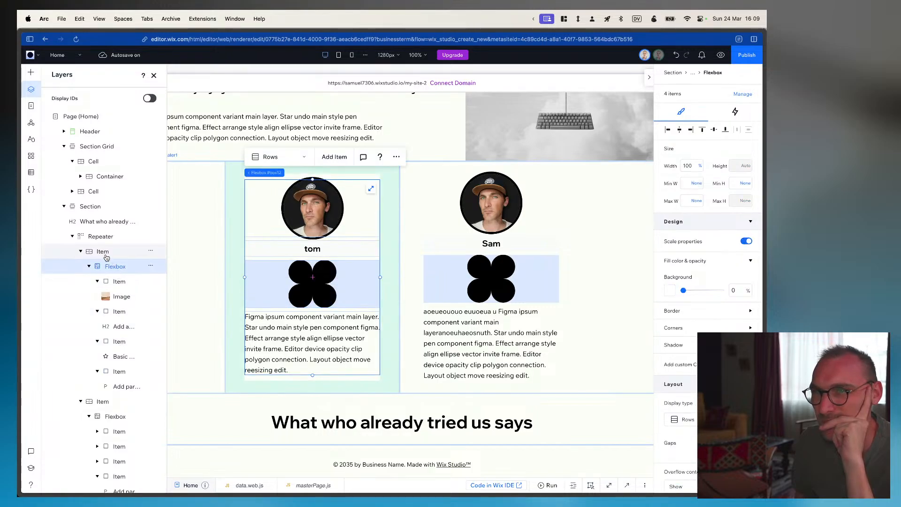
pyautogui.click(104, 253)
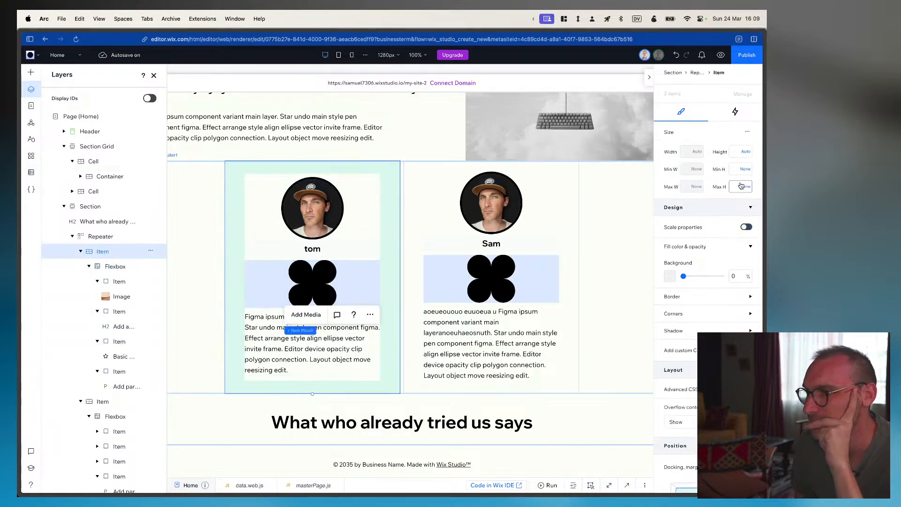
# Switch to Figma, inspect the testimonial card's layout properties in the Figma to Webflow file, and return to the Wix Studio editor
pyautogui.press('super+Tab')
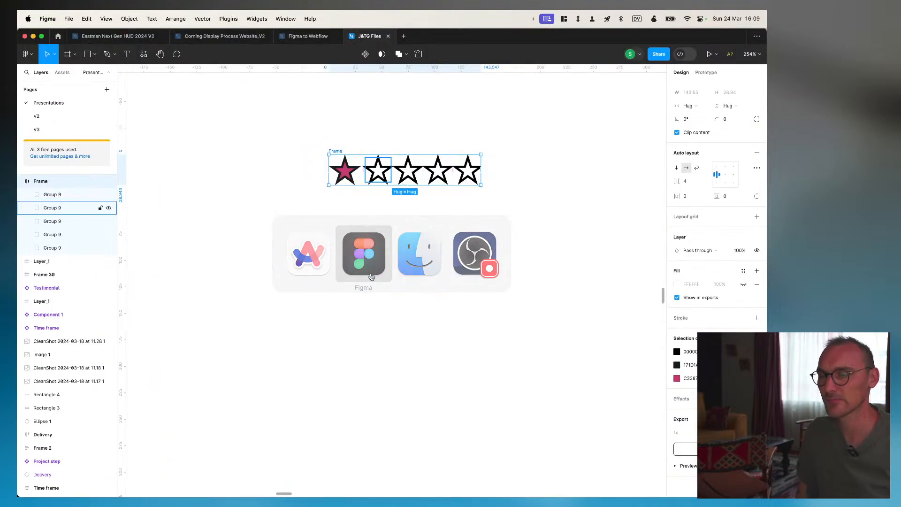
pyautogui.click(307, 36)
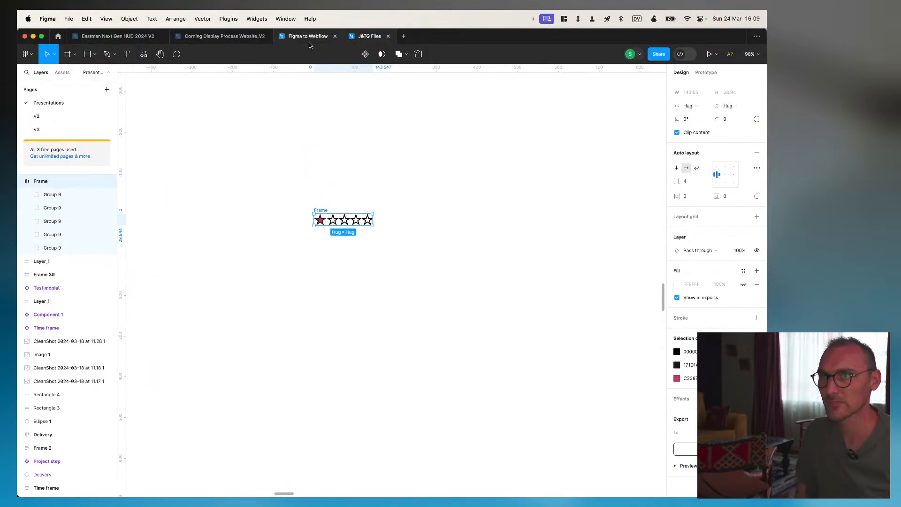
pyautogui.click(302, 284)
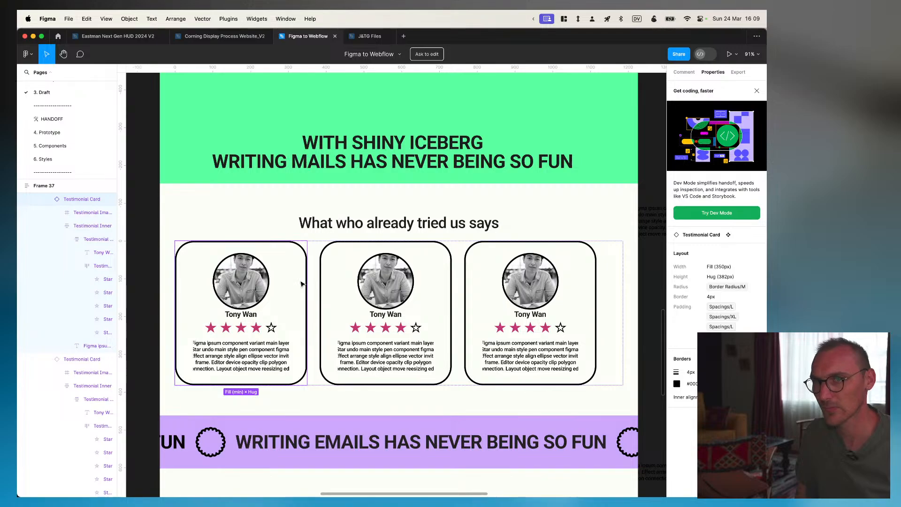
pyautogui.press('super+Tab')
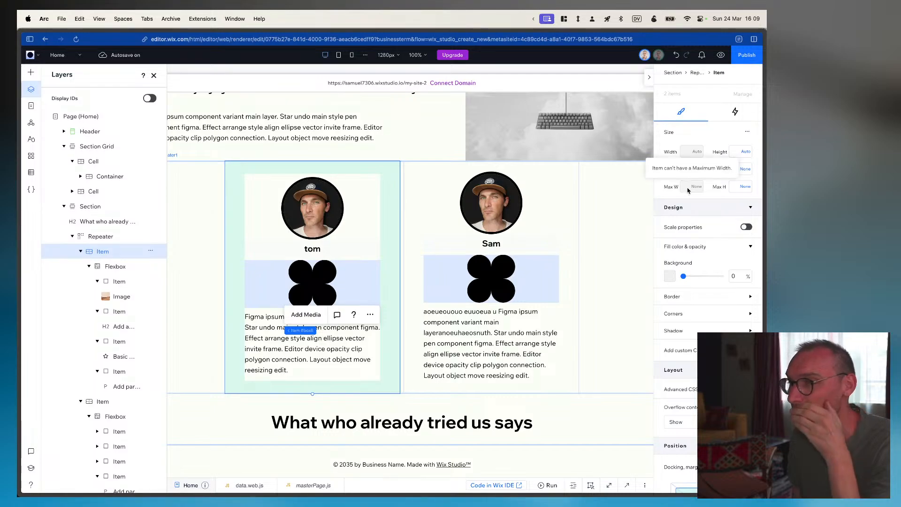
# Set the reviews repeater's responsive behavior to Fluid (set by item)
pyautogui.click(114, 238)
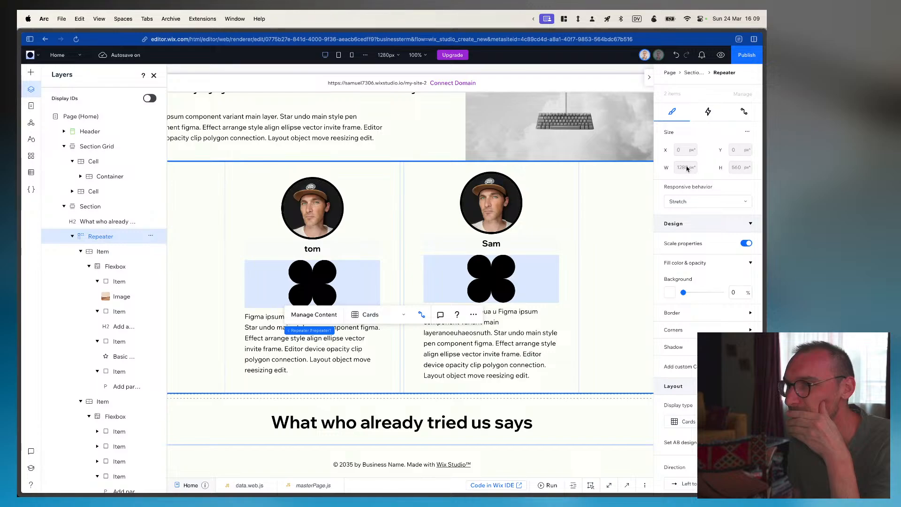
pyautogui.click(704, 202)
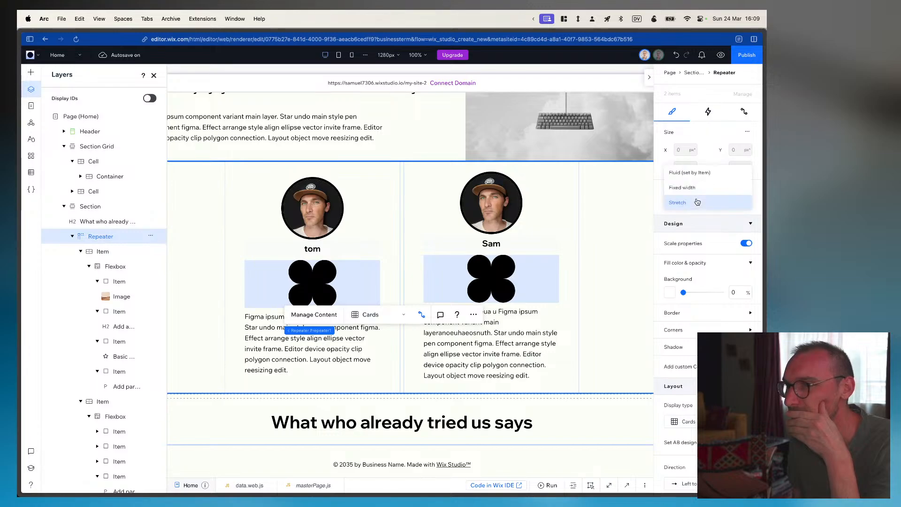
pyautogui.click(694, 173)
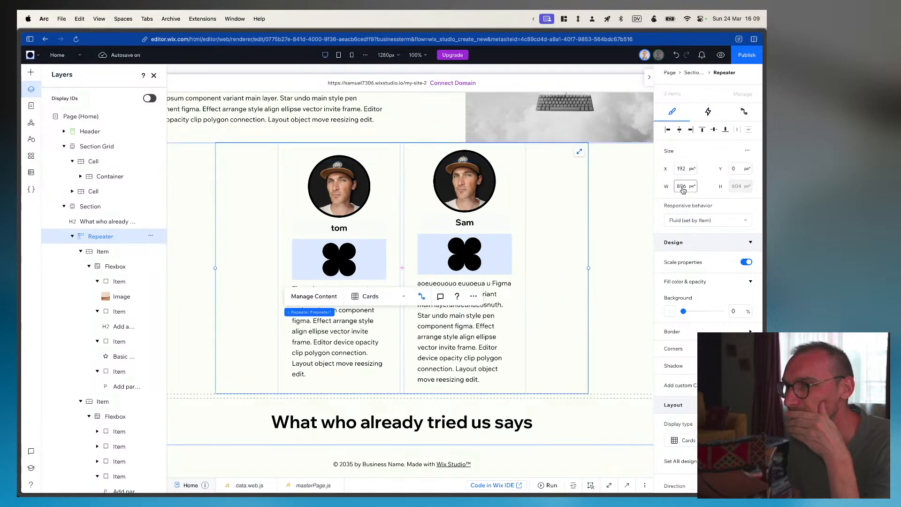
# Try a width of 360 px for the reviews repeater and undo the change
pyautogui.click(683, 186)
pyautogui.write('360')
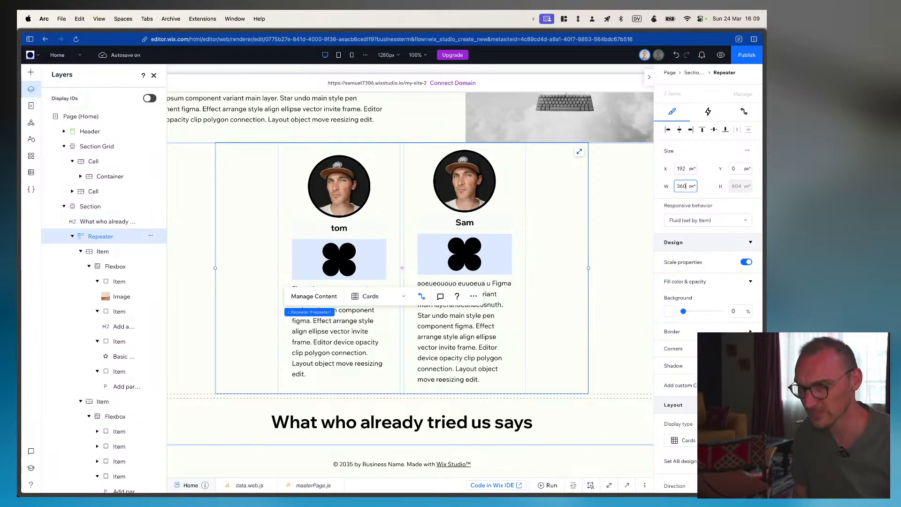
pyautogui.press('Return')
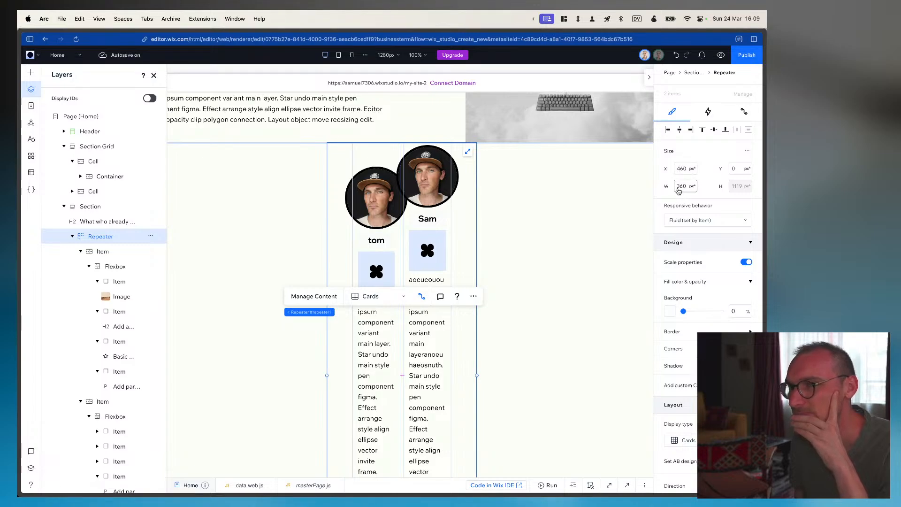
pyautogui.press('super+z')
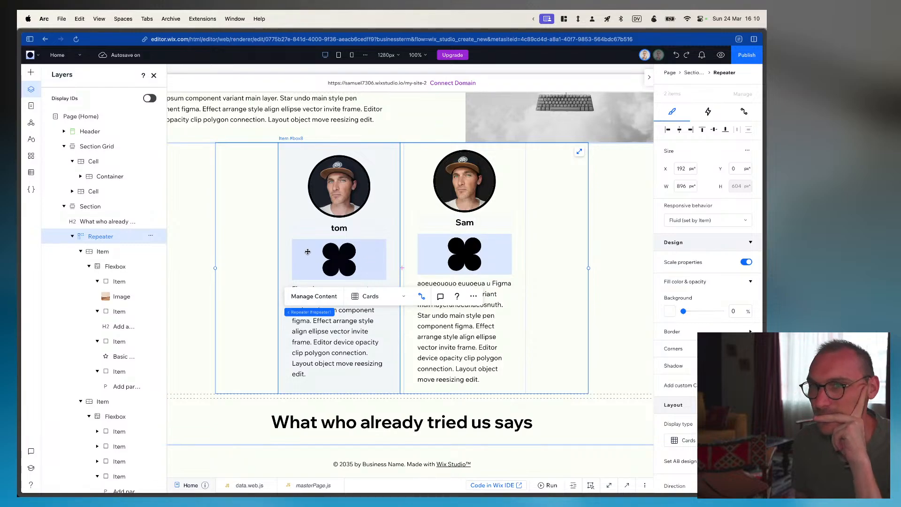
# Set the maximum width of the flexbox inside the first review card to 350 px
pyautogui.click(103, 251)
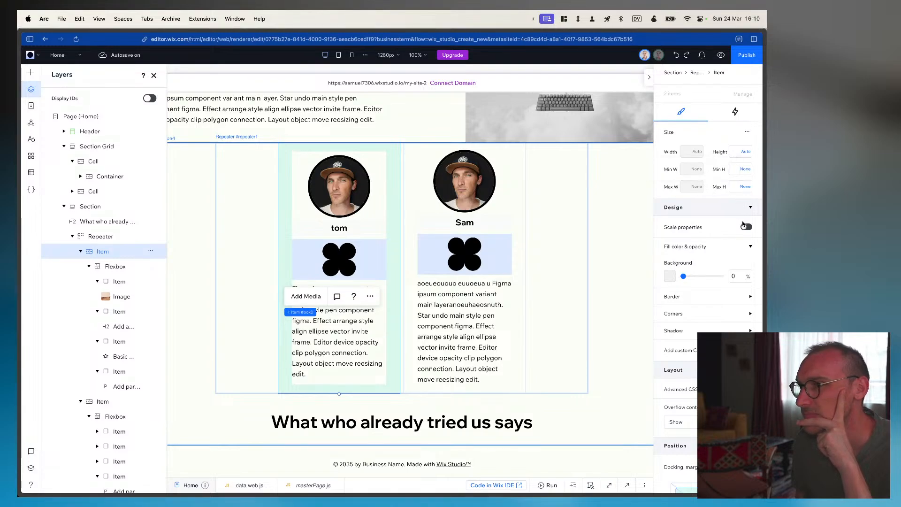
pyautogui.click(115, 267)
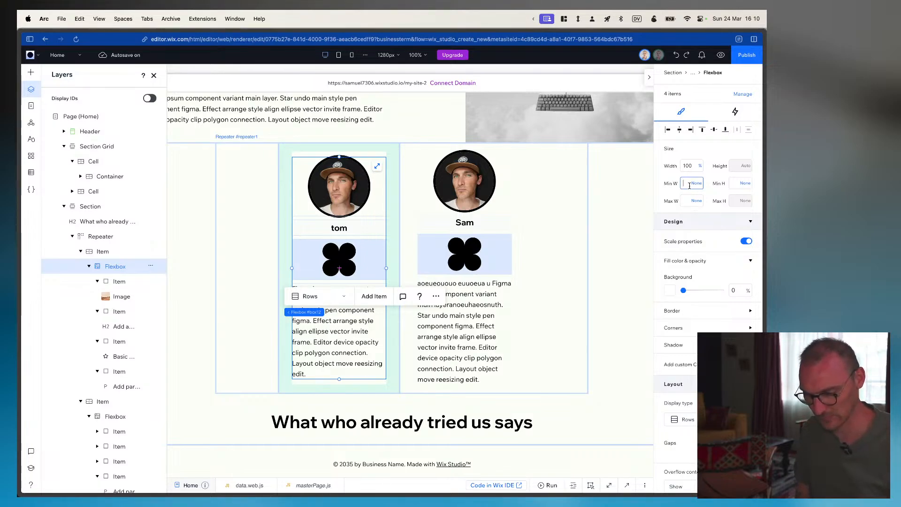
pyautogui.click(688, 203)
pyautogui.write('3')
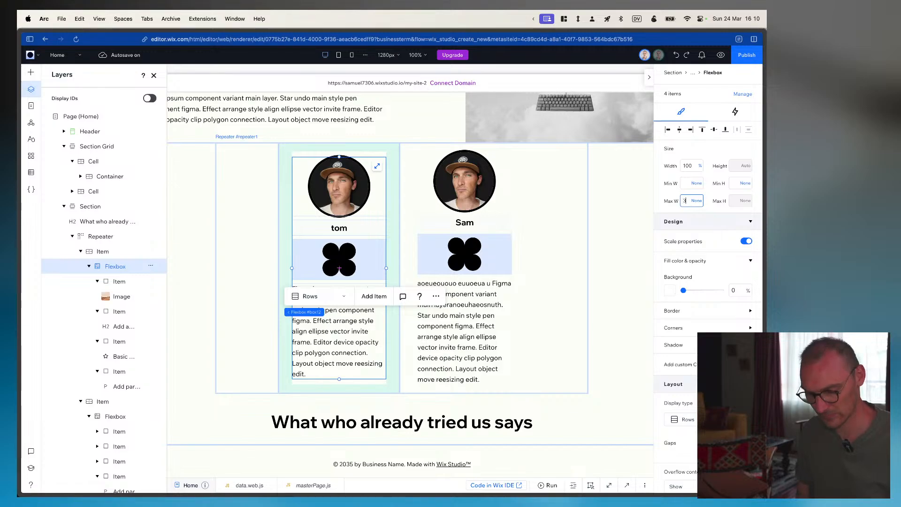
pyautogui.press('Return')
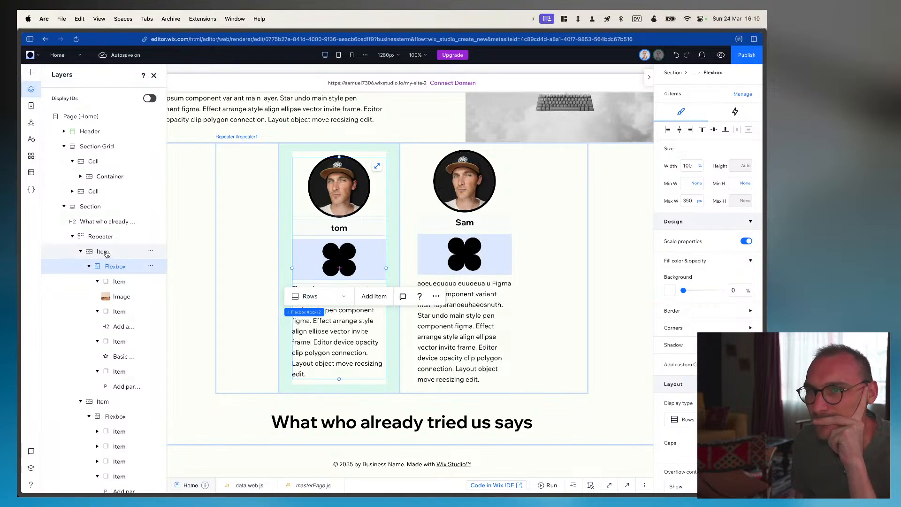
# Set the padding of the repeater's card item to 0 on all sides
pyautogui.scroll(-10, 708, 282)
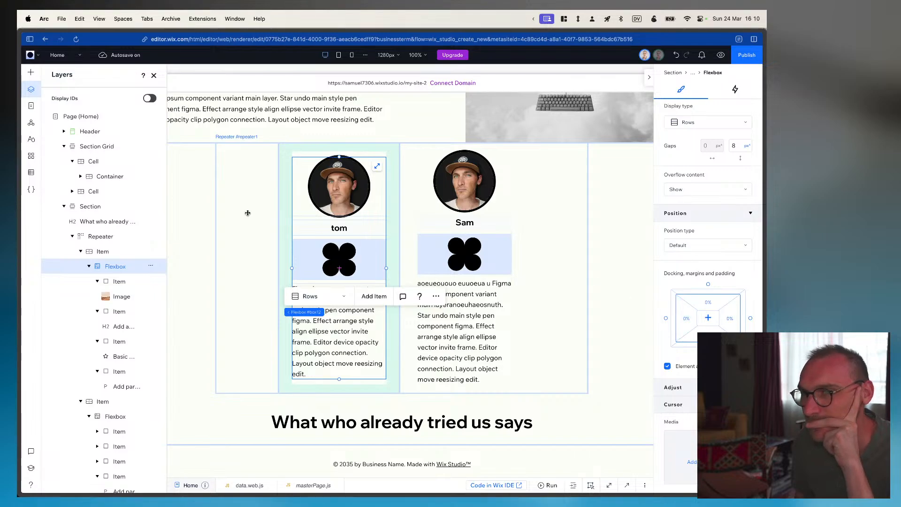
pyautogui.click(108, 252)
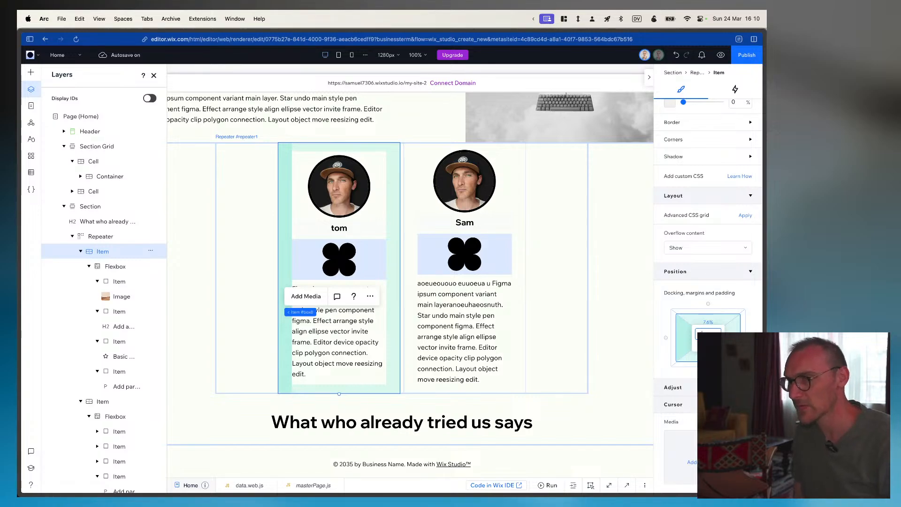
pyautogui.write('0')
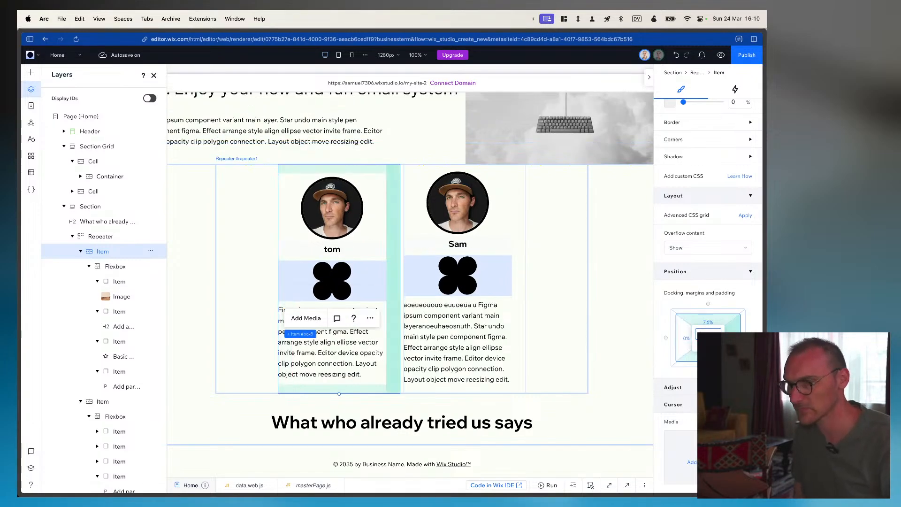
pyautogui.write('0')
pyautogui.click(705, 318)
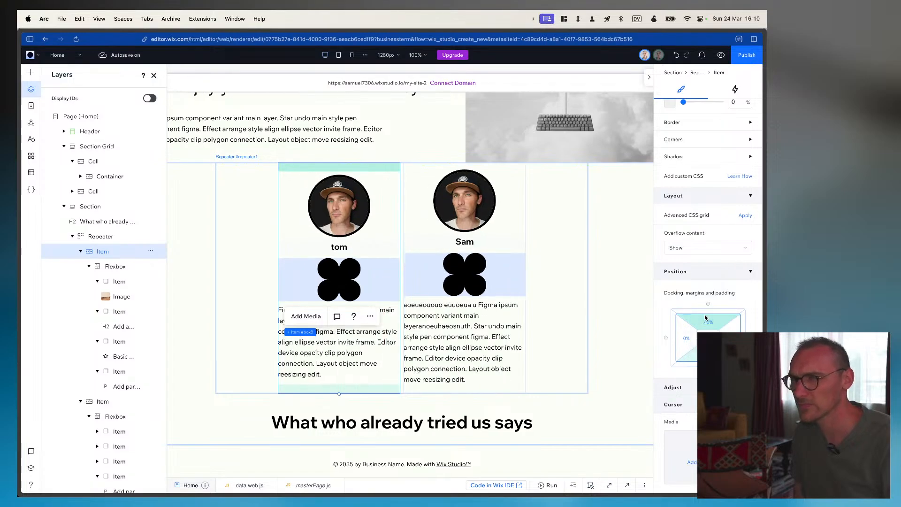
pyautogui.click(706, 322)
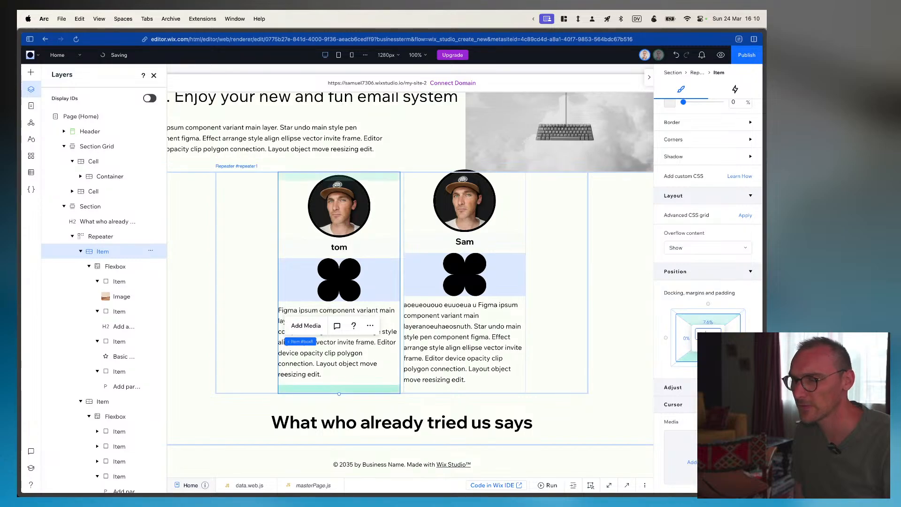
pyautogui.press('super+z')
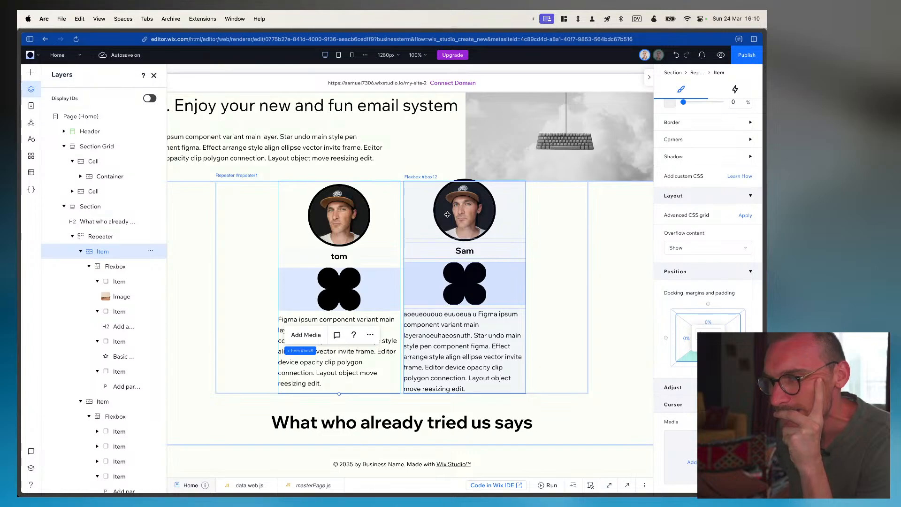
# Examine the first card's flexbox and the size settings of its image container, and look over the page above
pyautogui.click(447, 215)
pyautogui.click(296, 228)
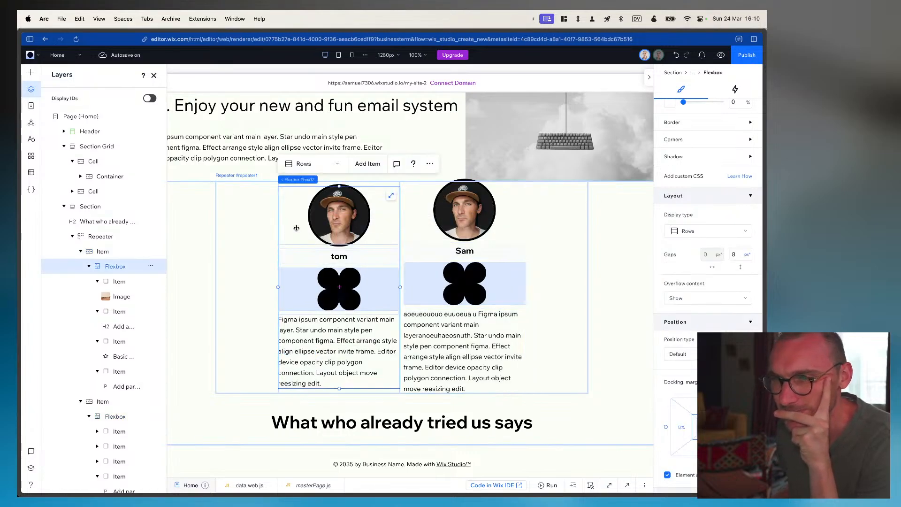
pyautogui.click(119, 281)
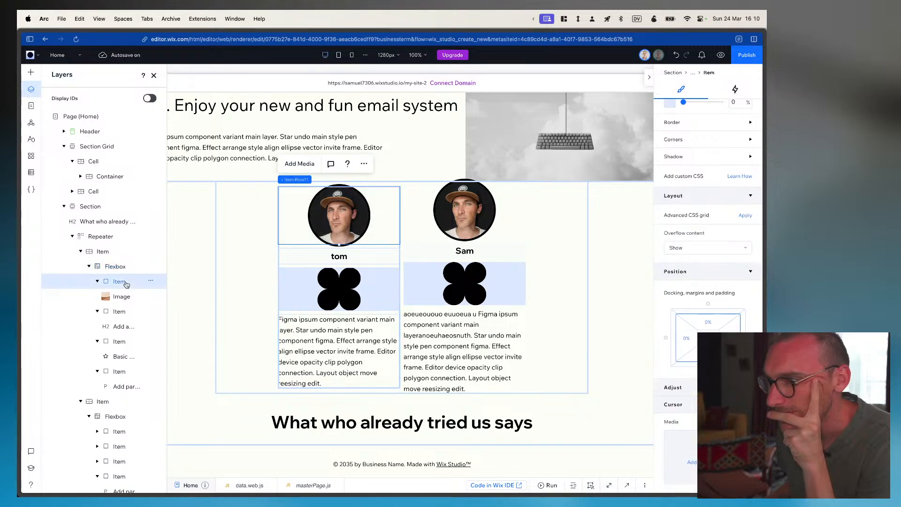
pyautogui.scroll(5, 697, 340)
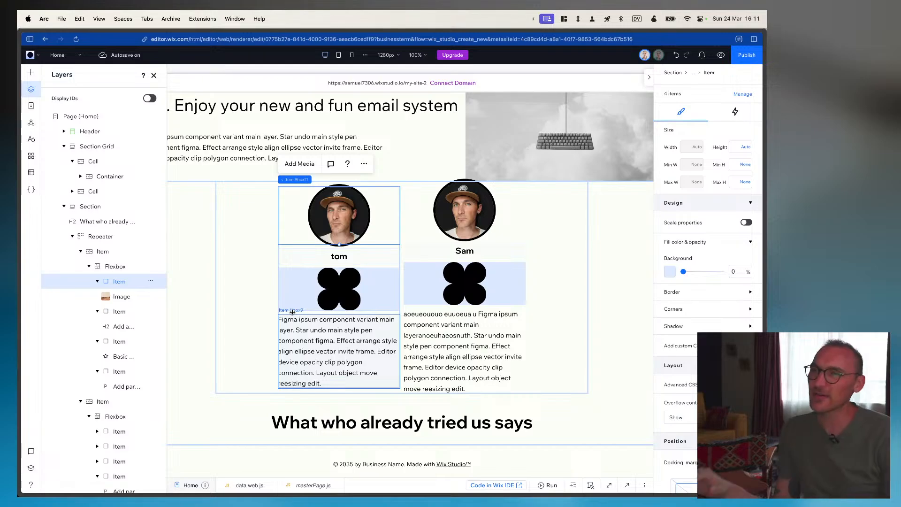
pyautogui.scroll(6, 246, 286)
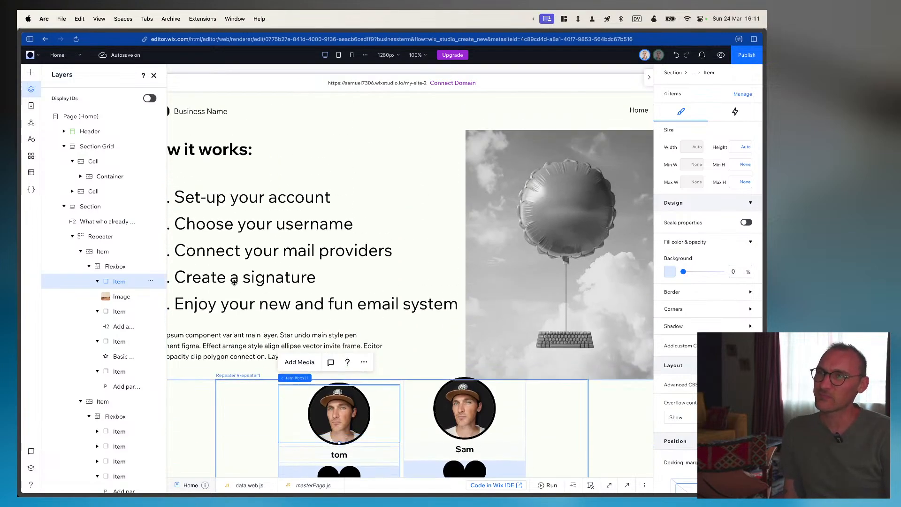
pyautogui.scroll(-3, 234, 282)
pyautogui.scroll(3, 234, 282)
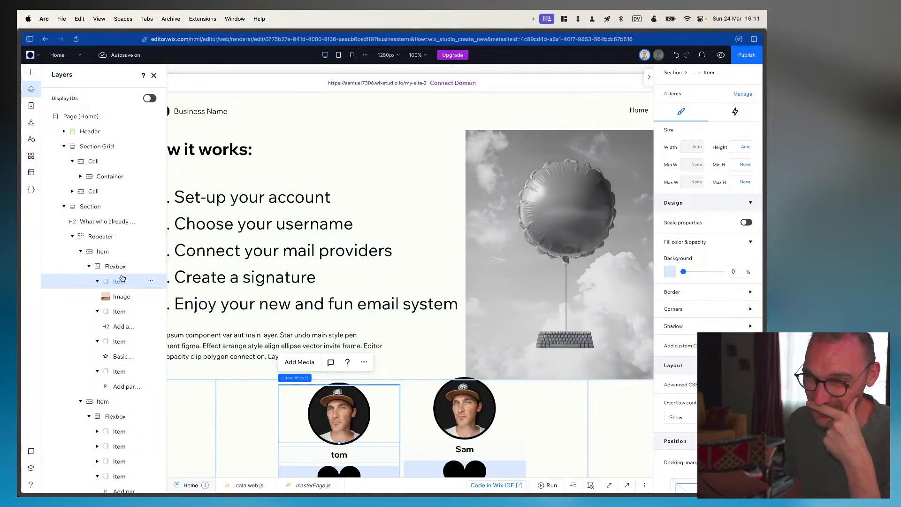
# Try to move the first card's image container and its image out of the flexbox in the layer list
pyautogui.moveTo(121, 279); pyautogui.dragTo(91, 188)
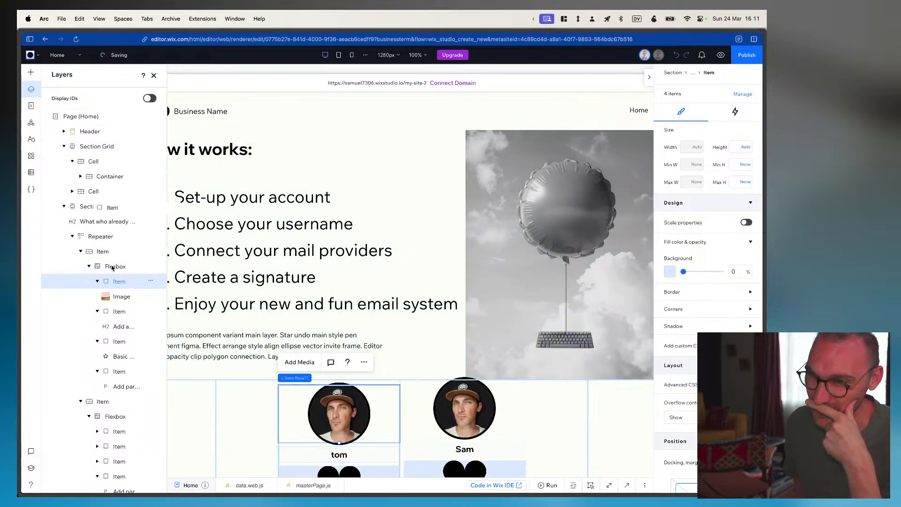
pyautogui.moveTo(112, 267); pyautogui.dragTo(109, 289)
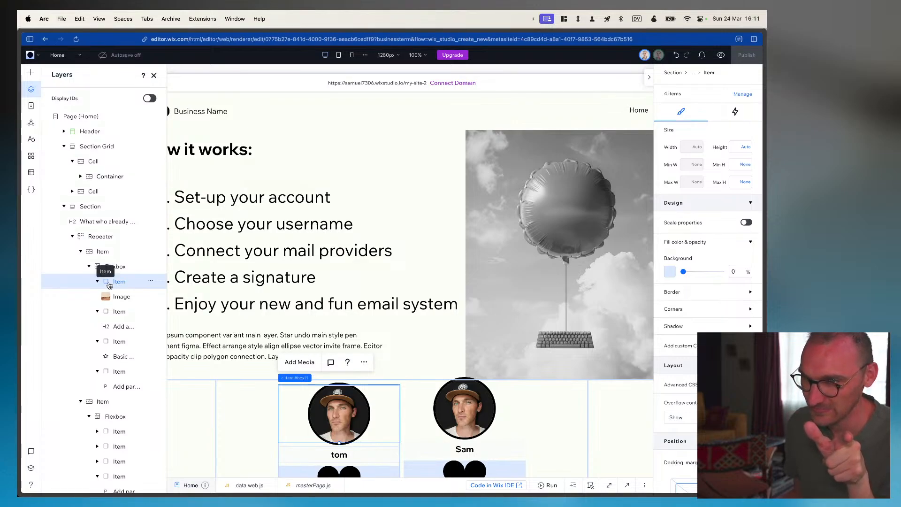
pyautogui.click(107, 266)
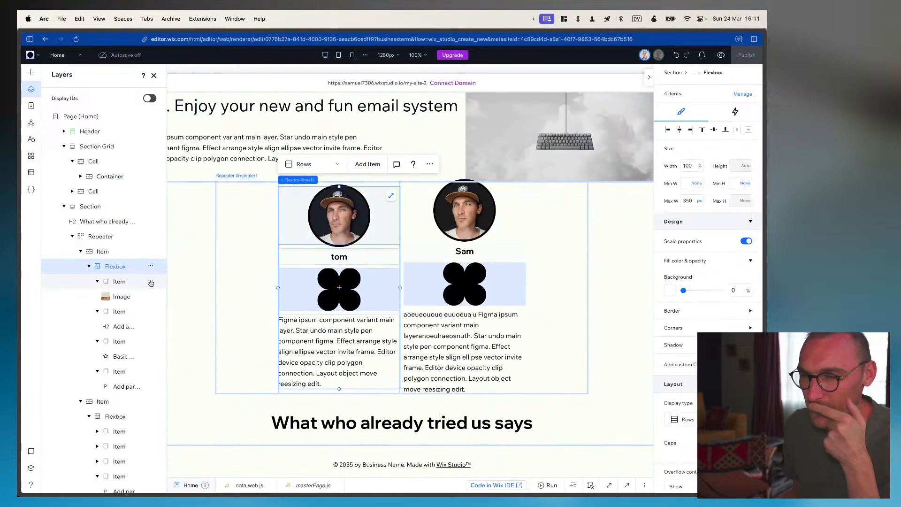
pyautogui.click(123, 298)
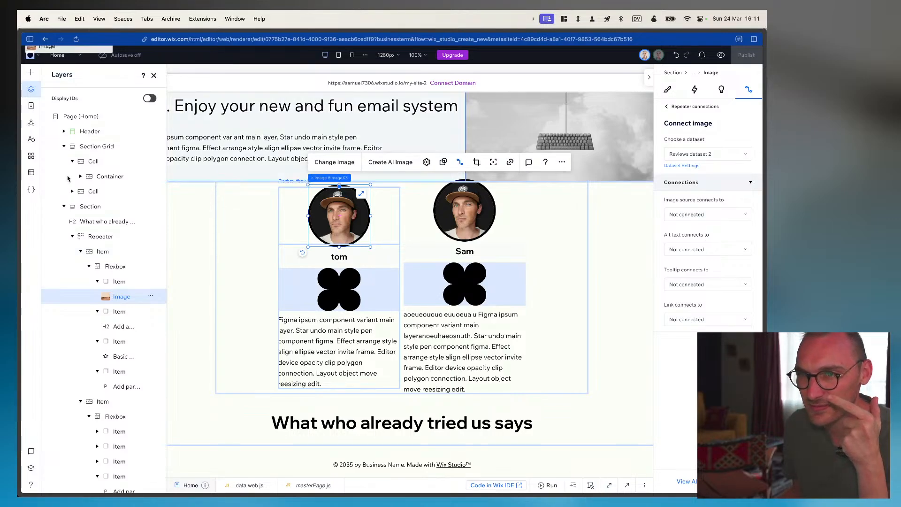
pyautogui.moveTo(68, 179); pyautogui.dragTo(98, 217)
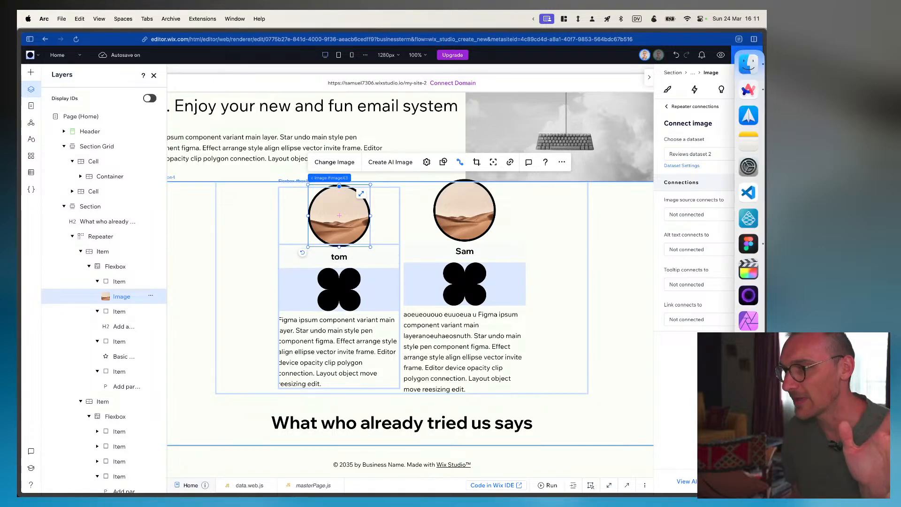
pyautogui.click(749, 291)
pyautogui.click(211, 332)
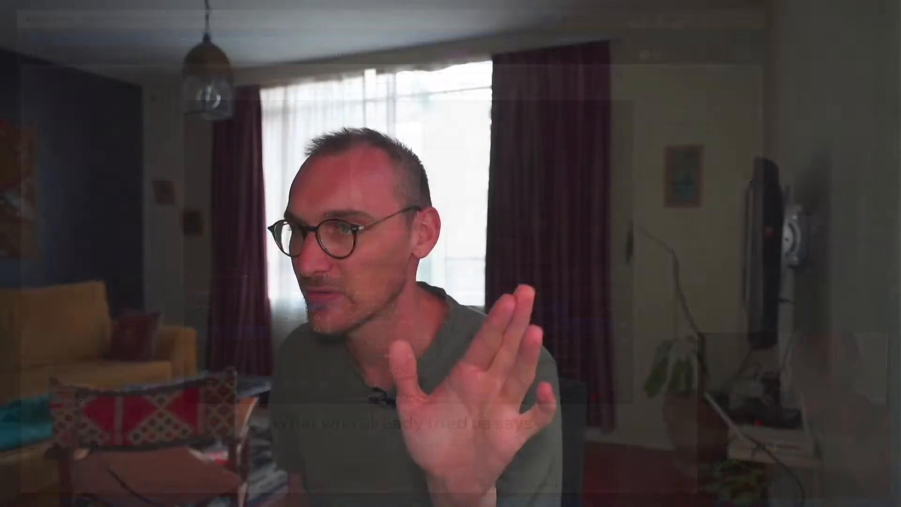